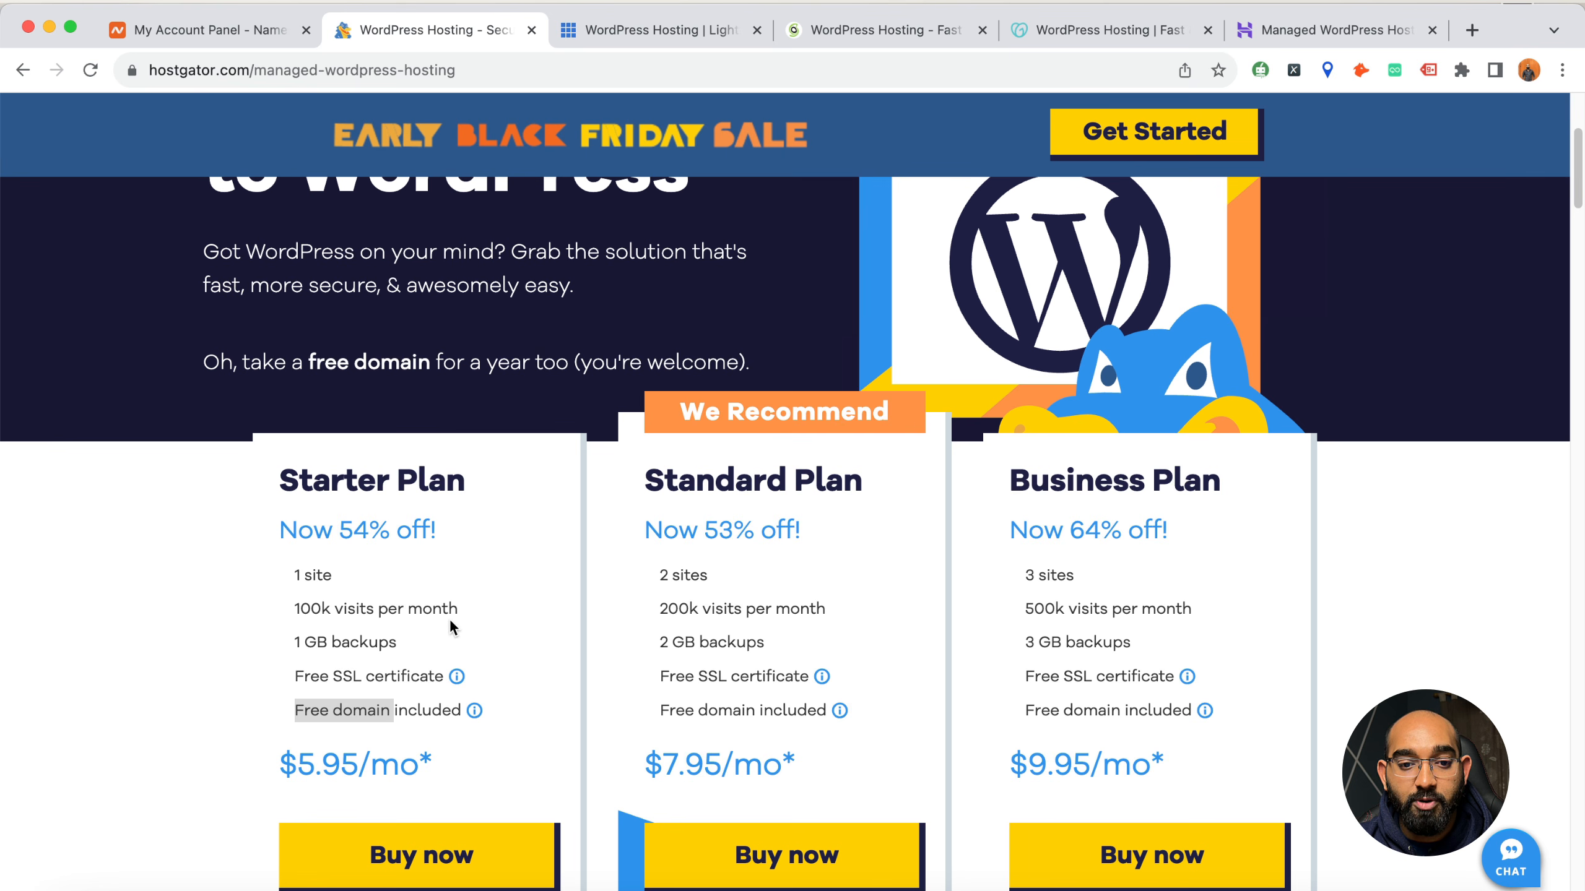
Review the inclusions of HostGator's Starter Plan, highlighting the free SSL certificate, and HostGator's review breakdown on Trustpilot
{"action": "double_click", "coordinate": [319, 680]}
{"action": "left_click_drag", "start_coordinate": [319, 683], "coordinate": [411, 678]}
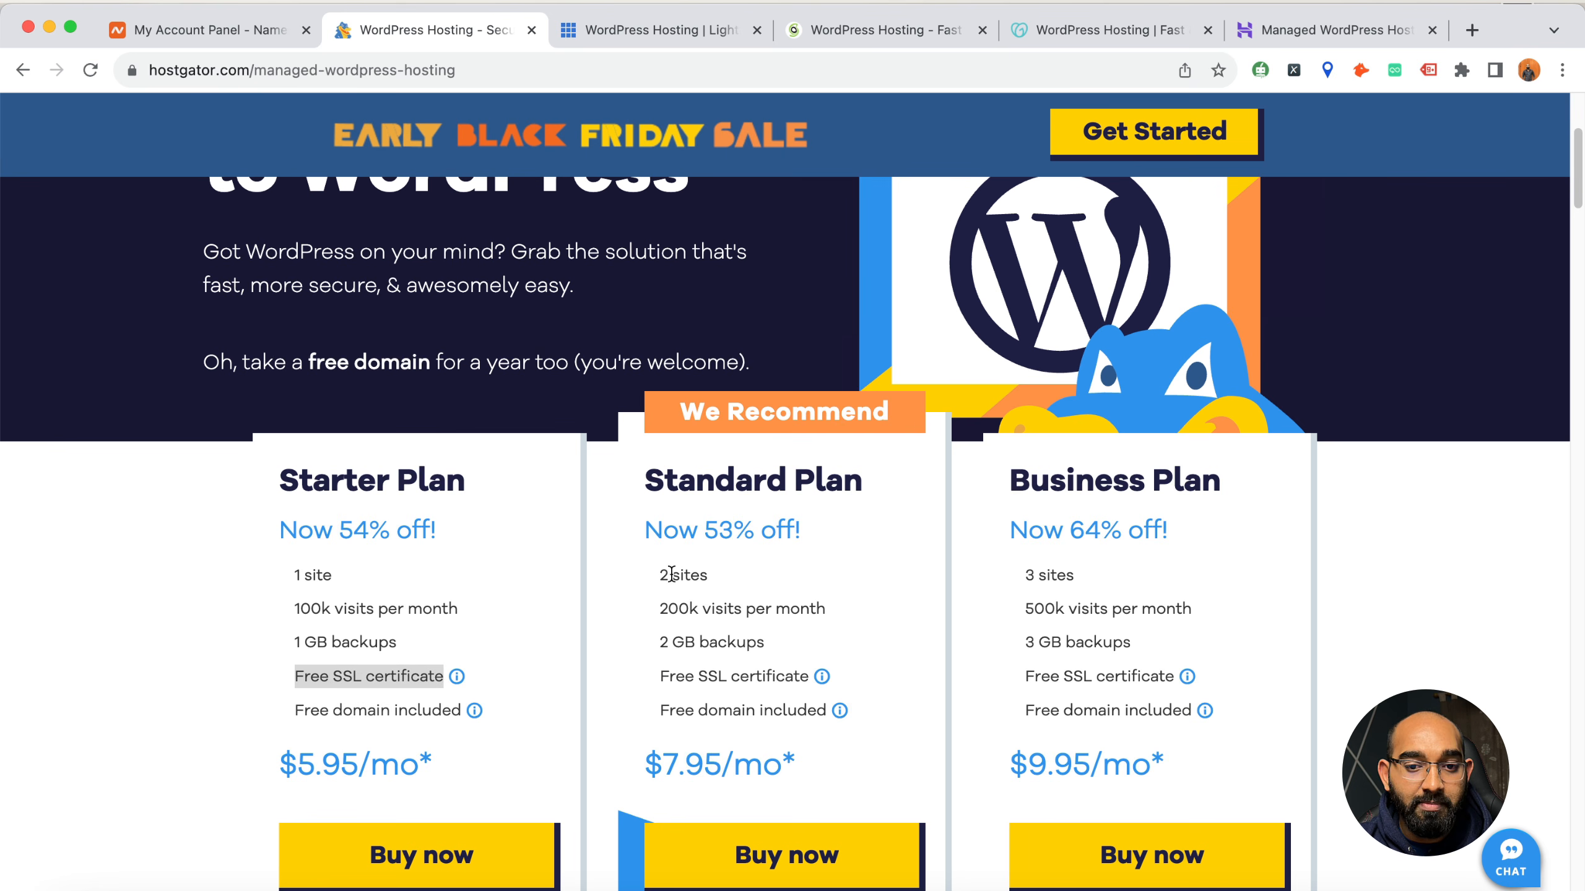
{"action": "scroll", "coordinate": [662, 577], "scroll_direction": "down", "scroll_amount": 3}
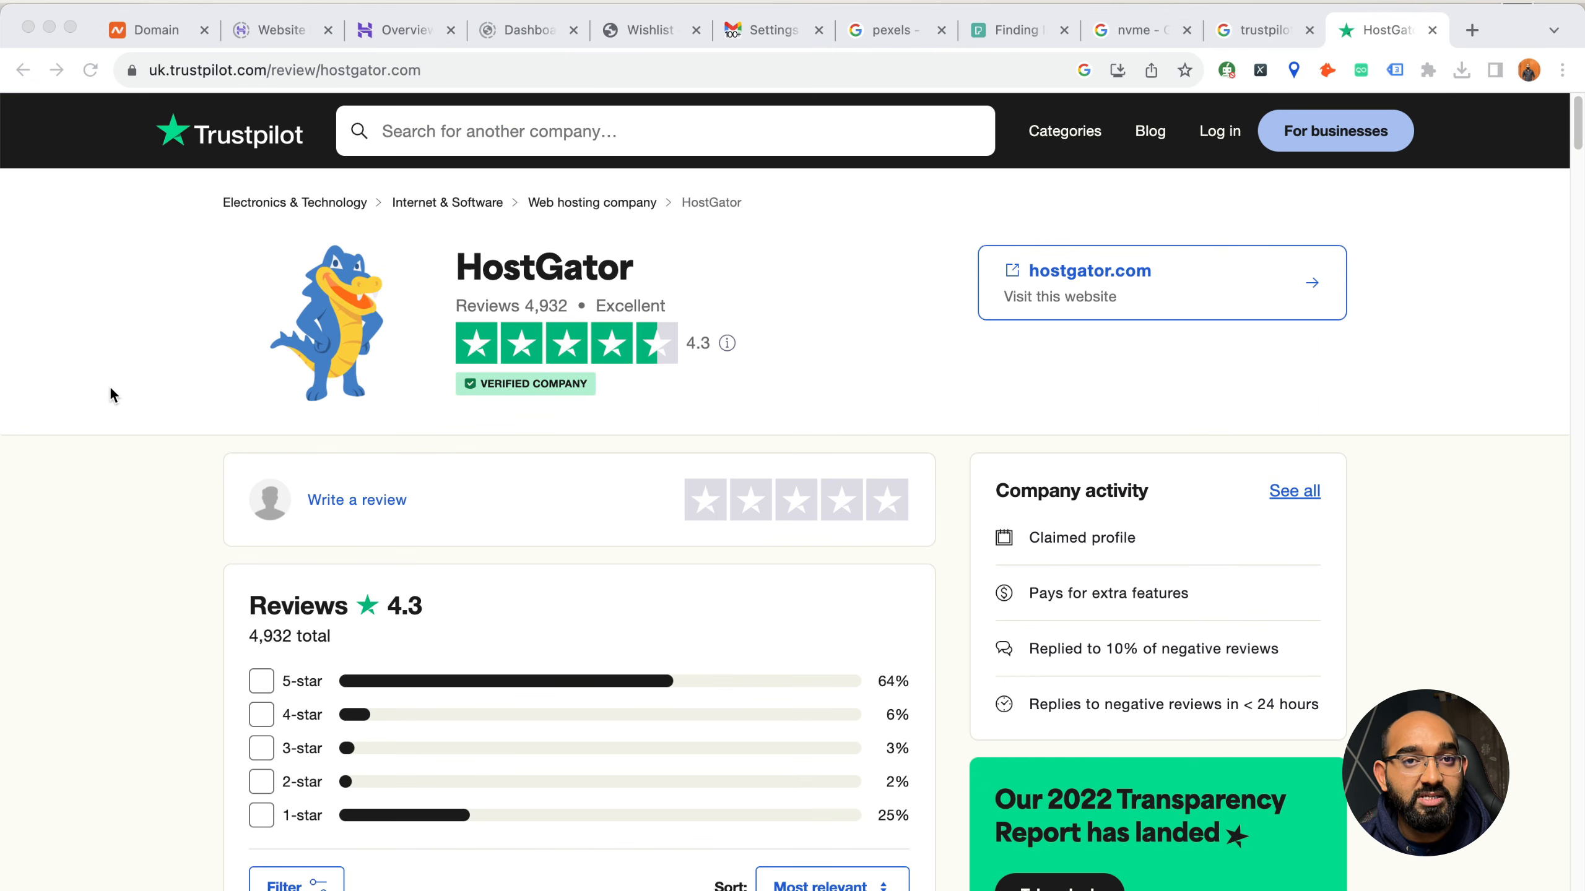
{"action": "scroll", "coordinate": [109, 386], "scroll_direction": "down", "scroll_amount": 6}
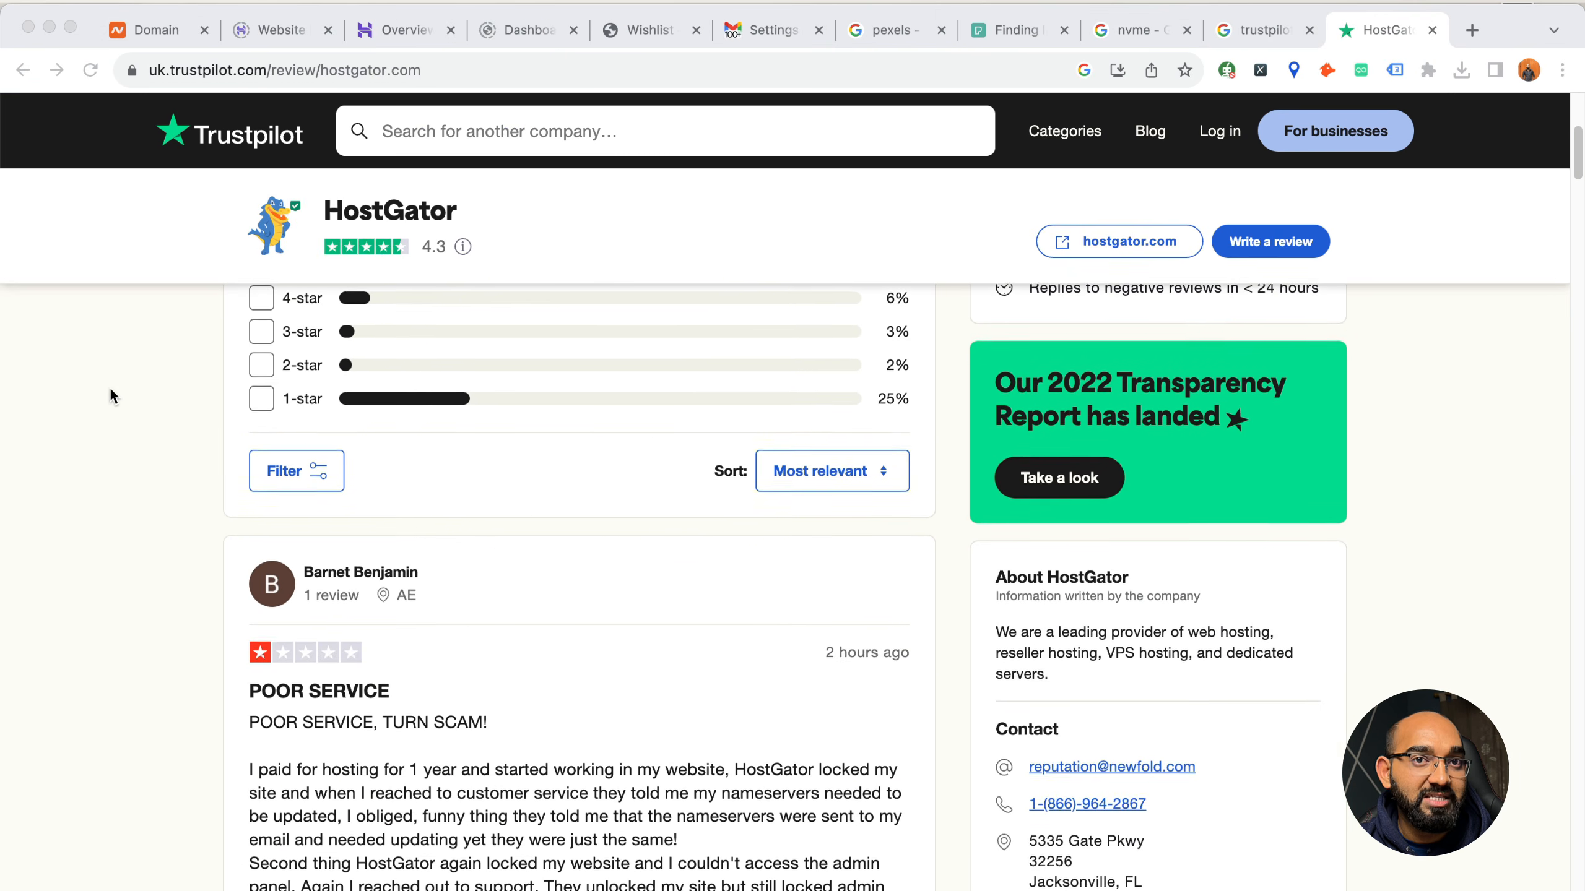
{"action": "scroll", "coordinate": [107, 393], "scroll_direction": "up", "scroll_amount": 6}
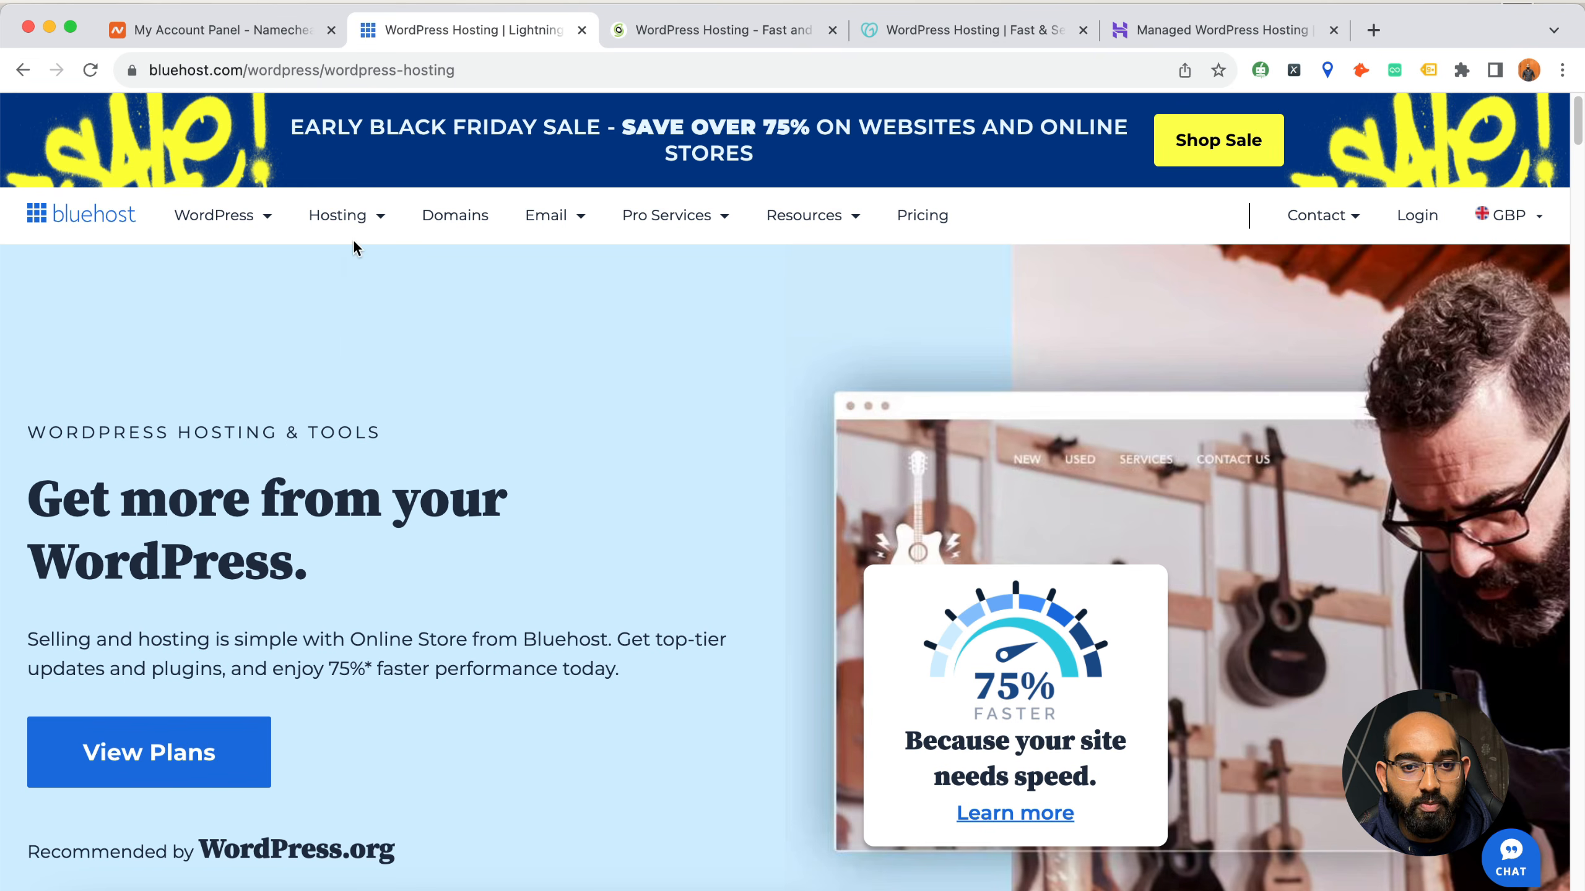
Open Bluehost's WordPress Hosting page and examine the pricing and features of its plans
{"action": "mouse_move", "coordinate": [254, 219]}
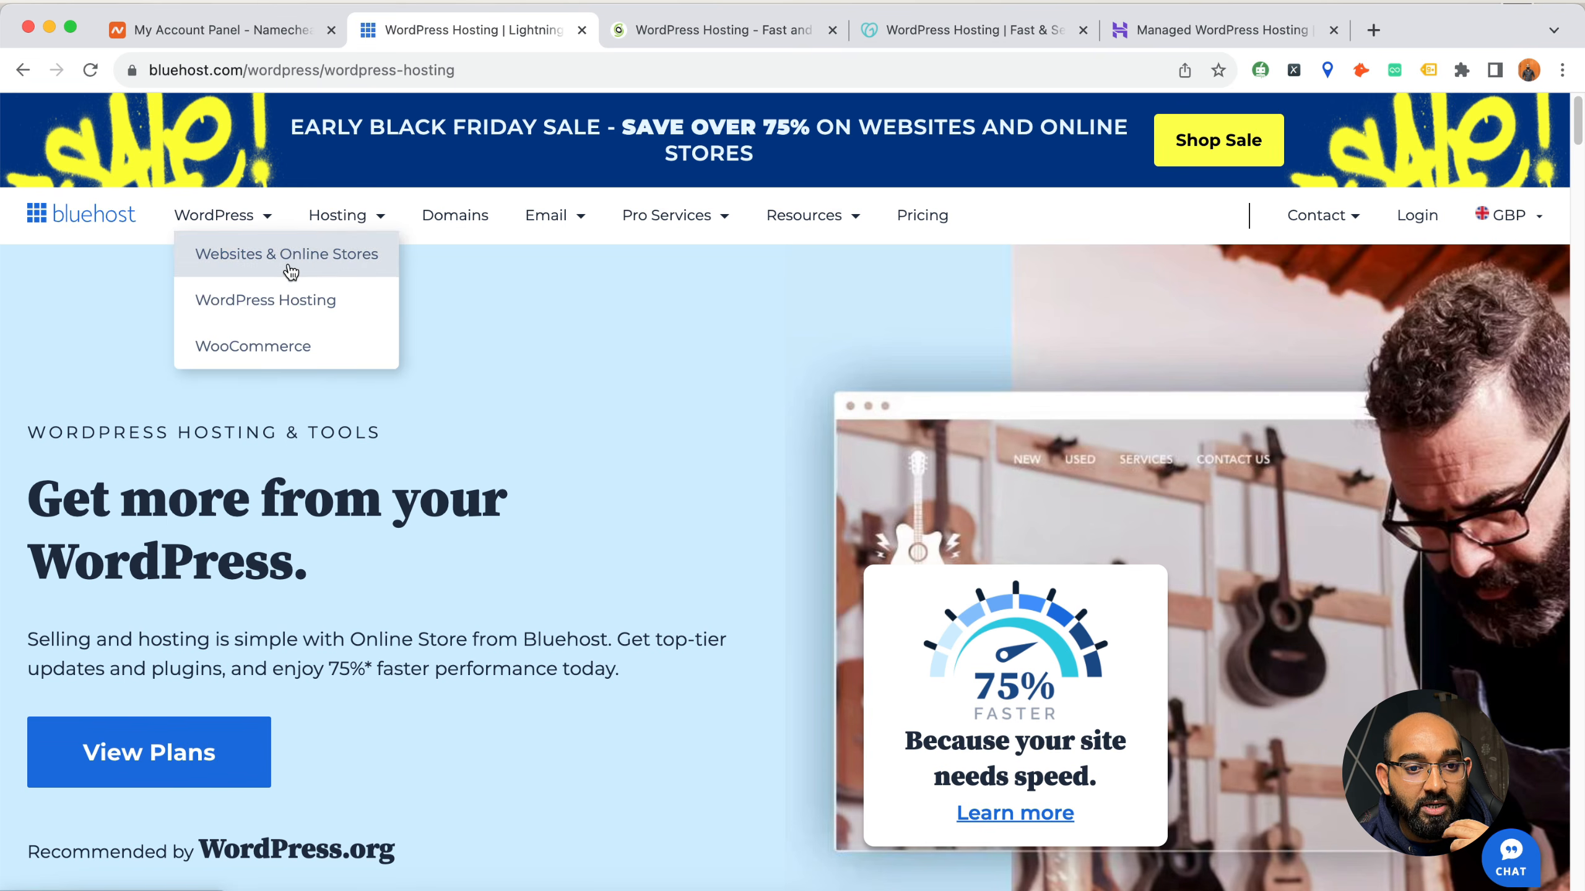
{"action": "left_click", "coordinate": [284, 301]}
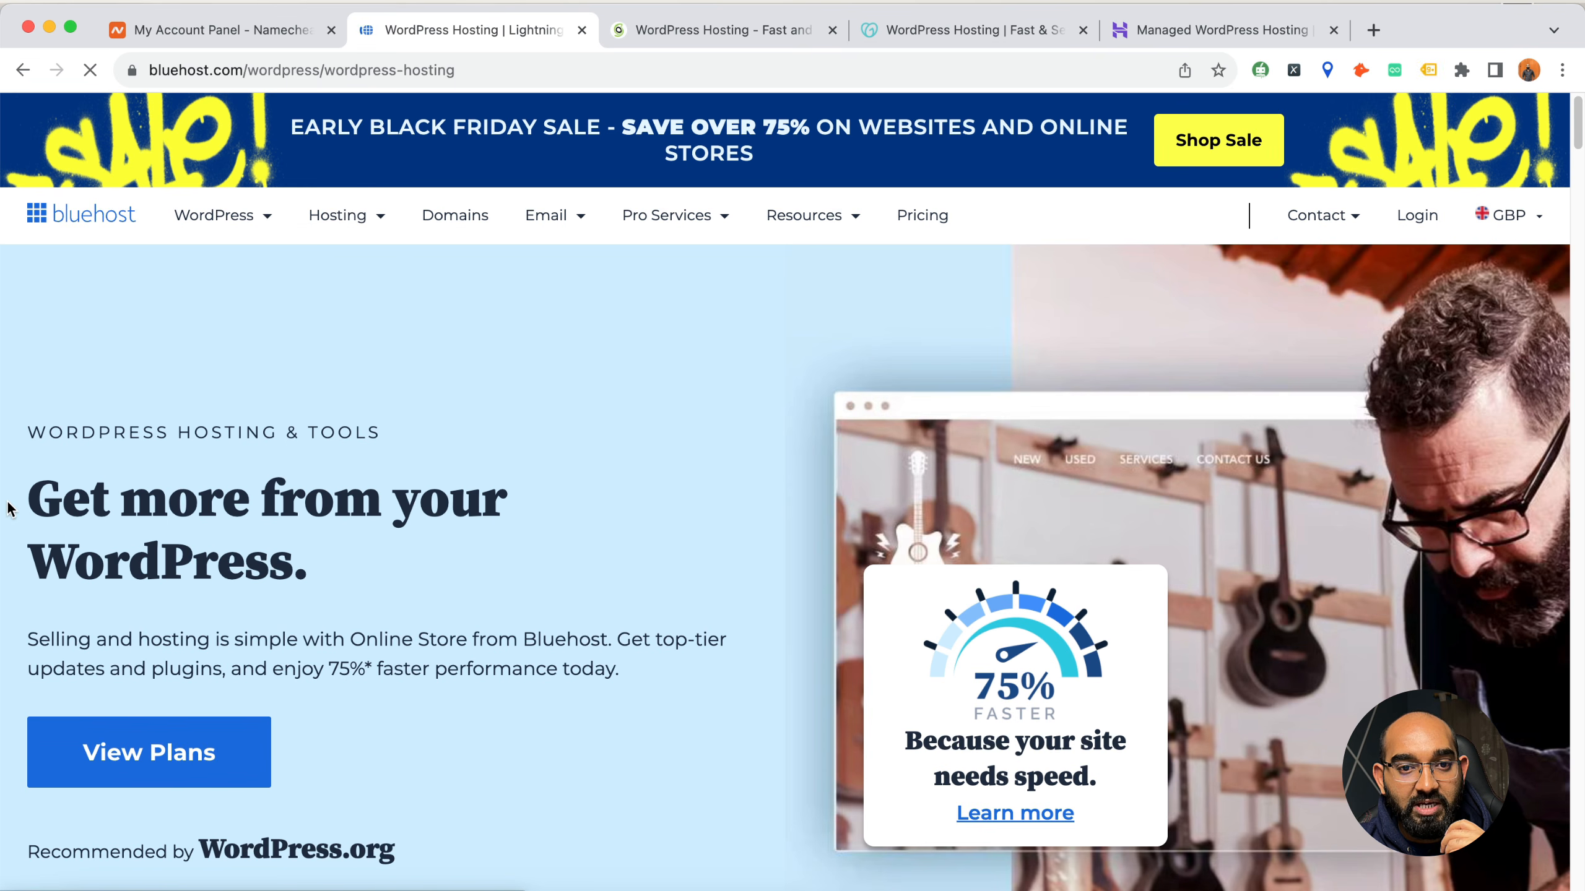
{"action": "scroll", "coordinate": [9, 509], "scroll_direction": "down", "scroll_amount": 20}
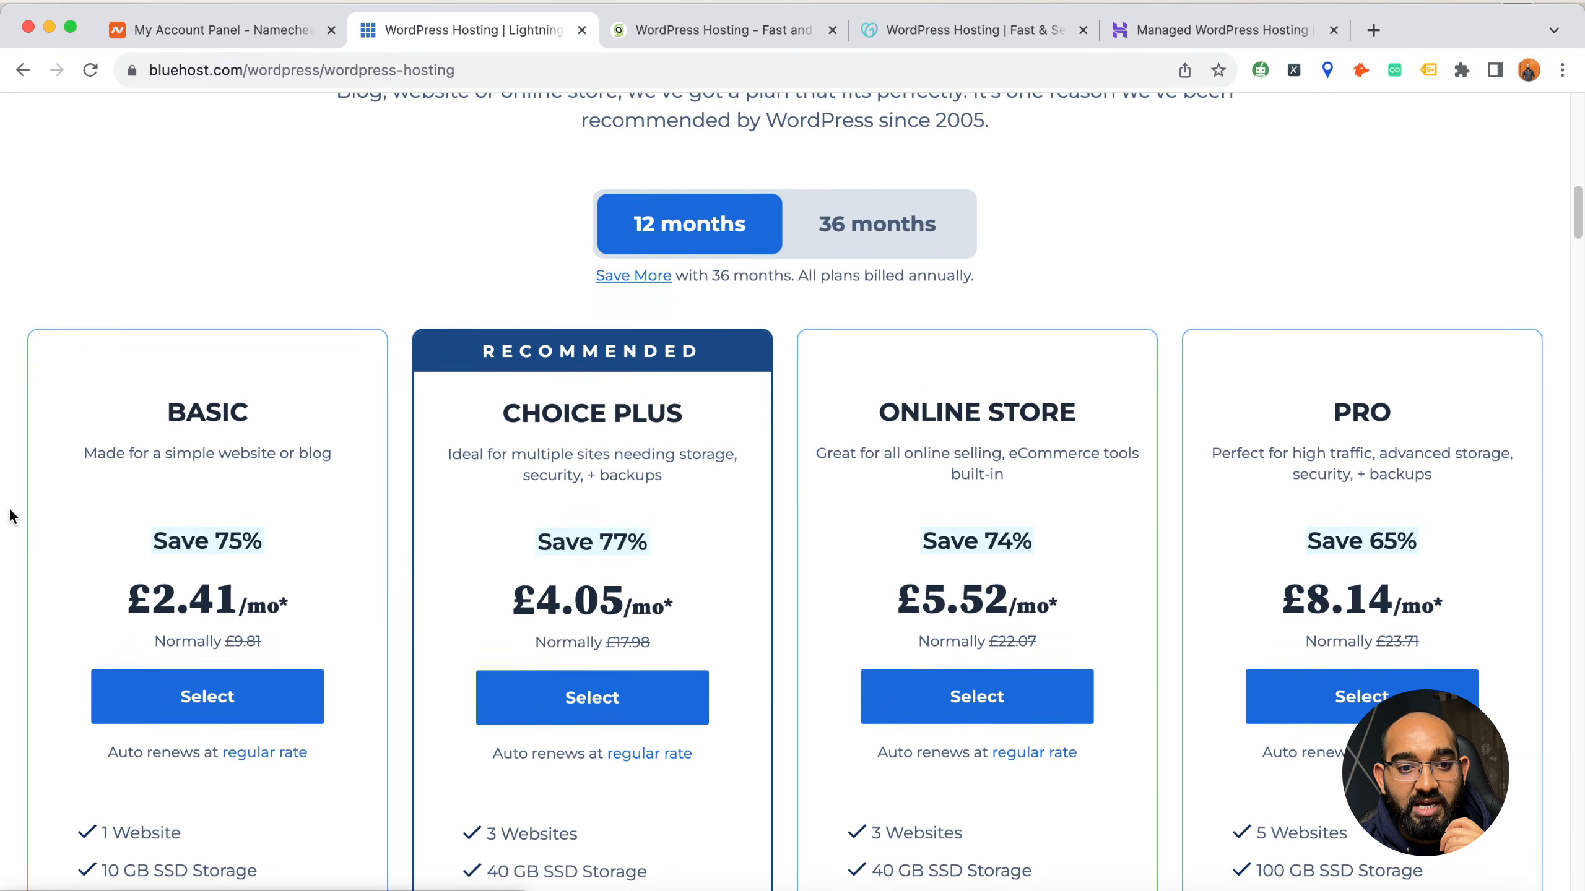
{"action": "scroll", "coordinate": [9, 516], "scroll_direction": "down", "scroll_amount": 2}
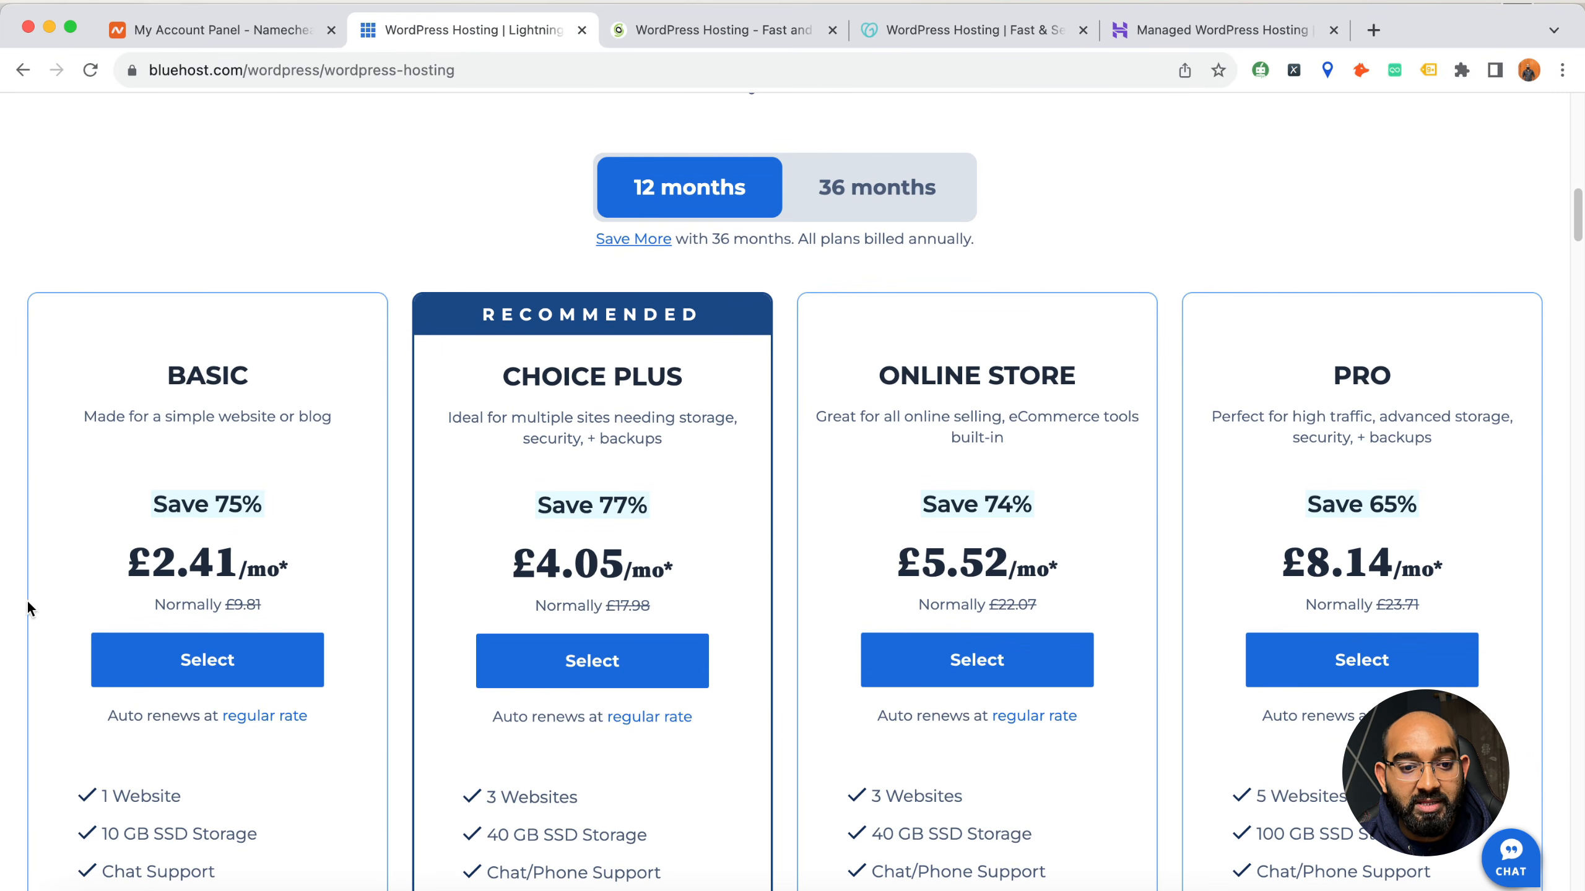
{"action": "scroll", "coordinate": [37, 611], "scroll_direction": "down", "scroll_amount": 5}
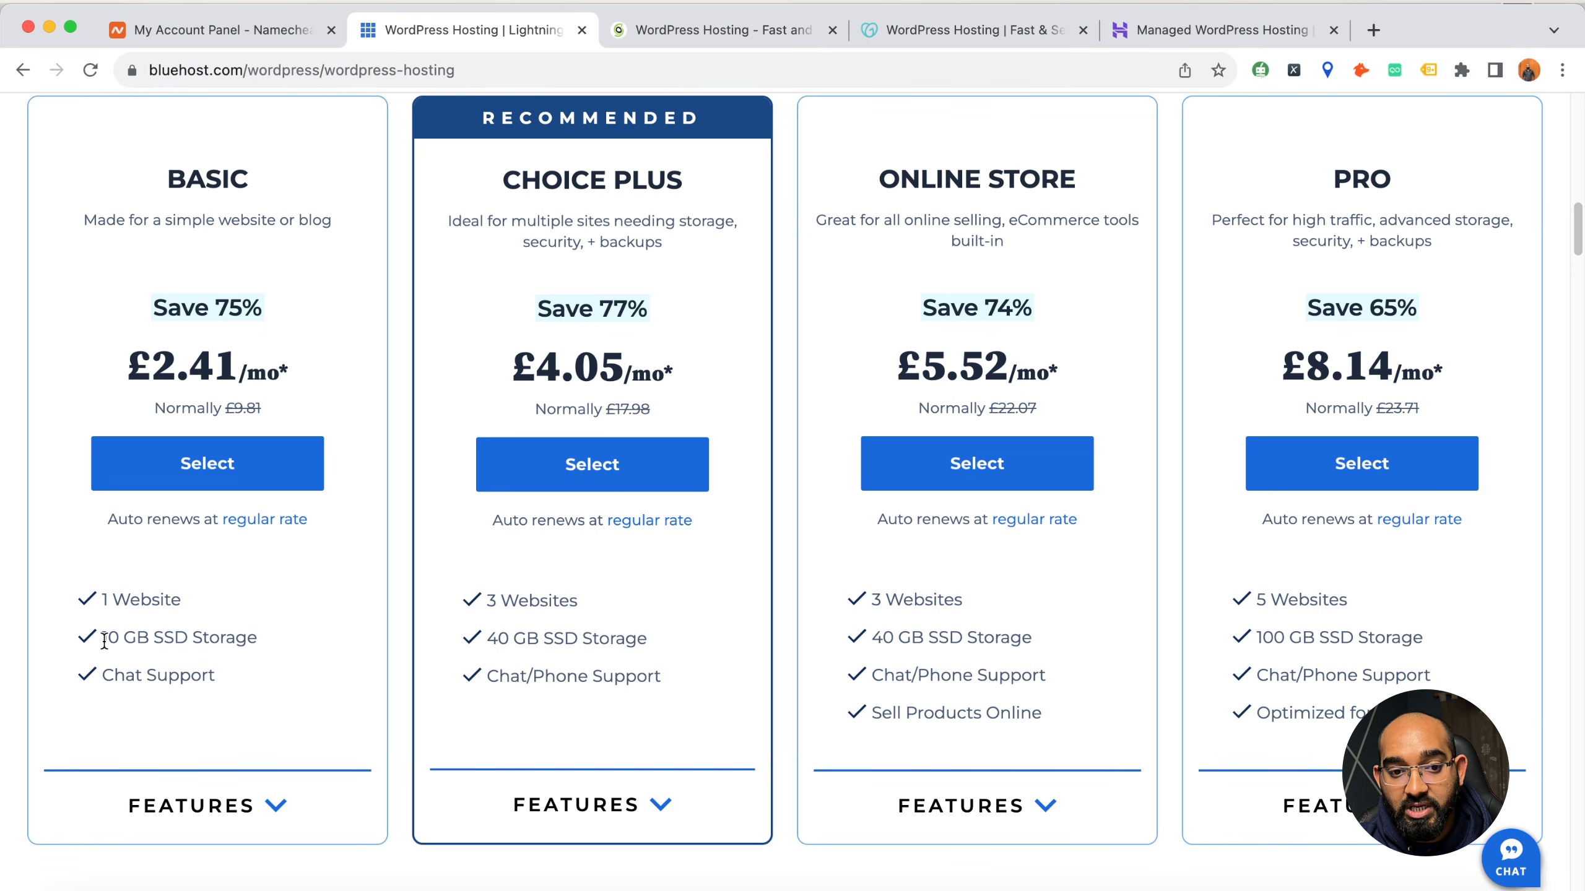
Highlight the SSD storage of Bluehost's Basic plan and the website allowance of its Choice Plus plan
{"action": "left_click_drag", "start_coordinate": [159, 637], "coordinate": [210, 636]}
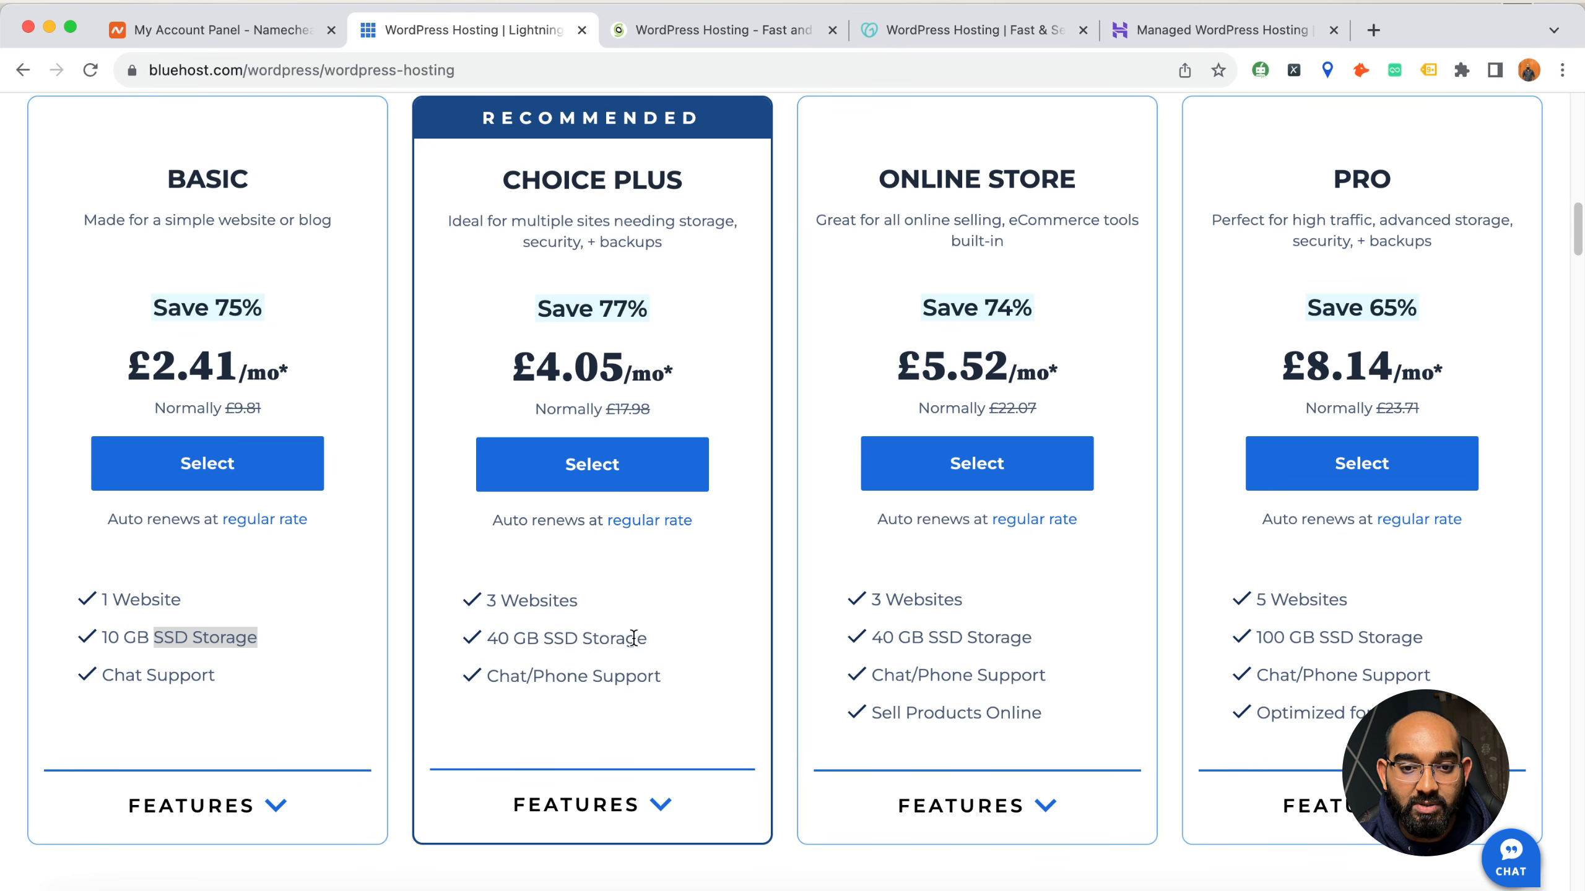
{"action": "scroll", "coordinate": [580, 656], "scroll_direction": "down", "scroll_amount": 2}
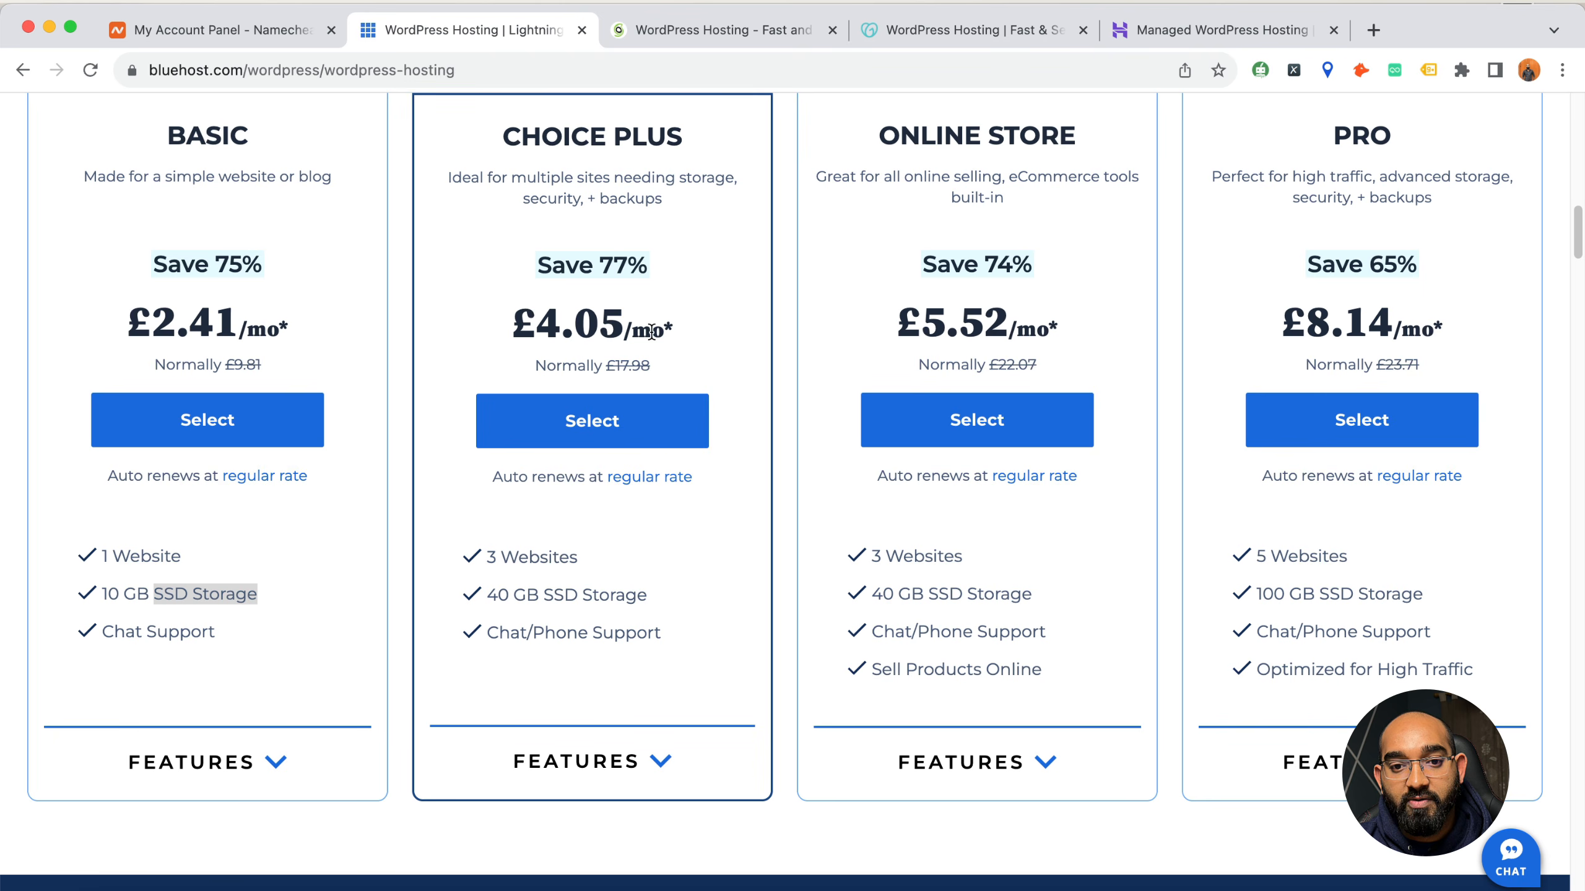
{"action": "left_click_drag", "start_coordinate": [485, 556], "coordinate": [559, 556]}
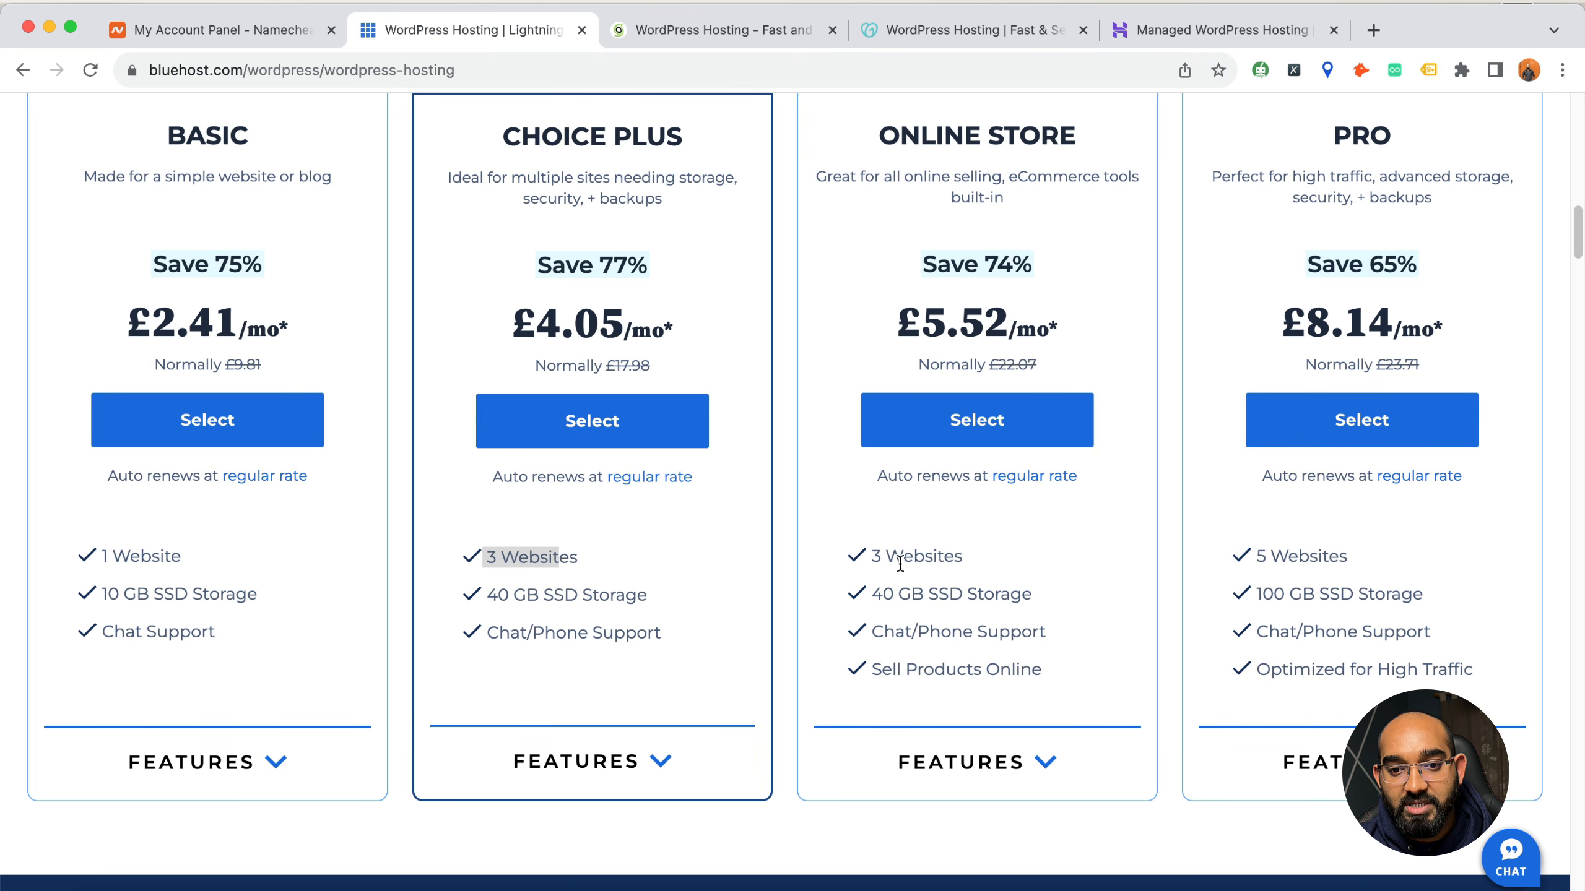
Check Bluehost's Trustpilot rating and the breakdown of its star reviews
{"action": "scroll", "coordinate": [460, 496], "scroll_direction": "up", "scroll_amount": 2}
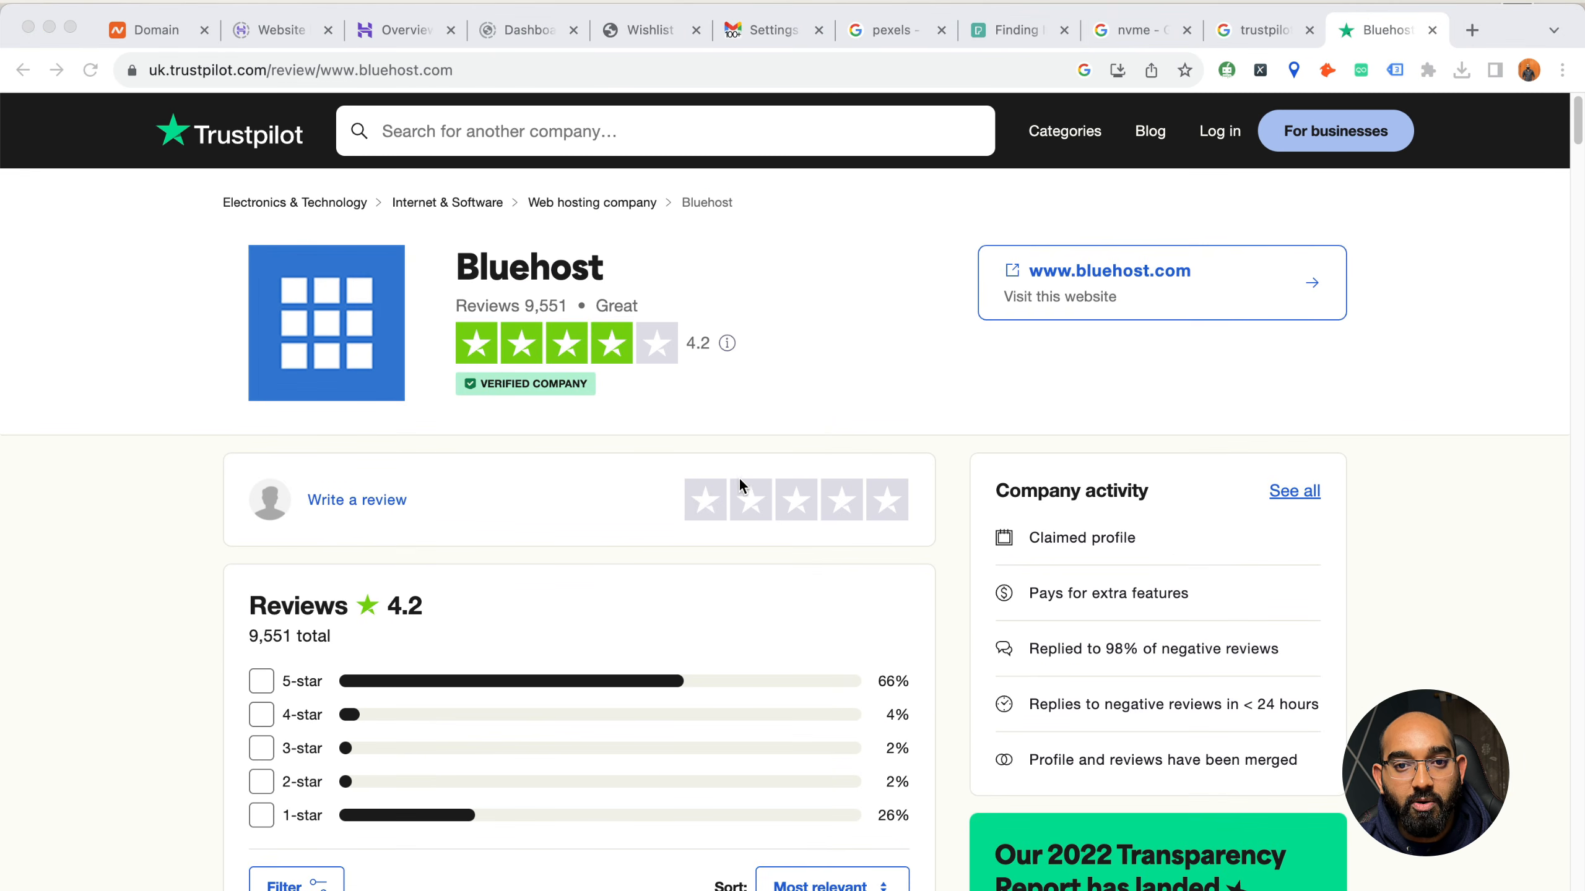
{"action": "left_click", "coordinate": [531, 309]}
{"action": "scroll", "coordinate": [531, 310], "scroll_direction": "down", "scroll_amount": 5}
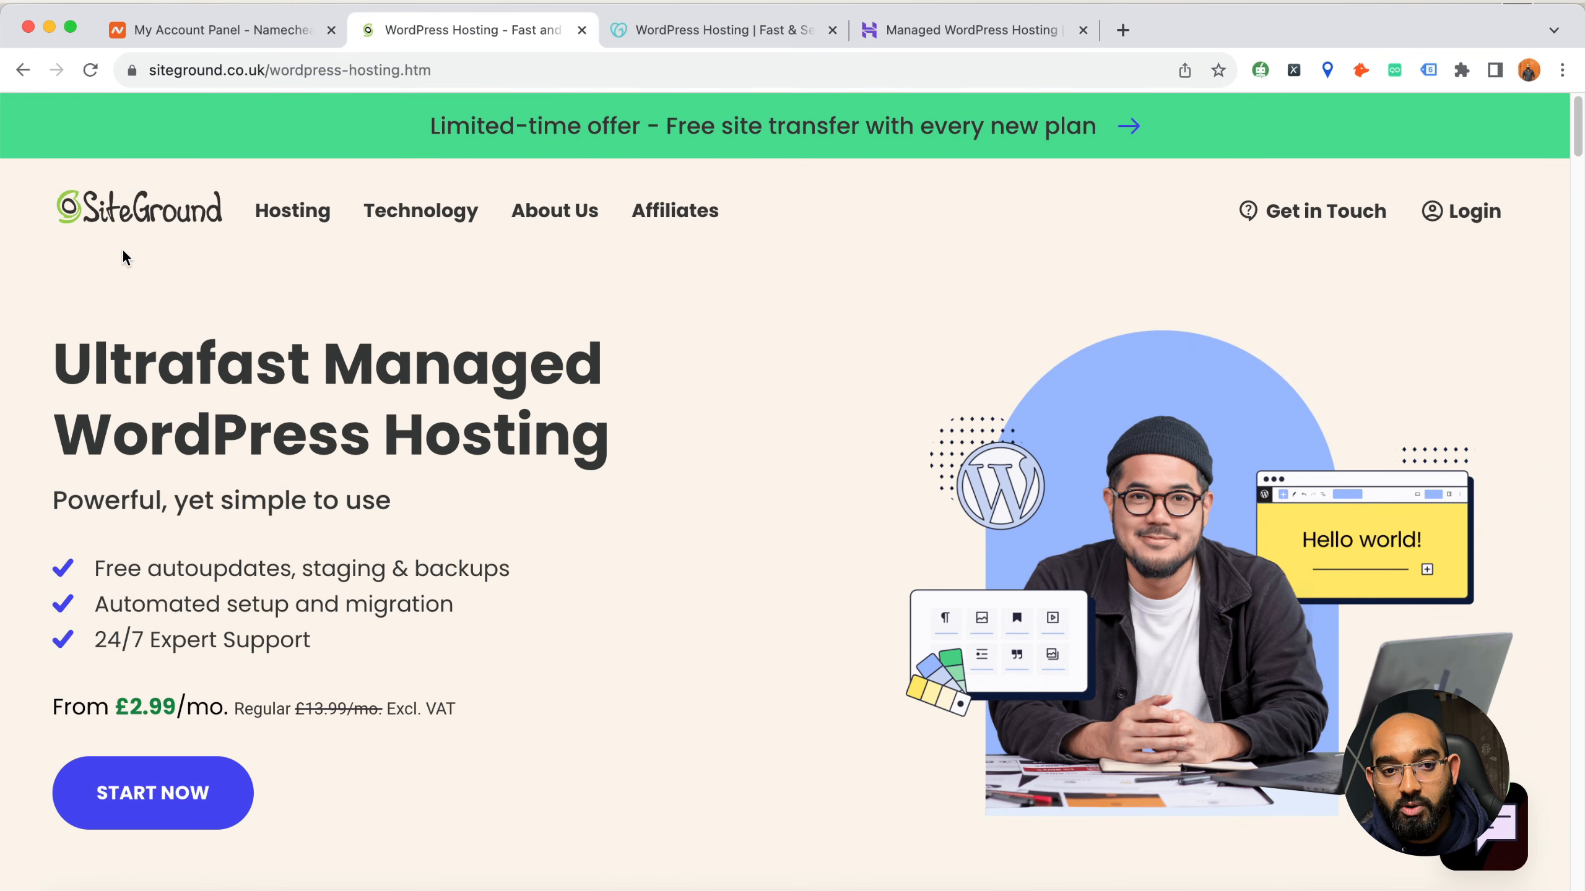
Examine SiteGround's WordPress hosting plans, highlighting the price and website allowance of the StartUp plan
{"action": "mouse_move", "coordinate": [251, 231]}
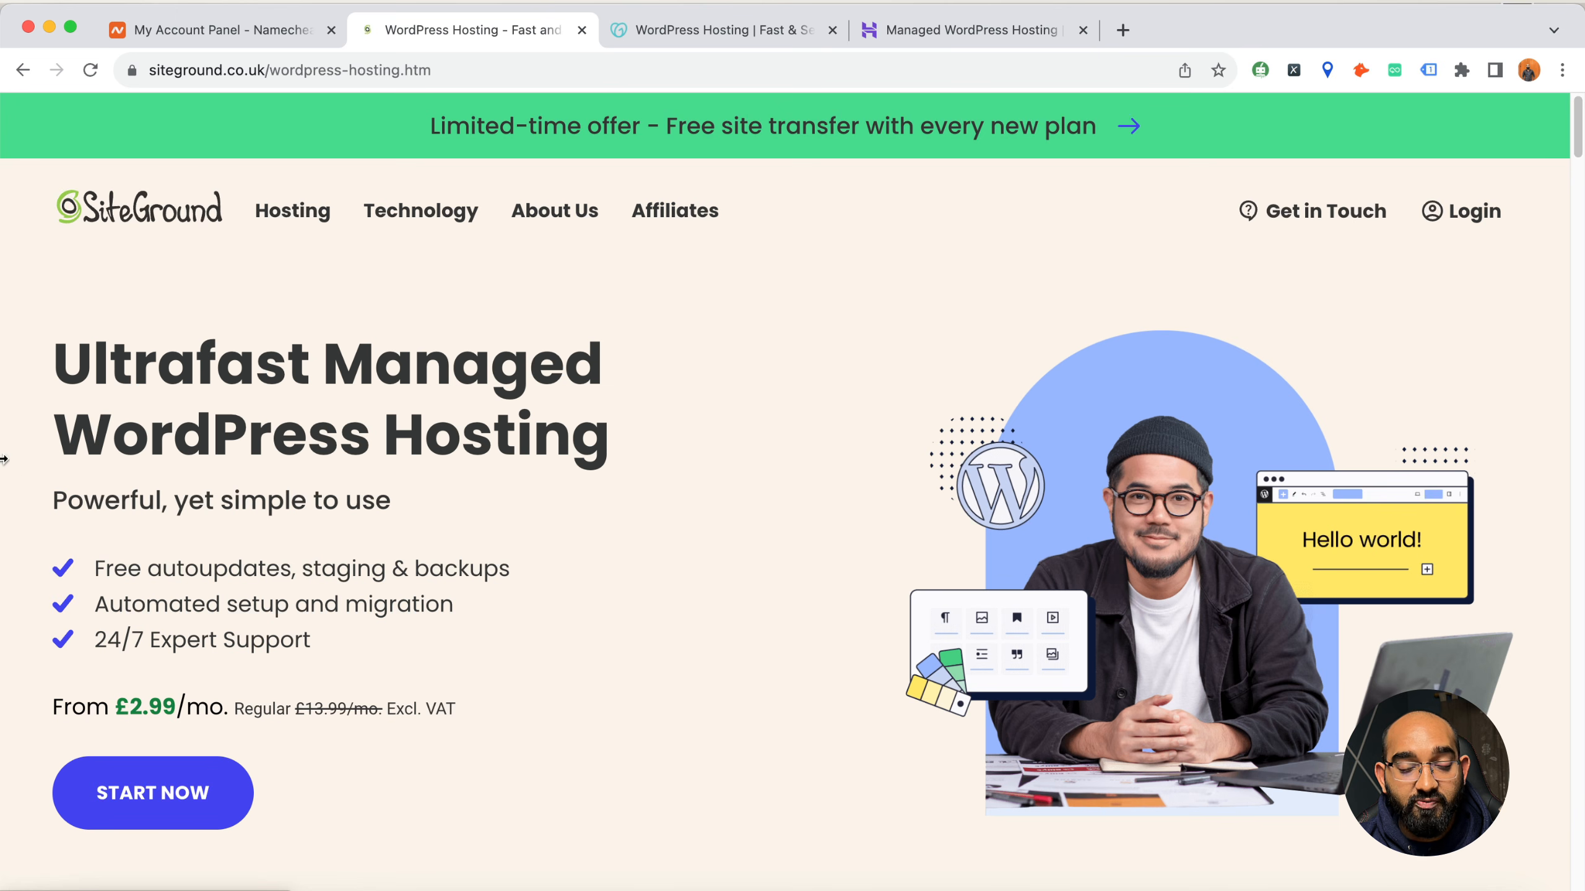
{"action": "scroll", "coordinate": [83, 388], "scroll_direction": "down", "scroll_amount": 6}
{"action": "scroll", "coordinate": [83, 389], "scroll_direction": "down", "scroll_amount": 16}
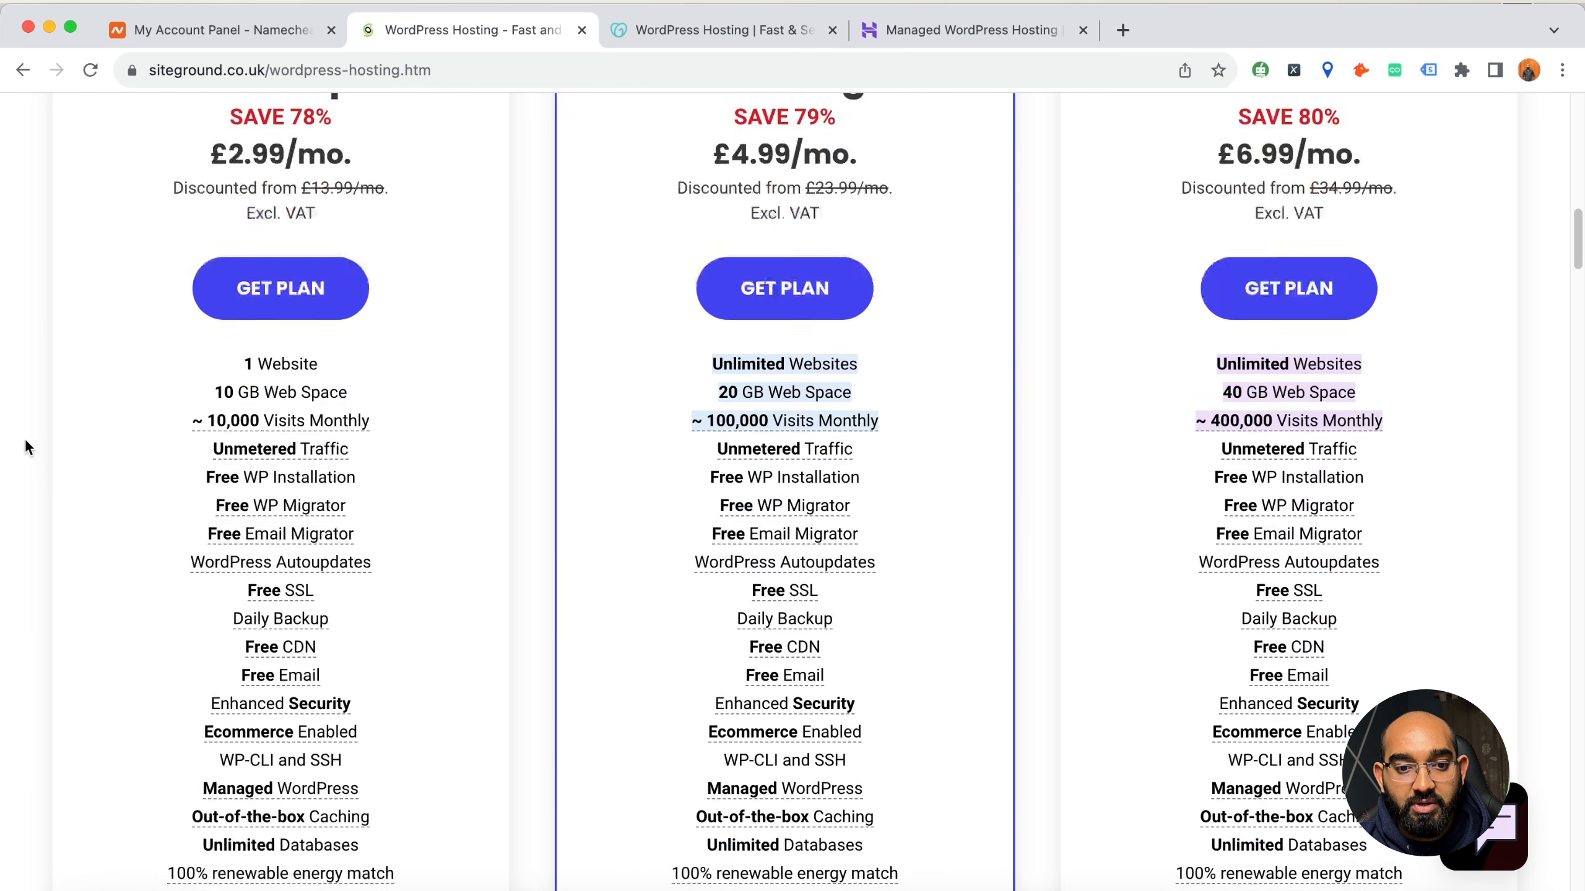
{"action": "scroll", "coordinate": [60, 421], "scroll_direction": "up", "scroll_amount": 2}
{"action": "scroll", "coordinate": [276, 294], "scroll_direction": "up", "scroll_amount": 1}
{"action": "left_click_drag", "start_coordinate": [228, 318], "coordinate": [324, 319]}
{"action": "left_click", "coordinate": [237, 521]}
{"action": "left_click_drag", "start_coordinate": [240, 529], "coordinate": [309, 528]}
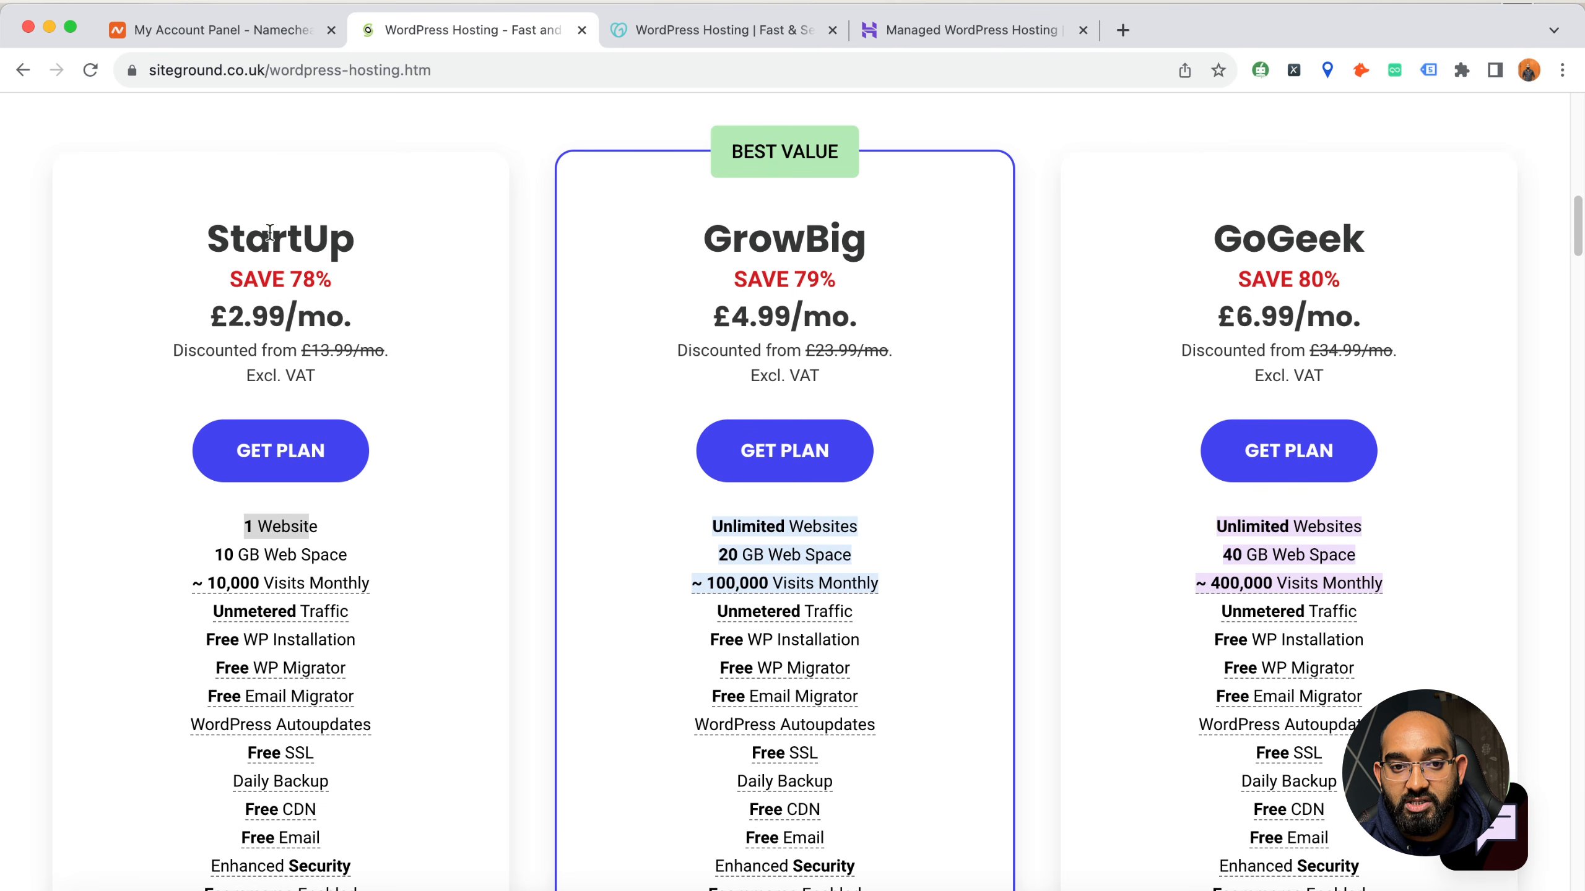
Highlight the GrowBig plan's name, website allowance and web space, and close the SiteGround page
{"action": "double_click", "coordinate": [768, 240]}
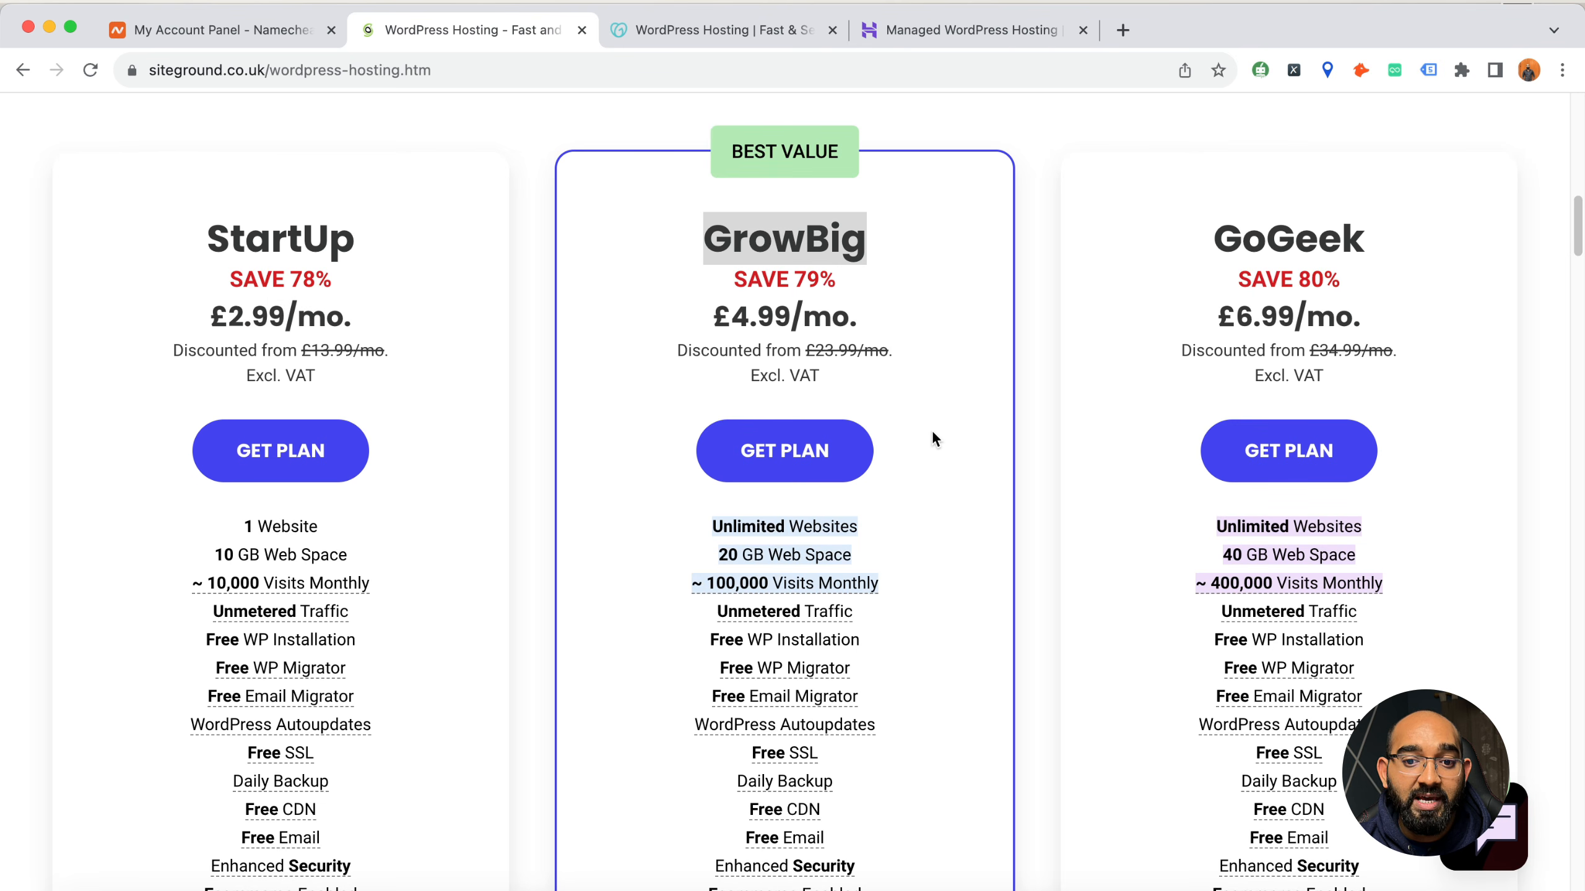
{"action": "left_click_drag", "start_coordinate": [713, 527], "coordinate": [874, 531]}
{"action": "left_click_drag", "start_coordinate": [719, 554], "coordinate": [845, 552]}
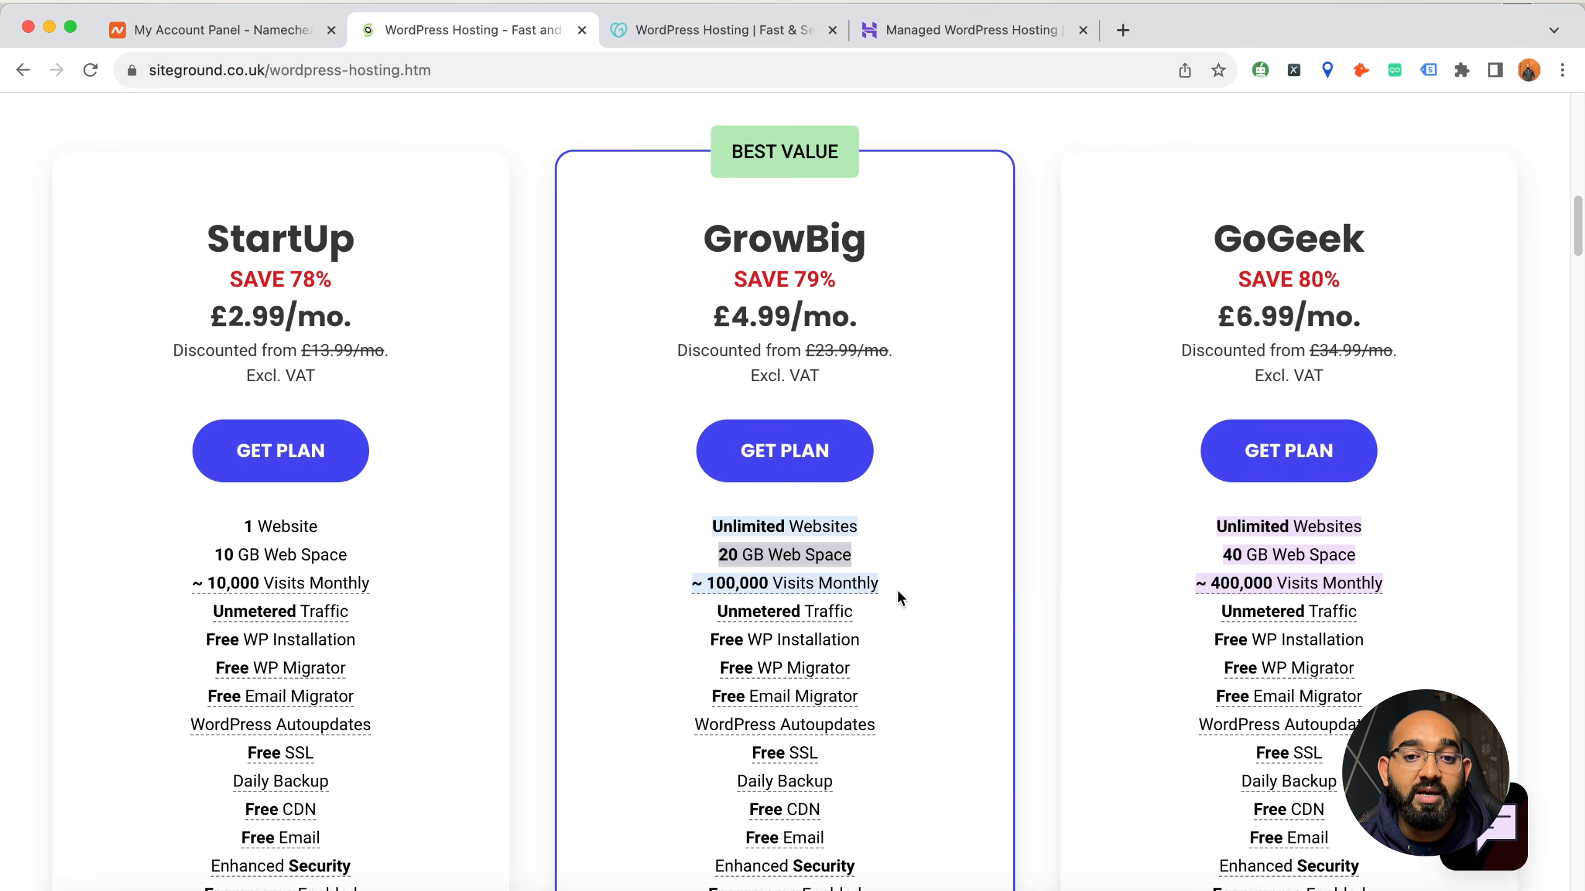
{"action": "scroll", "coordinate": [899, 598], "scroll_direction": "up", "scroll_amount": 2}
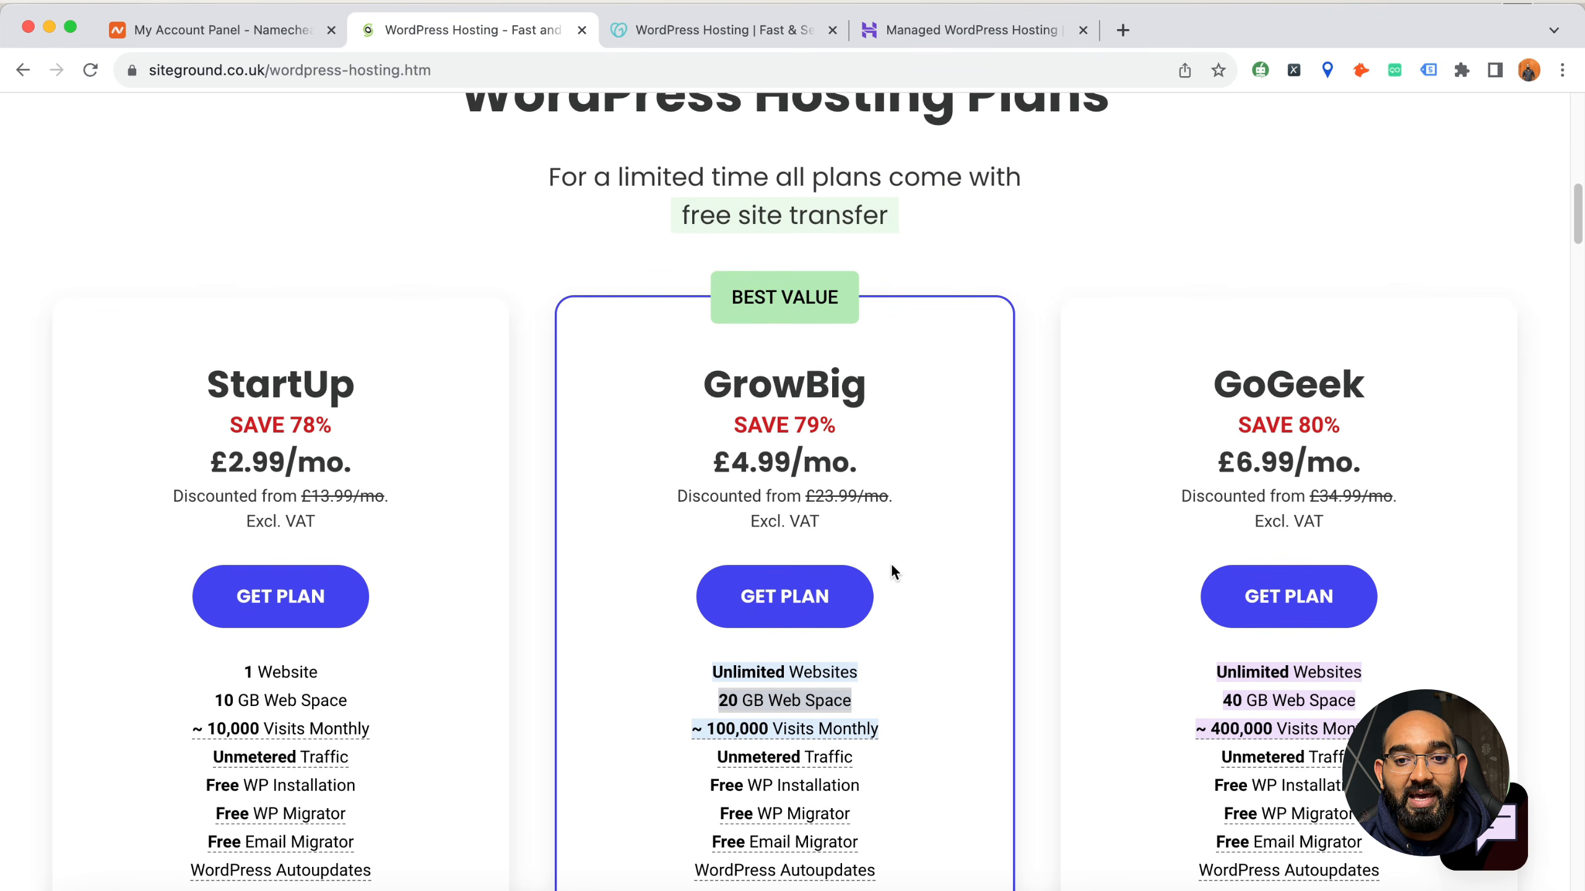
{"action": "scroll", "coordinate": [613, 352], "scroll_direction": "up", "scroll_amount": 6}
{"action": "scroll", "coordinate": [252, 414], "scroll_direction": "up", "scroll_amount": 3}
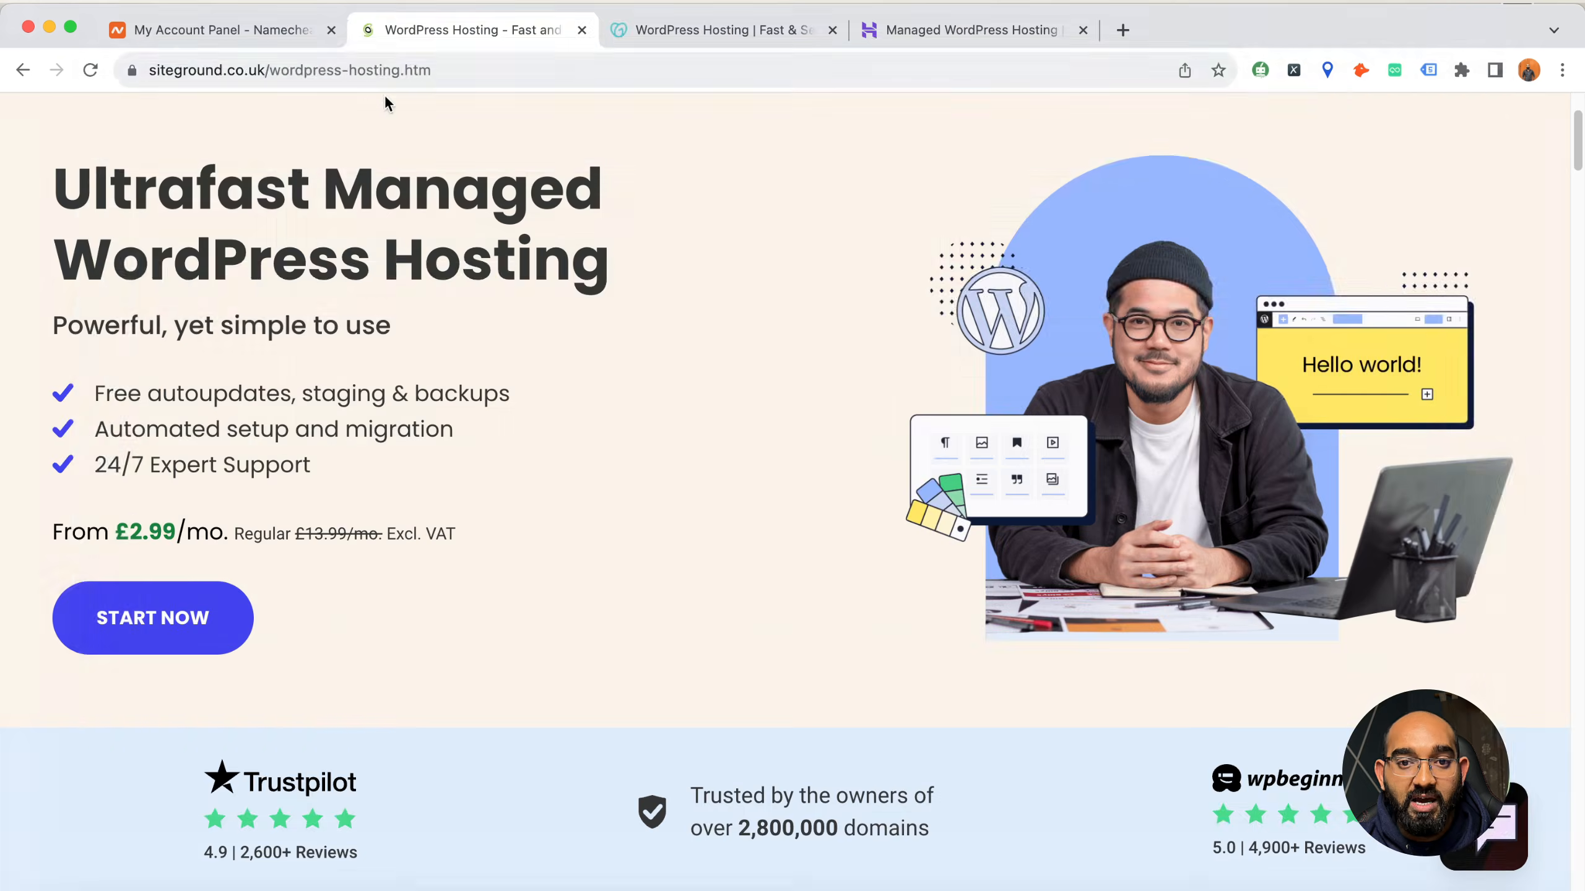
{"action": "key", "text": "super+w"}
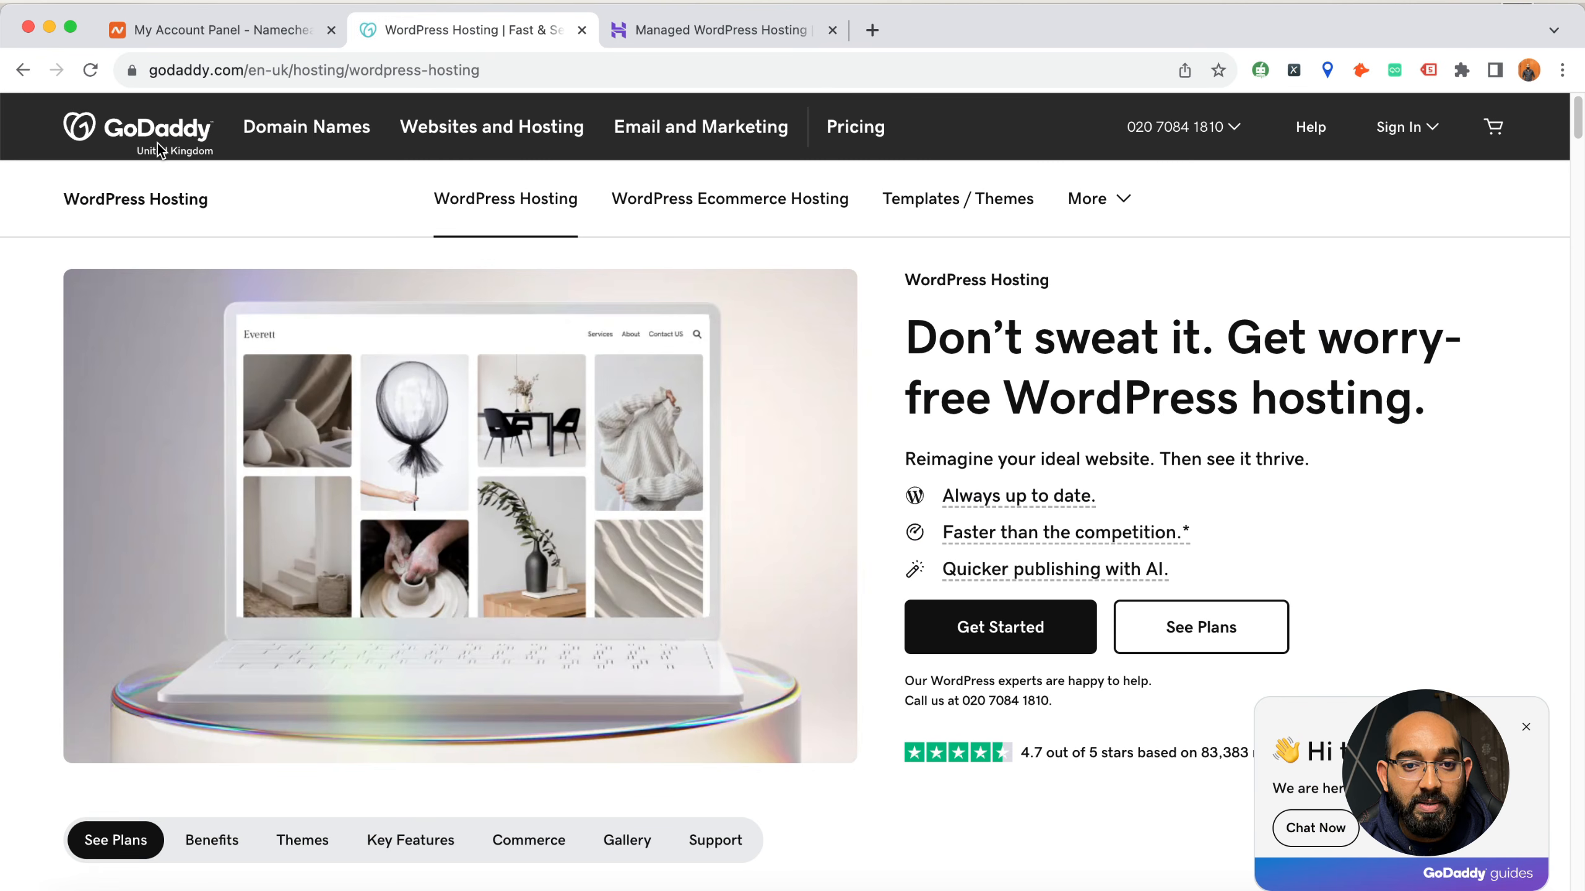
Examine the website and NVMe storage allowances of GoDaddy's Managed WordPress Basic plan and GoDaddy's review breakdown on Trustpilot
{"action": "scroll", "coordinate": [187, 555], "scroll_direction": "down", "scroll_amount": 10}
{"action": "scroll", "coordinate": [152, 573], "scroll_direction": "down", "scroll_amount": 2}
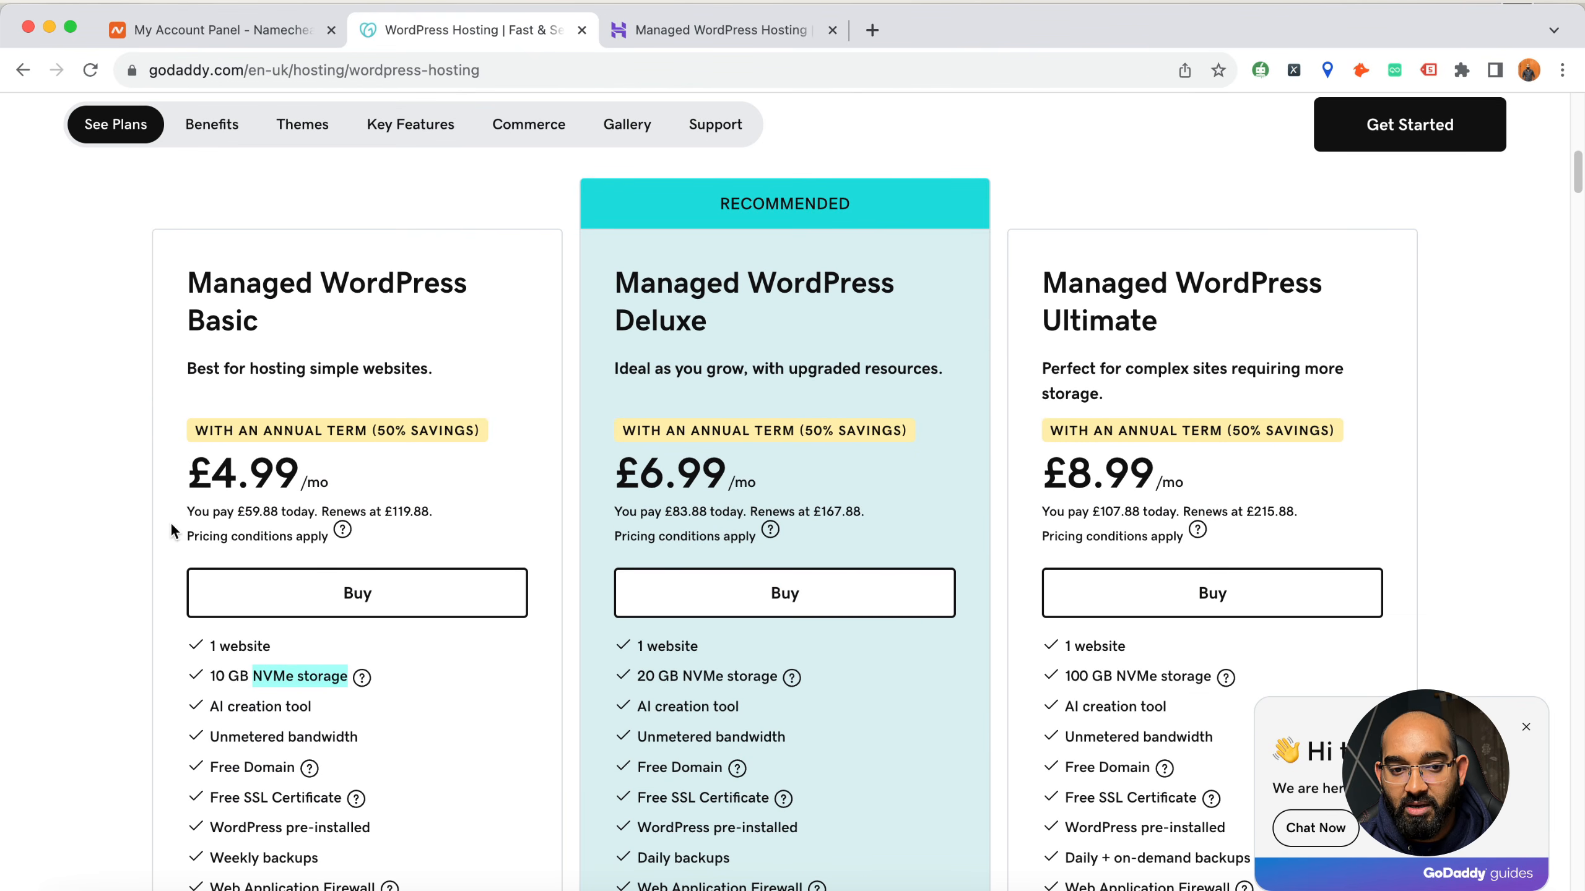
{"action": "scroll", "coordinate": [178, 527], "scroll_direction": "down", "scroll_amount": 1}
{"action": "left_click_drag", "start_coordinate": [211, 603], "coordinate": [260, 598]}
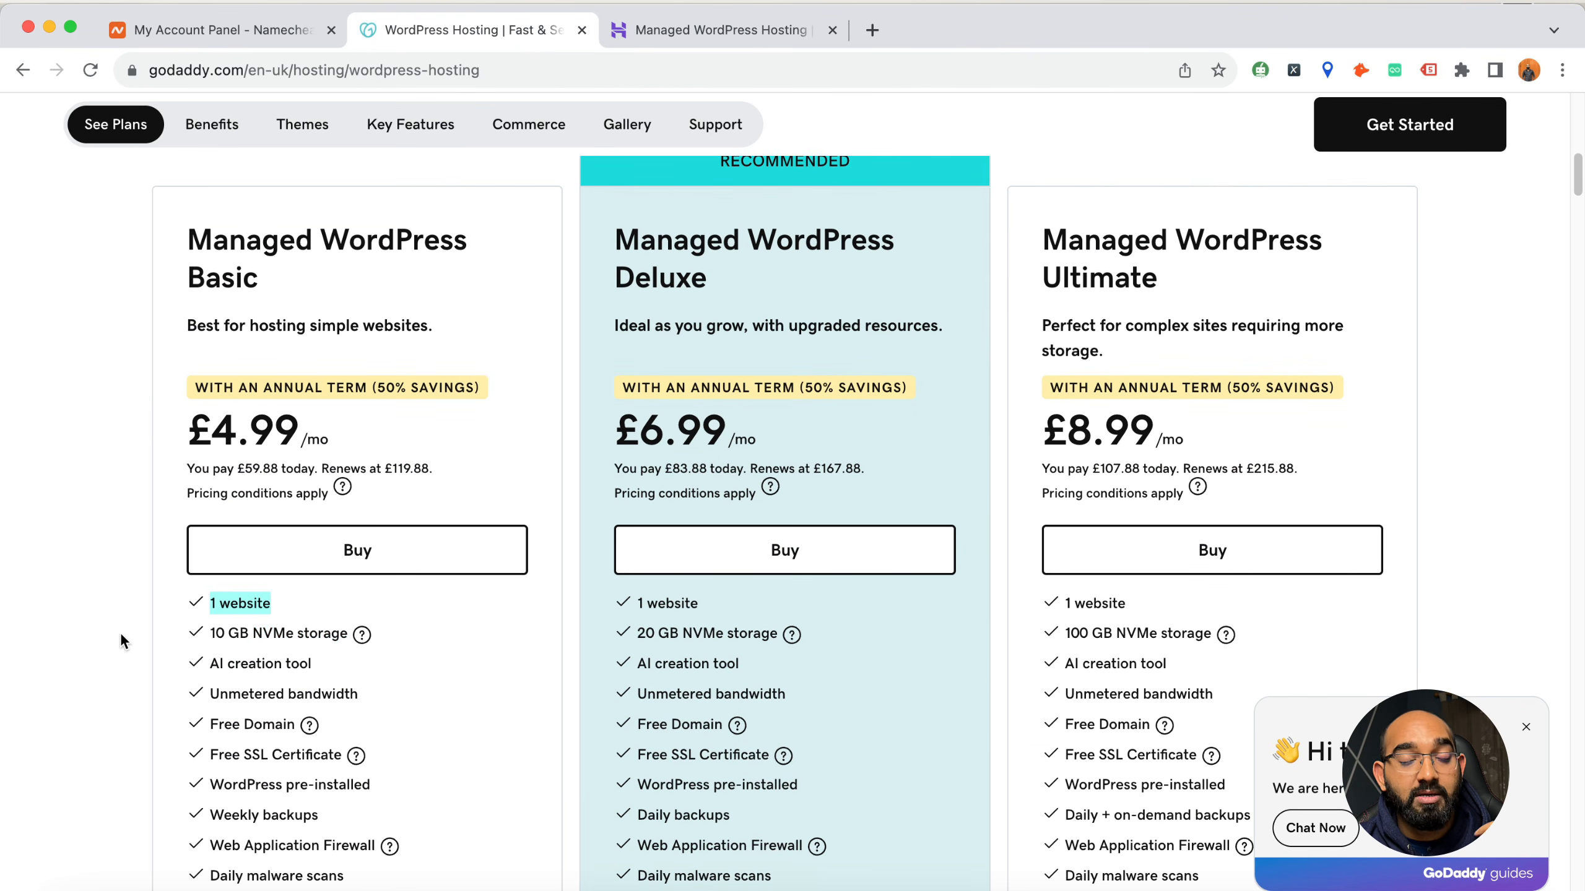
{"action": "double_click", "coordinate": [249, 601]}
{"action": "left_click_drag", "start_coordinate": [248, 601], "coordinate": [300, 632]}
{"action": "double_click", "coordinate": [265, 630]}
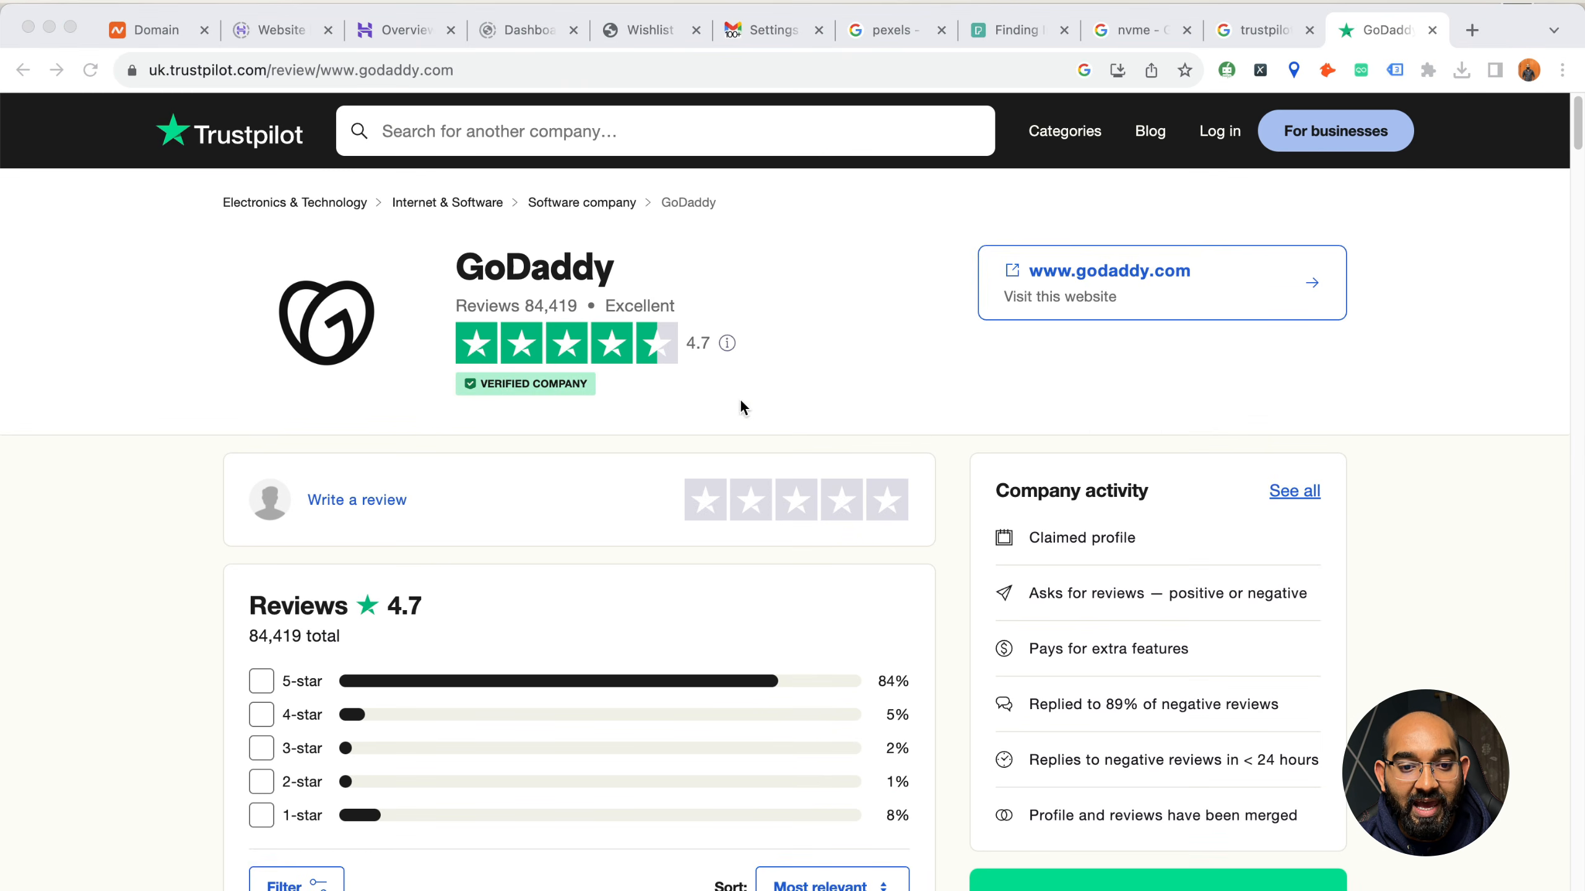
{"action": "left_click", "coordinate": [534, 309]}
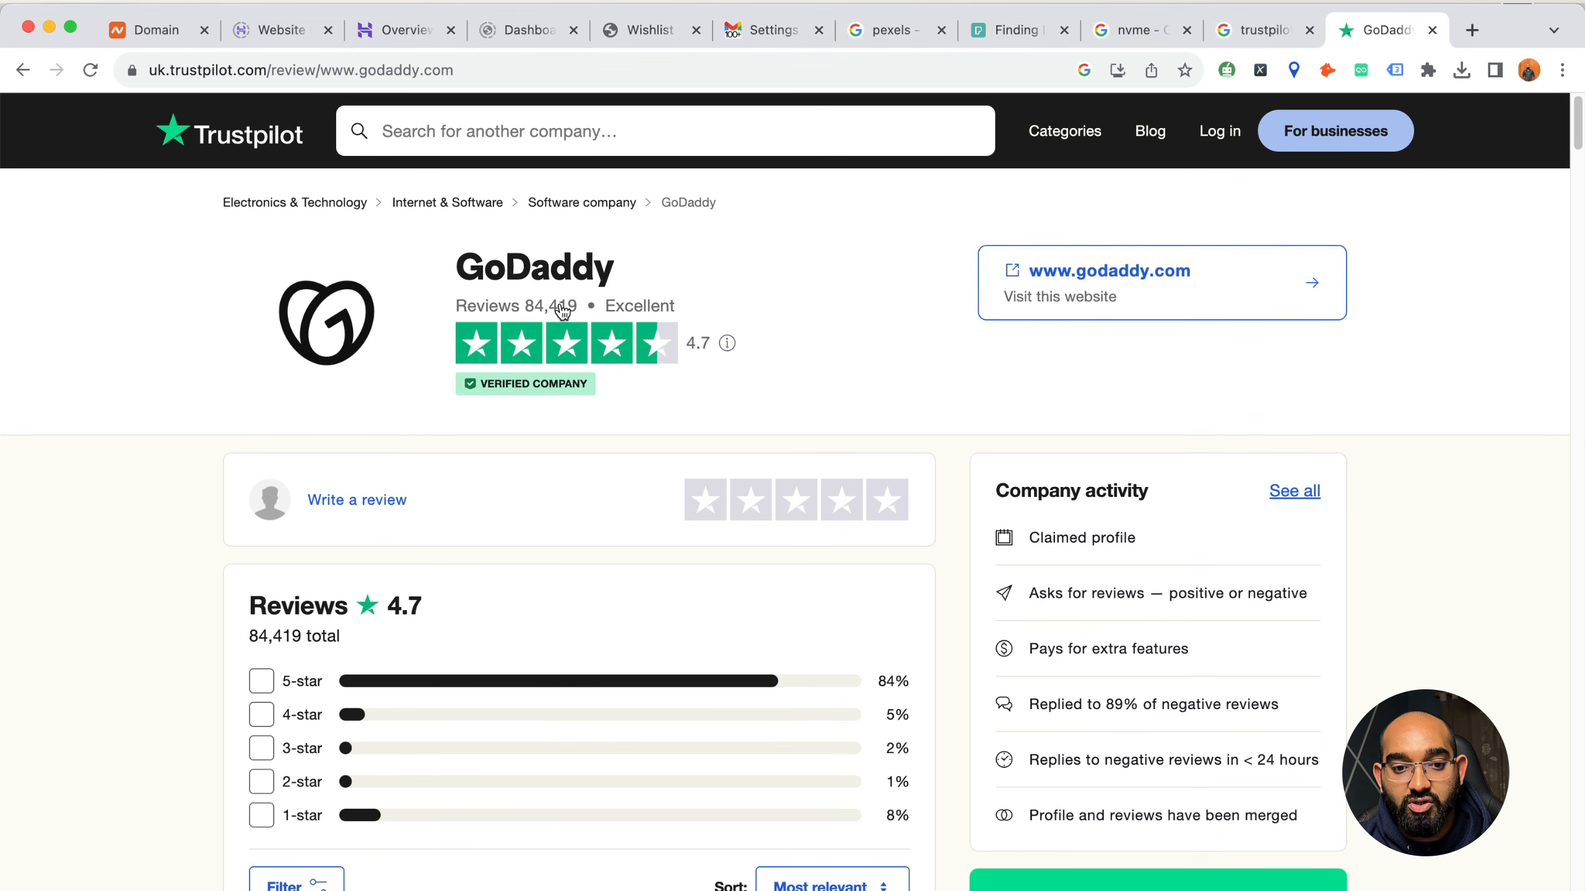
{"action": "scroll", "coordinate": [528, 313], "scroll_direction": "down", "scroll_amount": 5}
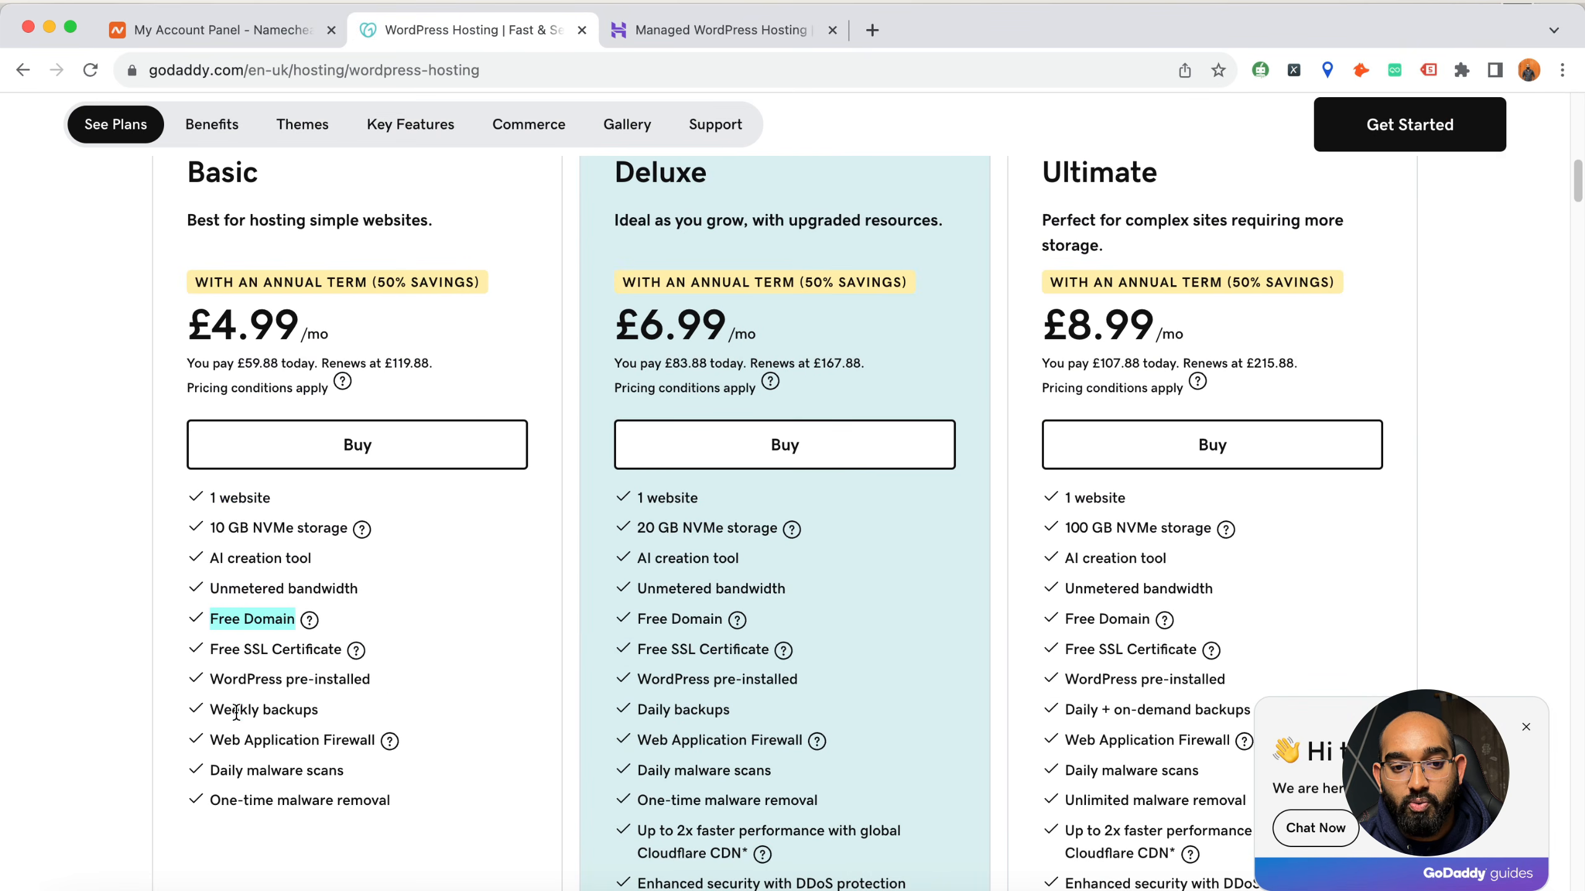
Compare the backup options across GoDaddy's Basic, Deluxe and Ultimate plans, and close the GoDaddy page
{"action": "left_click_drag", "start_coordinate": [211, 710], "coordinate": [300, 723]}
{"action": "scroll", "coordinate": [396, 647], "scroll_direction": "up", "scroll_amount": 3}
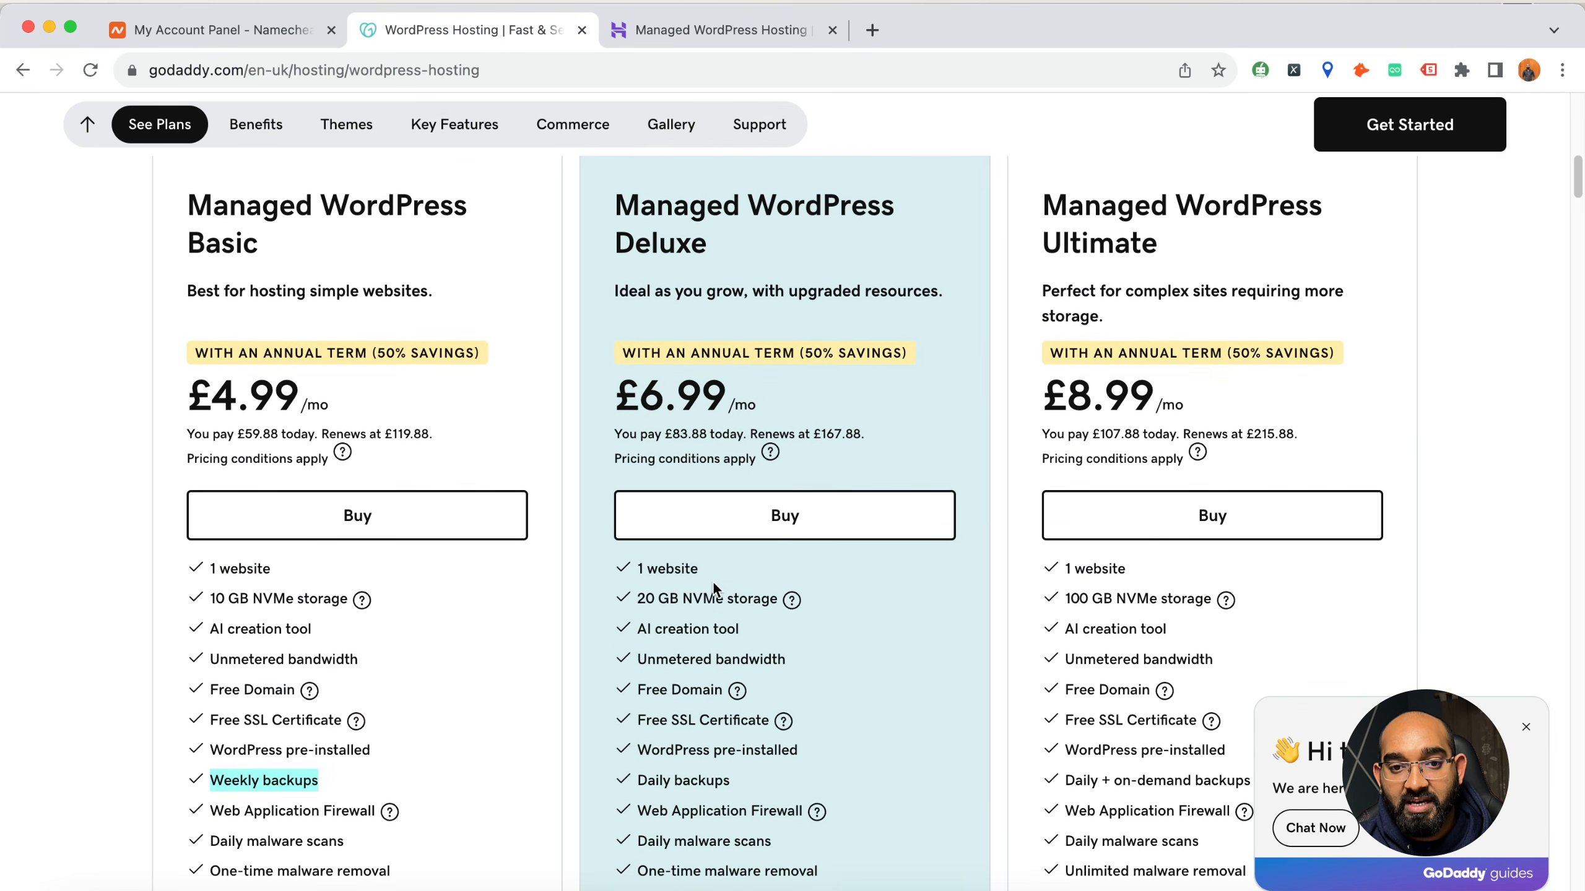
{"action": "scroll", "coordinate": [1117, 415], "scroll_direction": "down", "scroll_amount": 8}
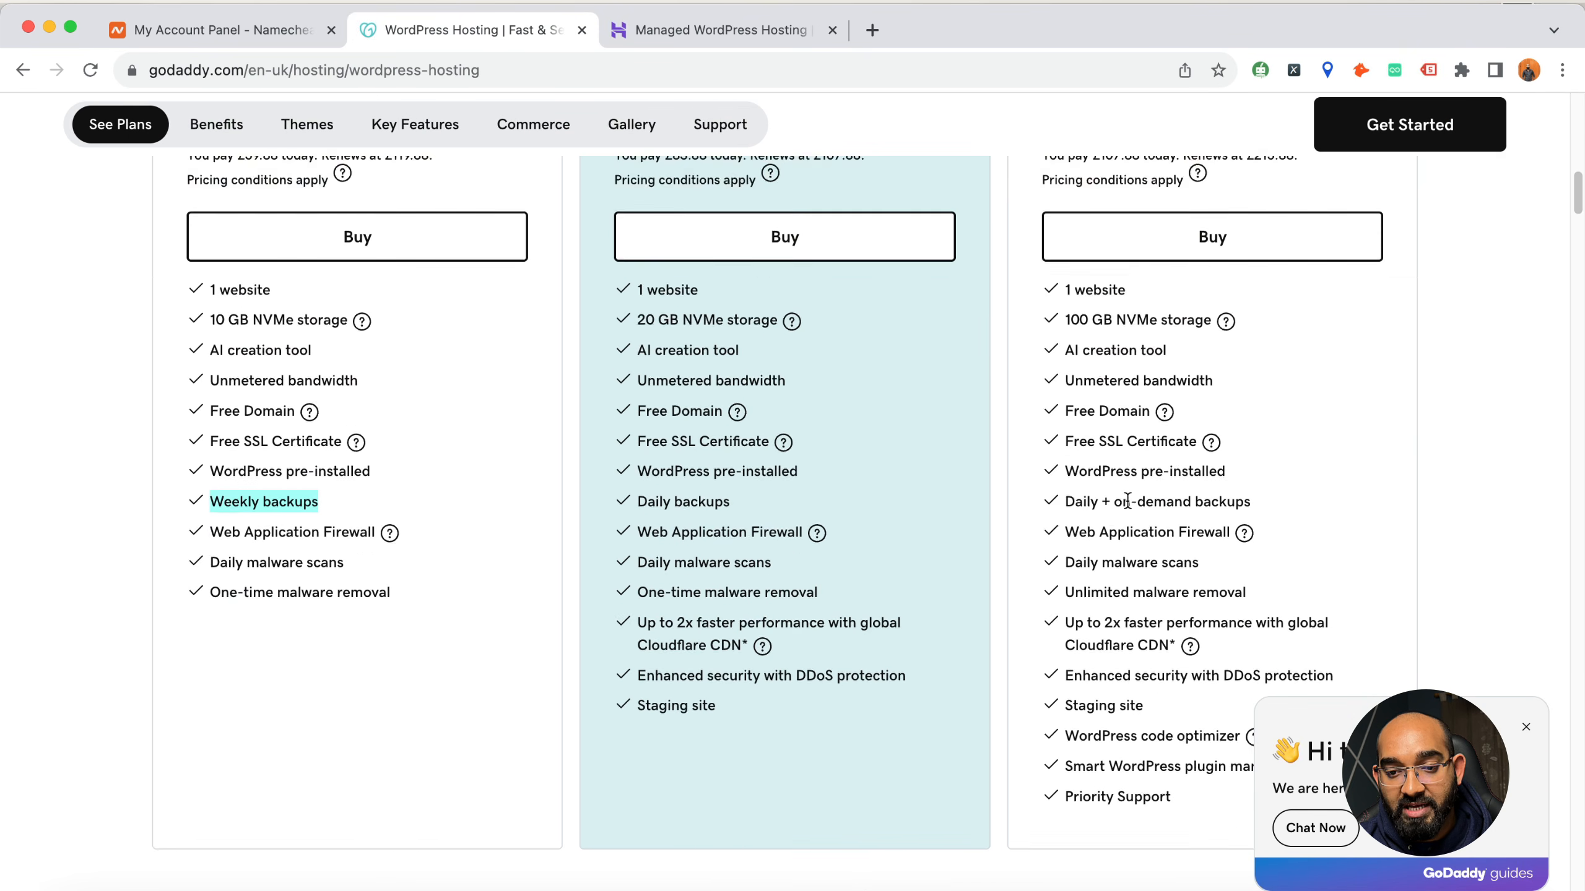
{"action": "scroll", "coordinate": [889, 516], "scroll_direction": "down", "scroll_amount": 5}
{"action": "scroll", "coordinate": [668, 518], "scroll_direction": "up", "scroll_amount": 2}
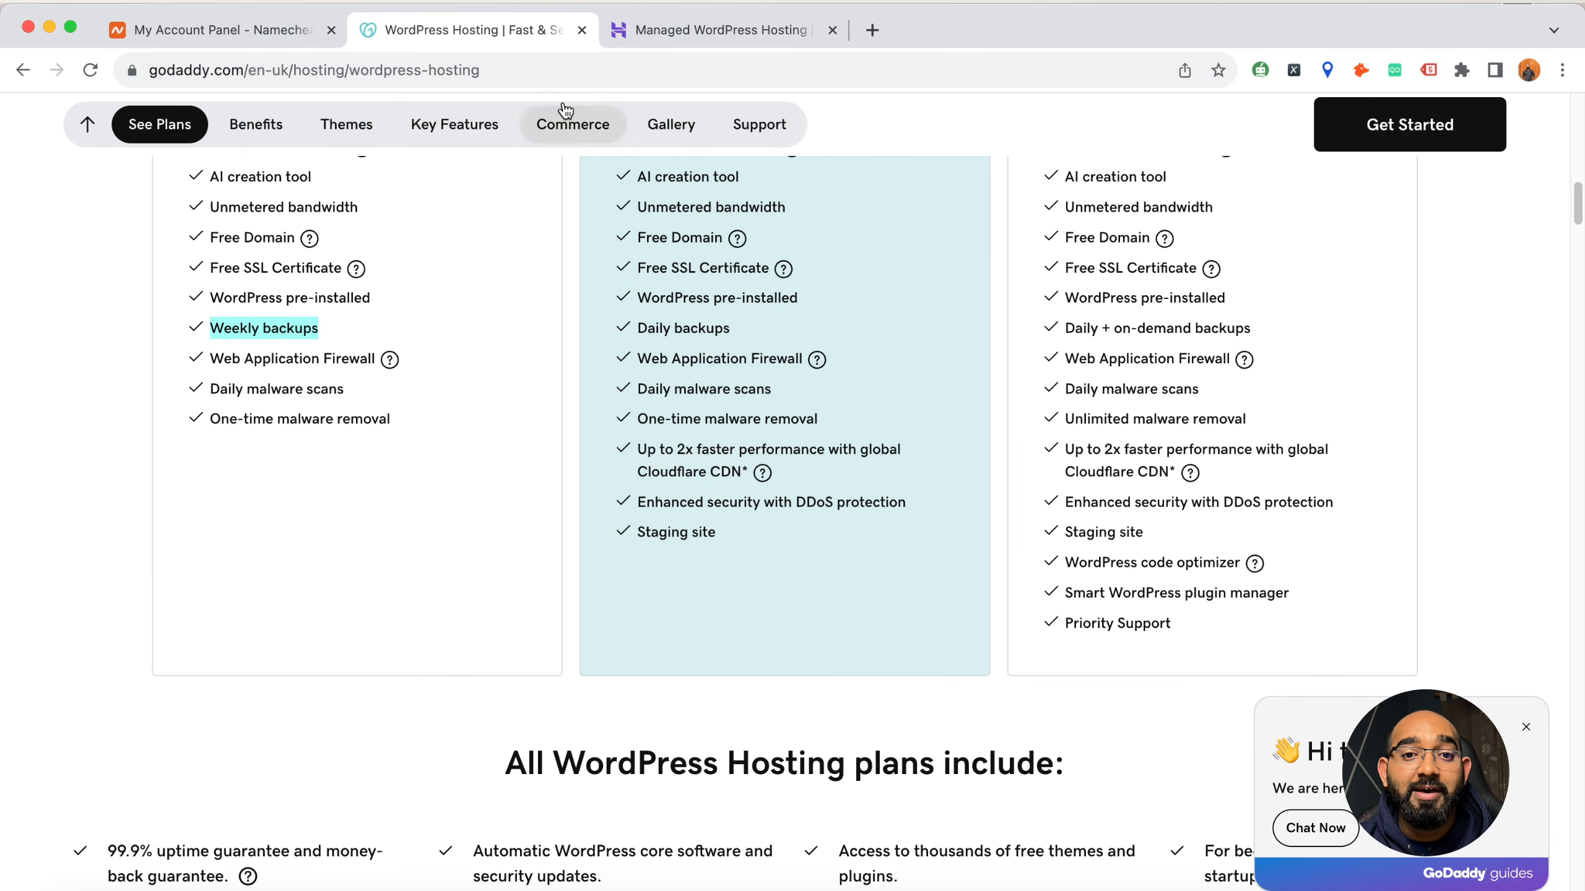
{"action": "left_click", "coordinate": [581, 30]}
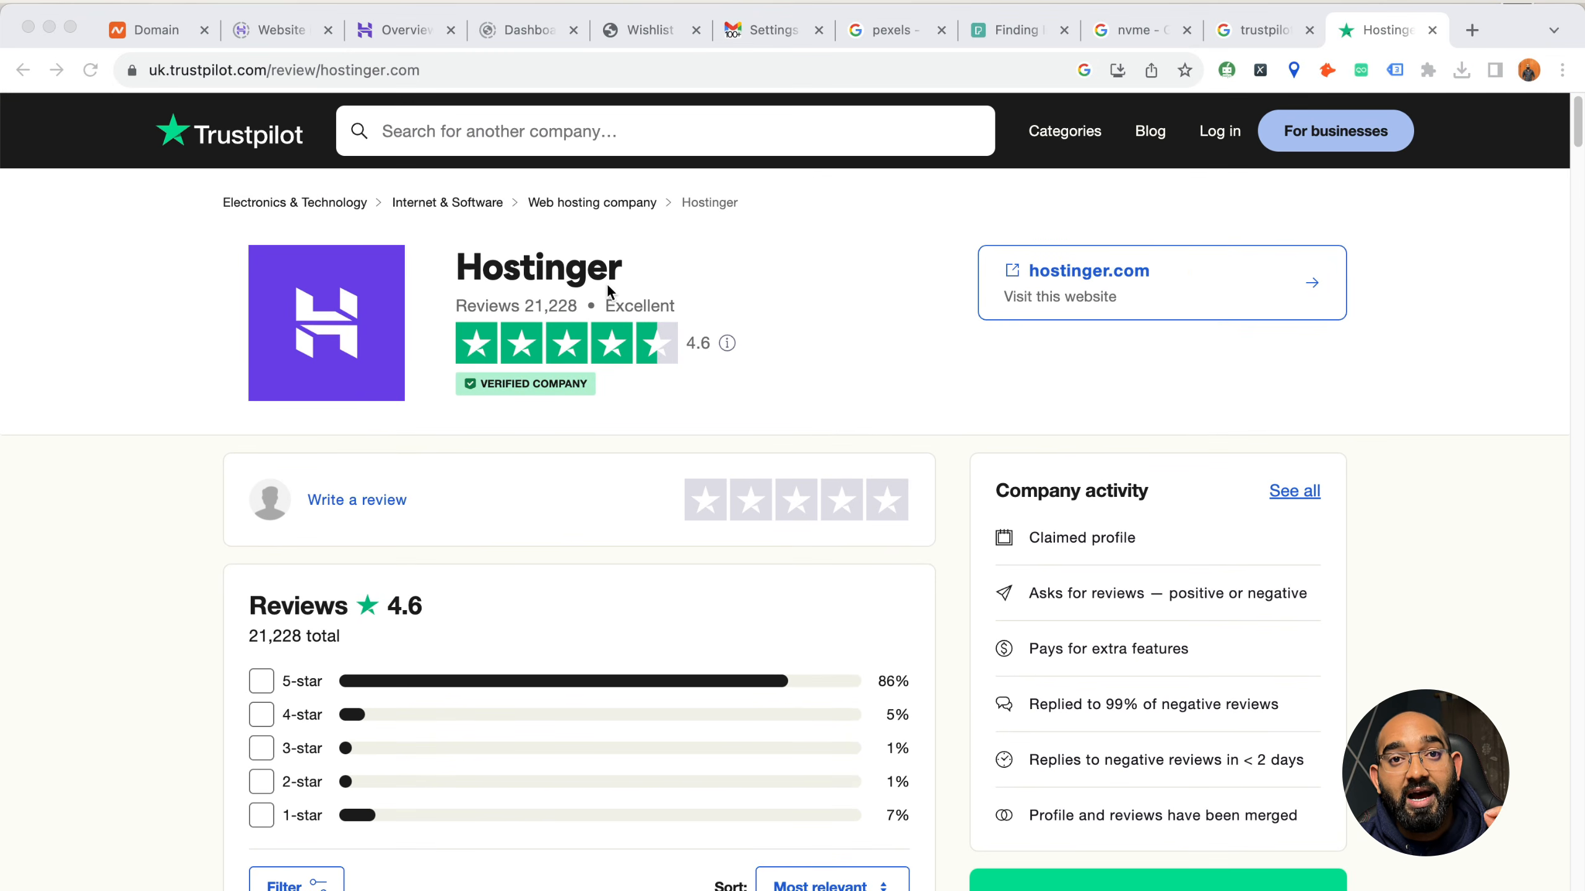
Check Hostinger's Trustpilot rating and review breakdown
{"action": "left_click", "coordinate": [553, 297]}
{"action": "scroll", "coordinate": [624, 349], "scroll_direction": "down", "scroll_amount": 5}
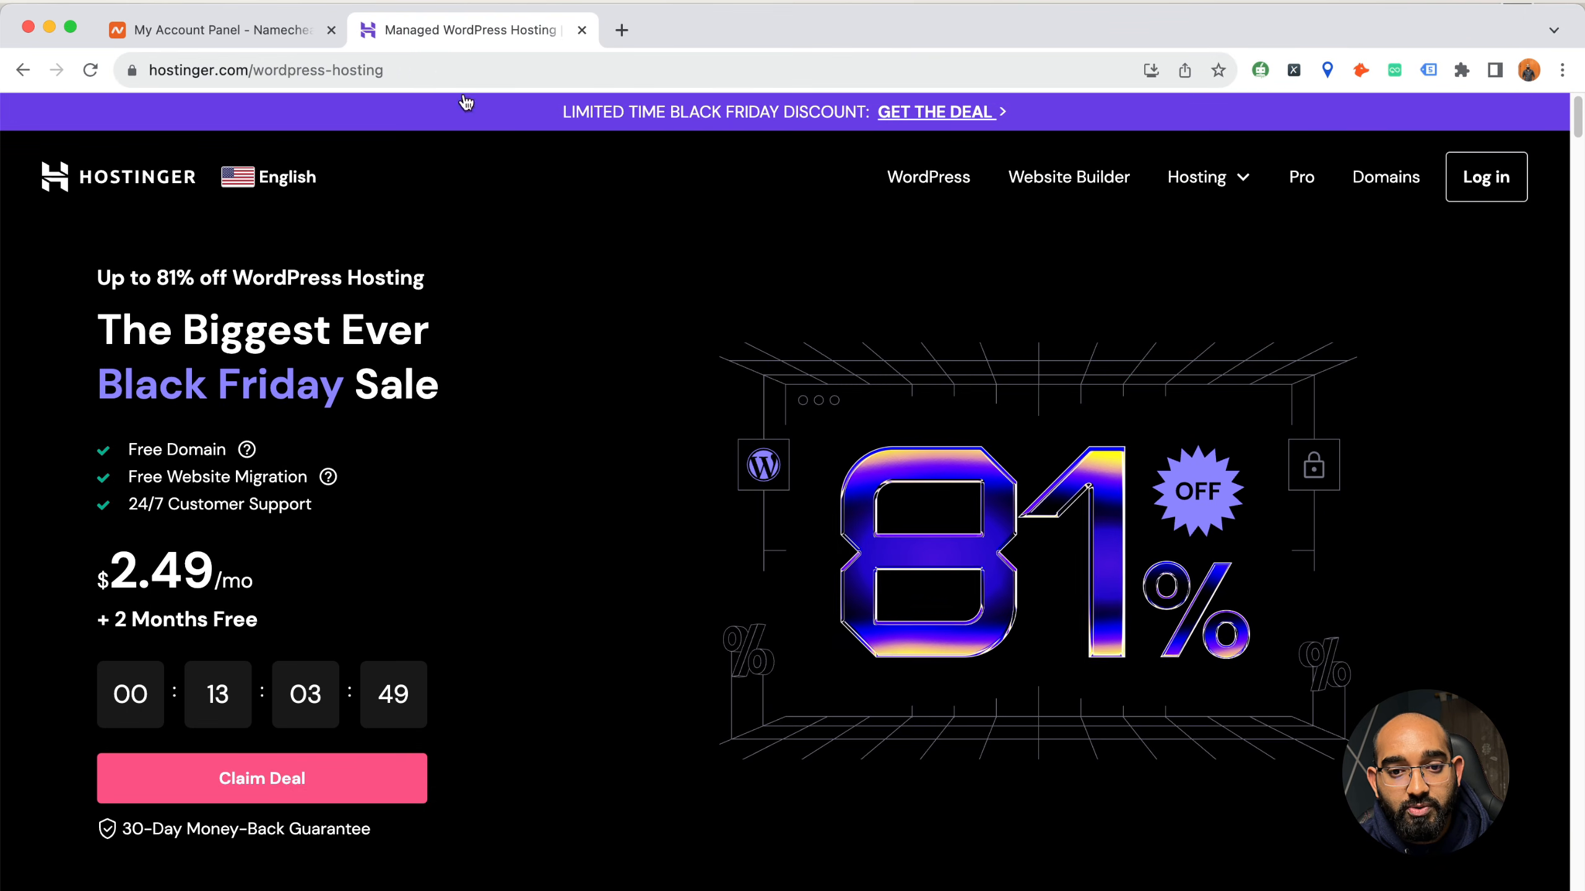
Load rafys.net/hostinger in place of the current Hostinger WordPress hosting page
{"action": "left_click", "coordinate": [444, 74]}
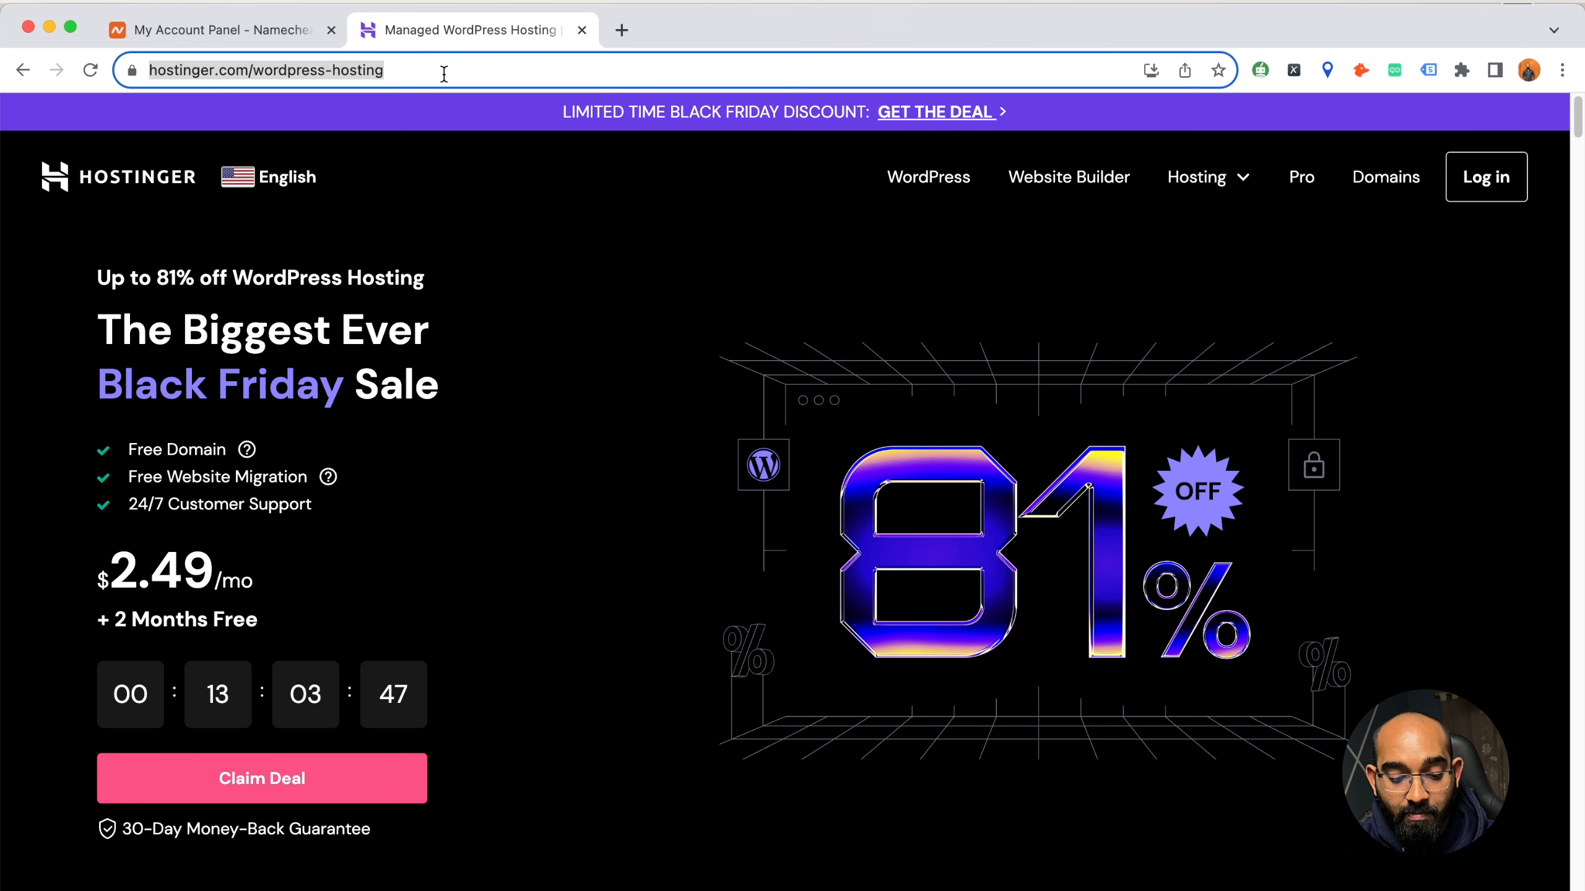
{"action": "type", "text": "rafys."}
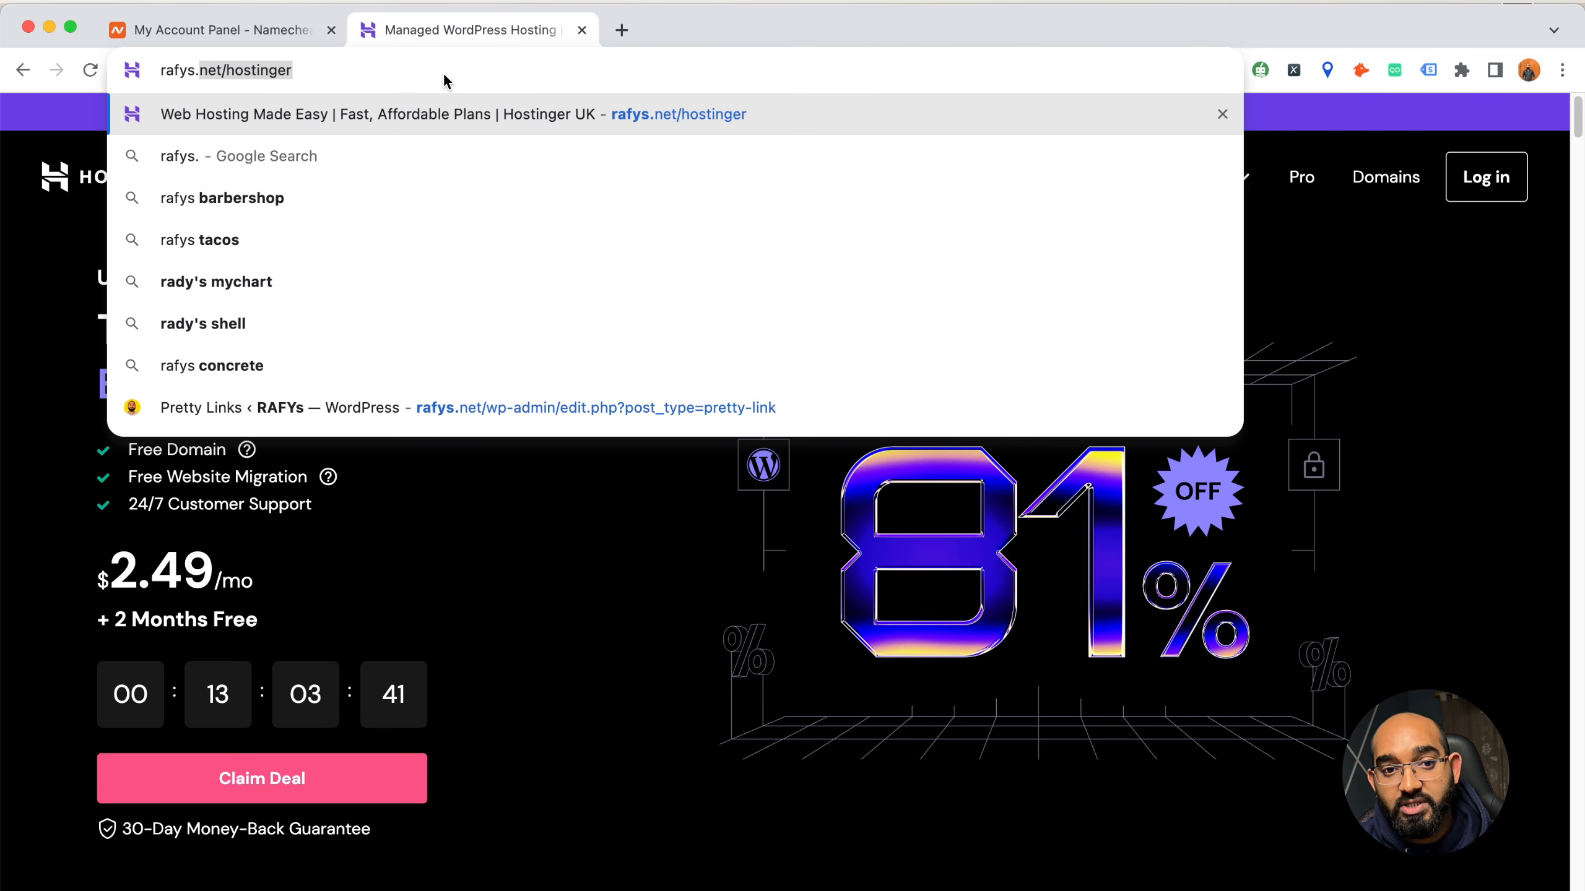
{"action": "key", "text": "Return"}
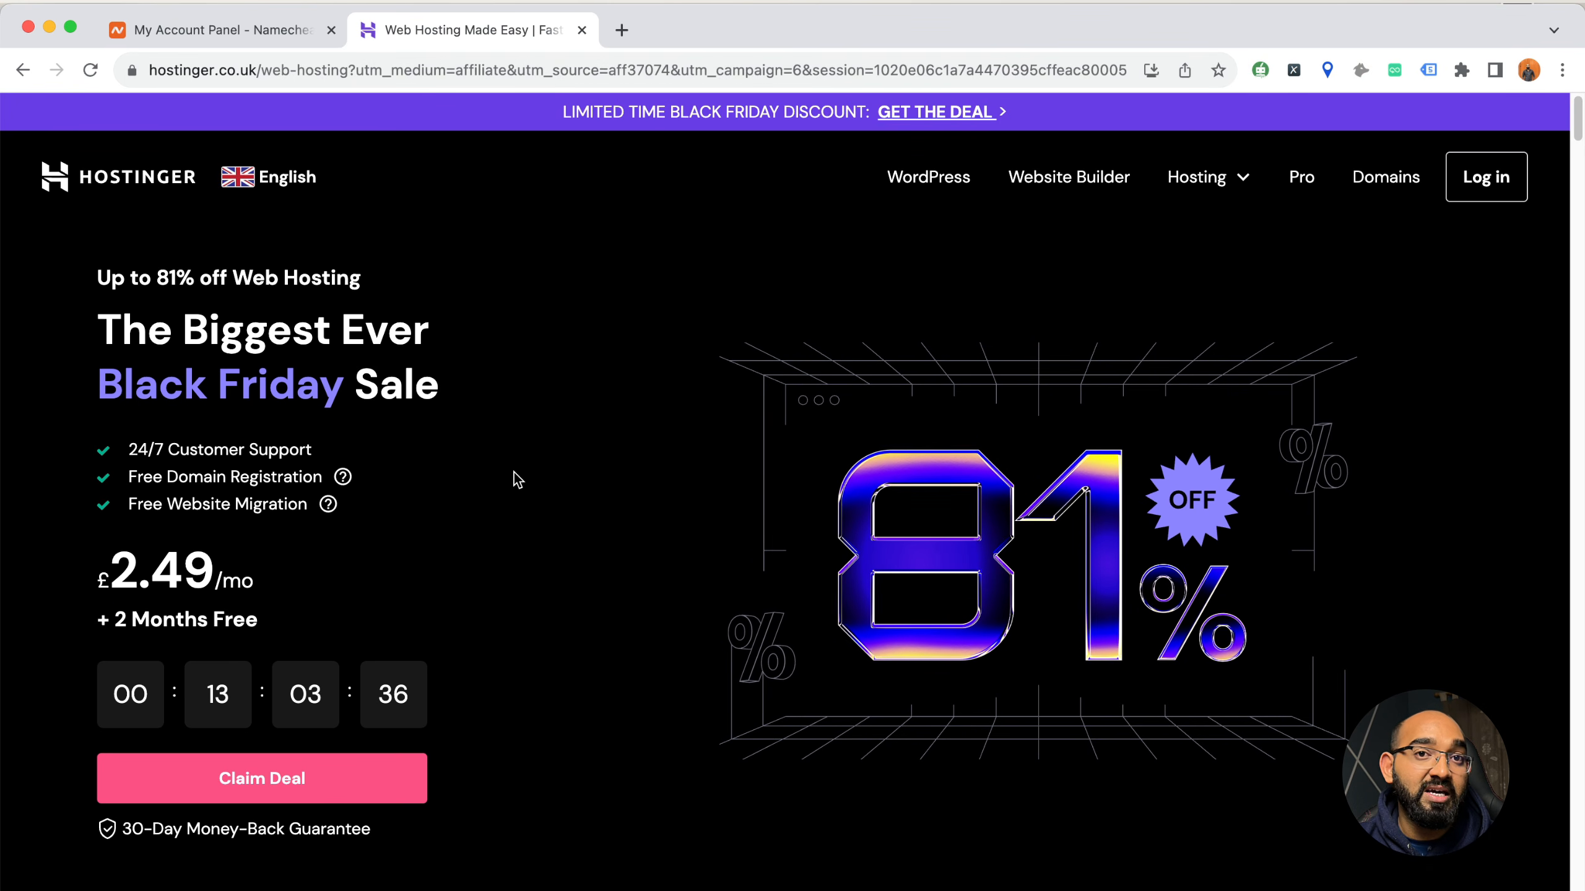
Open Hostinger's WordPress hosting page and bring its plan pricing cards into view
{"action": "scroll", "coordinate": [465, 462], "scroll_direction": "down", "scroll_amount": 1}
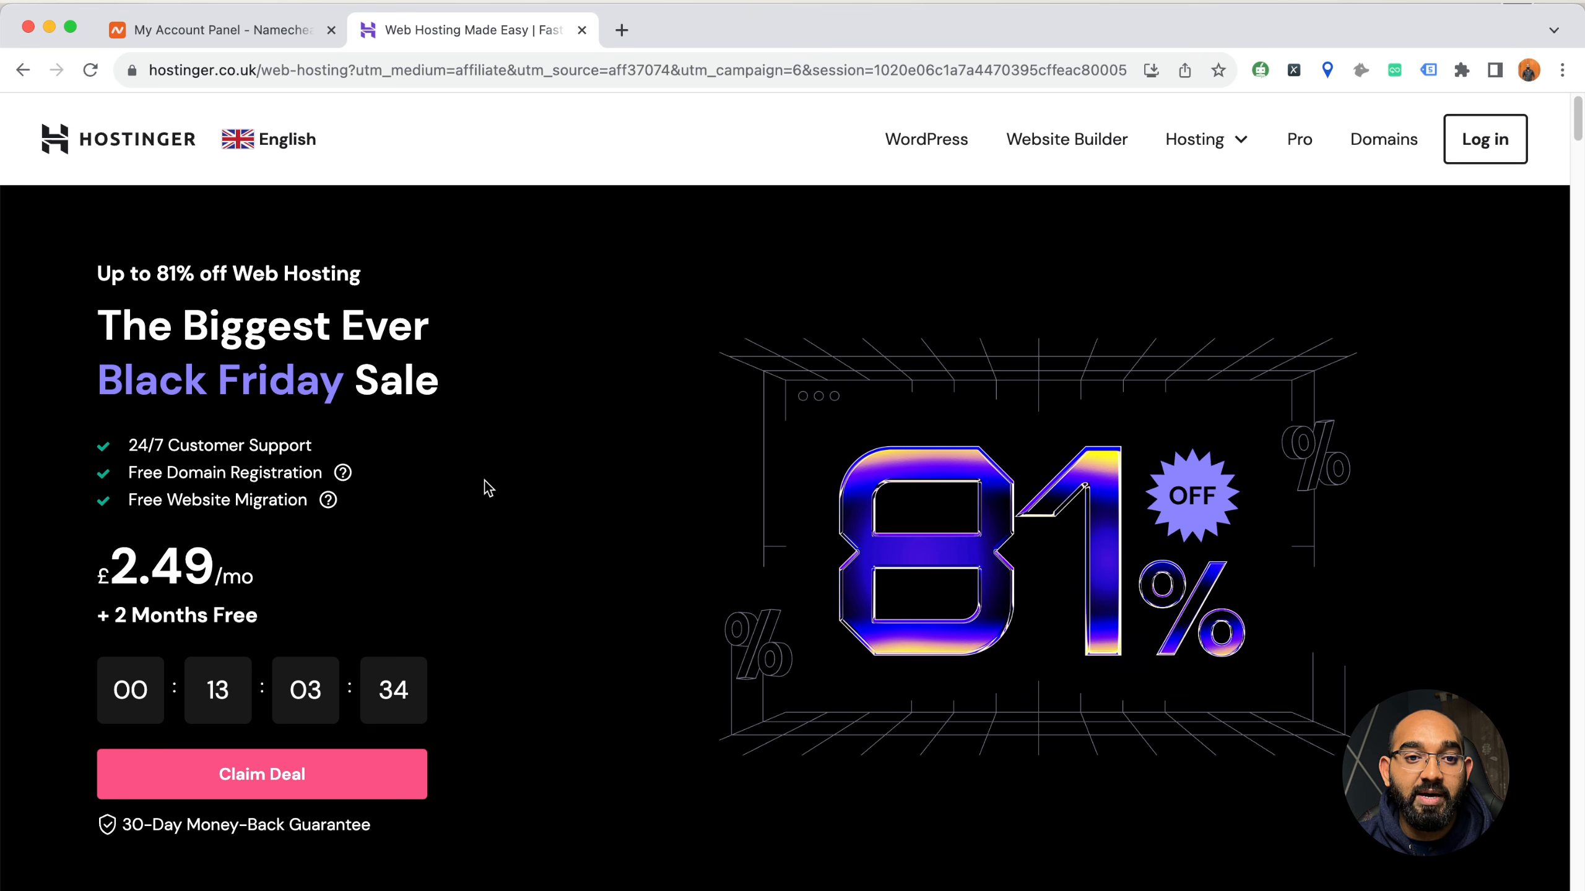
{"action": "scroll", "coordinate": [488, 488], "scroll_direction": "up", "scroll_amount": 1}
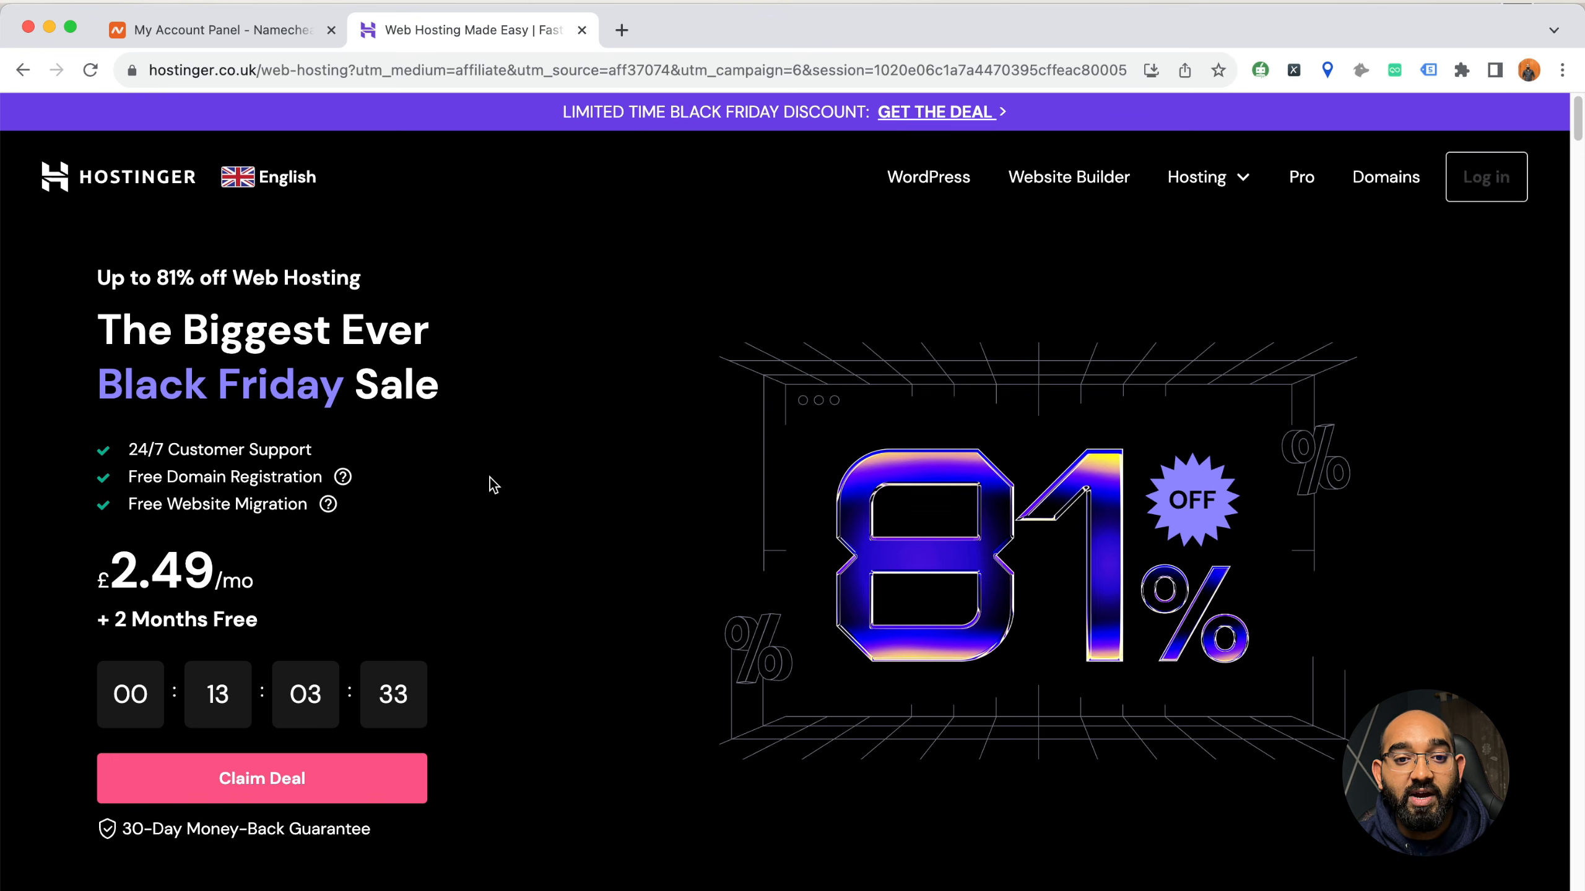
{"action": "left_click", "coordinate": [945, 187]}
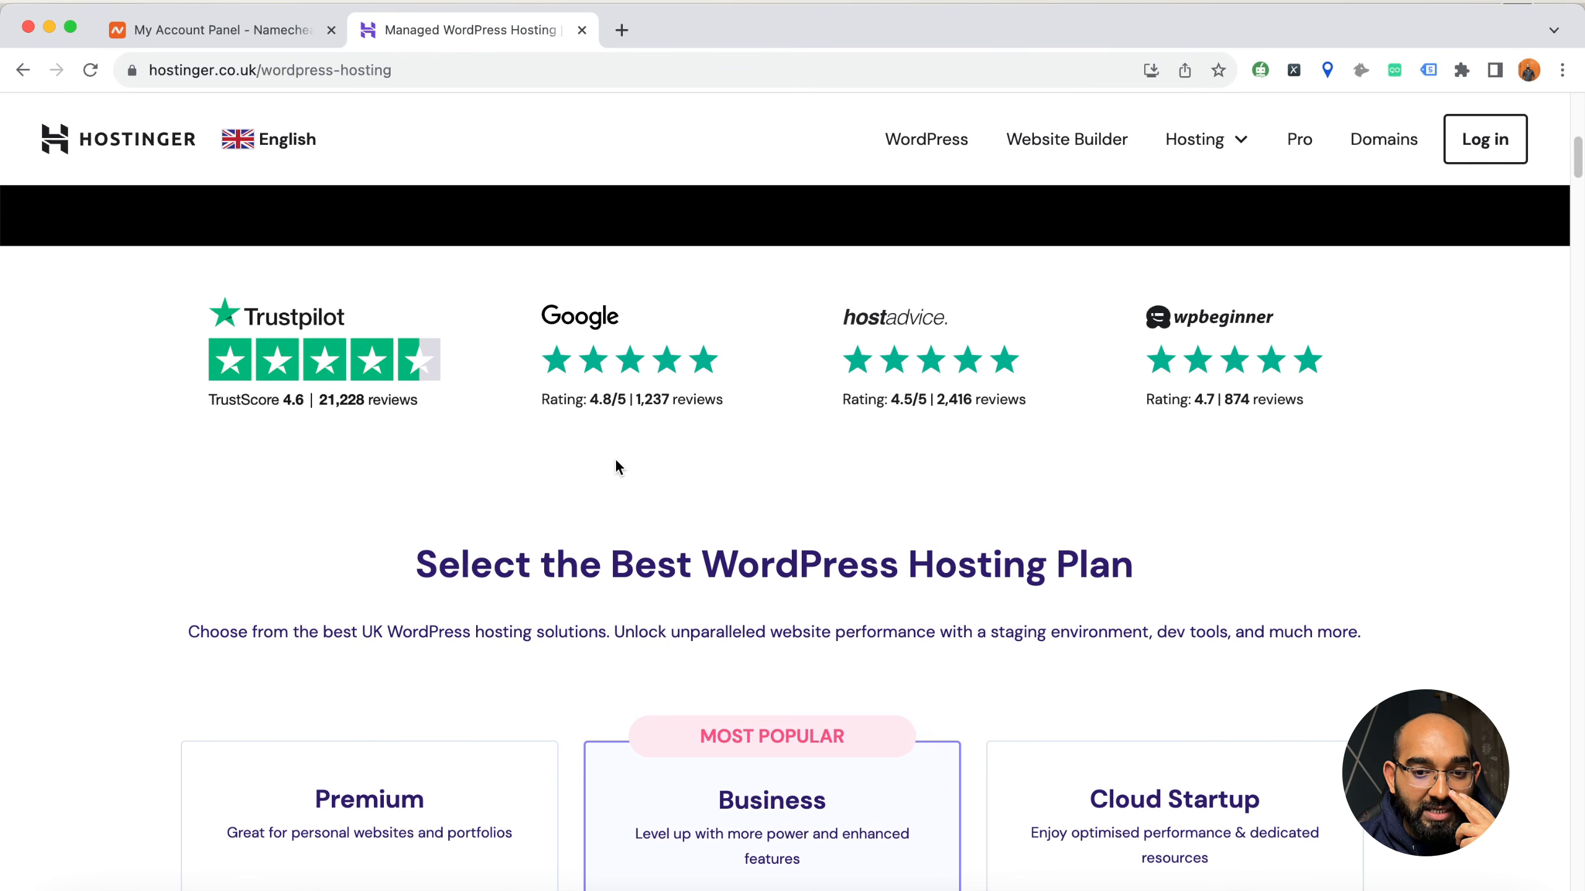
{"action": "scroll", "coordinate": [619, 463], "scroll_direction": "down", "scroll_amount": 5}
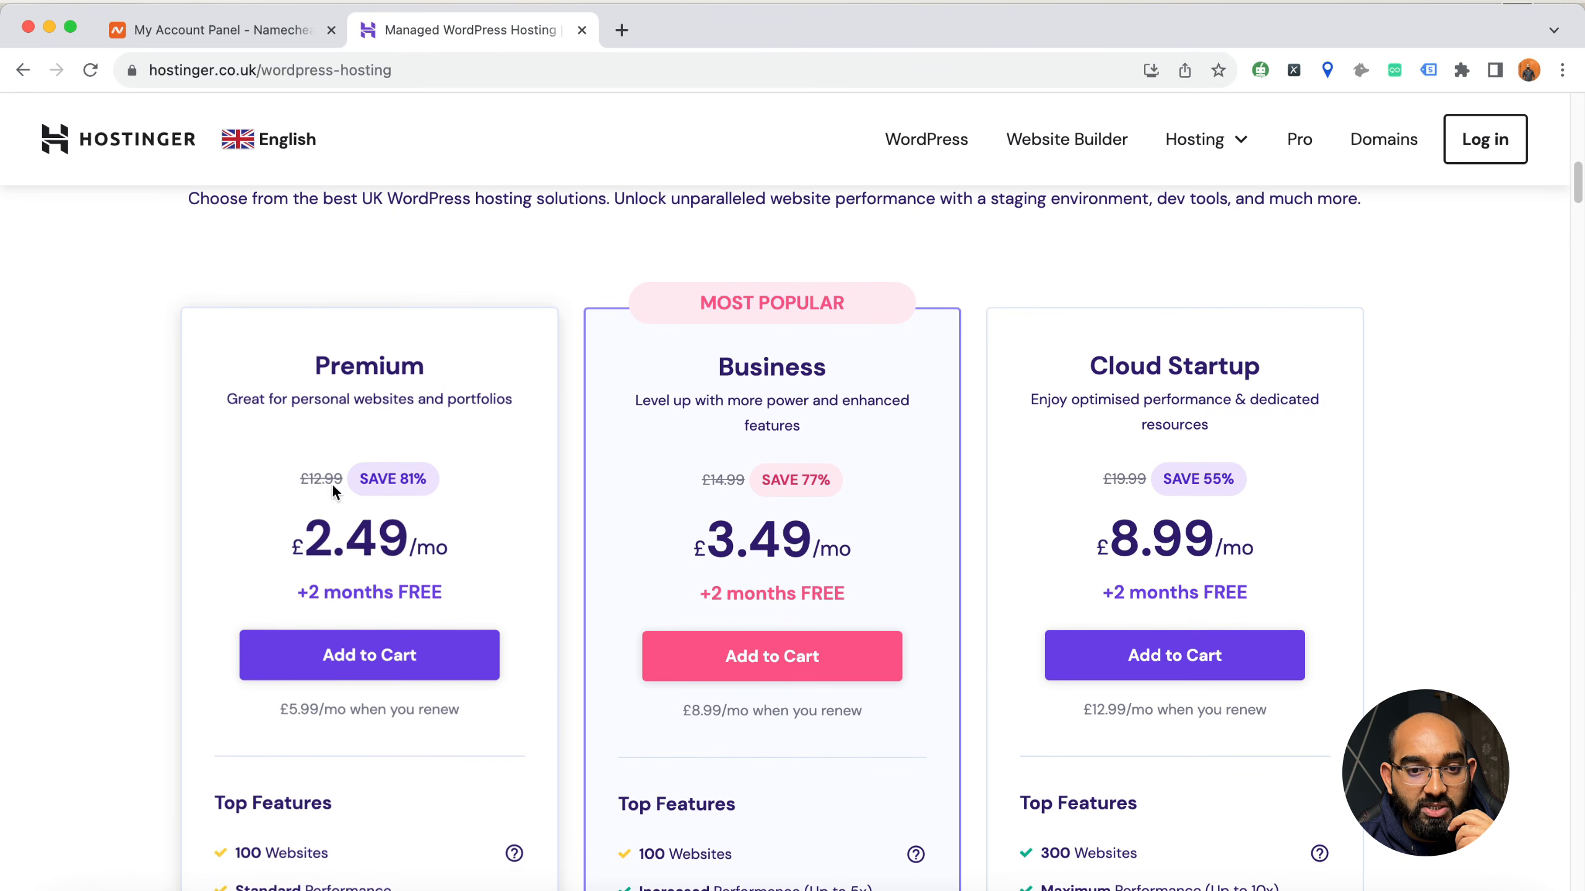
Examine Hostinger's Premium plan: its monthly price, website allowance, performance level and storage
{"action": "left_click_drag", "start_coordinate": [322, 357], "coordinate": [426, 364]}
{"action": "scroll", "coordinate": [224, 588], "scroll_direction": "down", "scroll_amount": 2}
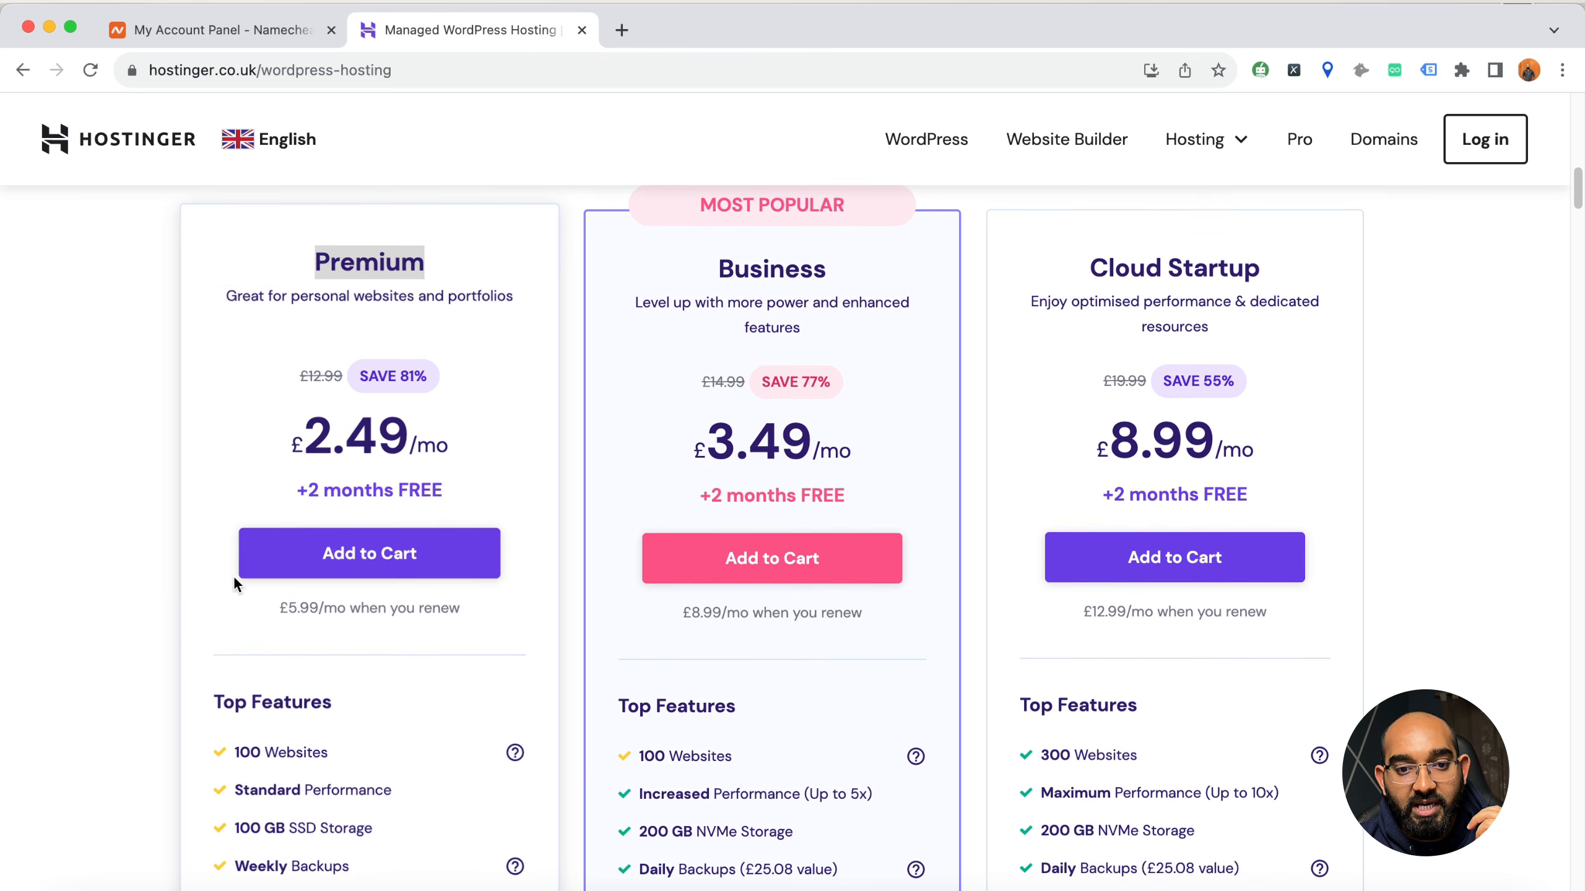
{"action": "left_click_drag", "start_coordinate": [305, 431], "coordinate": [438, 430]}
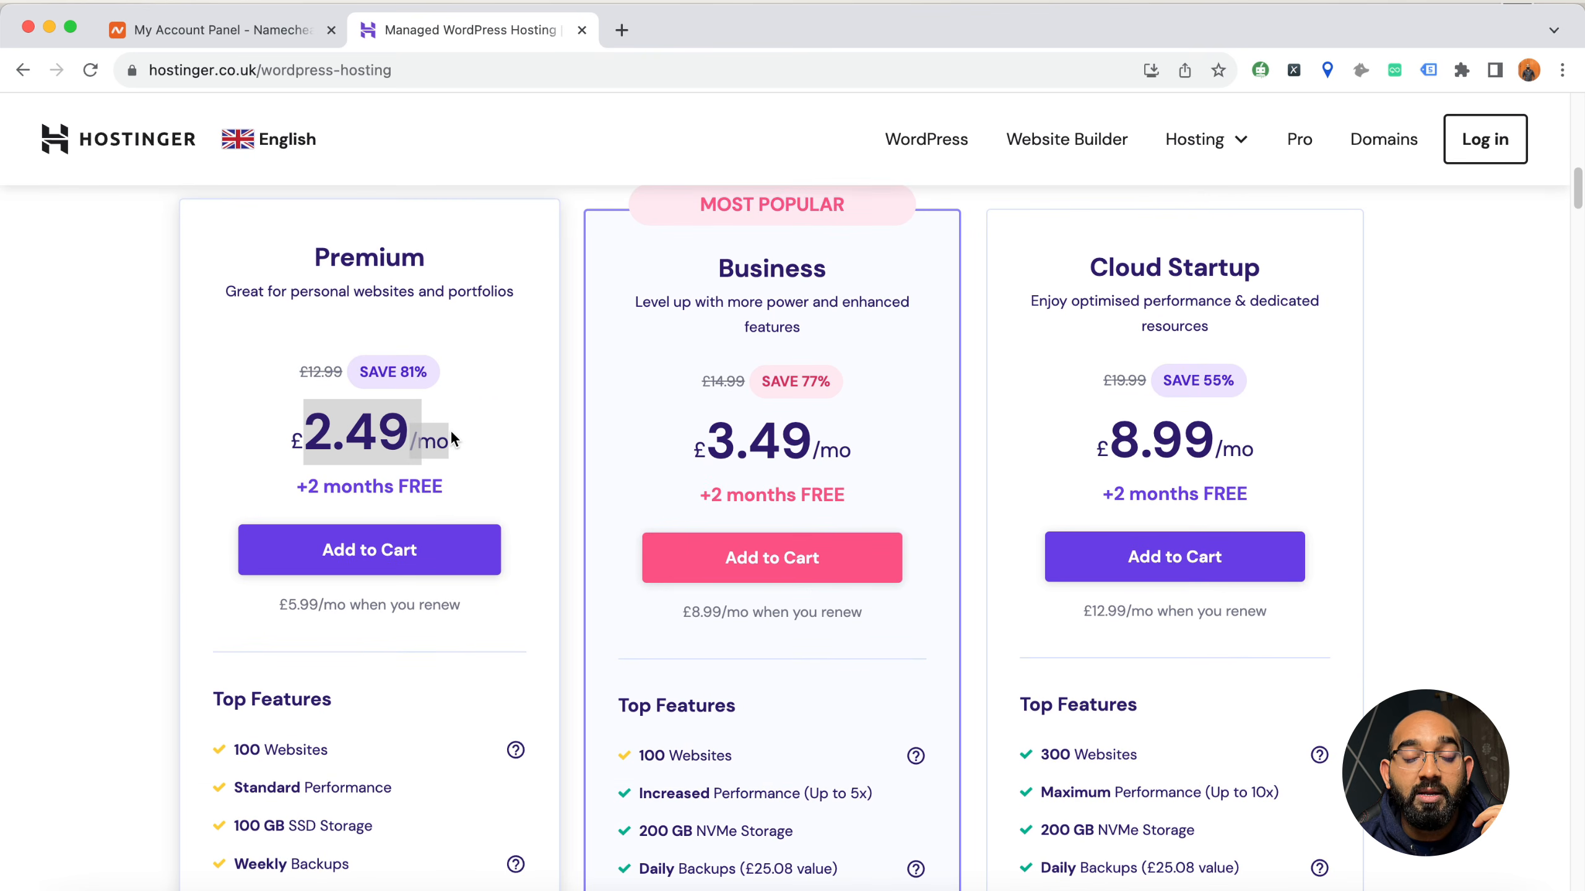
{"action": "scroll", "coordinate": [175, 659], "scroll_direction": "down", "scroll_amount": 1}
{"action": "triple_click", "coordinate": [304, 709]}
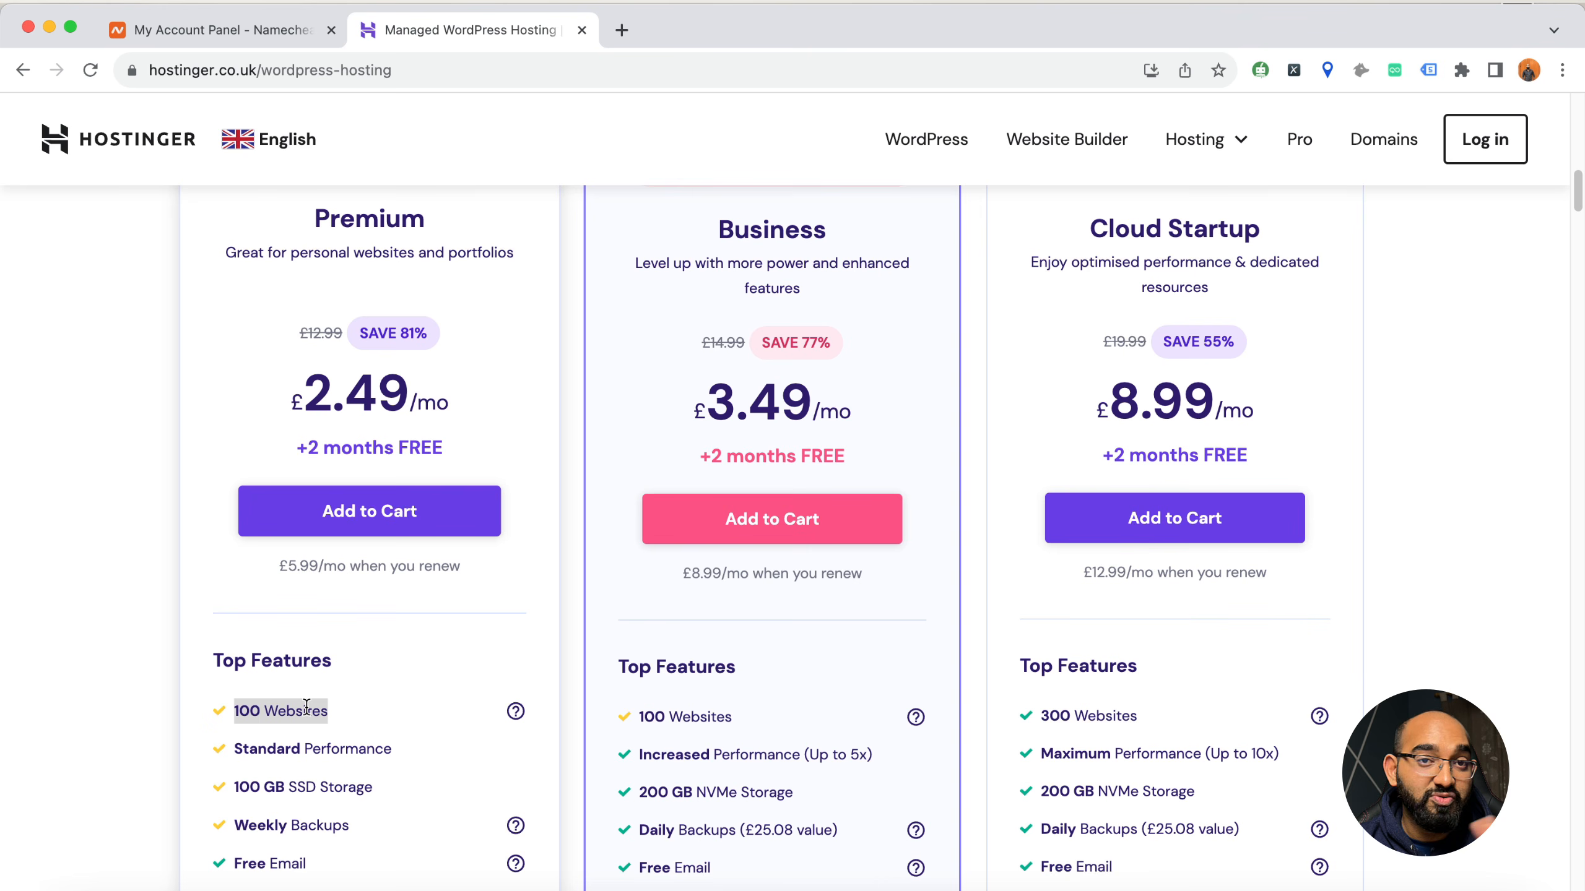
{"action": "left_click_drag", "start_coordinate": [256, 748], "coordinate": [320, 751]}
{"action": "left_click_drag", "start_coordinate": [241, 787], "coordinate": [329, 783]}
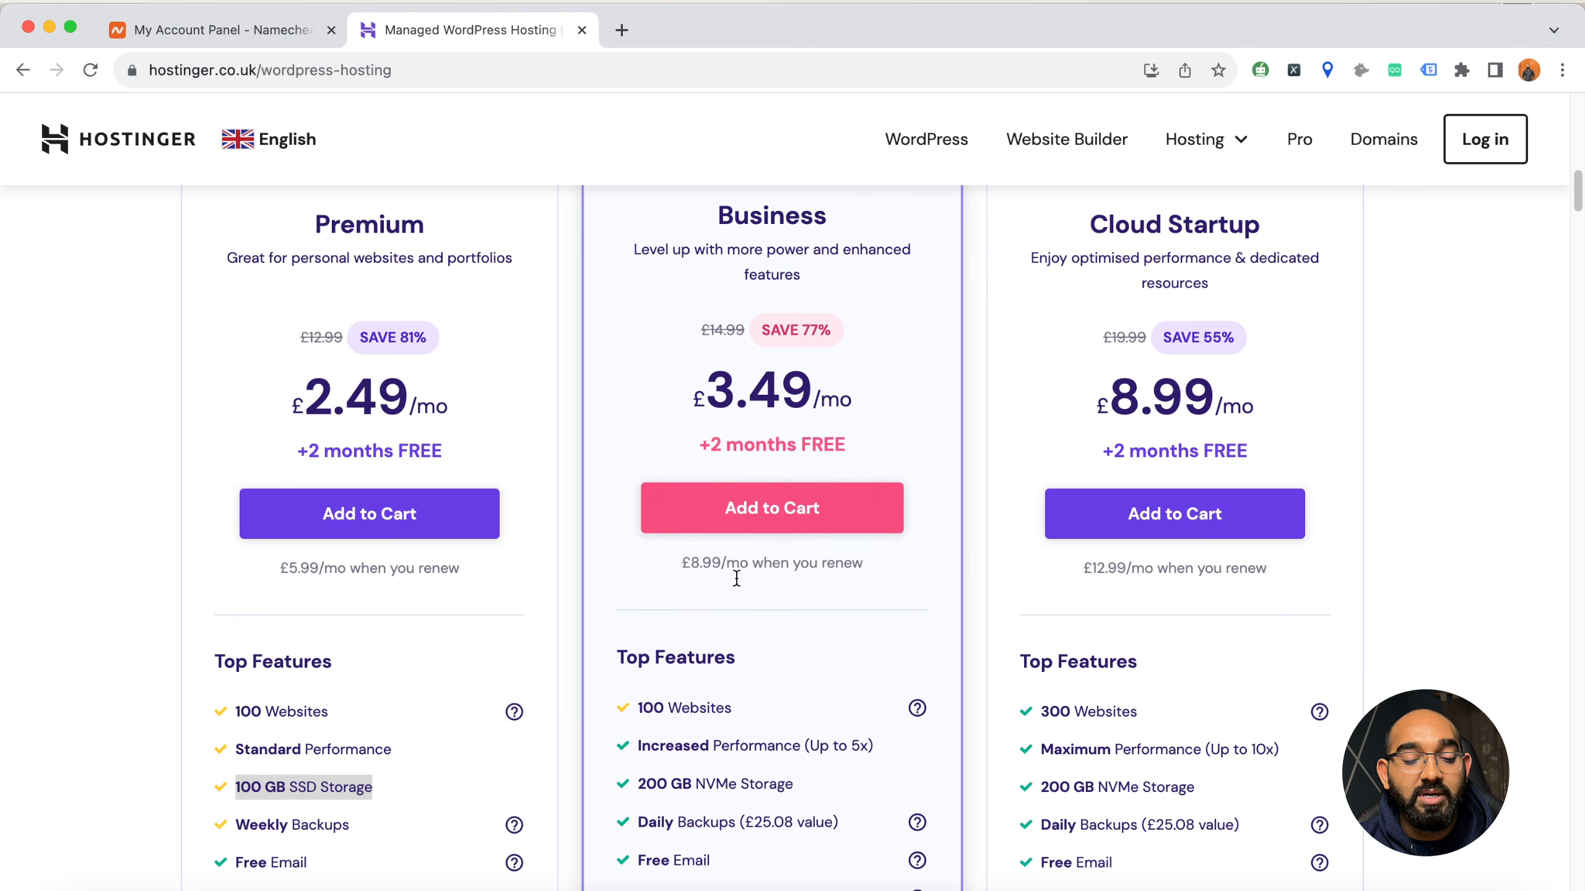
Examine the performance, NVMe storage and backup features of Hostinger's Business plan
{"action": "triple_click", "coordinate": [752, 746]}
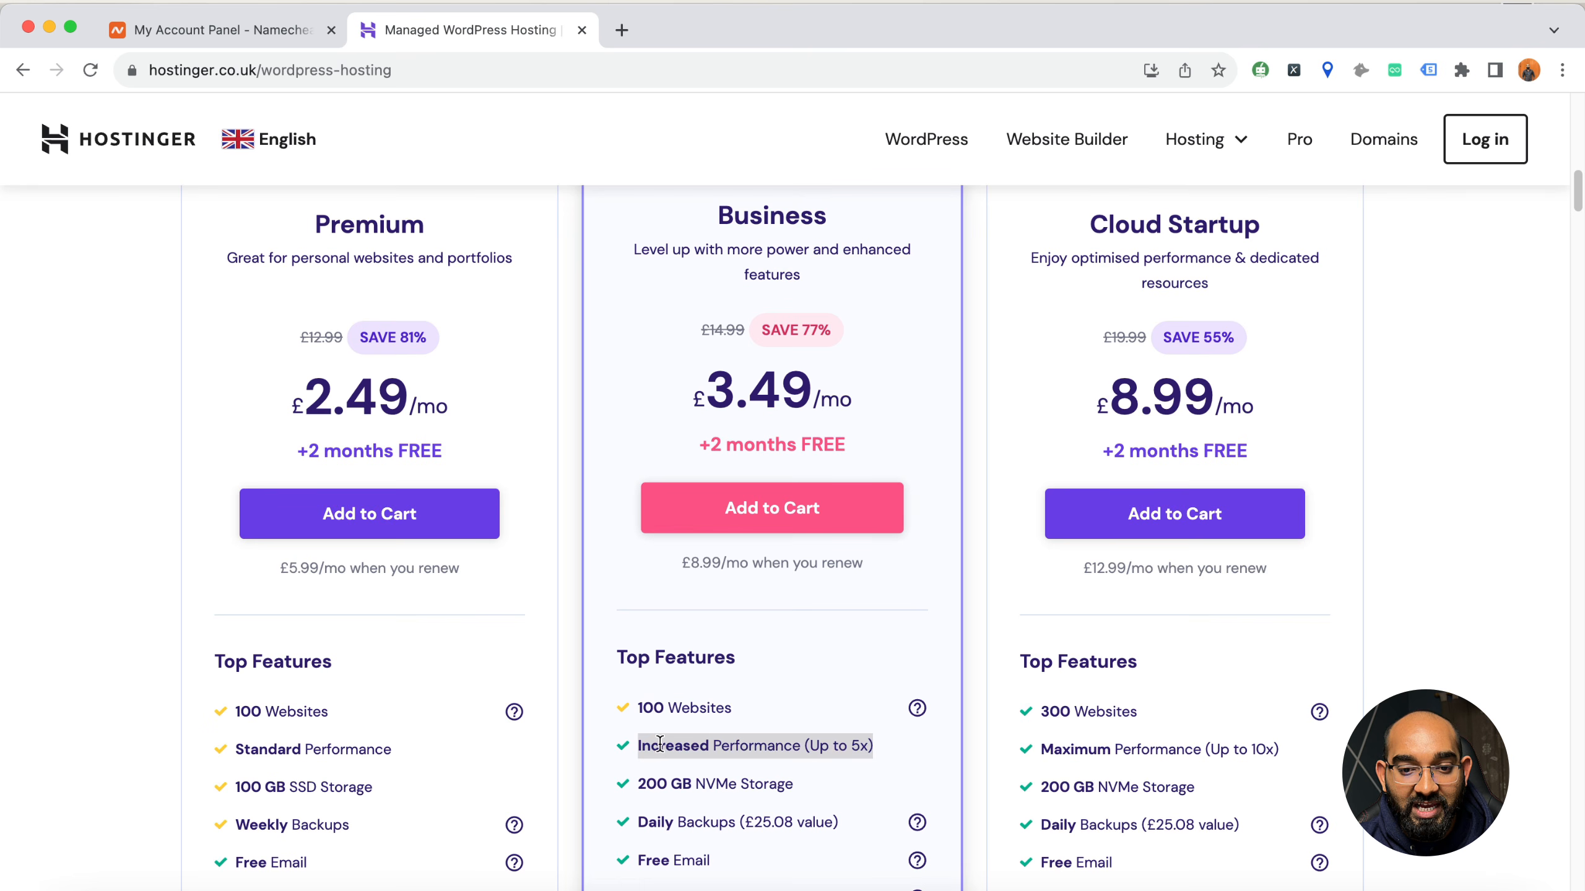
{"action": "left_click", "coordinate": [689, 821]}
{"action": "left_click_drag", "start_coordinate": [717, 784], "coordinate": [780, 781]}
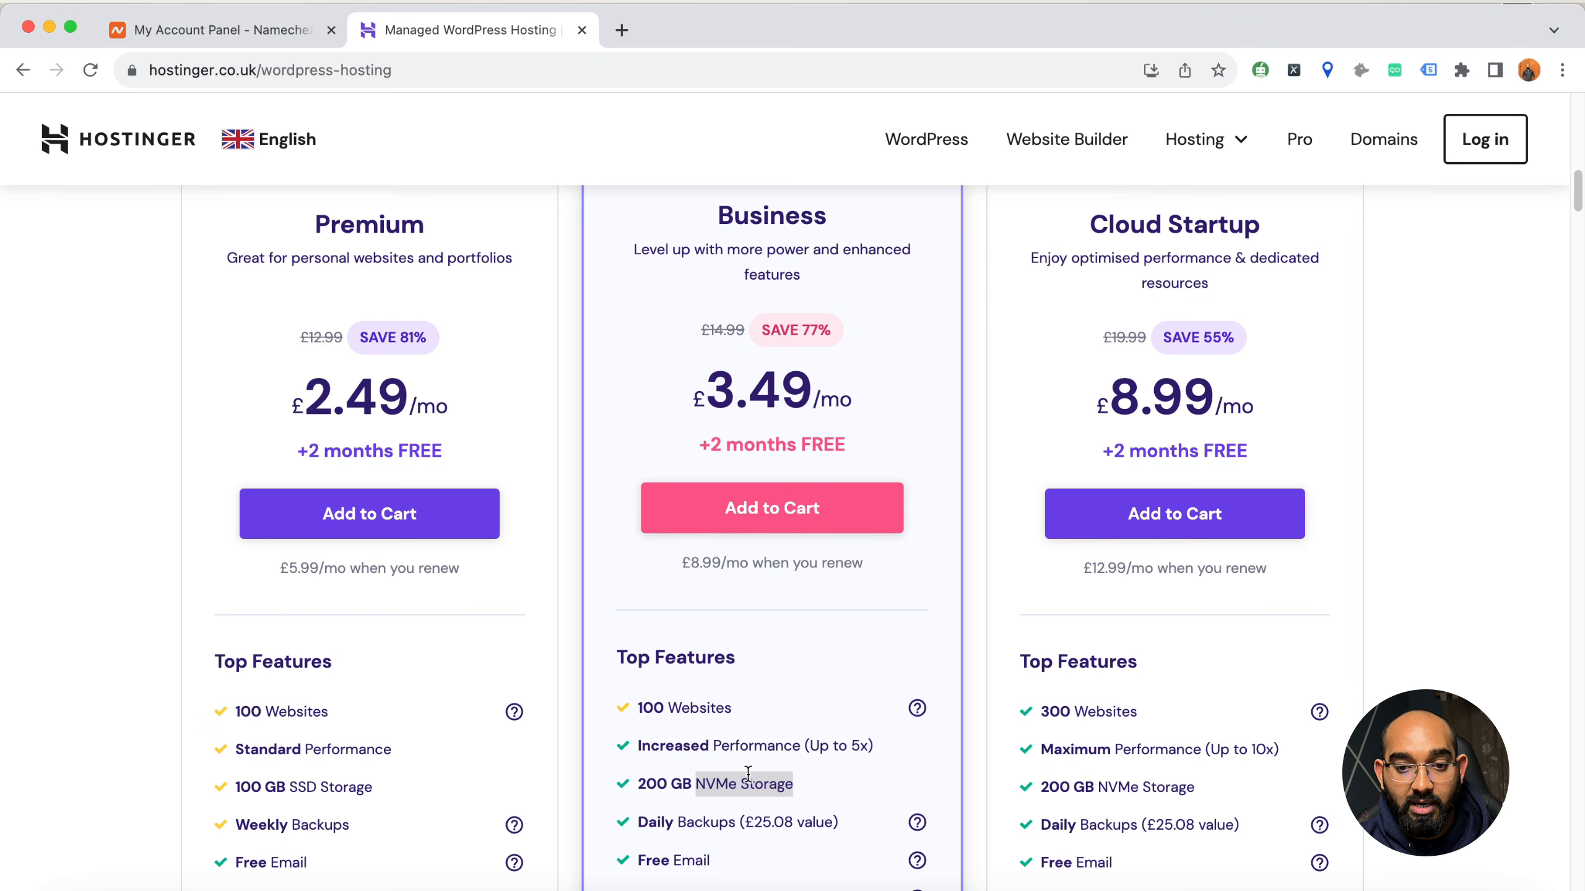
{"action": "scroll", "coordinate": [742, 767], "scroll_direction": "down", "scroll_amount": 2}
{"action": "left_click_drag", "start_coordinate": [652, 710], "coordinate": [698, 710]}
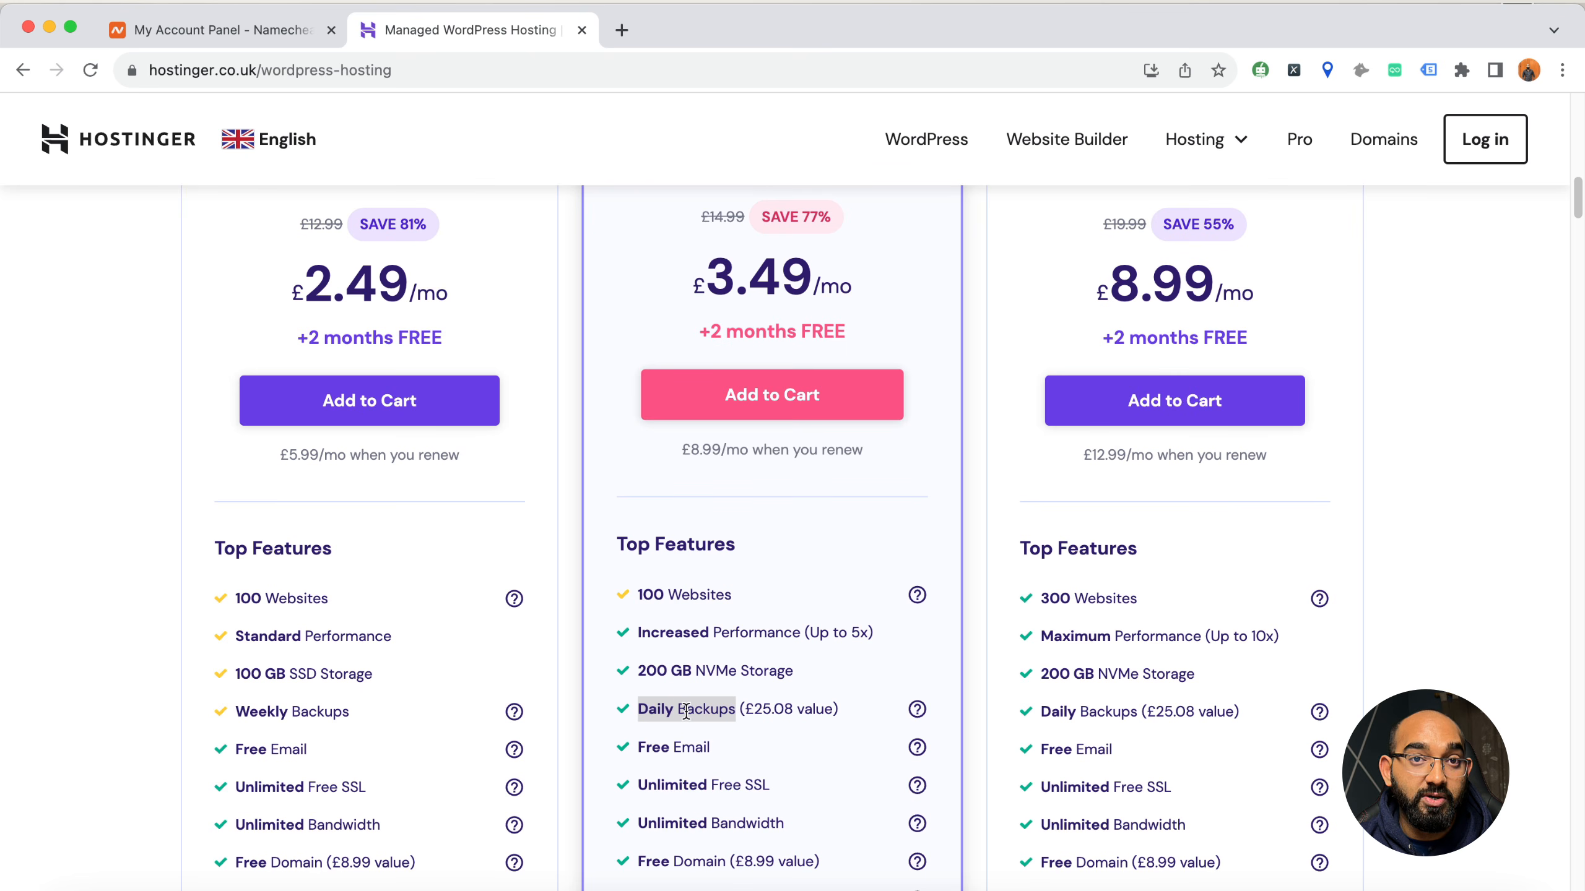
Examine the Business plan's email, SSL, bandwidth, domain and CDN features
{"action": "scroll", "coordinate": [774, 717], "scroll_direction": "down", "scroll_amount": 3}
{"action": "left_click_drag", "start_coordinate": [637, 562], "coordinate": [713, 565]}
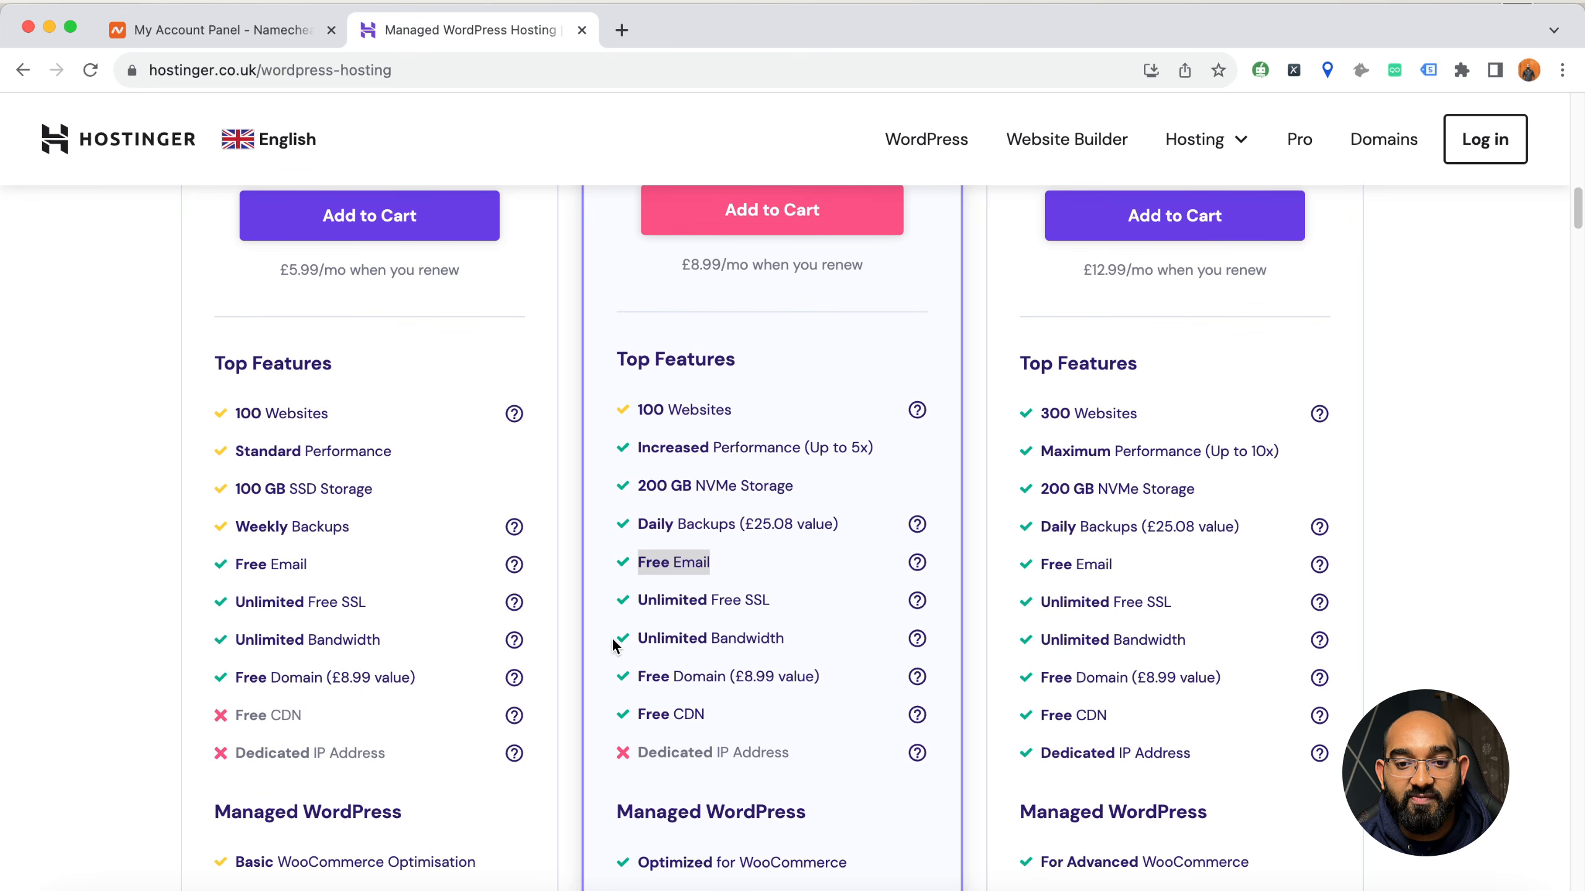
{"action": "left_click_drag", "start_coordinate": [638, 600], "coordinate": [747, 602]}
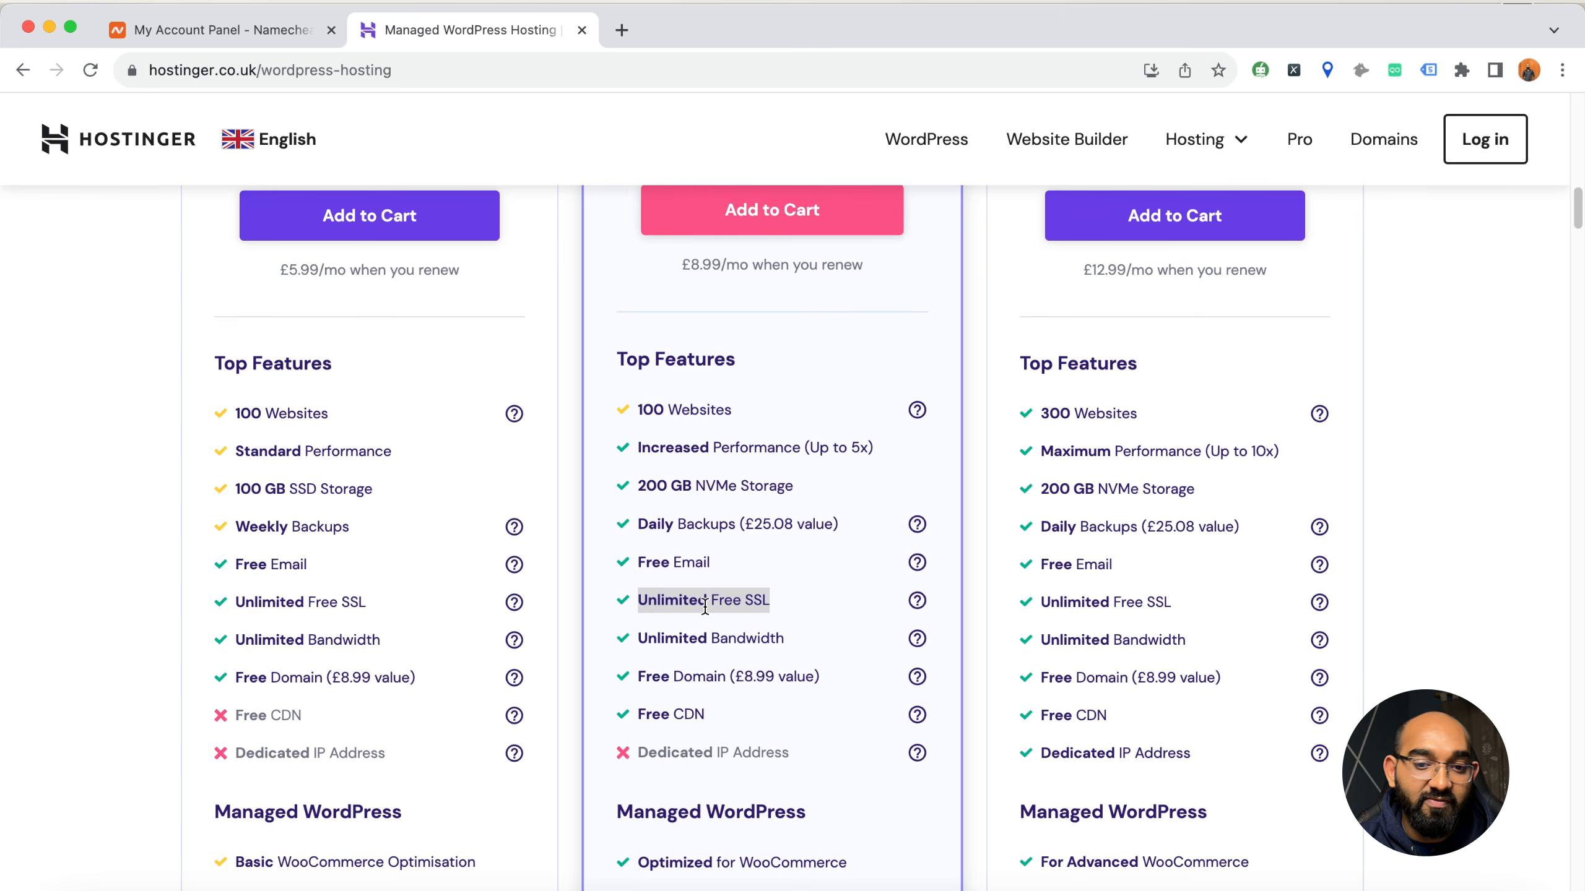
{"action": "left_click", "coordinate": [657, 633]}
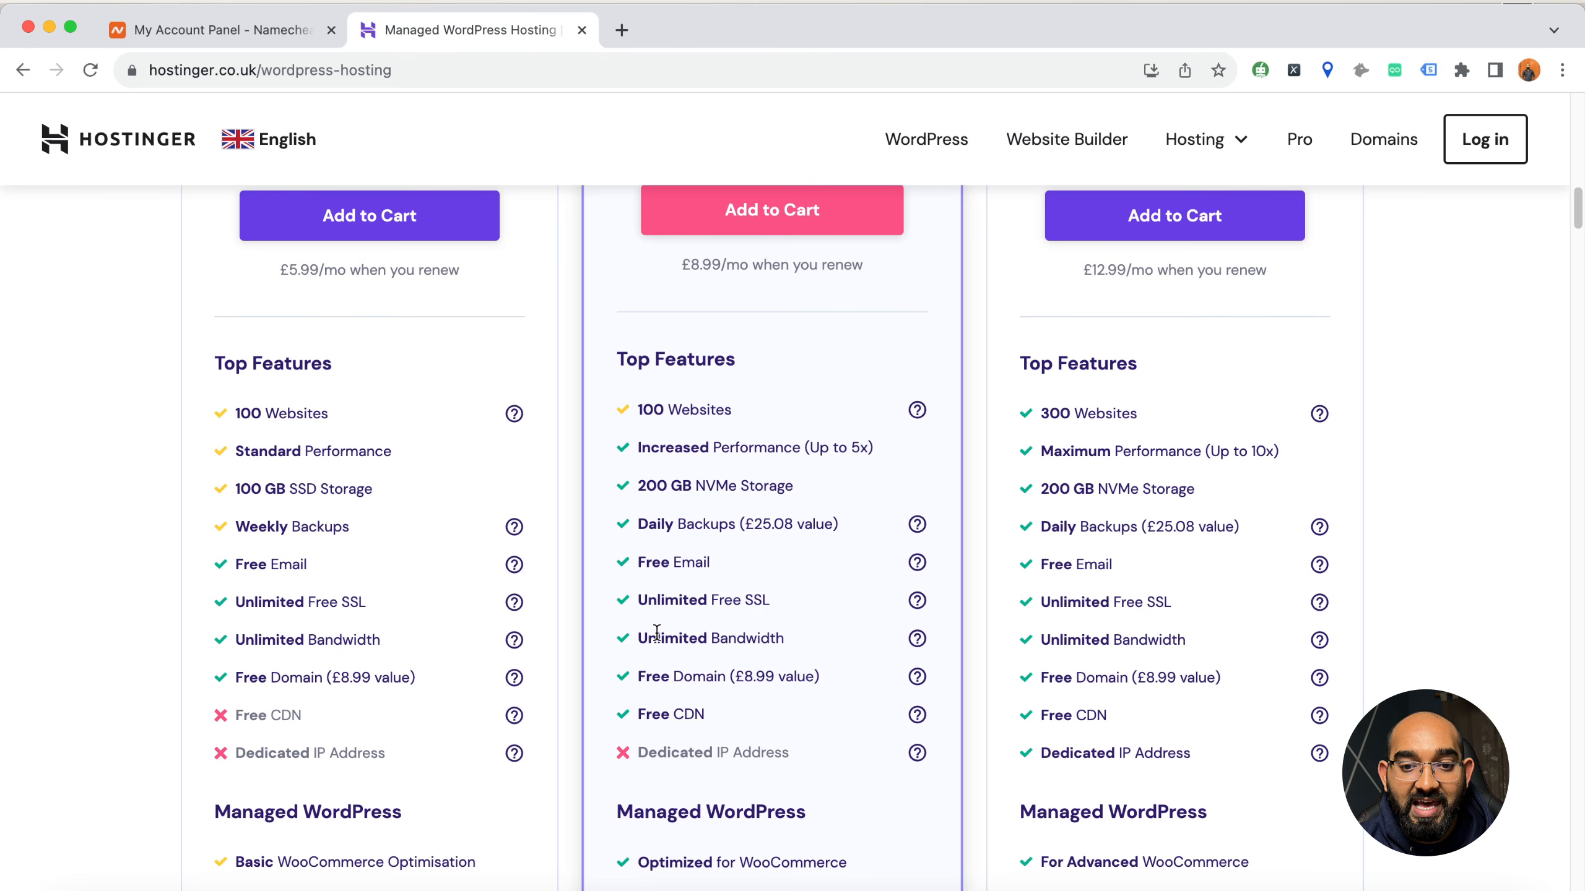
{"action": "triple_click", "coordinate": [657, 633]}
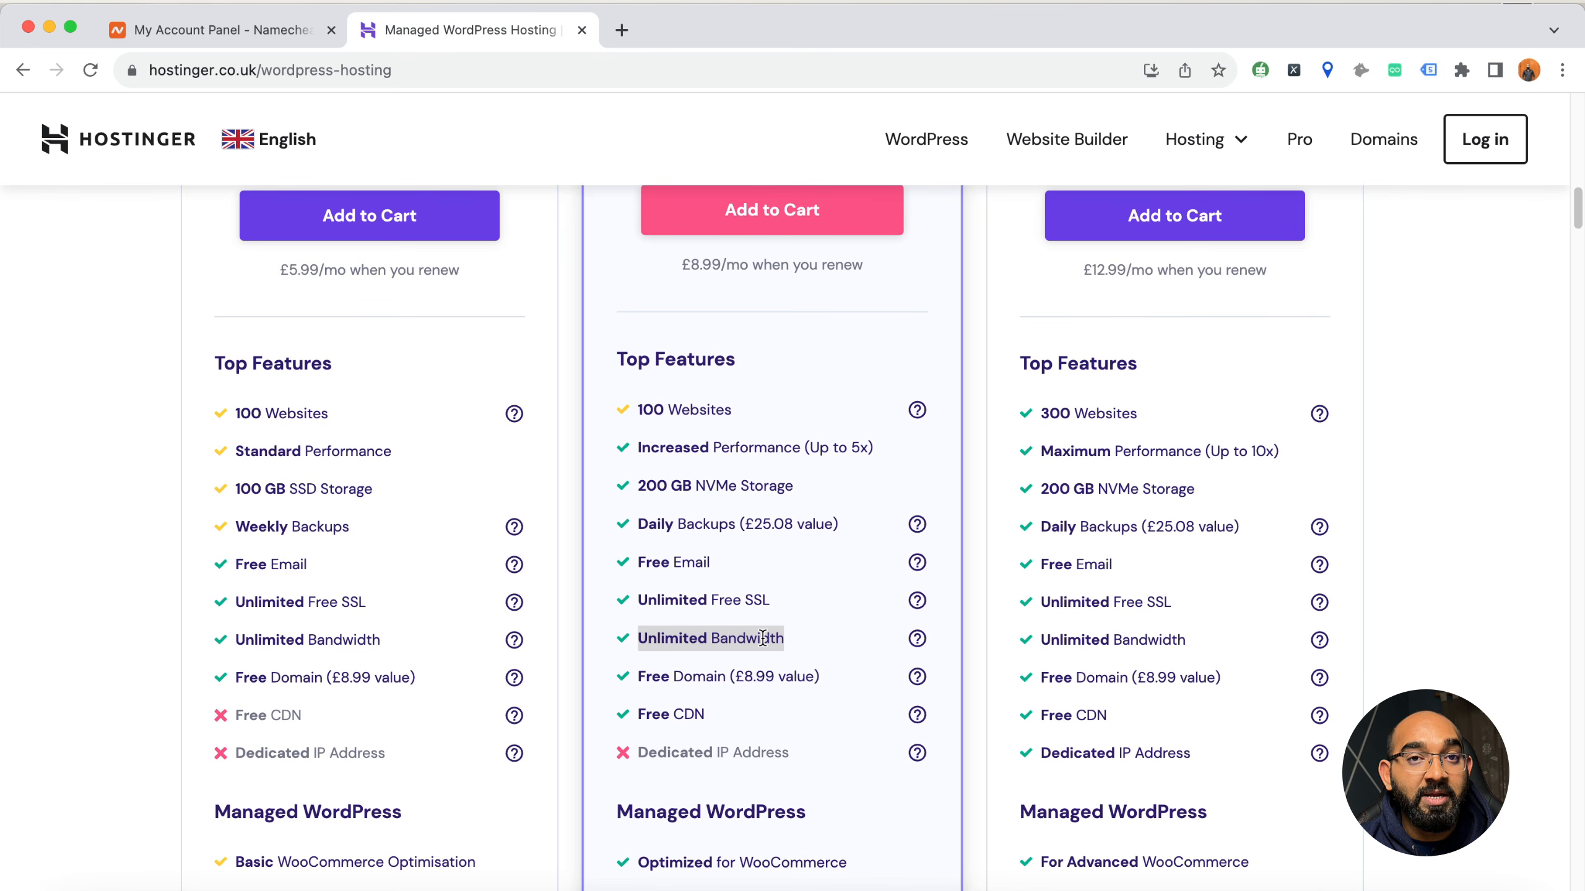
{"action": "left_click_drag", "start_coordinate": [647, 638], "coordinate": [780, 637]}
{"action": "left_click_drag", "start_coordinate": [637, 676], "coordinate": [712, 671]}
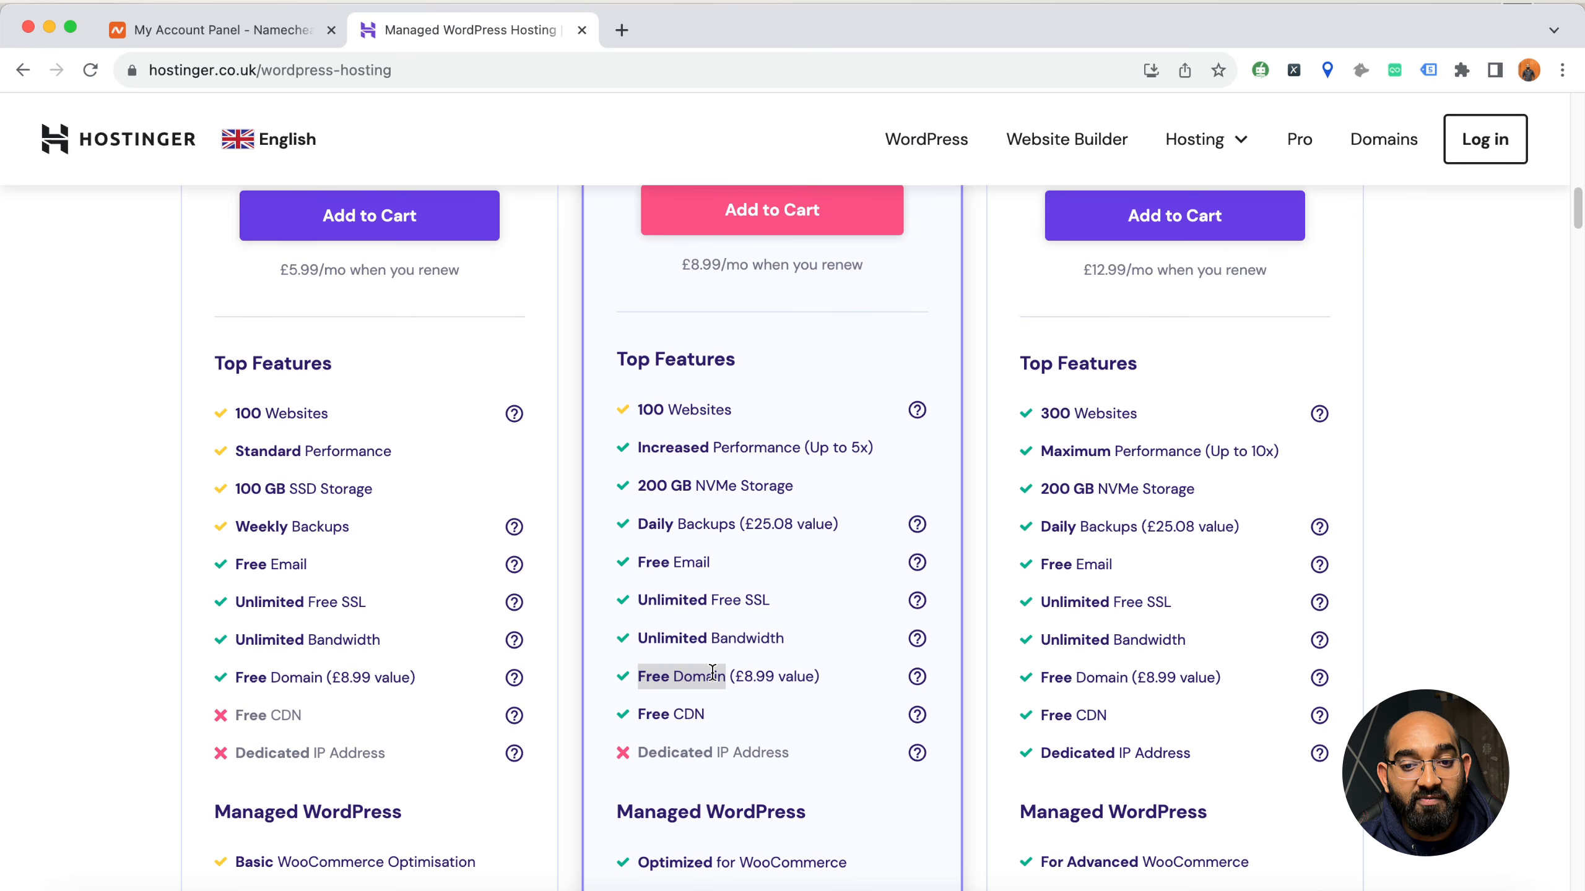
{"action": "left_click_drag", "start_coordinate": [638, 714], "coordinate": [713, 716]}
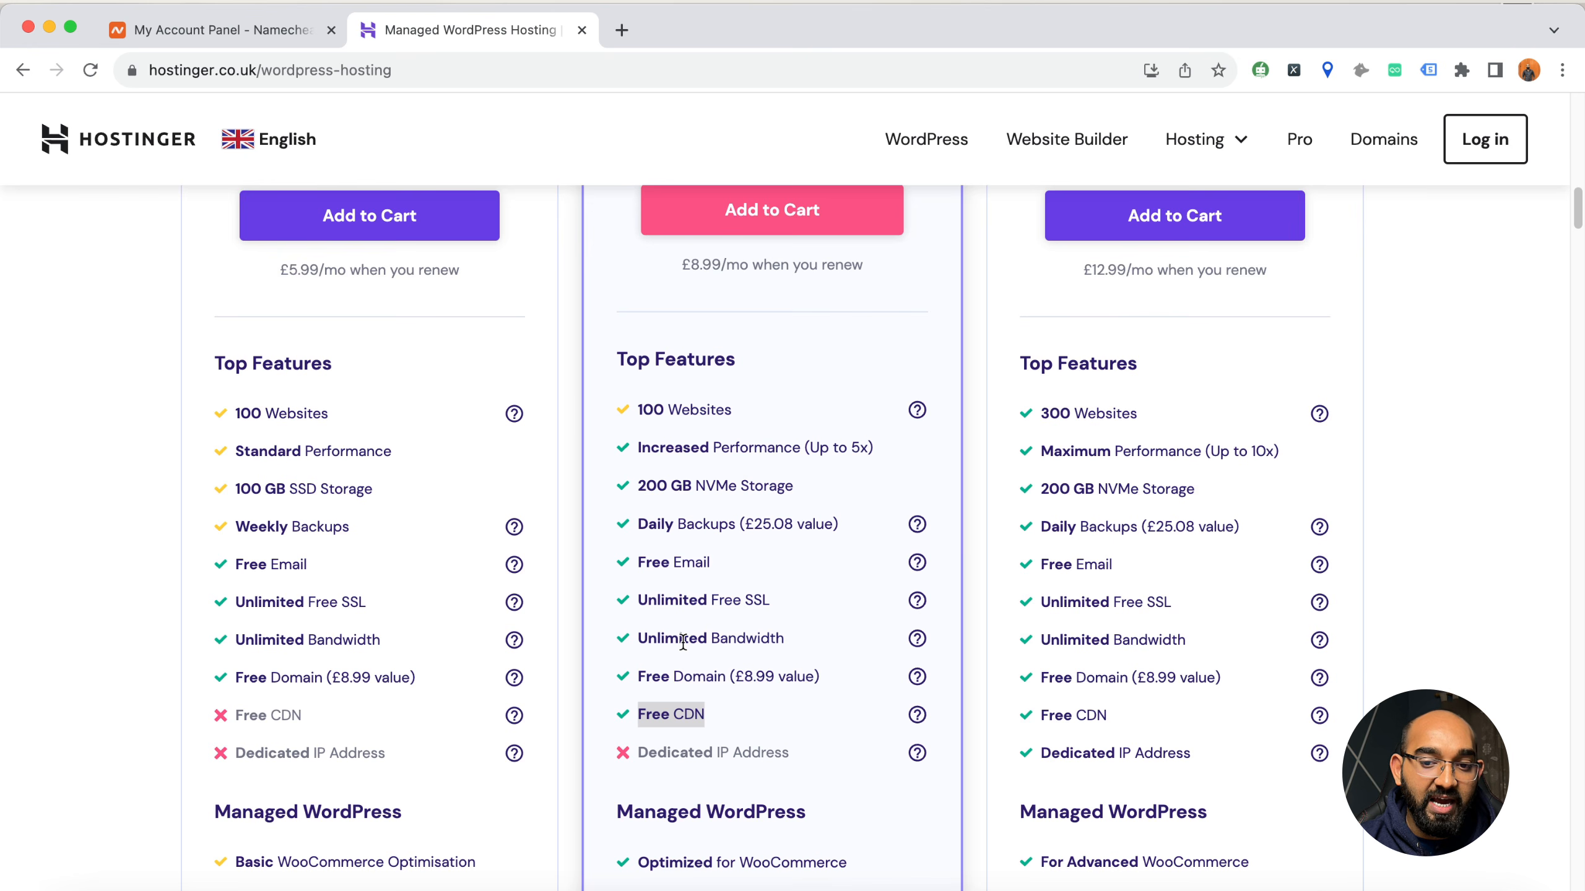
Compare the Cloud Startup plan with Business, and add the Business plan to the cart
{"action": "scroll", "coordinate": [1186, 431], "scroll_direction": "up", "scroll_amount": 3}
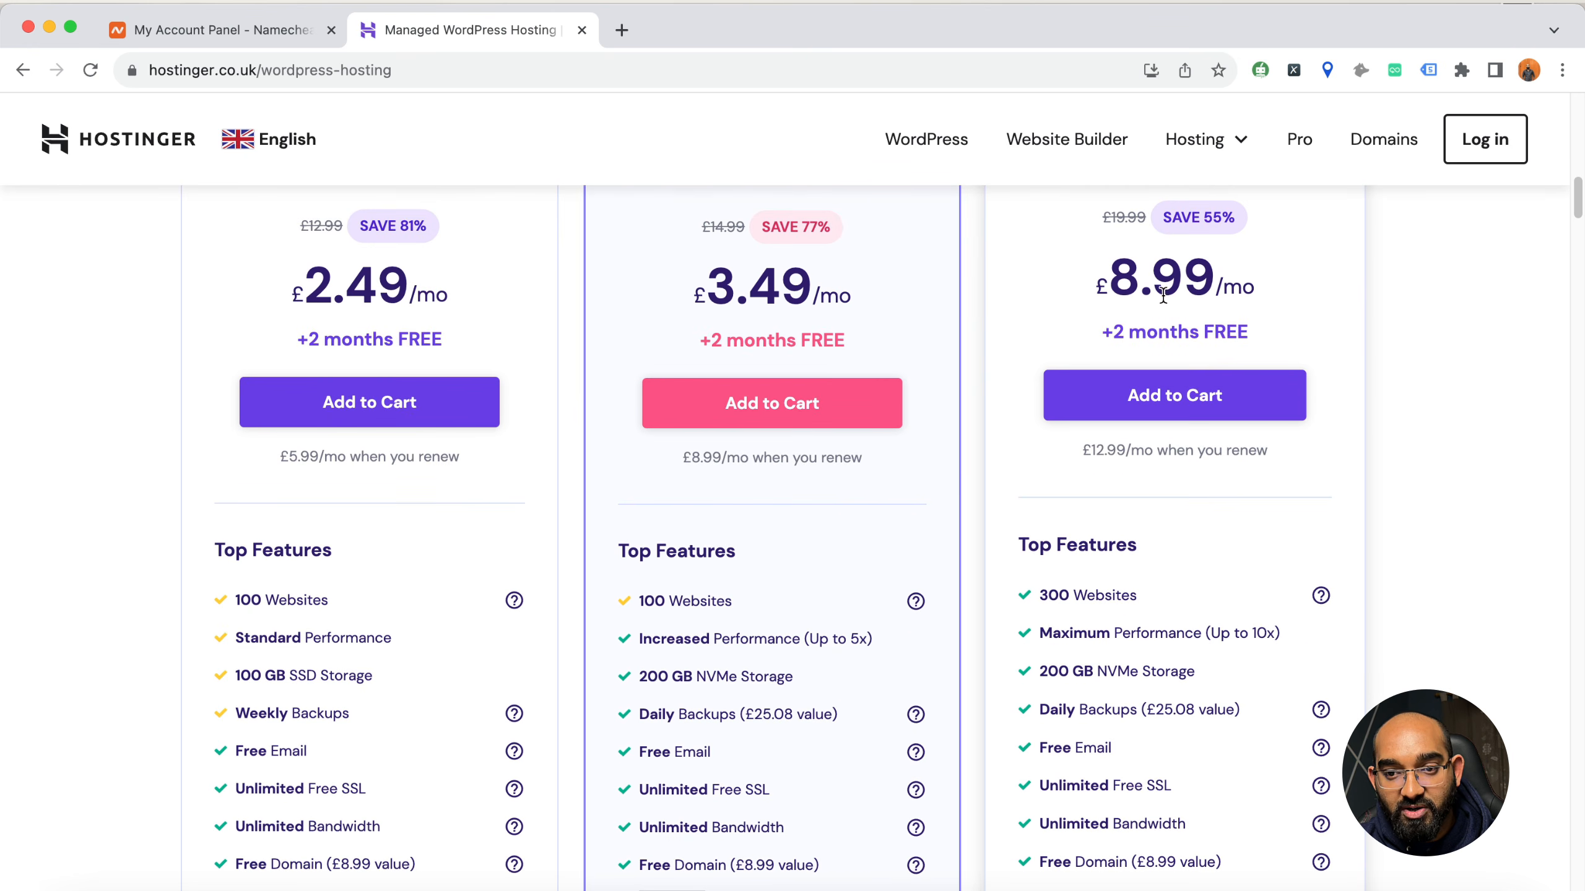
{"action": "scroll", "coordinate": [1164, 290], "scroll_direction": "down", "scroll_amount": 7}
{"action": "scroll", "coordinate": [1105, 478], "scroll_direction": "up", "scroll_amount": 10}
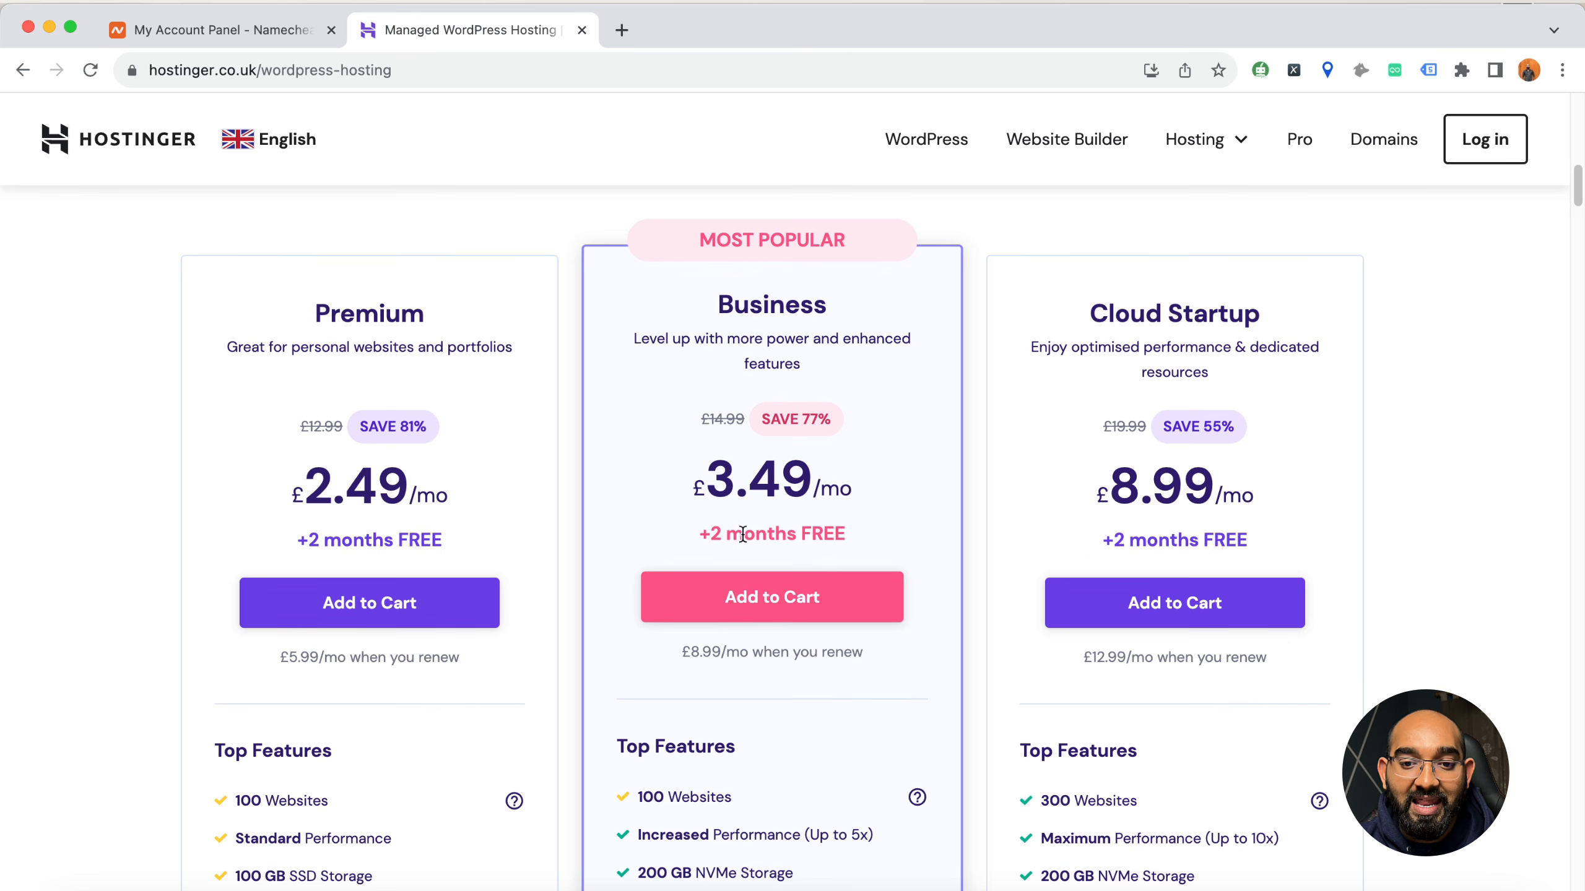
{"action": "left_click", "coordinate": [769, 606]}
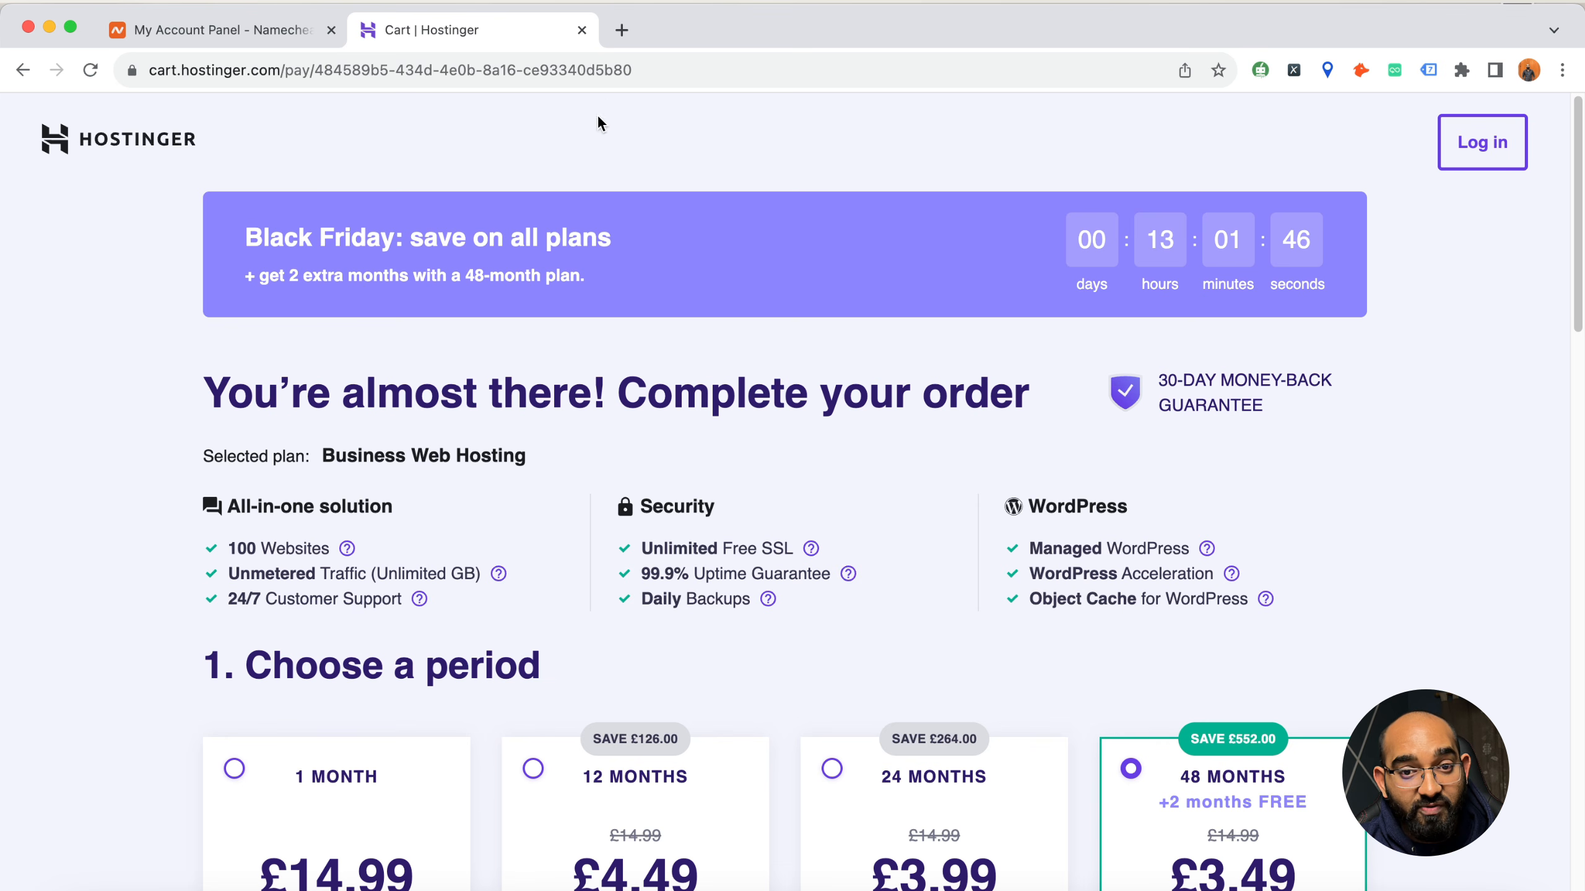
Review the cart's billing periods, account and payment options, and the order total for the Business plan
{"action": "left_click", "coordinate": [617, 70]}
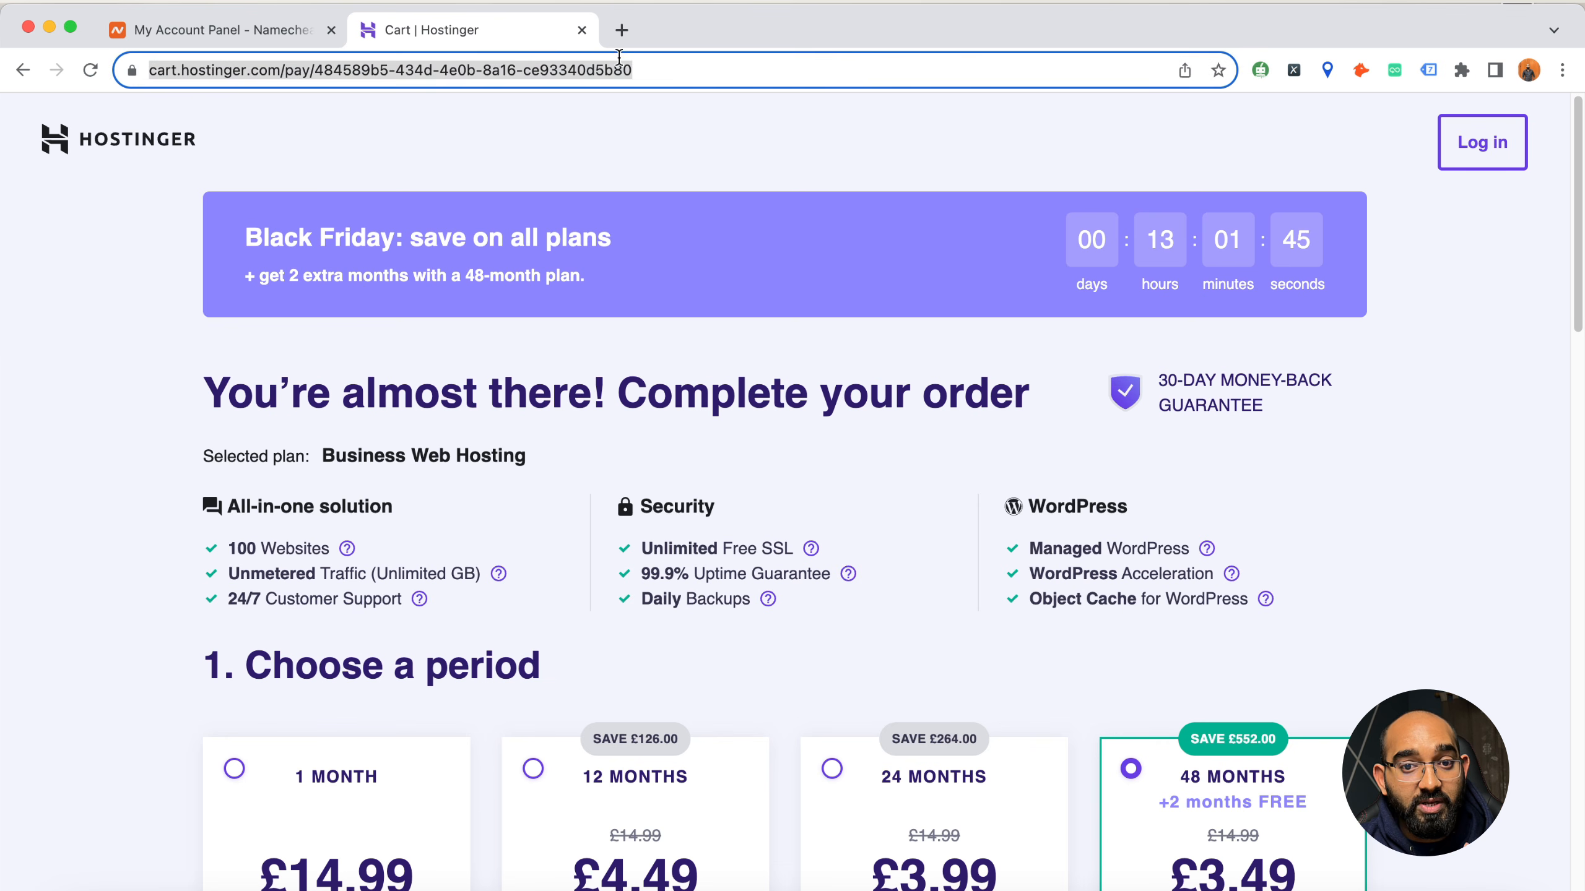
{"action": "left_click", "coordinate": [62, 464]}
{"action": "scroll", "coordinate": [62, 464], "scroll_direction": "down", "scroll_amount": 5}
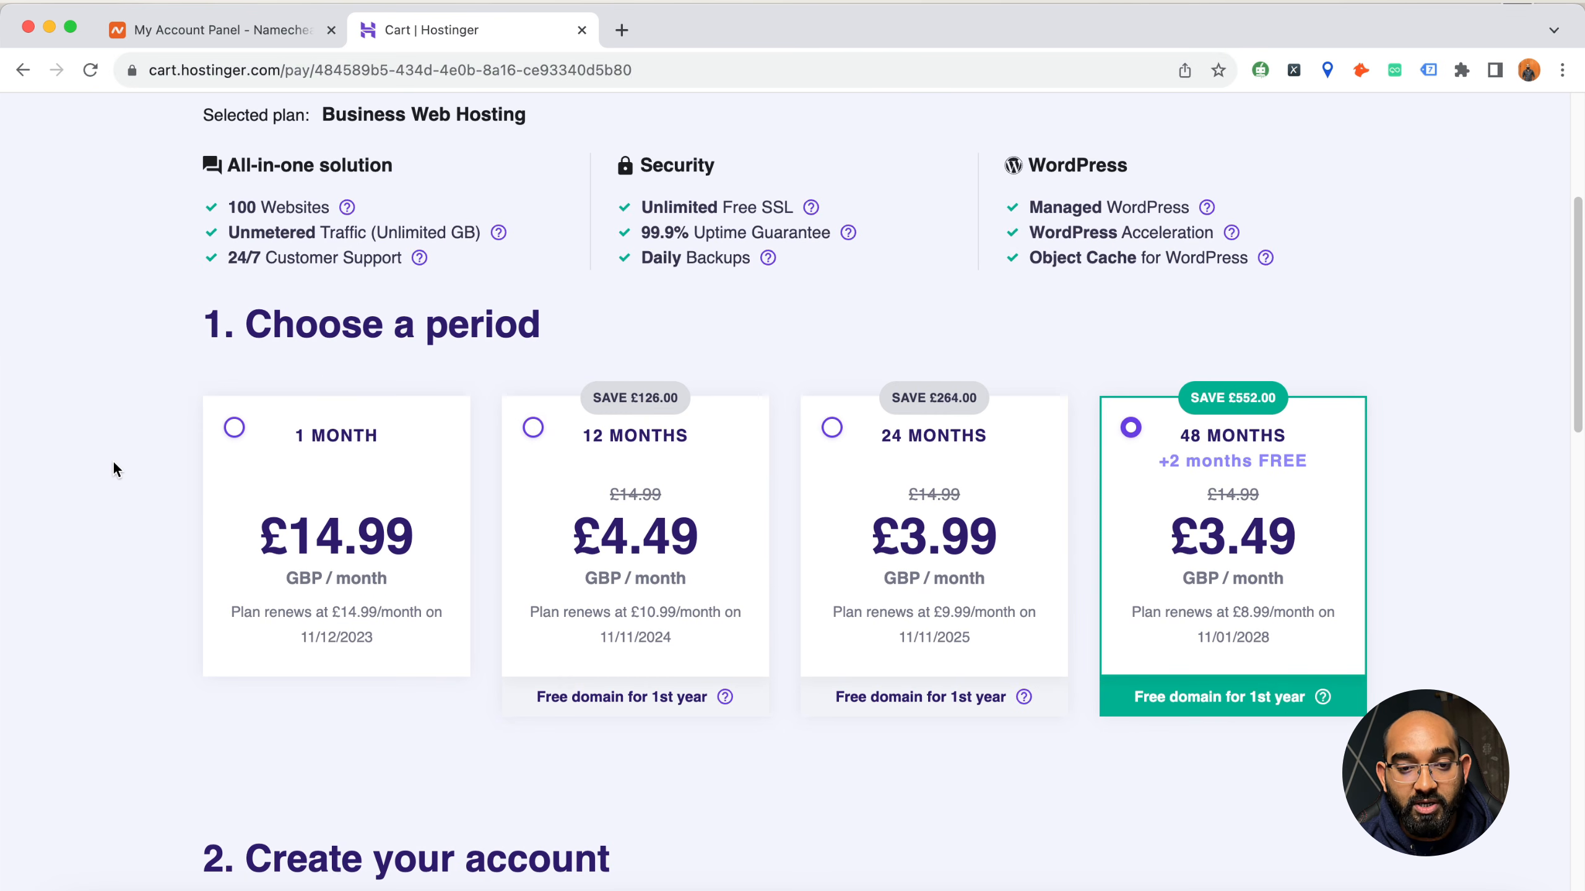
{"action": "scroll", "coordinate": [96, 464], "scroll_direction": "down", "scroll_amount": 1}
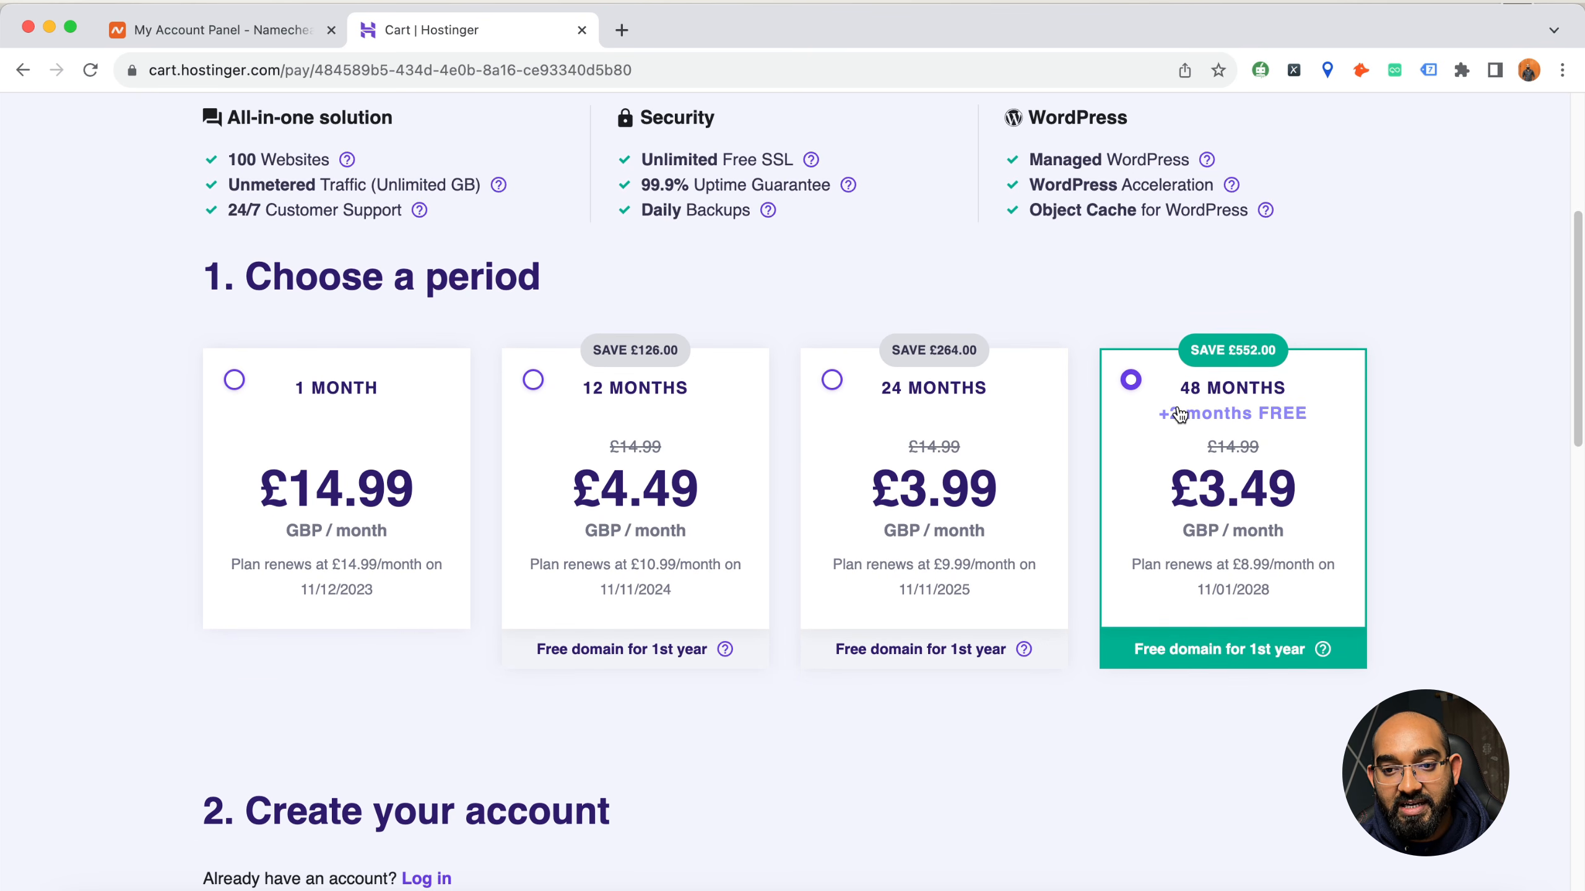
{"action": "scroll", "coordinate": [1170, 409], "scroll_direction": "down", "scroll_amount": 3}
{"action": "scroll", "coordinate": [580, 659], "scroll_direction": "down", "scroll_amount": 8}
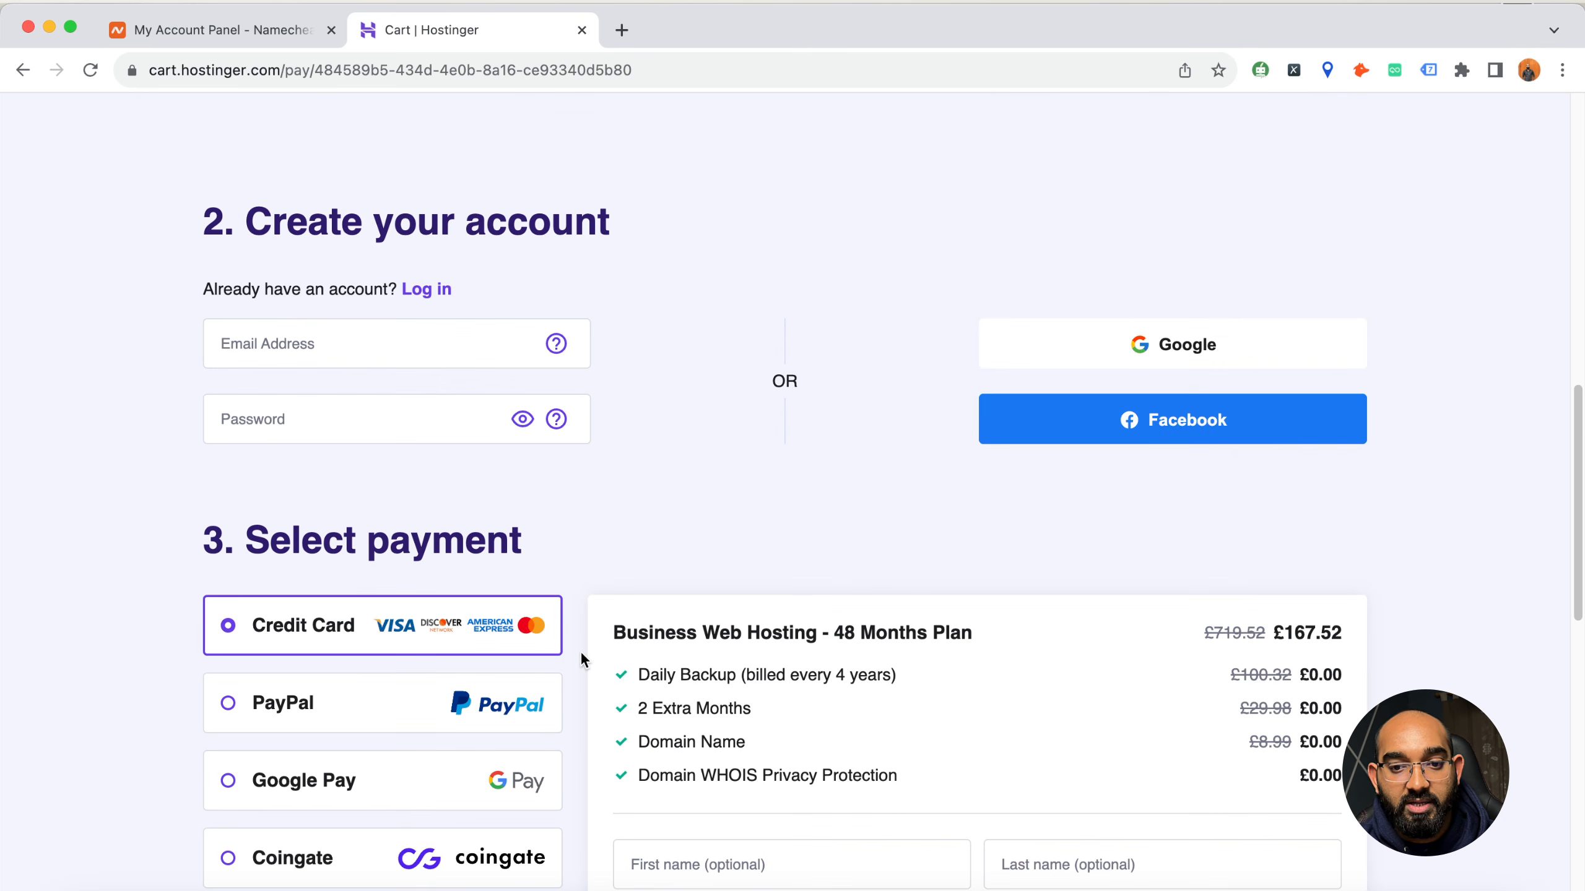
{"action": "scroll", "coordinate": [906, 546], "scroll_direction": "down", "scroll_amount": 15}
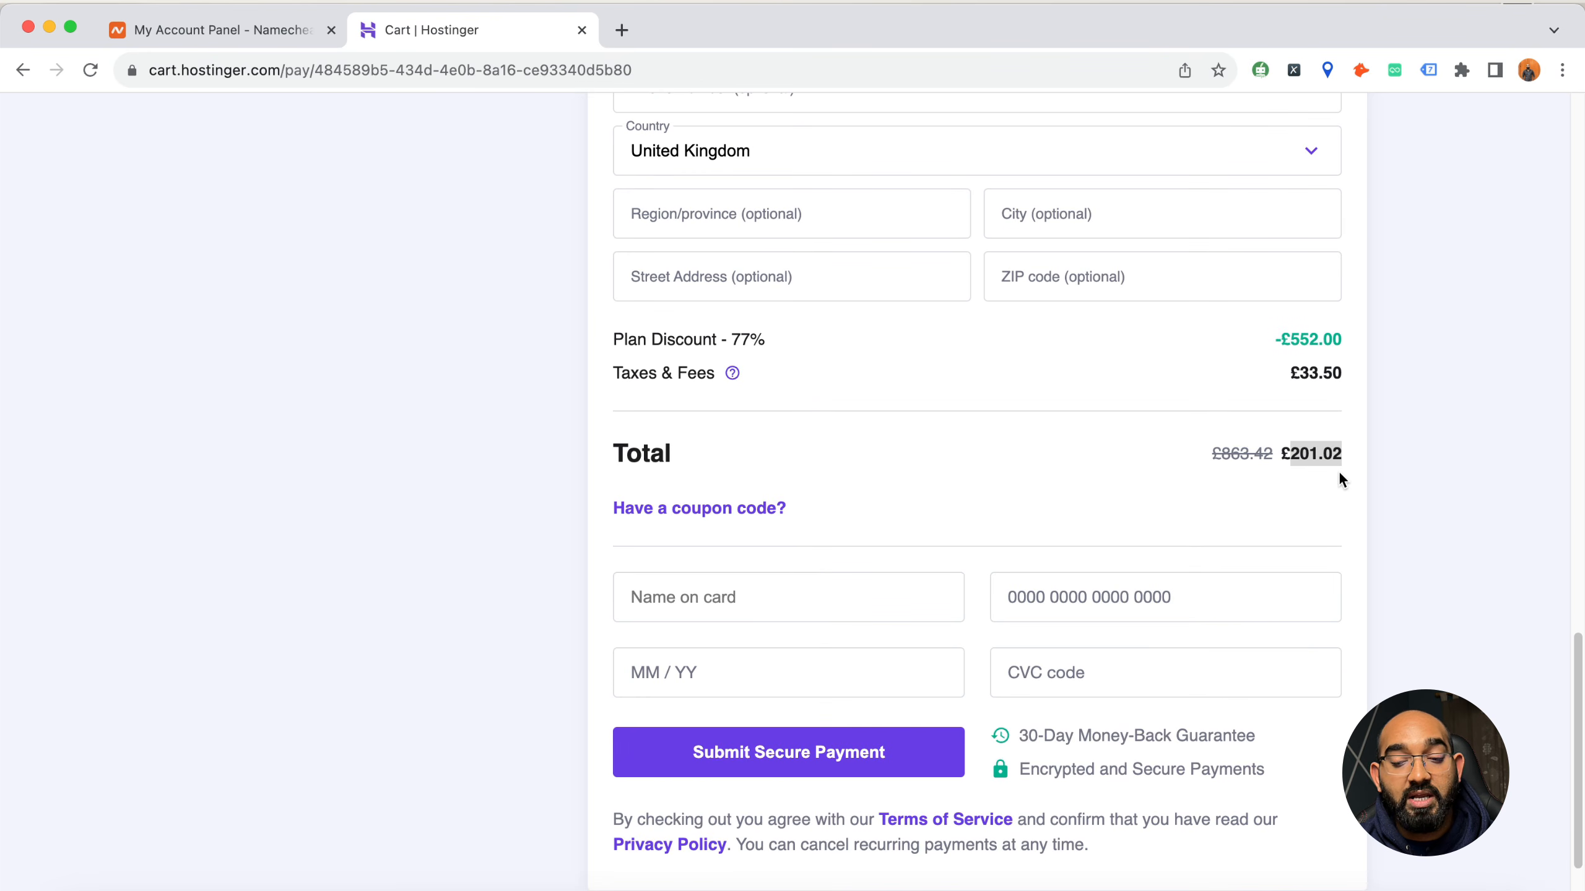
Apply the coupon code AZRAFY to the order and check the discounted total
{"action": "left_click", "coordinate": [742, 509]}
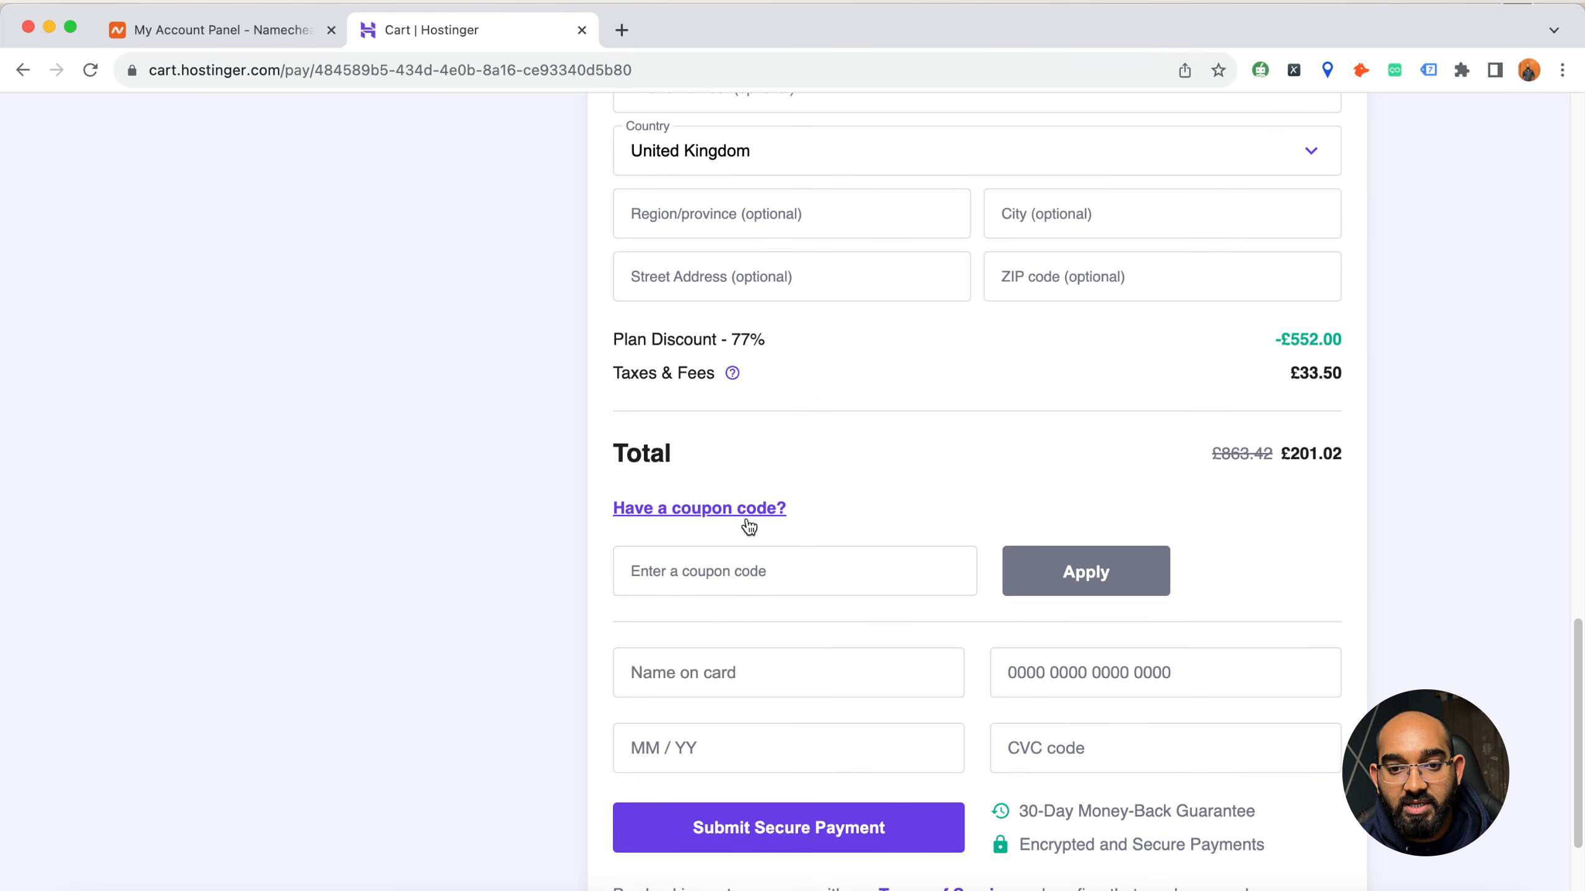
{"action": "left_click", "coordinate": [782, 558]}
{"action": "type", "text": "AZRAFY"}
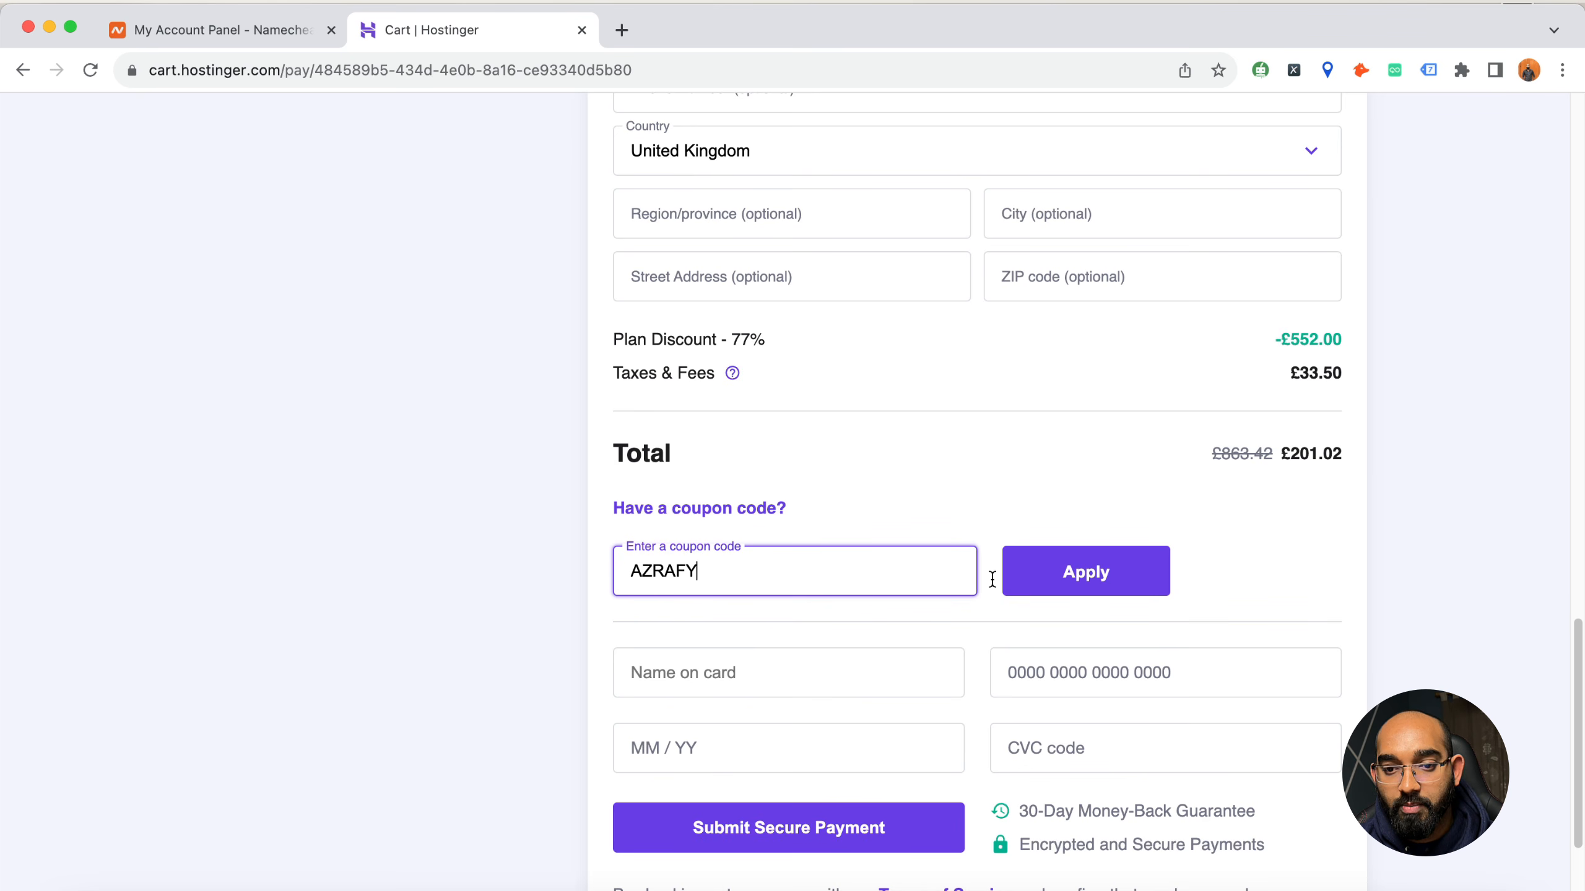
{"action": "left_click", "coordinate": [1105, 585]}
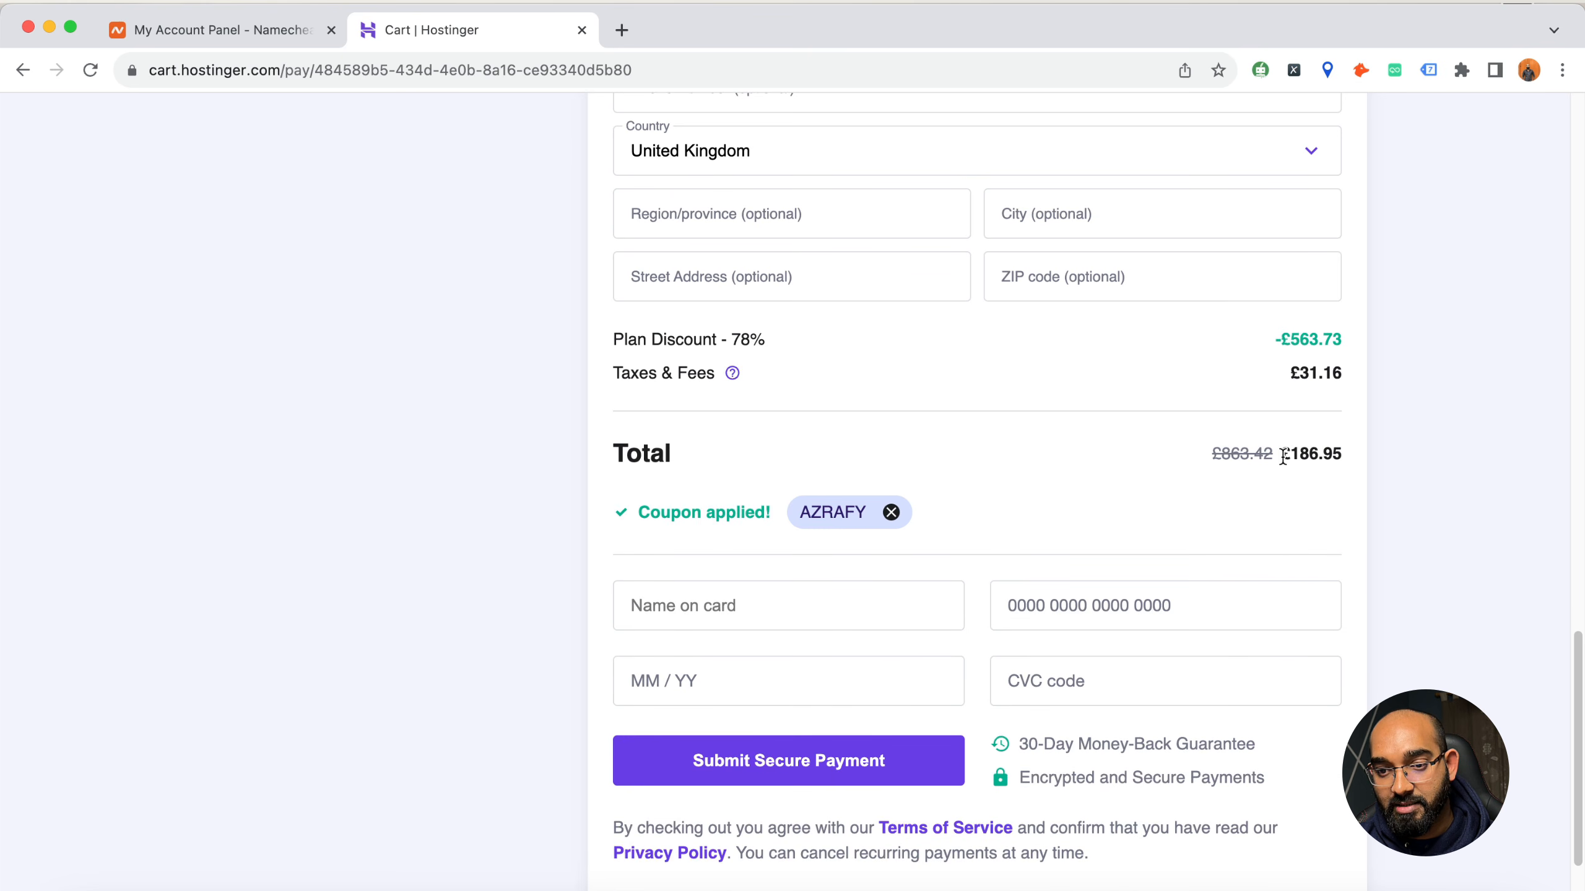
{"action": "left_click_drag", "start_coordinate": [1282, 457], "coordinate": [1353, 456]}
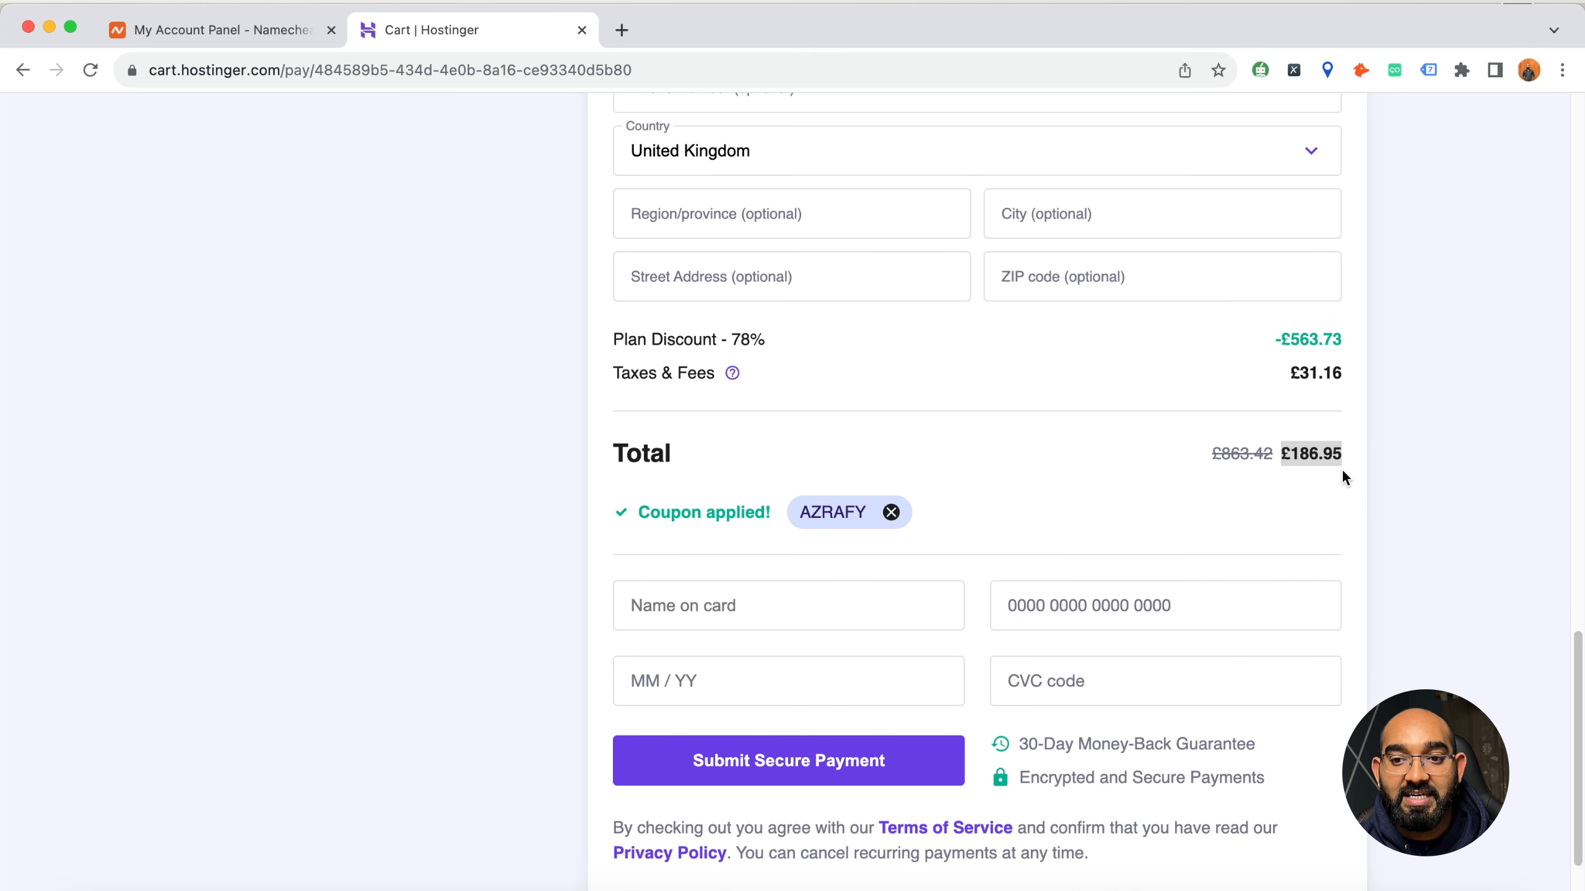
Switch the Business plan's billing period to 12 months and check the order total
{"action": "scroll", "coordinate": [505, 567], "scroll_direction": "up", "scroll_amount": 15}
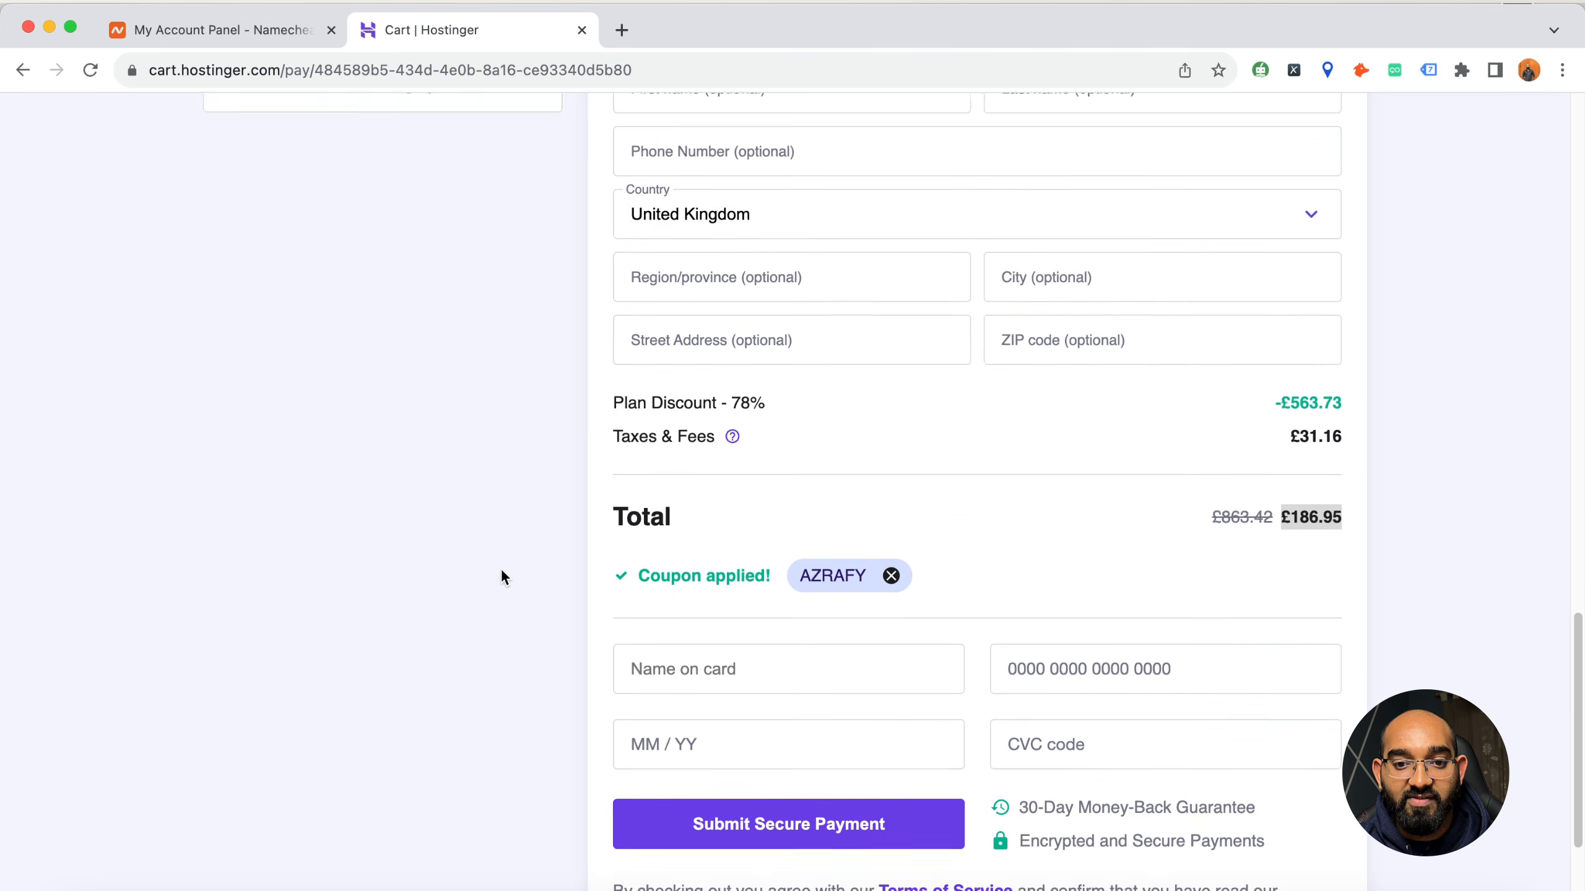
{"action": "scroll", "coordinate": [652, 517], "scroll_direction": "down", "scroll_amount": 15}
{"action": "scroll", "coordinate": [584, 701], "scroll_direction": "up", "scroll_amount": 15}
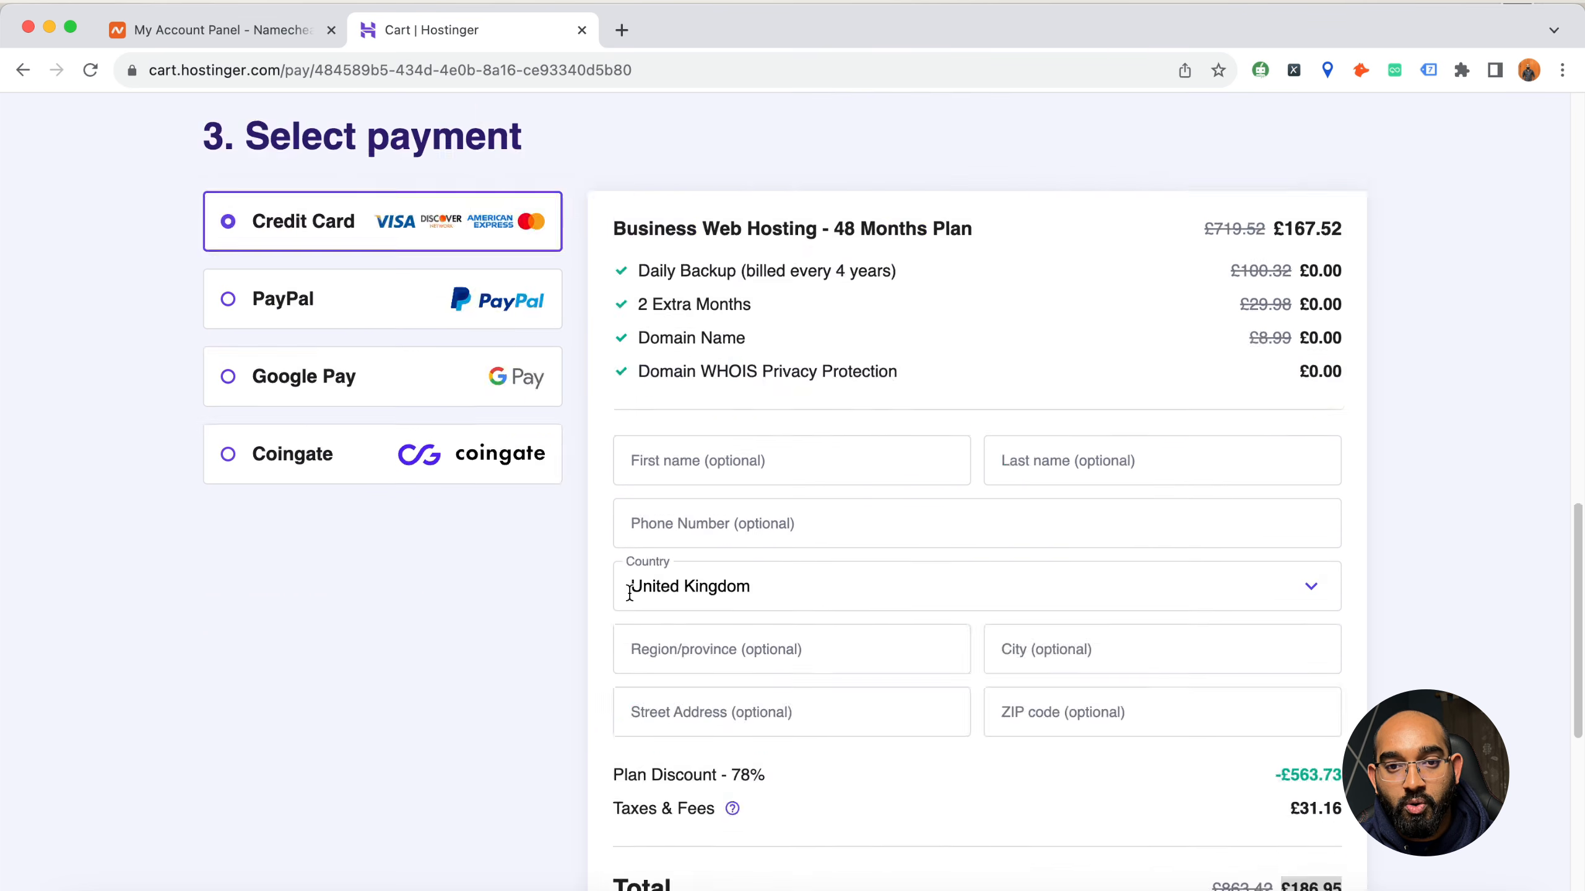
{"action": "left_click", "coordinate": [506, 507]}
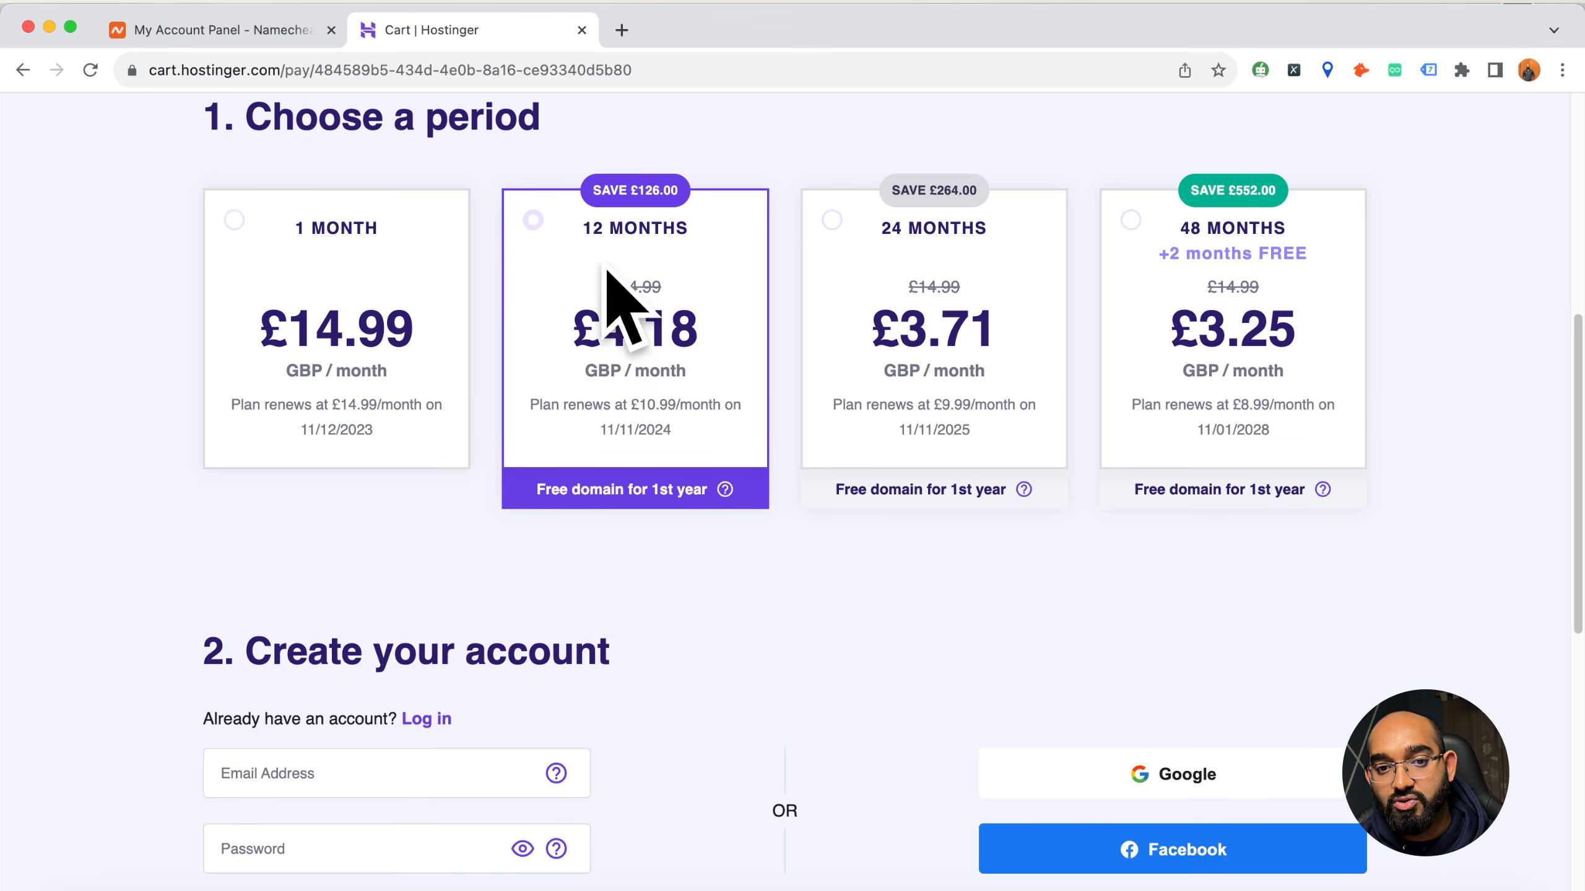
{"action": "scroll", "coordinate": [477, 626], "scroll_direction": "down", "scroll_amount": 15}
{"action": "scroll", "coordinate": [581, 637], "scroll_direction": "down", "scroll_amount": 2}
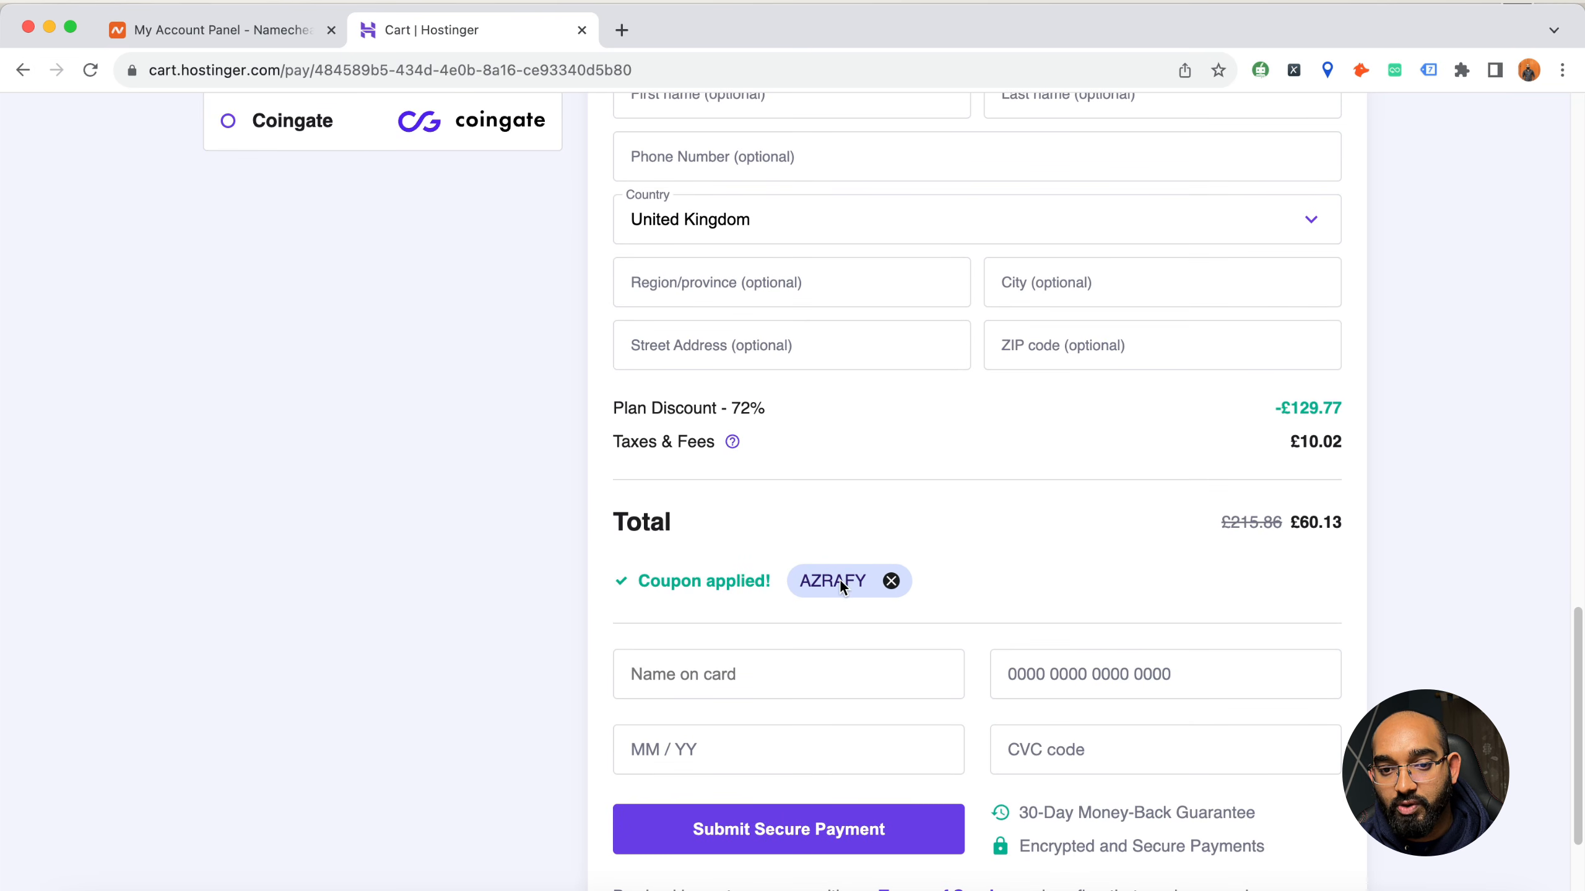
{"action": "left_click_drag", "start_coordinate": [1287, 521], "coordinate": [1344, 520]}
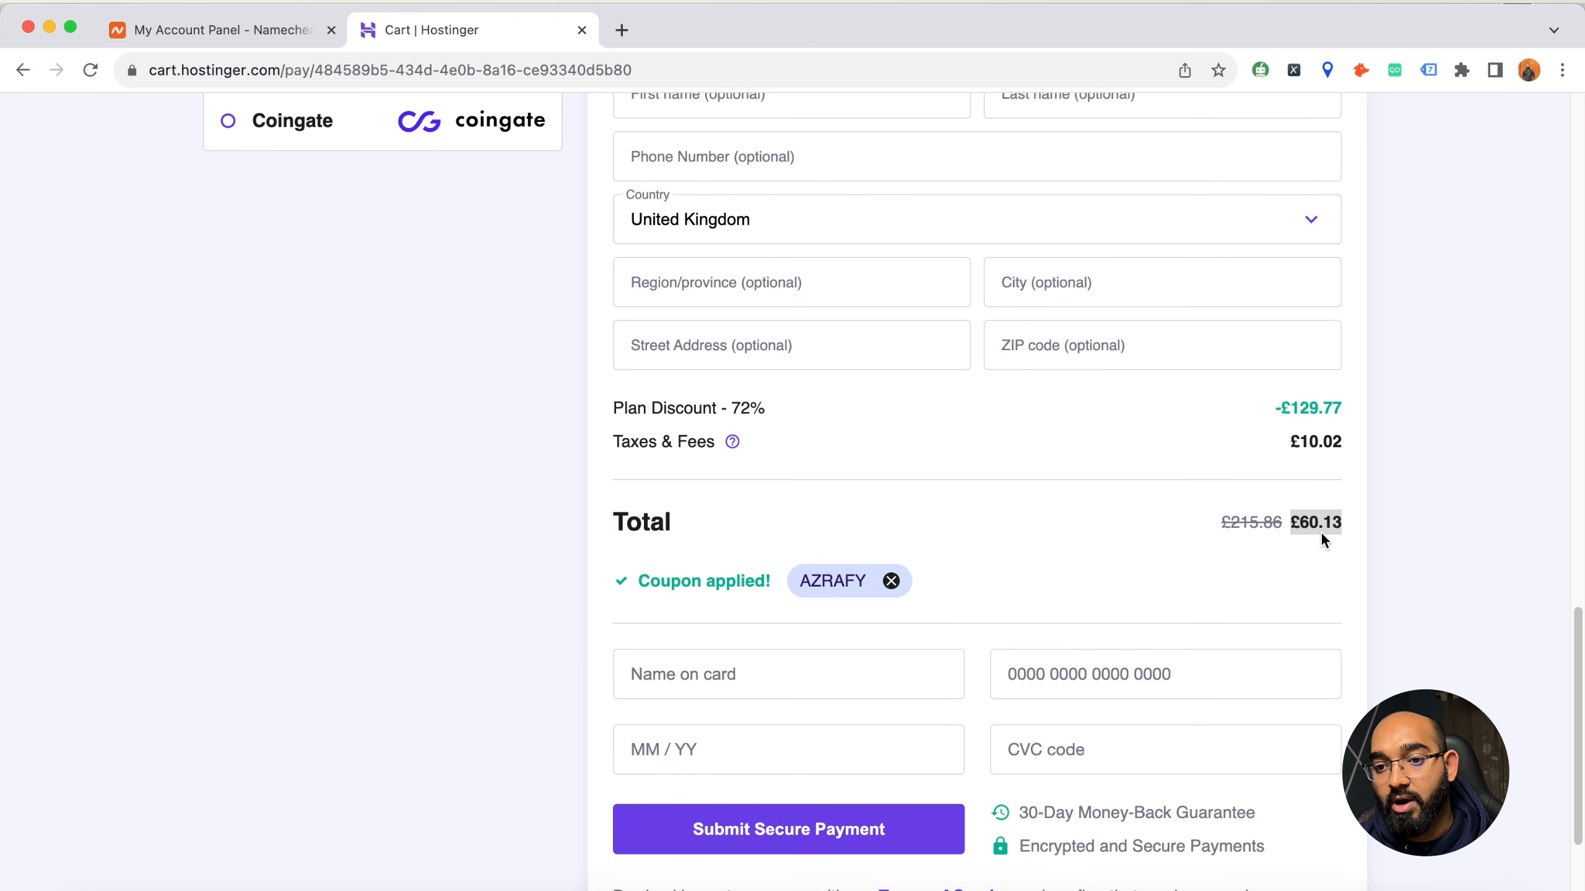
Remove the AZRAFY coupon from the order and return to the plan summary
{"action": "left_click", "coordinate": [890, 585]}
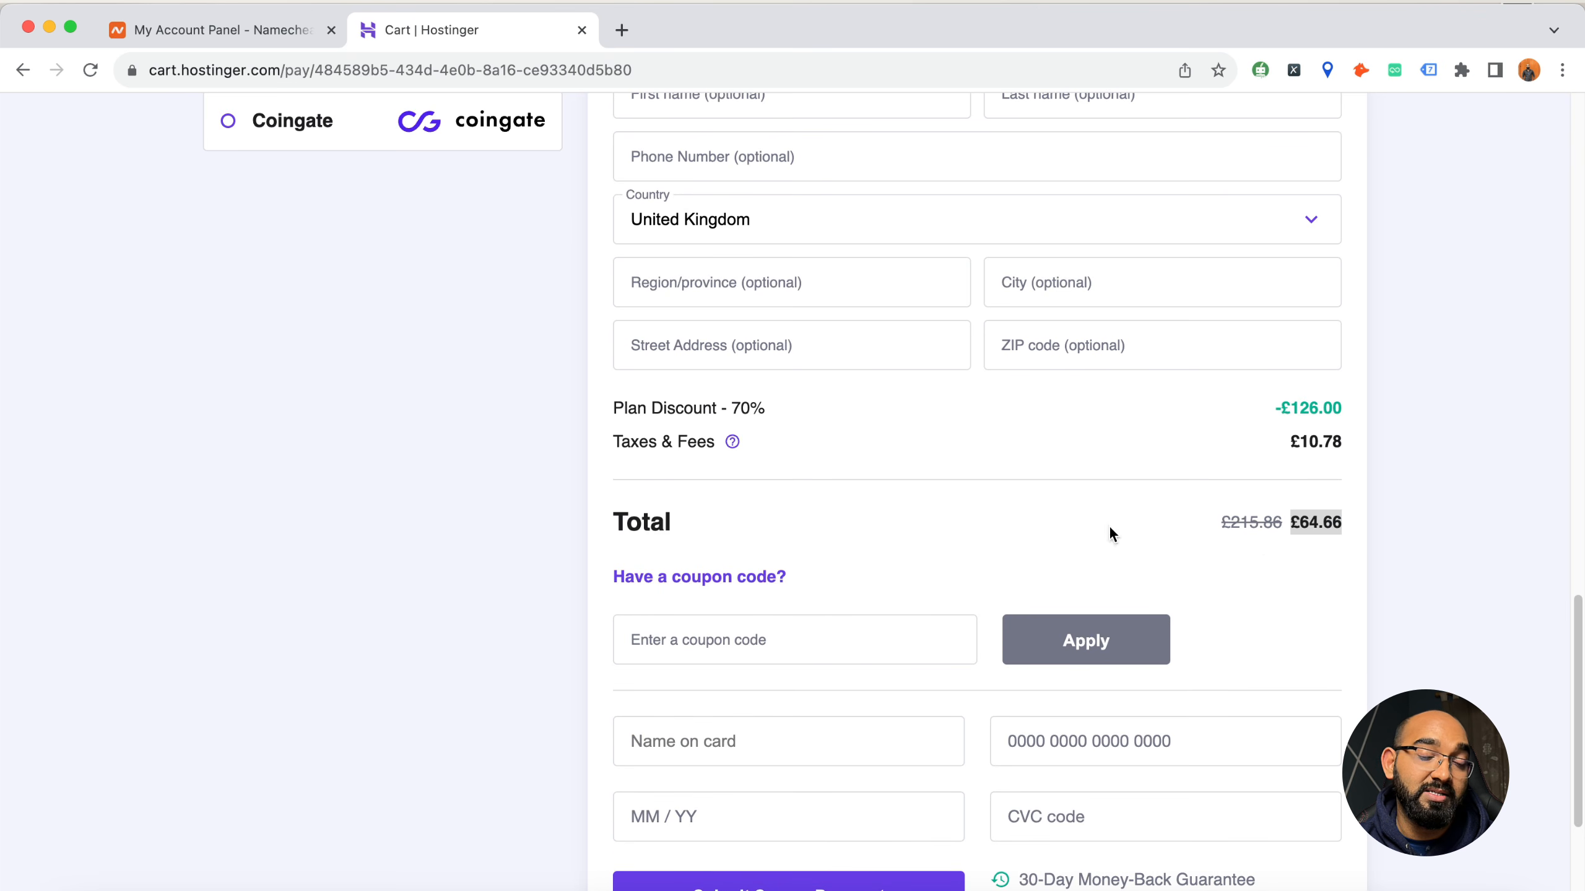
{"action": "scroll", "coordinate": [507, 548], "scroll_direction": "up", "scroll_amount": 5}
{"action": "scroll", "coordinate": [506, 547], "scroll_direction": "up", "scroll_amount": 15}
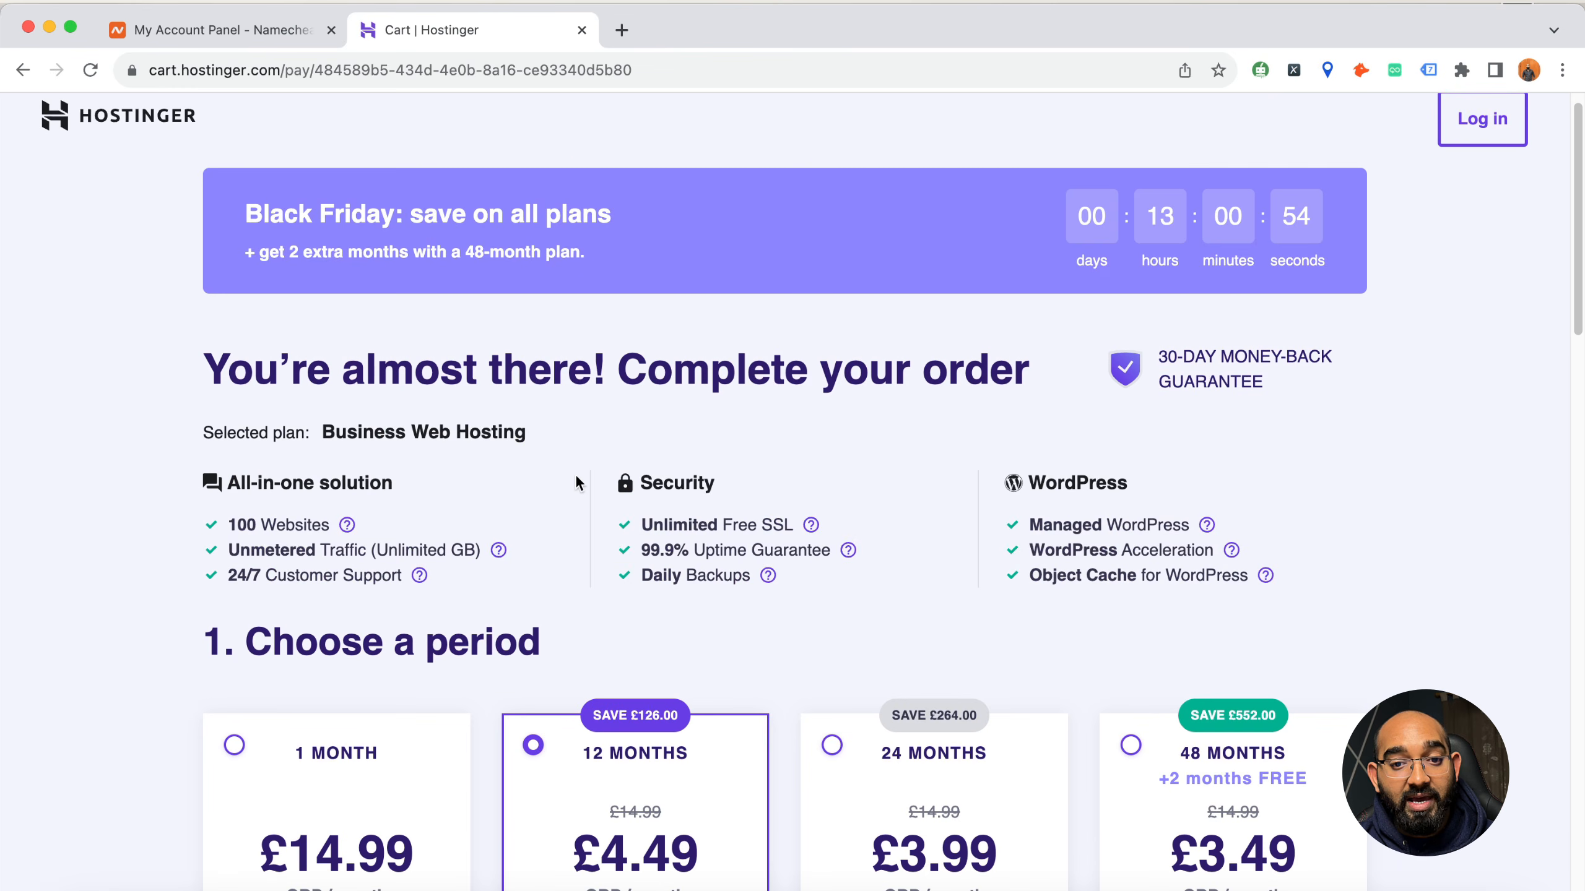
Go to the hostinger.com homepage and log in to the hosting account dashboard
{"action": "left_click", "coordinate": [558, 78]}
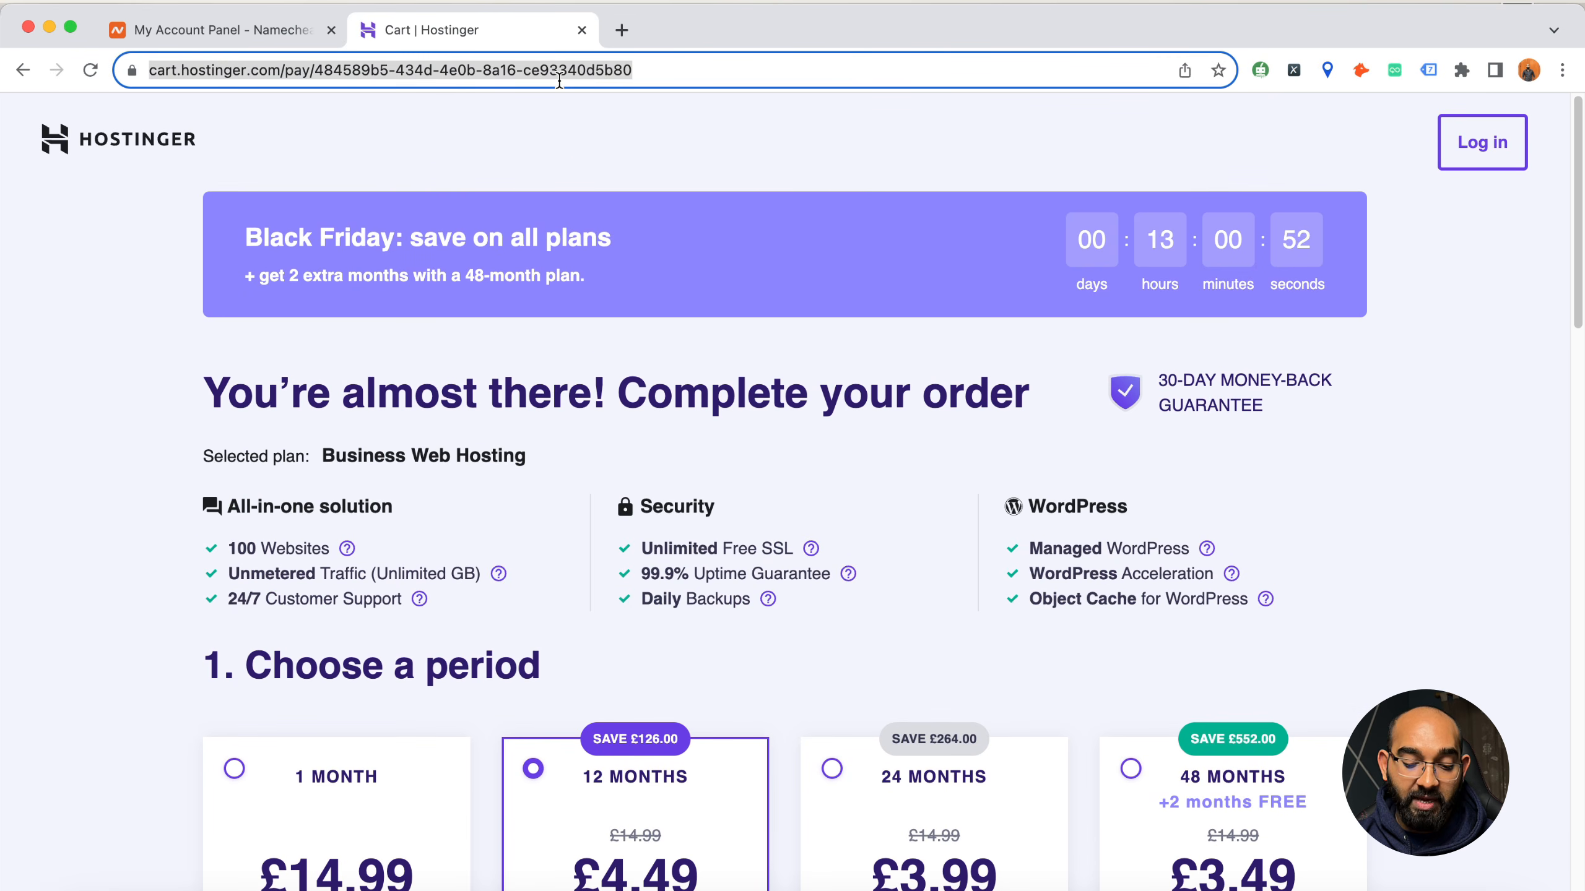
{"action": "type", "text": "host"}
{"action": "key", "text": "Return"}
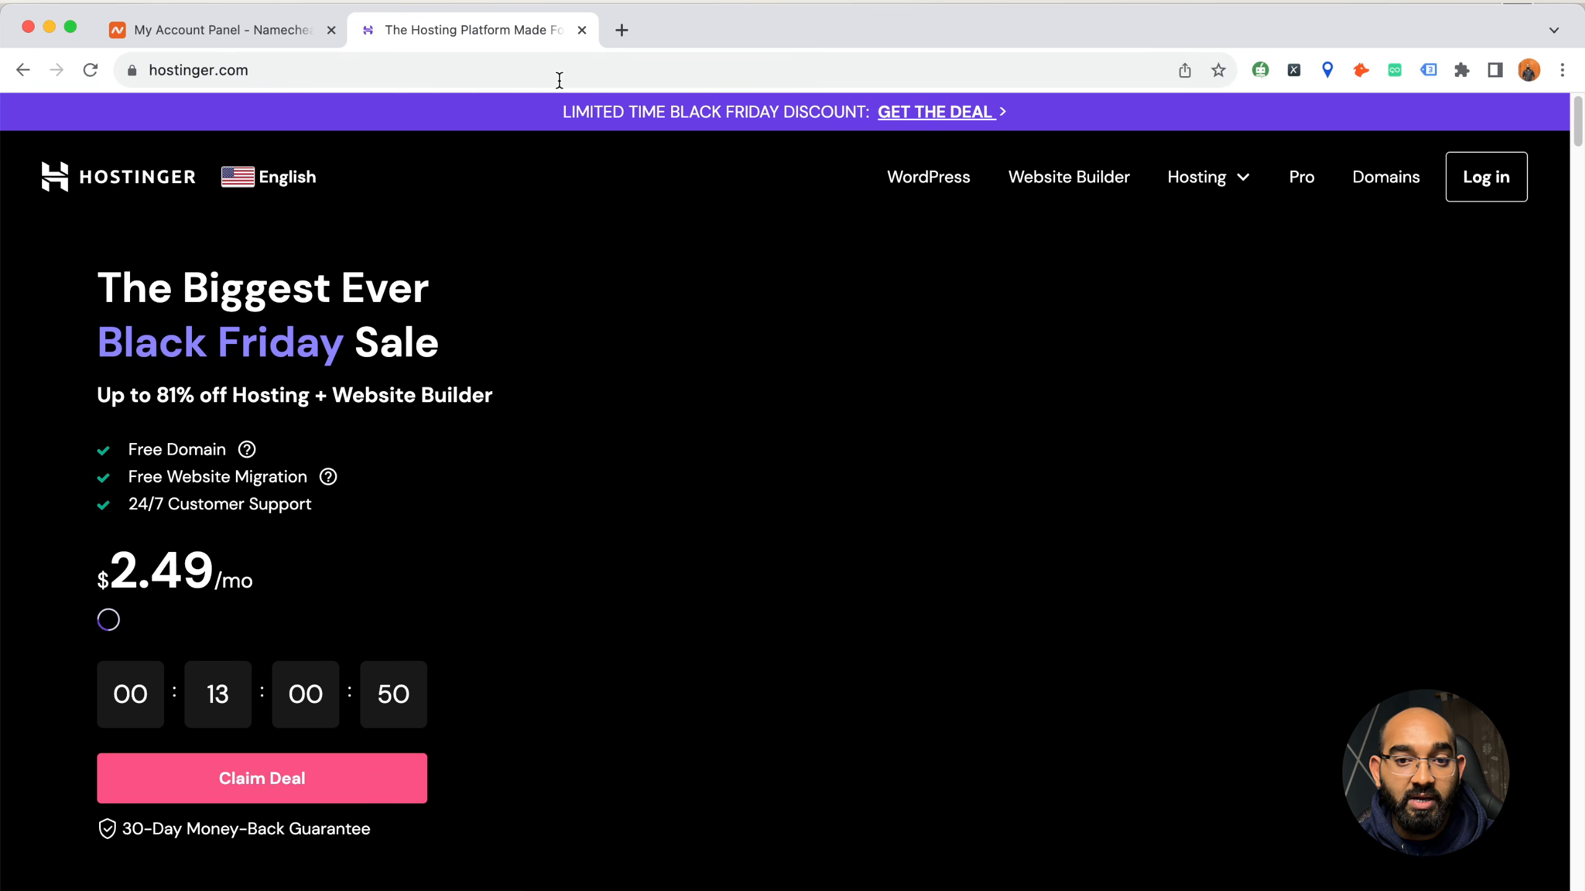
{"action": "left_click", "coordinate": [1515, 192]}
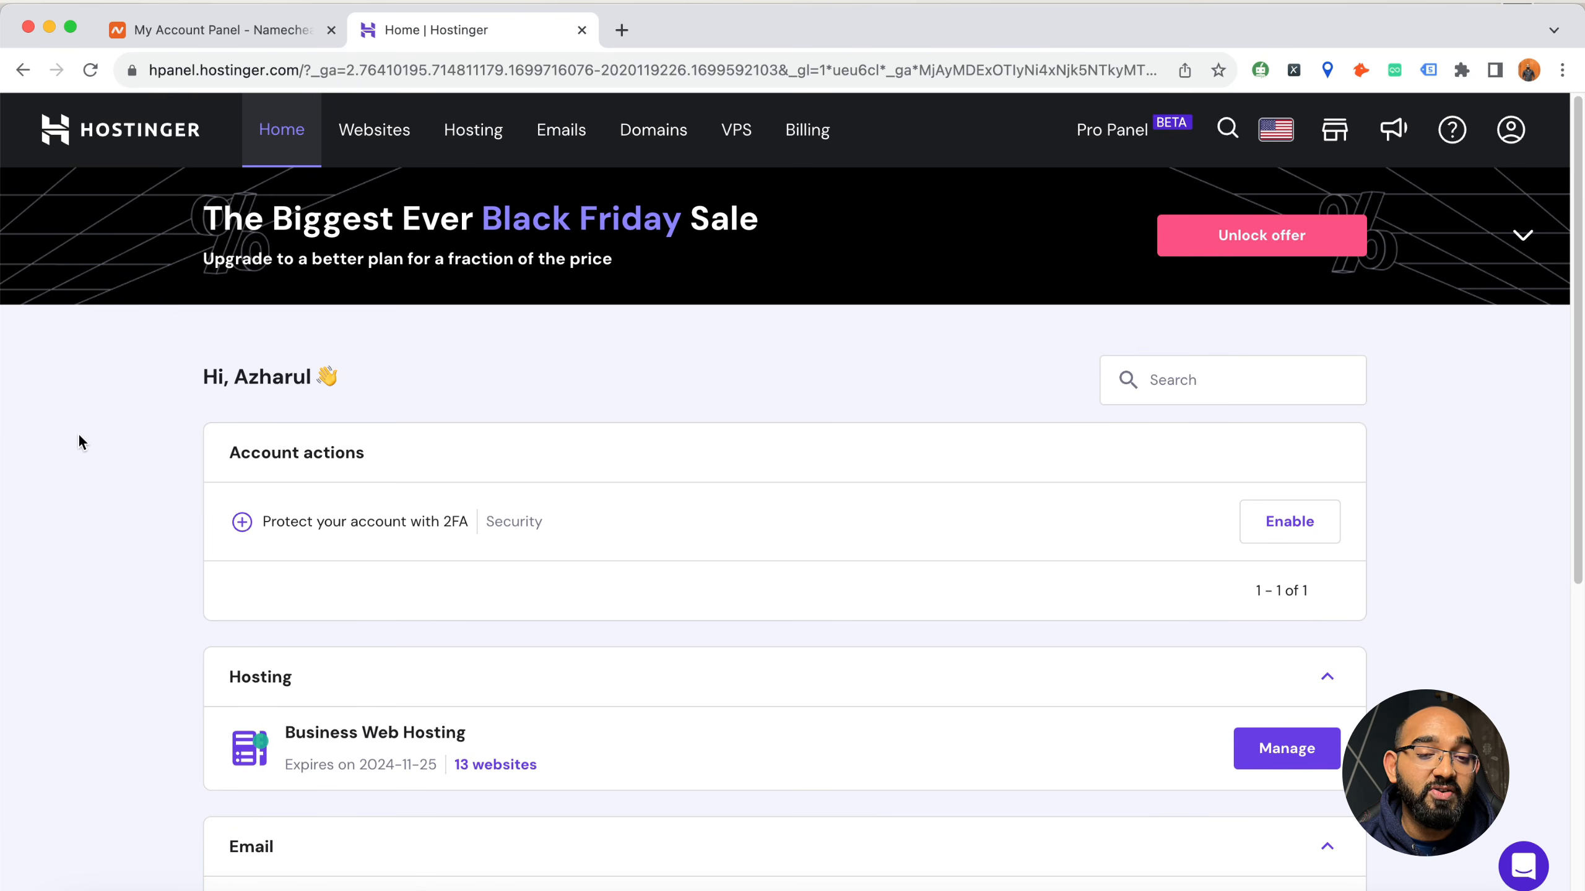
Look through the websites already hosted on the account
{"action": "left_click", "coordinate": [380, 156]}
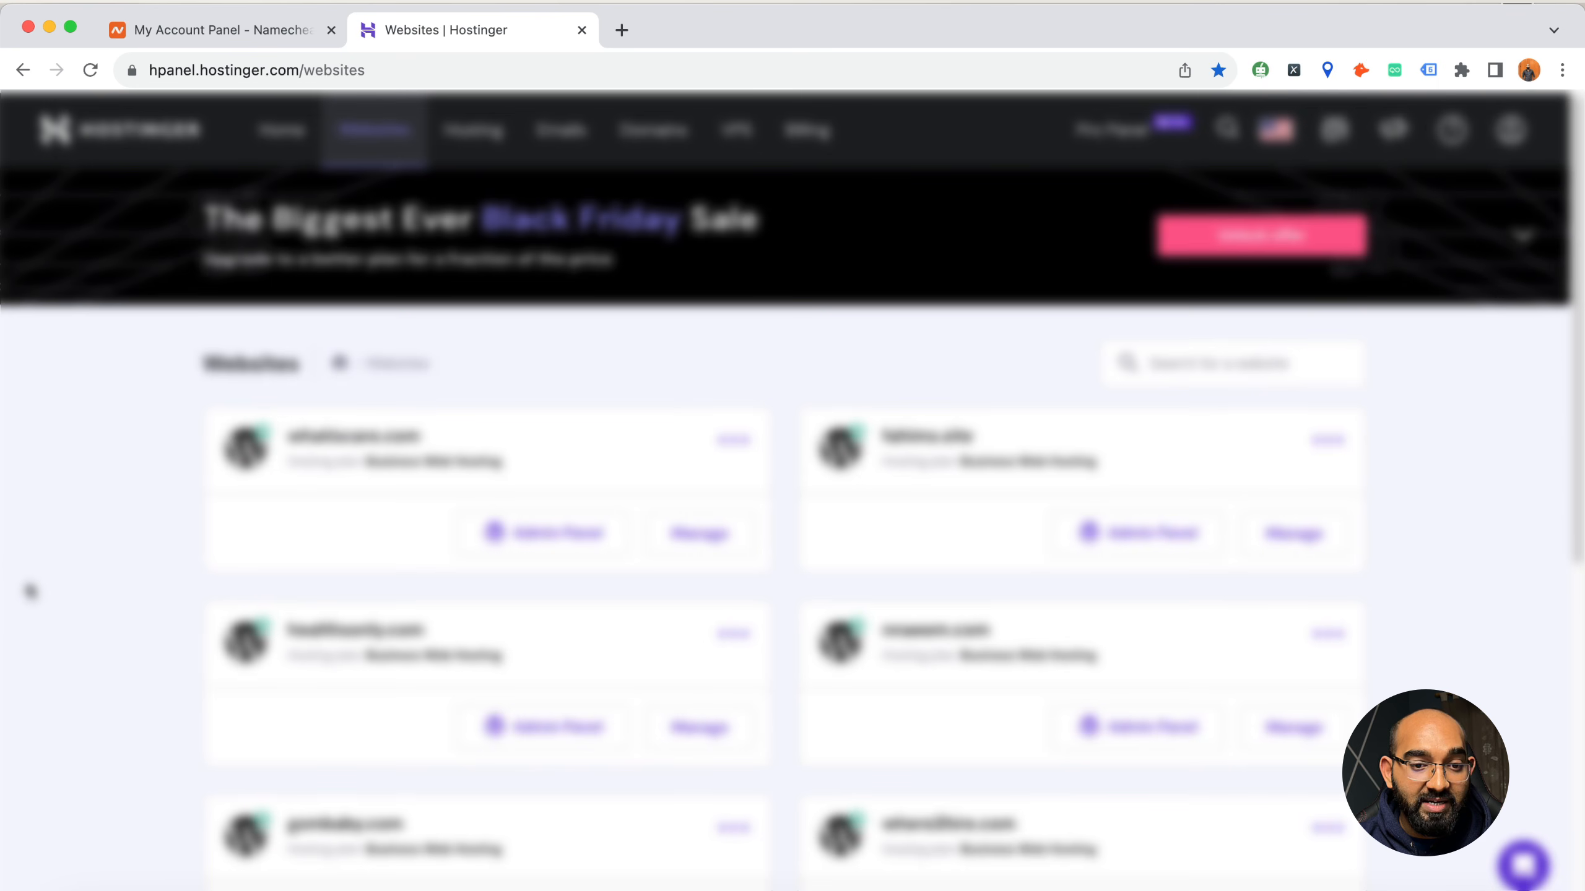
{"action": "scroll", "coordinate": [28, 581], "scroll_direction": "down", "scroll_amount": 3}
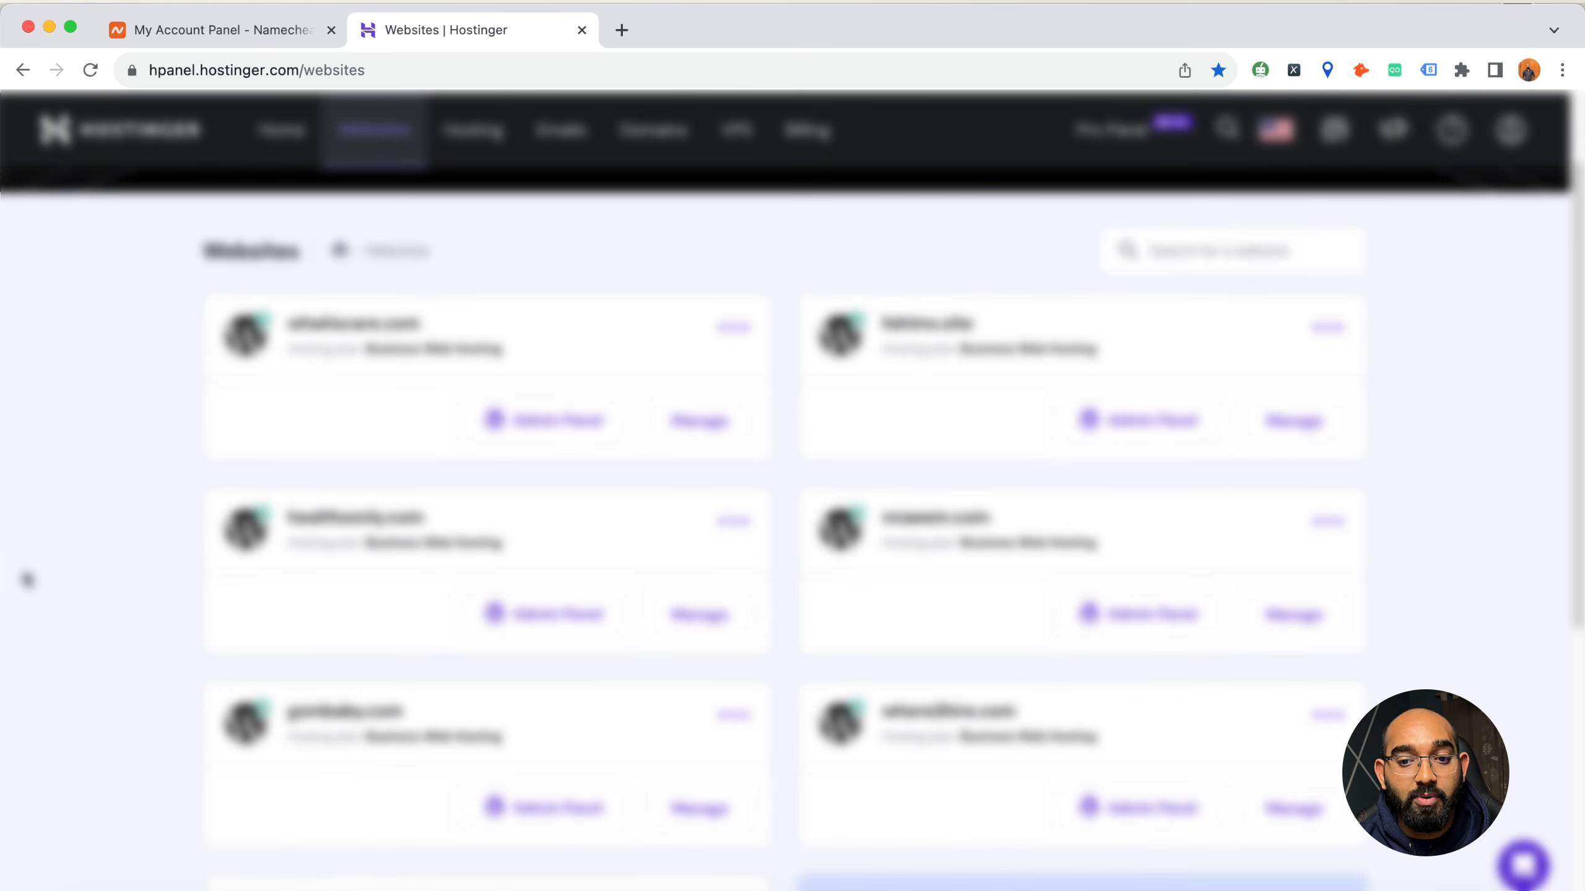
{"action": "scroll", "coordinate": [47, 655], "scroll_direction": "down", "scroll_amount": 5}
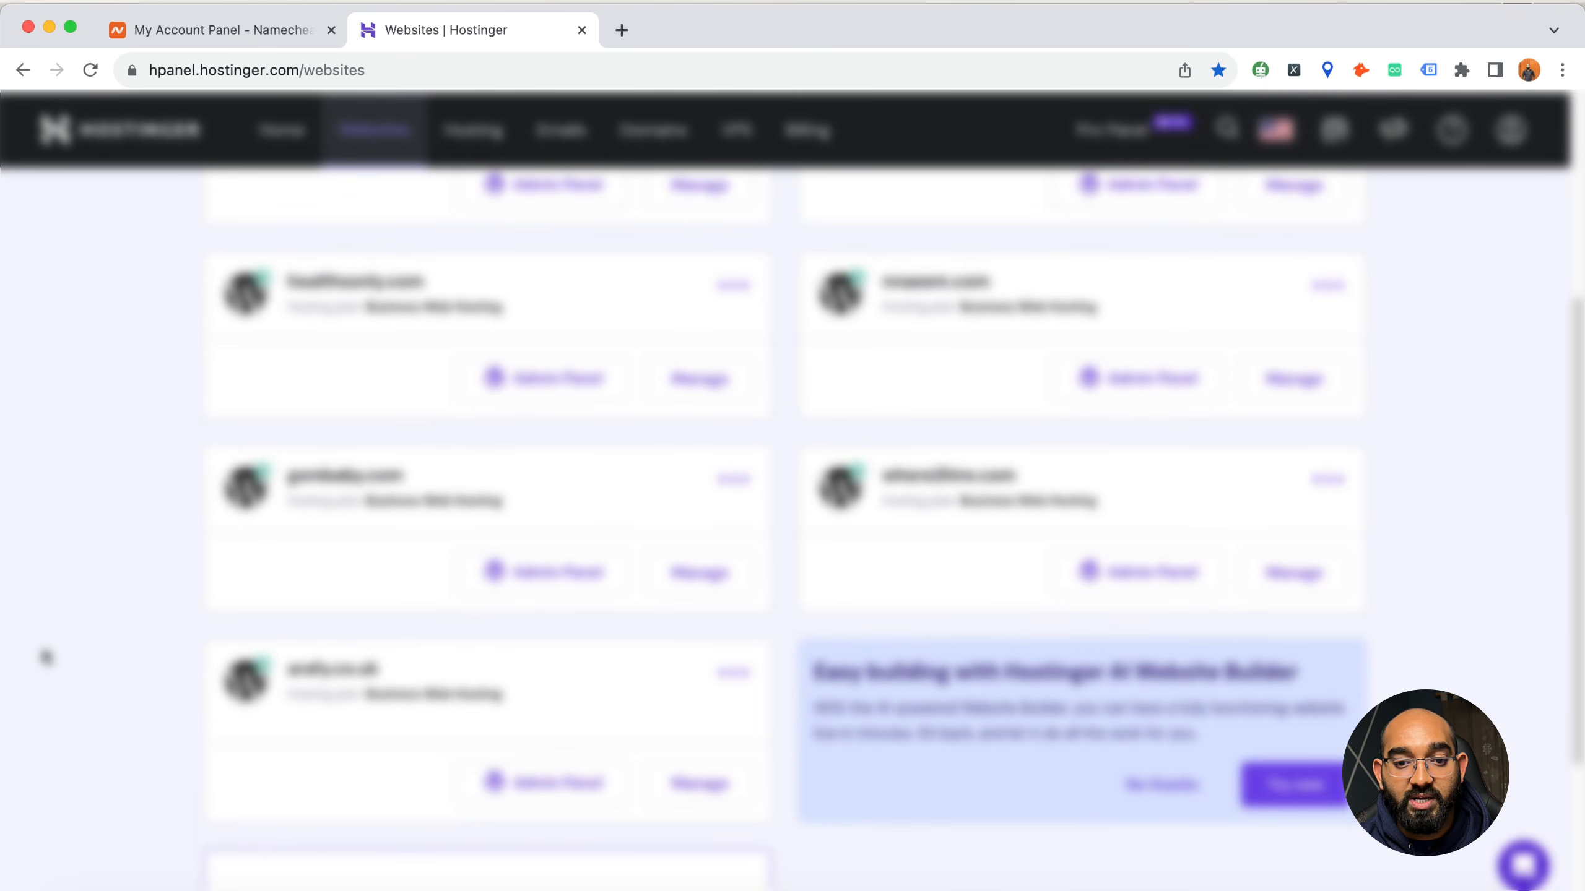
{"action": "scroll", "coordinate": [46, 655], "scroll_direction": "up", "scroll_amount": 8}
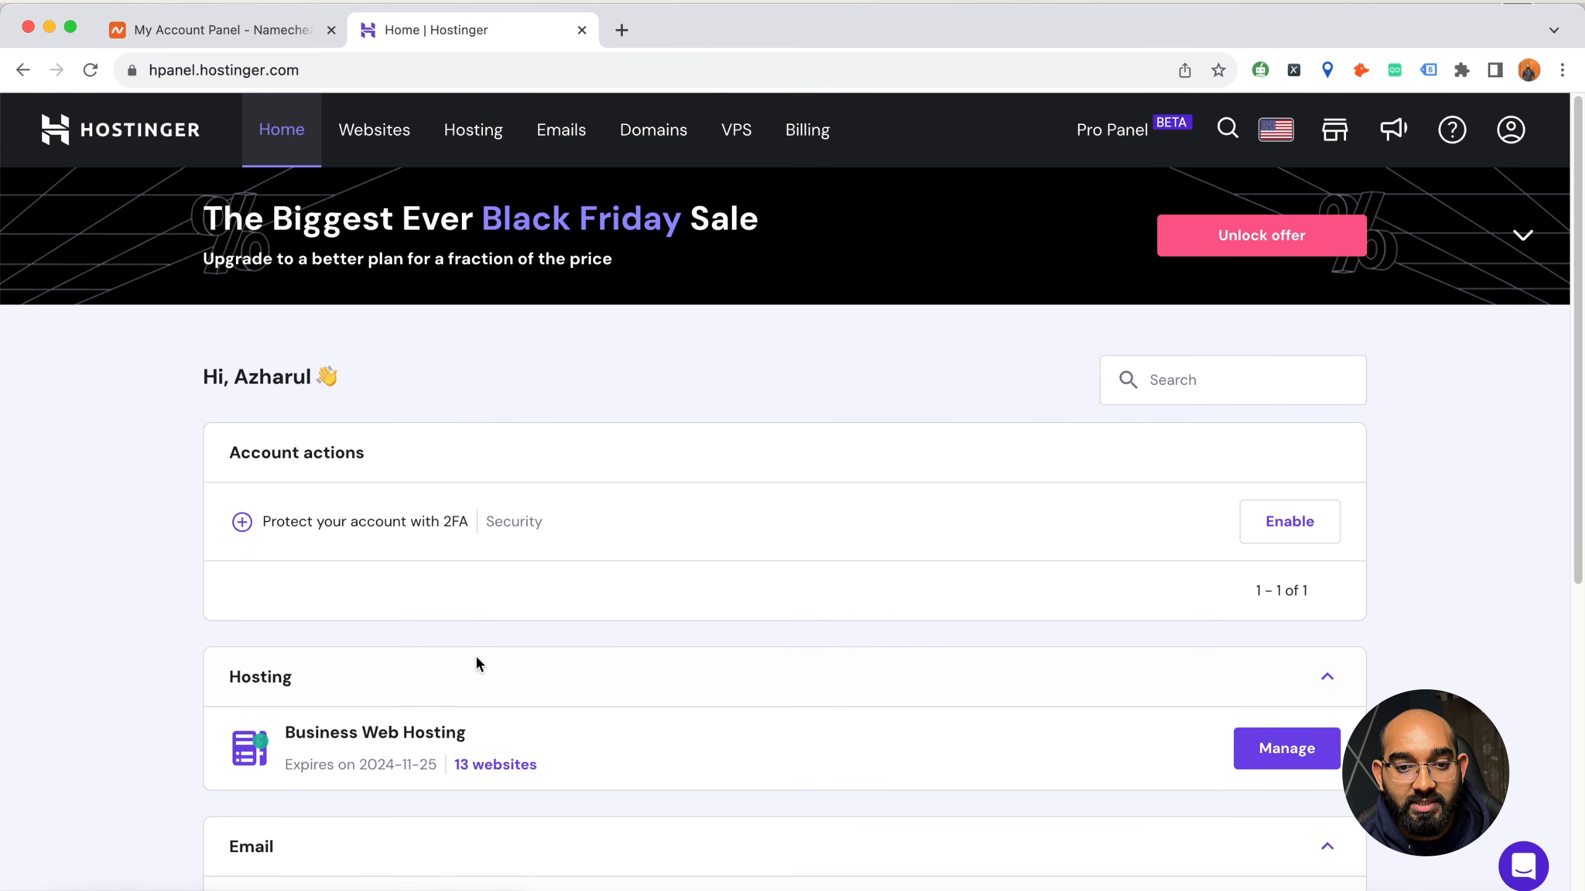
Start creating or migrating a website from the account's website list, skipping the personalized website-type survey
{"action": "left_click", "coordinate": [375, 155]}
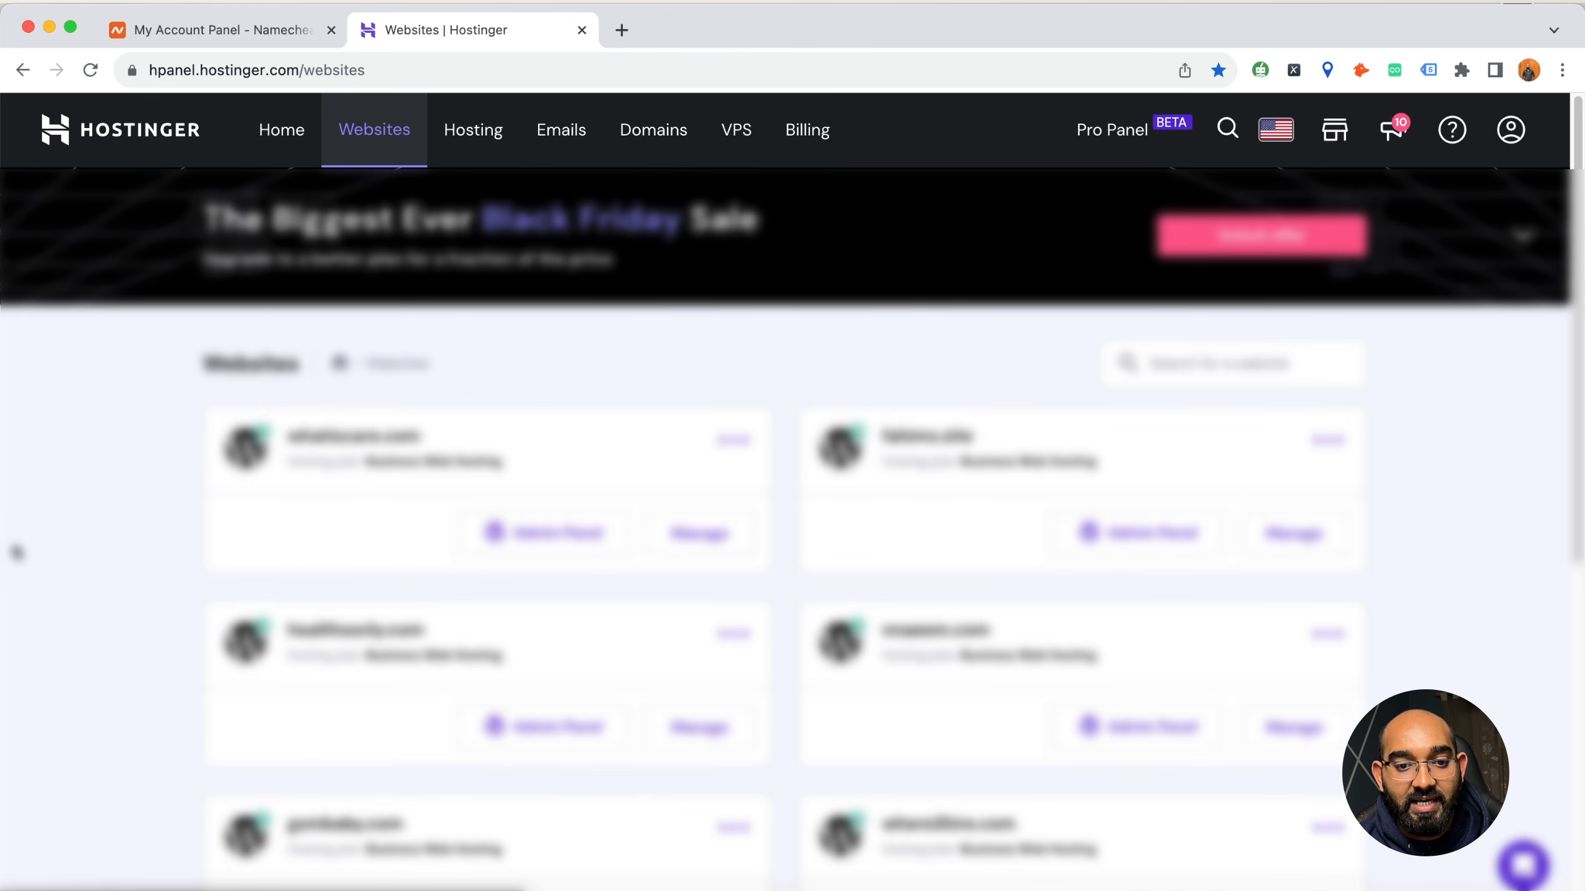
{"action": "scroll", "coordinate": [17, 555], "scroll_direction": "down", "scroll_amount": 5}
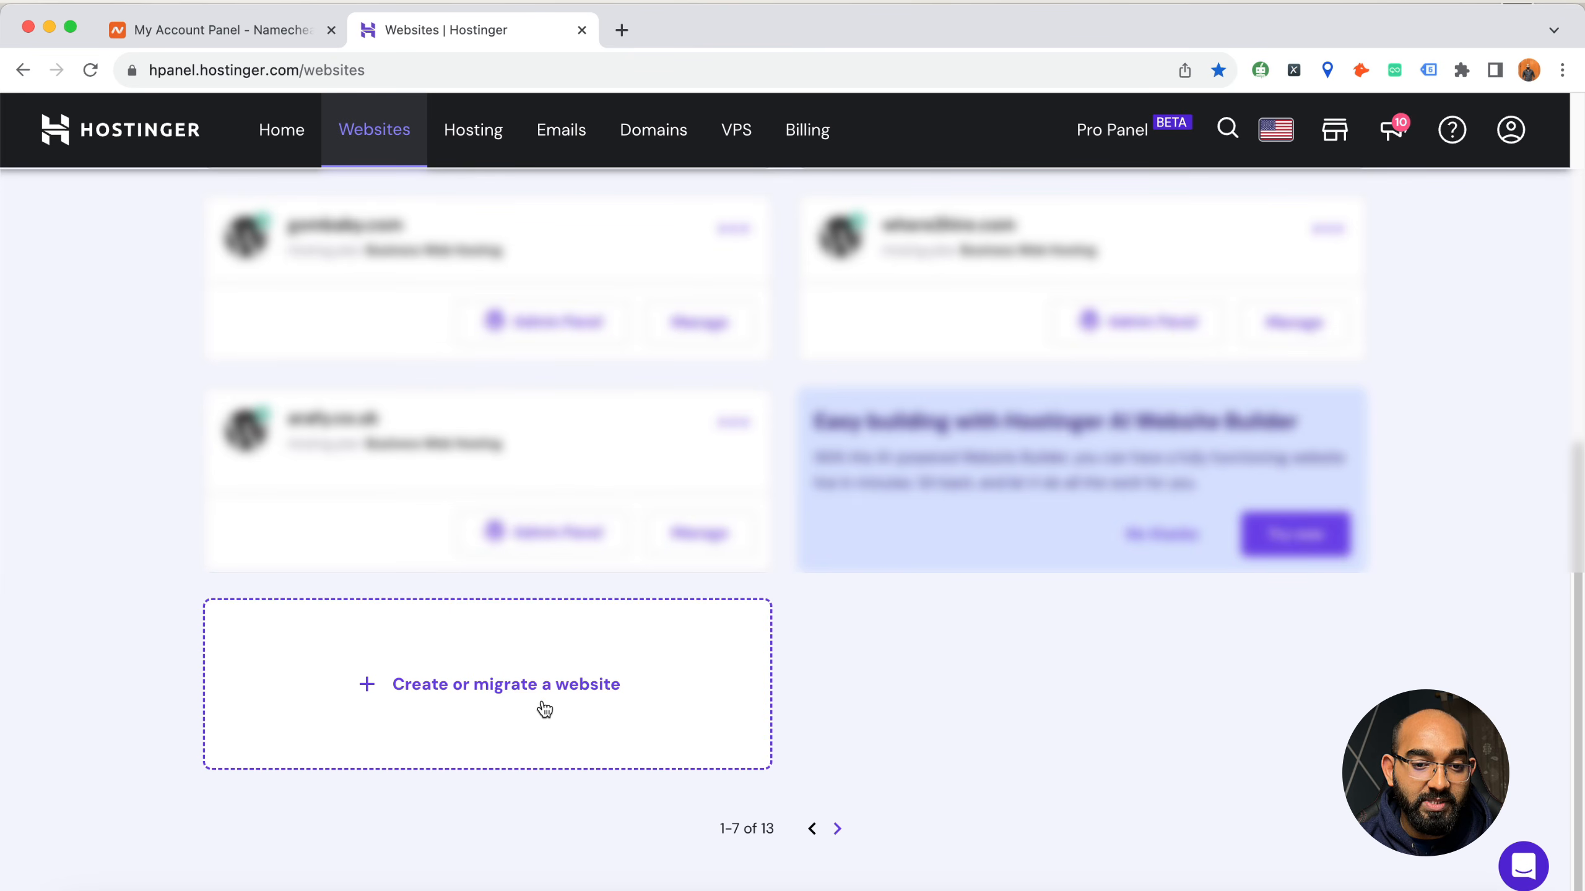
{"action": "left_click", "coordinate": [512, 689]}
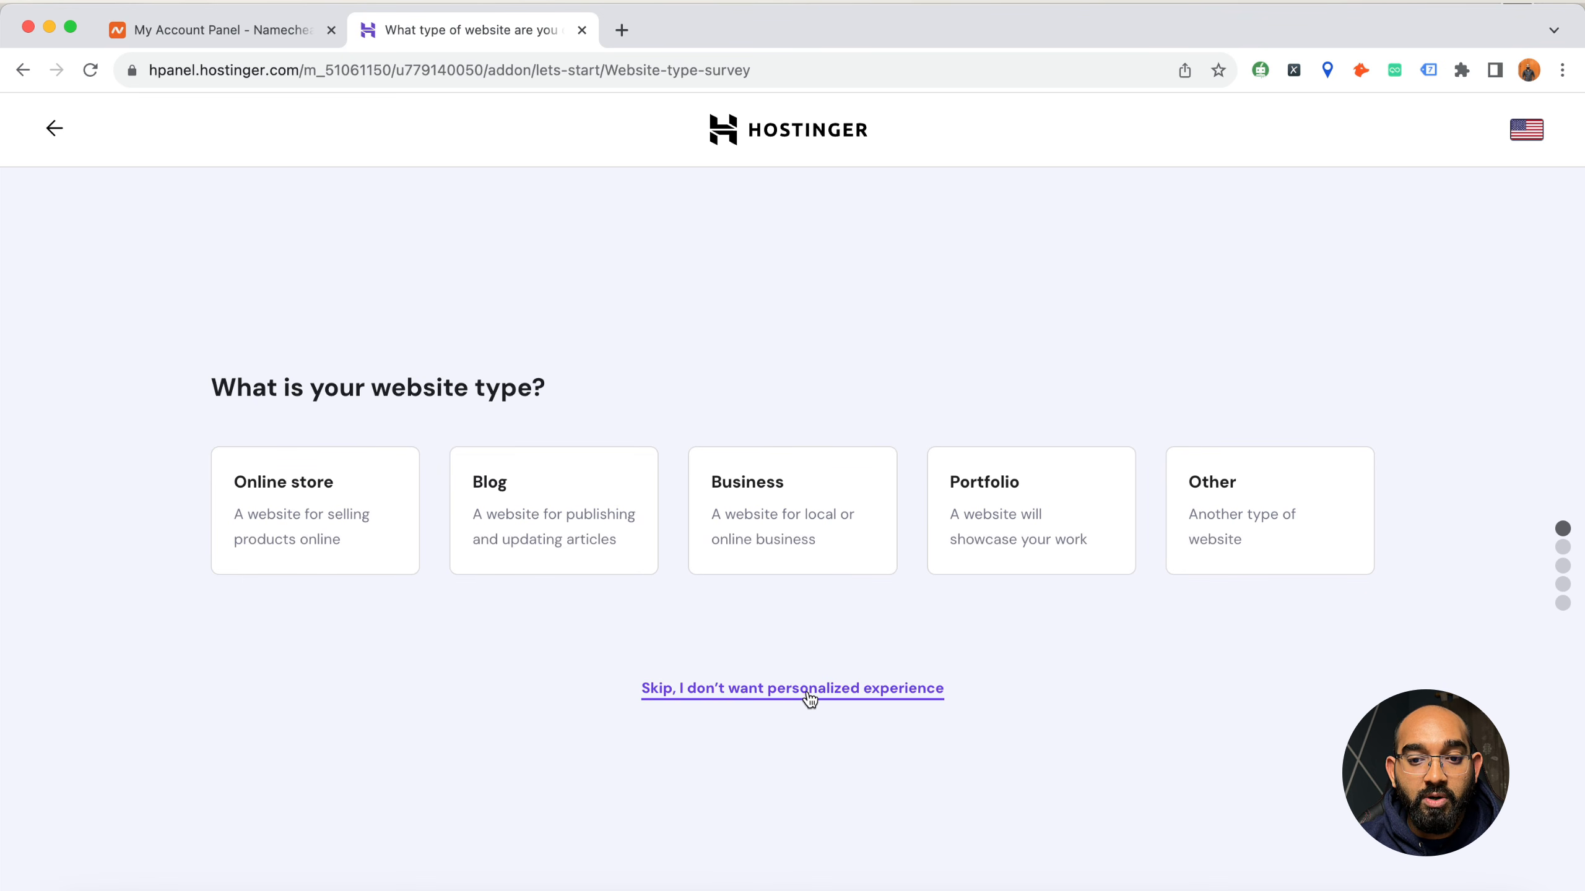
{"action": "left_click", "coordinate": [837, 698]}
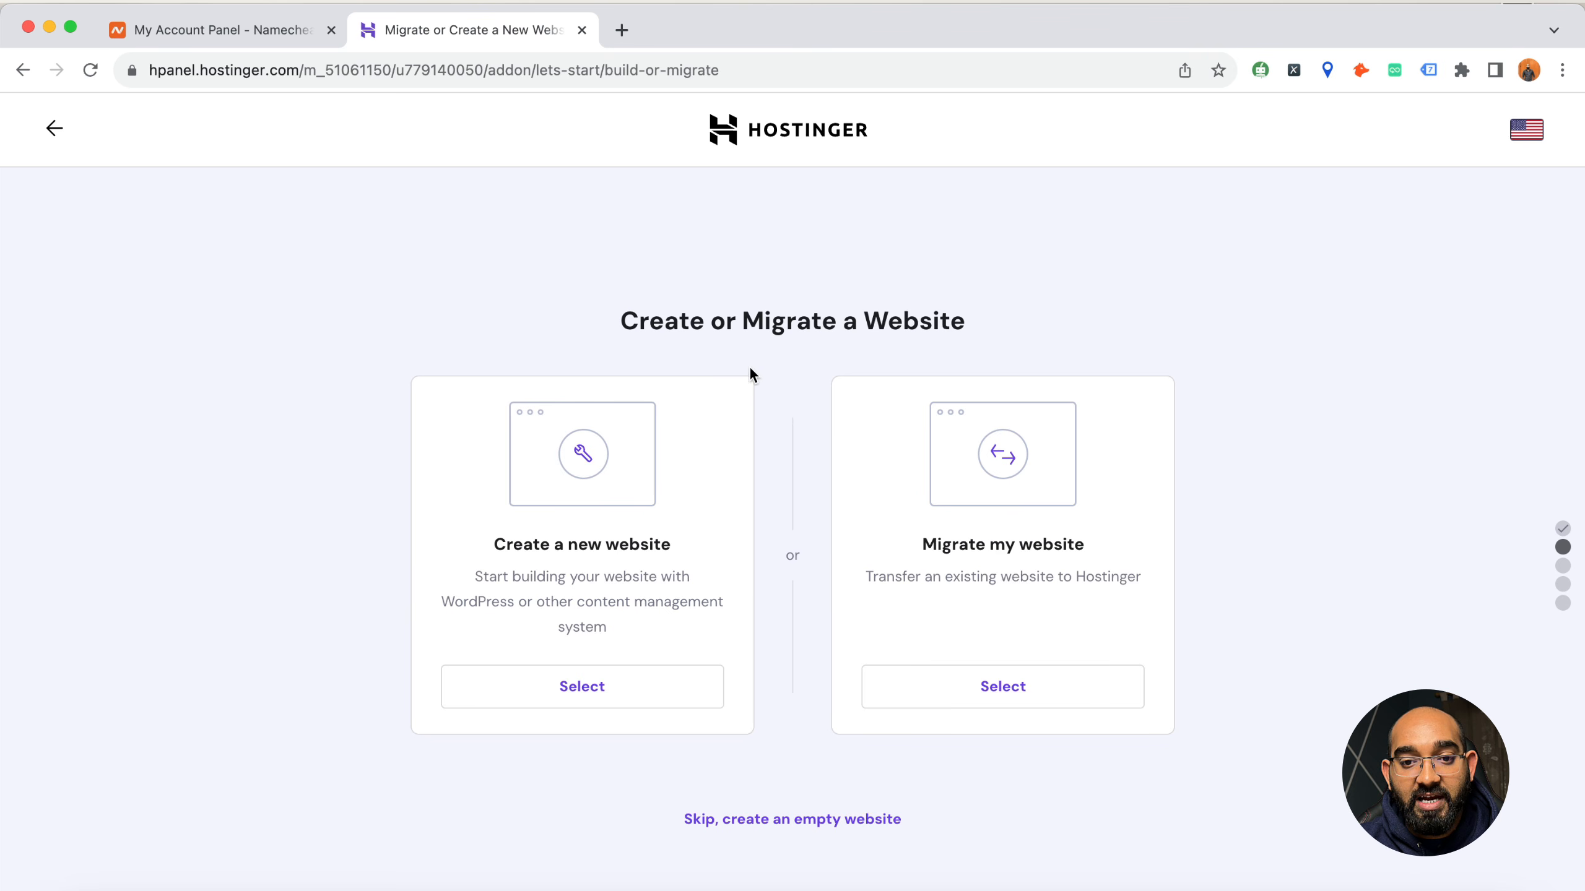
Compare the create and migrate options and choose to create a new website
{"action": "left_click_drag", "start_coordinate": [622, 324], "coordinate": [793, 330]}
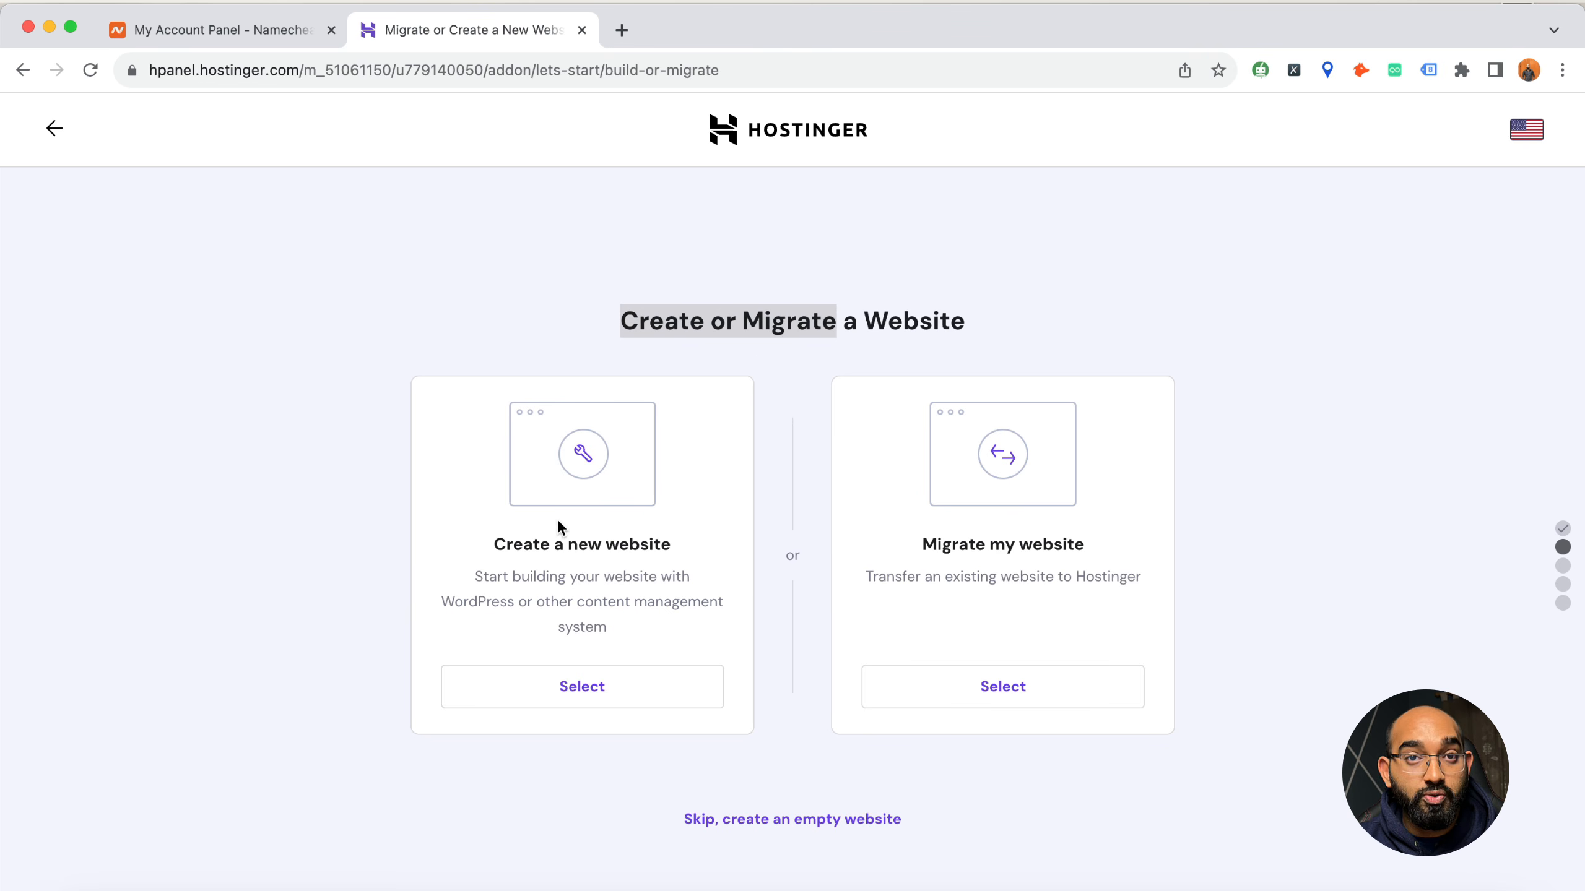
{"action": "left_click_drag", "start_coordinate": [924, 545], "coordinate": [1066, 541]}
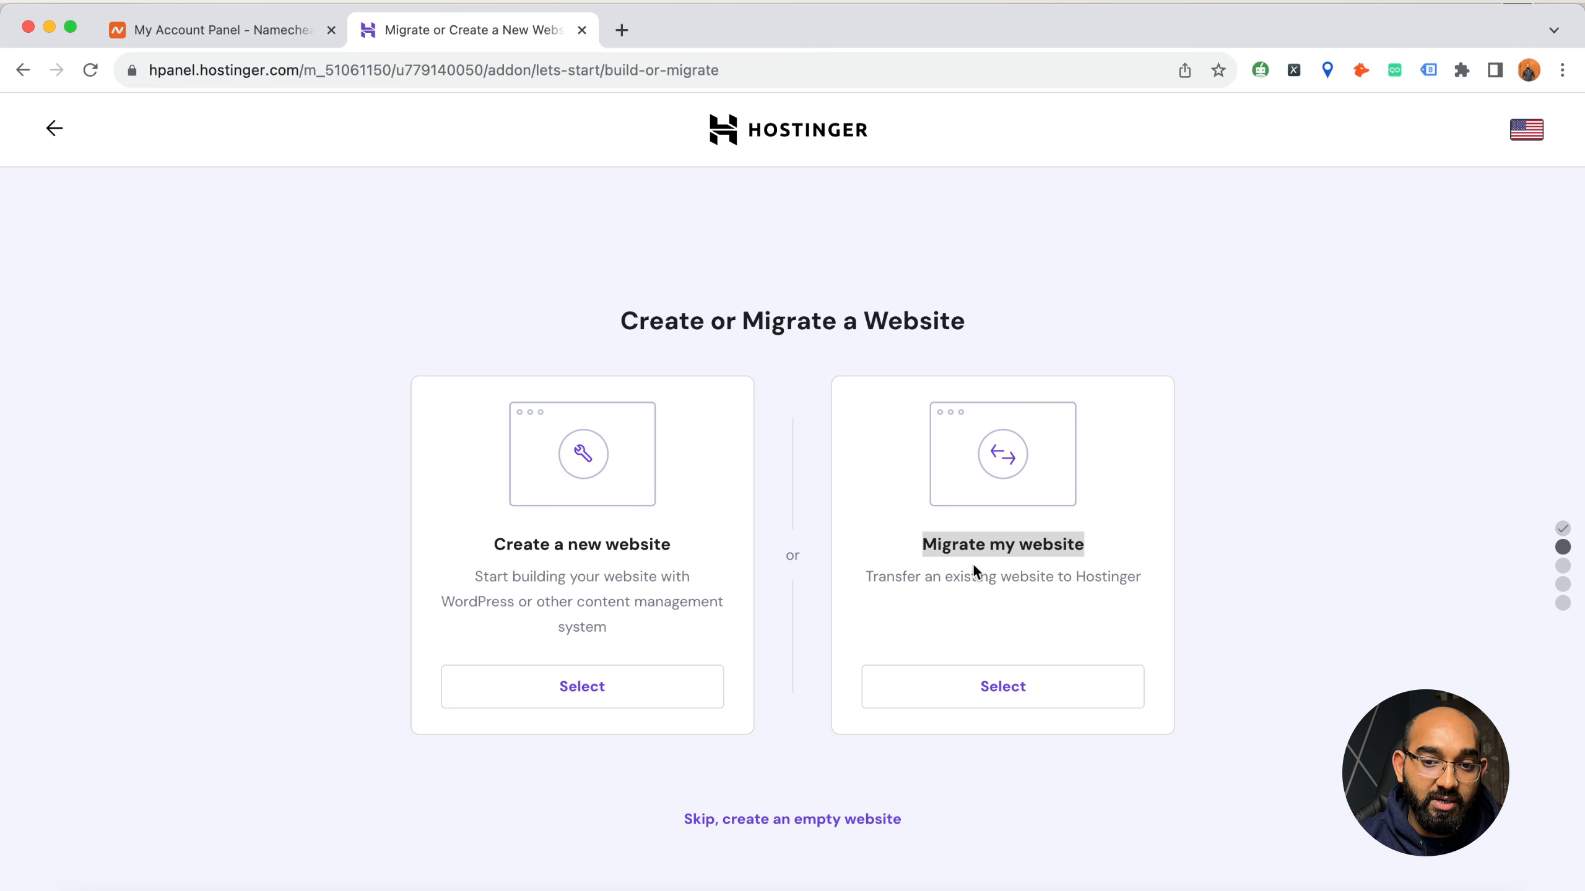
{"action": "left_click", "coordinate": [602, 672]}
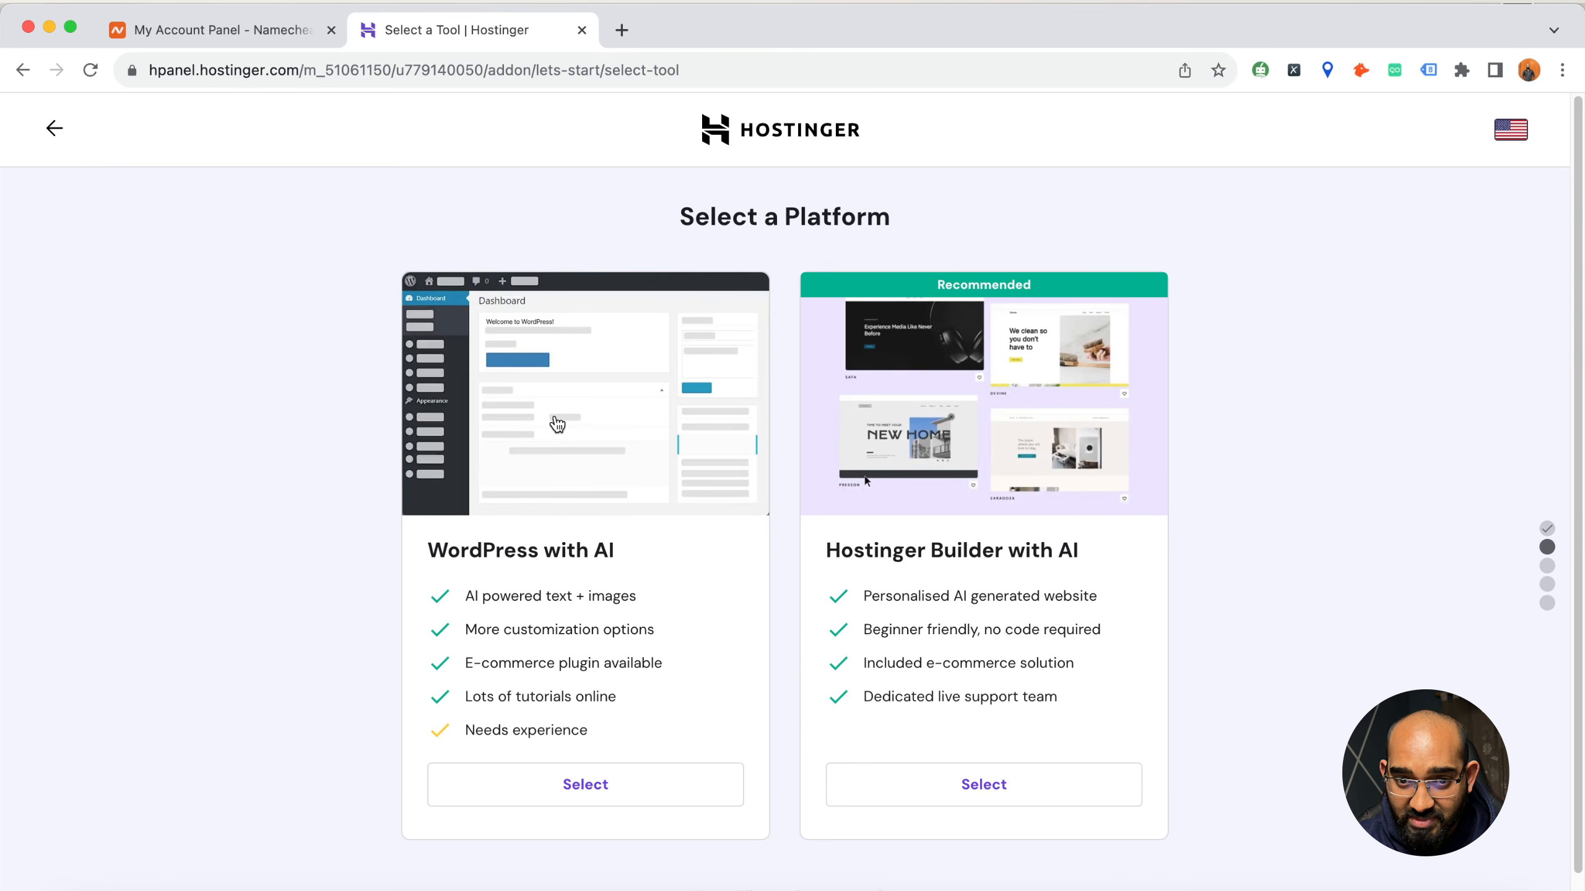
Look over the WordPress and Hostinger Builder platforms, but skip the choice to start from scratch
{"action": "triple_click", "coordinate": [720, 225]}
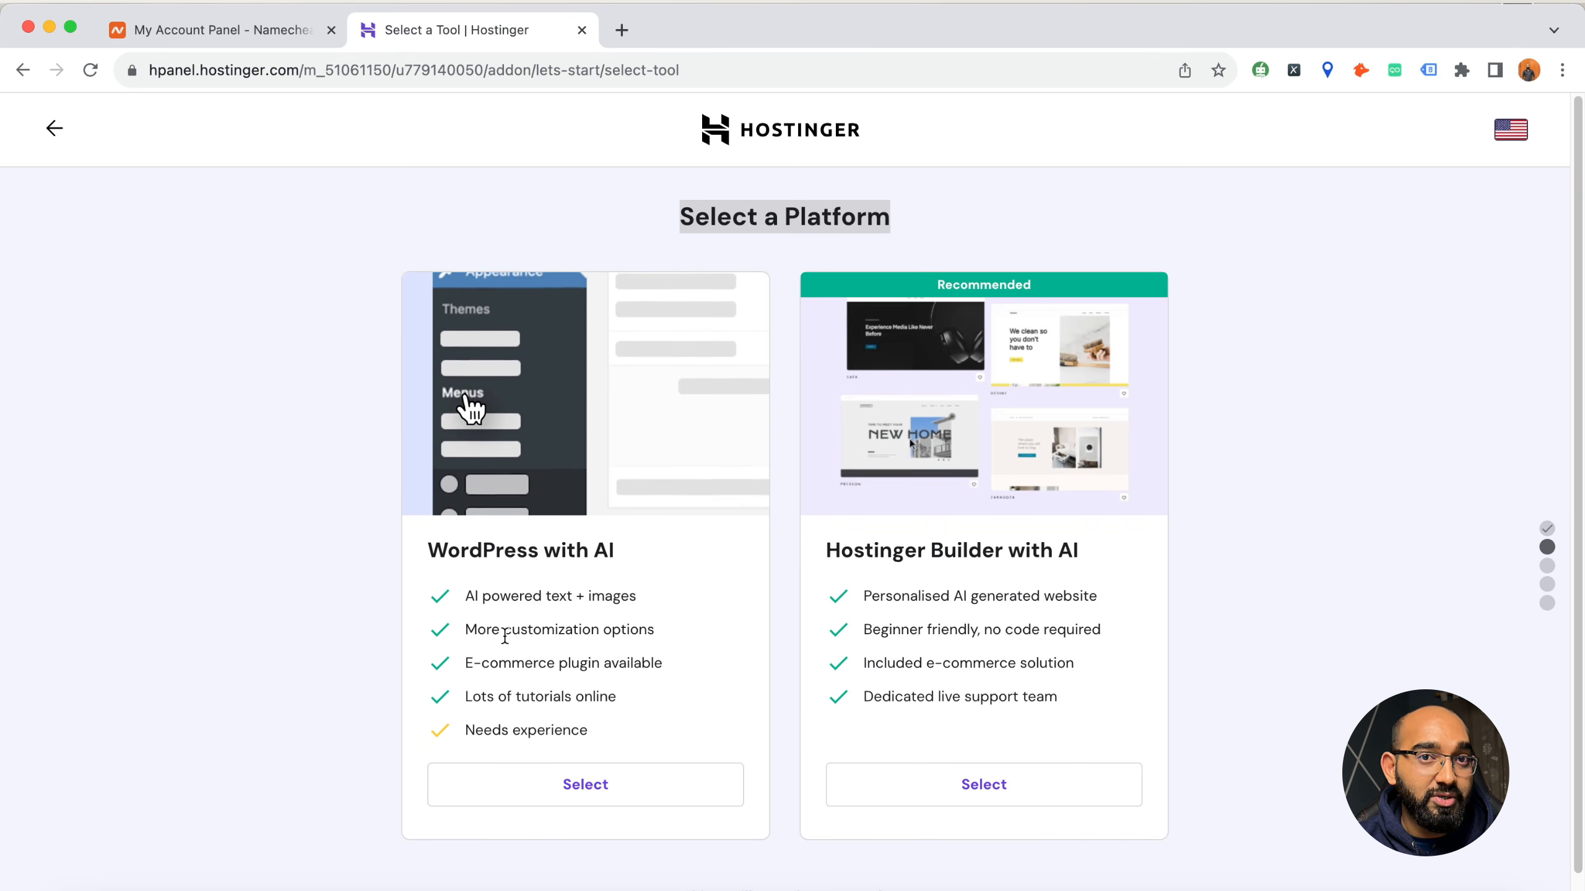
{"action": "scroll", "coordinate": [330, 655], "scroll_direction": "down", "scroll_amount": 1}
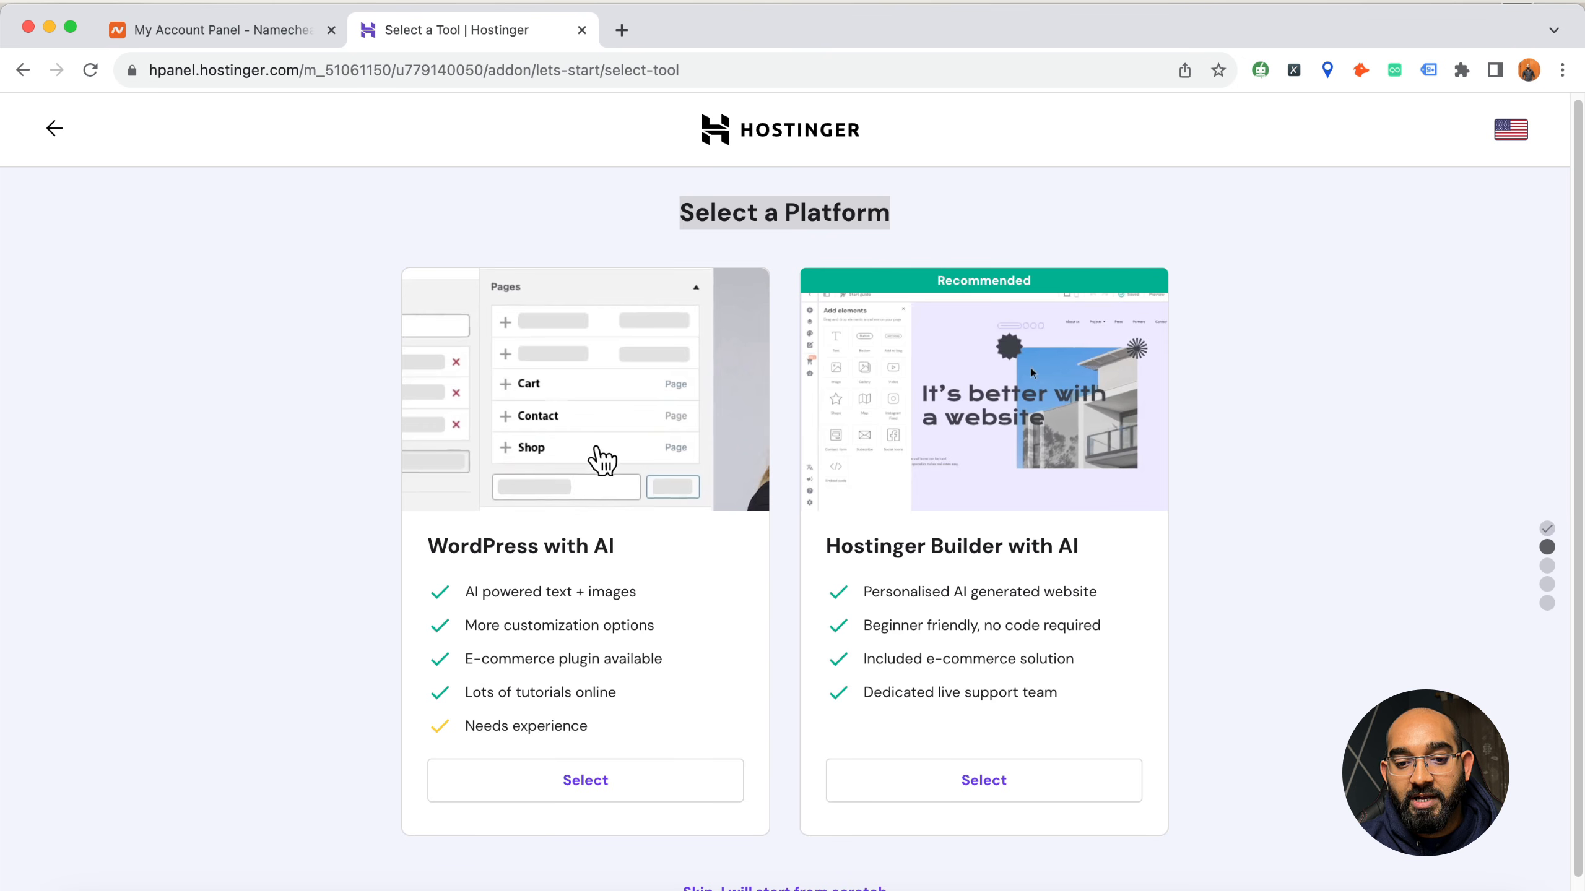
{"action": "left_click", "coordinate": [784, 888]}
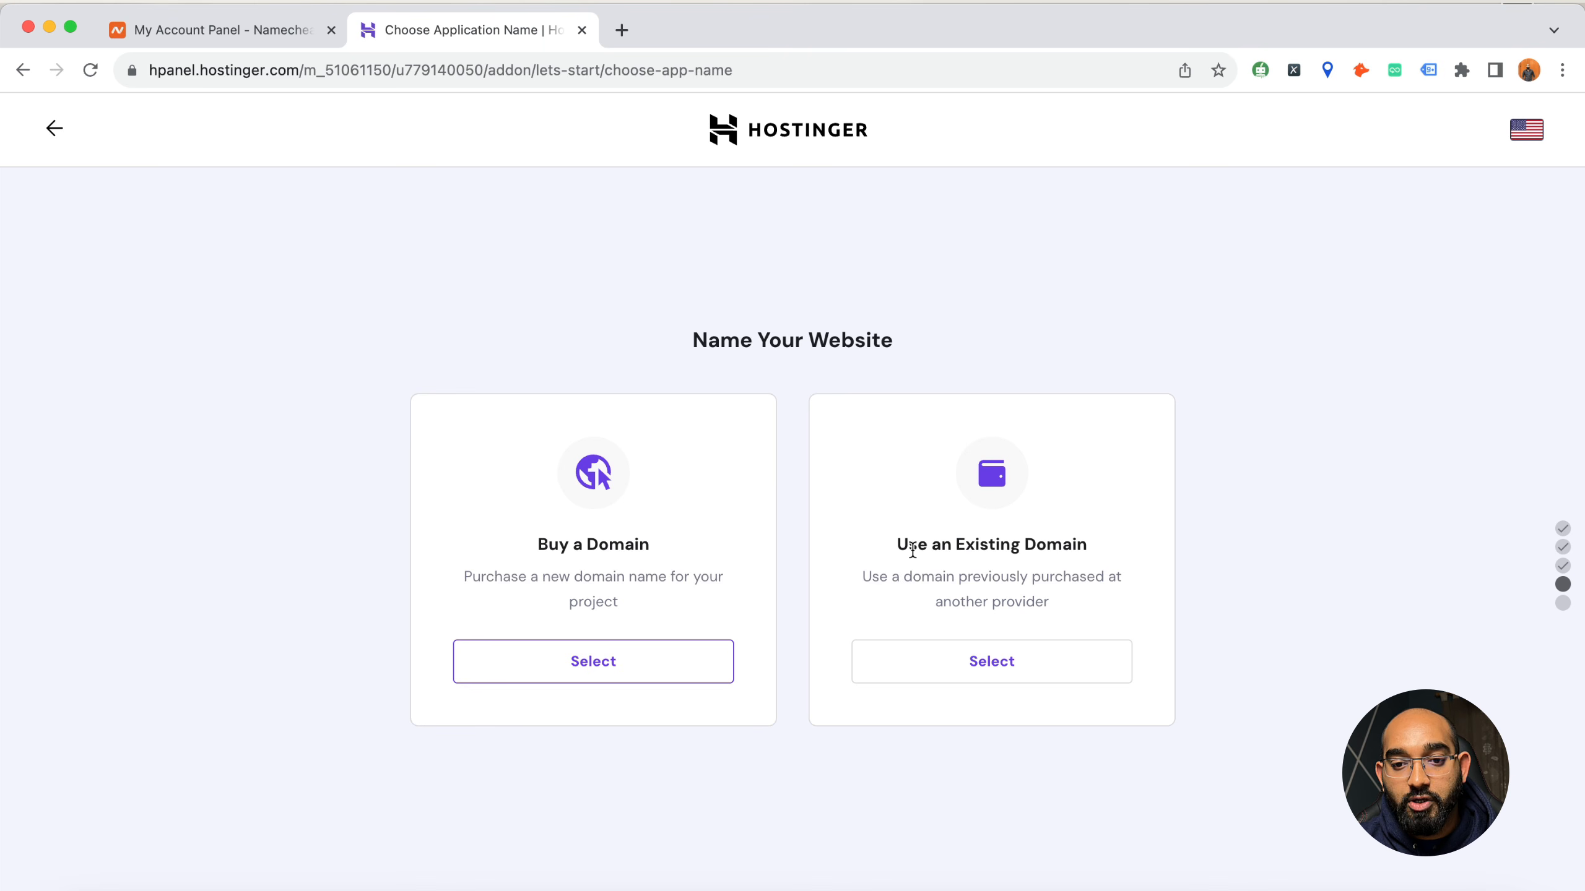
Choose to name the website with an existing domain and enter foridas.art
{"action": "left_click_drag", "start_coordinate": [913, 549], "coordinate": [1049, 545]}
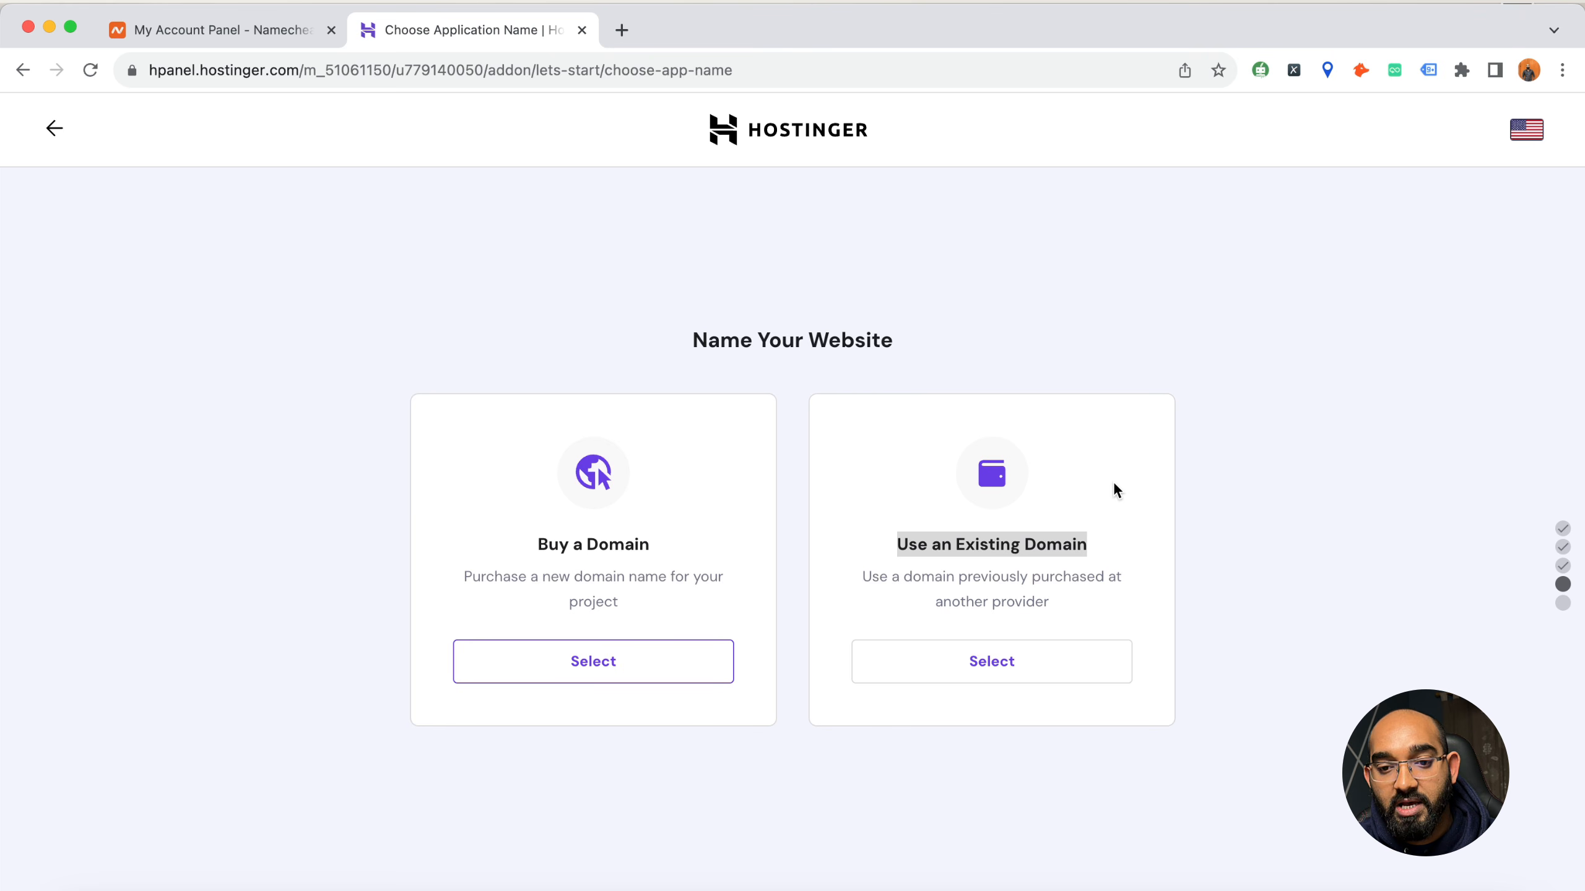
{"action": "left_click_drag", "start_coordinate": [899, 554], "coordinate": [1073, 544]}
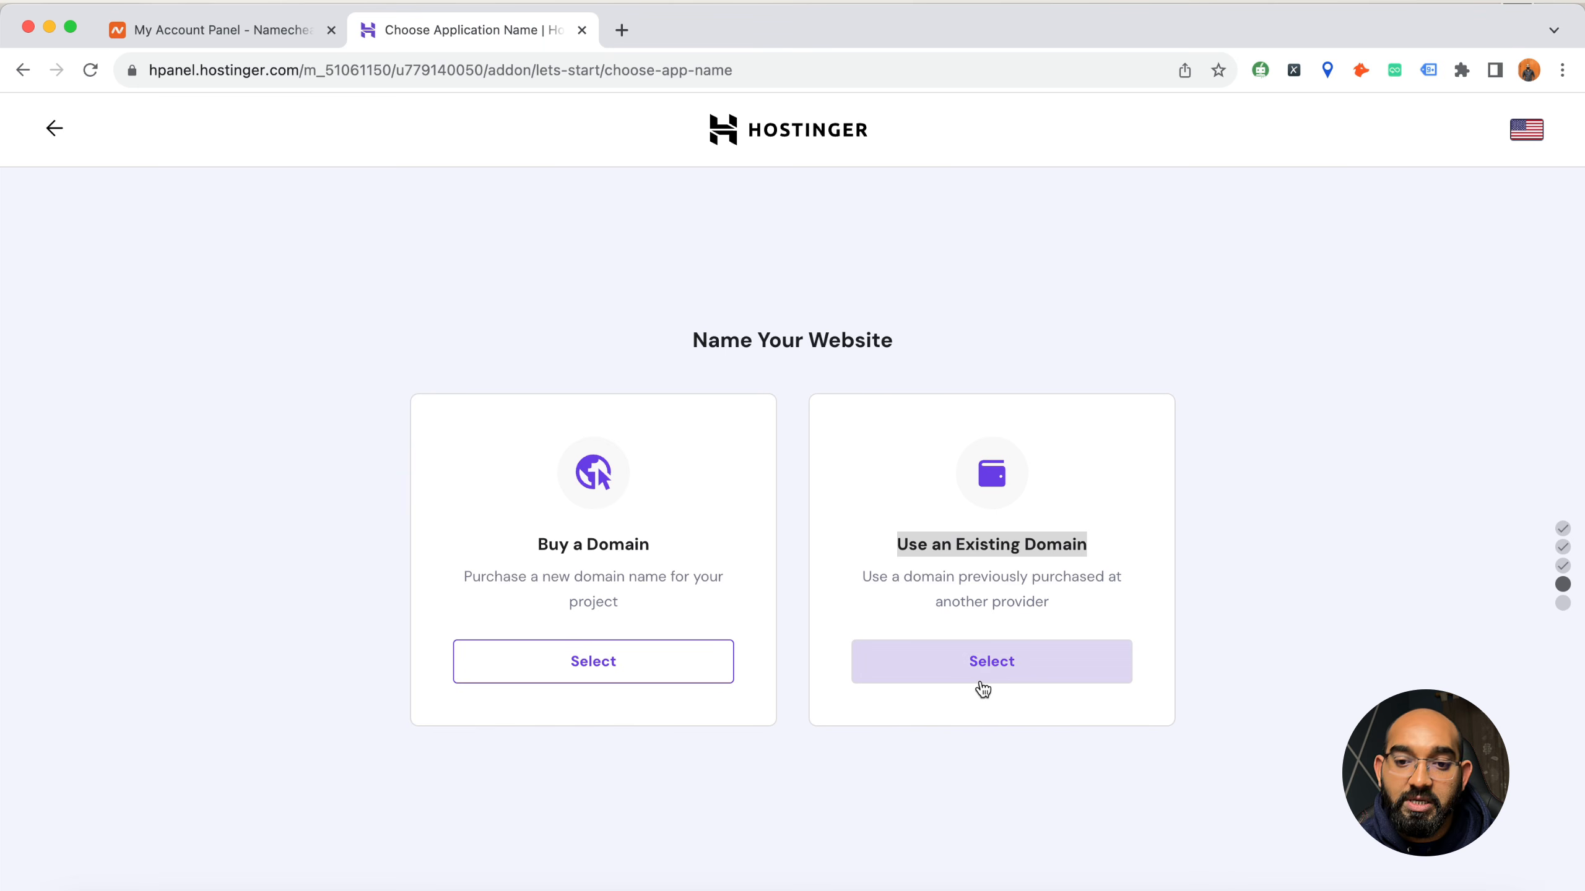
{"action": "left_click", "coordinate": [1024, 684]}
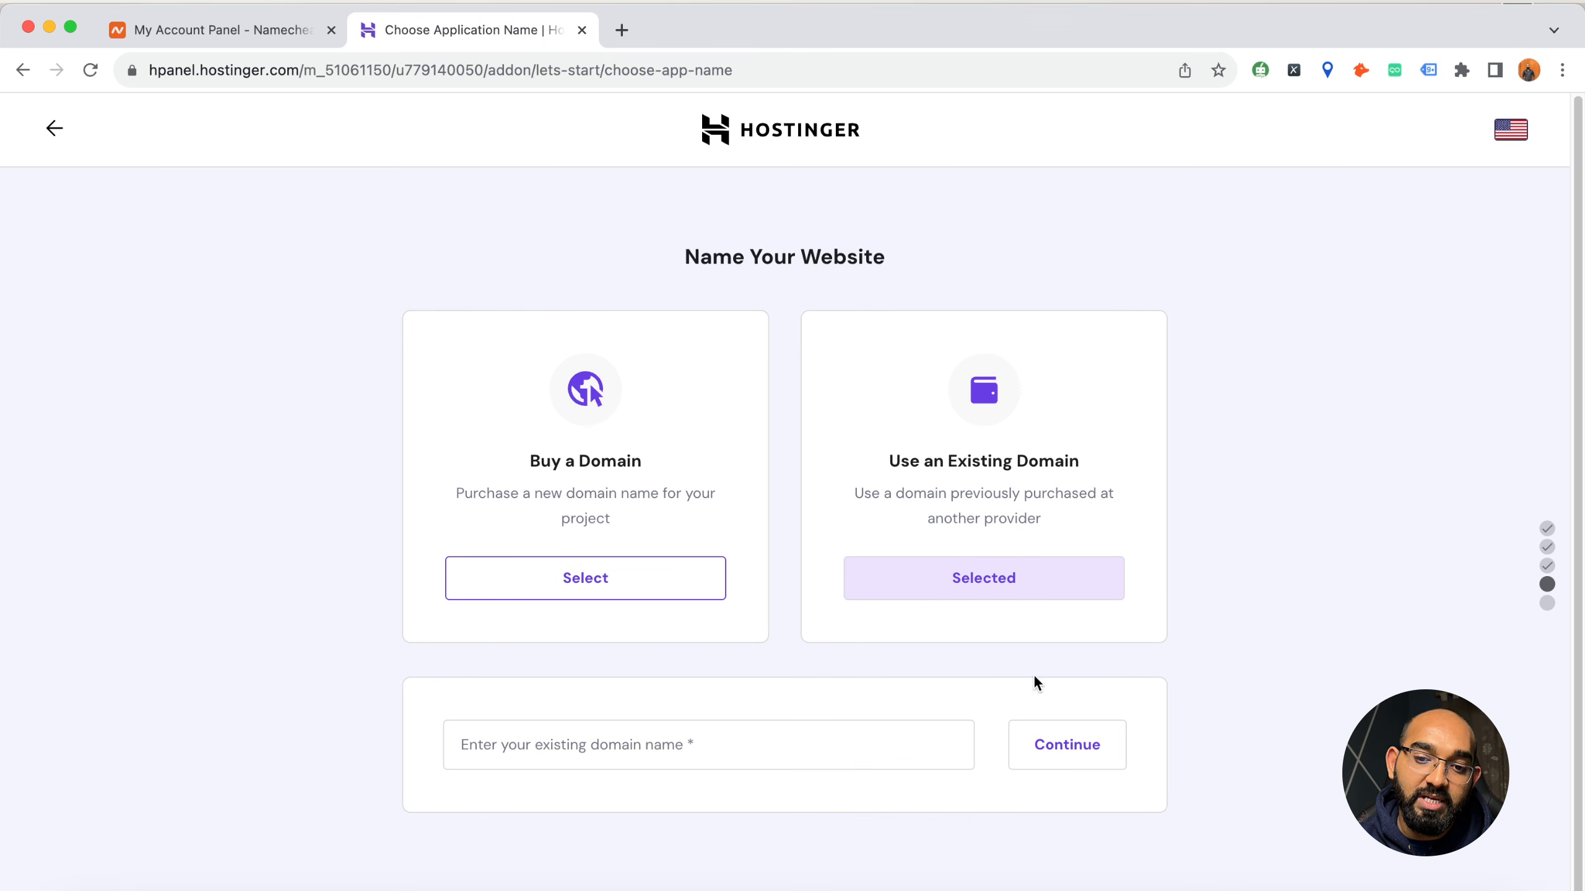
{"action": "left_click", "coordinate": [724, 762]}
{"action": "left_click", "coordinate": [643, 800]}
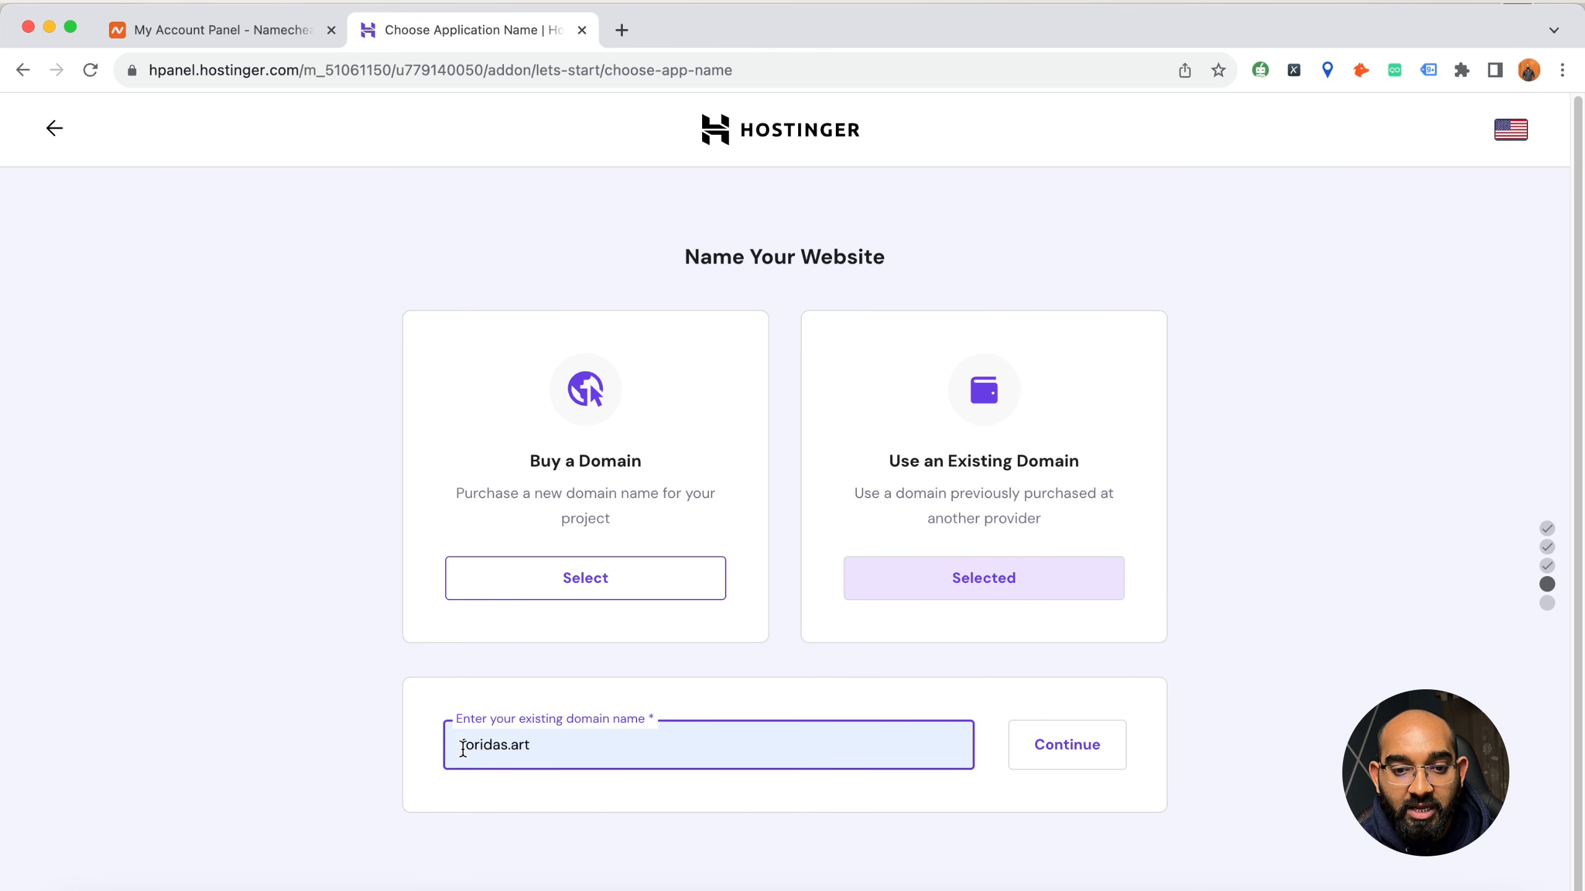
Check the domain's name in the Namecheap account and continue in Hostinger with foridas.art
{"action": "left_click", "coordinate": [219, 29]}
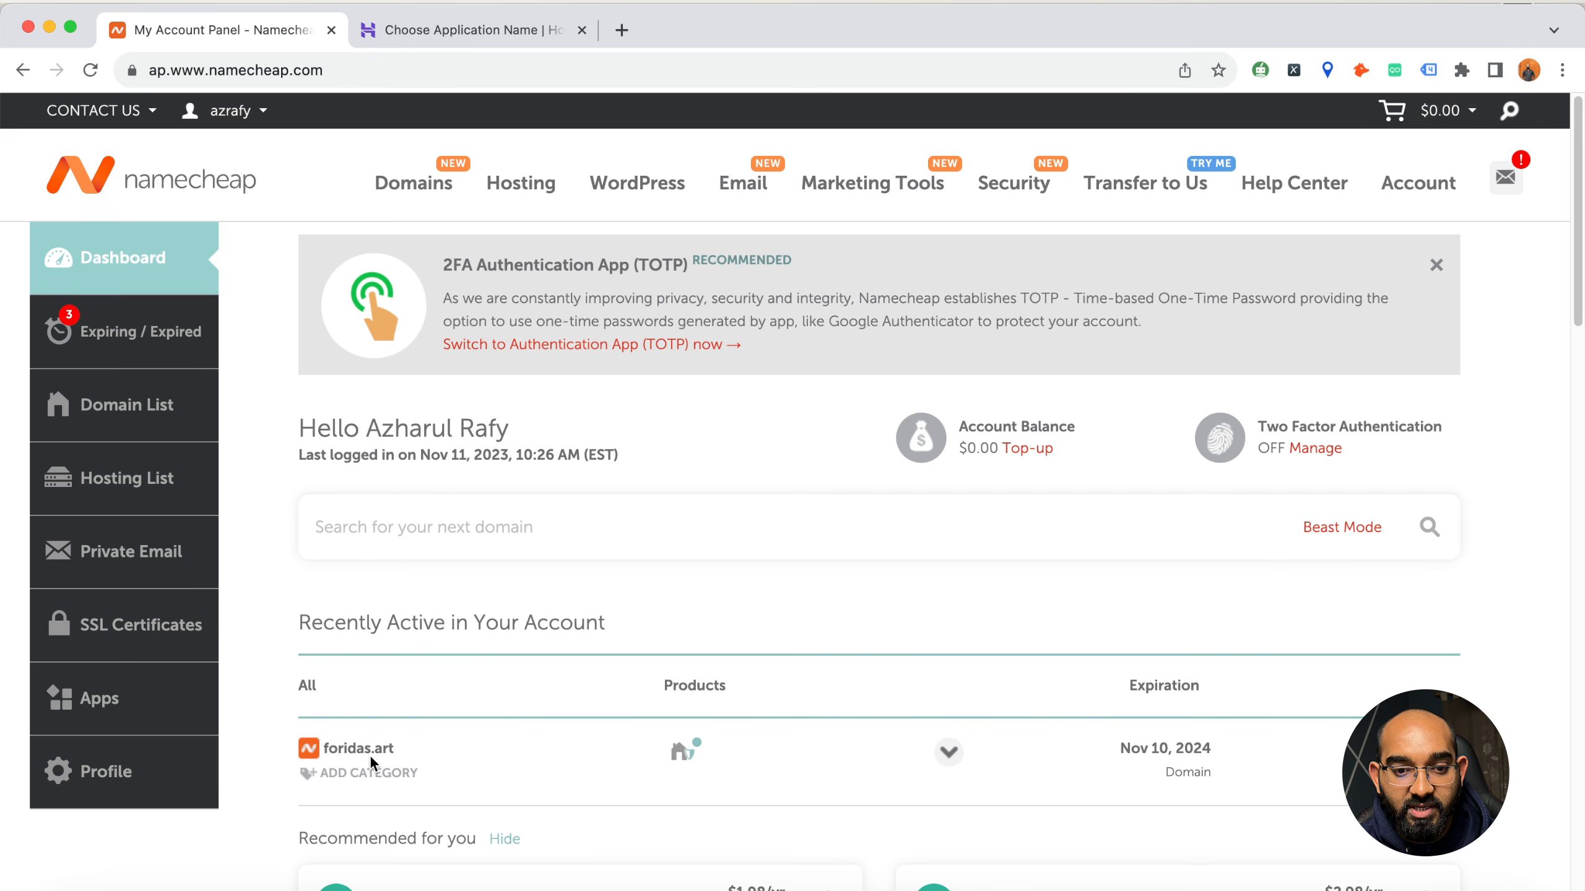
{"action": "left_click", "coordinate": [493, 34]}
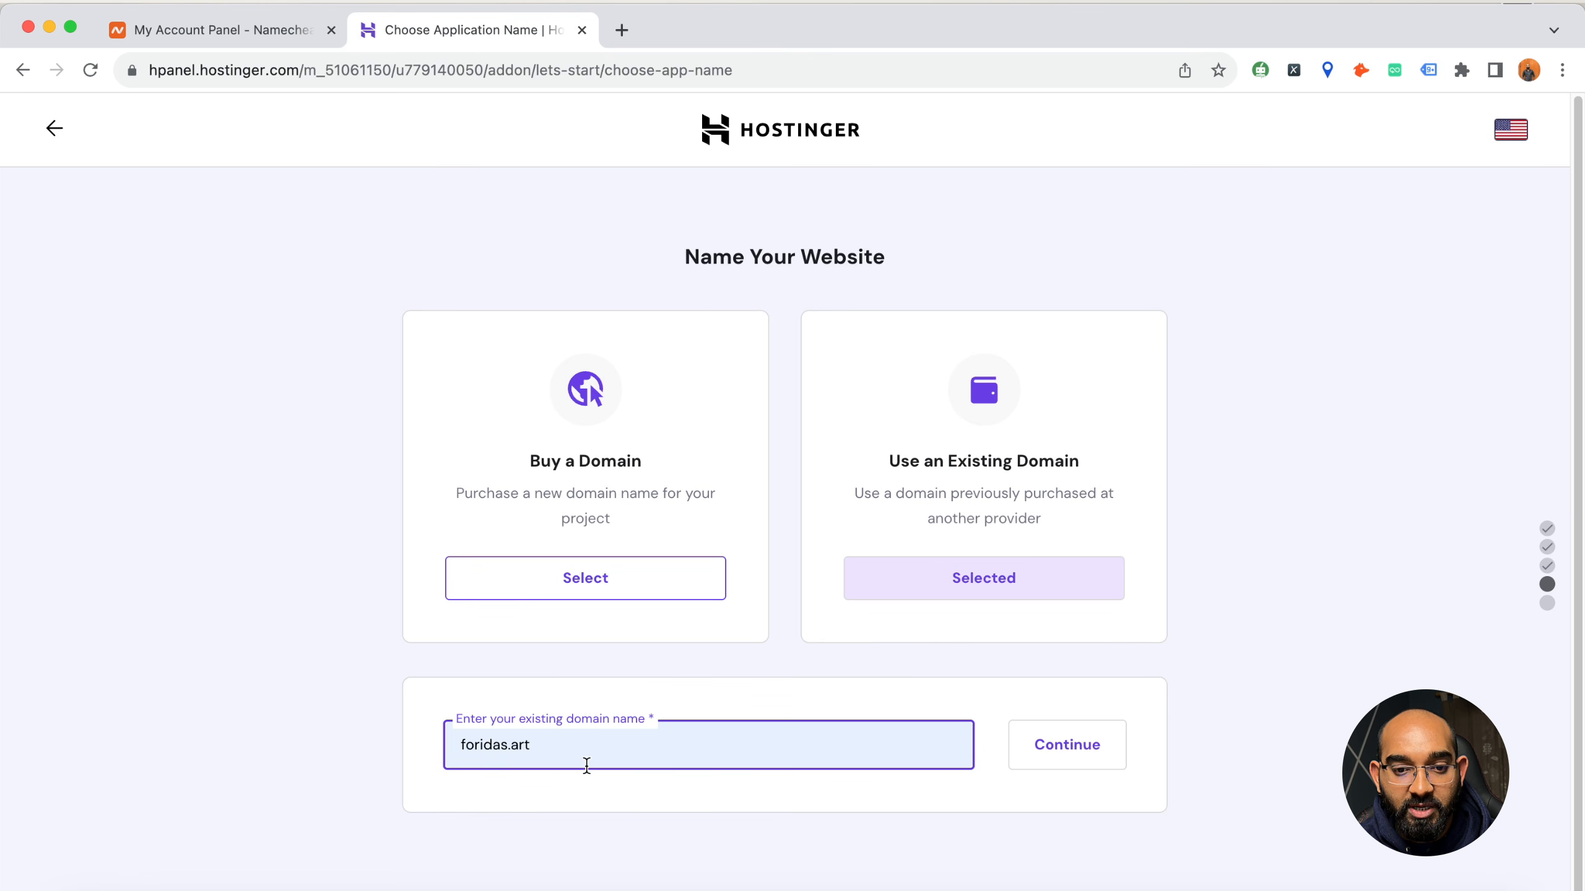
{"action": "left_click", "coordinate": [1067, 746]}
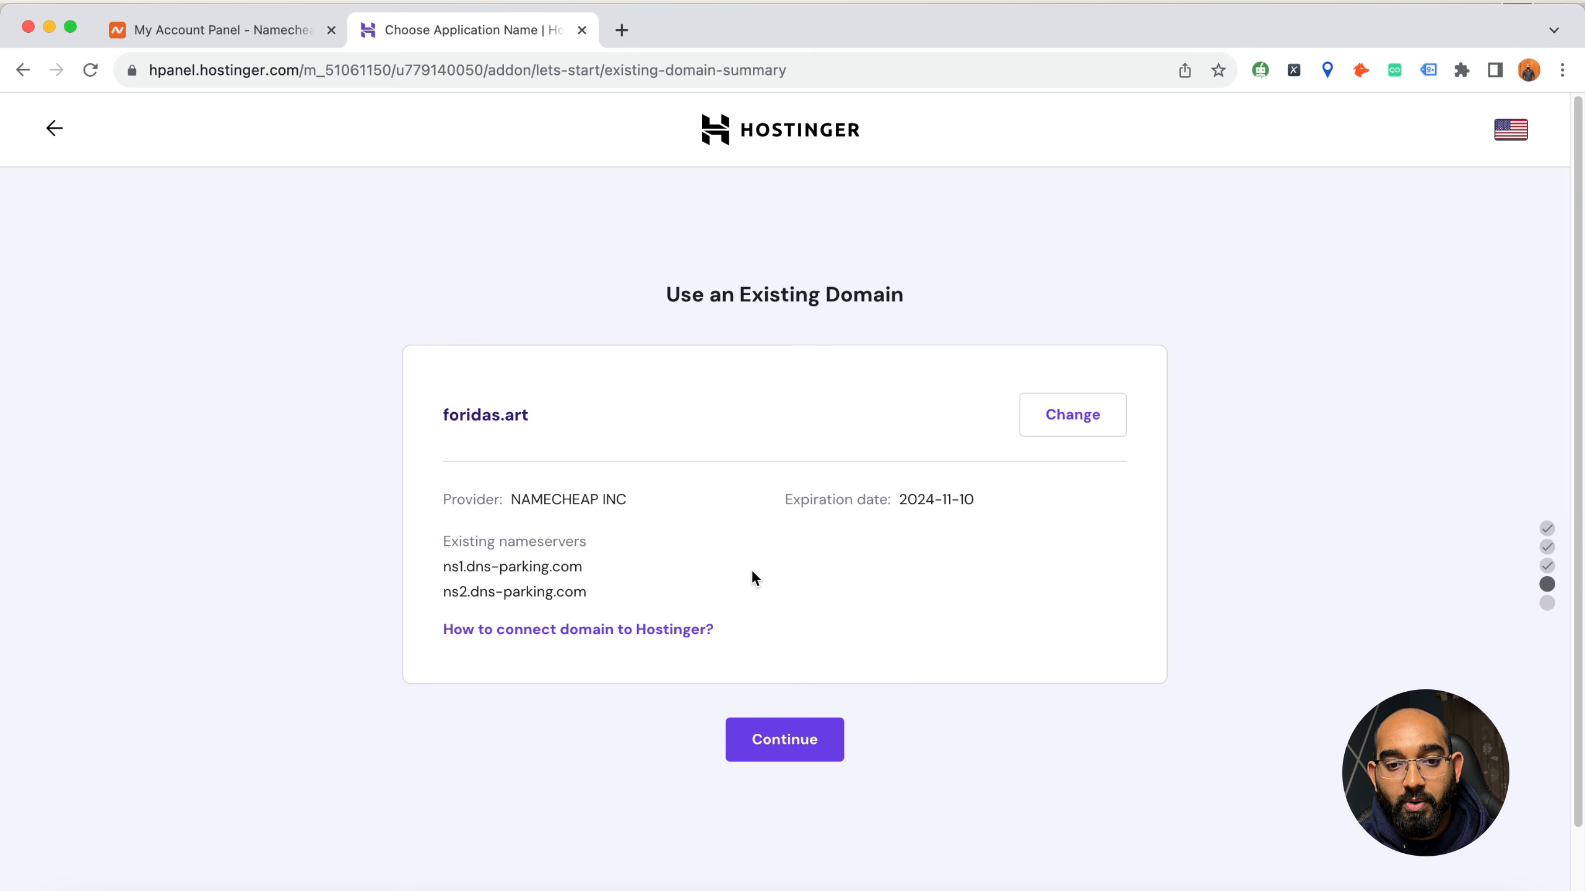
Review the foridas.art domain's provider and existing nameservers, and open the instructions for connecting it to Hostinger
{"action": "left_click_drag", "start_coordinate": [527, 500], "coordinate": [629, 499]}
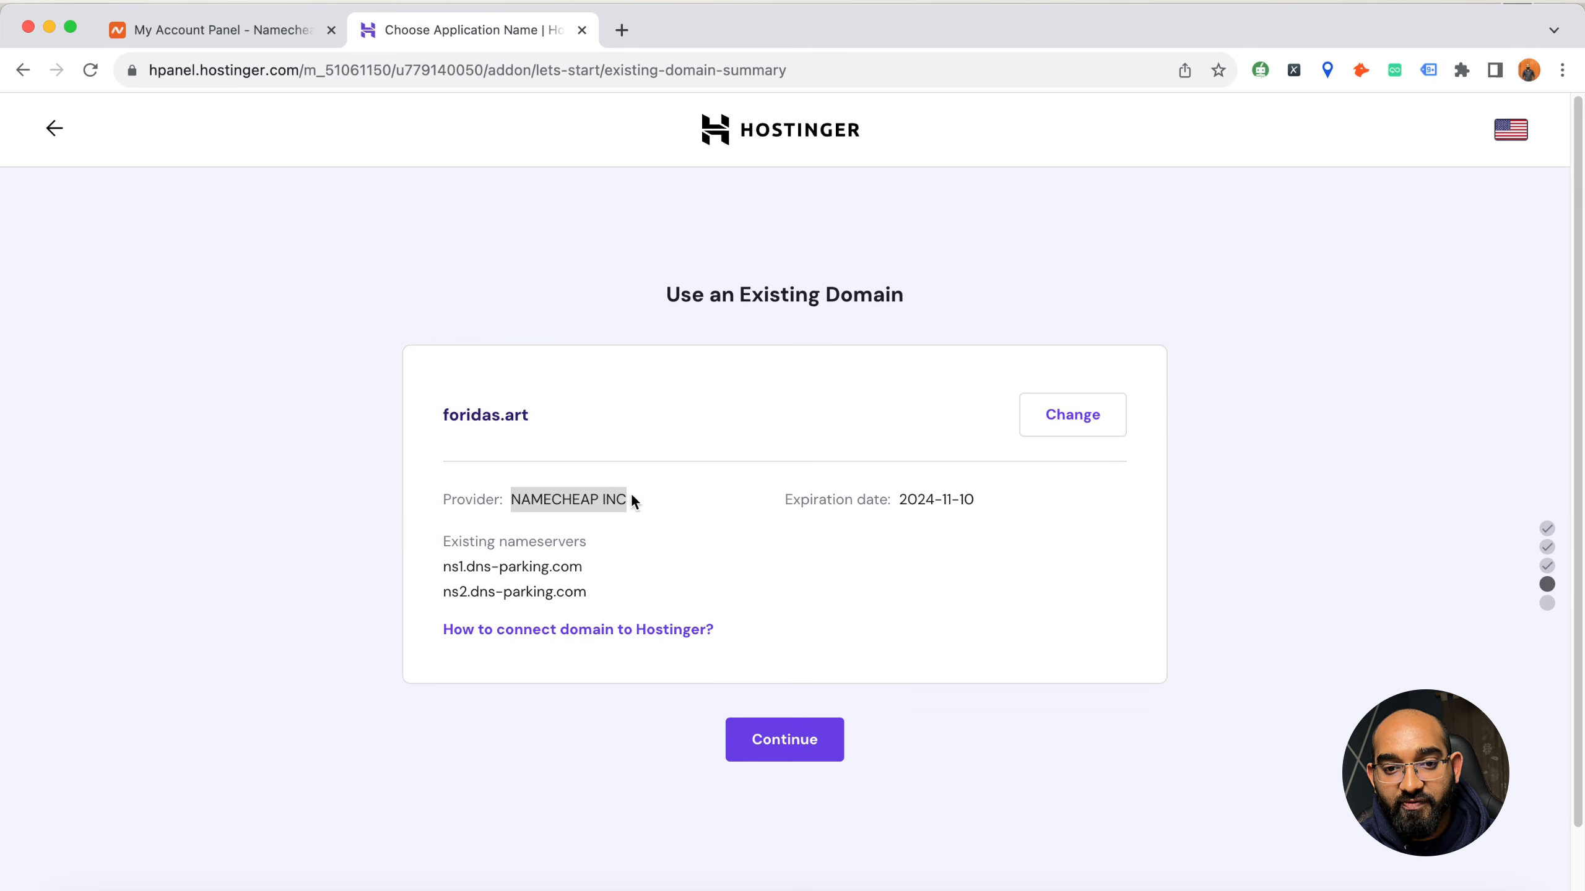
{"action": "left_click", "coordinate": [538, 502]}
{"action": "triple_click", "coordinate": [567, 498]}
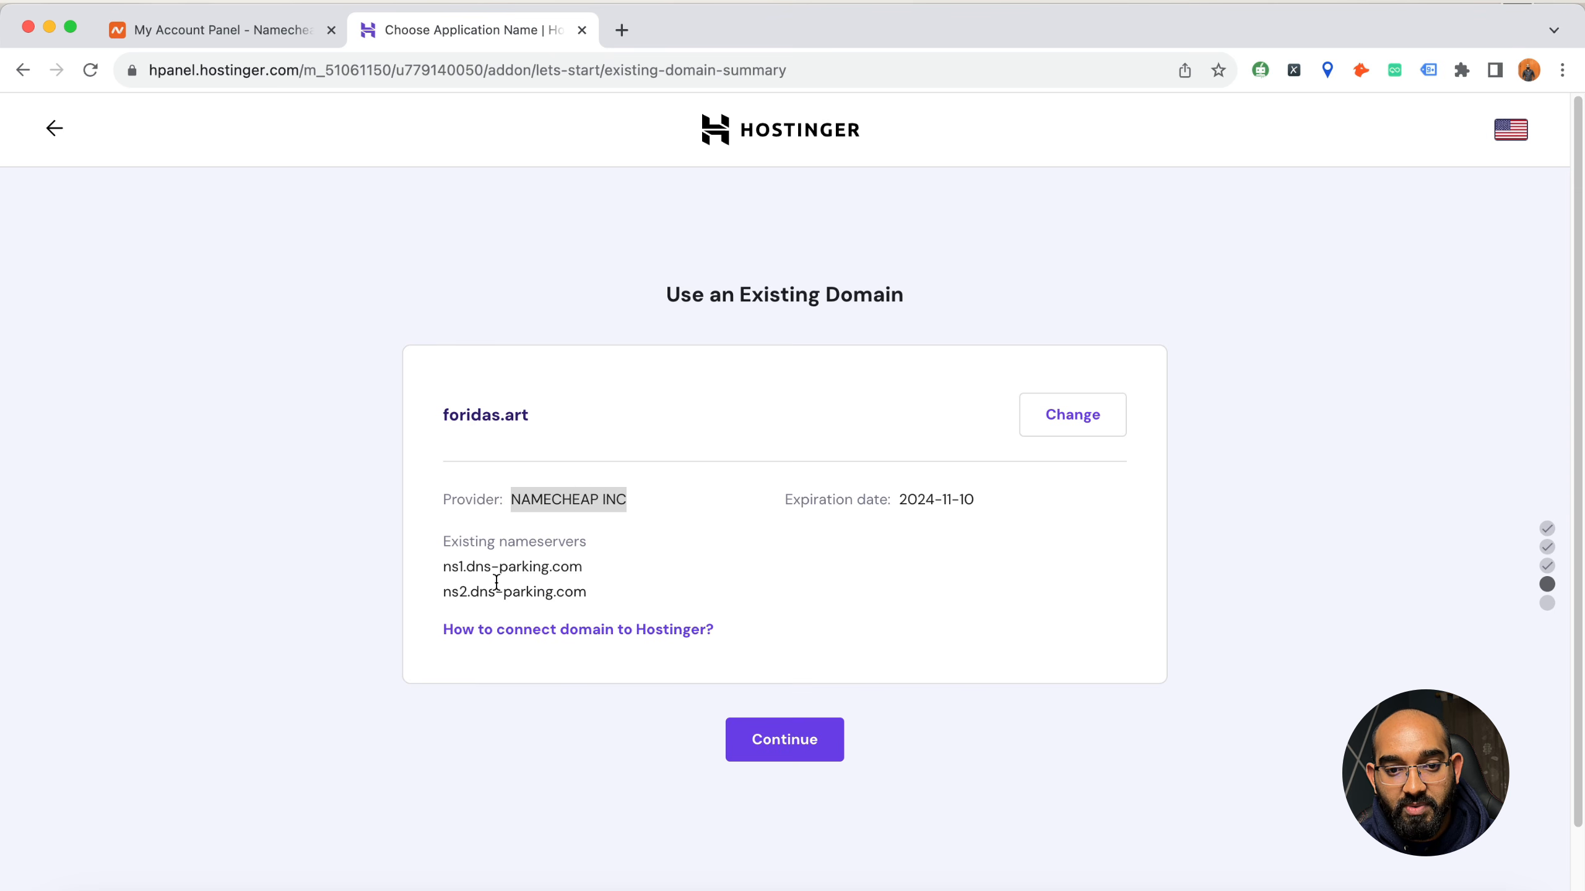
{"action": "left_click_drag", "start_coordinate": [446, 564], "coordinate": [584, 593]}
{"action": "left_click_drag", "start_coordinate": [446, 564], "coordinate": [587, 591]}
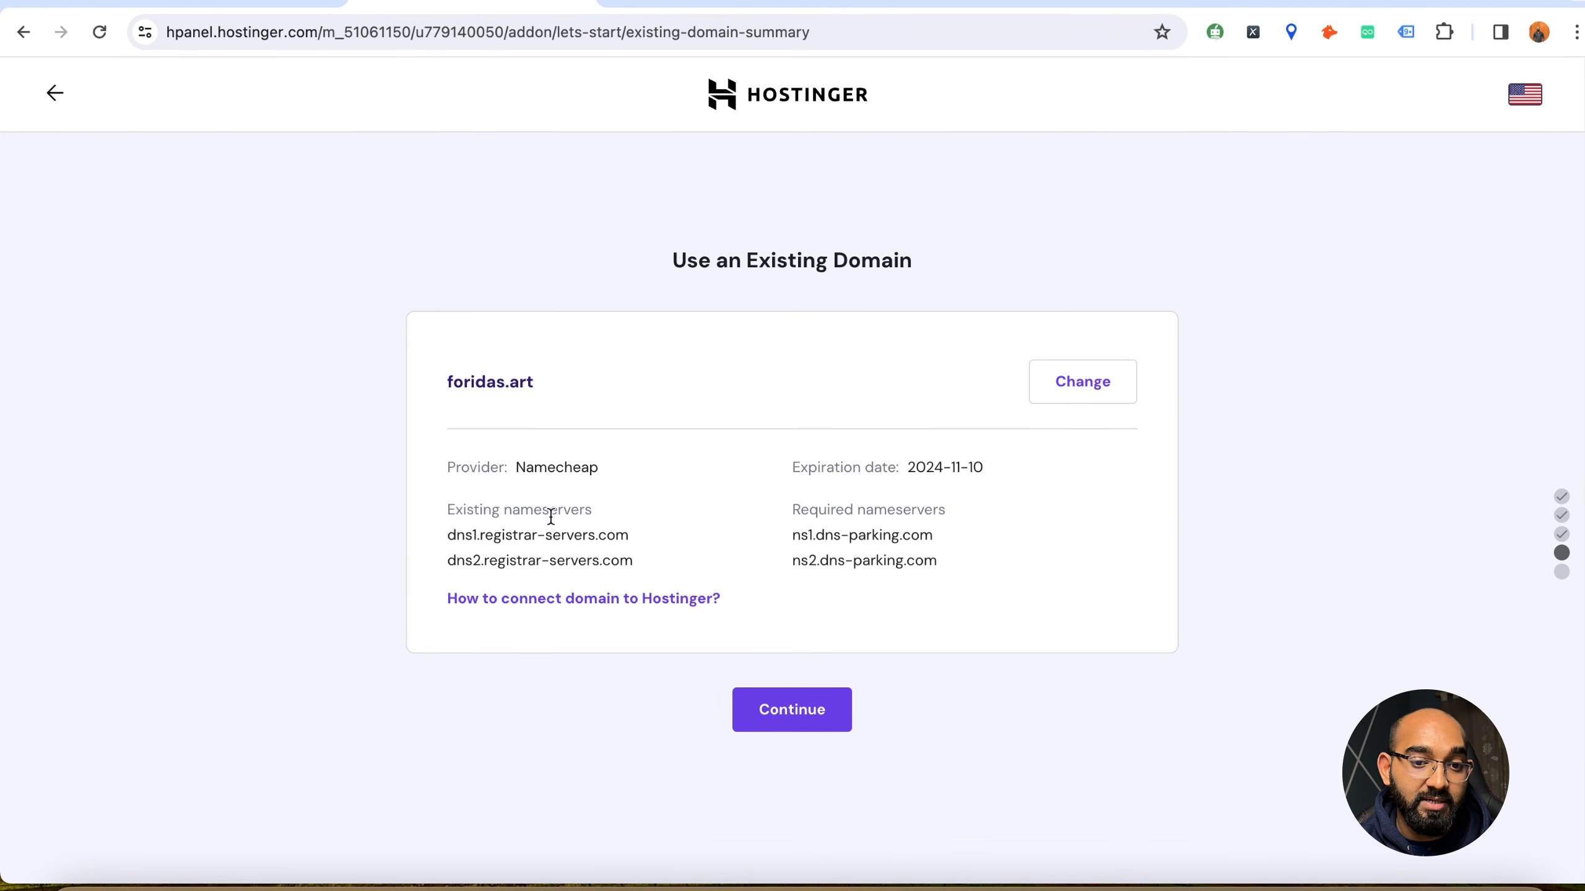
{"action": "left_click_drag", "start_coordinate": [447, 467], "coordinate": [598, 467]}
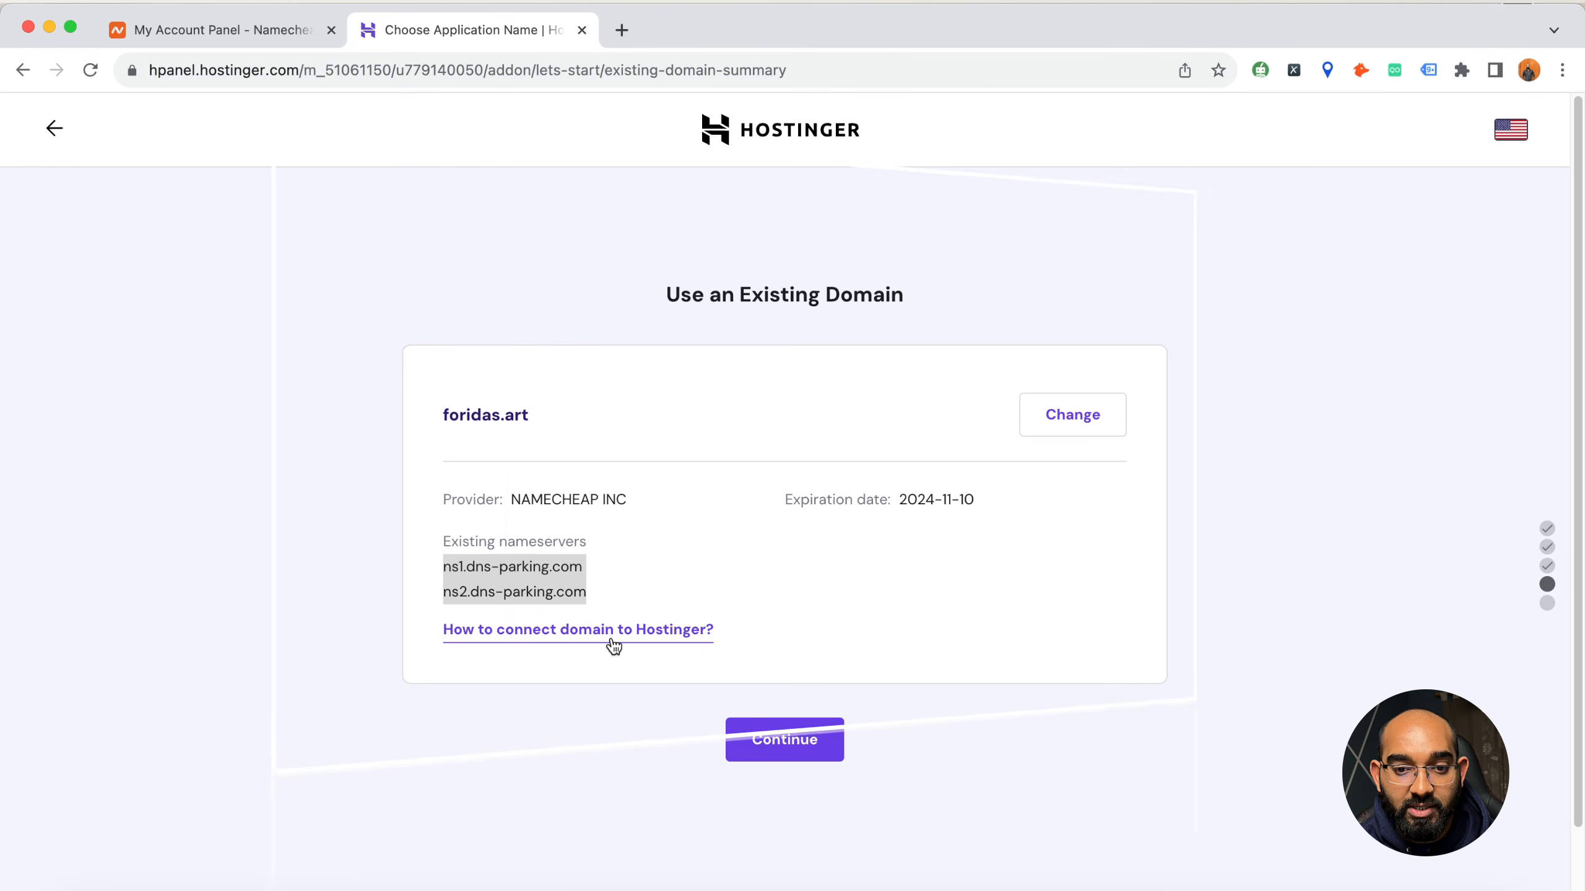
{"action": "left_click", "coordinate": [612, 642]}
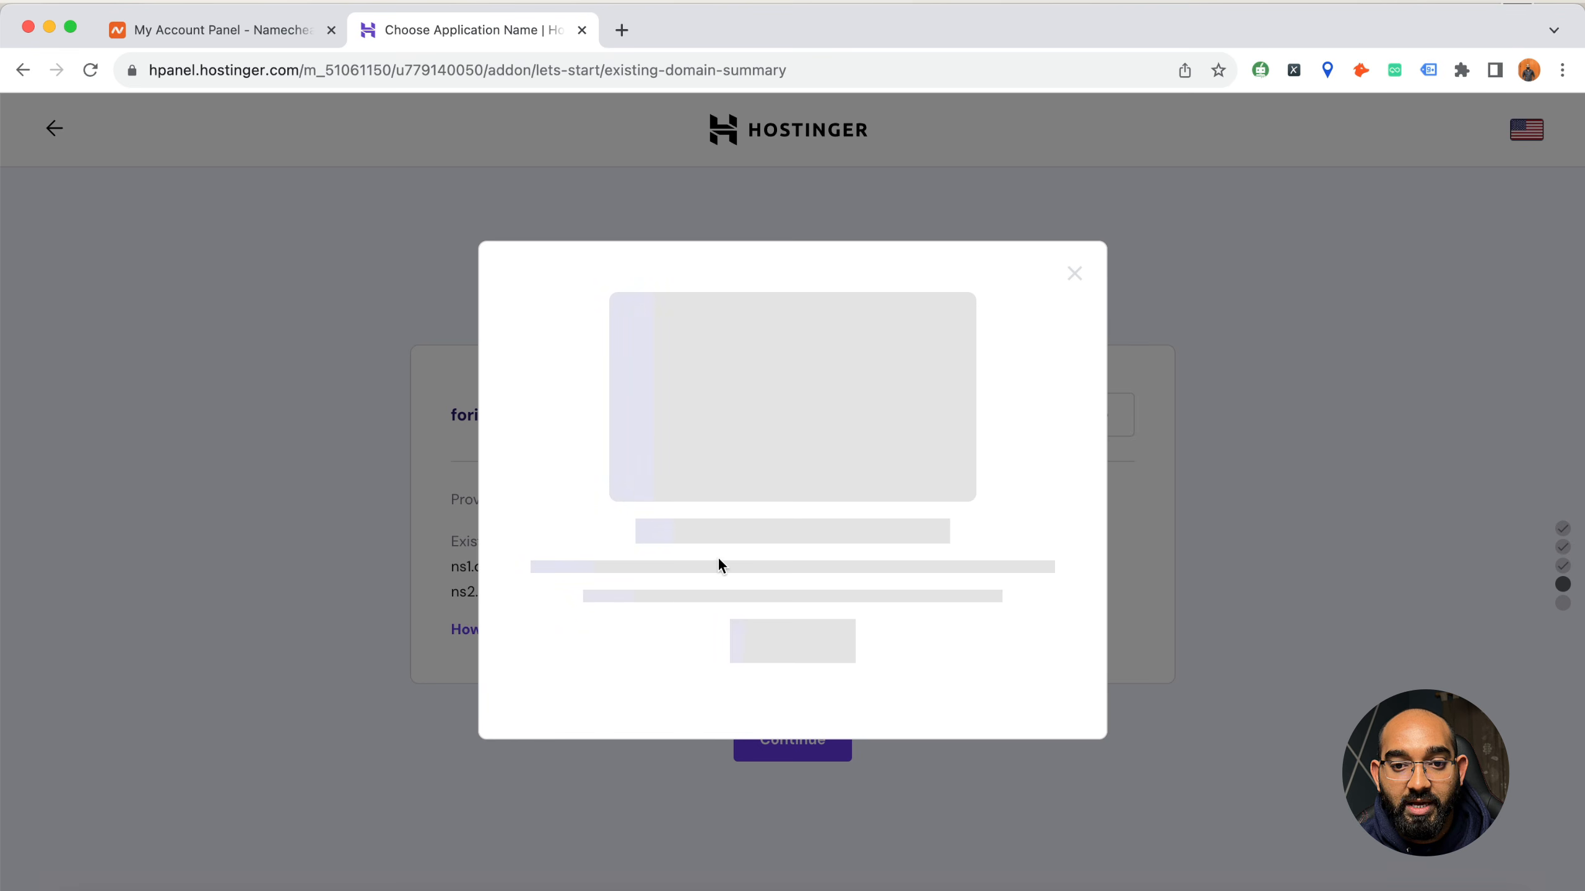
{"action": "left_click_drag", "start_coordinate": [784, 426], "coordinate": [927, 450]}
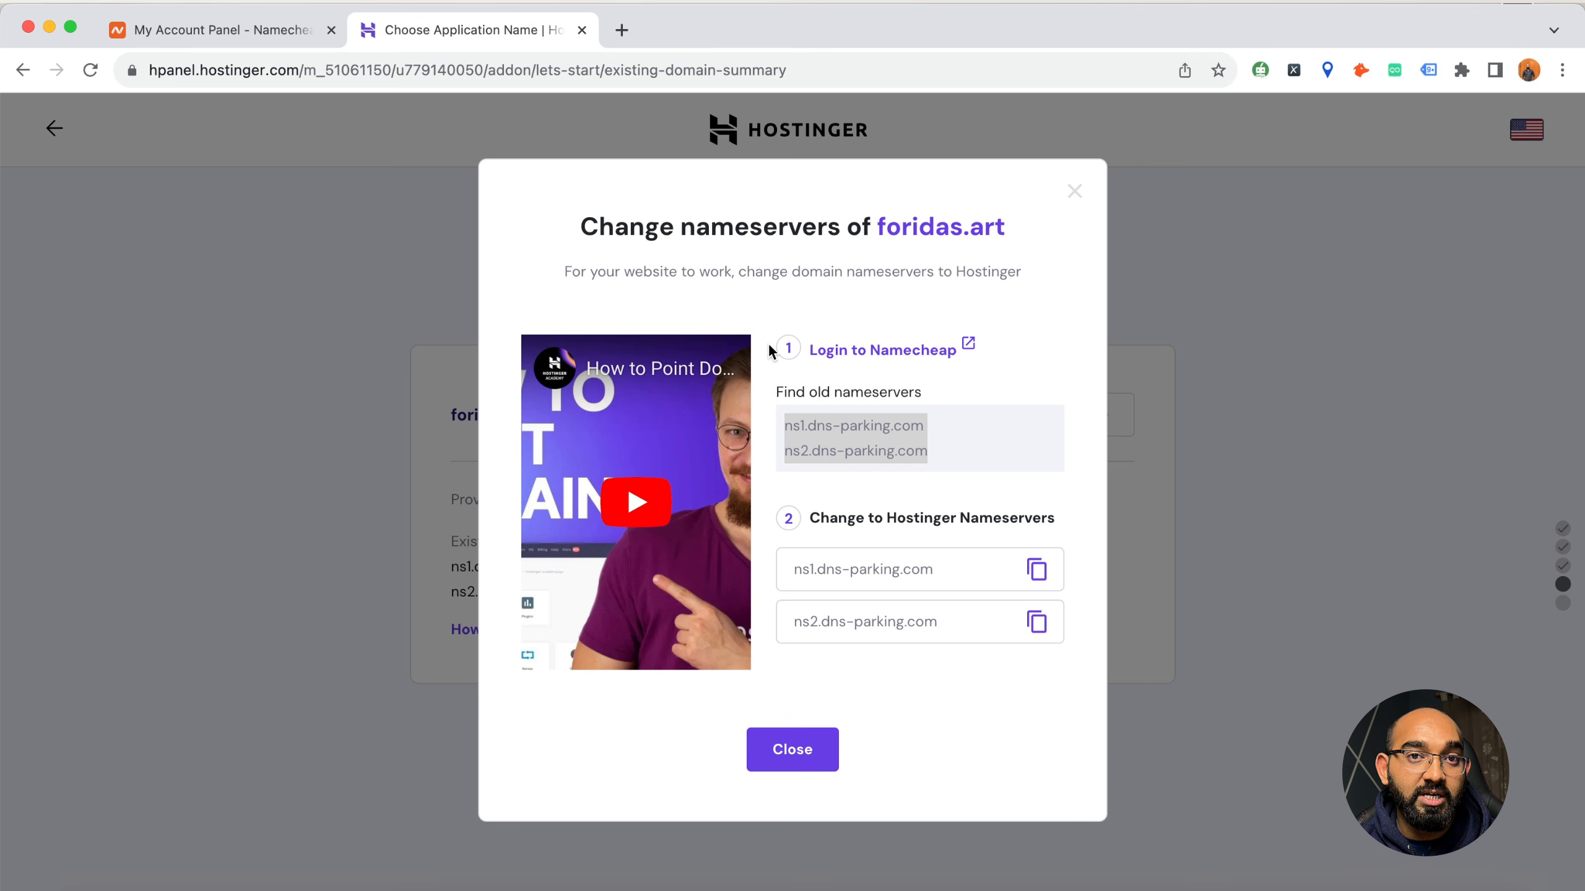
Open the foridas.art domain settings in Namecheap and compare its custom DNS nameservers with those Hostinger requires
{"action": "left_click", "coordinate": [222, 30]}
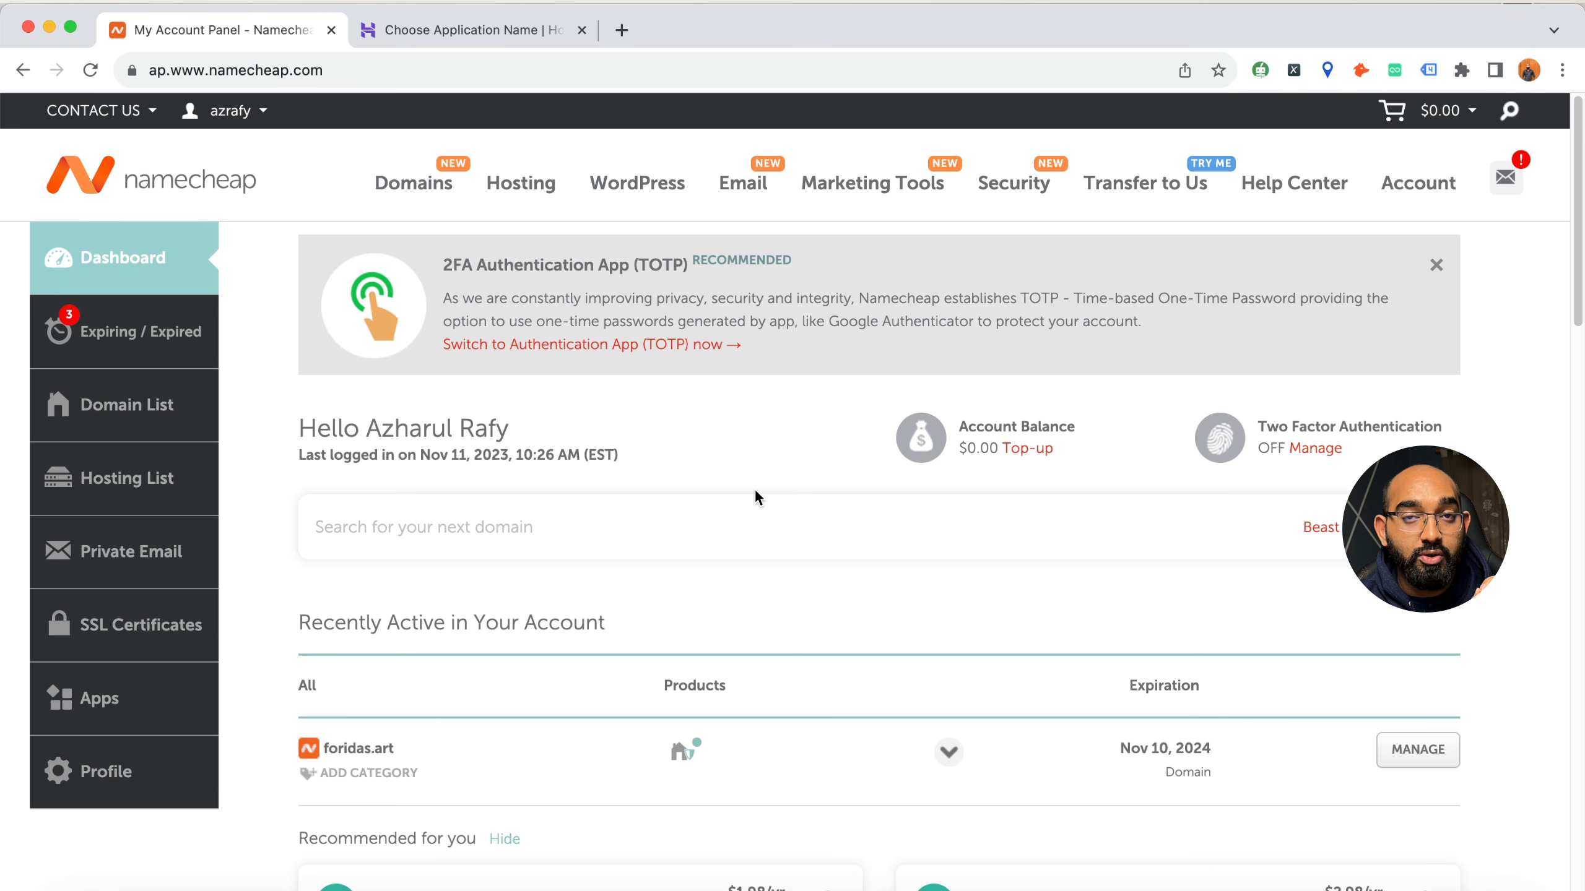
{"action": "left_click", "coordinate": [1420, 751]}
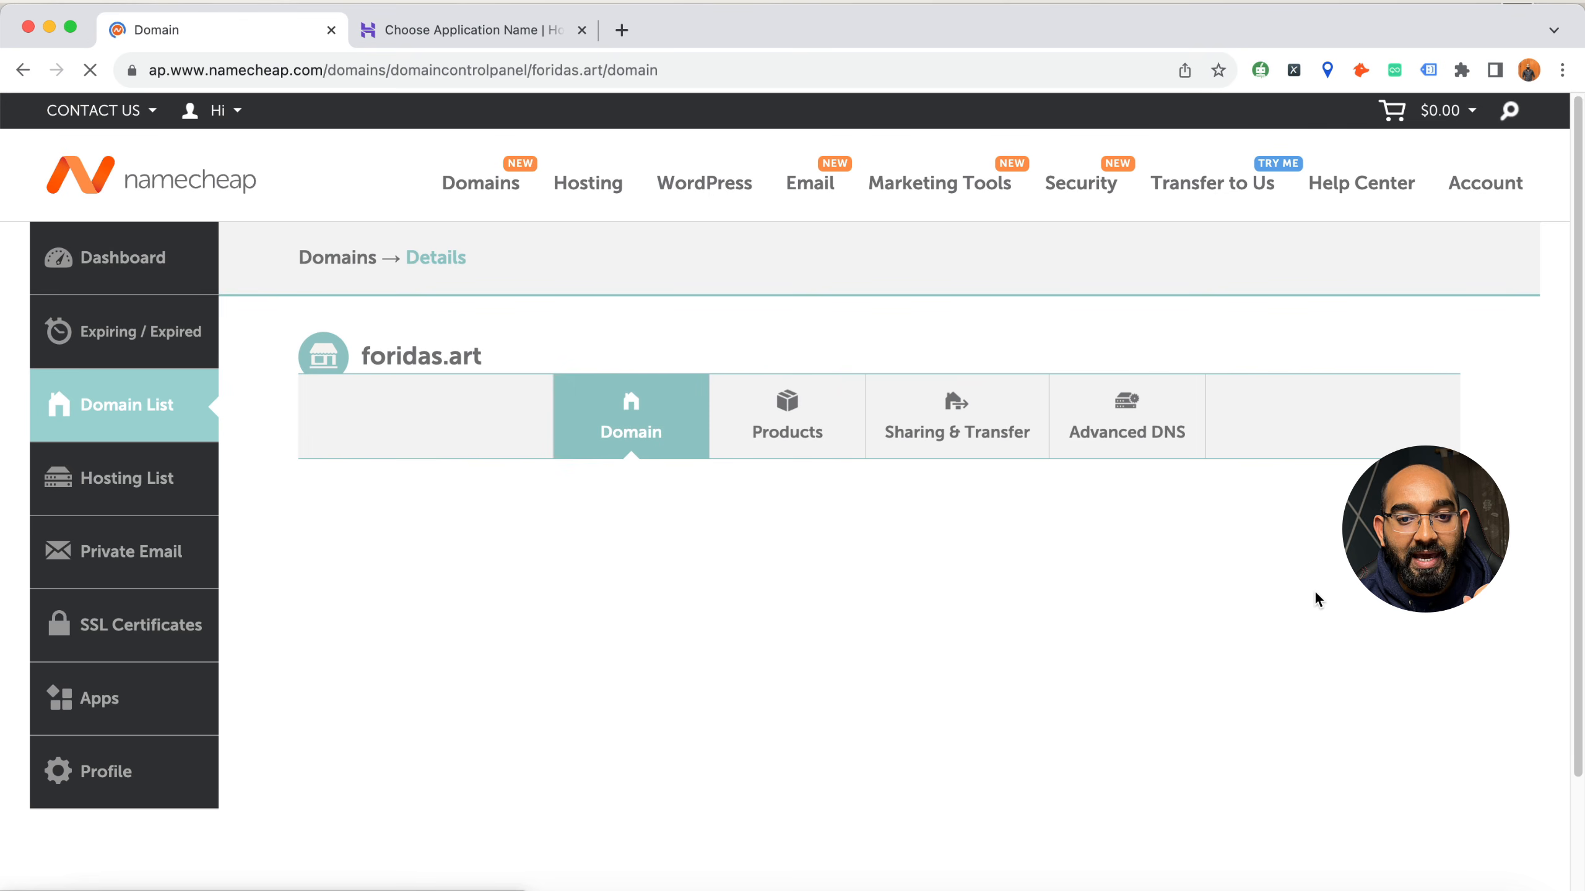
{"action": "scroll", "coordinate": [483, 711], "scroll_direction": "down", "scroll_amount": 3}
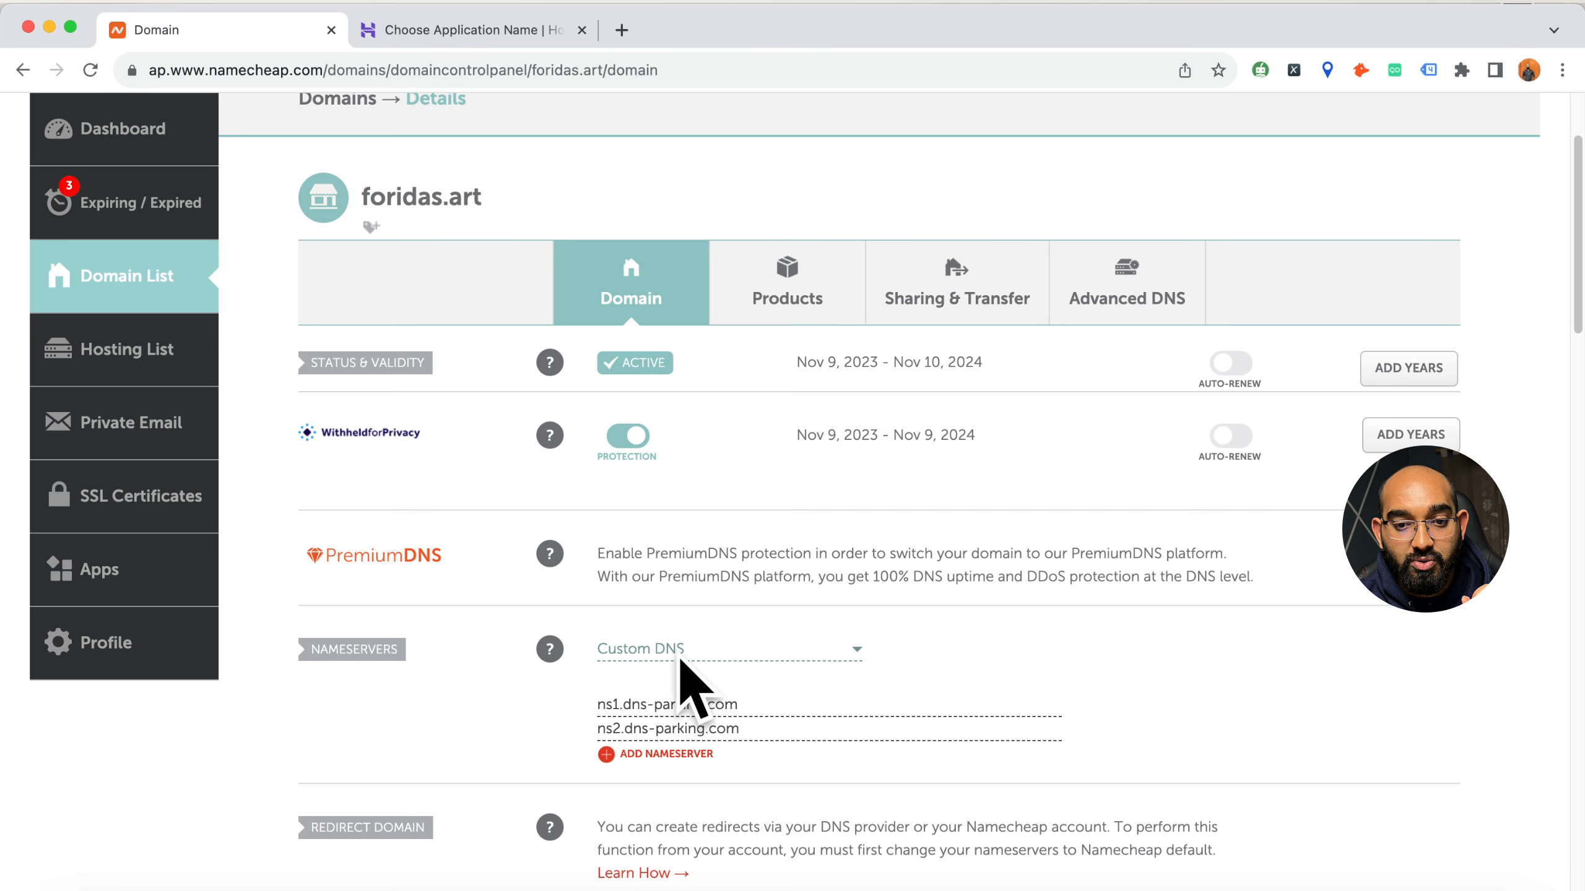
{"action": "left_click", "coordinate": [508, 38]}
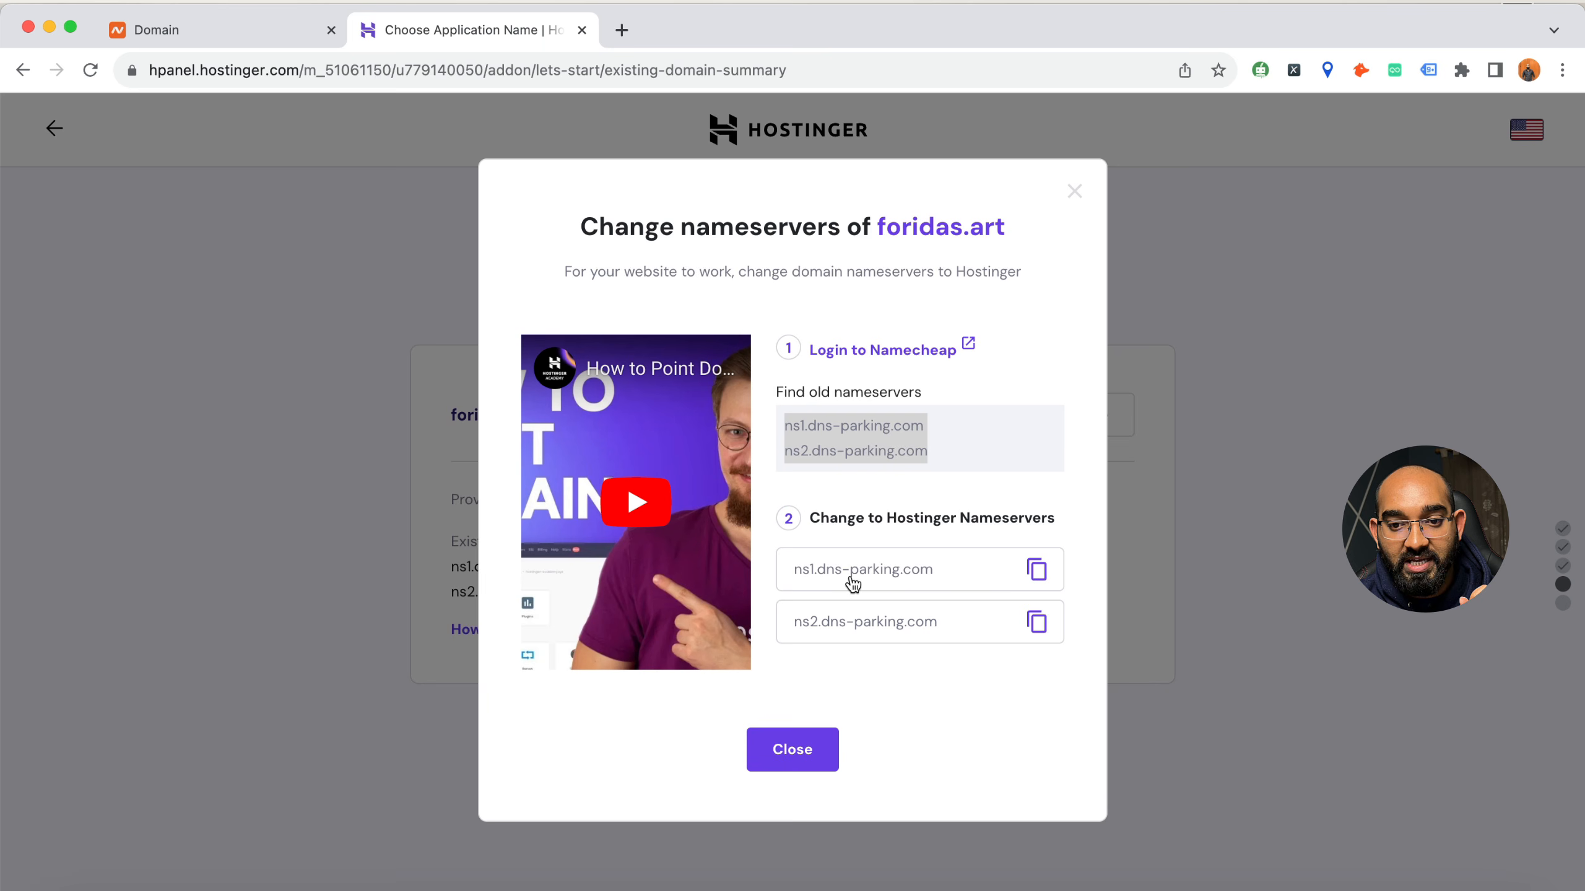
{"action": "left_click", "coordinate": [293, 30]}
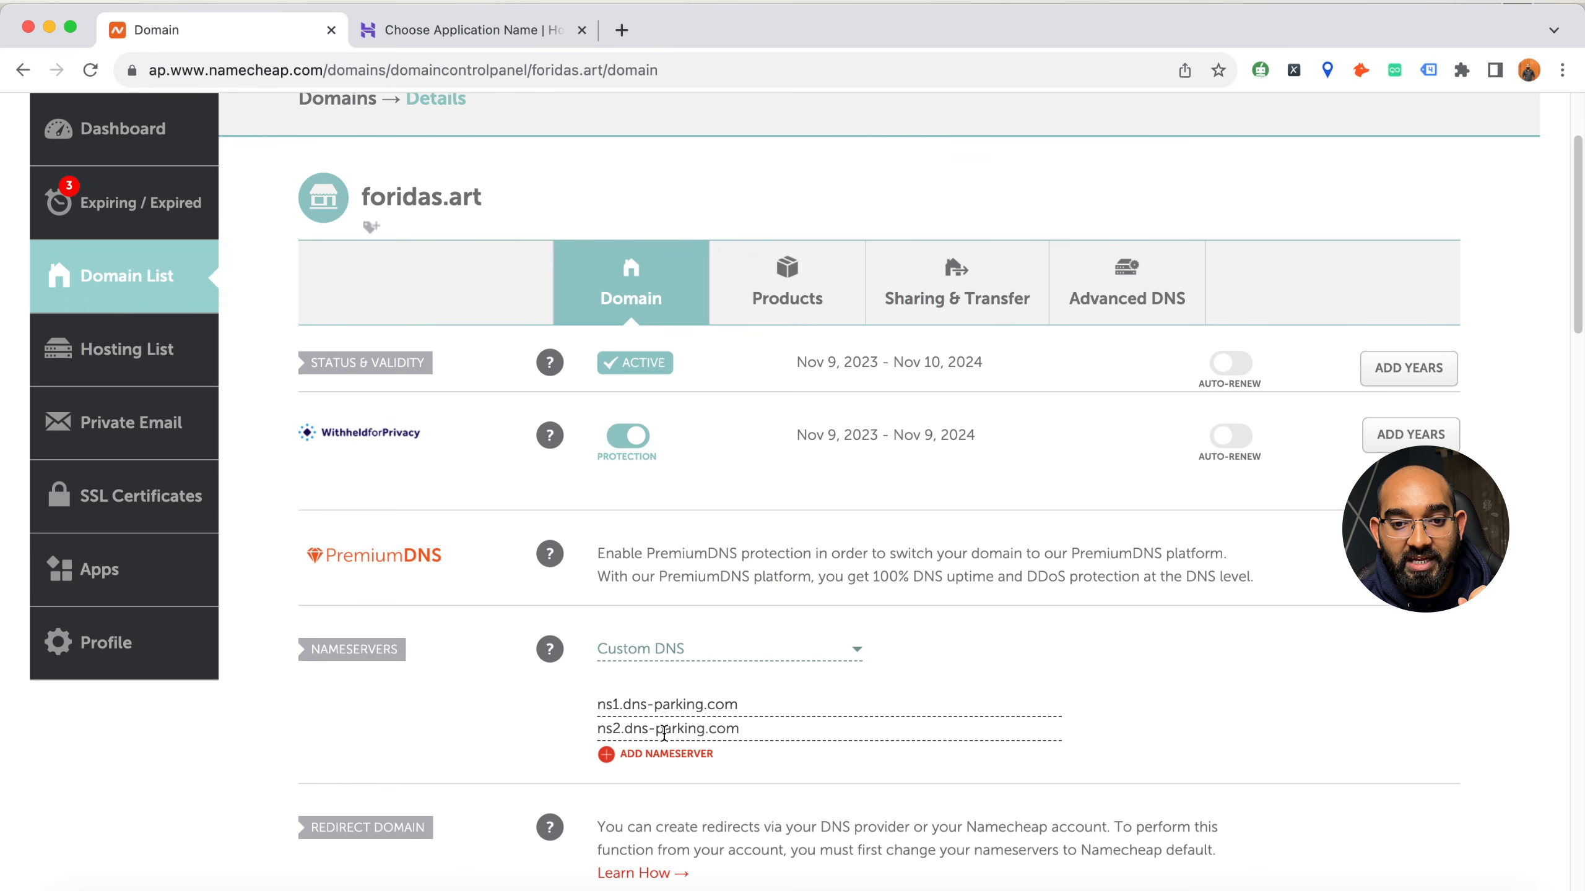
{"action": "left_click", "coordinate": [462, 29]}
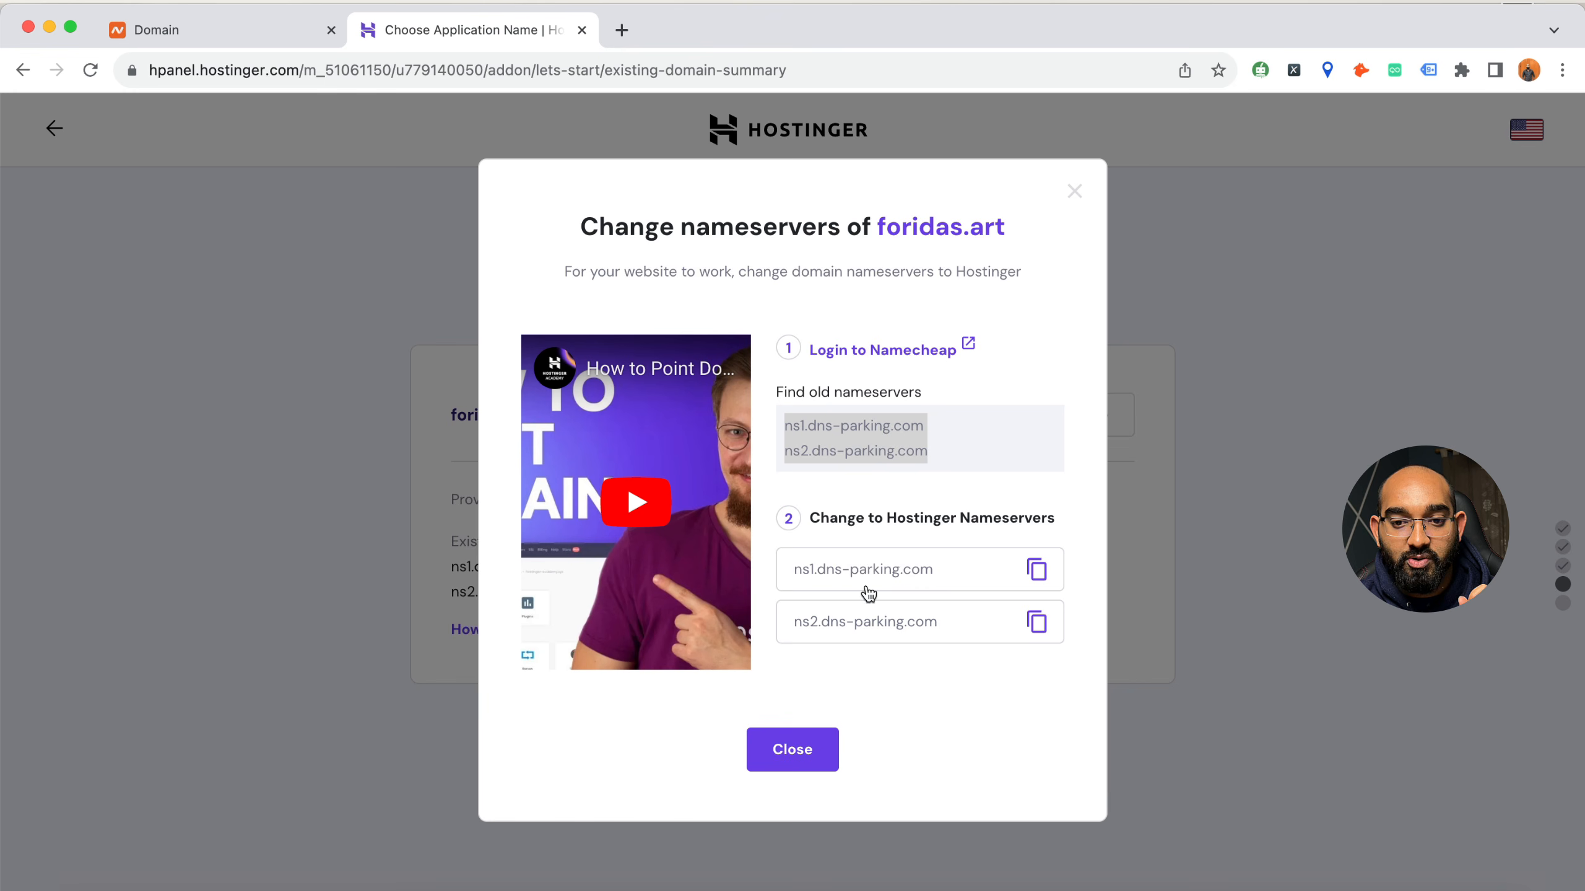
Try changing the foridas.art nameserver type to Namecheap BasicDNS in the Namecheap domain settings
{"action": "left_click", "coordinate": [294, 37]}
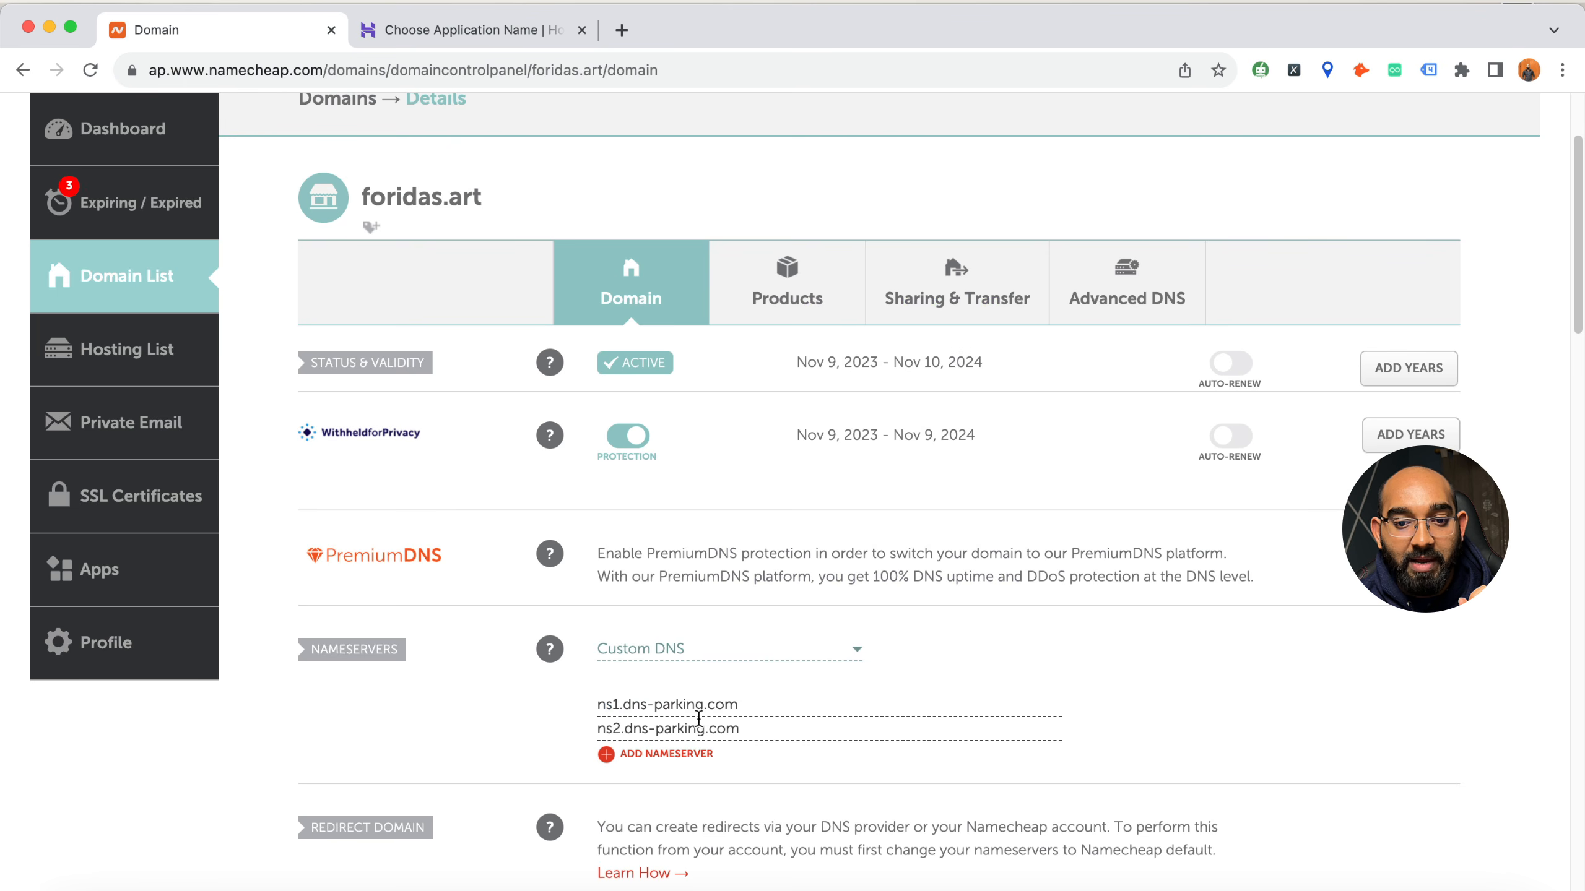
{"action": "left_click", "coordinate": [689, 653]}
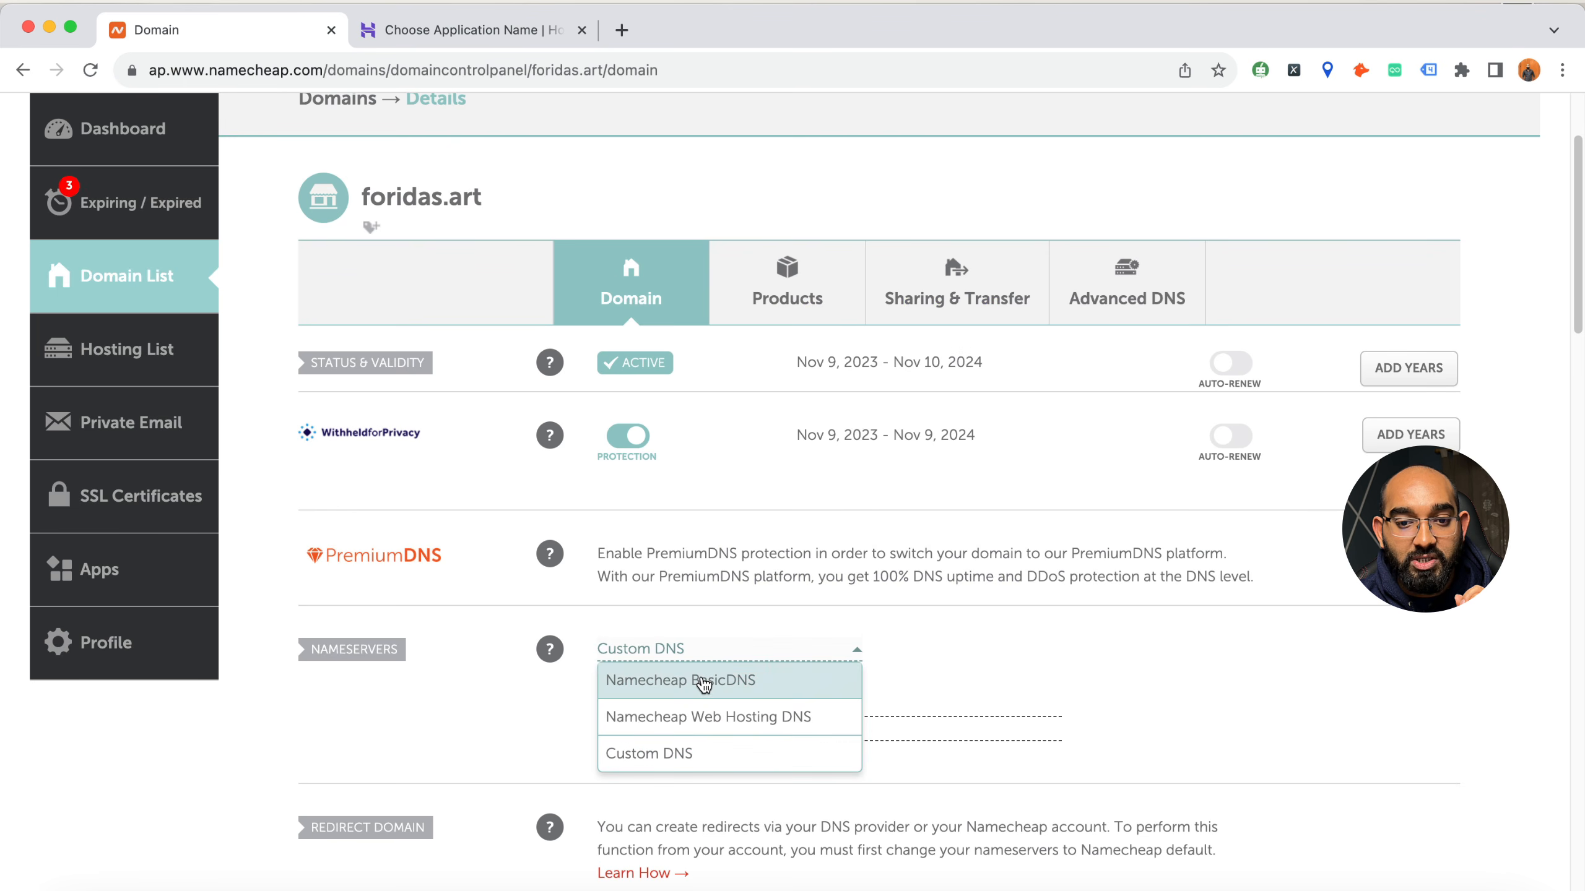
{"action": "left_click", "coordinate": [704, 682]}
{"action": "mouse_move", "coordinate": [559, 665]}
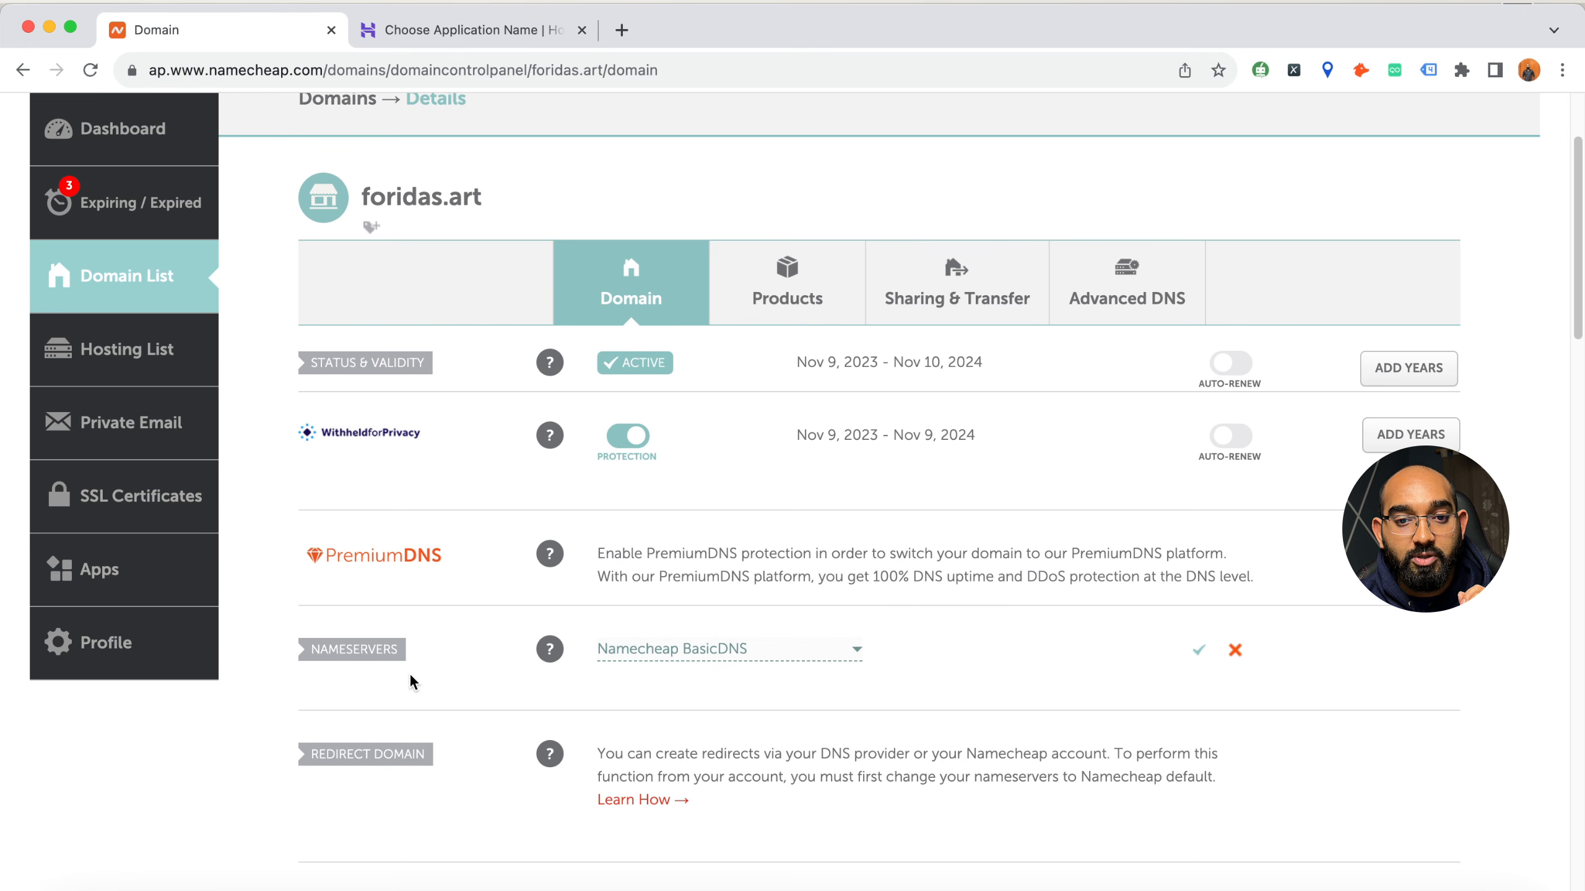
Return to the Namecheap account dashboard and open the management page for foridas.art
{"action": "scroll", "coordinate": [150, 263], "scroll_direction": "up", "scroll_amount": 1}
{"action": "left_click", "coordinate": [124, 165]}
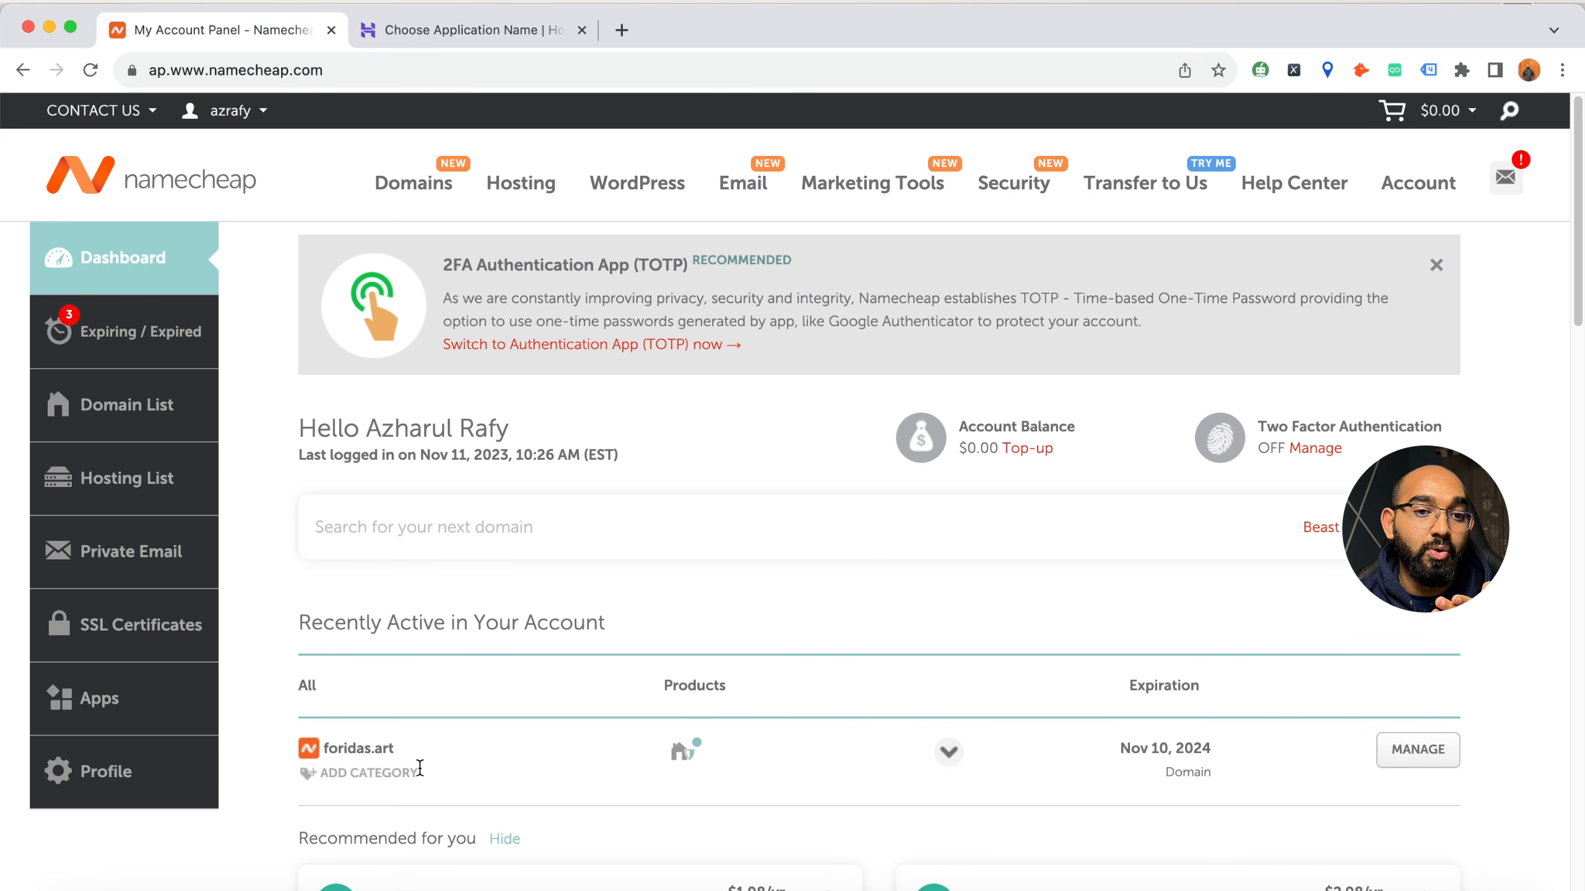
{"action": "left_click", "coordinate": [1390, 759]}
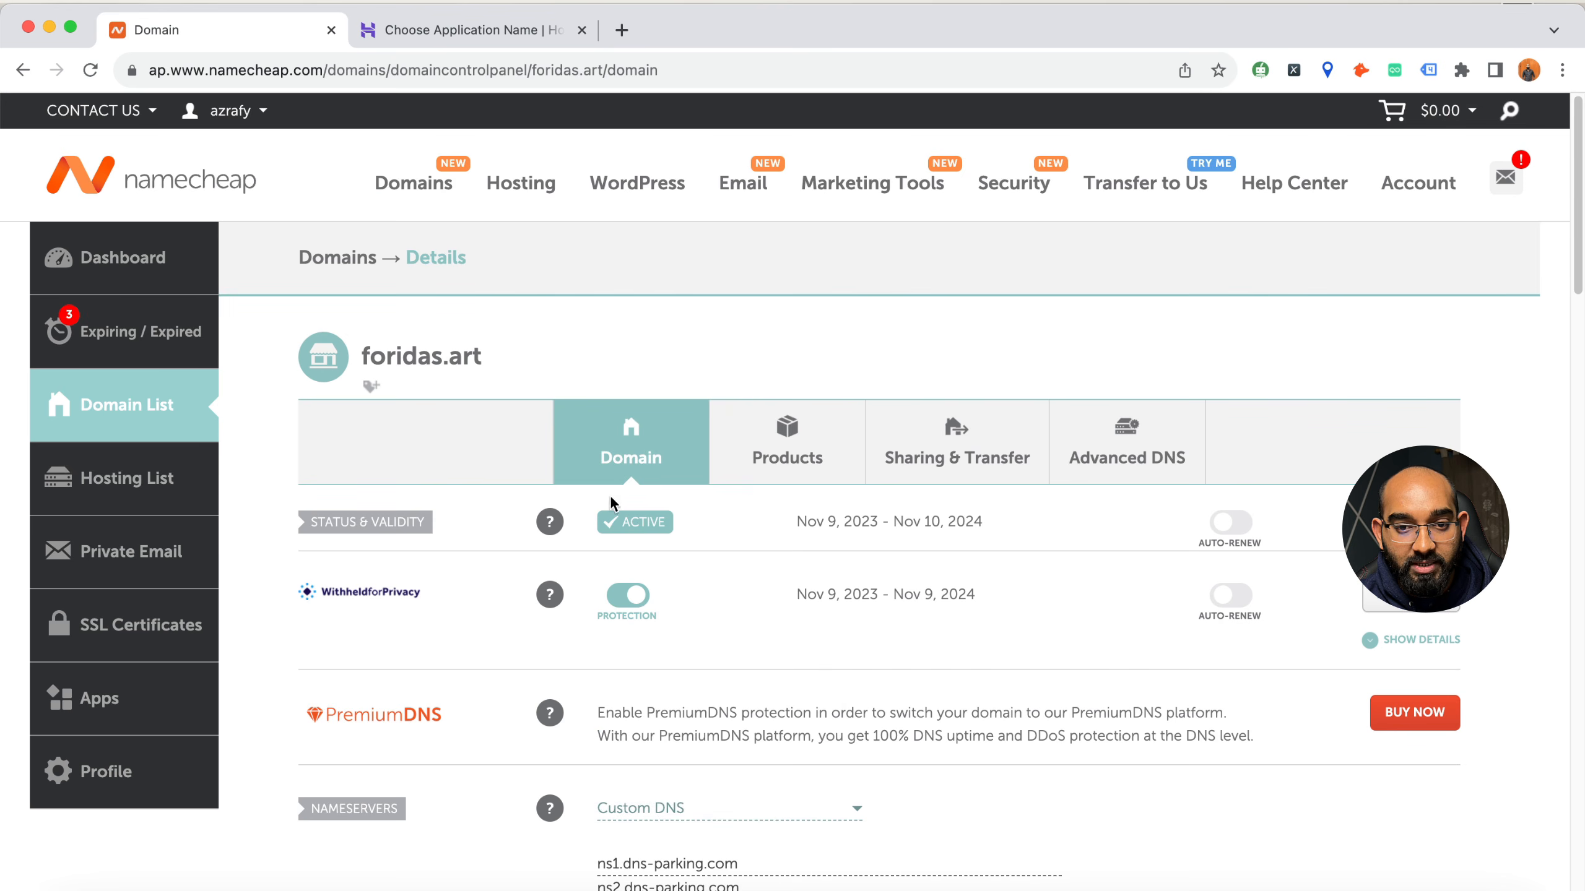
Switch the foridas.art nameserver type to Namecheap BasicDNS and back to Custom DNS
{"action": "scroll", "coordinate": [641, 749], "scroll_direction": "down", "scroll_amount": 1}
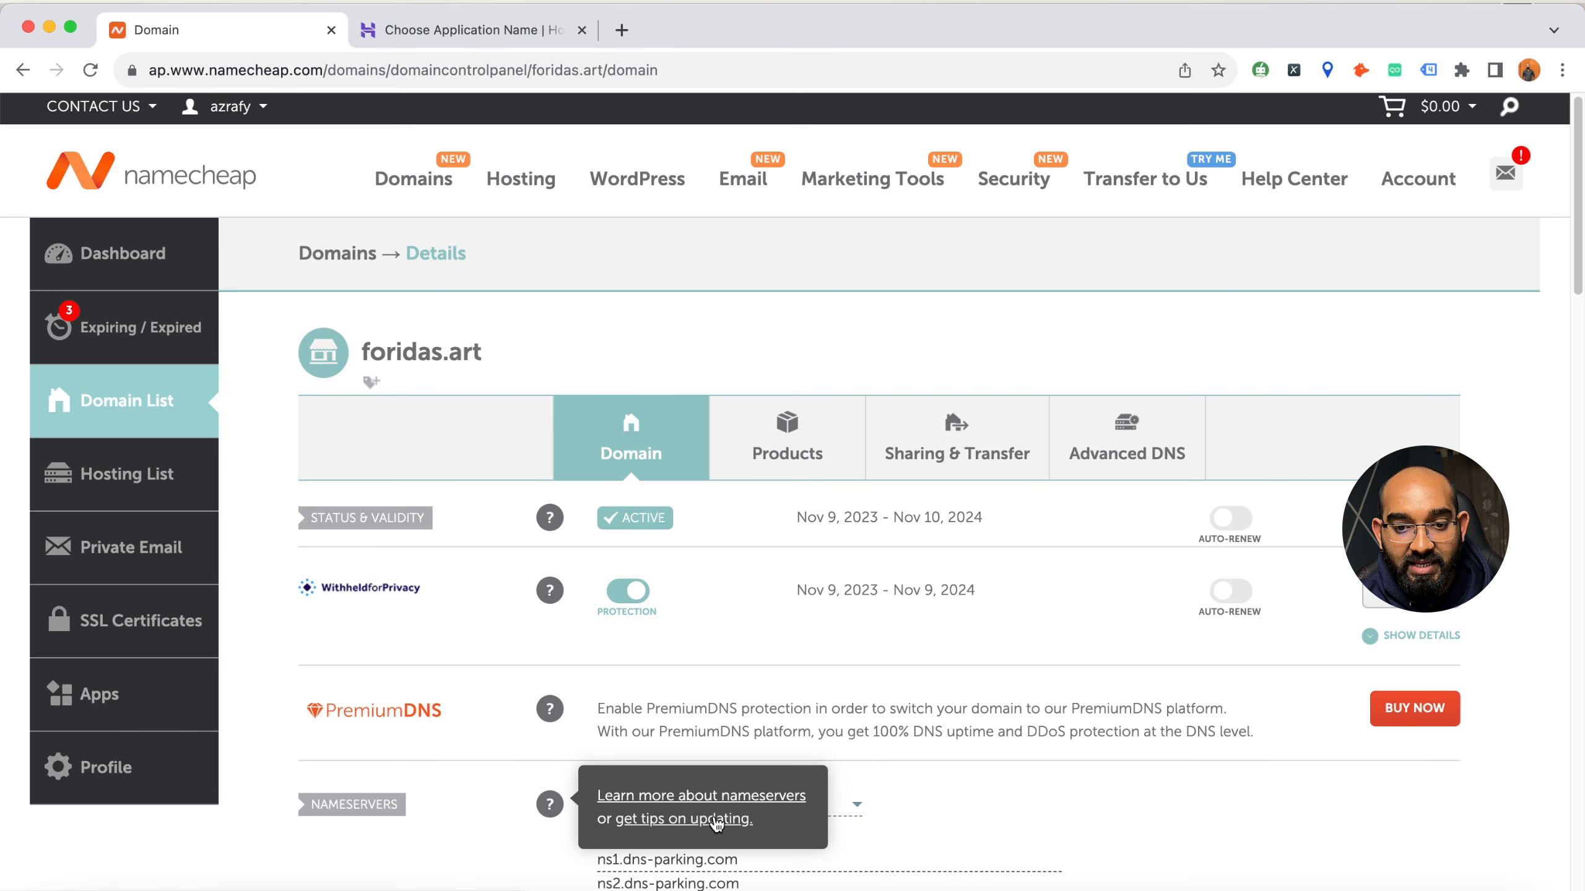
{"action": "left_click", "coordinate": [793, 807]}
{"action": "left_click", "coordinate": [748, 711]}
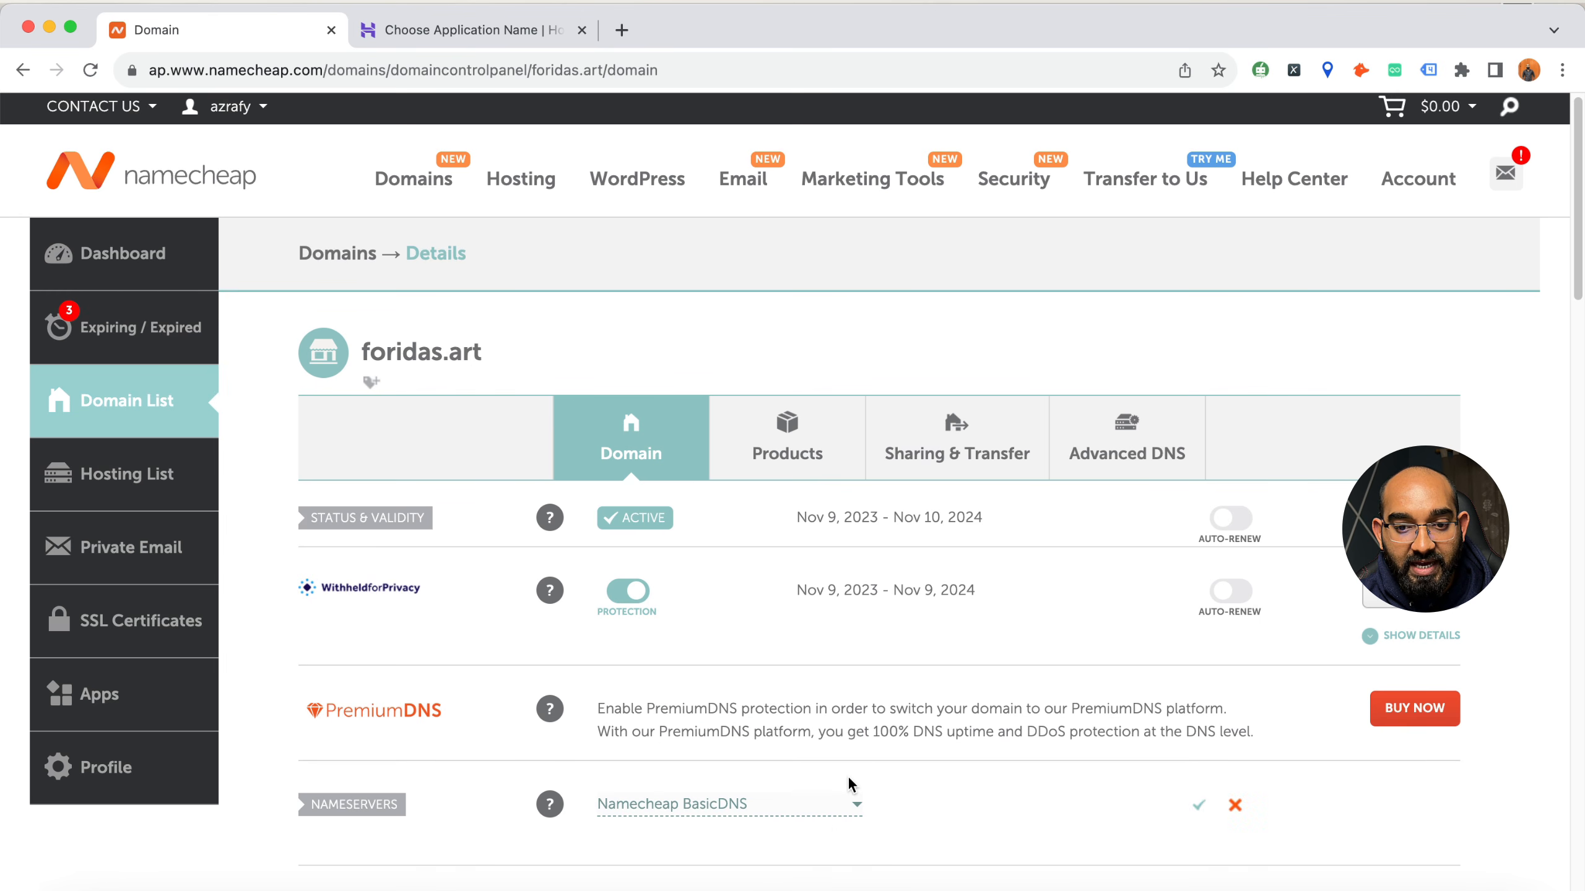
{"action": "scroll", "coordinate": [850, 785], "scroll_direction": "down", "scroll_amount": 3}
{"action": "left_click", "coordinate": [740, 621]}
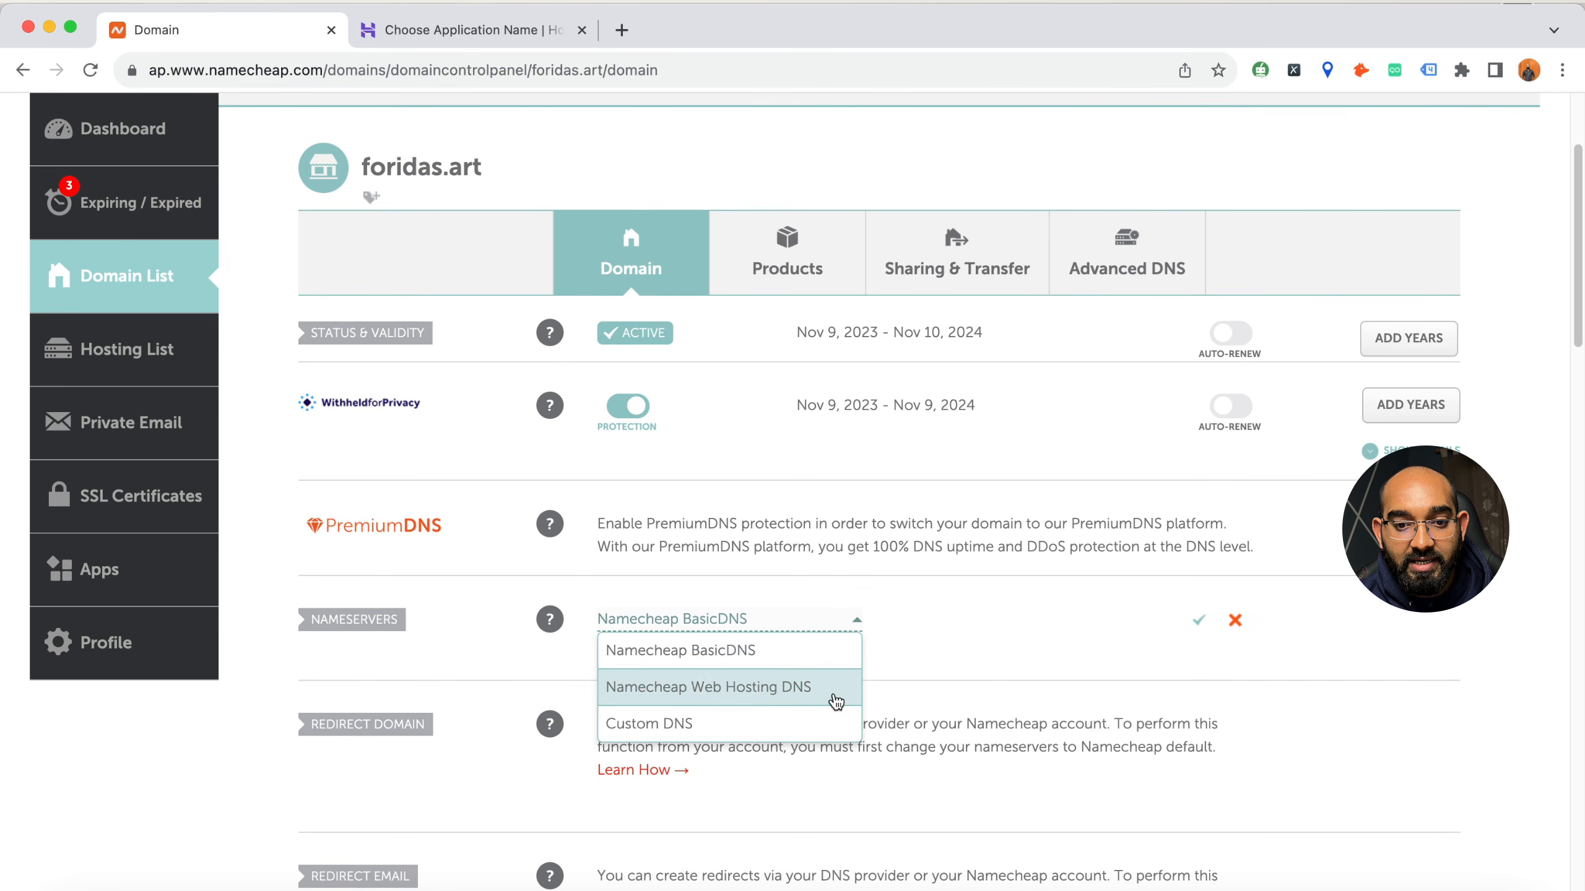
{"action": "left_click", "coordinate": [684, 736]}
Compare the custom nameservers ns1.dns-parking.com and ns2.dns-parking.com with those in Hostinger's instructions
{"action": "left_click_drag", "start_coordinate": [605, 674], "coordinate": [723, 677]}
{"action": "left_click_drag", "start_coordinate": [606, 705], "coordinate": [718, 699]}
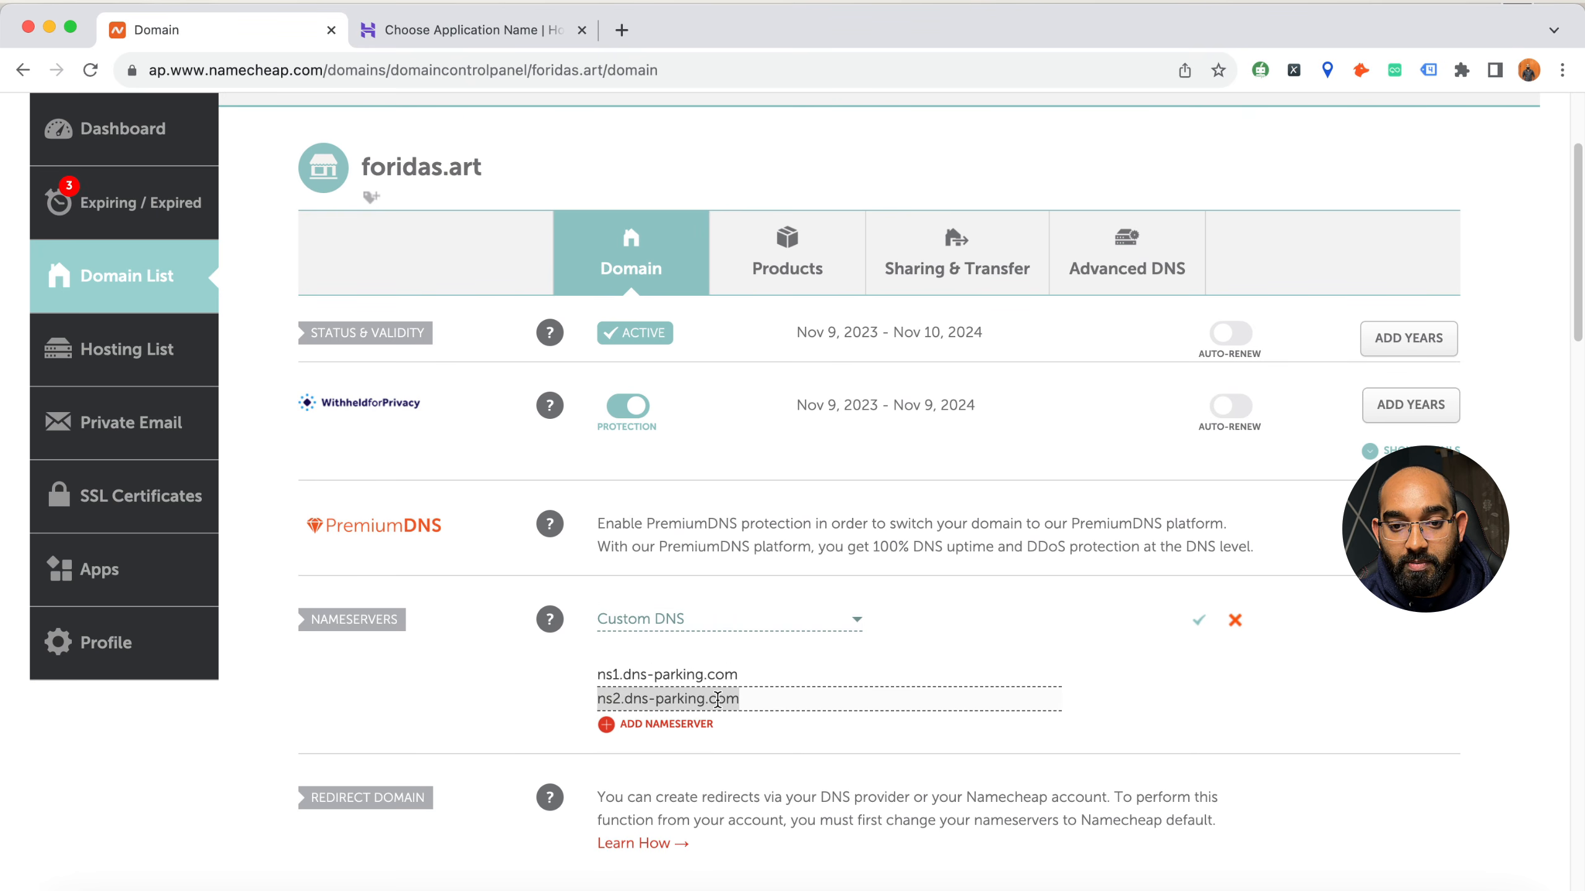
{"action": "left_click", "coordinate": [493, 31]}
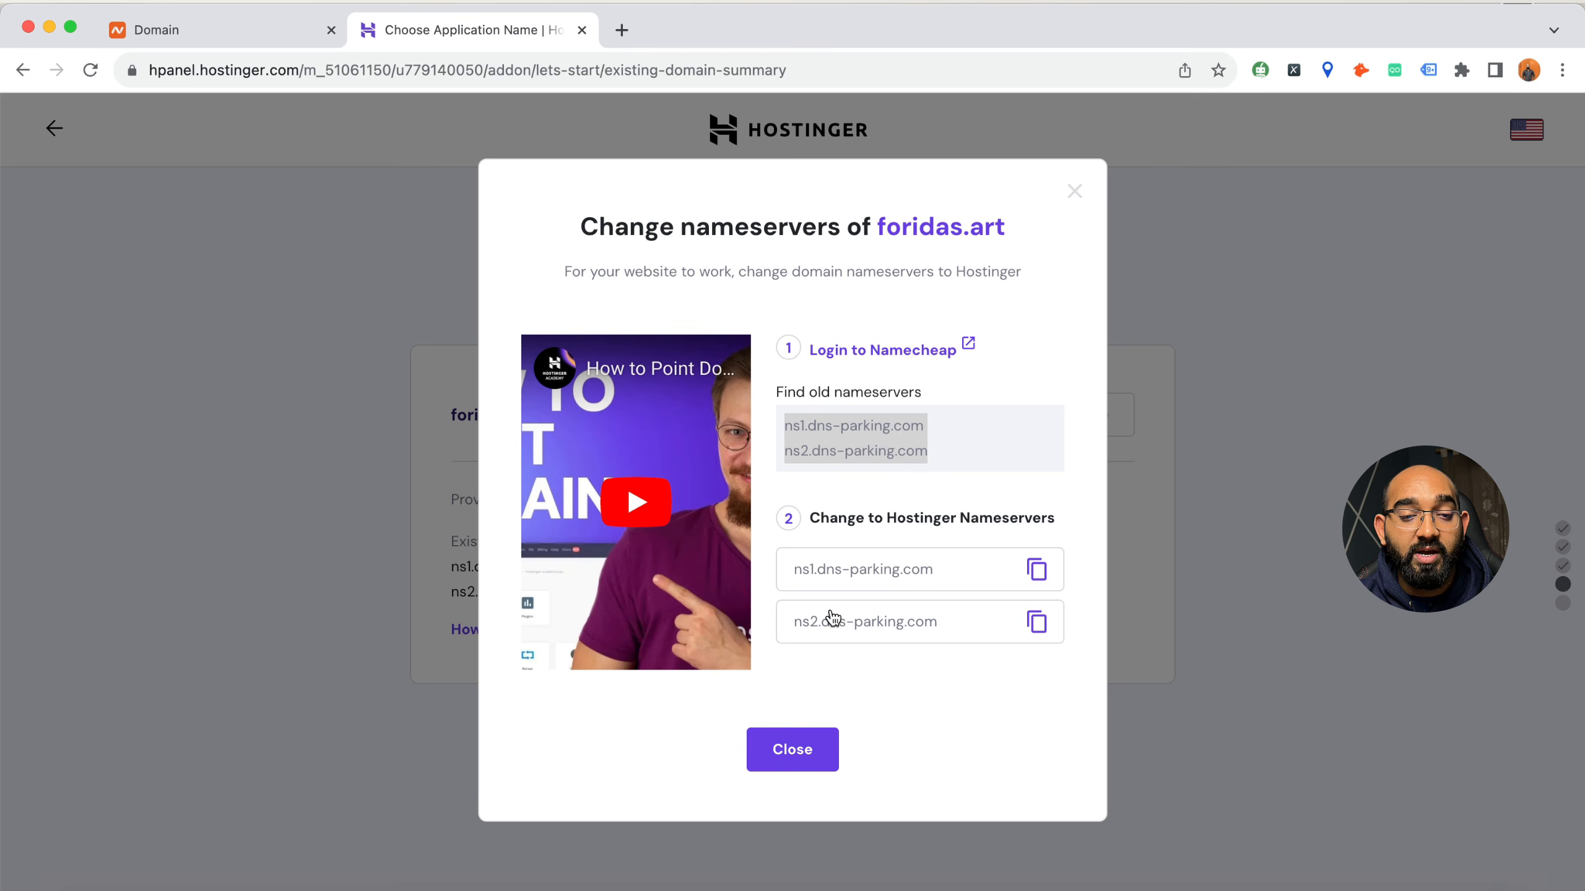
{"action": "left_click", "coordinate": [172, 29]}
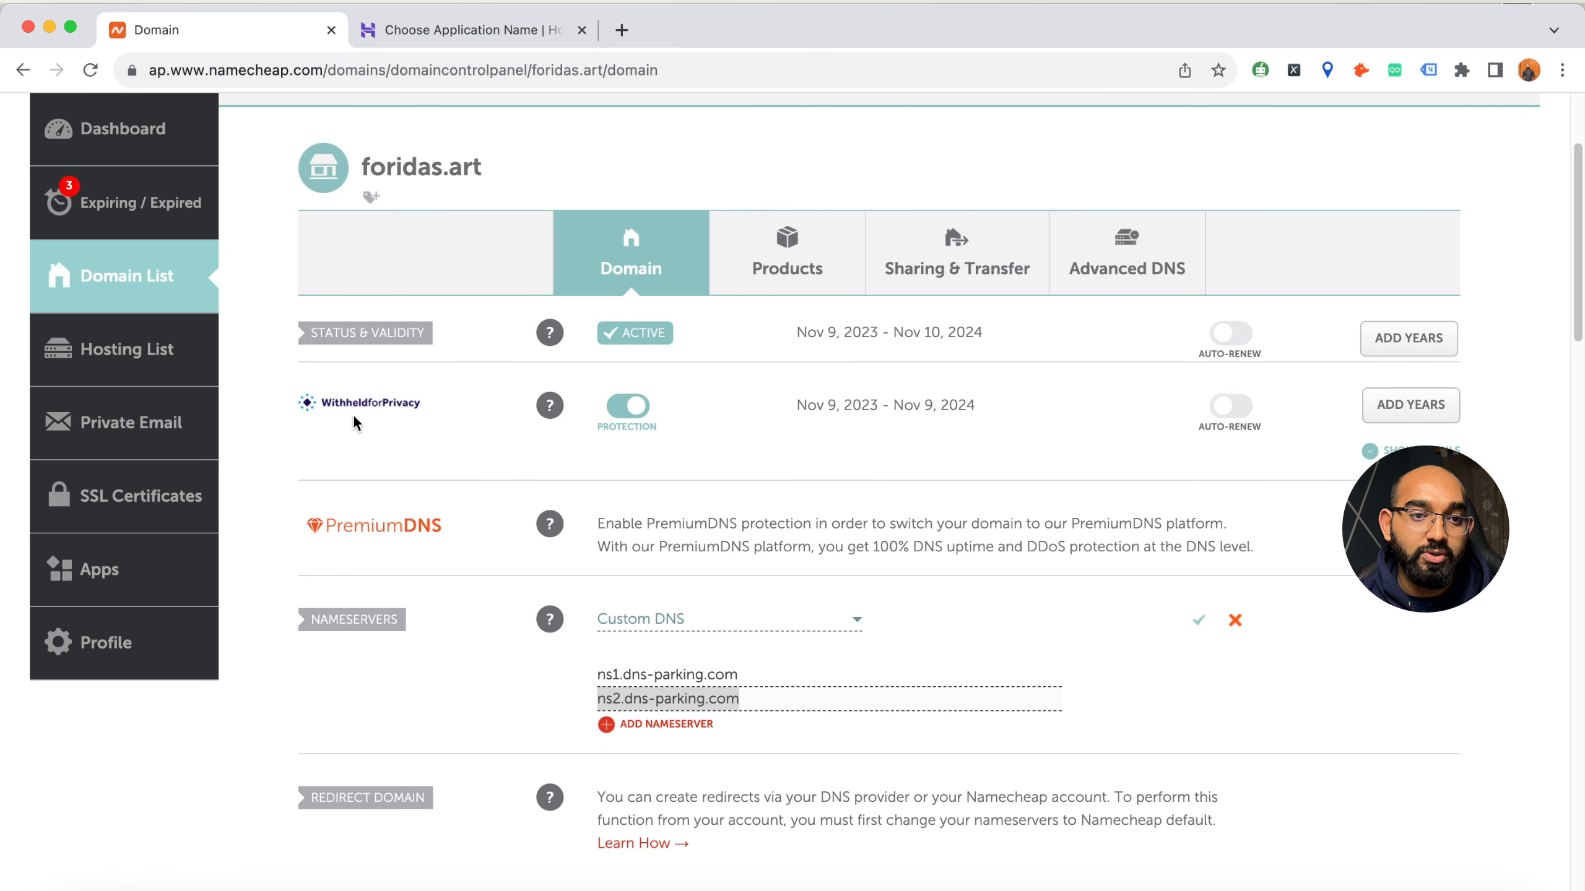
Return to Hostinger, finish the nameserver instructions, and open the control panel for the foridas.art site
{"action": "left_click", "coordinate": [424, 31]}
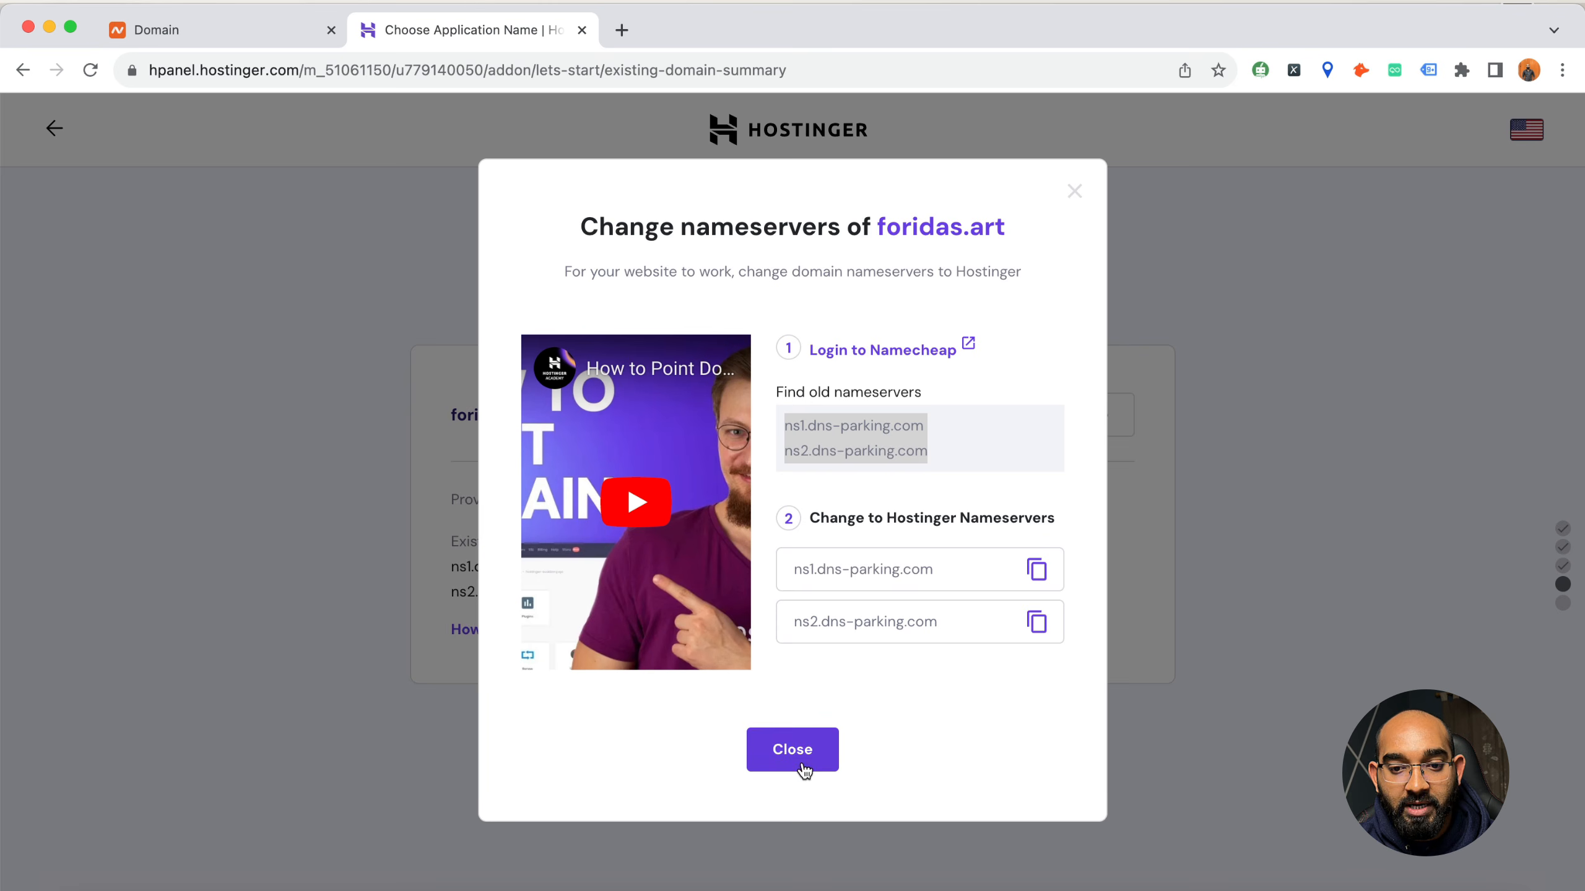
{"action": "left_click", "coordinate": [805, 768]}
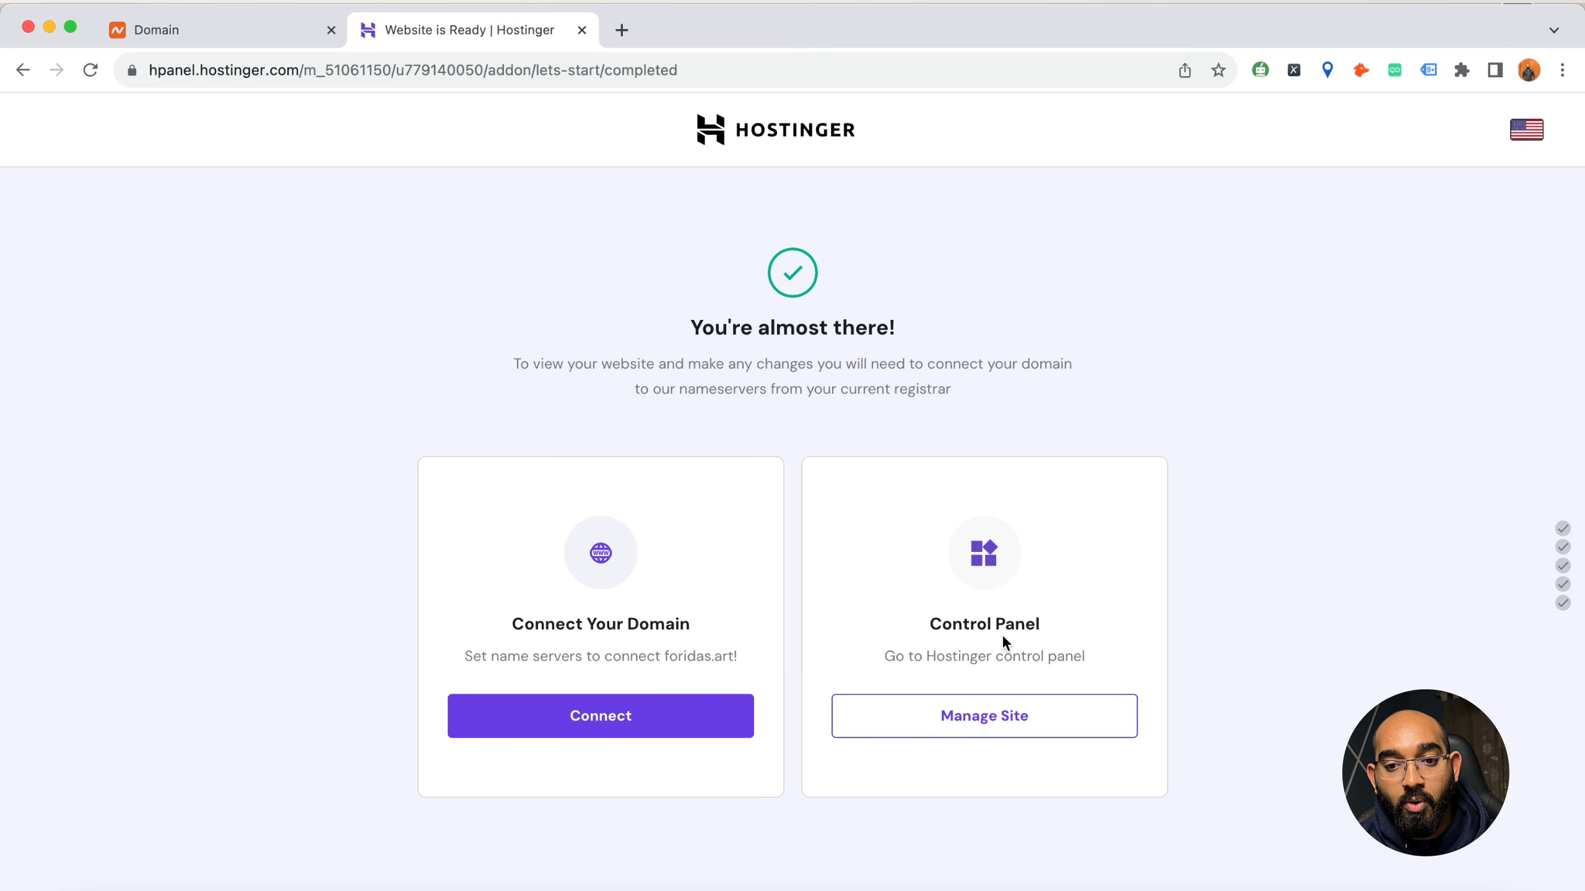
{"action": "left_click", "coordinate": [981, 729]}
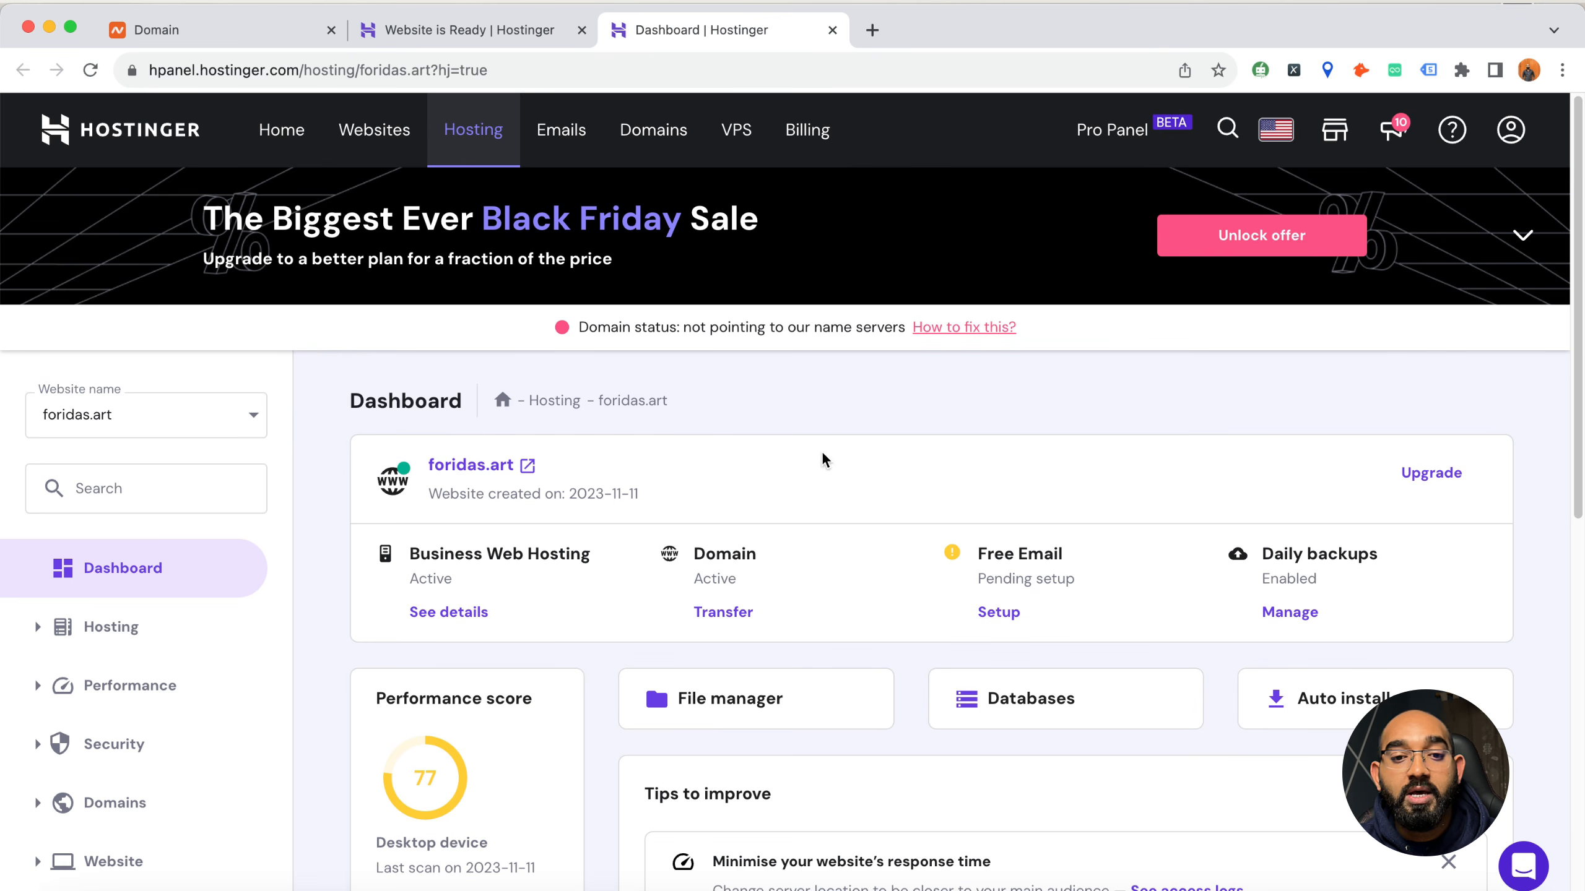
Review the hosting, domain and free email statuses on the foridas.art dashboard
{"action": "scroll", "coordinate": [789, 446], "scroll_direction": "down", "scroll_amount": 1}
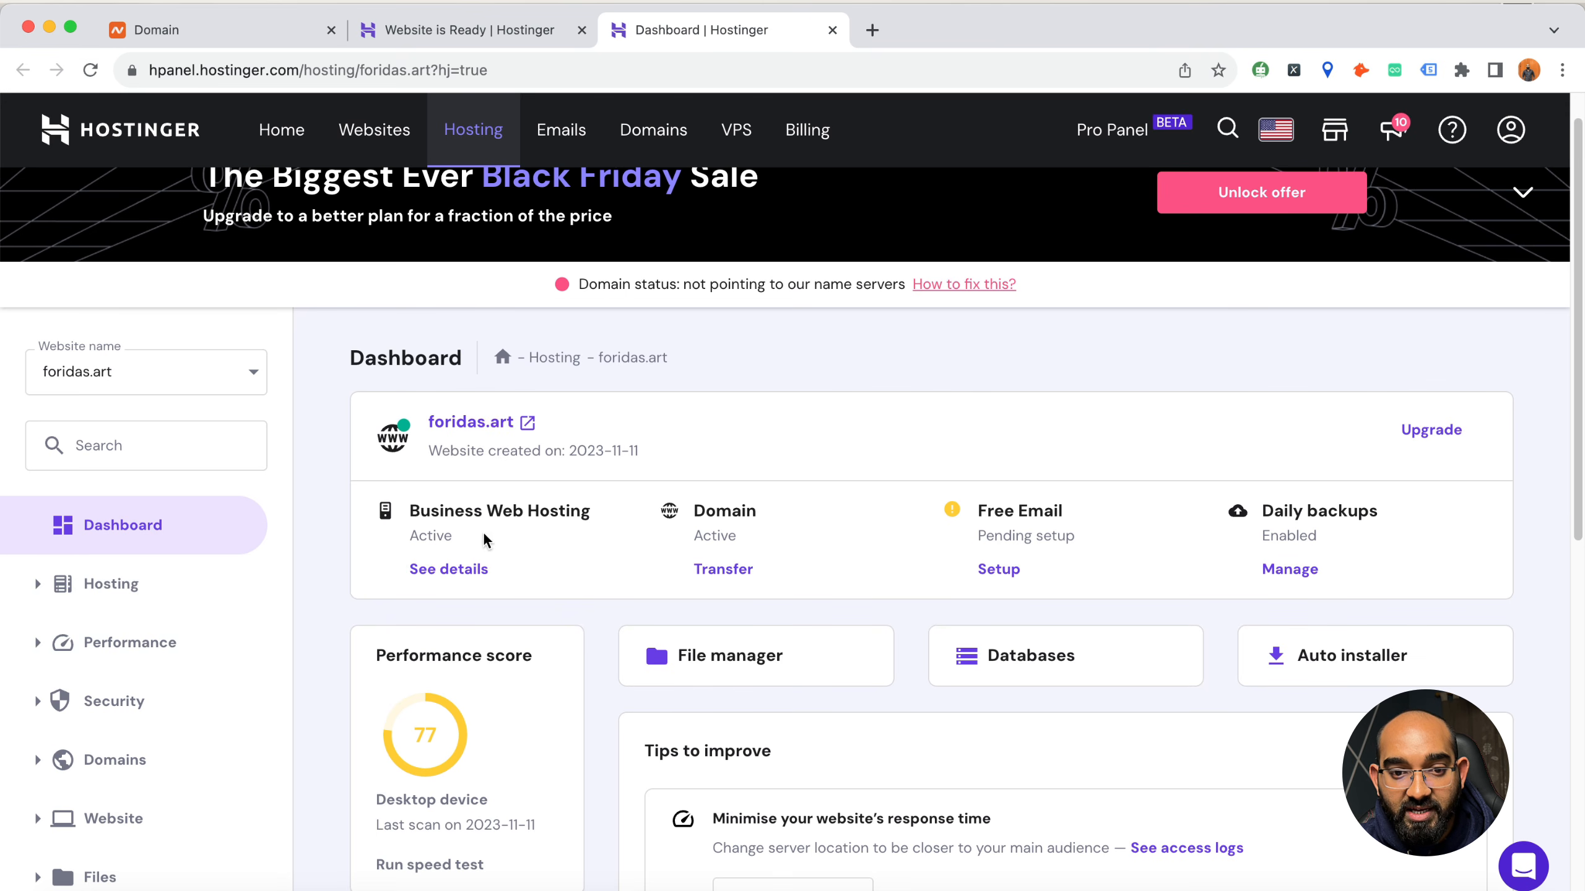
{"action": "left_click_drag", "start_coordinate": [451, 515], "coordinate": [576, 532]}
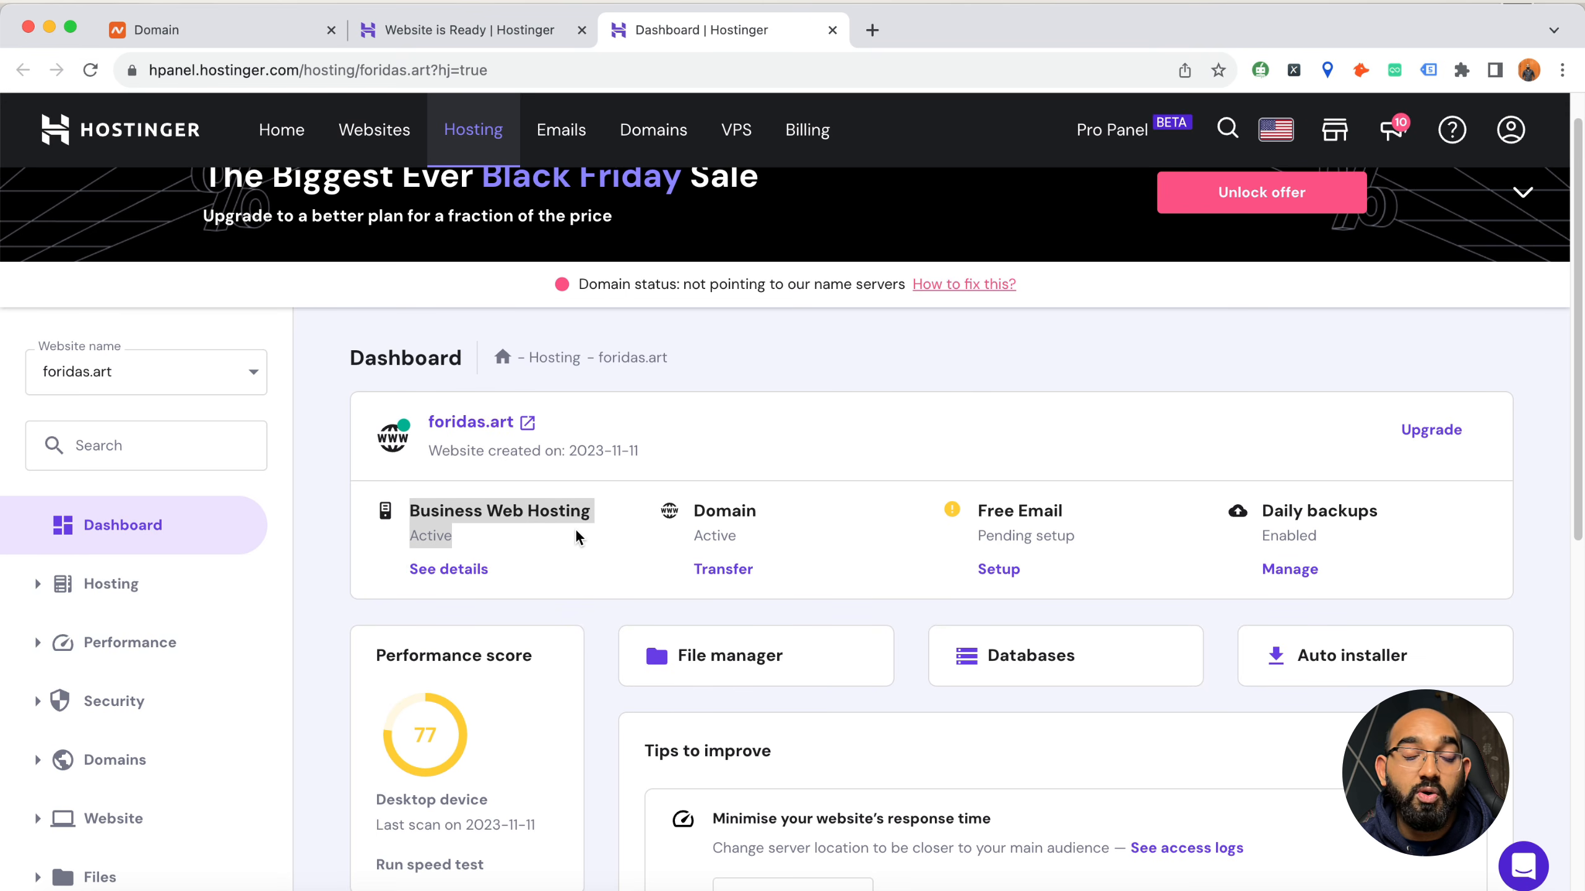
{"action": "left_click_drag", "start_coordinate": [701, 507], "coordinate": [743, 548]}
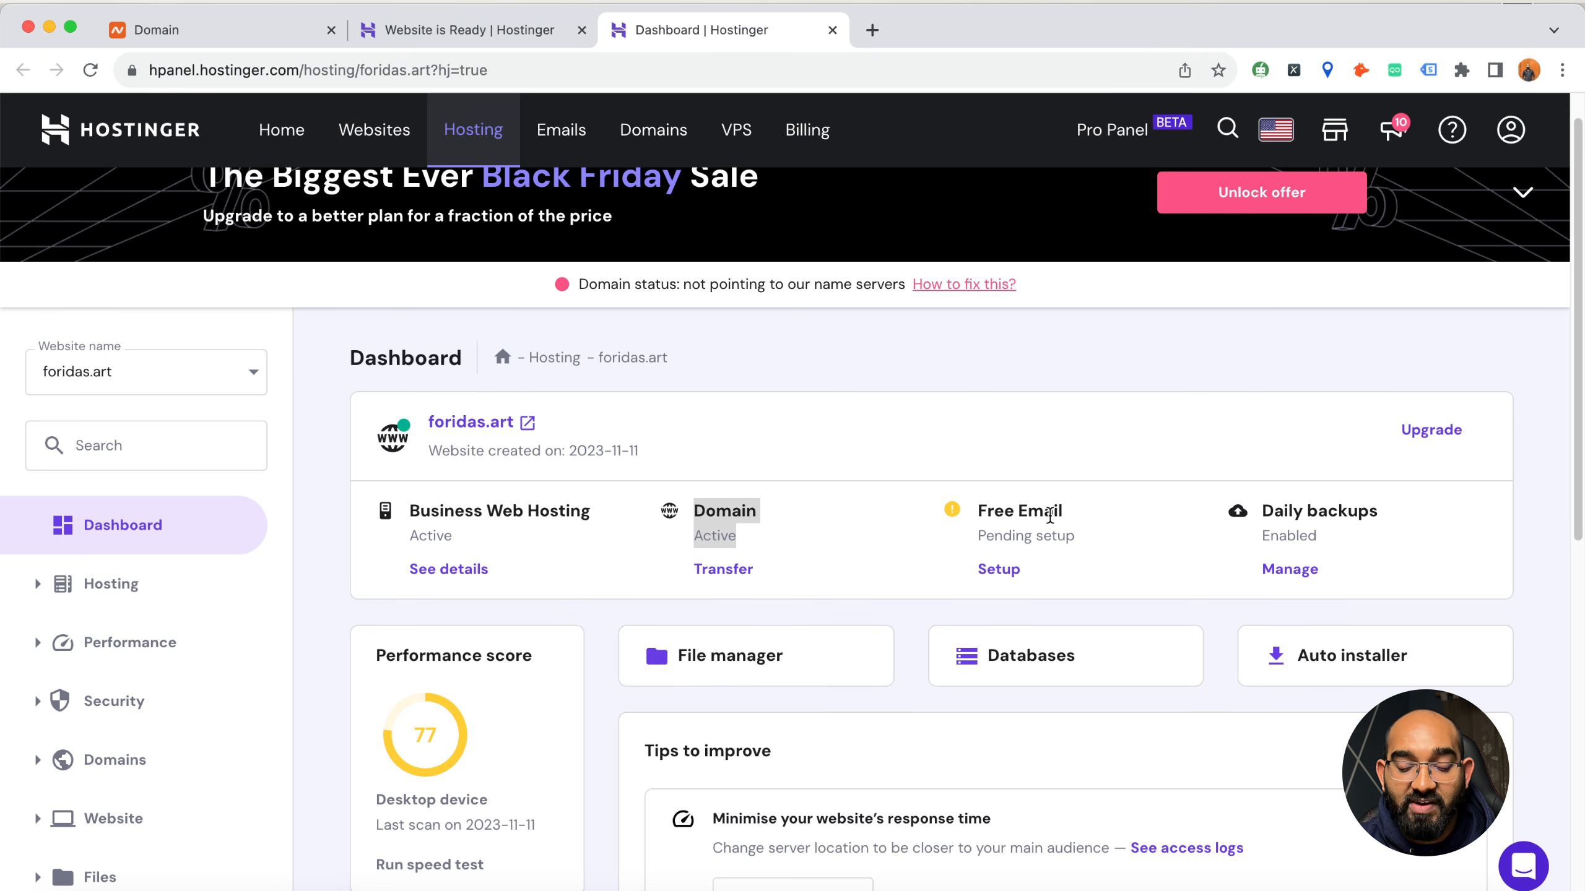
{"action": "left_click_drag", "start_coordinate": [1003, 511], "coordinate": [1058, 526]}
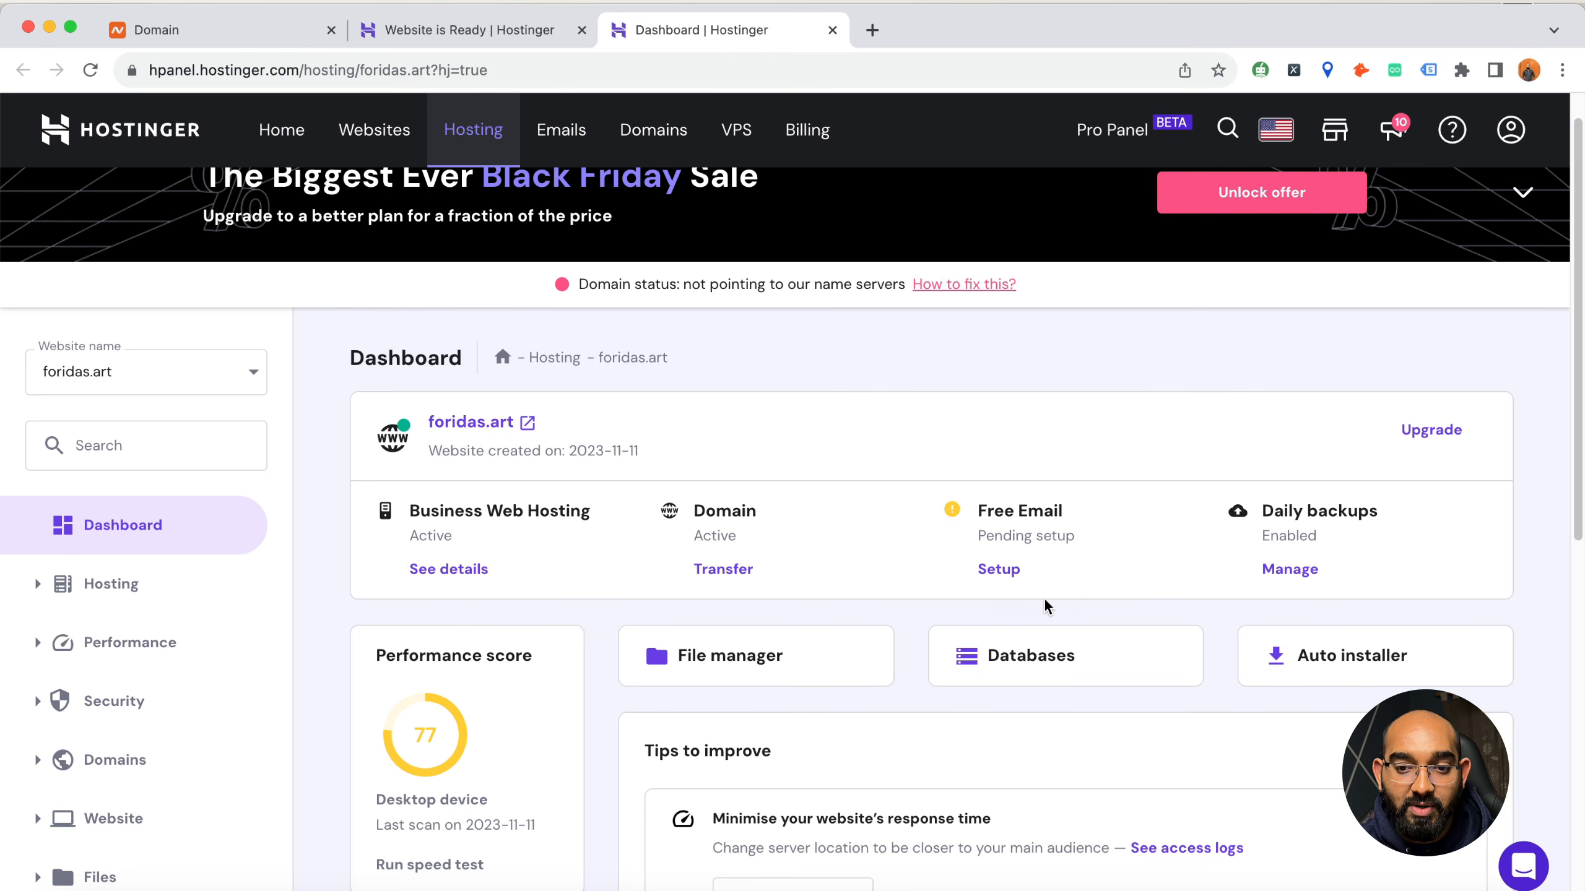
Start the free email setup for foridas.art, review the email plans, and select the Hostinger Free plan
{"action": "left_click", "coordinate": [997, 572]}
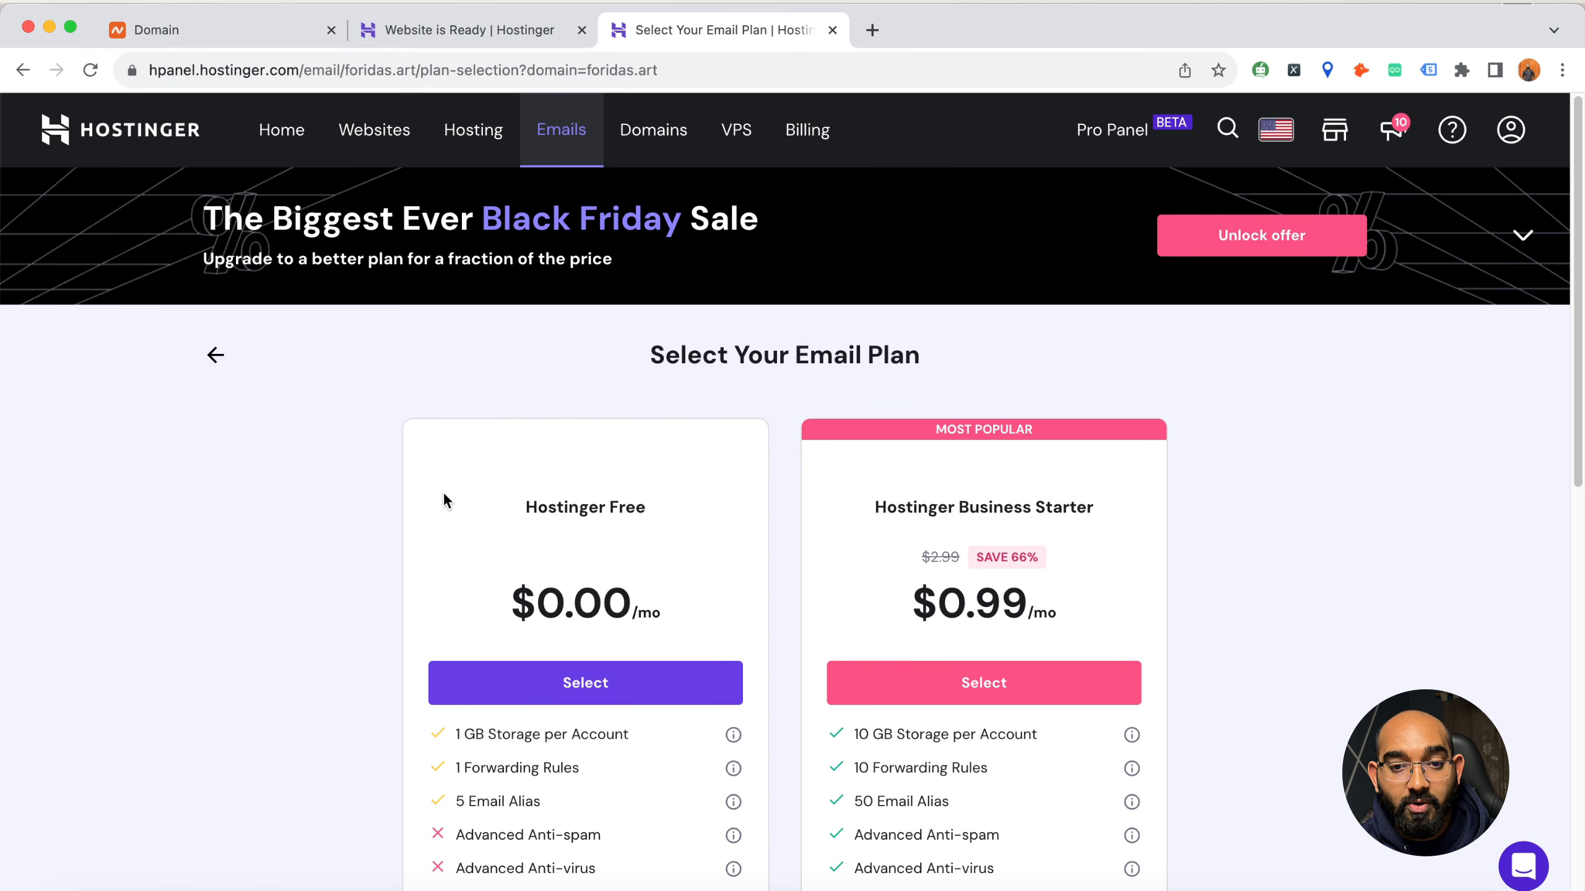
{"action": "scroll", "coordinate": [697, 364], "scroll_direction": "down", "scroll_amount": 1}
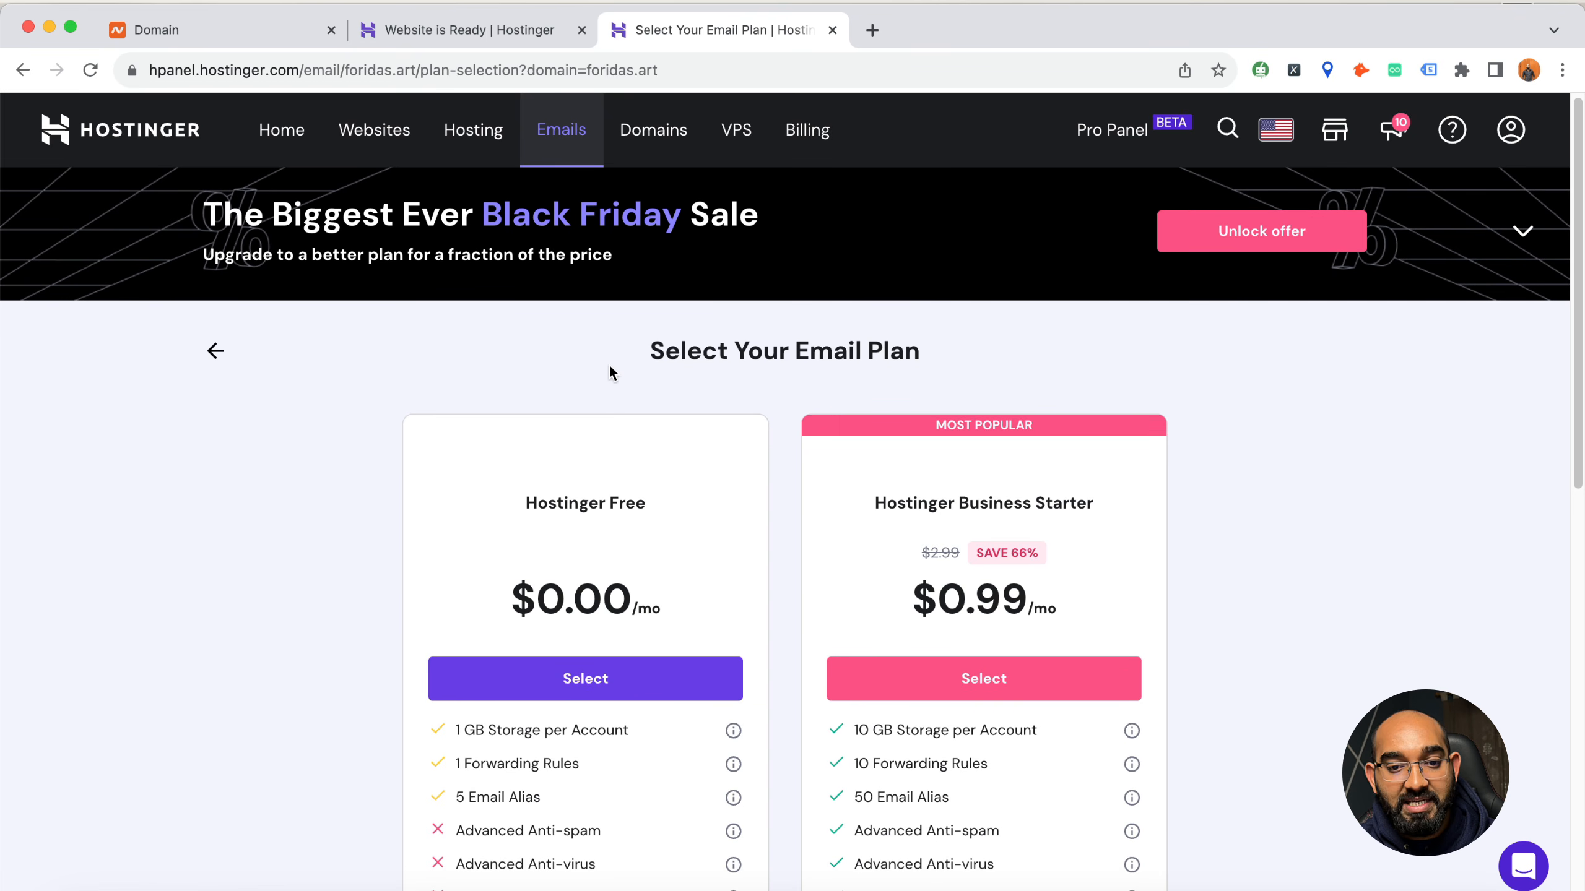
{"action": "scroll", "coordinate": [375, 671], "scroll_direction": "down", "scroll_amount": 2}
{"action": "scroll", "coordinate": [368, 659], "scroll_direction": "down", "scroll_amount": 1}
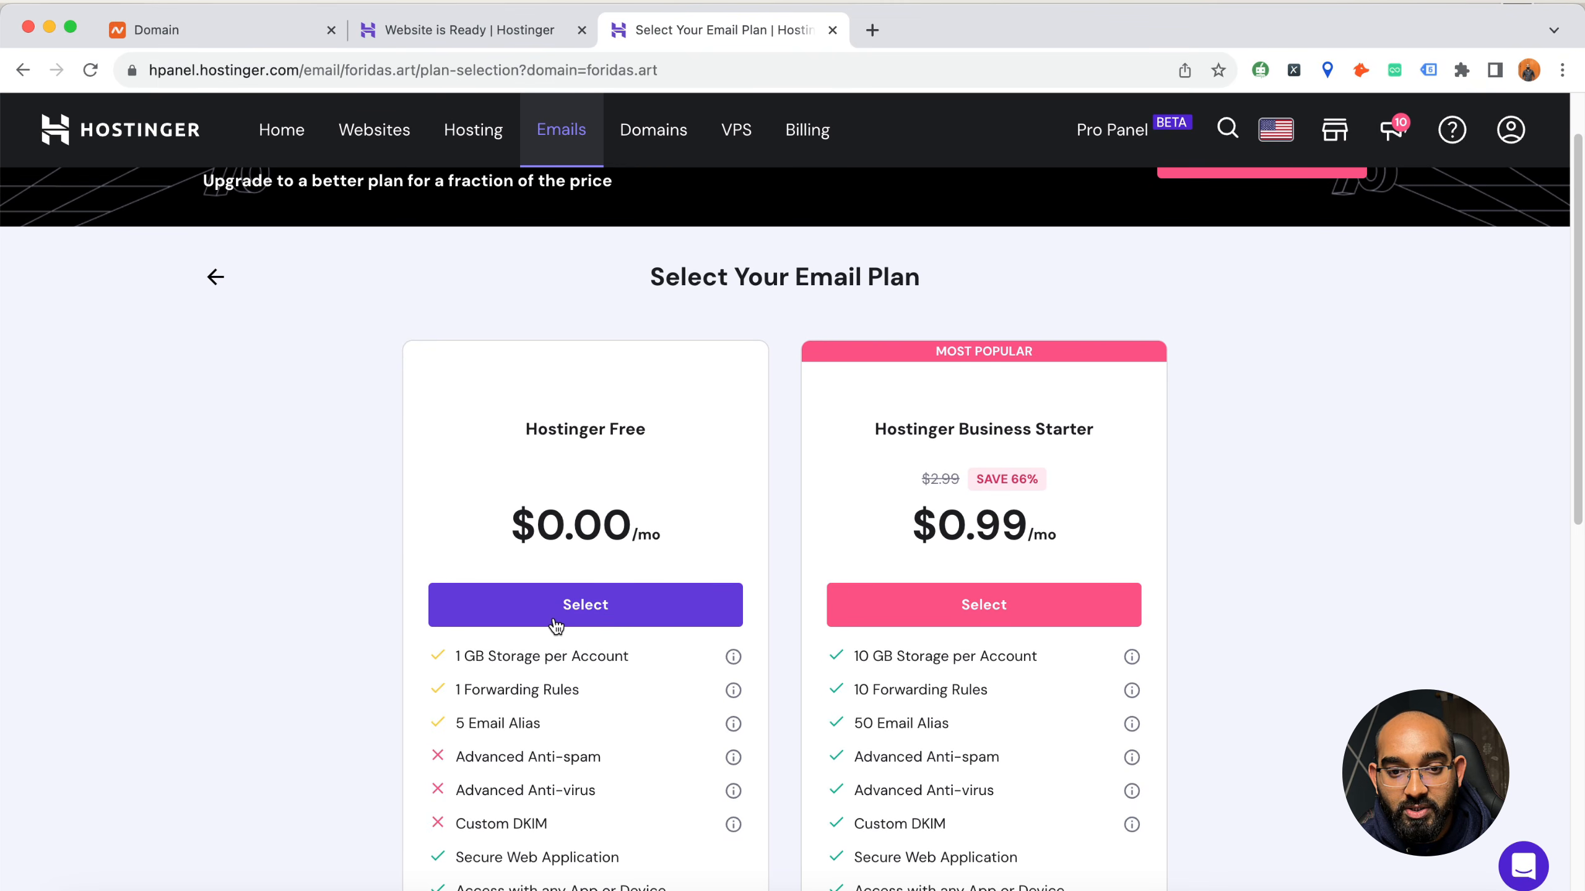
{"action": "double_click", "coordinate": [543, 525]}
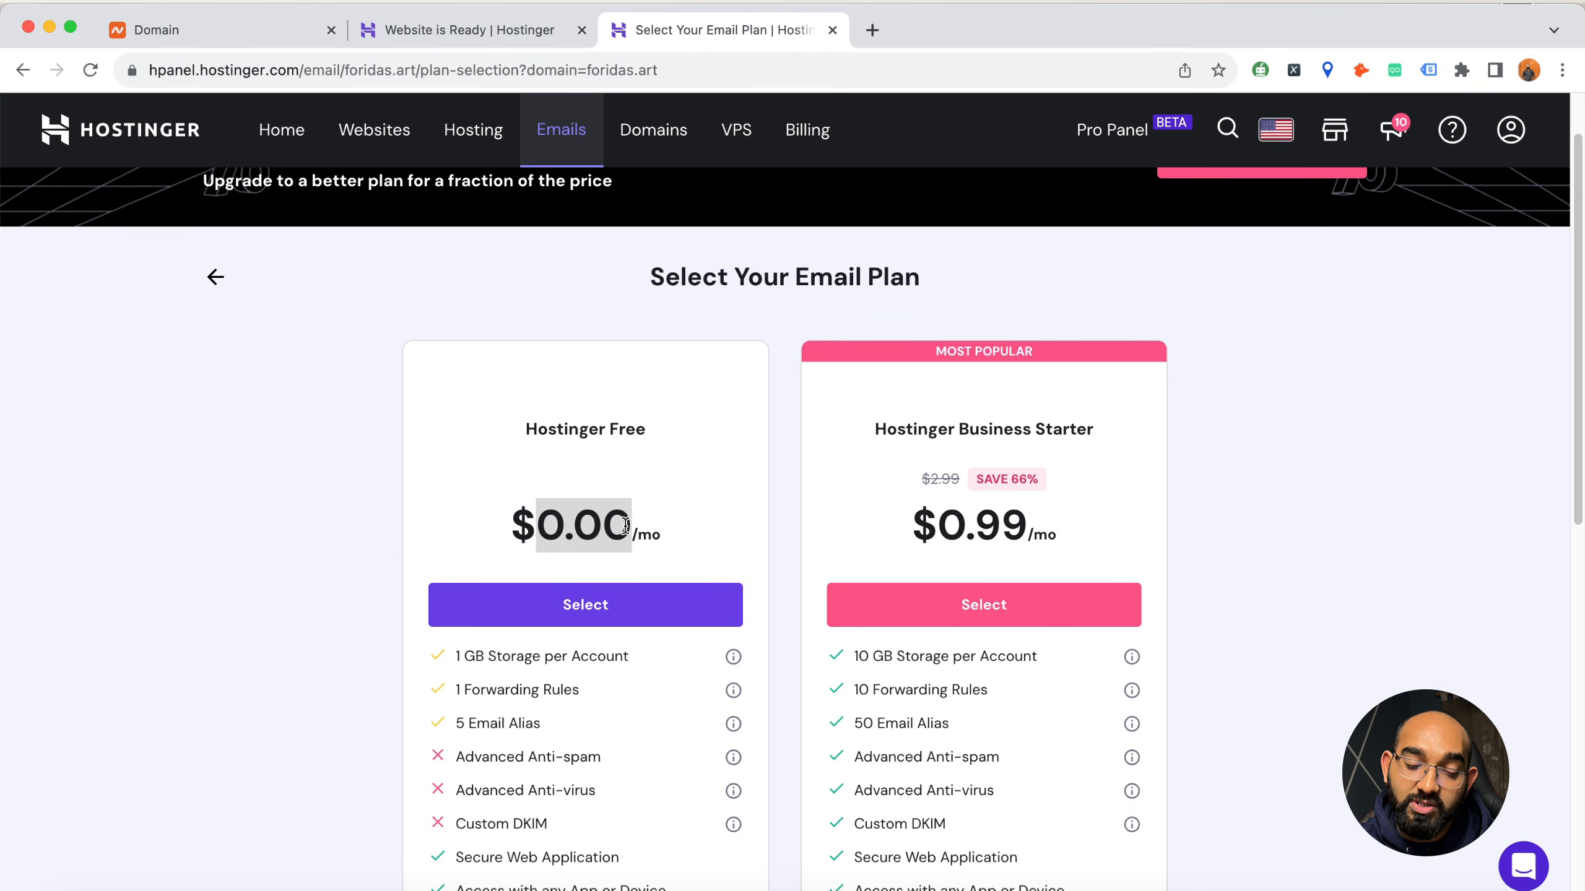
{"action": "left_click", "coordinate": [492, 627]}
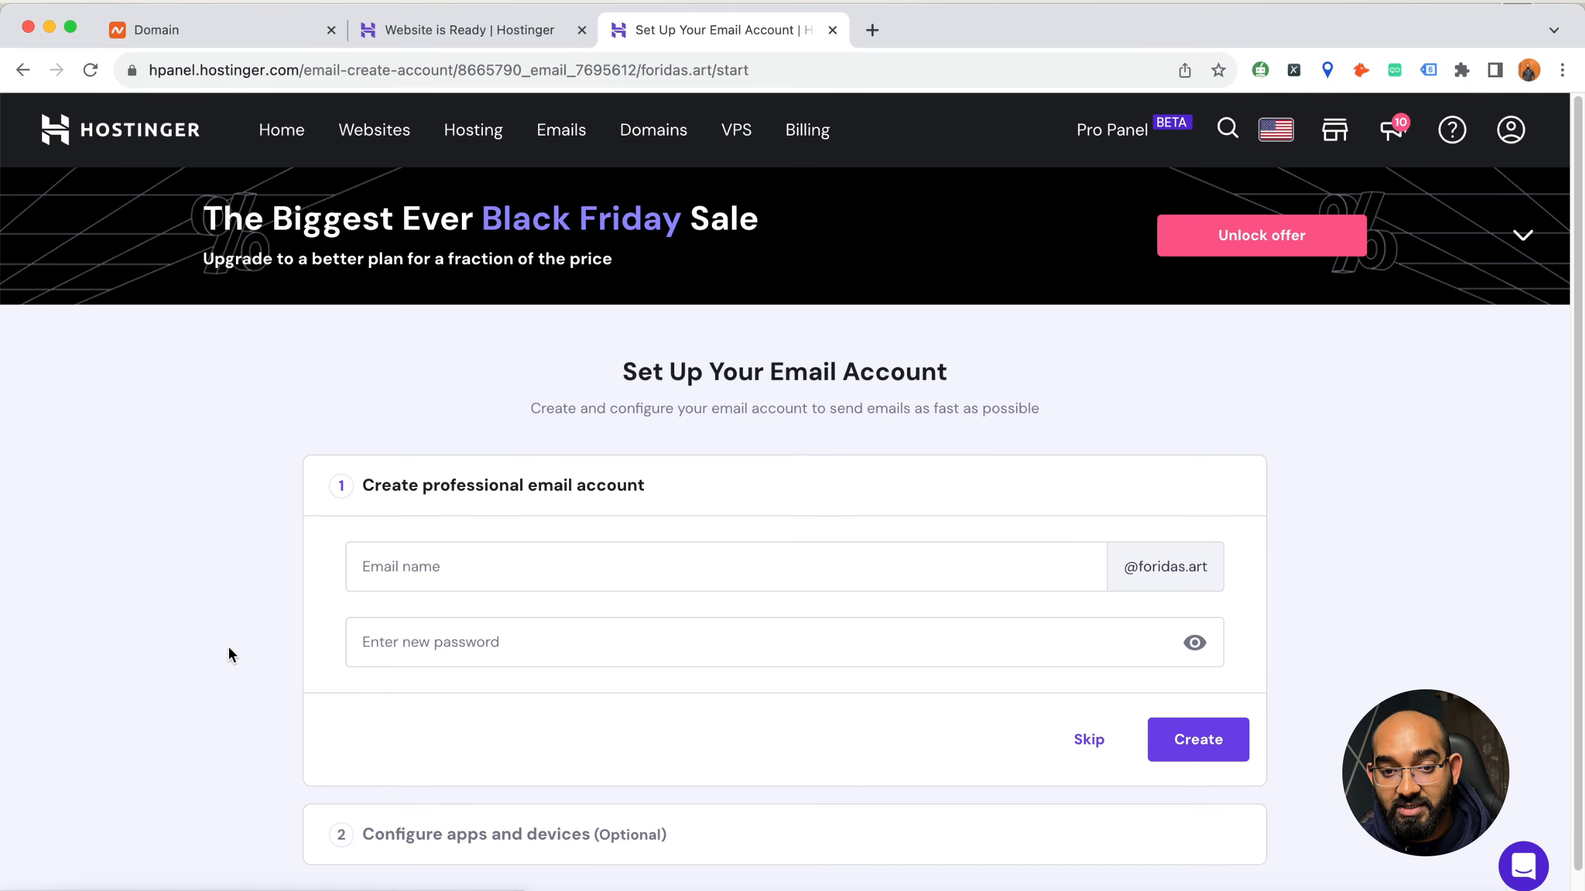
Enter the owner's first name as the email name for the new foridas.art mailbox
{"action": "left_click", "coordinate": [466, 573]}
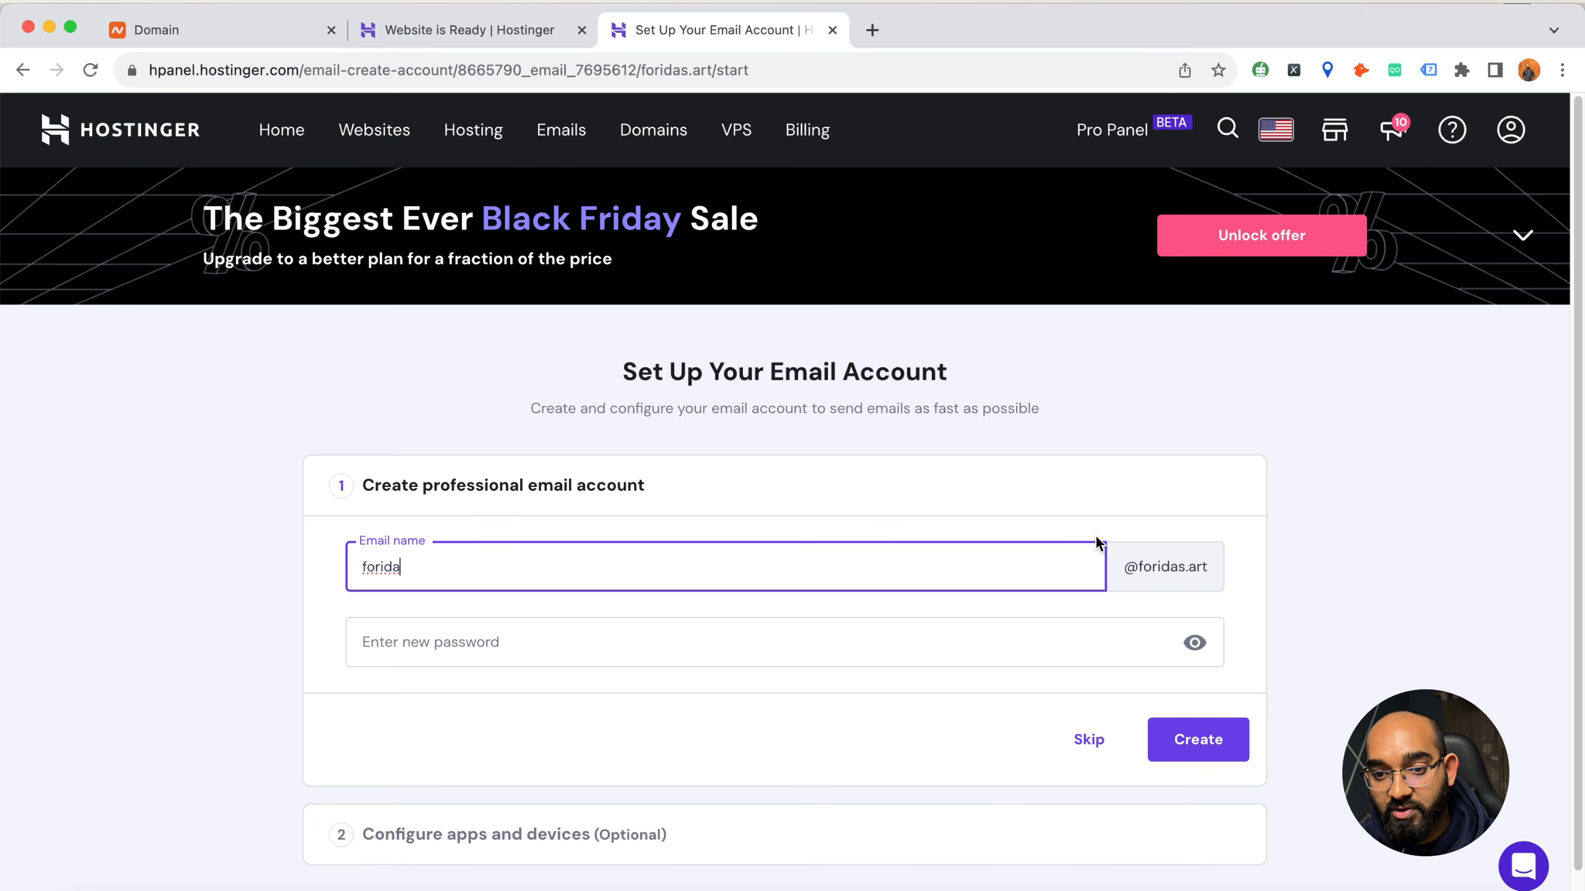
{"action": "double_click", "coordinate": [399, 567]}
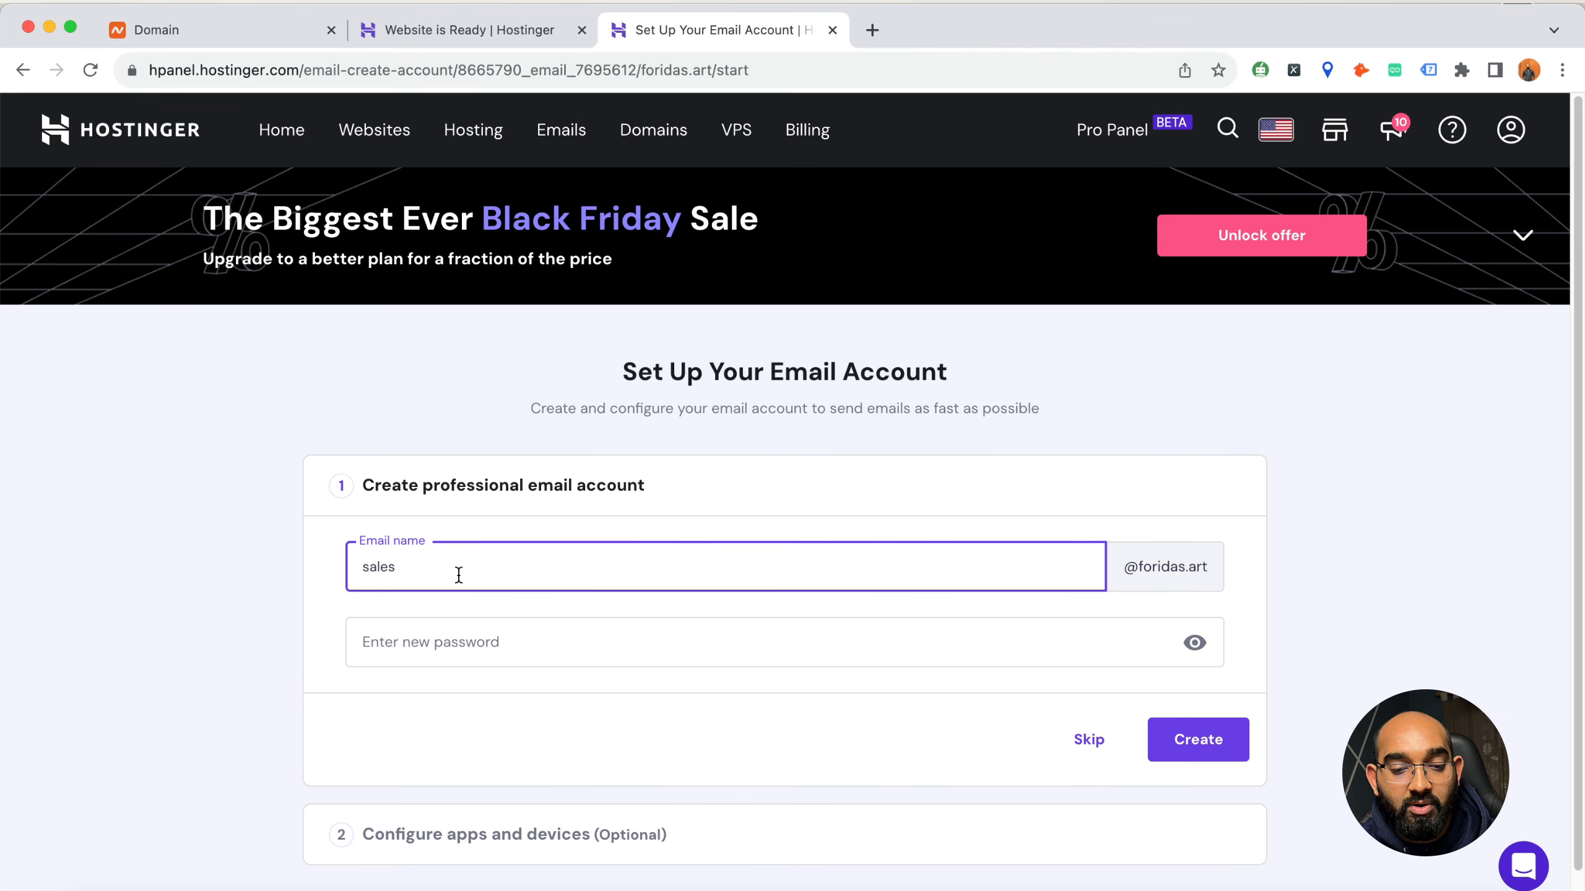
{"action": "double_click", "coordinate": [459, 575]}
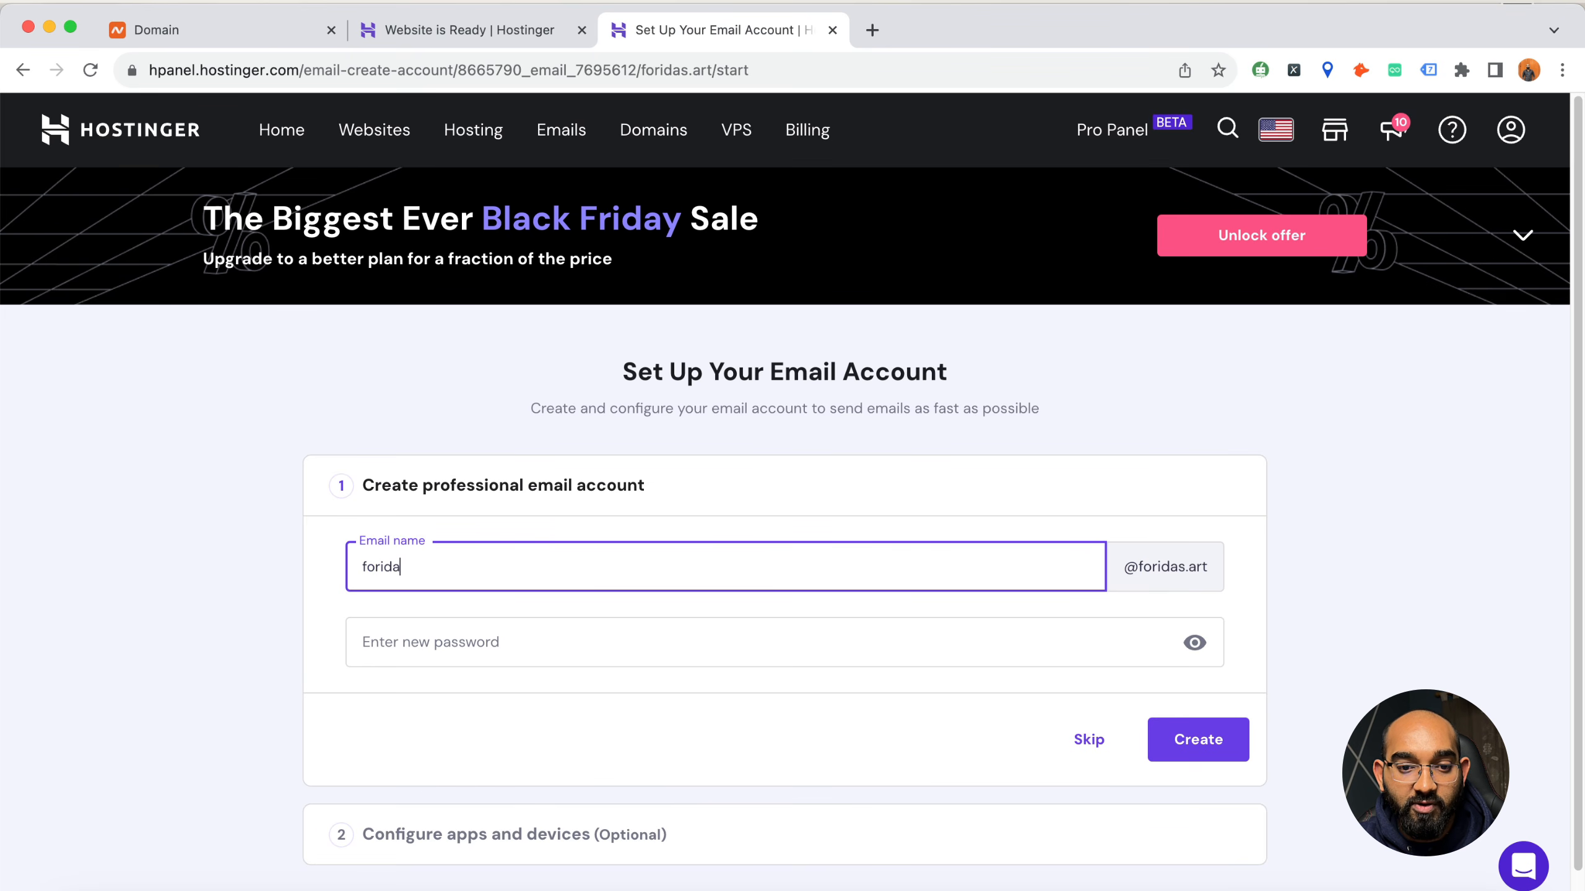
Enter a new password for the mailbox and create the professional email account
{"action": "left_click", "coordinate": [494, 630]}
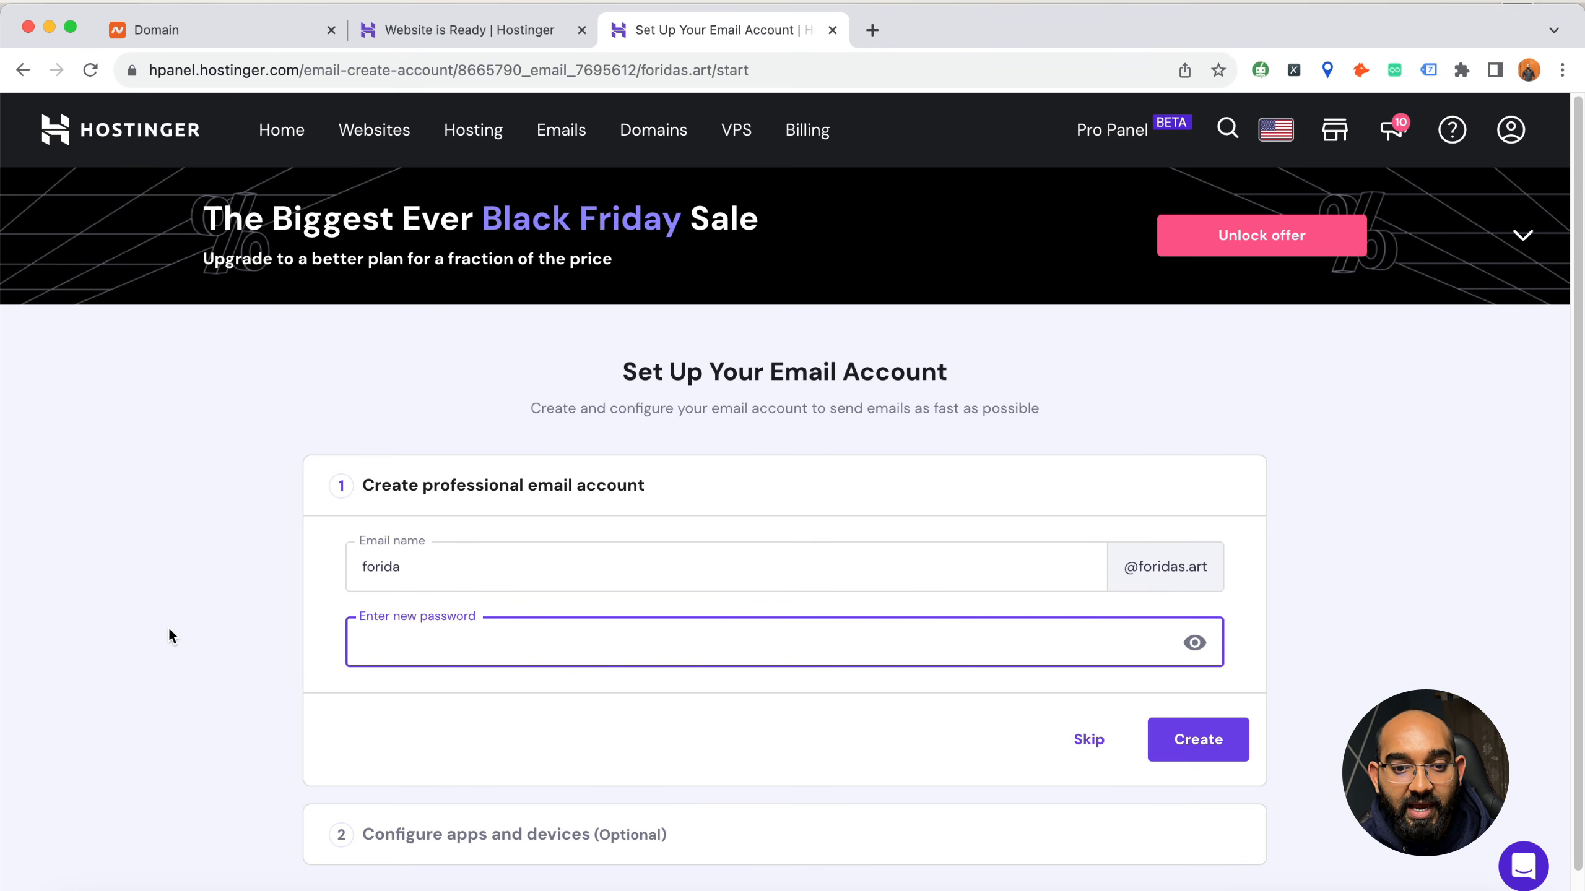
{"action": "type", "text": "Fo•••"}
{"action": "type", "text": "••••••••••••"}
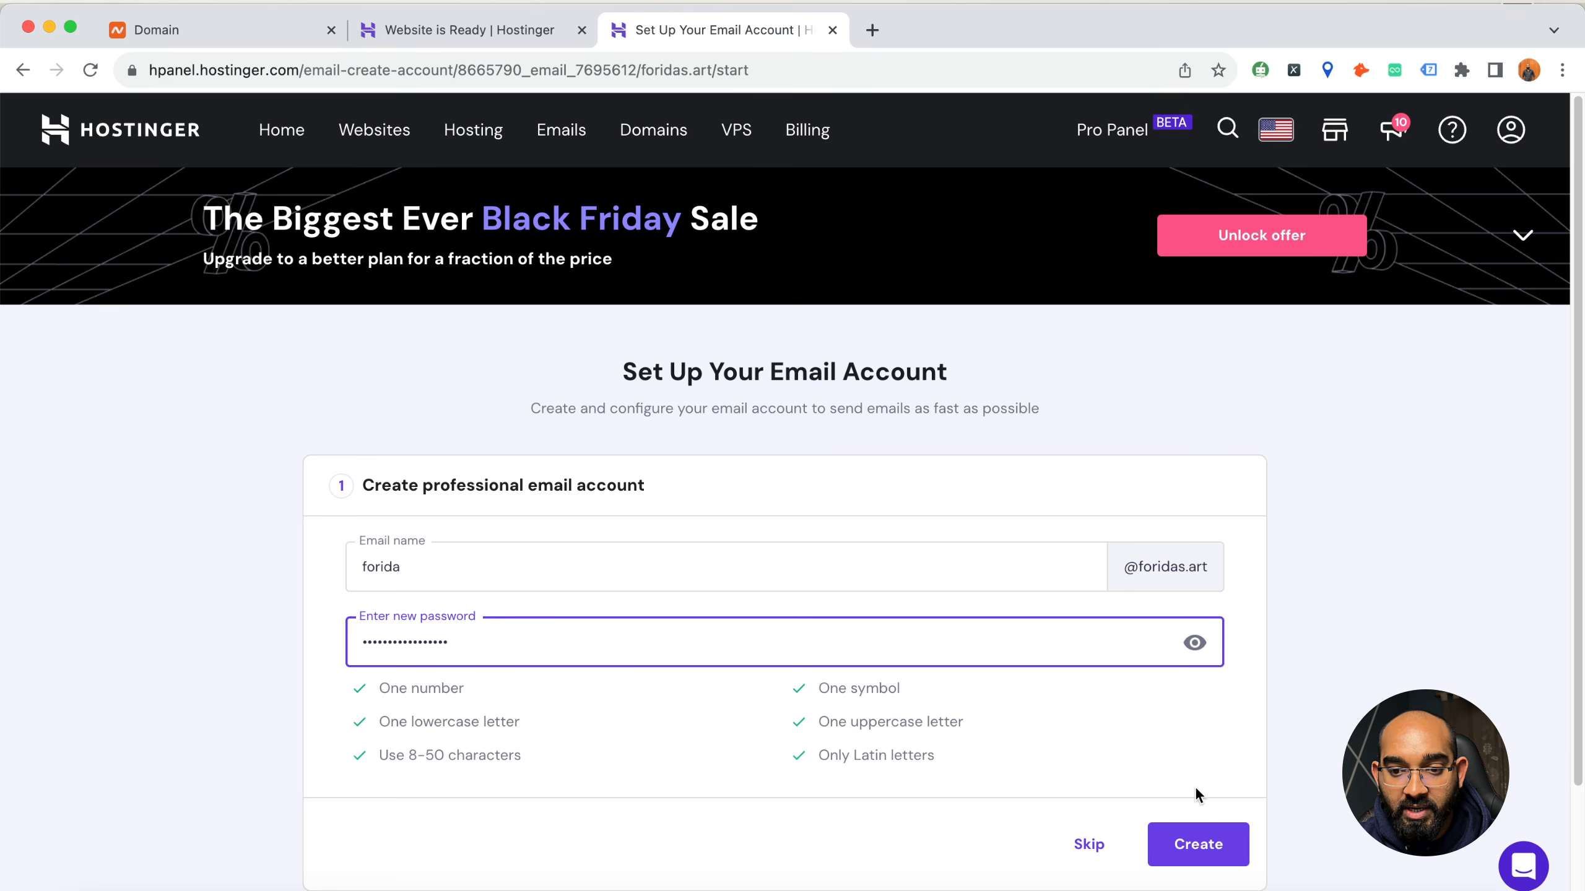
{"action": "left_click", "coordinate": [1194, 842]}
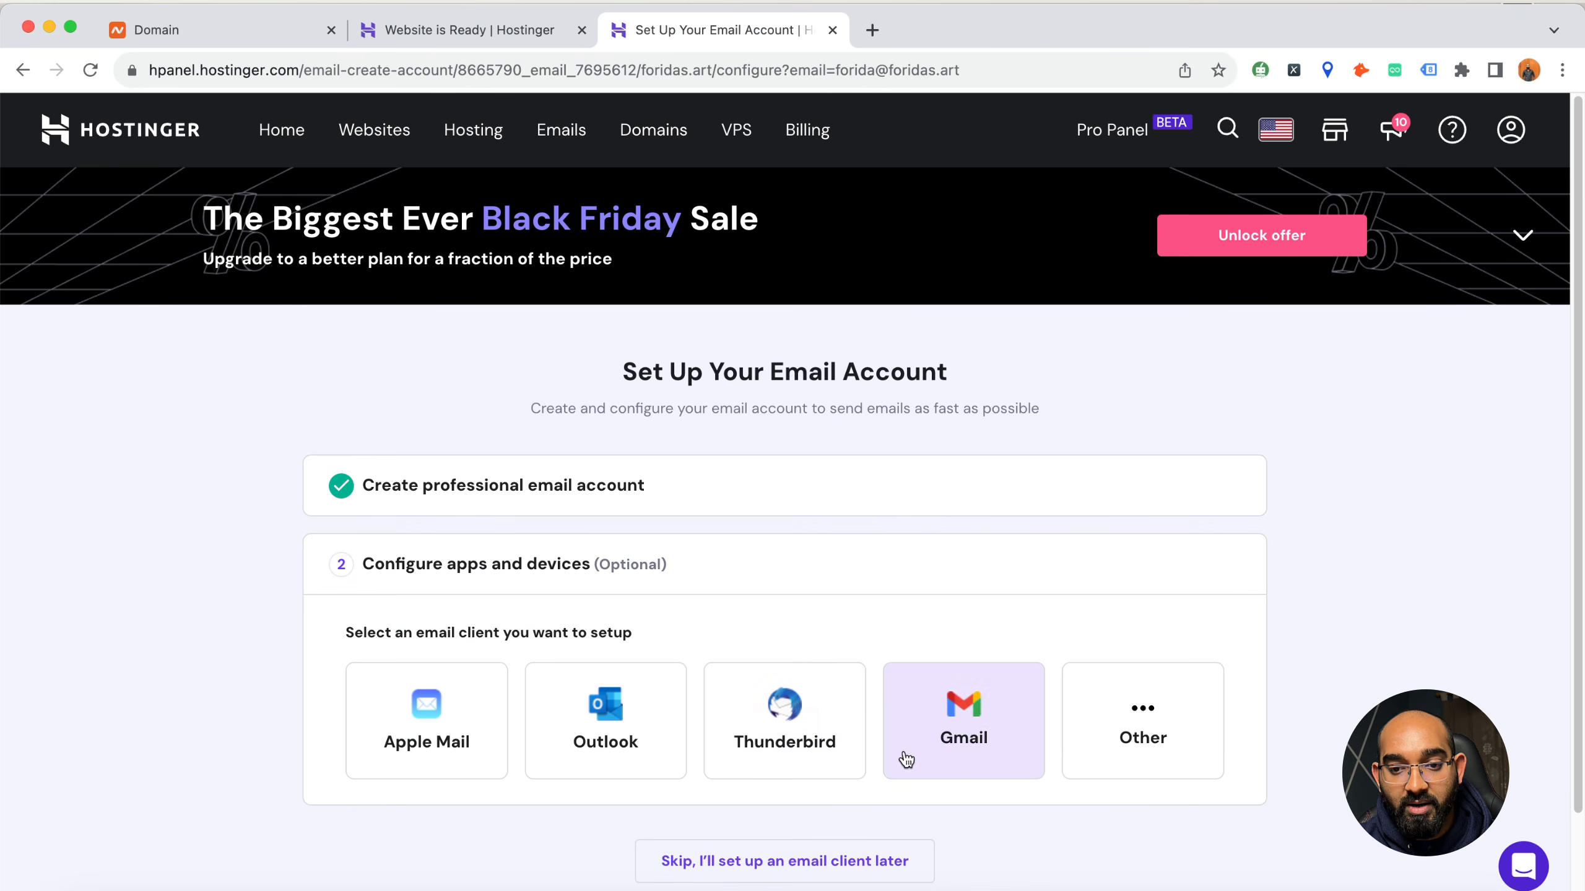
Check the mail server settings for other email clients, and show the Gmail desktop configuration instructions
{"action": "left_click", "coordinate": [1087, 747]}
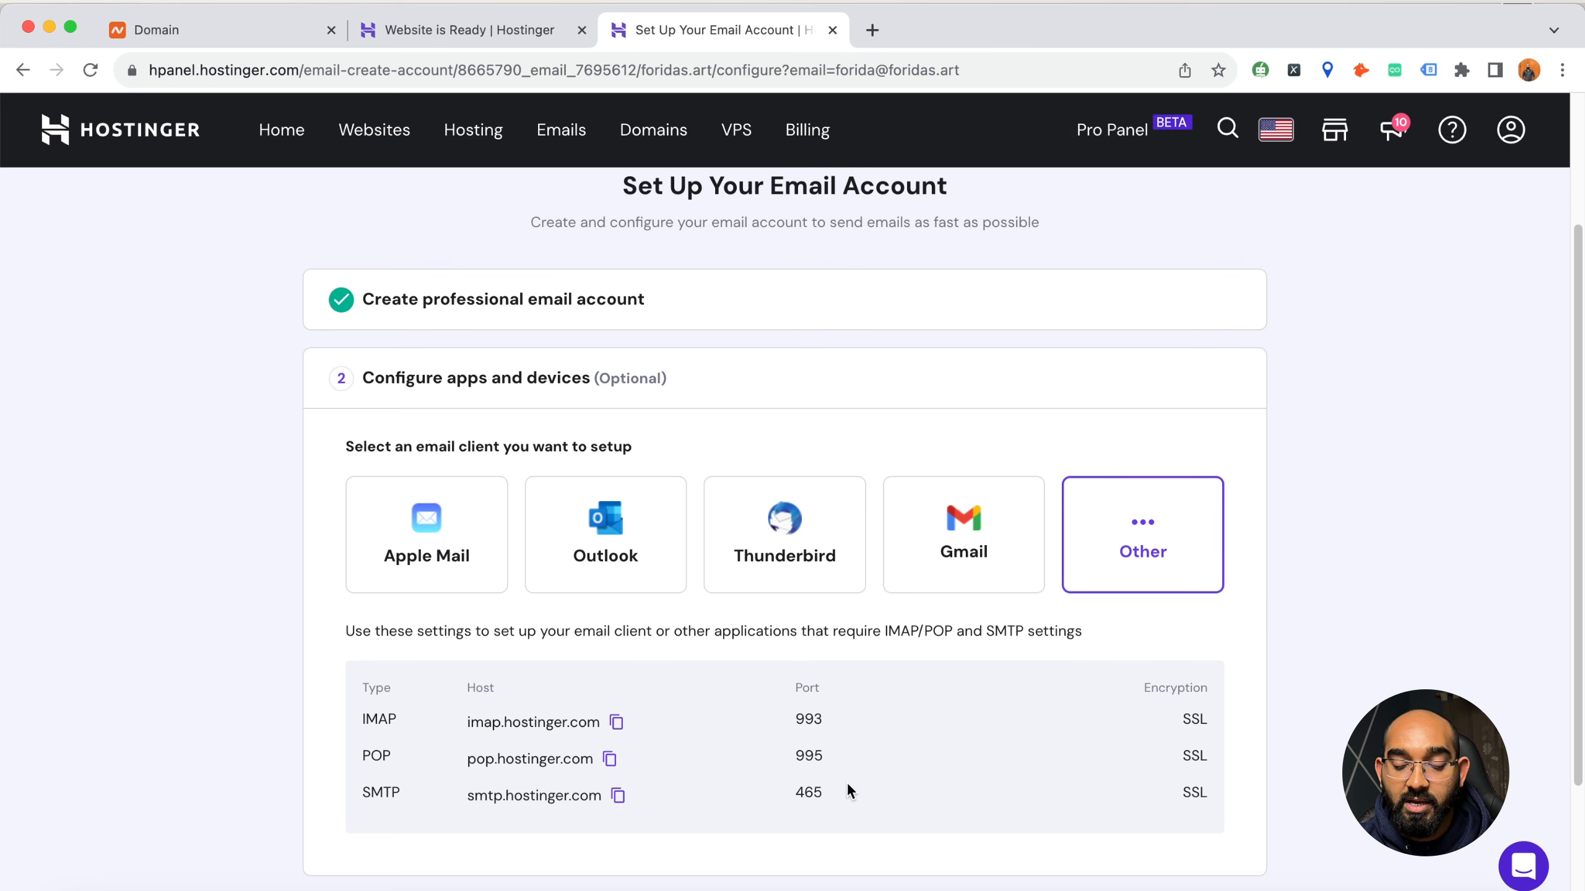
{"action": "left_click", "coordinate": [977, 552]}
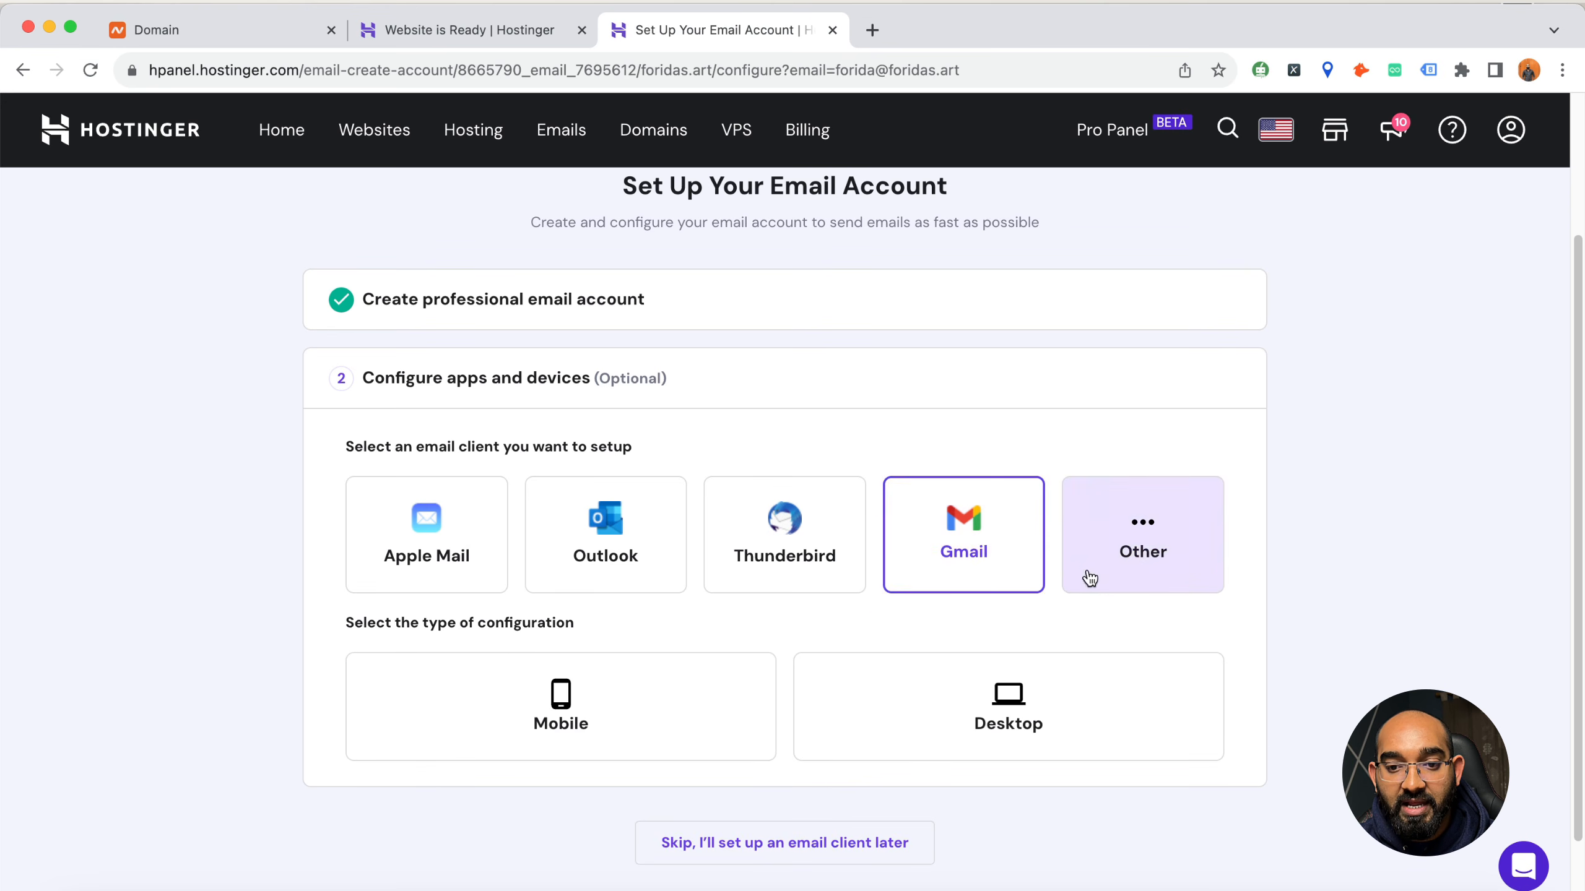
{"action": "scroll", "coordinate": [1011, 631], "scroll_direction": "down", "scroll_amount": 1}
{"action": "left_click", "coordinate": [1036, 685]}
{"action": "scroll", "coordinate": [967, 686], "scroll_direction": "down", "scroll_amount": 3}
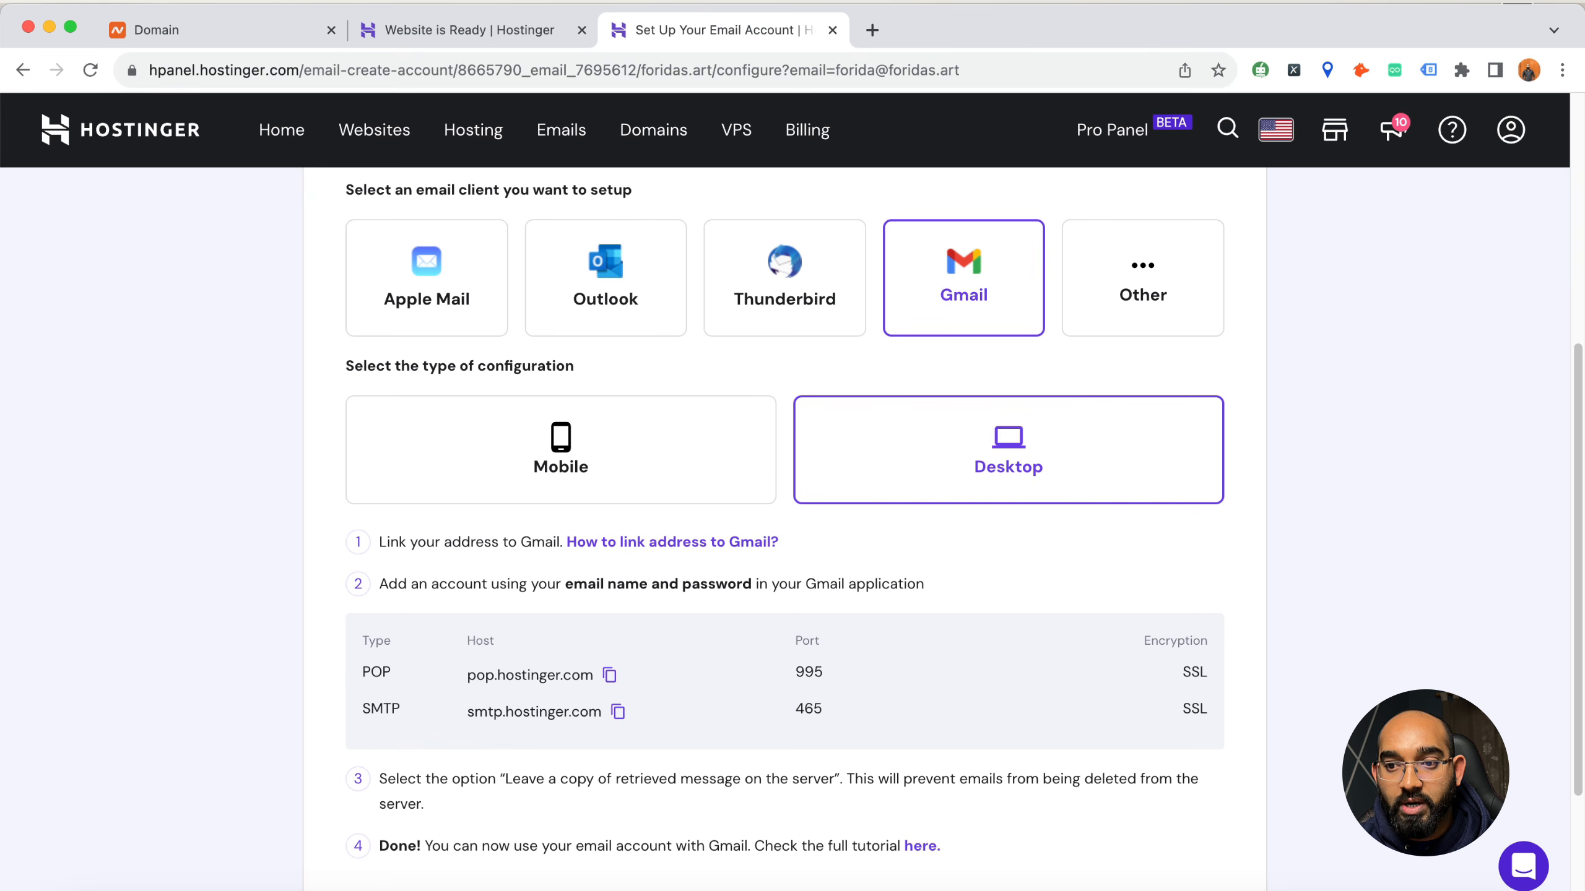
Narrow the browser window and open the Gmail inbox in a new tab
{"action": "left_click_drag", "start_coordinate": [3, 429], "coordinate": [513, 424]}
{"action": "left_click_drag", "start_coordinate": [1422, 30], "coordinate": [914, 27]}
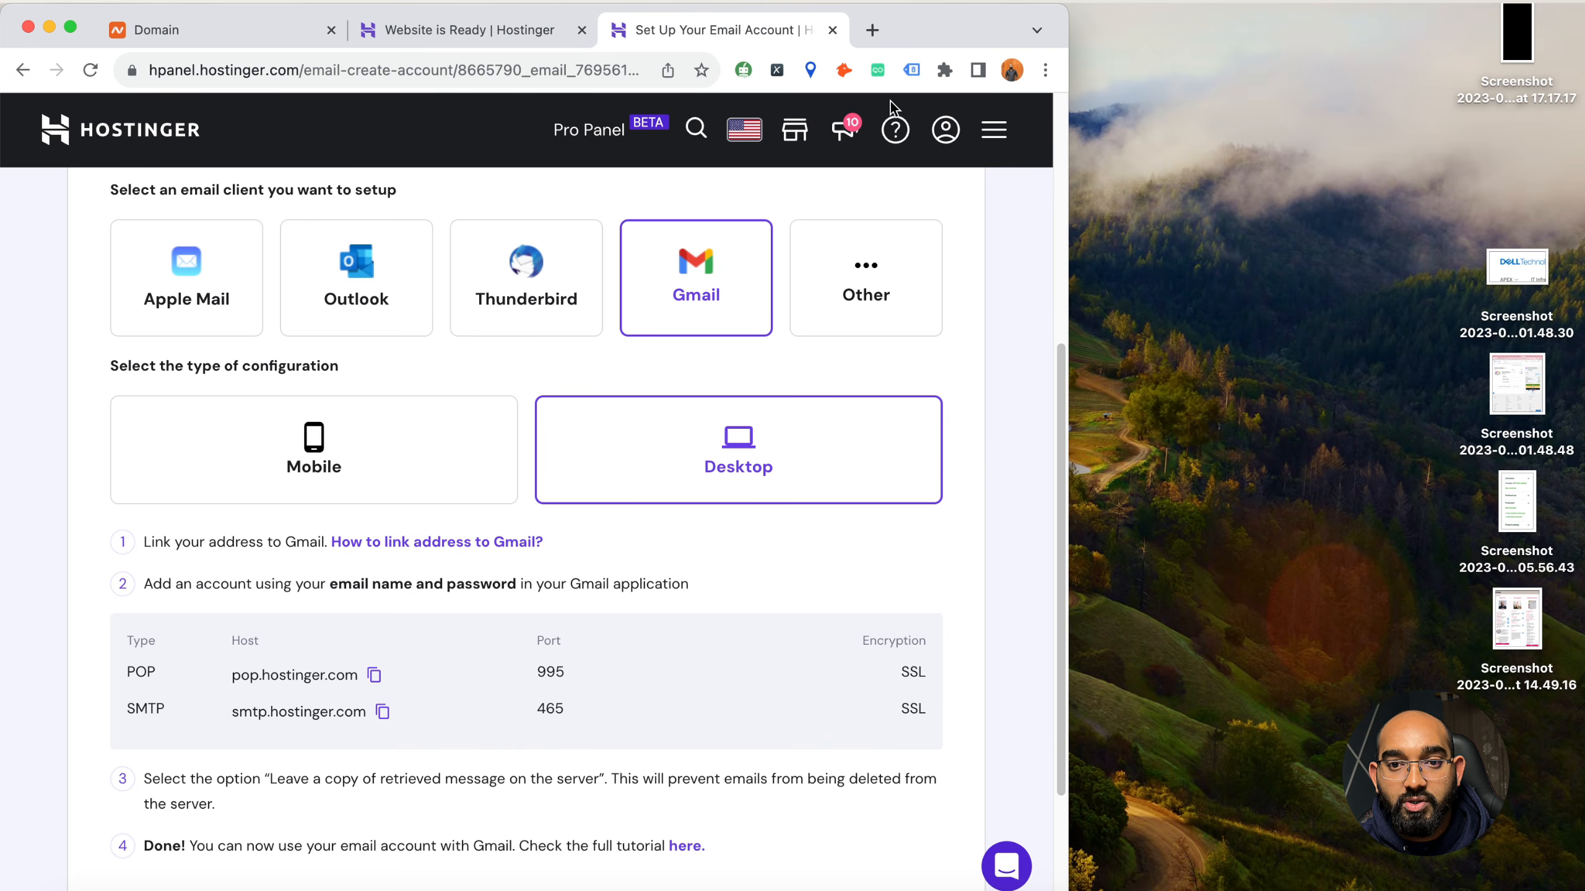
{"action": "left_click", "coordinate": [876, 34]}
{"action": "type", "text": "g"}
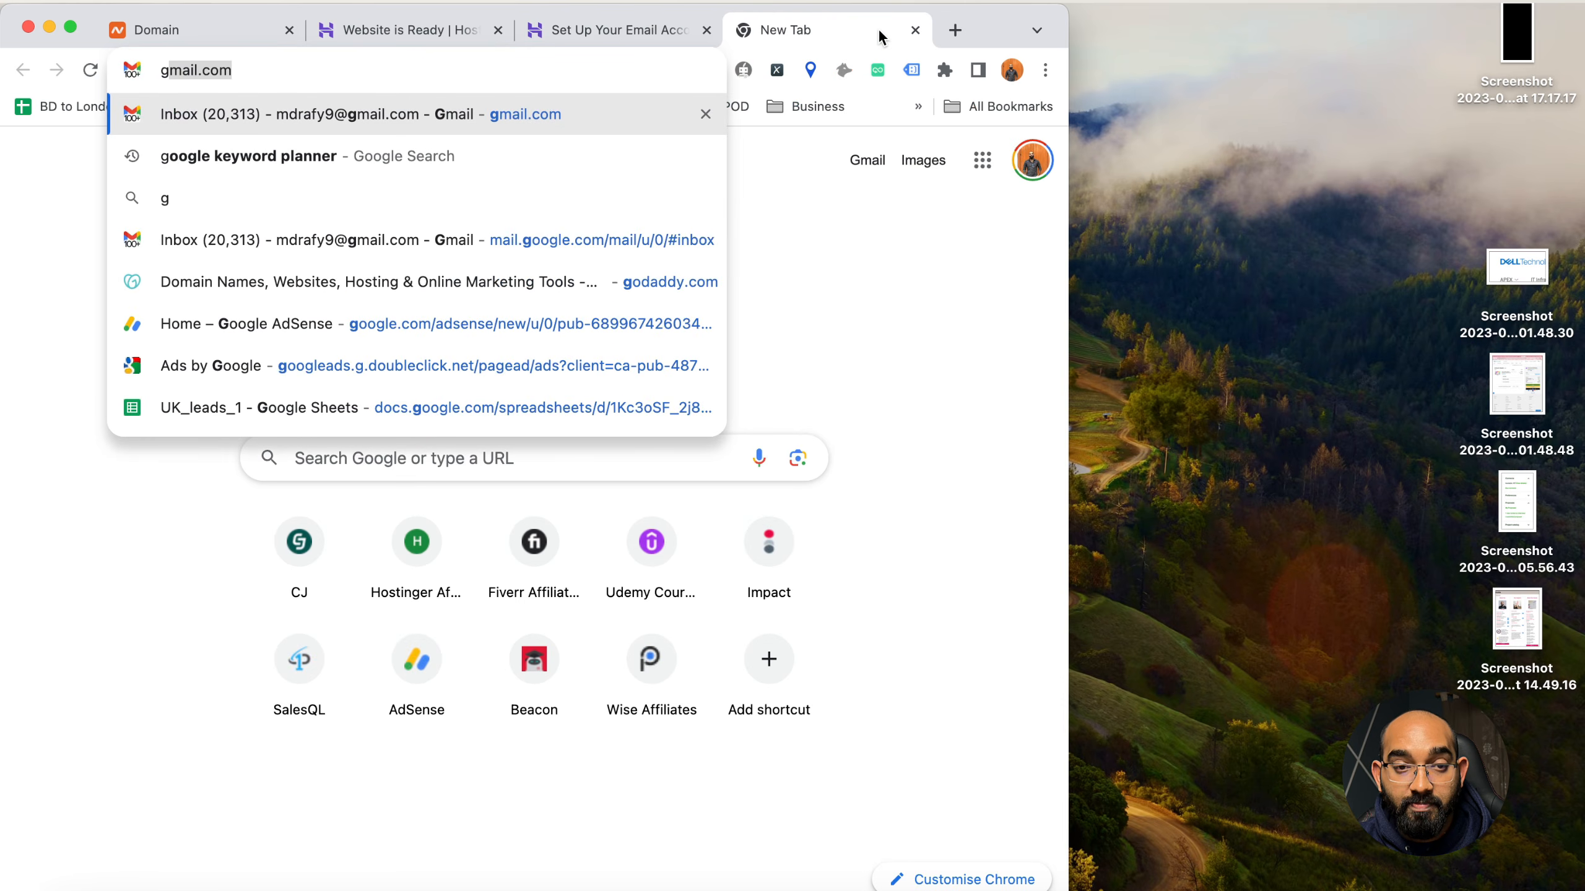
{"action": "type", "text": "ma"}
{"action": "key", "text": "Return"}
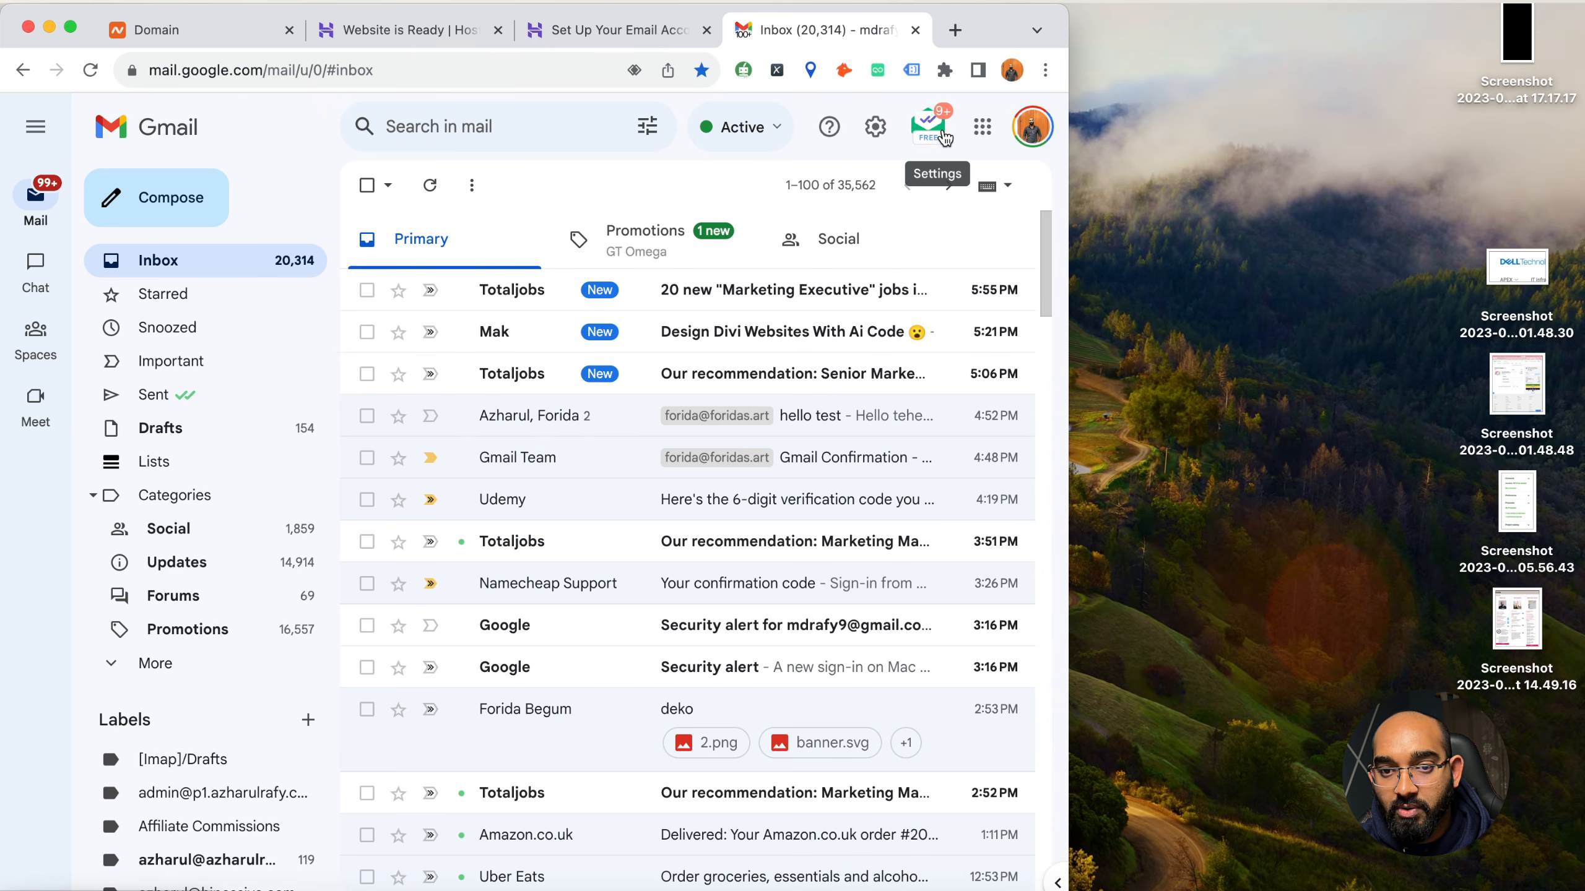
Open Gmail's Accounts and Import settings and go to the Send mail as section
{"action": "left_click", "coordinate": [875, 127]}
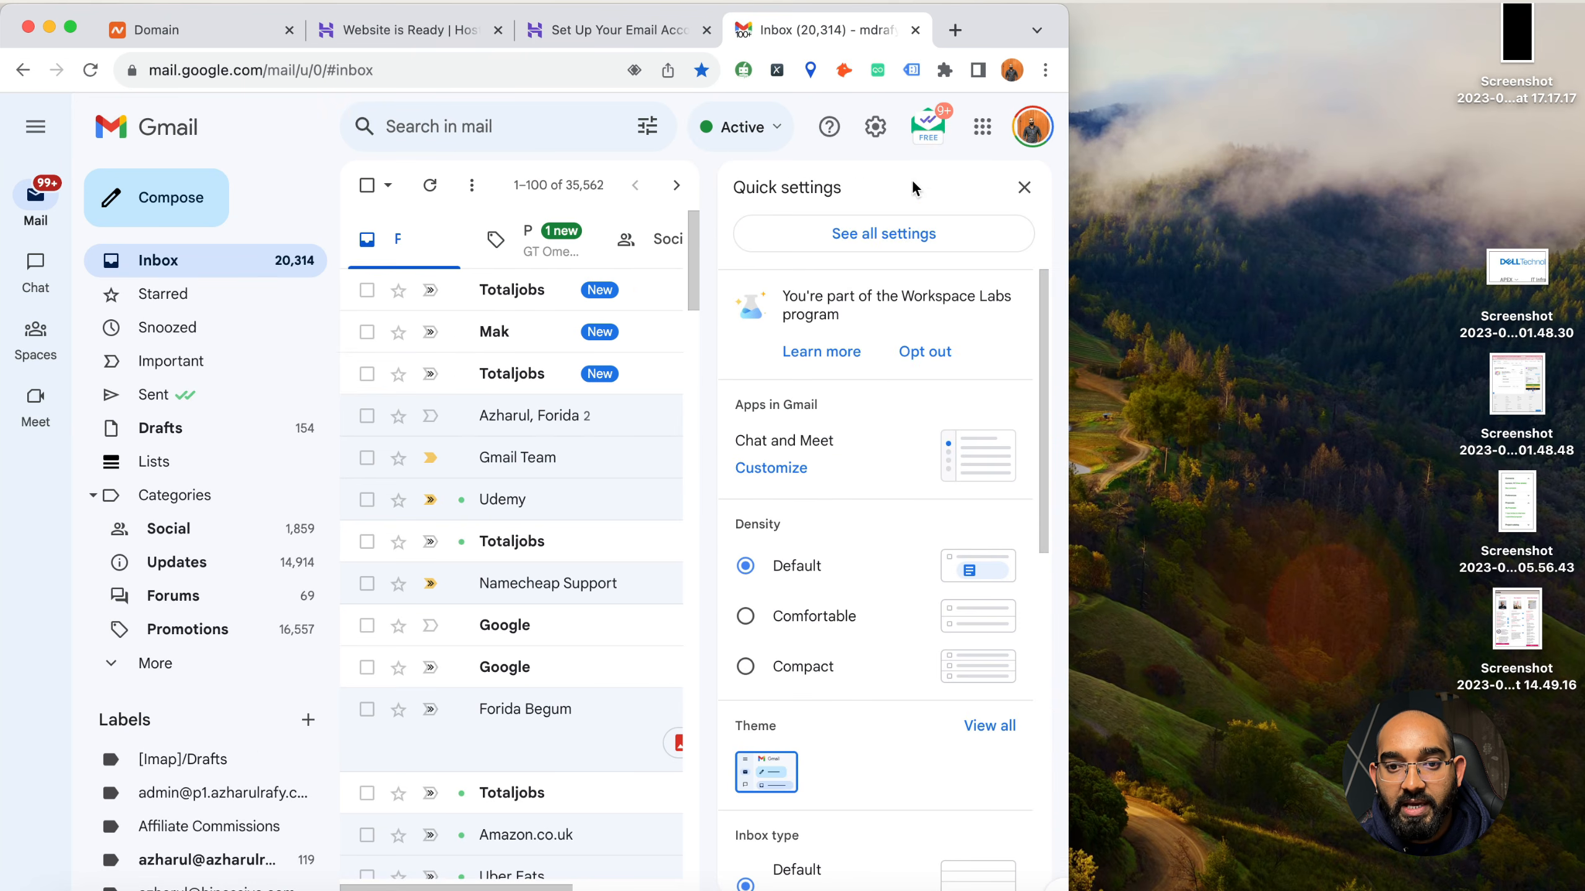
{"action": "left_click", "coordinate": [865, 247]}
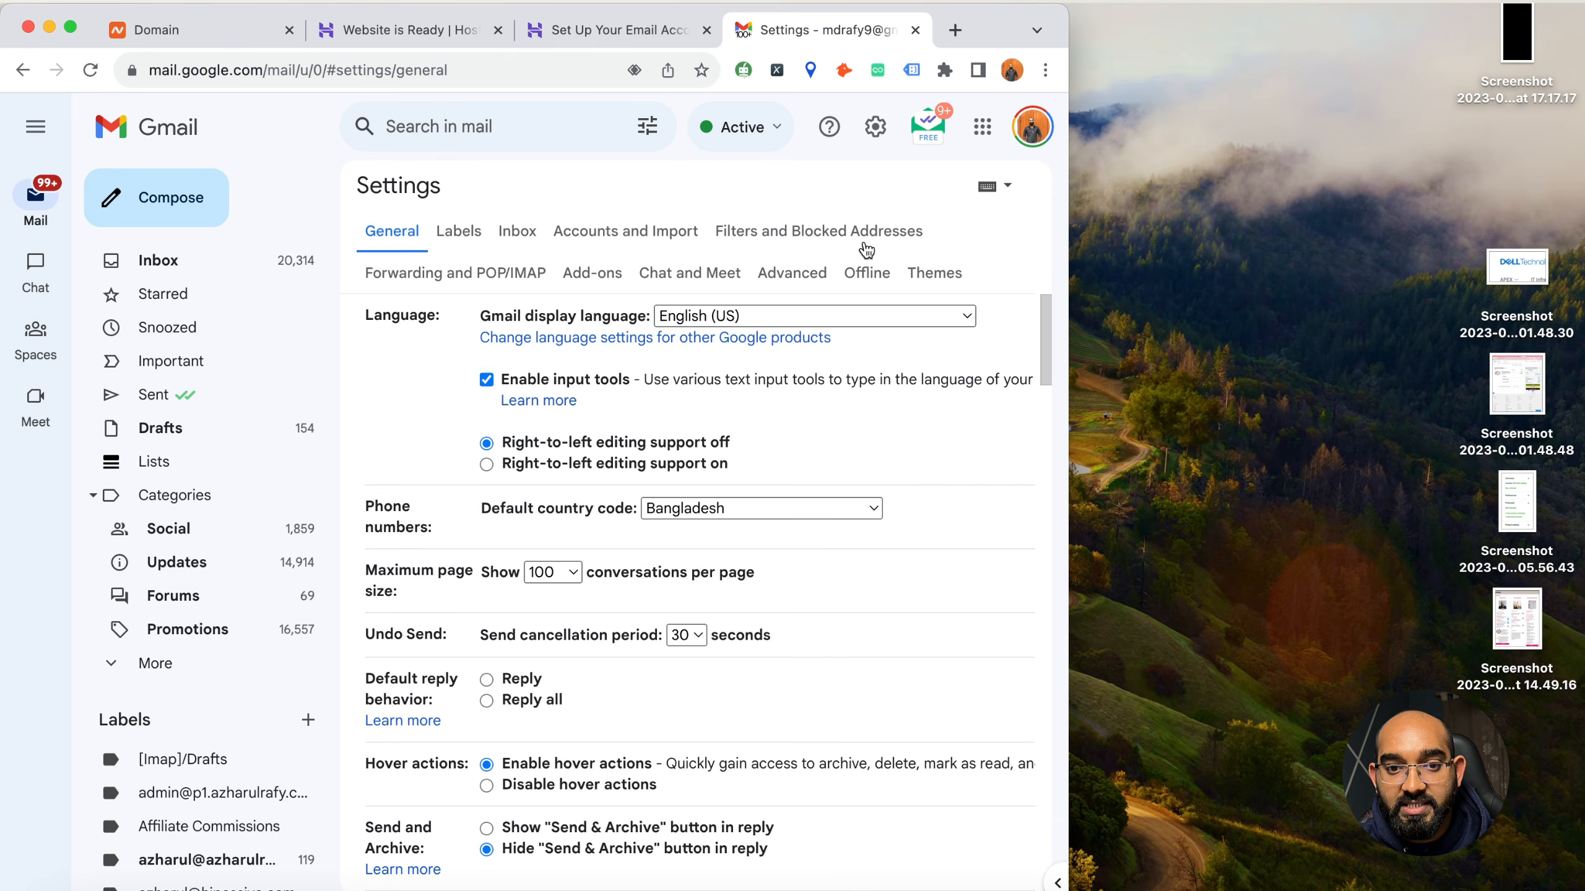
{"action": "left_click", "coordinate": [625, 231]}
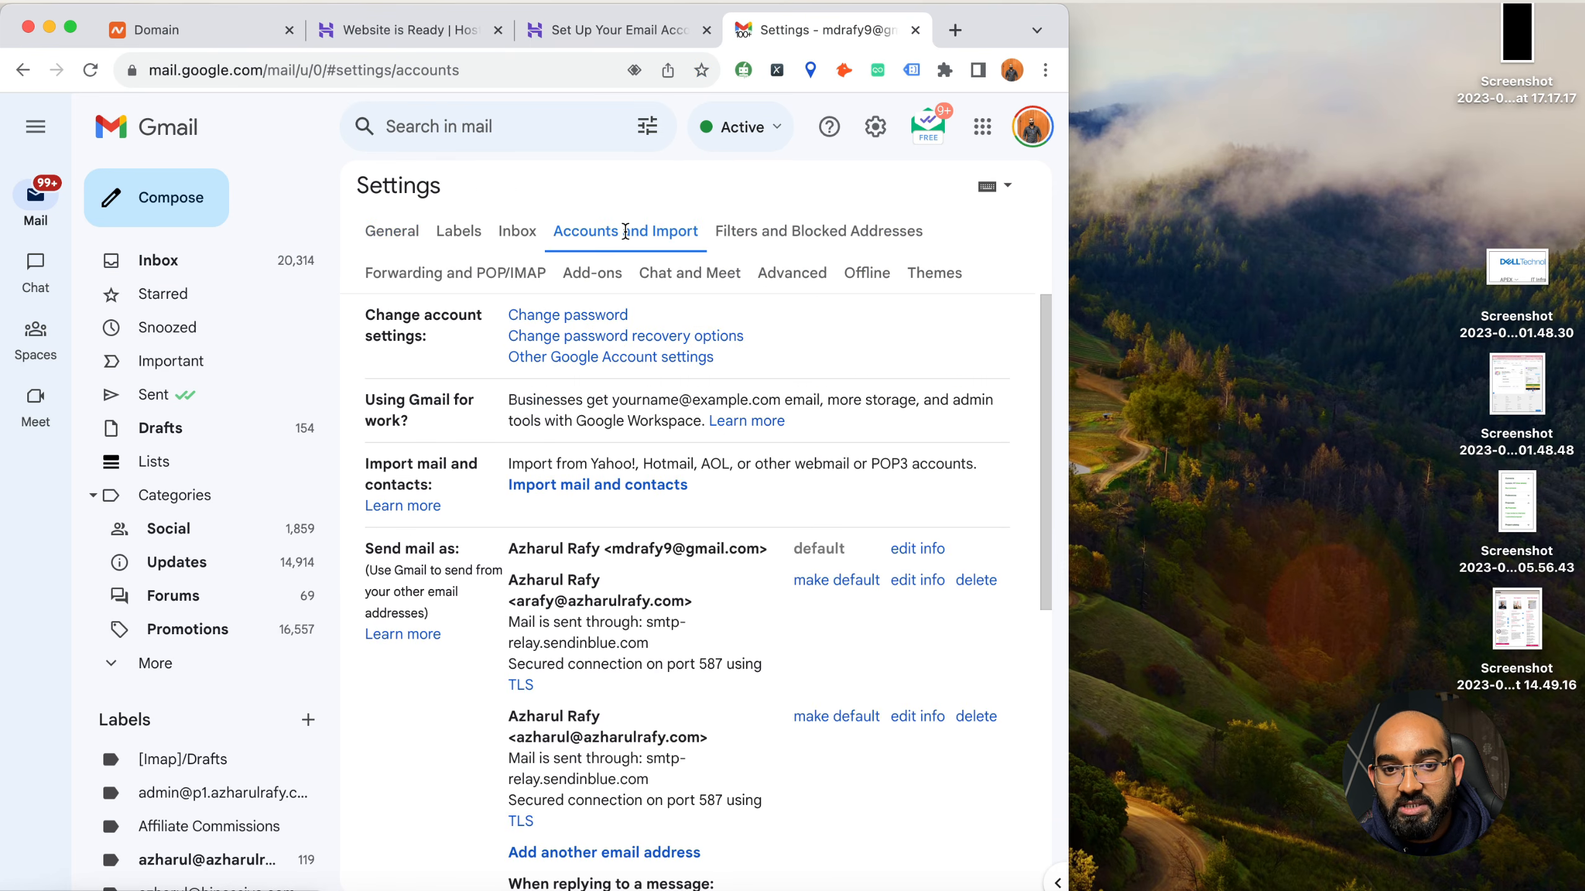
{"action": "scroll", "coordinate": [710, 505], "scroll_direction": "down", "scroll_amount": 1}
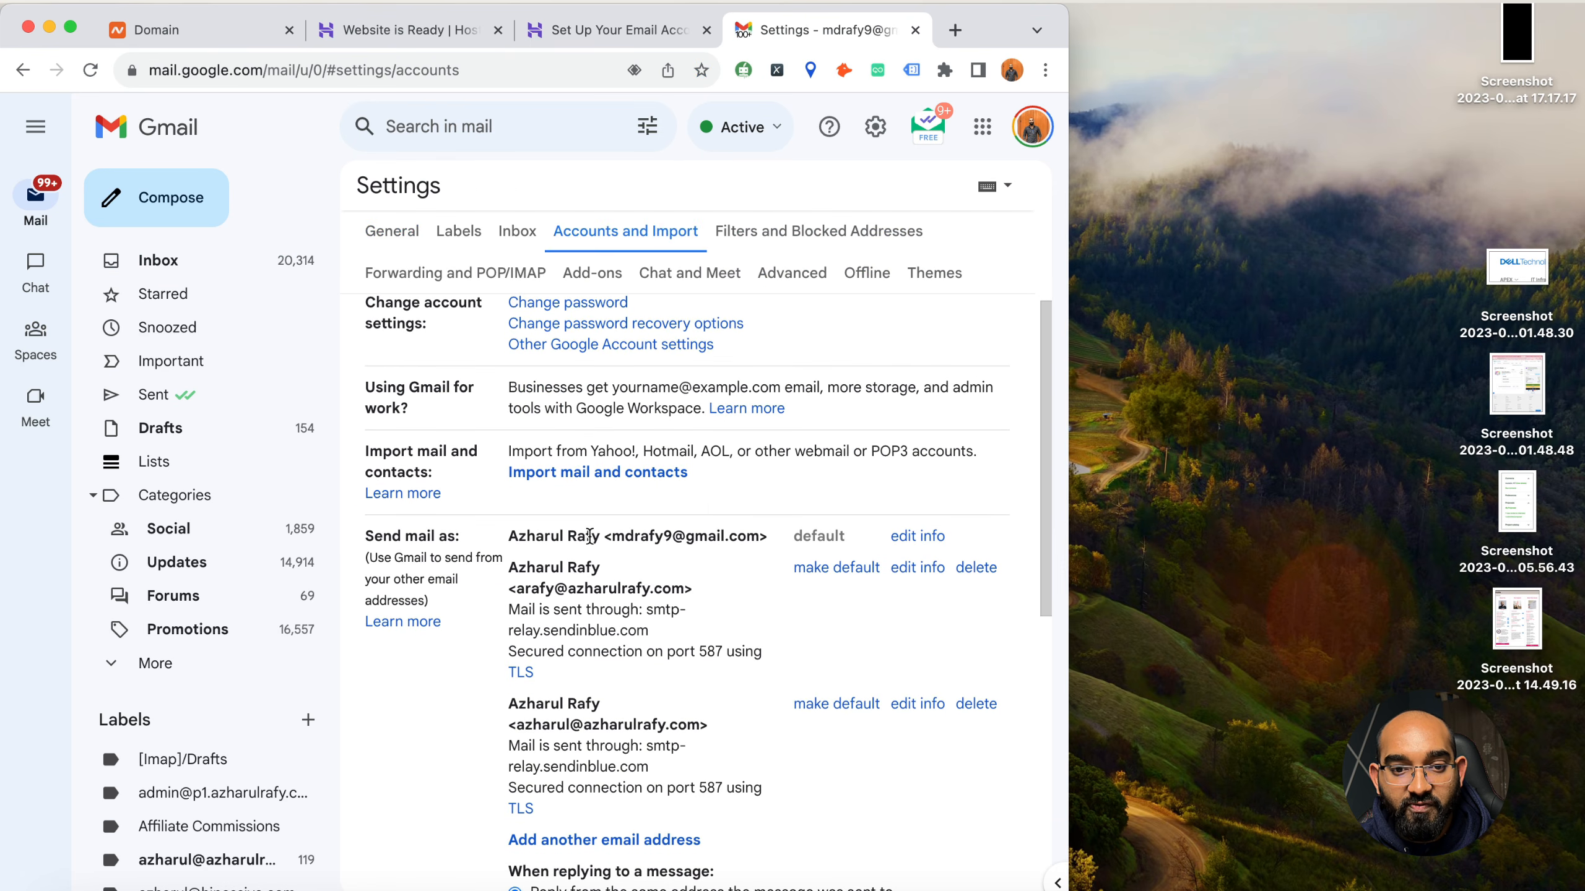
{"action": "left_click_drag", "start_coordinate": [367, 537], "coordinate": [445, 543]}
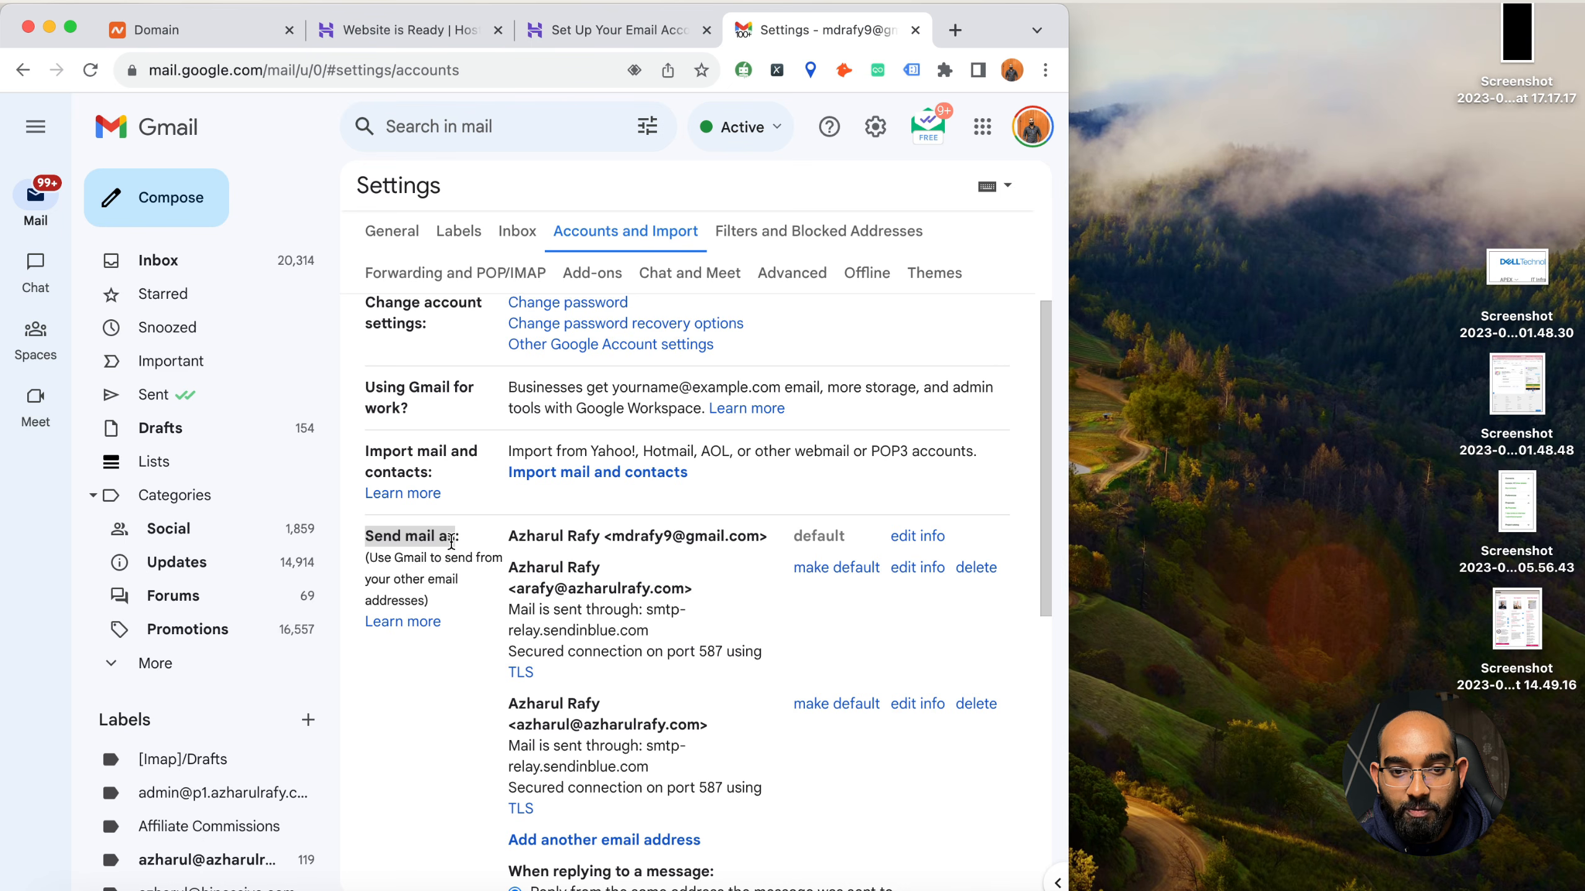
{"action": "scroll", "coordinate": [645, 579], "scroll_direction": "down", "scroll_amount": 4}
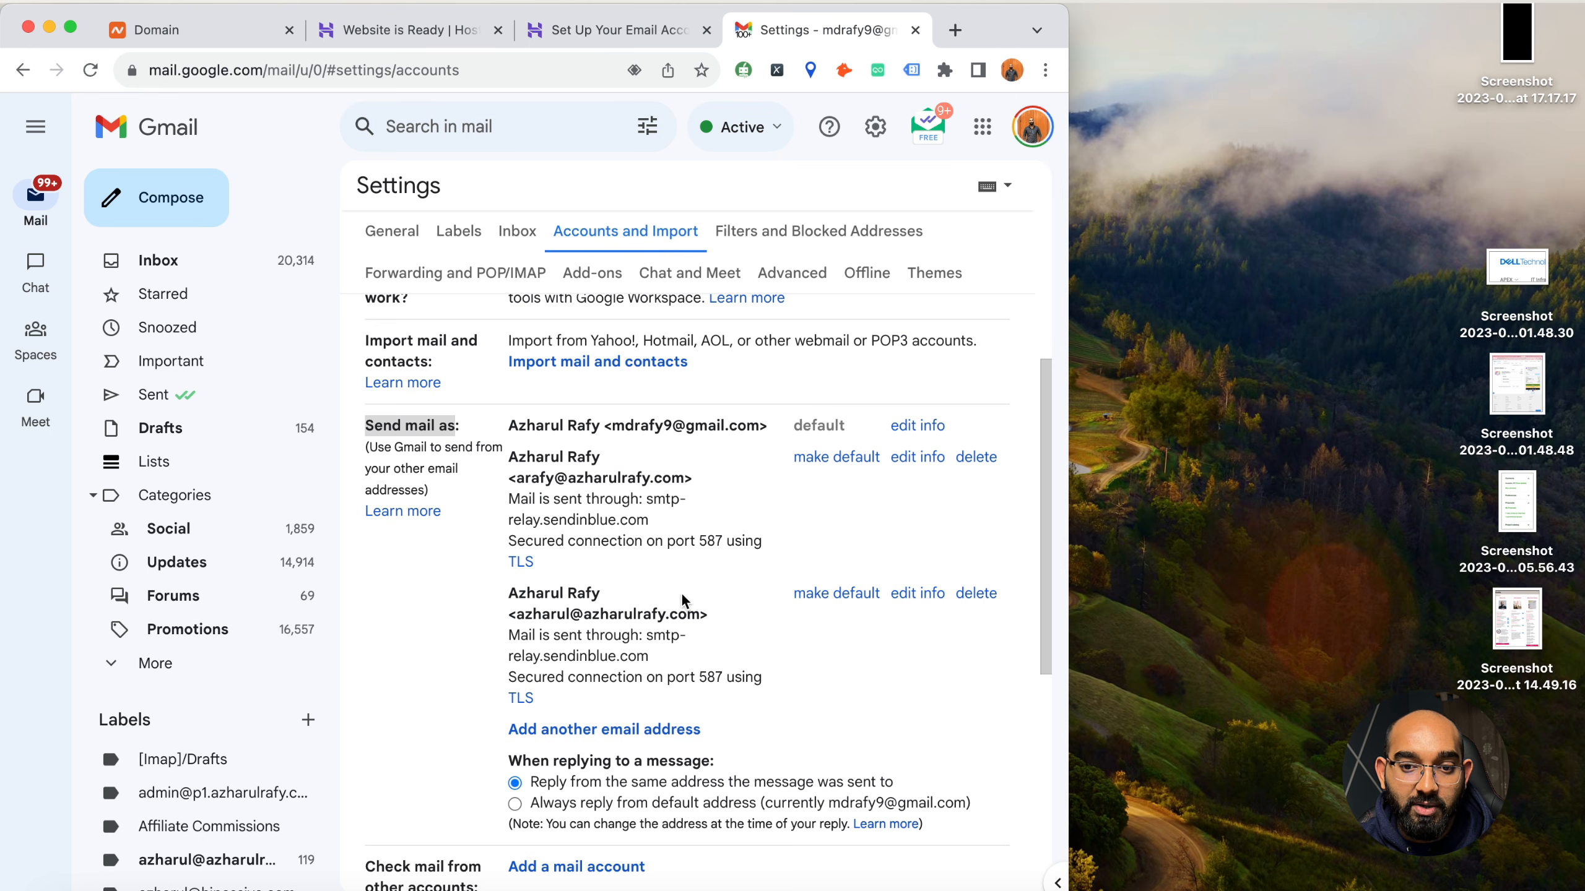
{"action": "scroll", "coordinate": [718, 587], "scroll_direction": "down", "scroll_amount": 1}
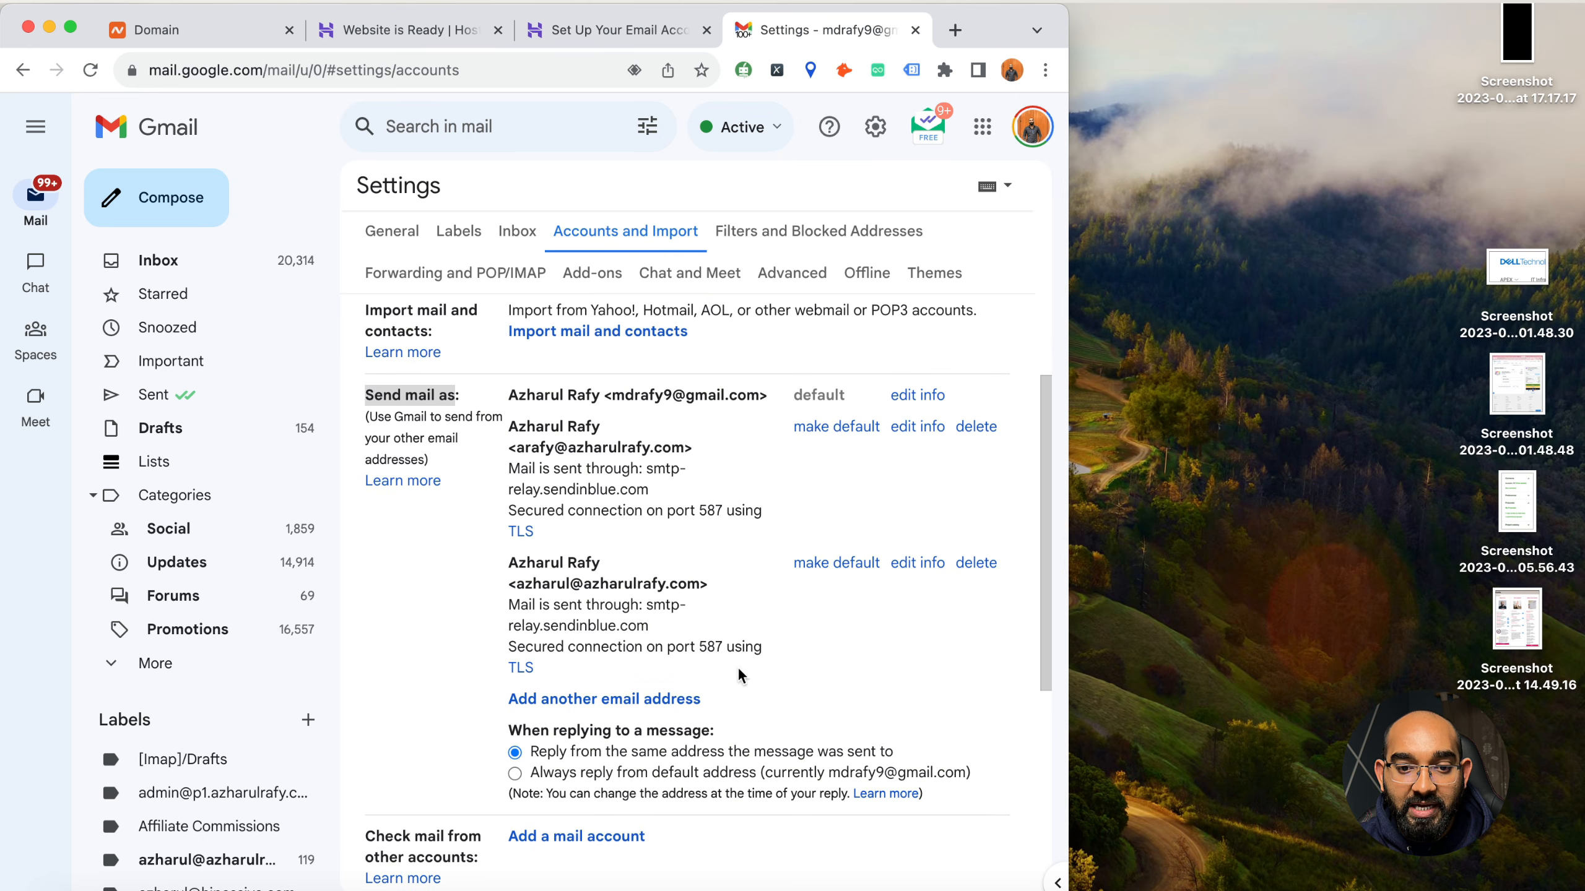
Start adding another email address to send from, and place its narrowed window beside the browser
{"action": "left_click", "coordinate": [599, 702]}
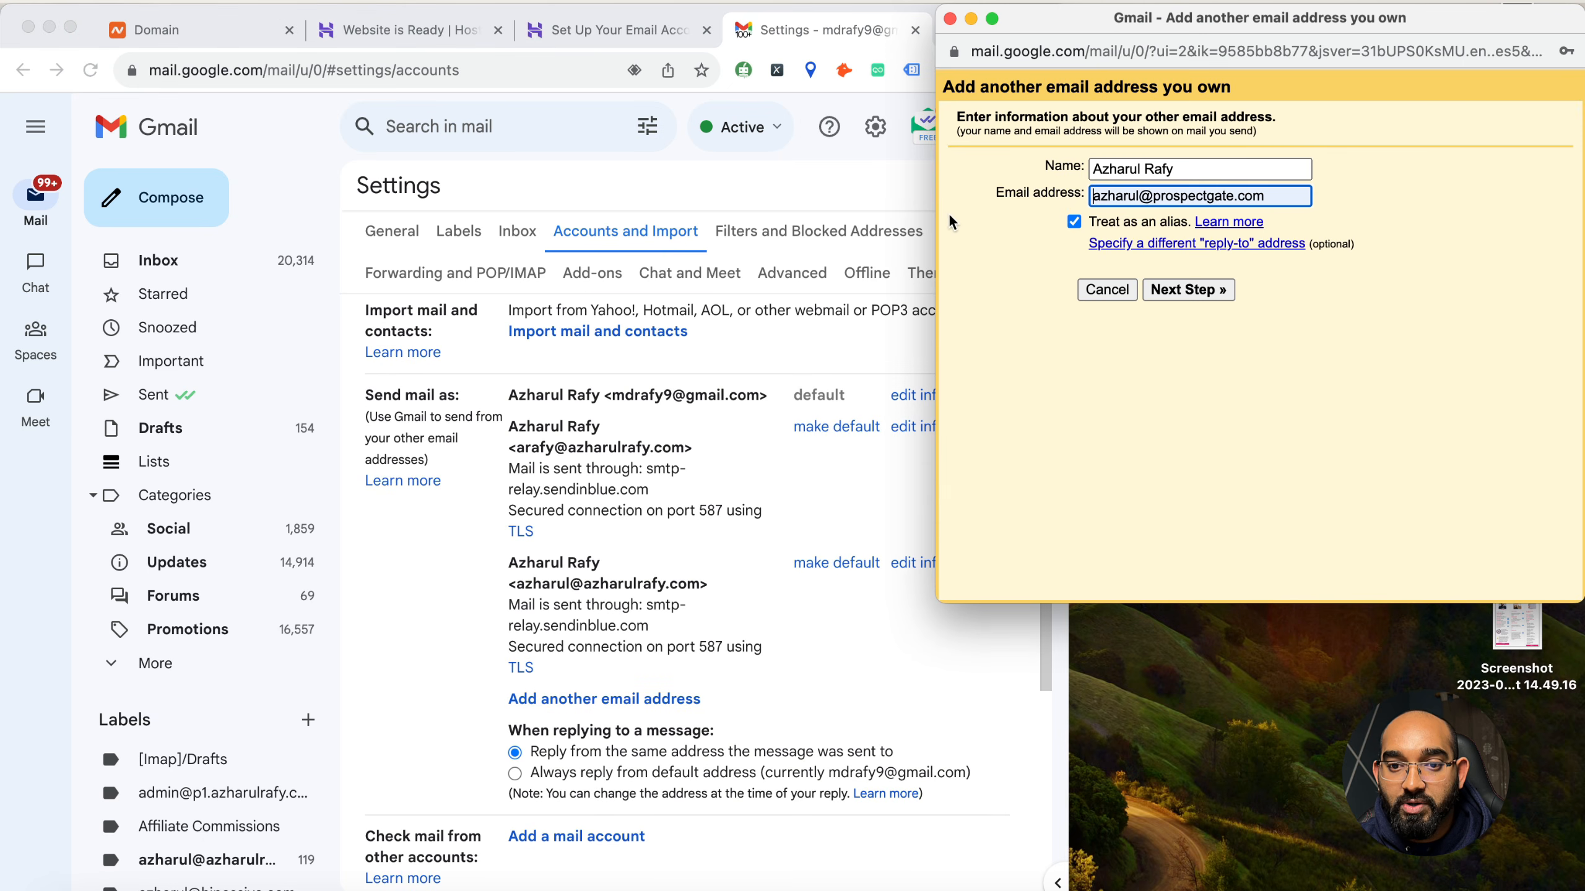
{"action": "left_click_drag", "start_coordinate": [938, 213], "coordinate": [1119, 213]}
{"action": "left_click_drag", "start_coordinate": [1282, 23], "coordinate": [1238, 23]}
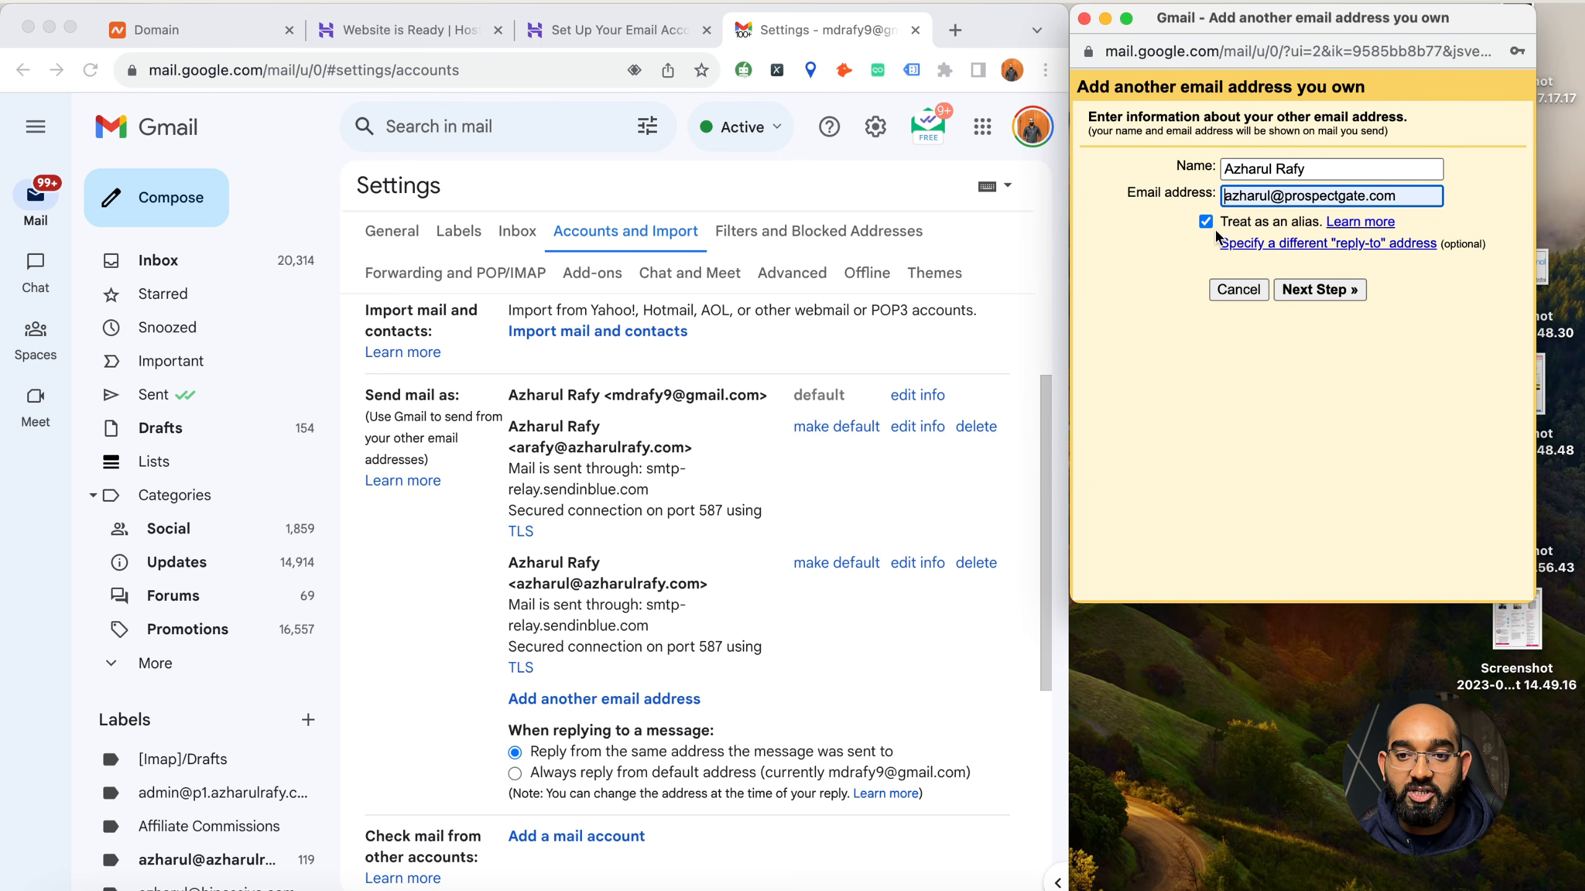
Replace the sender name with the mailbox owner's full name
{"action": "double_click", "coordinate": [1246, 164]}
{"action": "left_click_drag", "start_coordinate": [1336, 163], "coordinate": [1250, 169]}
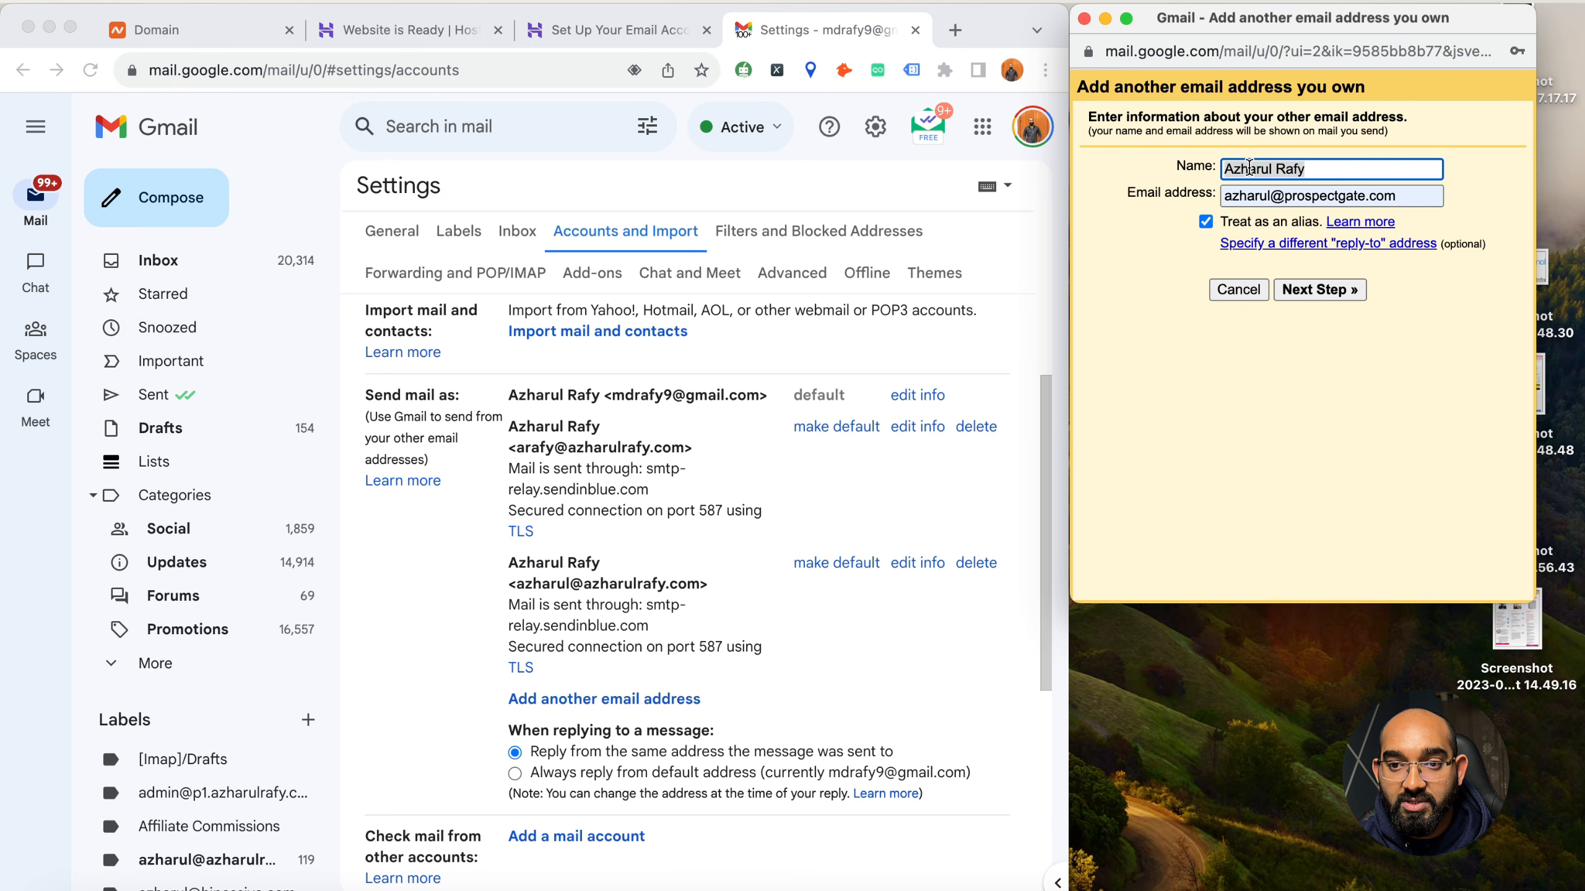
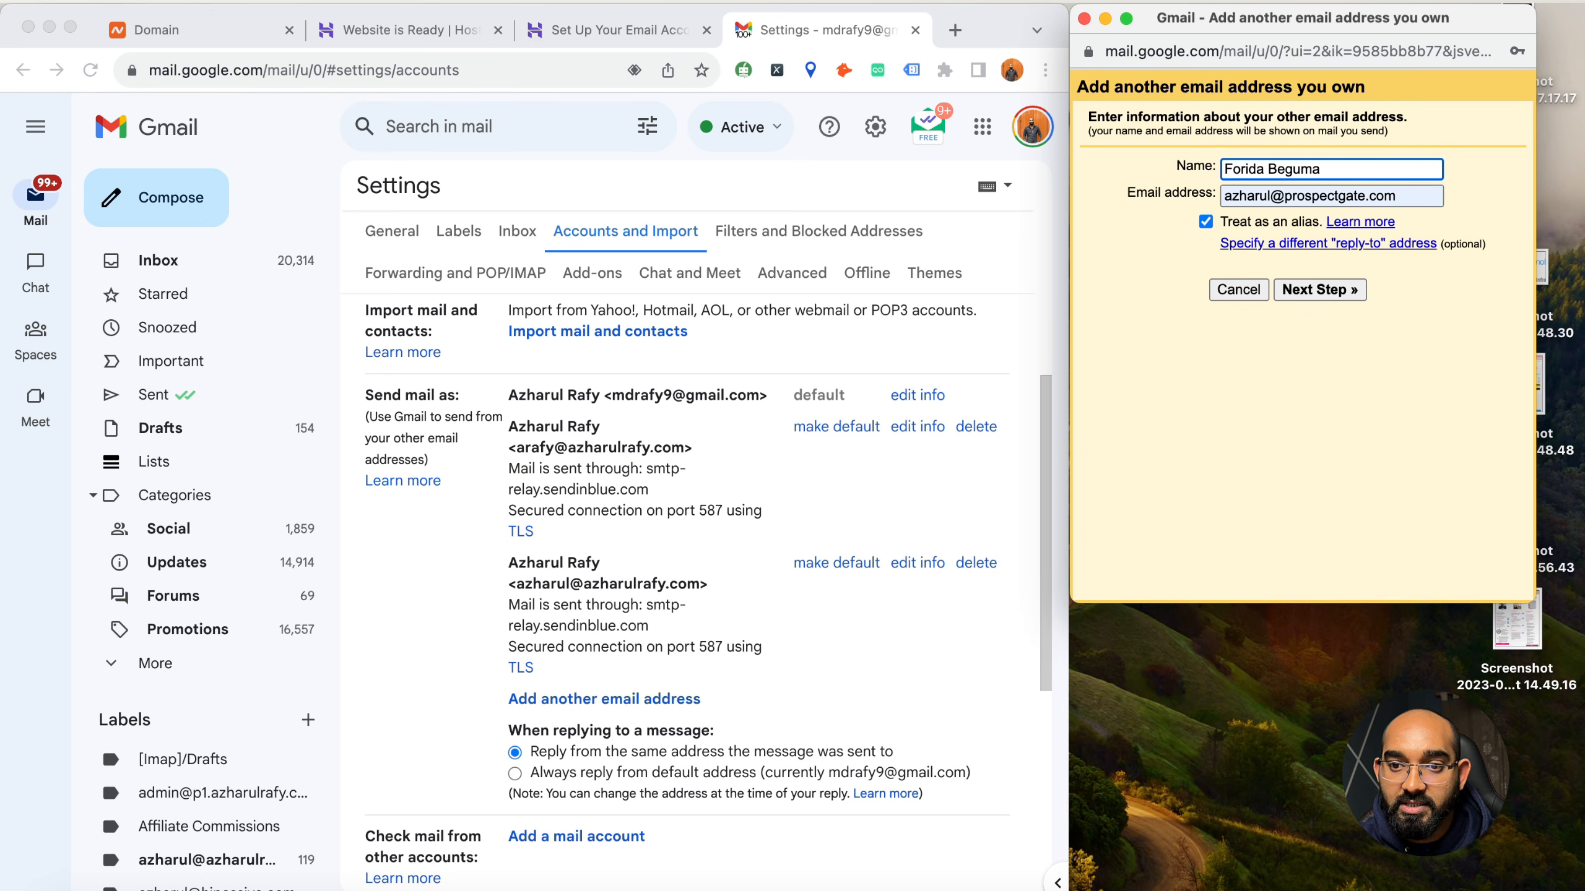
{"action": "left_click", "coordinate": [1159, 268]}
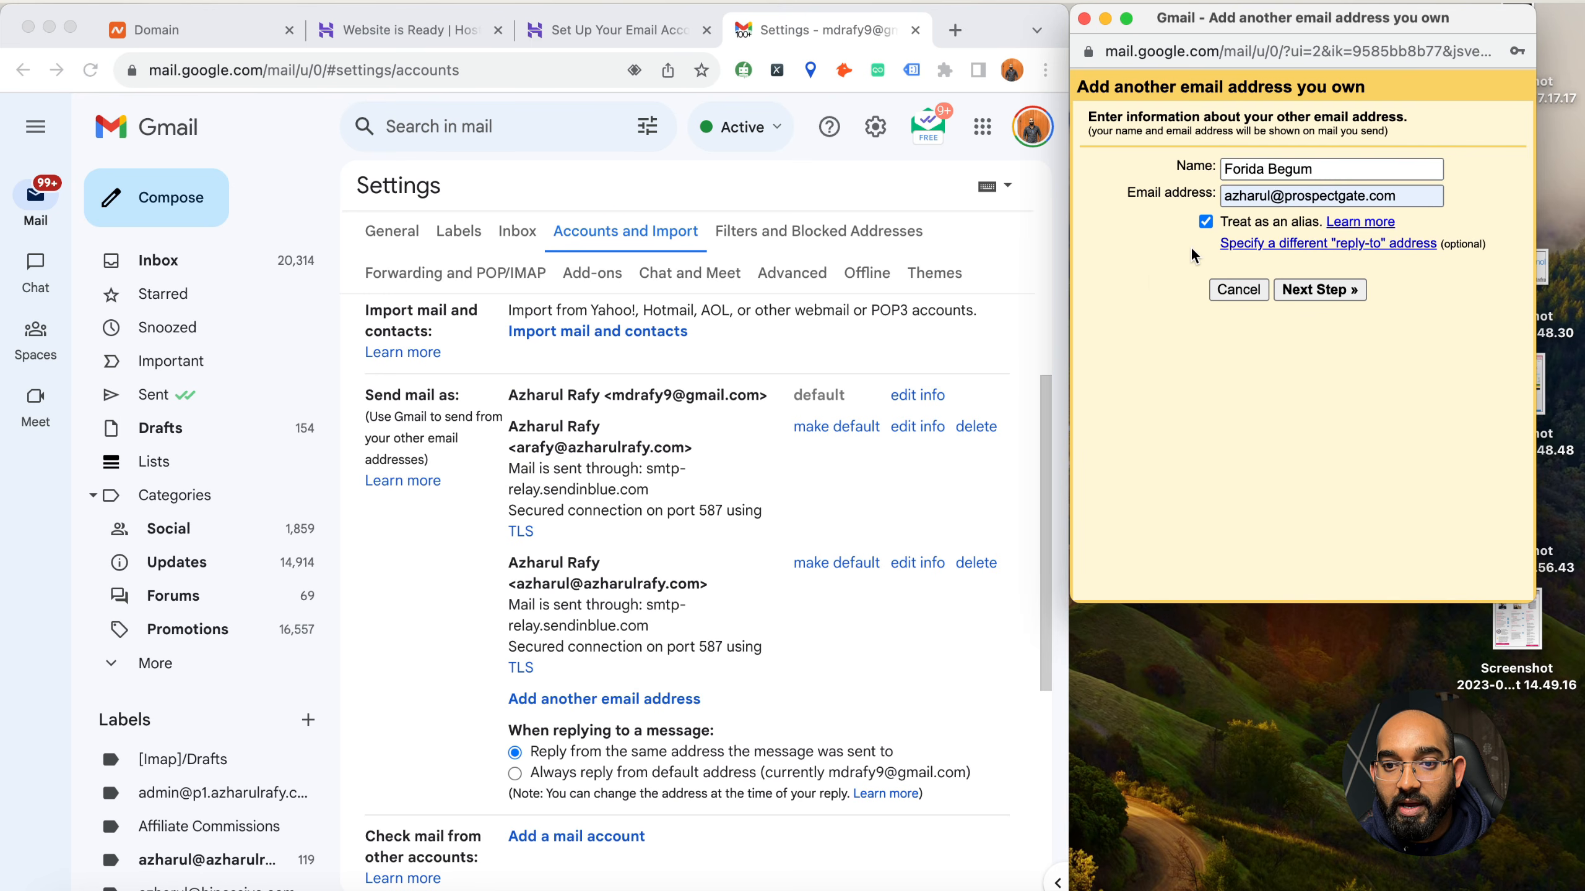
Enter the new foridas.art mailbox address, leave it treated as an alias, and continue to the SMTP settings
{"action": "triple_click", "coordinate": [1248, 201]}
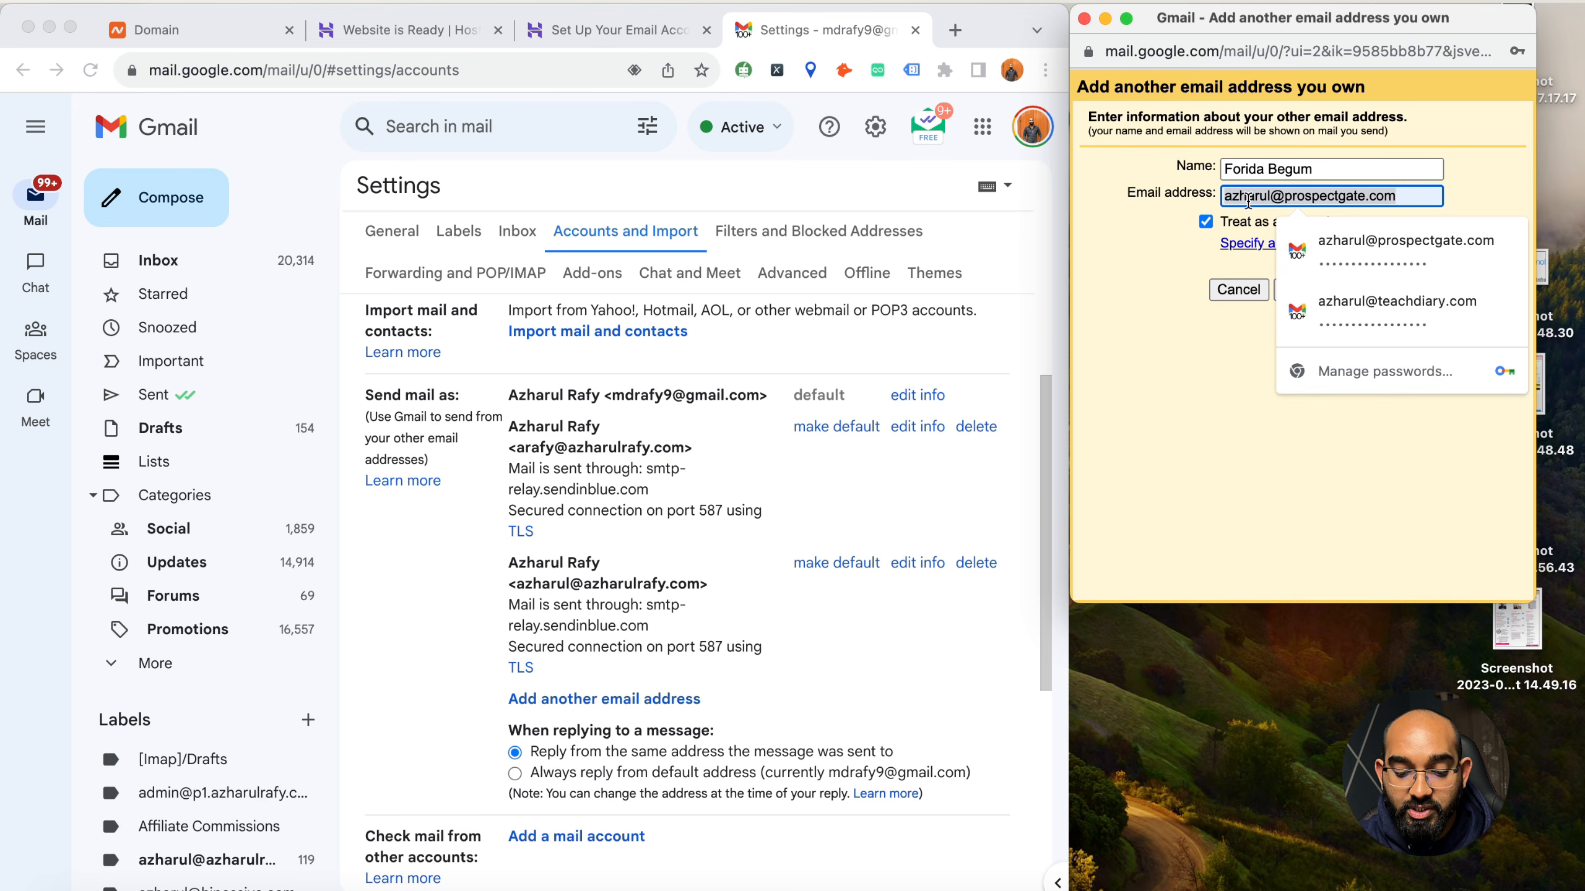
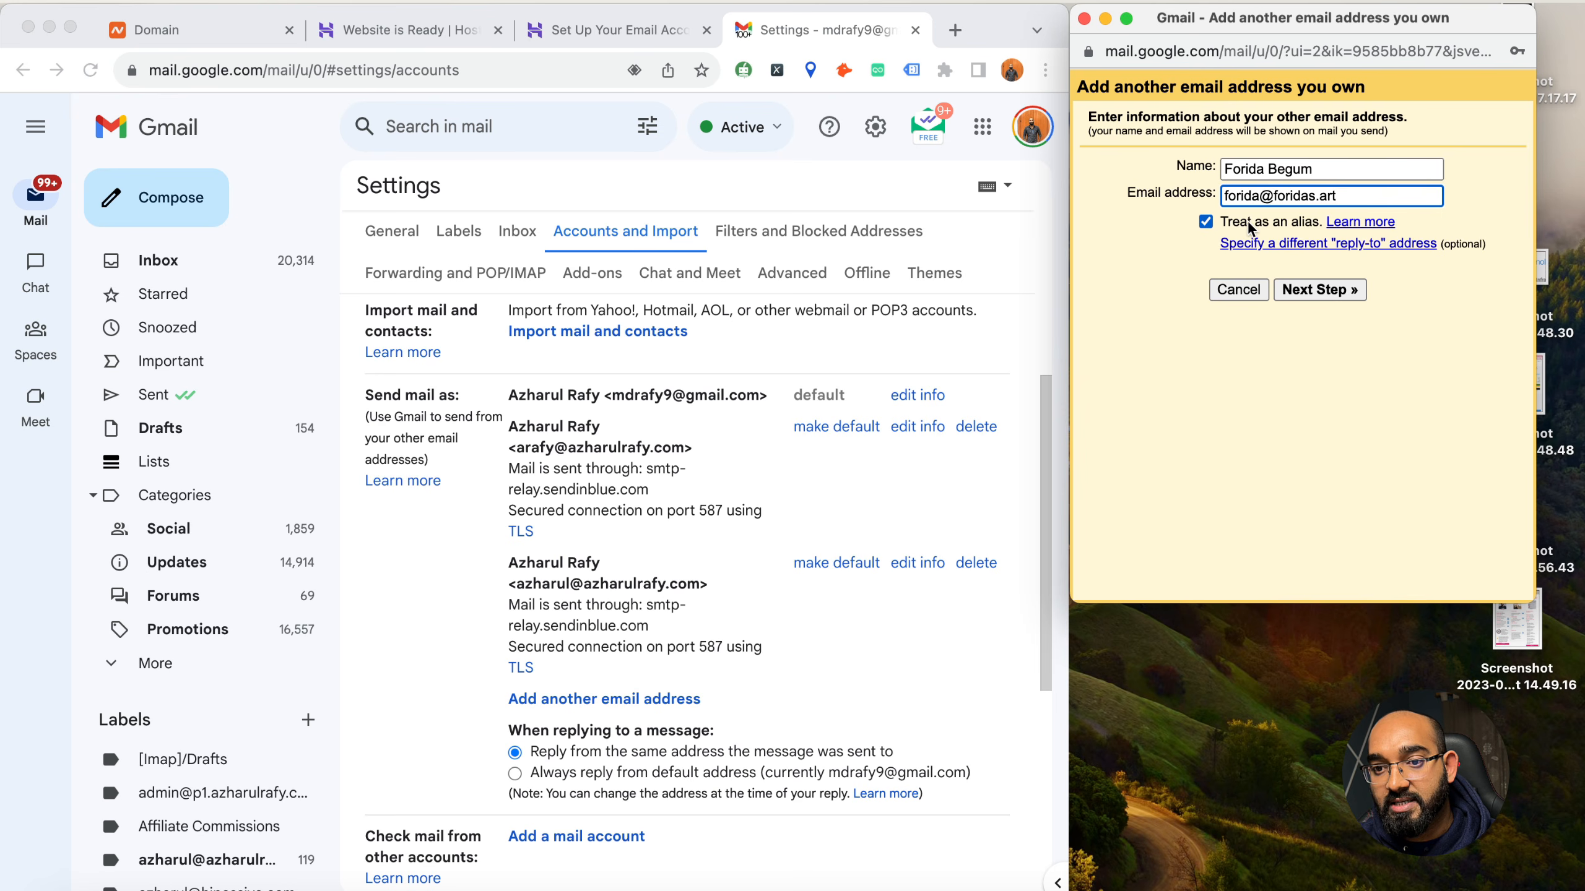
{"action": "left_click", "coordinate": [1334, 289]}
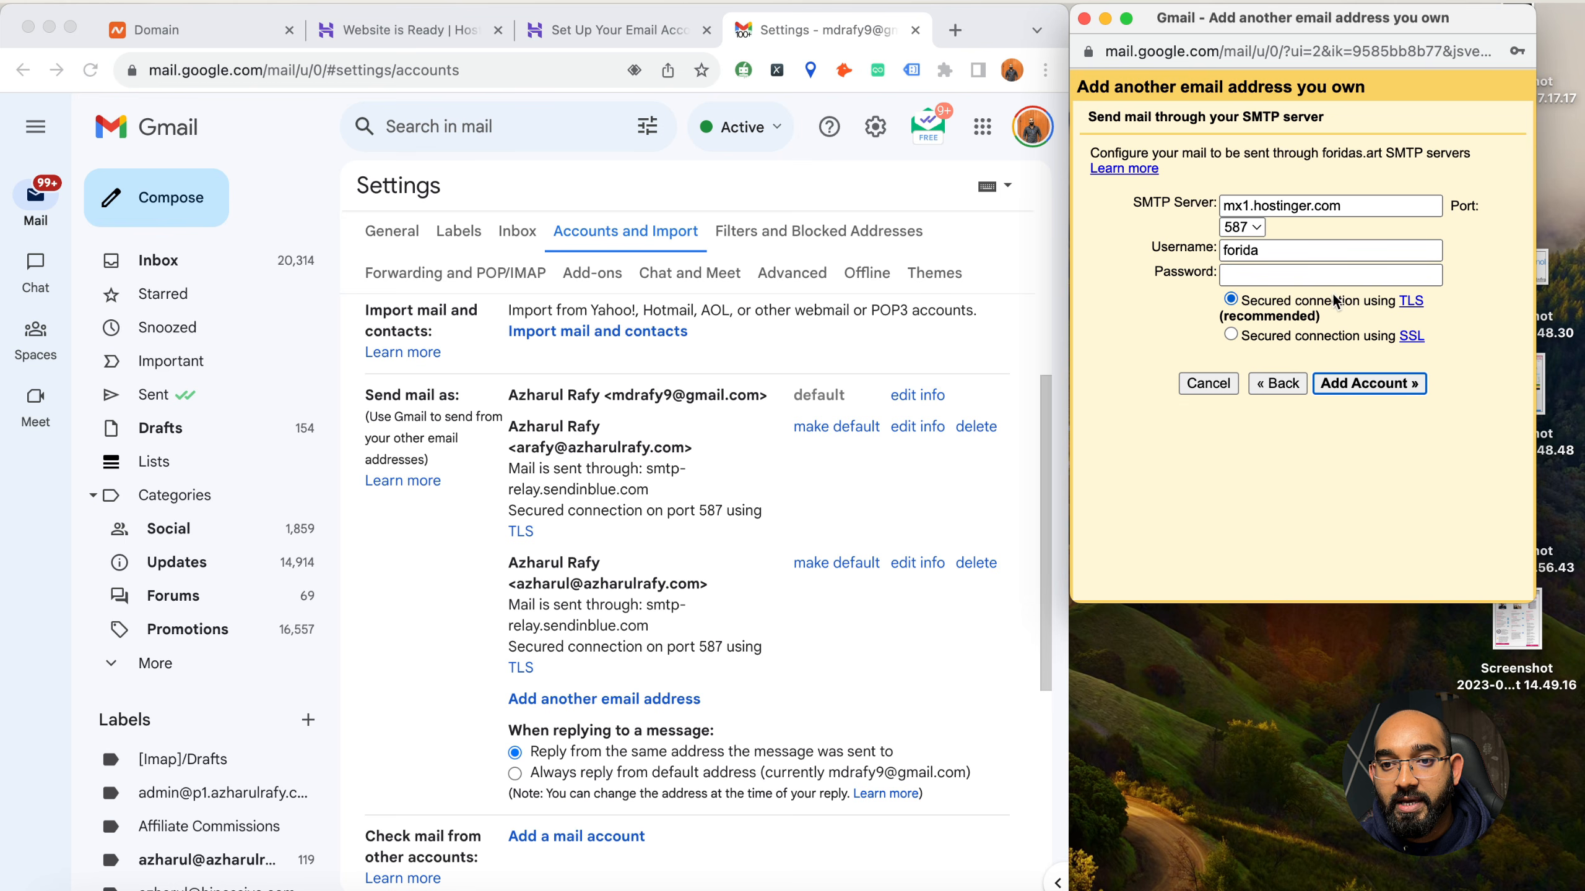
Replace the SMTP server with smtp.hostinger.com, copied from the Hostinger Gmail desktop configuration instructions
{"action": "left_click", "coordinate": [1260, 204]}
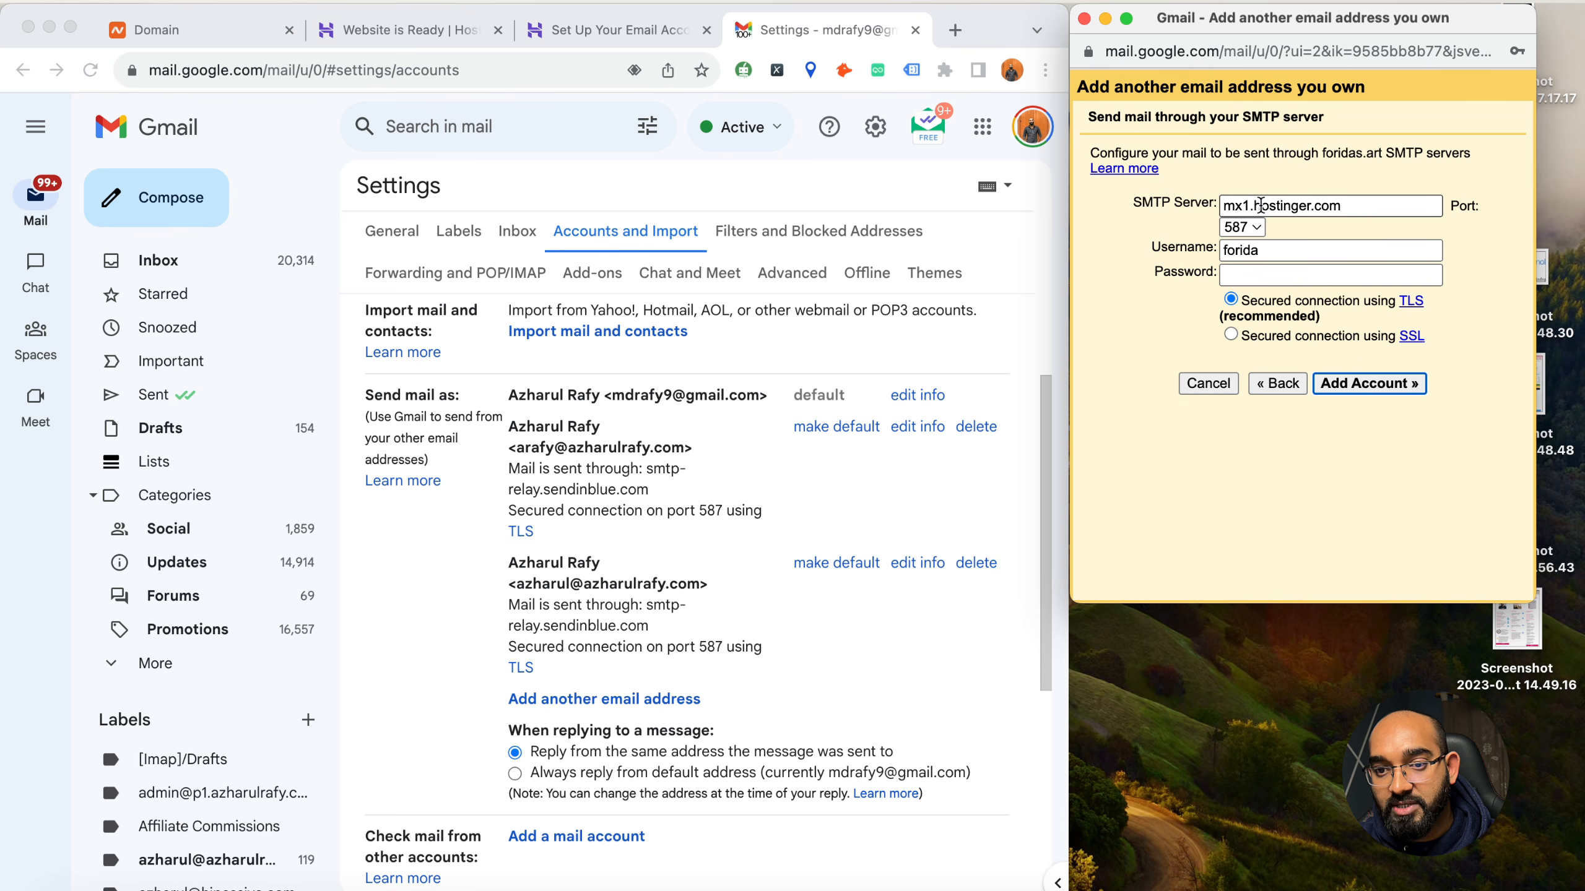
{"action": "left_click_drag", "start_coordinate": [1224, 205], "coordinate": [1336, 205]}
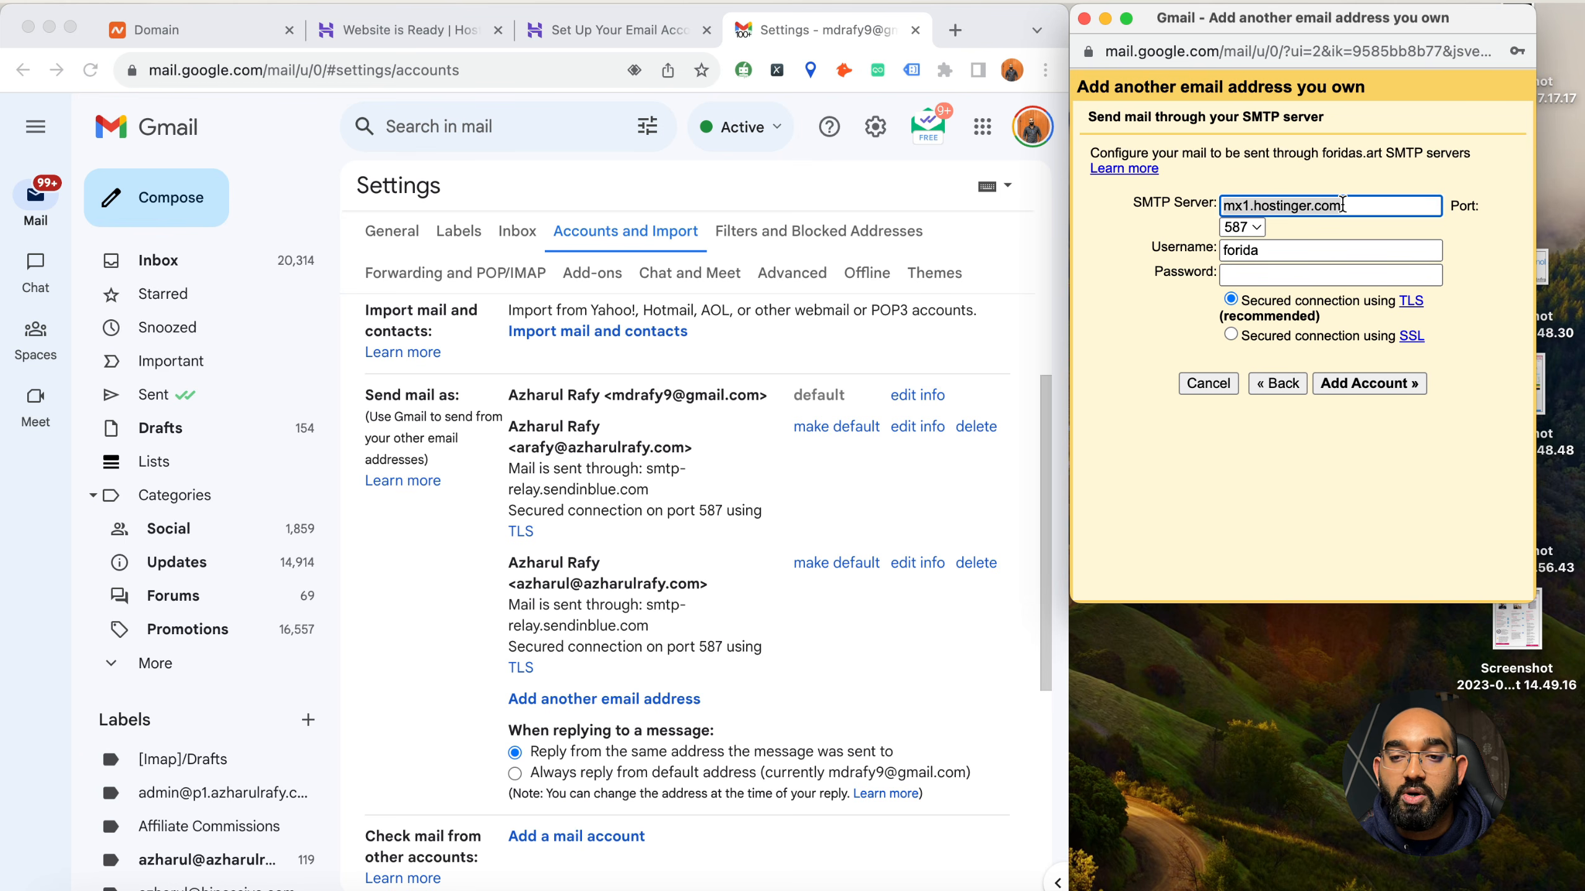
{"action": "left_click", "coordinate": [584, 30]}
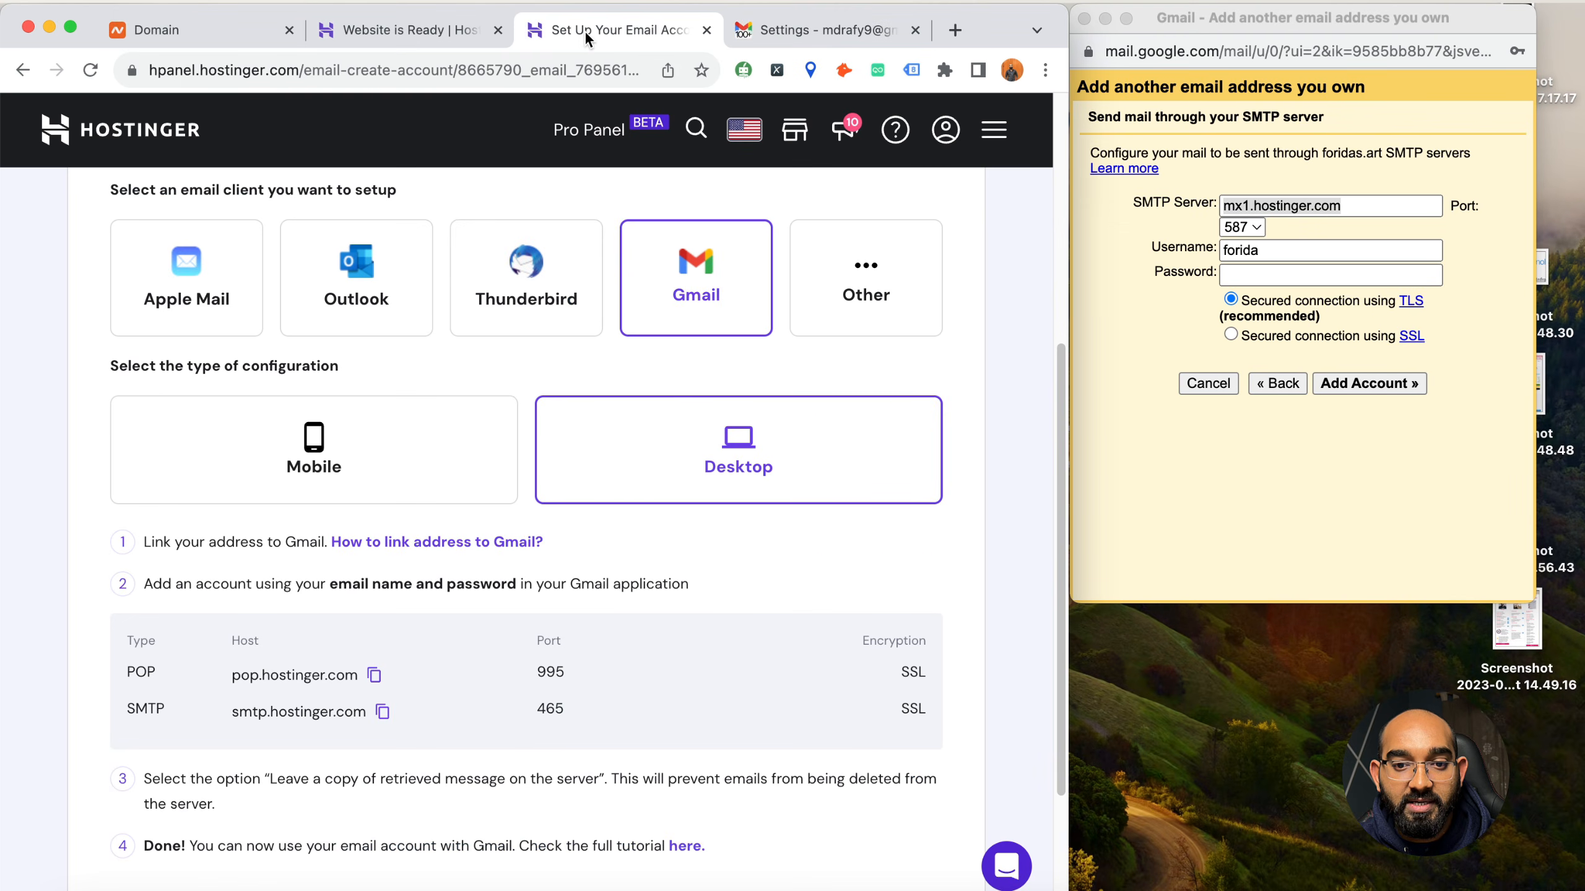
{"action": "scroll", "coordinate": [481, 643], "scroll_direction": "down", "scroll_amount": 1}
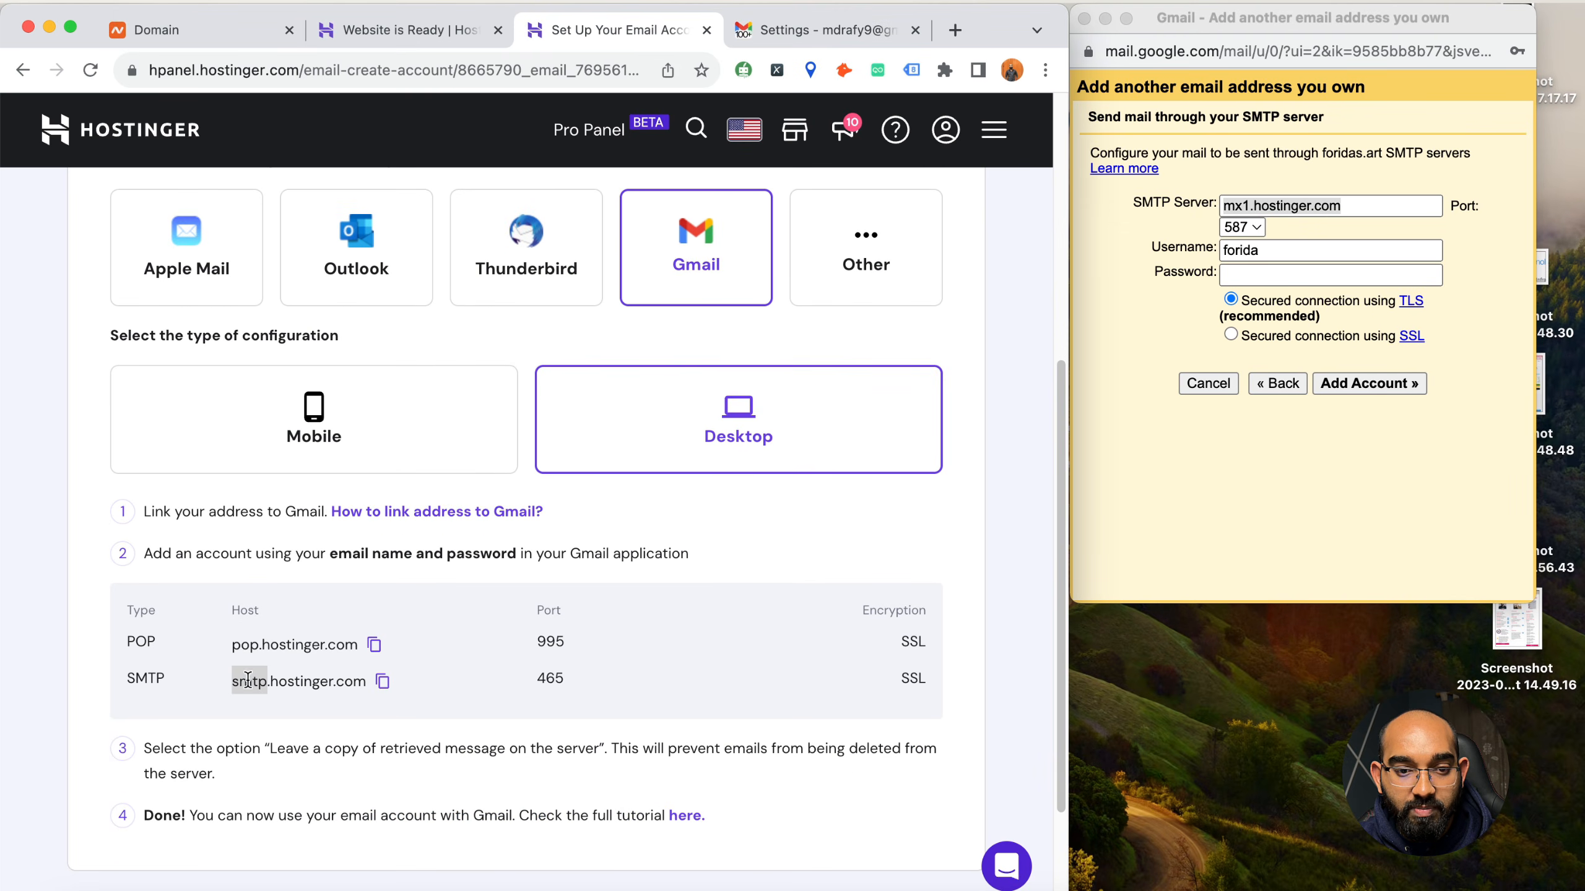
{"action": "left_click", "coordinate": [381, 683]}
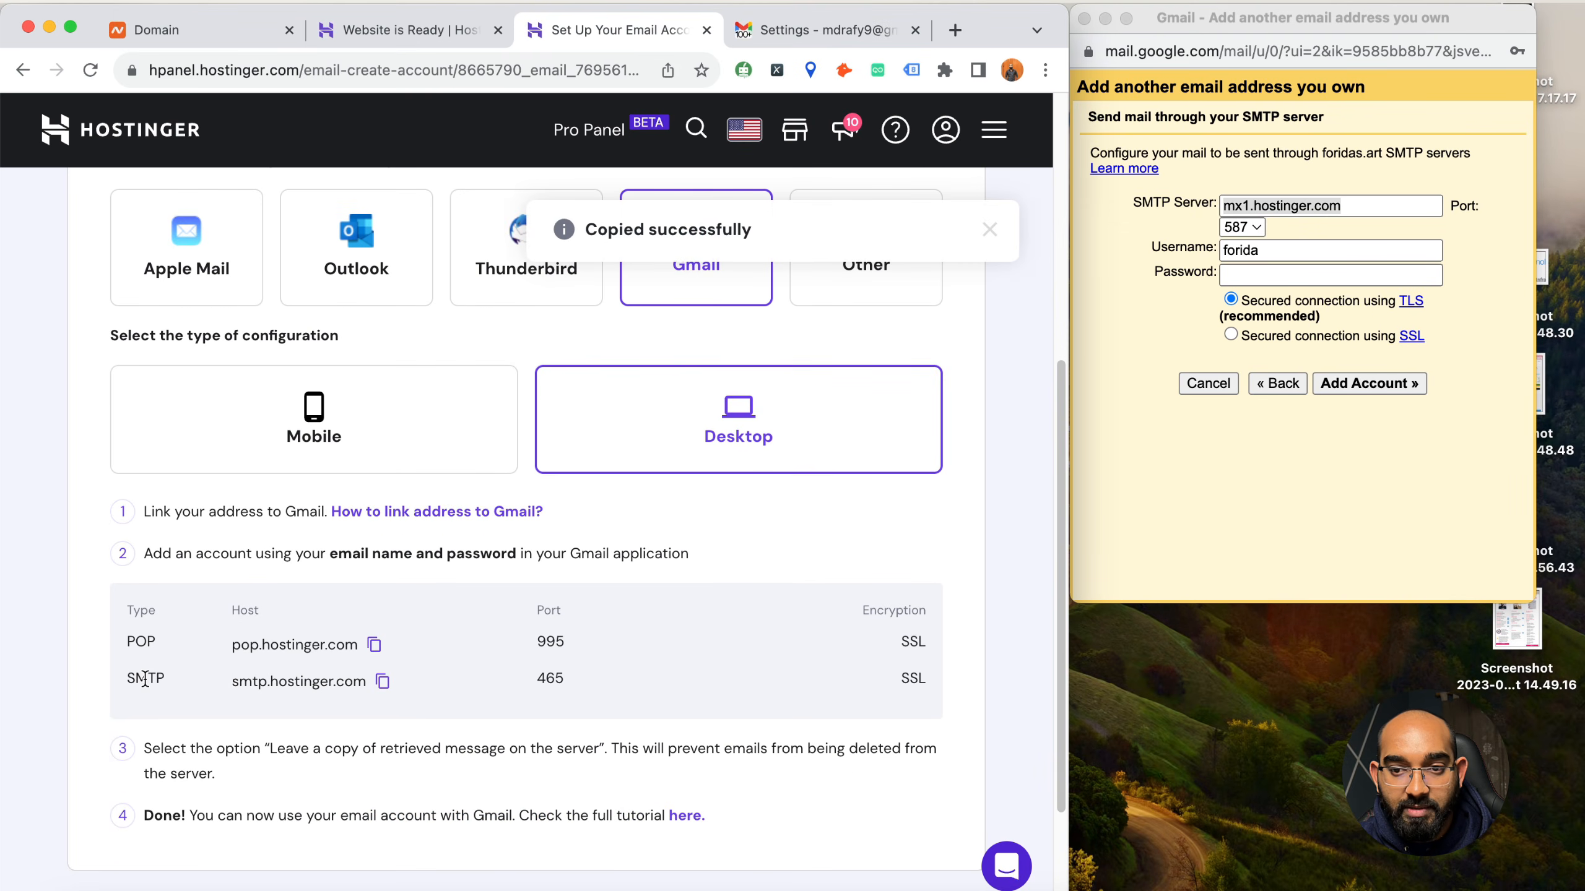
{"action": "left_click", "coordinate": [1280, 211]}
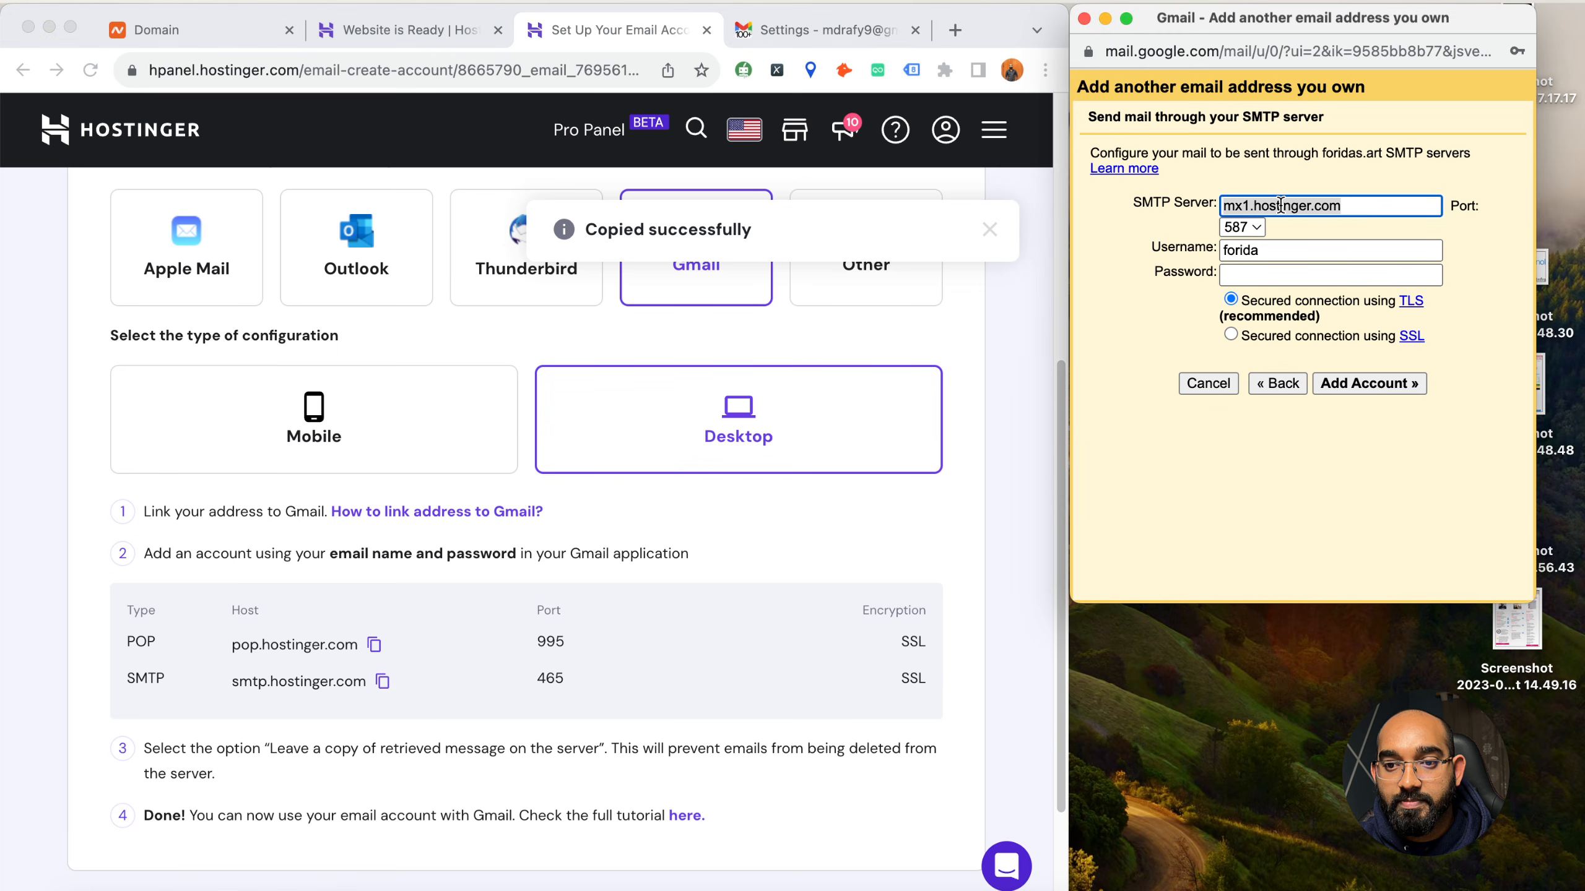
{"action": "key", "text": "super+v"}
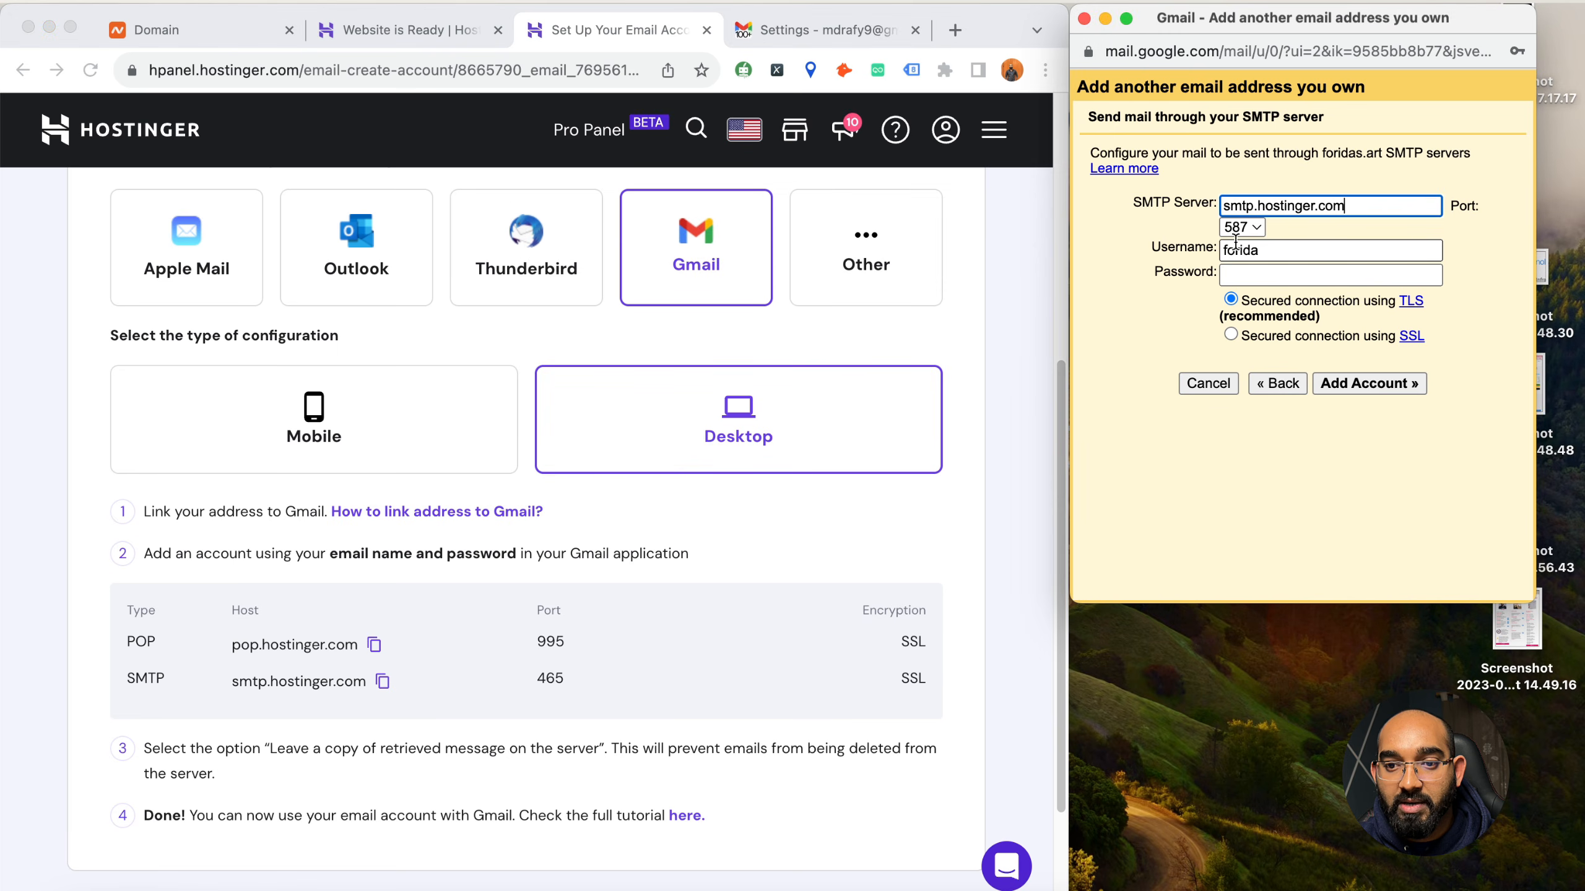
Set the SMTP port to 465 and complete the username as the full foridas.art mailbox address
{"action": "left_click", "coordinate": [1342, 286]}
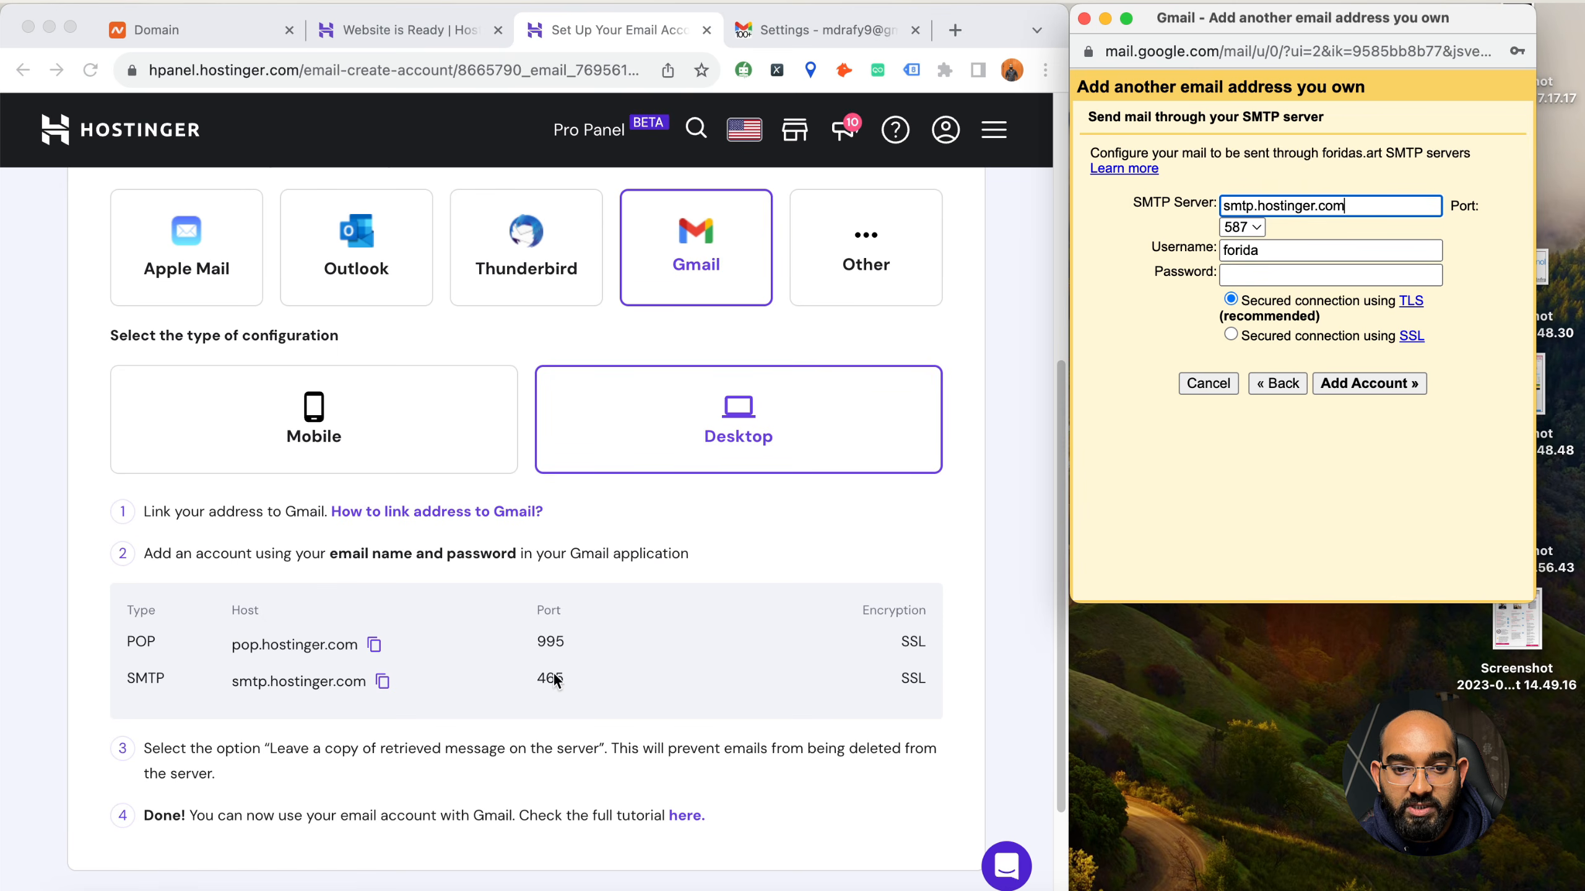
{"action": "left_click", "coordinate": [1242, 226]}
{"action": "left_click", "coordinate": [1264, 212]}
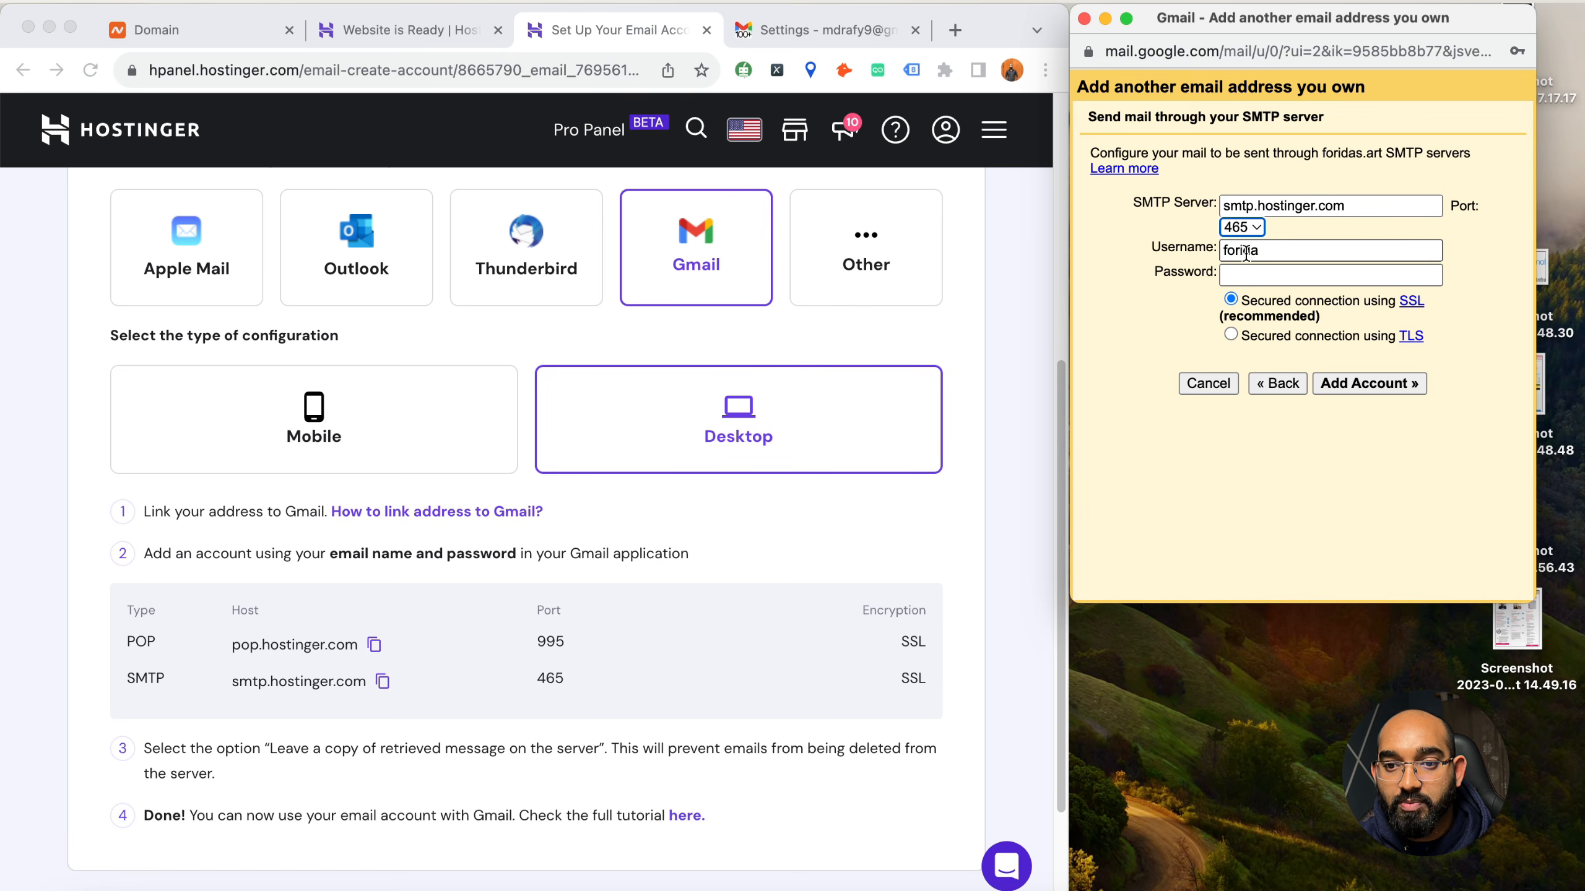
{"action": "left_click", "coordinate": [1286, 251]}
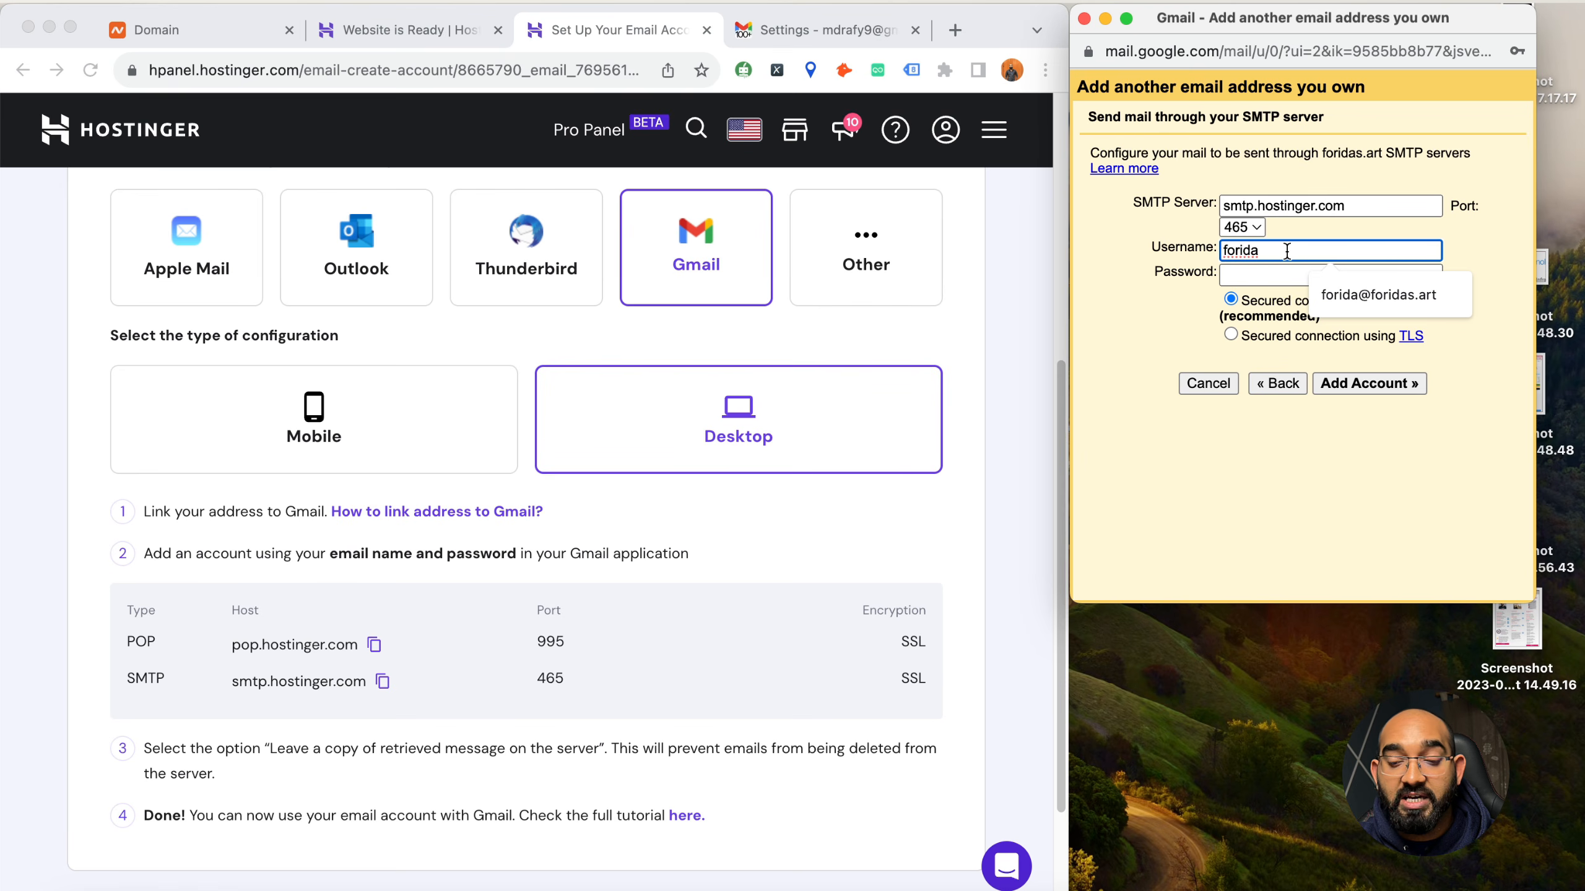
{"action": "type", "text": "@"}
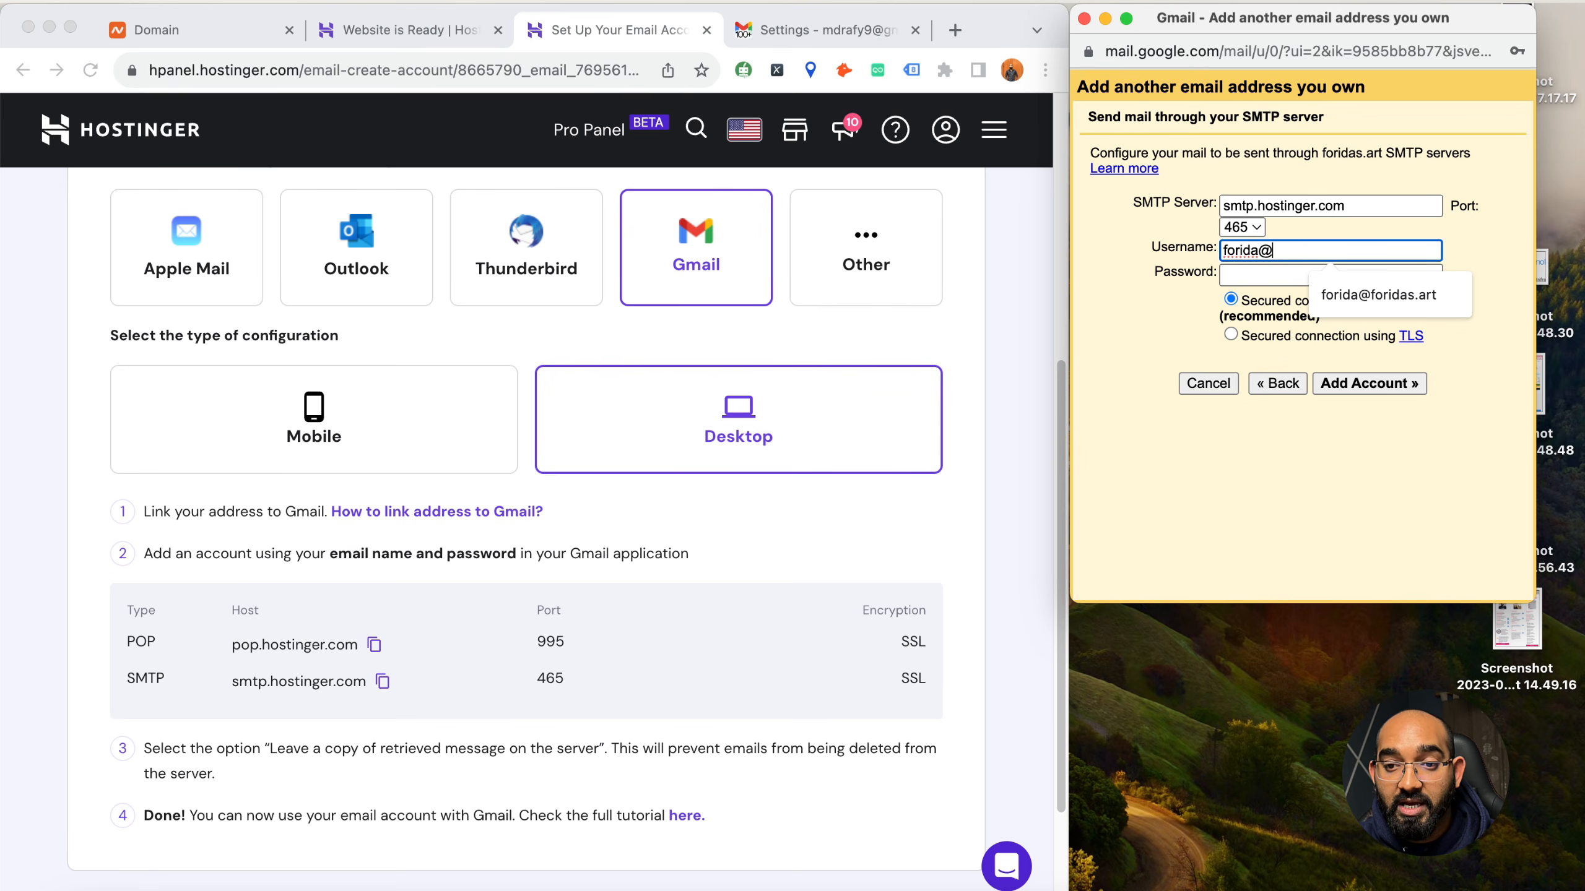
{"action": "type", "text": "foridas.art"}
{"action": "key", "text": "Tab"}
Enter the mailbox password, add the account to Gmail, and return to the start of the Hostinger email setup page
{"action": "left_click", "coordinate": [1263, 275]}
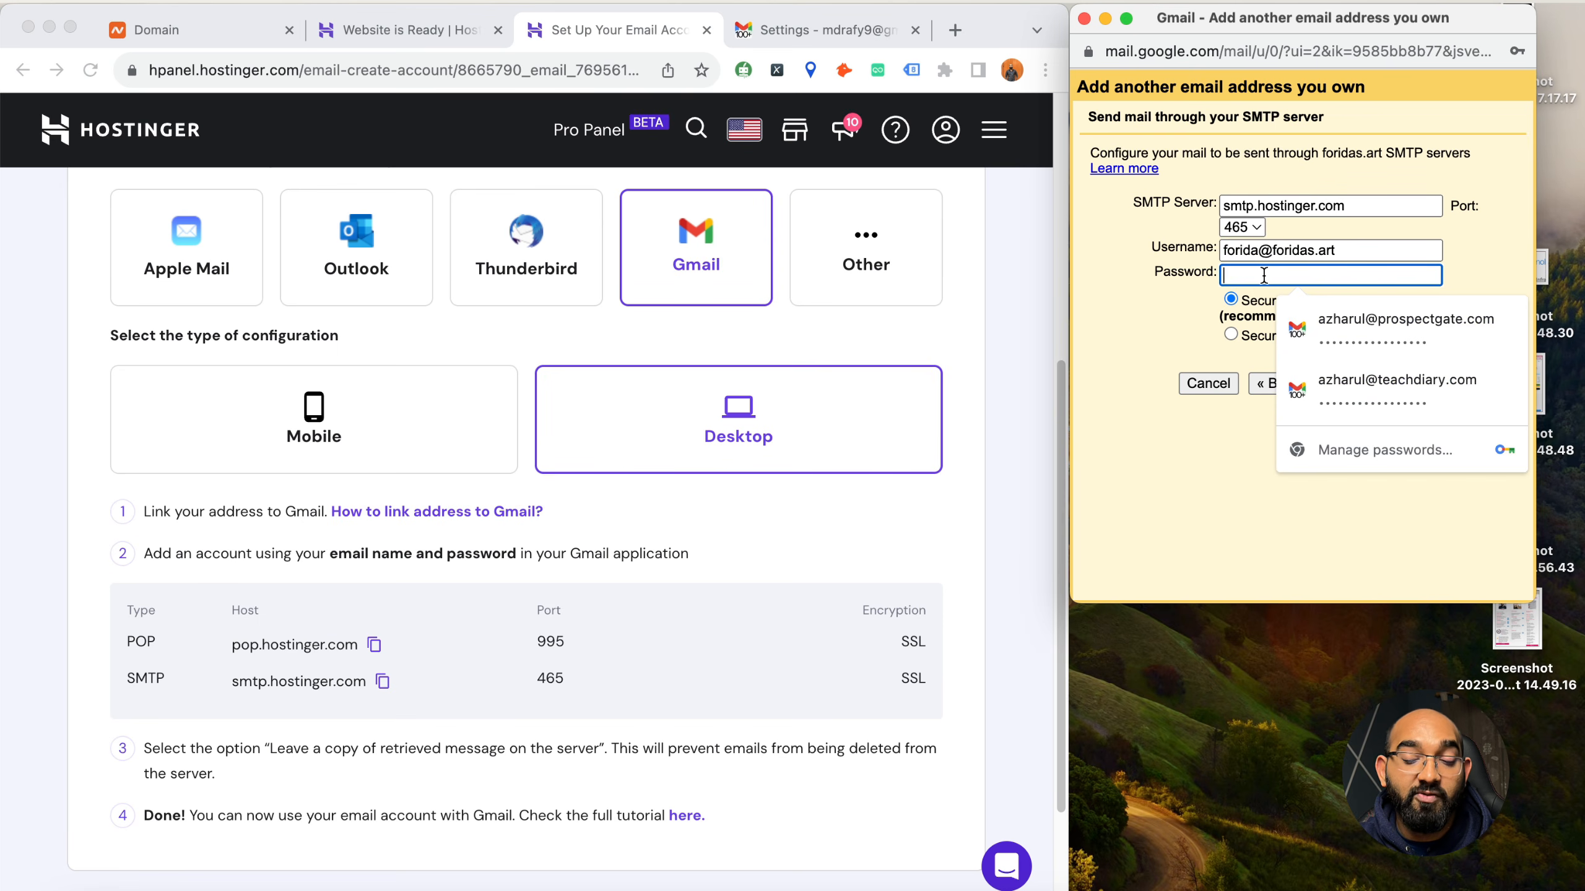
{"action": "left_click_drag", "start_coordinate": [1224, 251], "coordinate": [1338, 247]}
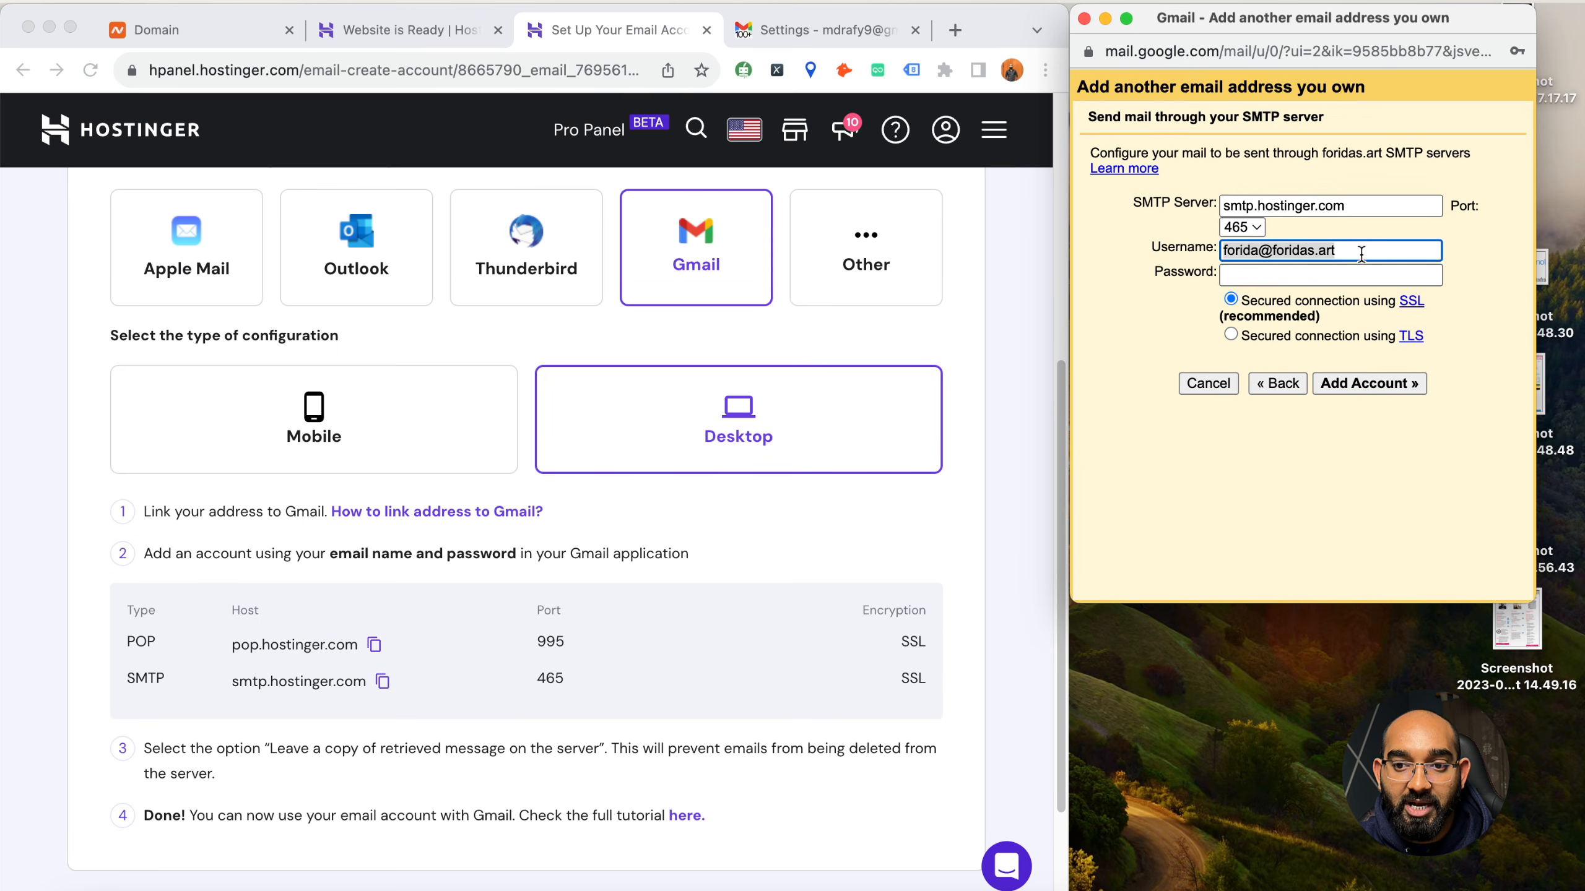
{"action": "left_click", "coordinate": [1291, 275]}
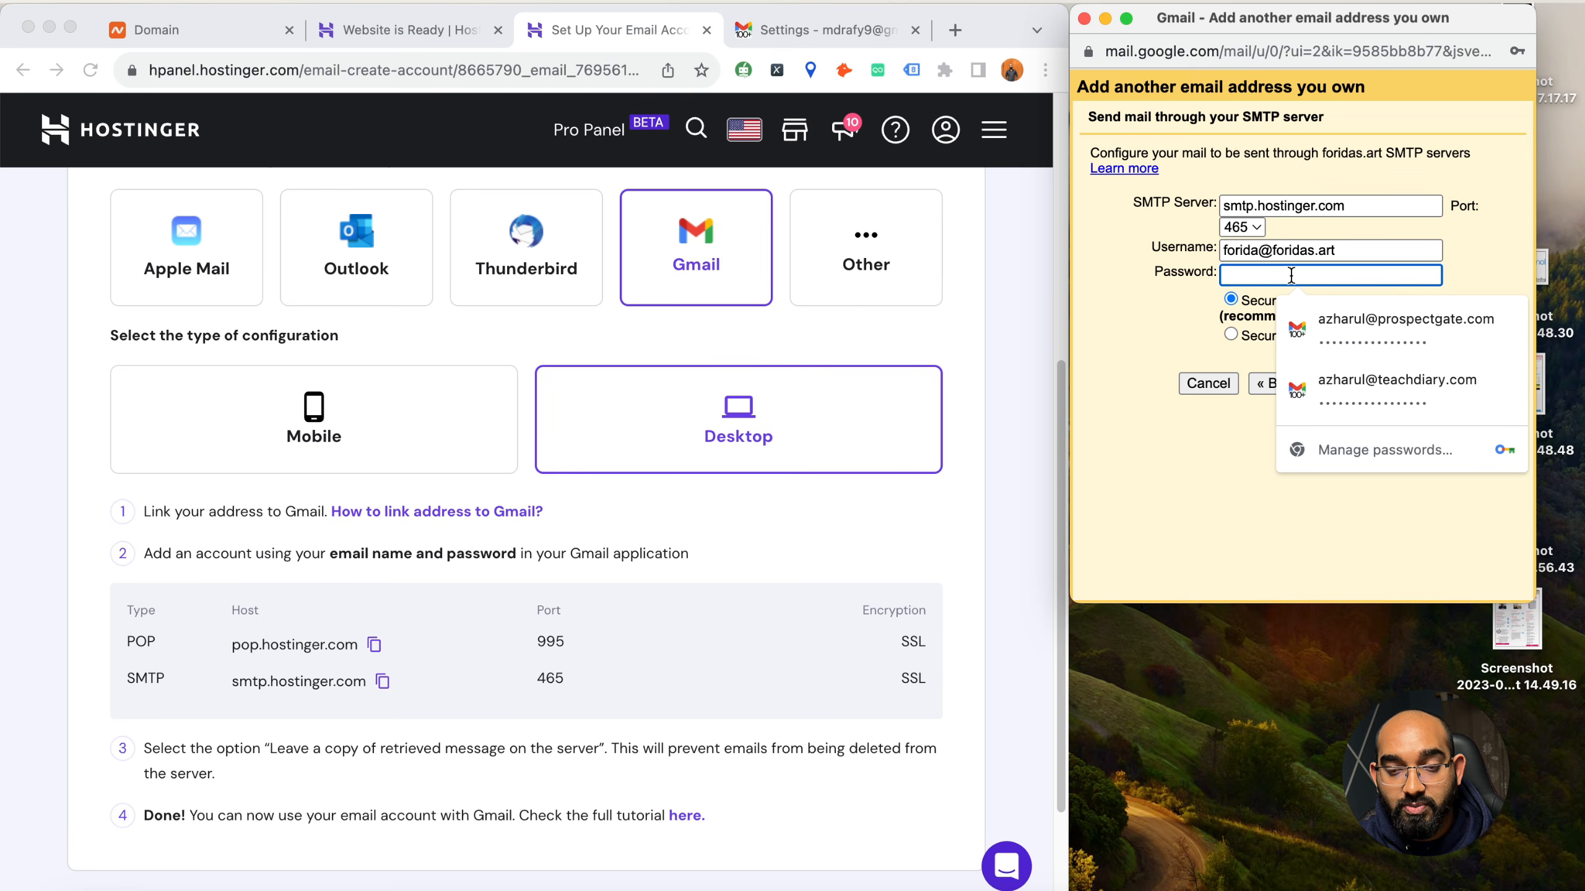
{"action": "type", "text": "••"}
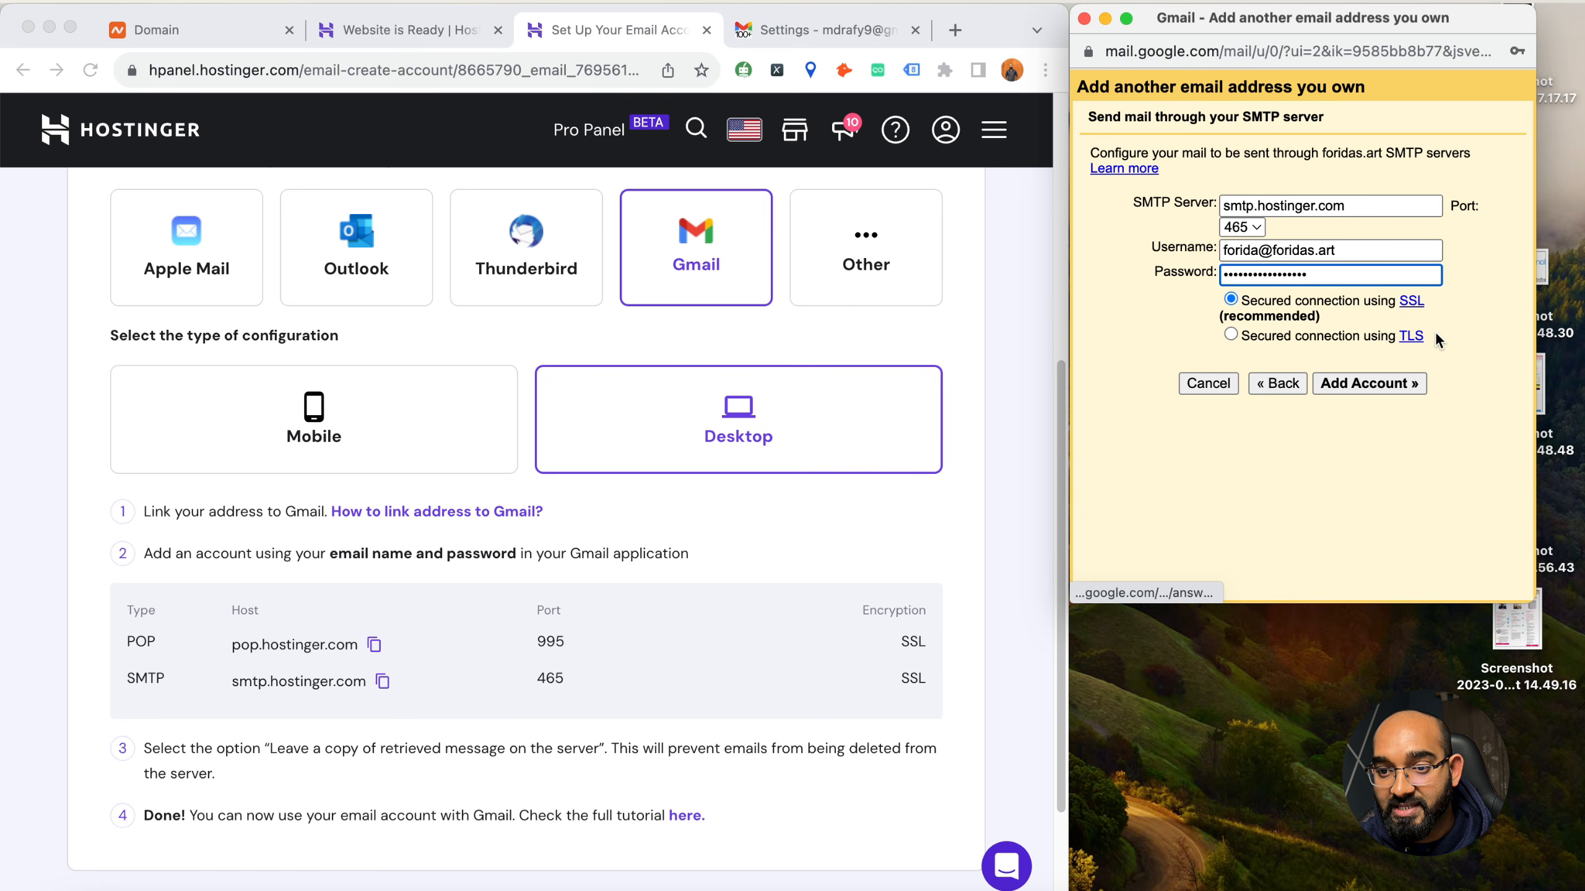
{"action": "left_click", "coordinate": [1356, 382]}
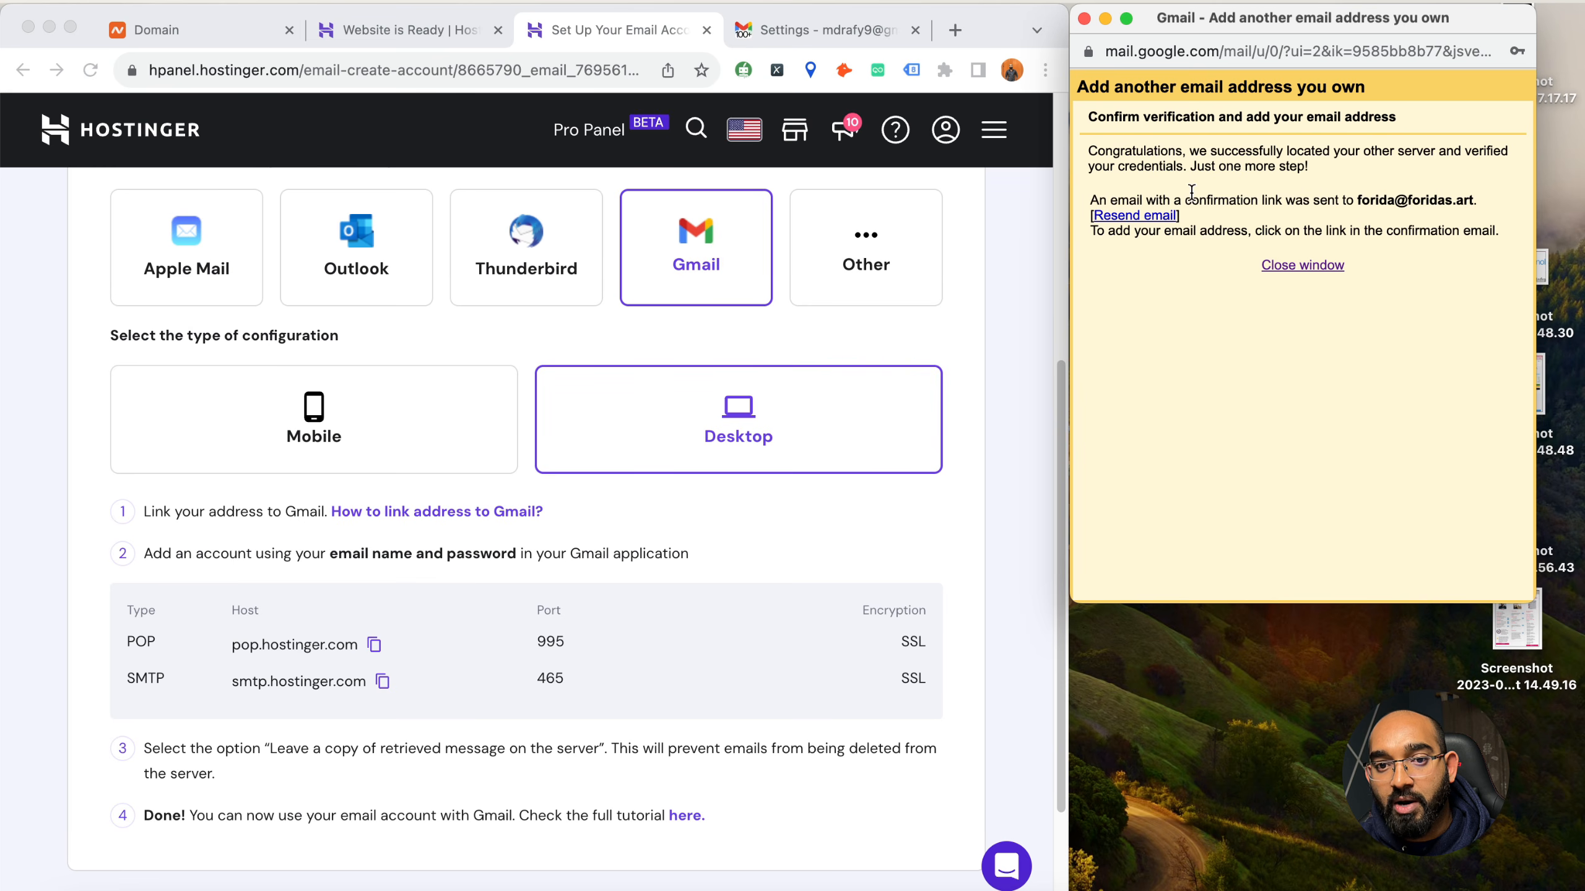
{"action": "scroll", "coordinate": [575, 359], "scroll_direction": "up", "scroll_amount": 5}
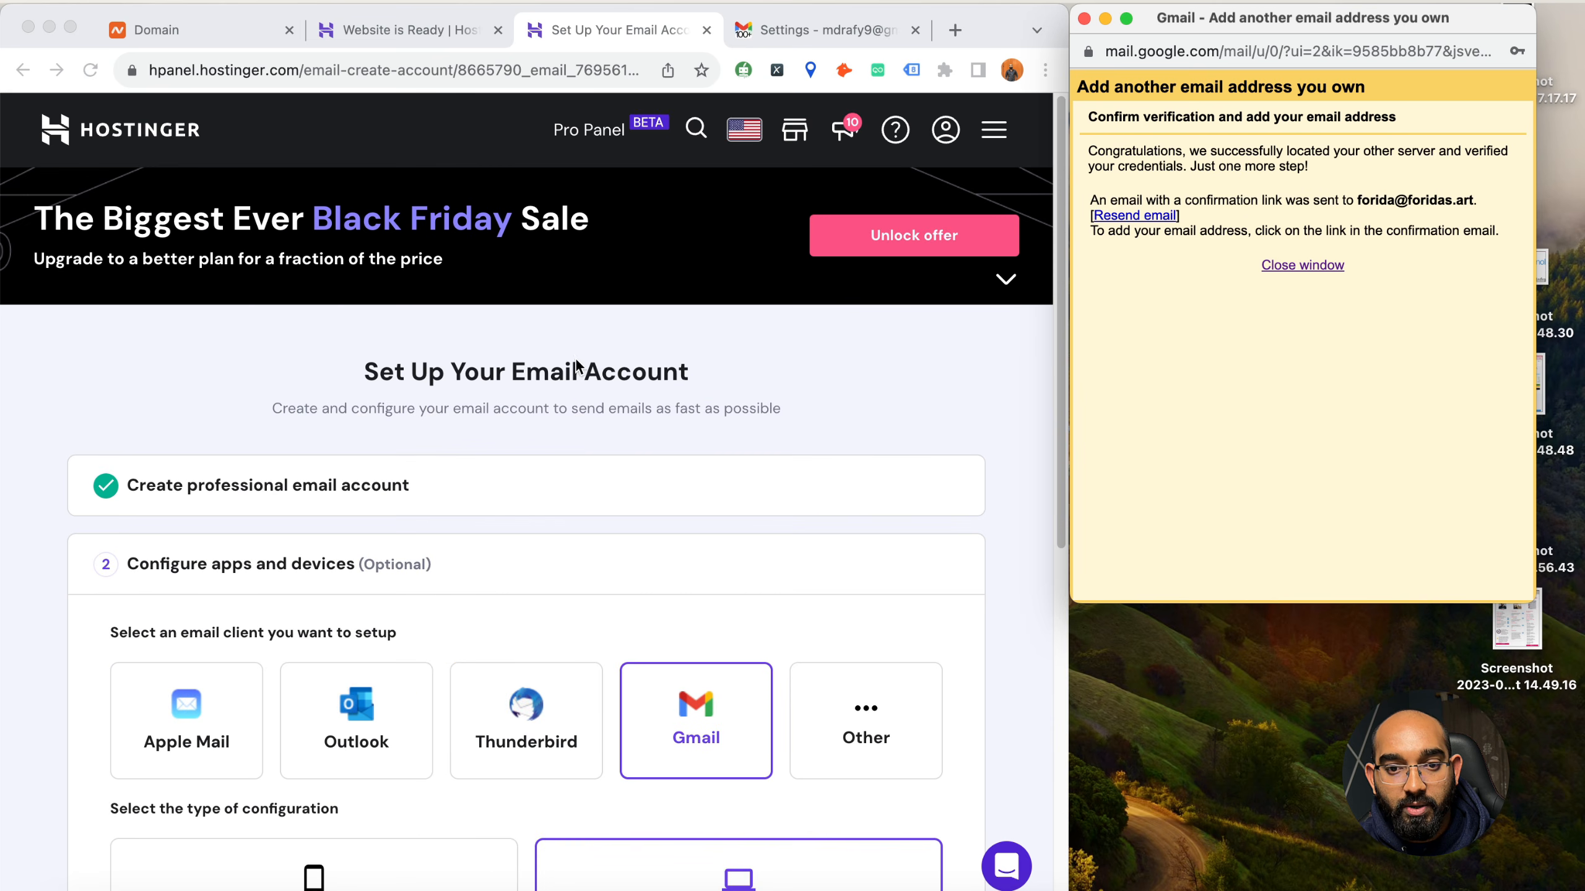
Mark the Gmail client setup as complete in Hostinger and open the webmail of the new foridas.art mailbox
{"action": "scroll", "coordinate": [578, 468], "scroll_direction": "down", "scroll_amount": 3}
{"action": "scroll", "coordinate": [581, 459], "scroll_direction": "up", "scroll_amount": 3}
{"action": "scroll", "coordinate": [580, 455], "scroll_direction": "down", "scroll_amount": 8}
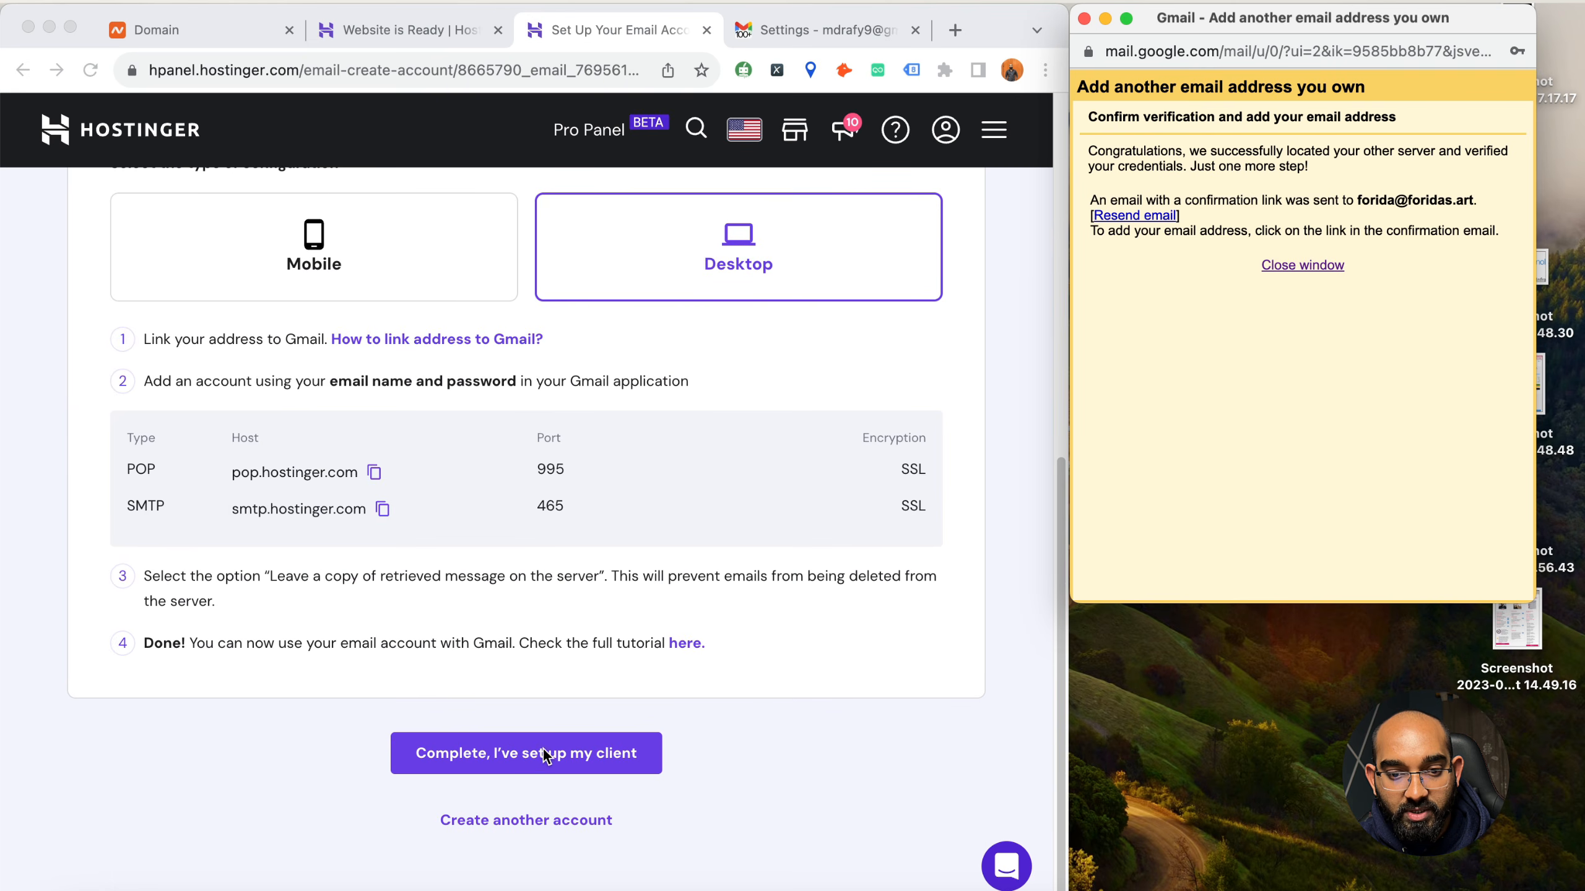
{"action": "left_click", "coordinate": [432, 763]}
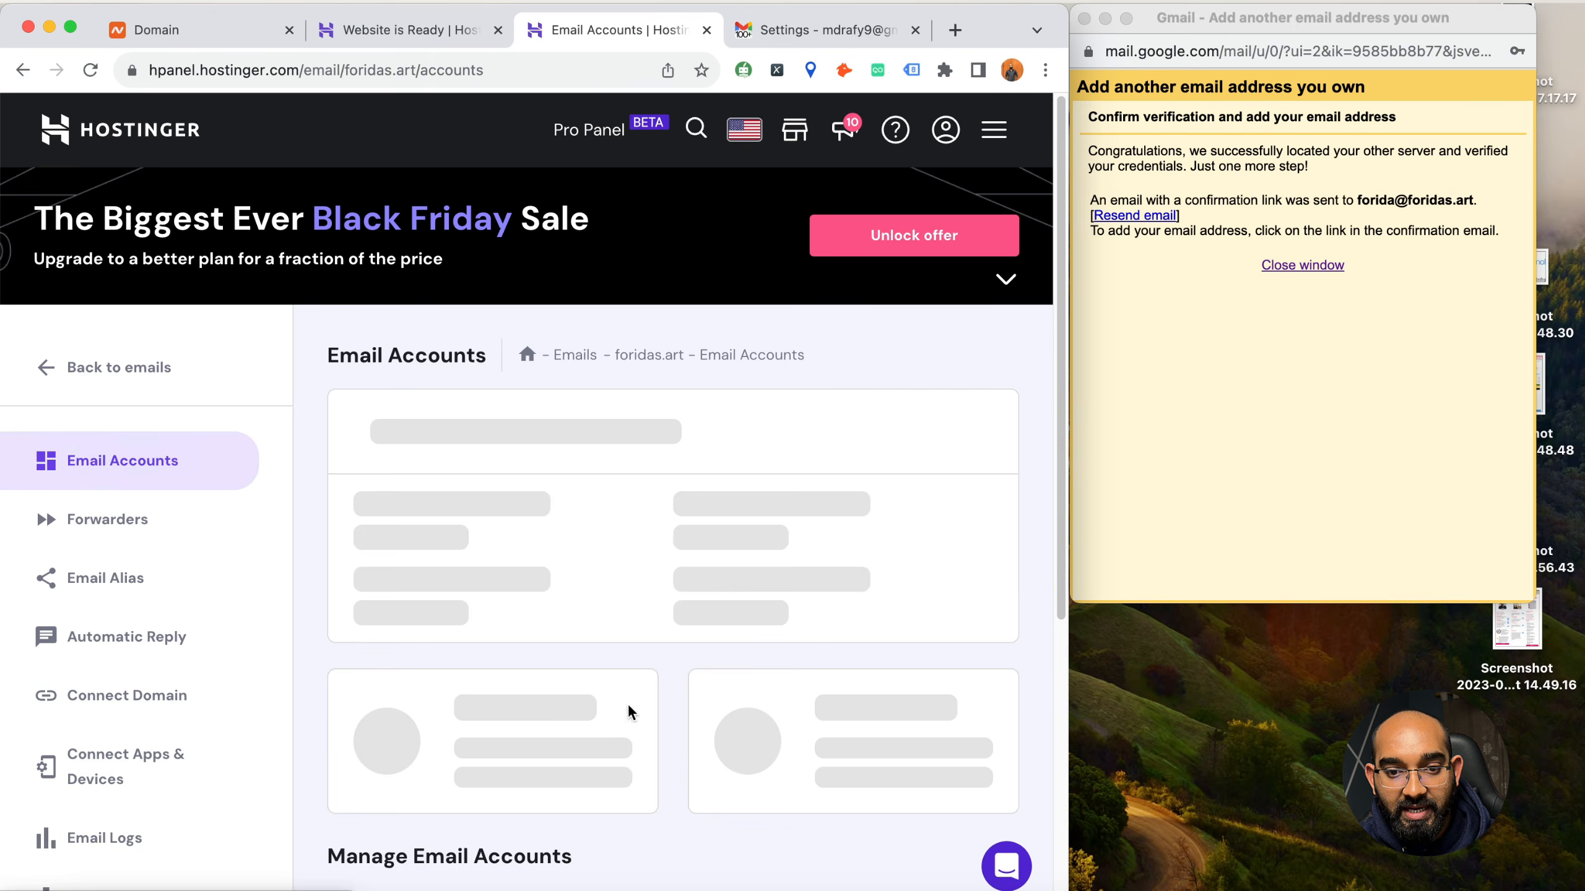
{"action": "scroll", "coordinate": [686, 655], "scroll_direction": "down", "scroll_amount": 5}
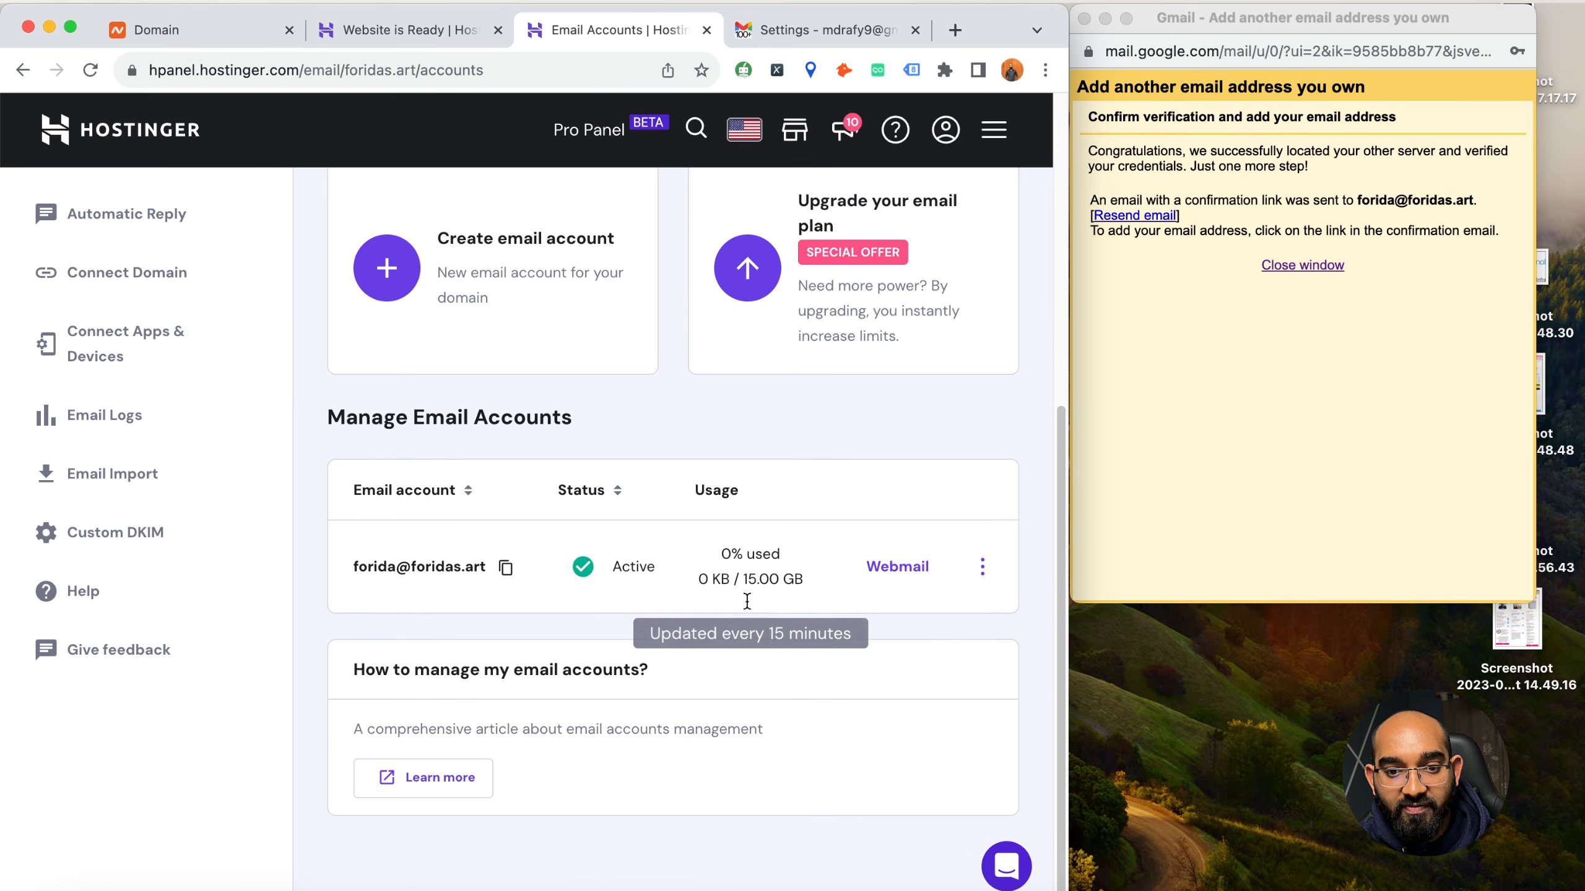
{"action": "left_click", "coordinate": [897, 569]}
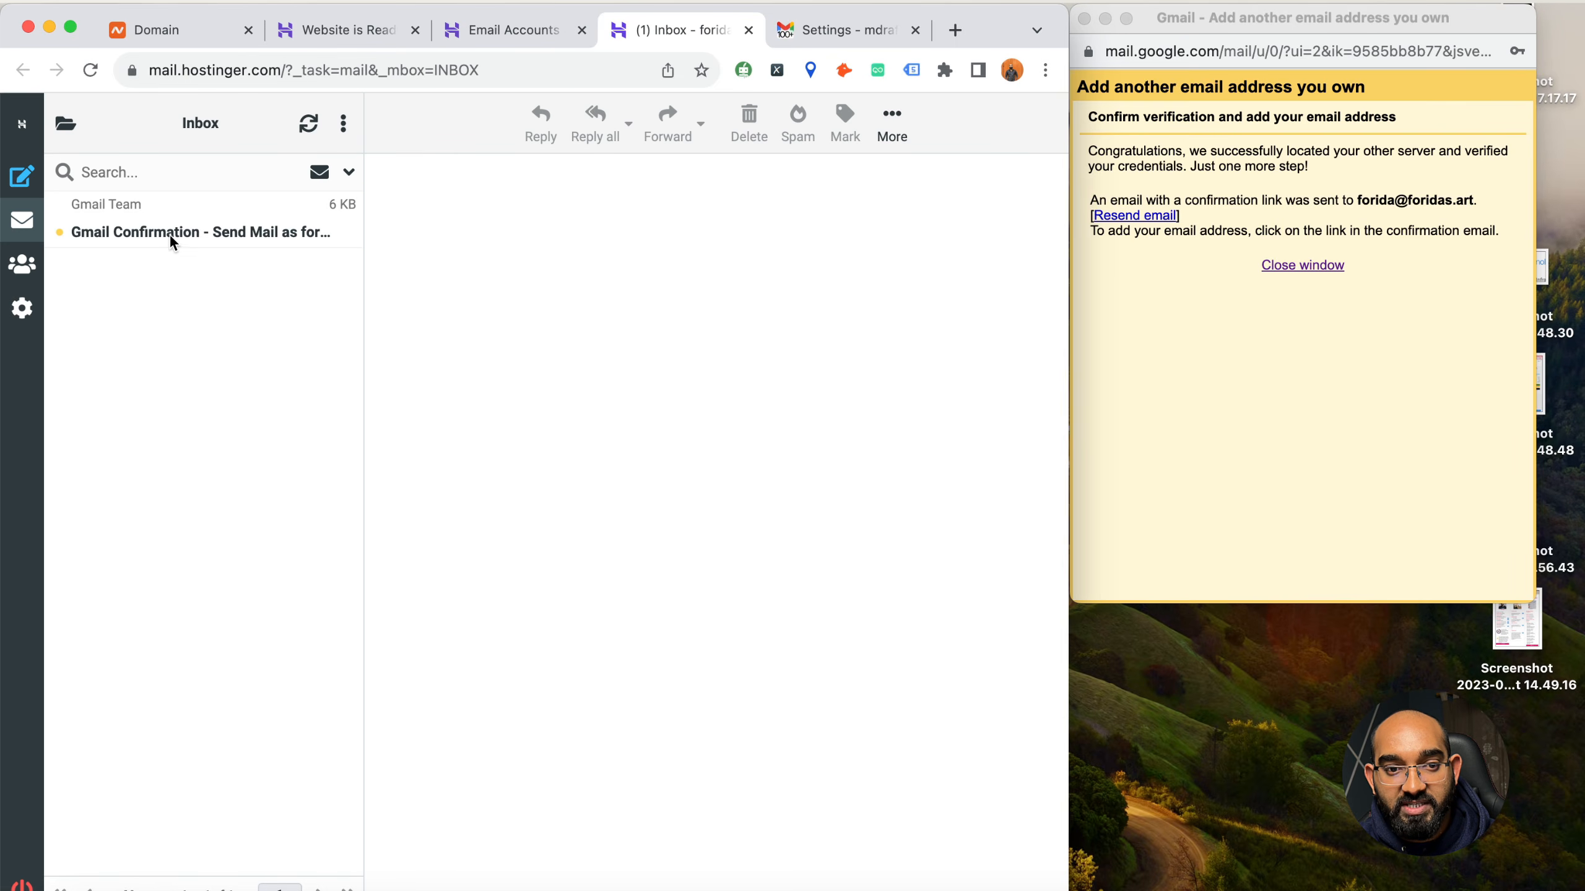
Follow the link in the Gmail Confirmation email, confirm sending mail as the foridas.art address, and return to the Gmail inbox
{"action": "left_click", "coordinate": [199, 233]}
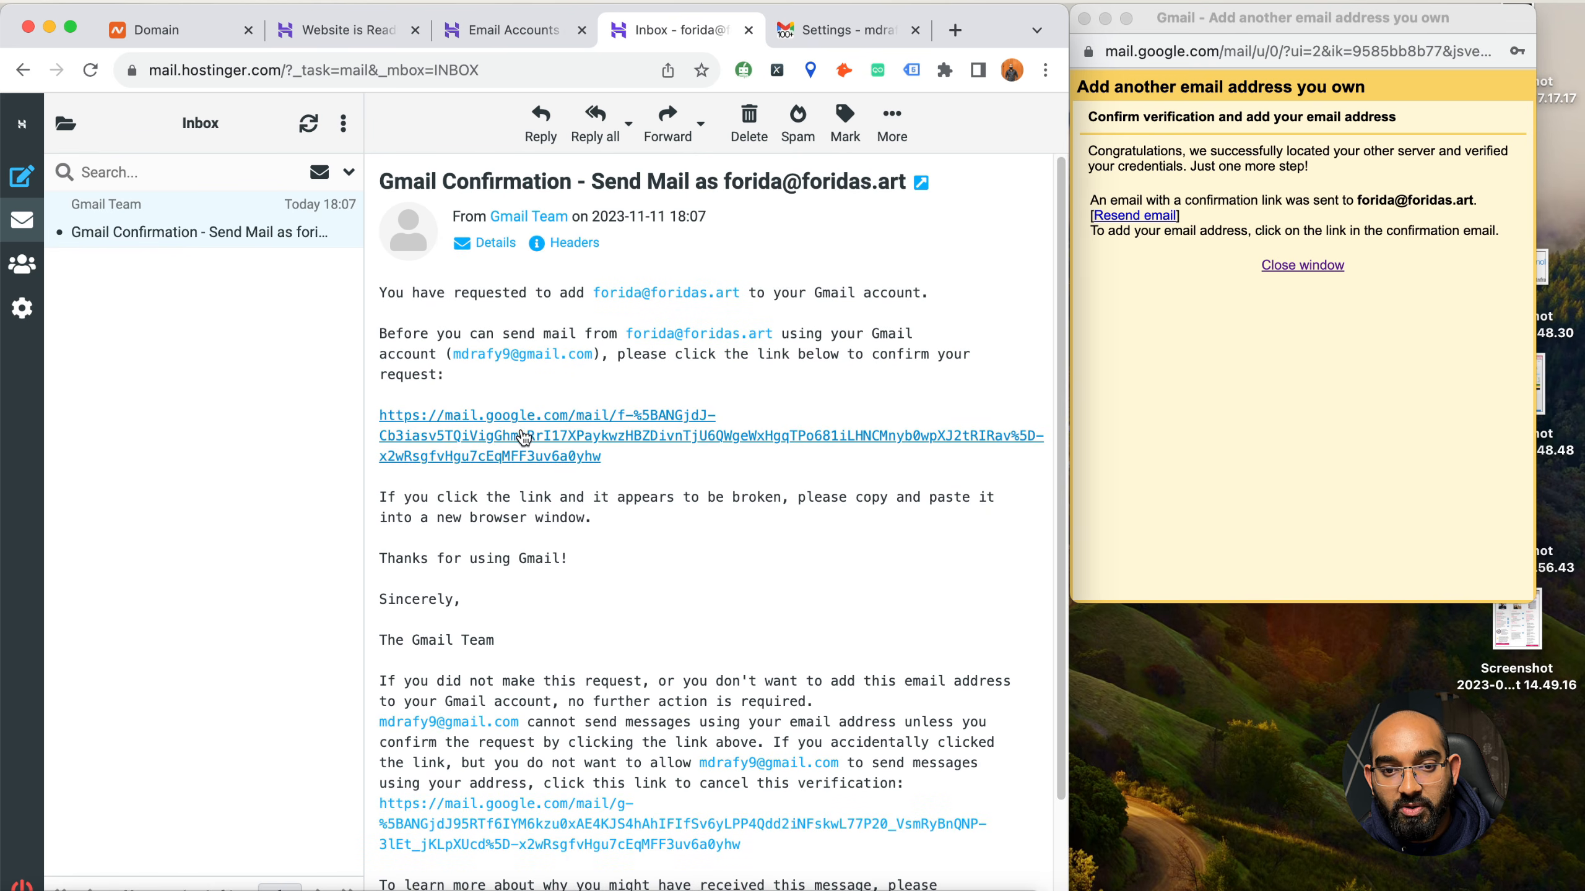
{"action": "left_click", "coordinate": [527, 437]}
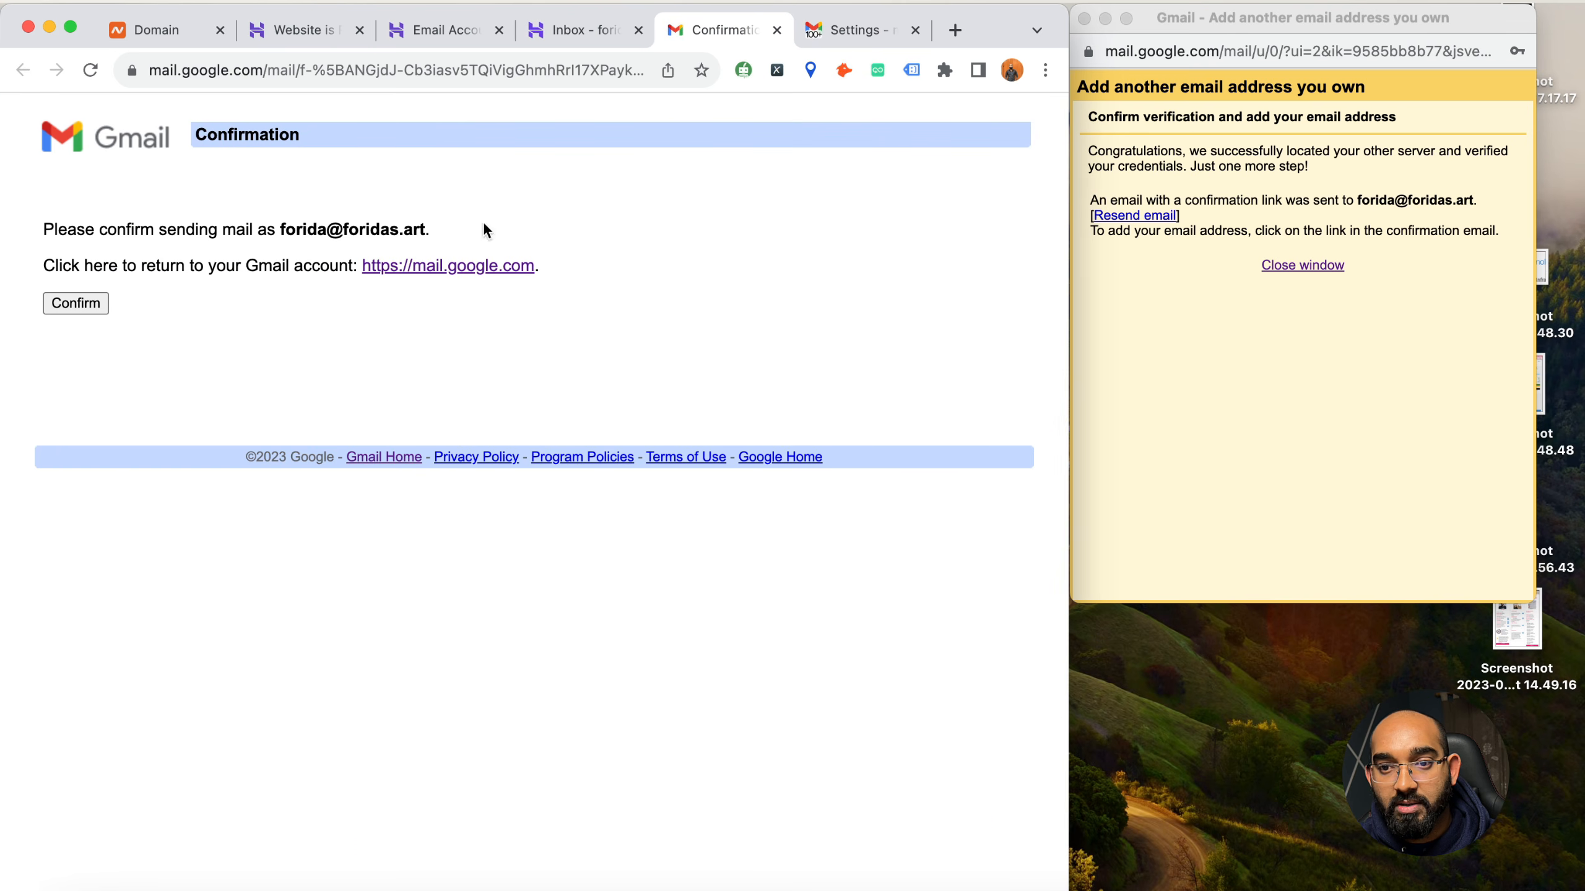
{"action": "left_click", "coordinate": [85, 303]}
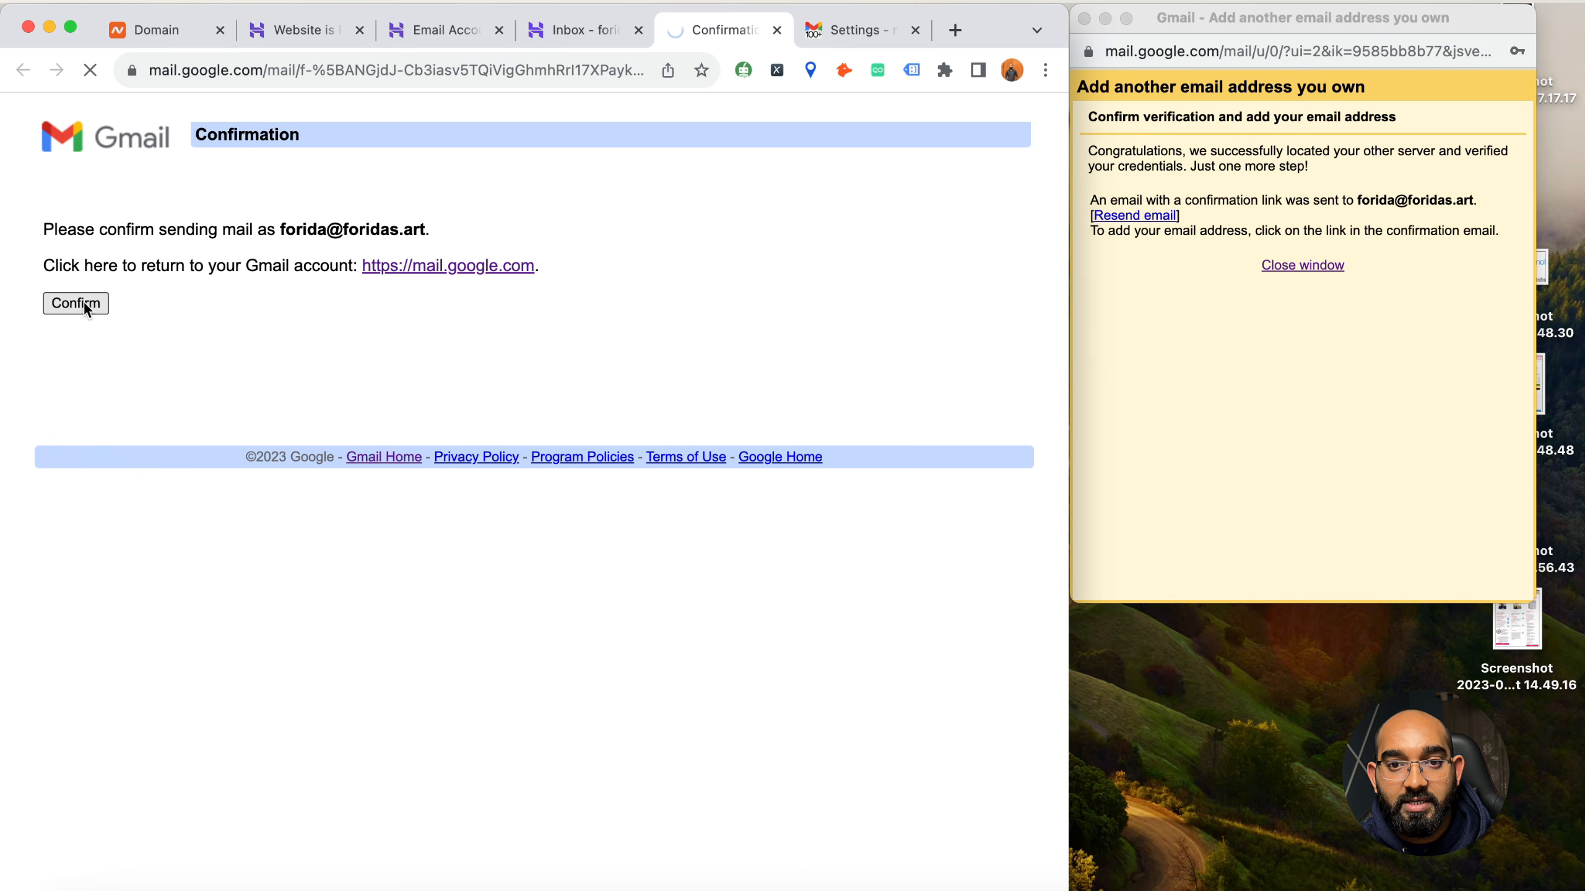
{"action": "left_click", "coordinate": [457, 268]}
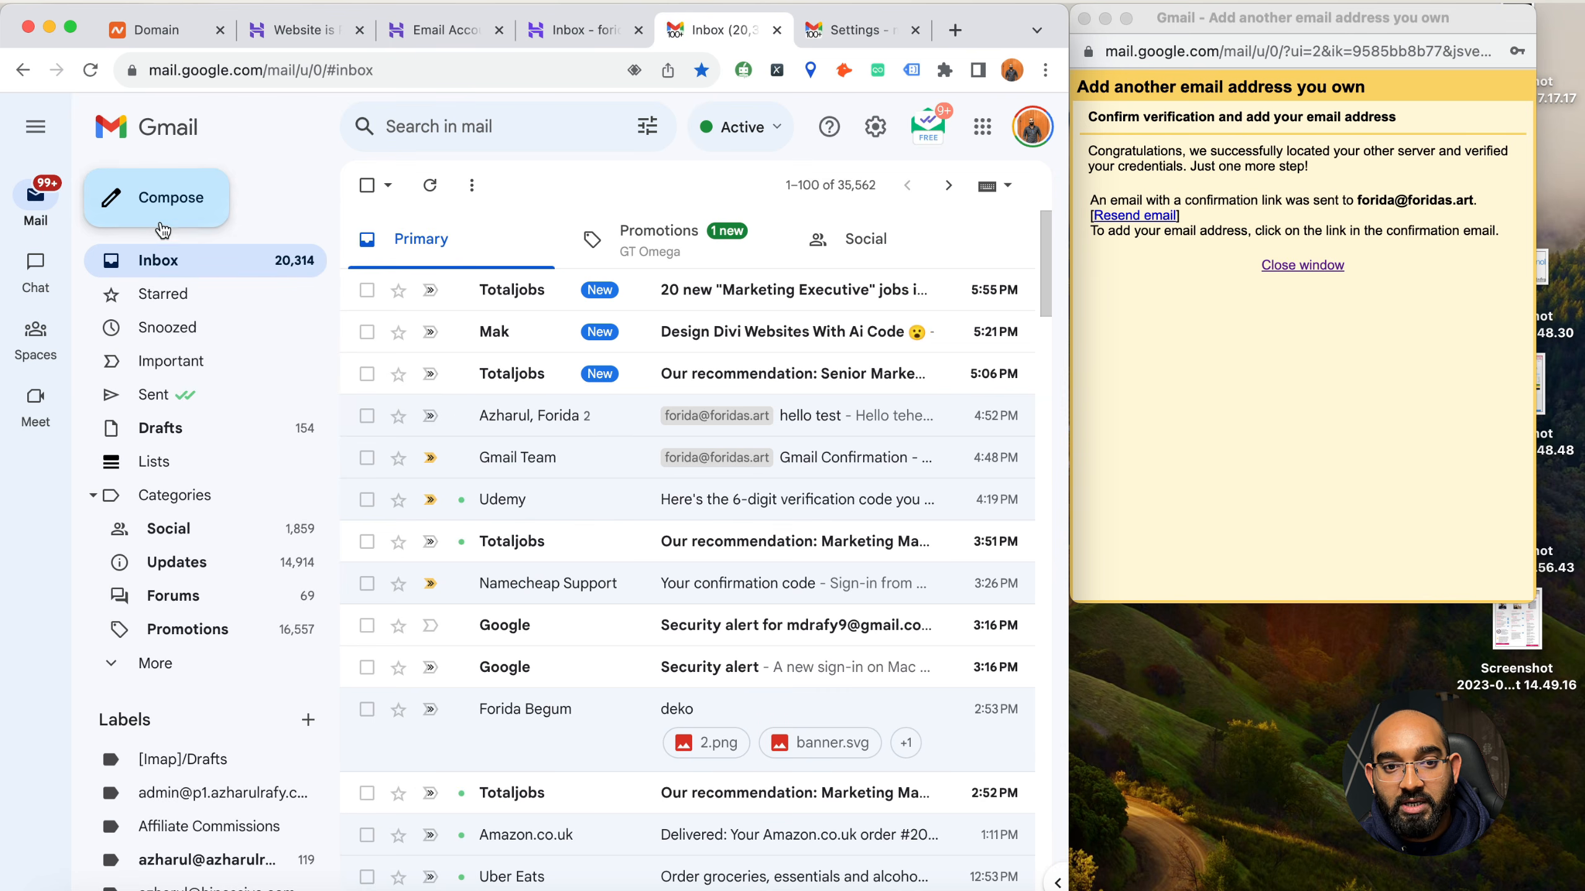
Check the foridas.art address as sender of a new message, close the leftover verification window, and discard the draft
{"action": "left_click", "coordinate": [157, 197]}
{"action": "left_click", "coordinate": [687, 406]}
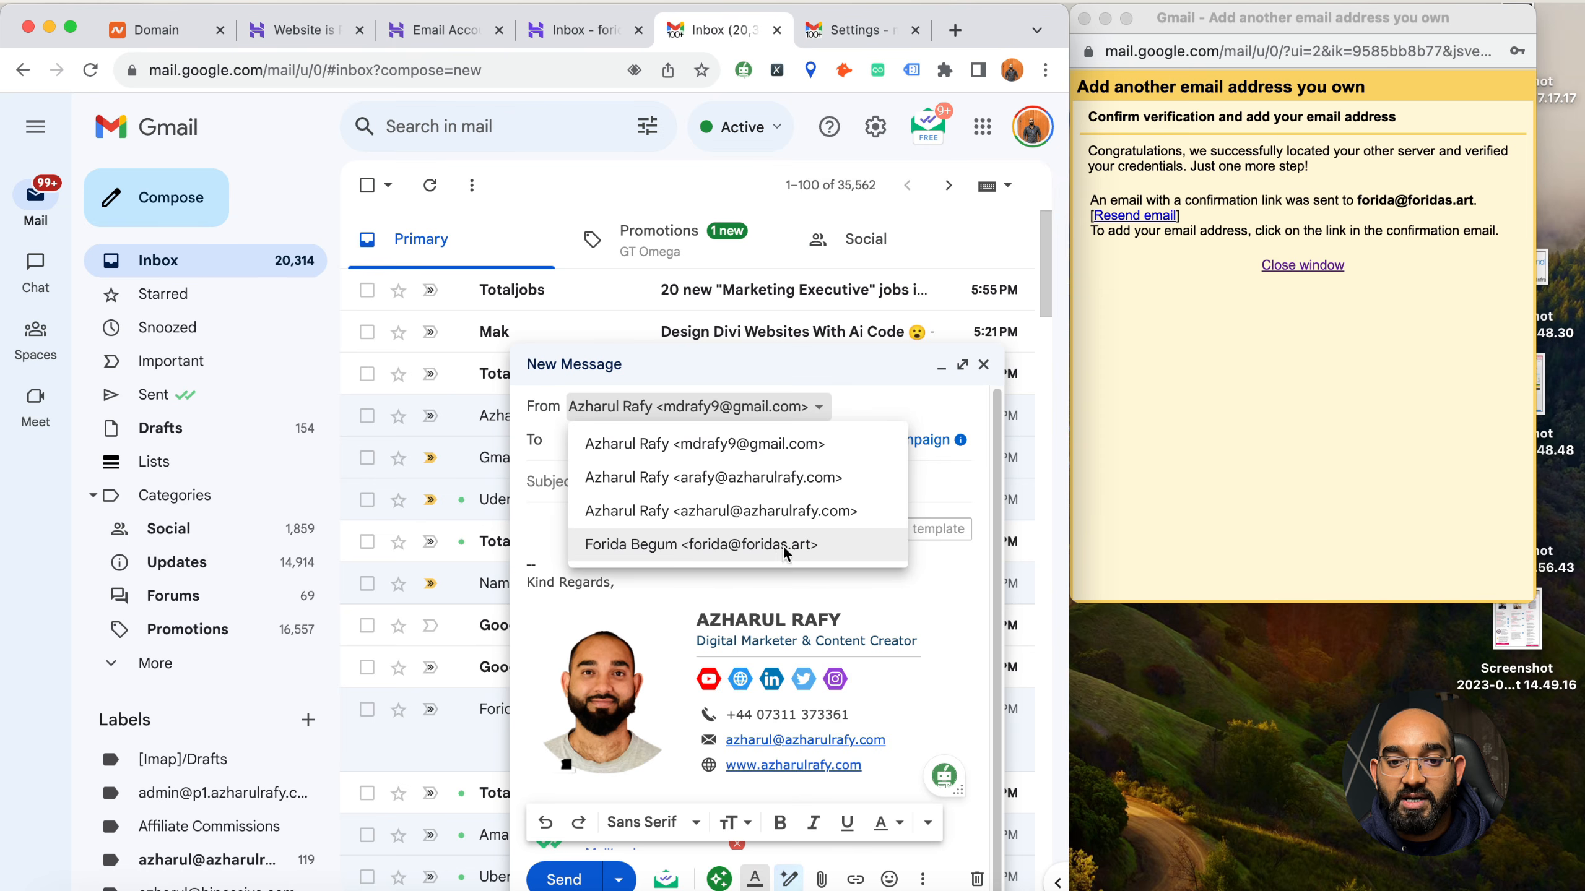
{"action": "left_click", "coordinate": [760, 549]}
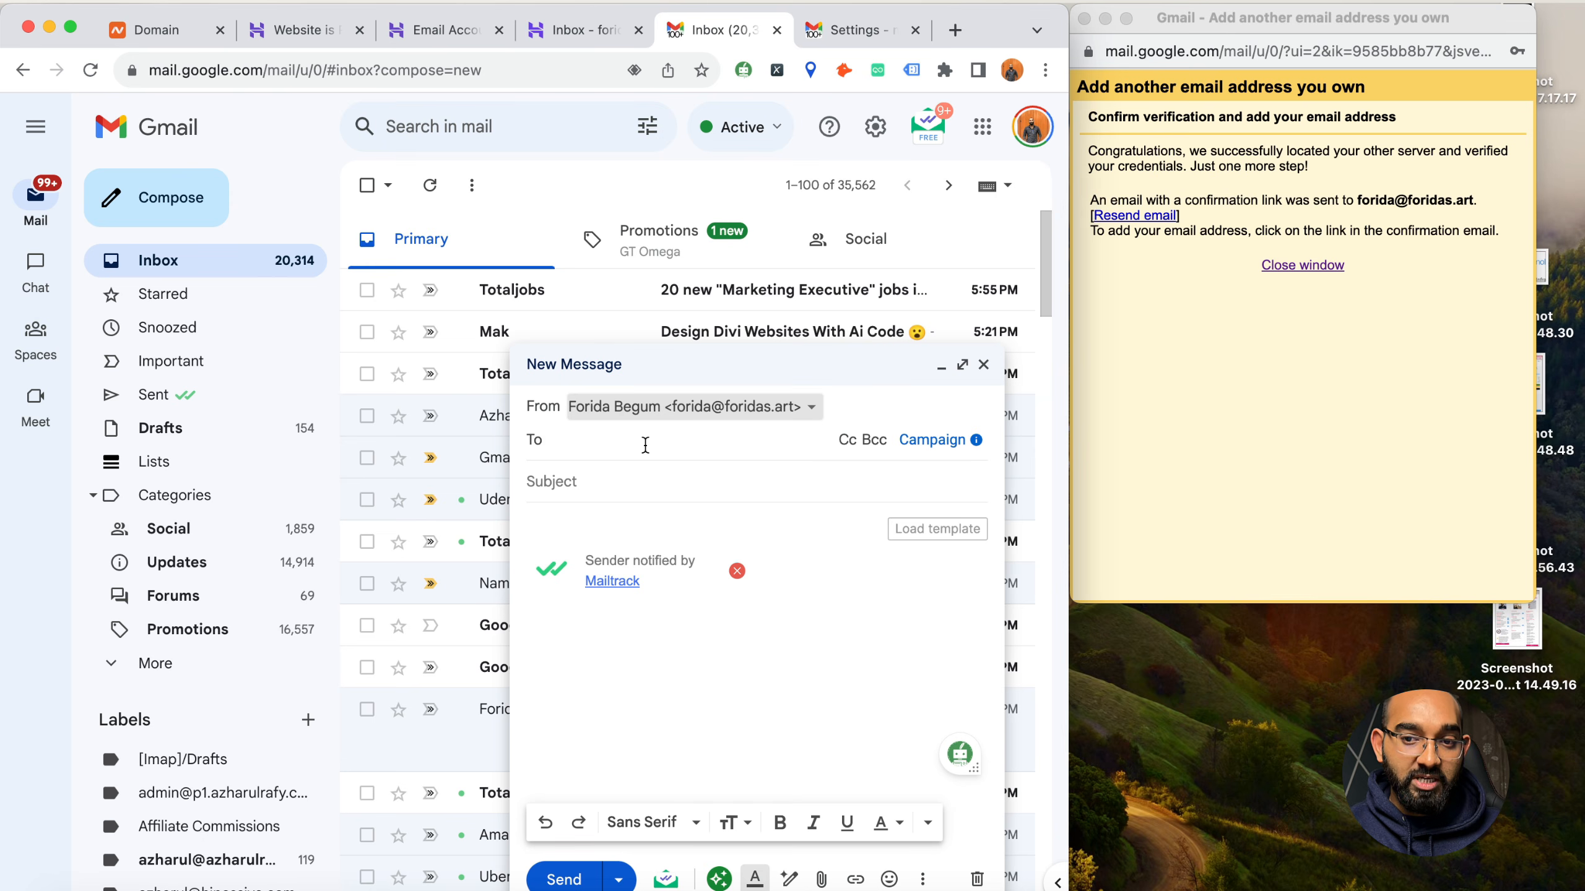
{"action": "left_click", "coordinate": [1291, 269]}
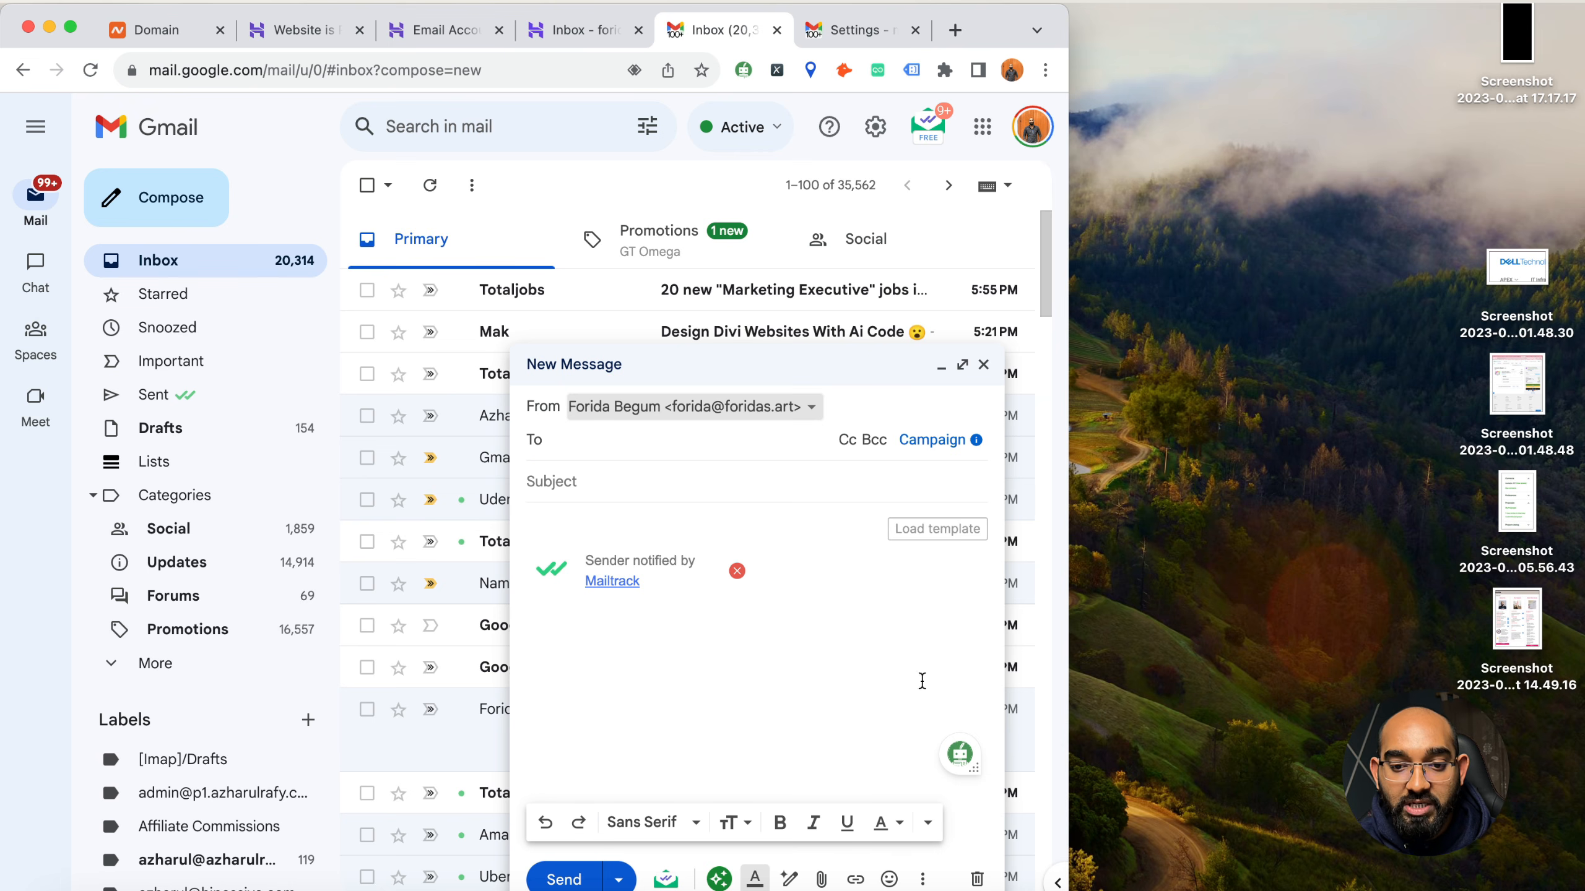
{"action": "left_click", "coordinate": [977, 879]}
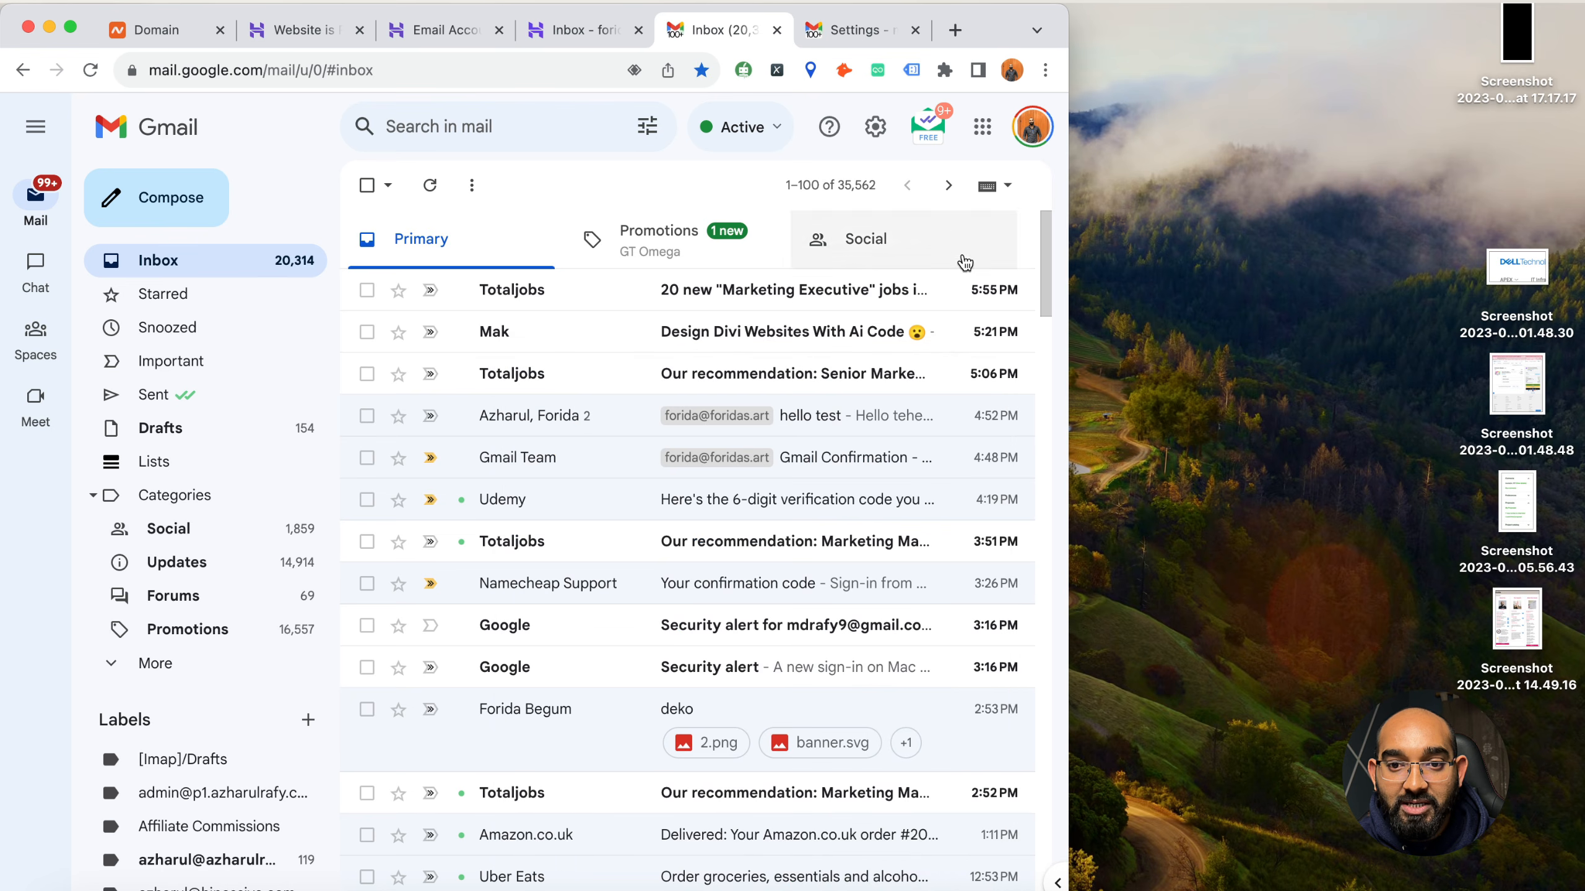
Start adding a mail account for checking mail from other accounts in Gmail's Accounts and Import settings
{"action": "left_click", "coordinate": [876, 142]}
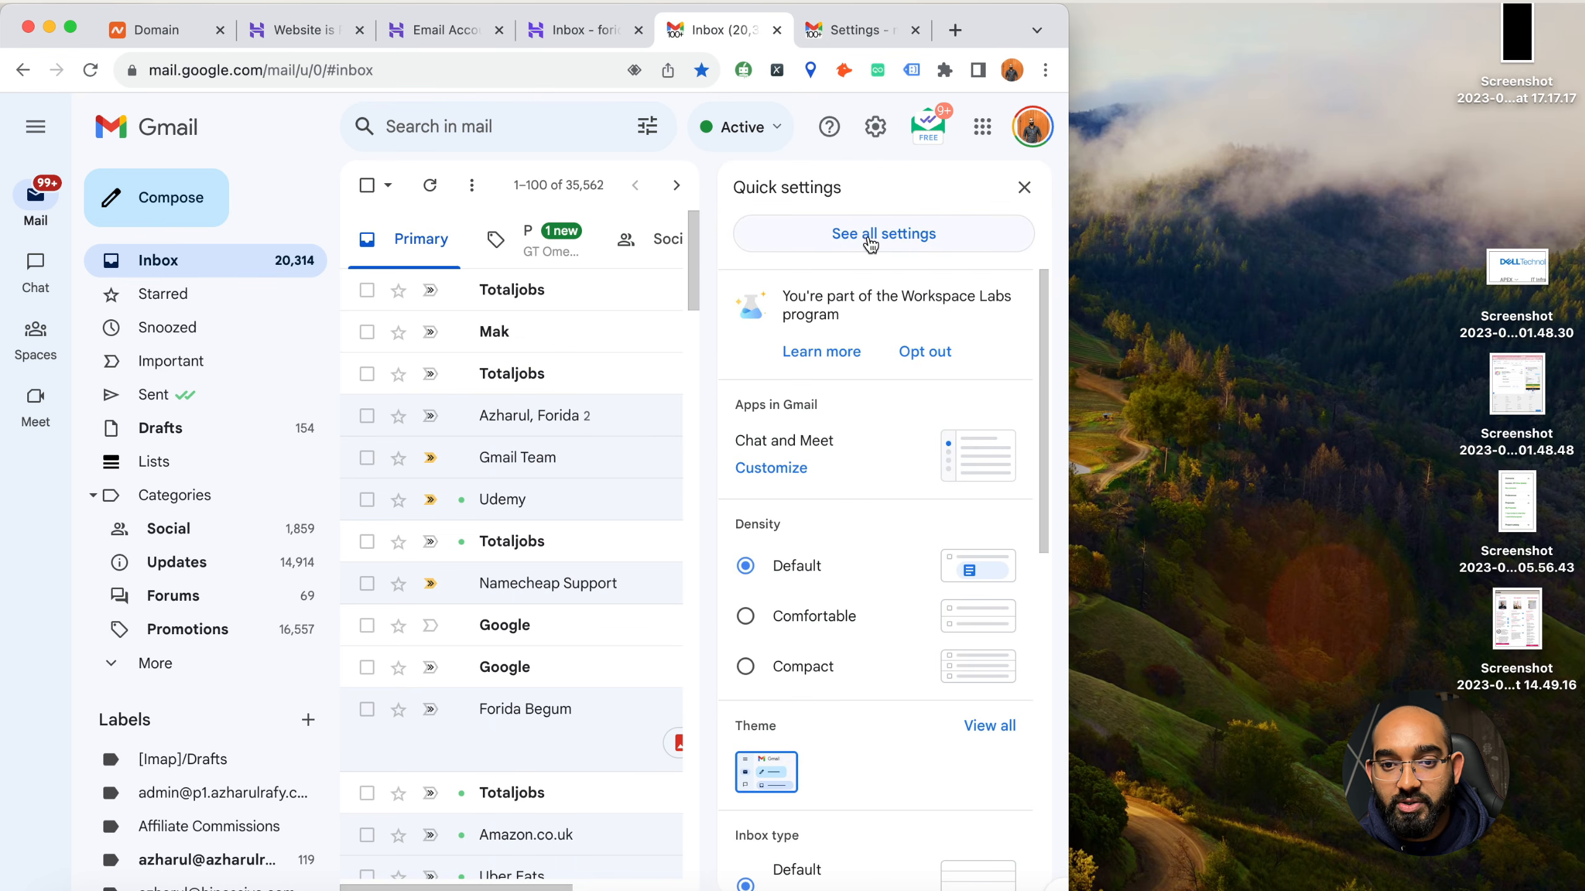
{"action": "left_click", "coordinate": [894, 241]}
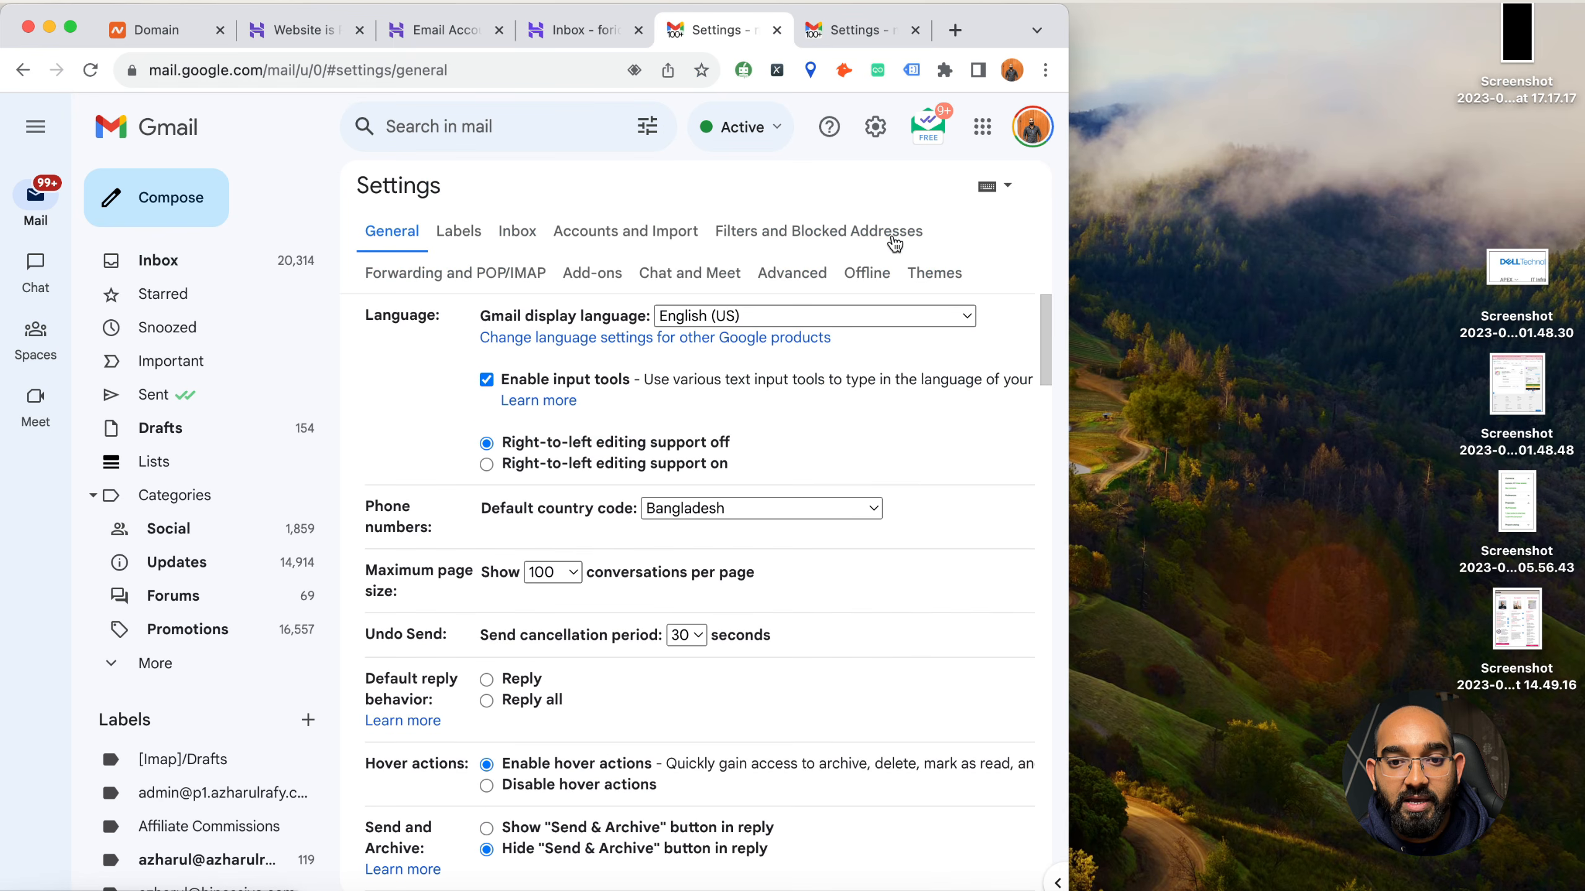
{"action": "left_click", "coordinate": [623, 232]}
{"action": "scroll", "coordinate": [465, 656], "scroll_direction": "down", "scroll_amount": 6}
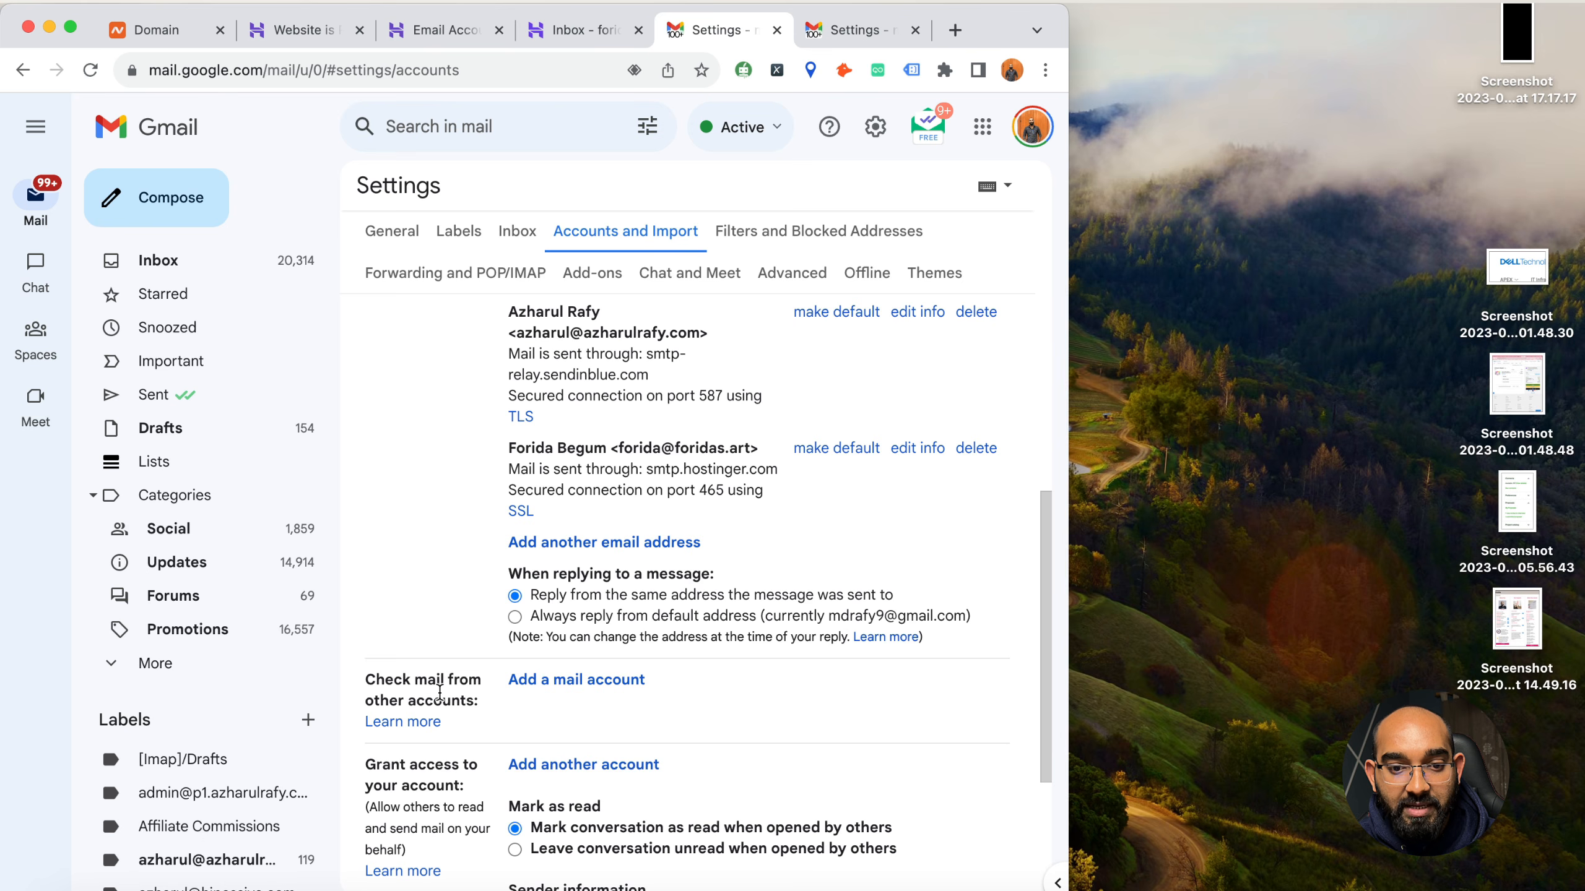
{"action": "left_click", "coordinate": [565, 682]}
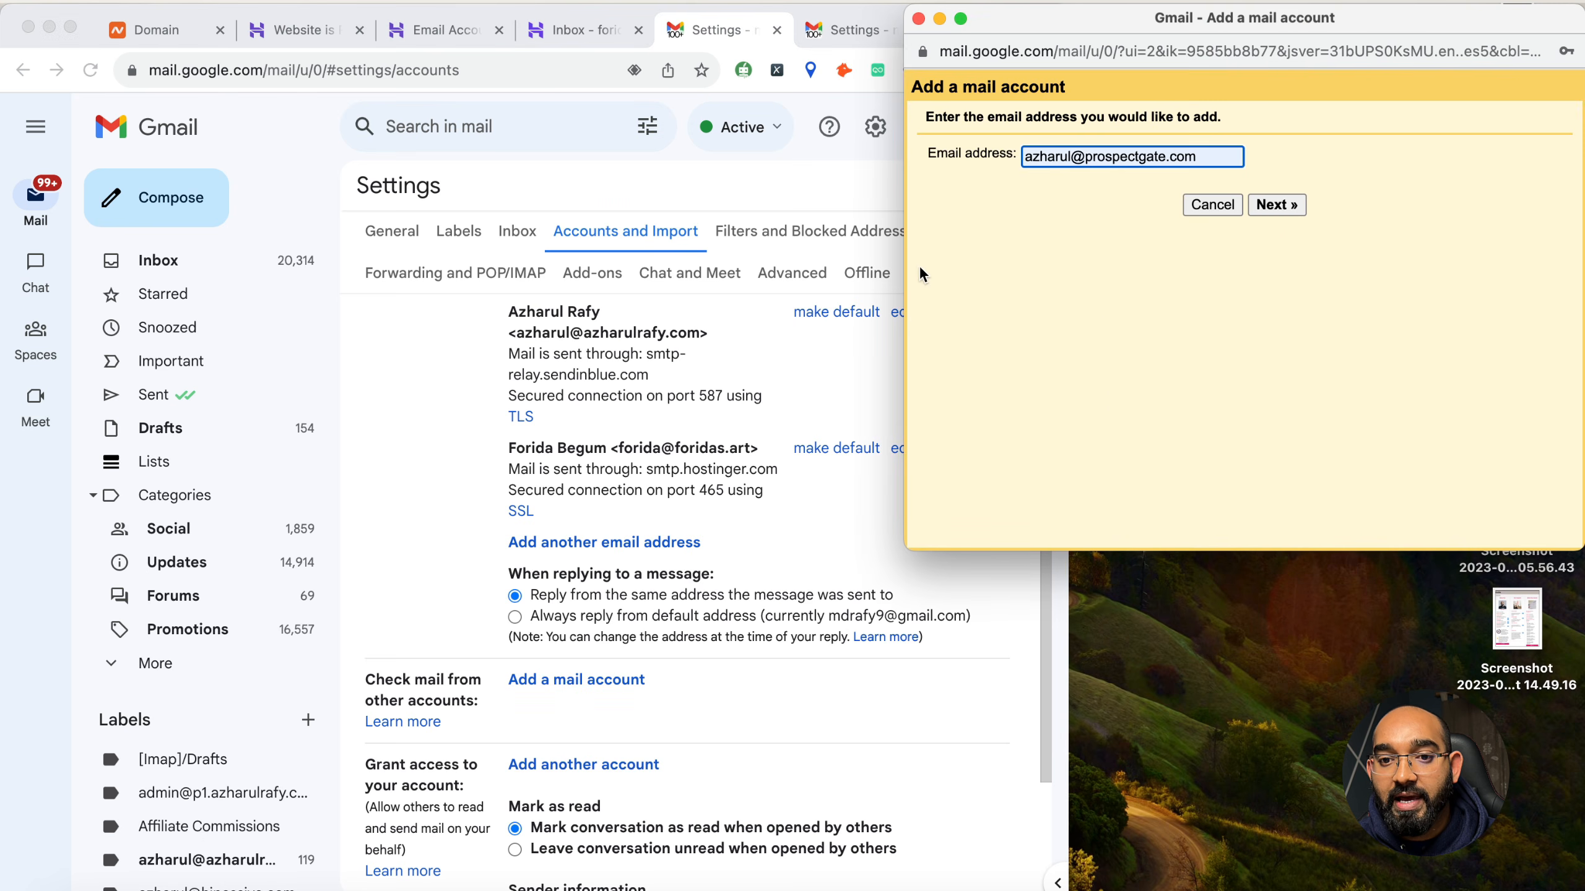
{"action": "left_click_drag", "start_coordinate": [901, 261], "coordinate": [1071, 261]}
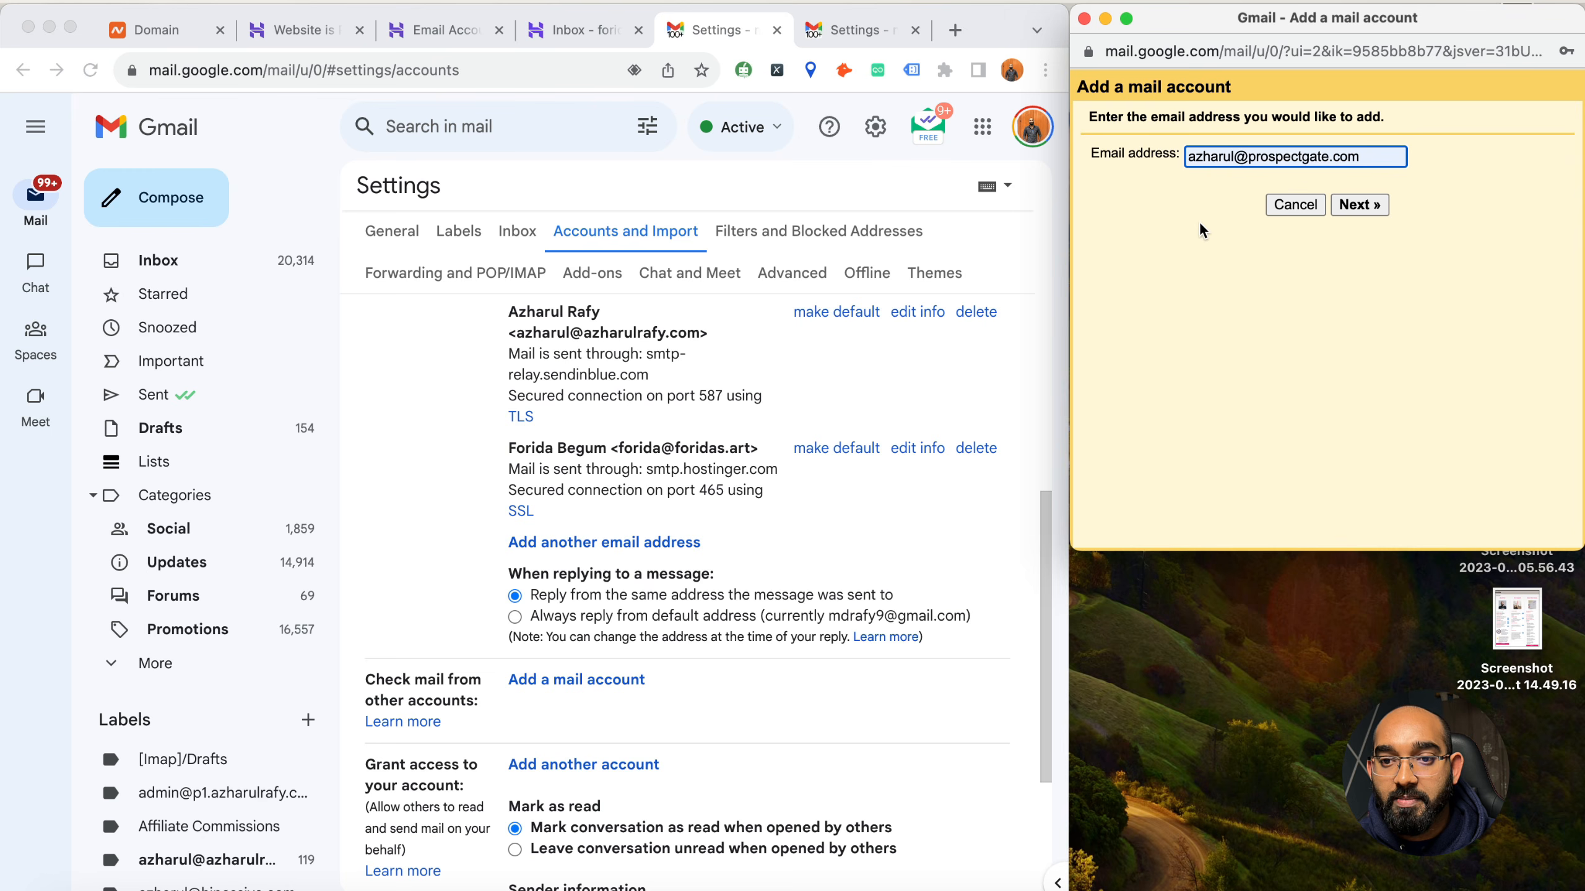
Enter the foridas.art mailbox address as the account to add and continue with importing its emails via POP3
{"action": "triple_click", "coordinate": [1215, 162]}
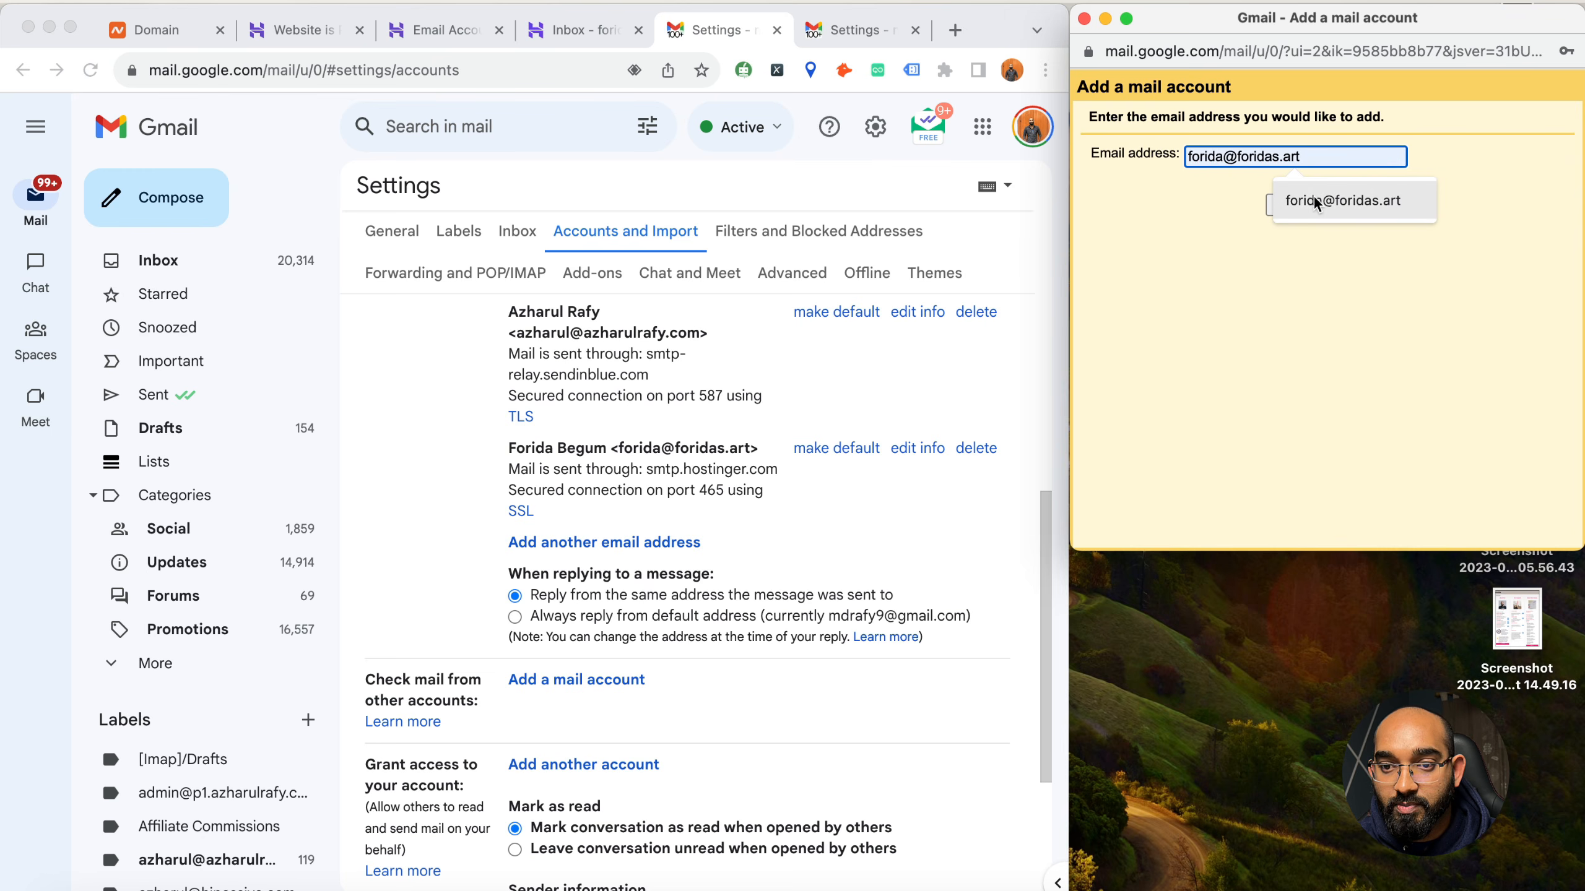
{"action": "left_click", "coordinate": [1314, 196]}
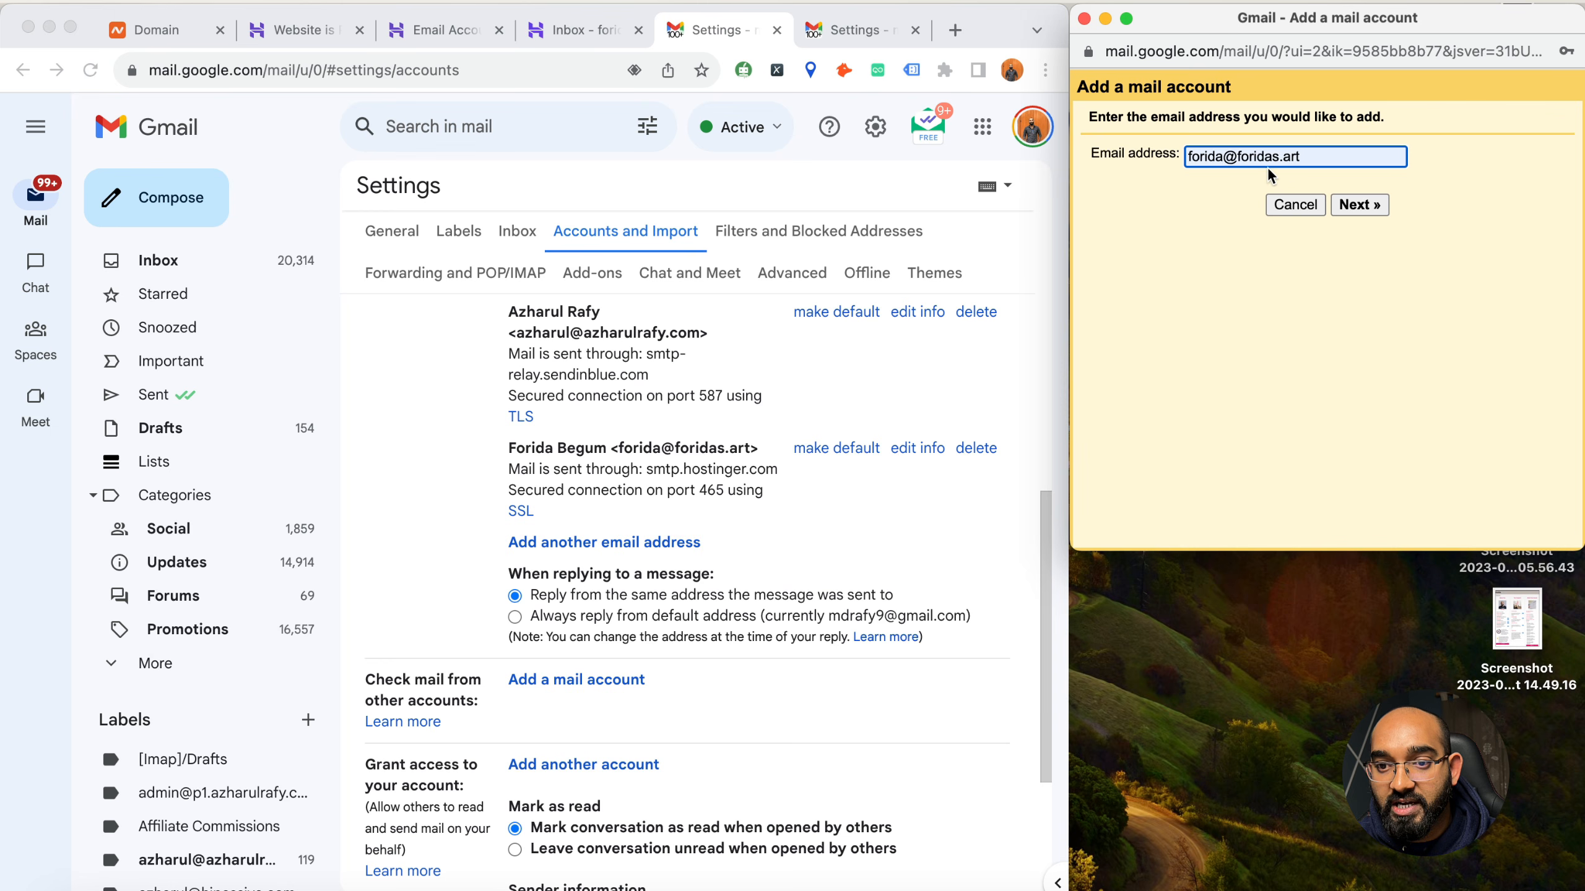
{"action": "left_click", "coordinate": [1357, 207]}
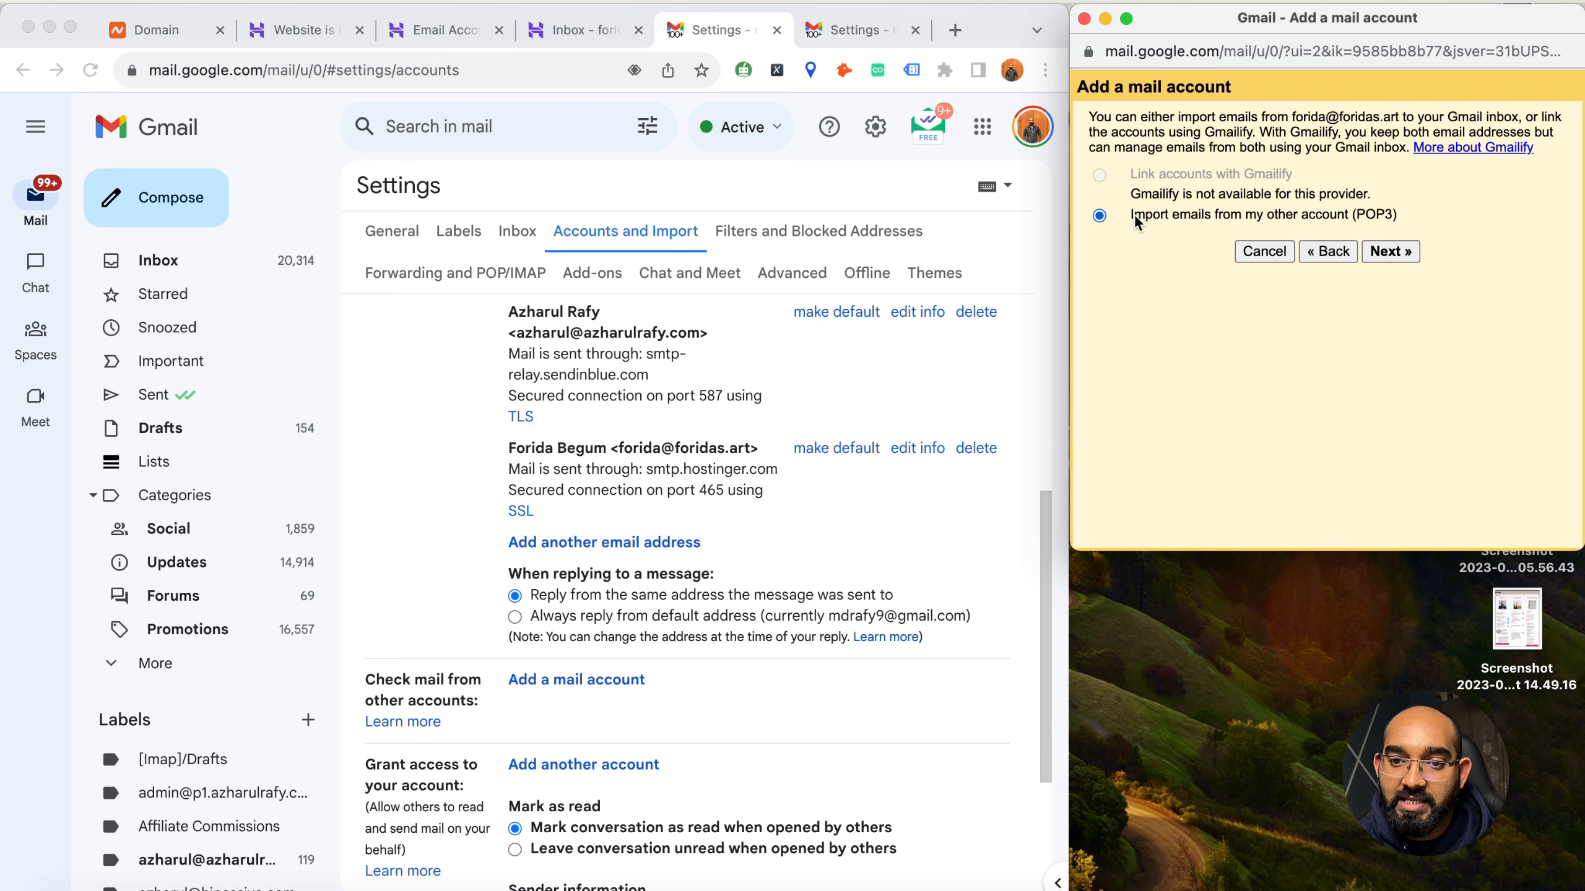
{"action": "left_click", "coordinate": [1388, 252]}
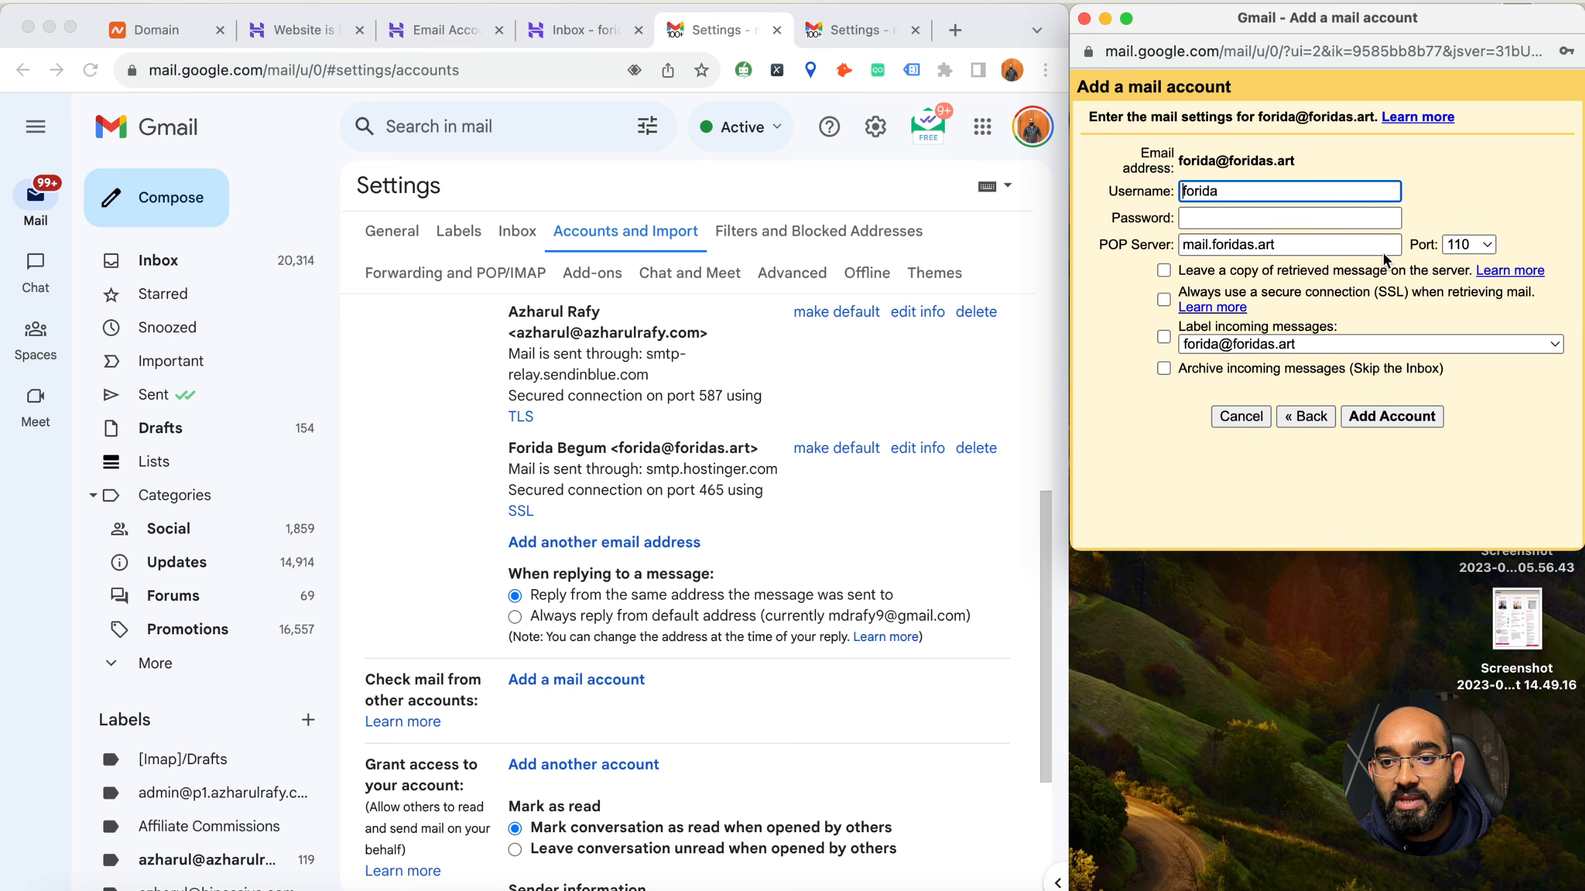
Complete the username as the full foridas.art mailbox address and enter the mailbox password
{"action": "left_click", "coordinate": [1253, 191]}
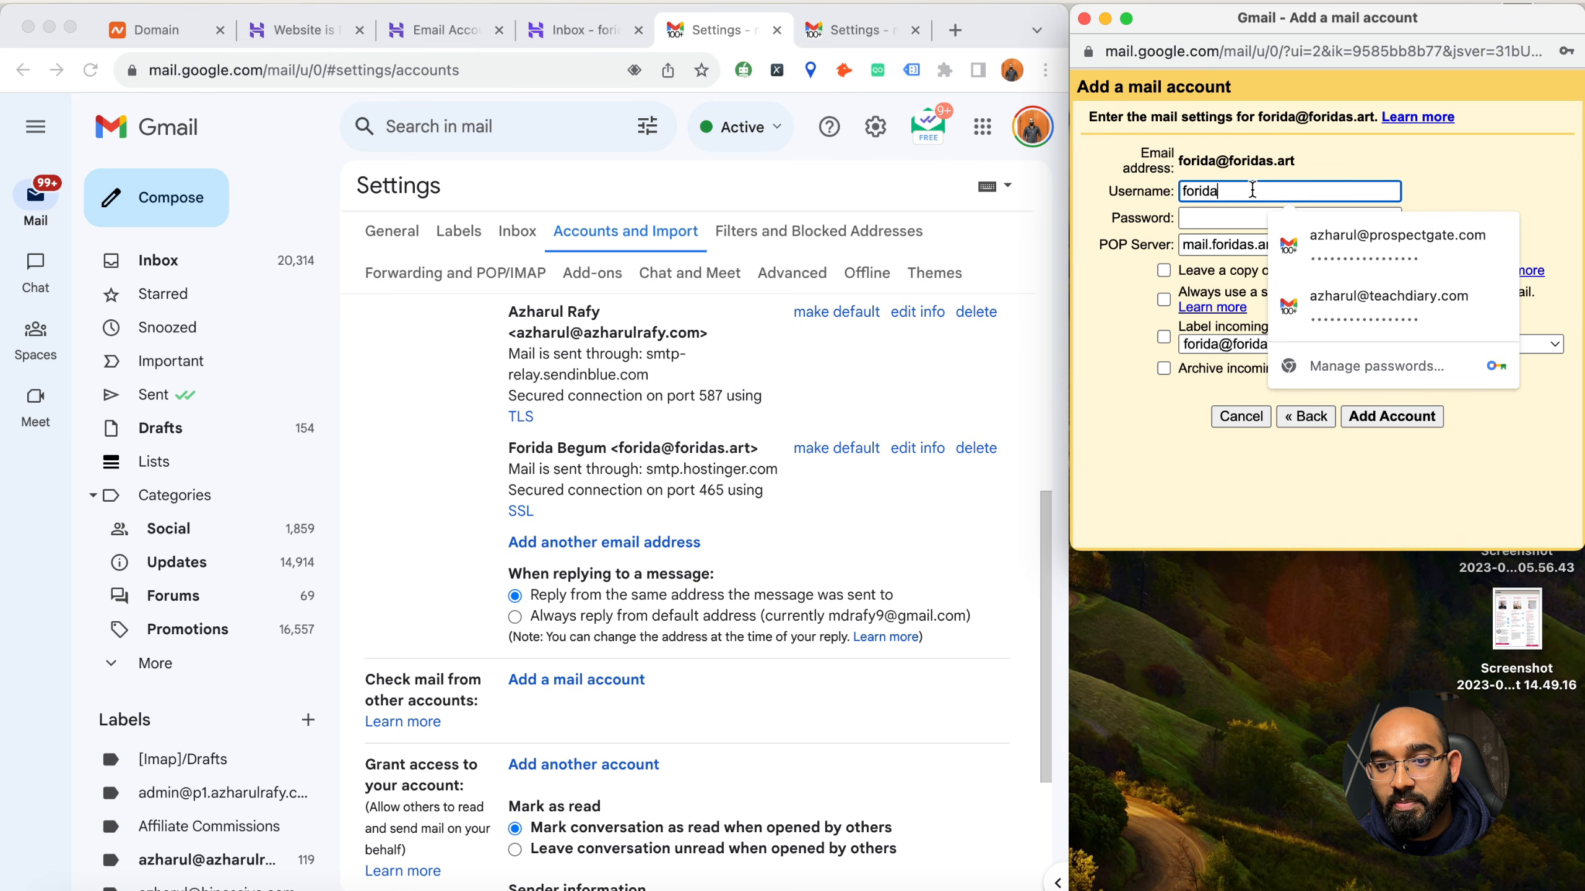
{"action": "type", "text": "@foridas.art"}
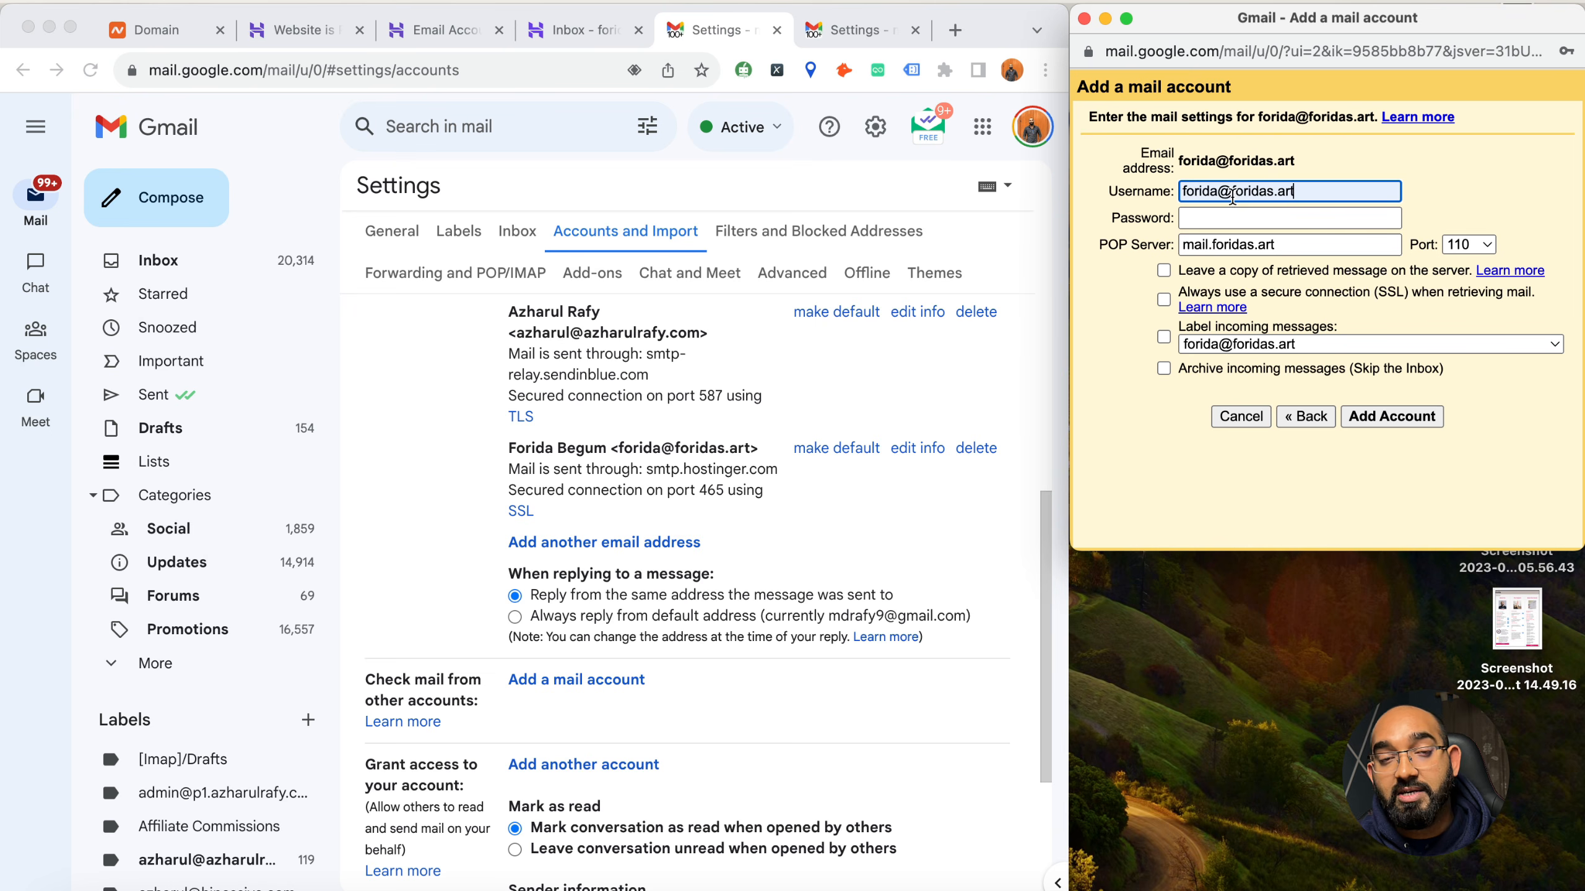
{"action": "left_click", "coordinate": [1181, 216]}
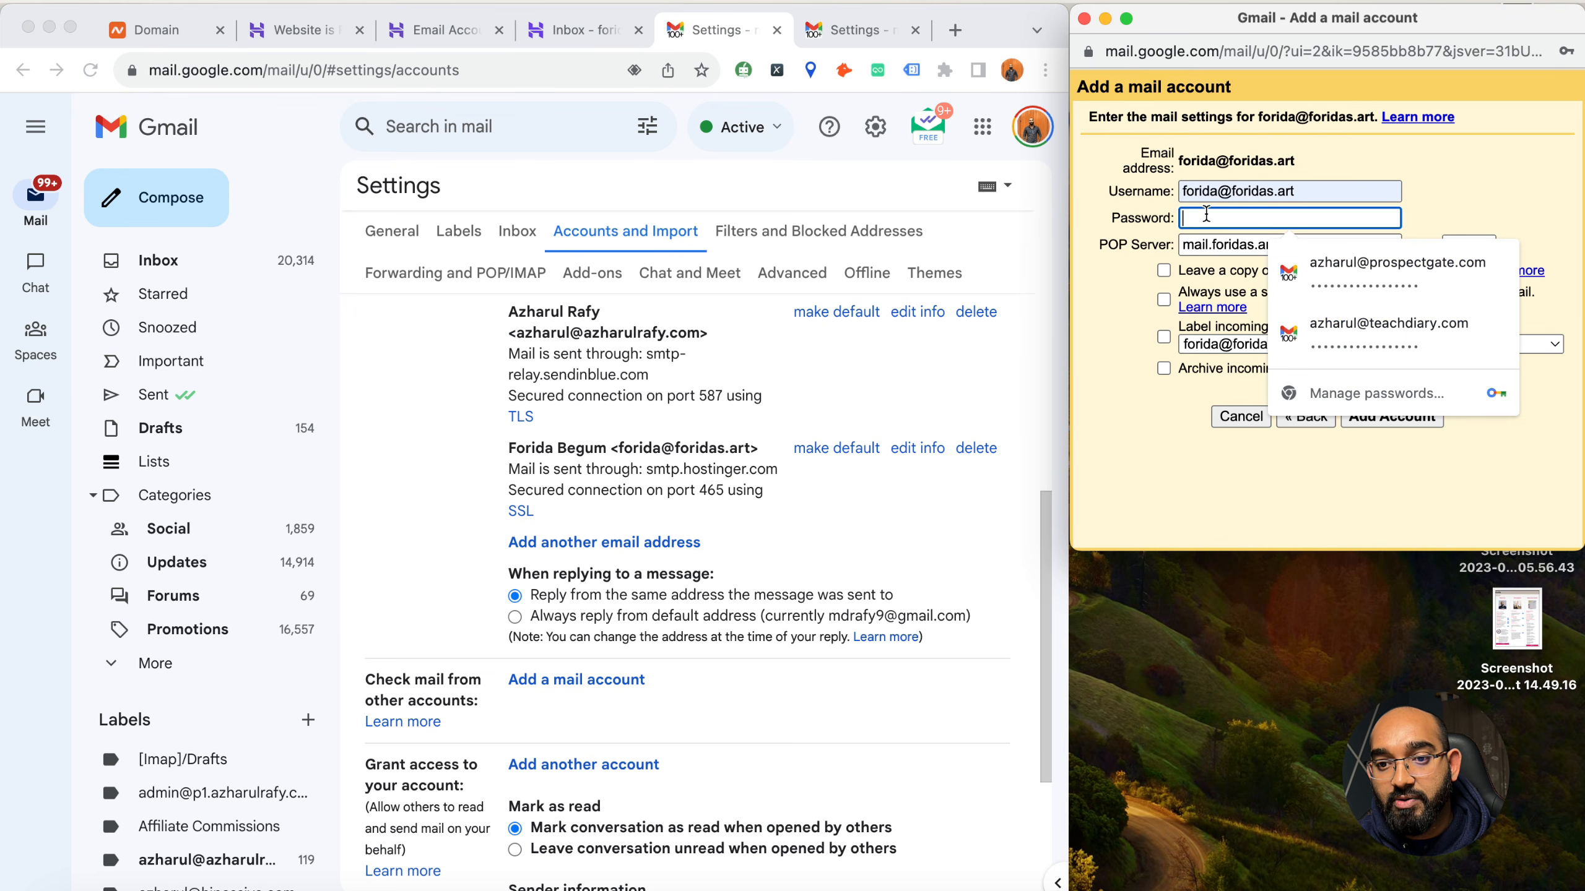
{"action": "left_click_drag", "start_coordinate": [1183, 192], "coordinate": [1302, 193]}
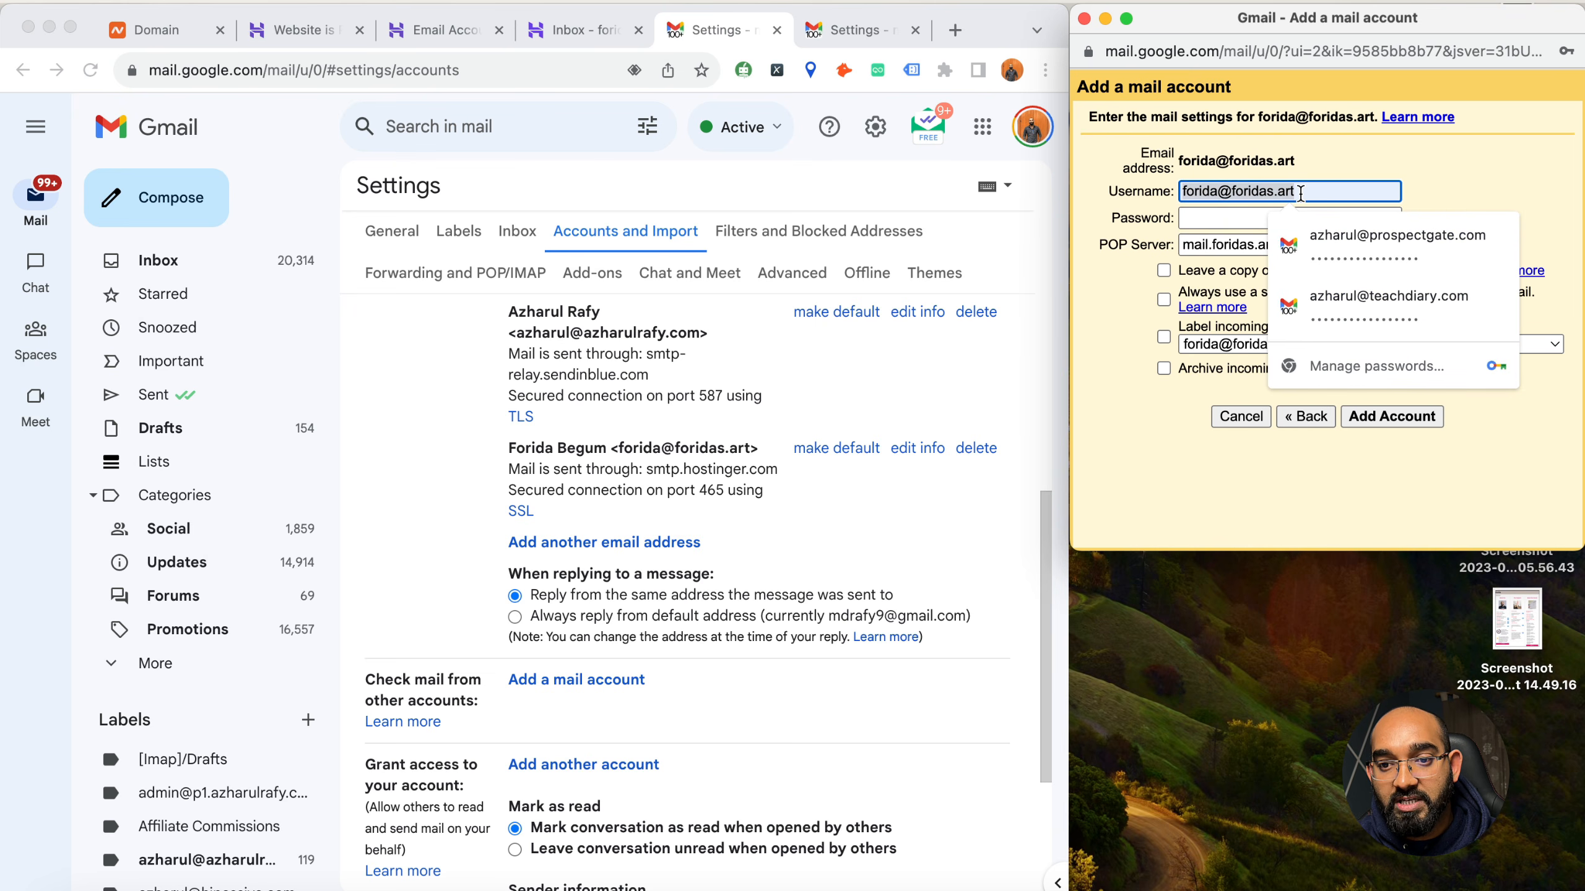
{"action": "left_click", "coordinate": [1194, 220]}
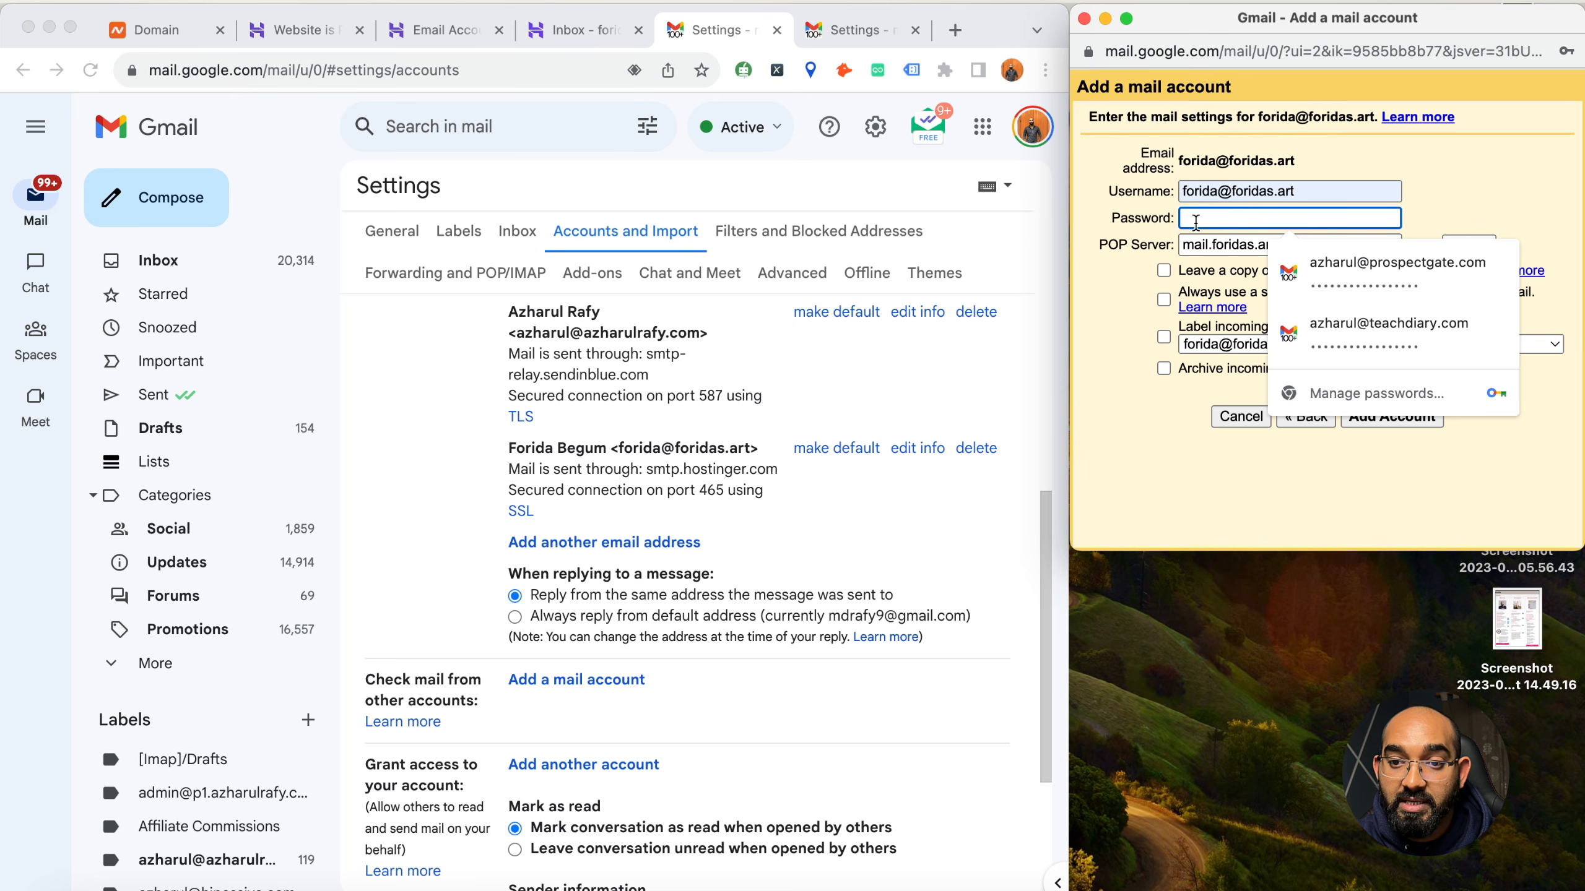
{"action": "key", "text": "super+v"}
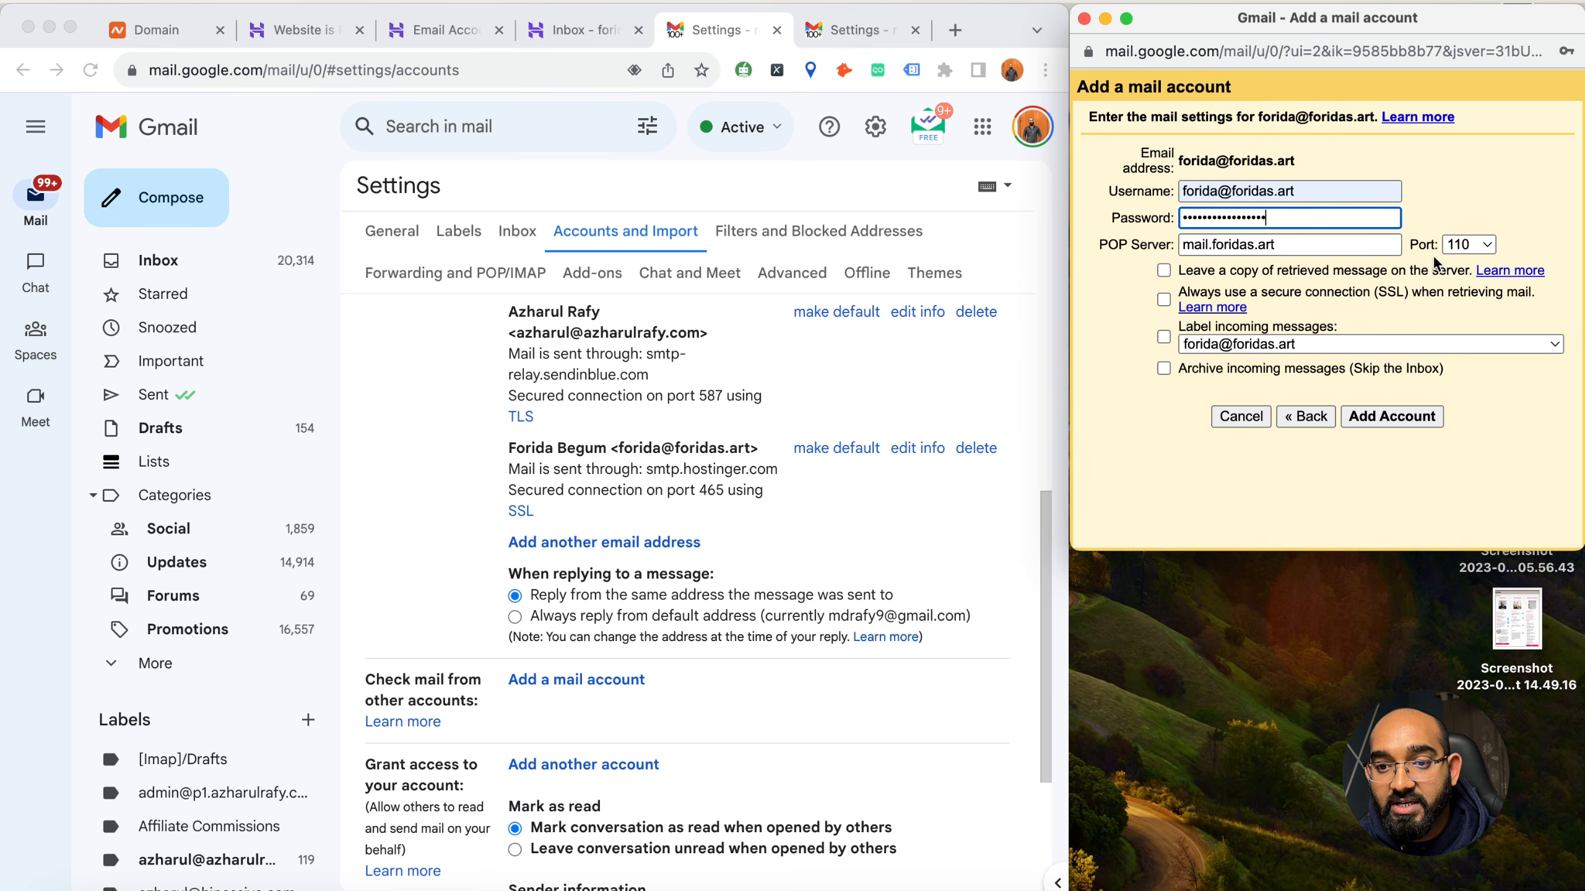
Check the foridas.art email accounts page in Hostinger for the mailbox's POP server settings
{"action": "triple_click", "coordinate": [1291, 243]}
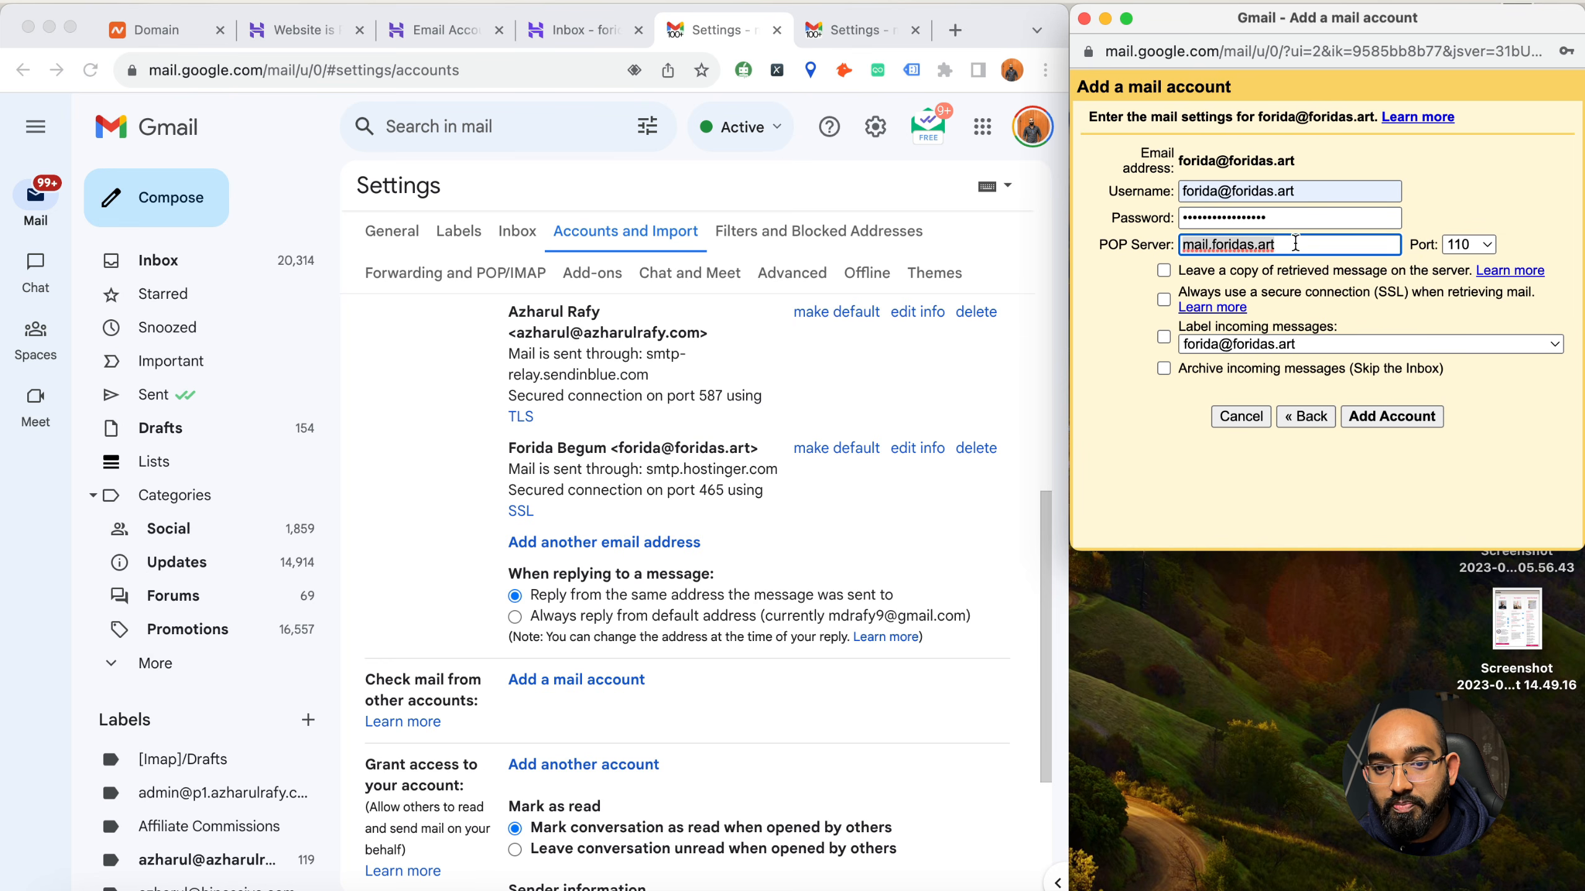
{"action": "left_click", "coordinate": [567, 29]}
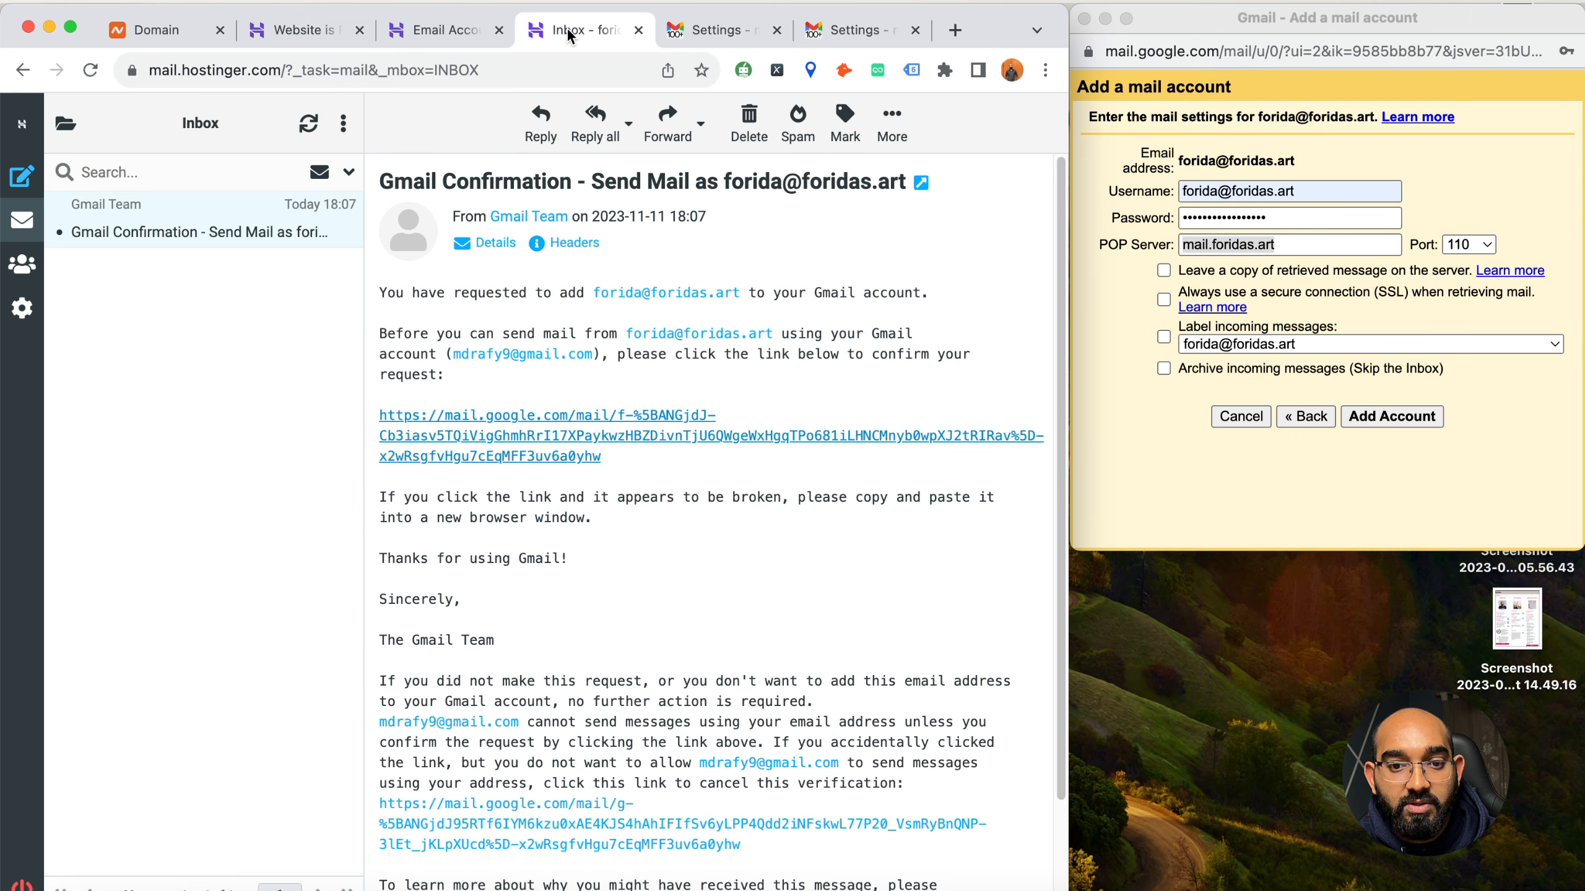
{"action": "left_click", "coordinate": [445, 29]}
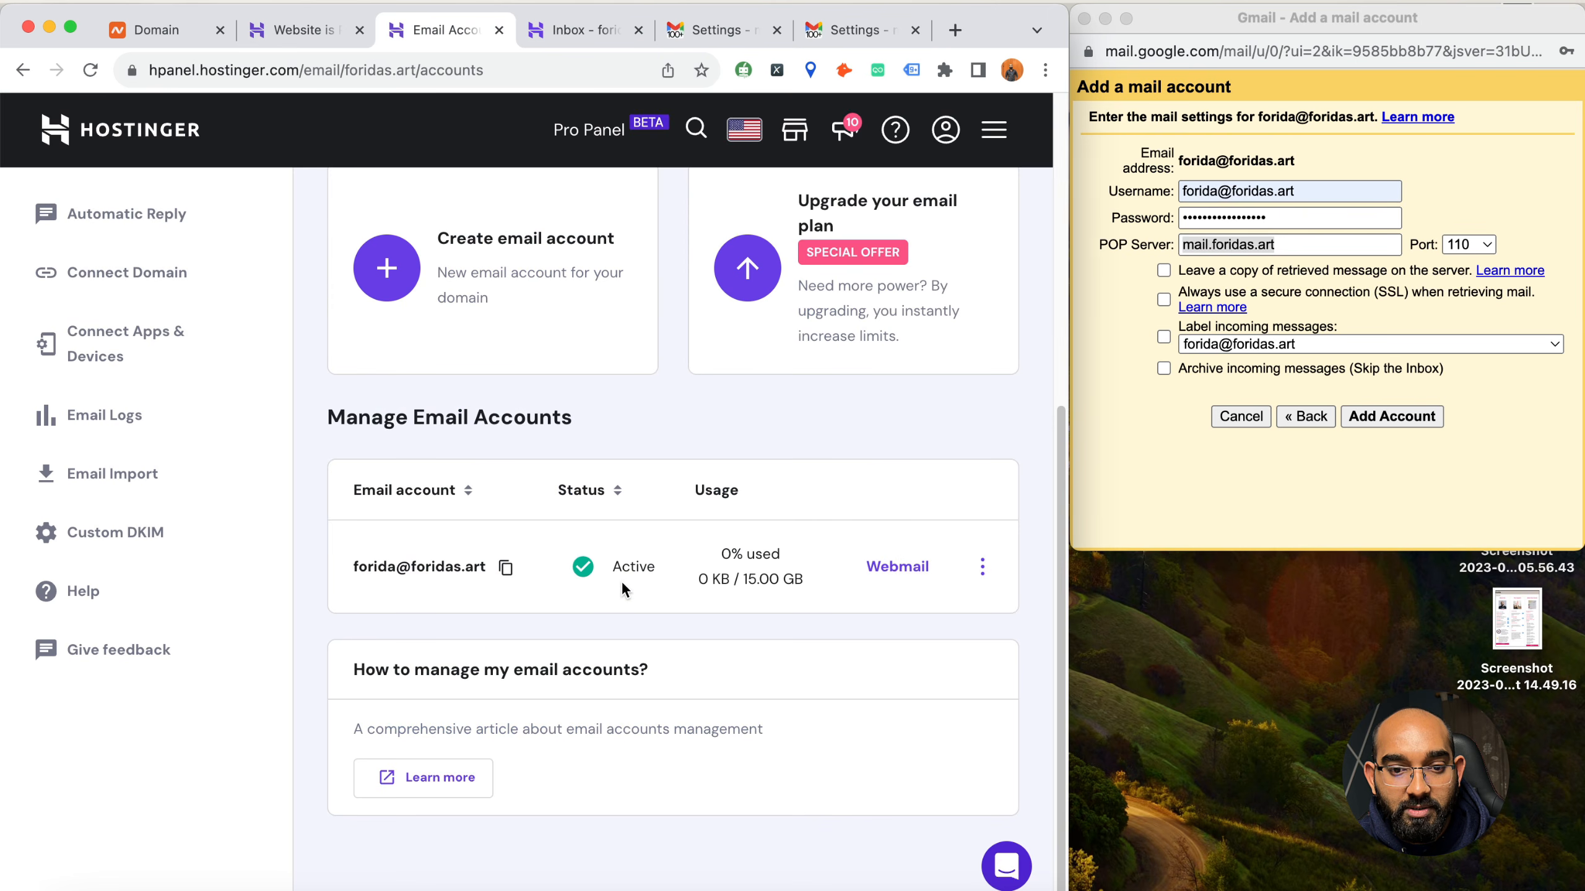
{"action": "scroll", "coordinate": [621, 593], "scroll_direction": "up", "scroll_amount": 10}
{"action": "scroll", "coordinate": [518, 642], "scroll_direction": "down", "scroll_amount": 8}
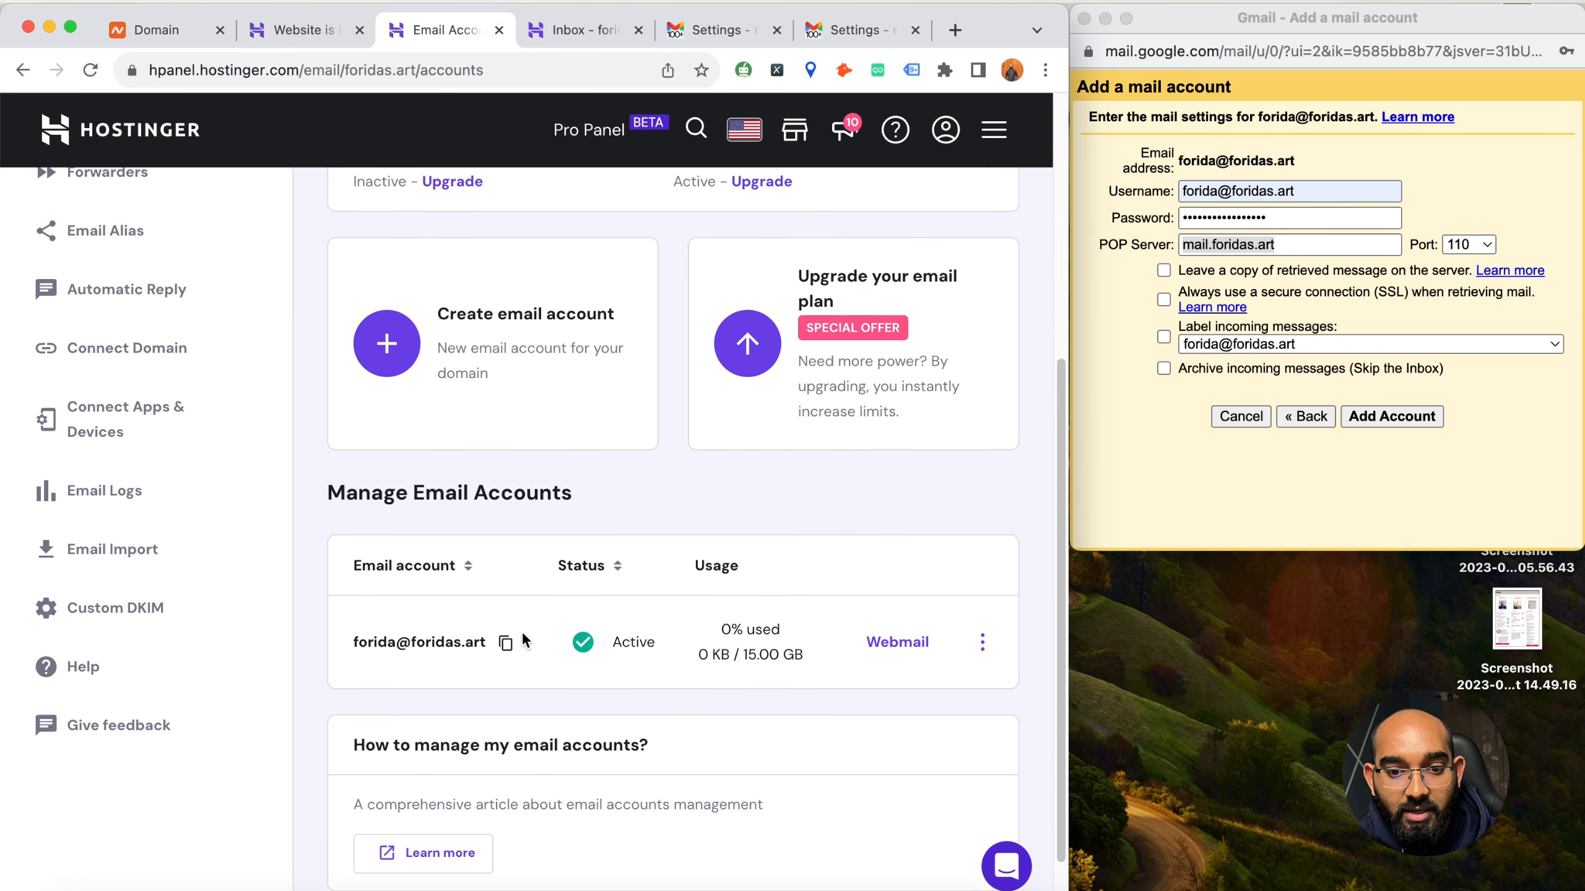
{"action": "left_click", "coordinate": [981, 567]}
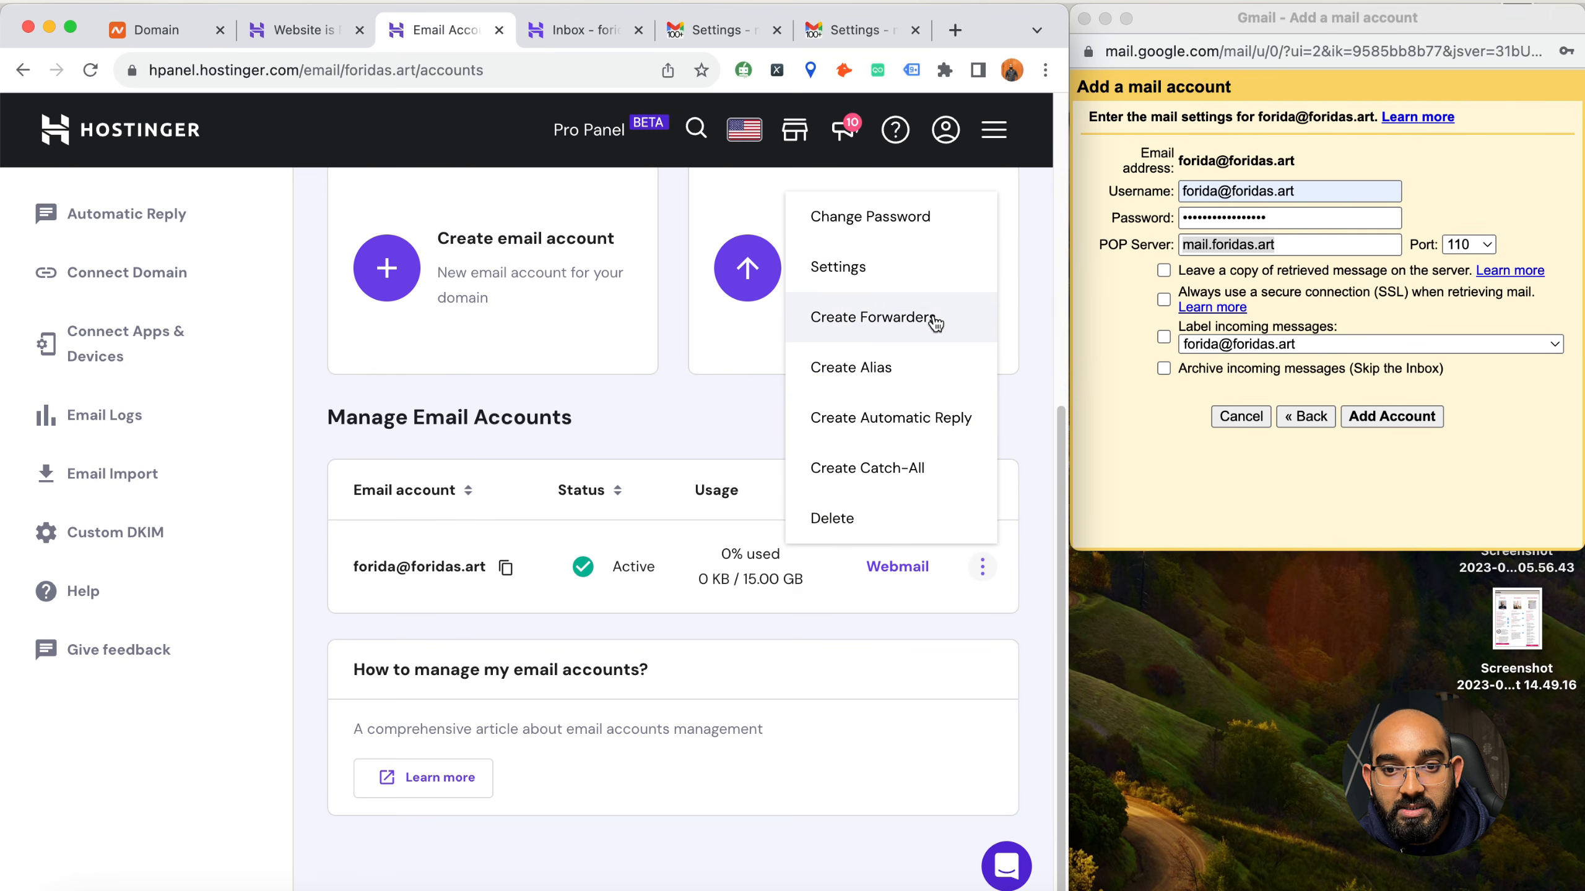
{"action": "left_click", "coordinate": [689, 439]}
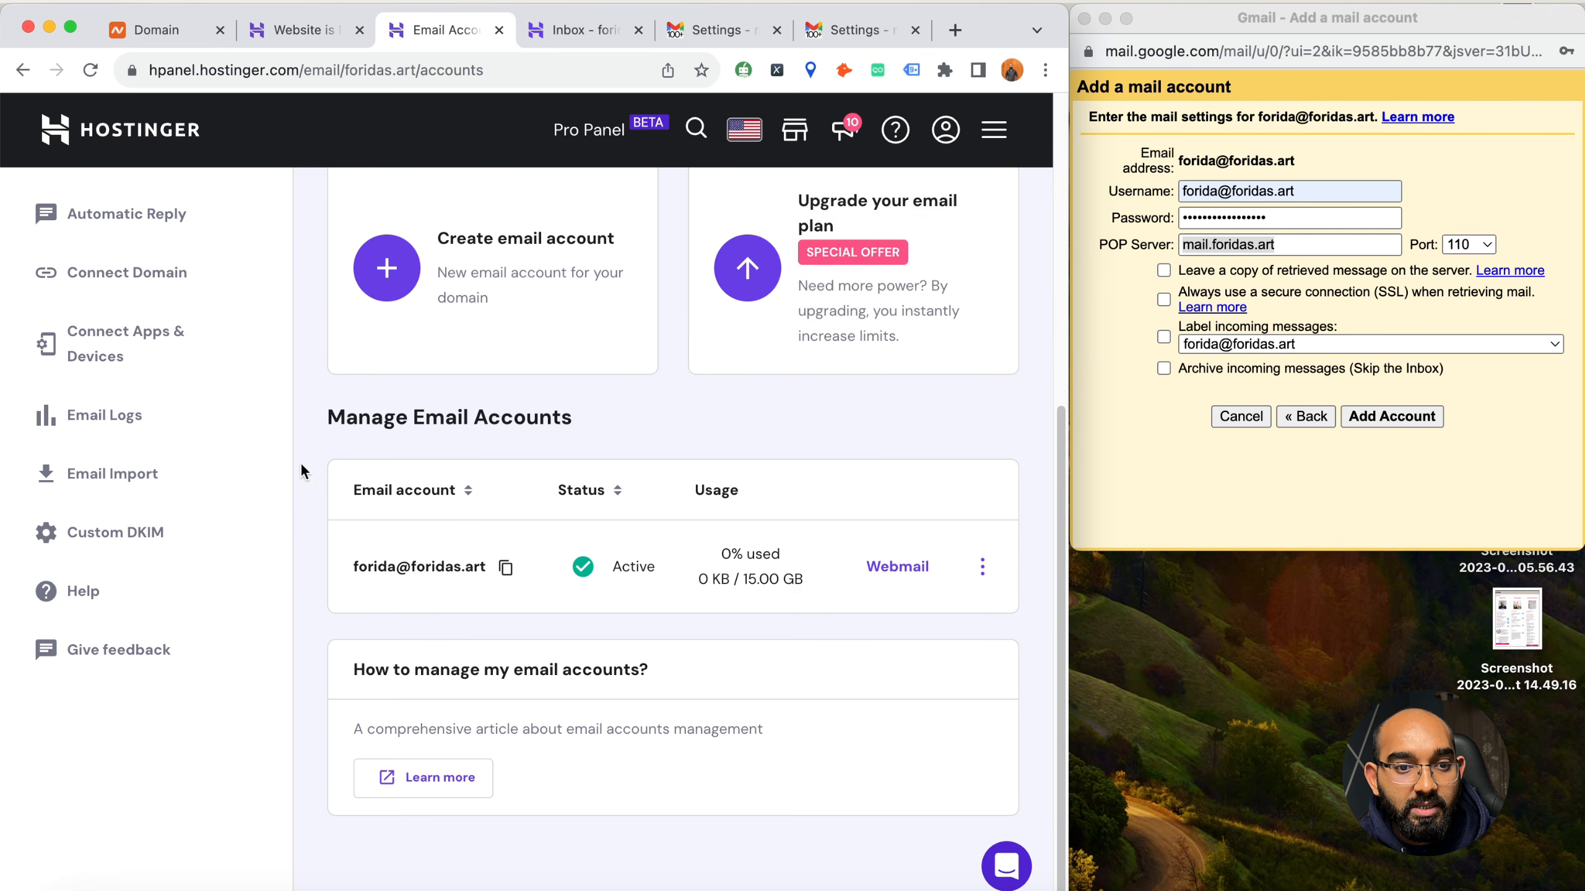
{"action": "scroll", "coordinate": [355, 458], "scroll_direction": "up", "scroll_amount": 10}
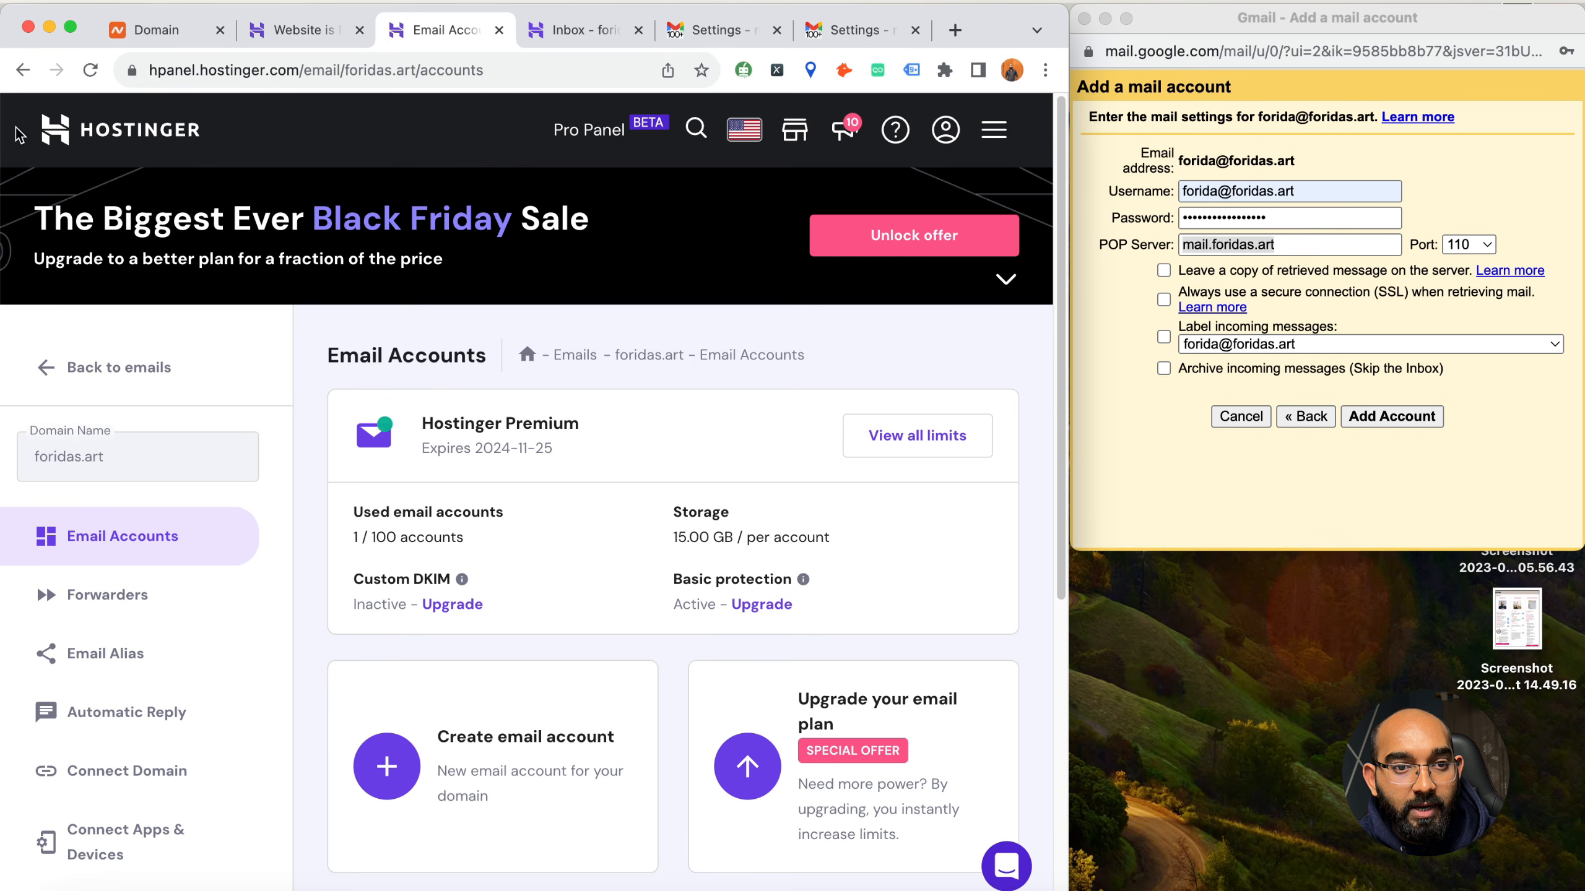
Return to the email client setup, choose Gmail with the Desktop configuration, and copy the POP host pop.hostinger.com
{"action": "left_click", "coordinate": [22, 69]}
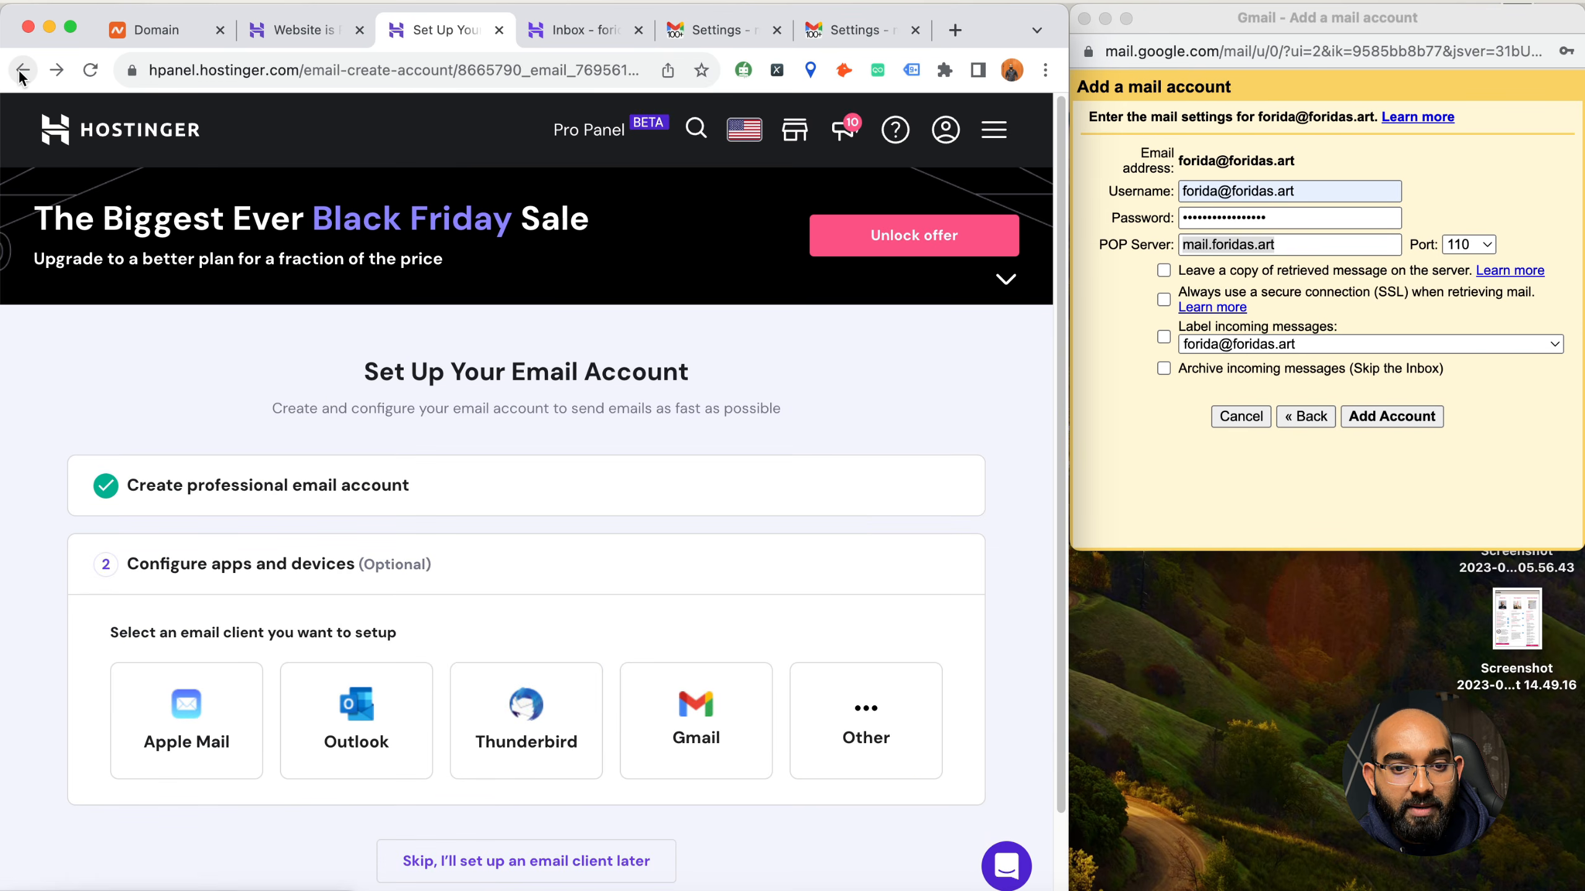
{"action": "left_click", "coordinate": [695, 718]}
{"action": "scroll", "coordinate": [697, 624], "scroll_direction": "down", "scroll_amount": 5}
{"action": "left_click", "coordinate": [738, 621]}
{"action": "scroll", "coordinate": [738, 621], "scroll_direction": "down", "scroll_amount": 5}
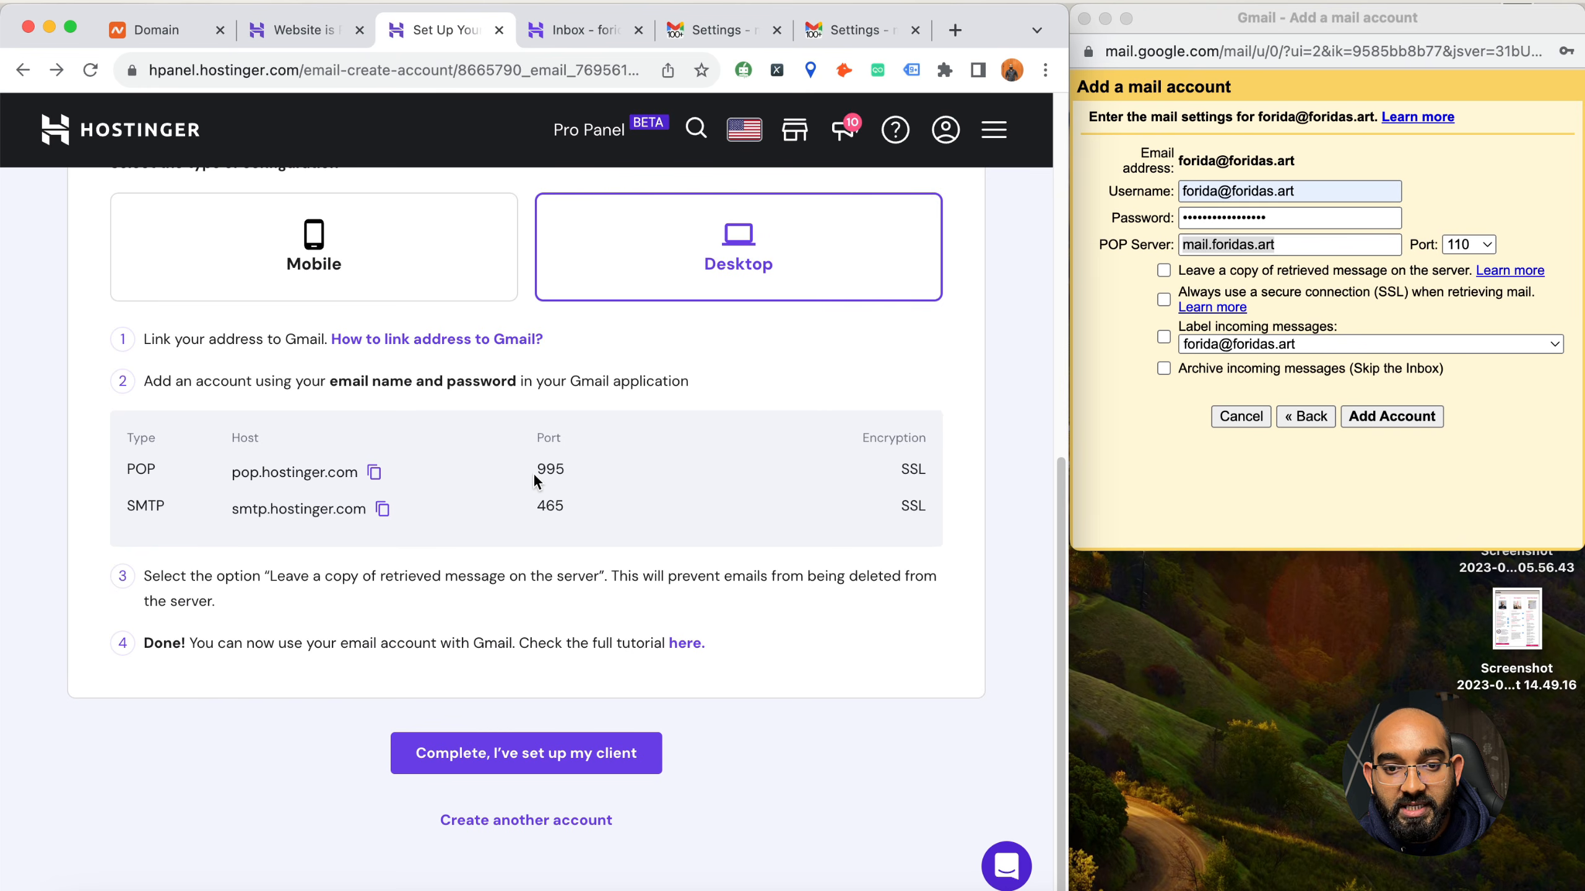
{"action": "left_click", "coordinate": [375, 472]}
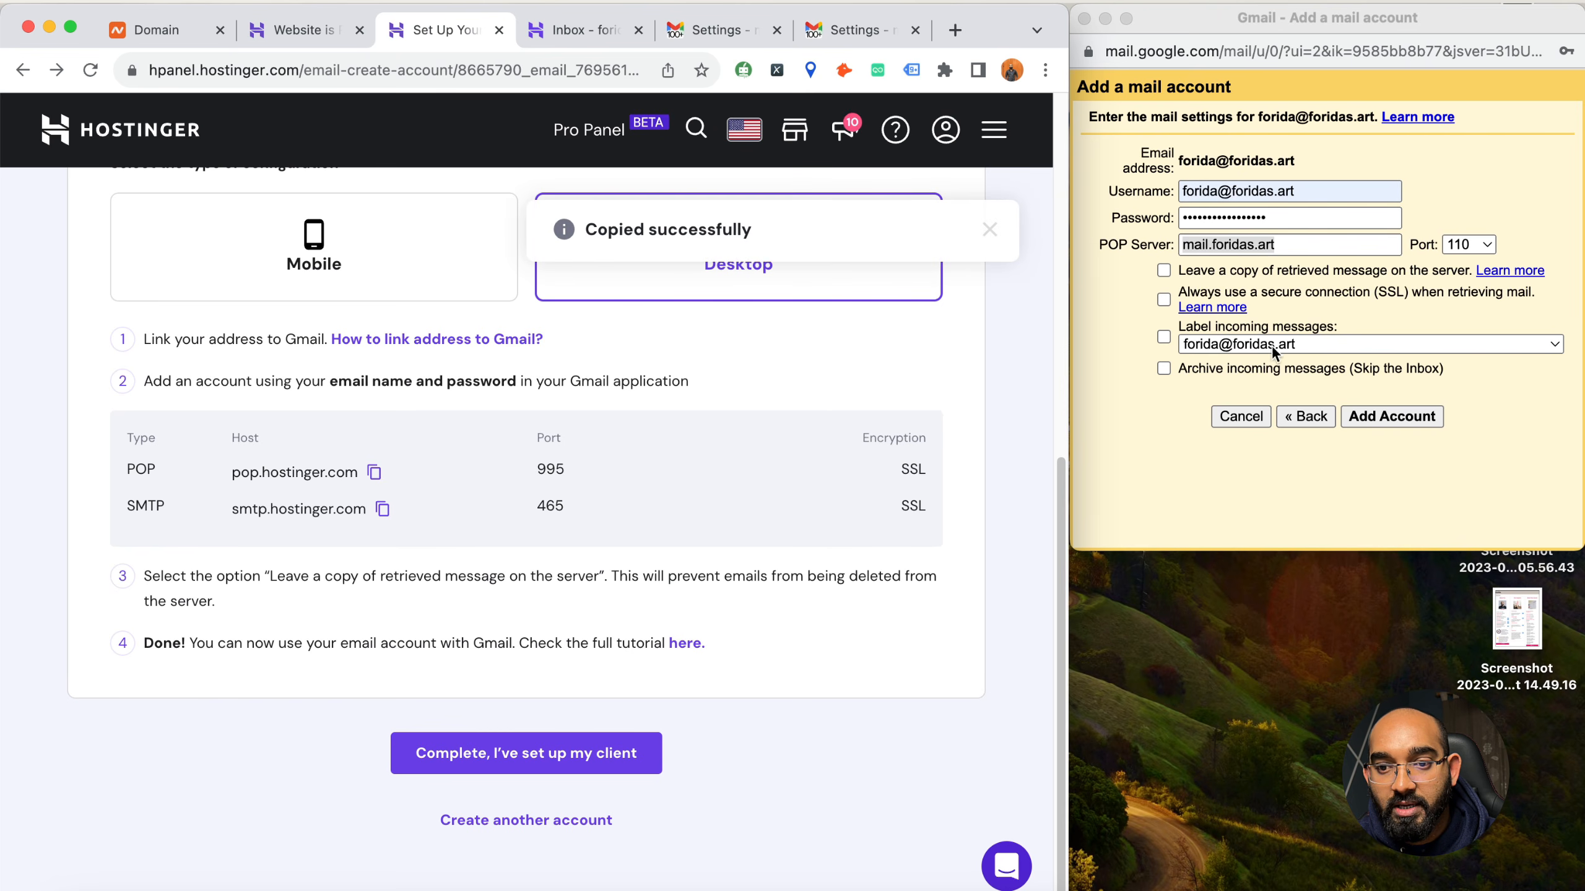
Set the POP server to pop.hostinger.com and the port to 995 in Gmail's mail account form
{"action": "double_click", "coordinate": [1243, 242]}
{"action": "key", "text": "super+a"}
{"action": "key", "text": "super+v"}
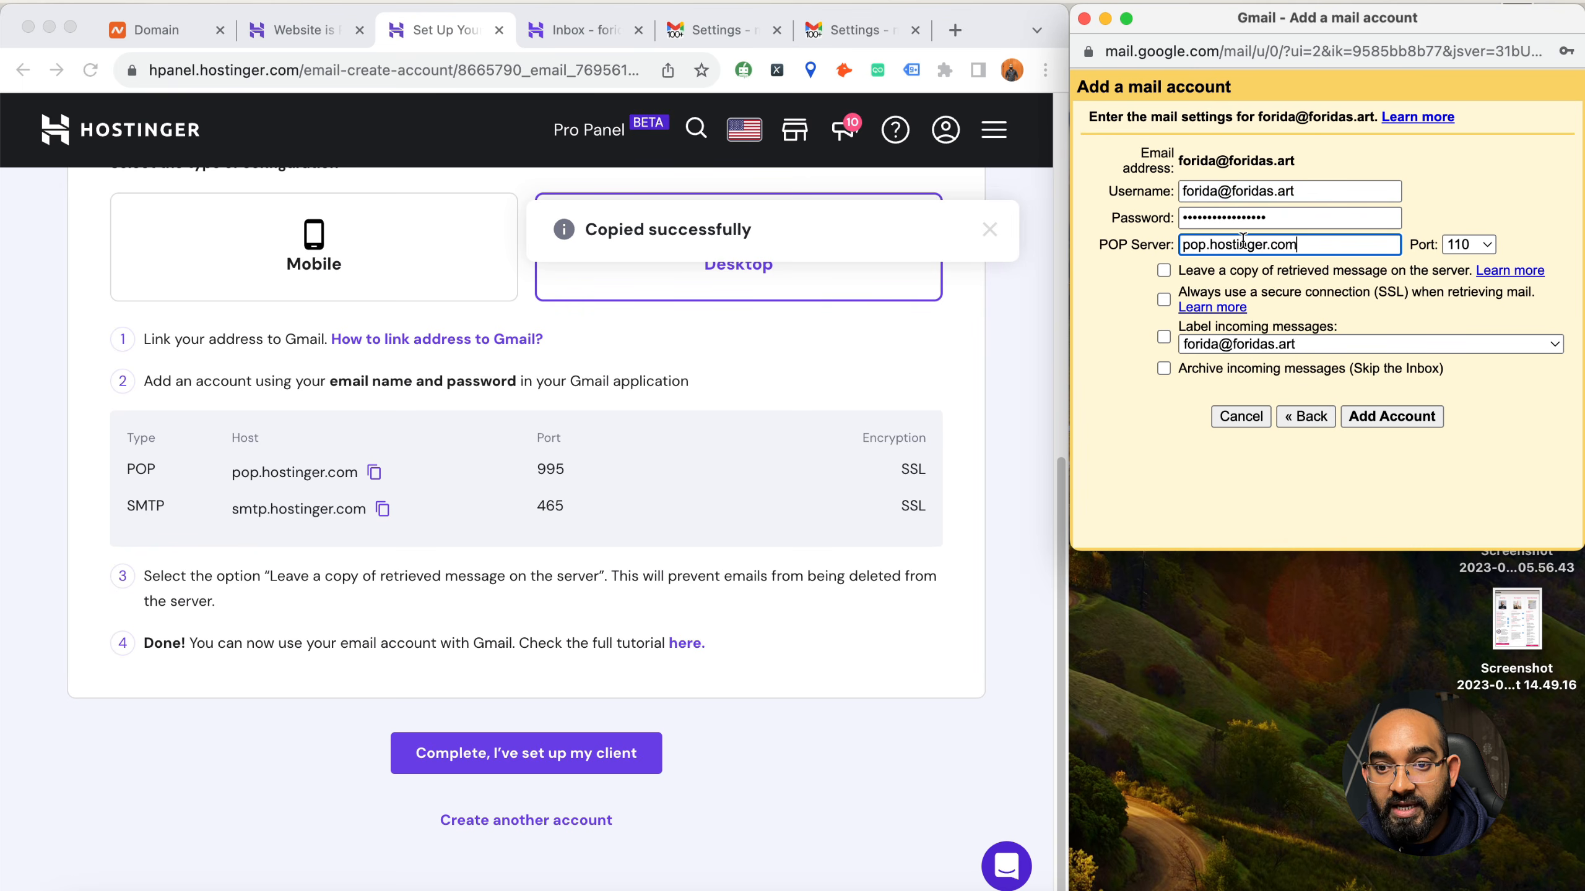
{"action": "left_click", "coordinate": [1467, 246]}
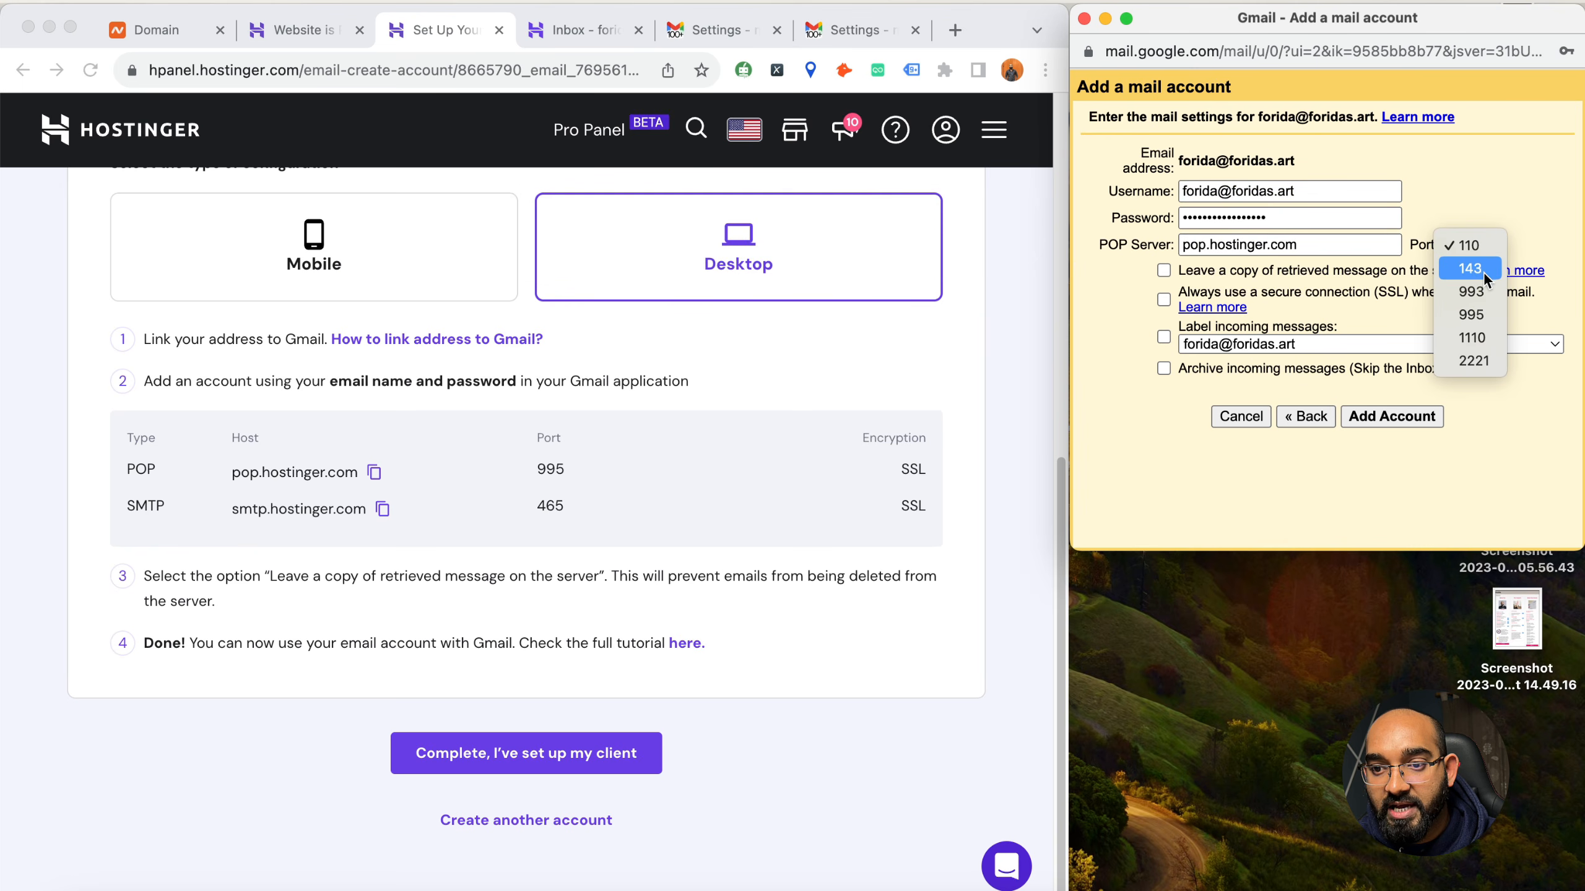
{"action": "left_click", "coordinate": [1491, 315]}
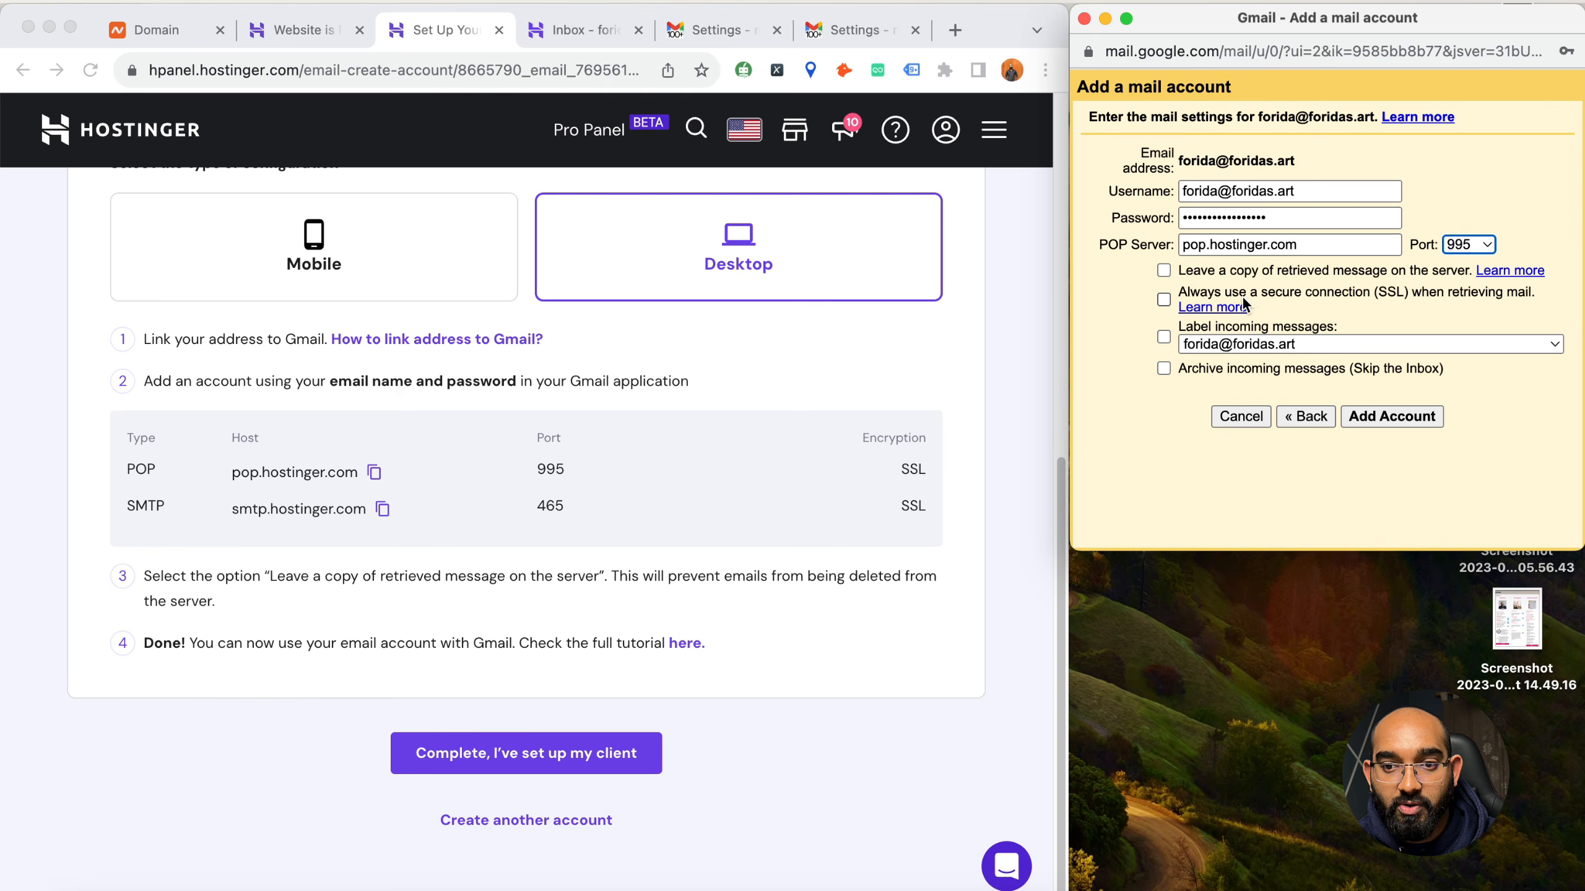
Enable leaving a copy on the server, SSL, labelling and archiving of incoming messages, and add the account
{"action": "left_click", "coordinate": [1163, 271]}
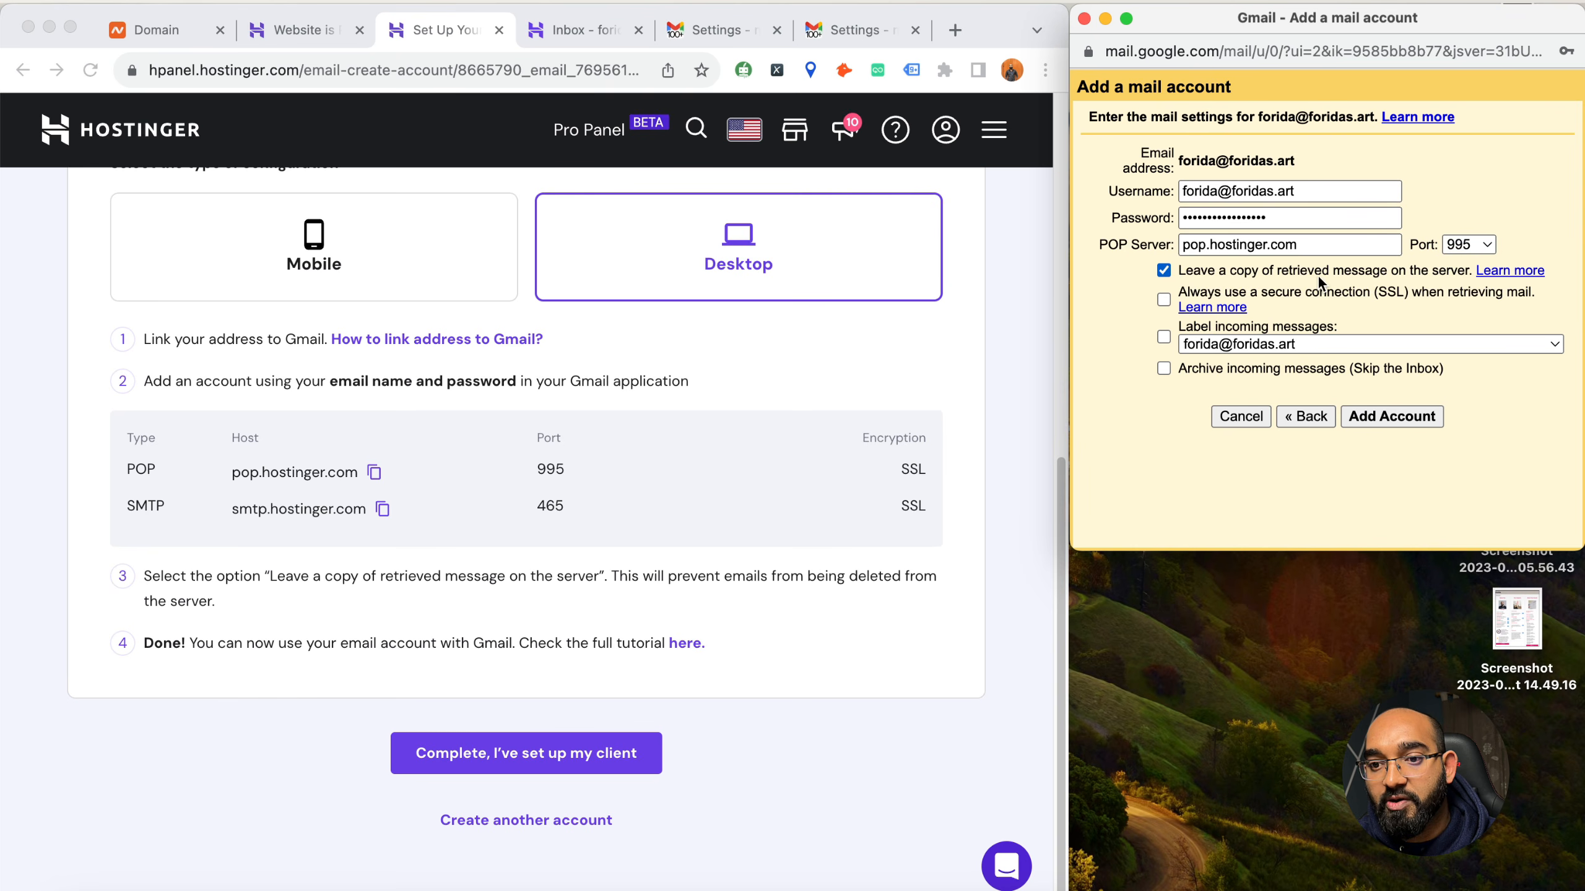
{"action": "left_click", "coordinate": [1164, 300]}
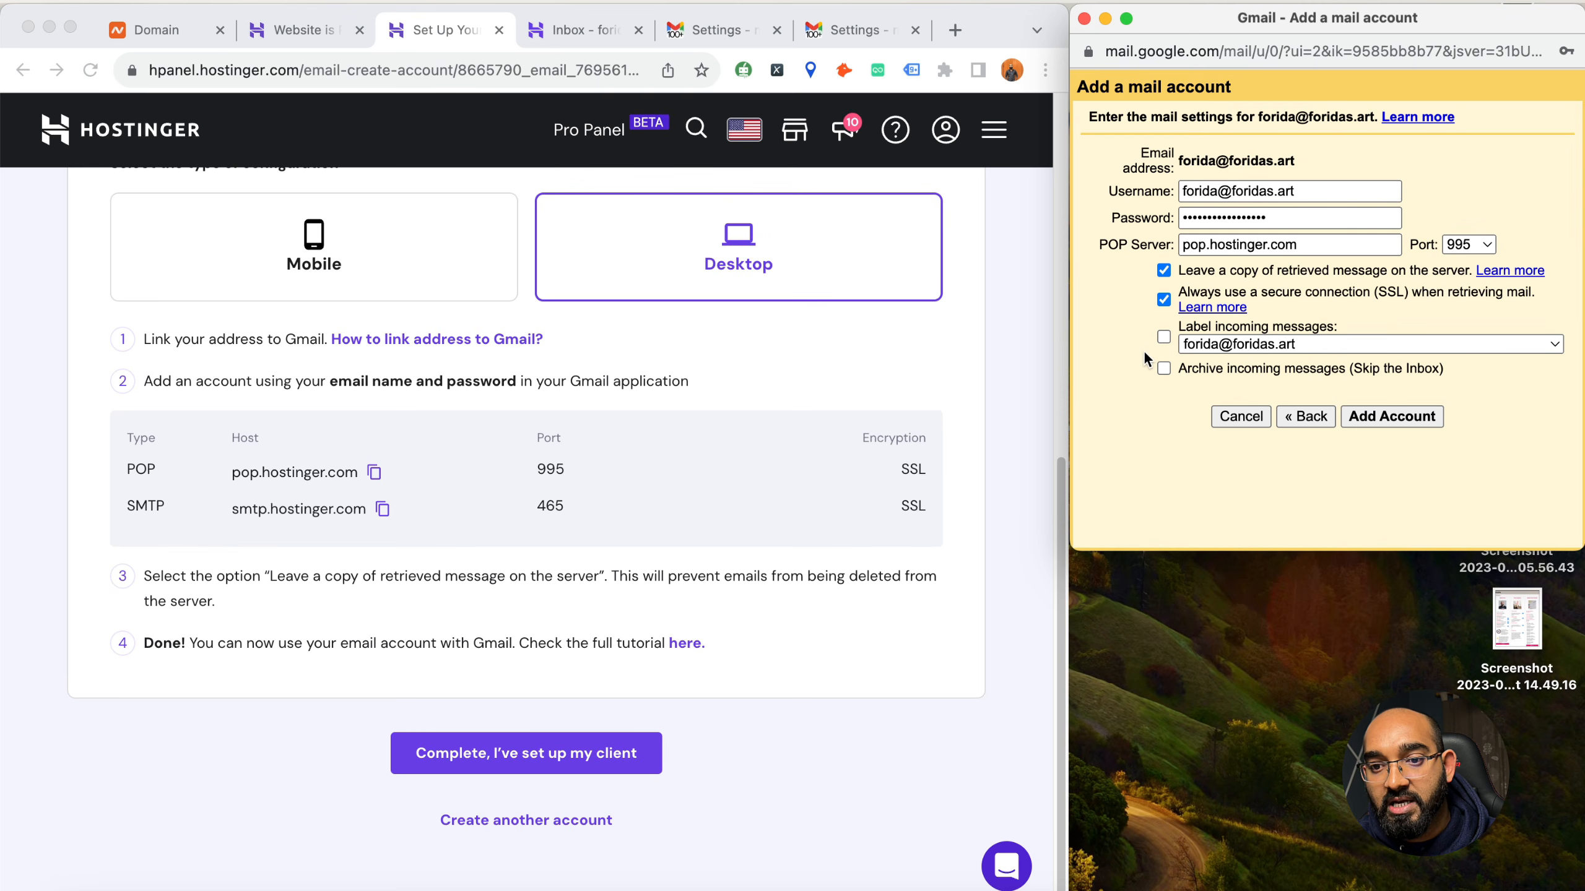
{"action": "left_click", "coordinate": [1163, 338]}
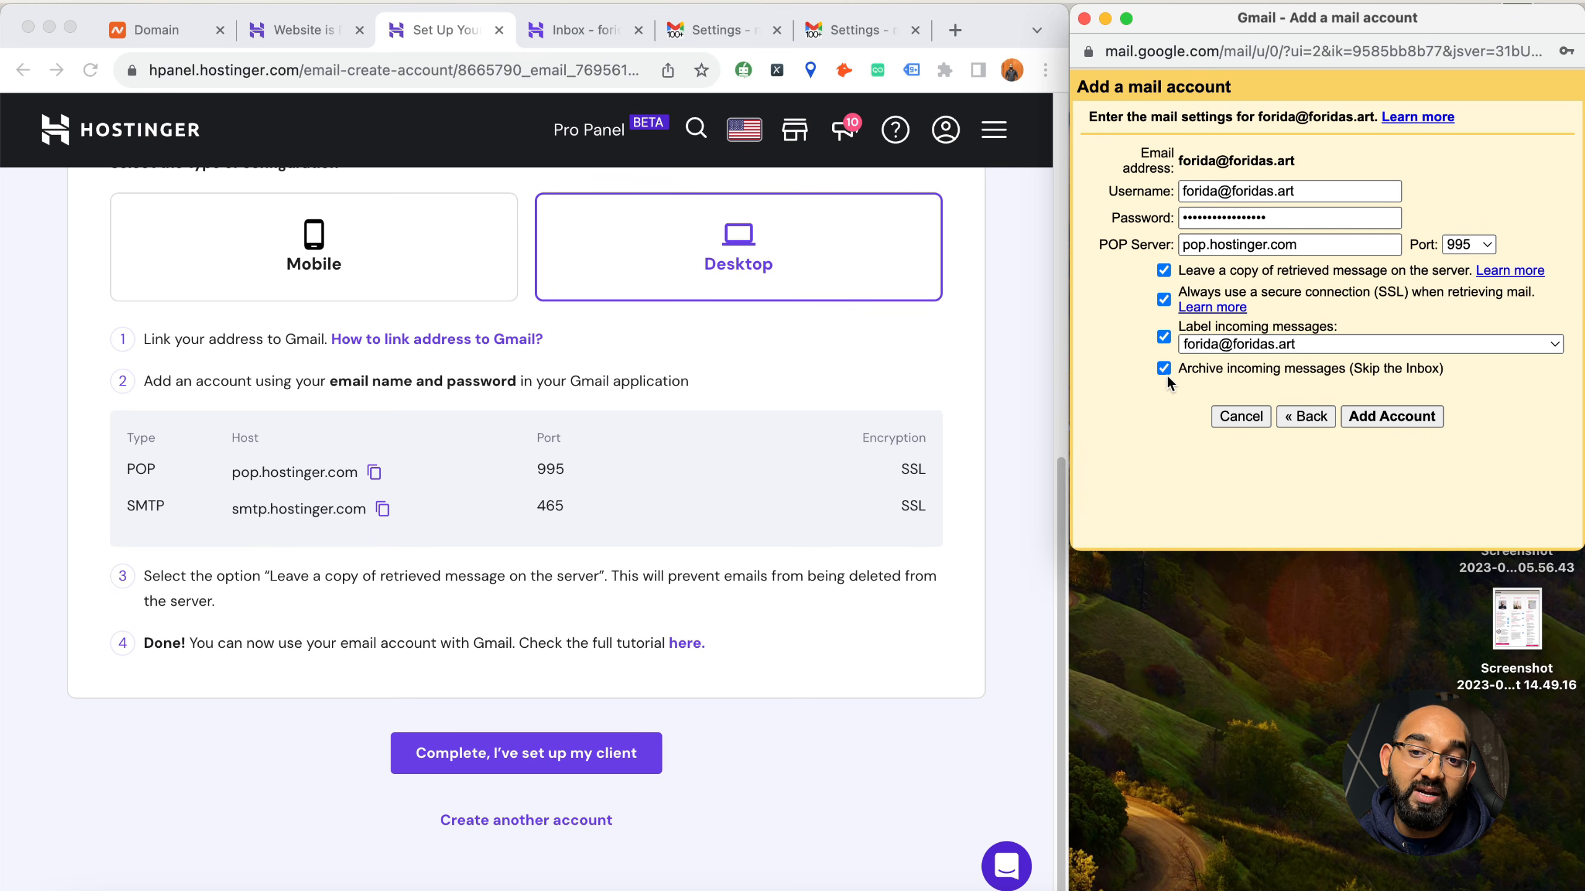
{"action": "left_click", "coordinate": [1163, 368]}
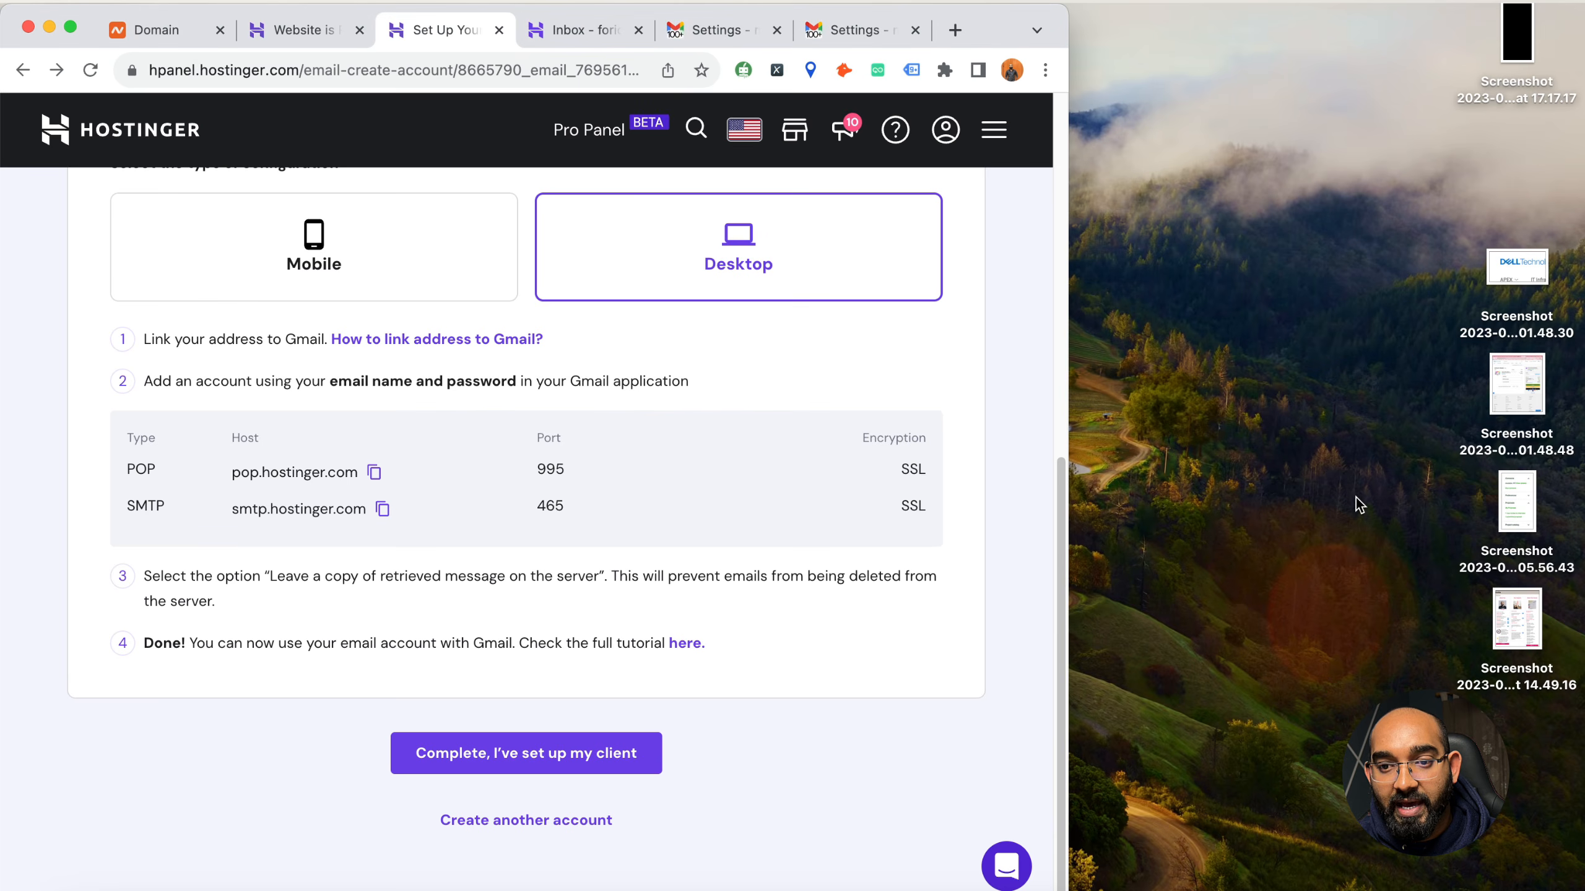
Enlarge the browser window and mark the email client setup as complete in Hostinger
{"action": "double_click", "coordinate": [980, 33]}
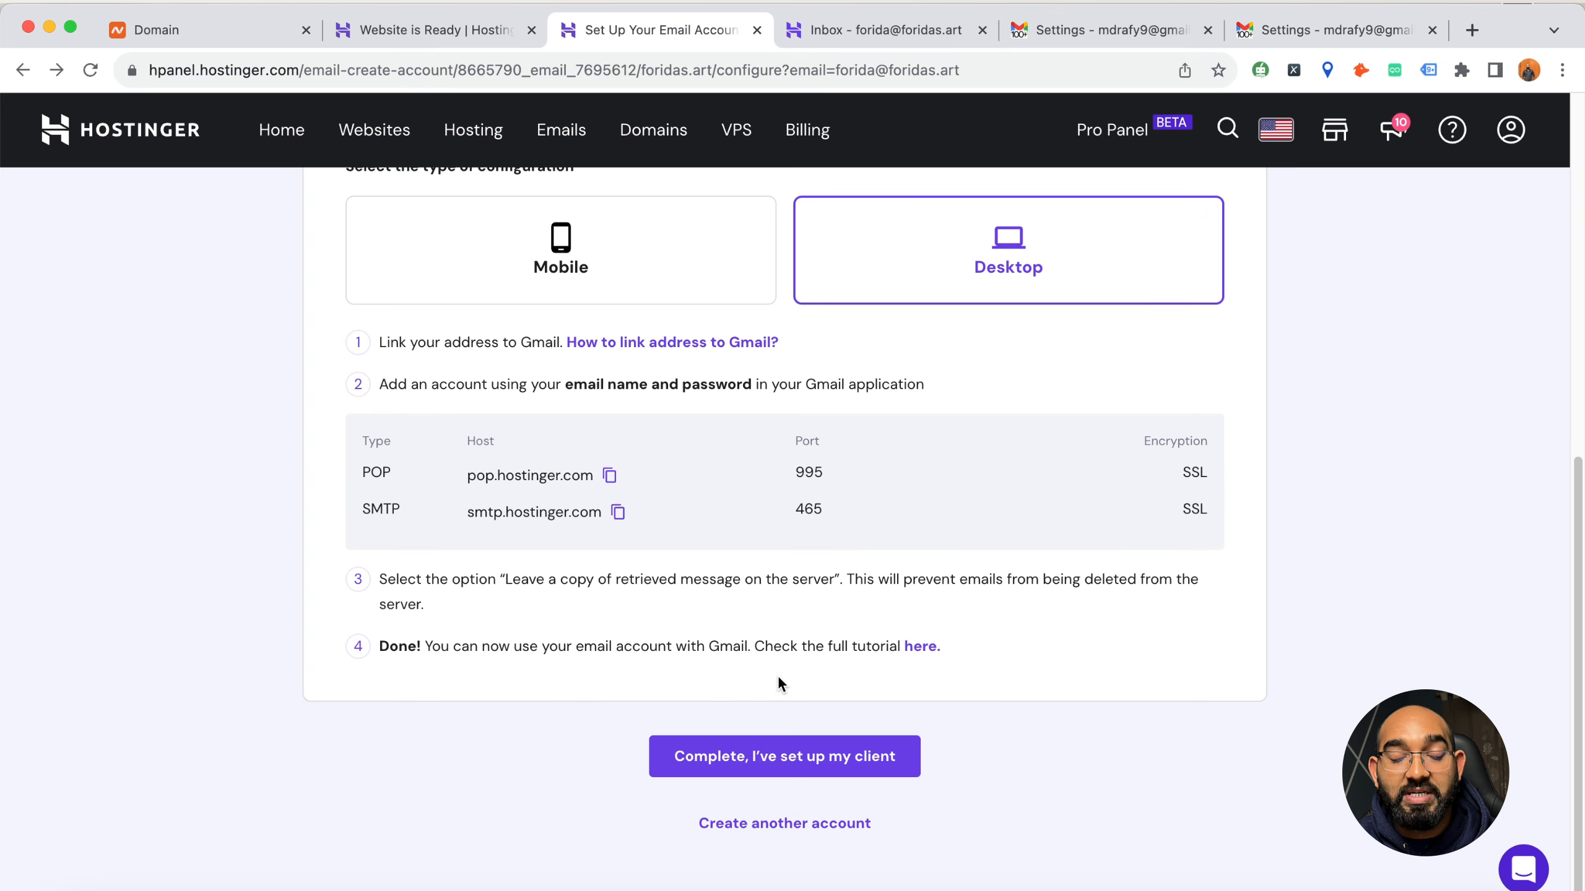
{"action": "left_click", "coordinate": [797, 754]}
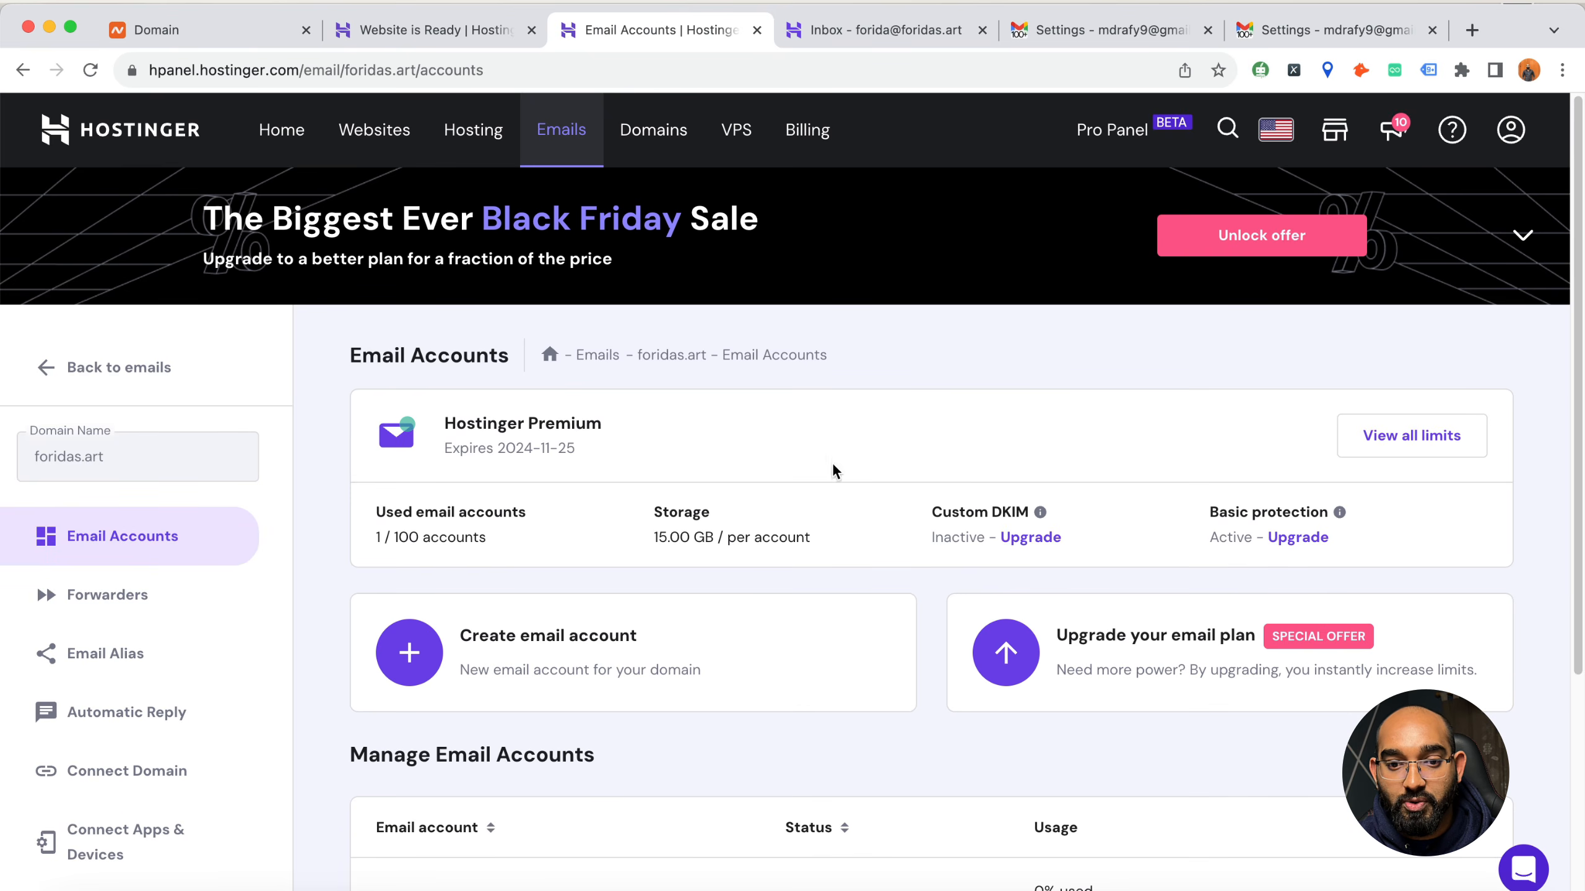
Switch to another Chrome profile and open its Gmail inbox
{"action": "left_click", "coordinate": [1528, 70]}
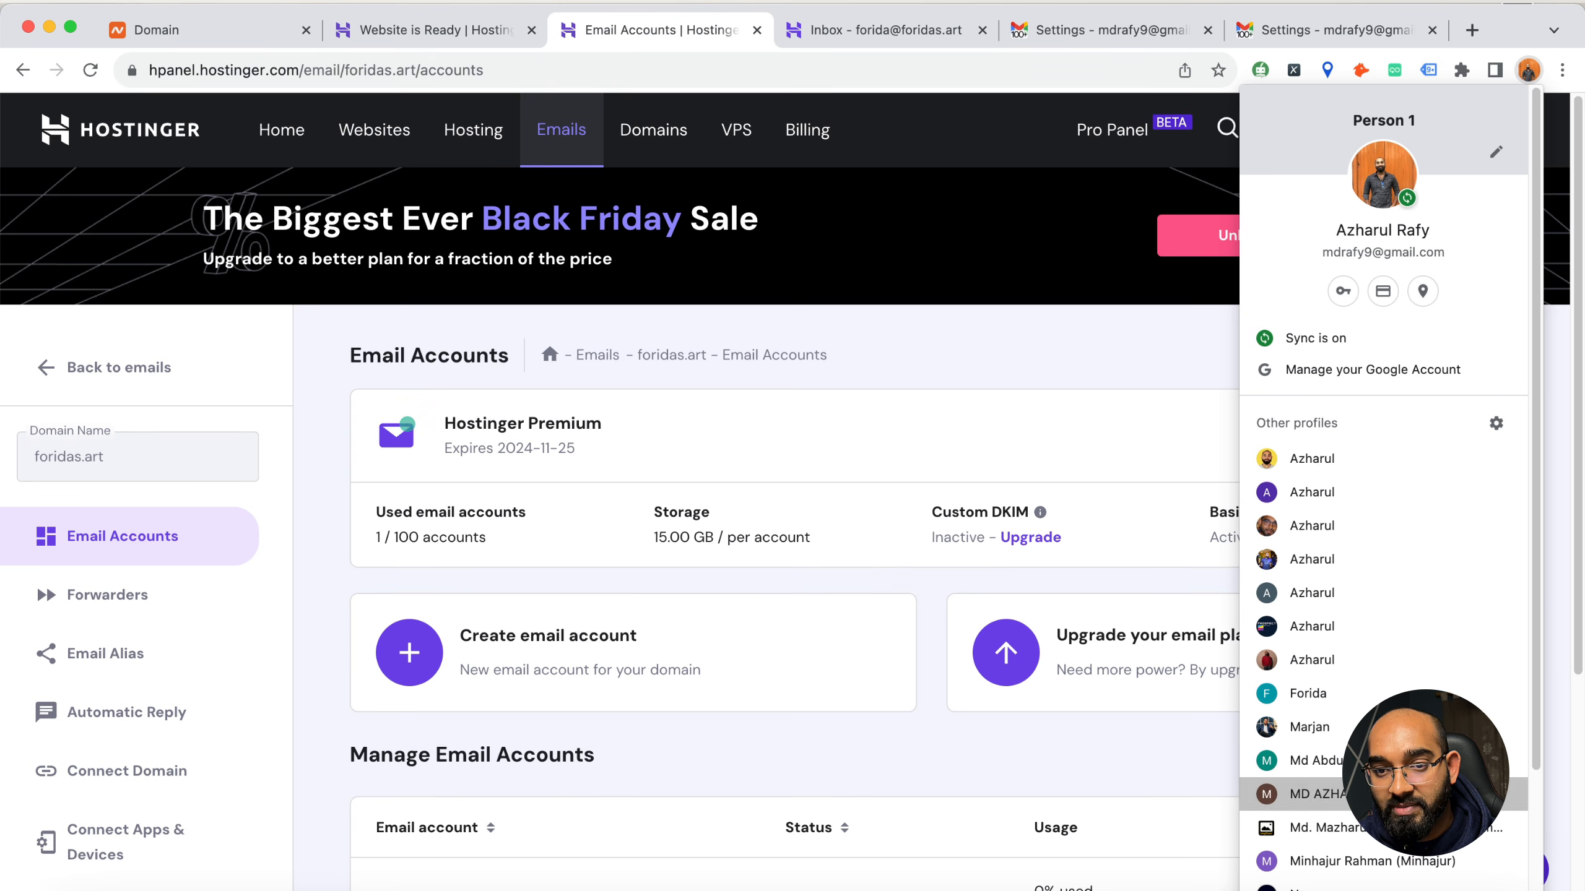
{"action": "left_click", "coordinate": [1373, 795]}
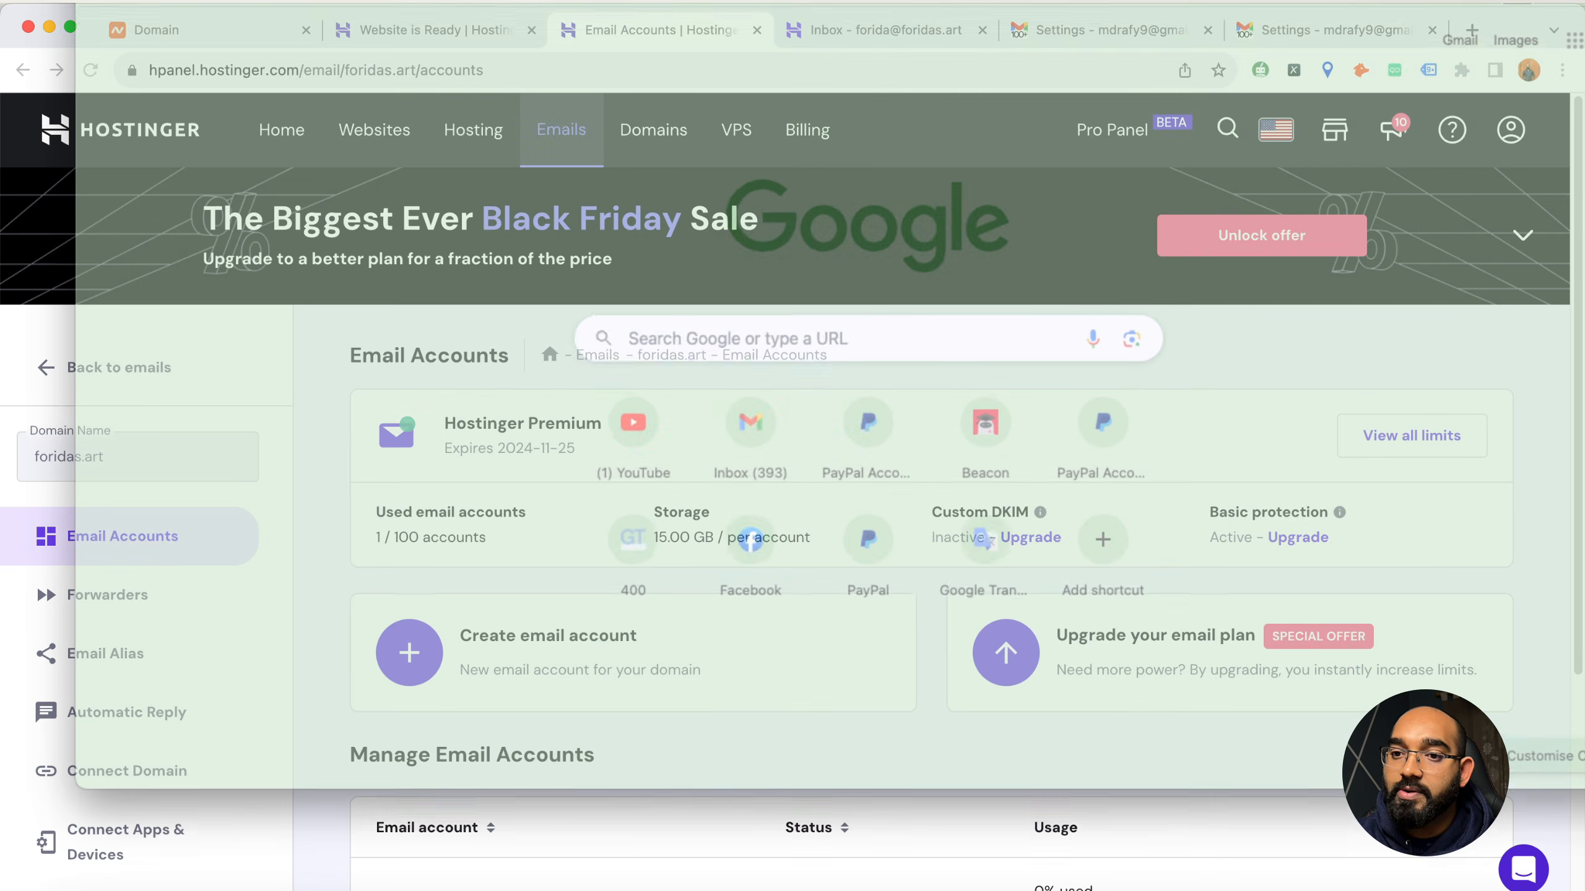
{"action": "left_click_drag", "start_coordinate": [1584, 1], "coordinate": [1577, 43]}
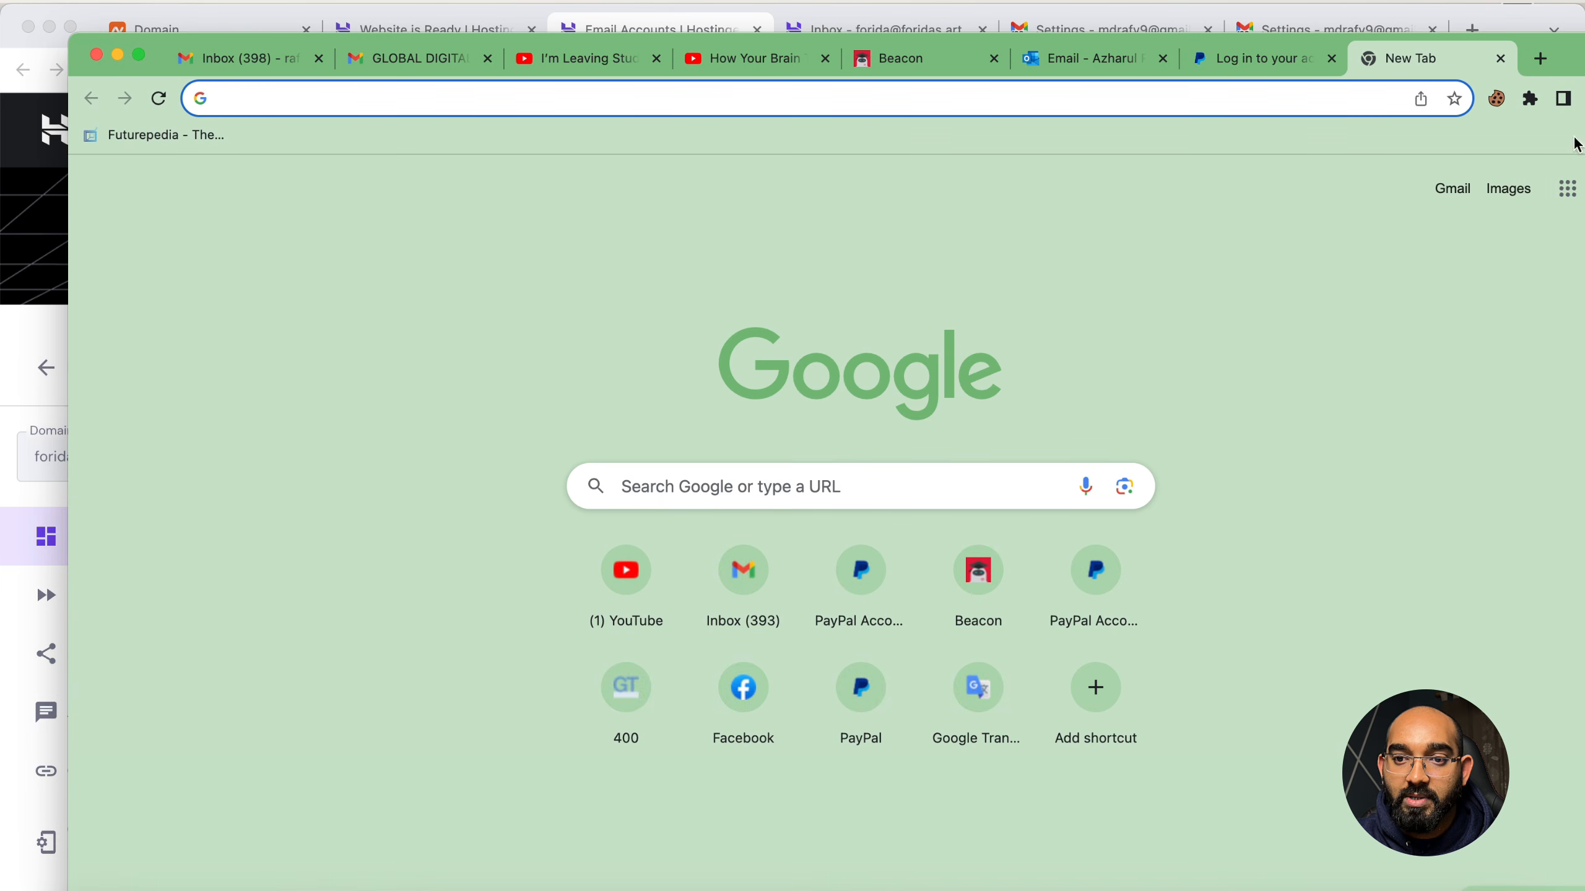
{"action": "type", "text": "gma"}
{"action": "key", "text": "Return"}
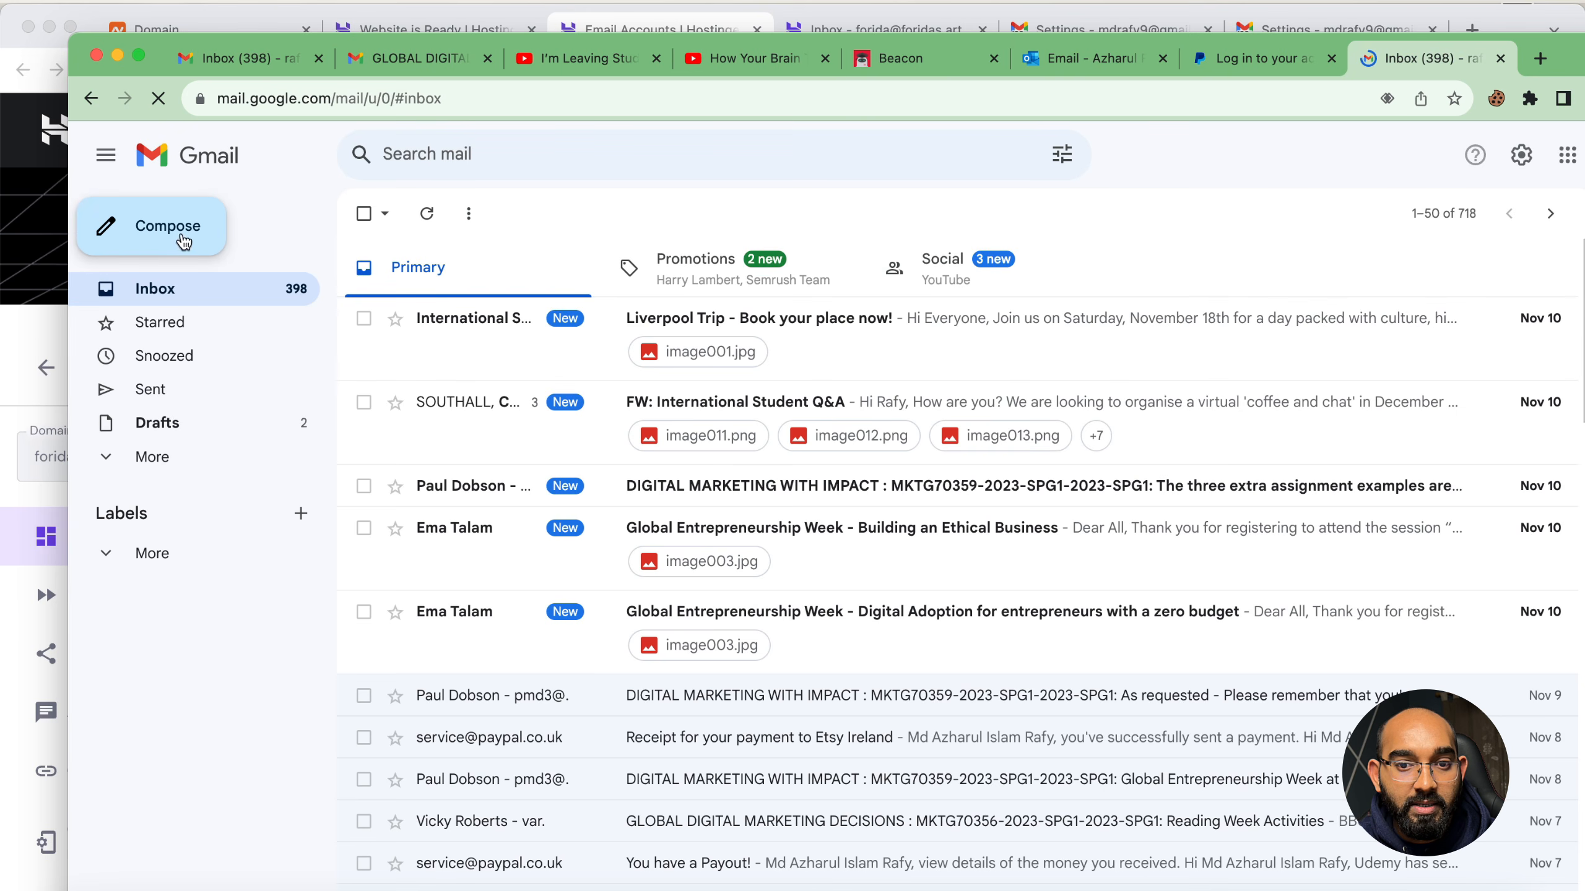
Send a message with subject and body "Hello Test" to the foridas.art mailbox address and close that profile's window
{"action": "left_click", "coordinate": [178, 237]}
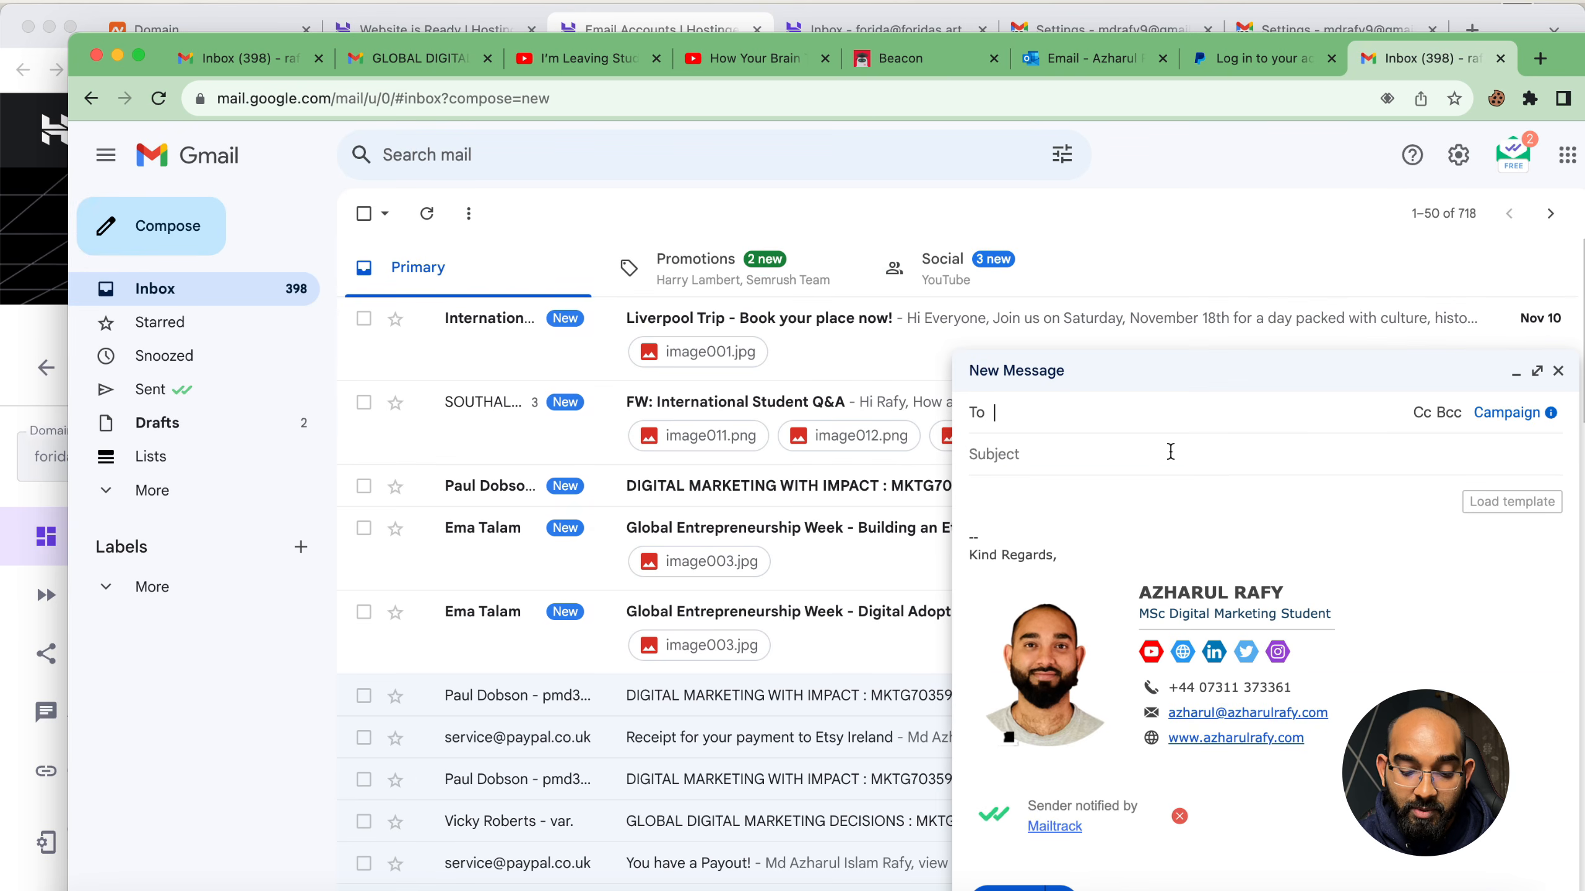
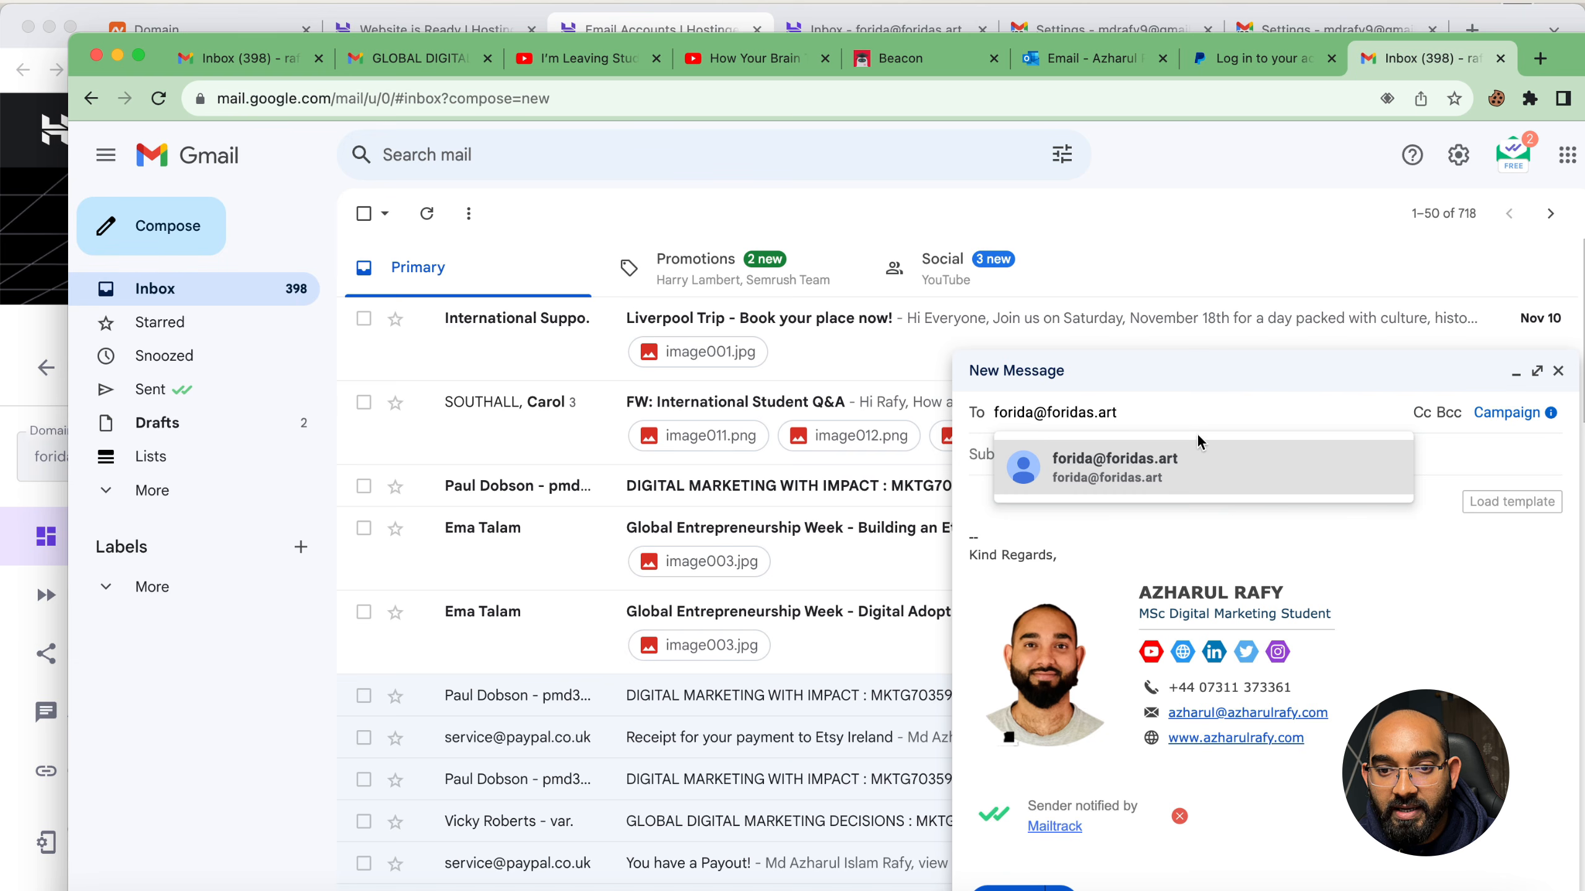
{"action": "left_click", "coordinate": [995, 463]}
{"action": "type", "text": "Hello"}
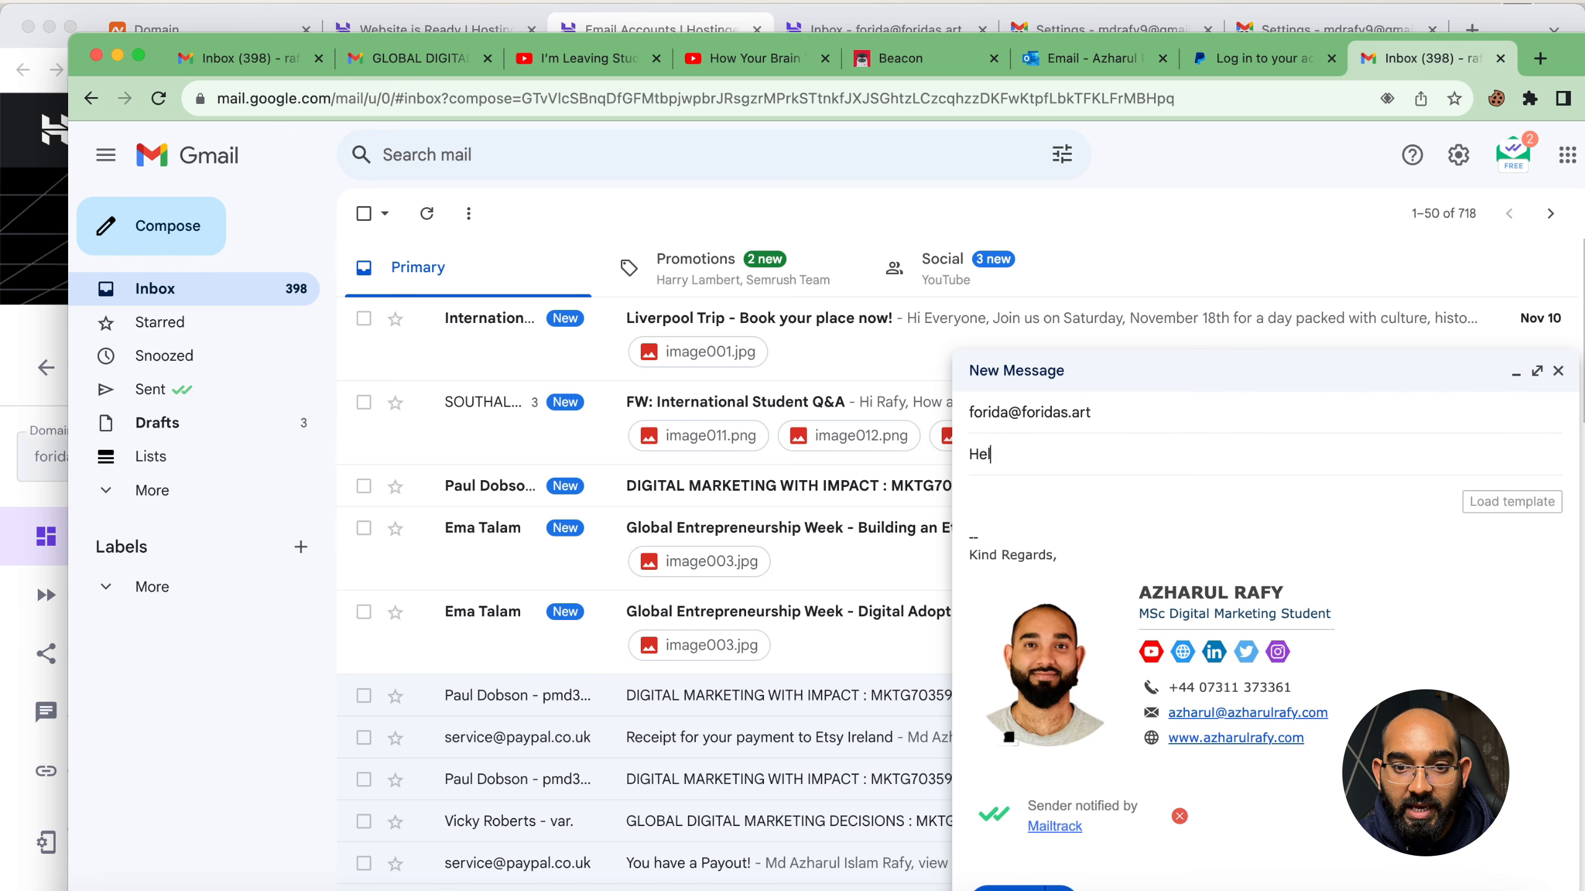
{"action": "left_click", "coordinate": [1005, 480]}
{"action": "type", "text": "Hello Test"}
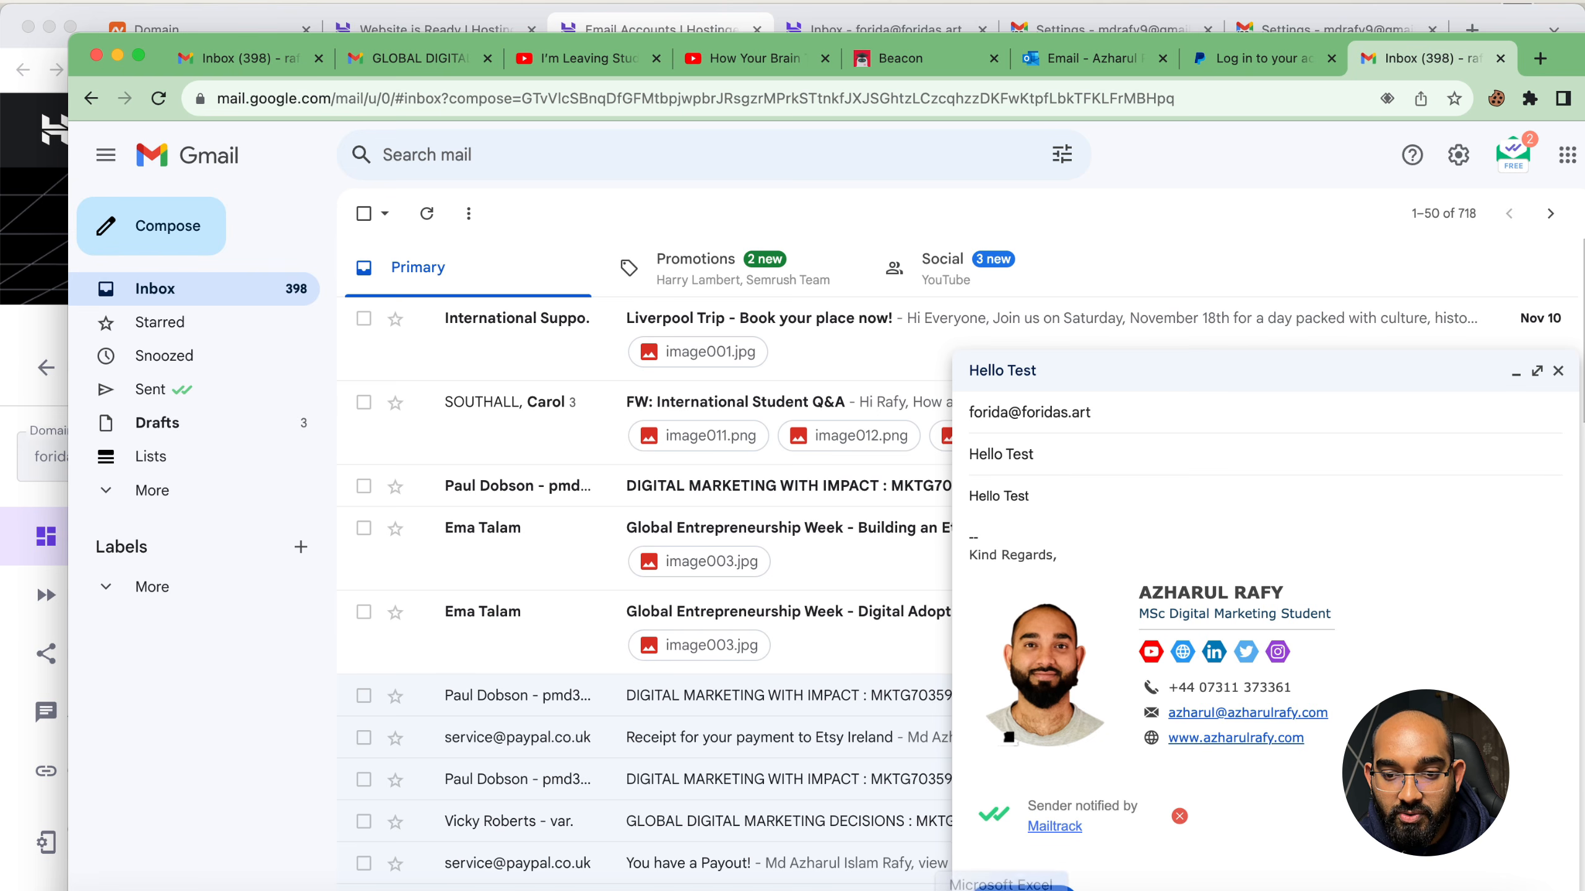
{"action": "left_click", "coordinate": [1005, 885]}
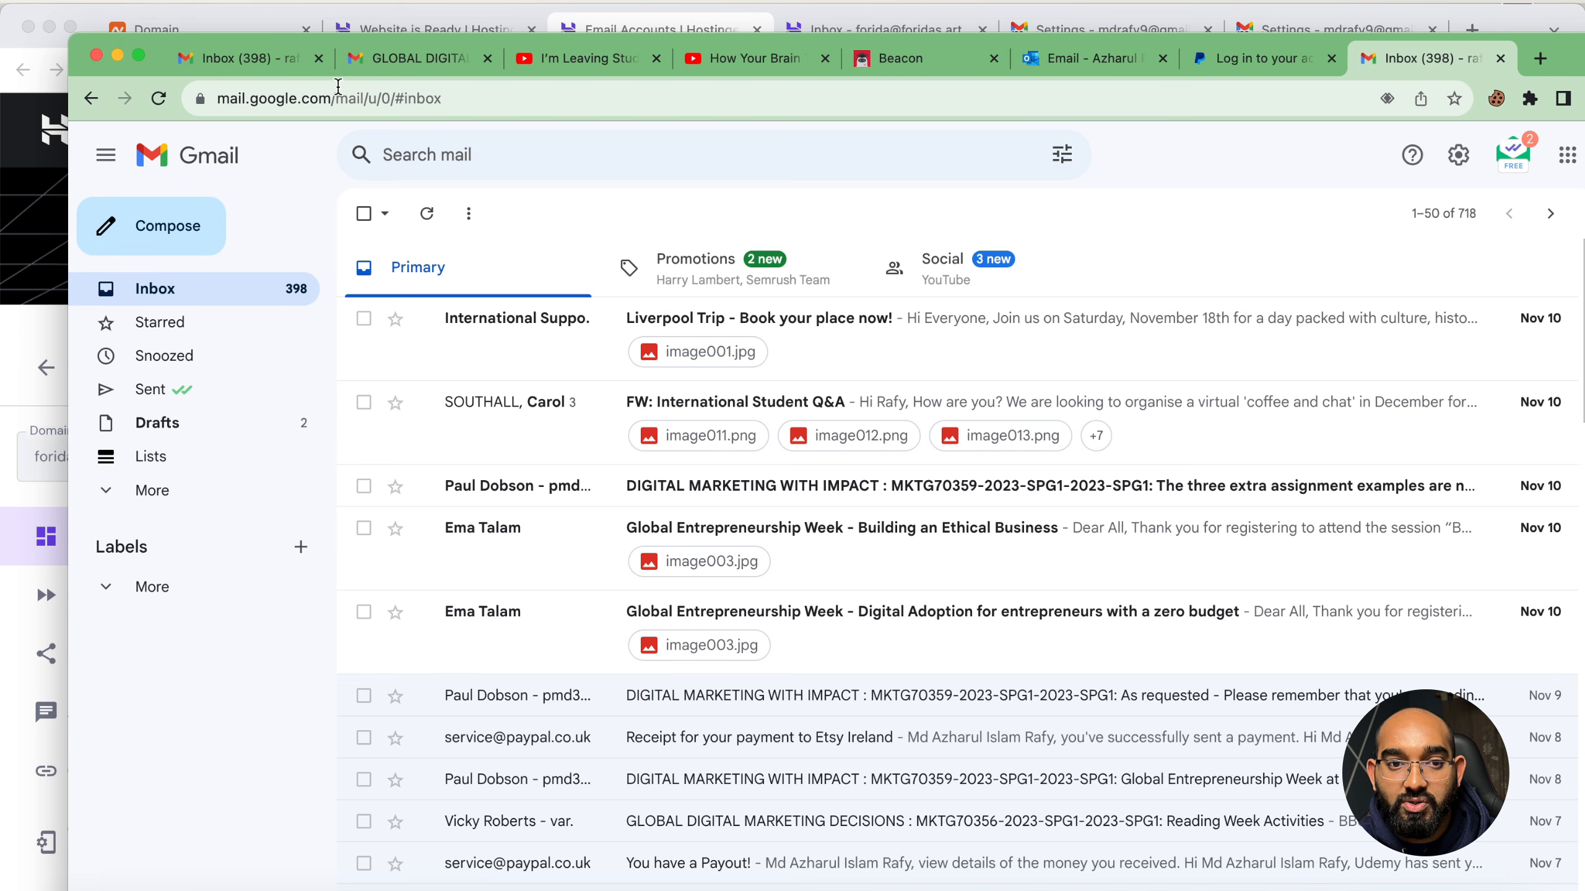
{"action": "left_click", "coordinate": [98, 57]}
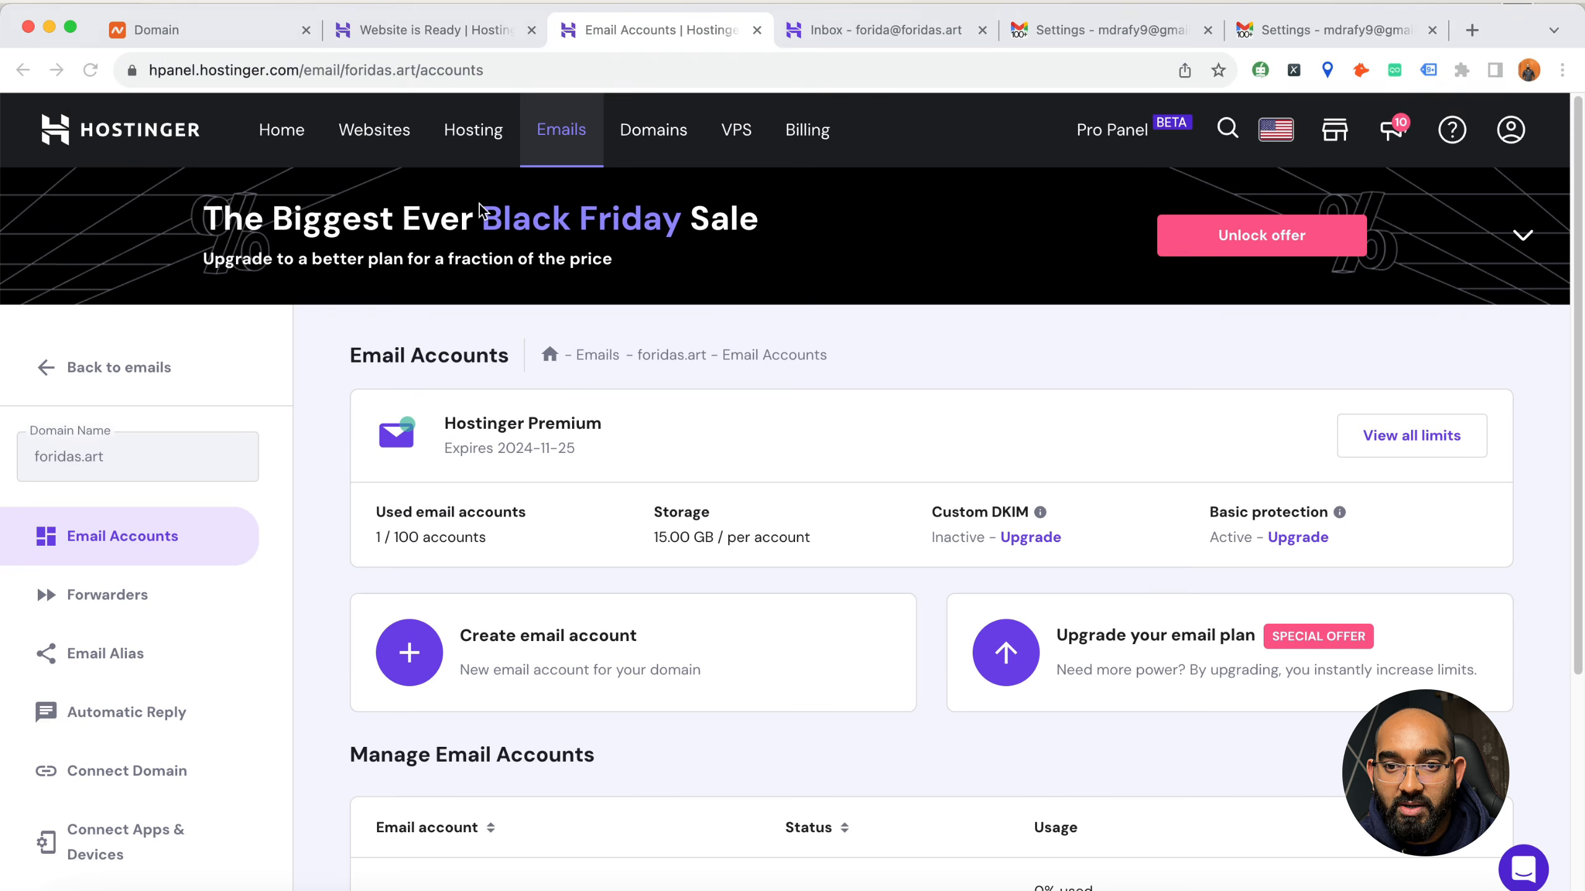
Open the foridas.art mailbox in Hostinger webmail and reload its inbox to check for the test message
{"action": "left_click", "coordinate": [847, 43]}
{"action": "left_click", "coordinate": [692, 30]}
{"action": "scroll", "coordinate": [552, 334], "scroll_direction": "down", "scroll_amount": 5}
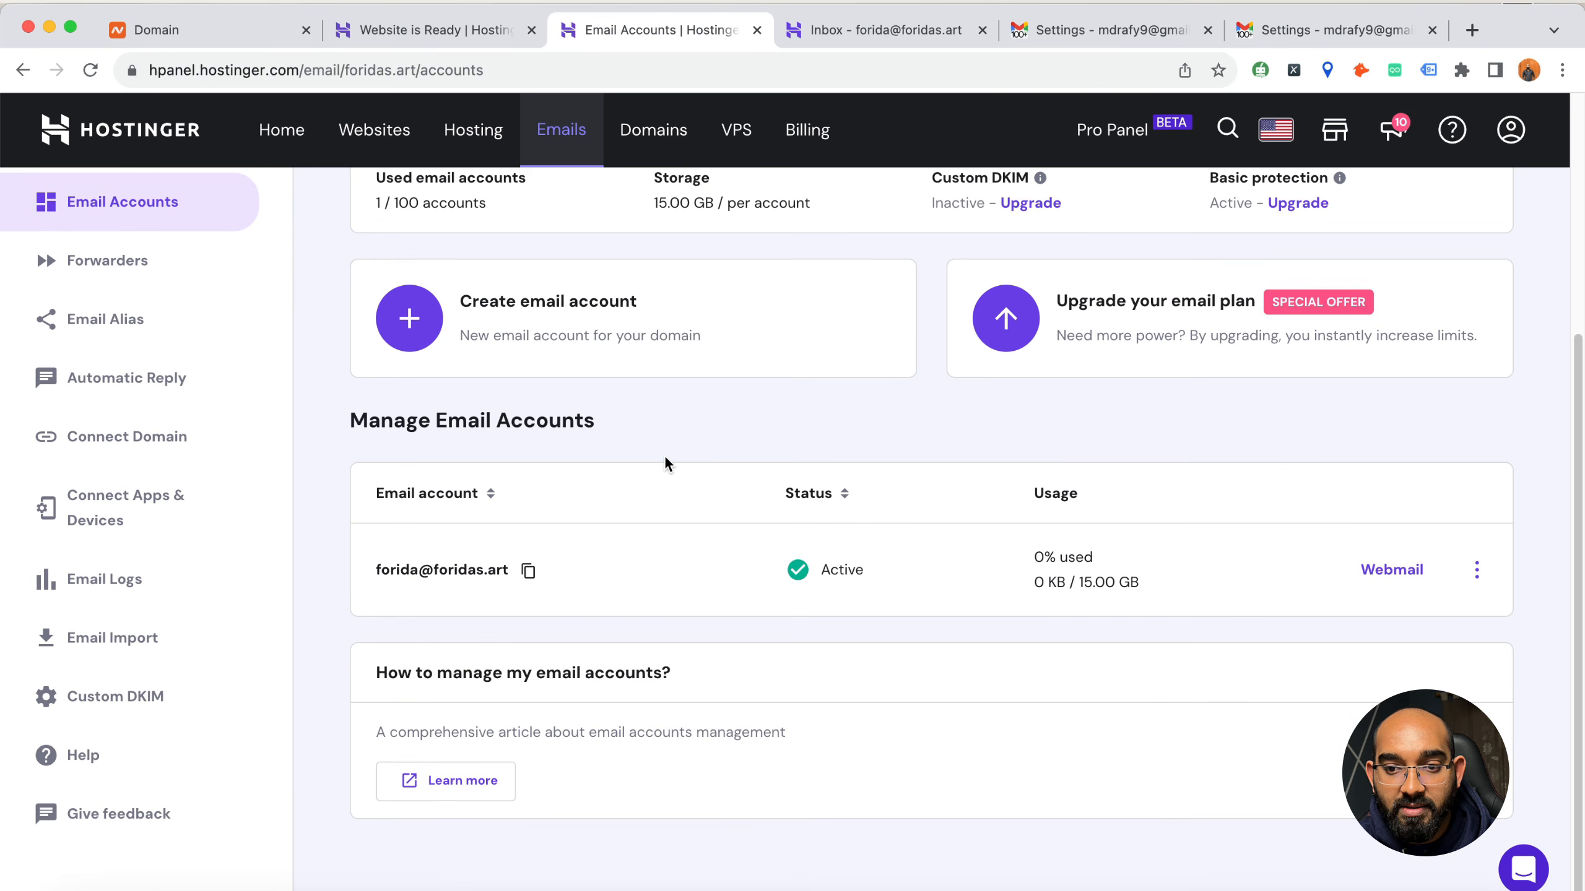
{"action": "left_click", "coordinate": [1391, 571]}
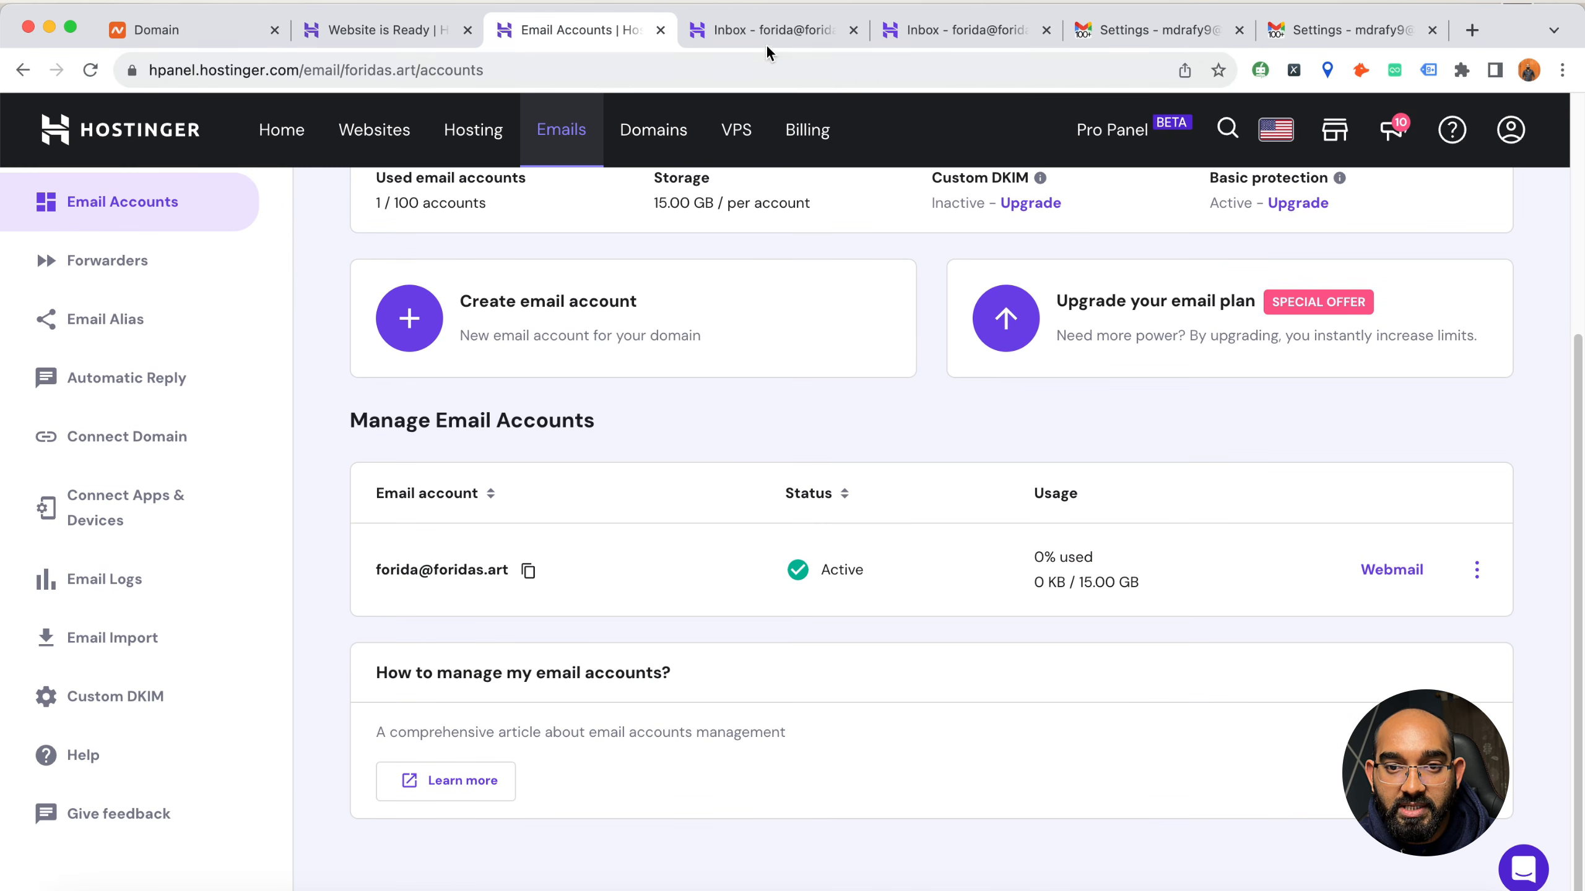
{"action": "left_click", "coordinate": [771, 39]}
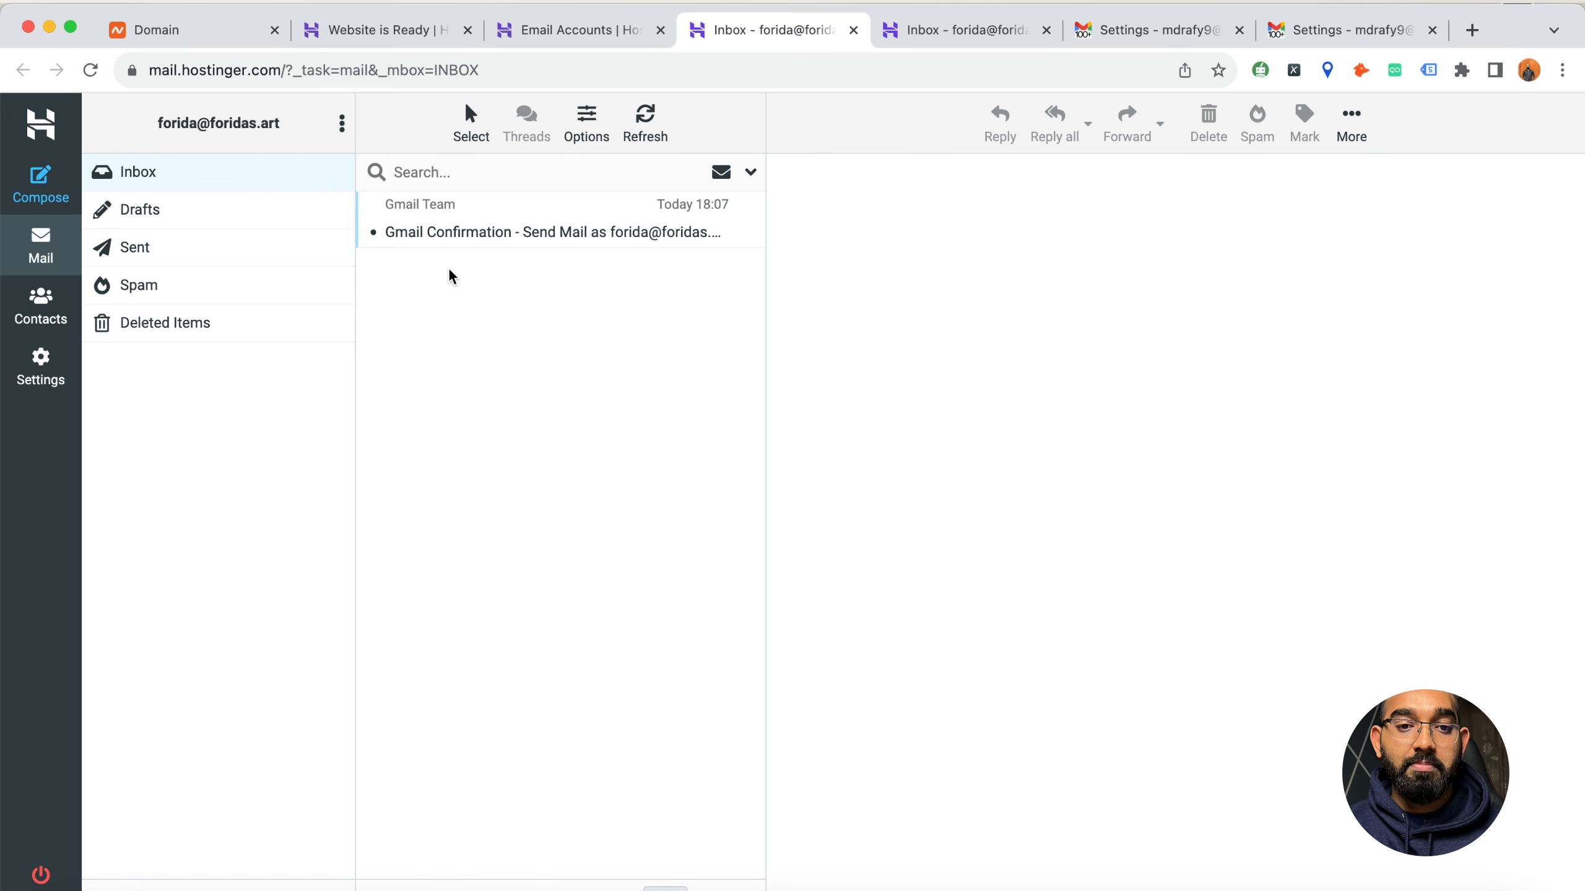
{"action": "left_click", "coordinate": [105, 70]}
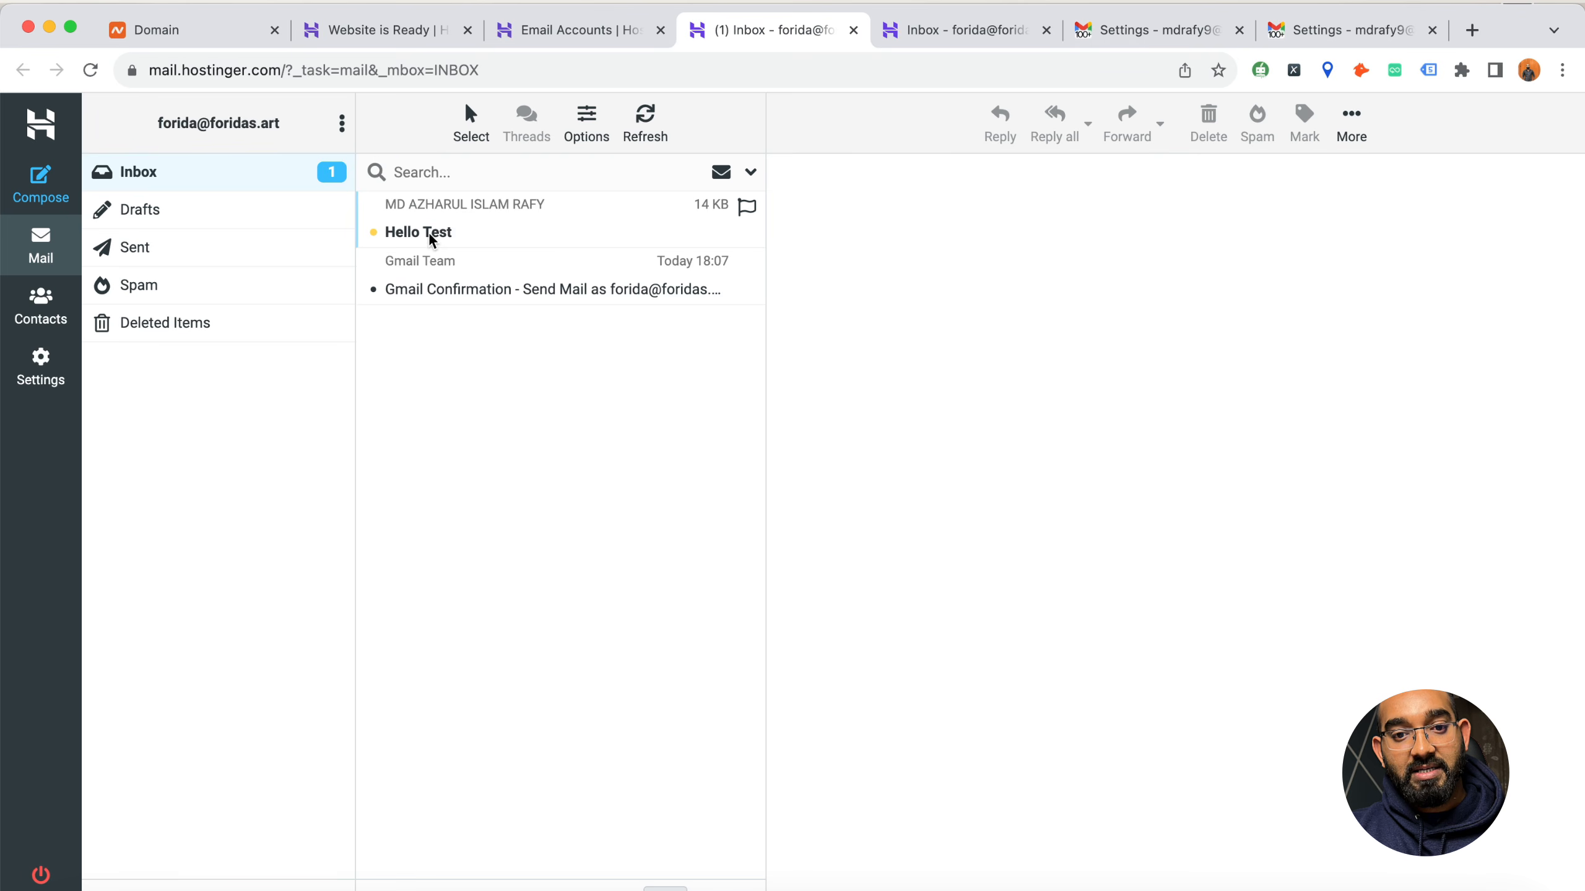
Read the "Hello Test" message in the foridas.art webmail and check the Gmail inbox for the same message
{"action": "left_click", "coordinate": [500, 242]}
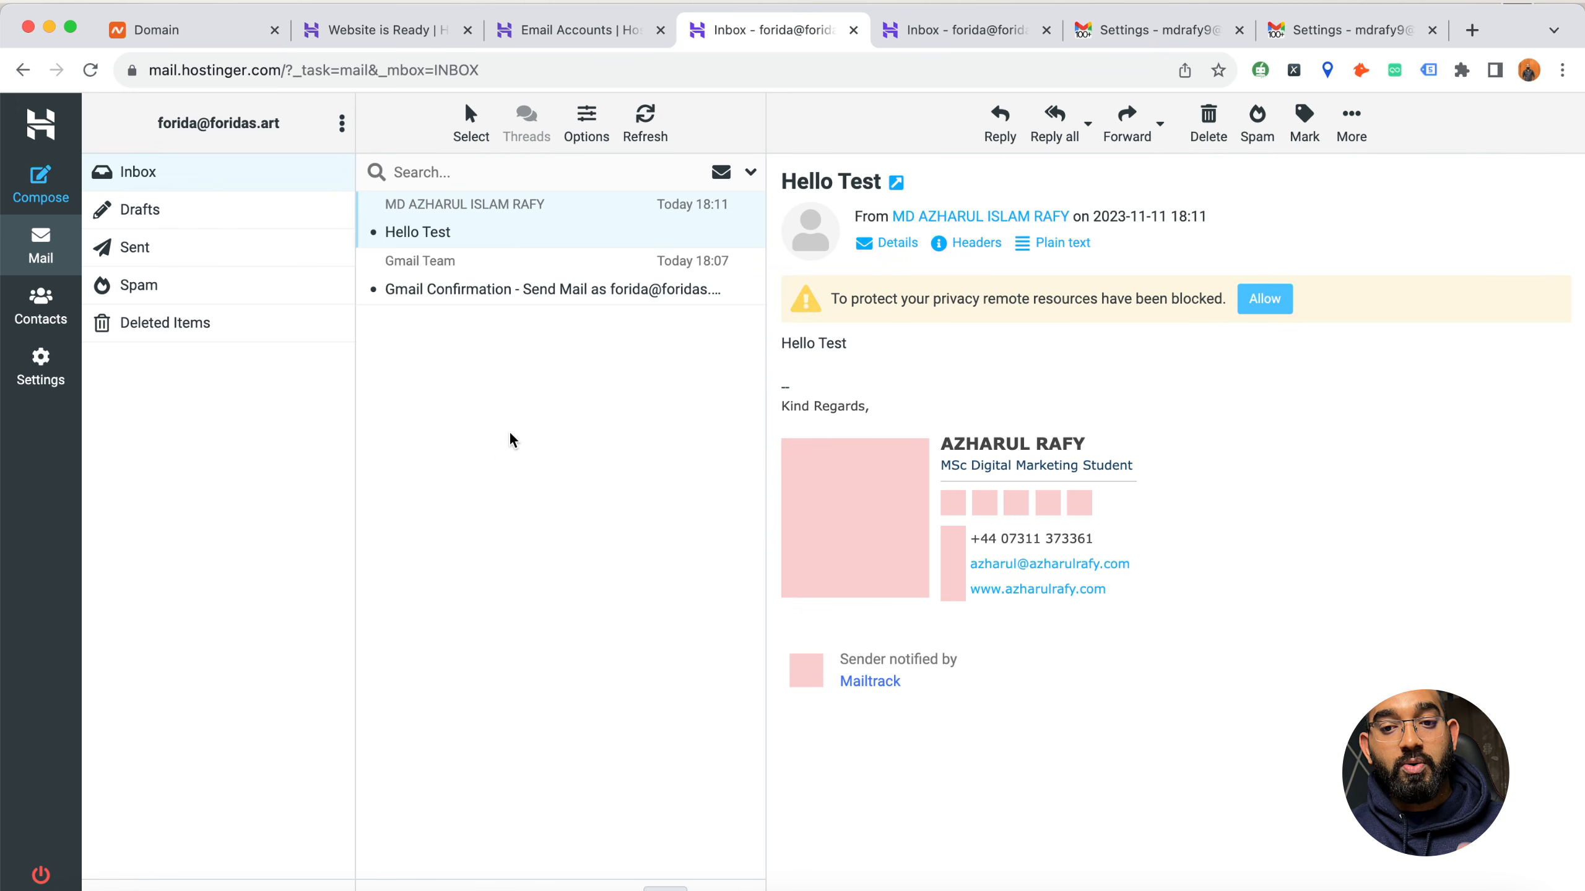
{"action": "left_click", "coordinate": [23, 70]}
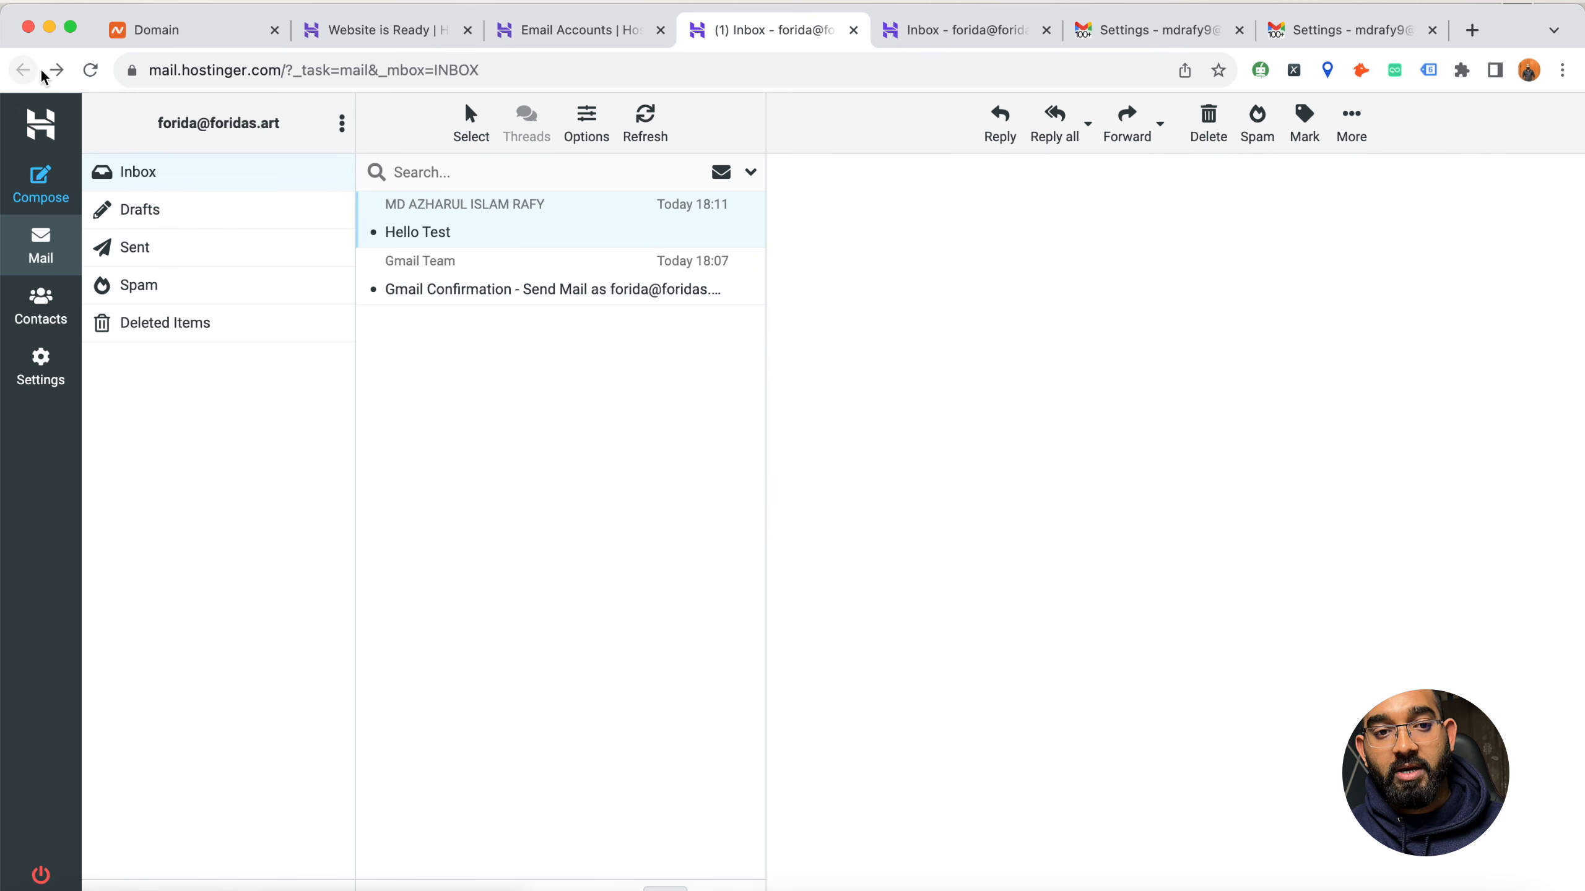
{"action": "left_click", "coordinate": [1173, 30]}
{"action": "left_click", "coordinate": [1265, 28]}
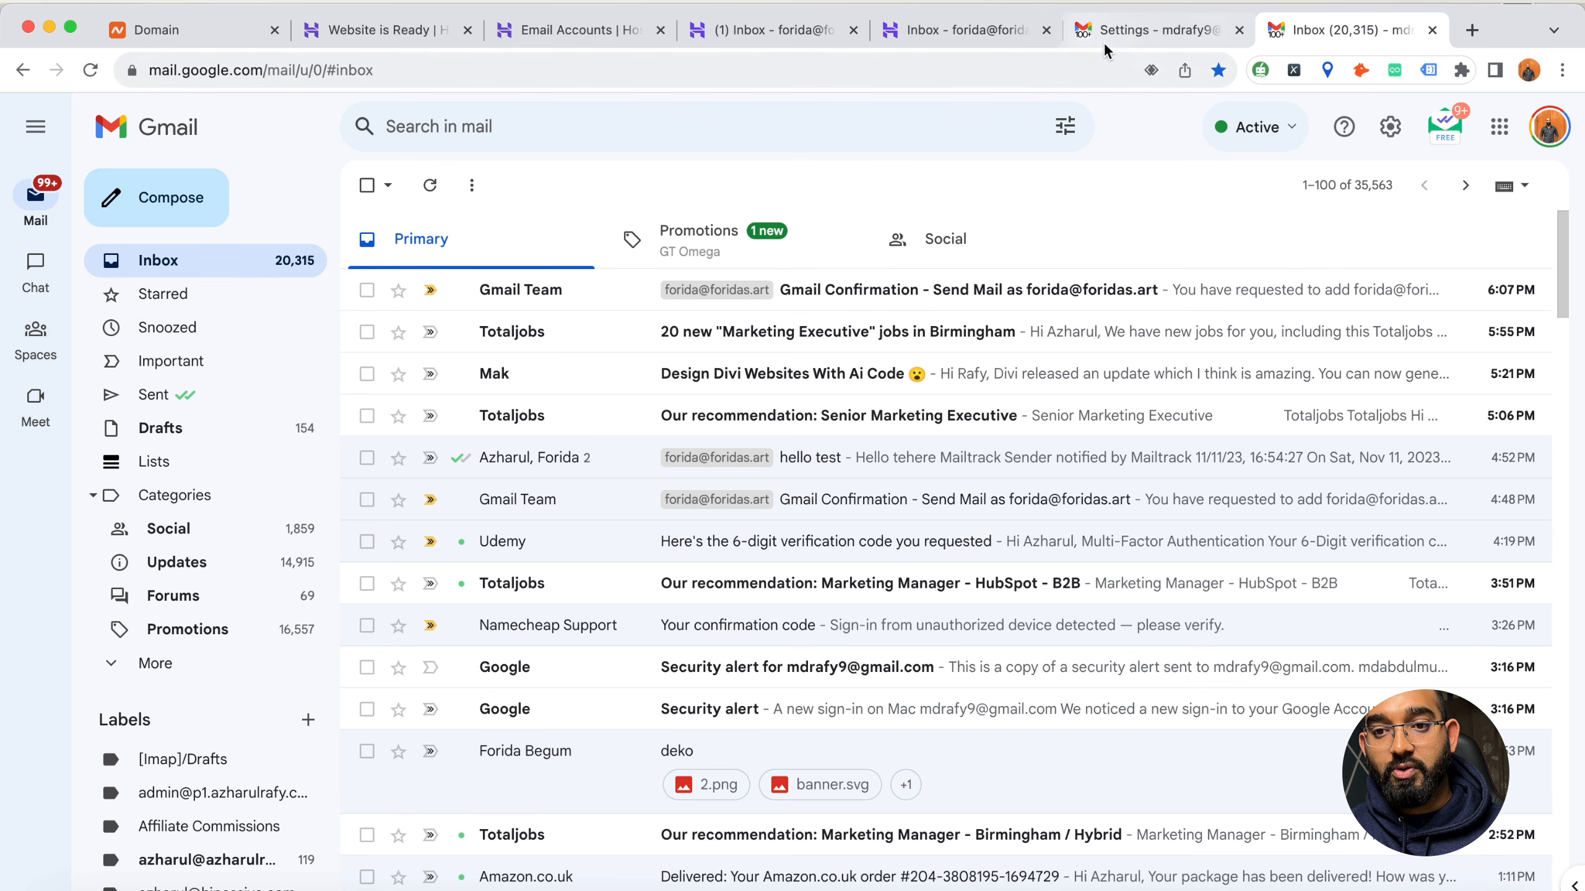
Return the other webmail tab from the Gmail confirmation message to its inbox list and compare both webmail inboxes
{"action": "left_click", "coordinate": [966, 33]}
{"action": "left_click", "coordinate": [791, 36]}
{"action": "key", "text": "ctrl+Tab"}
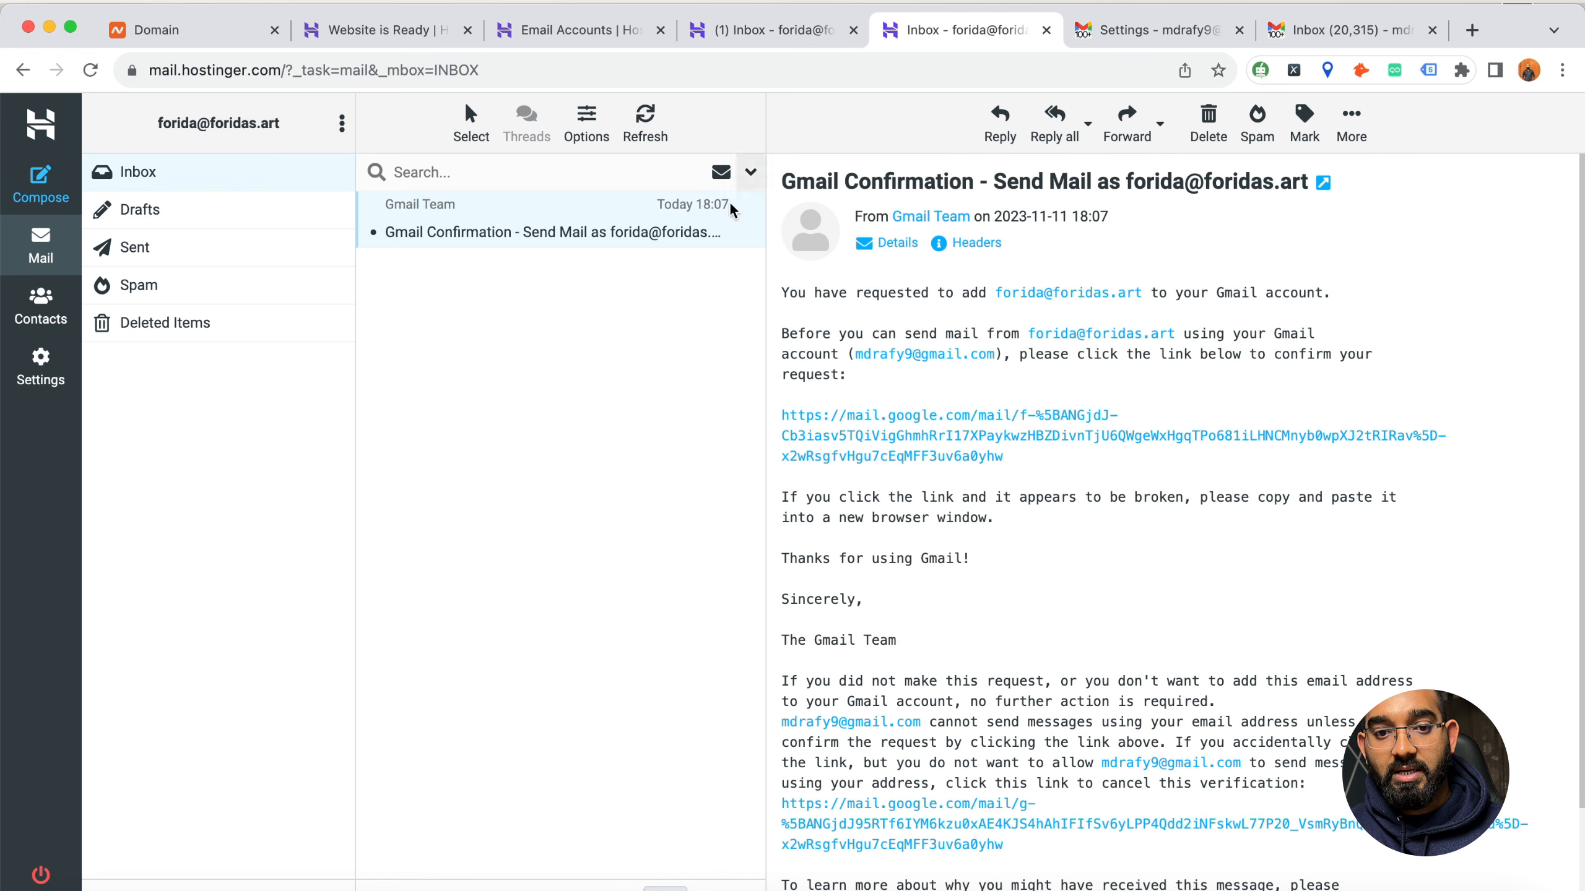
{"action": "left_click", "coordinate": [31, 74]}
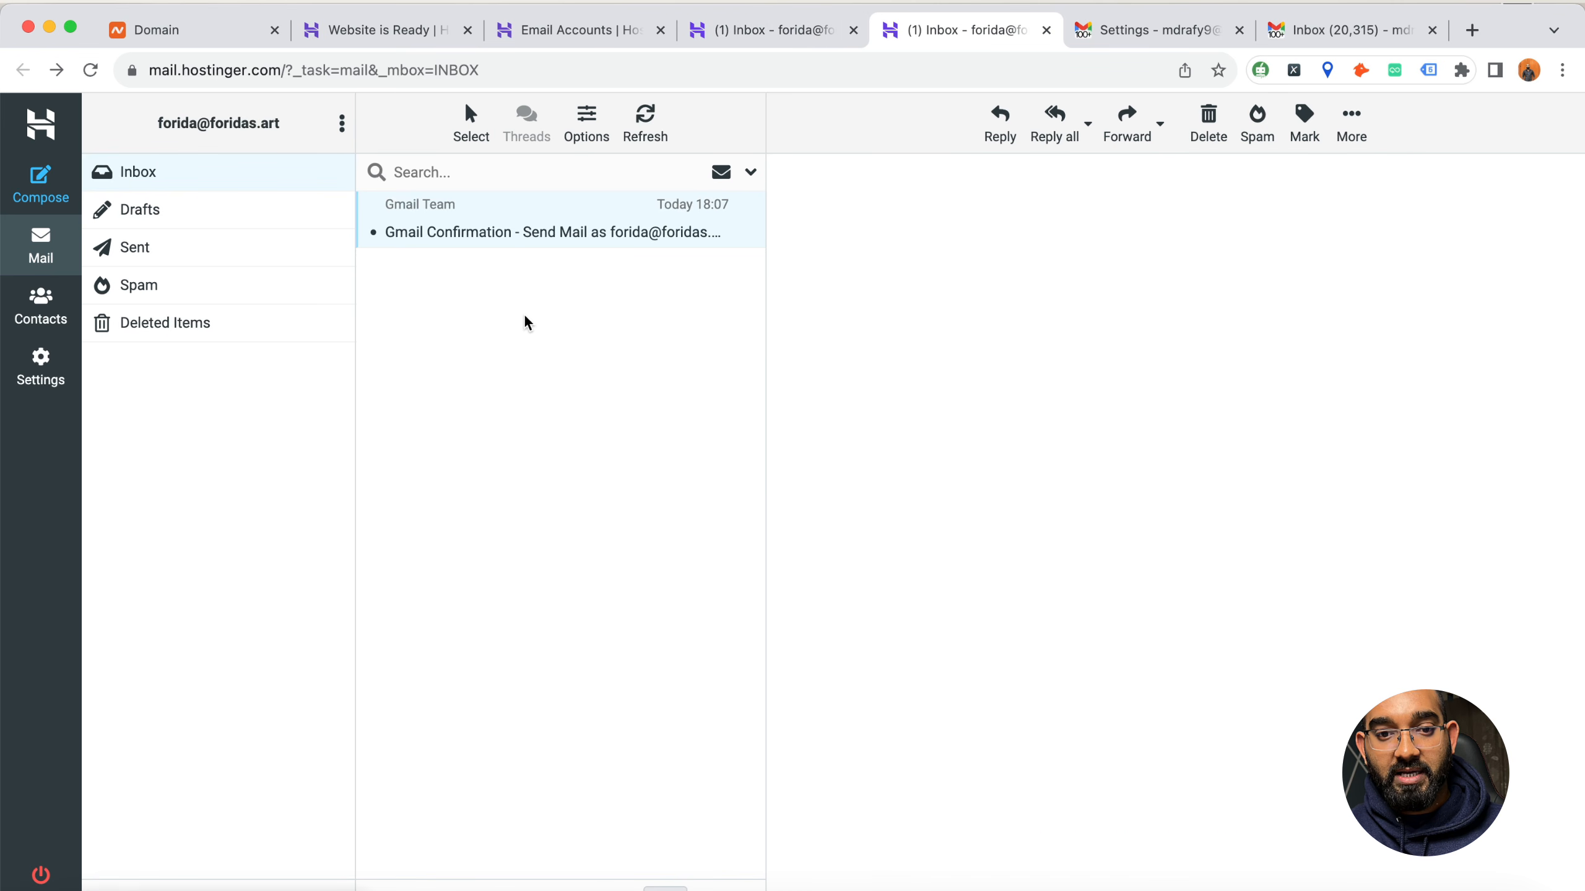
{"action": "left_click", "coordinate": [785, 40]}
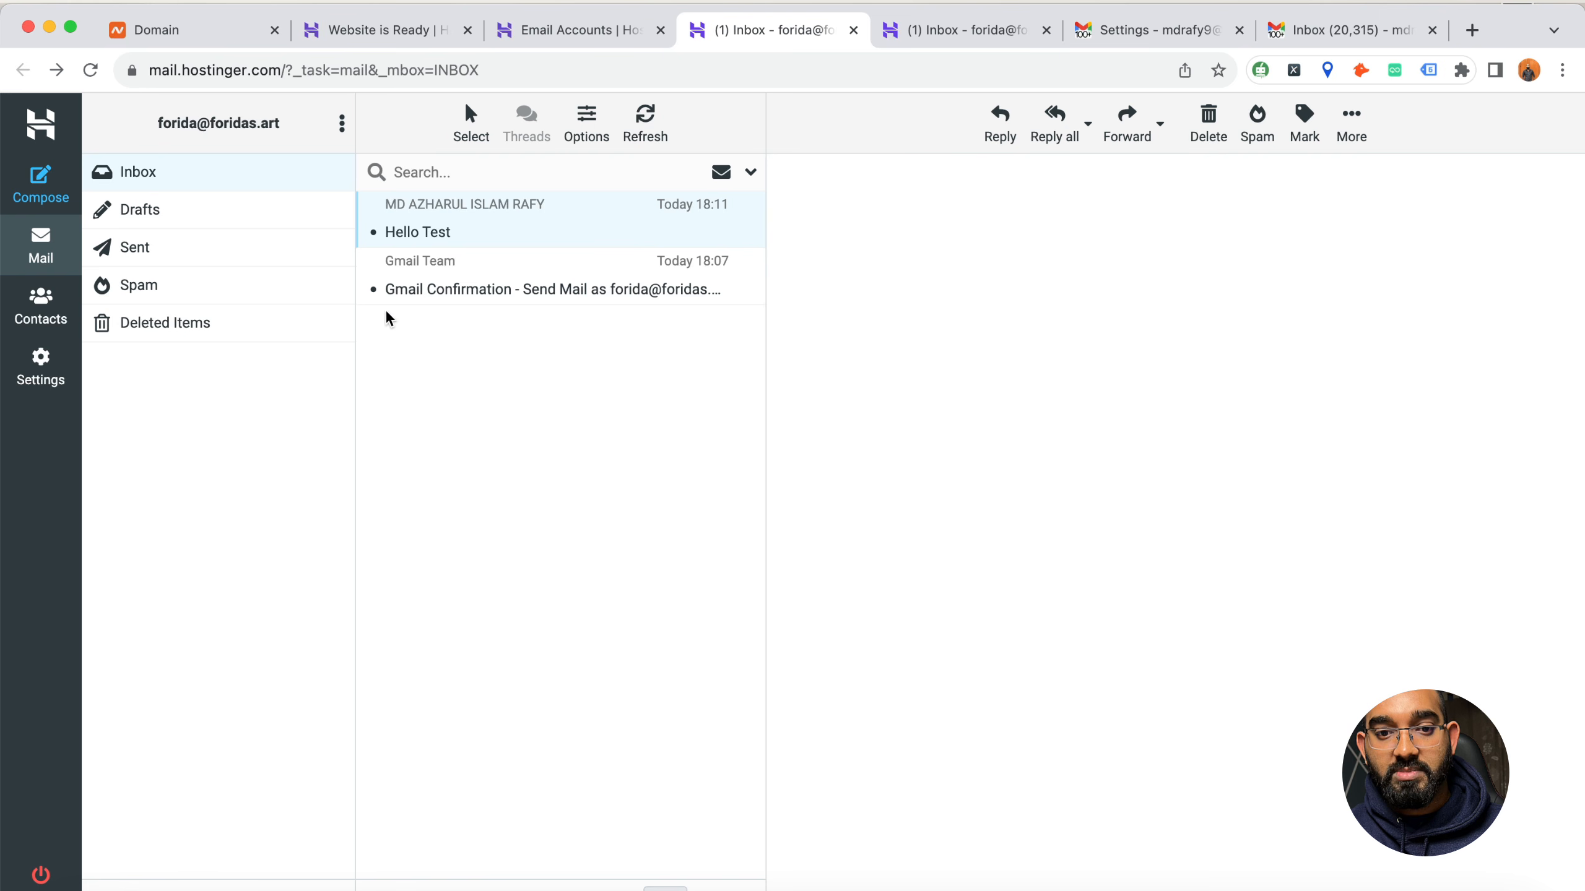
Read the newest Gmail Team confirmation message labelled for the foridas.art mailbox in Gmail and return to the inbox
{"action": "left_click", "coordinate": [1328, 50]}
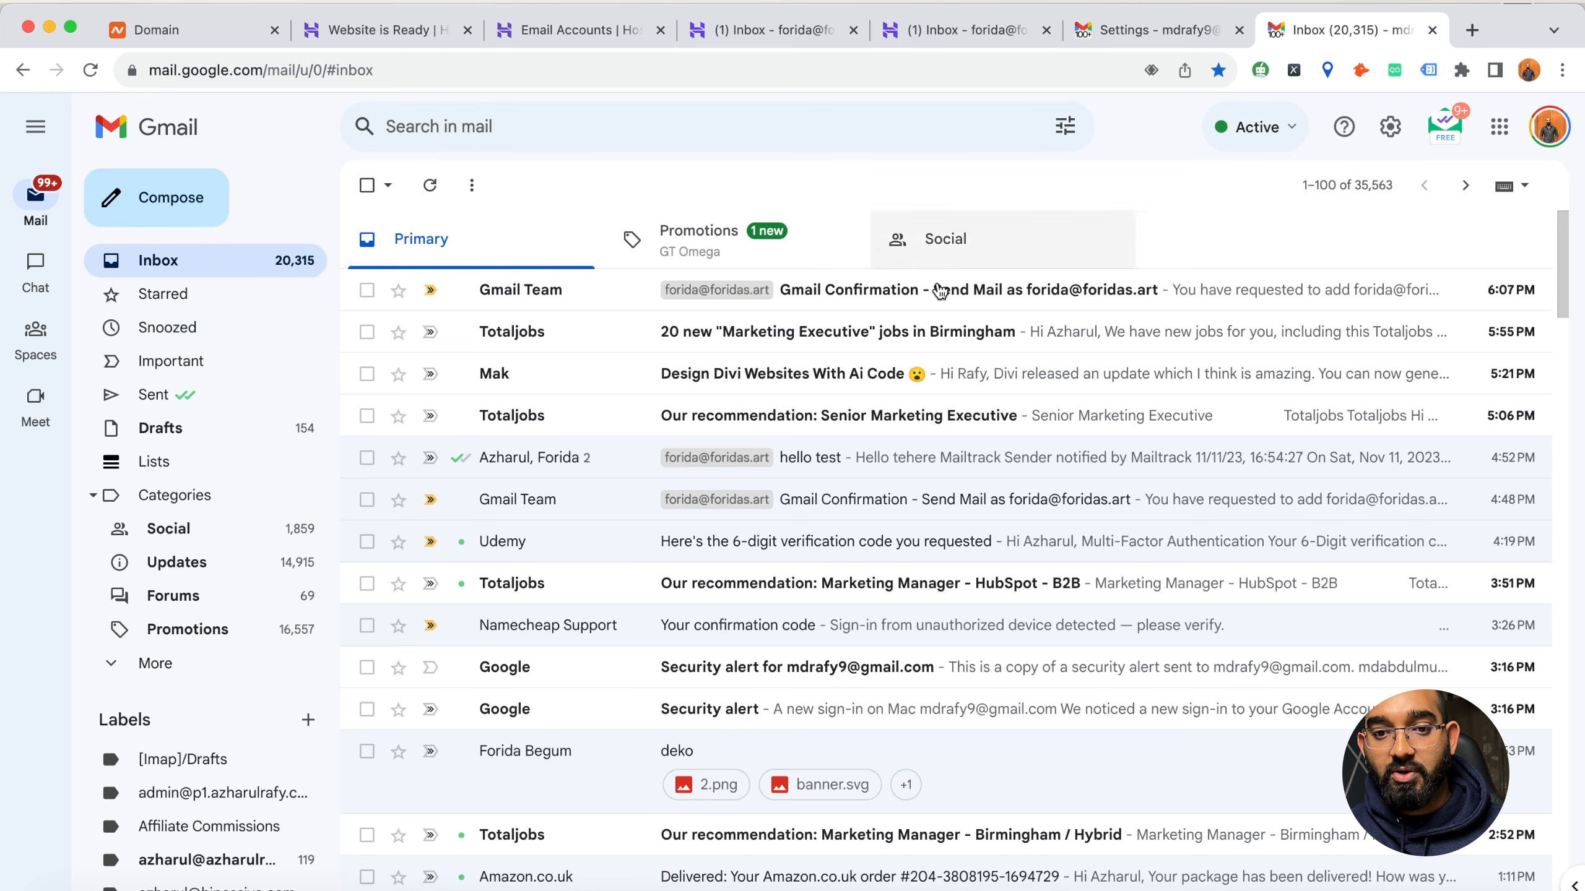
{"action": "left_click", "coordinate": [830, 293]}
{"action": "scroll", "coordinate": [661, 486], "scroll_direction": "down", "scroll_amount": 1}
{"action": "scroll", "coordinate": [661, 485], "scroll_direction": "up", "scroll_amount": 1}
{"action": "left_click", "coordinate": [283, 271]}
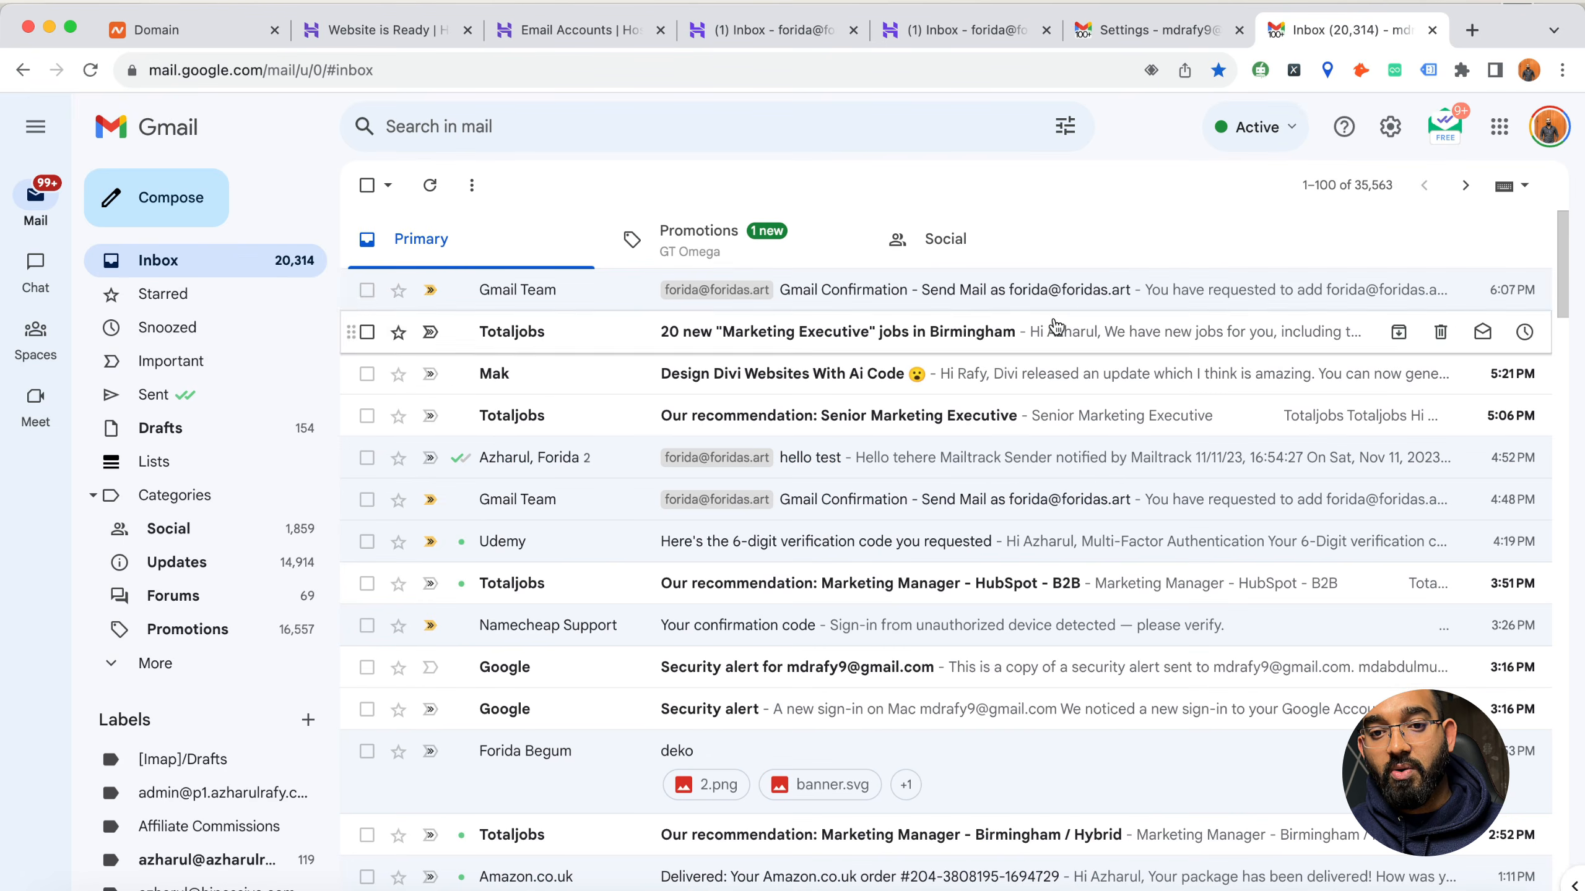
Close both Gmail tabs and both webmail tabs to get back to Hostinger's Email Accounts page
{"action": "left_click", "coordinate": [1238, 33]}
{"action": "left_click", "coordinate": [1238, 33]}
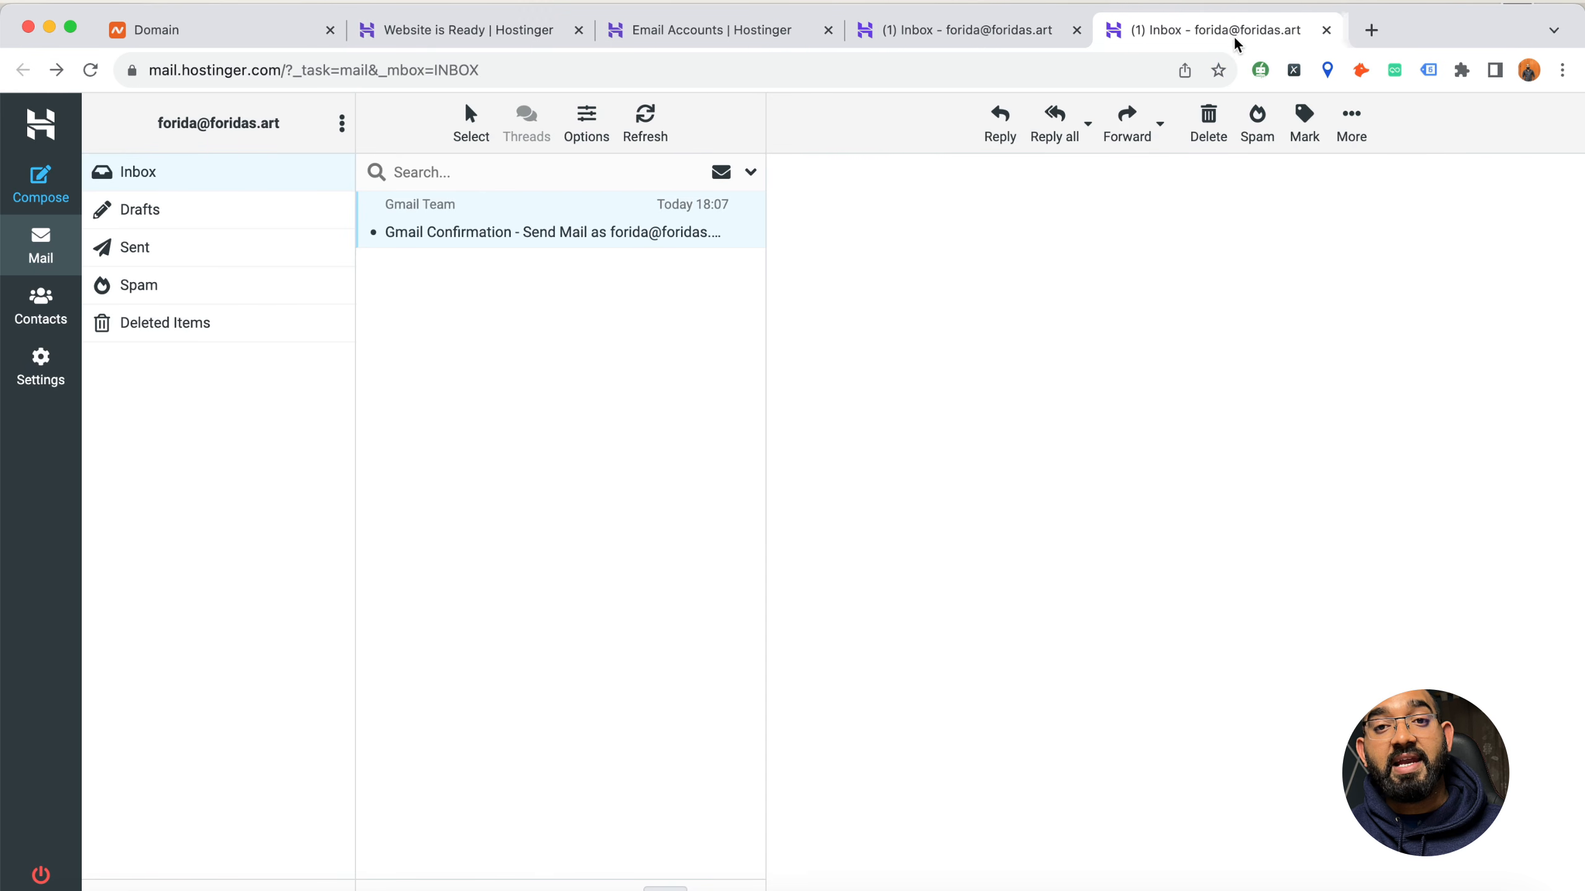
{"action": "left_click", "coordinate": [1333, 30]}
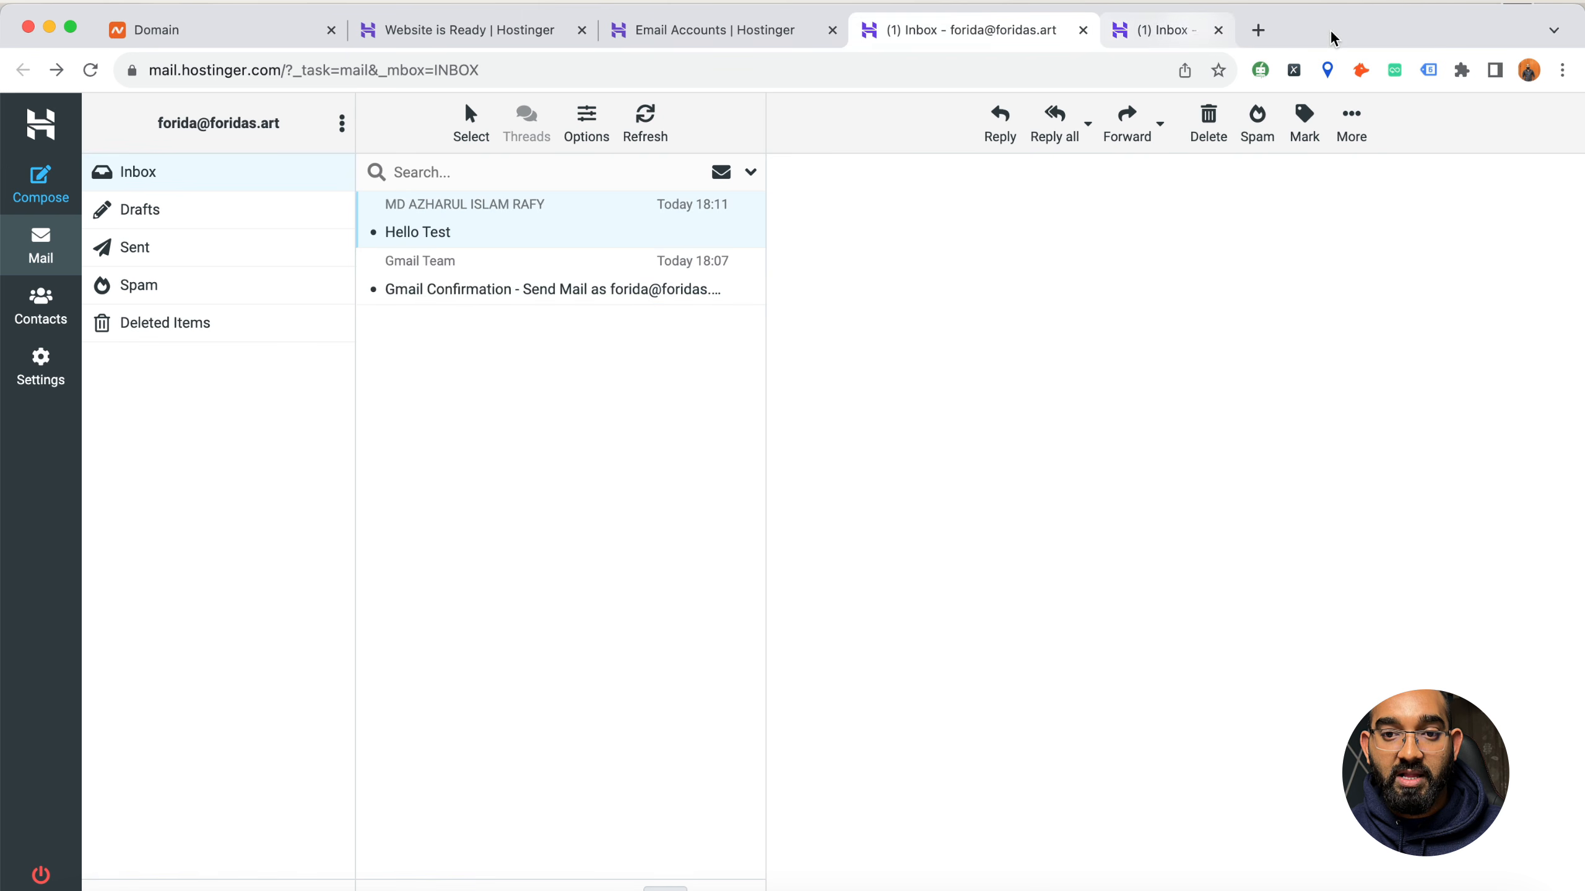
{"action": "left_click", "coordinate": [1083, 30]}
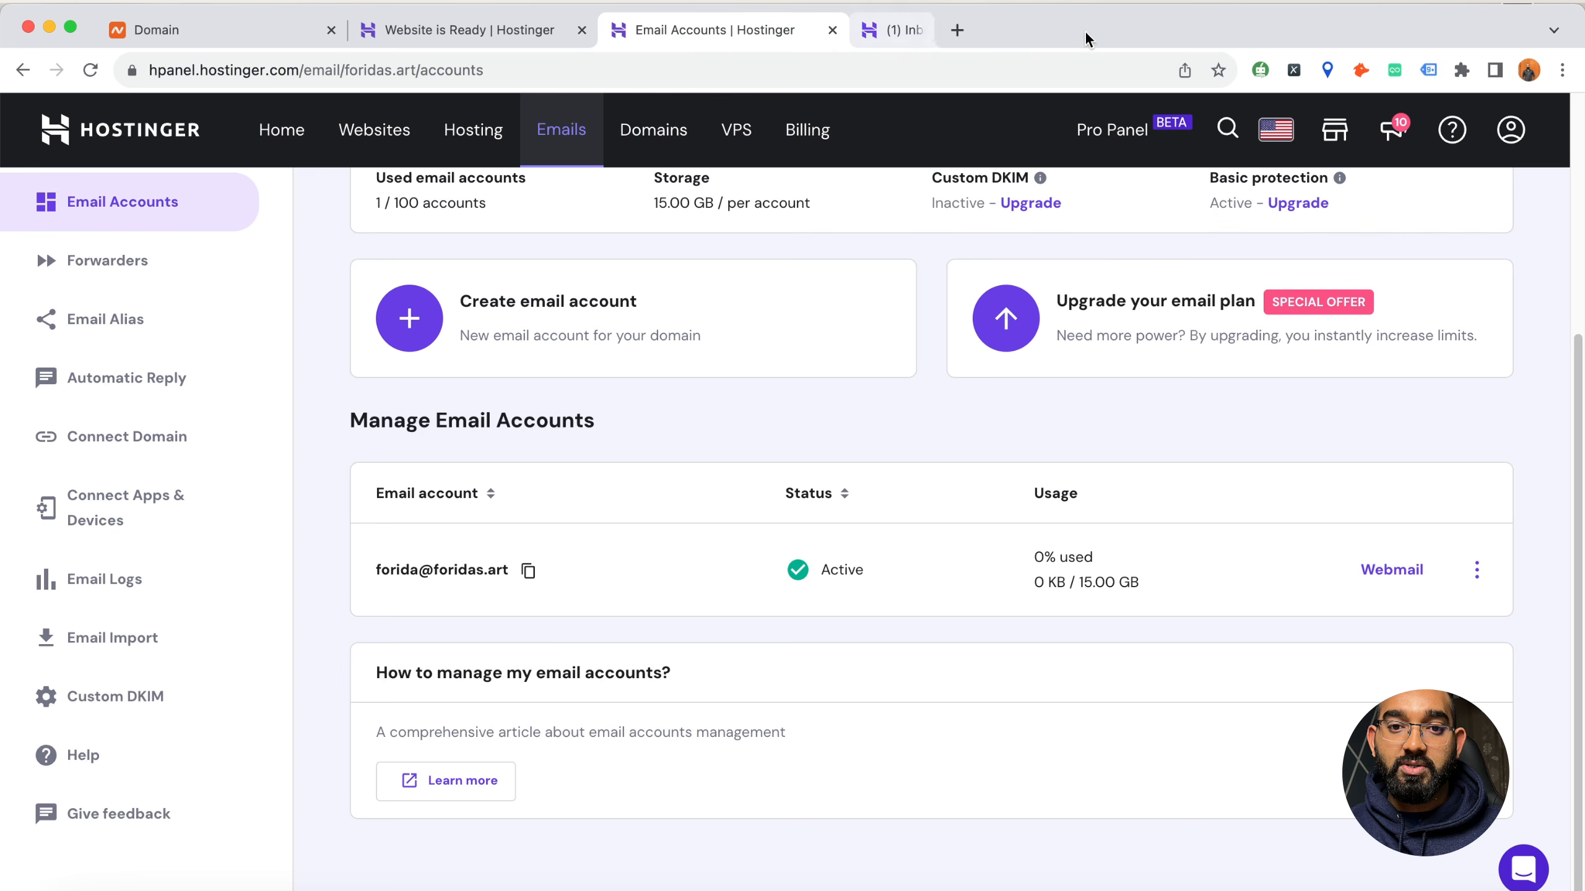
Open the foridas.art website dashboard in Hostinger and review its daily backups entry and management tools
{"action": "scroll", "coordinate": [603, 527], "scroll_direction": "up", "scroll_amount": 5}
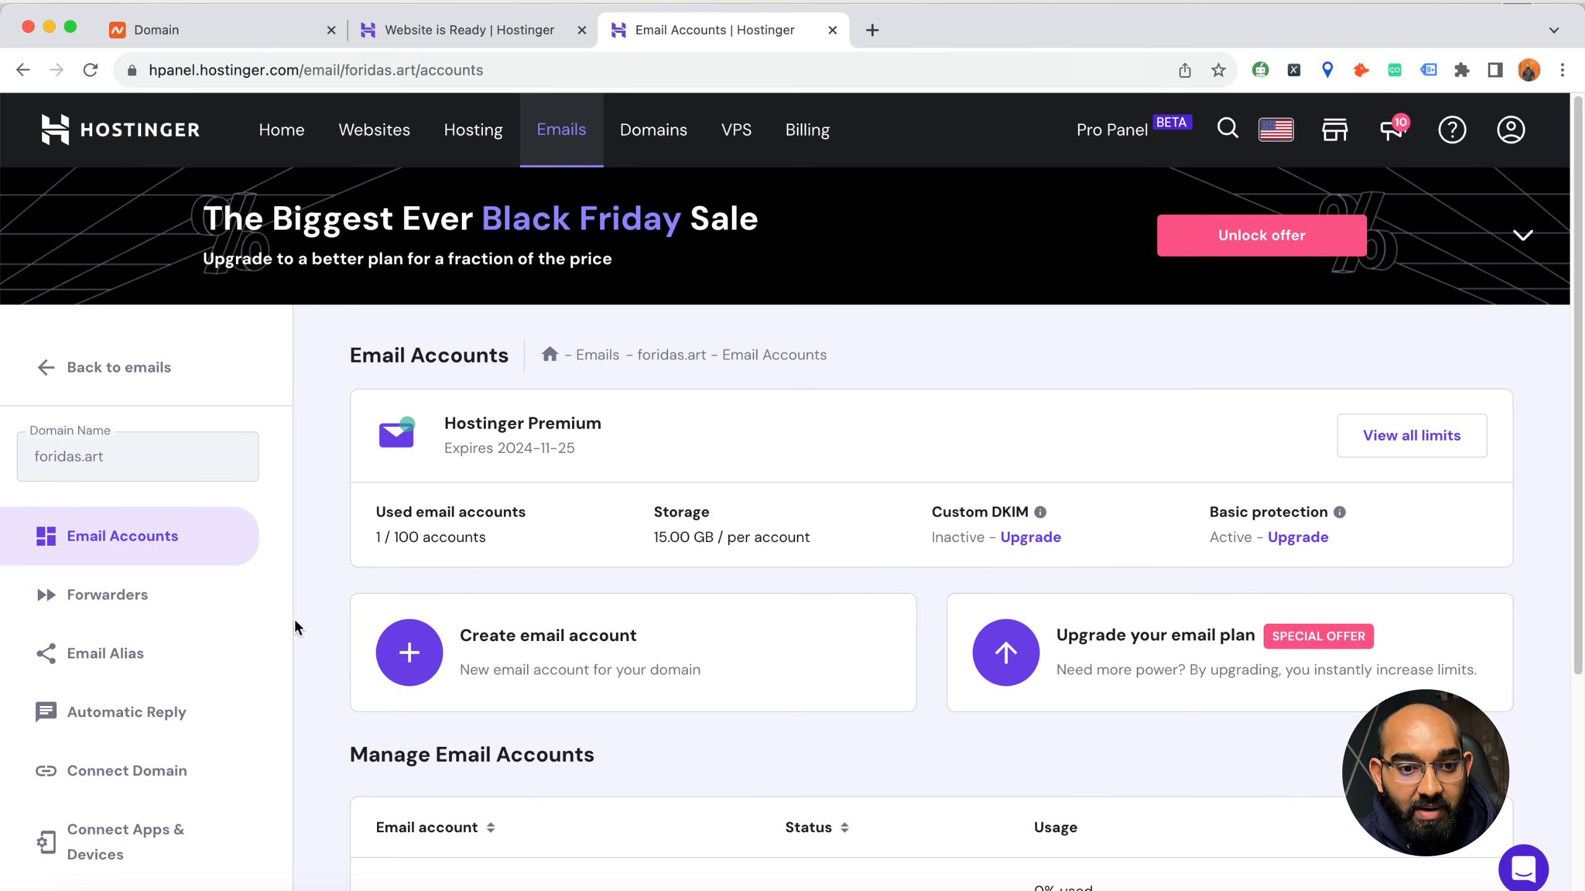
{"action": "left_click", "coordinate": [369, 141]}
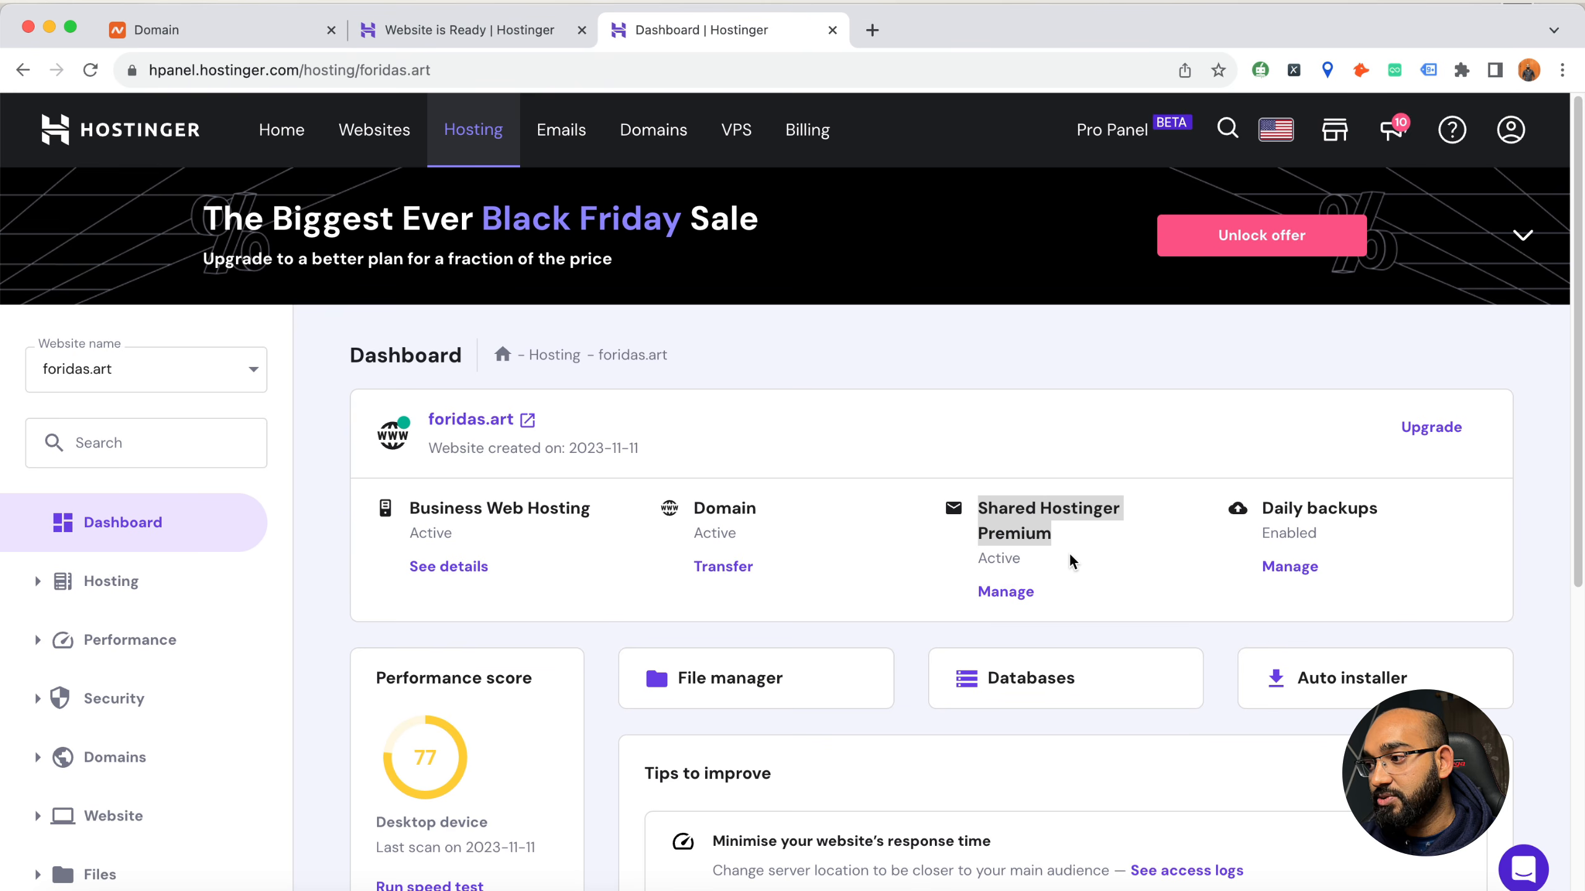
{"action": "left_click", "coordinate": [1279, 511]}
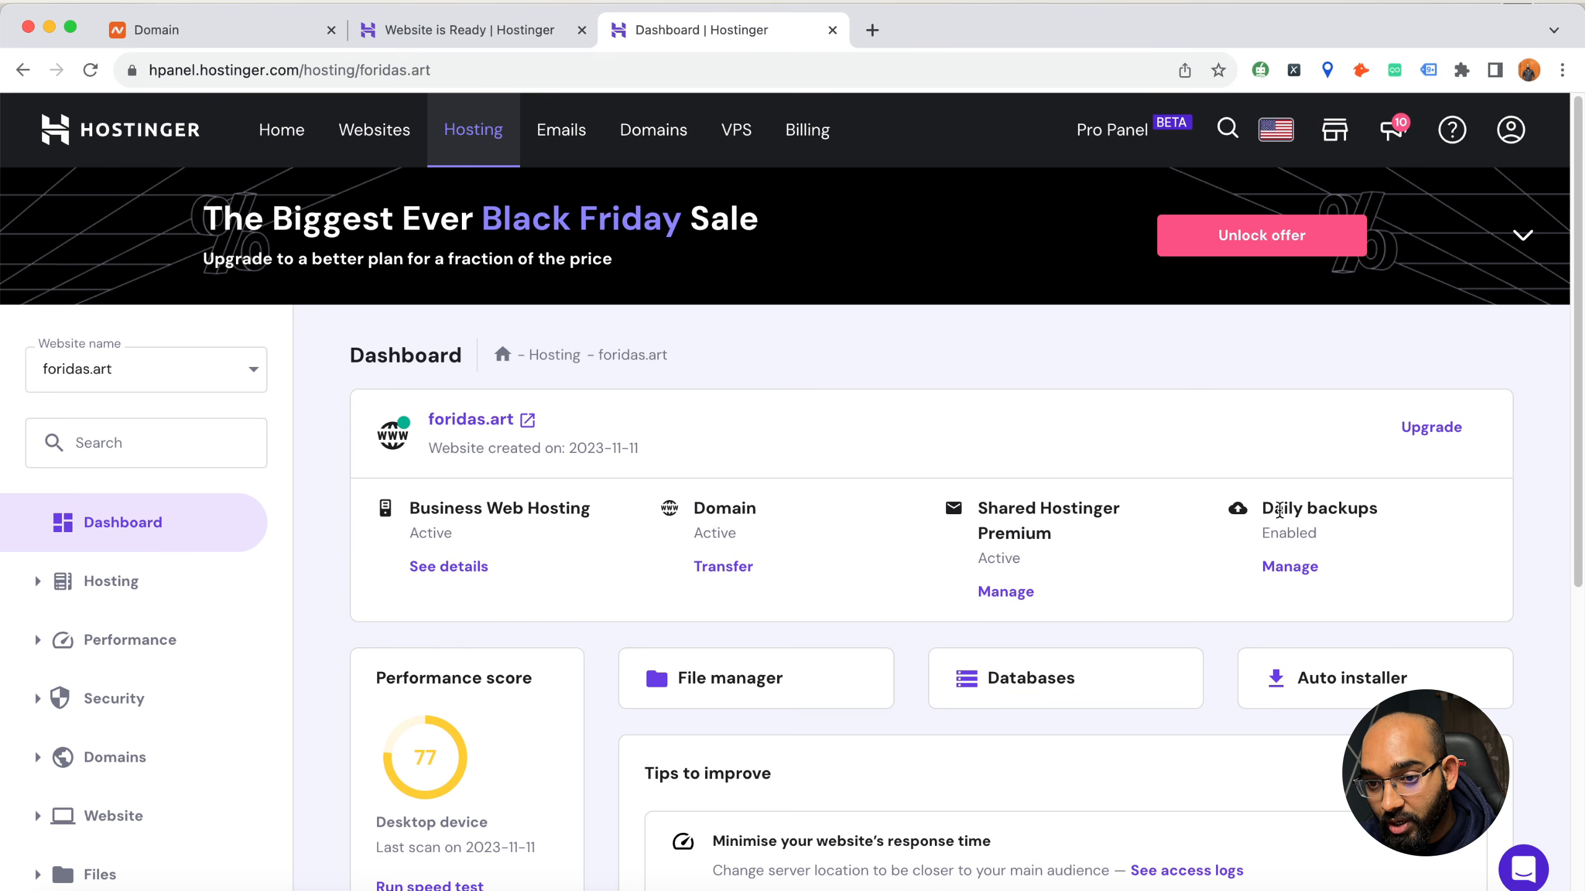
{"action": "left_click_drag", "start_coordinate": [1279, 511], "coordinate": [1344, 529]}
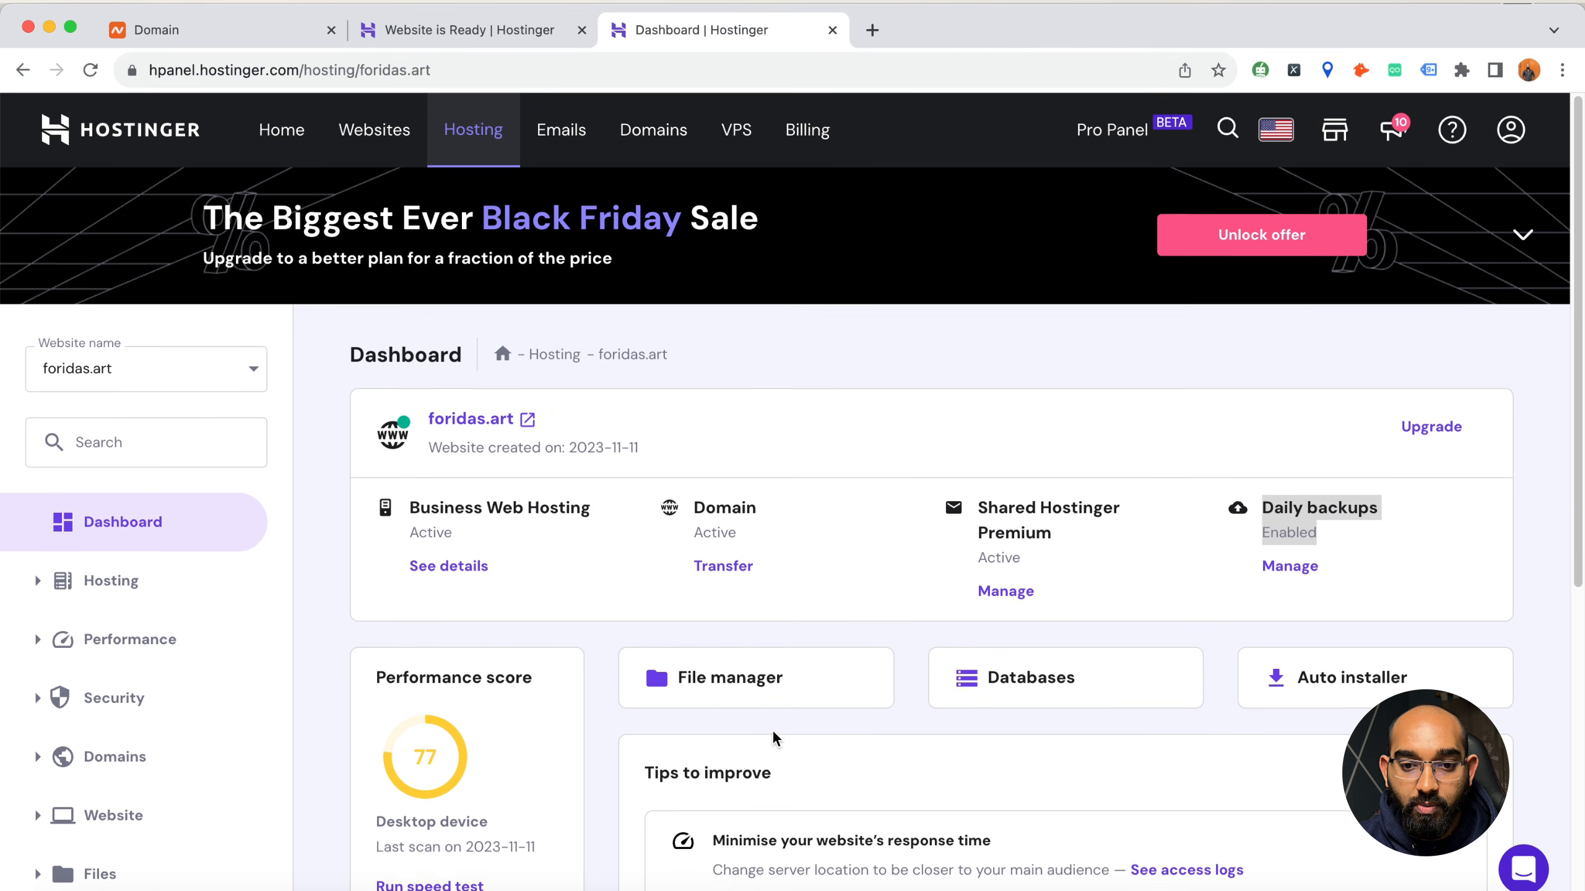
{"action": "scroll", "coordinate": [761, 736], "scroll_direction": "down", "scroll_amount": 3}
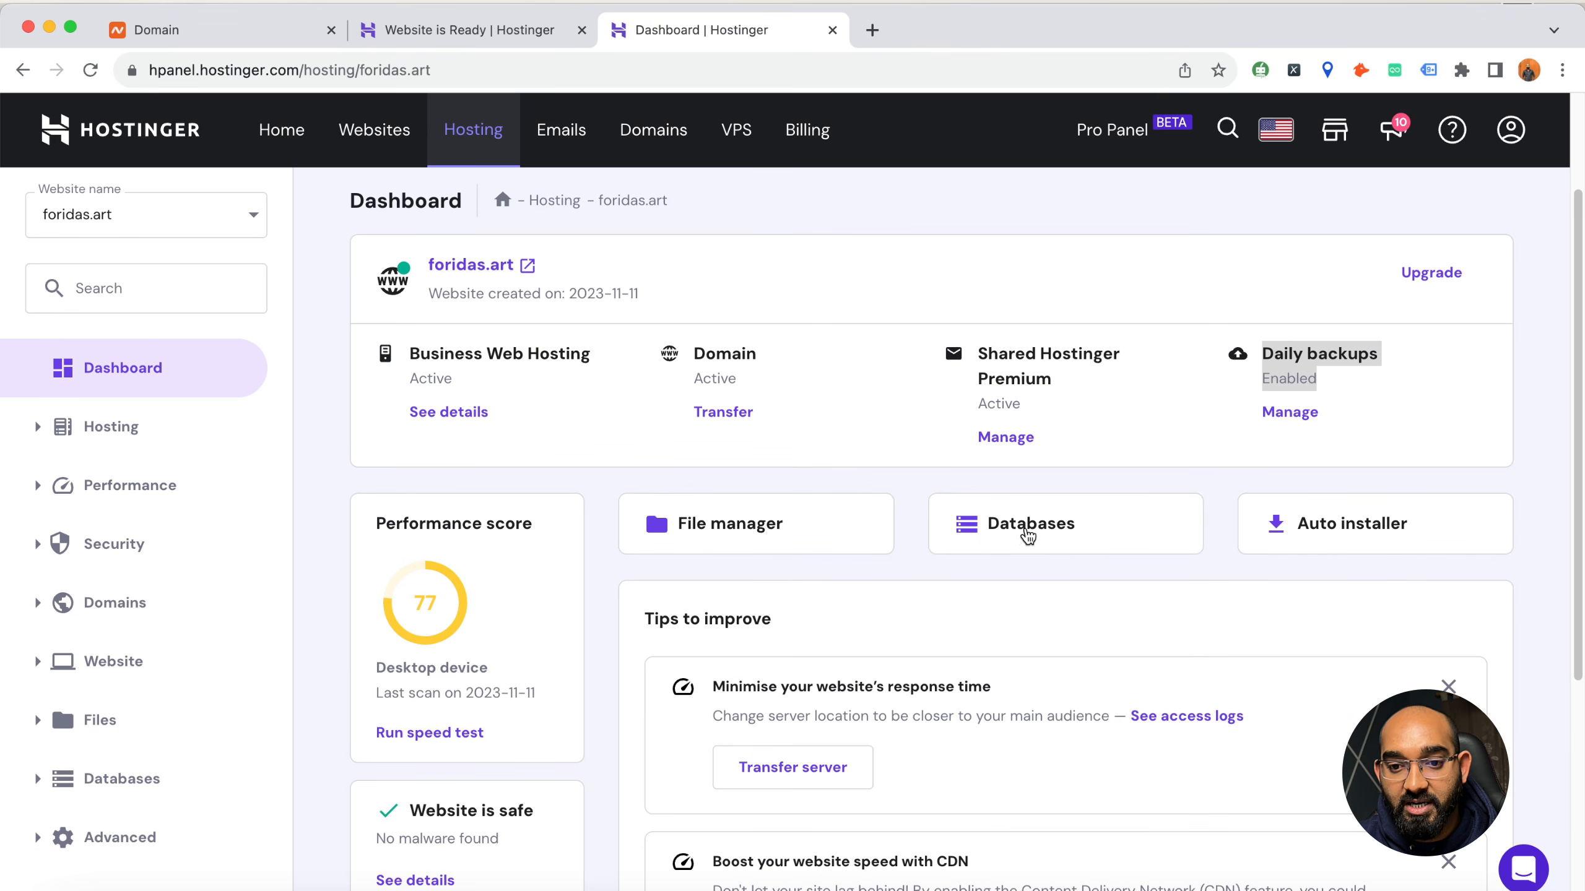
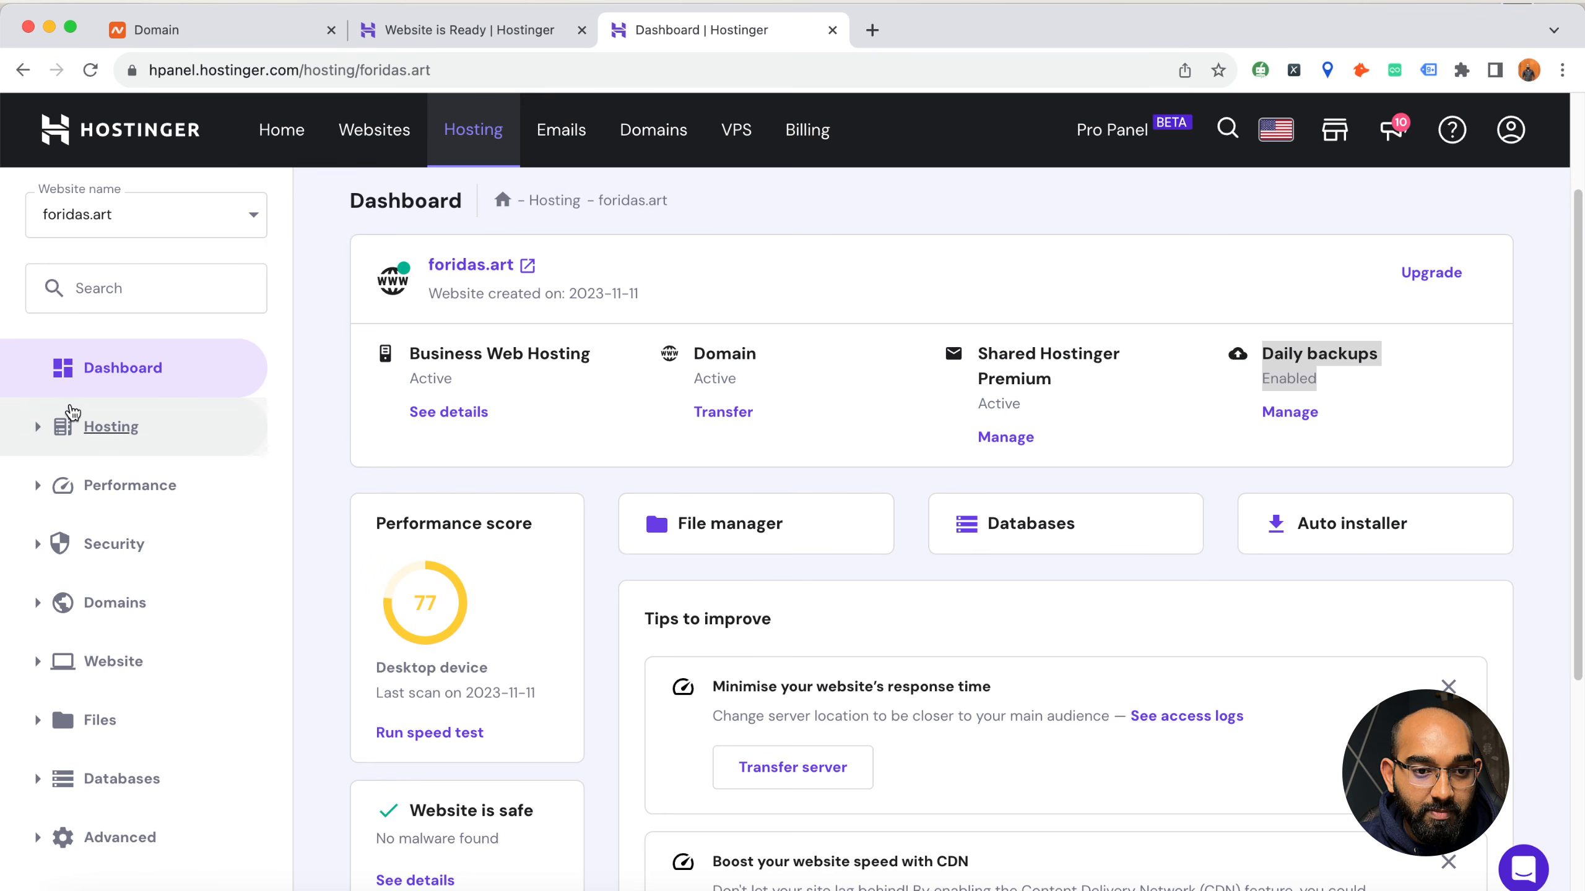
Expand the Hosting, Performance and Security tool groups on the foridas.art dashboard and review their entries
{"action": "left_click", "coordinate": [32, 434]}
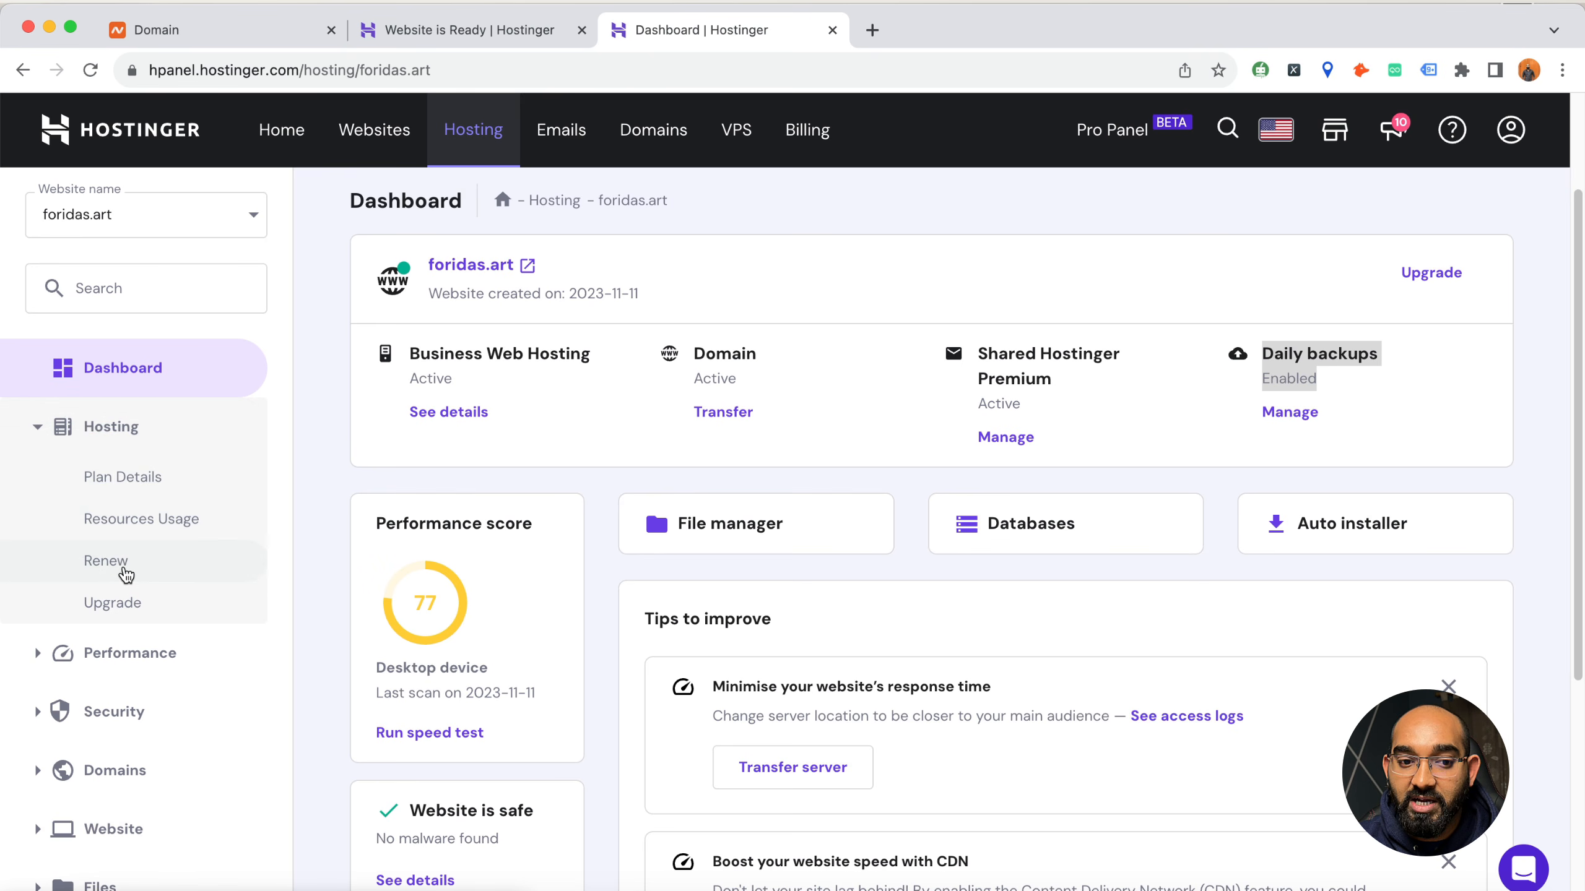
{"action": "scroll", "coordinate": [148, 608], "scroll_direction": "down", "scroll_amount": 2}
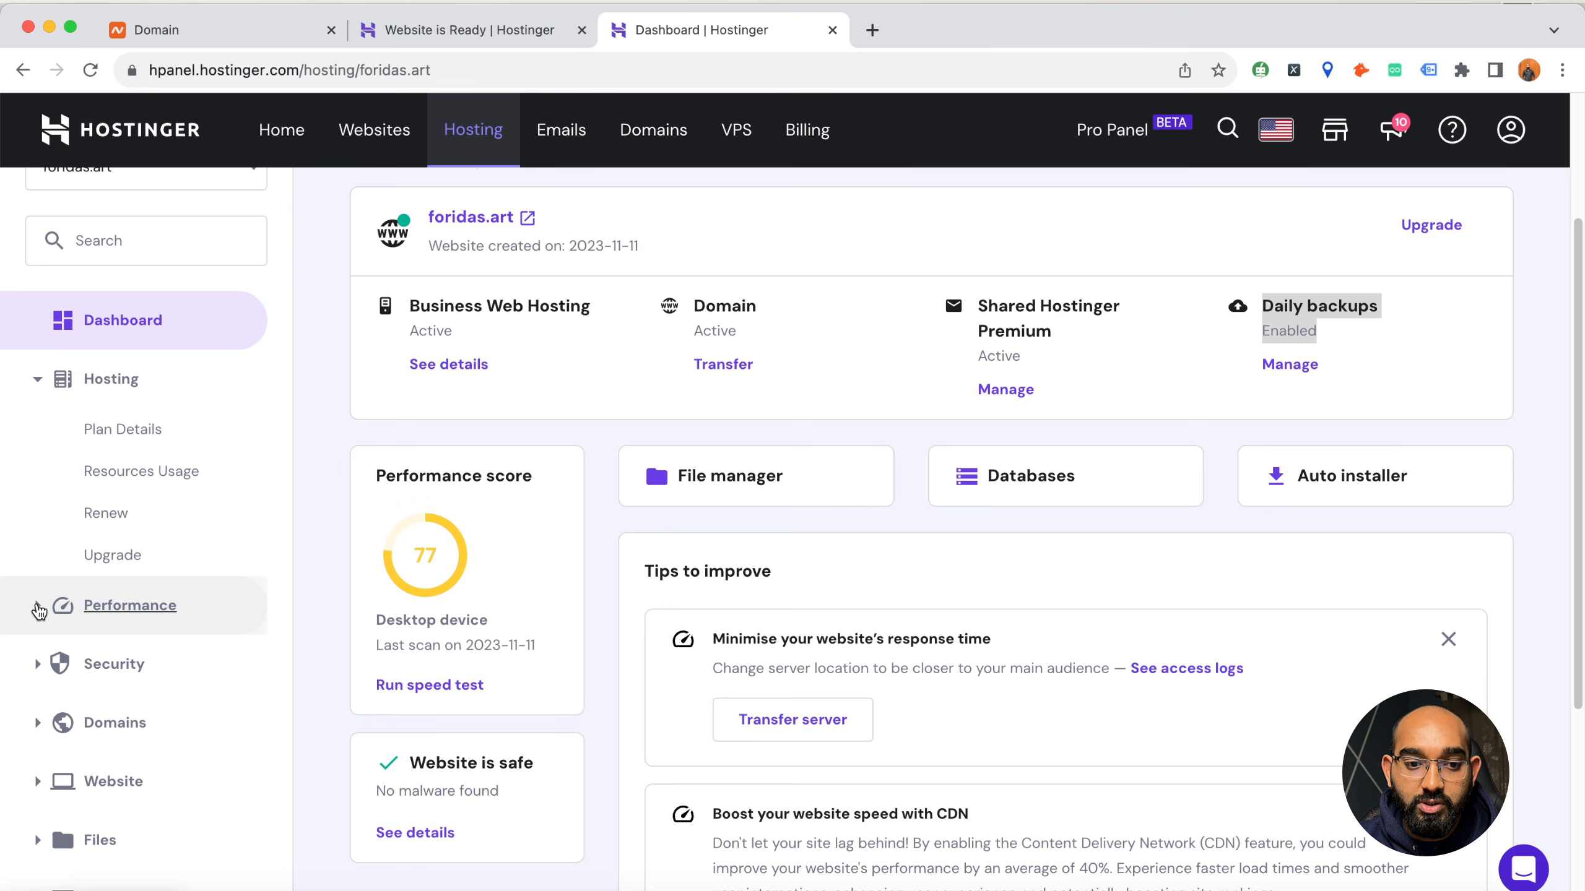
{"action": "left_click", "coordinate": [41, 609]}
{"action": "scroll", "coordinate": [125, 655], "scroll_direction": "down", "scroll_amount": 1}
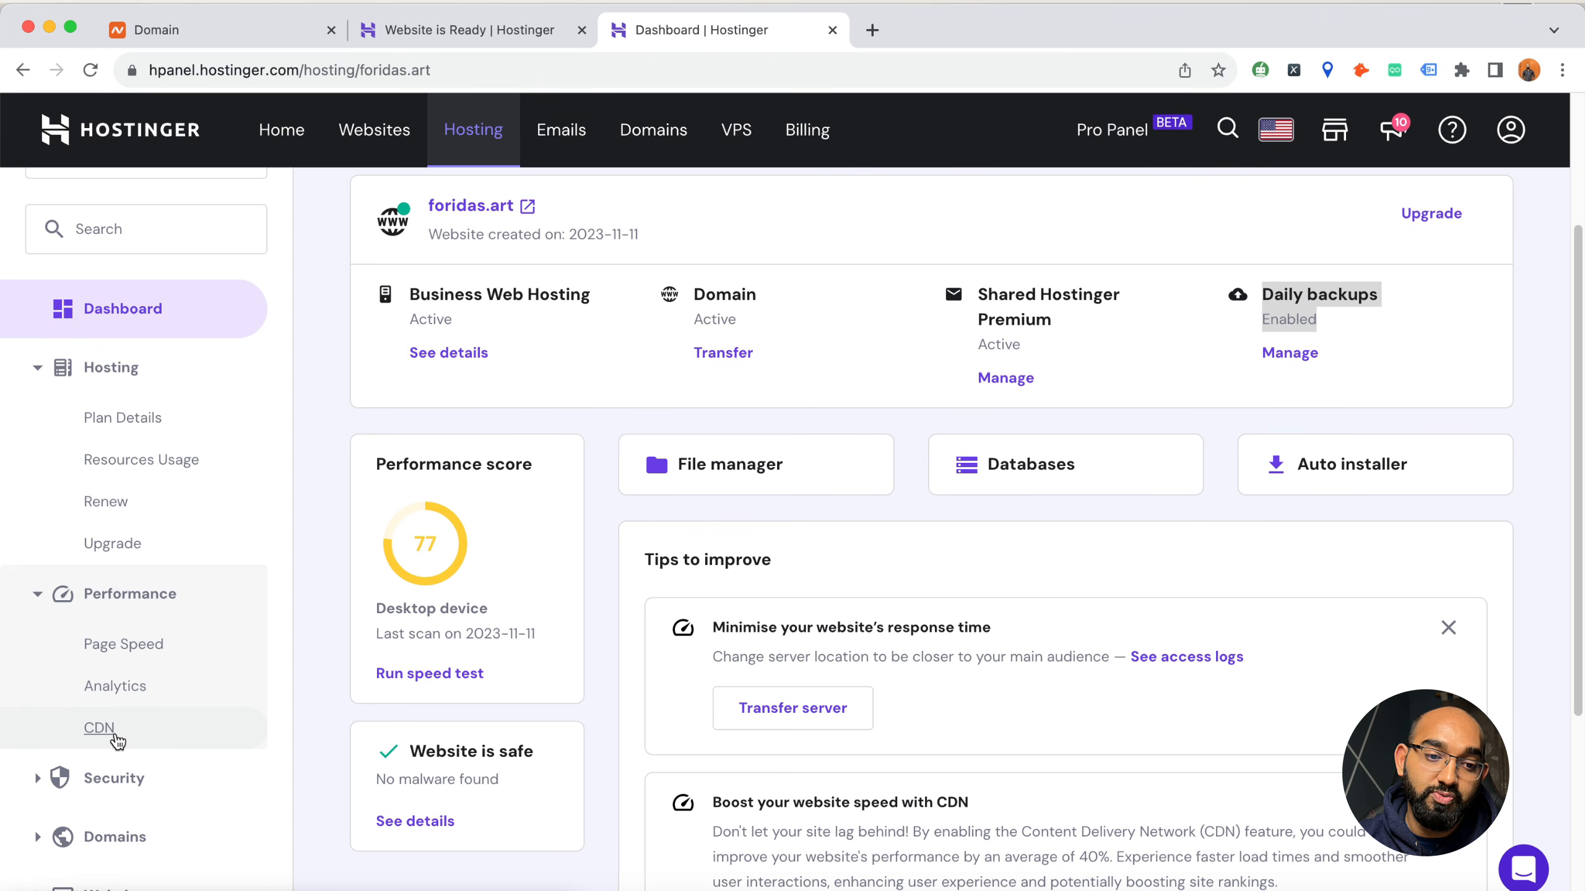
{"action": "scroll", "coordinate": [206, 697], "scroll_direction": "down", "scroll_amount": 3}
{"action": "left_click", "coordinate": [33, 604]}
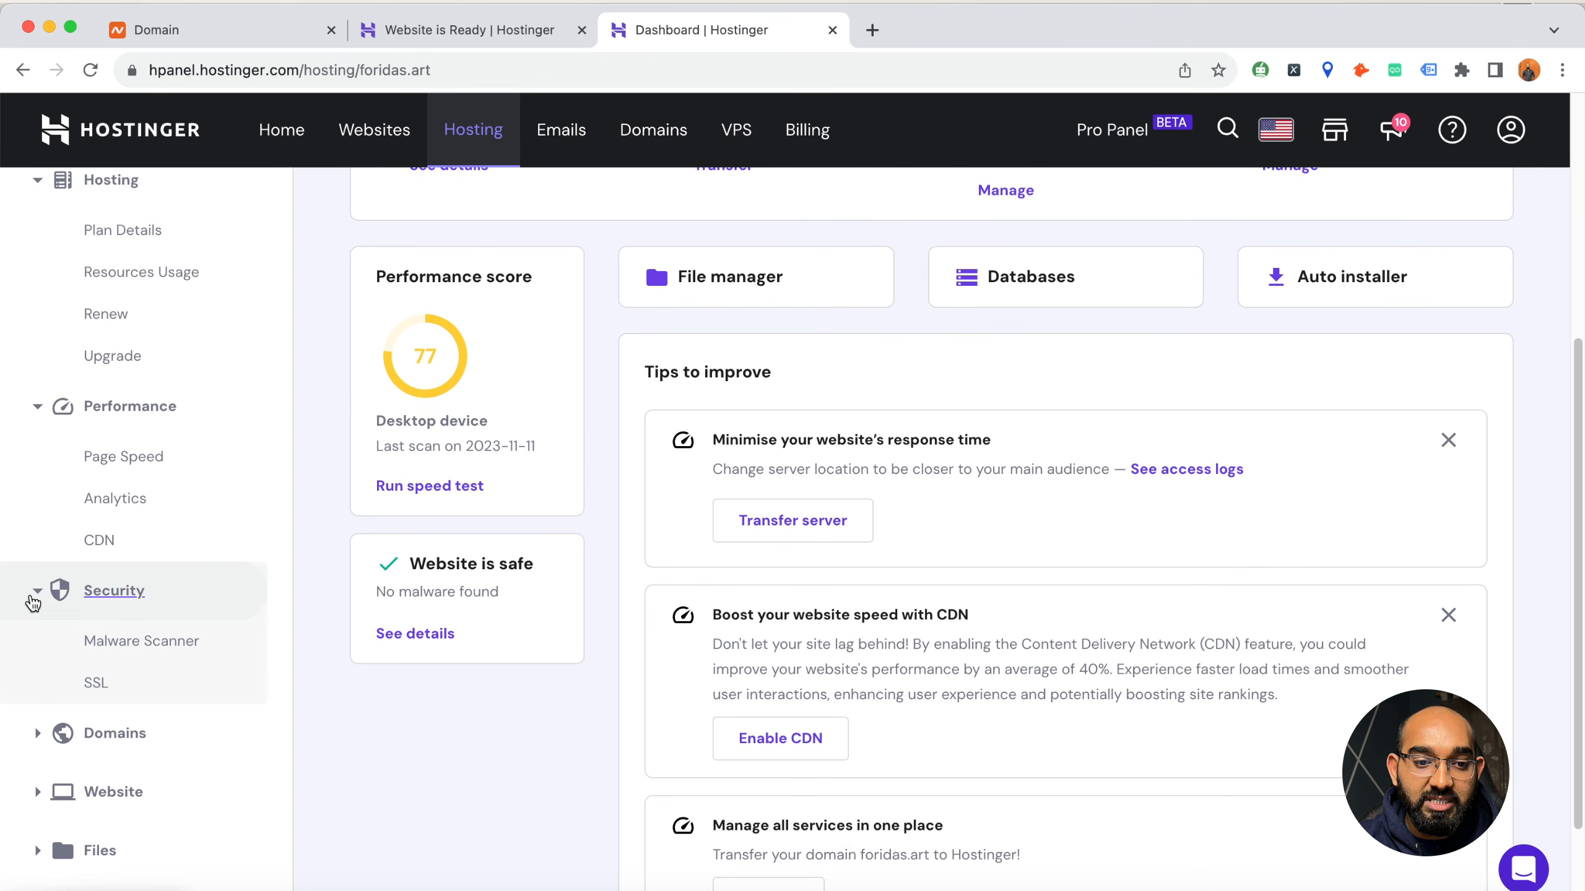
{"action": "scroll", "coordinate": [116, 641], "scroll_direction": "down", "scroll_amount": 1}
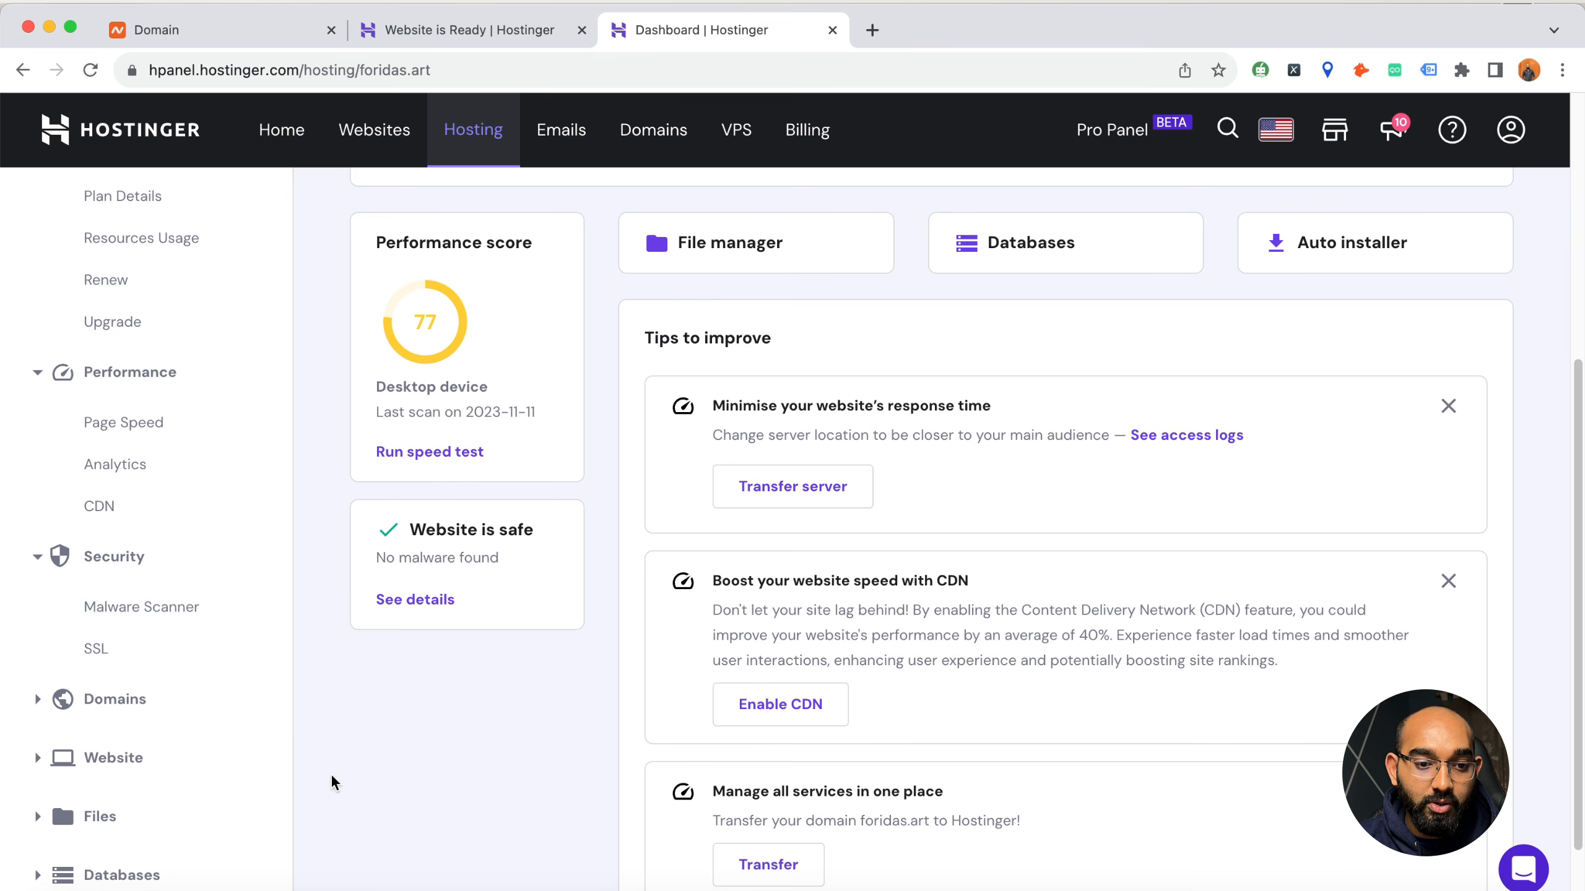
Expand the Domains and Website tool groups and review the domain, WordPress, migration and logo options
{"action": "left_click", "coordinate": [38, 704]}
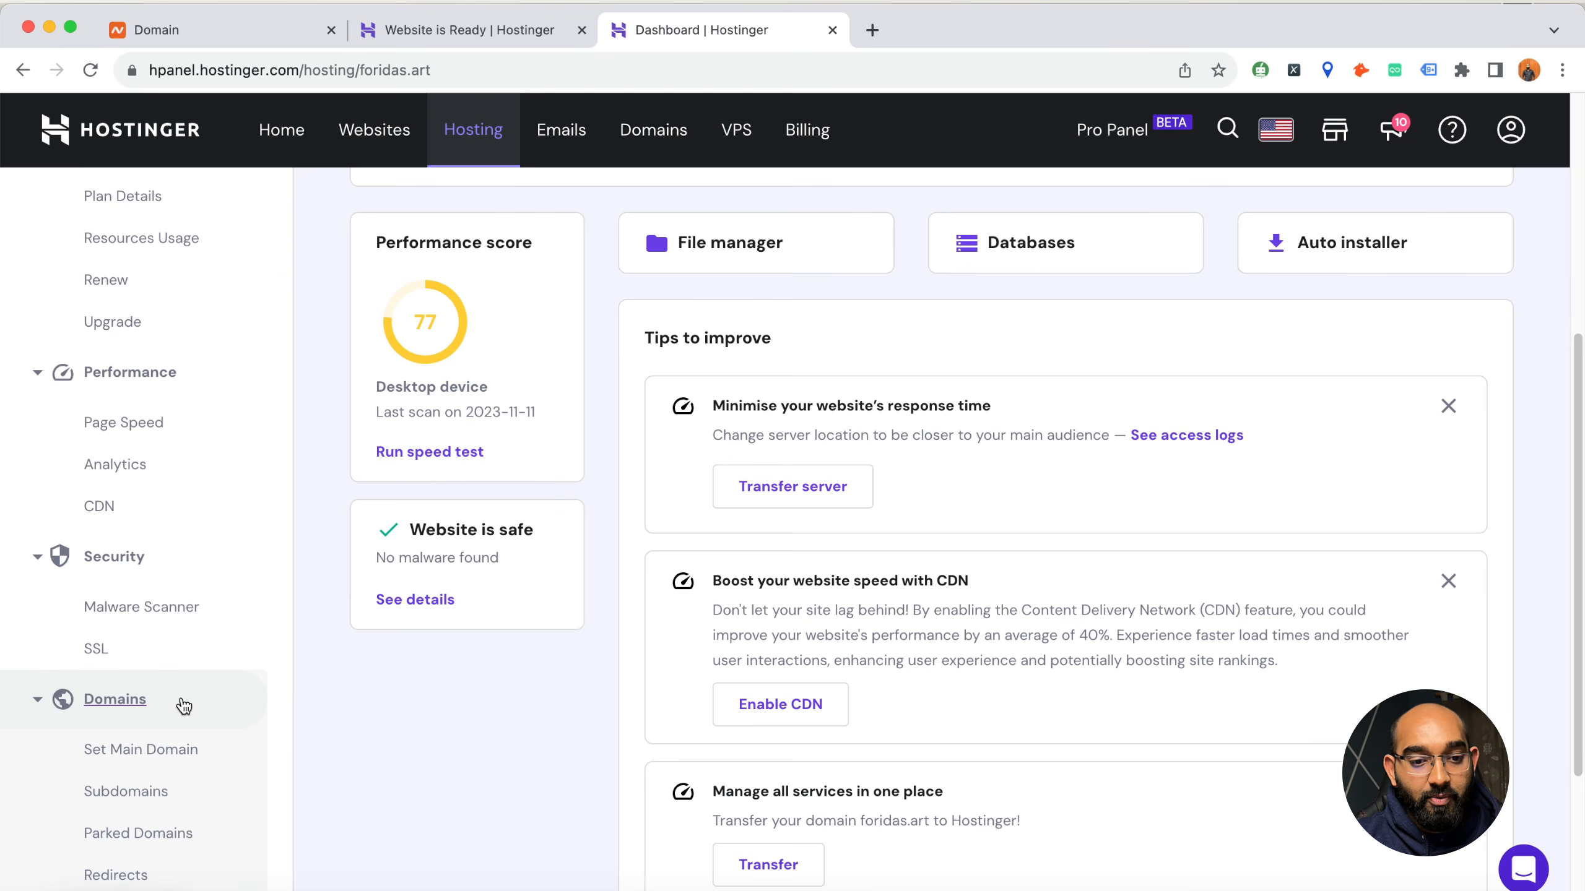
{"action": "scroll", "coordinate": [434, 694], "scroll_direction": "down", "scroll_amount": 1}
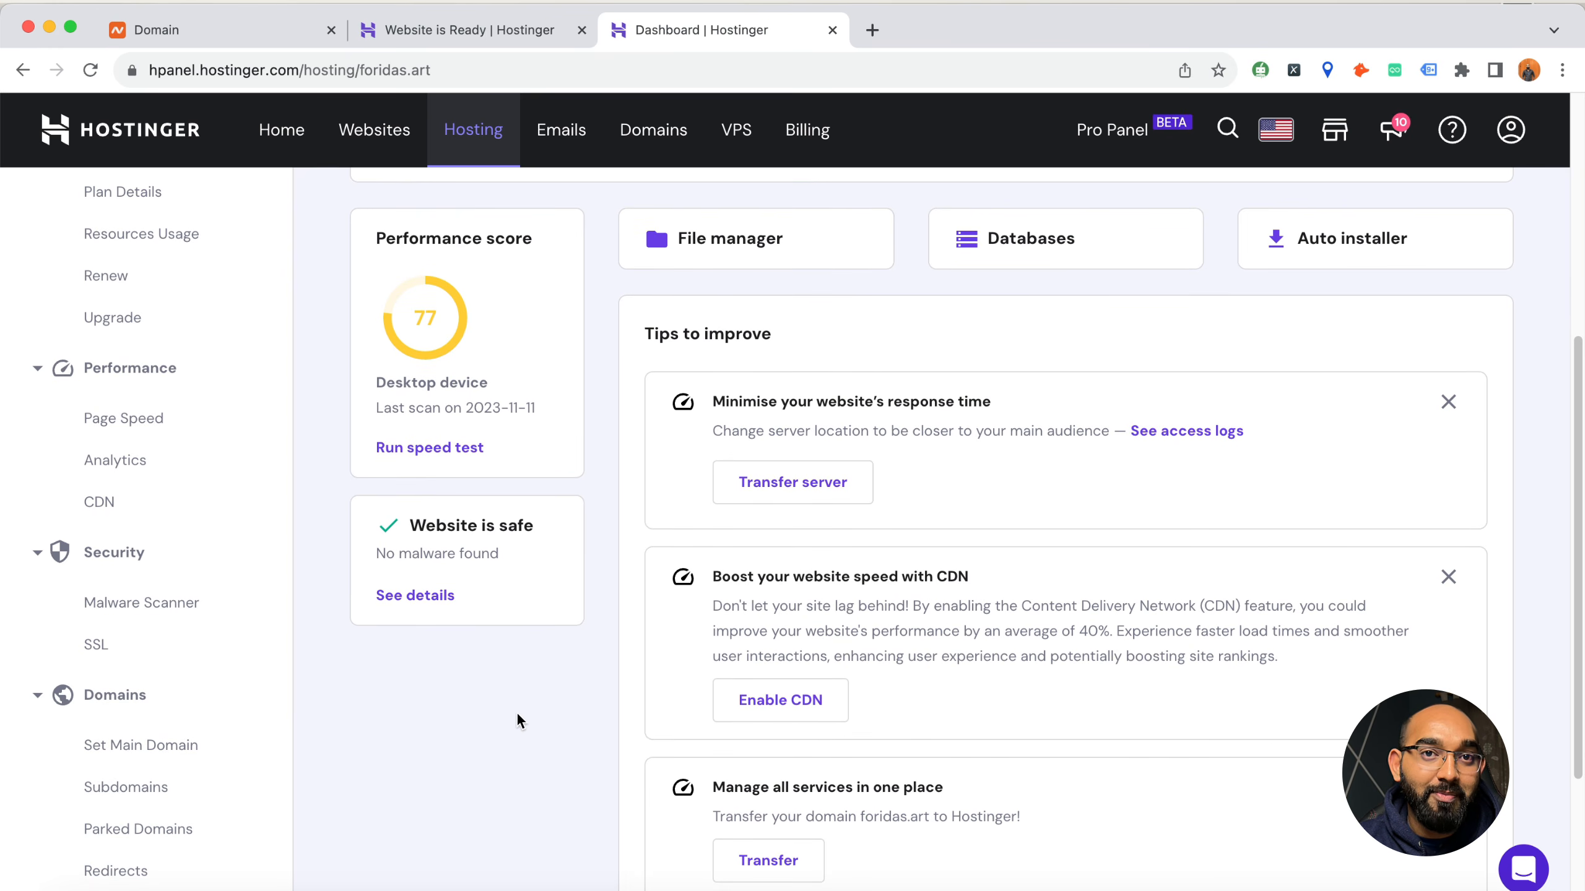
{"action": "scroll", "coordinate": [464, 720], "scroll_direction": "down", "scroll_amount": 3}
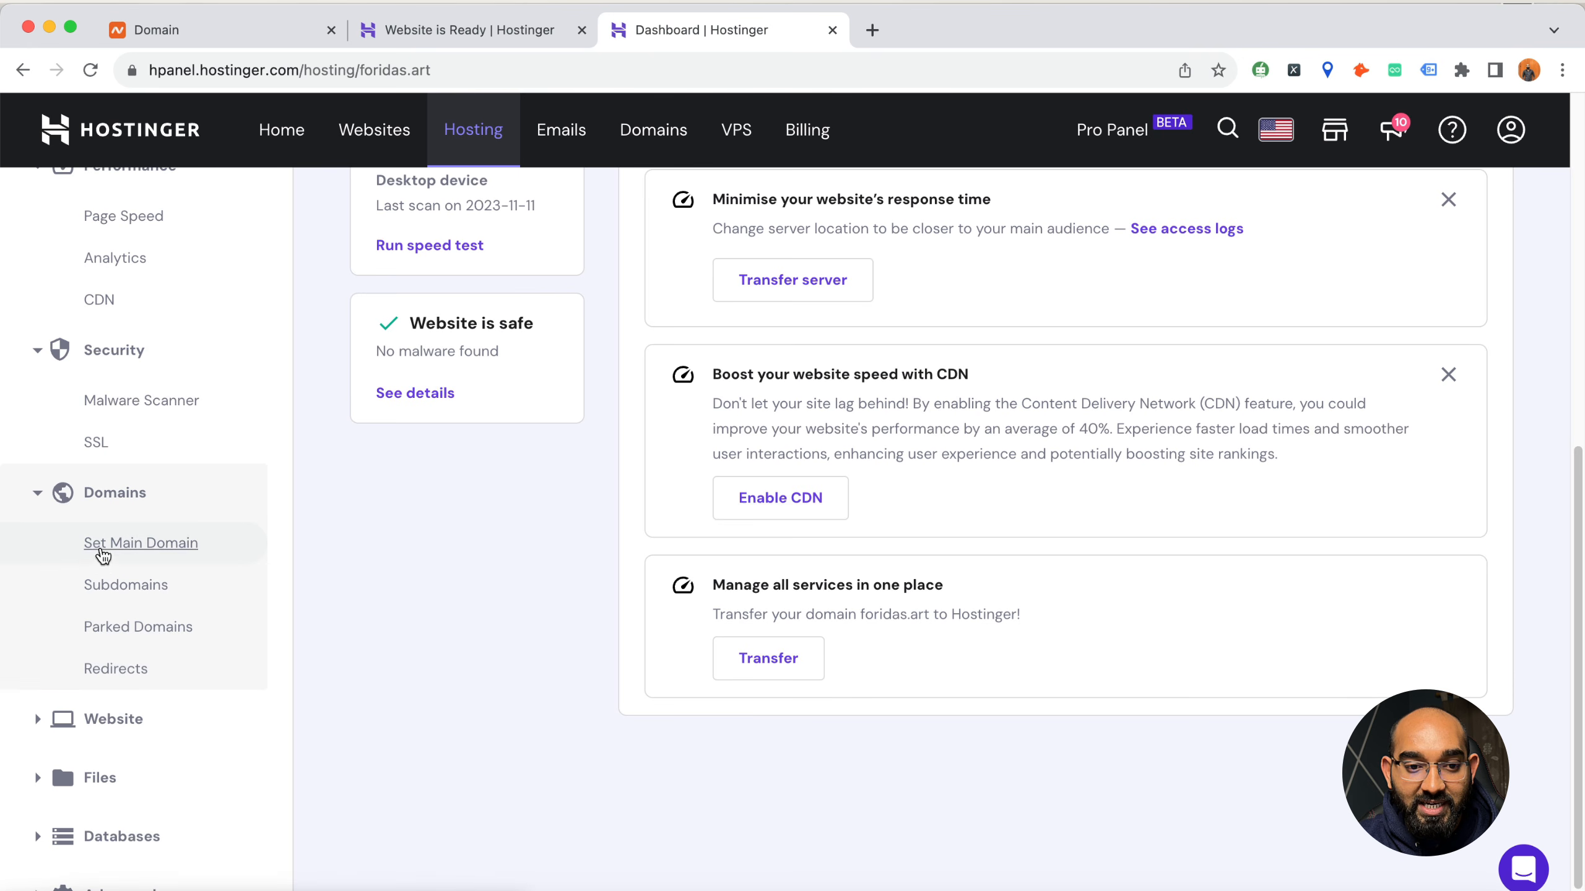
{"action": "scroll", "coordinate": [404, 770], "scroll_direction": "down", "scroll_amount": 1}
{"action": "left_click", "coordinate": [35, 677]}
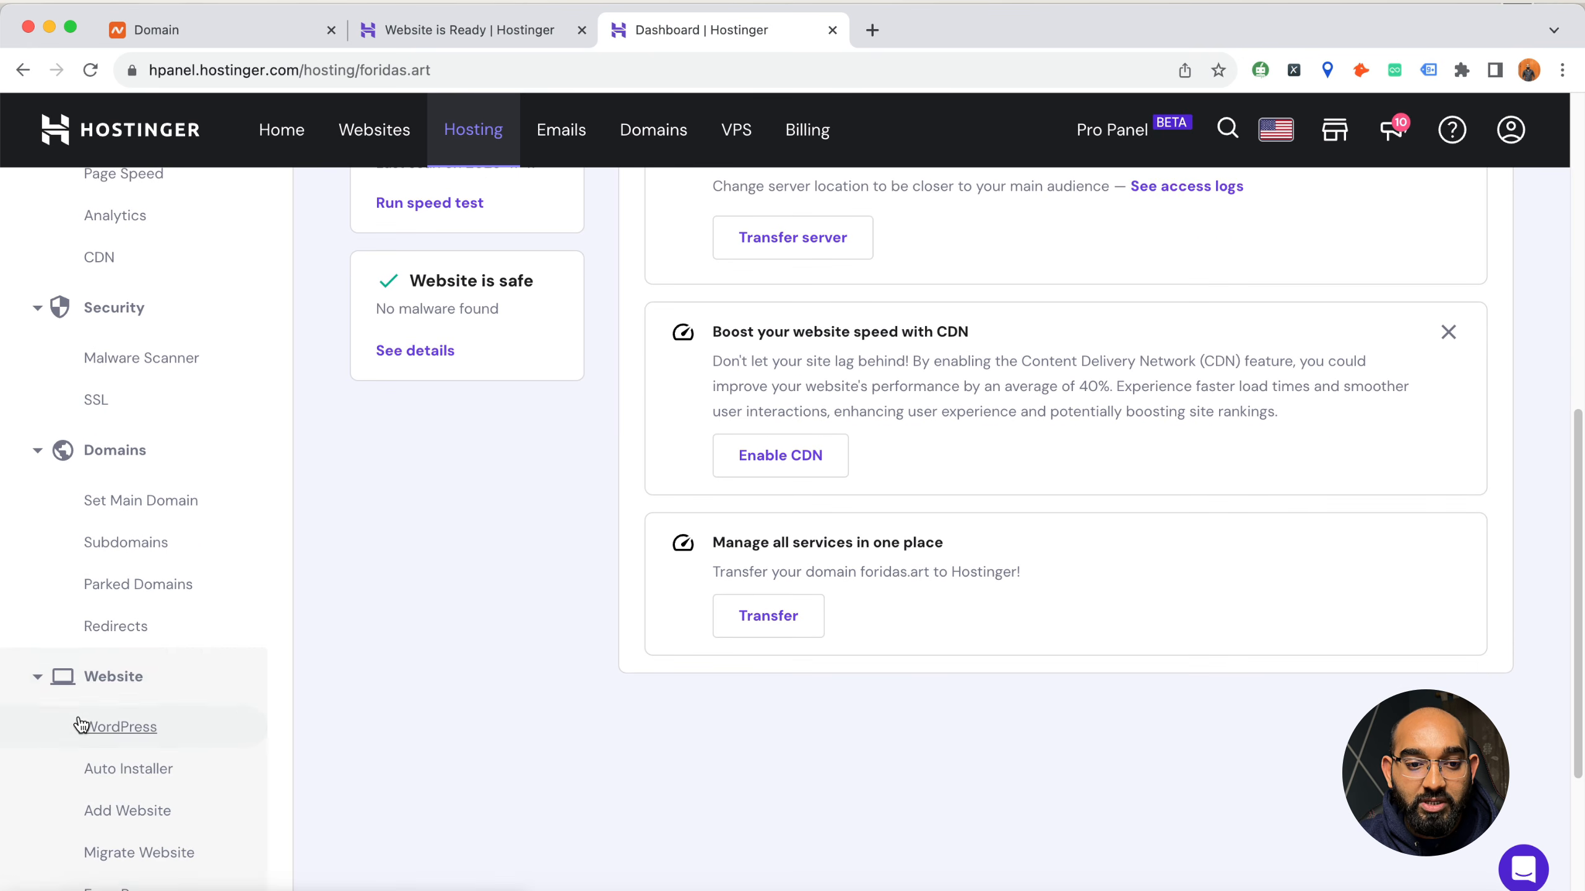
{"action": "scroll", "coordinate": [73, 723], "scroll_direction": "down", "scroll_amount": 3}
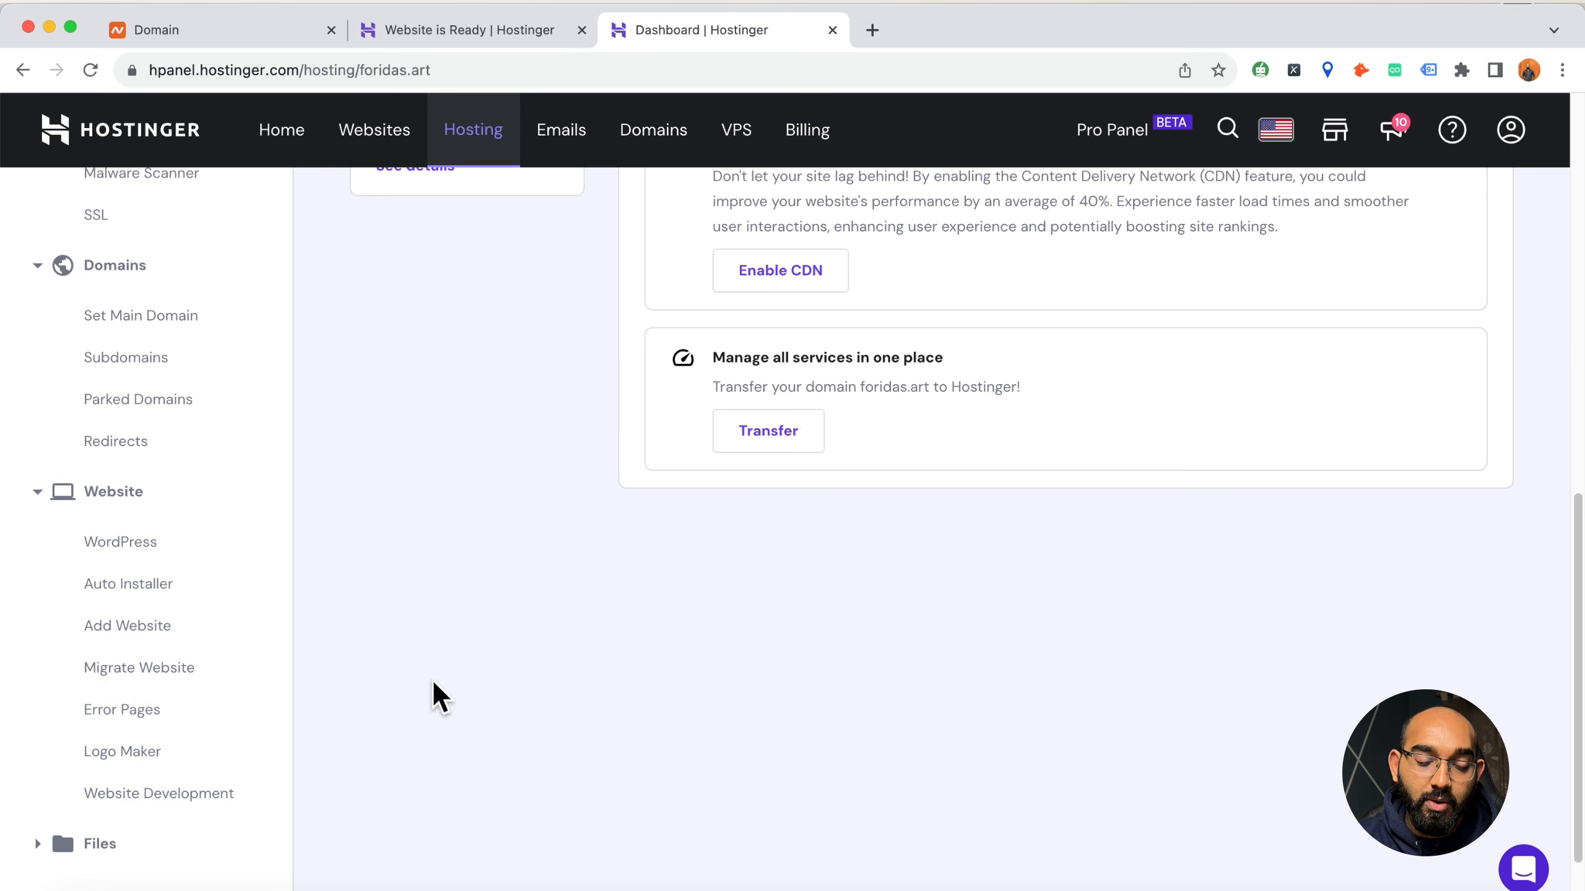
{"action": "scroll", "coordinate": [418, 688], "scroll_direction": "down", "scroll_amount": 2}
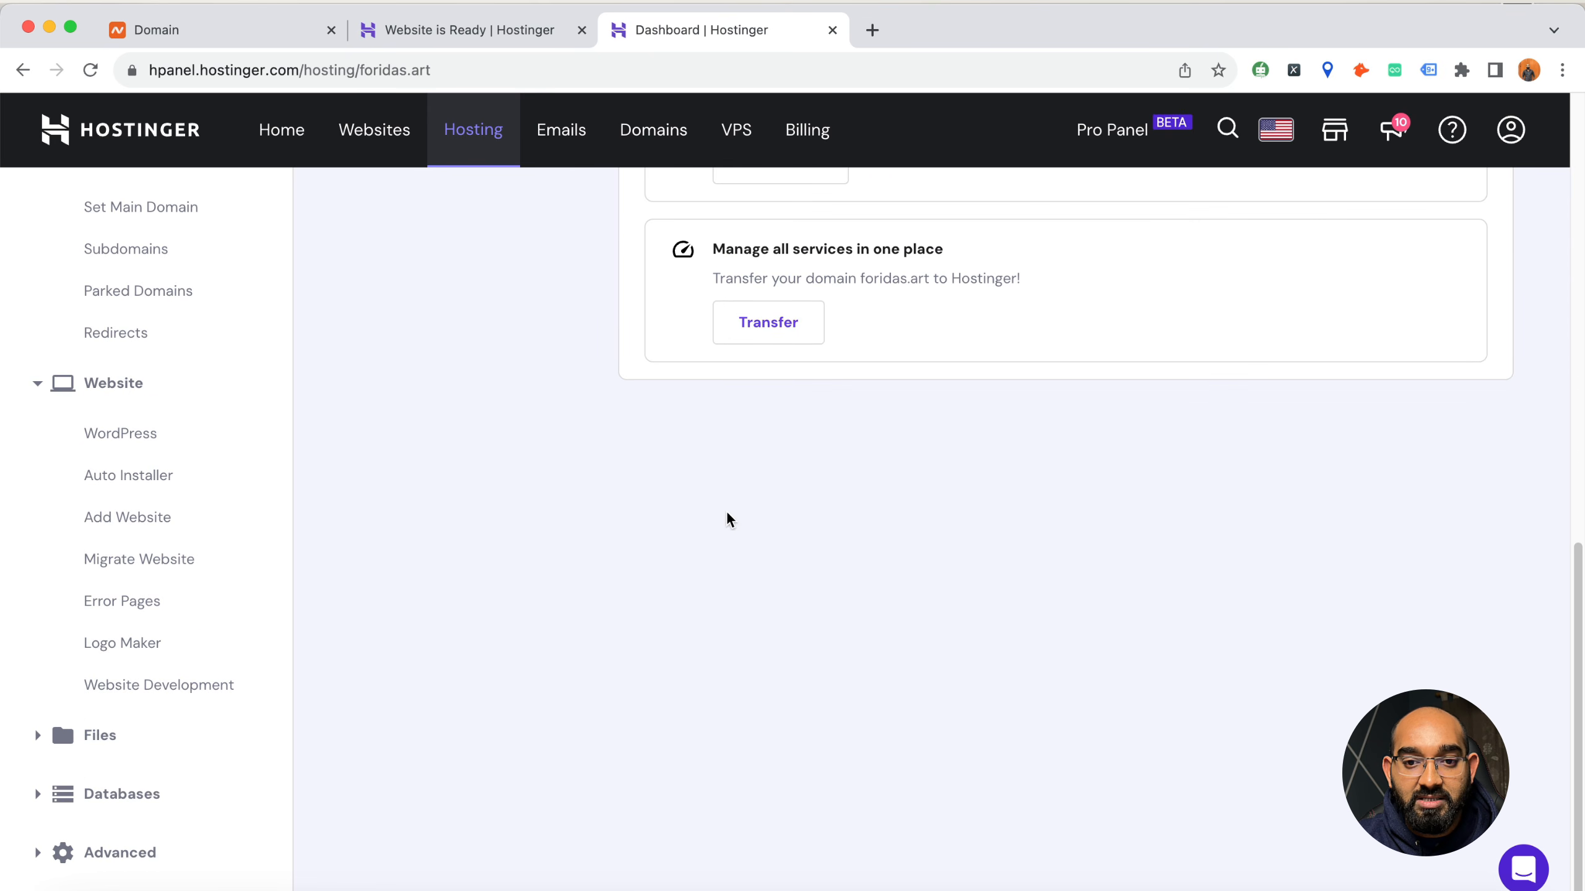
{"action": "scroll", "coordinate": [723, 509], "scroll_direction": "up", "scroll_amount": 10}
{"action": "scroll", "coordinate": [241, 602], "scroll_direction": "down", "scroll_amount": 10}
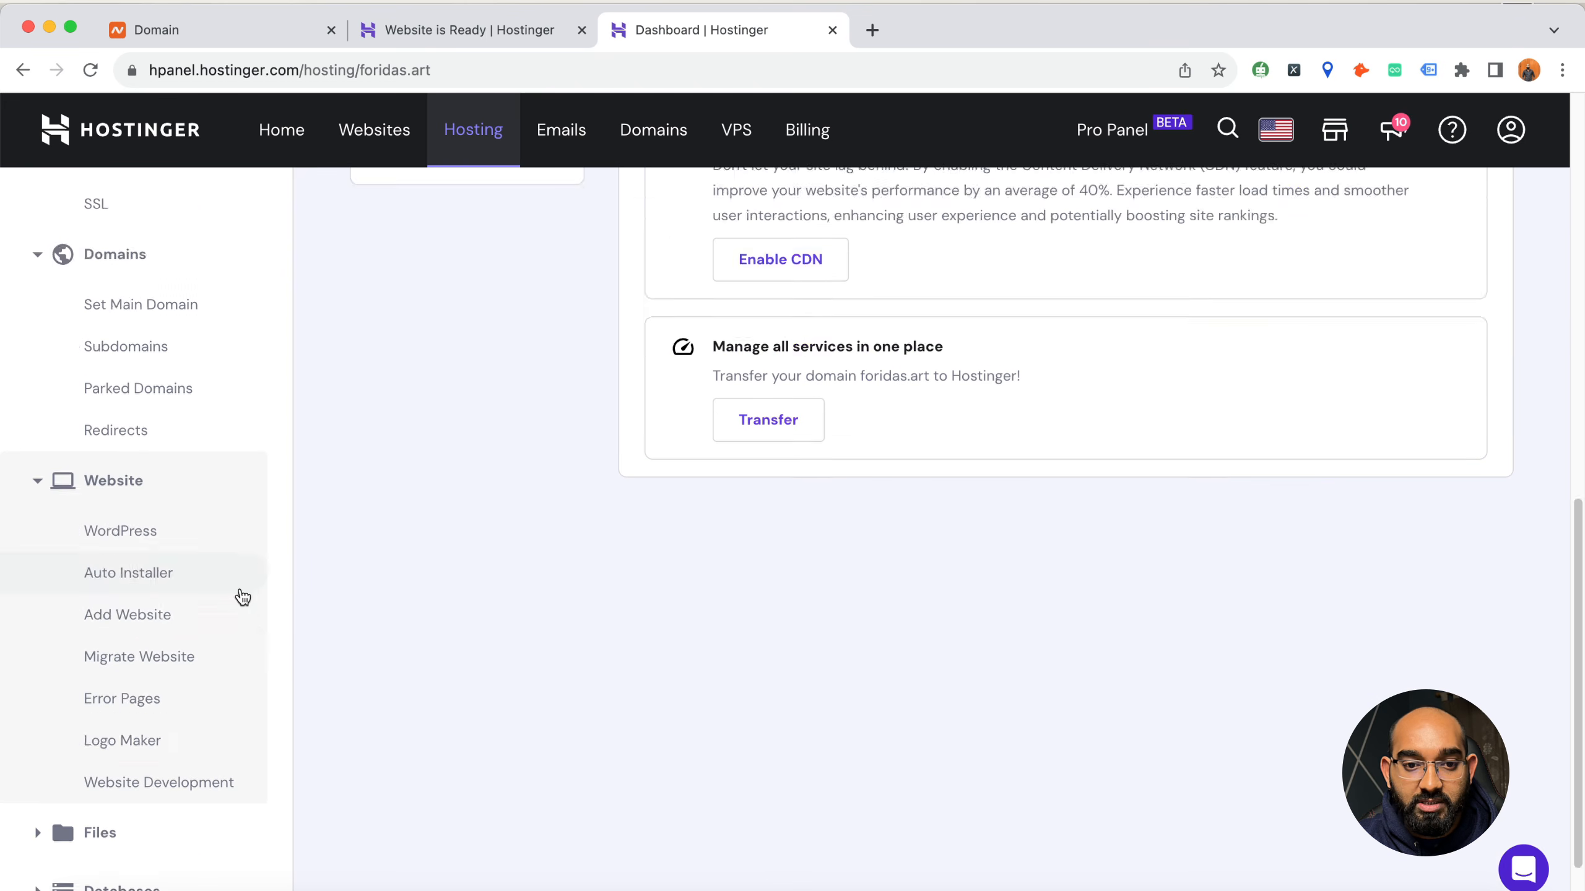
Open the Cache Manager for foridas.art among the advanced tools and enable automatic cache, then look over the advanced tools
{"action": "left_click", "coordinate": [89, 859]}
{"action": "scroll", "coordinate": [368, 641], "scroll_direction": "down", "scroll_amount": 7}
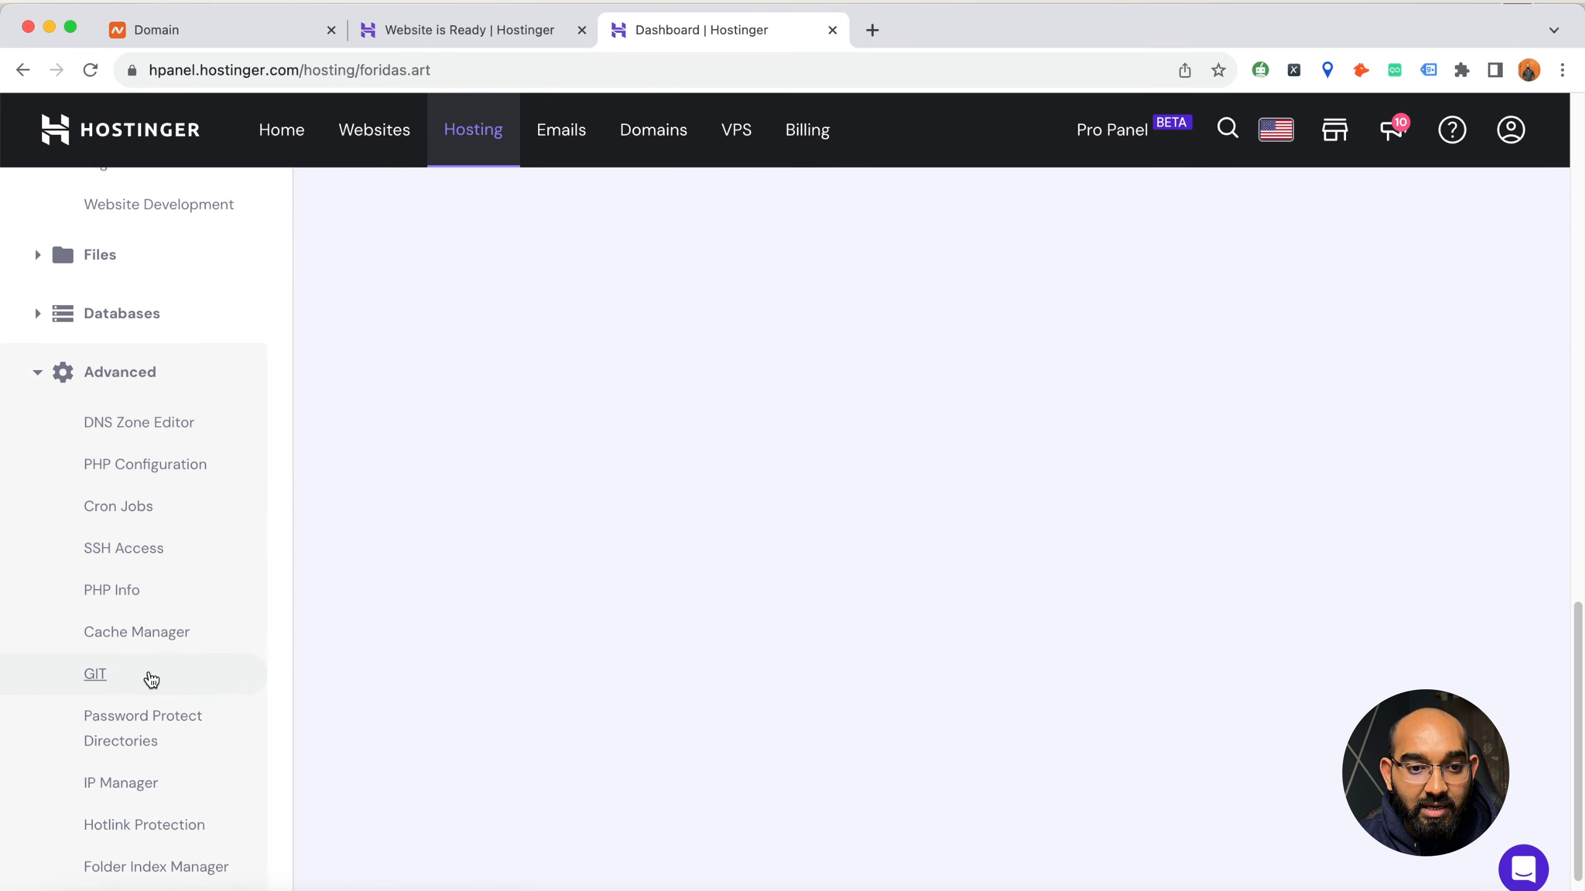
{"action": "left_click", "coordinate": [123, 636]}
{"action": "left_click", "coordinate": [596, 616]}
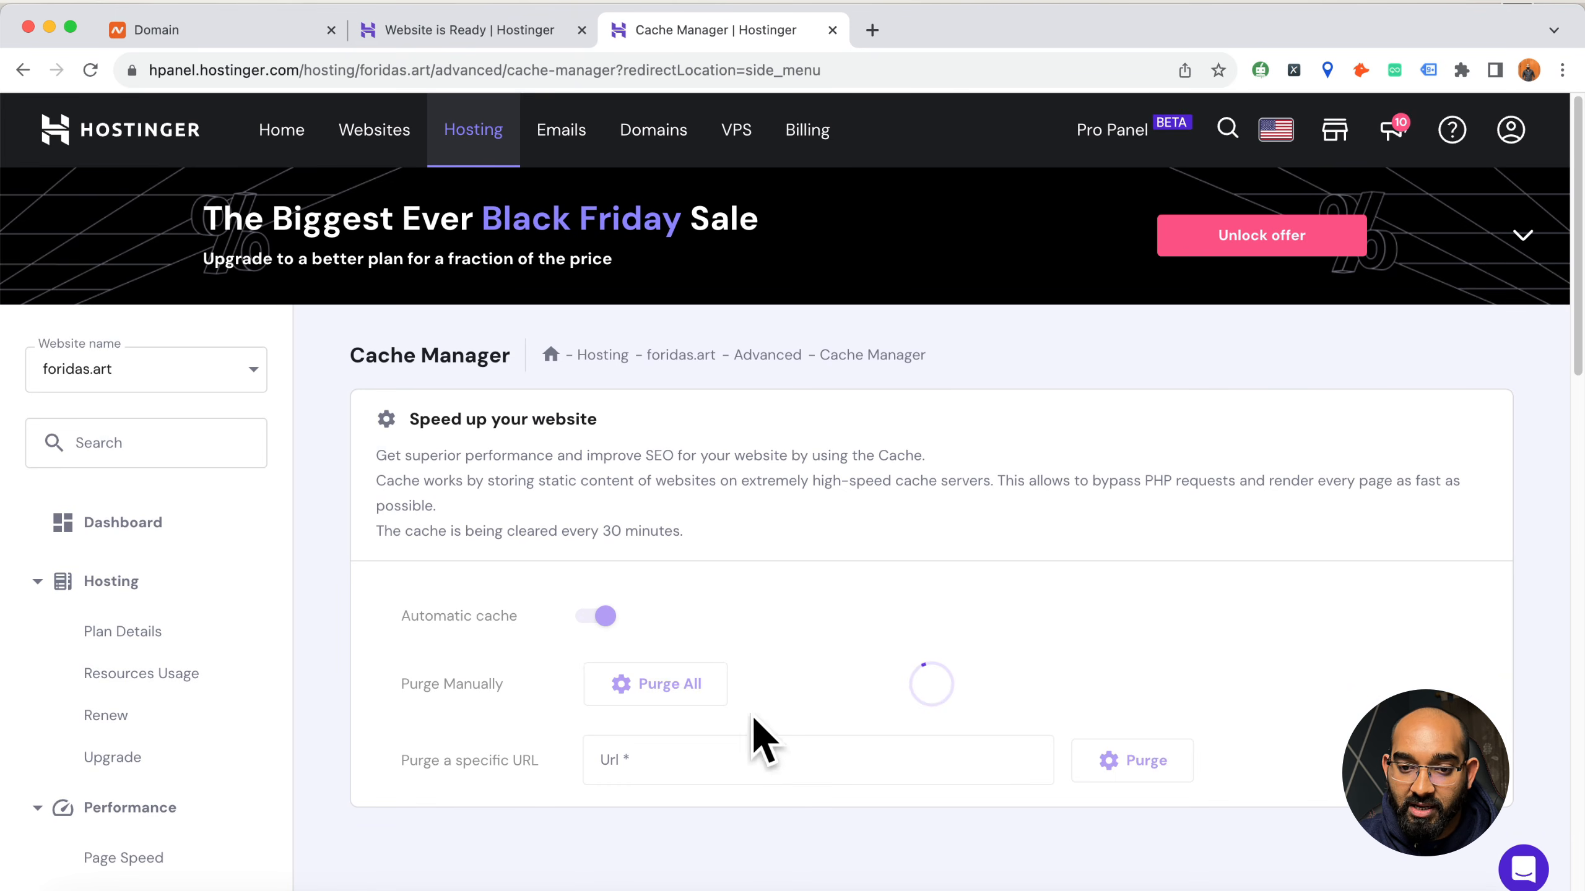
{"action": "scroll", "coordinate": [264, 755], "scroll_direction": "down", "scroll_amount": 15}
{"action": "scroll", "coordinate": [474, 681], "scroll_direction": "down", "scroll_amount": 6}
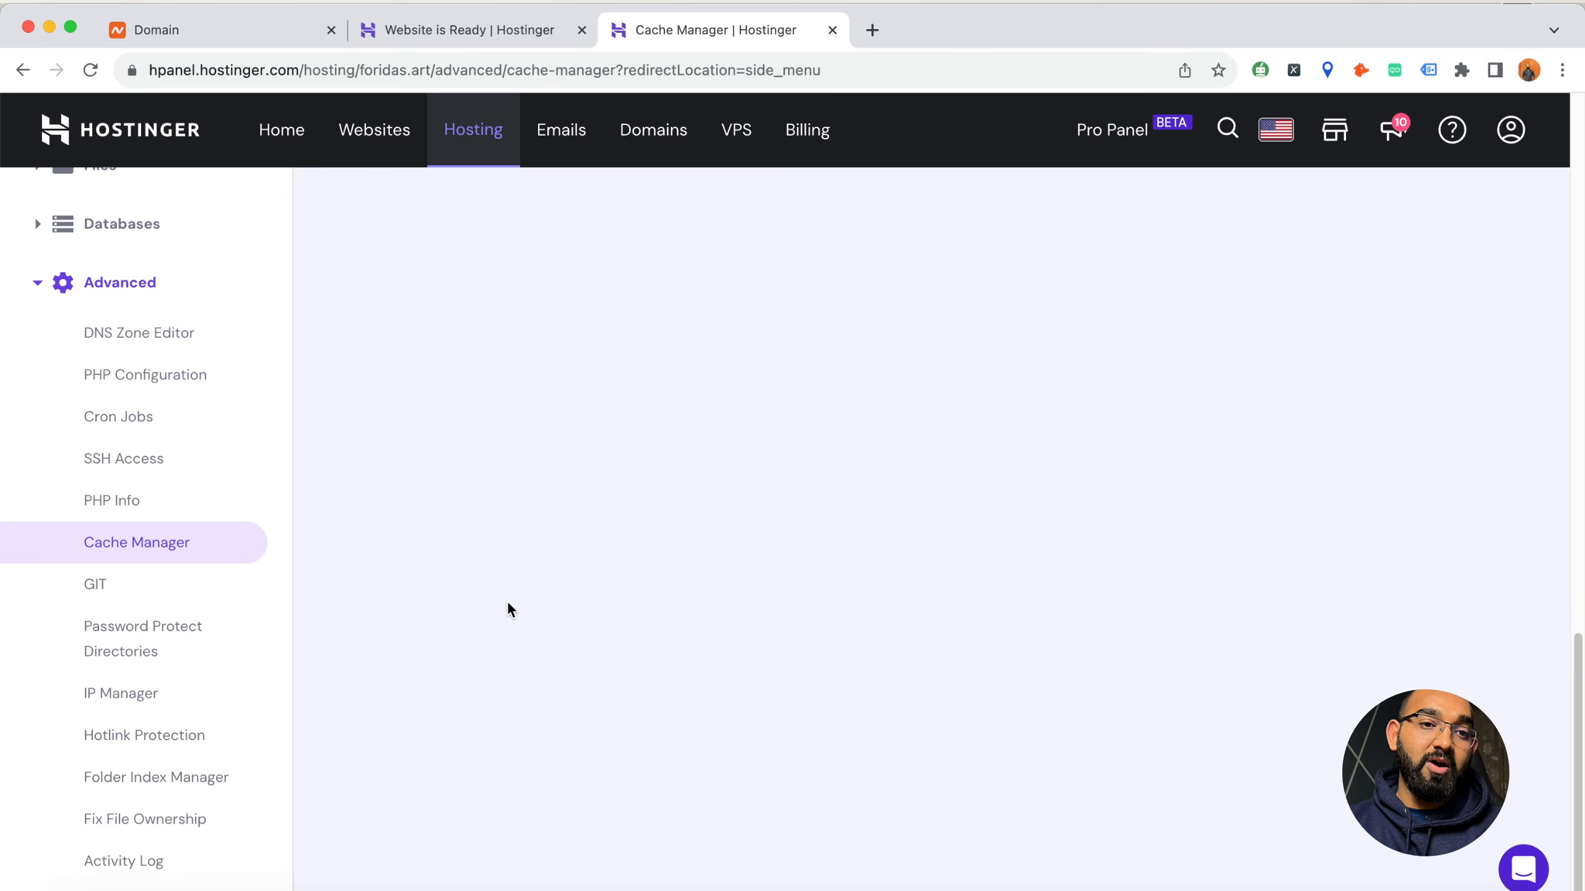
{"action": "scroll", "coordinate": [489, 611], "scroll_direction": "up", "scroll_amount": 20}
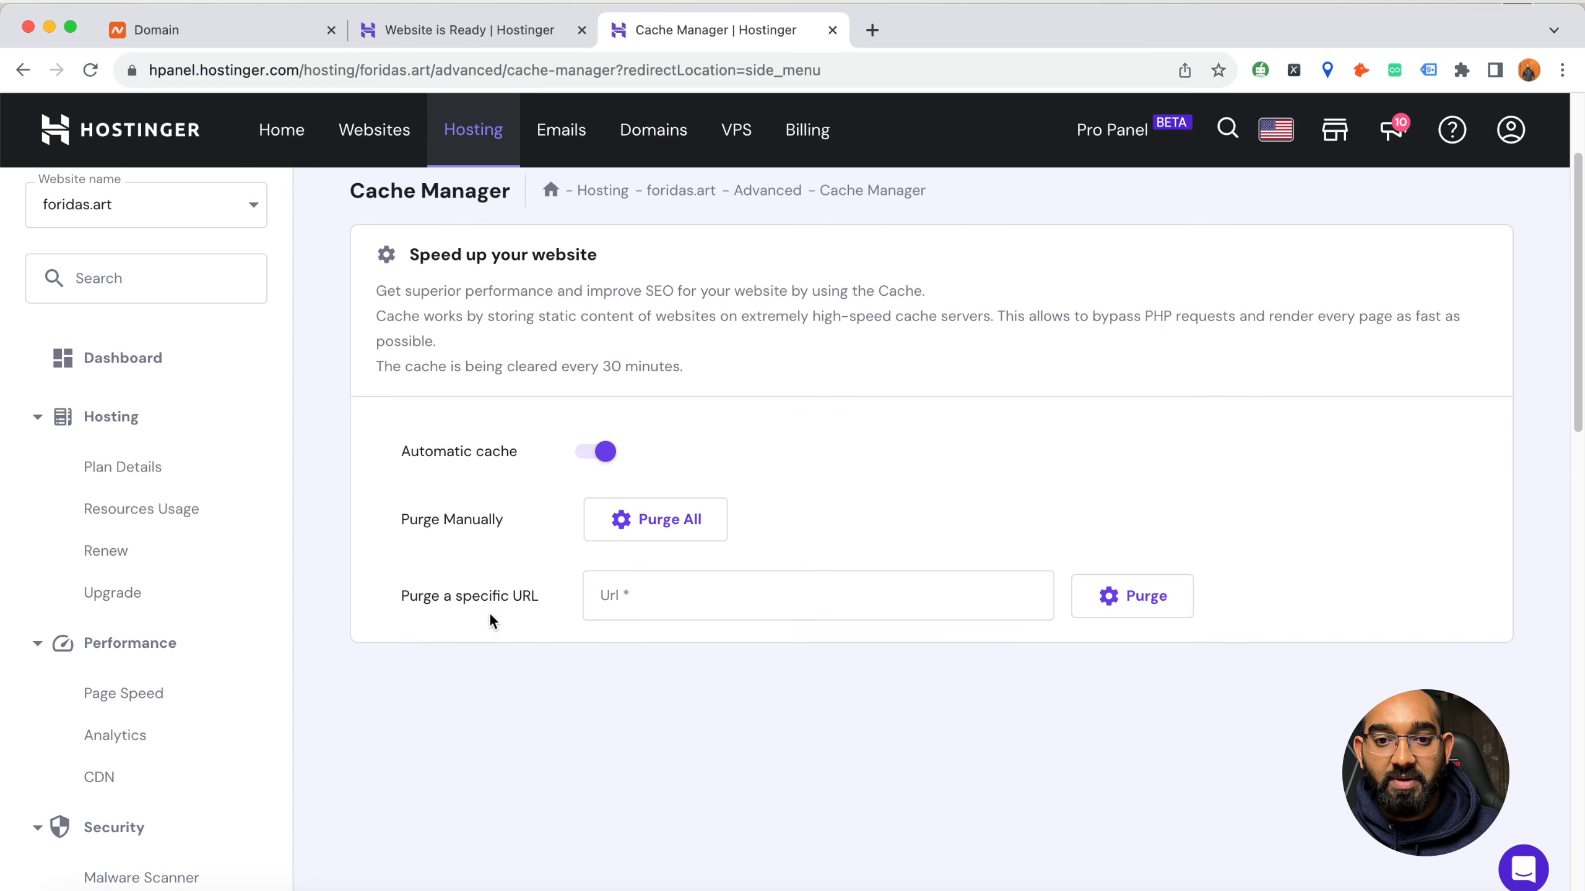
{"action": "scroll", "coordinate": [811, 537], "scroll_direction": "up", "scroll_amount": 3}
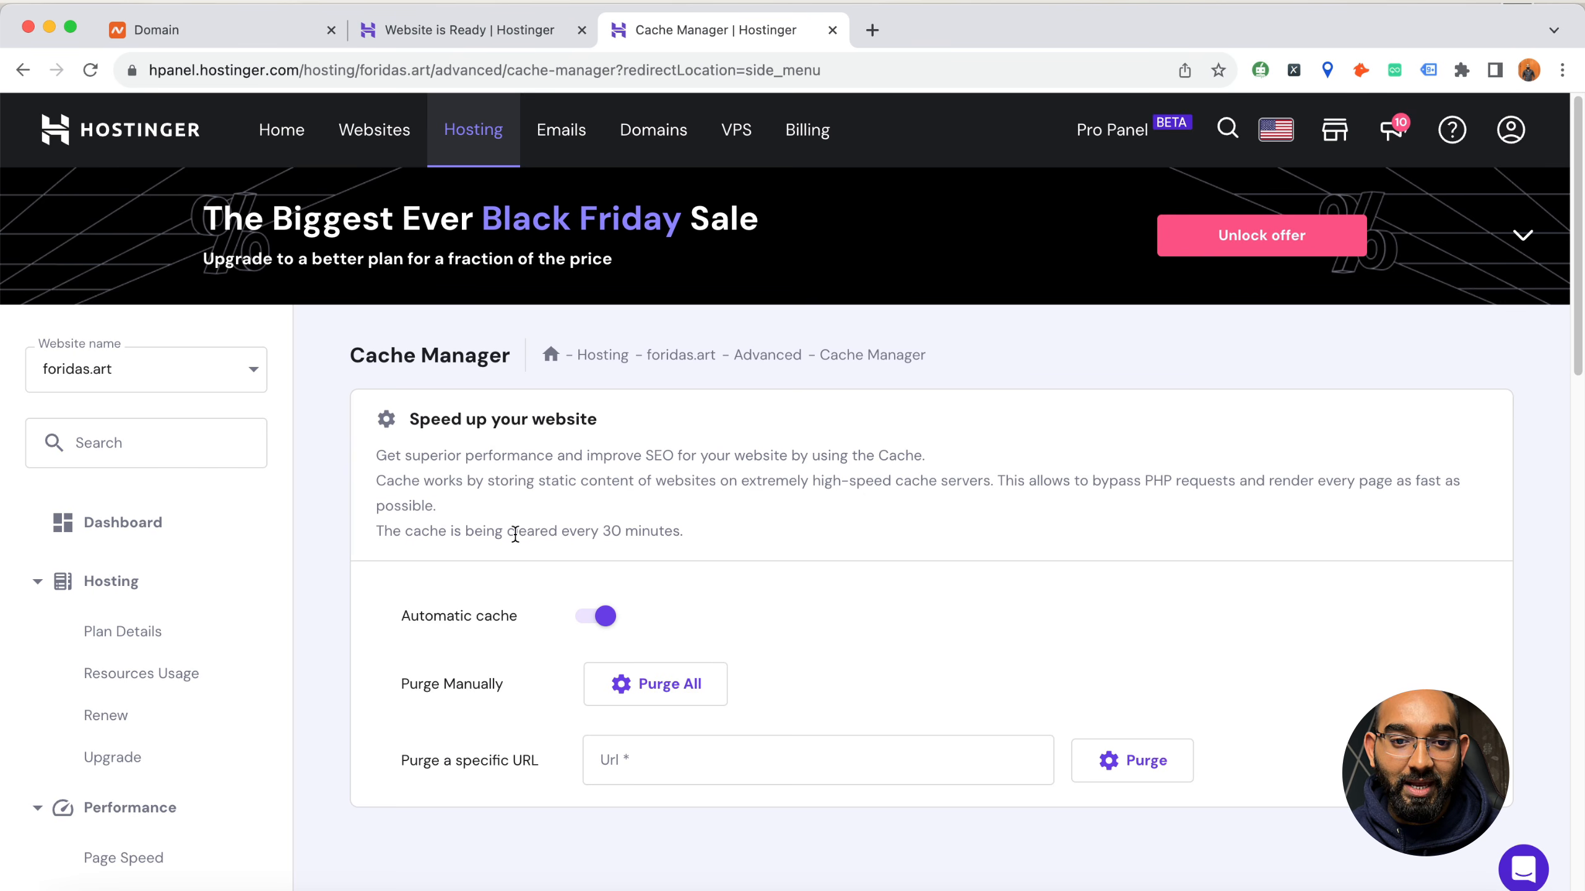
Return to the foridas.art dashboard and open the WordPress overview page from the website tools
{"action": "left_click", "coordinate": [117, 527]}
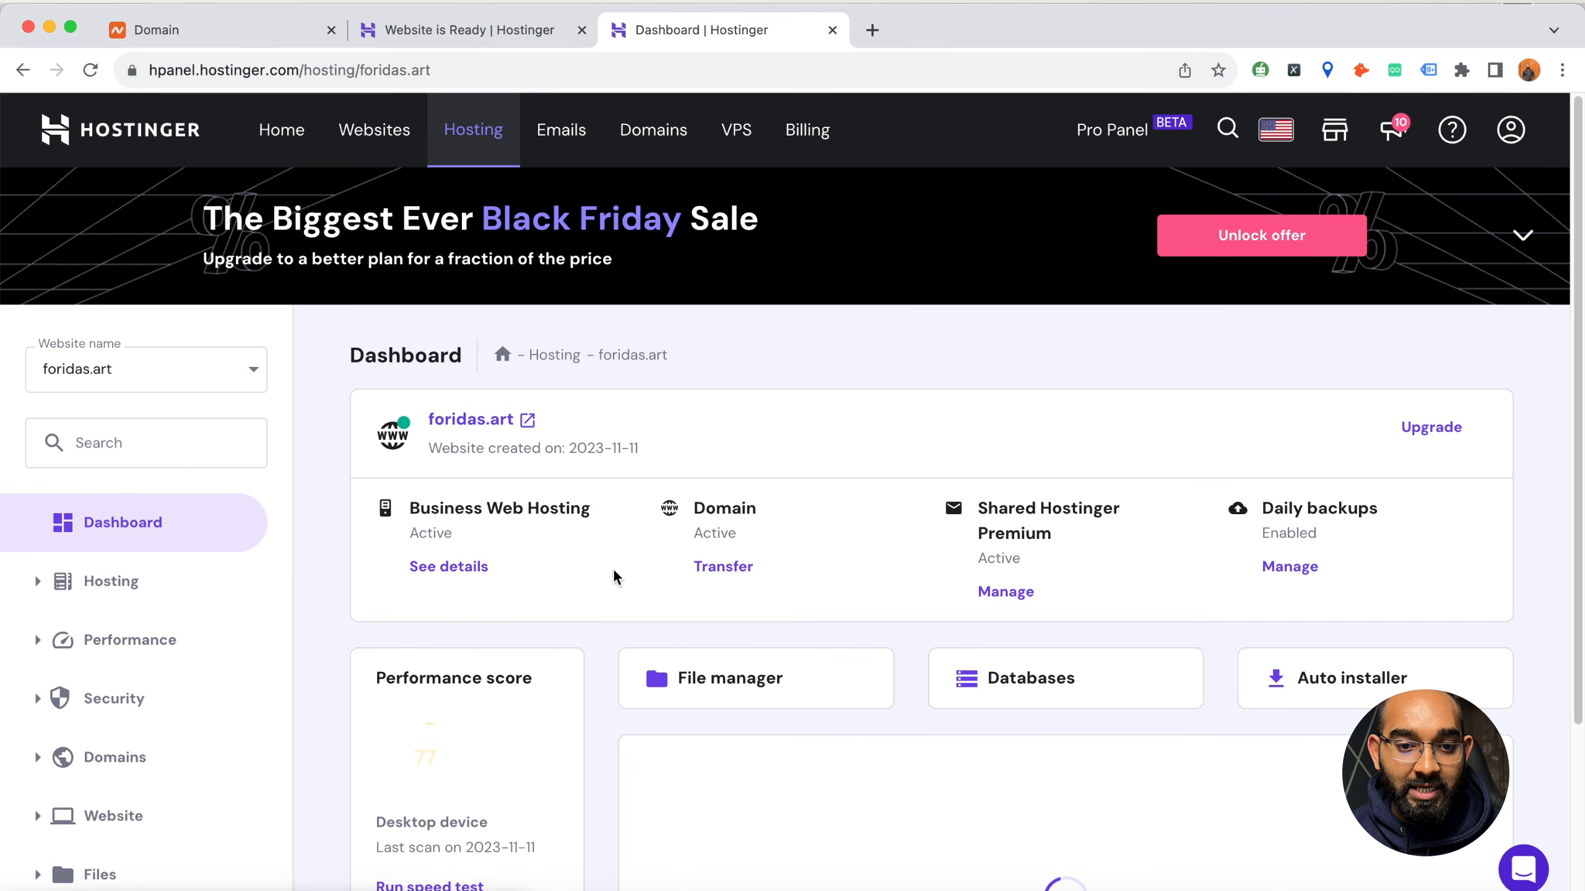
{"action": "scroll", "coordinate": [91, 708], "scroll_direction": "down", "scroll_amount": 7}
{"action": "left_click", "coordinate": [106, 375]}
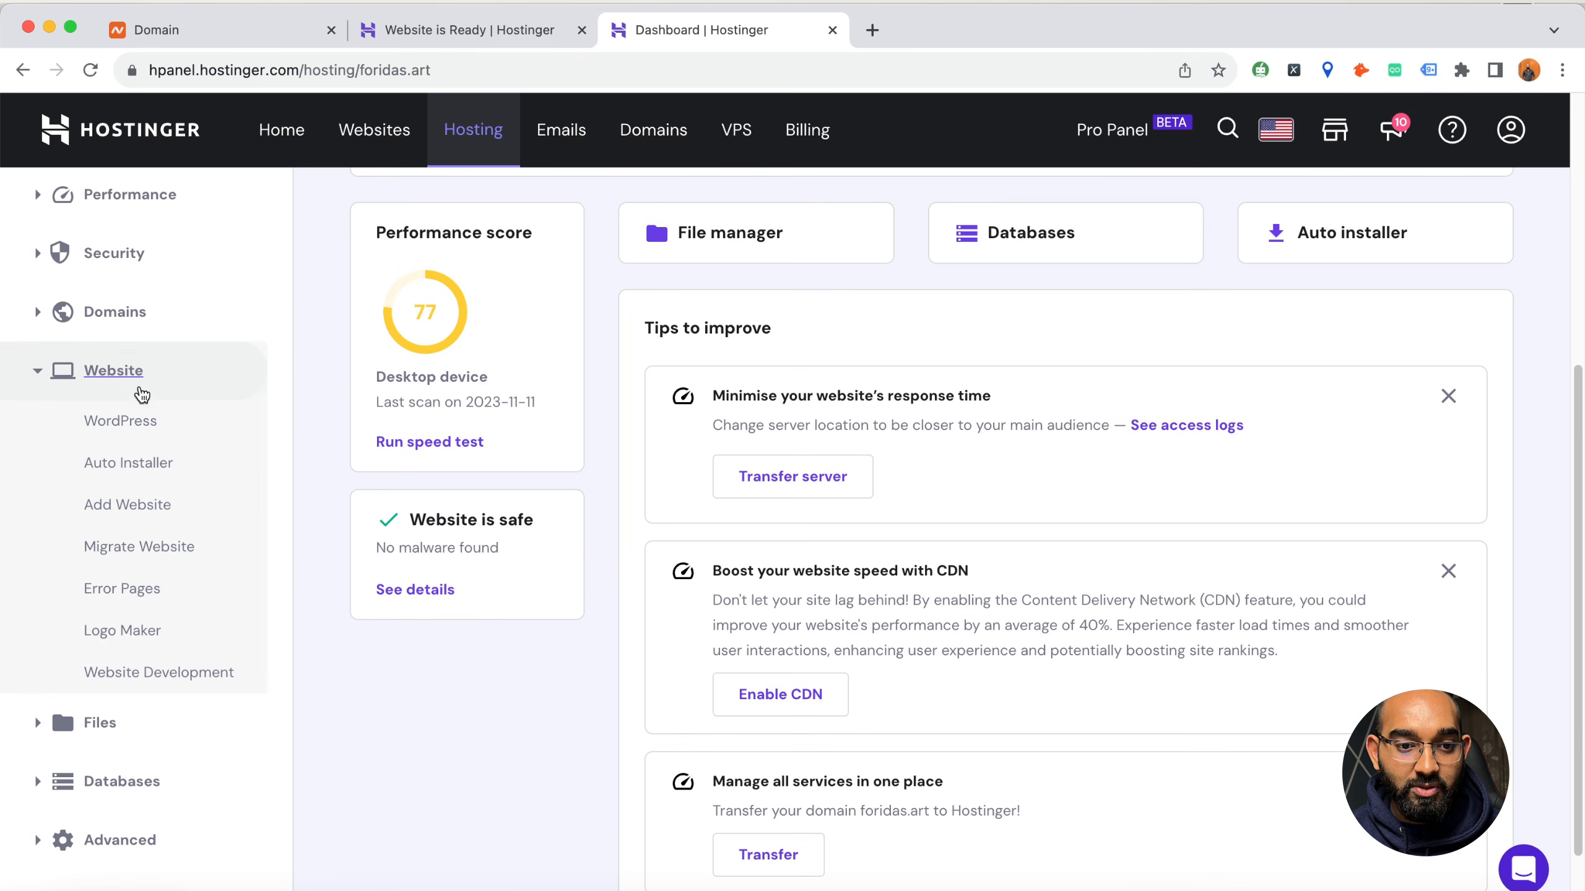
{"action": "left_click", "coordinate": [118, 420]}
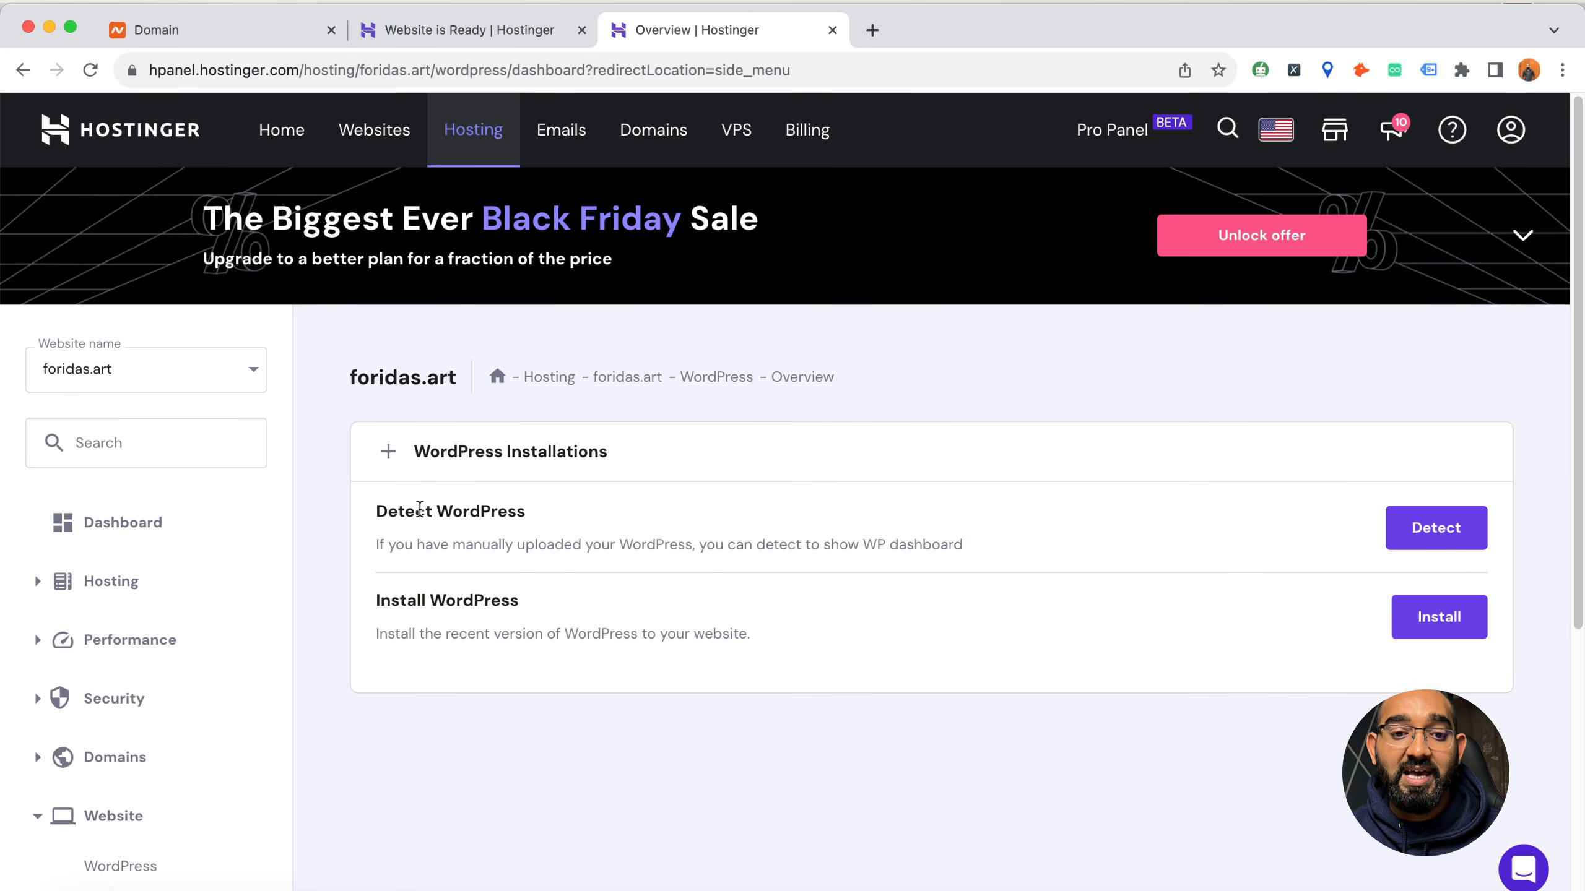
Read the Detect WordPress and Install WordPress descriptions and start installing WordPress on foridas.art
{"action": "left_click_drag", "start_coordinate": [404, 509], "coordinate": [1039, 556]}
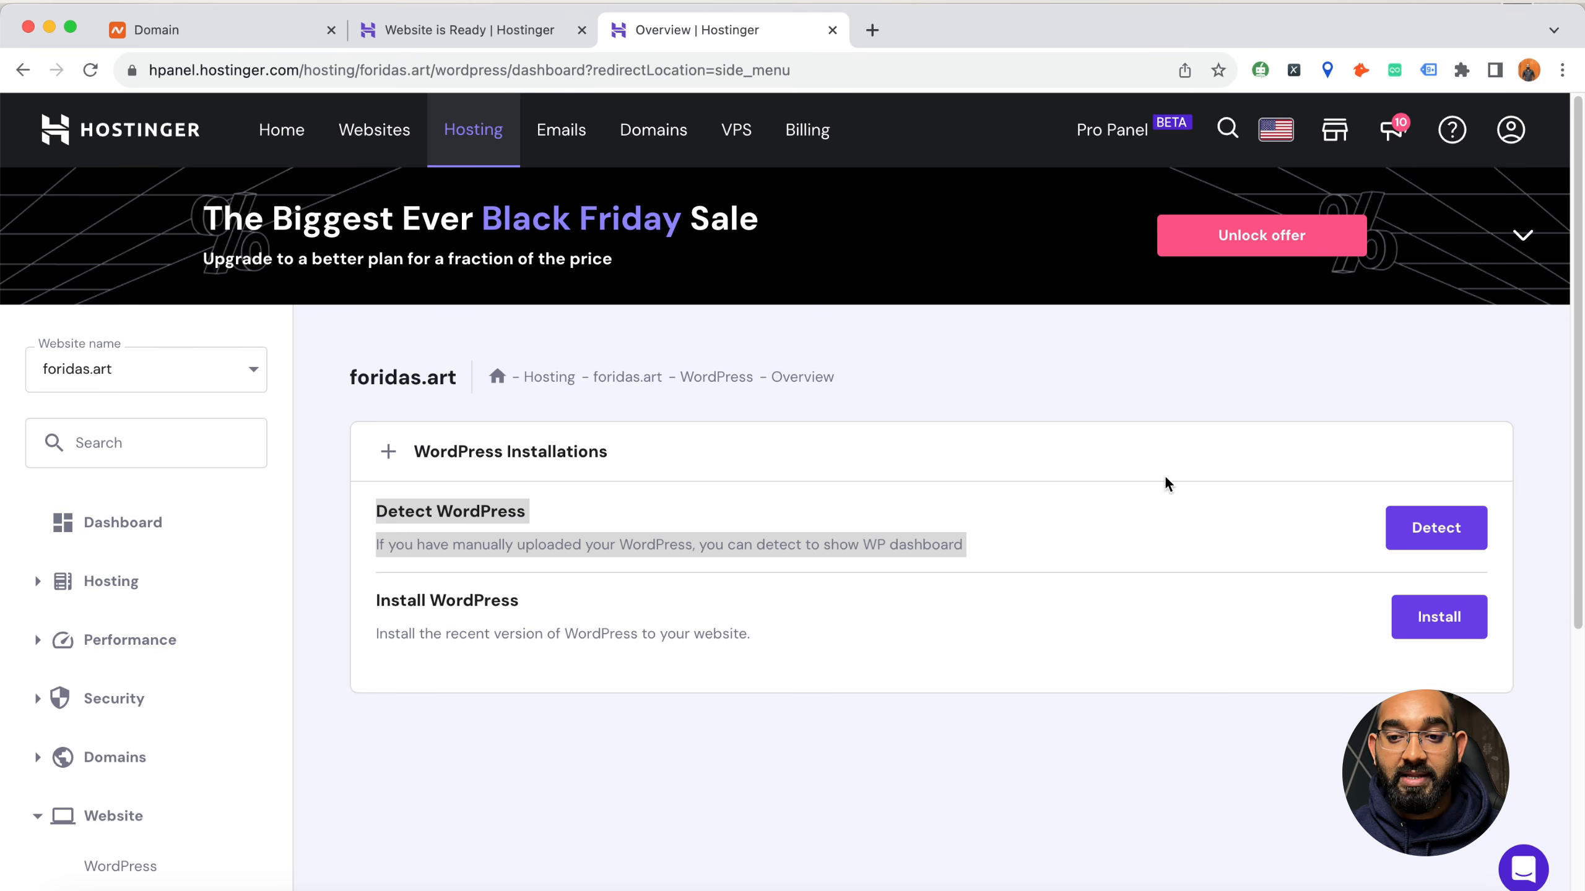
{"action": "left_click", "coordinate": [483, 668]}
{"action": "left_click_drag", "start_coordinate": [377, 602], "coordinate": [747, 629]}
{"action": "left_click", "coordinate": [1439, 616]}
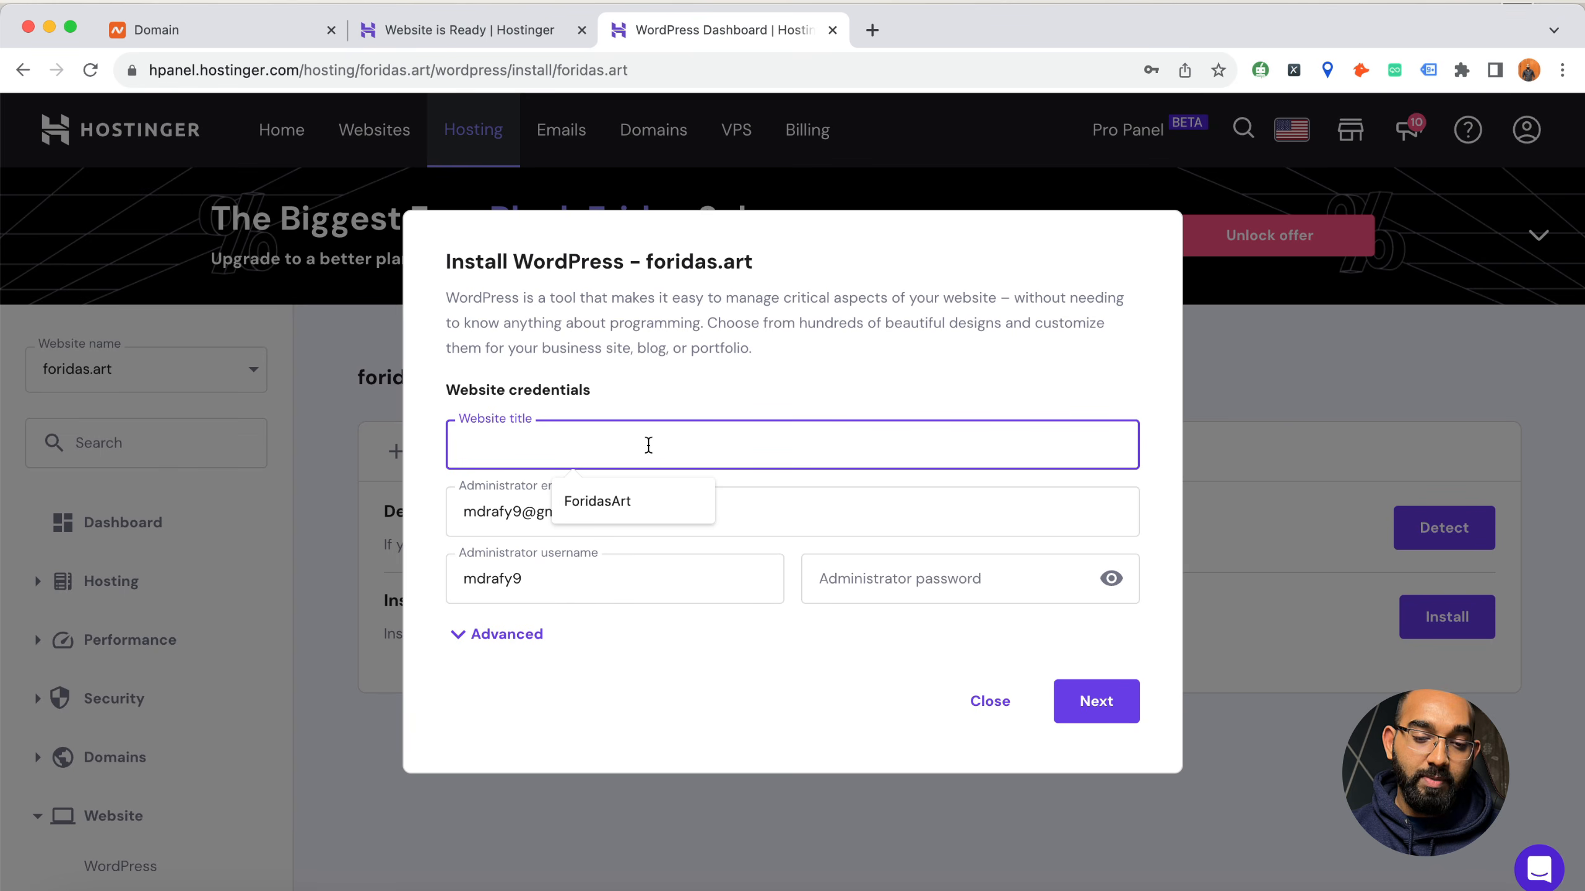
Set the WordPress website title to ForidasArt and replace the administrator email with the site's own mailbox address
{"action": "left_click", "coordinate": [586, 497]}
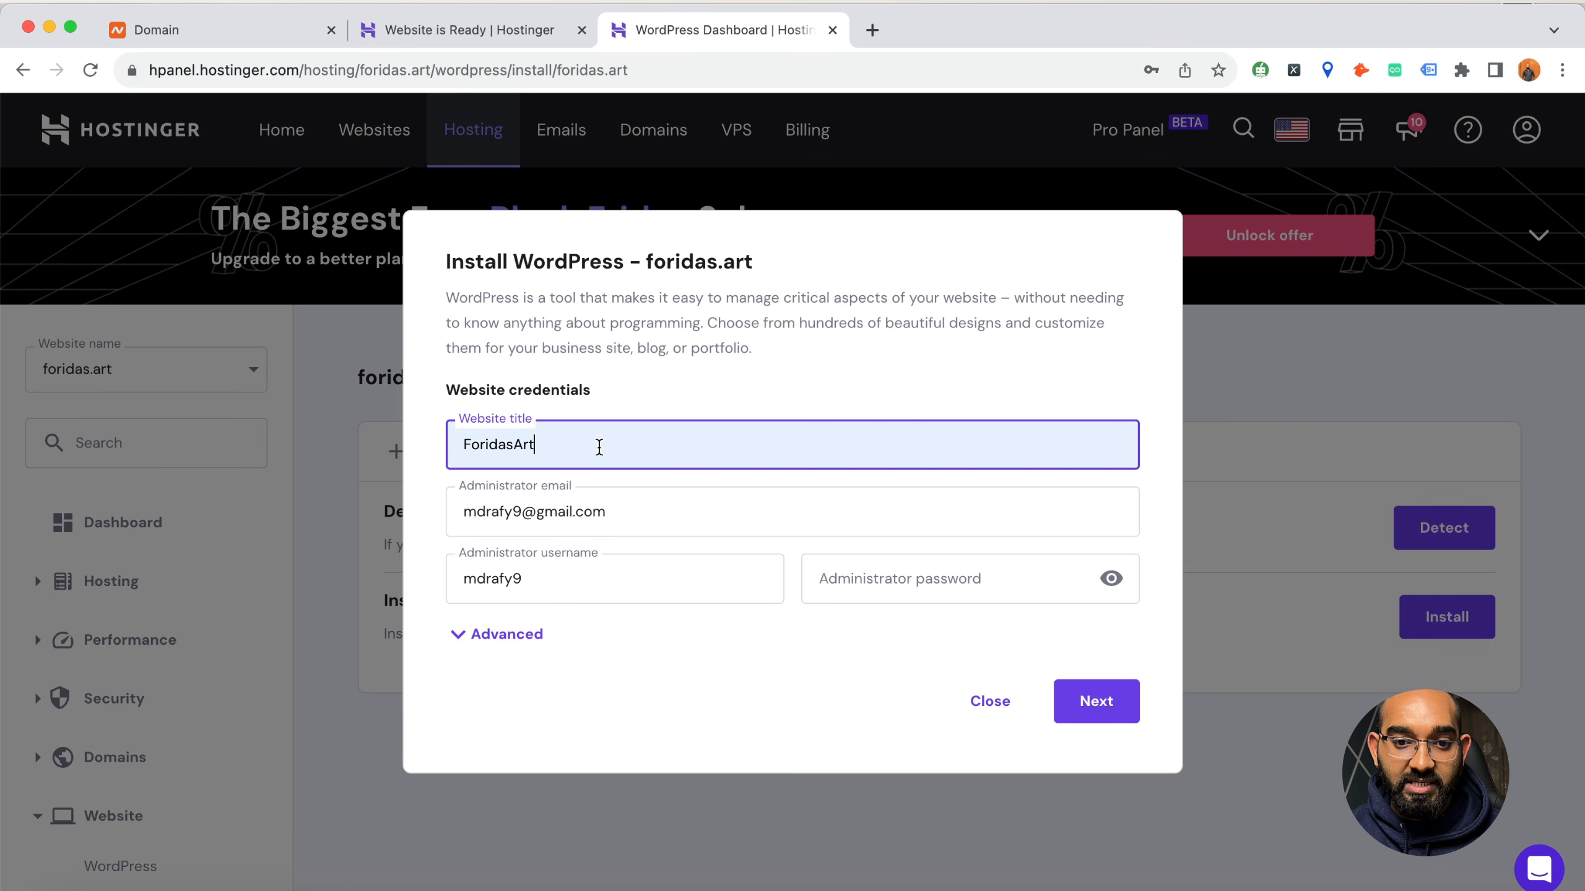
{"action": "left_click", "coordinate": [570, 511]}
{"action": "left_click_drag", "start_coordinate": [570, 512], "coordinate": [460, 513]}
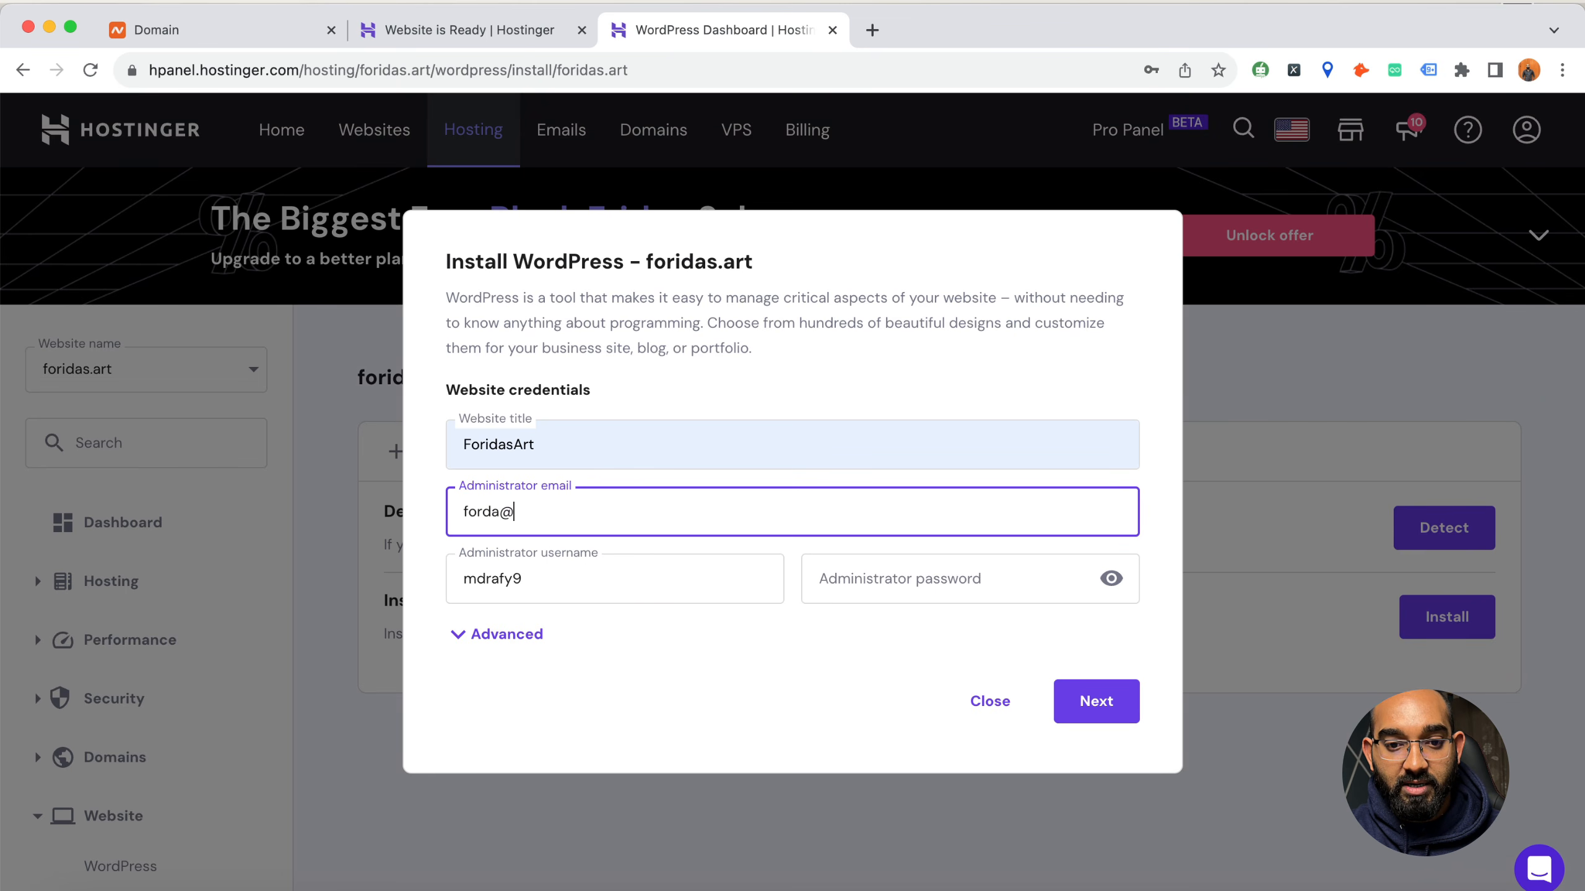
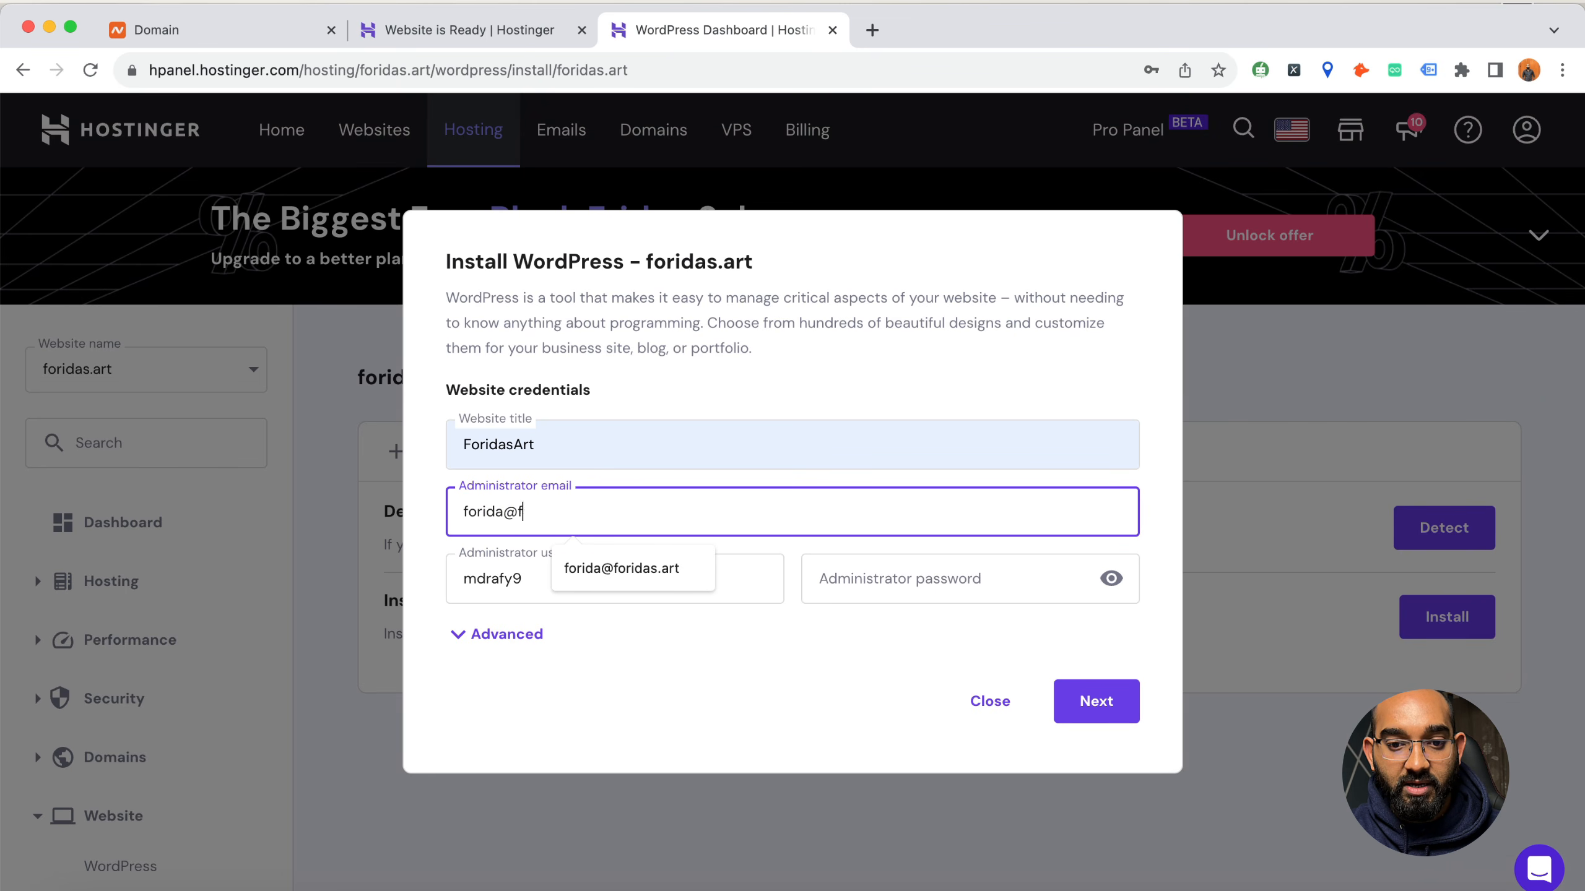
{"action": "left_click", "coordinate": [605, 568]}
Change the administrator username to foridasart and enter an administrator password that meets all the listed requirements
{"action": "double_click", "coordinate": [605, 570]}
{"action": "key", "text": "BackSpace"}
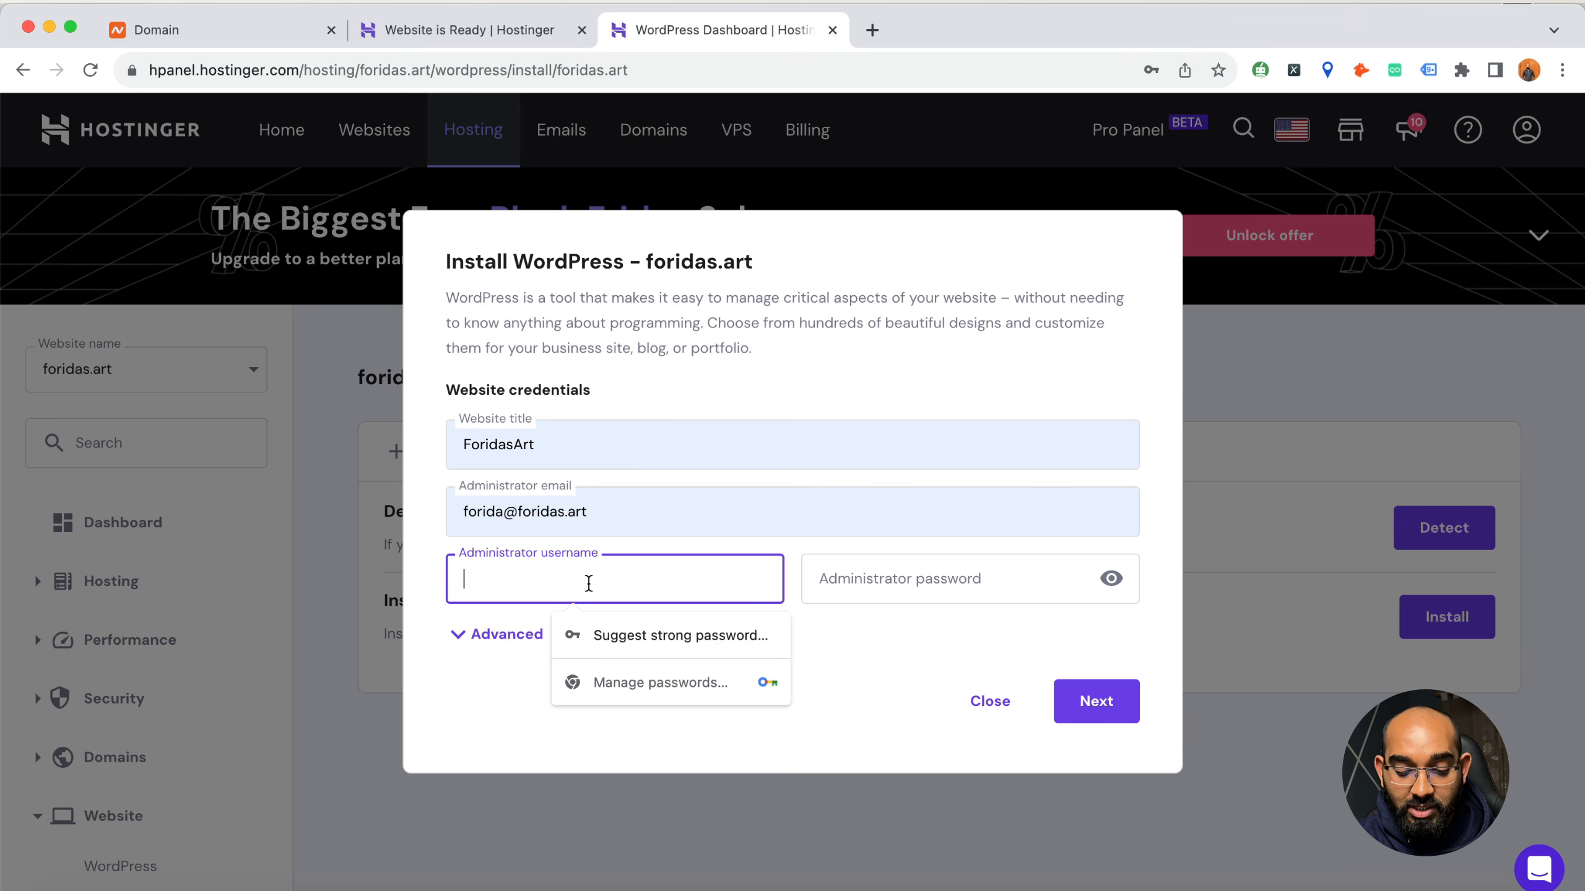
{"action": "type", "text": "foridasart"}
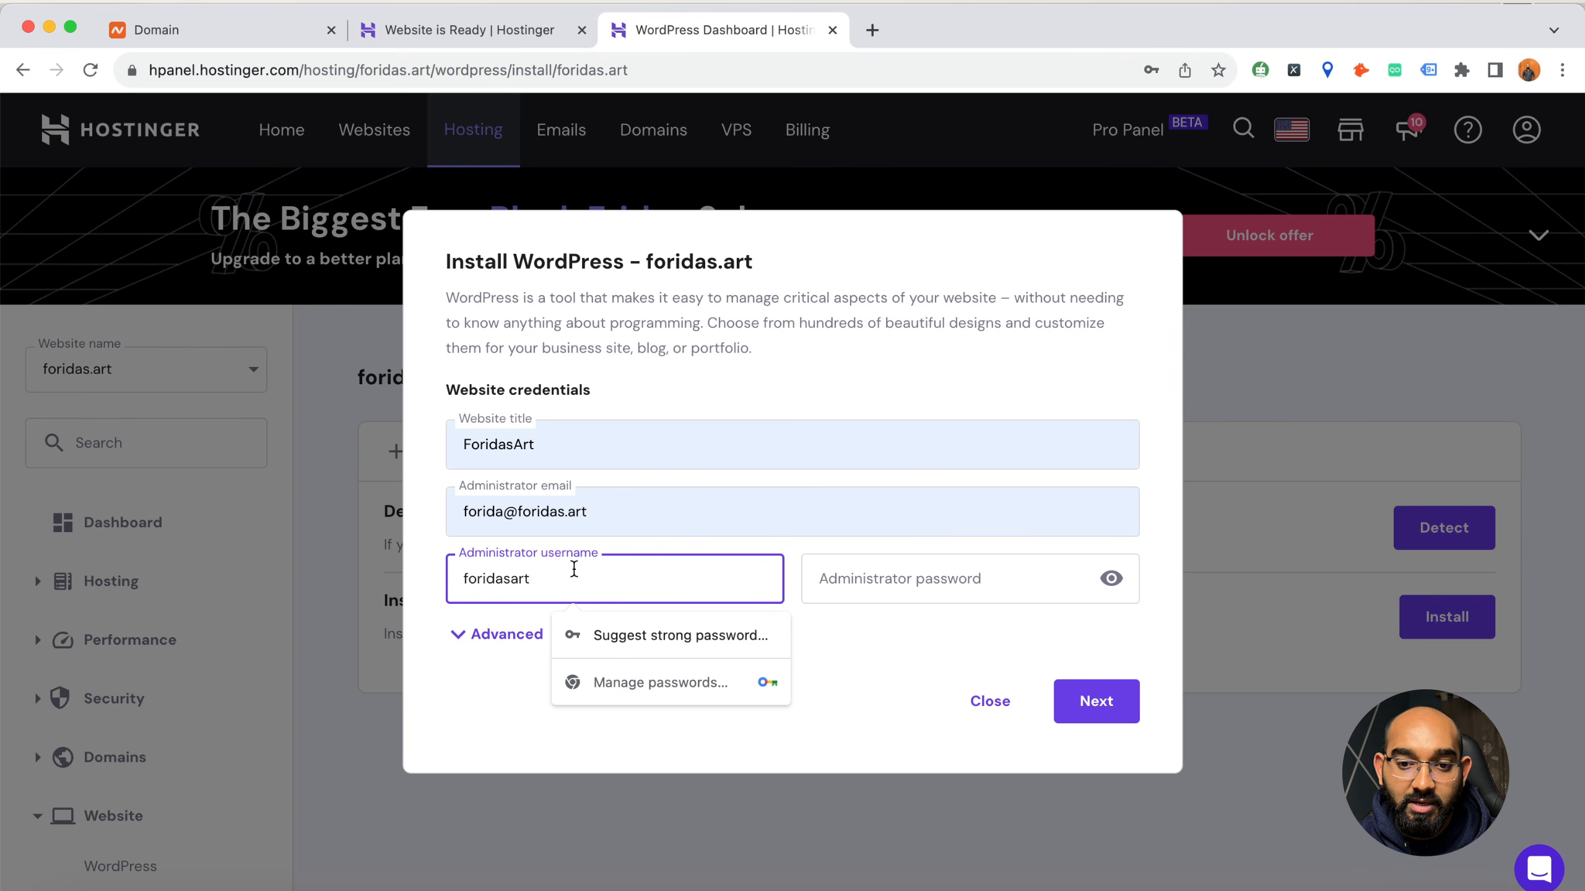
{"action": "left_click", "coordinate": [880, 587]}
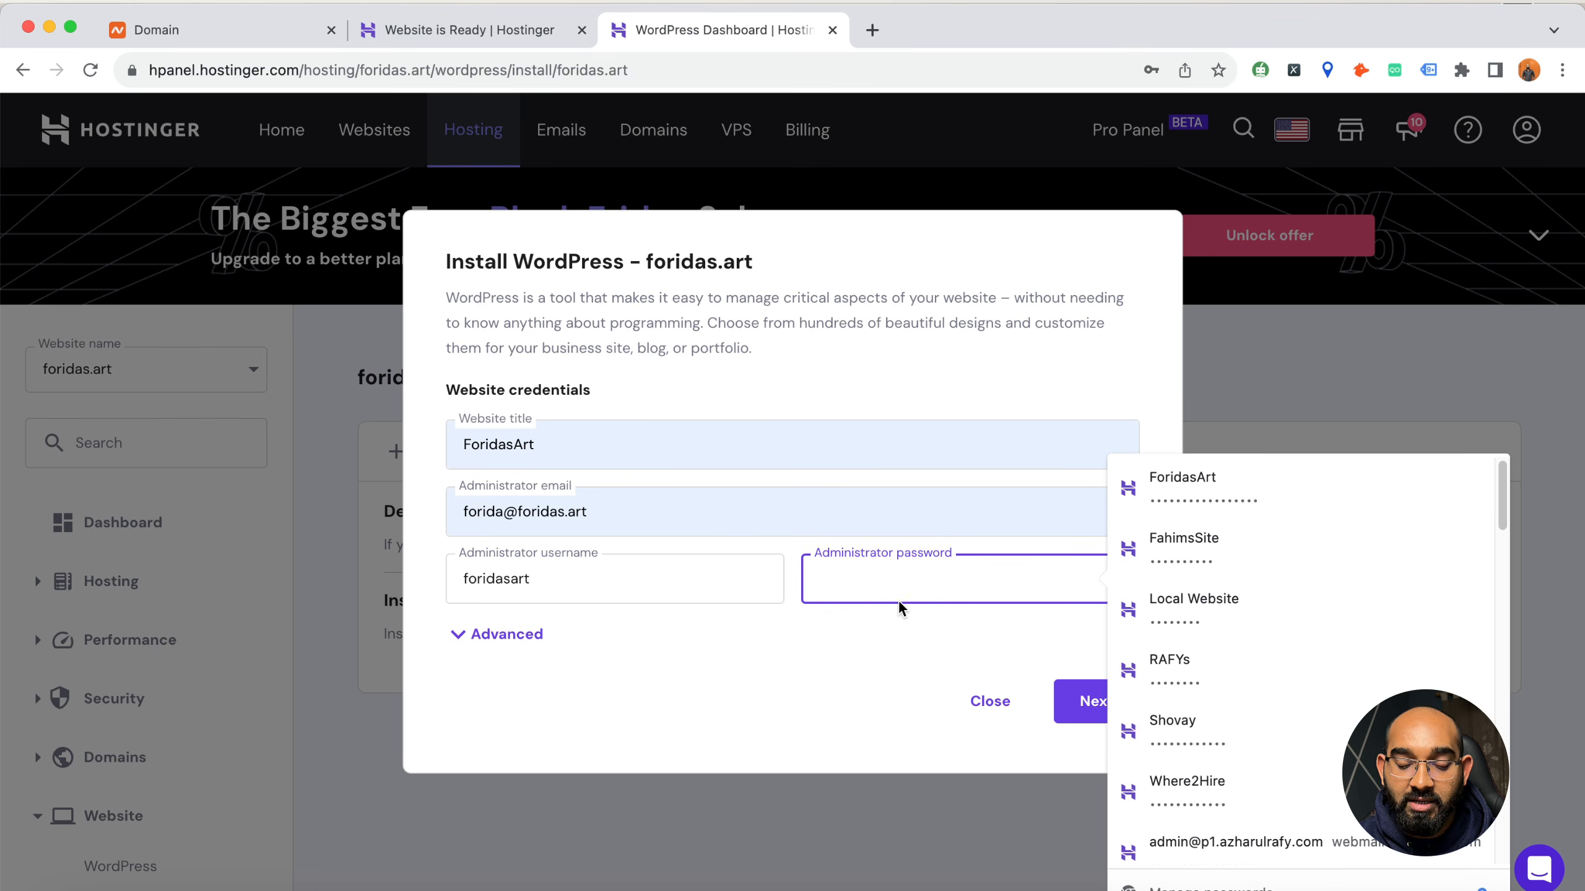
{"action": "type", "text": "••"}
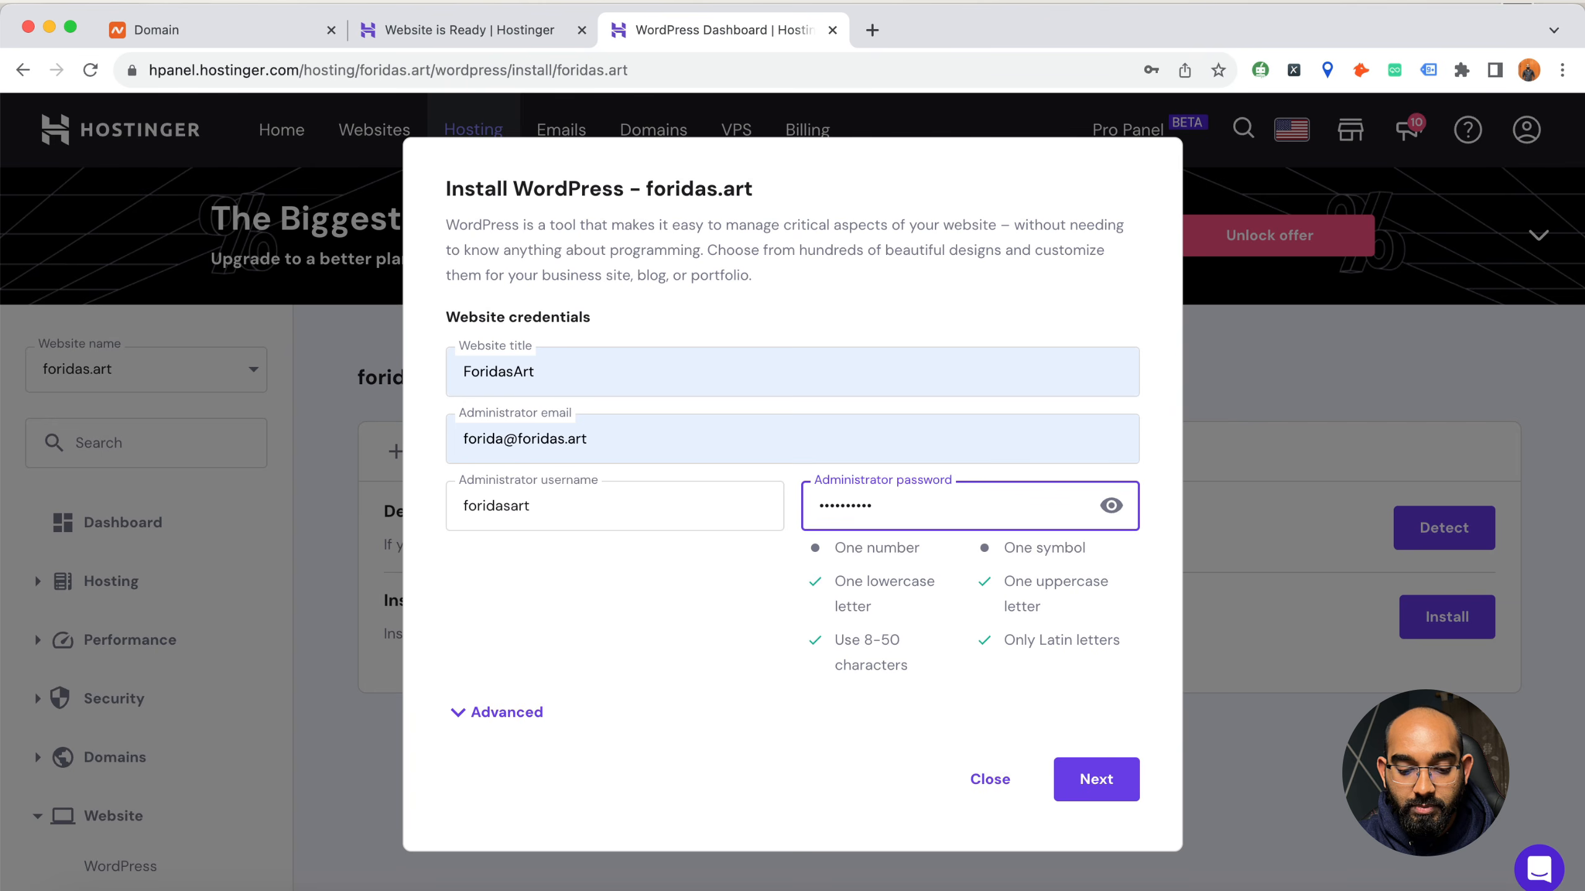
{"action": "key", "text": "super+a"}
{"action": "type", "text": "••••••••"}
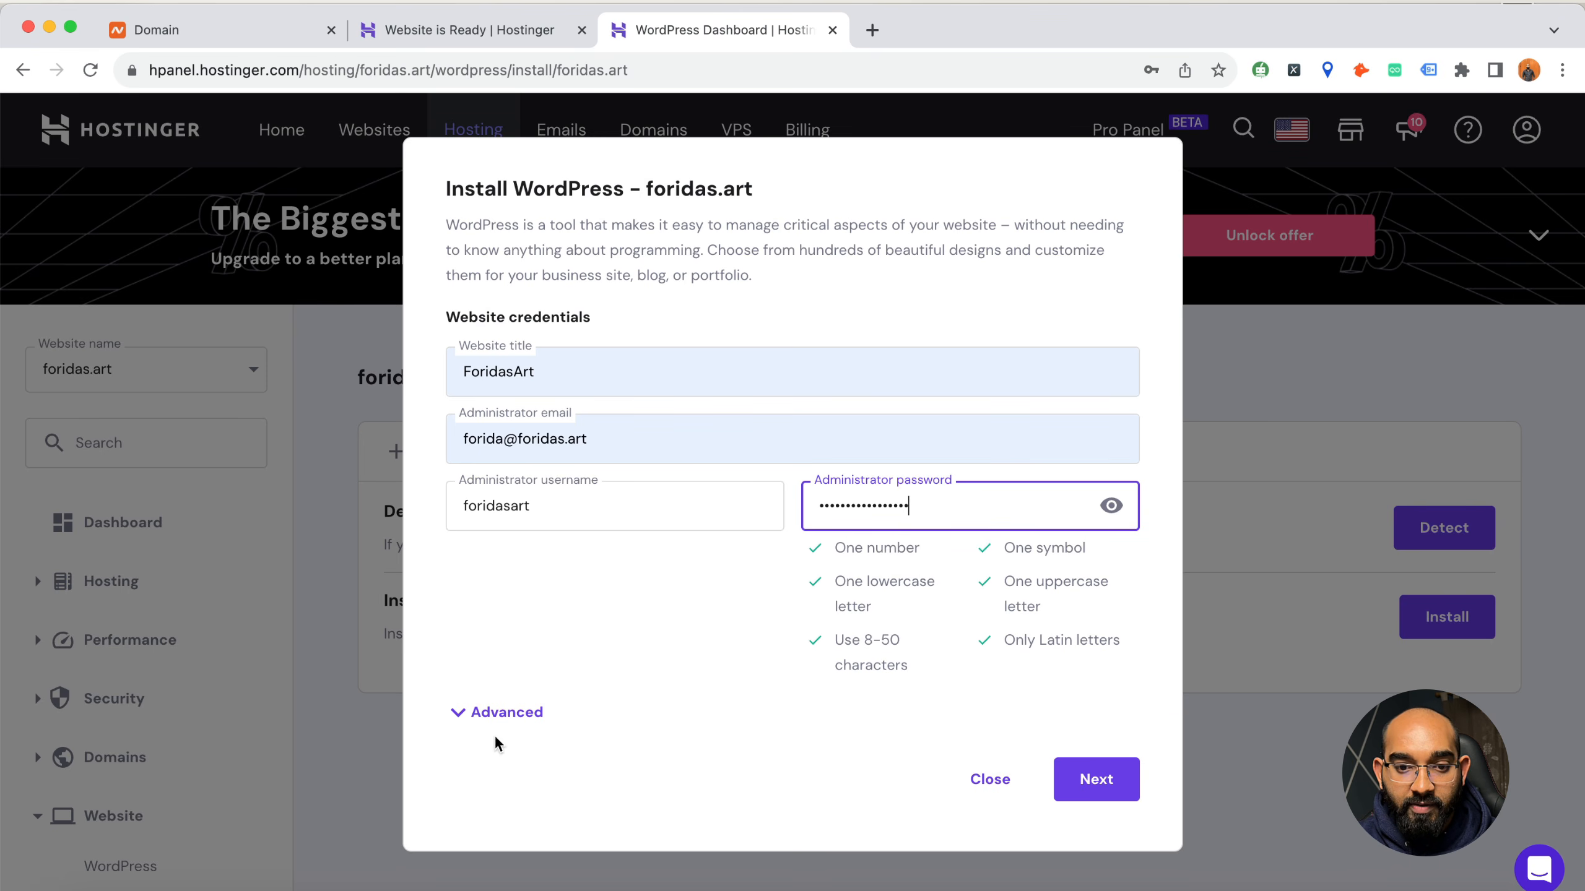
Expand the advanced installation settings, leave the subdirectory empty, and enter the database password for the new database
{"action": "left_click", "coordinate": [499, 716]}
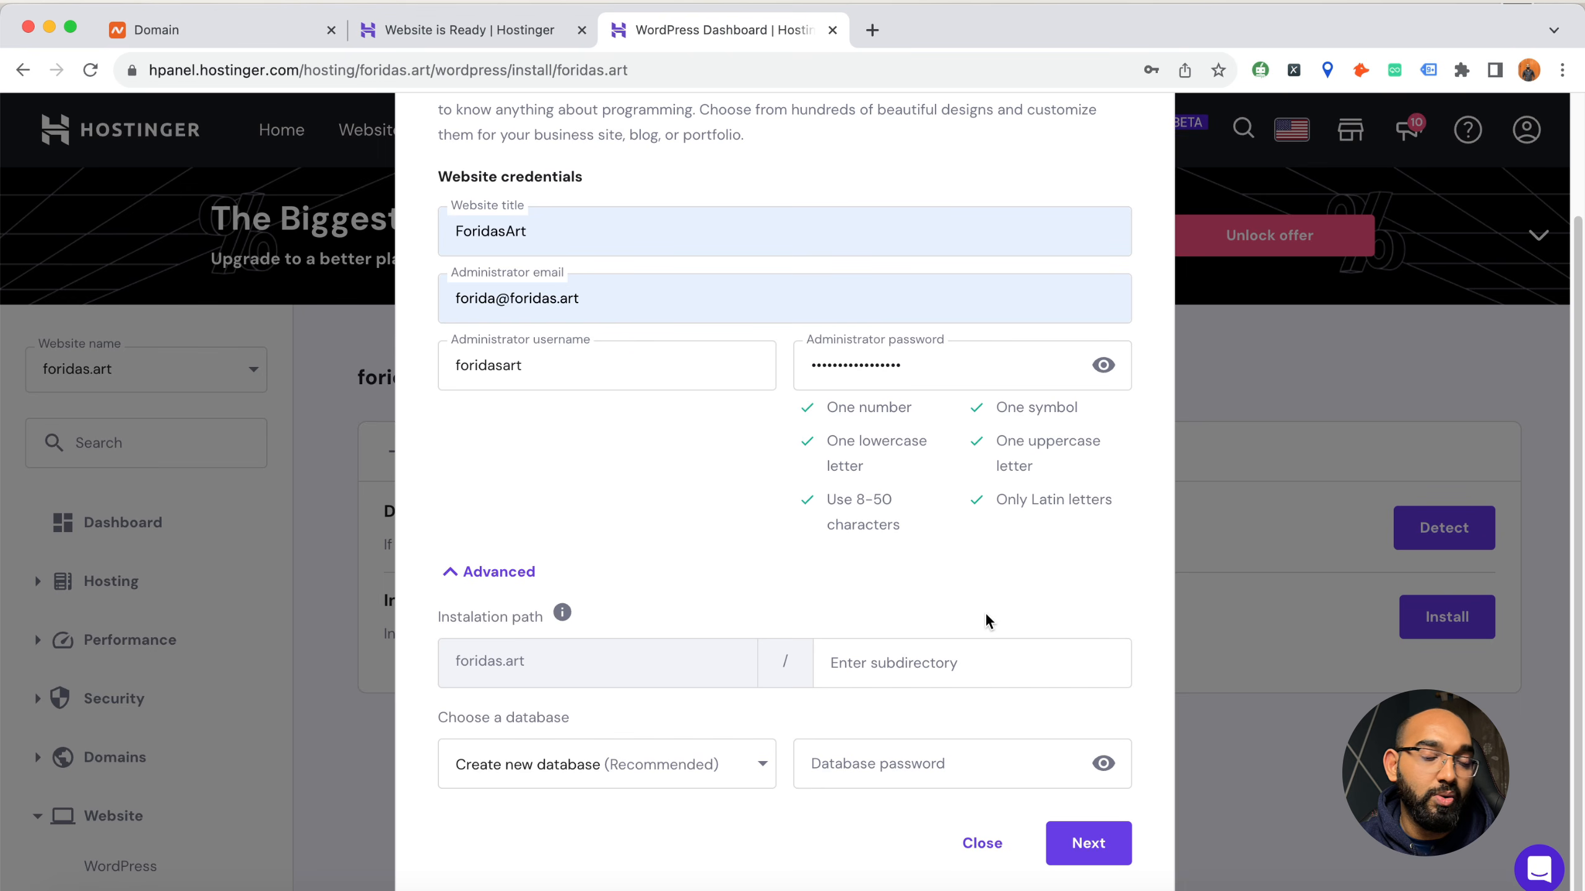
{"action": "left_click", "coordinate": [931, 679]}
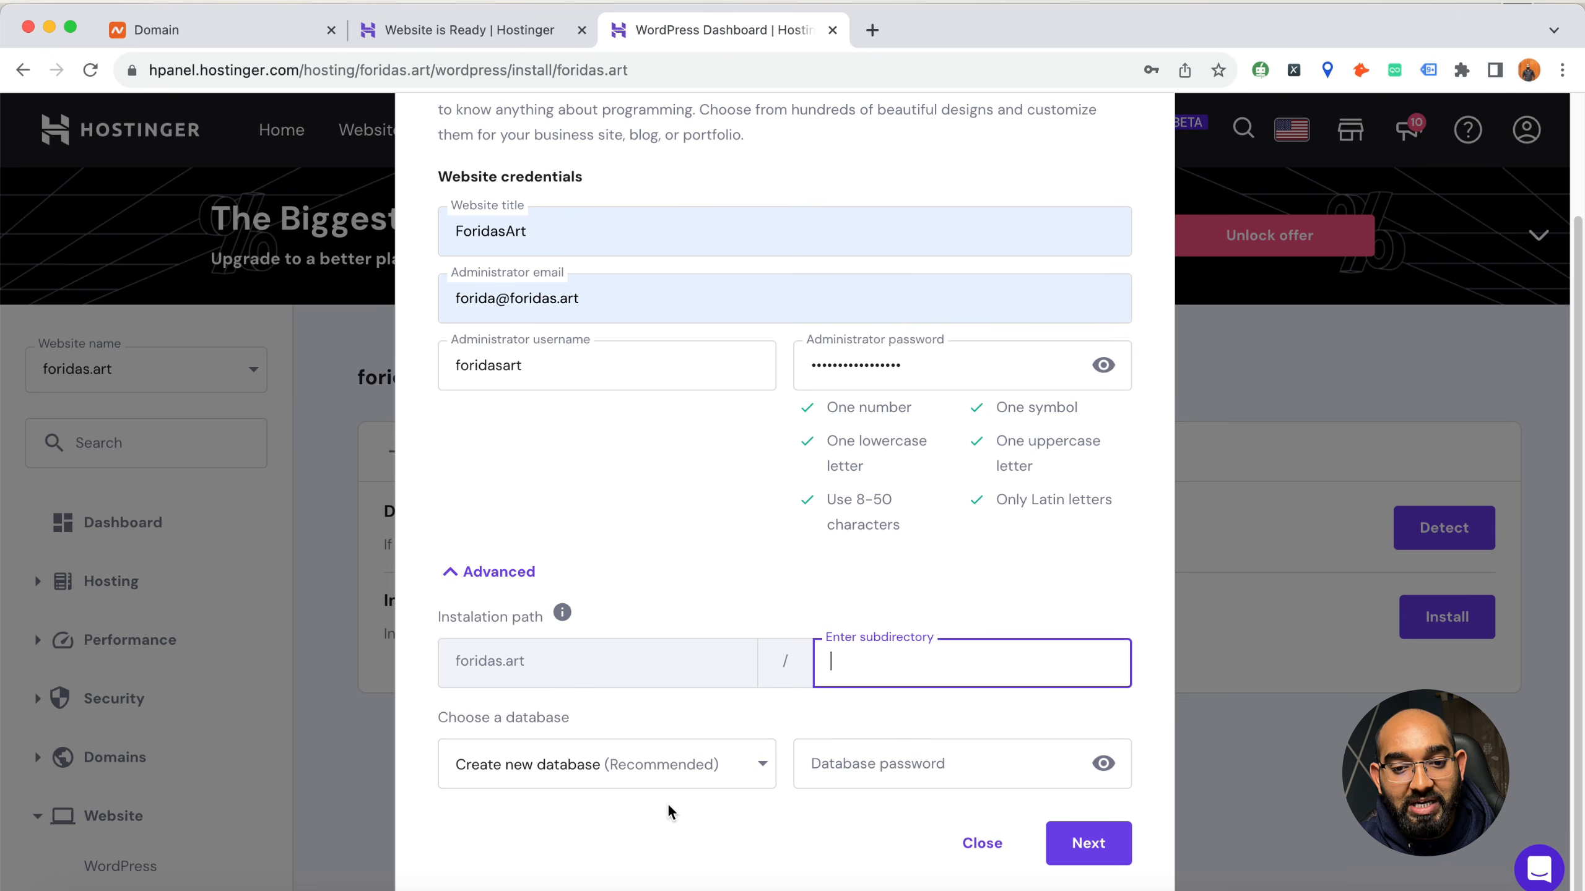
{"action": "left_click", "coordinate": [886, 758]}
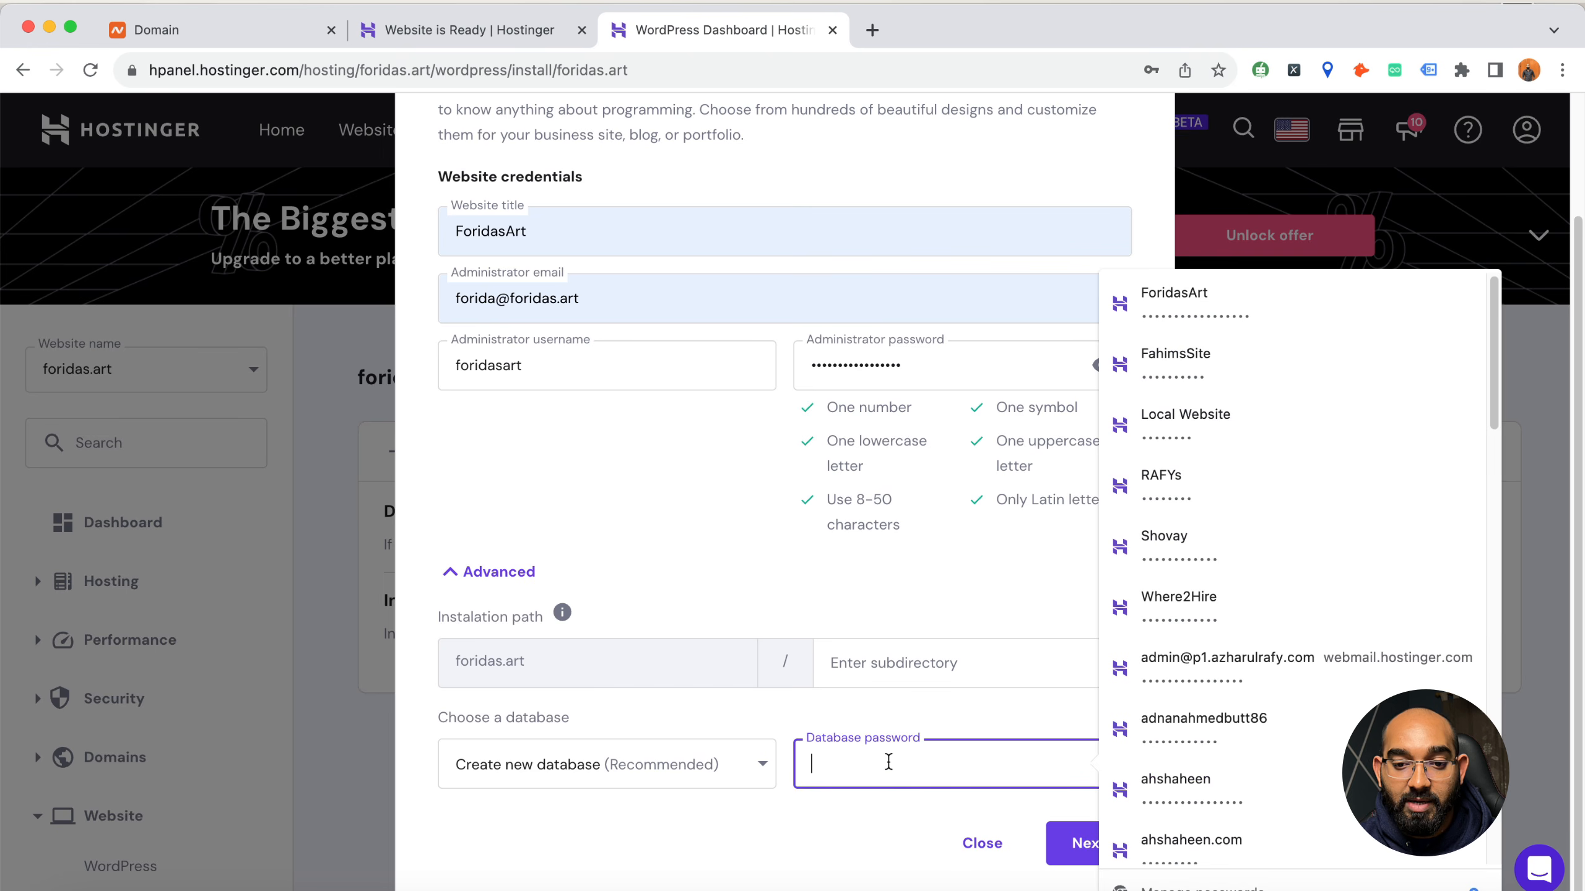
{"action": "type", "text": "••••"}
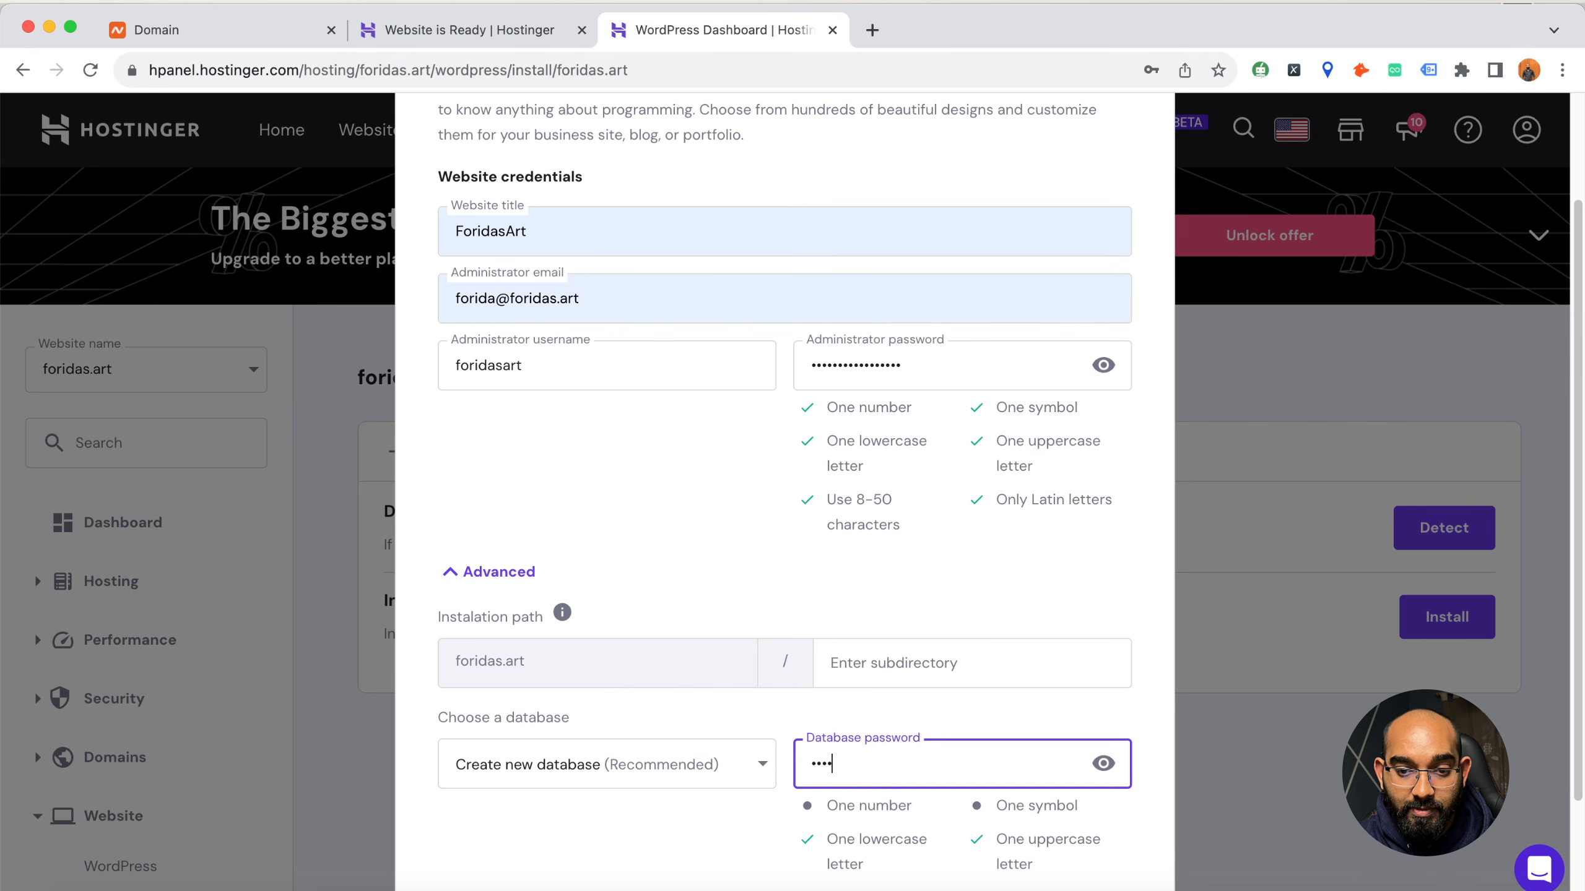
{"action": "type", "text": "••••"}
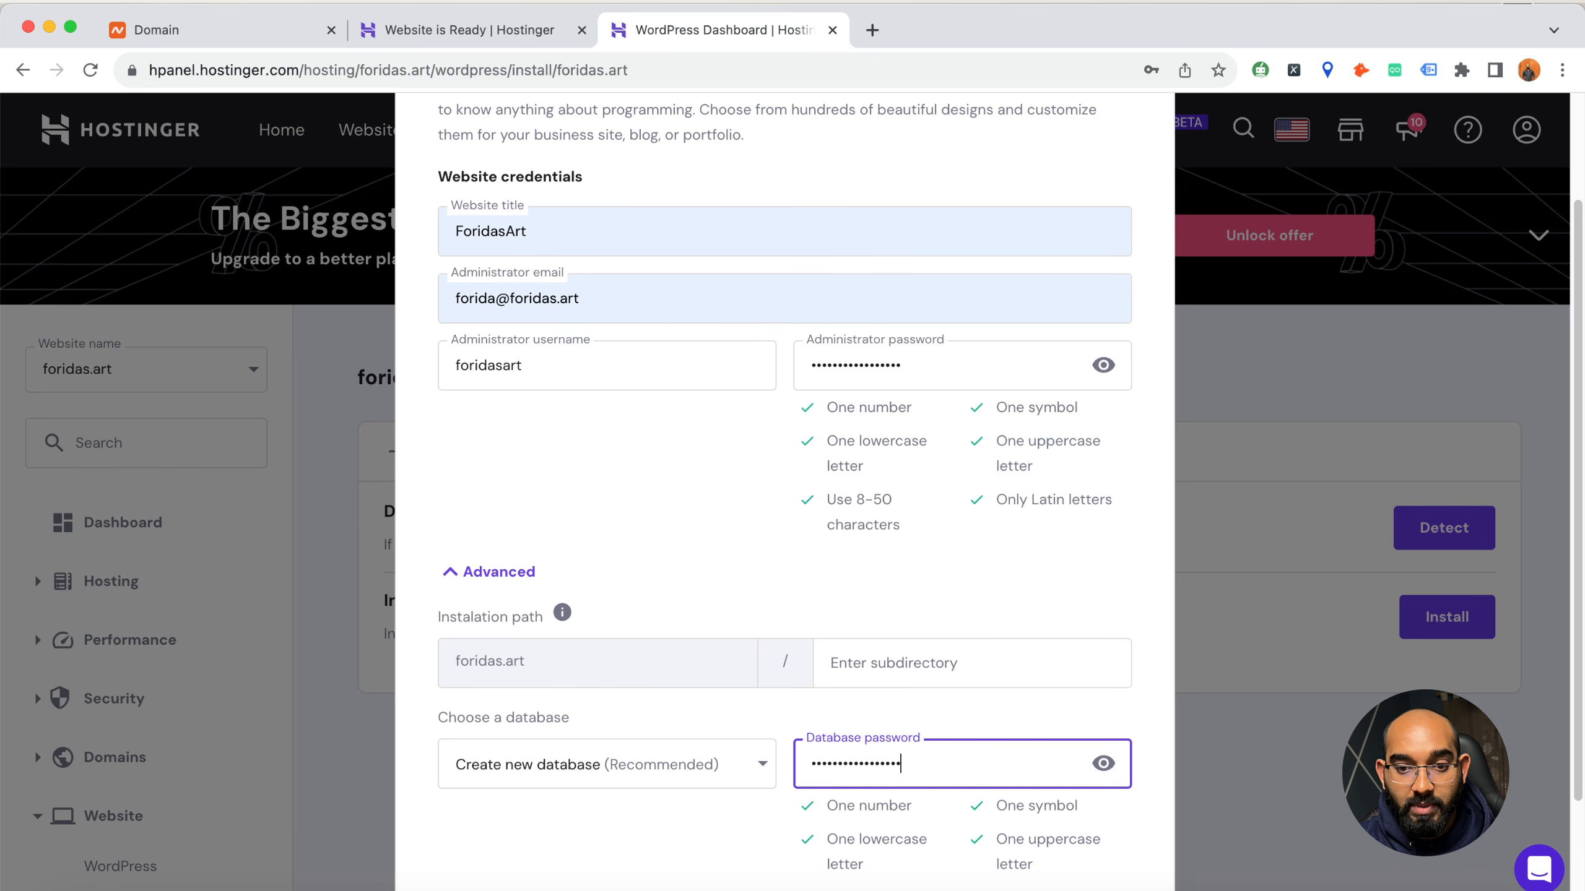
Accept the WordPress credentials and install version 6.4.1 in English on foridas.art, with automatic updates limited to minor versions
{"action": "scroll", "coordinate": [783, 730], "scroll_direction": "down", "scroll_amount": 3}
{"action": "left_click", "coordinate": [1087, 842]}
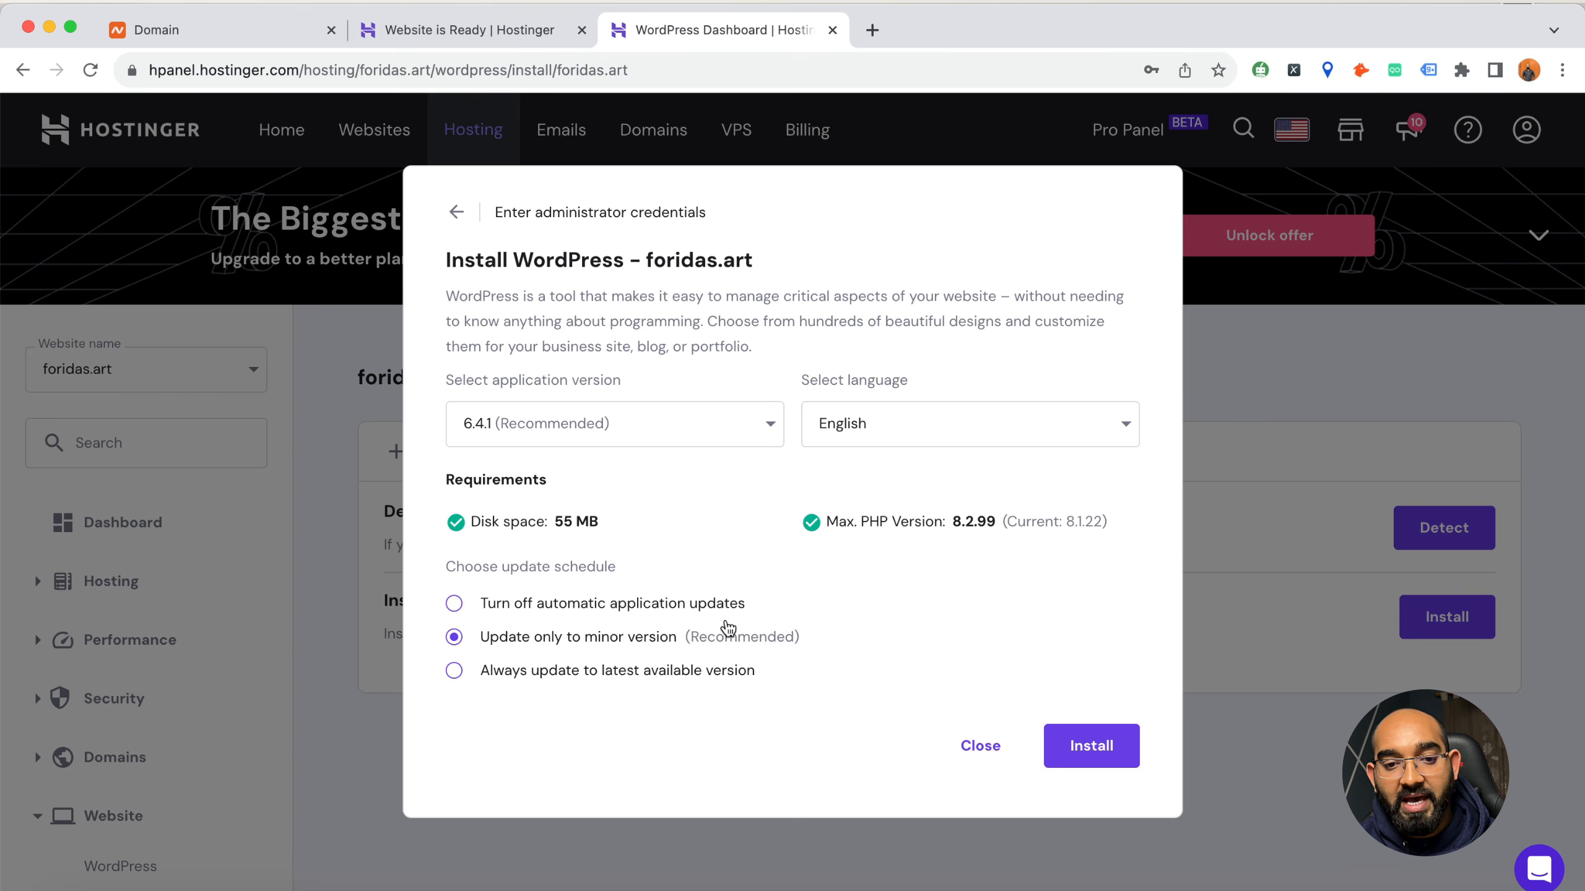
{"action": "left_click", "coordinate": [1133, 756]}
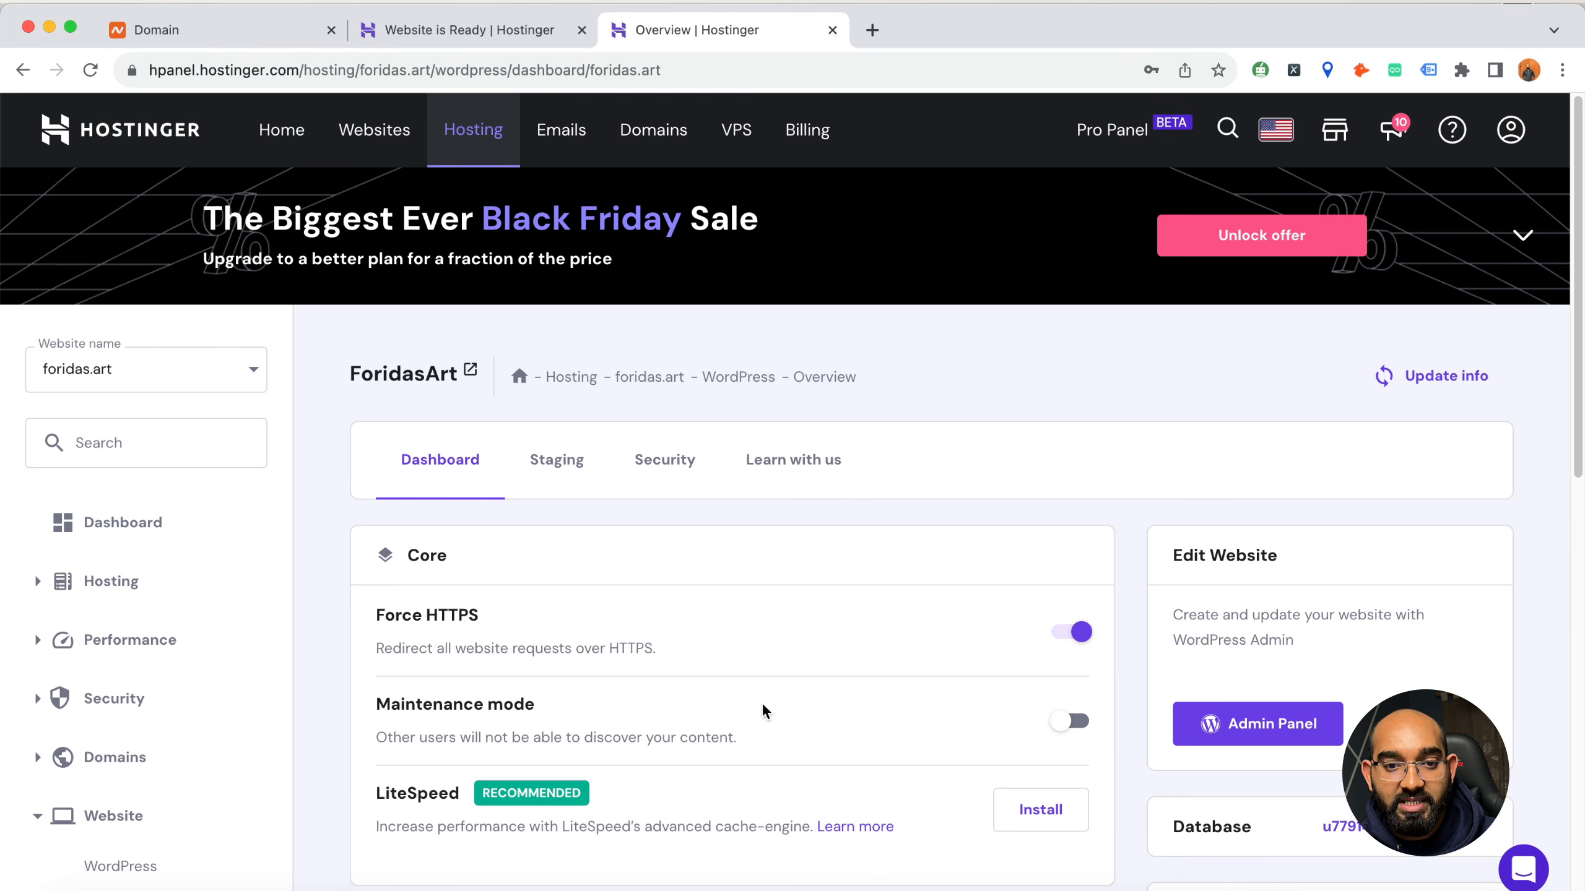
Review the Force HTTPS, Maintenance mode, LiteSpeed and SSL Certificate settings on the ForidasArt WordPress overview
{"action": "scroll", "coordinate": [549, 618], "scroll_direction": "down", "scroll_amount": 2}
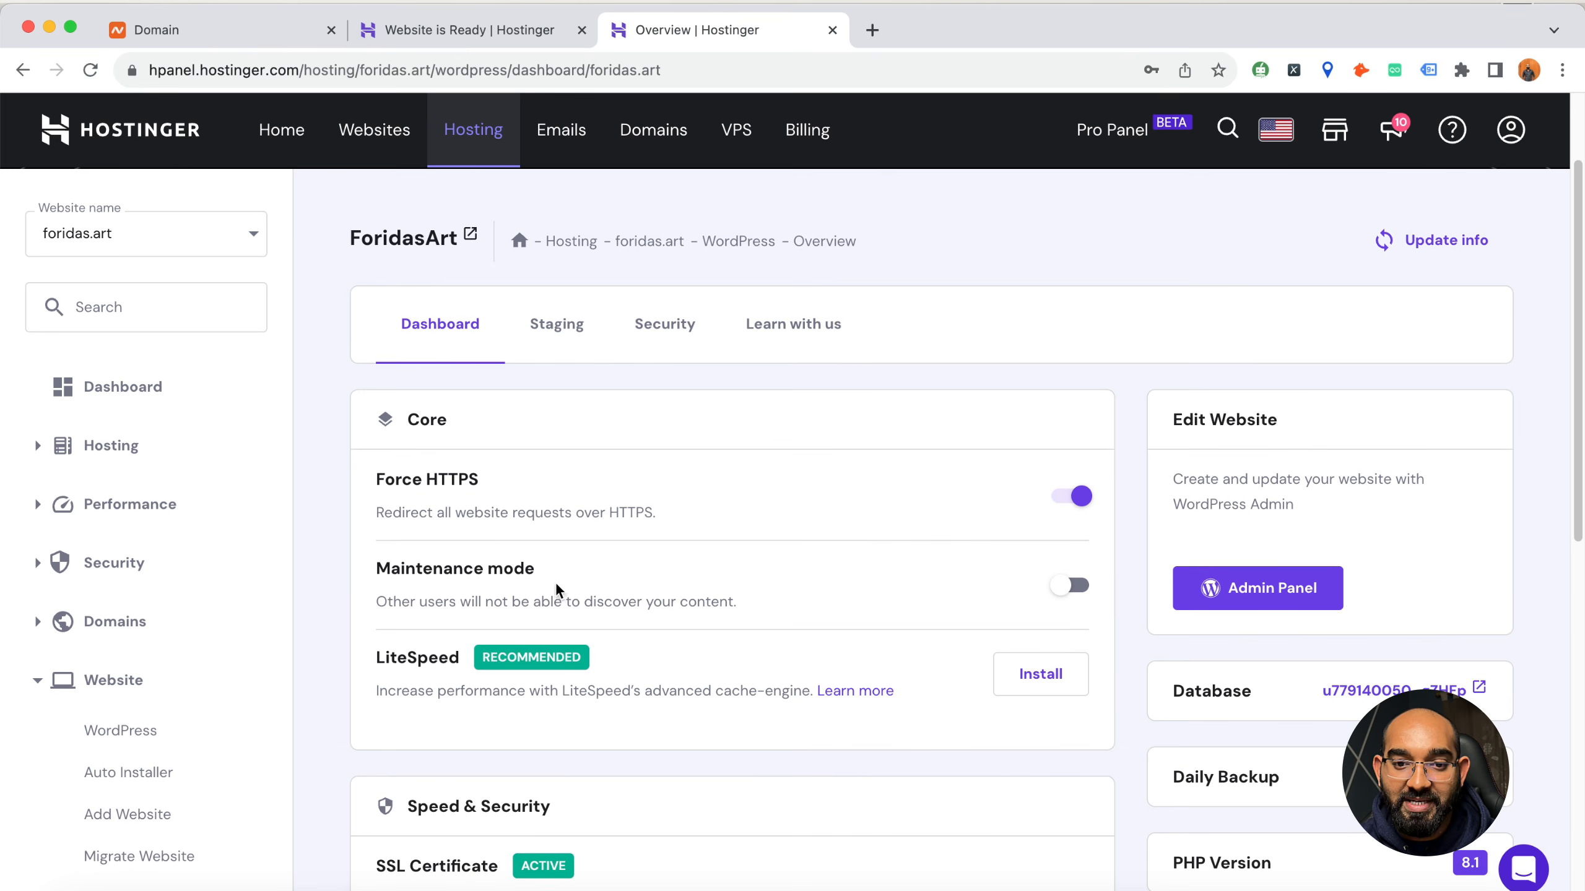
{"action": "scroll", "coordinate": [811, 531], "scroll_direction": "up", "scroll_amount": 1}
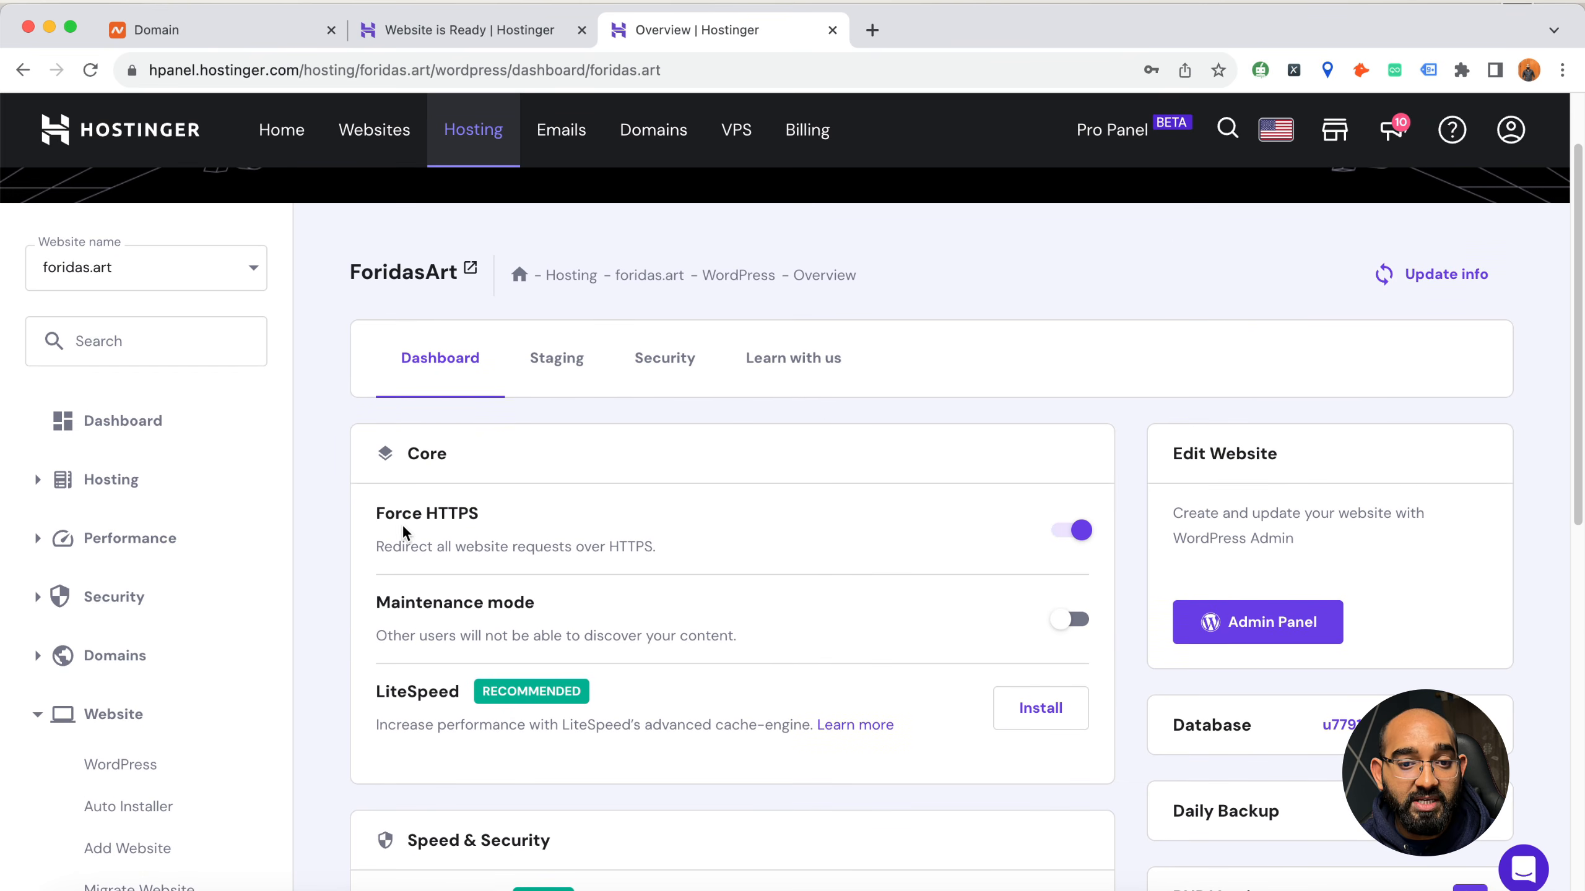
{"action": "scroll", "coordinate": [889, 581], "scroll_direction": "down", "scroll_amount": 7}
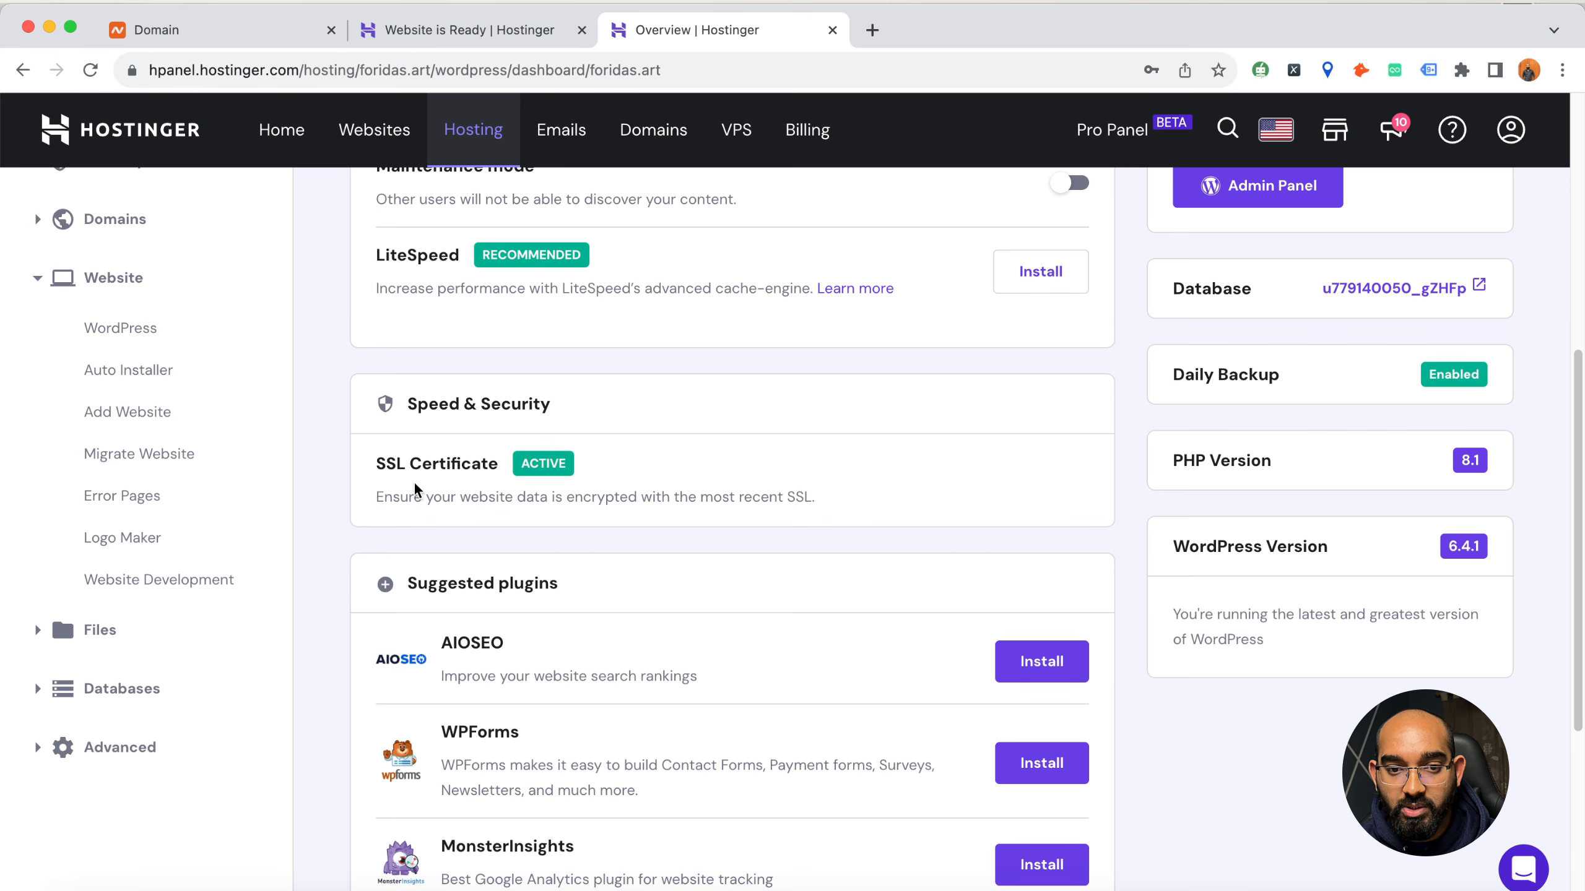
{"action": "left_click_drag", "start_coordinate": [381, 462], "coordinate": [499, 467]}
{"action": "scroll", "coordinate": [999, 468], "scroll_direction": "up", "scroll_amount": 5}
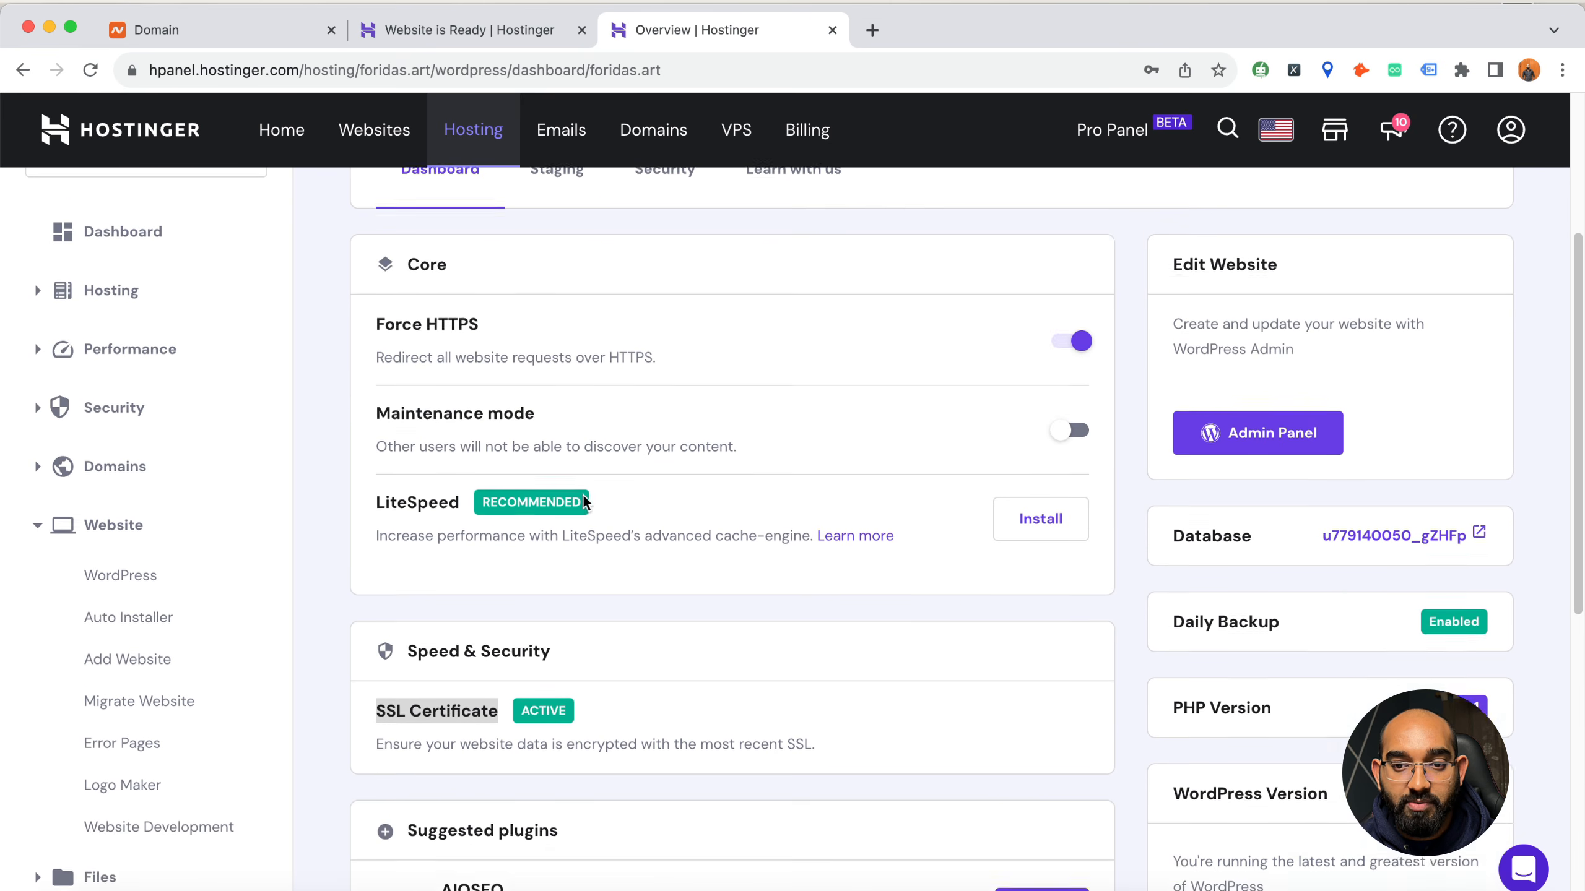
{"action": "left_click_drag", "start_coordinate": [397, 397], "coordinate": [463, 399]}
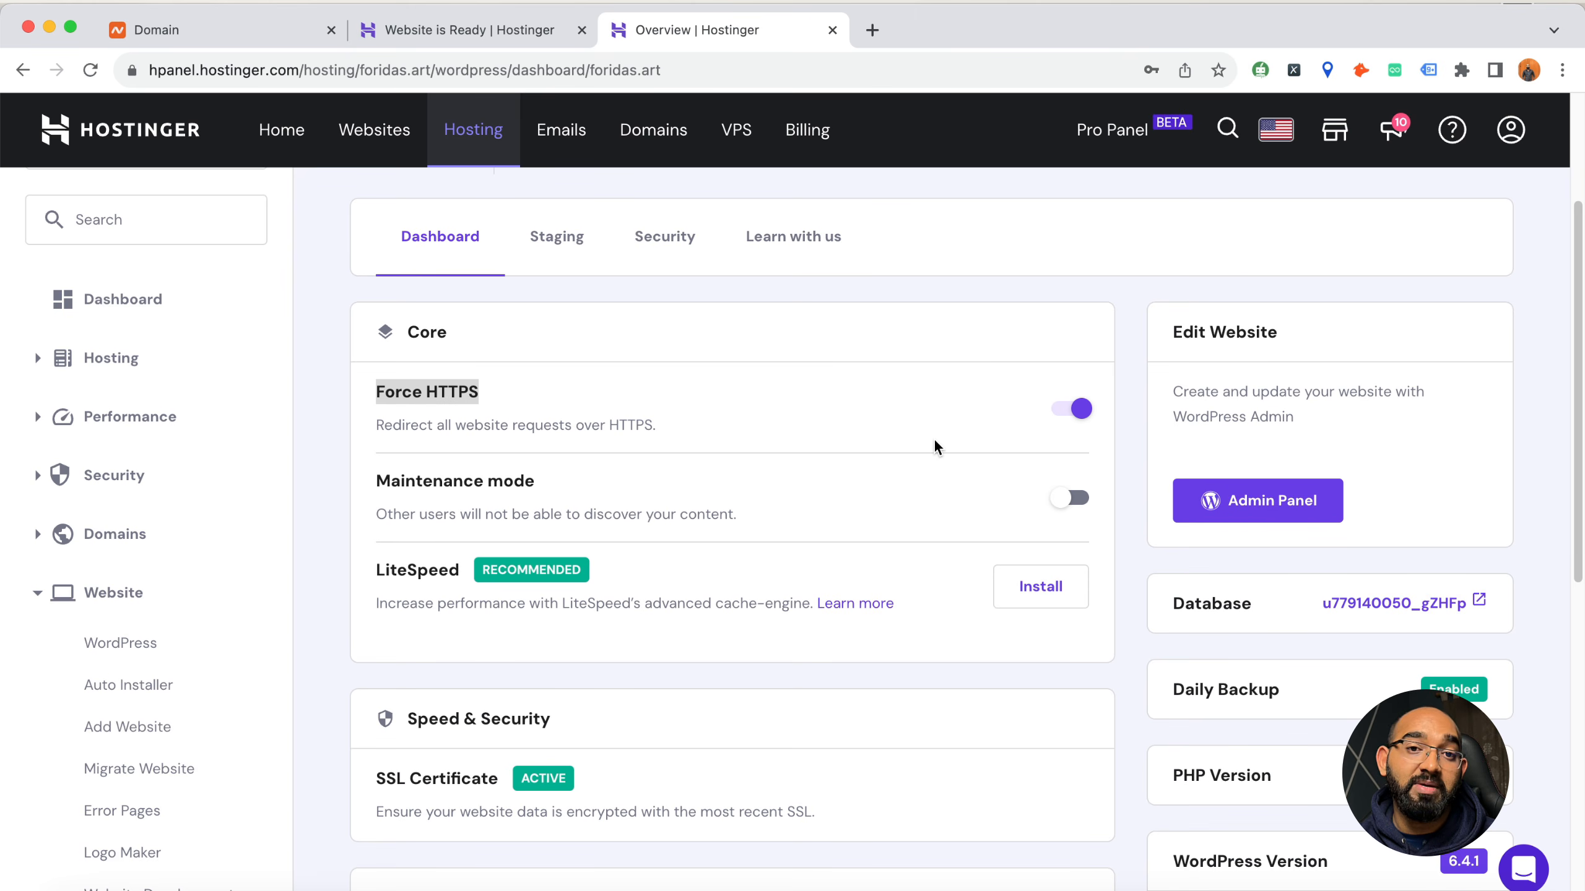
Examine the overview's Edit Website, PHP and WordPress version information and its suggested plugins
{"action": "scroll", "coordinate": [886, 474], "scroll_direction": "up", "scroll_amount": 1}
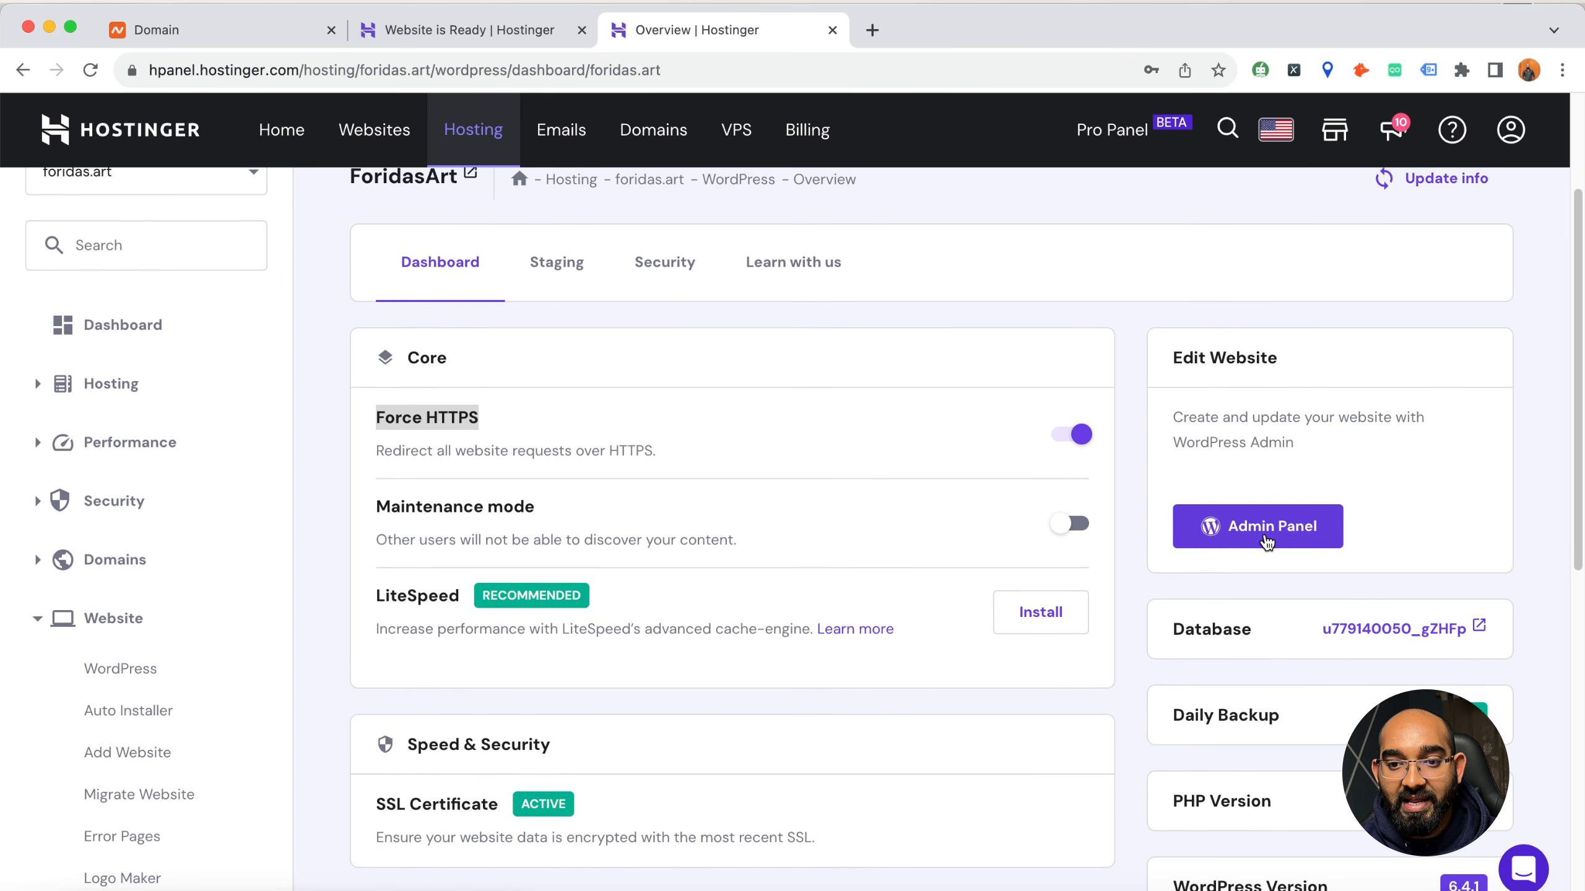
{"action": "scroll", "coordinate": [1267, 540], "scroll_direction": "down", "scroll_amount": 6}
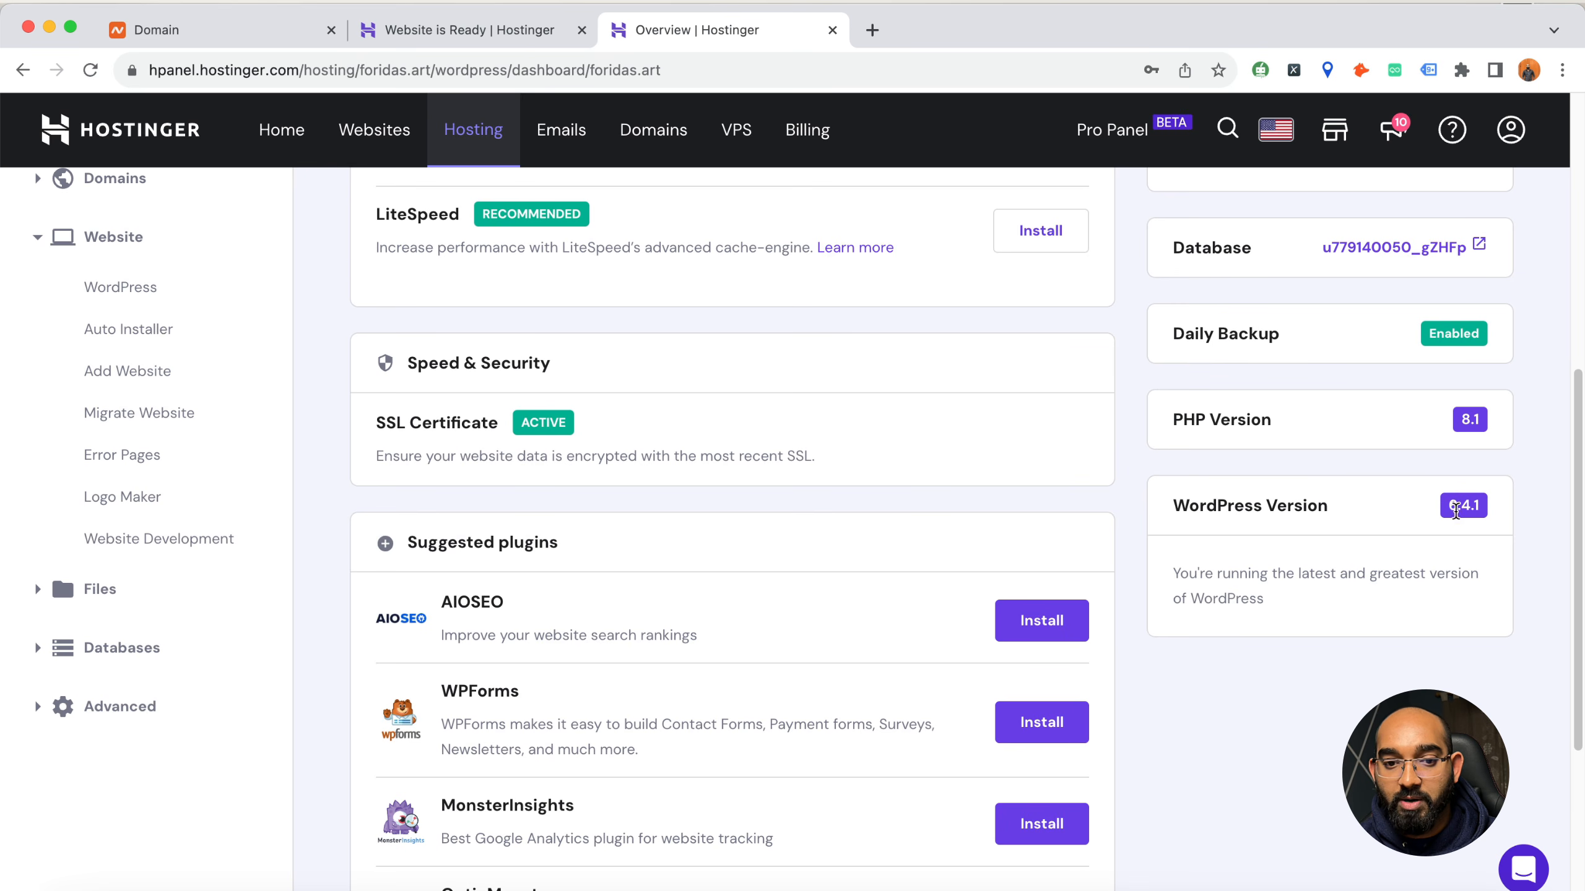
{"action": "scroll", "coordinate": [609, 648], "scroll_direction": "down", "scroll_amount": 7}
{"action": "scroll", "coordinate": [621, 653], "scroll_direction": "up", "scroll_amount": 6}
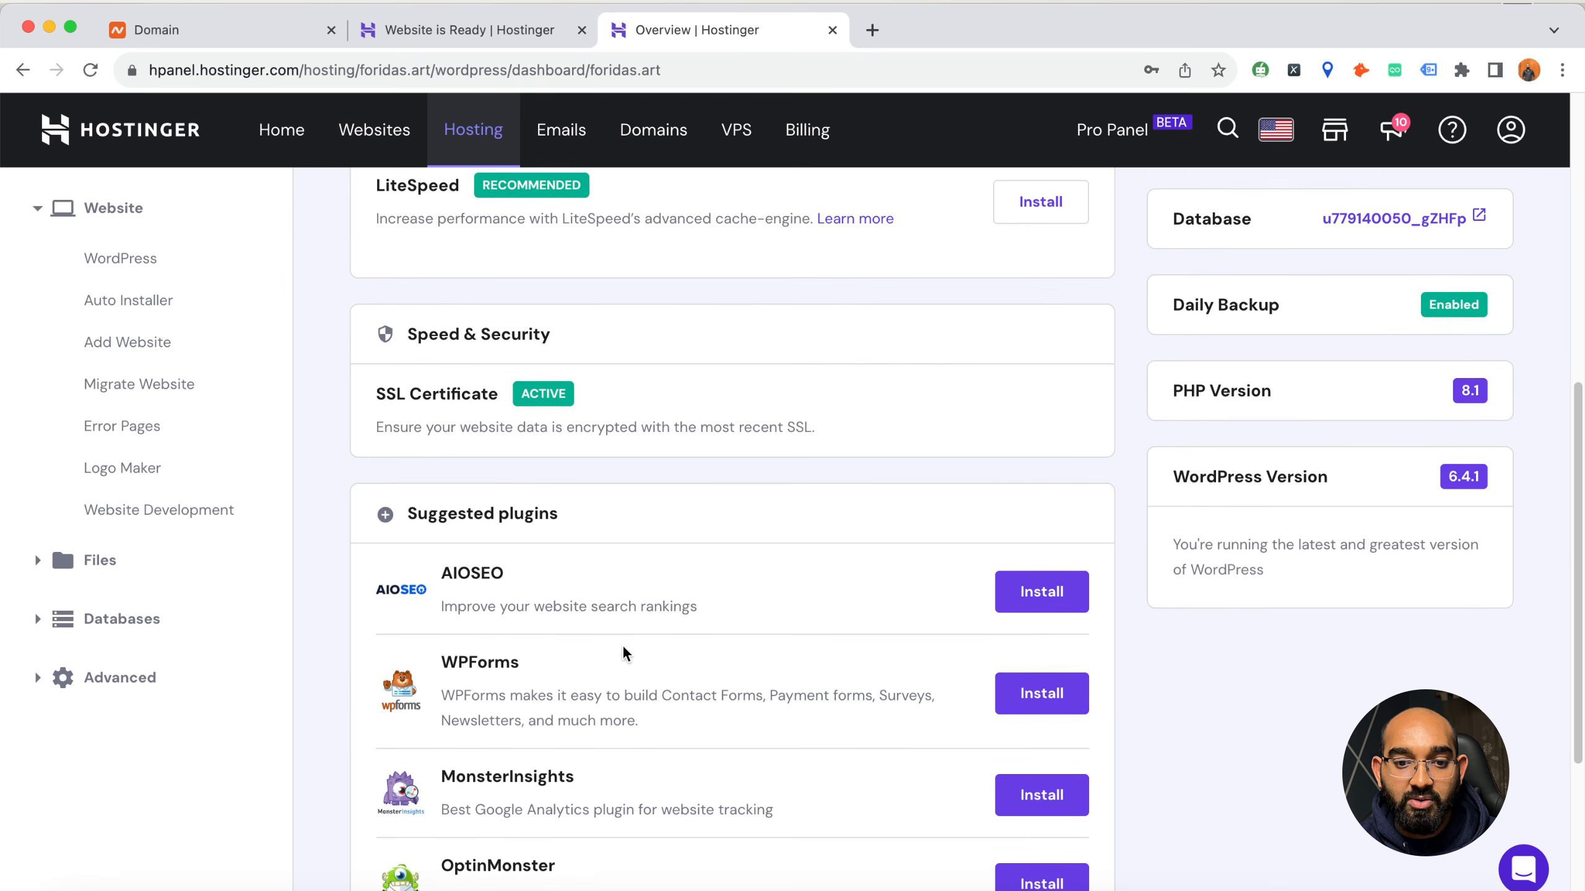
{"action": "scroll", "coordinate": [626, 654], "scroll_direction": "up", "scroll_amount": 4}
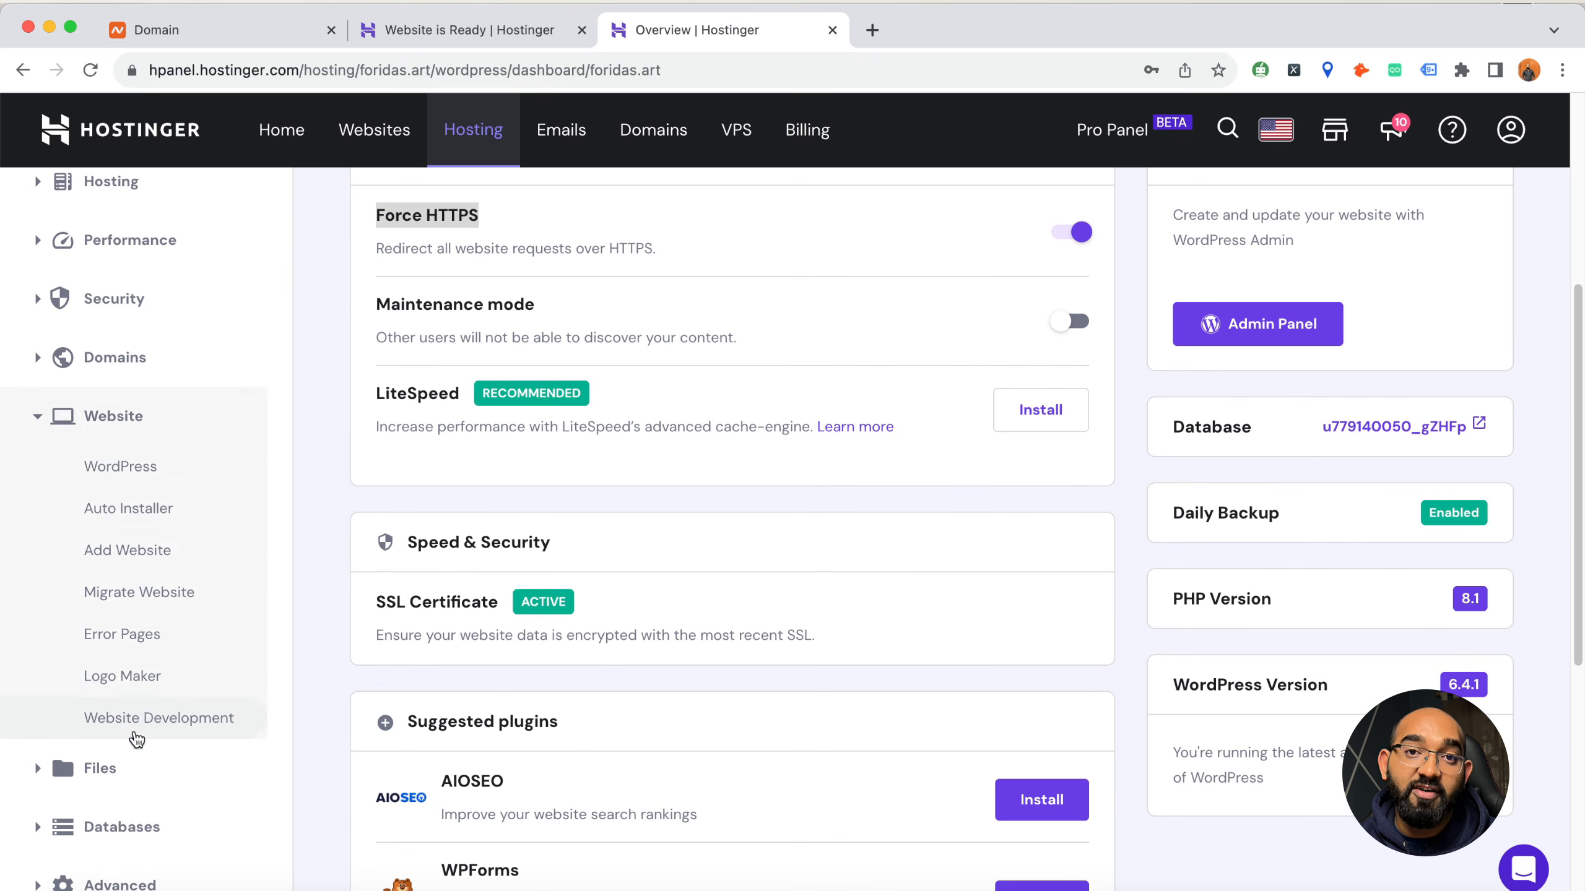
{"action": "scroll", "coordinate": [136, 740], "scroll_direction": "up", "scroll_amount": 3}
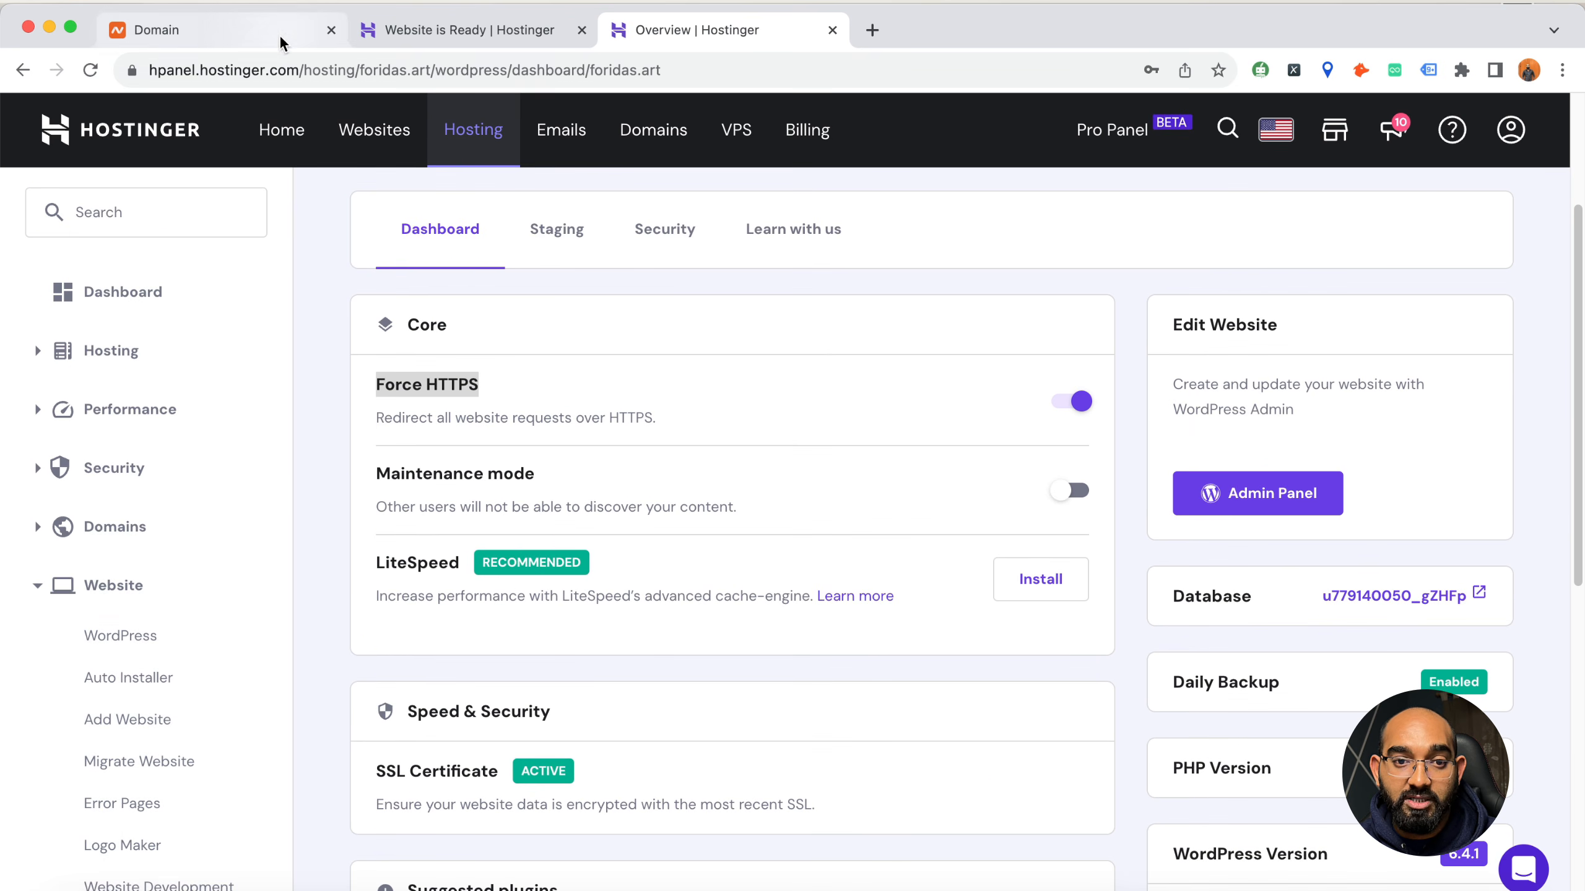
{"action": "scroll", "coordinate": [297, 488], "scroll_direction": "up", "scroll_amount": 4}
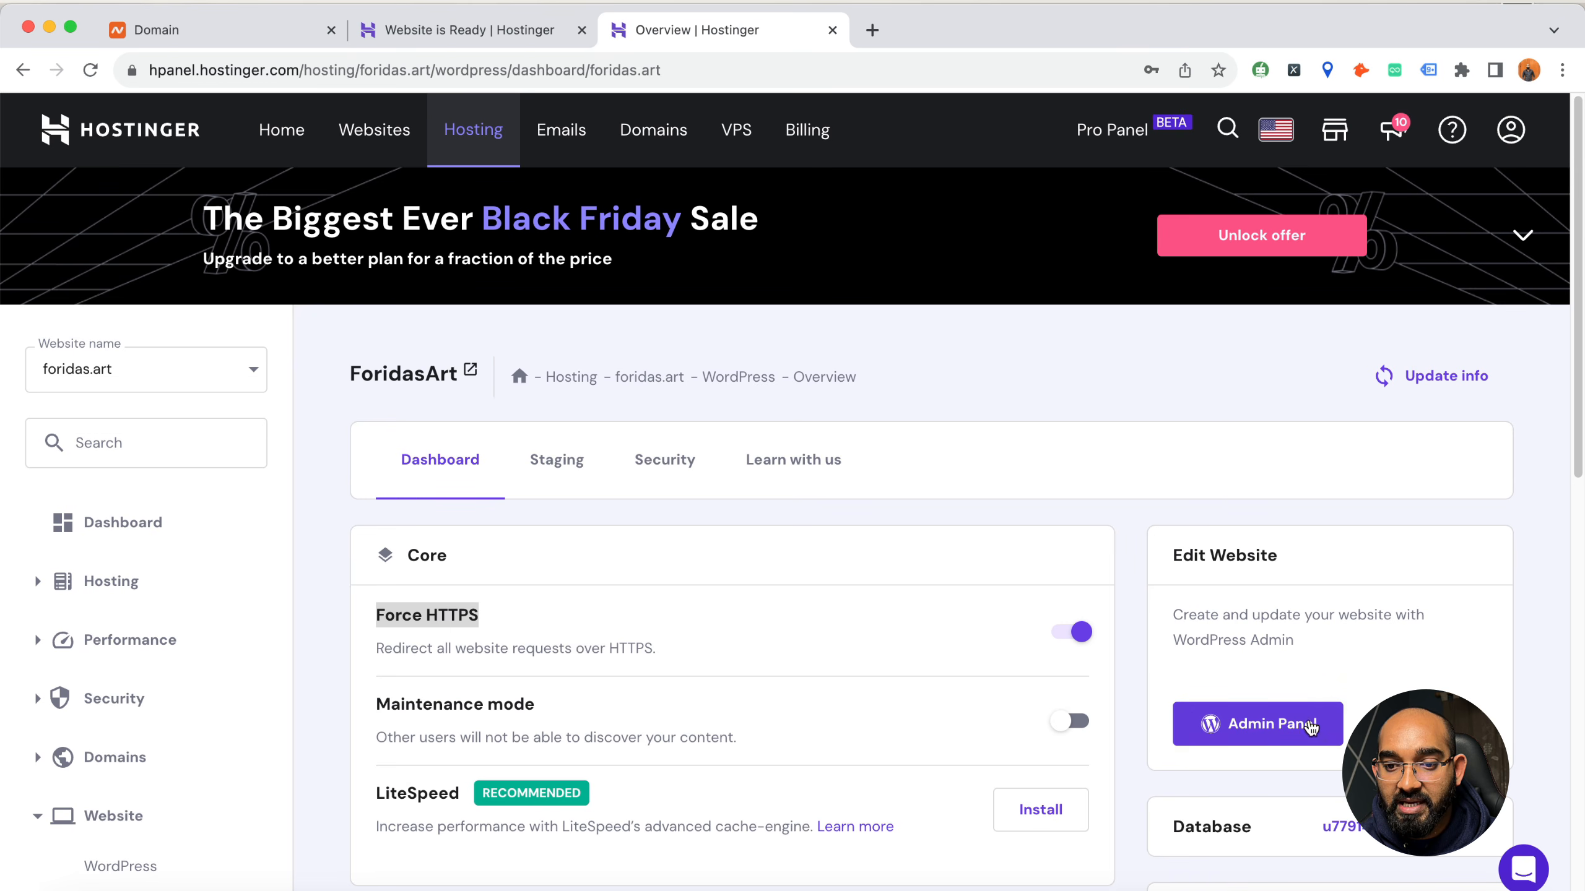
Open the WordPress admin area of foridas.art from Hostinger and go to its Dashboard home page
{"action": "left_click", "coordinate": [1318, 724]}
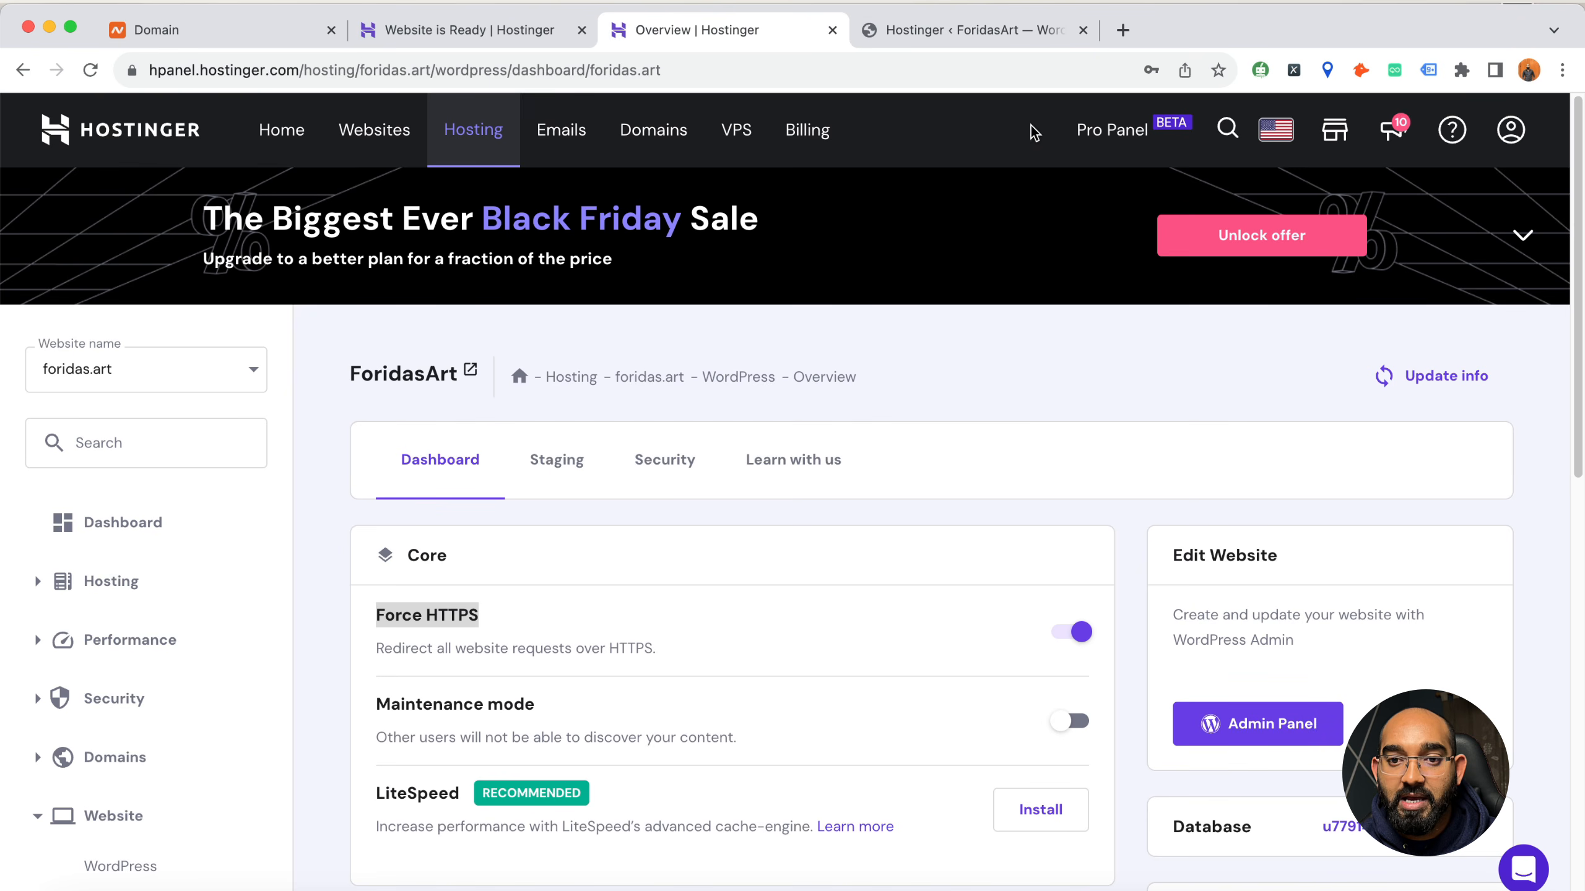
{"action": "left_click", "coordinate": [981, 38]}
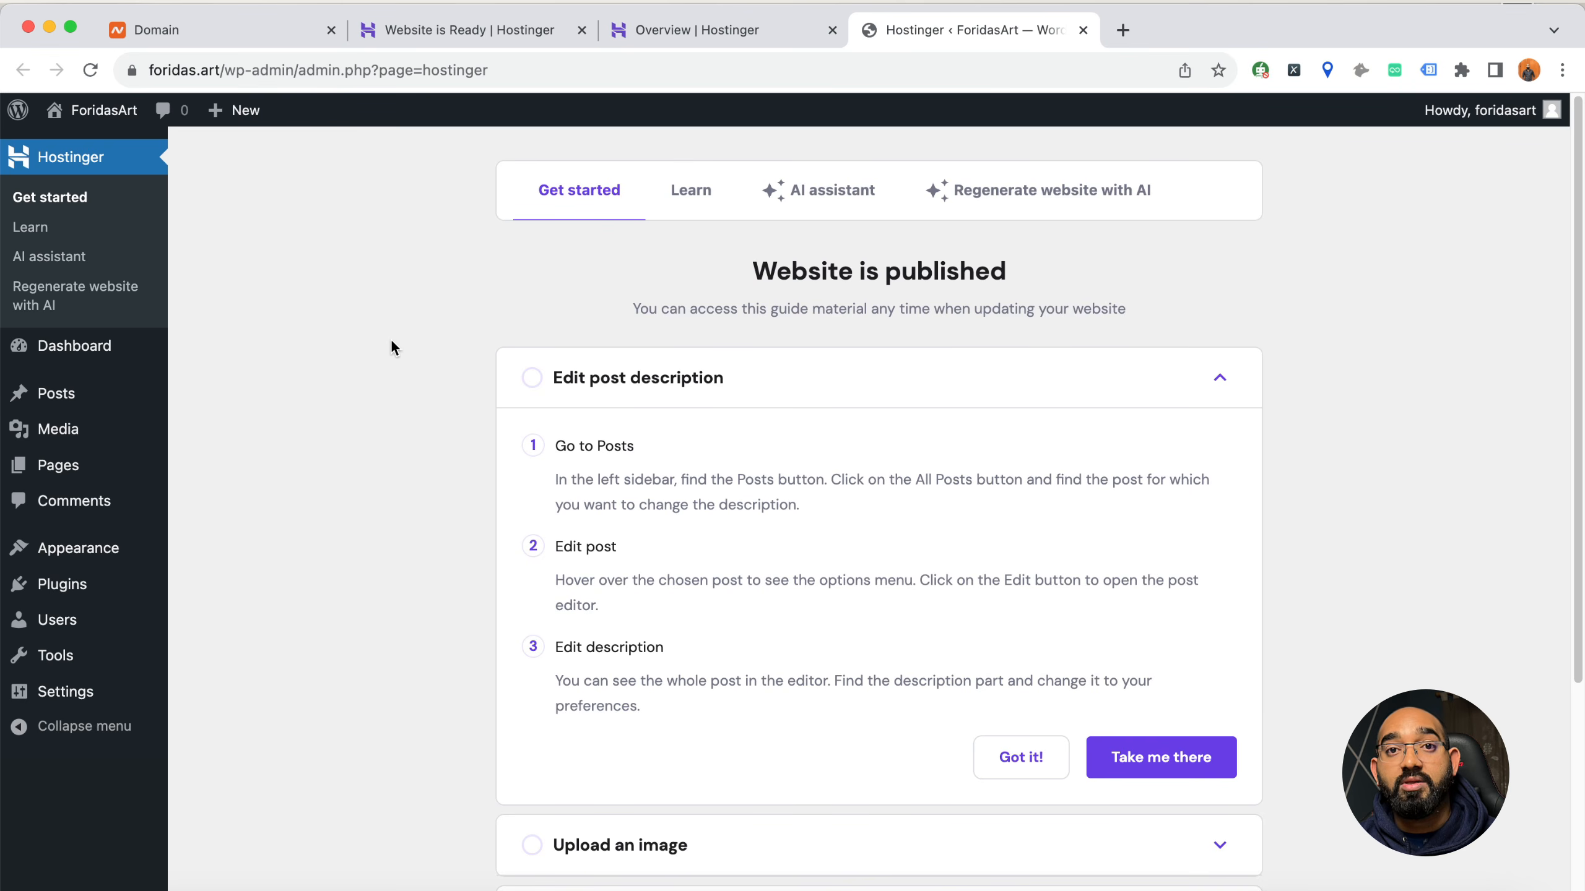
{"action": "left_click", "coordinate": [107, 353]}
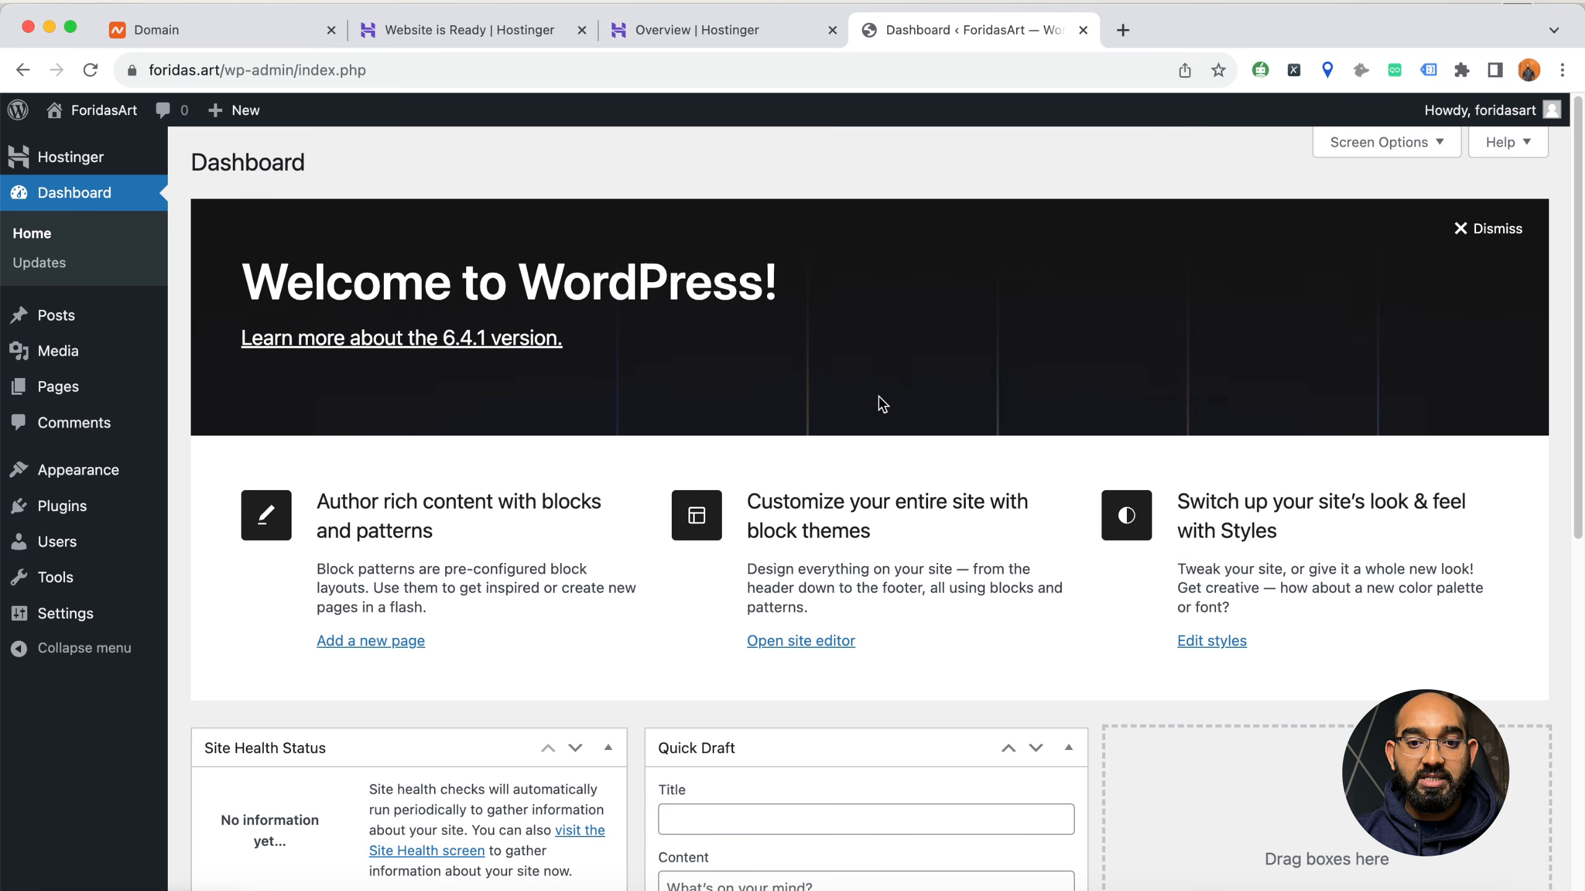
{"action": "scroll", "coordinate": [878, 400], "scroll_direction": "down", "scroll_amount": 10}
{"action": "scroll", "coordinate": [665, 495], "scroll_direction": "up", "scroll_amount": 6}
{"action": "scroll", "coordinate": [424, 509], "scroll_direction": "up", "scroll_amount": 5}
Open the live ForidasArt site in a separate browser tab and look through its default homepage
{"action": "mouse_move", "coordinate": [103, 109]}
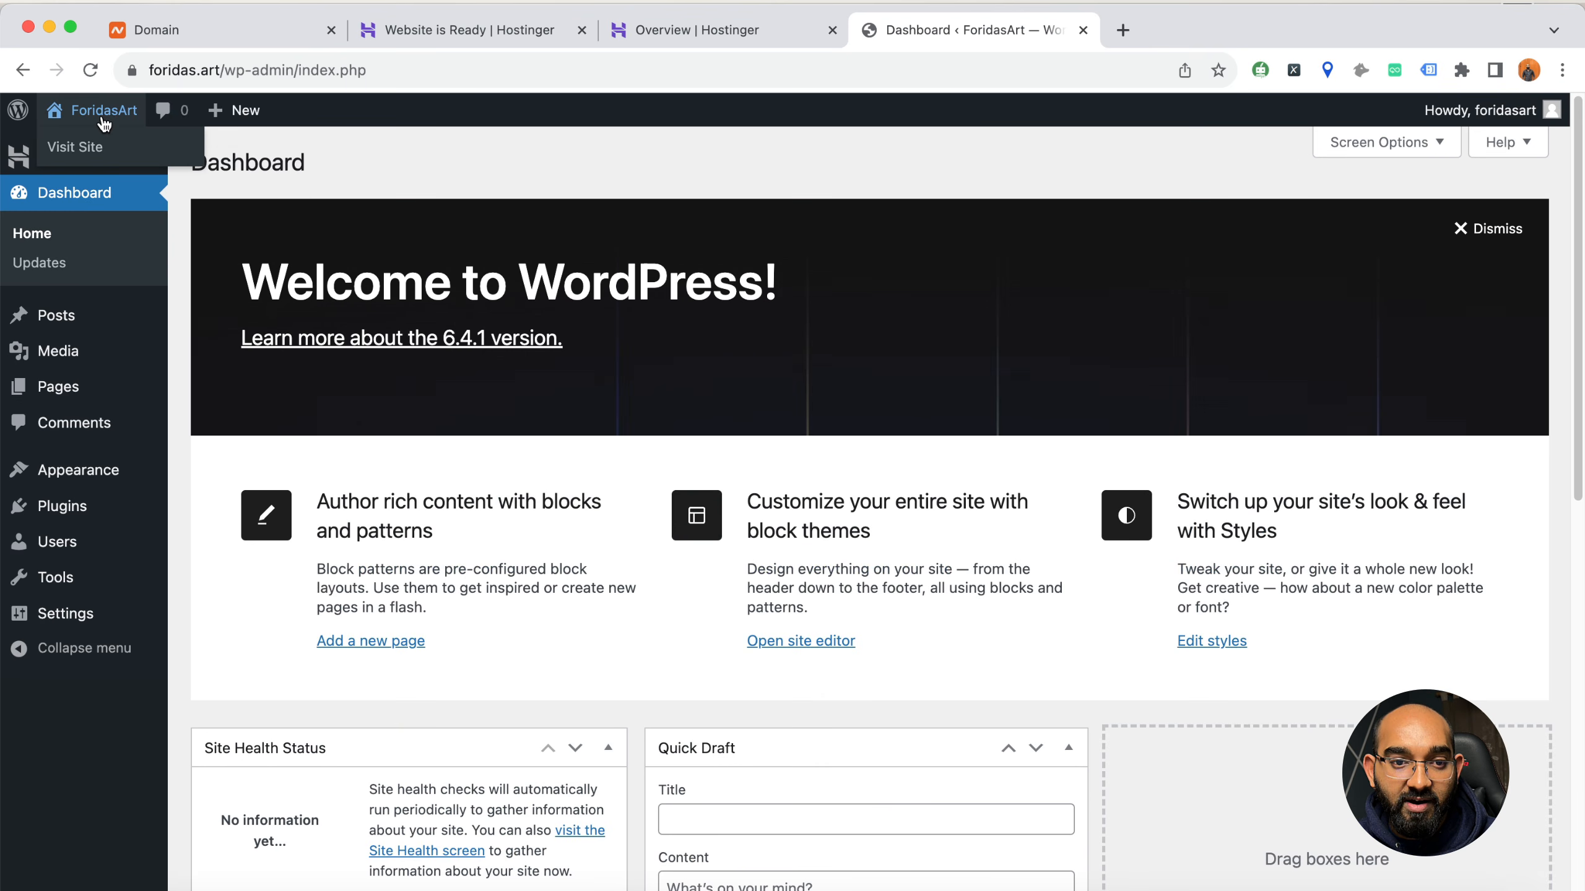
{"action": "right_click", "coordinate": [109, 145]}
{"action": "left_click", "coordinate": [162, 150]}
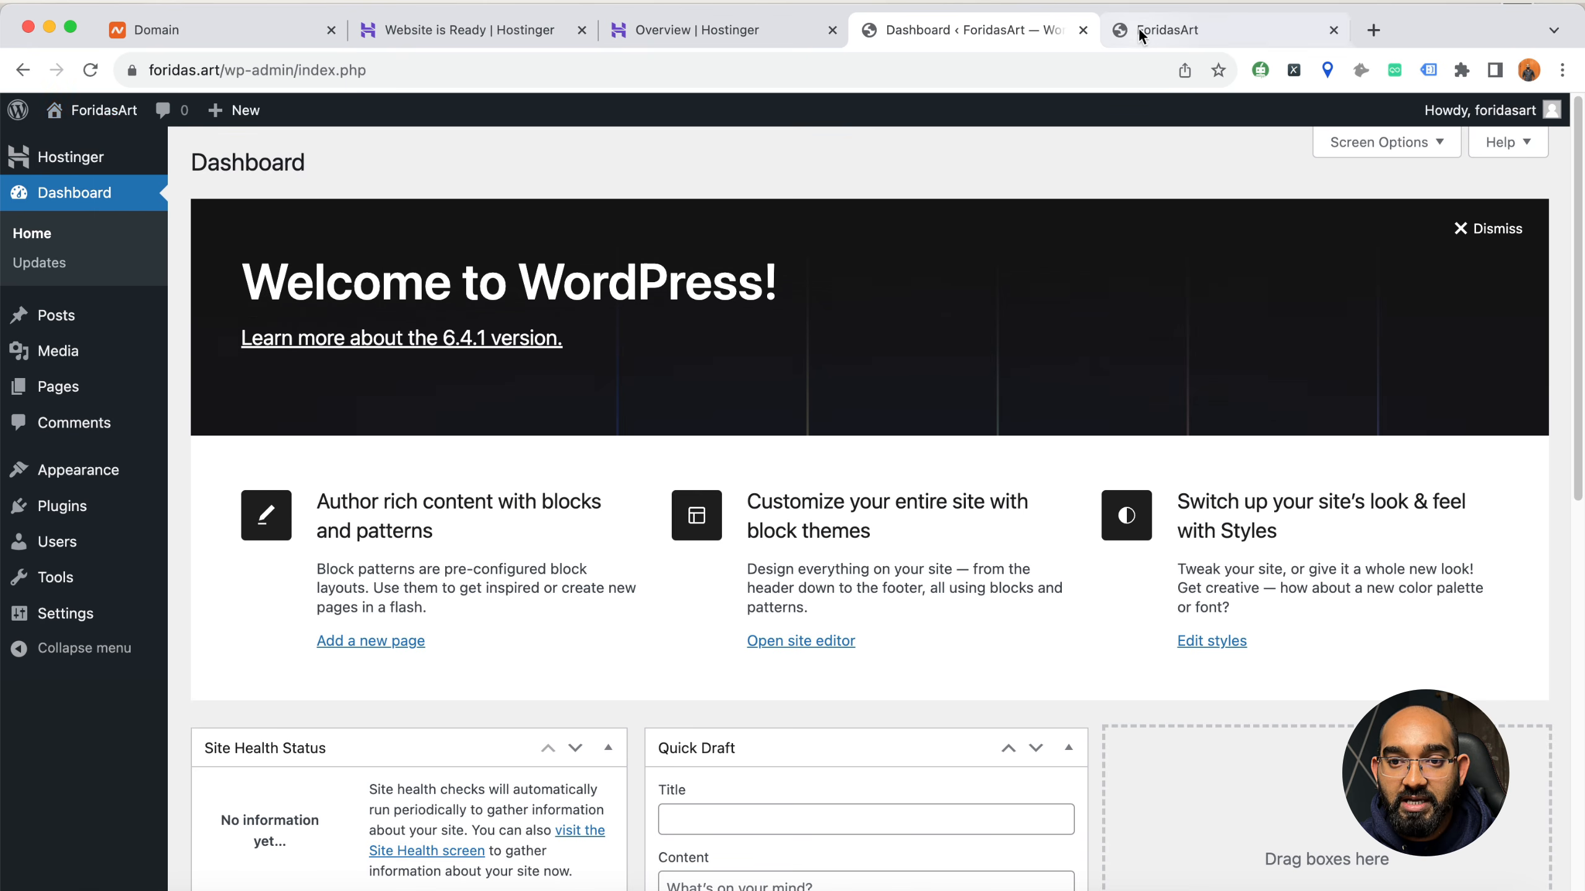
{"action": "left_click", "coordinate": [1138, 28]}
{"action": "scroll", "coordinate": [428, 500], "scroll_direction": "down", "scroll_amount": 10}
{"action": "scroll", "coordinate": [428, 500], "scroll_direction": "down", "scroll_amount": 5}
{"action": "scroll", "coordinate": [428, 500], "scroll_direction": "up", "scroll_amount": 20}
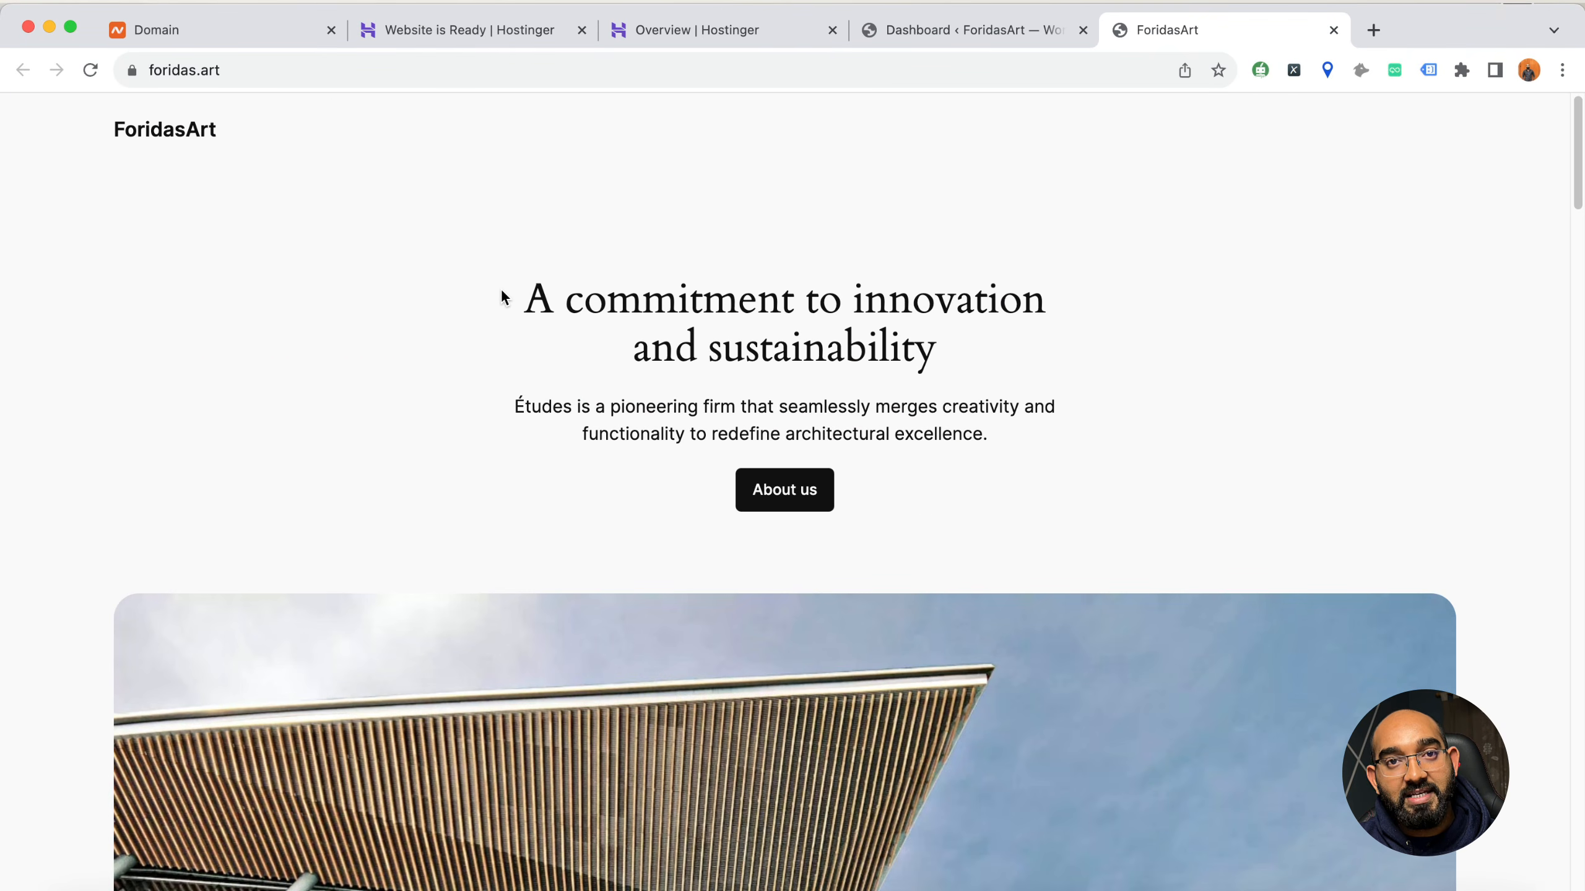
{"action": "scroll", "coordinate": [902, 372], "scroll_direction": "down", "scroll_amount": 5}
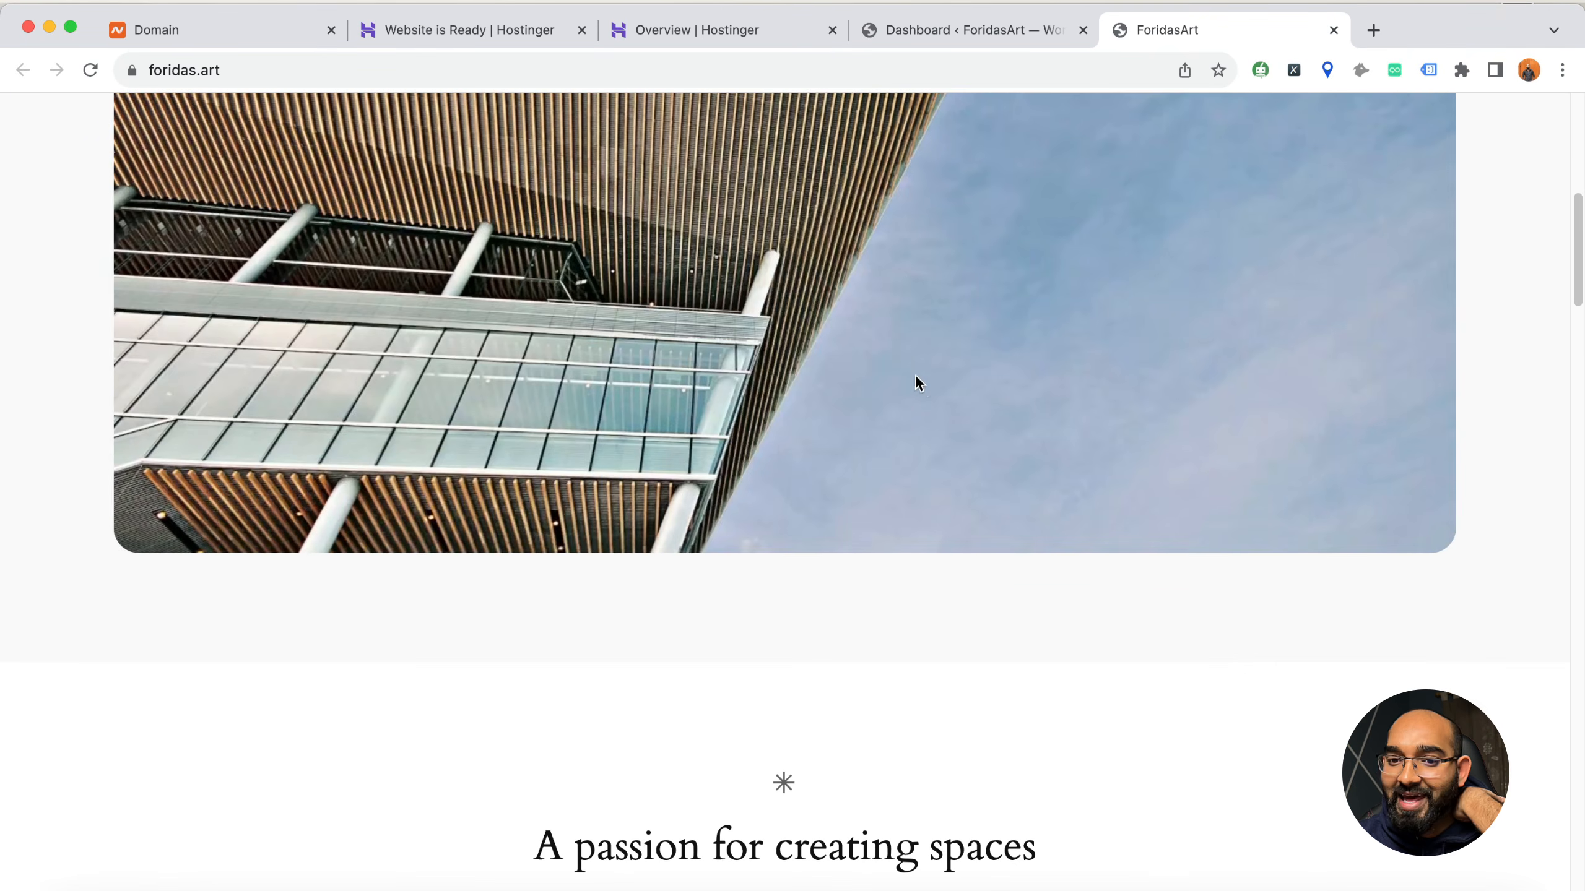
{"action": "scroll", "coordinate": [927, 382], "scroll_direction": "down", "scroll_amount": 8}
{"action": "scroll", "coordinate": [926, 374], "scroll_direction": "up", "scroll_amount": 15}
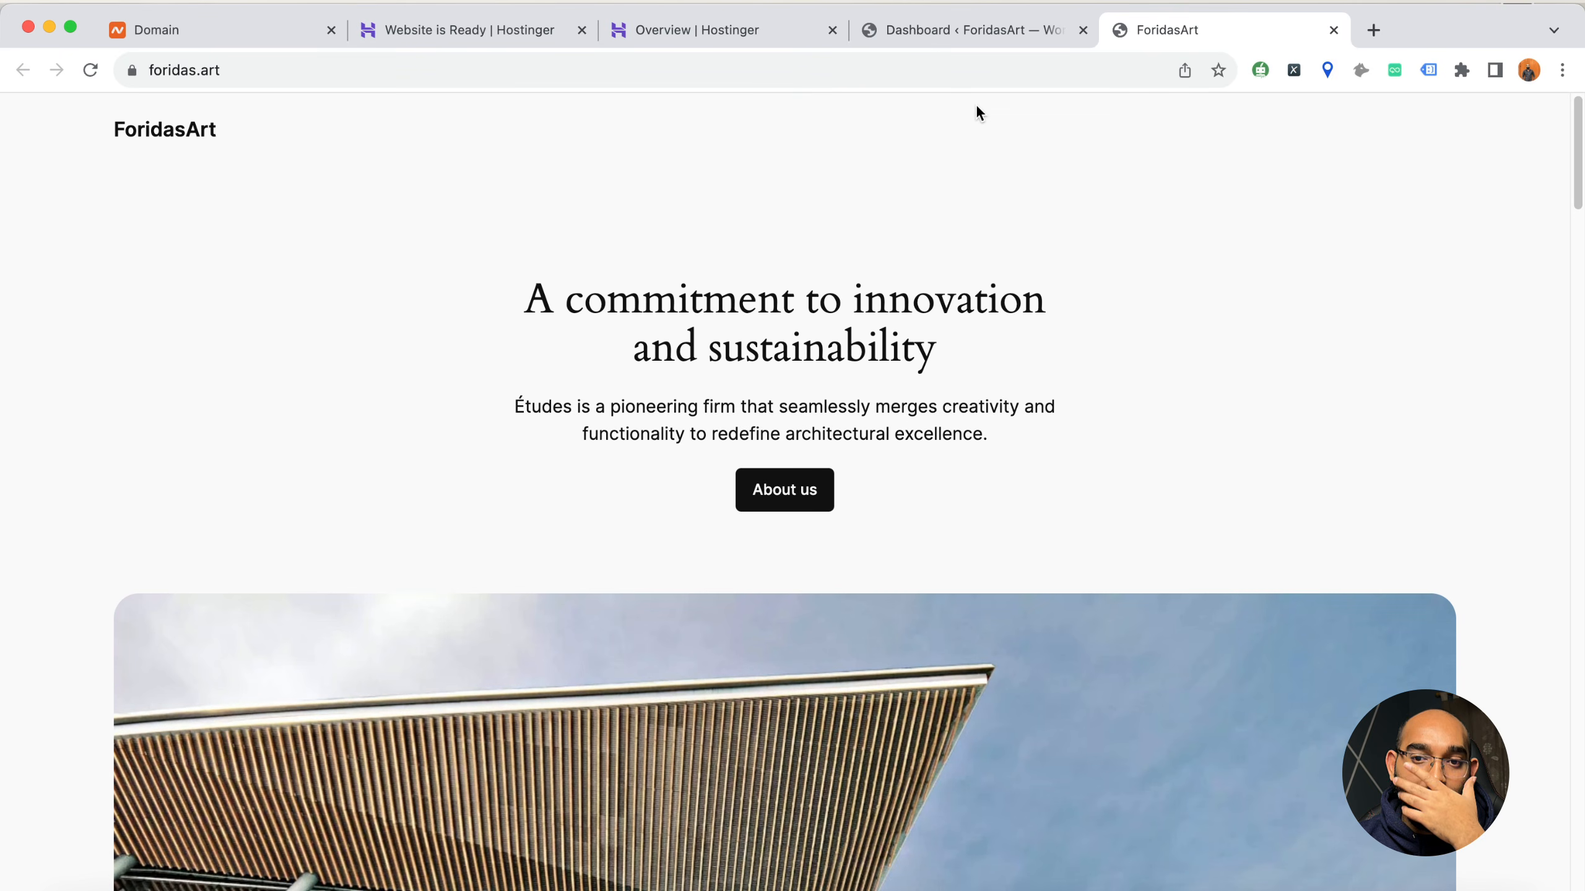
Compare the live site with its WordPress admin dashboard and look over the dashboard's welcome banner and boxes
{"action": "left_click", "coordinate": [946, 35]}
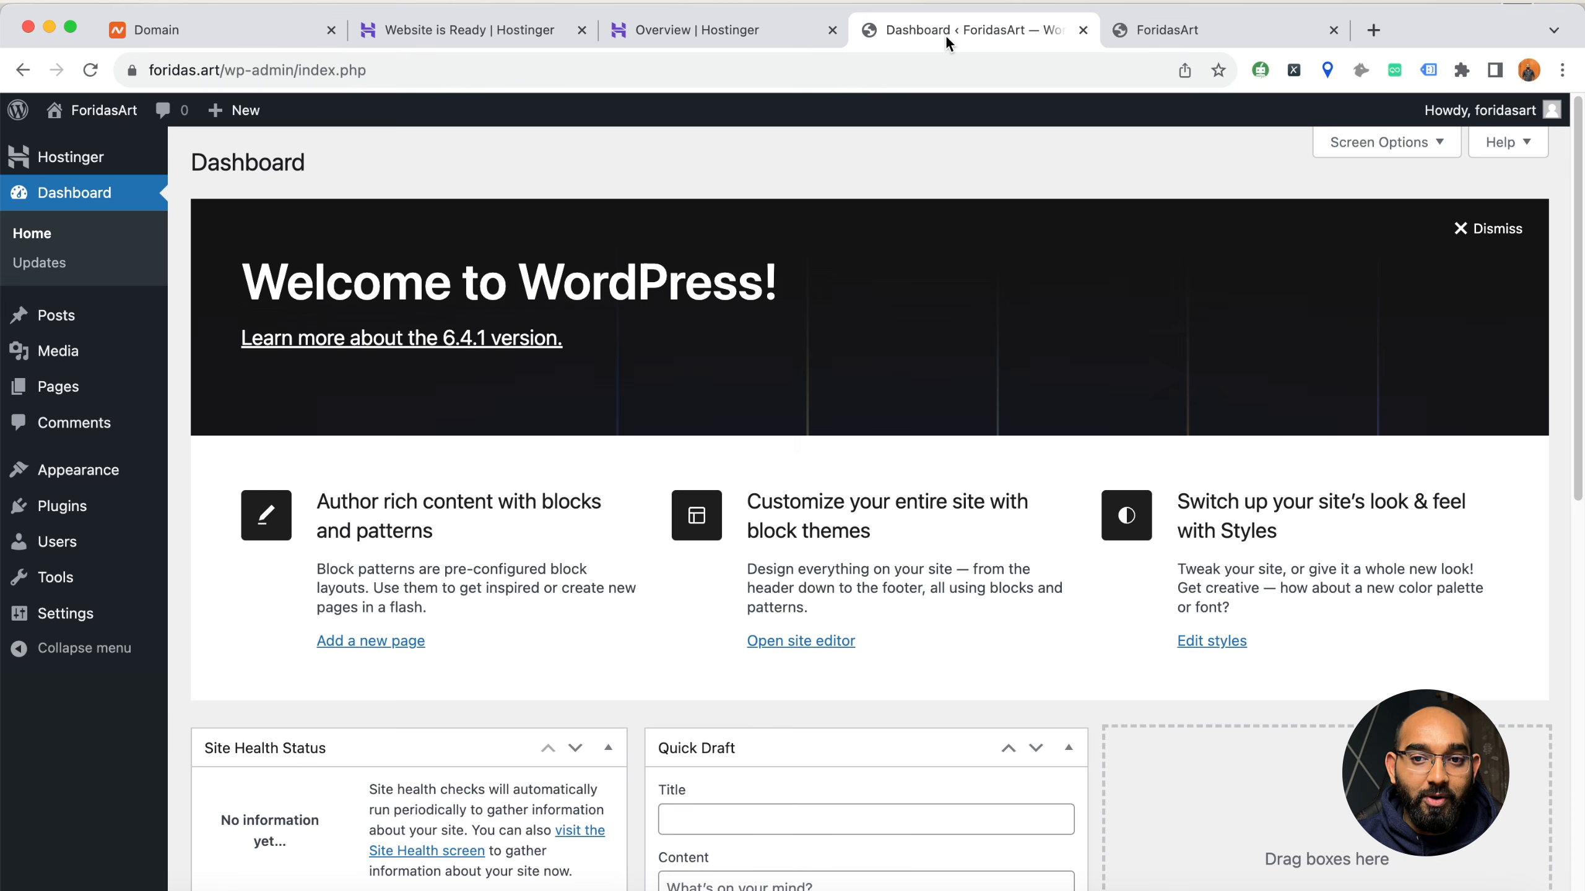
{"action": "left_click", "coordinate": [1226, 39]}
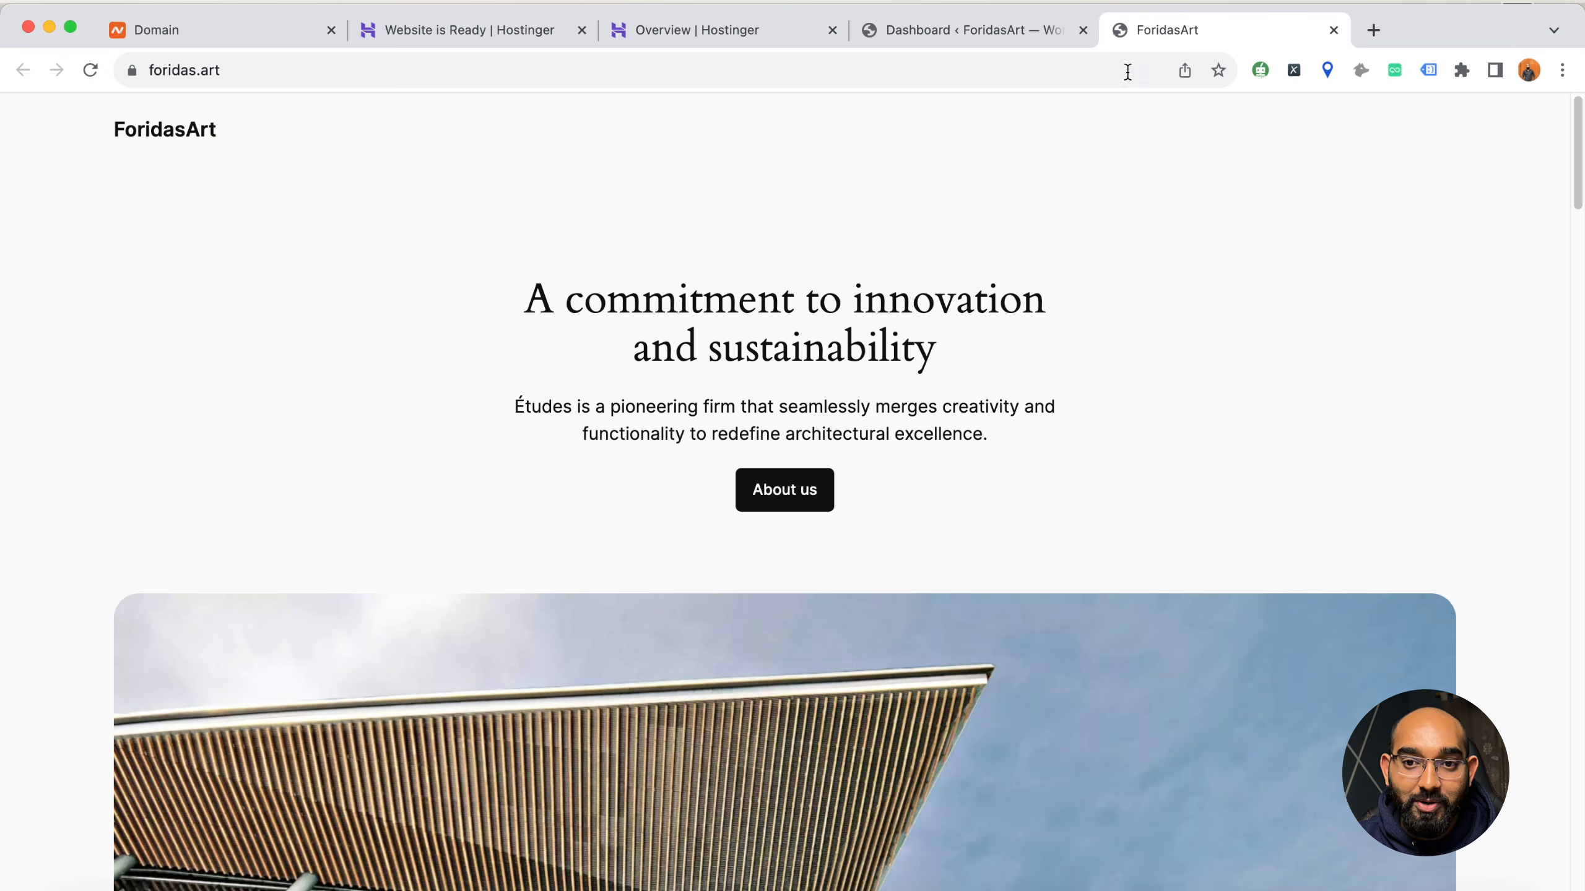
{"action": "left_click", "coordinate": [1013, 26]}
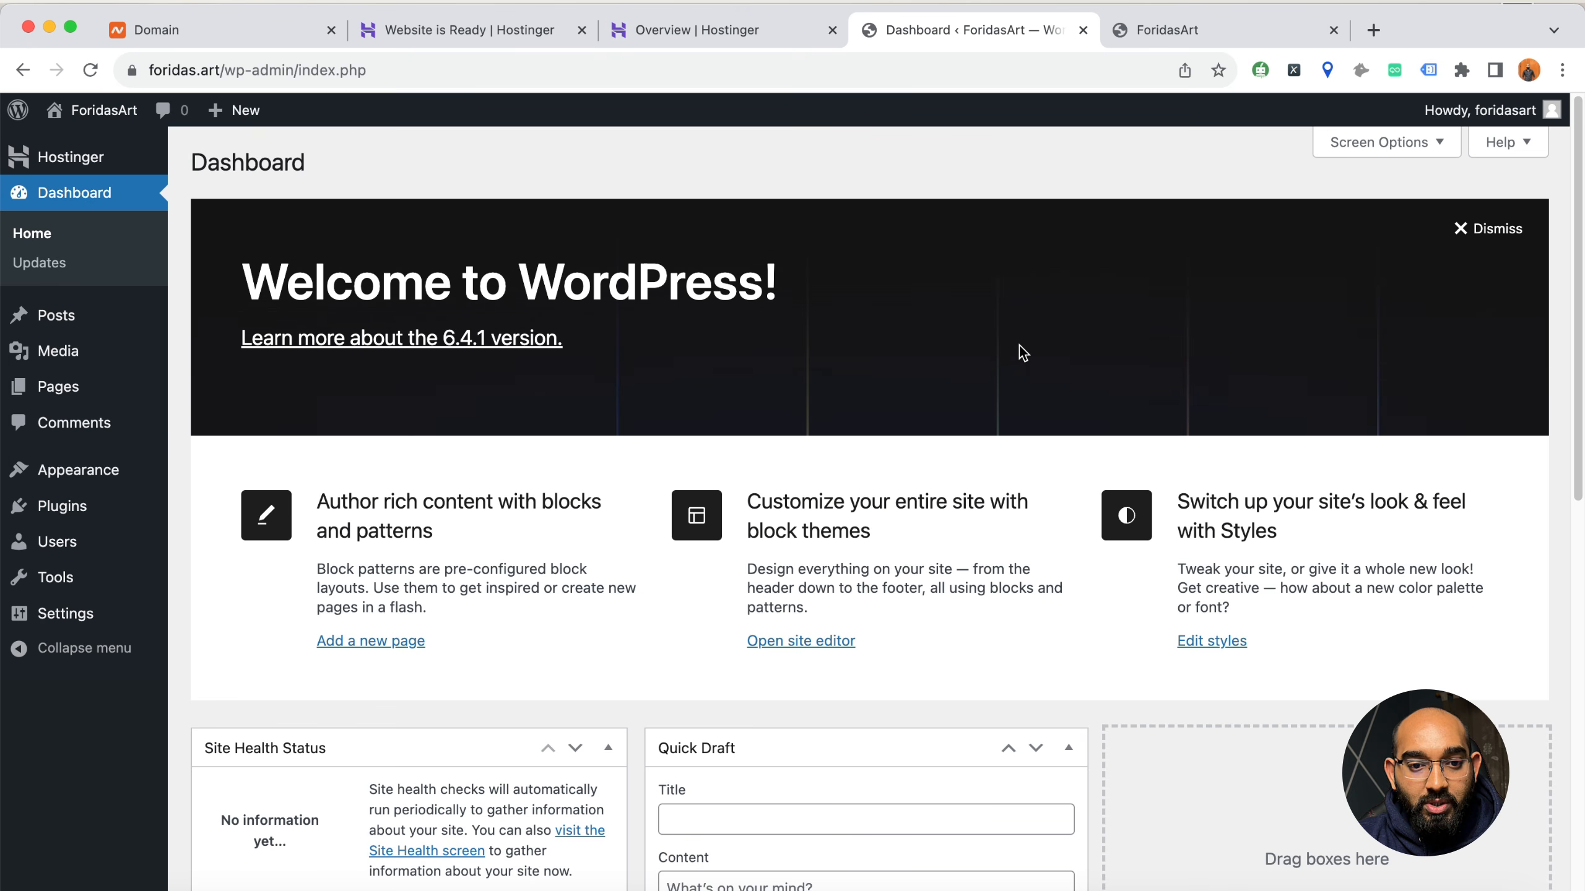
{"action": "scroll", "coordinate": [792, 301], "scroll_direction": "down", "scroll_amount": 1}
{"action": "scroll", "coordinate": [279, 596], "scroll_direction": "up", "scroll_amount": 1}
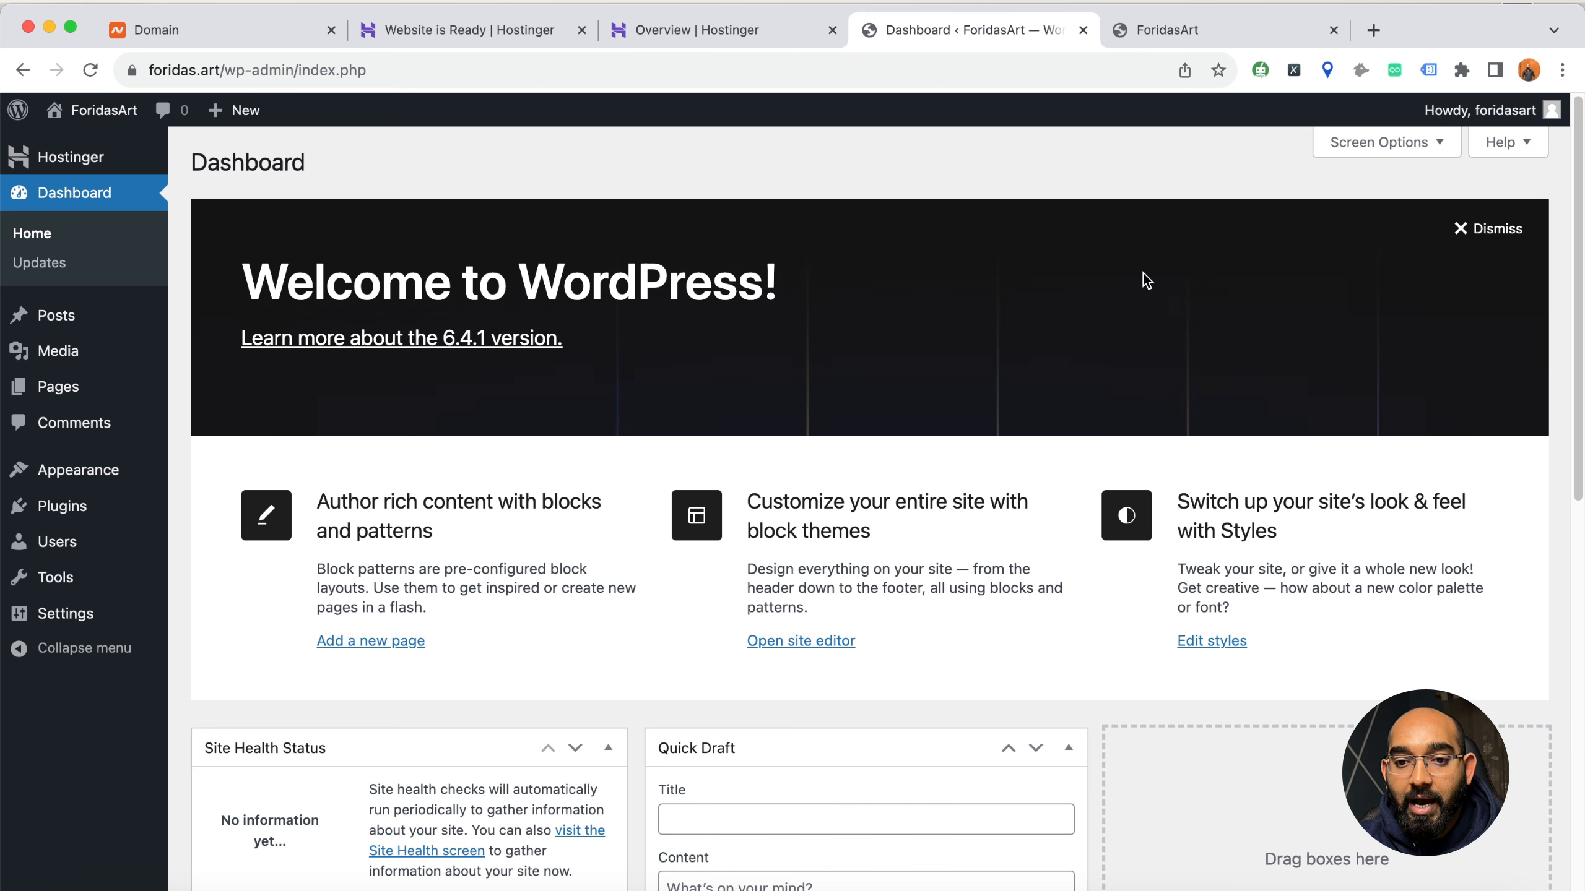
{"action": "scroll", "coordinate": [845, 609], "scroll_direction": "down", "scroll_amount": 10}
{"action": "scroll", "coordinate": [1342, 269], "scroll_direction": "up", "scroll_amount": 10}
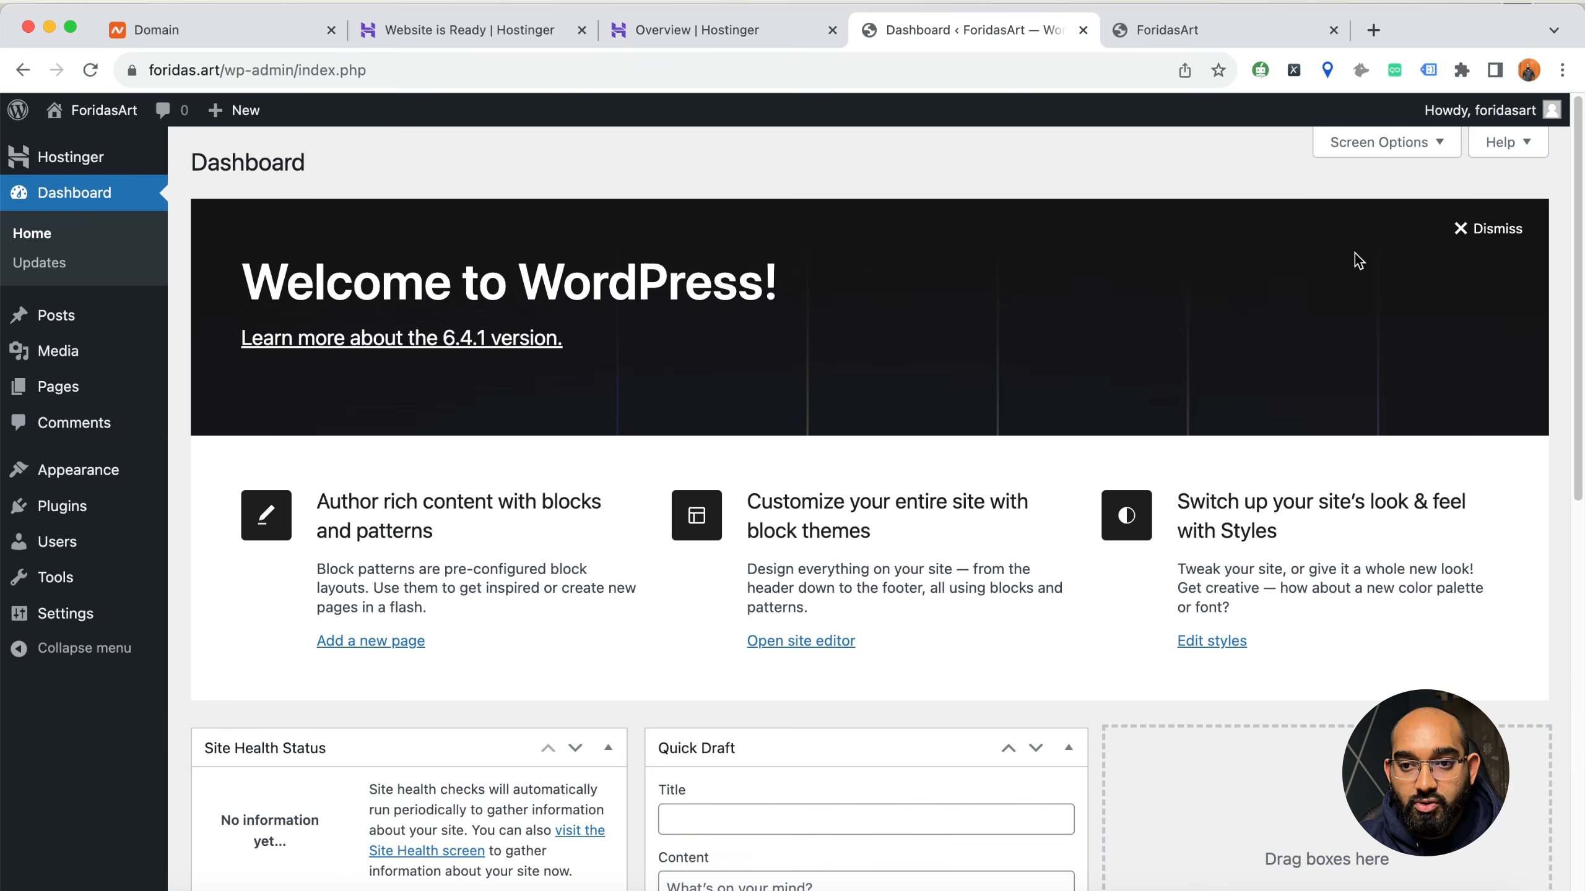
Hide all Dashboard elements: Welcome, WordPress Events and News, Quick Draft, Activity, At a Glance and Site Health Status
{"action": "left_click", "coordinate": [1376, 156]}
{"action": "left_click", "coordinate": [894, 255]}
{"action": "left_click", "coordinate": [512, 256]}
{"action": "left_click", "coordinate": [511, 255]}
{"action": "left_click", "coordinate": [592, 255]}
{"action": "left_click", "coordinate": [517, 256]}
{"action": "left_click", "coordinate": [415, 255]}
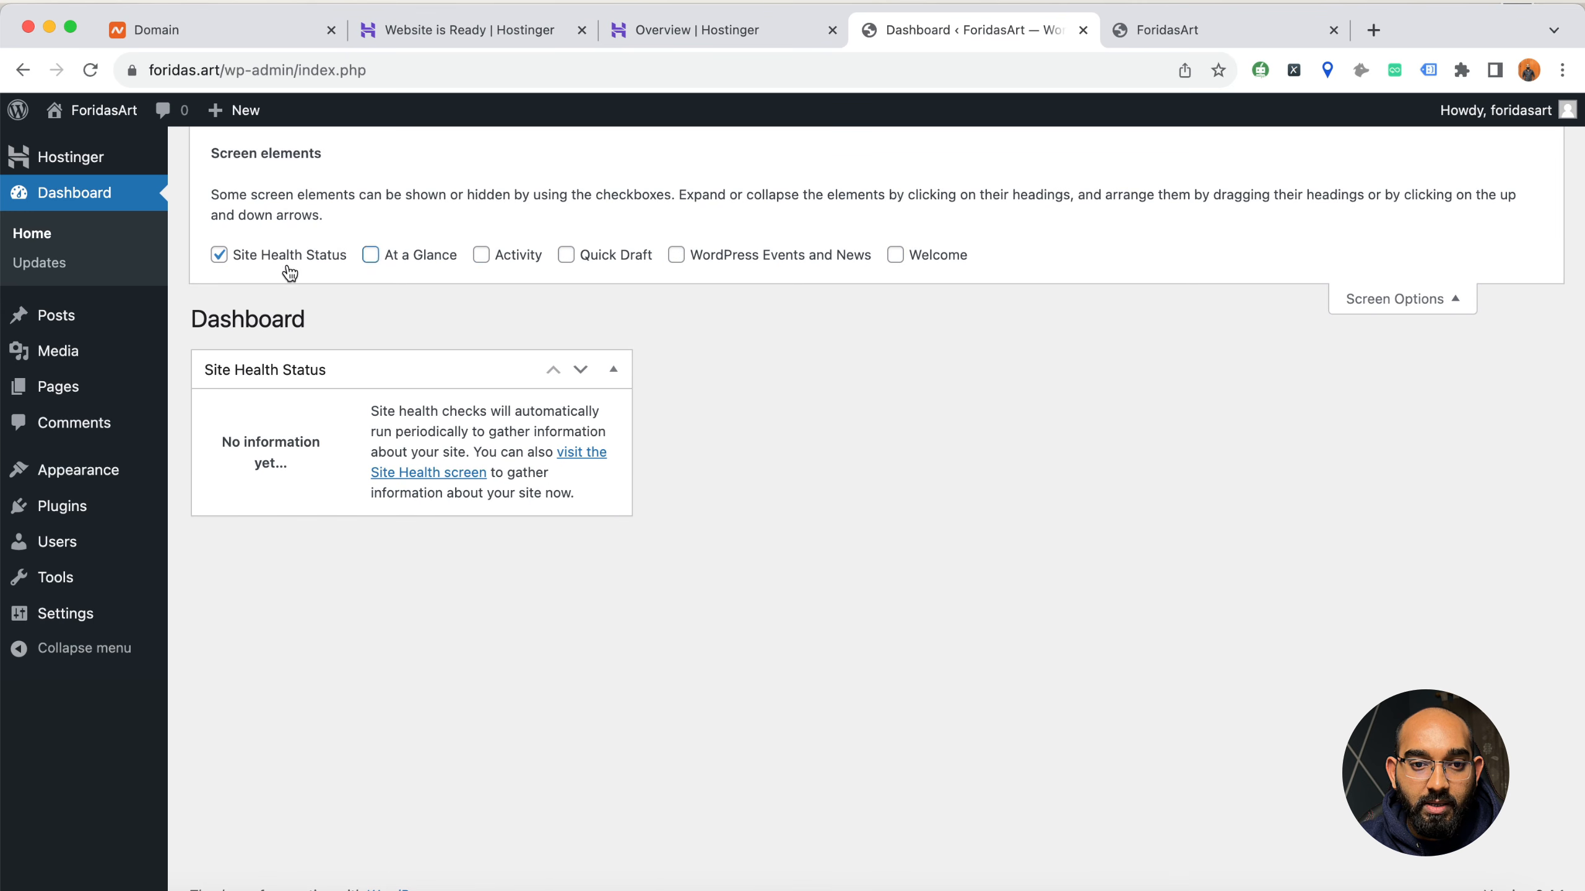
{"action": "left_click", "coordinate": [289, 268]}
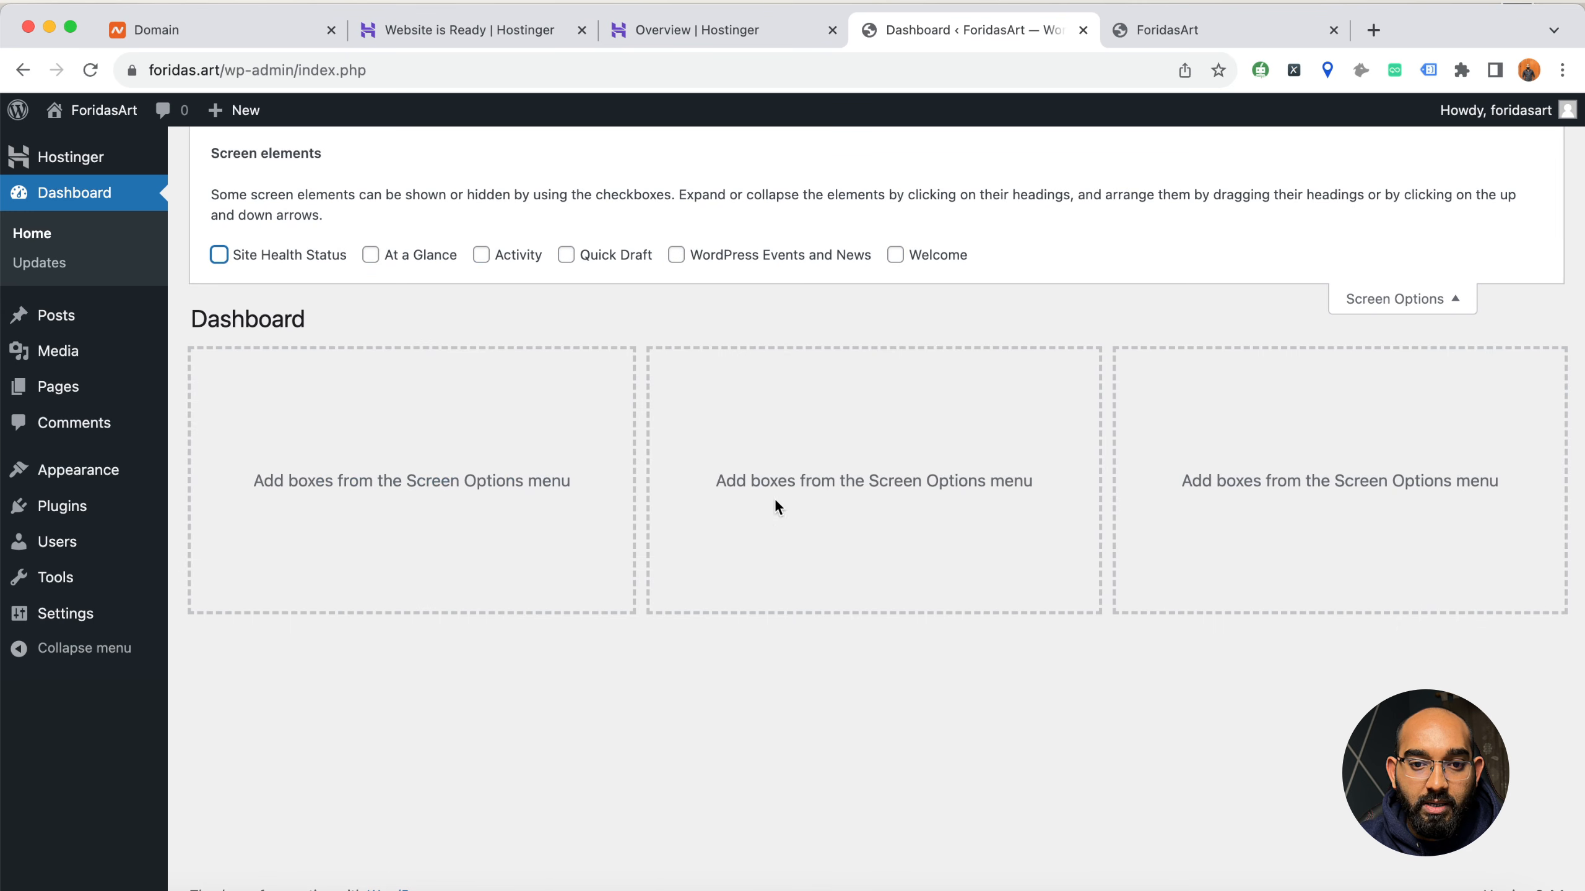
{"action": "left_click", "coordinate": [1459, 302]}
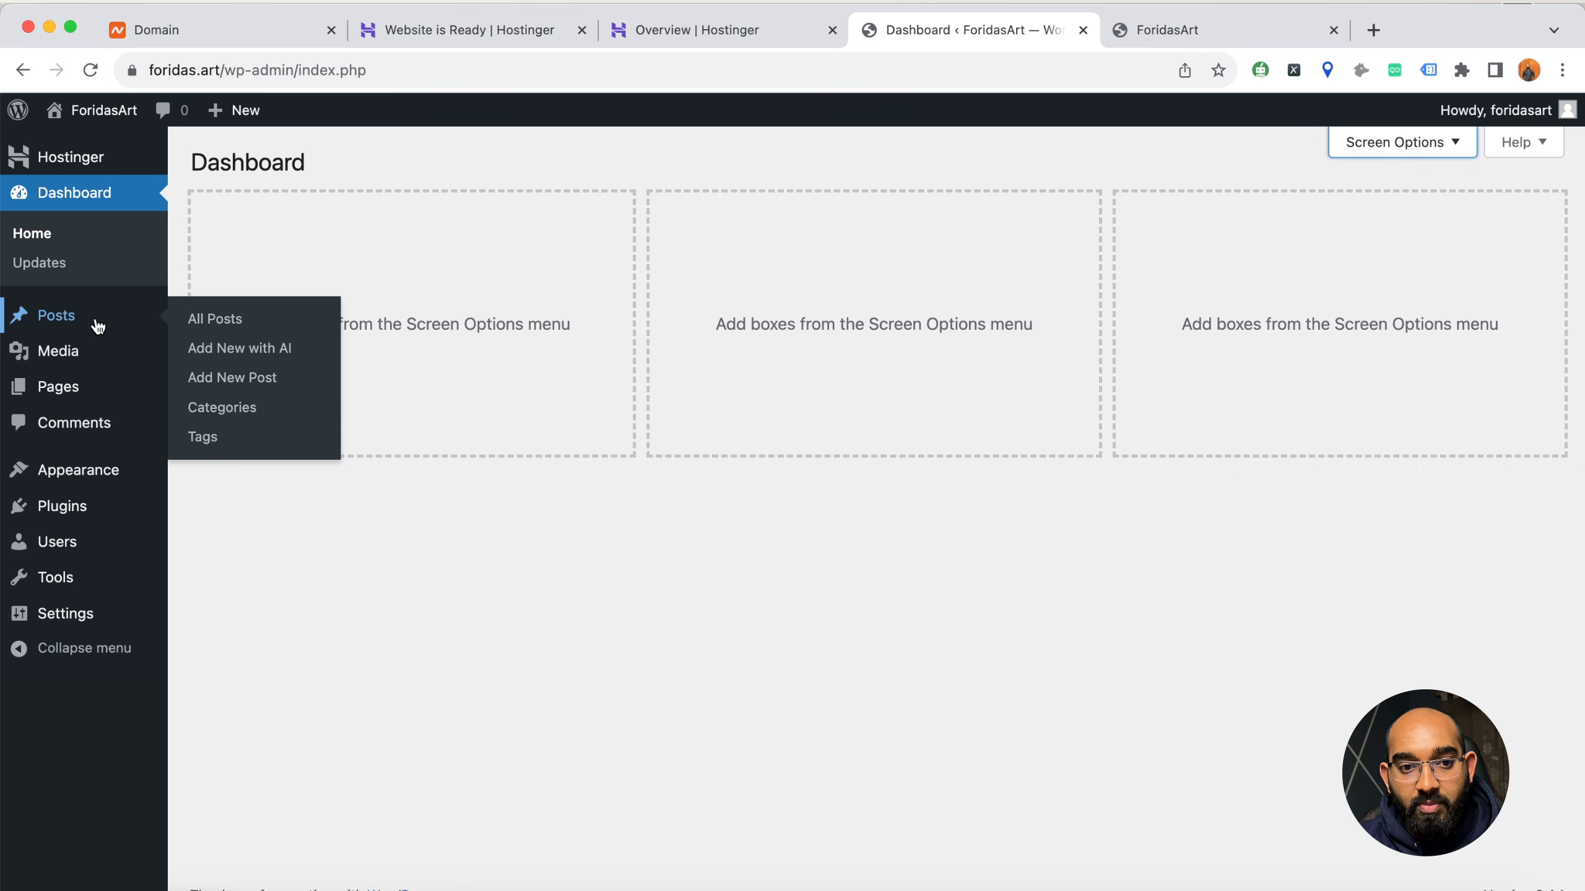
Open the list of all posts and move the "Hello world!" post to the Trash
{"action": "left_click", "coordinate": [98, 326]}
{"action": "left_click", "coordinate": [213, 322]}
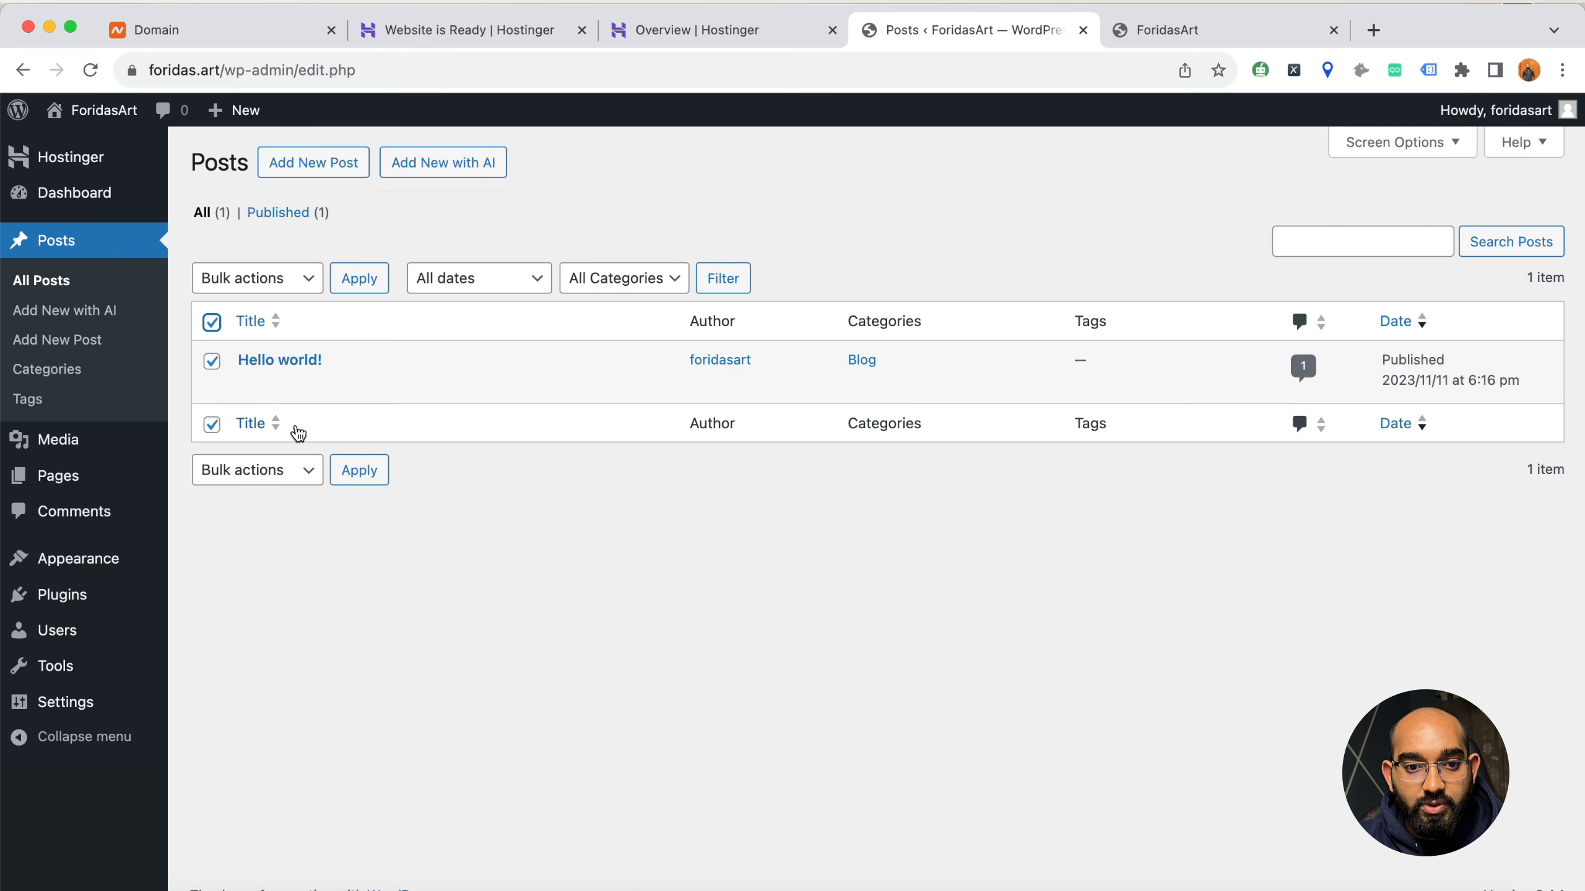
{"action": "left_click", "coordinate": [363, 382]}
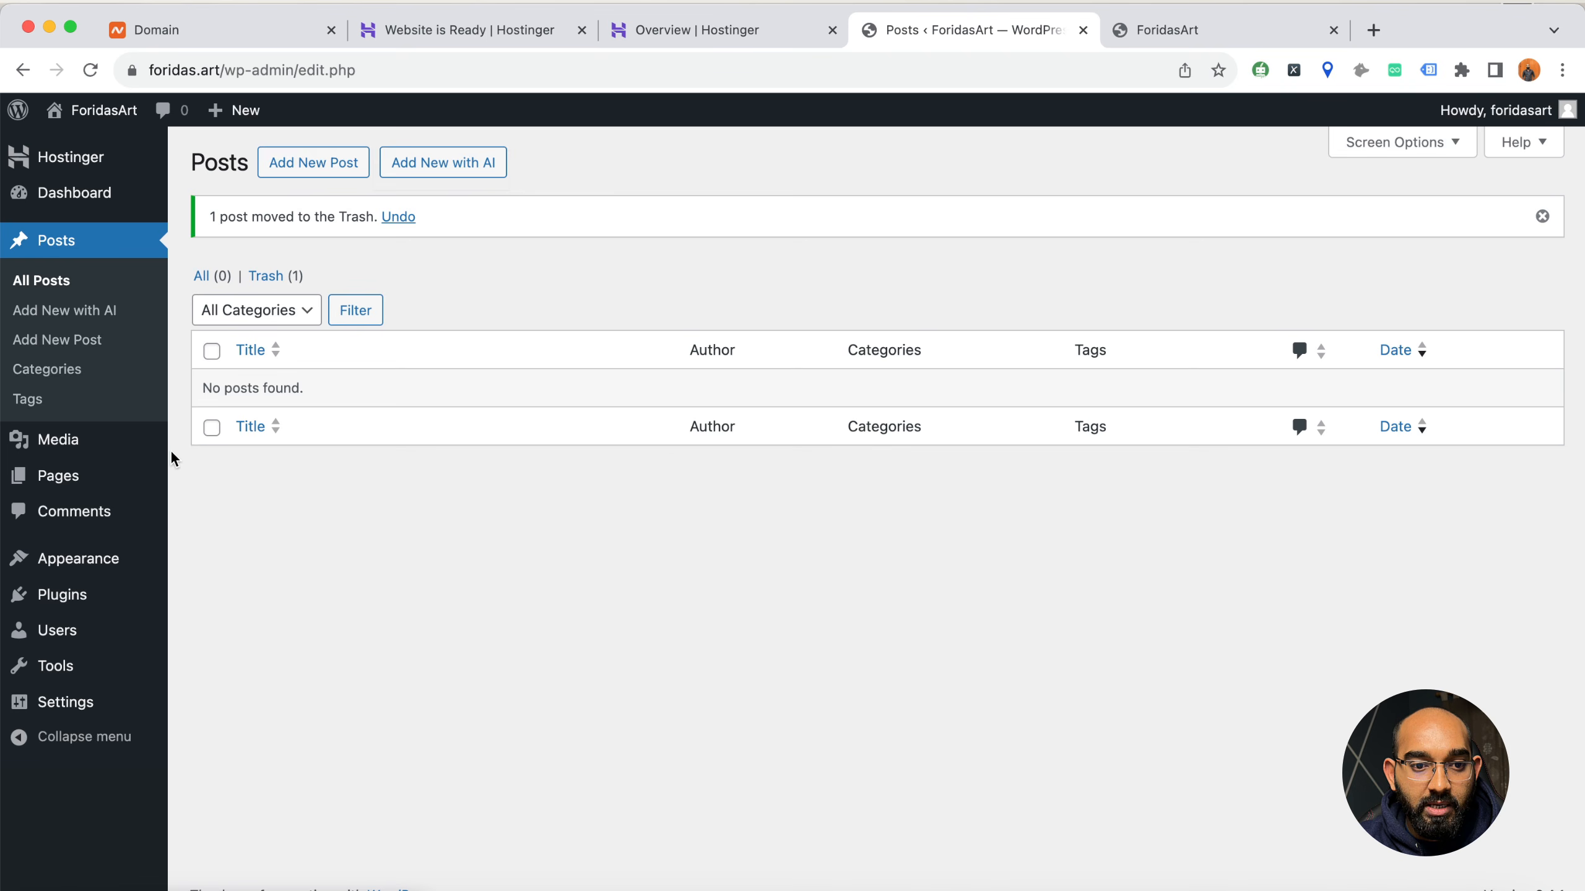
Open the list of pages and move the Privacy Policy draft to the Trash with a bulk action
{"action": "left_click", "coordinate": [31, 482]}
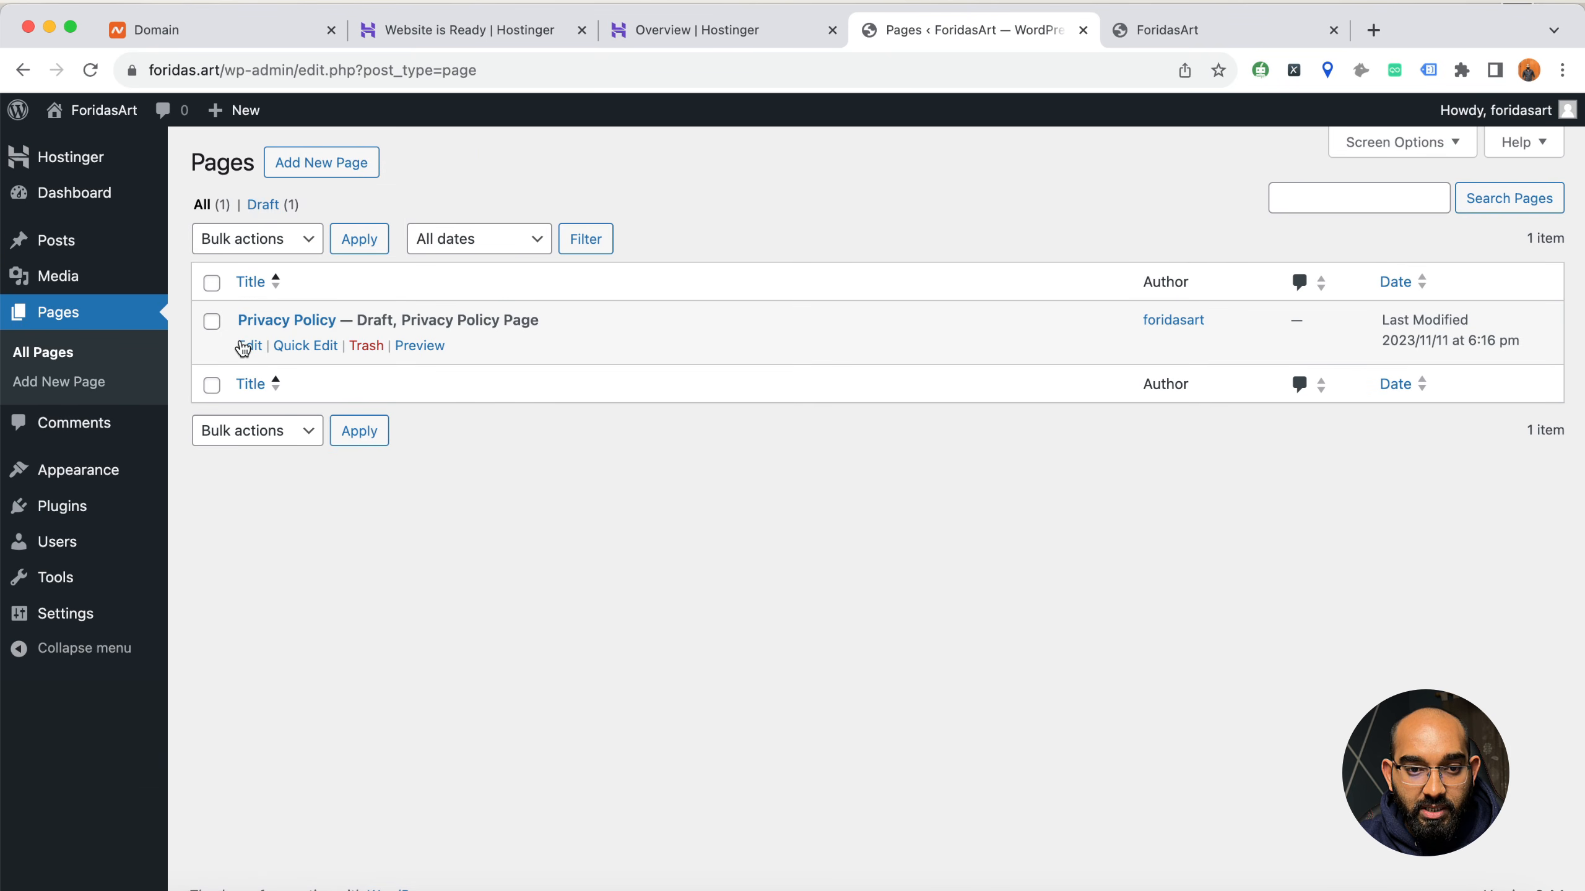
{"action": "left_click", "coordinate": [211, 283]}
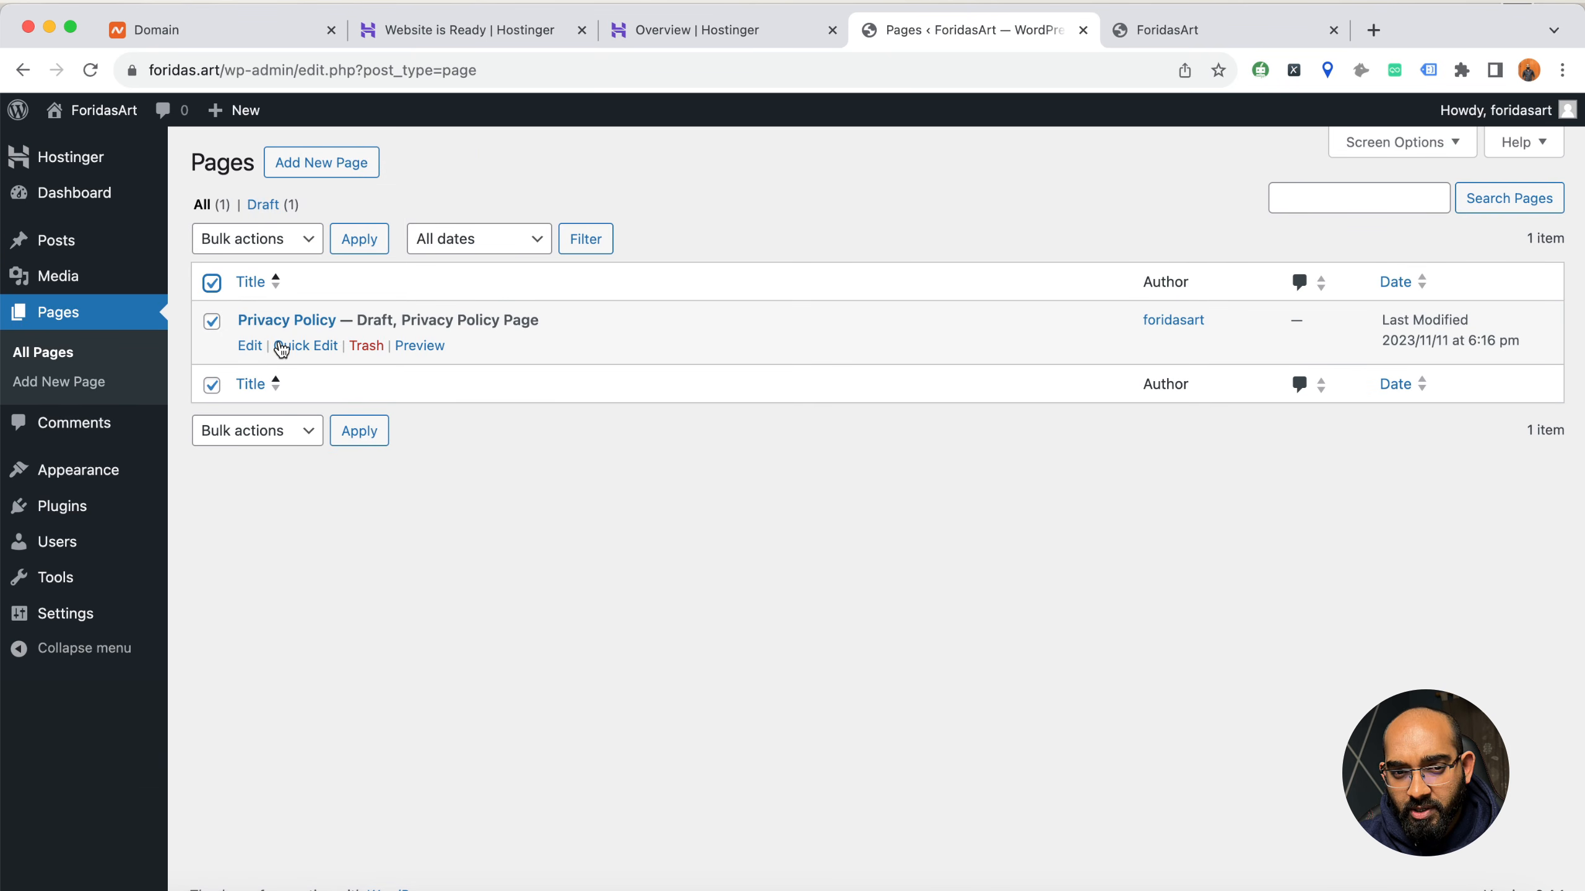
{"action": "left_click", "coordinate": [262, 239]}
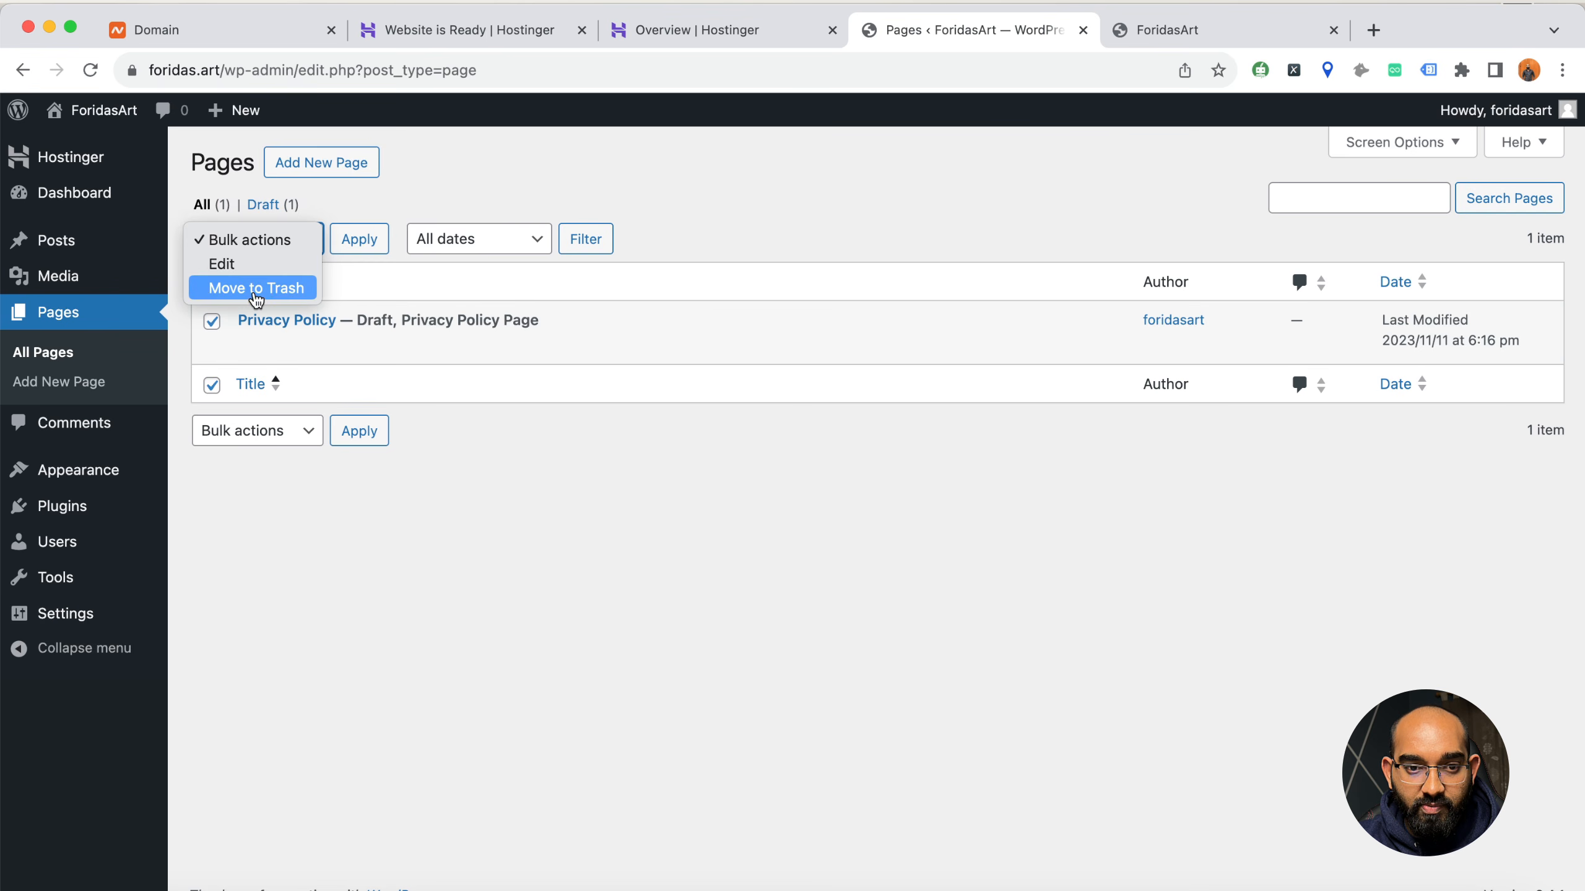
{"action": "left_click", "coordinate": [256, 288]}
{"action": "left_click", "coordinate": [359, 243]}
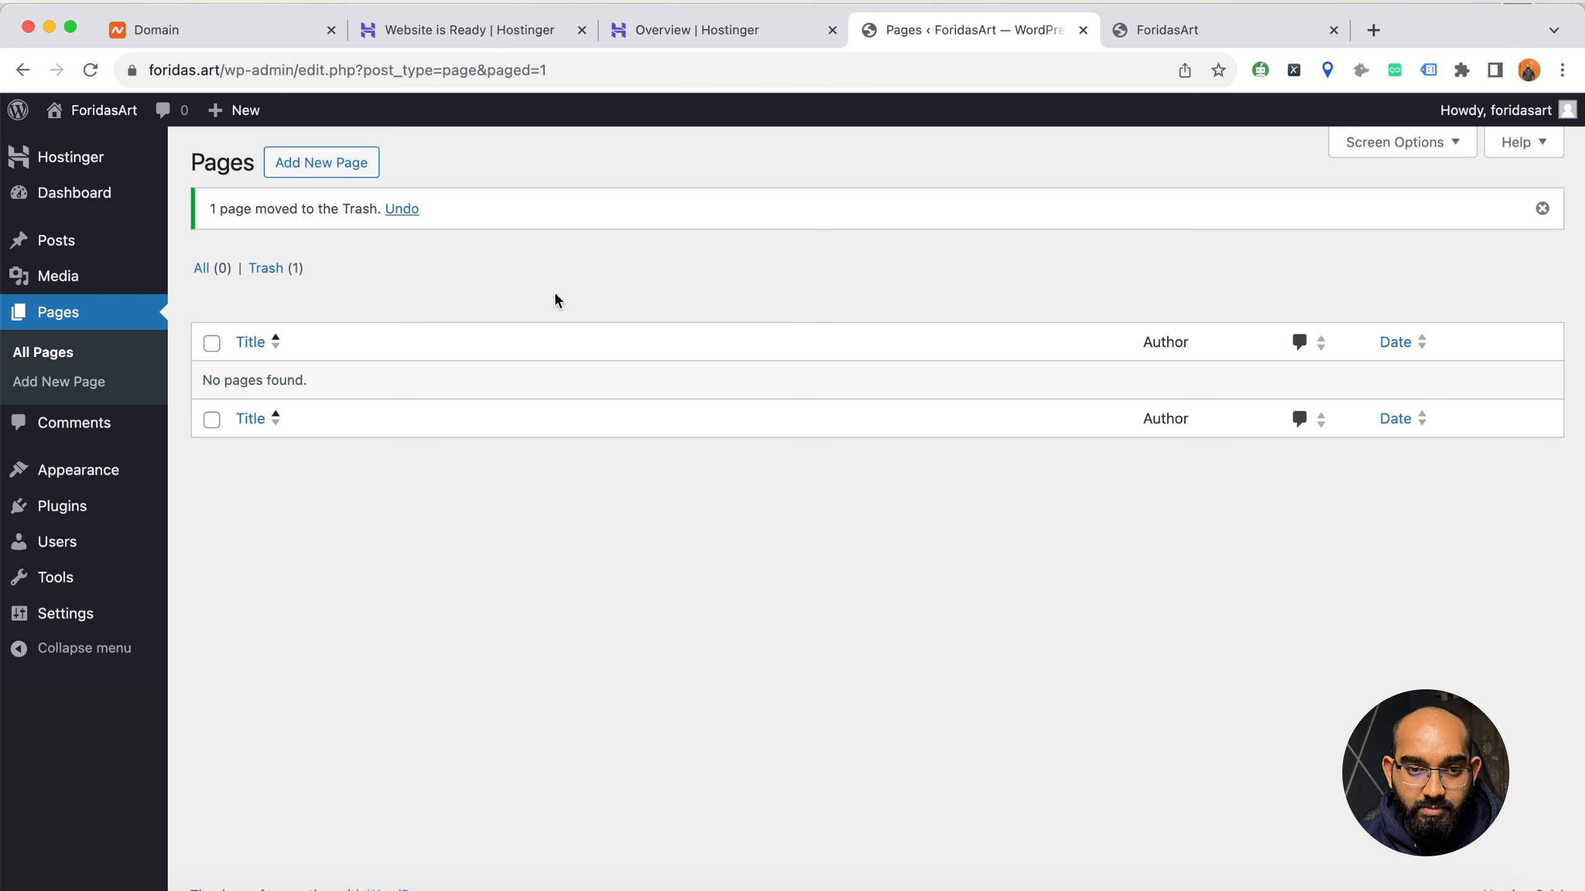
Open the Pages Trash and permanently delete the trashed page
{"action": "left_click", "coordinate": [294, 269]}
{"action": "left_click", "coordinate": [352, 348]}
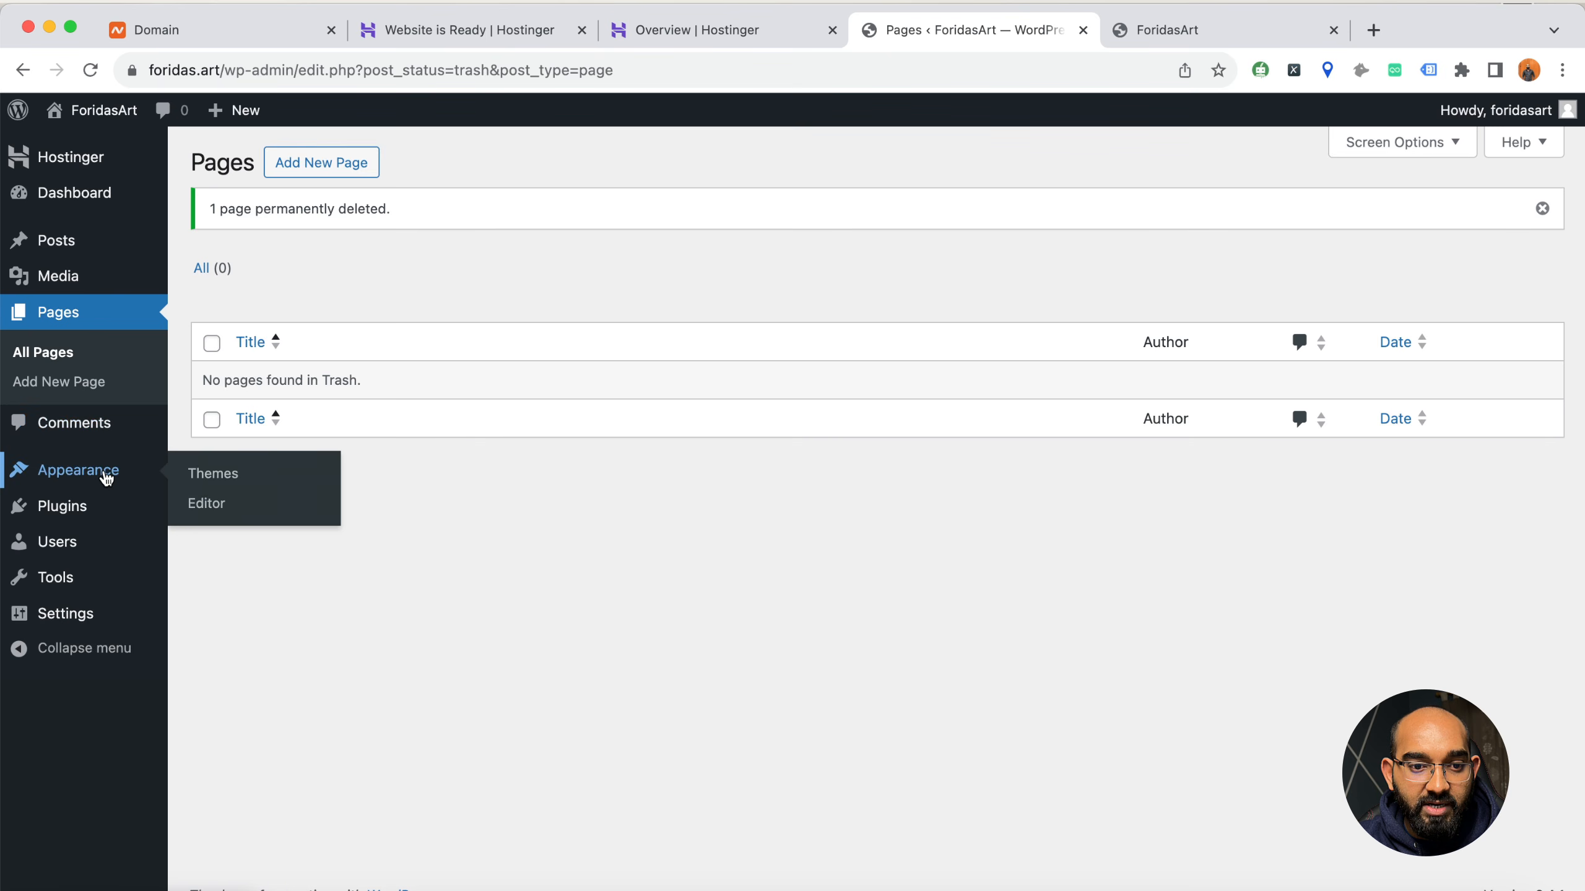
Open the administrator account's profile from the list of all users and set its Admin Color Scheme to Modern
{"action": "mouse_move", "coordinate": [96, 517]}
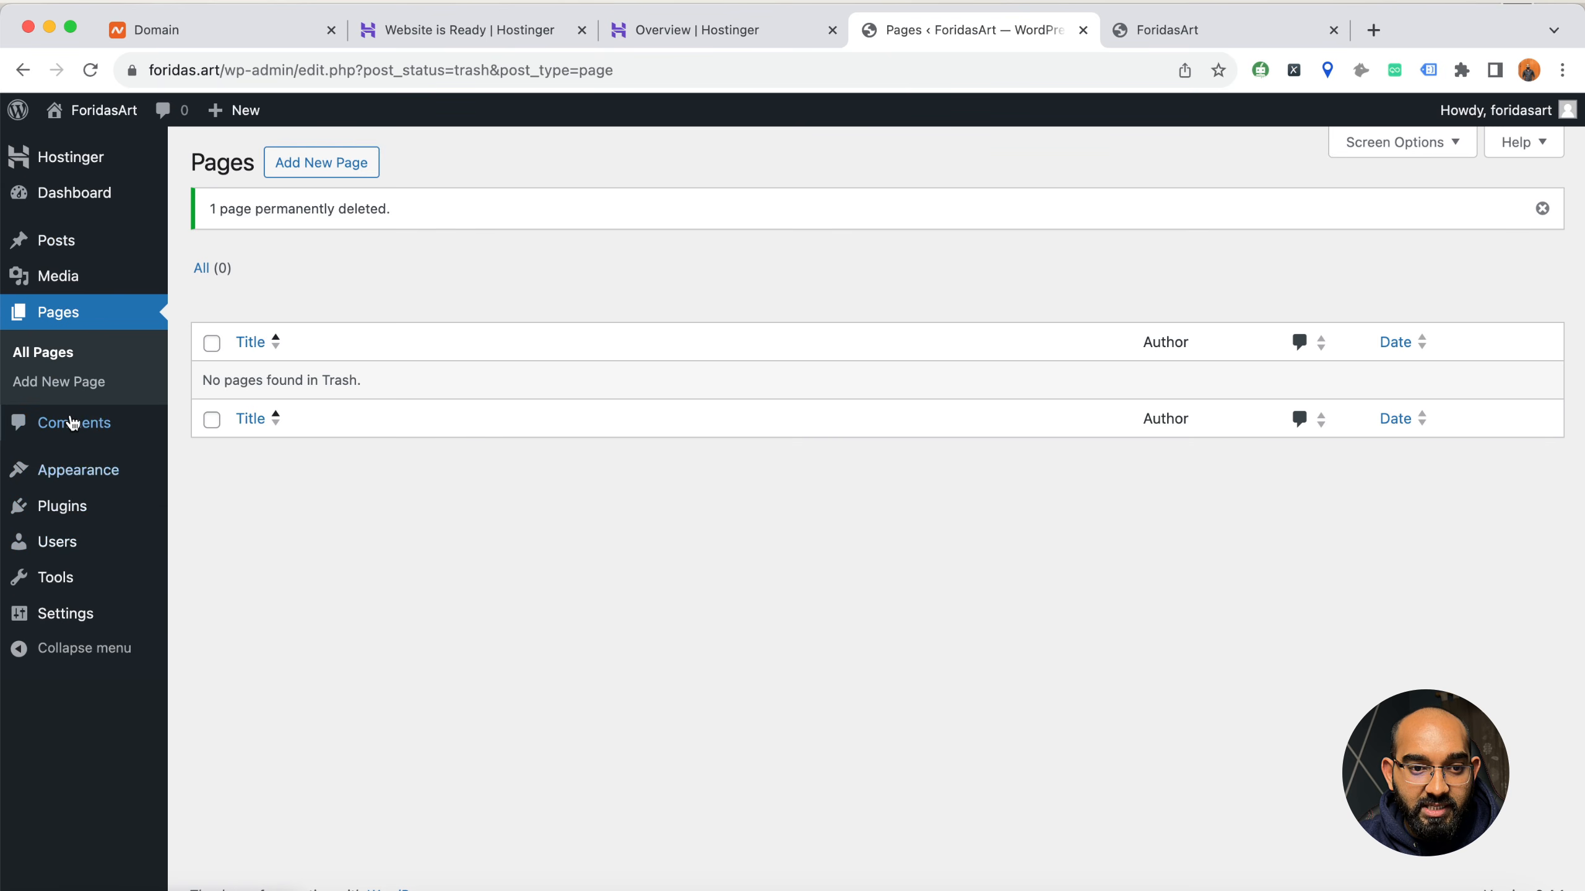
{"action": "mouse_move", "coordinate": [50, 555]}
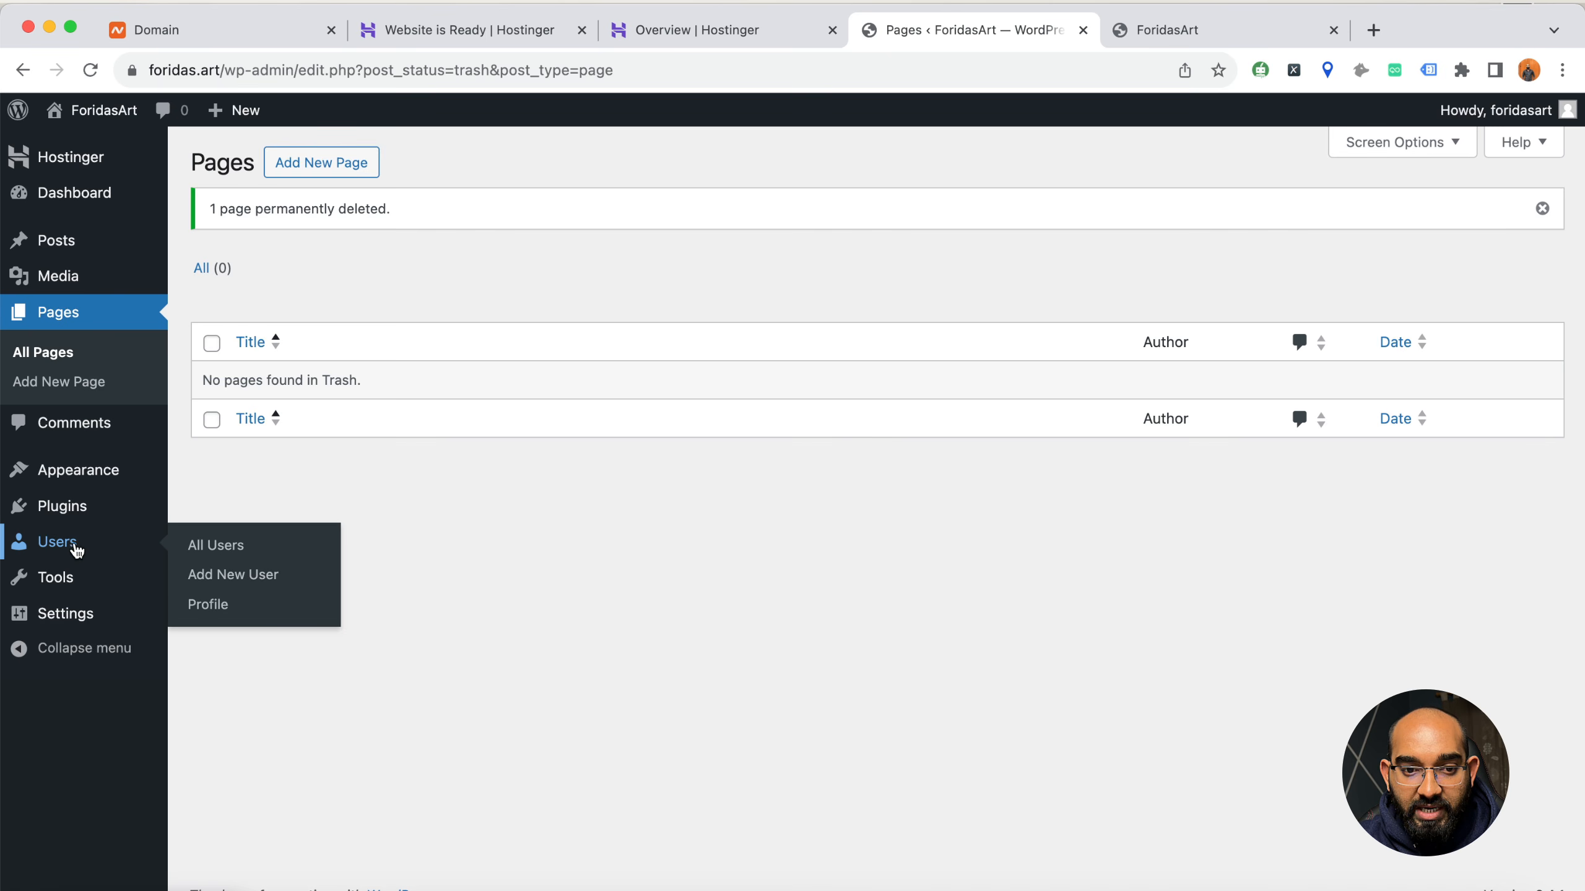
{"action": "left_click", "coordinate": [228, 547]}
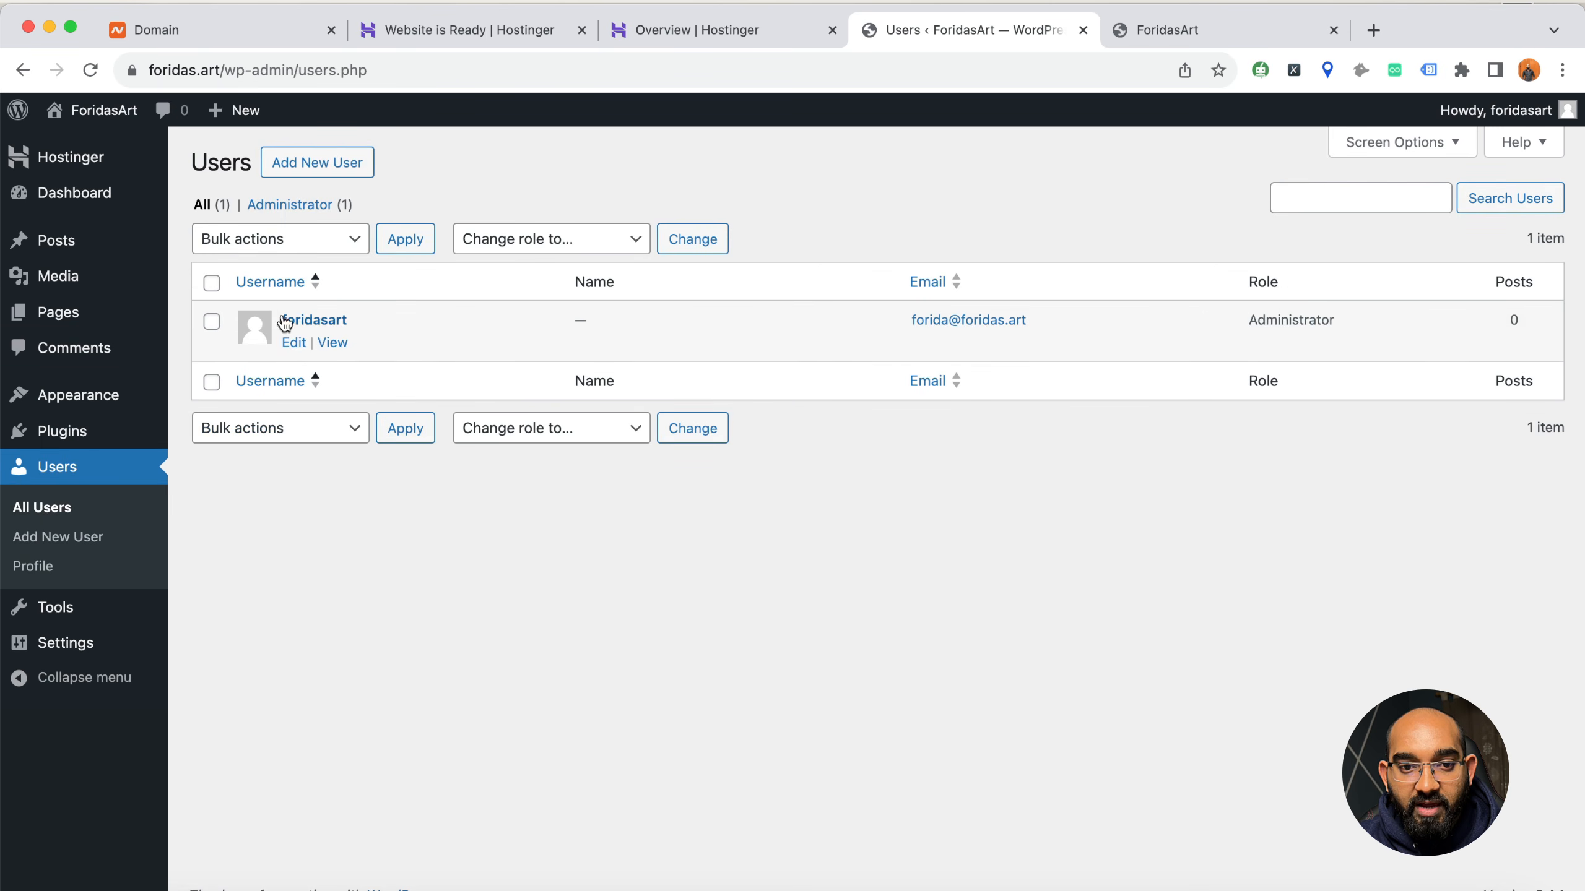
{"action": "left_click", "coordinate": [290, 342]}
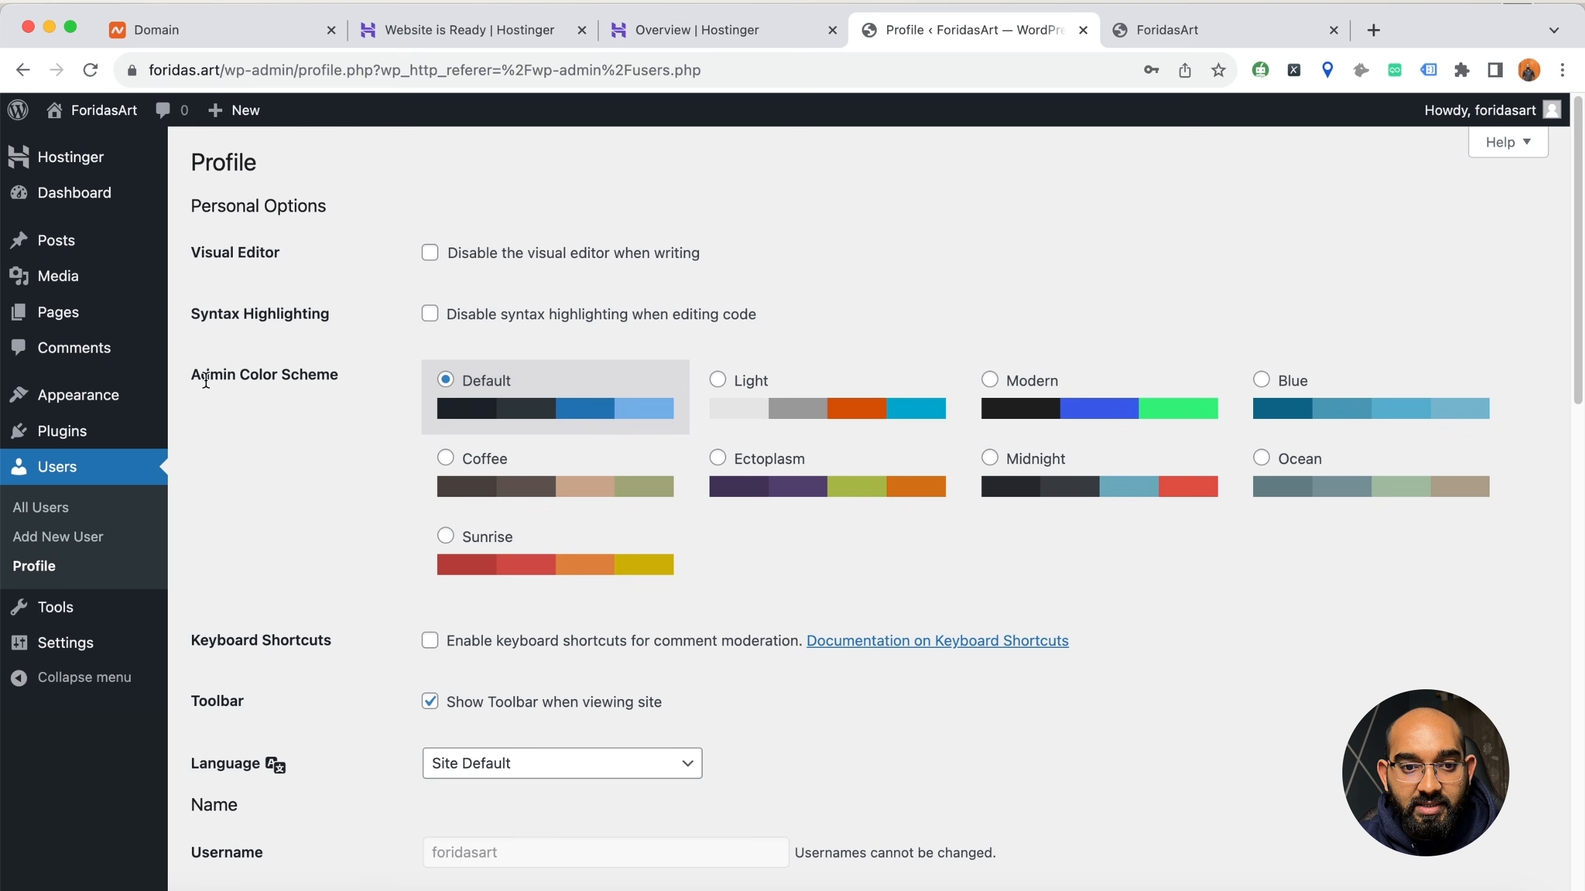
{"action": "left_click", "coordinate": [1022, 412]}
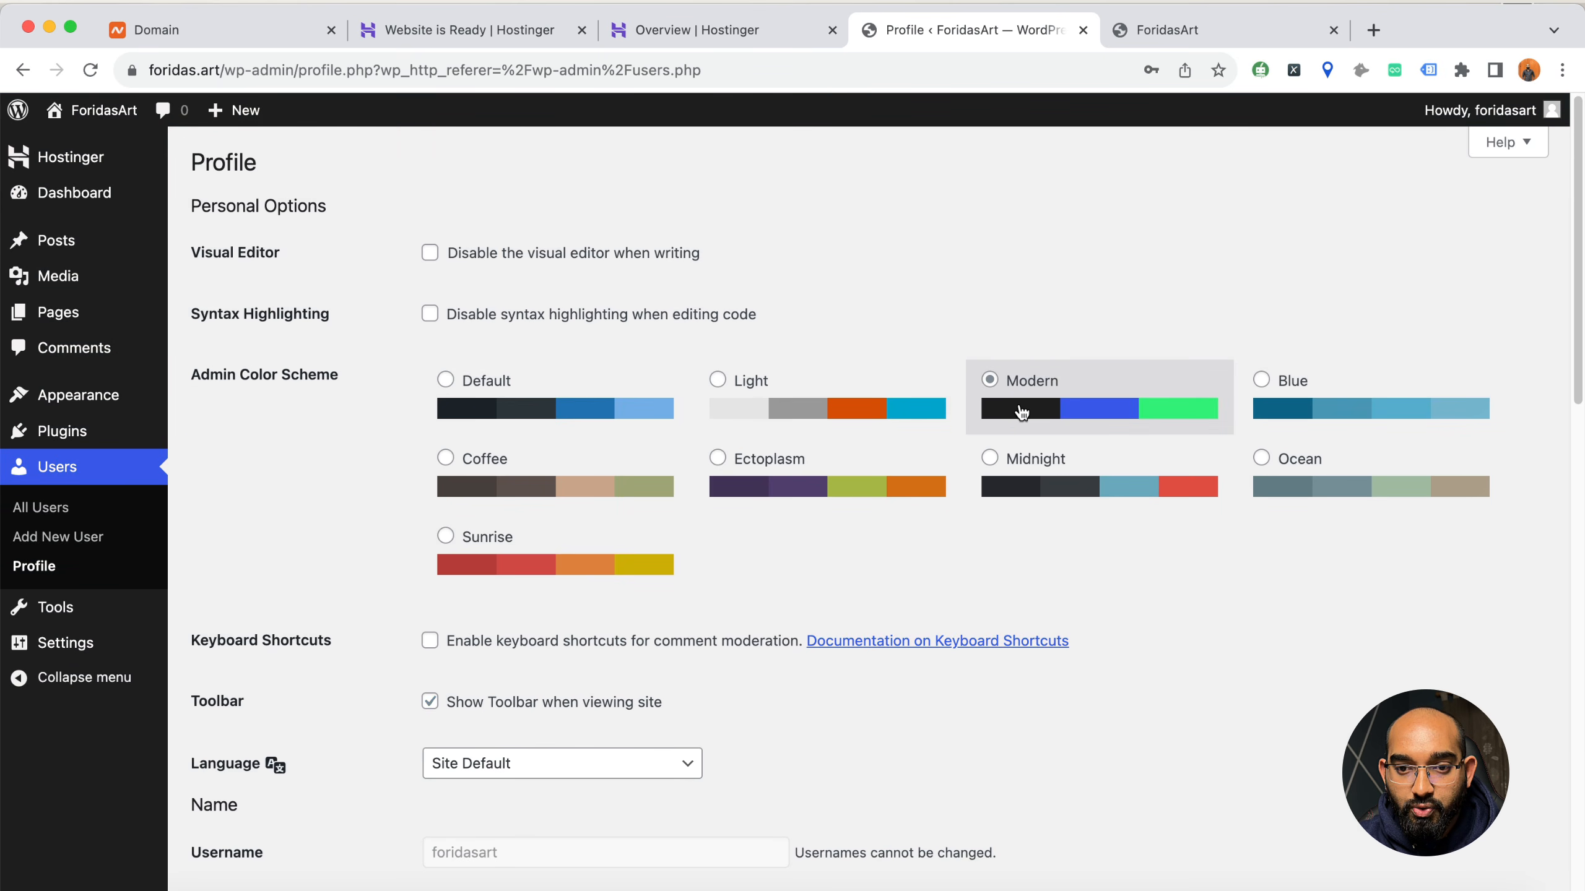
{"action": "left_click", "coordinate": [1339, 403]}
{"action": "left_click", "coordinate": [1100, 401]}
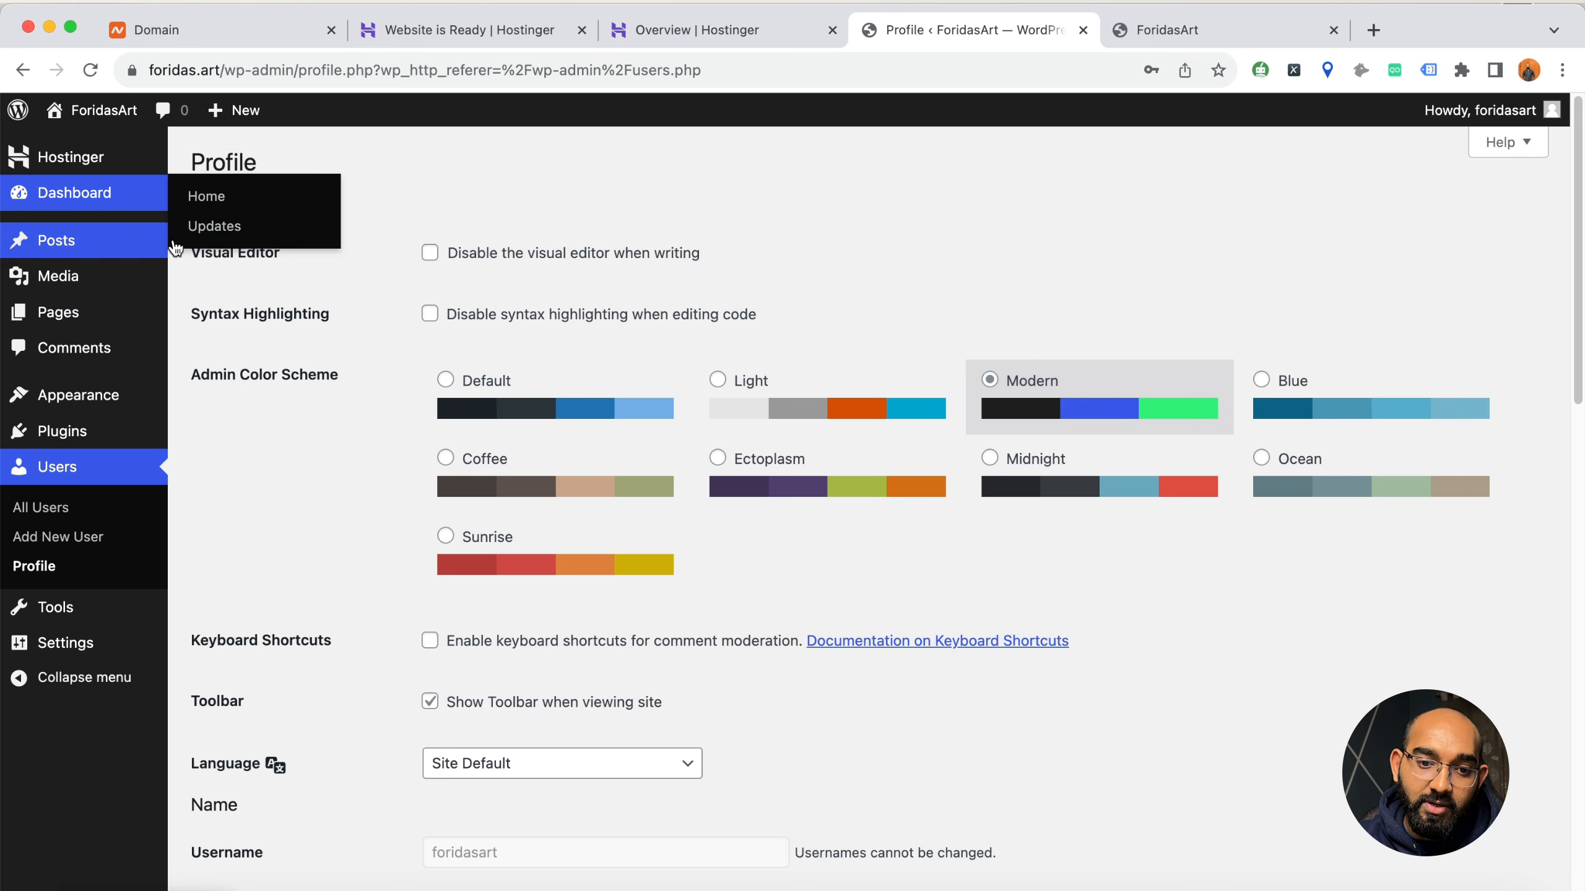
Look over the profile's name, contact and biographical fields and check the choices for the public display name
{"action": "scroll", "coordinate": [321, 543], "scroll_direction": "down", "scroll_amount": 10}
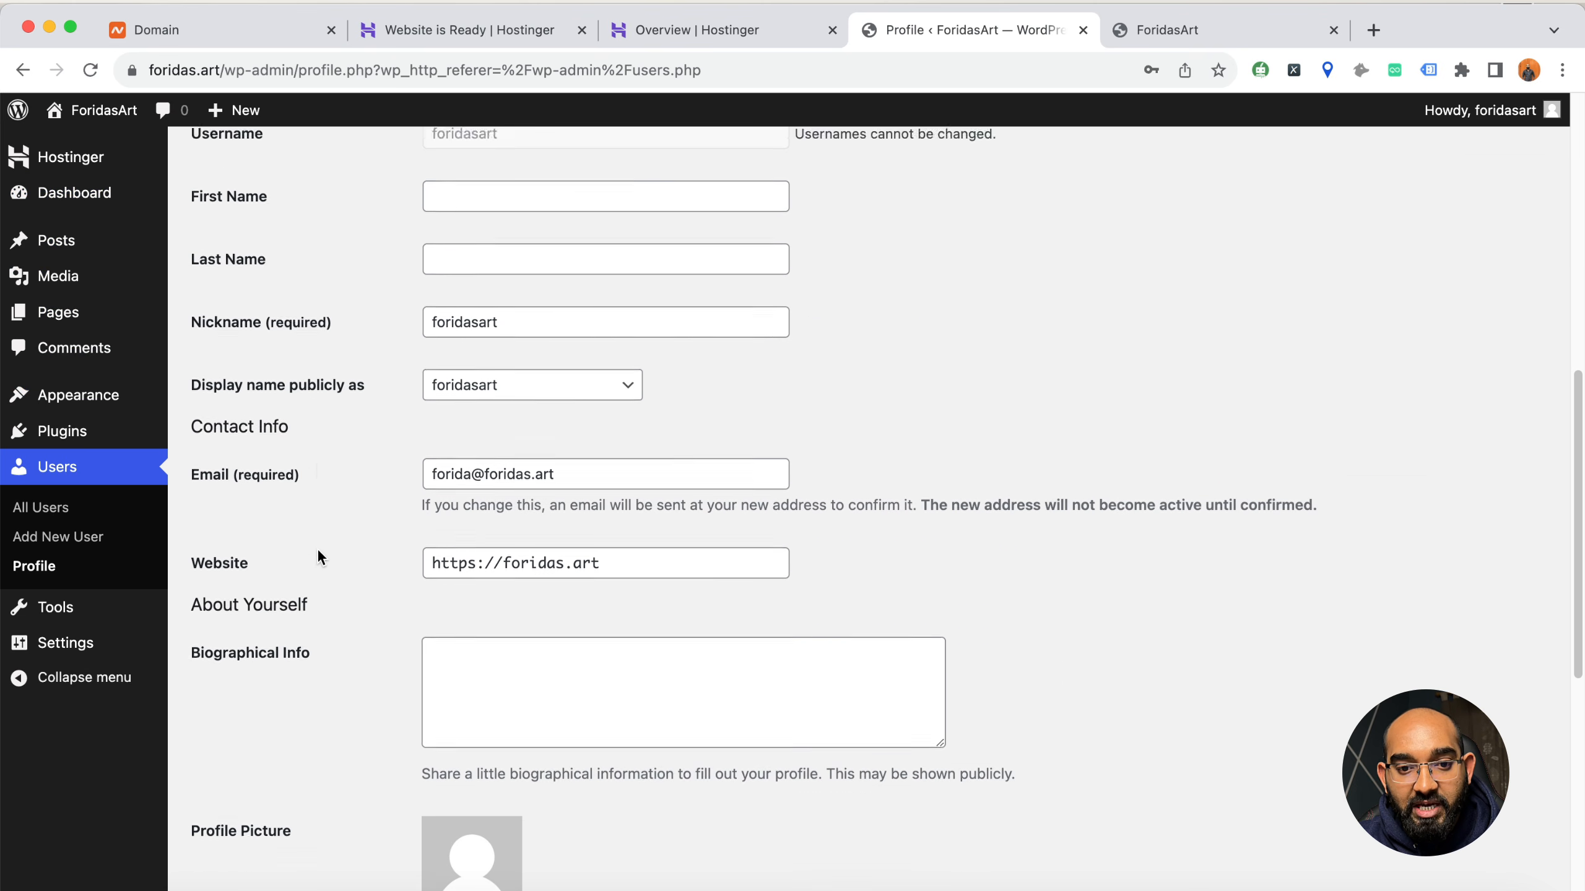
{"action": "scroll", "coordinate": [336, 489], "scroll_direction": "down", "scroll_amount": 4}
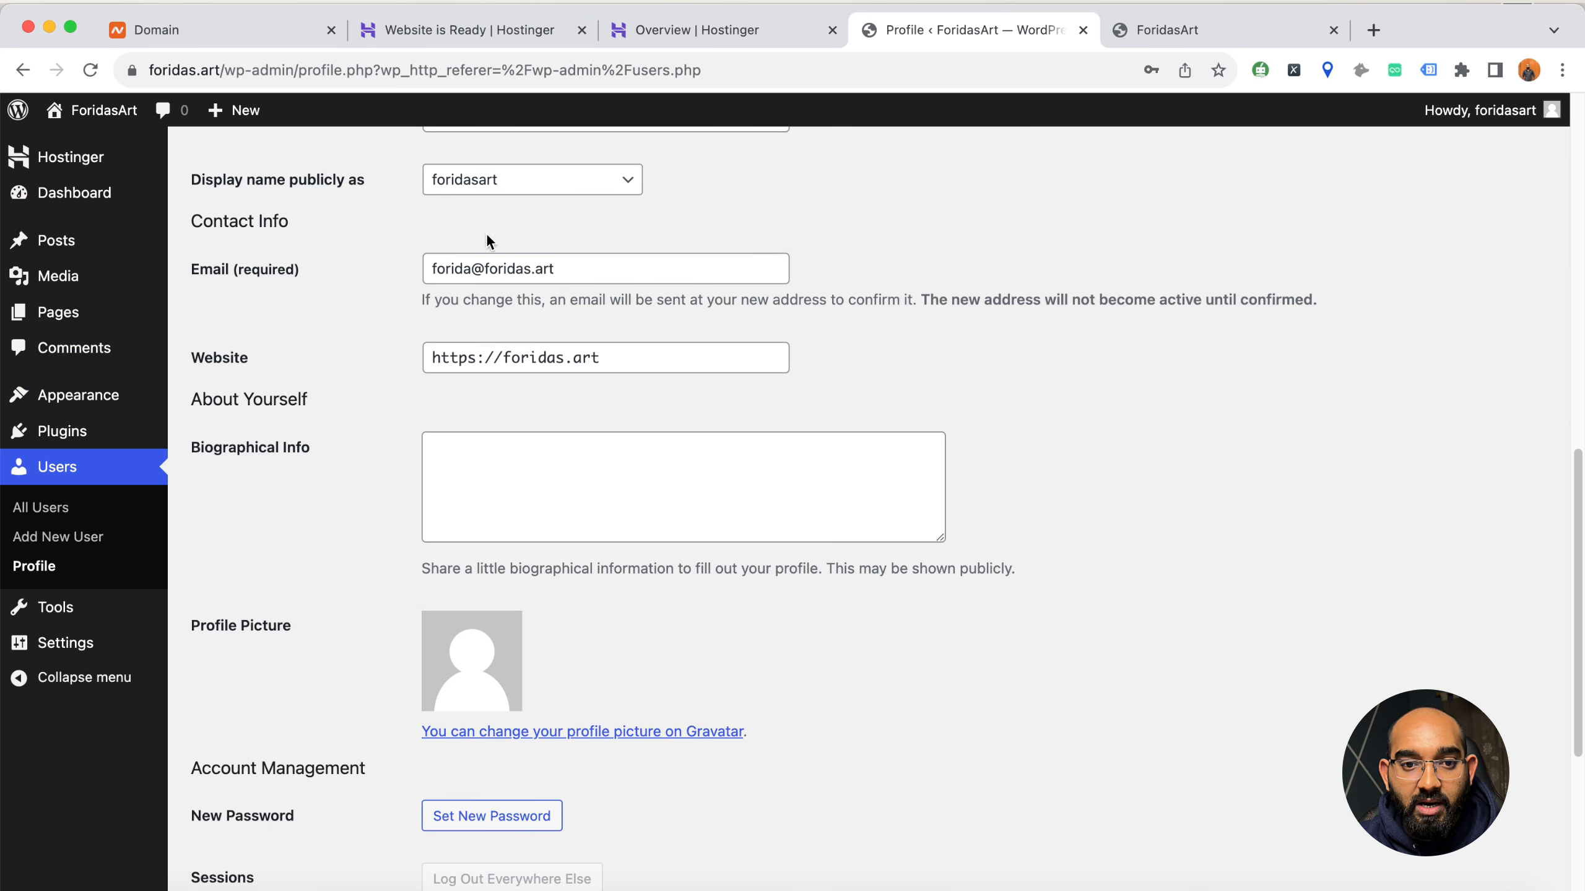
{"action": "left_click", "coordinate": [502, 181]}
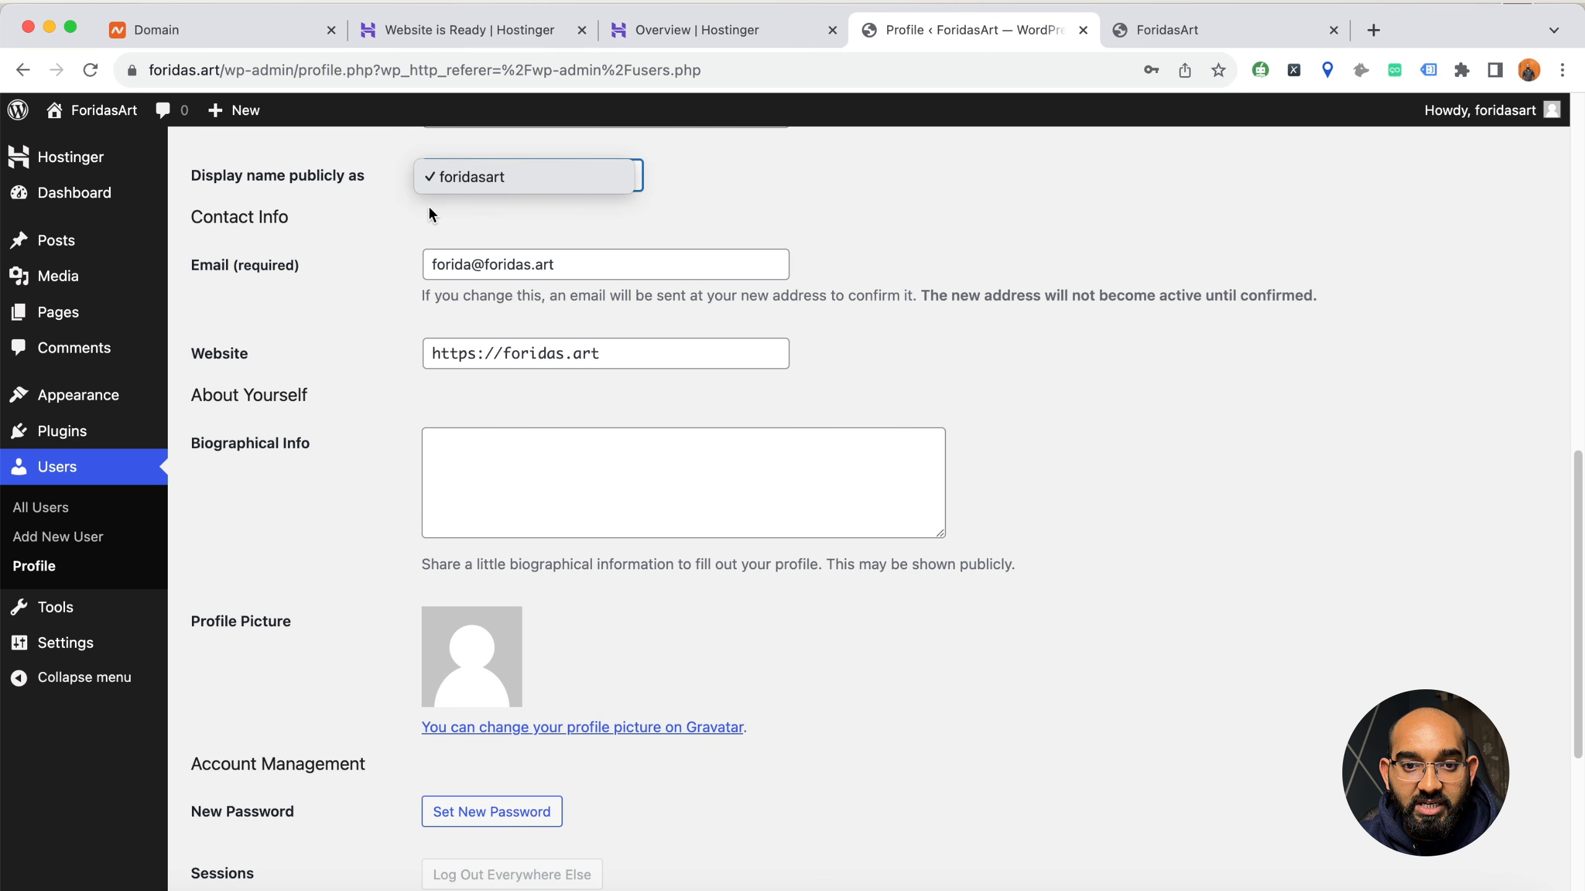
{"action": "left_click", "coordinate": [518, 176]}
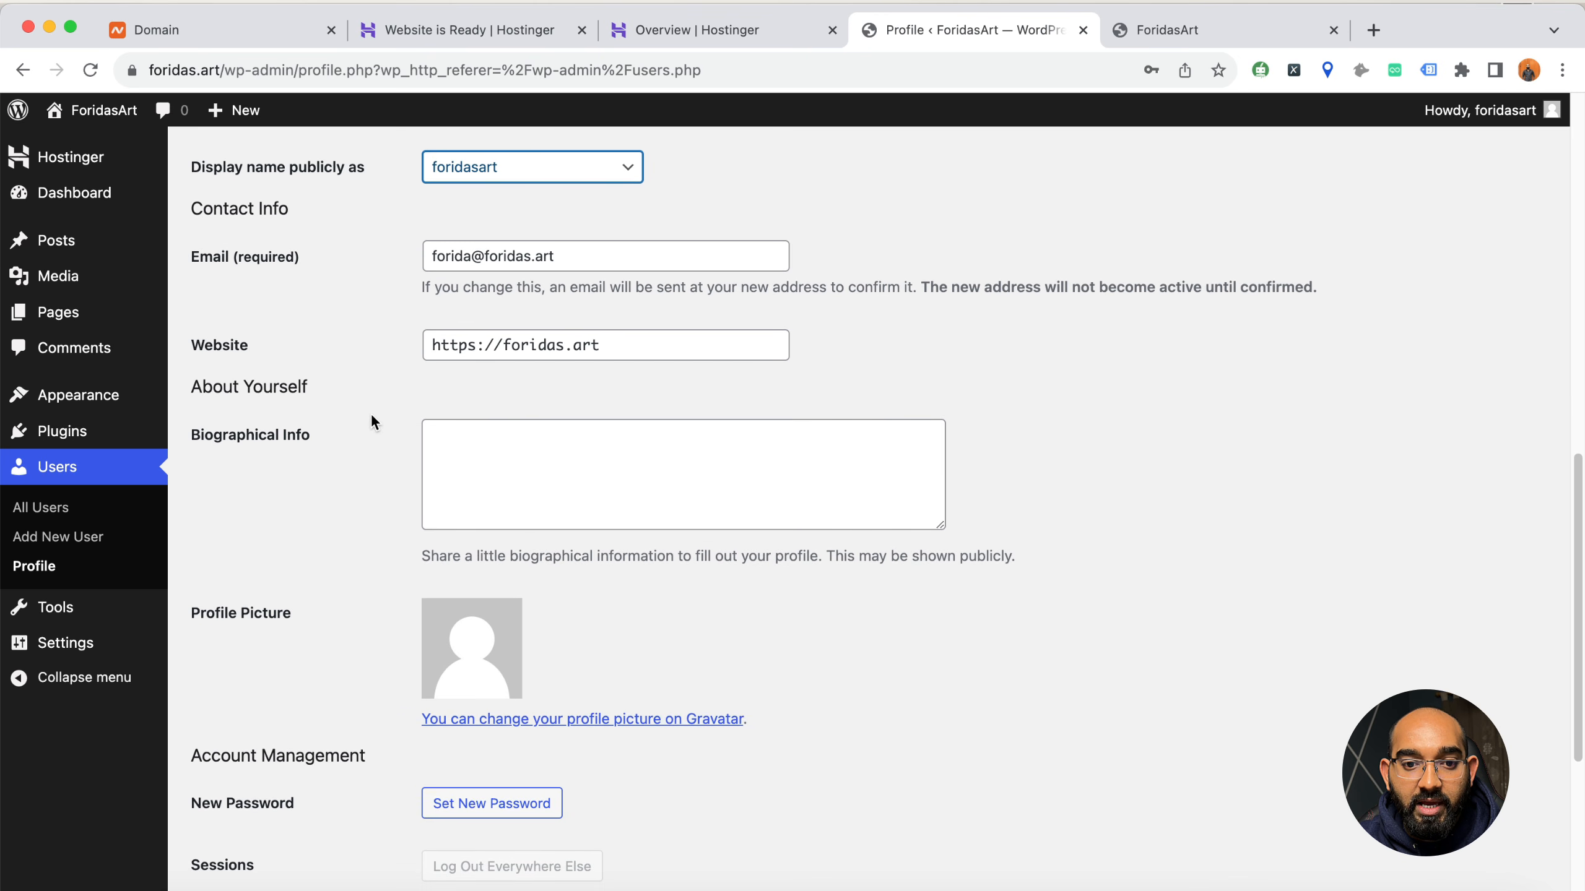
{"action": "scroll", "coordinate": [362, 468], "scroll_direction": "down", "scroll_amount": 1}
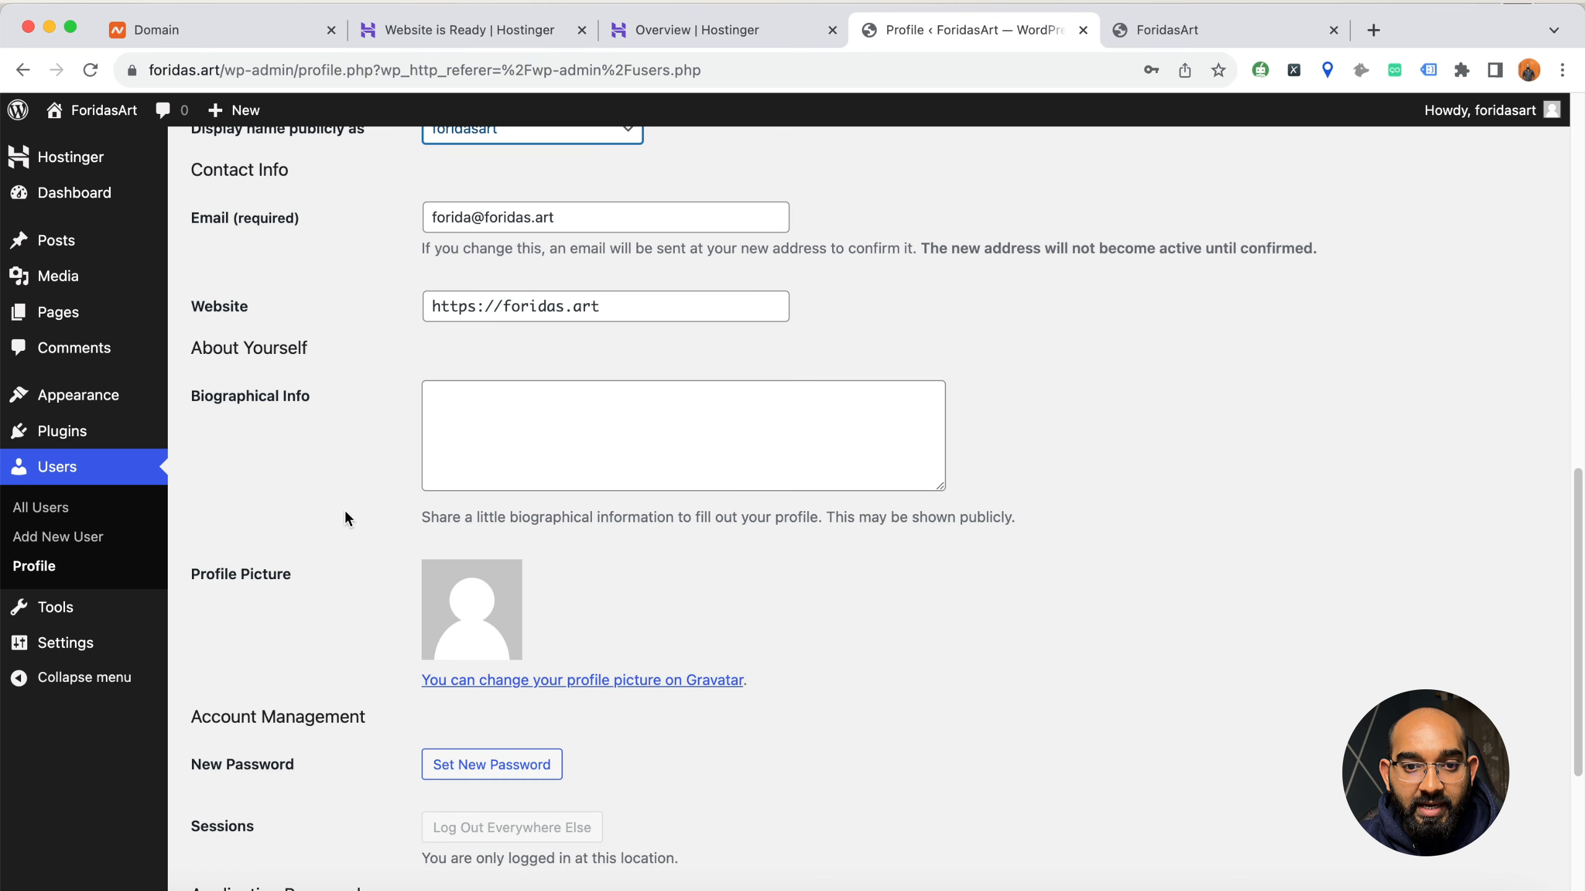
Try out a new account password in the New Password field and cancel the password change
{"action": "left_click", "coordinate": [473, 767]}
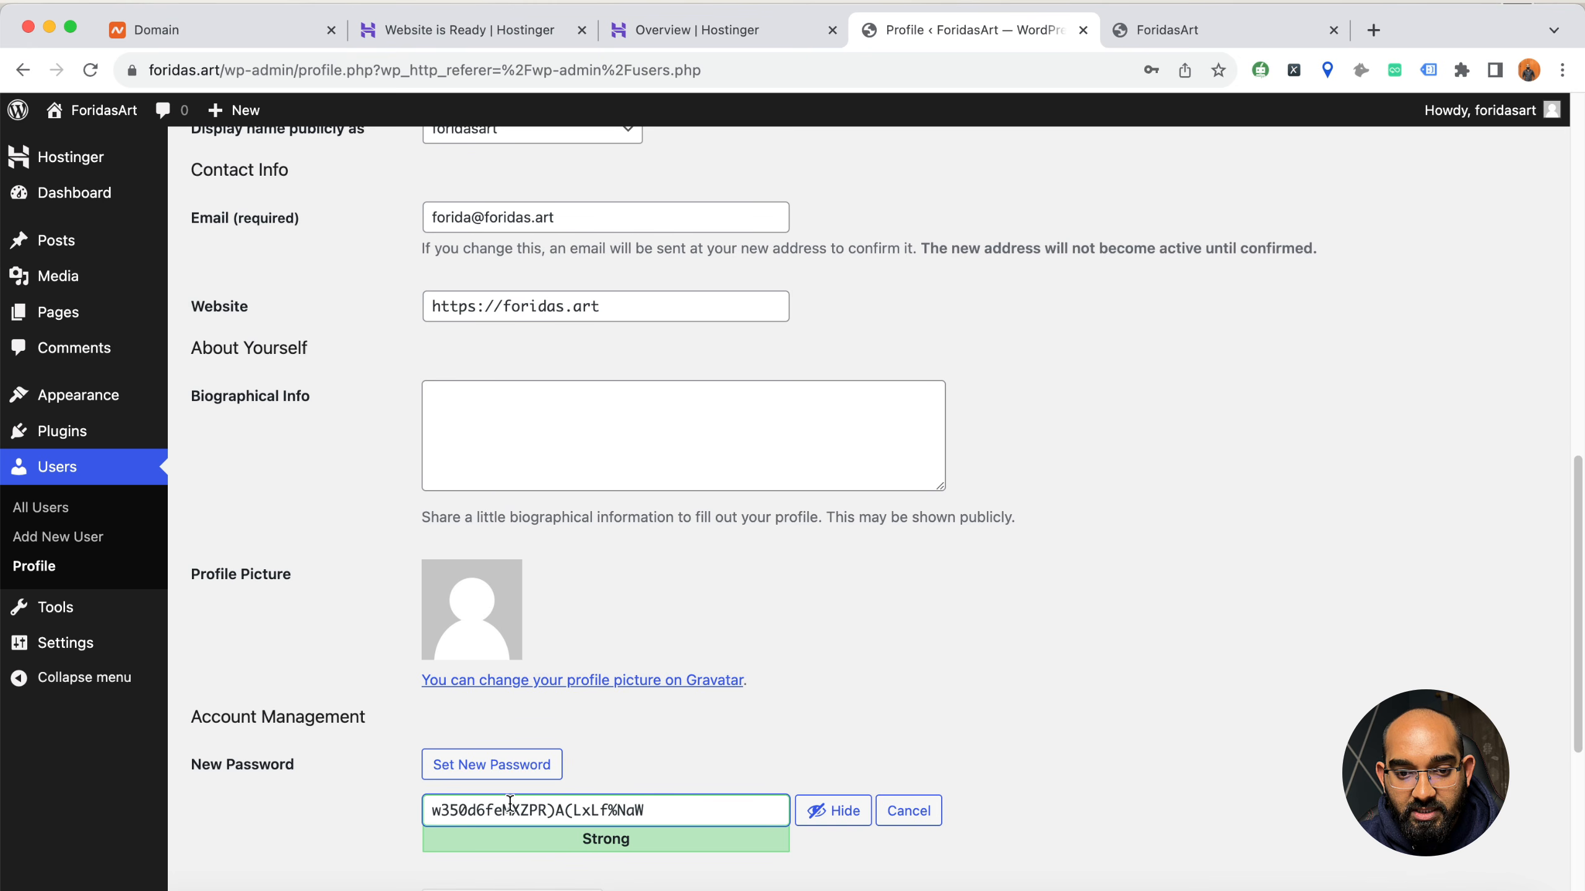
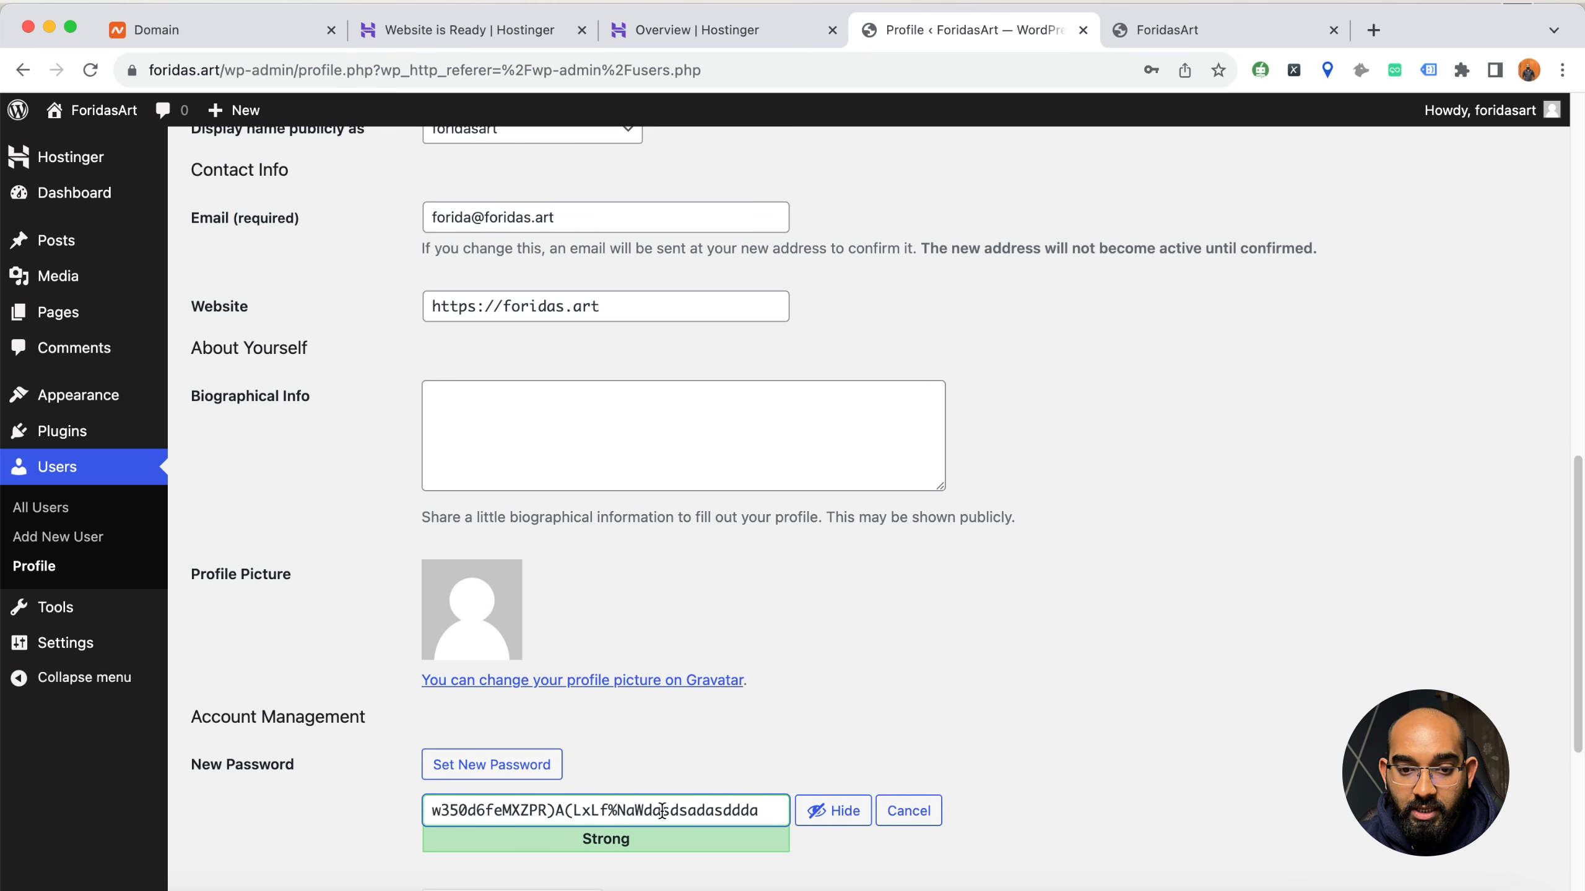
{"action": "key", "text": "super+a"}
{"action": "key", "text": "BackSpace"}
{"action": "left_click", "coordinate": [1063, 689]}
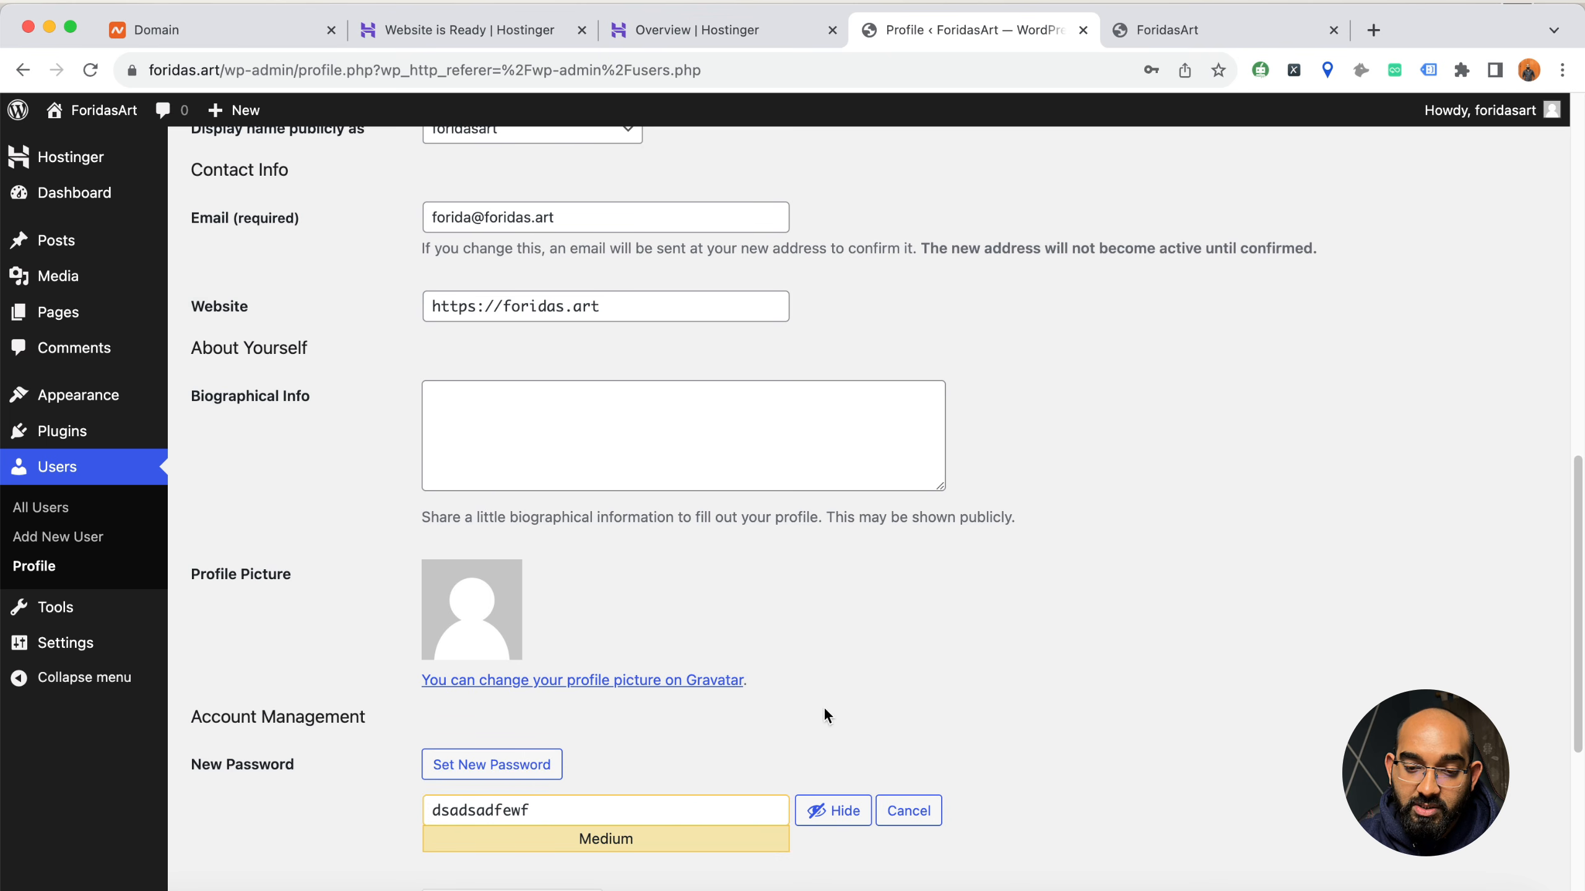
{"action": "scroll", "coordinate": [800, 713], "scroll_direction": "down", "scroll_amount": 3}
{"action": "left_click", "coordinate": [905, 664]}
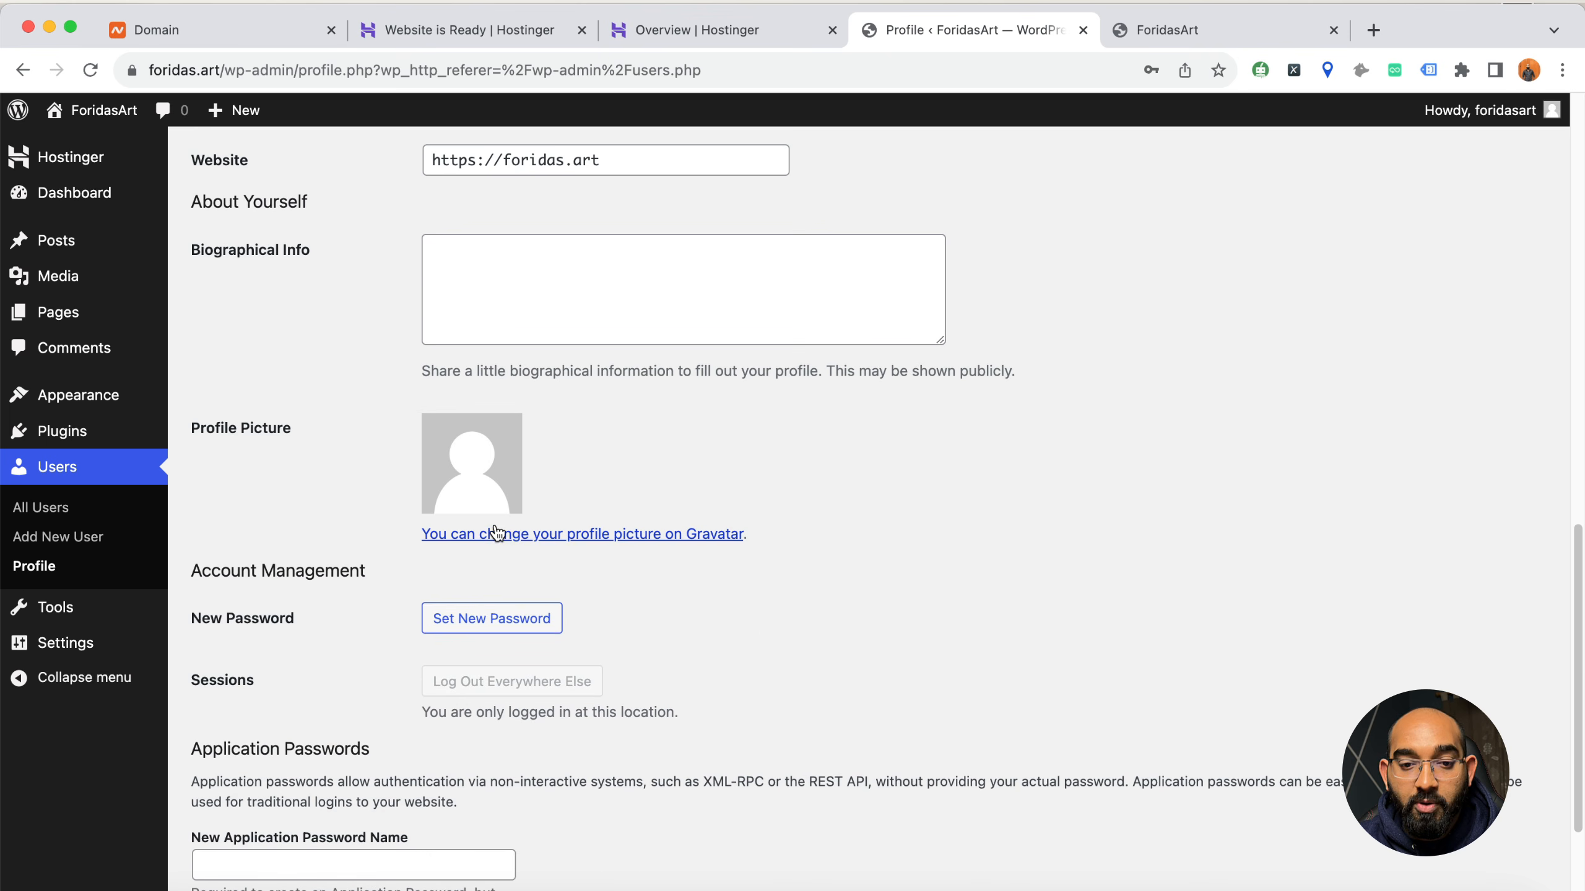
Save the profile with the Modern color scheme
{"action": "scroll", "coordinate": [717, 612], "scroll_direction": "down", "scroll_amount": 4}
{"action": "left_click", "coordinate": [247, 818]}
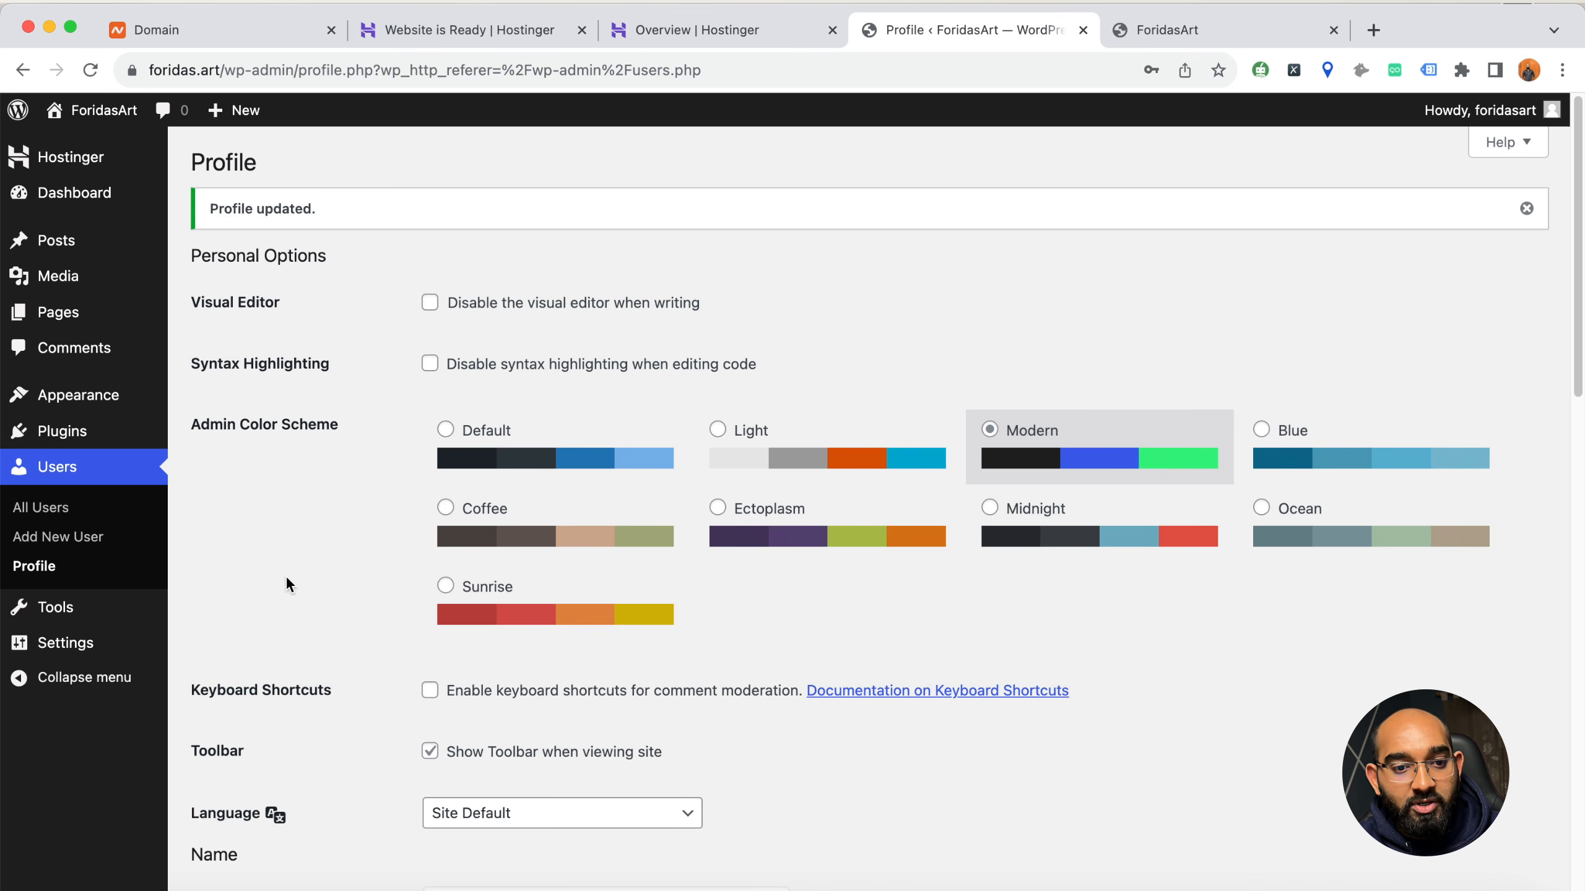
Review the General settings, including the WordPress address, site language, timezone and date formats, and save them
{"action": "mouse_move", "coordinate": [78, 656]}
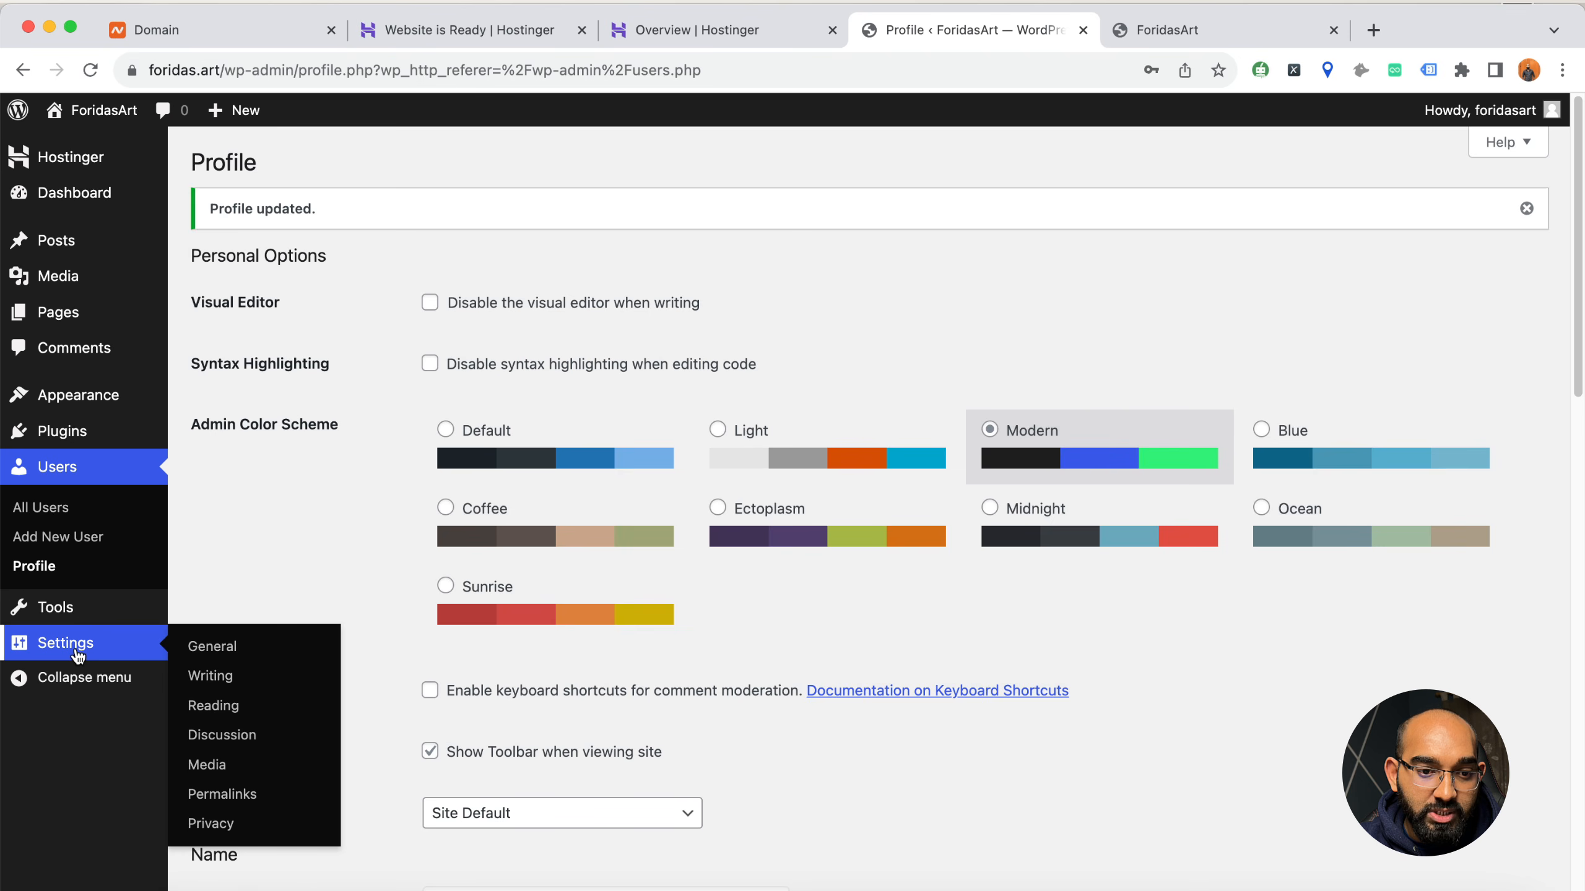
{"action": "left_click", "coordinate": [212, 650]}
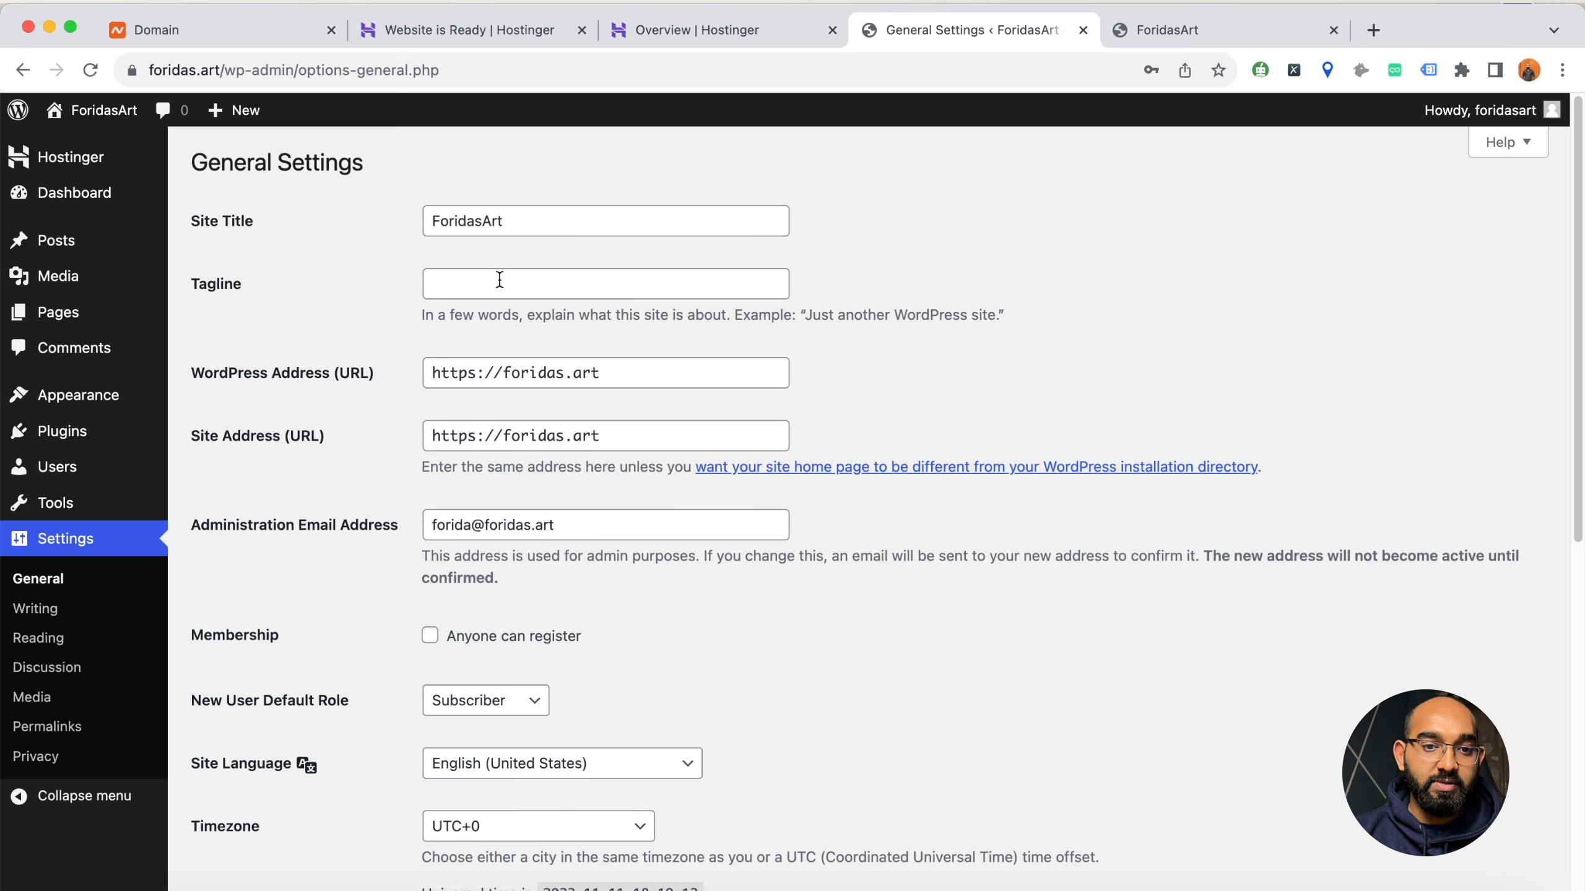
{"action": "left_click_drag", "start_coordinate": [432, 373], "coordinate": [487, 375]}
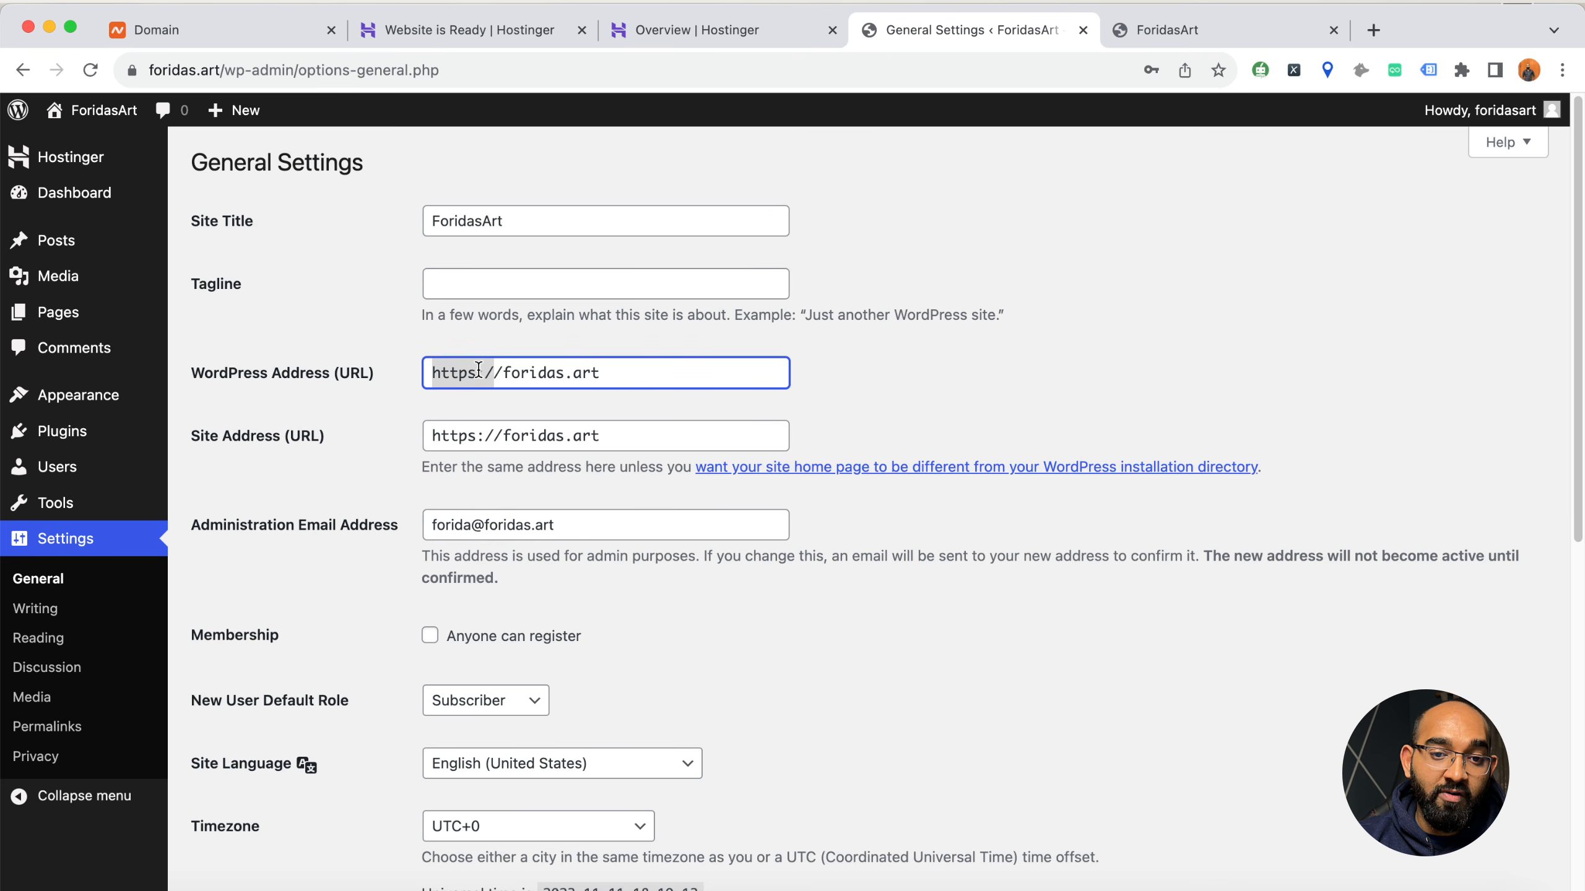
{"action": "scroll", "coordinate": [356, 529], "scroll_direction": "down", "scroll_amount": 2}
{"action": "scroll", "coordinate": [354, 537], "scroll_direction": "down", "scroll_amount": 8}
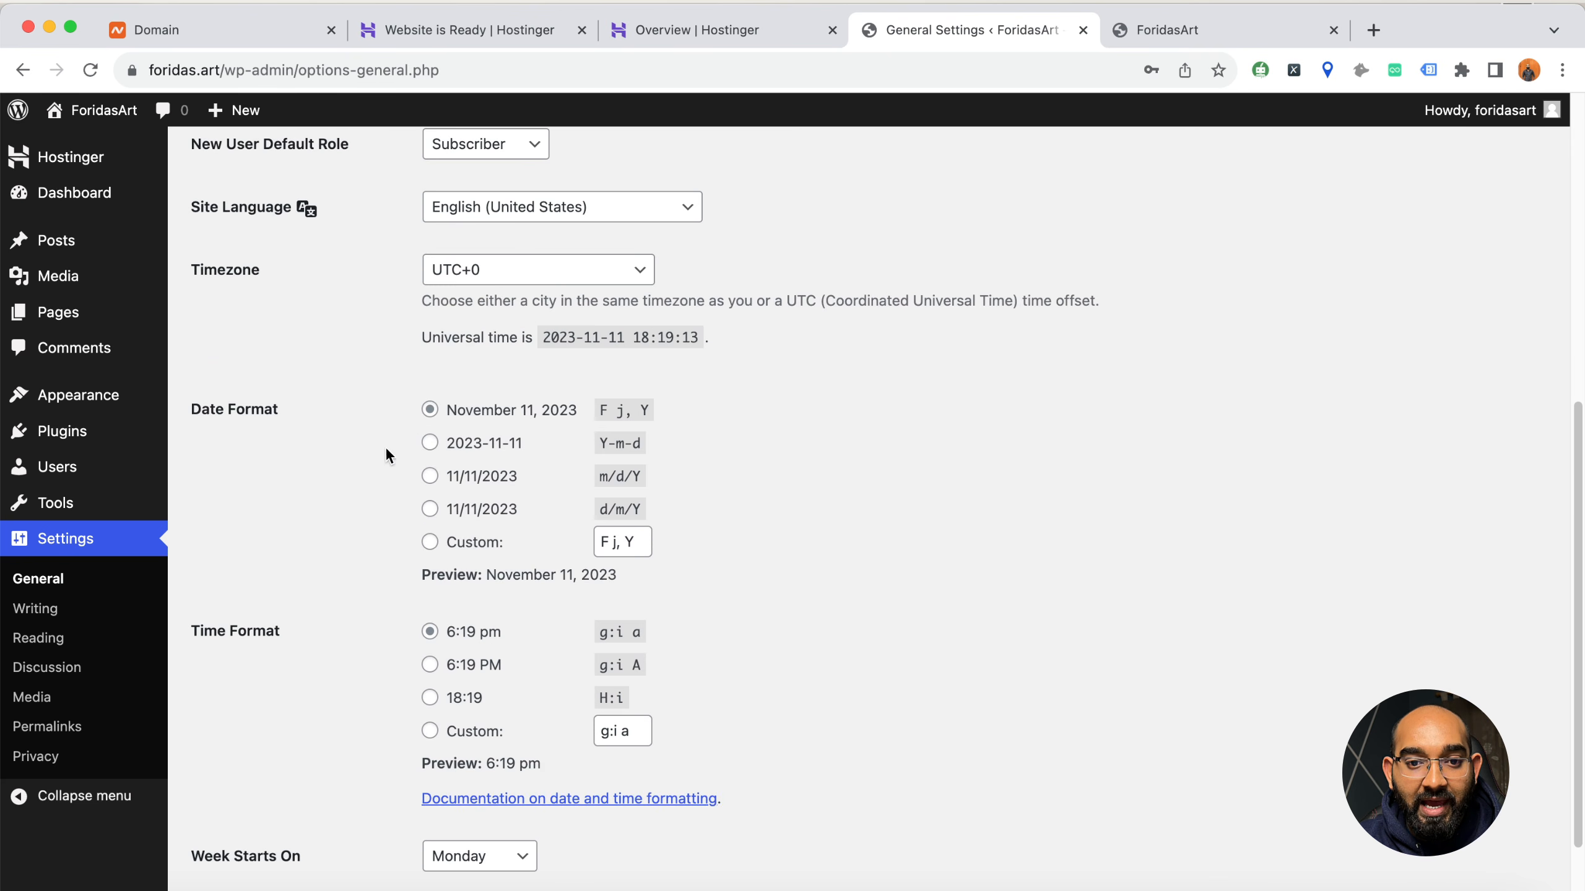
{"action": "scroll", "coordinate": [390, 435], "scroll_direction": "up", "scroll_amount": 3}
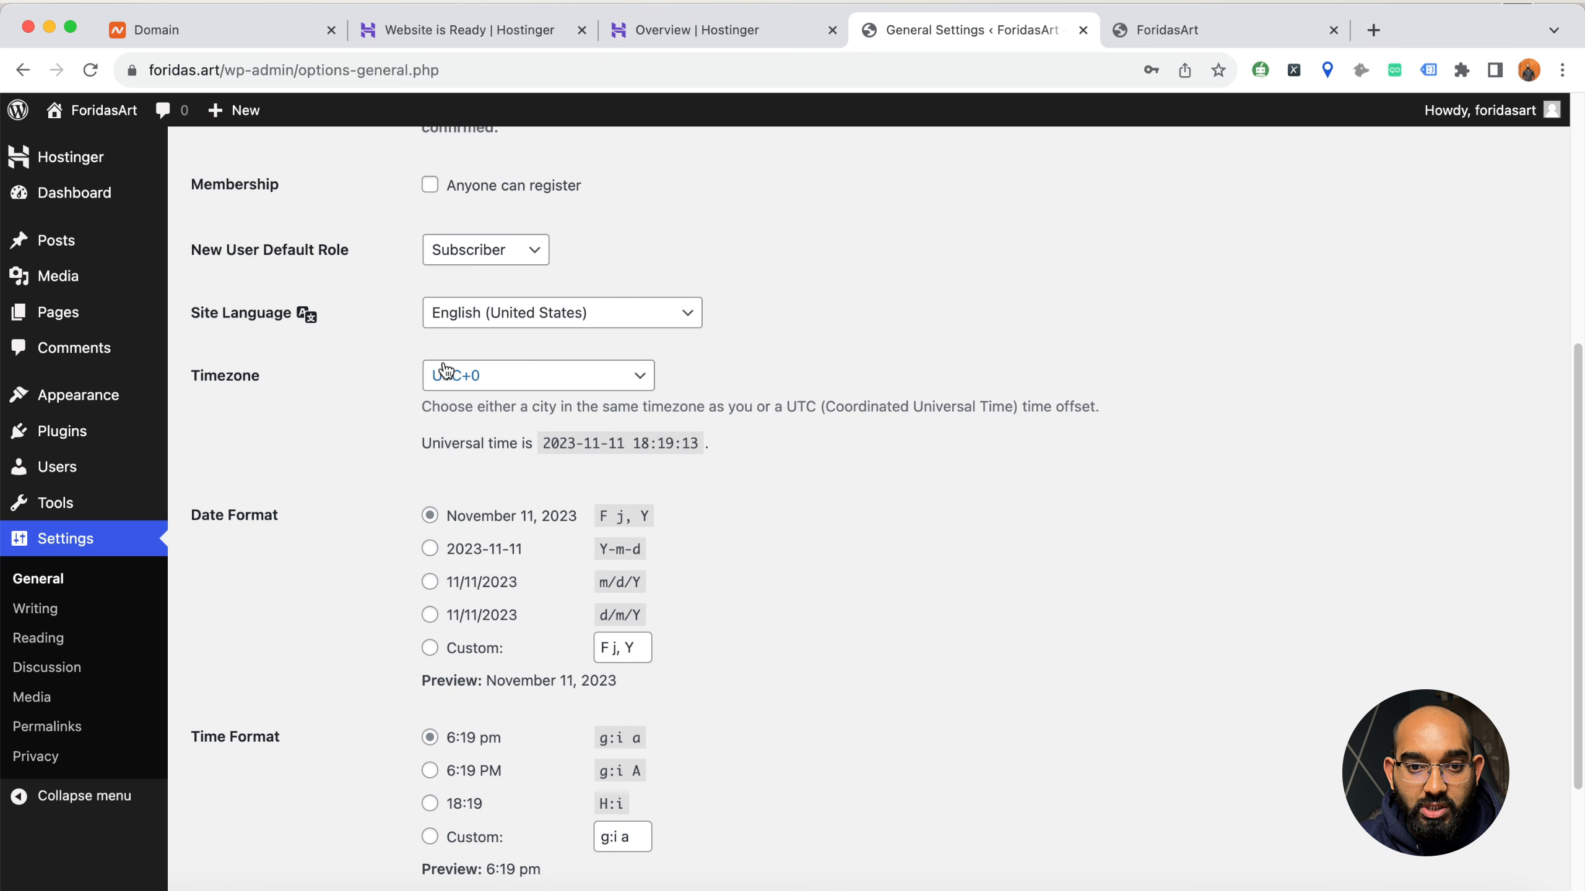
{"action": "left_click", "coordinate": [468, 323]}
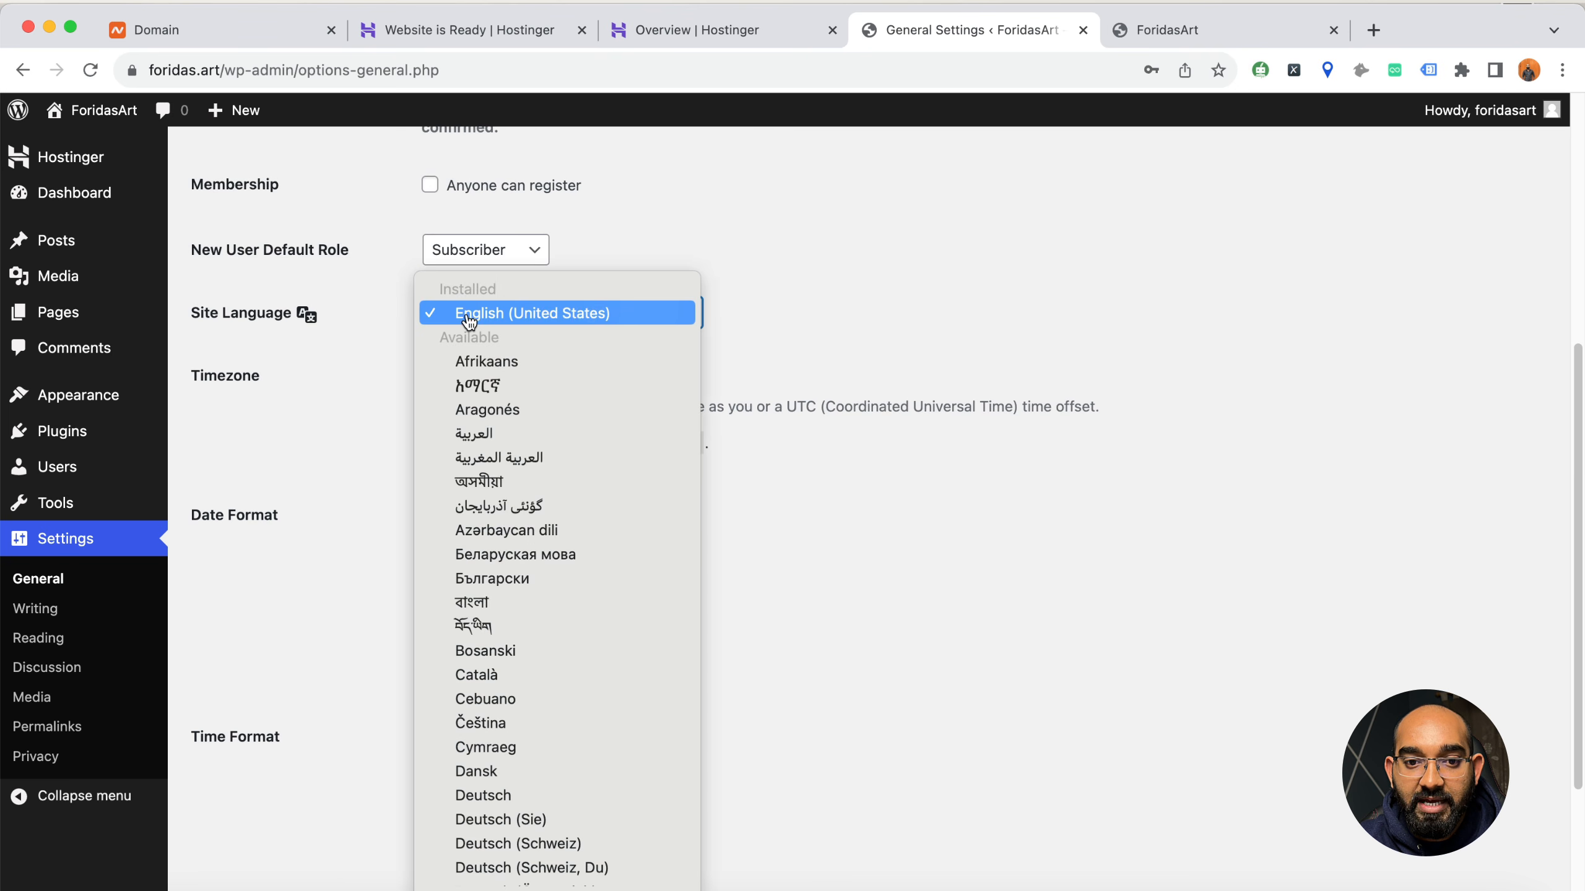
{"action": "left_click", "coordinate": [343, 417]}
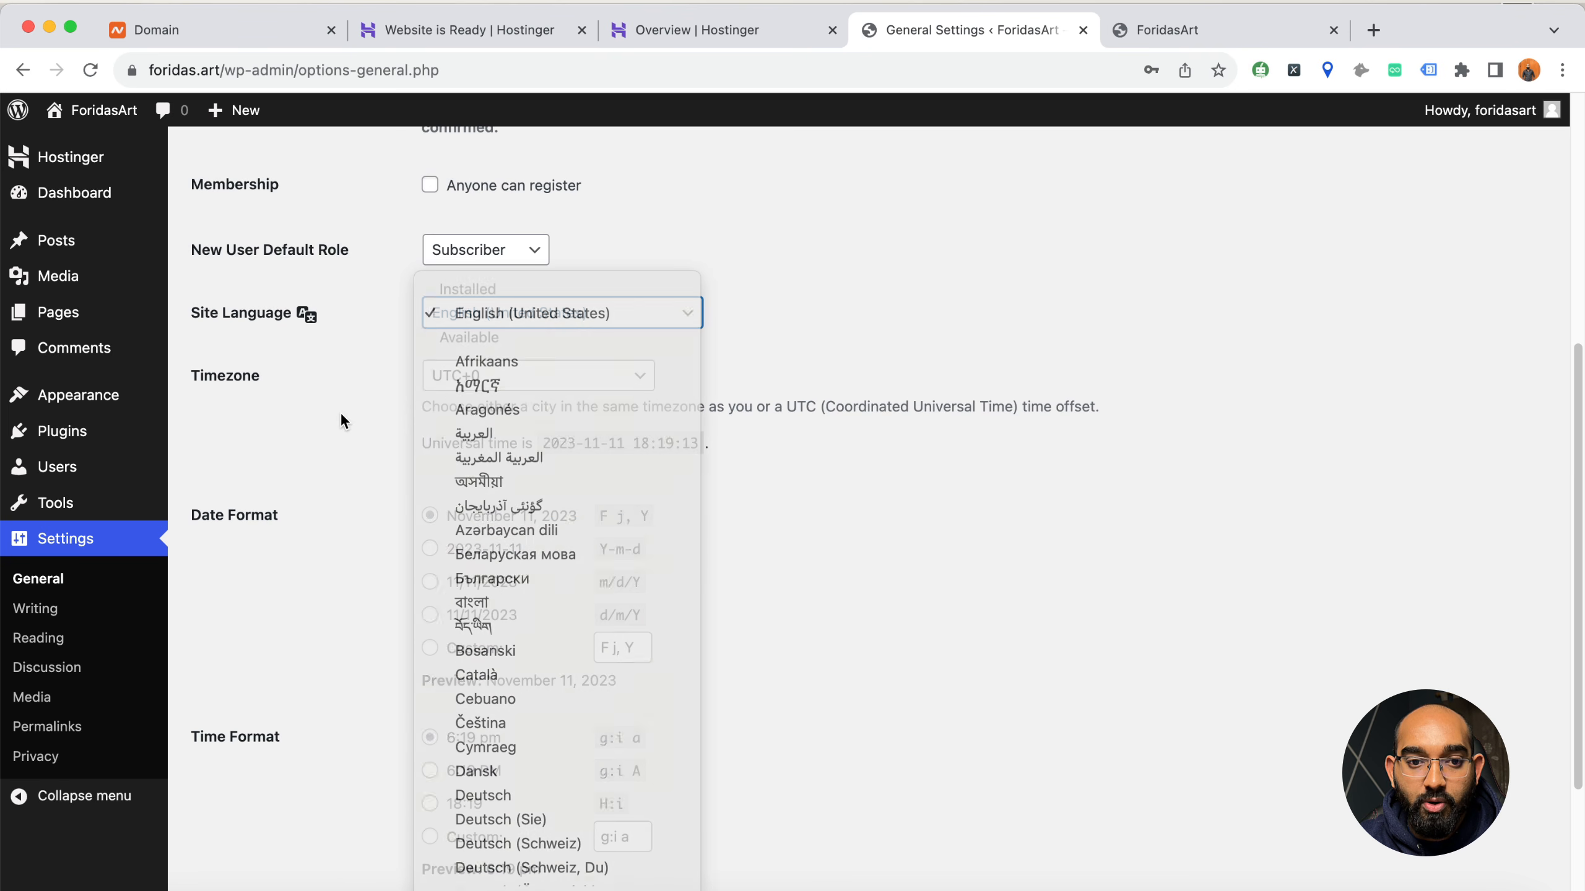
{"action": "scroll", "coordinate": [374, 499], "scroll_direction": "down", "scroll_amount": 3}
{"action": "left_click", "coordinate": [250, 808]}
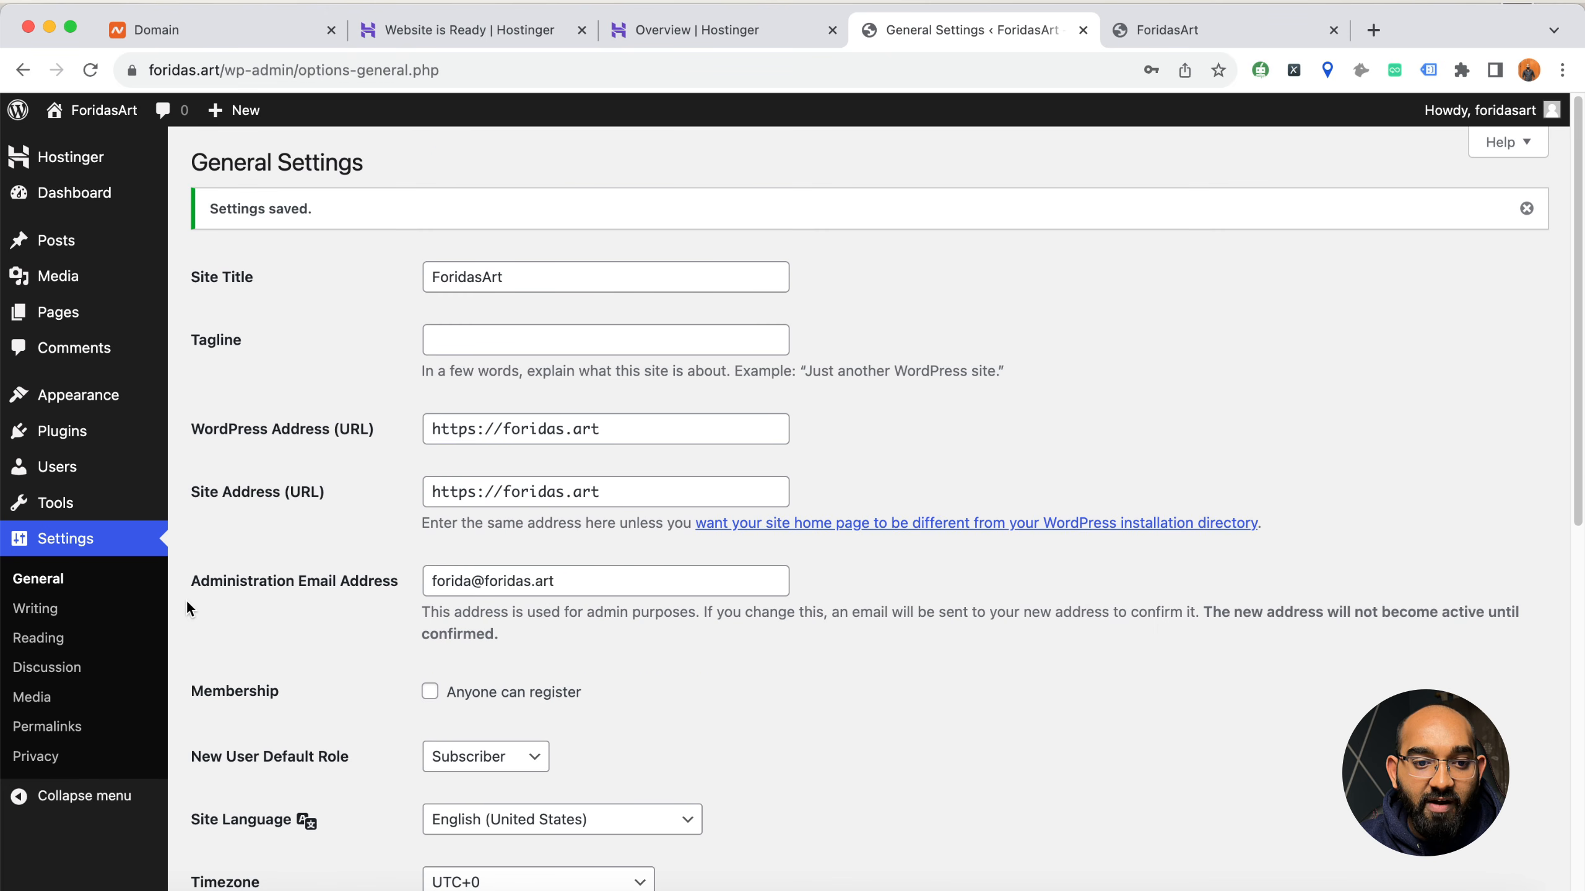
Check the Reading settings and compare the sample URLs of the Plain, Day and name, and Month and name permalink structures
{"action": "left_click", "coordinate": [43, 643]}
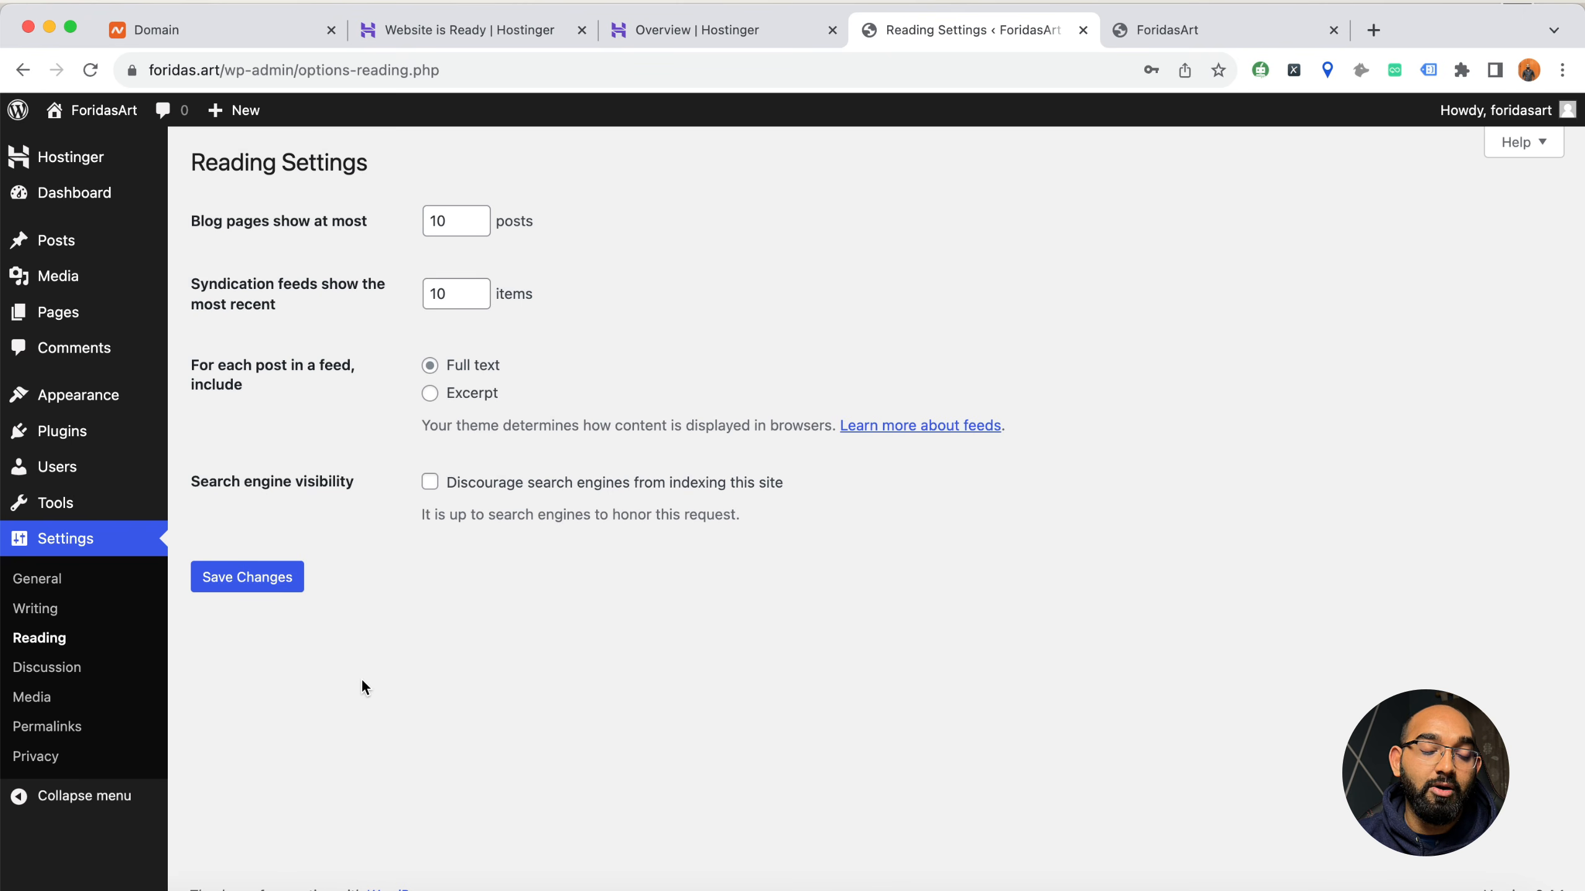
{"action": "left_click", "coordinate": [62, 726]}
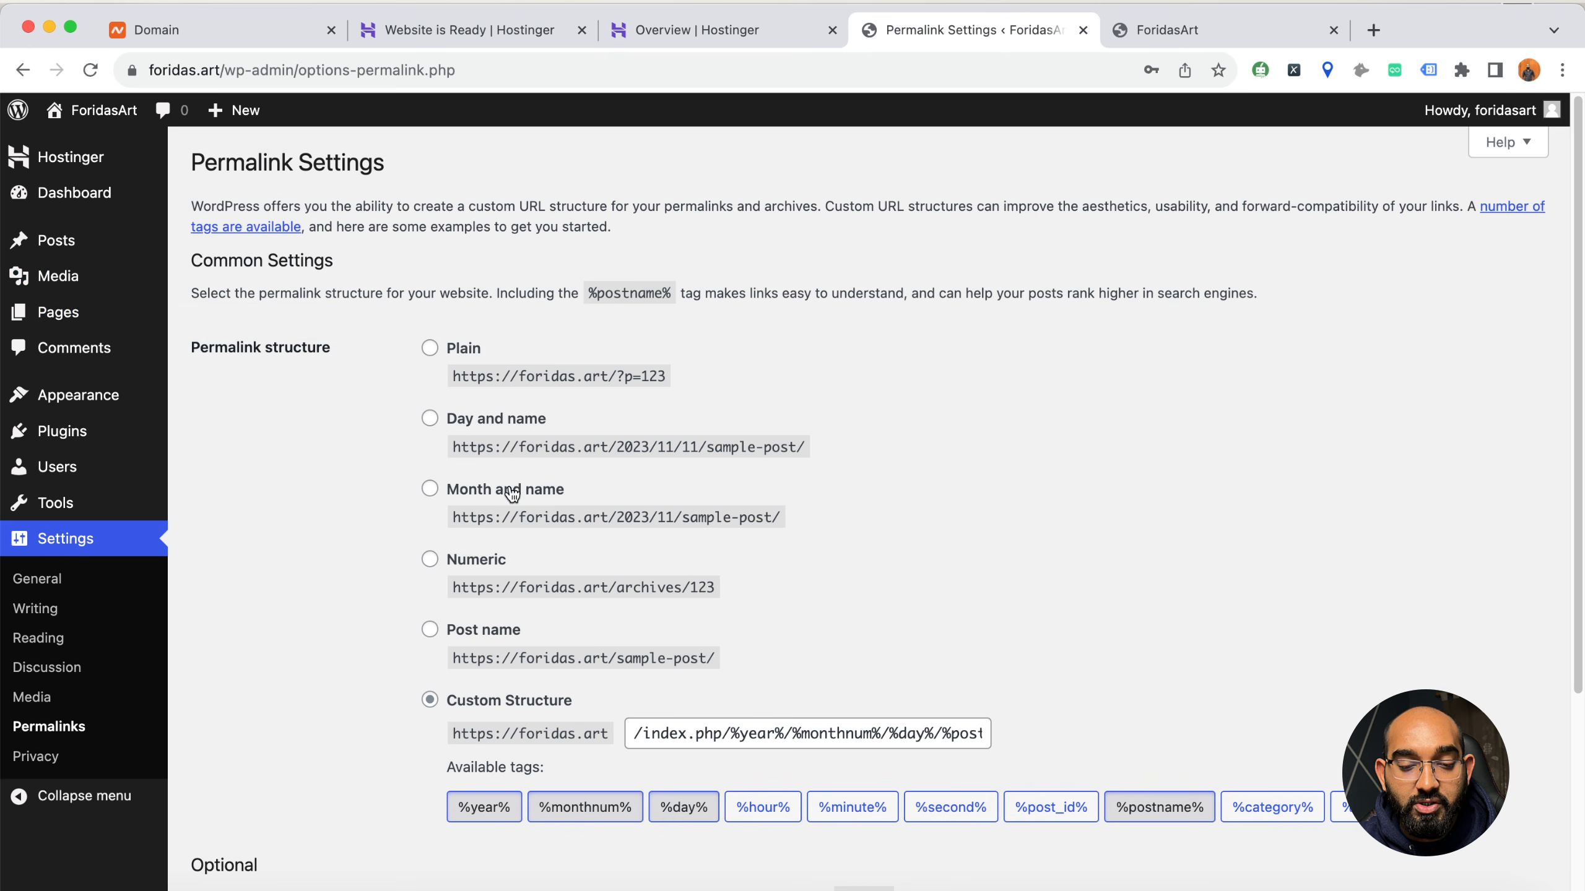
{"action": "left_click_drag", "start_coordinate": [624, 375], "coordinate": [694, 374]}
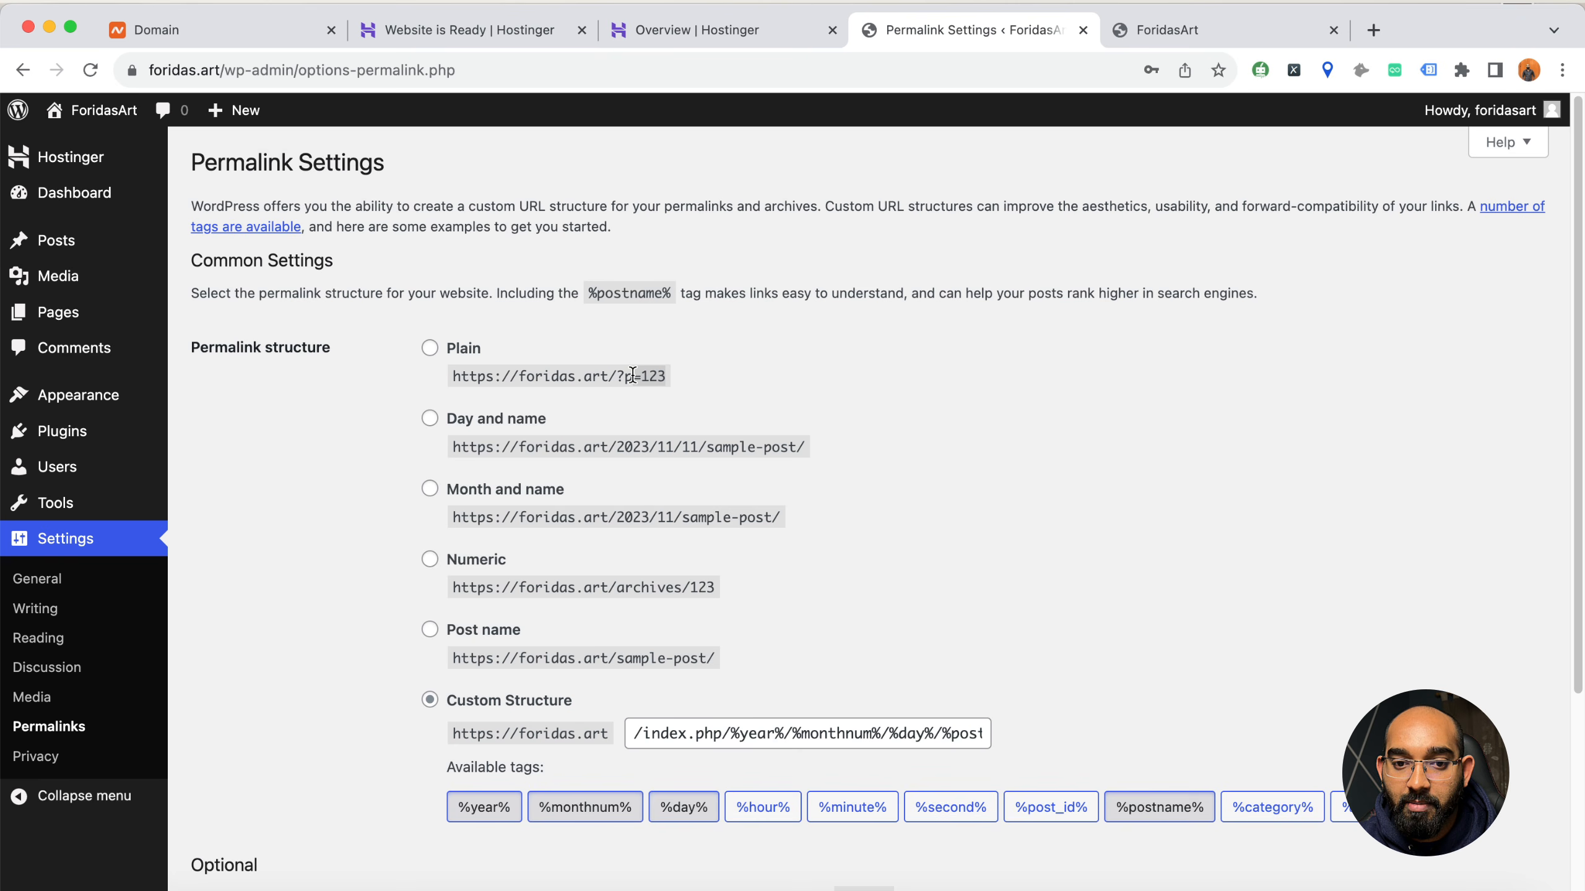
{"action": "left_click_drag", "start_coordinate": [616, 447], "coordinate": [819, 445]}
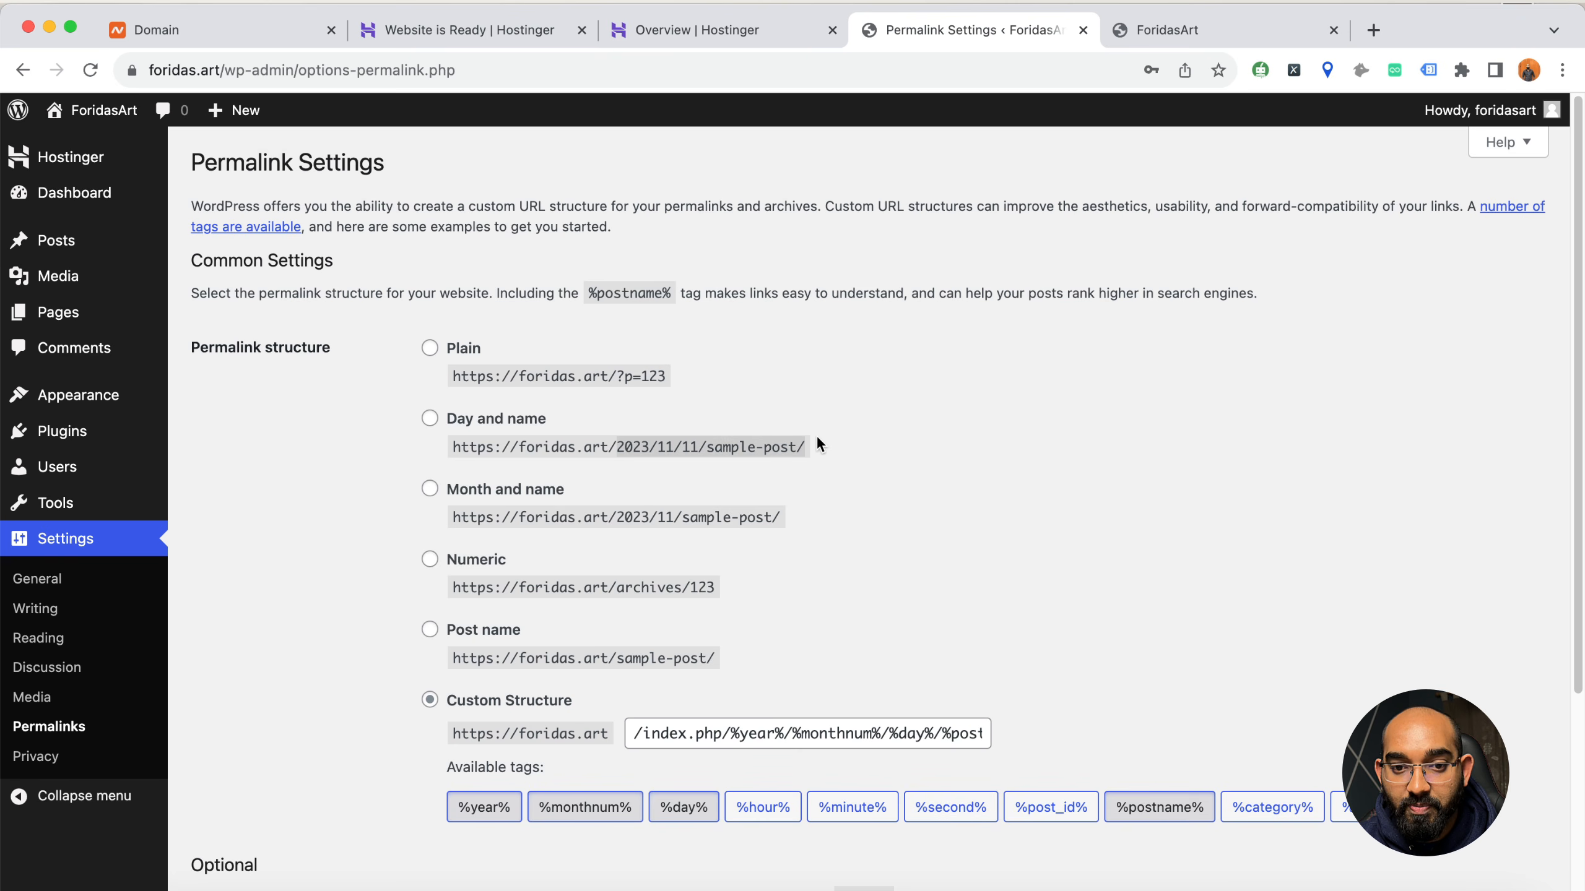
{"action": "left_click", "coordinate": [358, 76]}
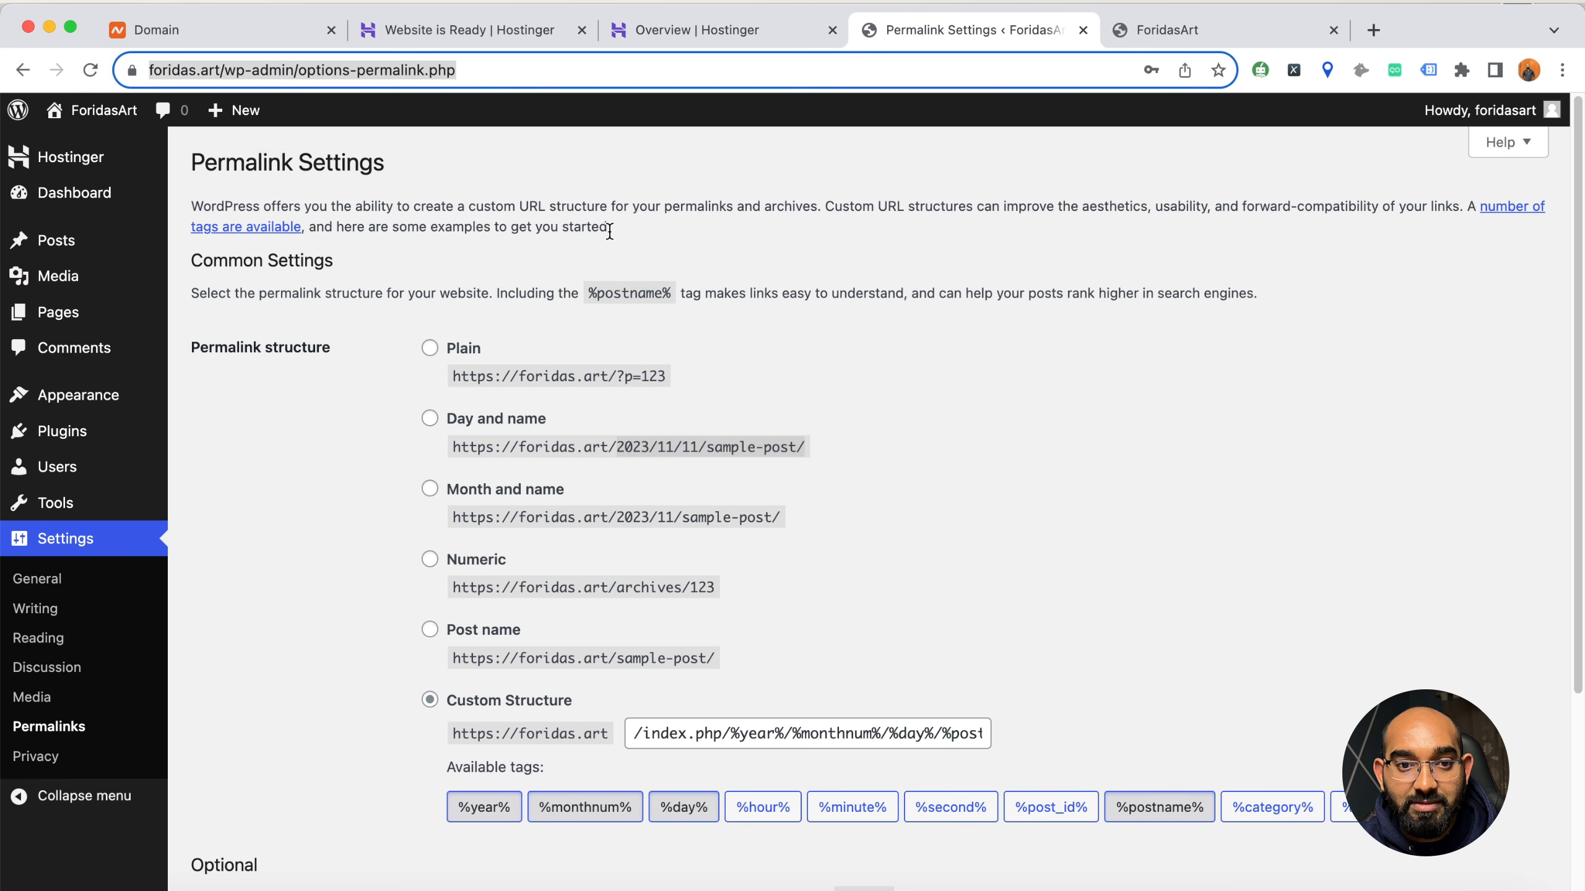
{"action": "left_click", "coordinate": [654, 440]}
{"action": "left_click_drag", "start_coordinate": [617, 447], "coordinate": [775, 437]}
{"action": "left_click_drag", "start_coordinate": [617, 517], "coordinate": [672, 513]}
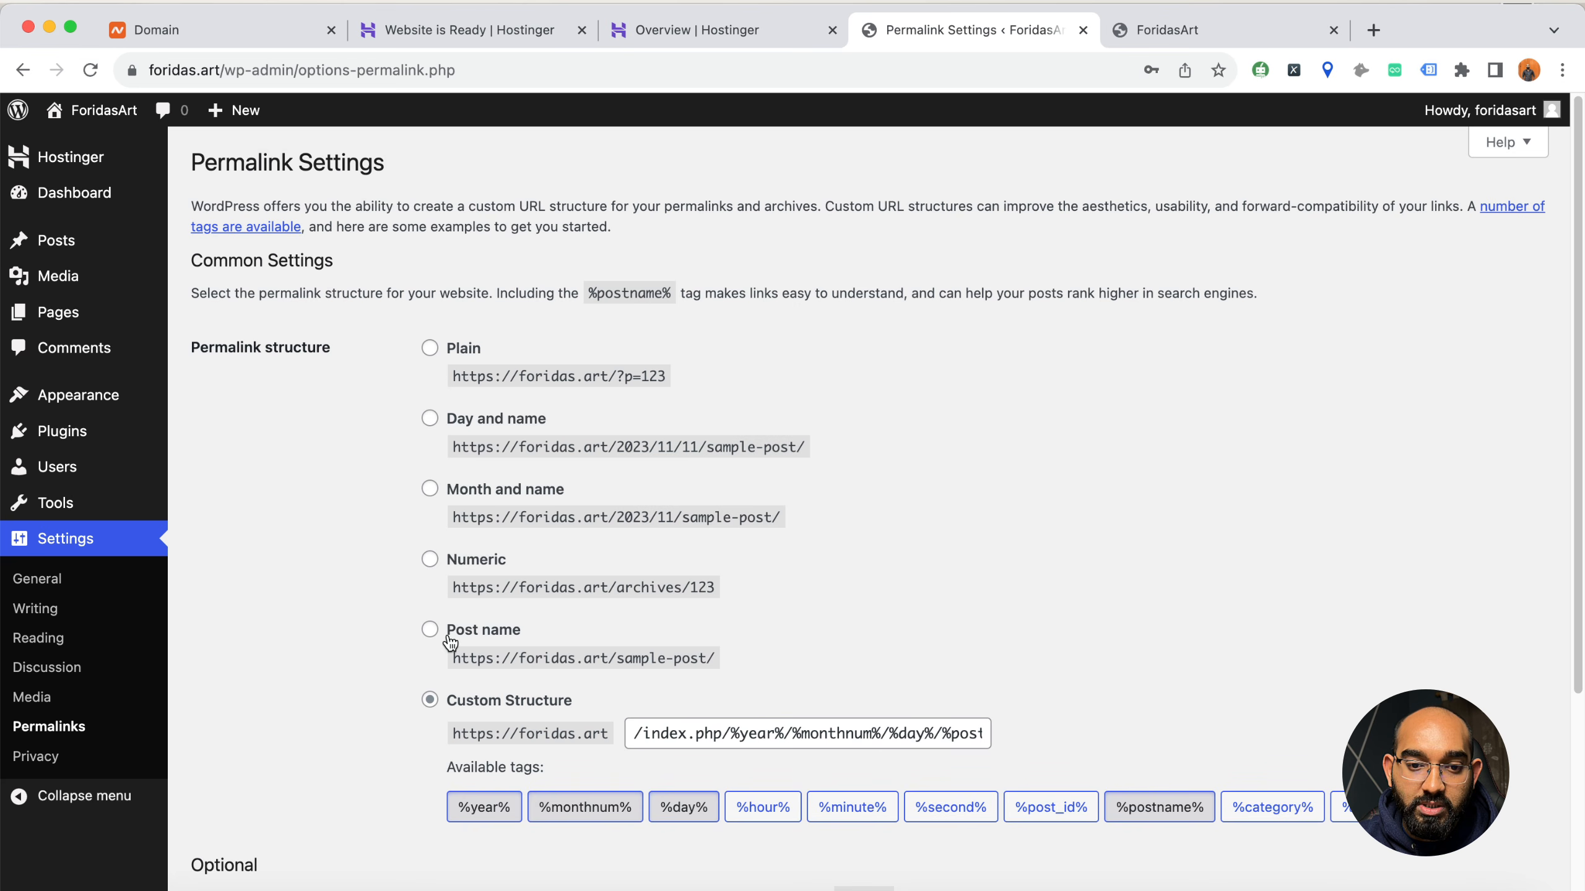
Set the permalink structure to Post name and save the permalink settings
{"action": "left_click", "coordinate": [463, 653]}
{"action": "left_click_drag", "start_coordinate": [621, 658], "coordinate": [712, 658]}
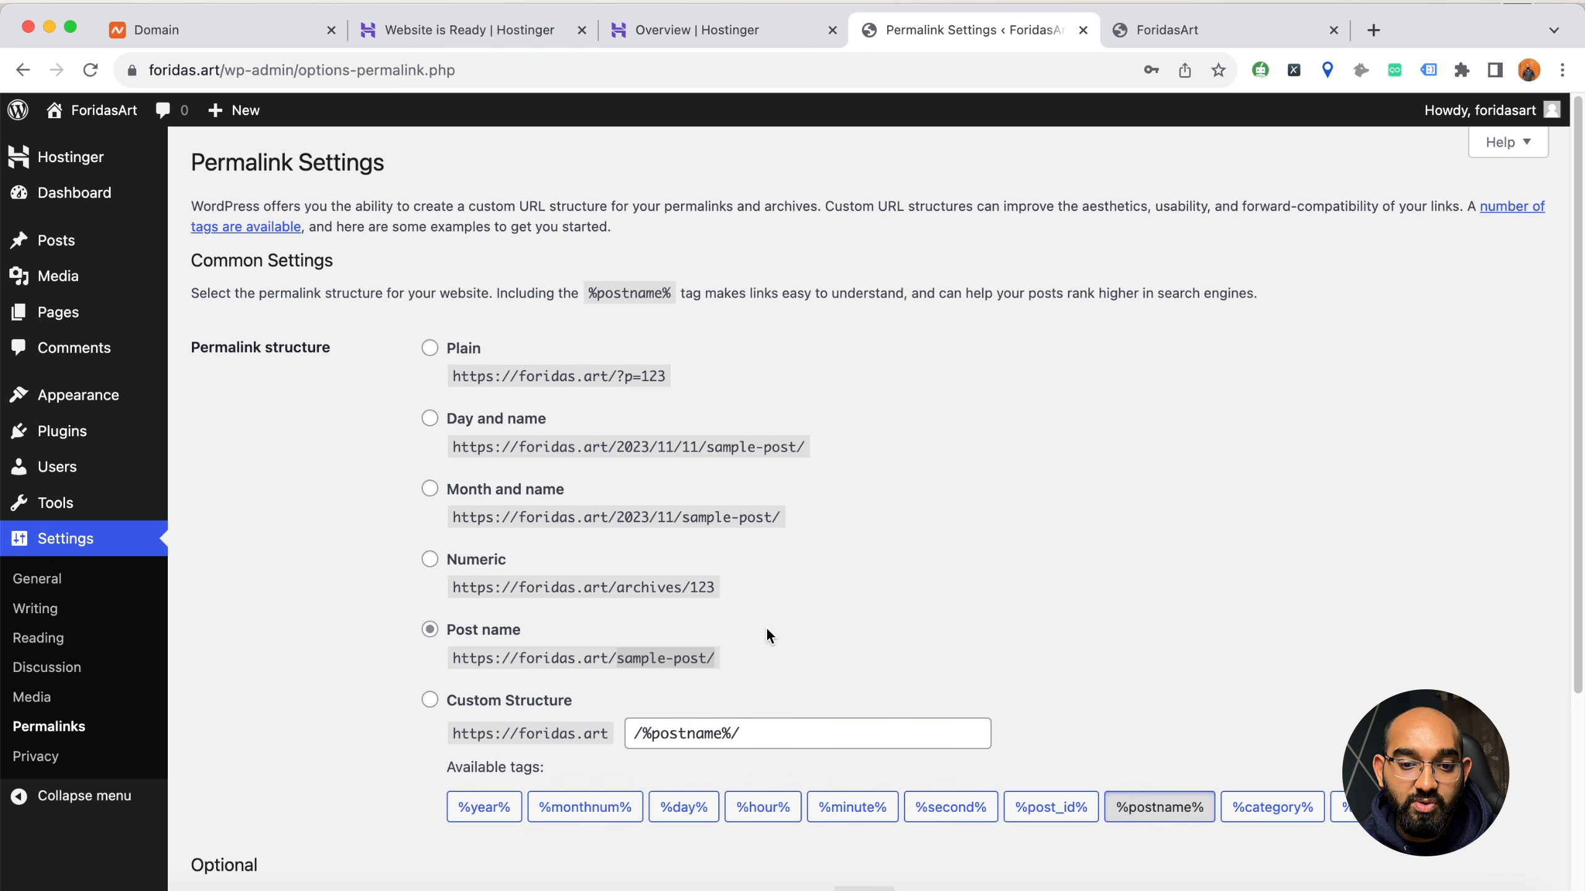
{"action": "scroll", "coordinate": [302, 693], "scroll_direction": "down", "scroll_amount": 3}
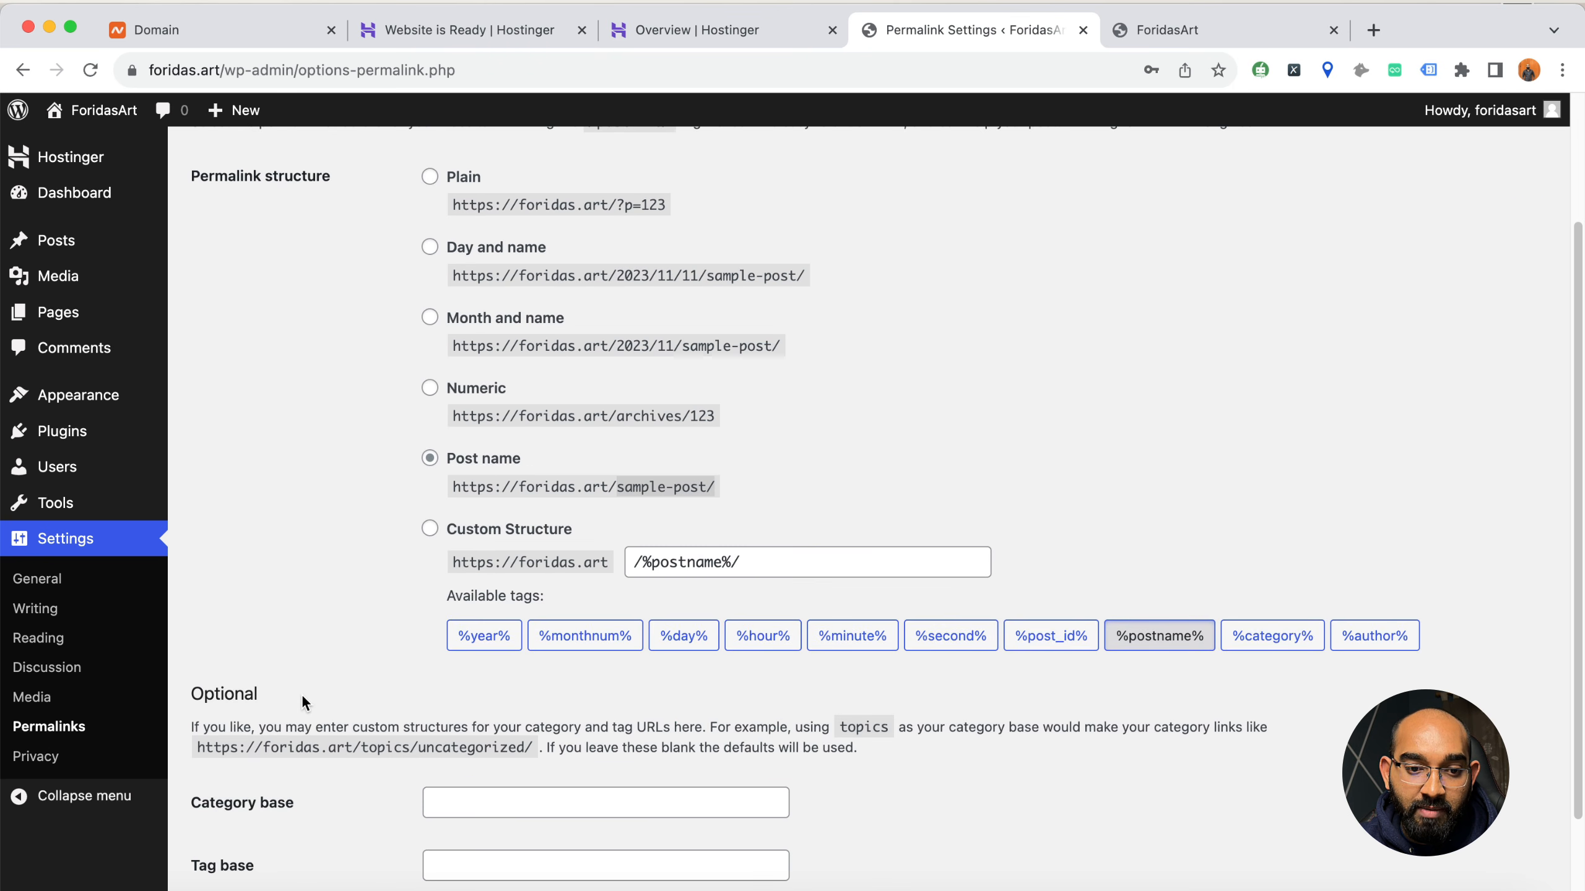
{"action": "scroll", "coordinate": [365, 791], "scroll_direction": "down", "scroll_amount": 2}
{"action": "left_click", "coordinate": [252, 810]}
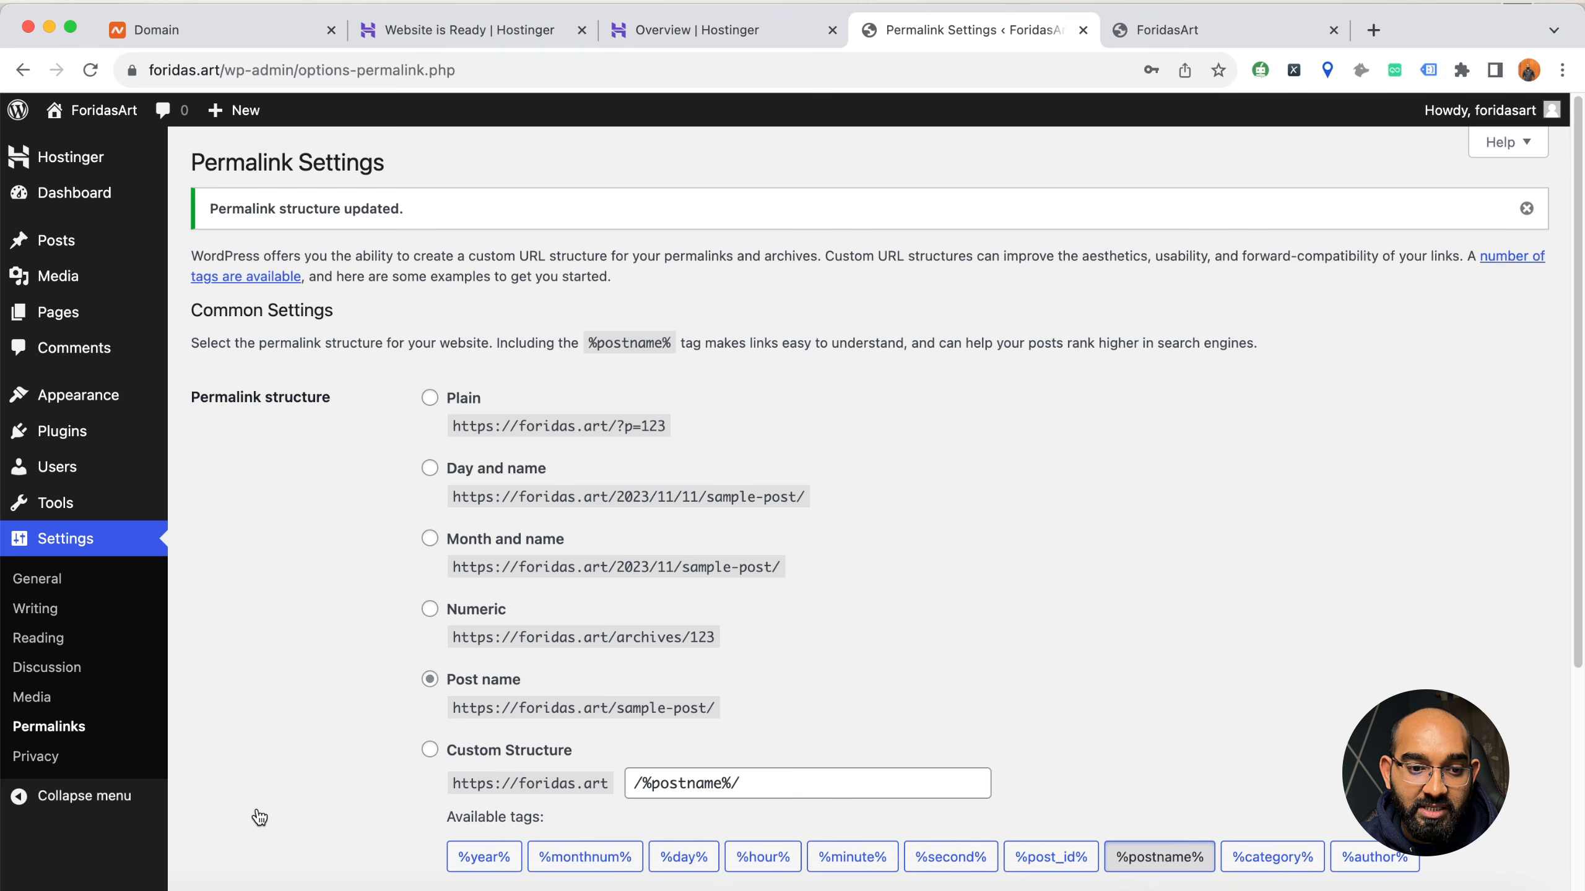
Discourage search engines from indexing the site in the Reading settings and save the changes
{"action": "left_click", "coordinate": [62, 640]}
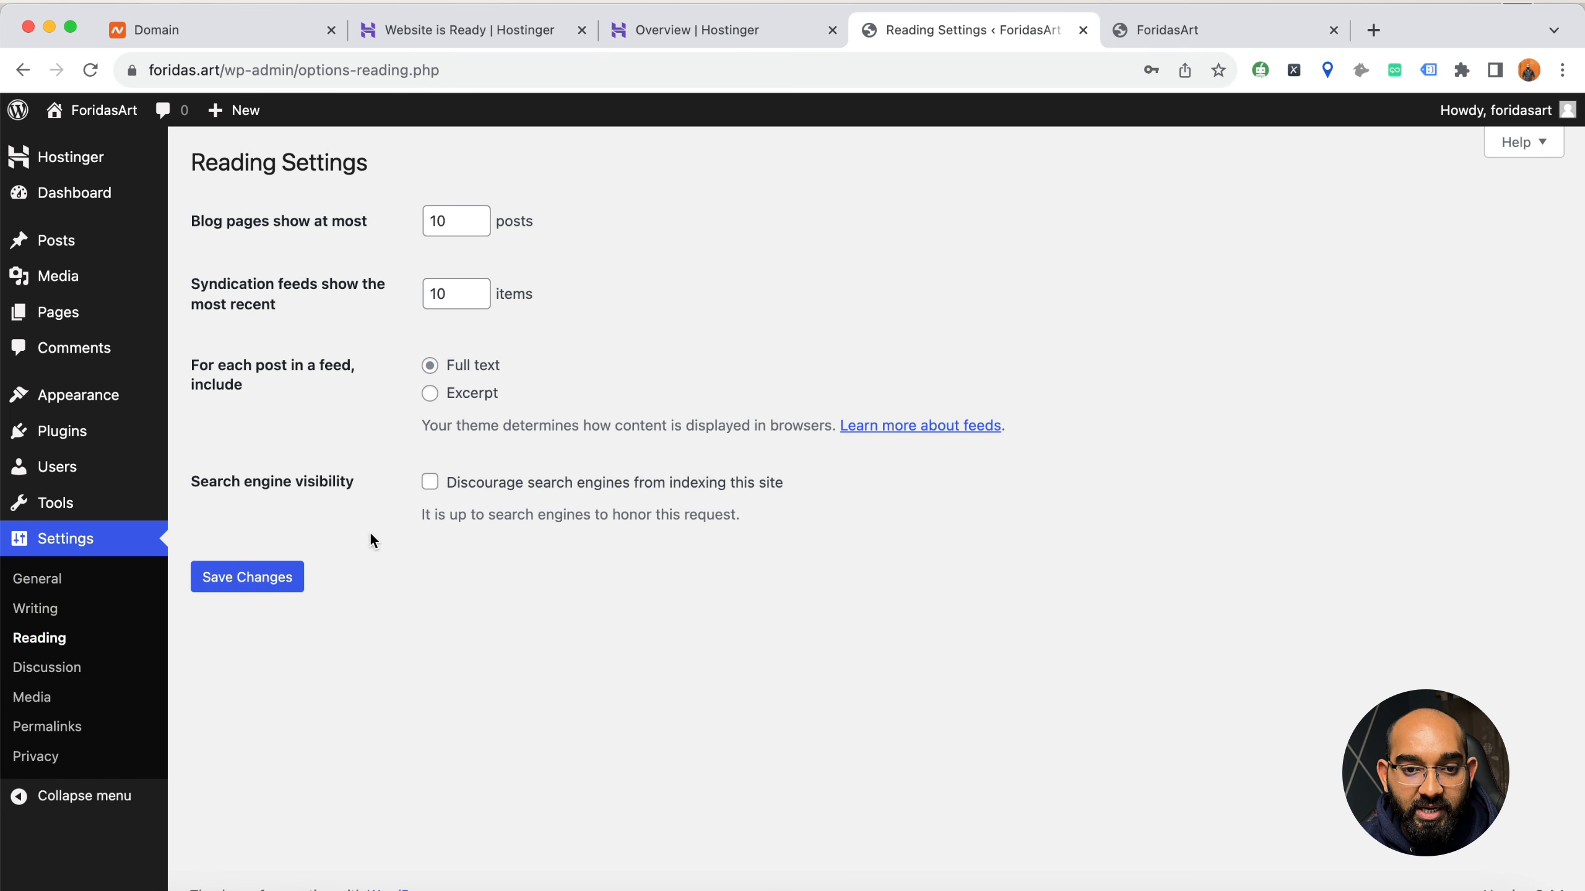
{"action": "left_click", "coordinate": [448, 491]}
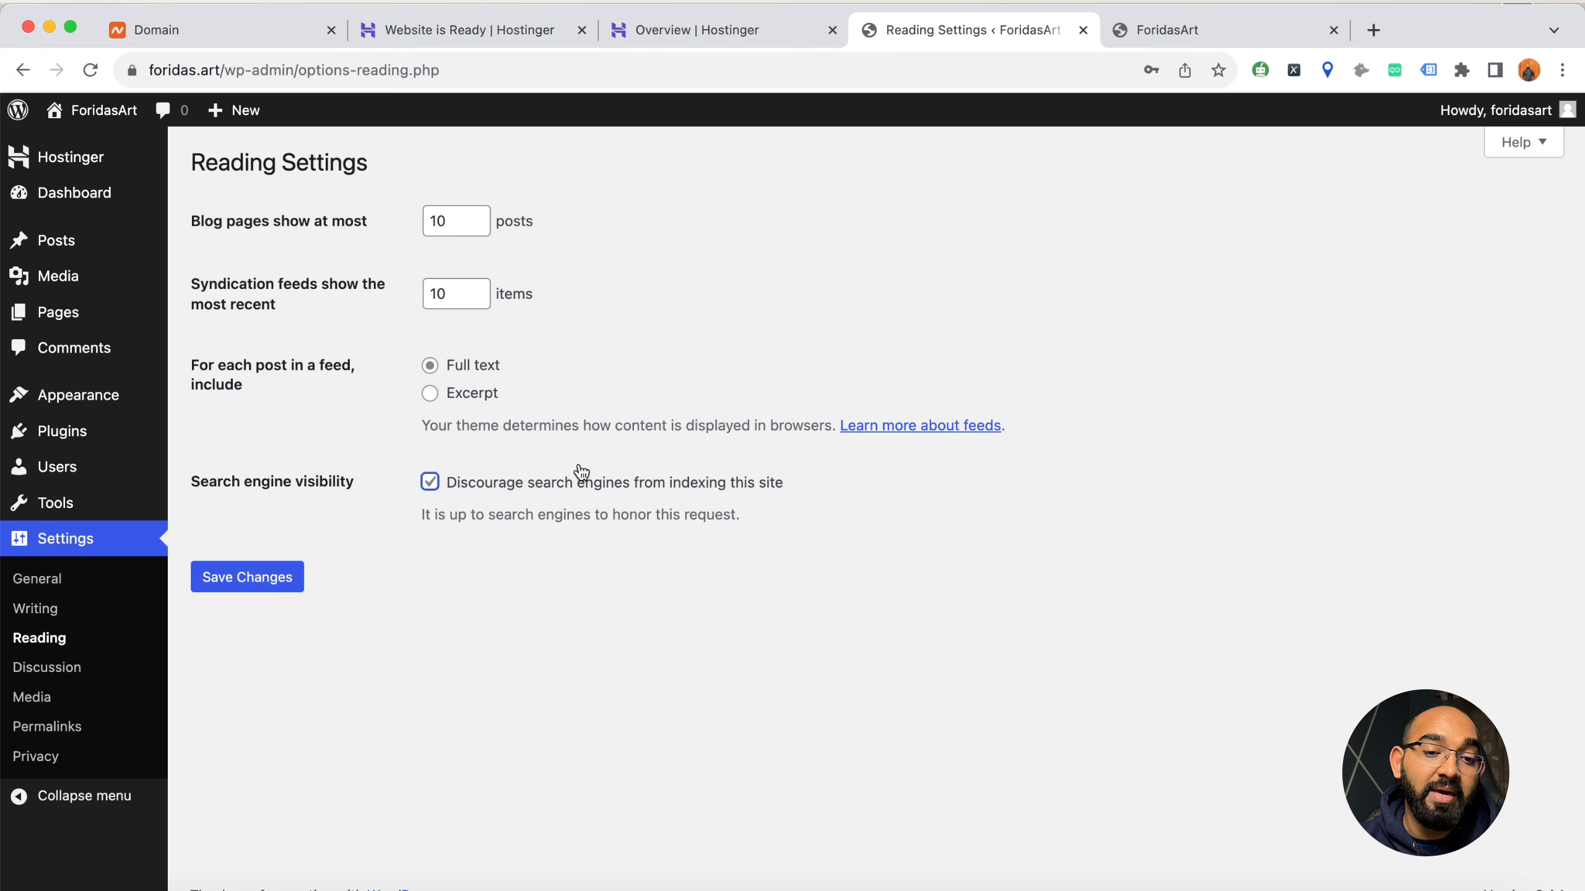
{"action": "left_click", "coordinate": [292, 582]}
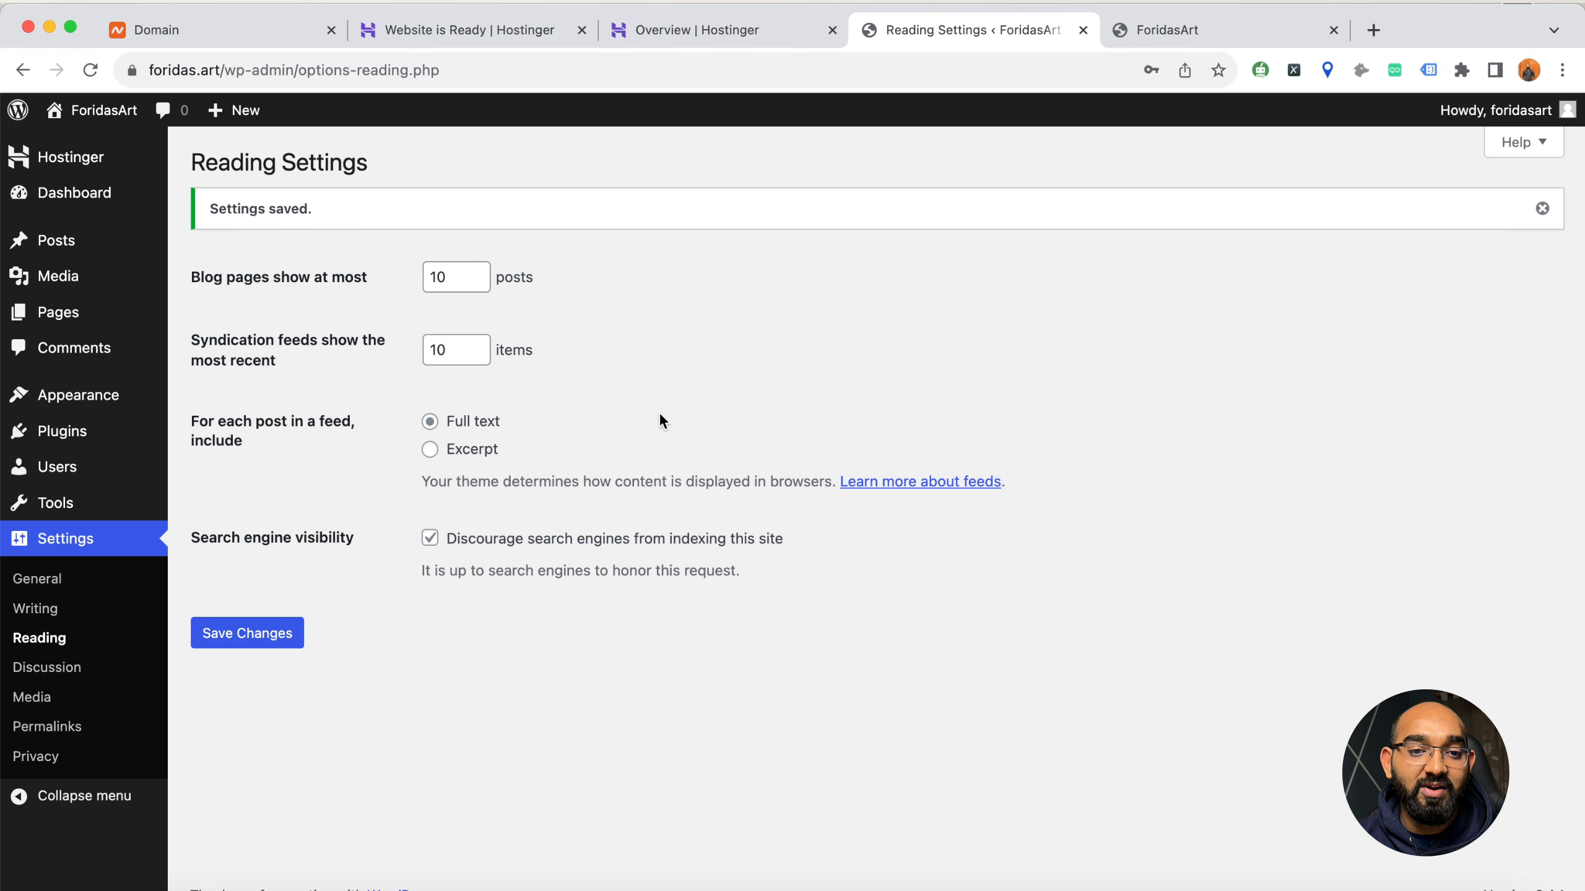
Look over the live foridas.art front page and return to the WordPress admin
{"action": "mouse_move", "coordinate": [68, 115]}
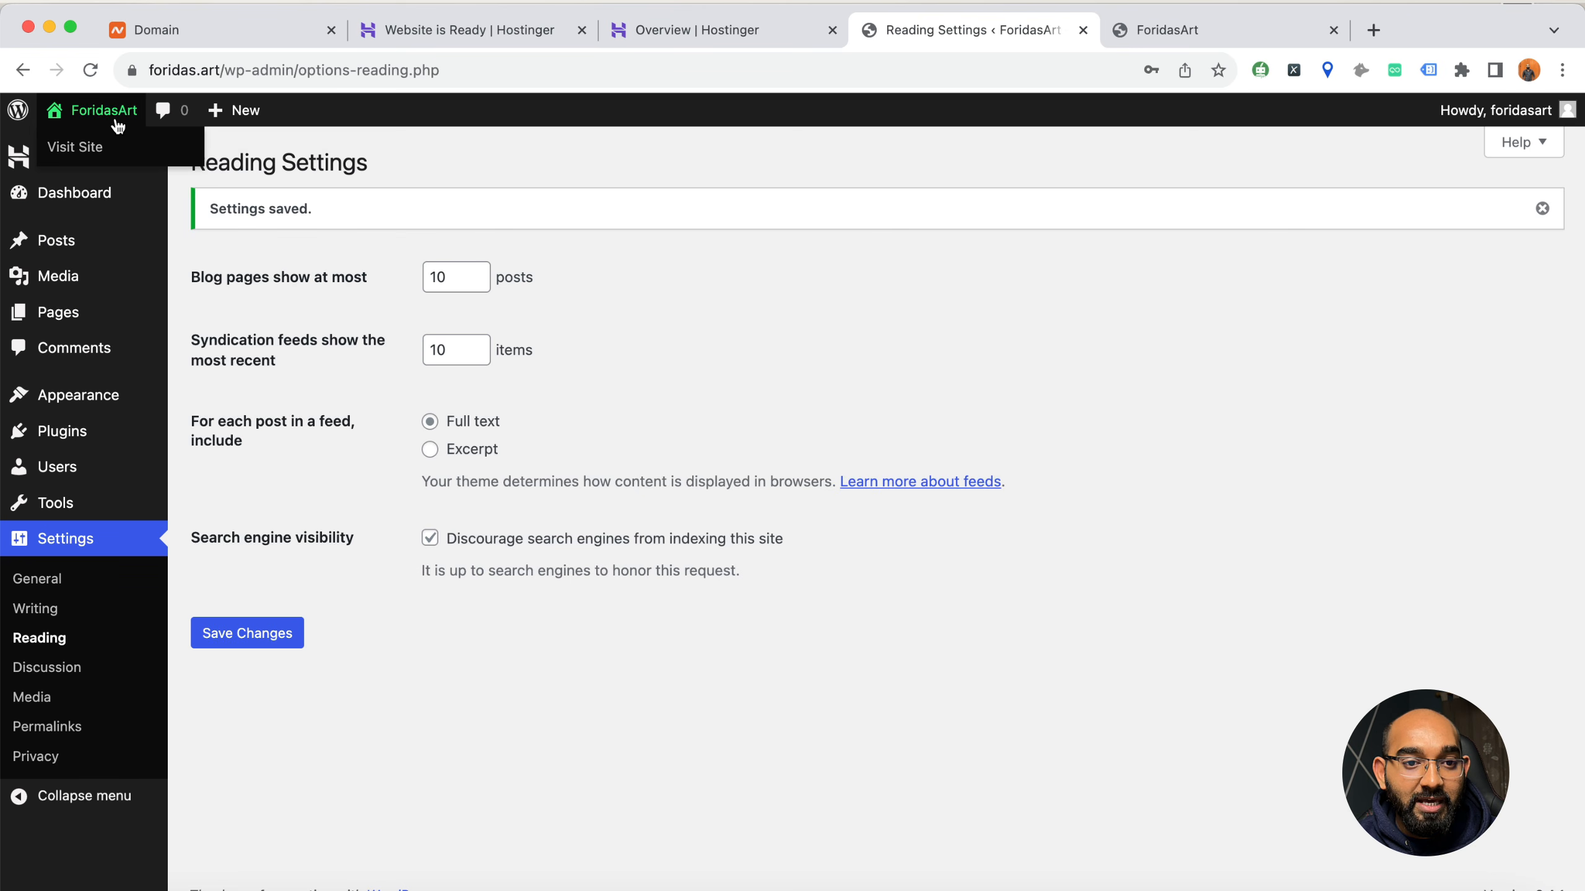
{"action": "left_click", "coordinate": [107, 146], "text": "super"}
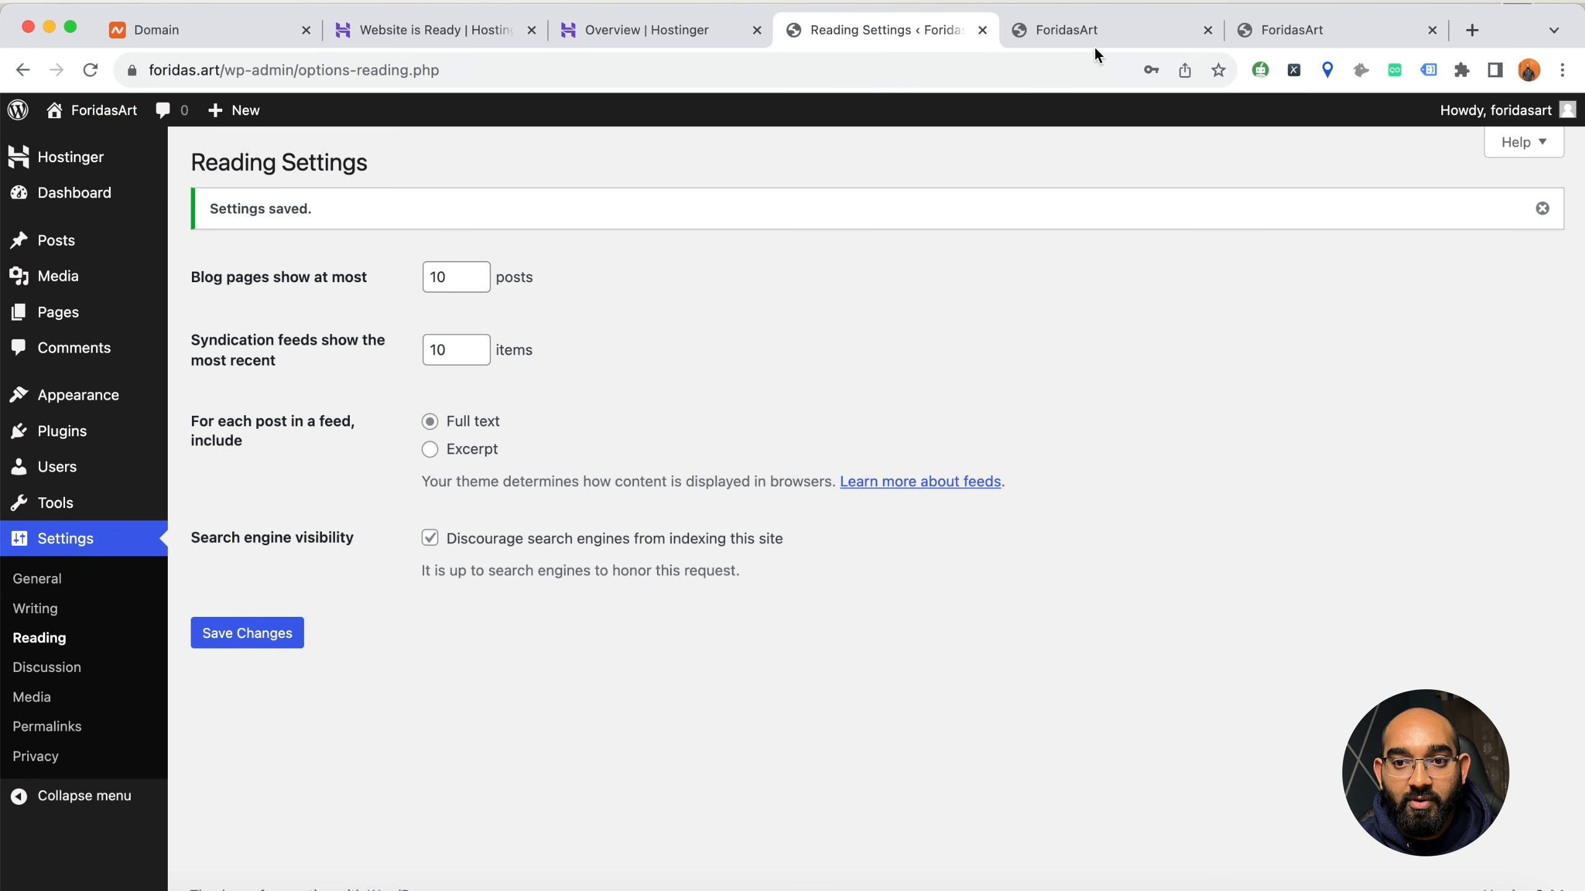
{"action": "left_click", "coordinate": [1089, 34]}
{"action": "scroll", "coordinate": [751, 431], "scroll_direction": "down", "scroll_amount": 5}
{"action": "scroll", "coordinate": [750, 431], "scroll_direction": "up", "scroll_amount": 5}
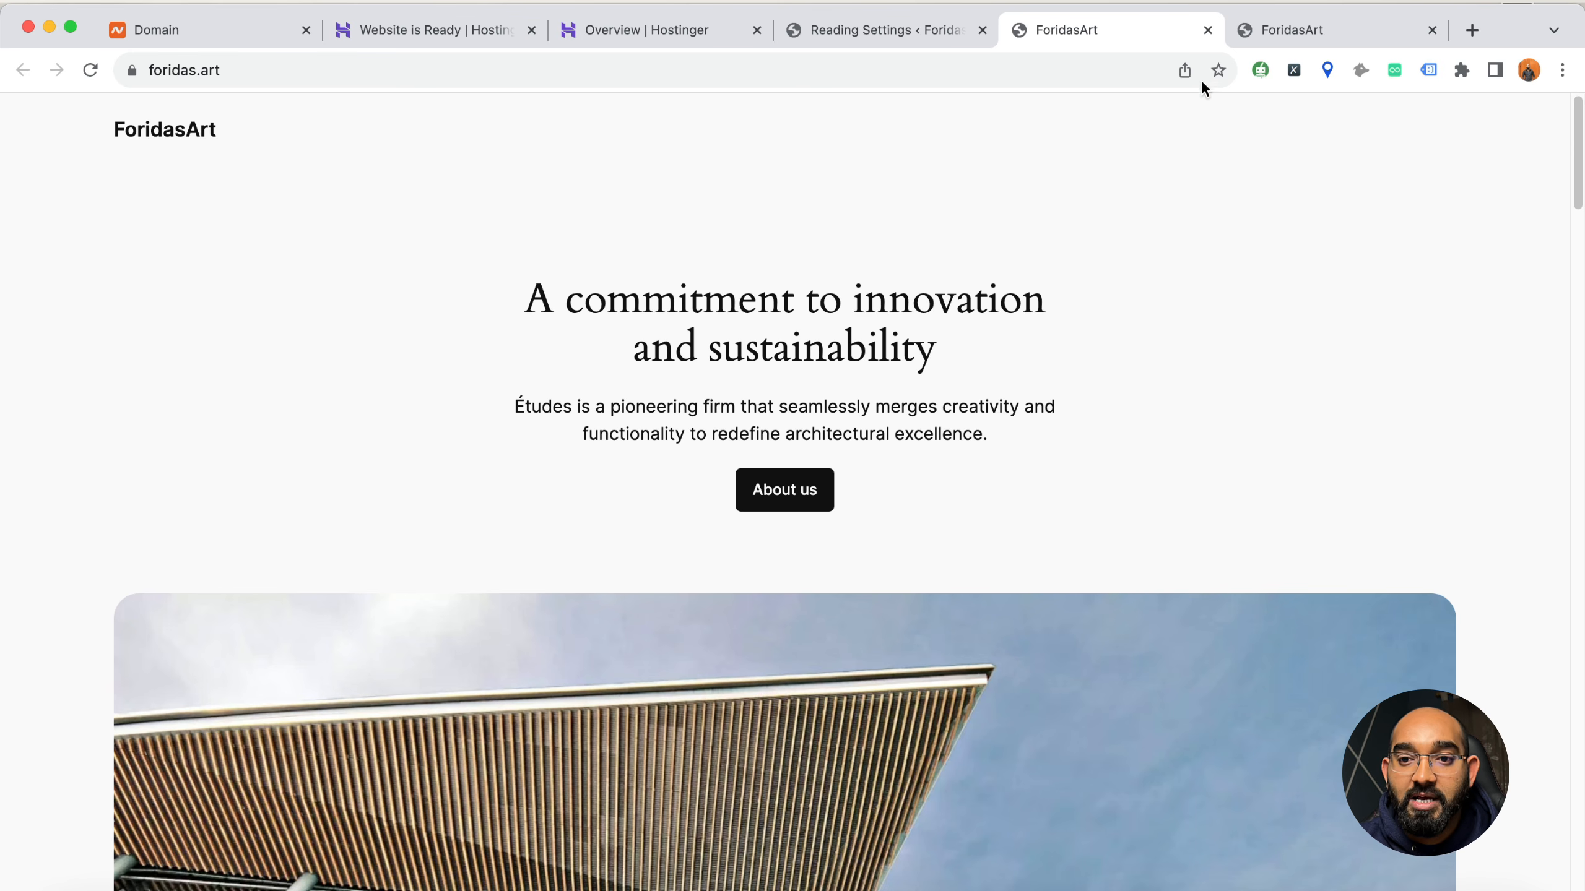
{"action": "left_click", "coordinate": [1208, 30]}
{"action": "left_click", "coordinate": [1209, 29]}
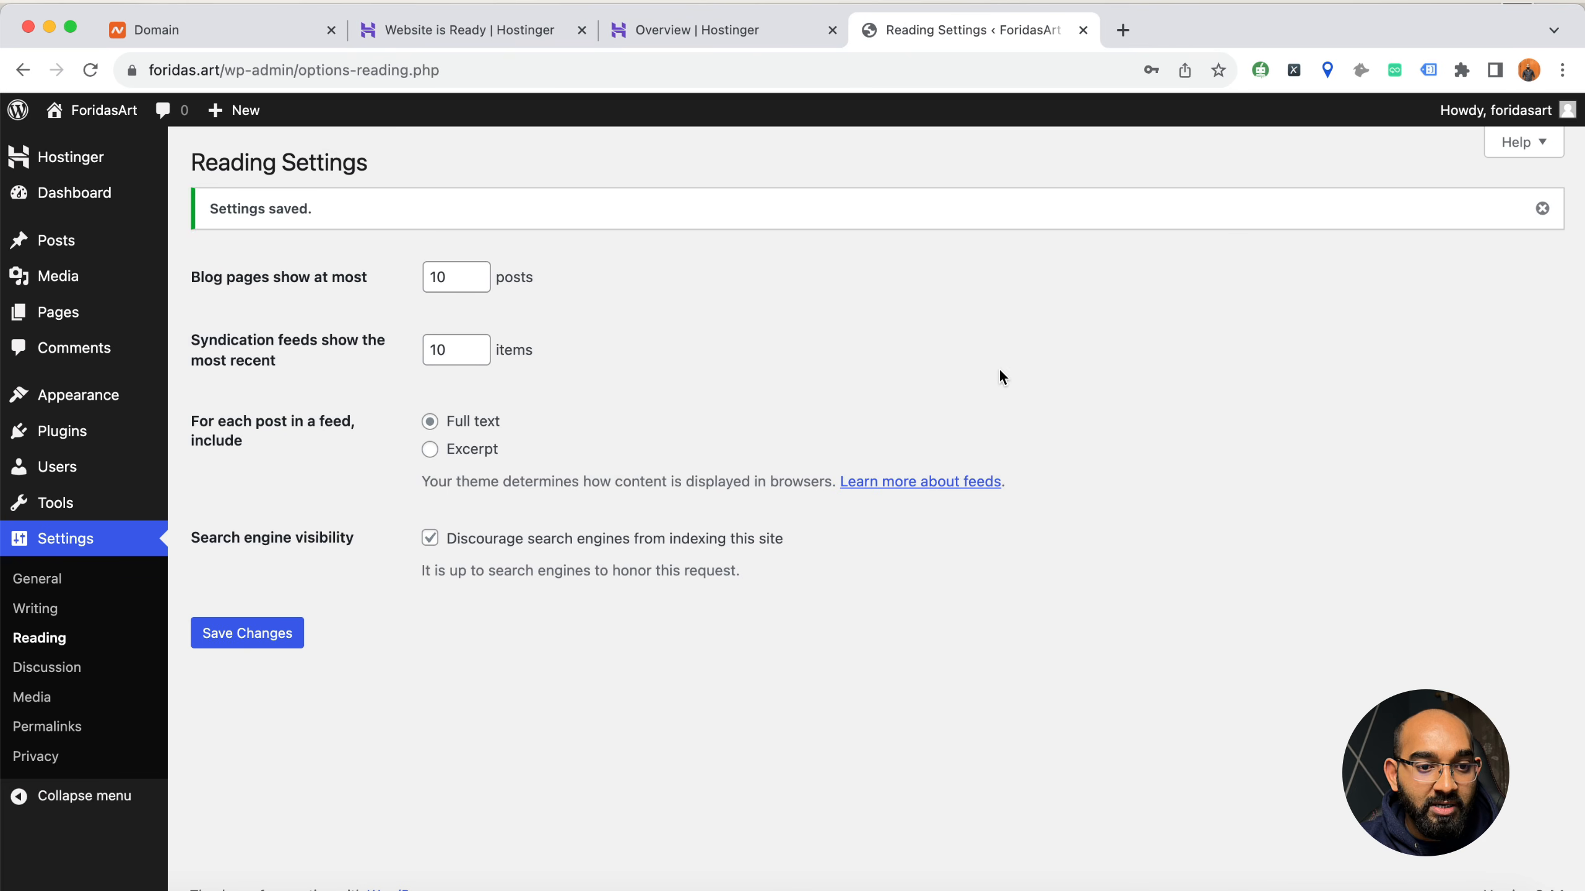
Delete the Twenty Twenty-Two theme from the installed themes
{"action": "mouse_move", "coordinate": [63, 405]}
{"action": "left_click", "coordinate": [230, 412]}
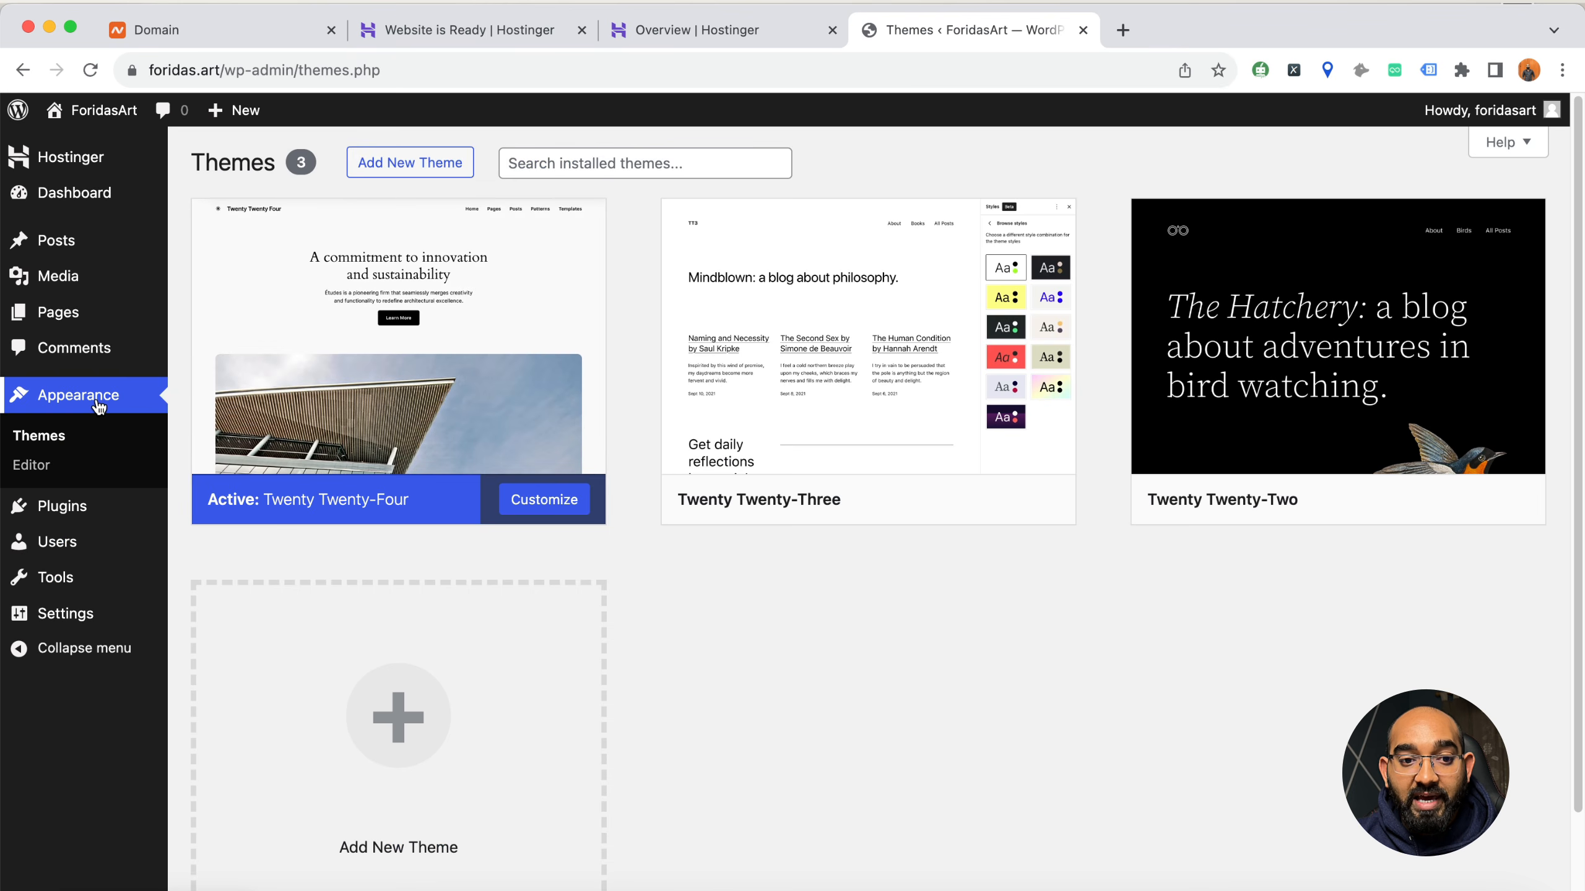
{"action": "mouse_move", "coordinate": [474, 369]}
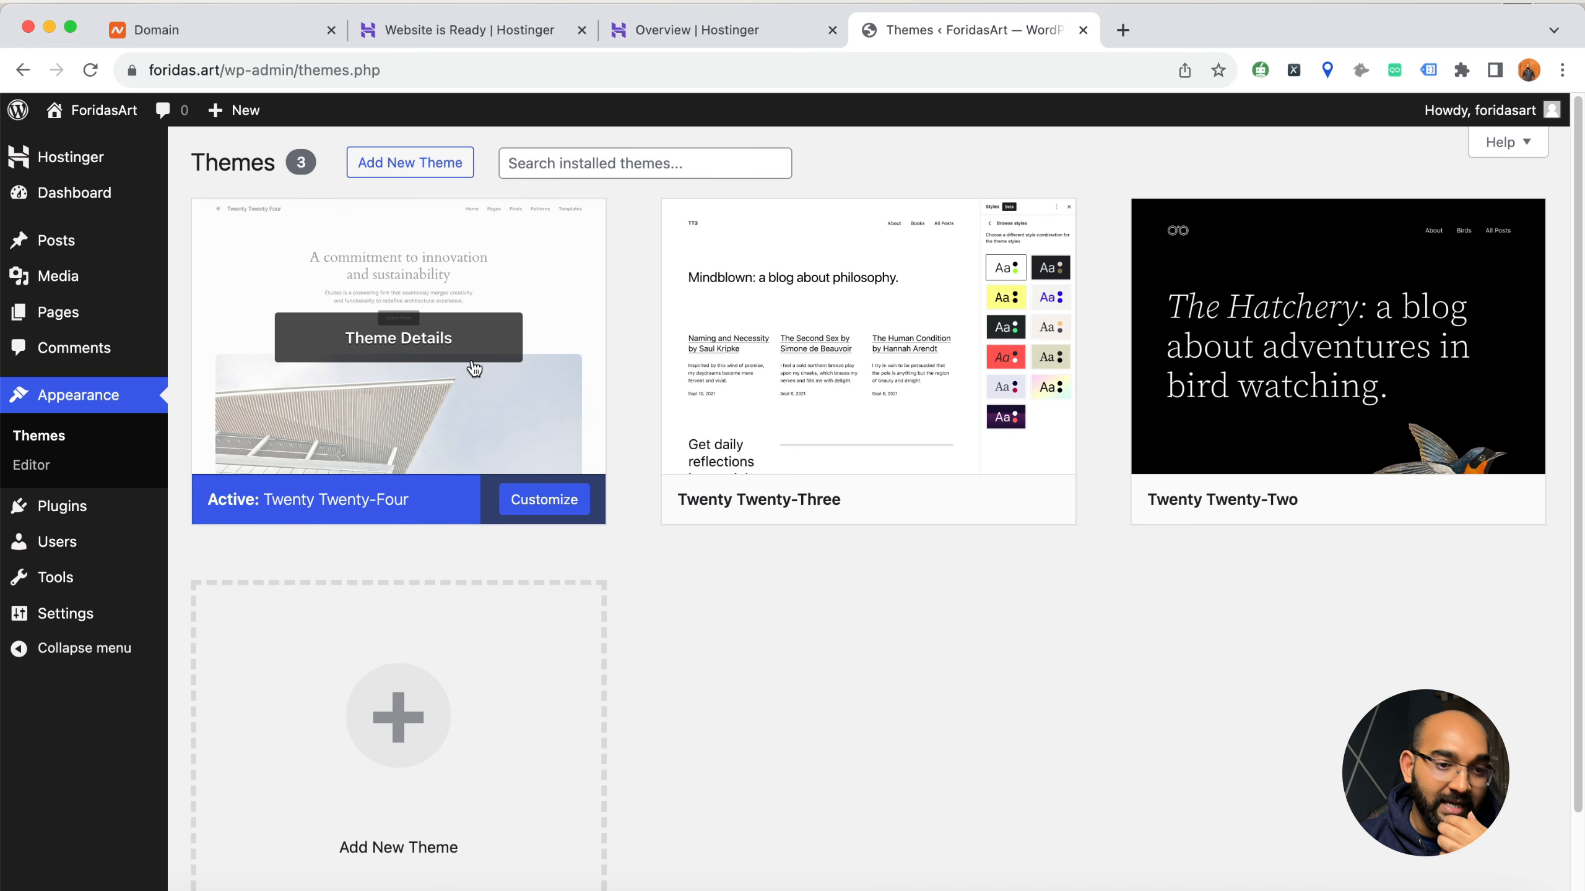
{"action": "mouse_move", "coordinate": [75, 528]}
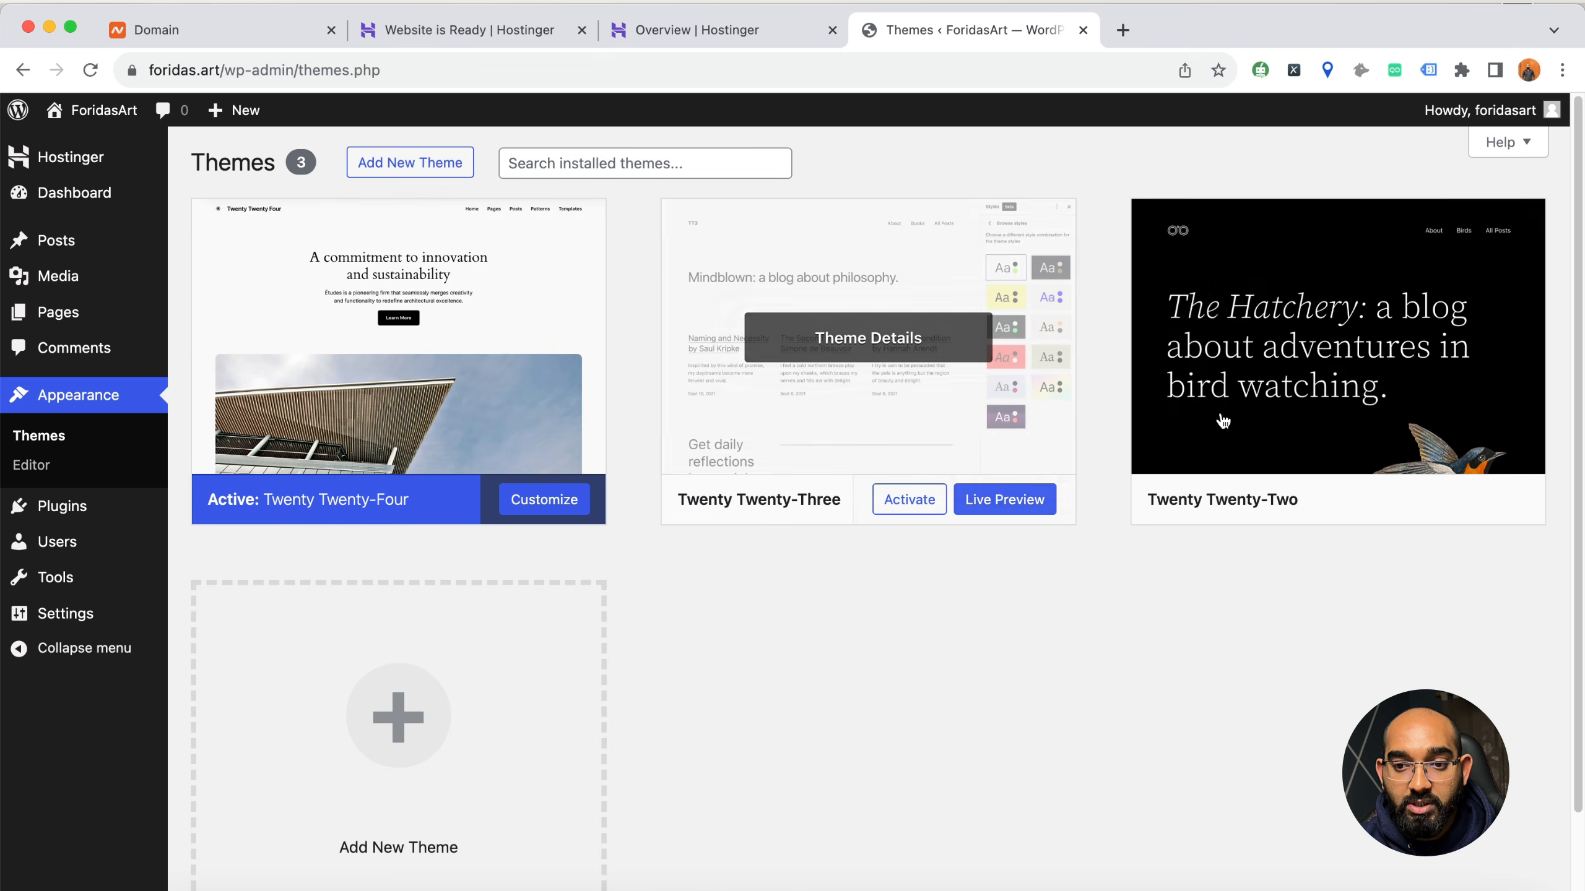
{"action": "left_click", "coordinate": [1273, 390]}
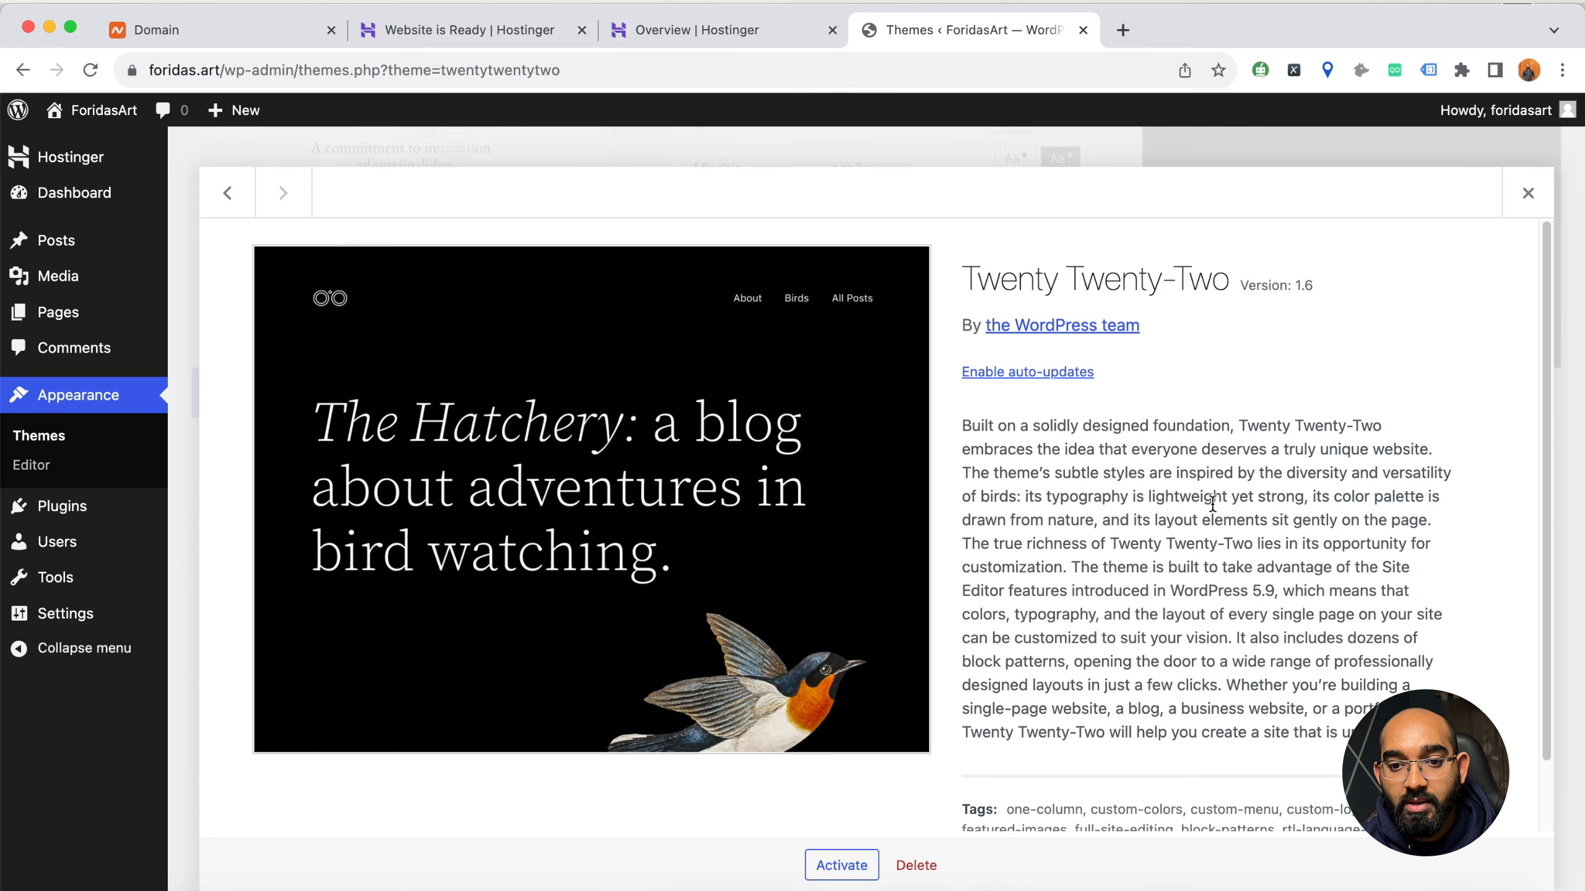
{"action": "left_click", "coordinate": [916, 865]}
{"action": "left_click", "coordinate": [972, 237]}
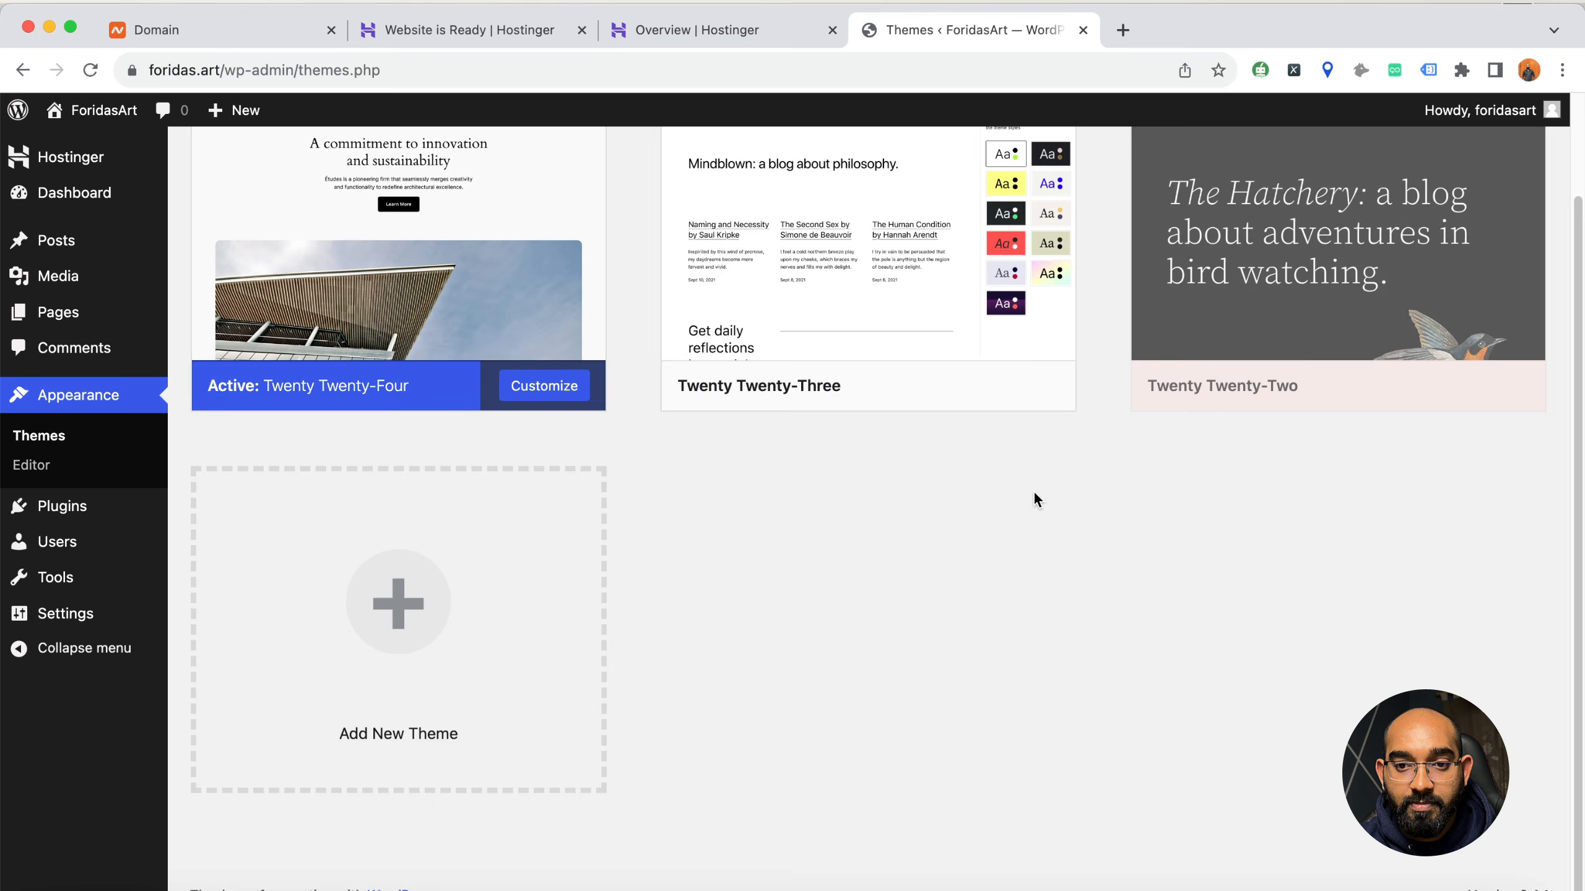
Delete the Twenty Twenty-Three theme, leaving Twenty Twenty-Four installed
{"action": "left_click", "coordinate": [898, 334]}
{"action": "left_click", "coordinate": [917, 865]}
{"action": "left_click", "coordinate": [972, 231]}
{"action": "left_click", "coordinate": [432, 301]}
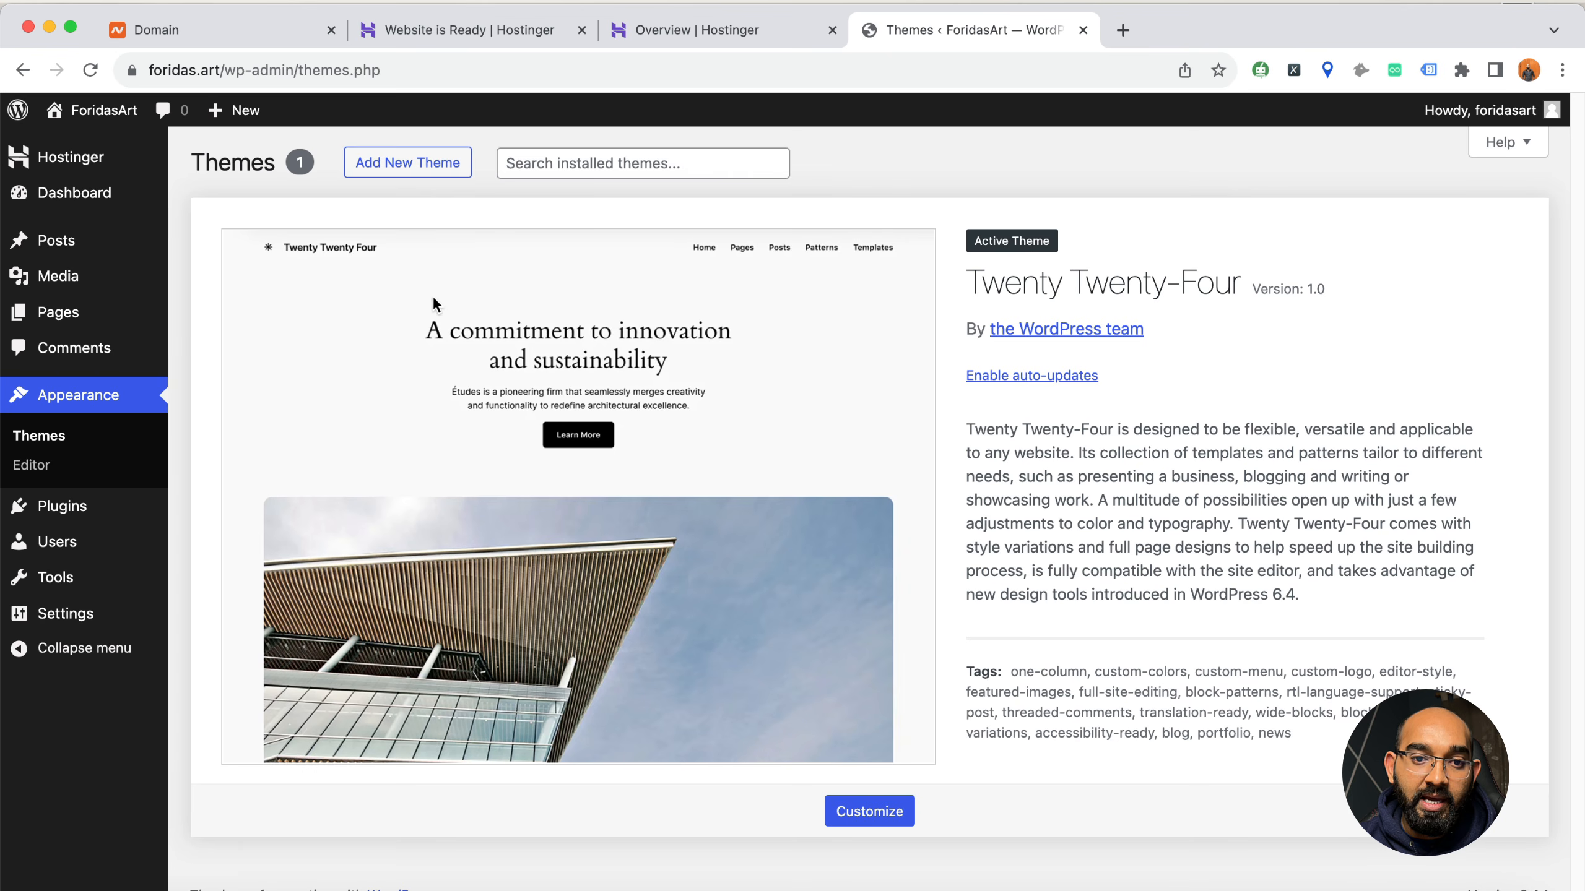
Browse the popular themes available for adding to the site, including Hello Elementor, Astra, OceanWP, Kadence, Neve and GeneratePress
{"action": "left_click", "coordinate": [417, 176]}
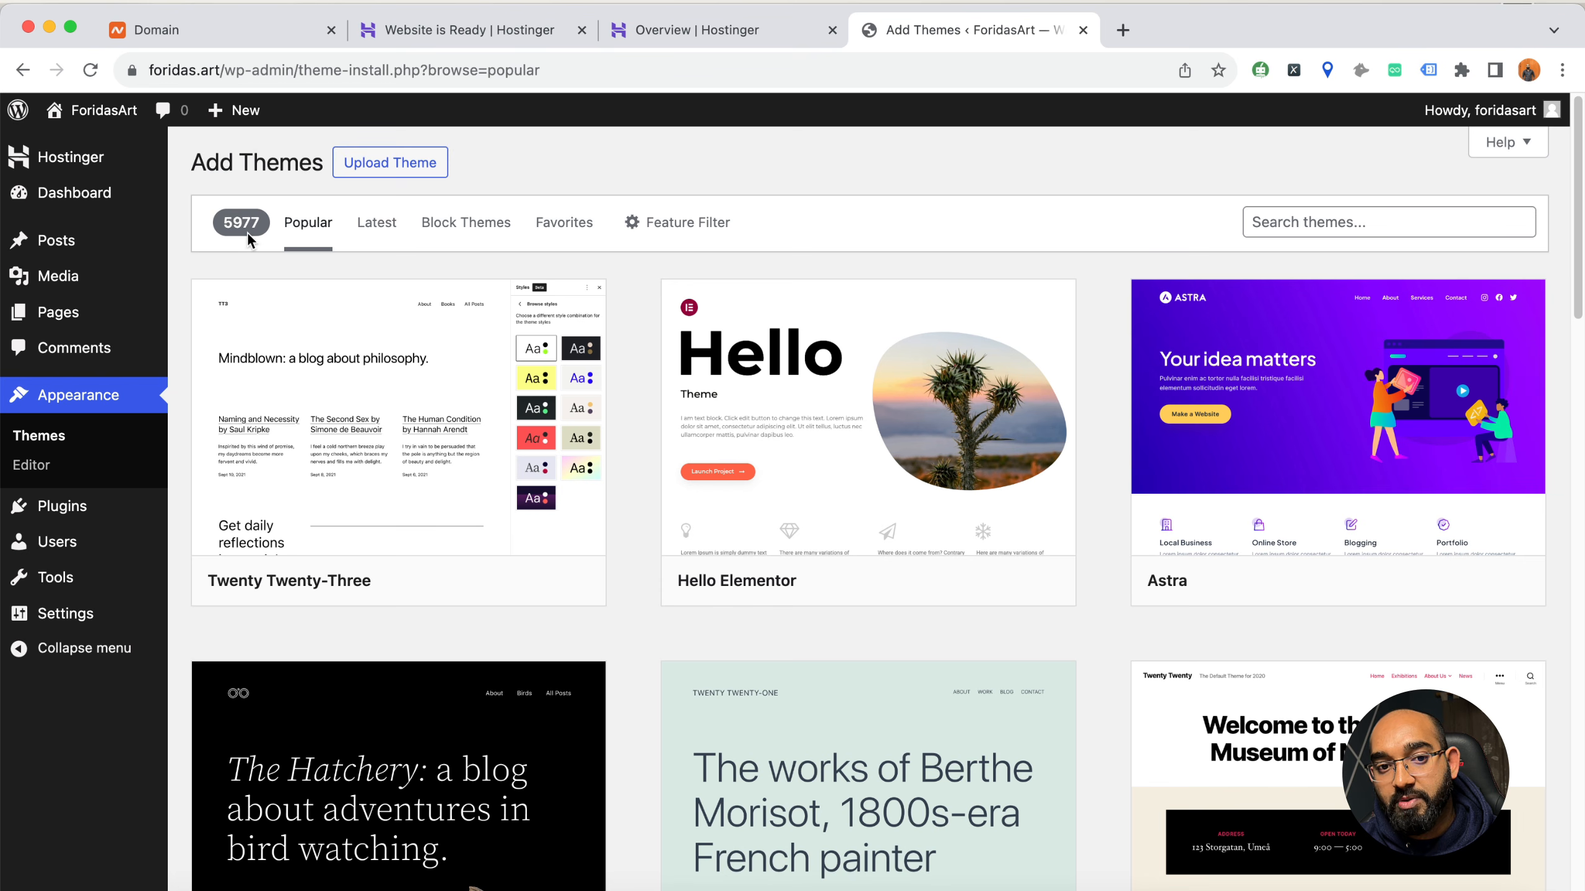
{"action": "scroll", "coordinate": [516, 572], "scroll_direction": "down", "scroll_amount": 10}
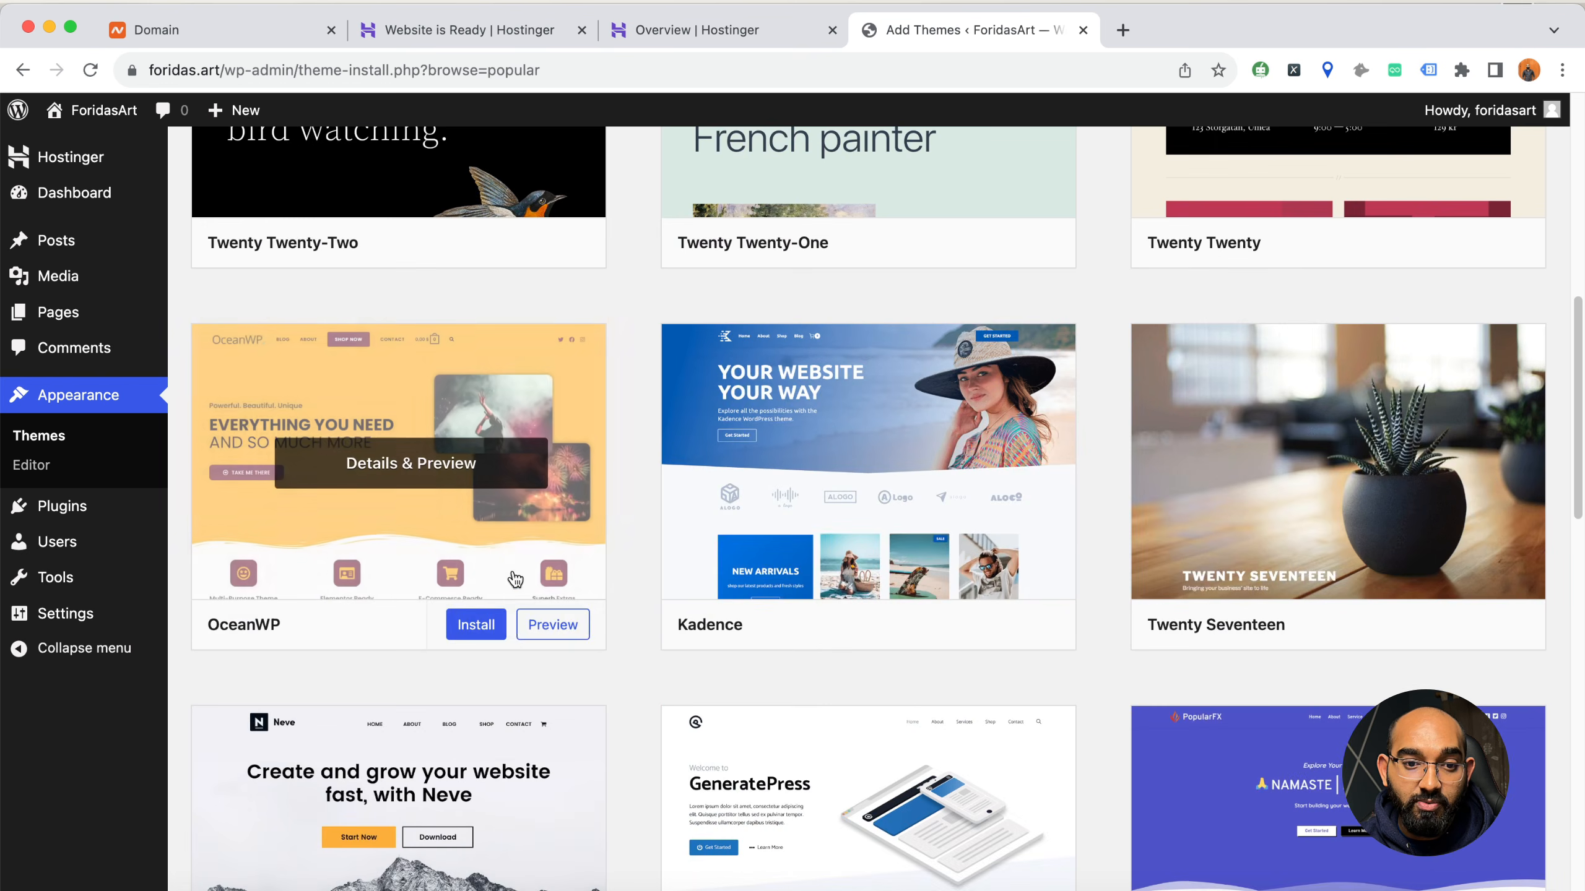
{"action": "scroll", "coordinate": [516, 572], "scroll_direction": "down", "scroll_amount": 20}
{"action": "scroll", "coordinate": [661, 618], "scroll_direction": "up", "scroll_amount": 15}
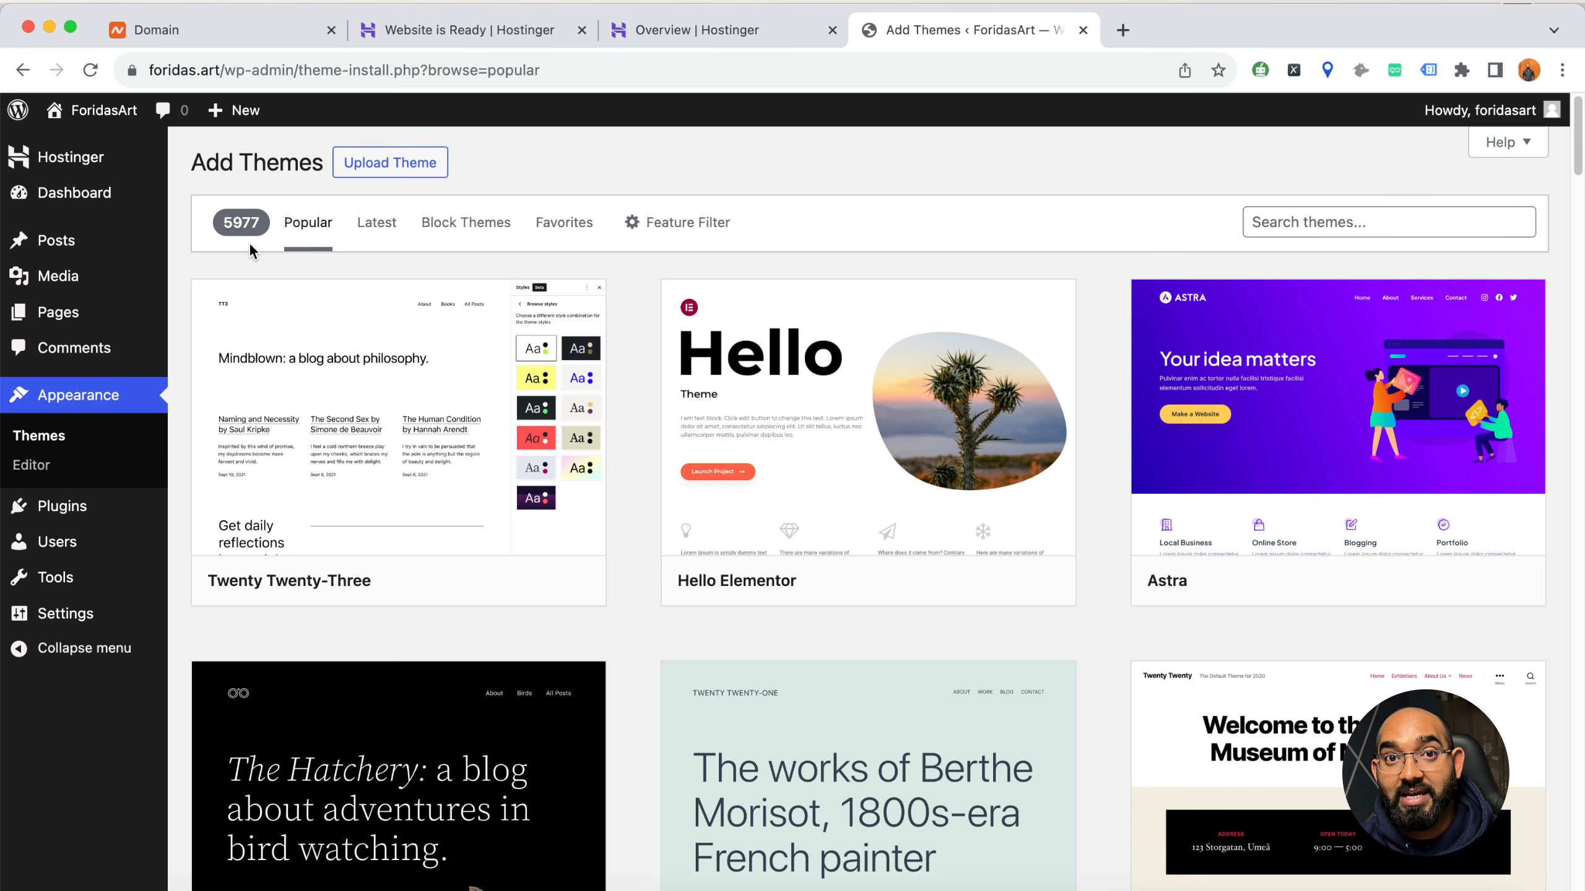
{"action": "mouse_move", "coordinate": [262, 327]}
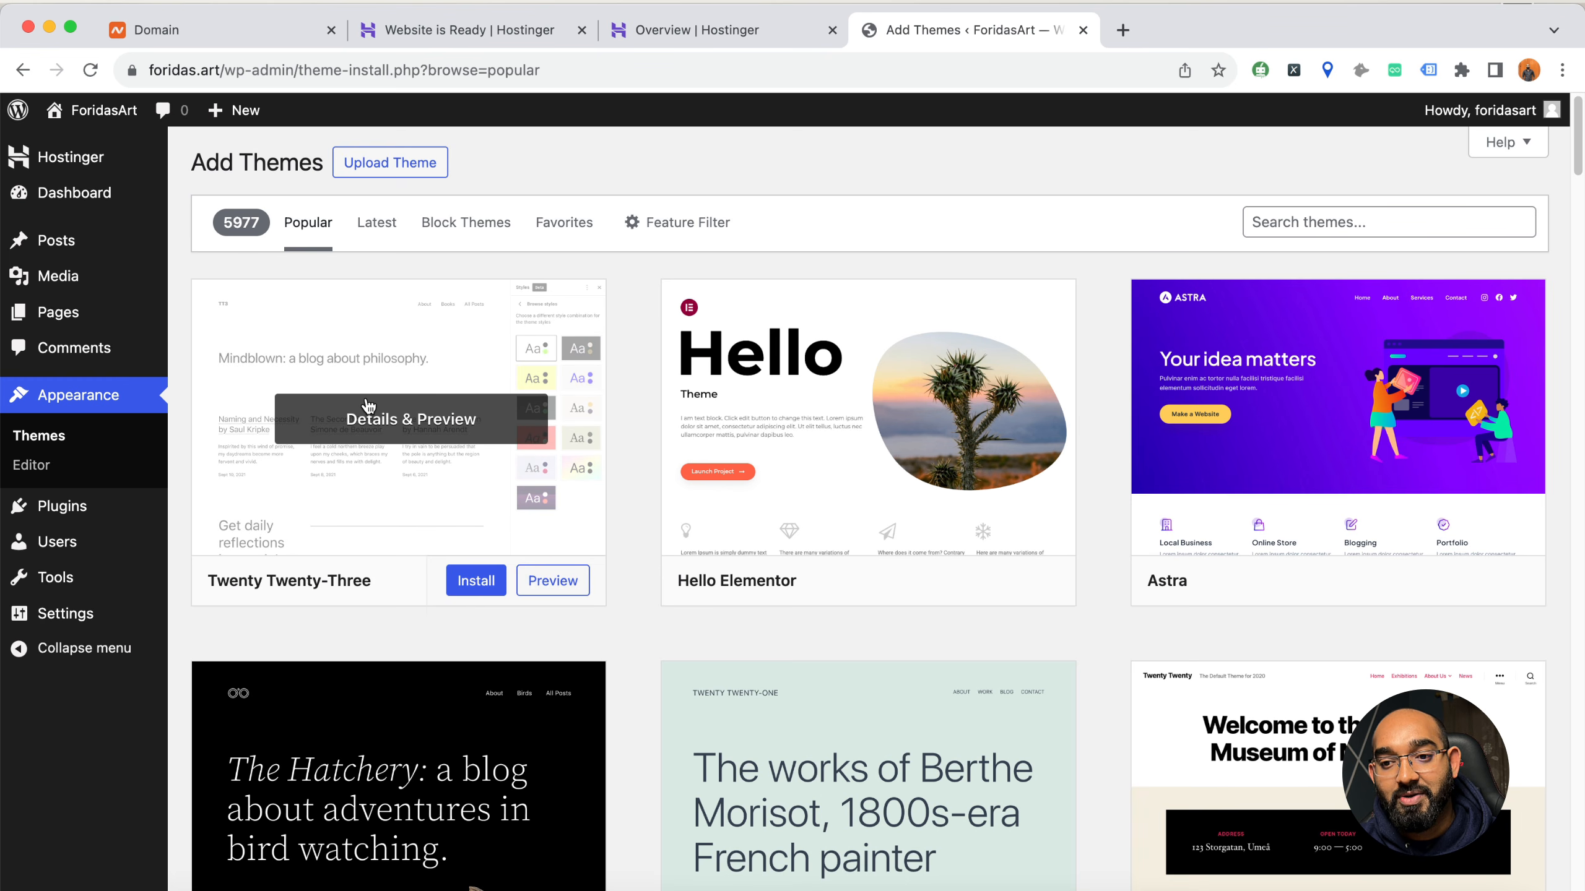
{"action": "scroll", "coordinate": [962, 688], "scroll_direction": "down", "scroll_amount": 10}
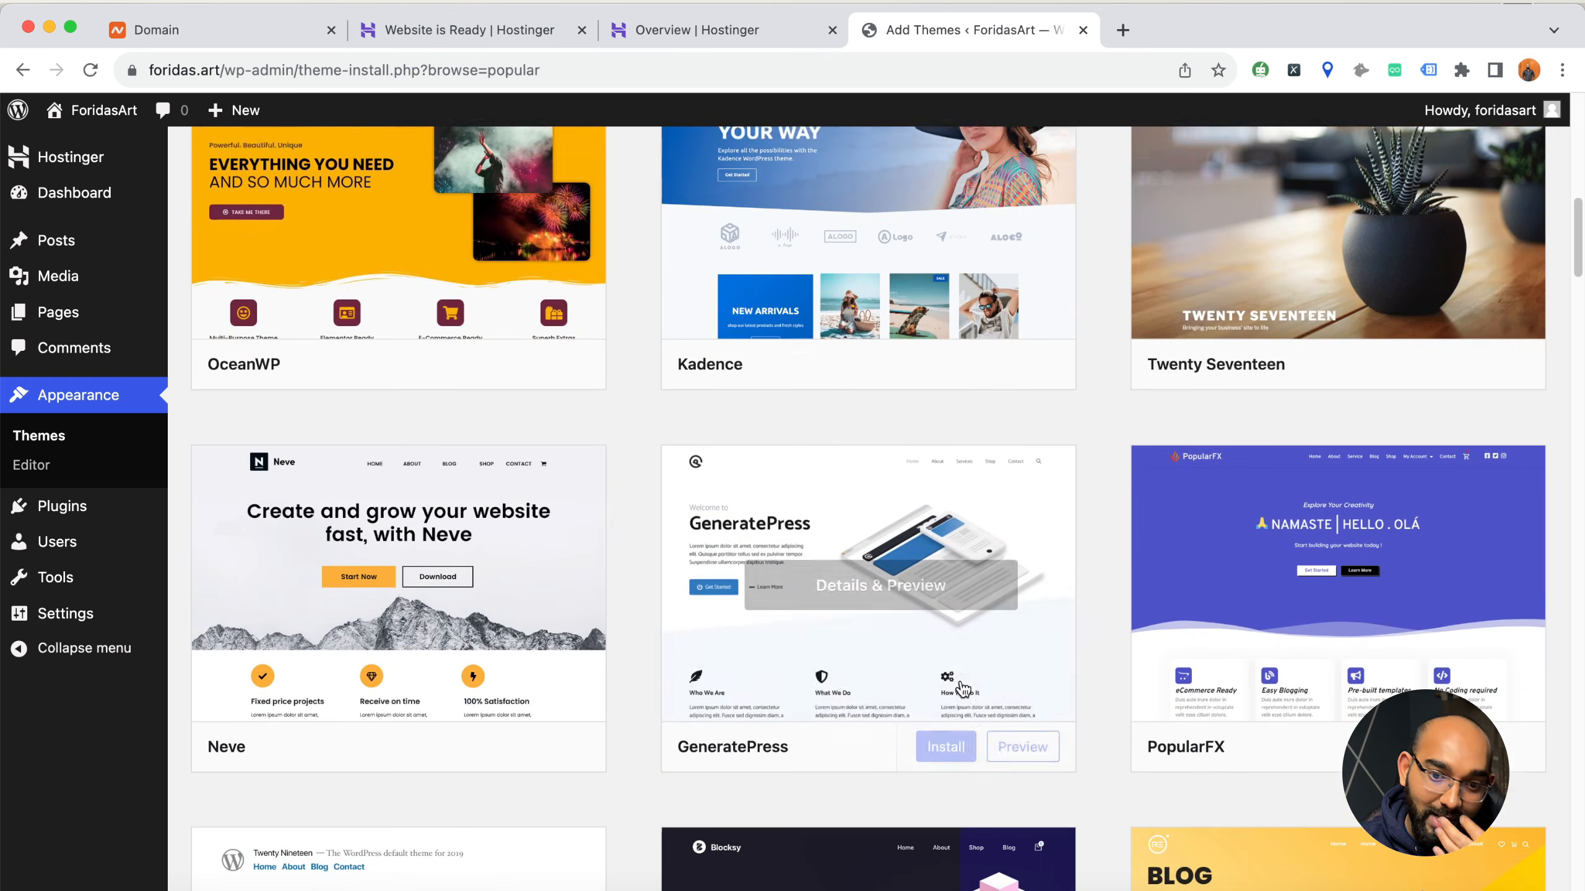
{"action": "scroll", "coordinate": [962, 689], "scroll_direction": "down", "scroll_amount": 15}
{"action": "scroll", "coordinate": [961, 689], "scroll_direction": "up", "scroll_amount": 20}
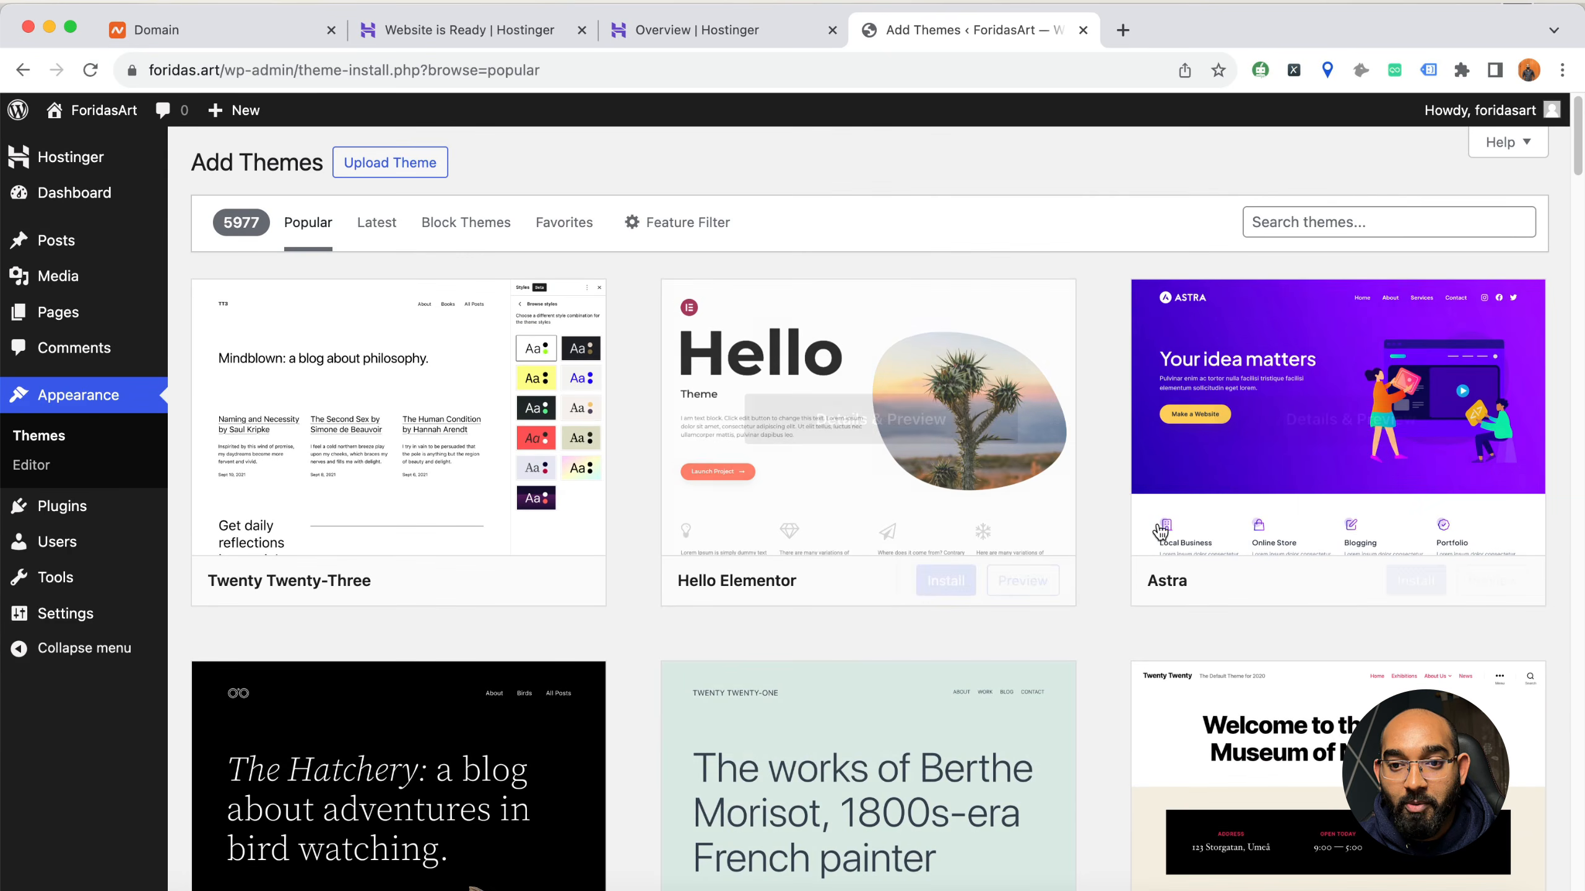
{"action": "mouse_move", "coordinate": [1226, 510]}
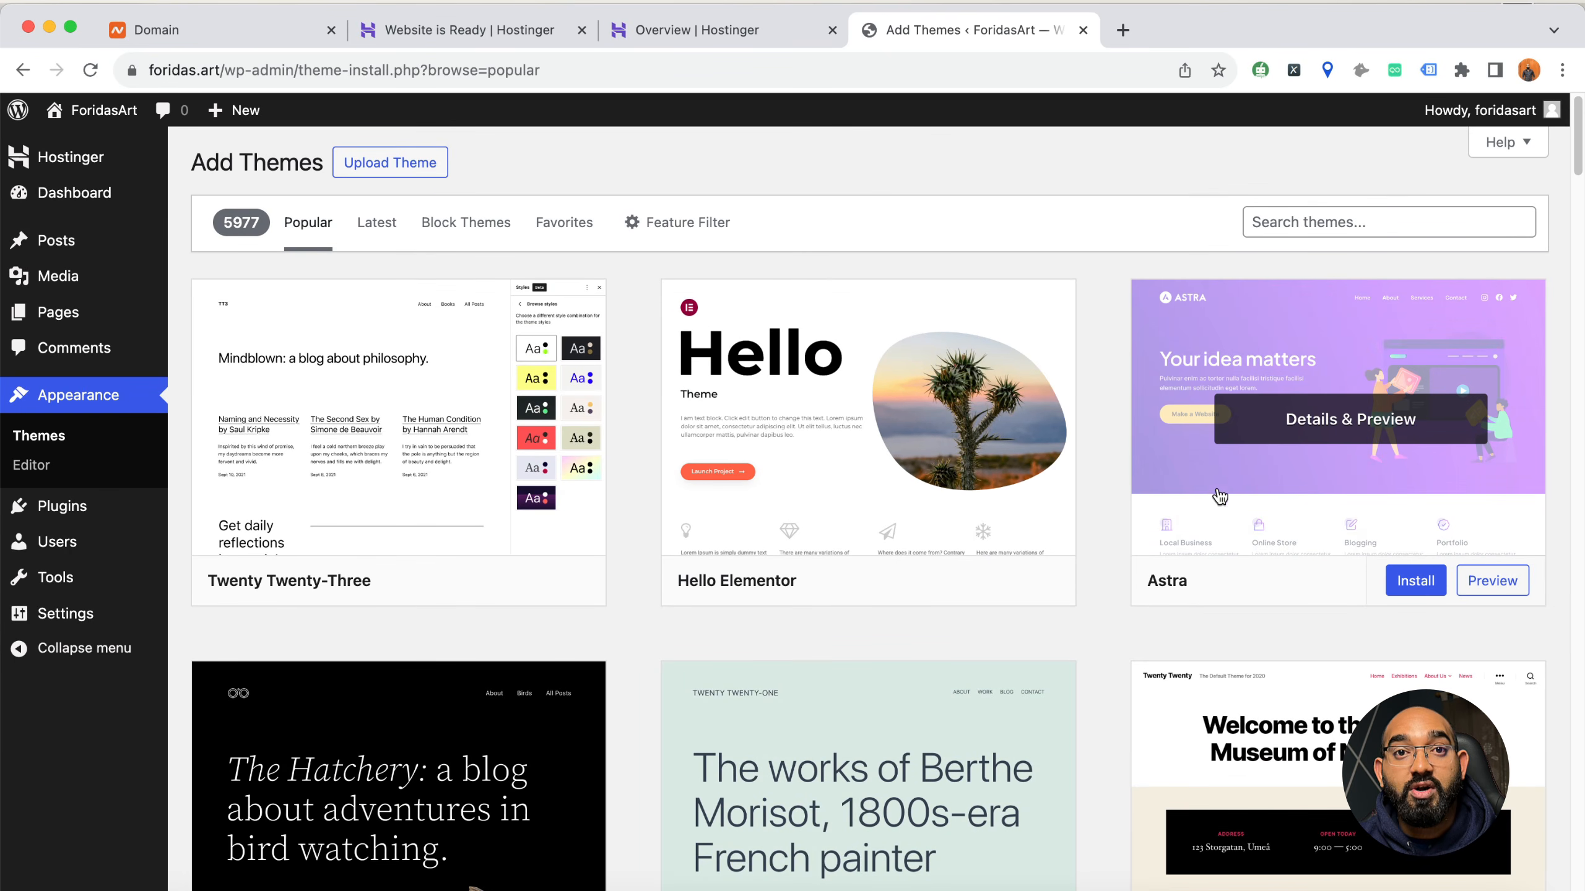
Search the theme directory for kadence and for neve
{"action": "left_click", "coordinate": [1302, 231]}
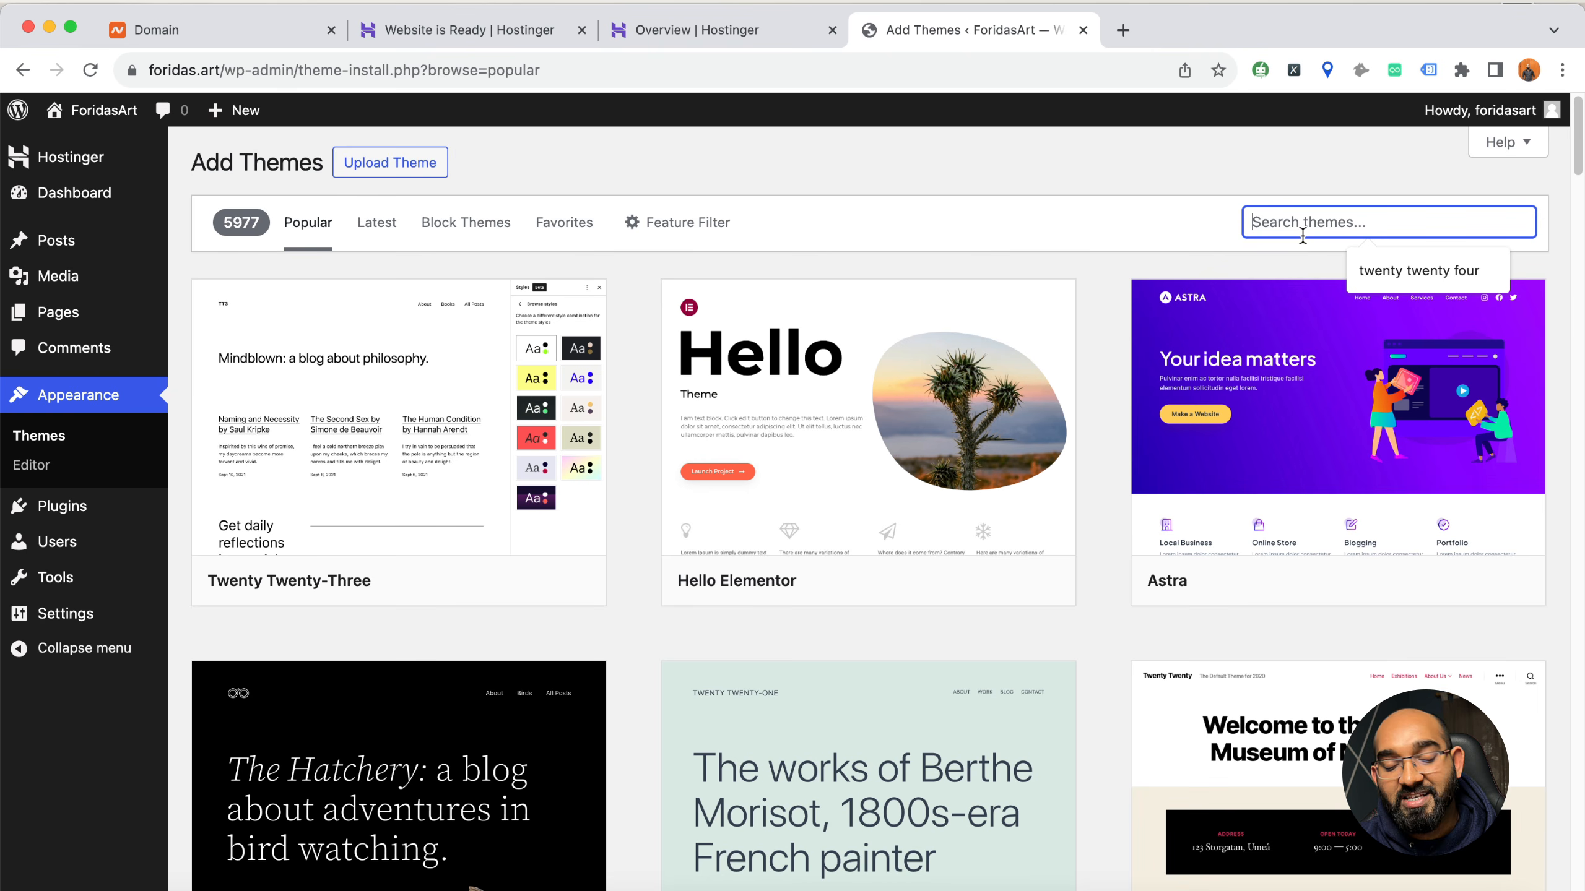
{"action": "type", "text": "kadence"}
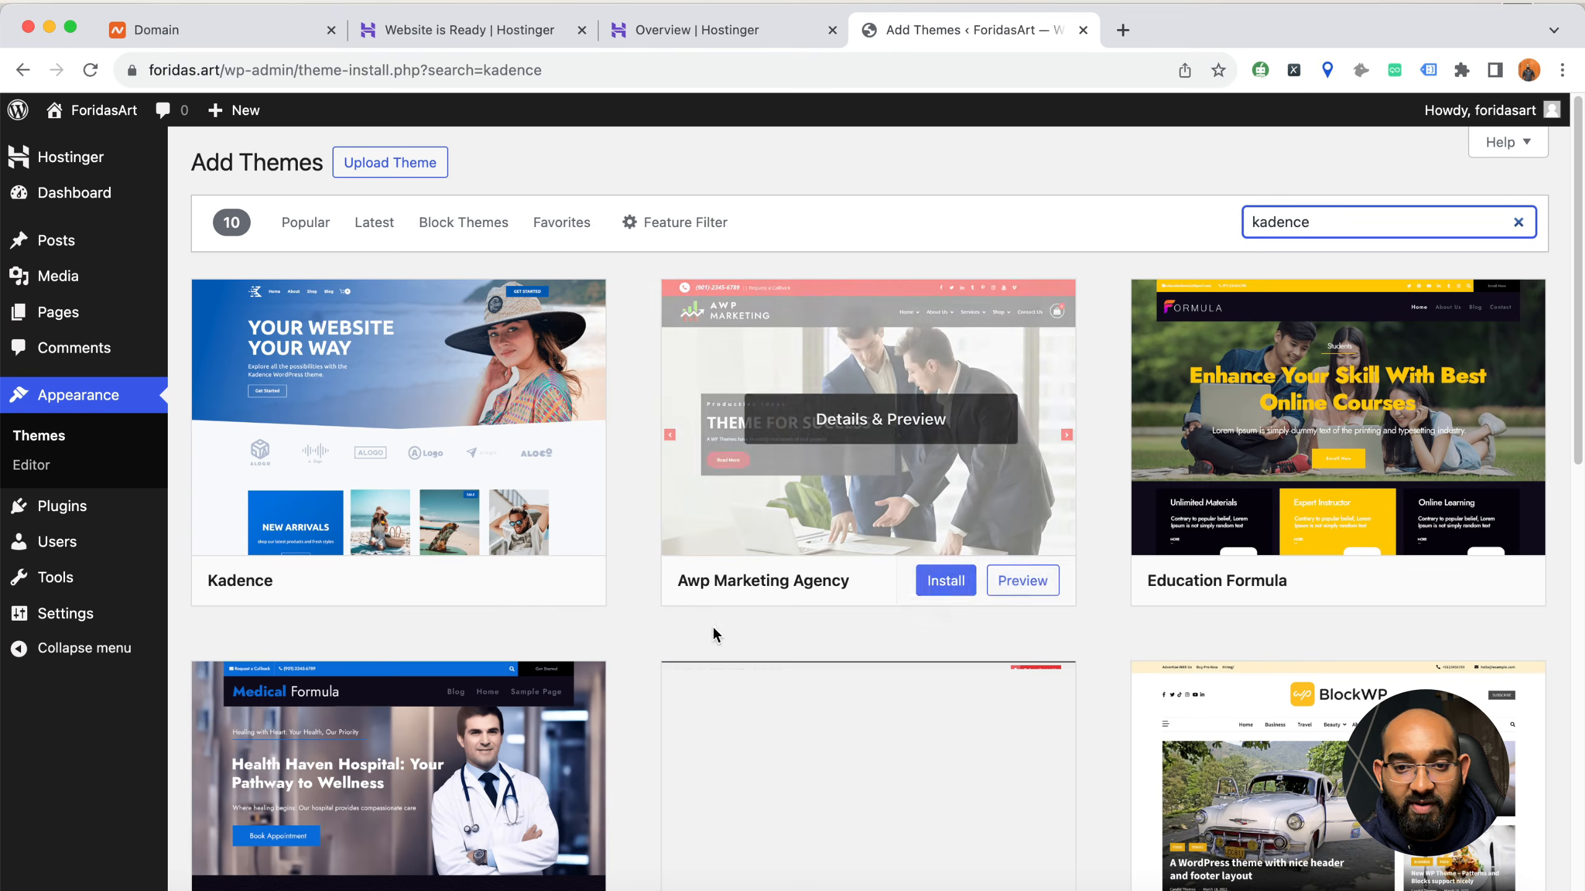
{"action": "mouse_move", "coordinate": [412, 538]}
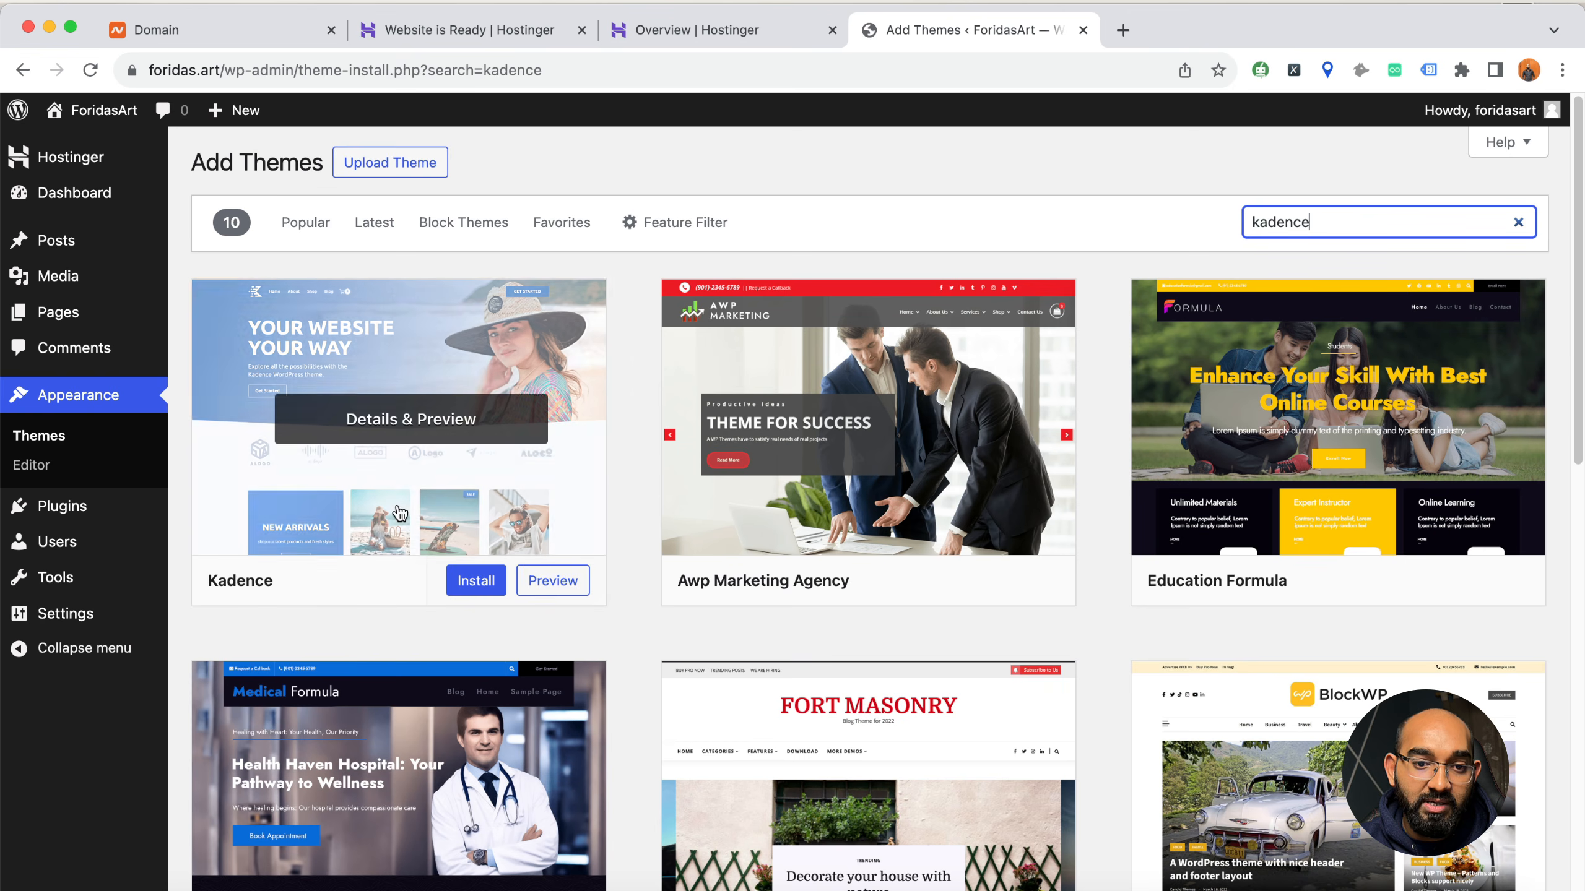
{"action": "double_click", "coordinate": [1280, 231]}
{"action": "key", "text": "BackSpace"}
{"action": "type", "text": "neve"}
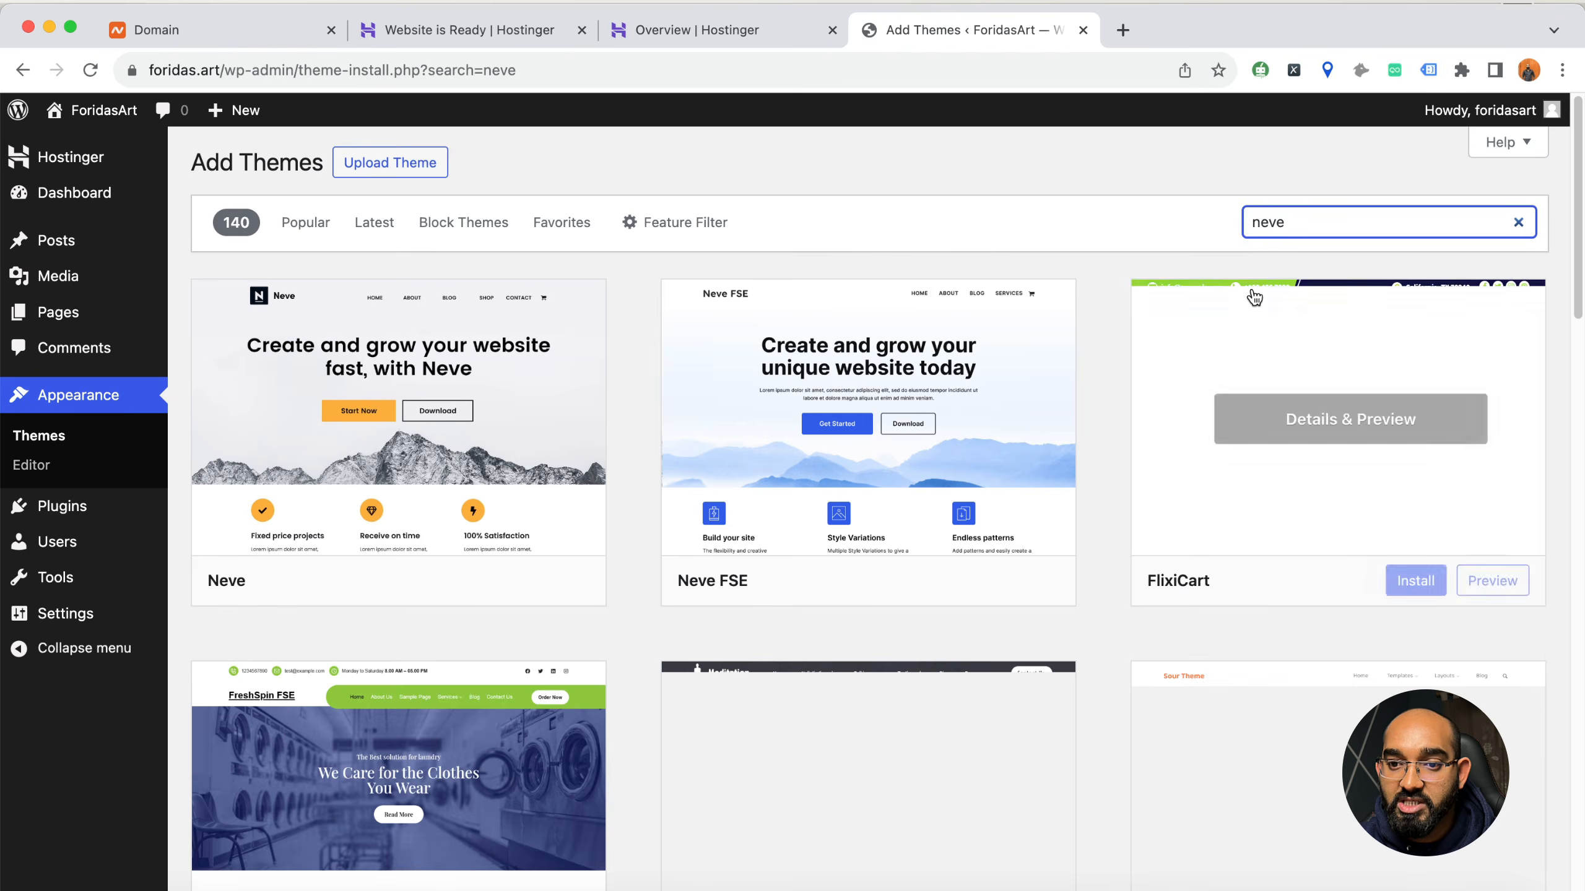
{"action": "mouse_move", "coordinate": [487, 511]}
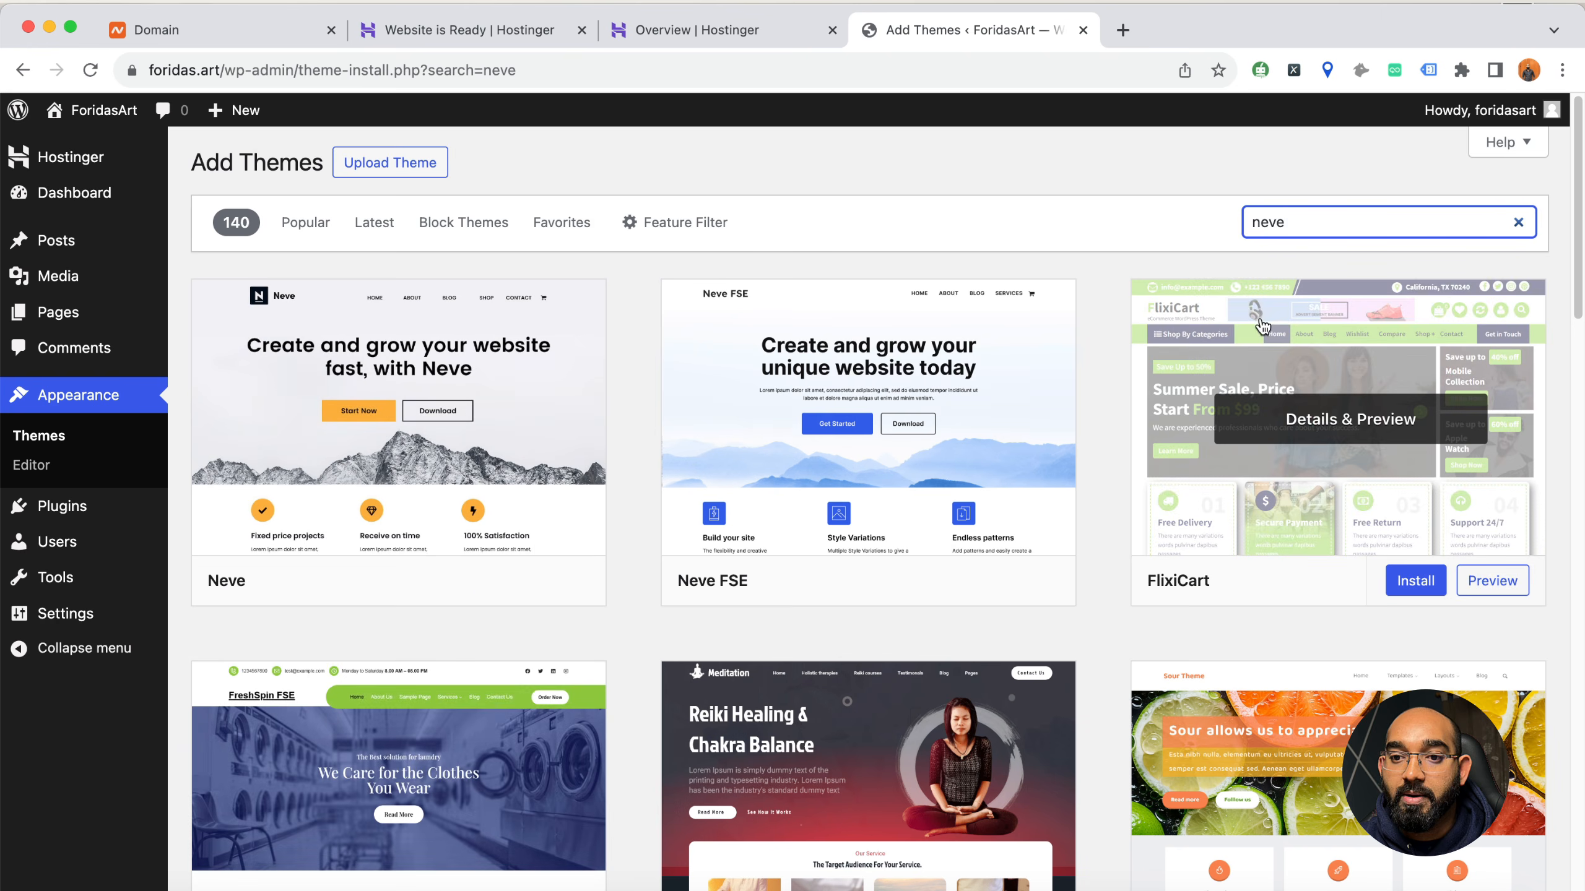
Search the theme directory for astra, then install and activate the Astra theme
{"action": "double_click", "coordinate": [1268, 223]}
{"action": "type", "text": "astra"}
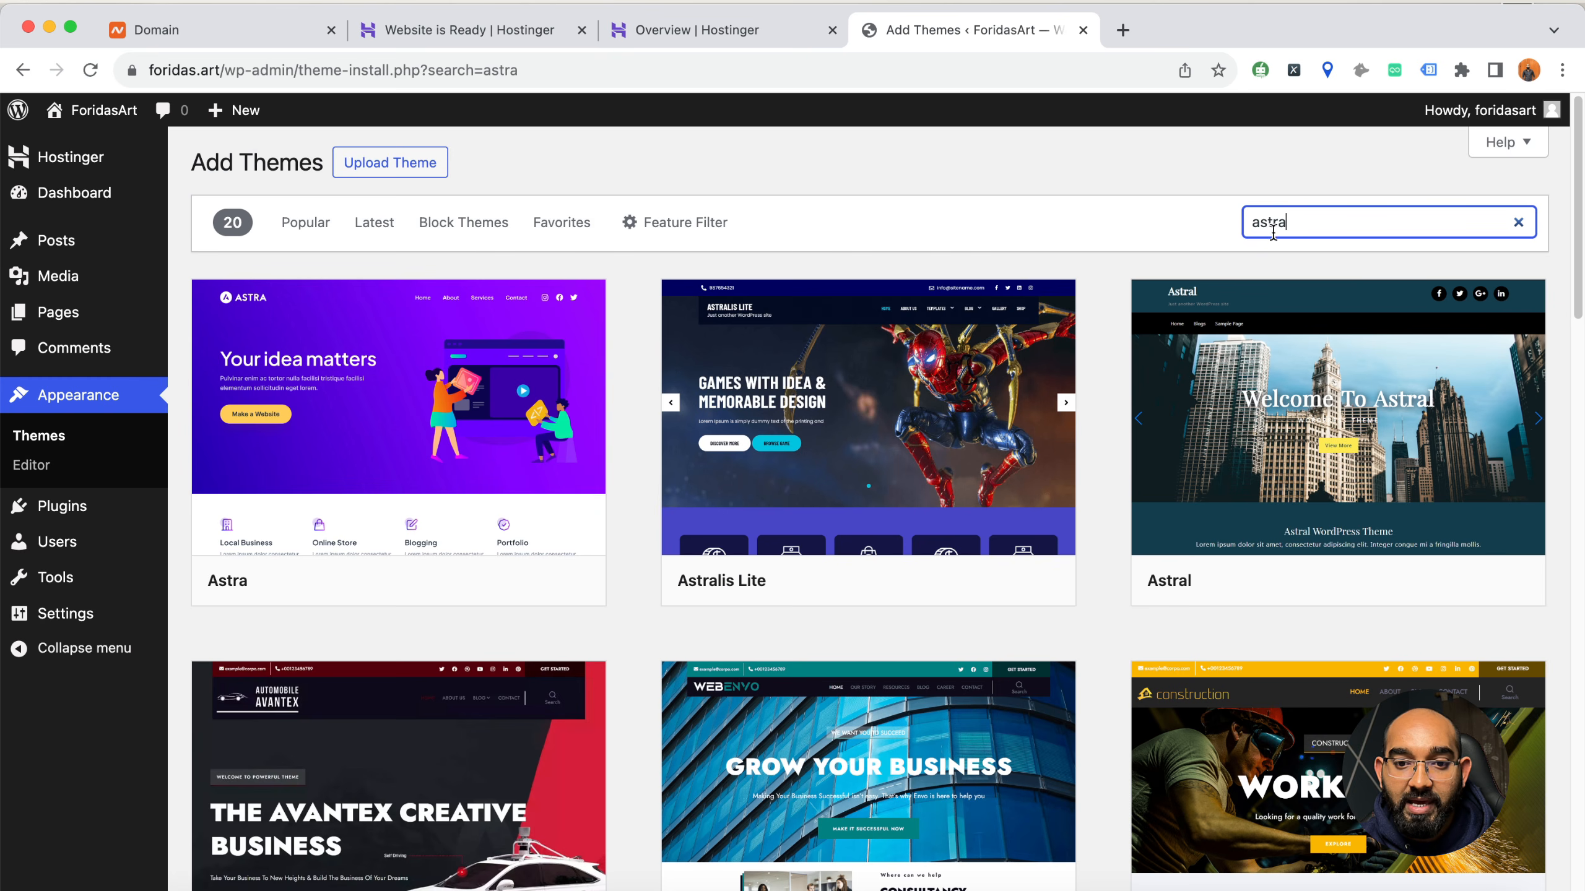
{"action": "mouse_move", "coordinate": [208, 594]}
{"action": "left_click", "coordinate": [459, 586]}
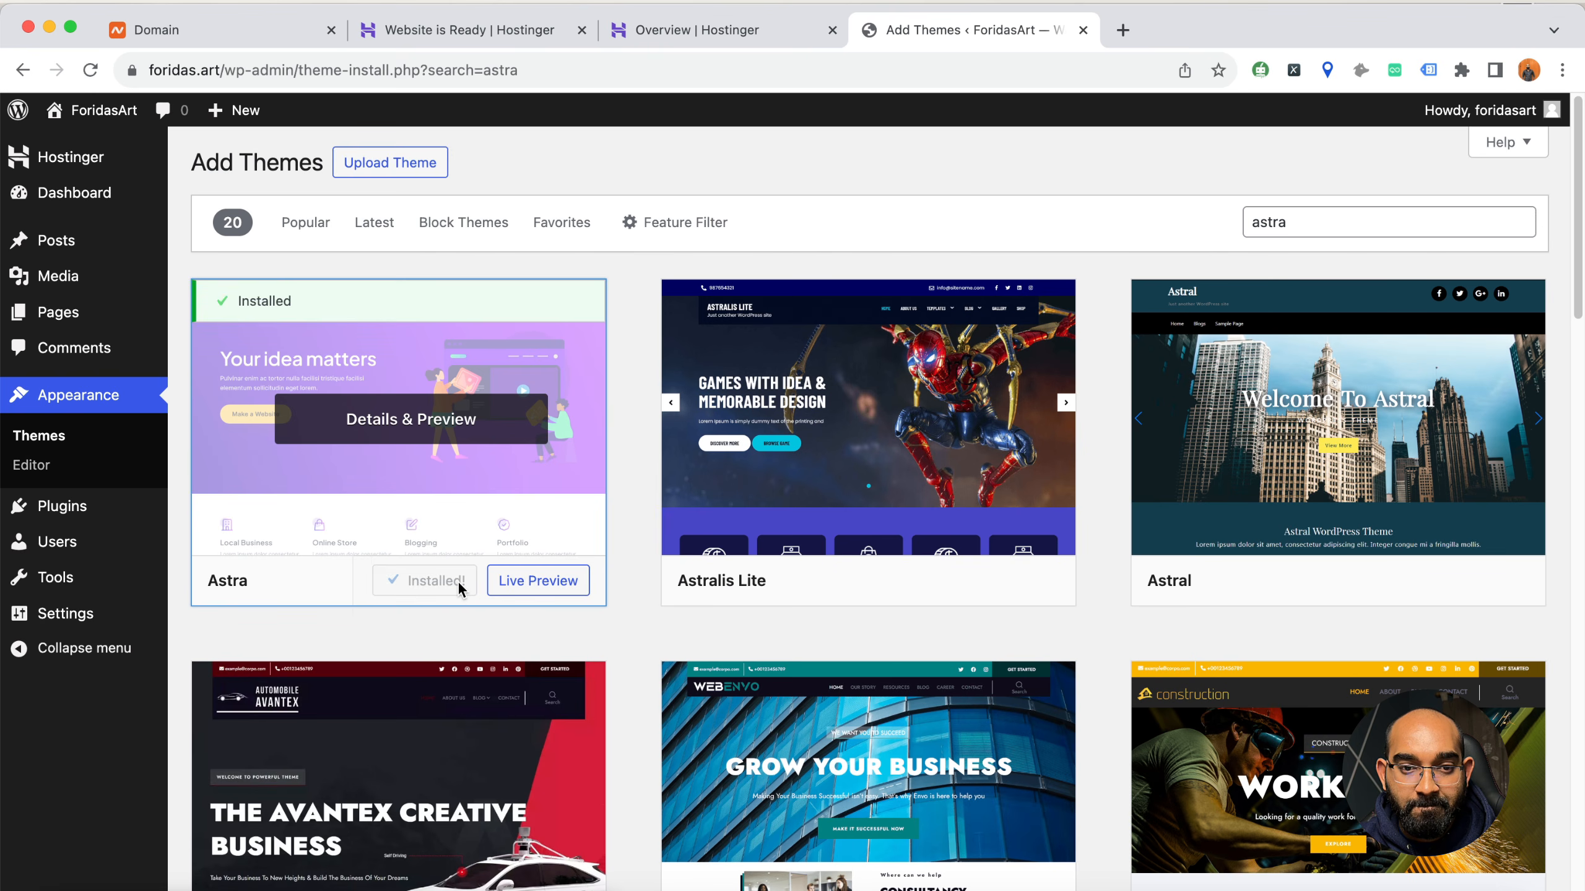
{"action": "left_click", "coordinate": [444, 590]}
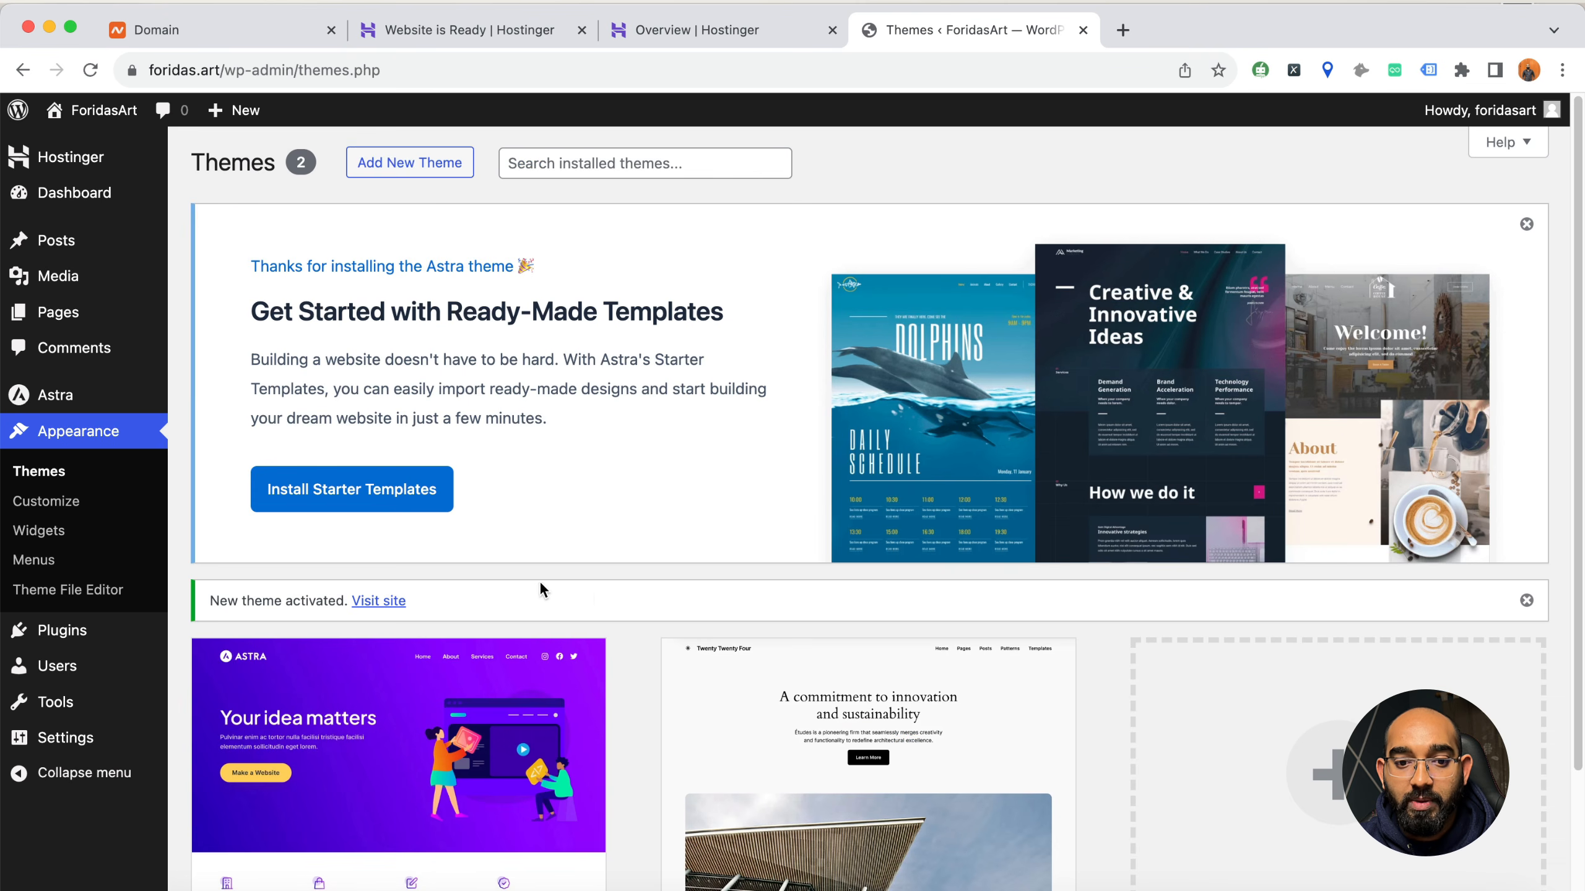
Check the active Astra theme in the installed themes and view the site's front page from the activation notice
{"action": "scroll", "coordinate": [488, 708], "scroll_direction": "down", "scroll_amount": 3}
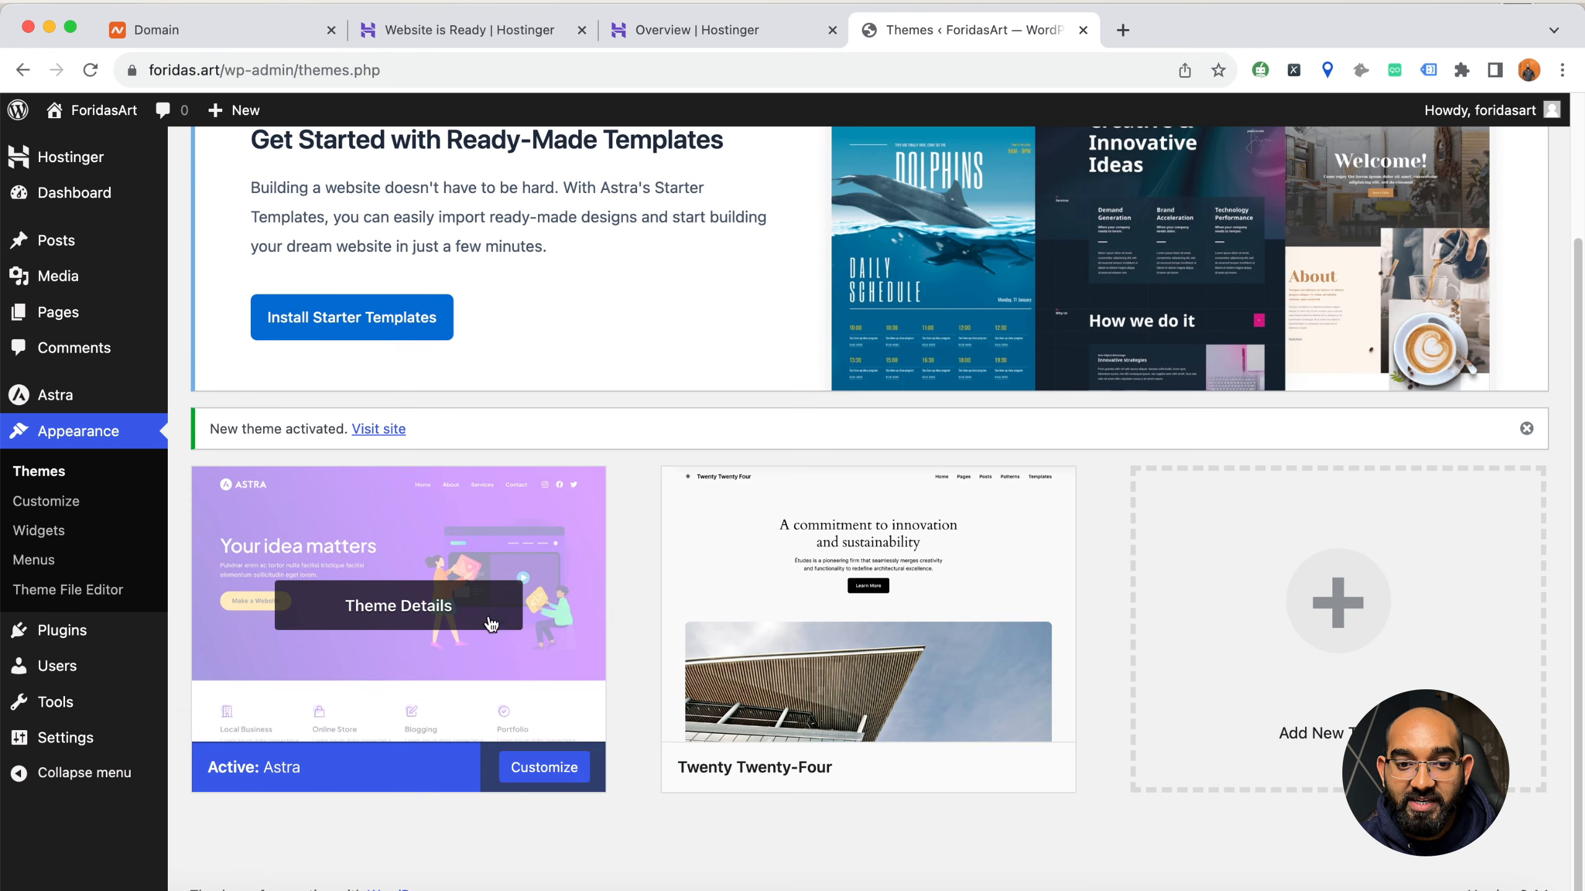
{"action": "right_click", "coordinate": [373, 462]}
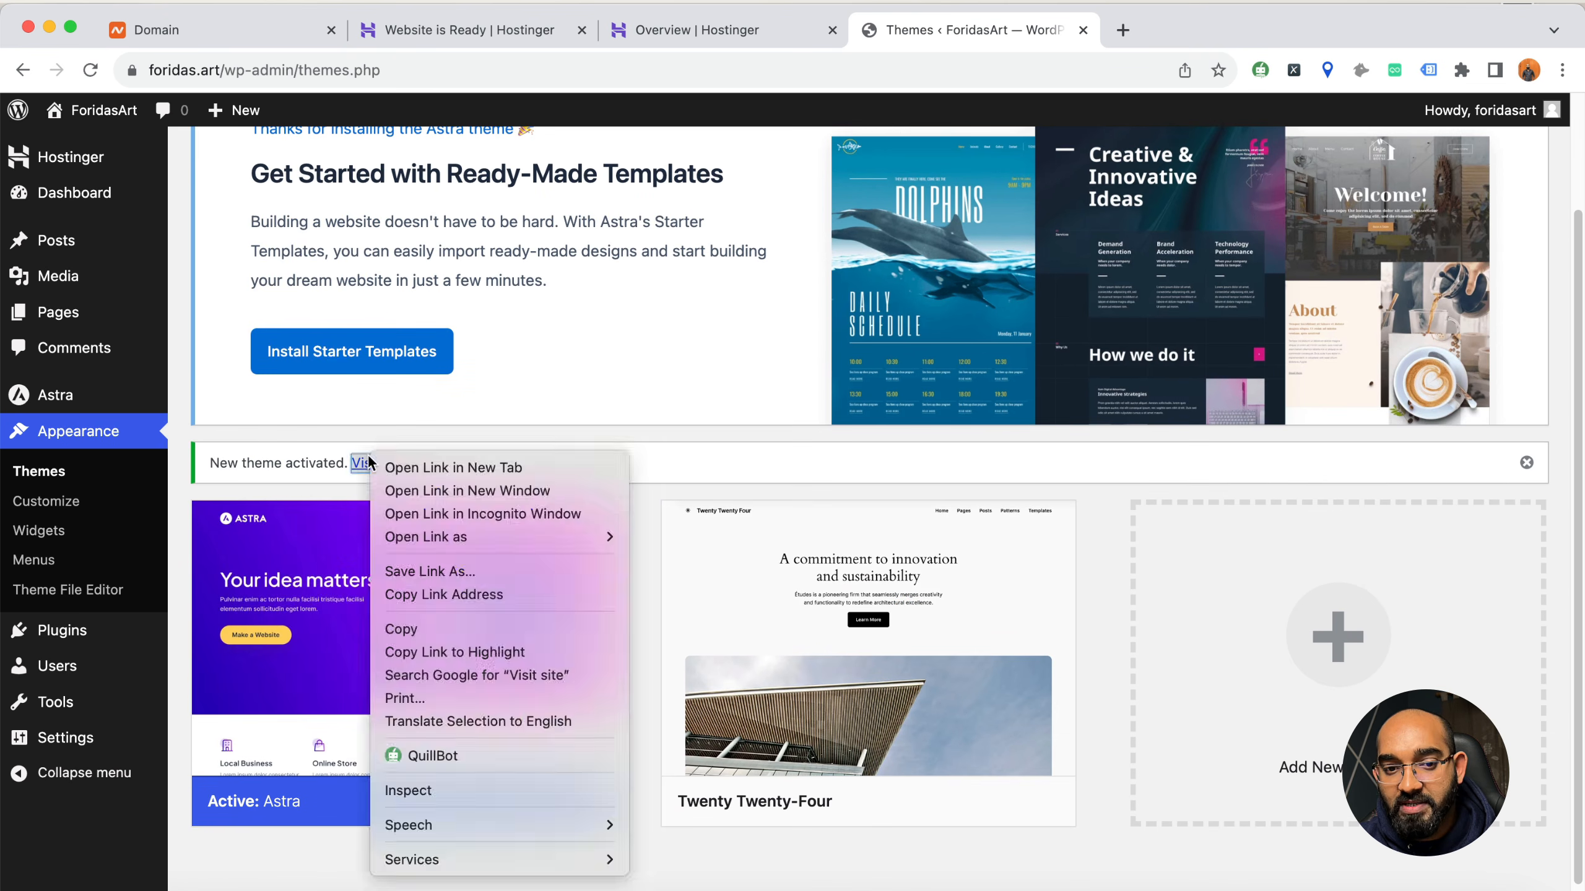
{"action": "left_click", "coordinate": [394, 466]}
{"action": "left_click", "coordinate": [1160, 31]}
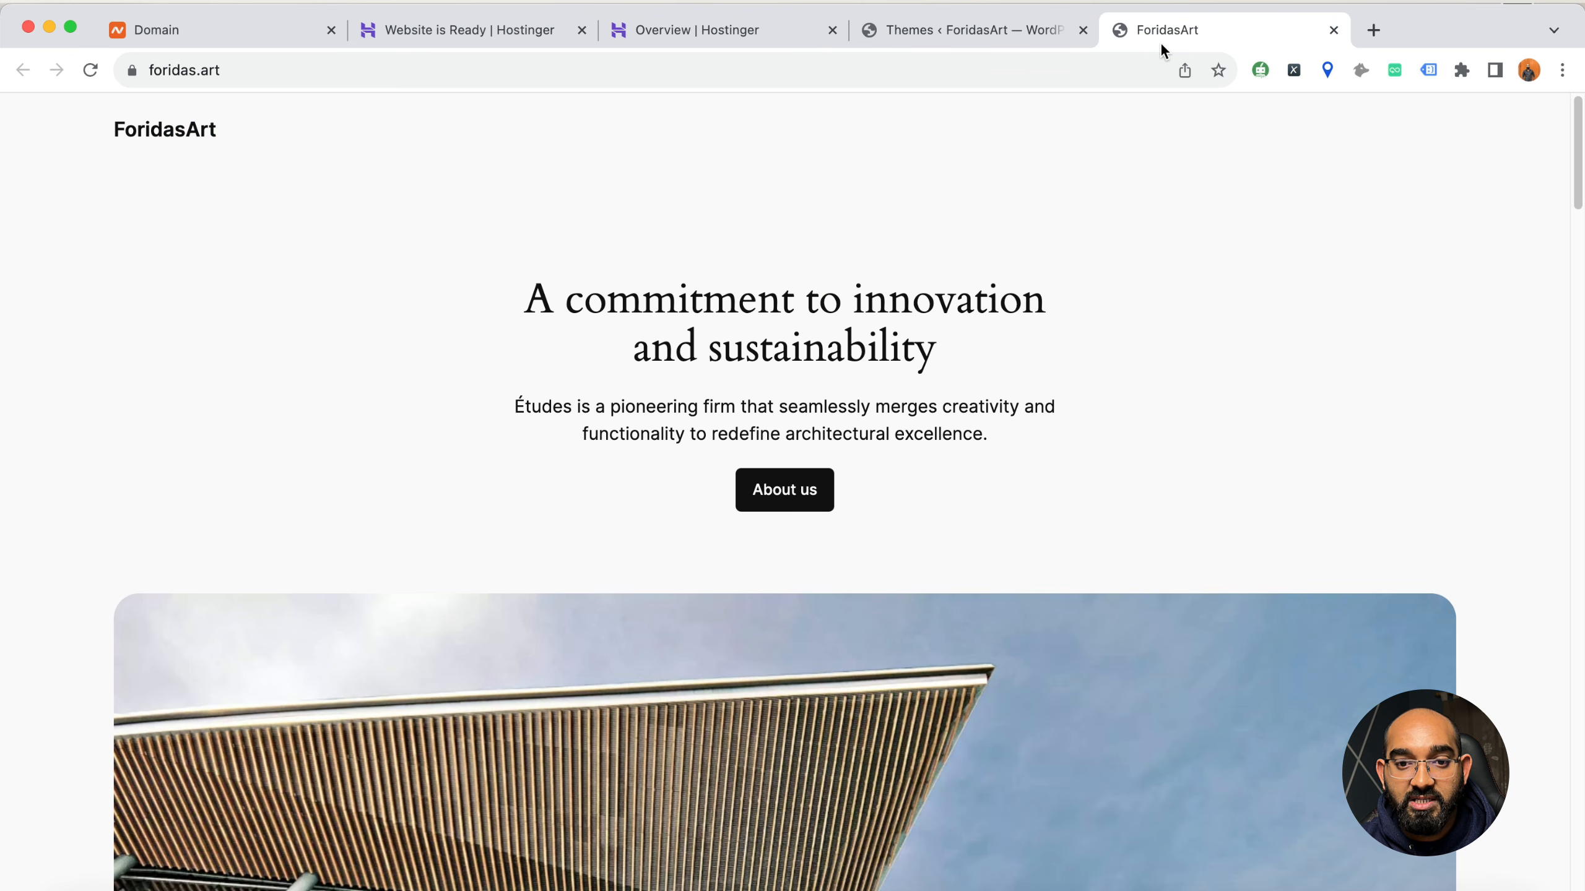
{"action": "left_click", "coordinate": [936, 68]}
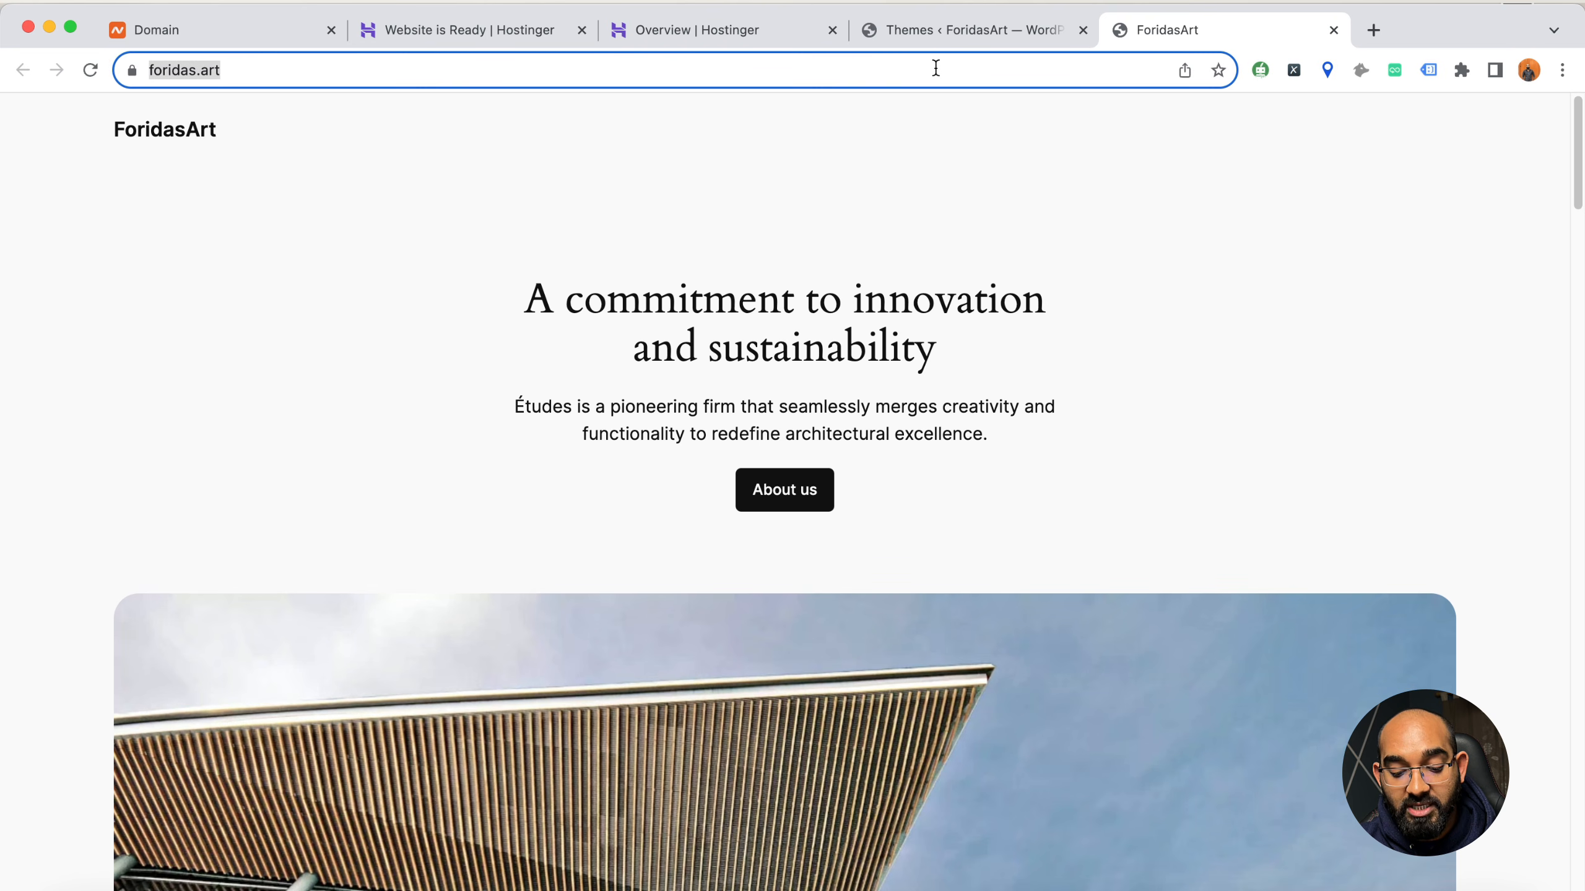
{"action": "left_click", "coordinate": [1334, 30]}
View foridas.art in a new incognito window to check the front page with the Astra theme
{"action": "left_click", "coordinate": [1577, 71]}
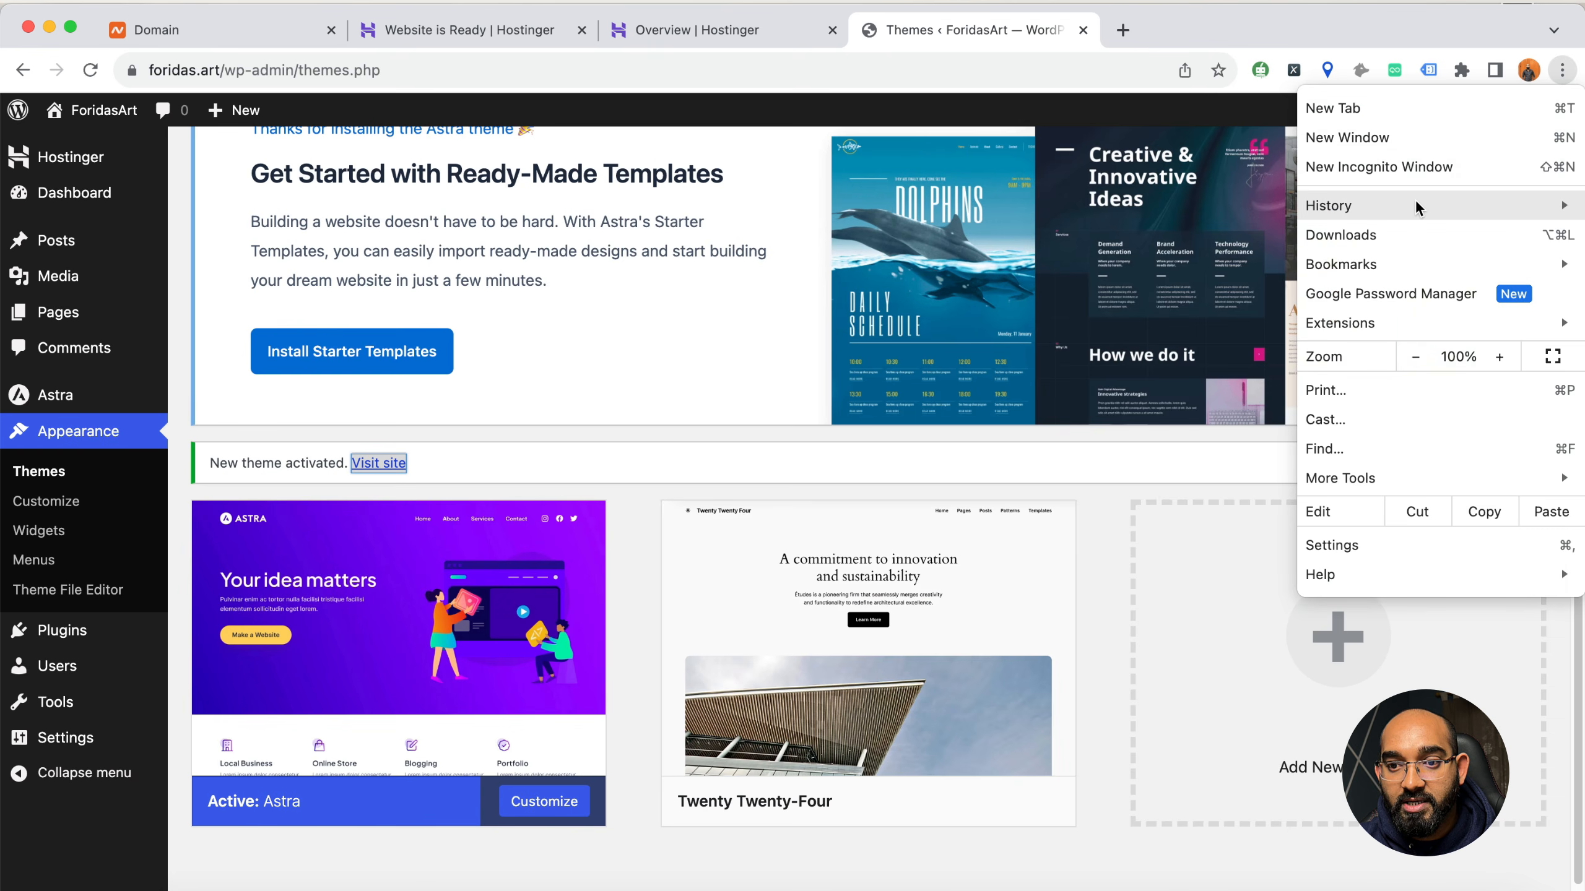
{"action": "left_click", "coordinate": [1408, 173]}
{"action": "type", "text": "fori"}
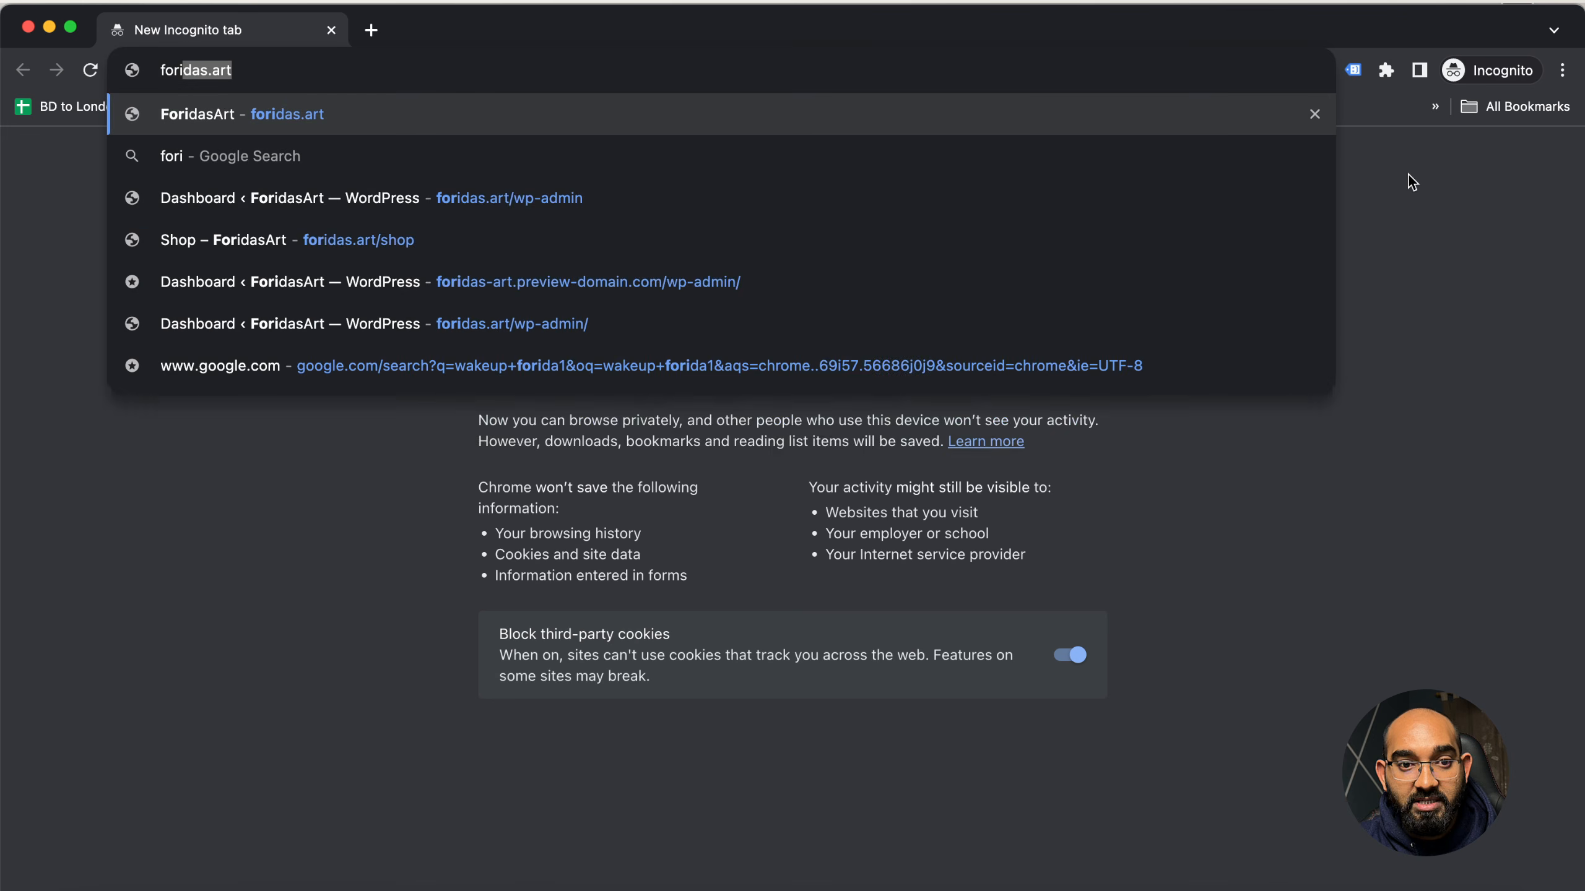
{"action": "key", "text": "Return"}
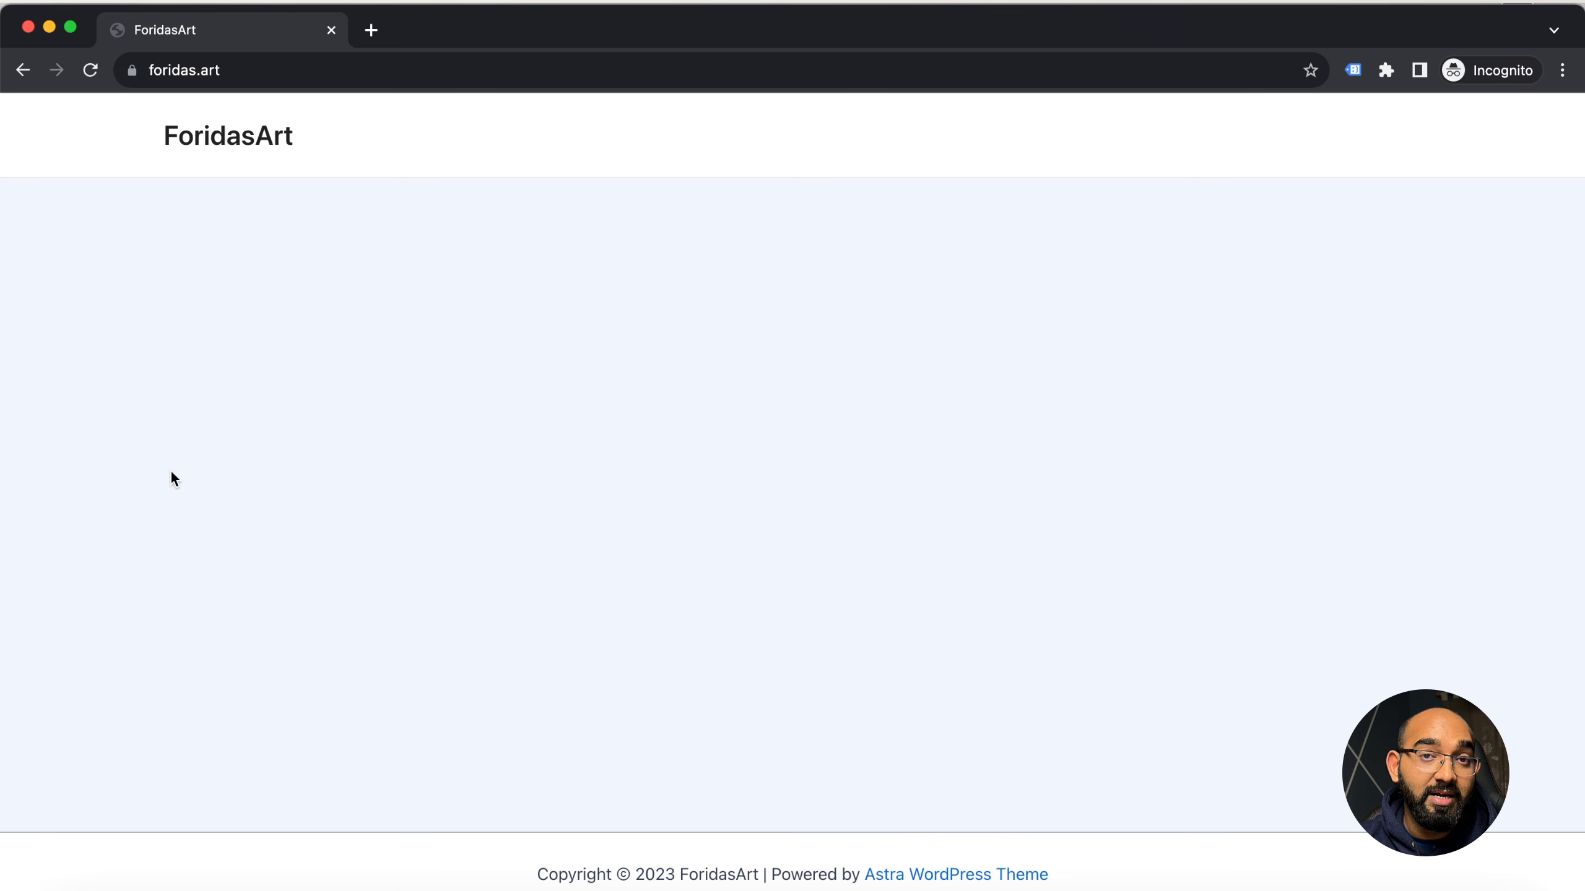
Close the incognito window and open the Astra dashboard to locate the Starter Templates entry among the useful plugins
{"action": "left_click", "coordinate": [27, 26]}
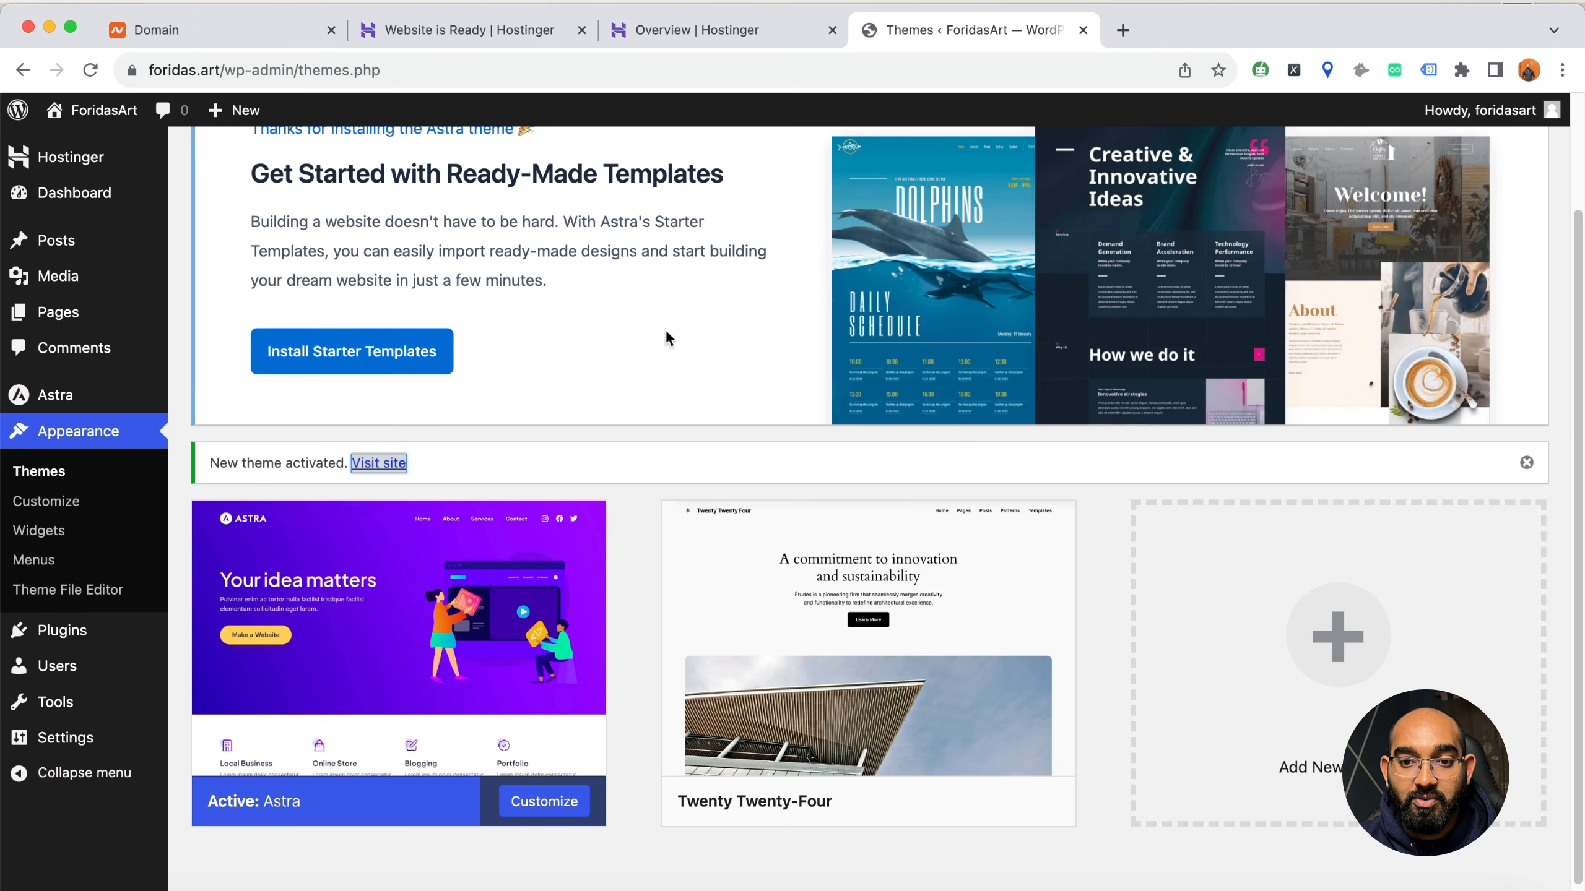
{"action": "scroll", "coordinate": [671, 329], "scroll_direction": "up", "scroll_amount": 3}
{"action": "left_click", "coordinate": [956, 171]}
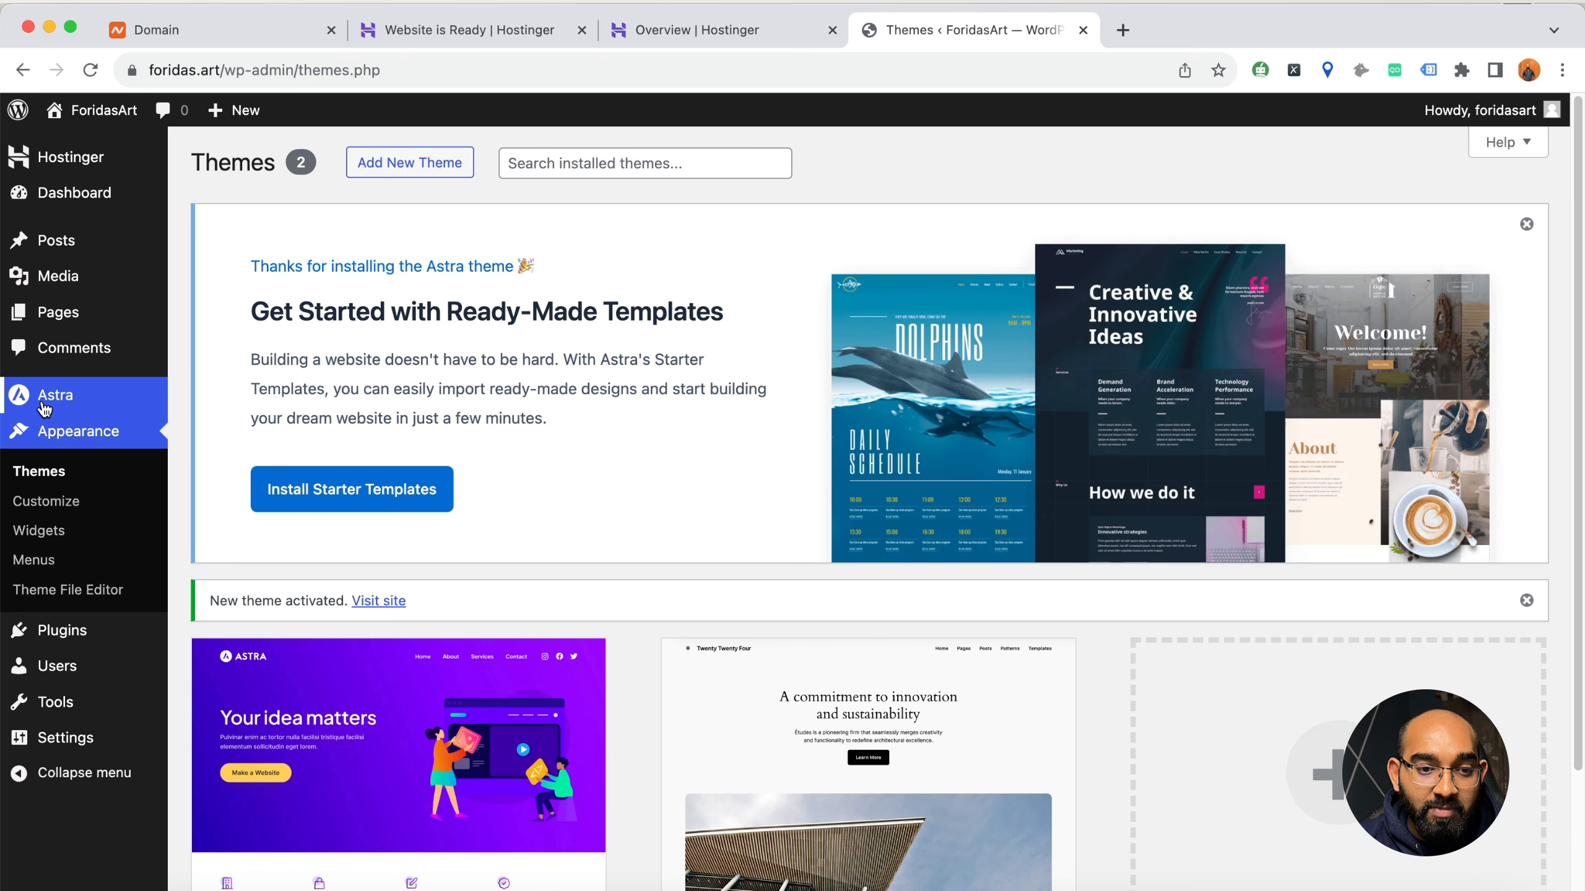
{"action": "mouse_move", "coordinate": [78, 396]}
{"action": "left_click", "coordinate": [227, 412]}
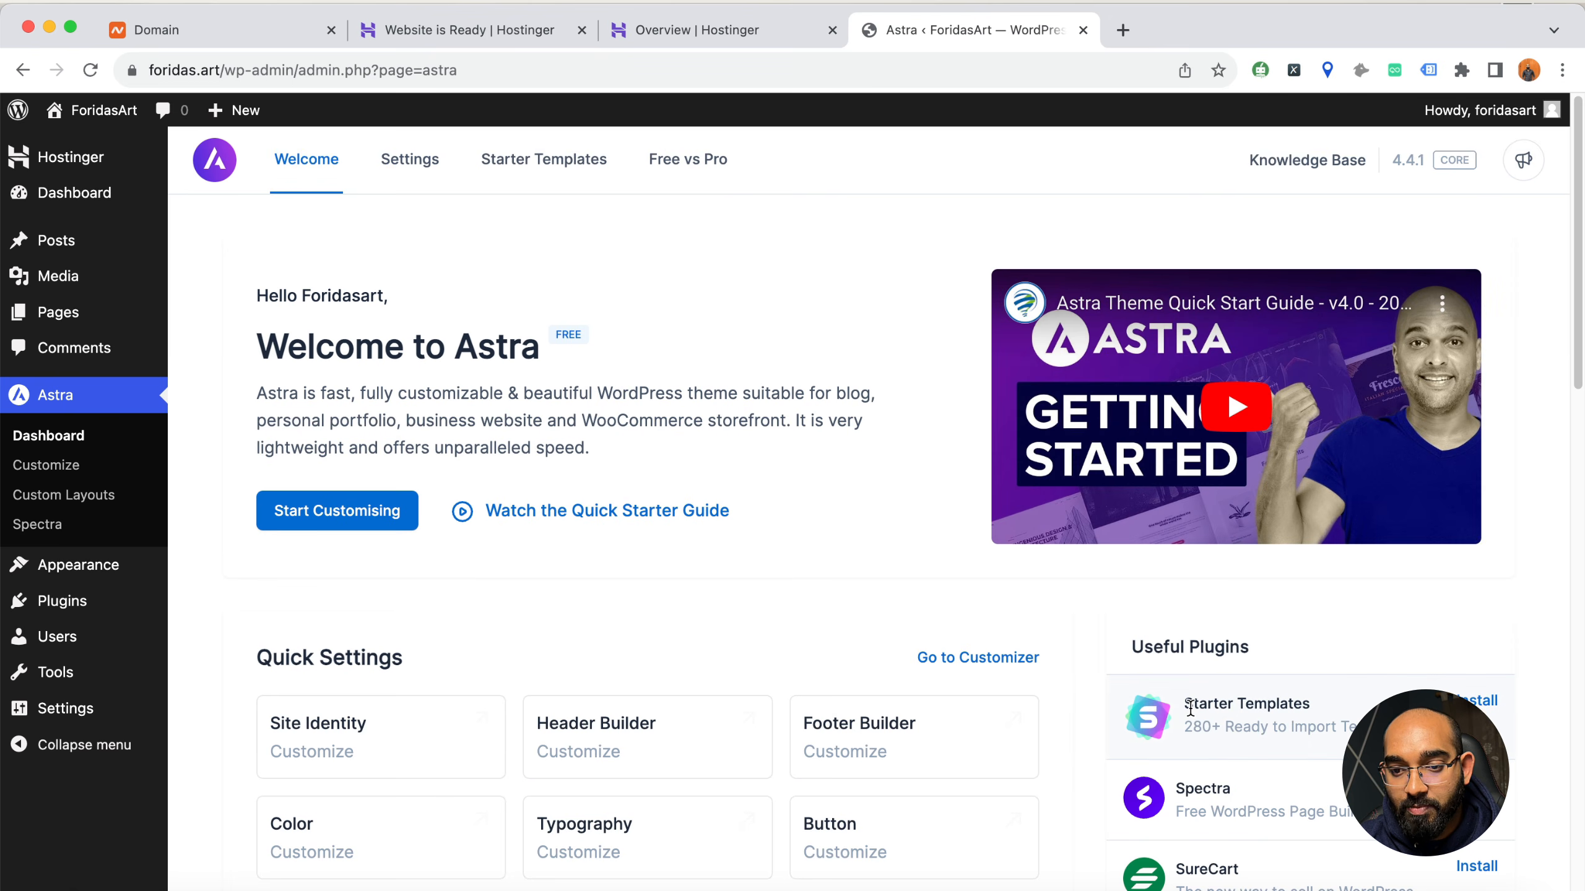
{"action": "left_click_drag", "start_coordinate": [1190, 709], "coordinate": [1295, 708]}
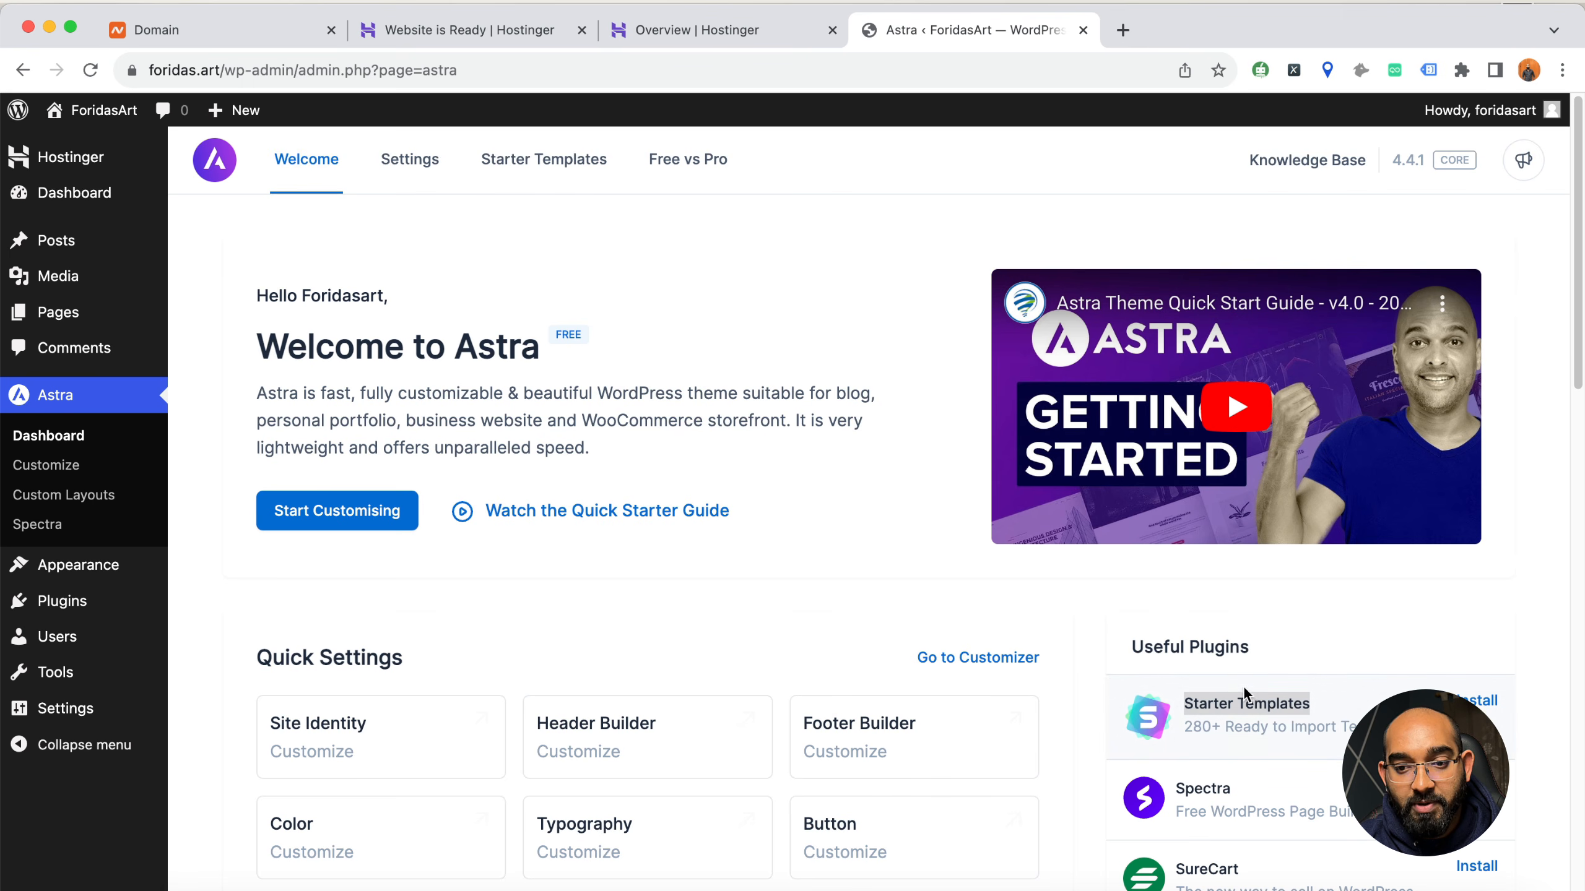
Search the plugin directory for starter templates
{"action": "mouse_move", "coordinate": [72, 608]}
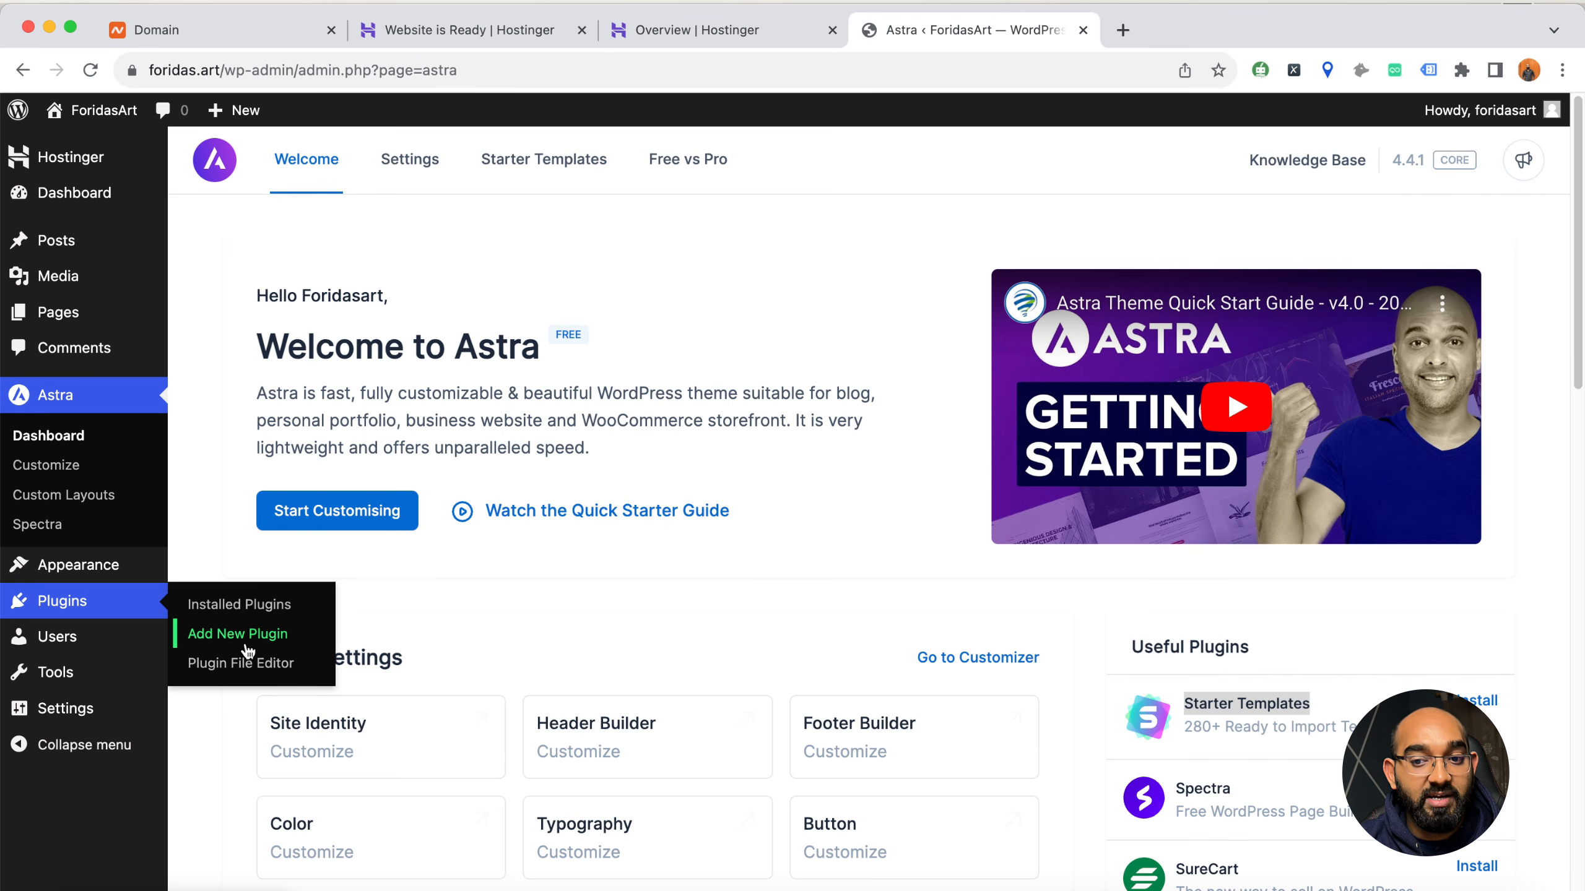
{"action": "left_click", "coordinate": [245, 643]}
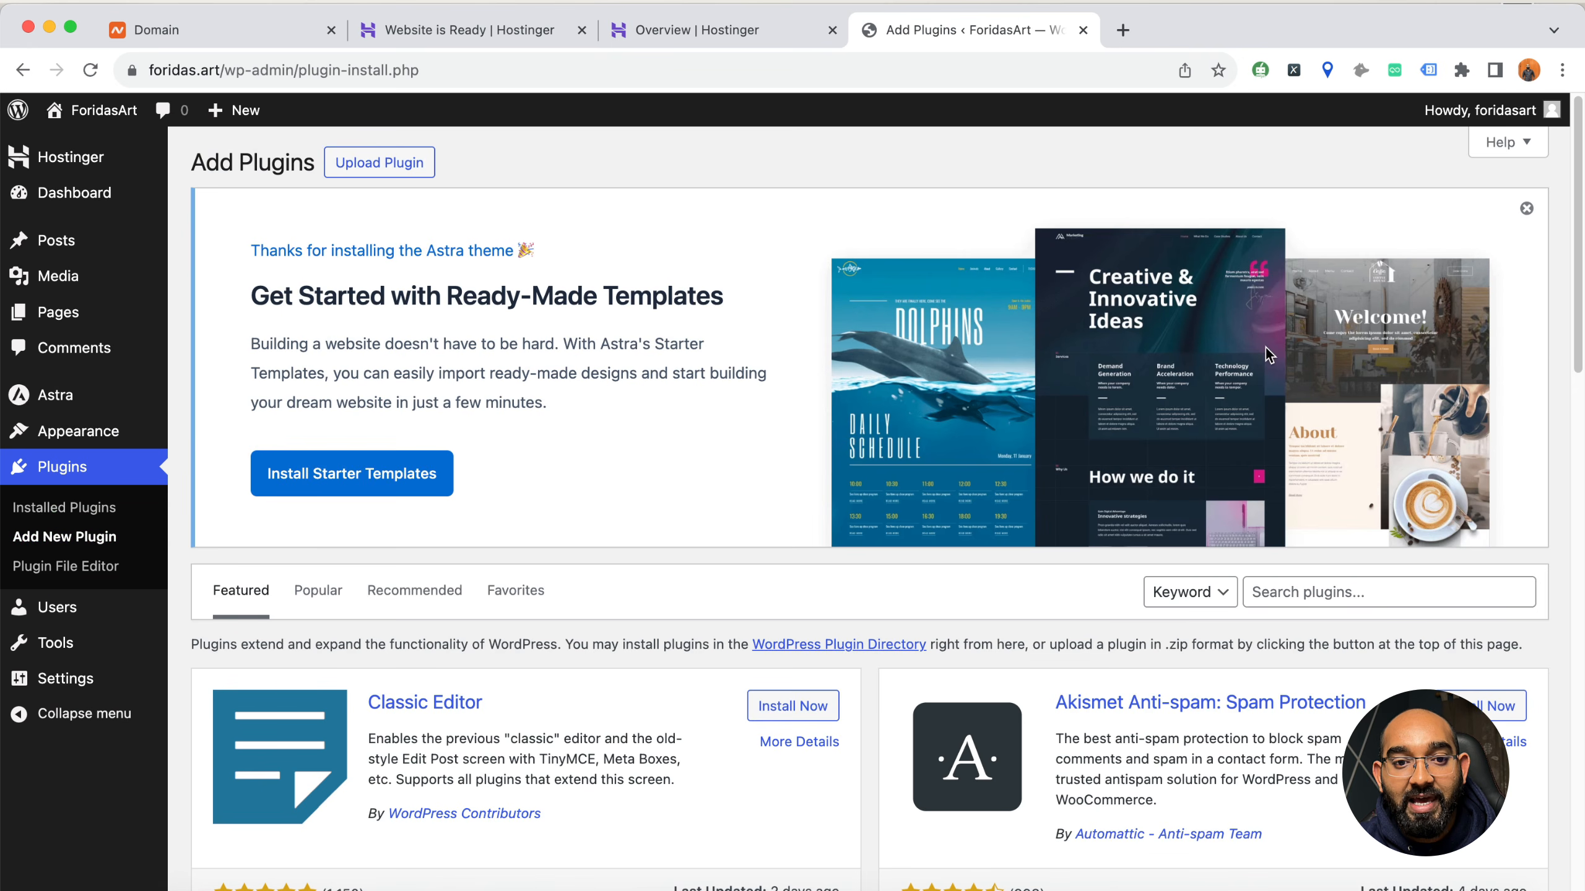
{"action": "left_click", "coordinate": [1327, 592]}
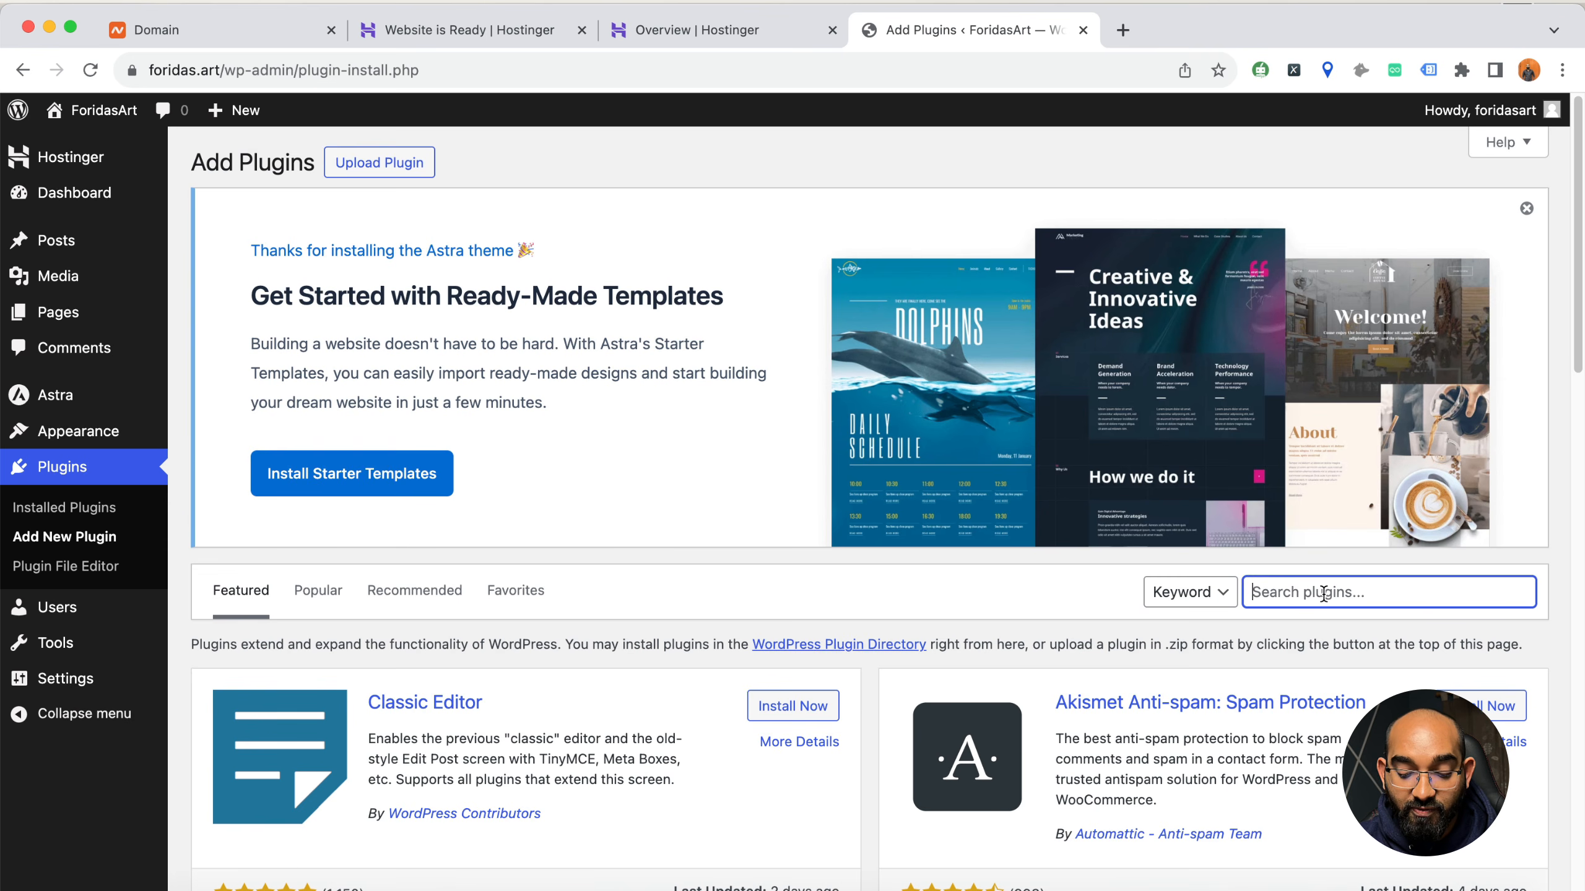
{"action": "type", "text": "starte"}
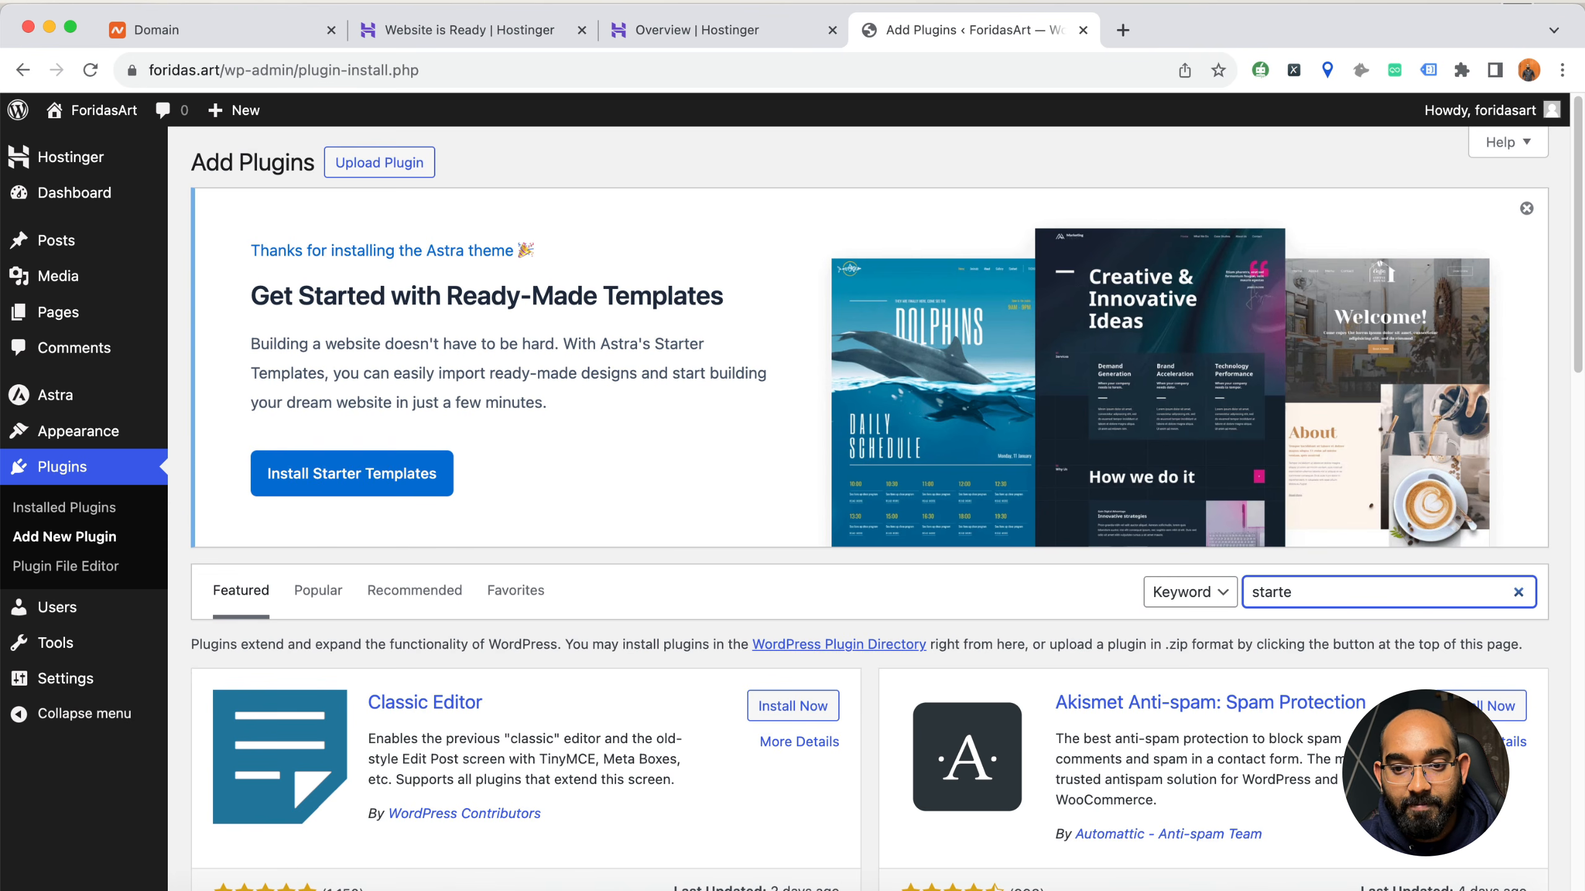
{"action": "type", "text": "r templates"}
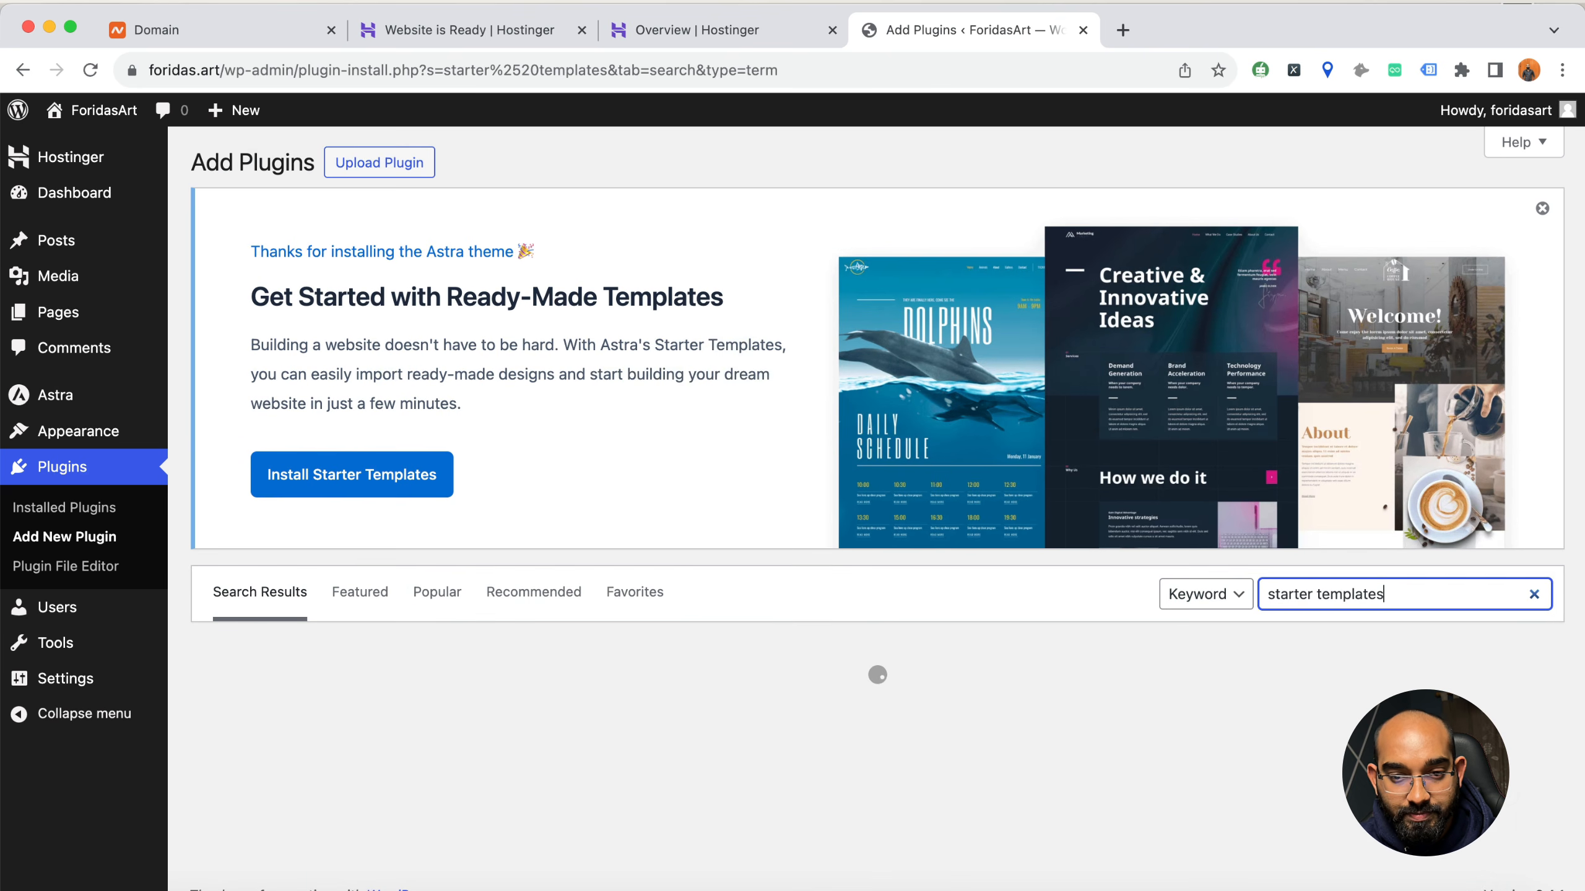
{"action": "scroll", "coordinate": [566, 651], "scroll_direction": "down", "scroll_amount": 3}
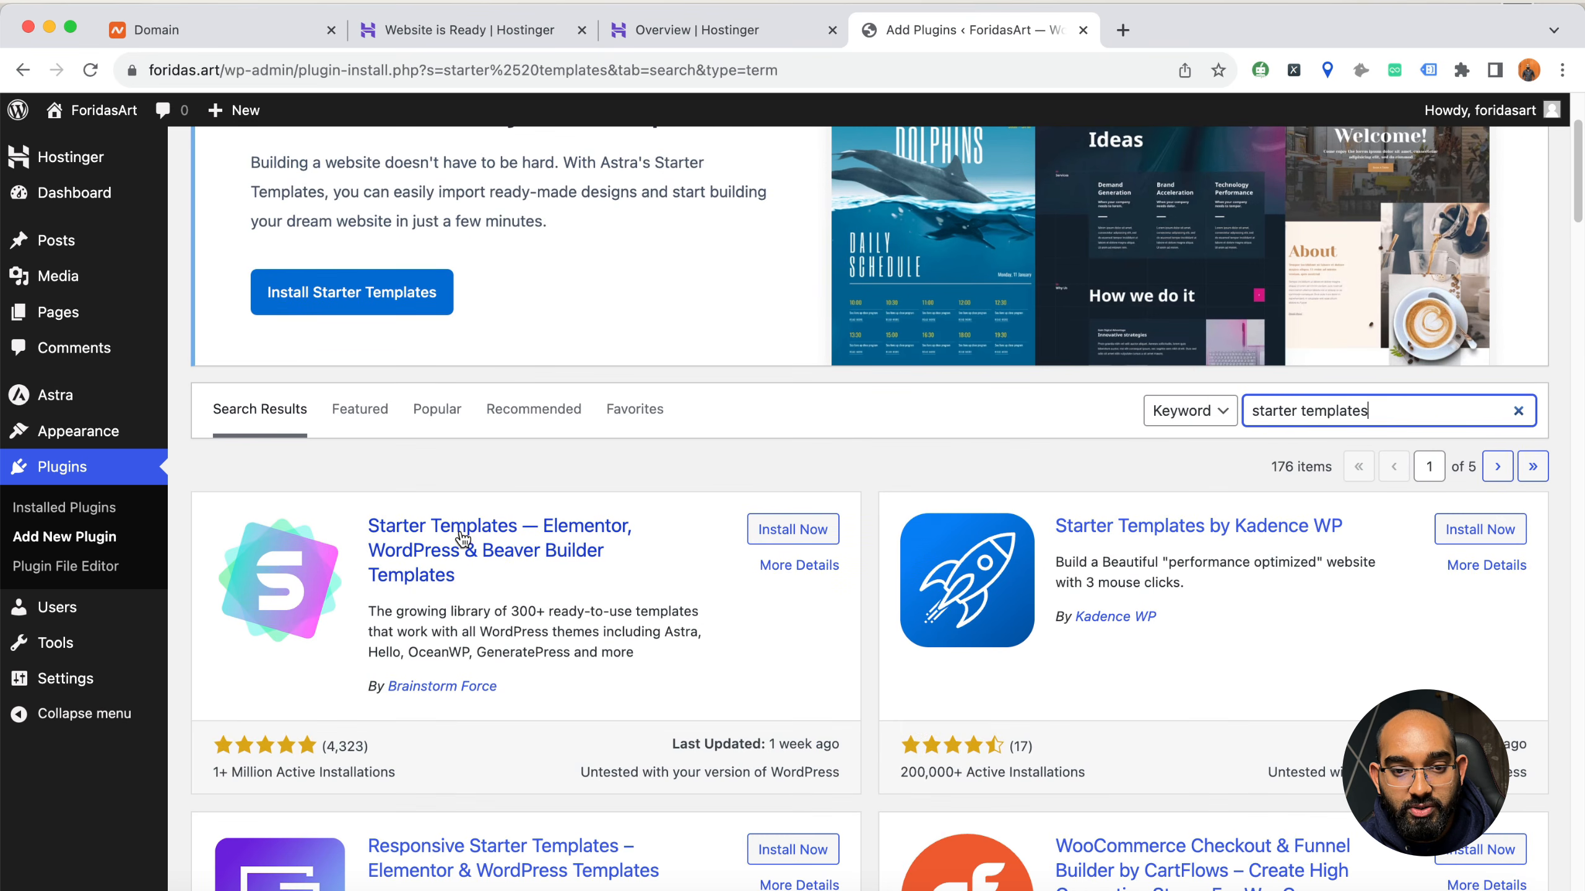
Search the plugin directory for astra, then install and activate Brainstorm Force's Starter Templates plugin
{"action": "double_click", "coordinate": [1373, 412]}
{"action": "triple_click", "coordinate": [1373, 413]}
{"action": "type", "text": "astra"}
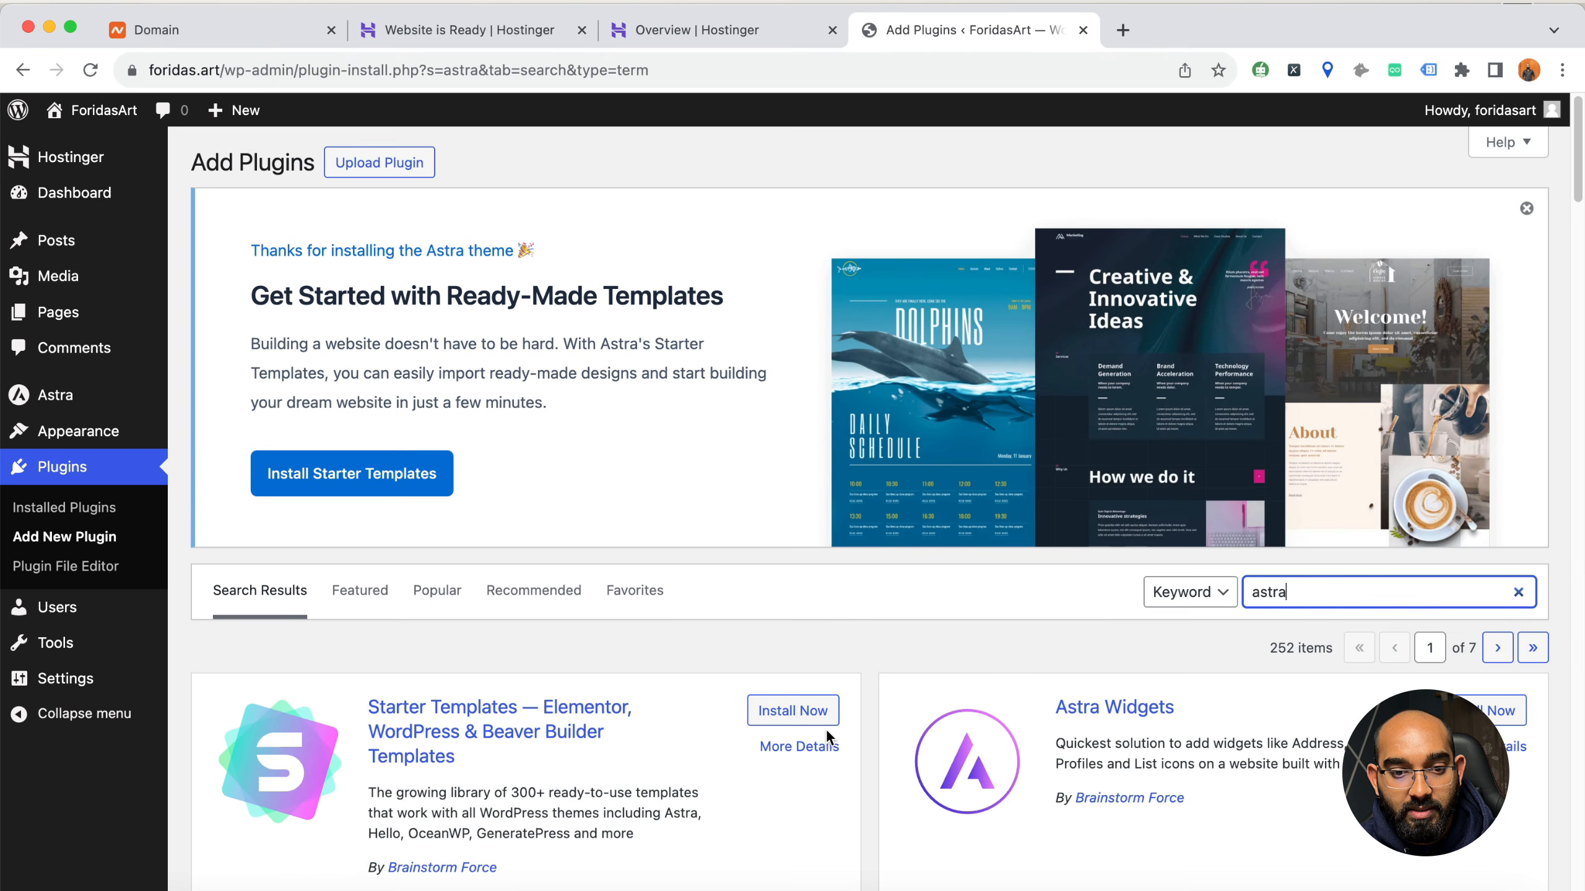
{"action": "scroll", "coordinate": [544, 710], "scroll_direction": "down", "scroll_amount": 3}
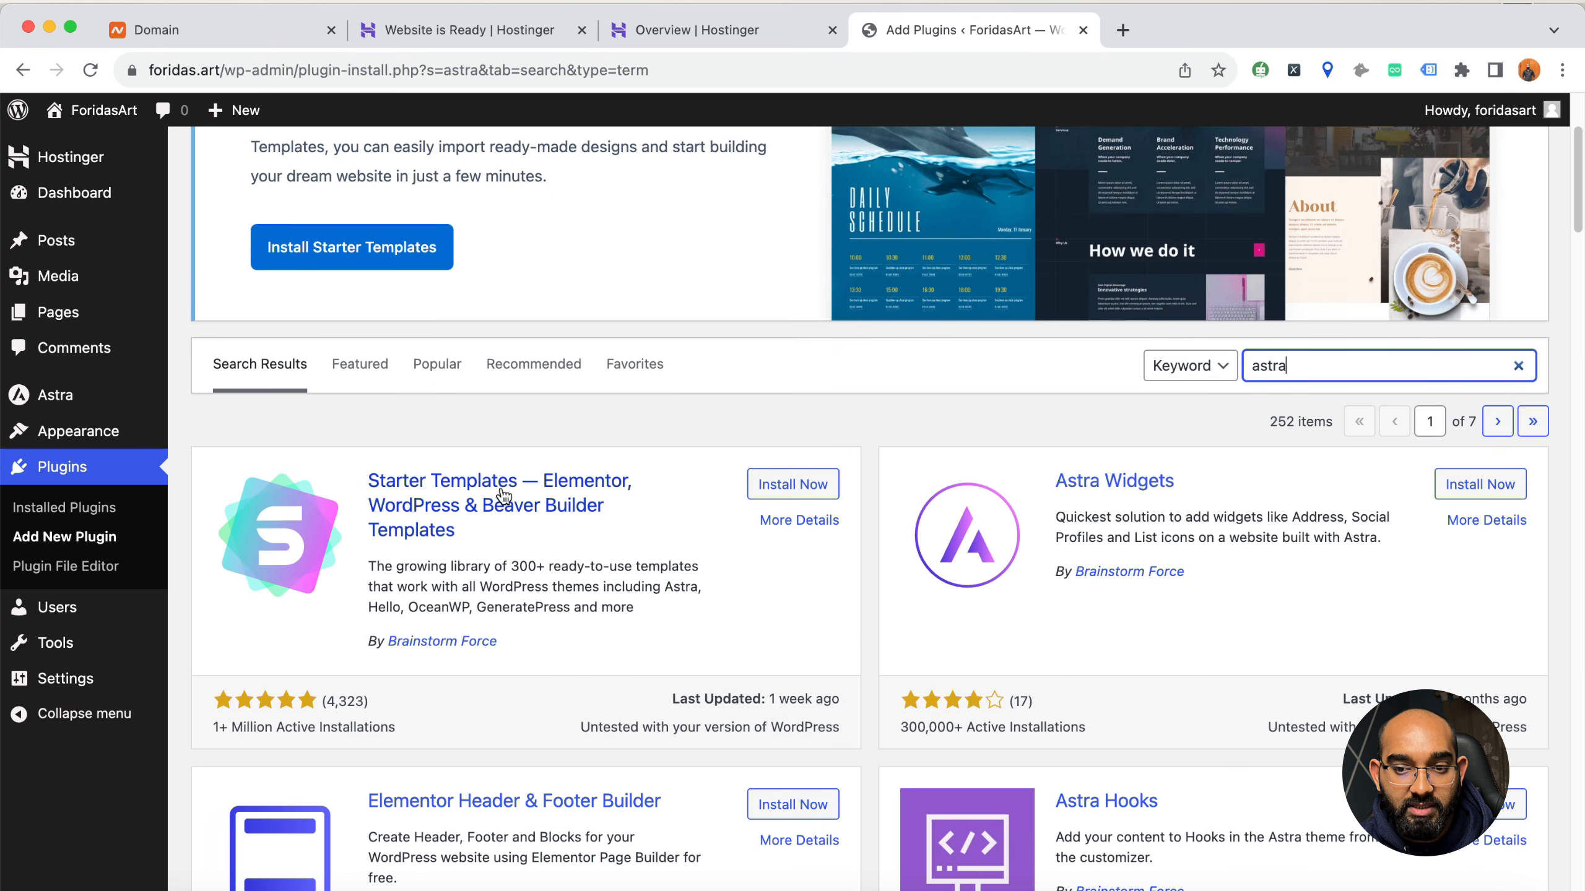
{"action": "left_click", "coordinate": [815, 484]}
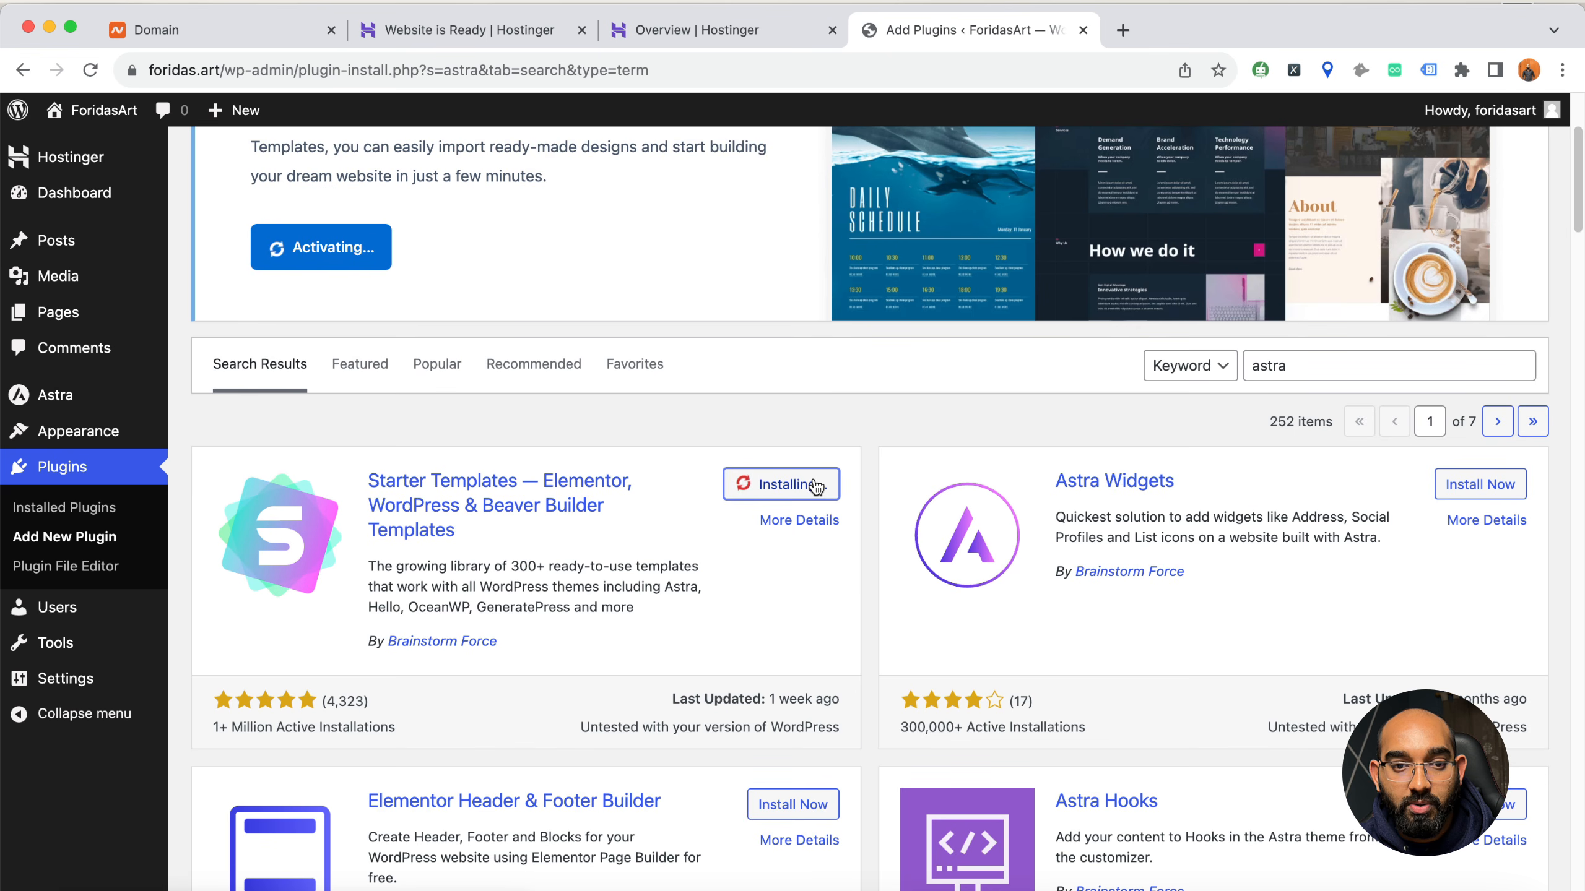
{"action": "scroll", "coordinate": [804, 494], "scroll_direction": "up", "scroll_amount": 1}
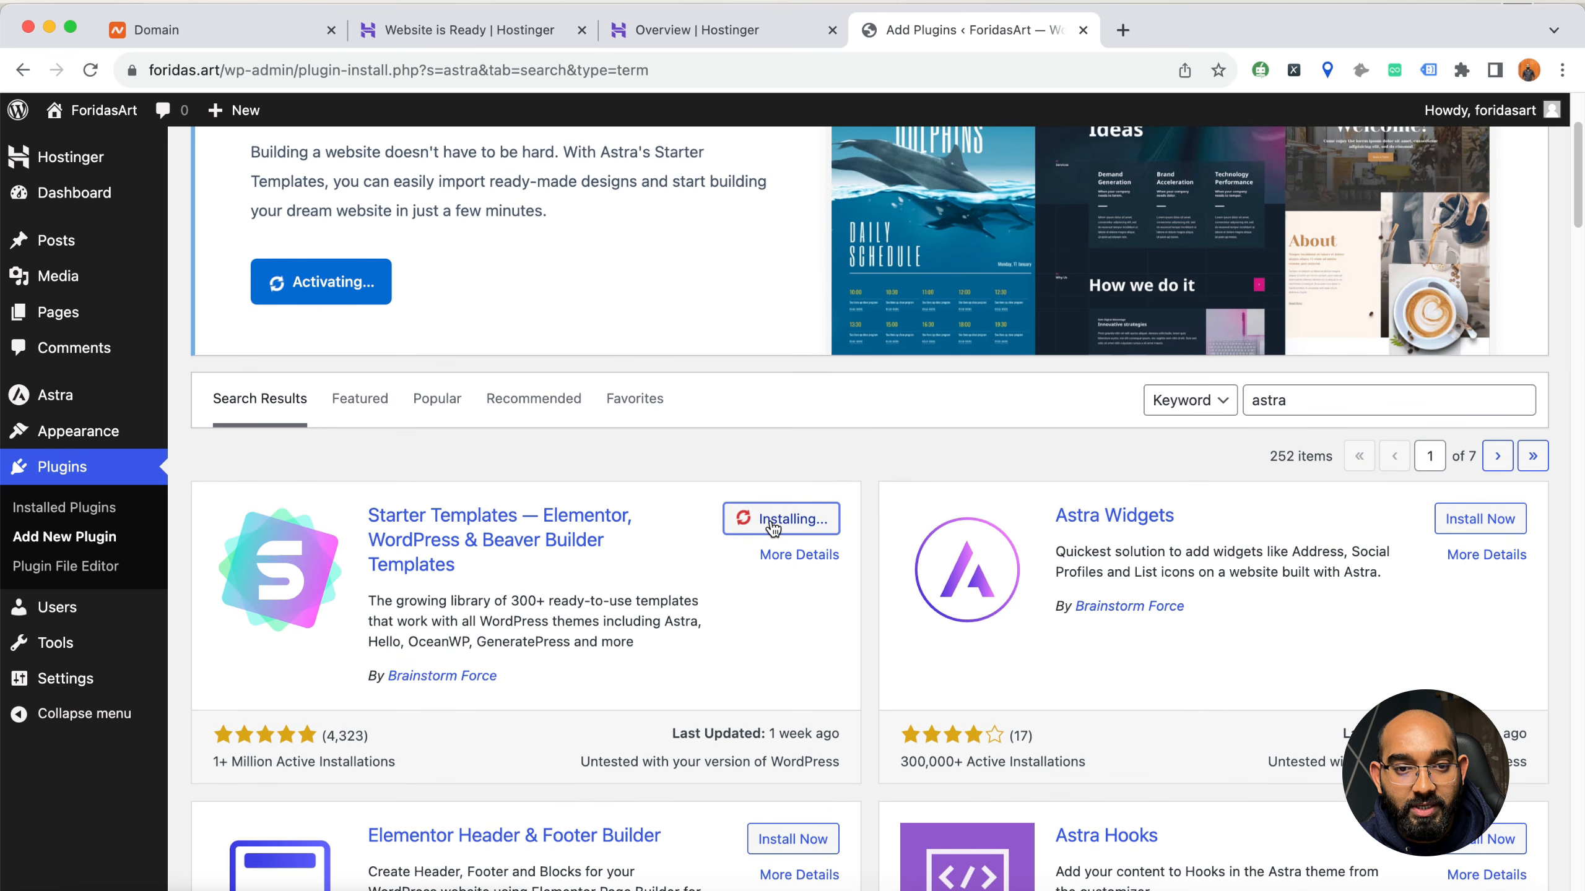
{"action": "scroll", "coordinate": [352, 321], "scroll_direction": "up", "scroll_amount": 3}
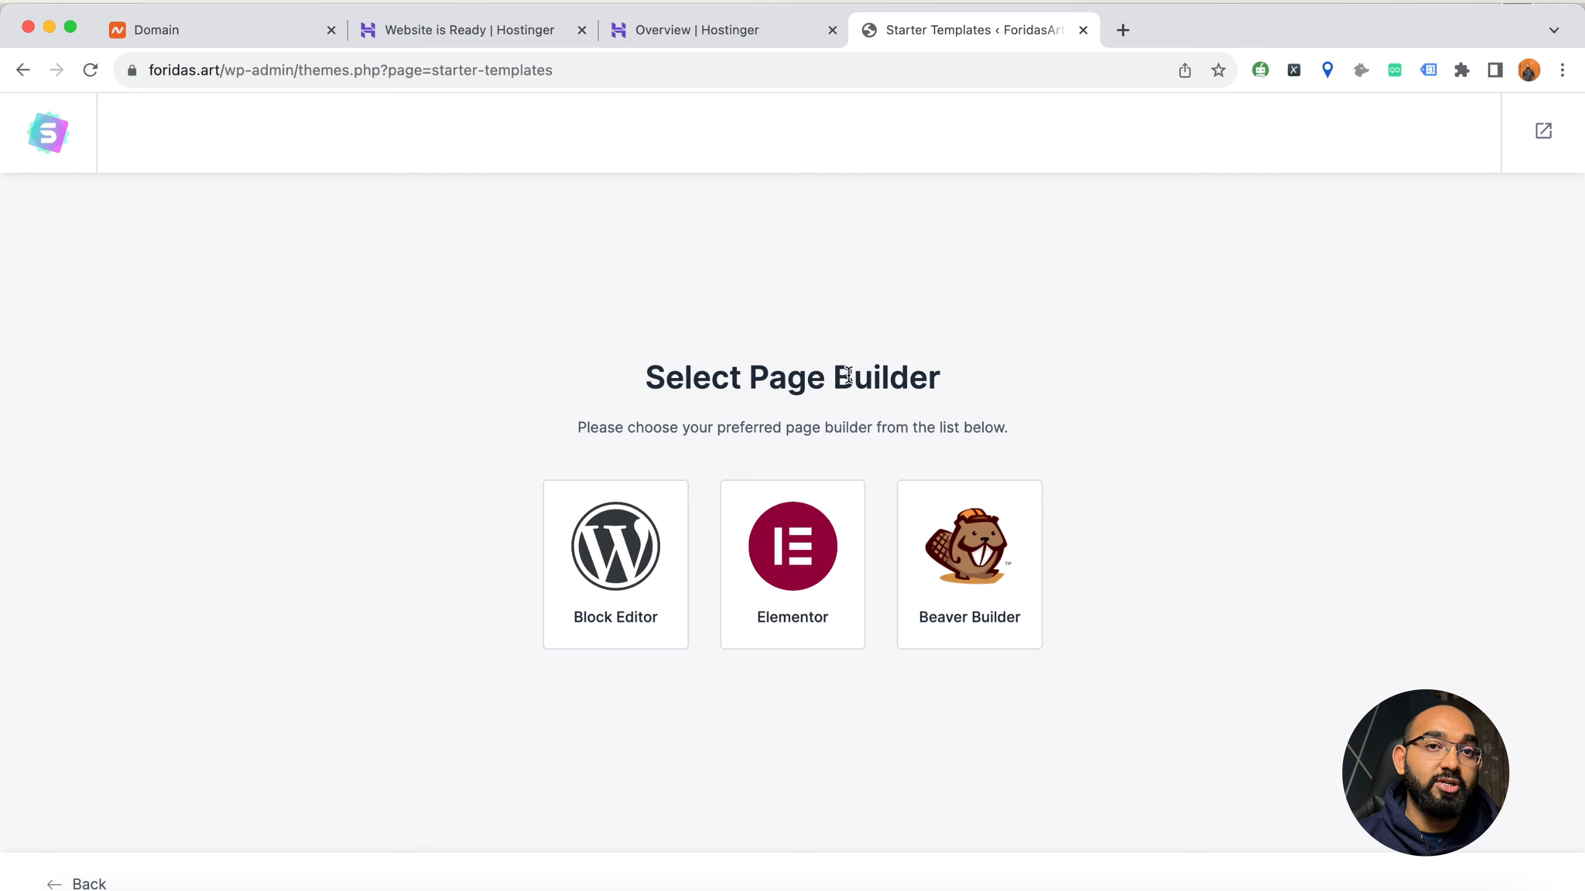
Choose Elementor as the page builder and browse the free and premium starter templates
{"action": "left_click", "coordinate": [805, 572]}
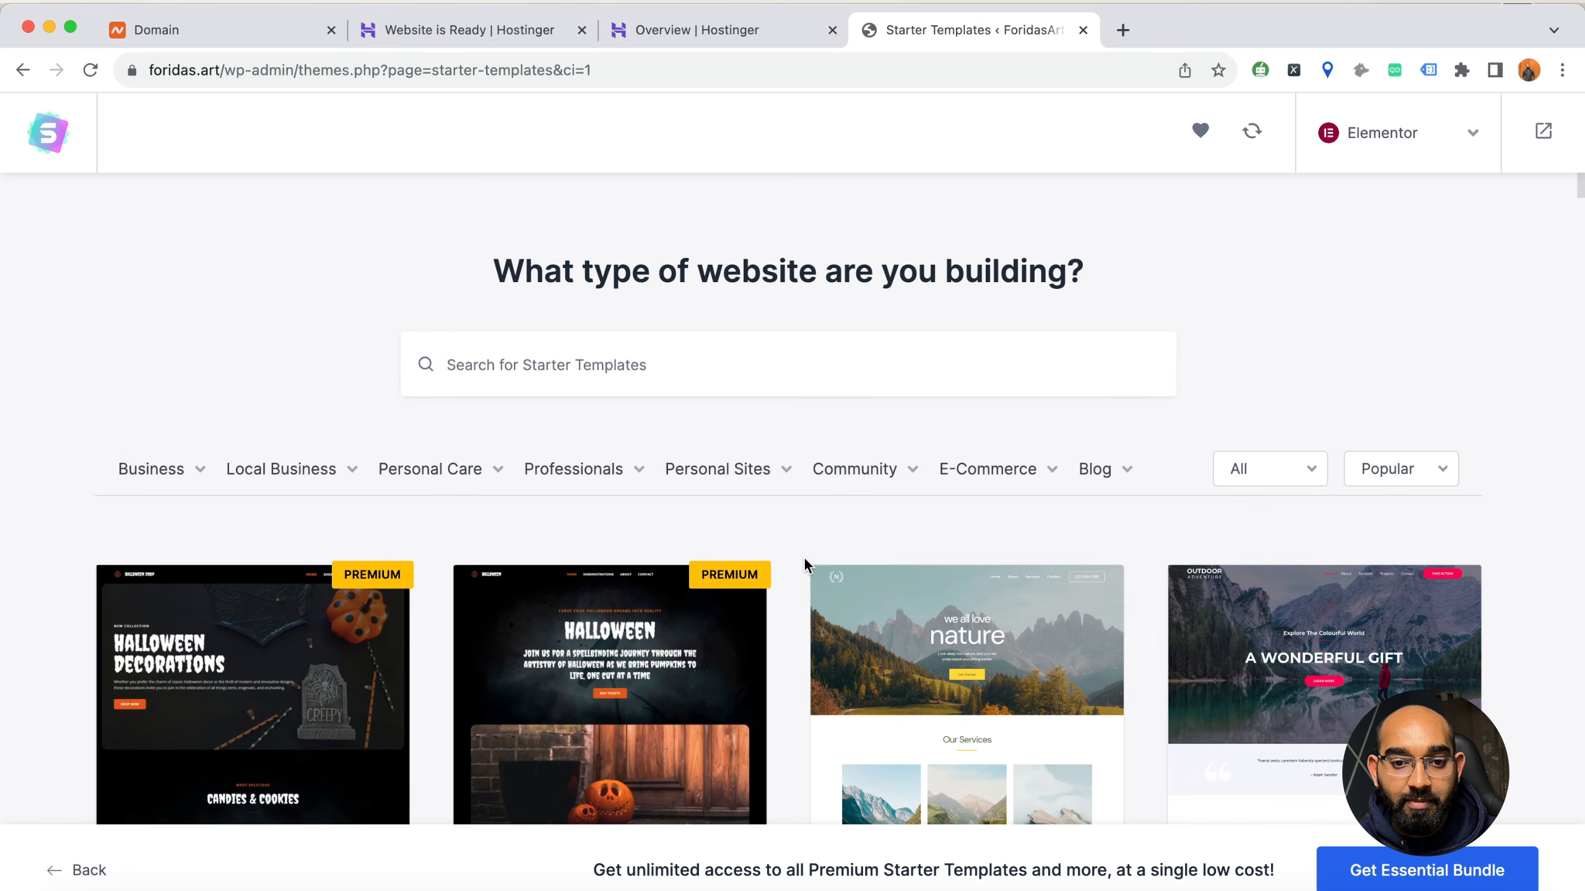
{"action": "scroll", "coordinate": [36, 497], "scroll_direction": "down", "scroll_amount": 5}
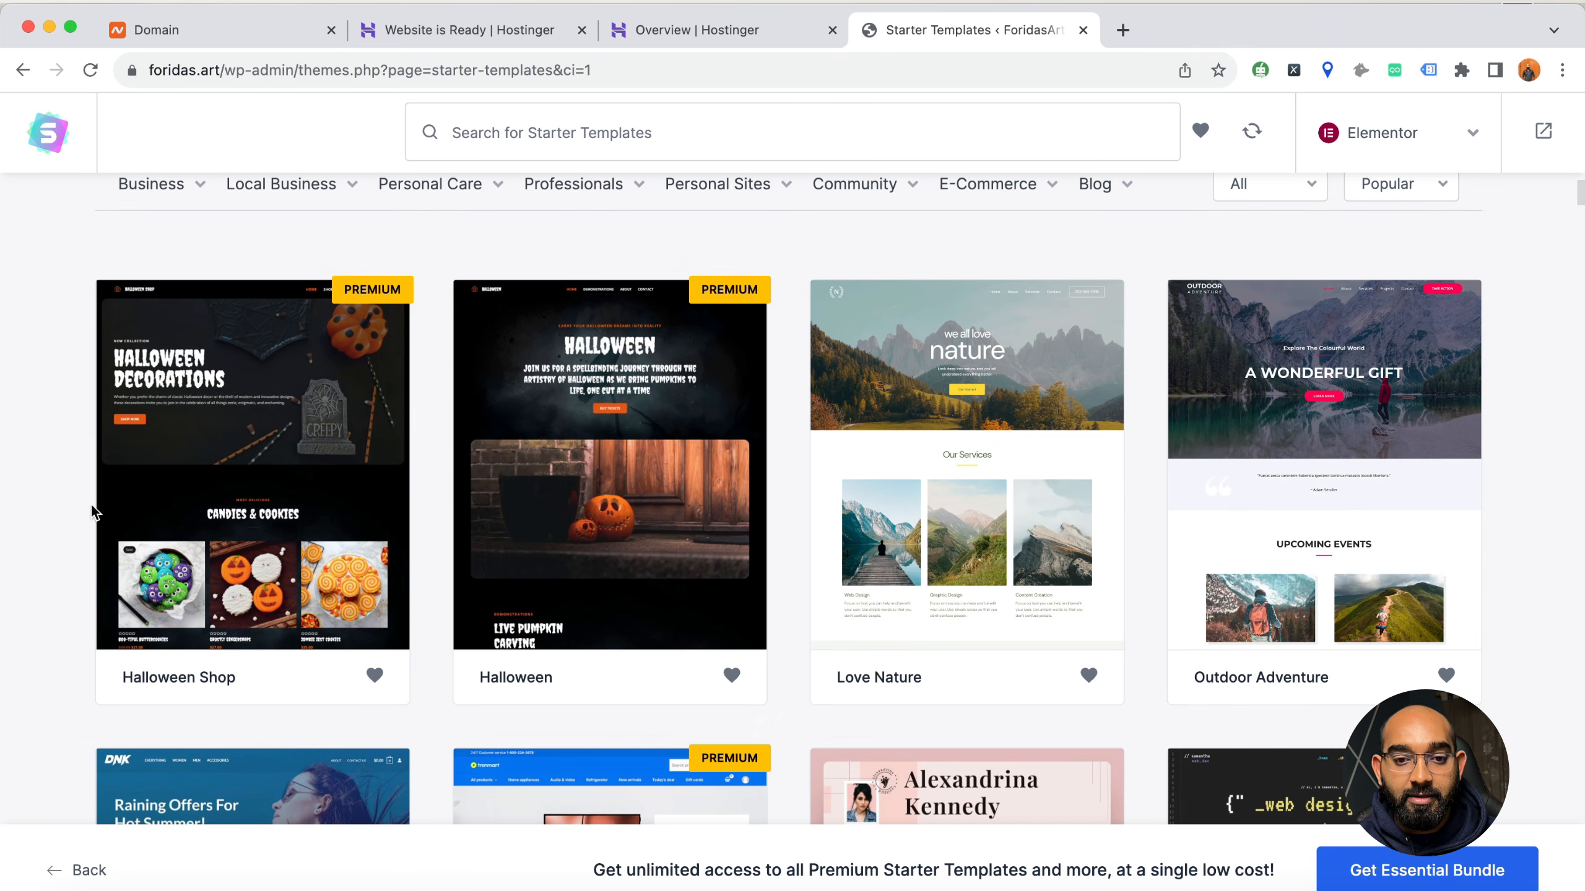
{"action": "scroll", "coordinate": [1123, 468], "scroll_direction": "down", "scroll_amount": 9}
{"action": "scroll", "coordinate": [374, 553], "scroll_direction": "up", "scroll_amount": 14}
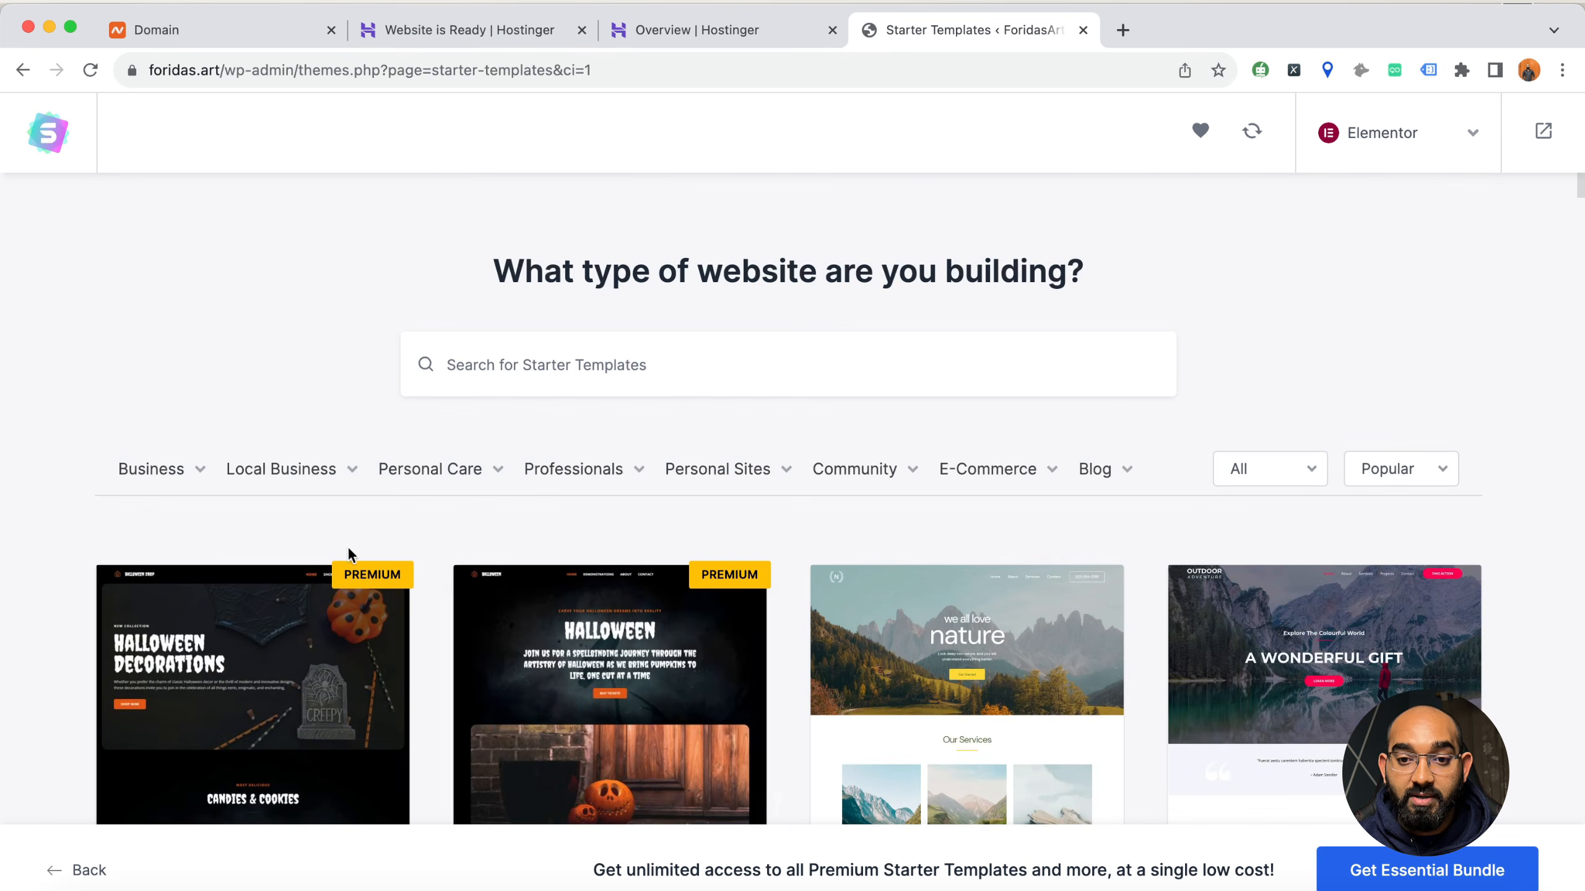
{"action": "scroll", "coordinate": [687, 518], "scroll_direction": "down", "scroll_amount": 9}
{"action": "scroll", "coordinate": [536, 507], "scroll_direction": "up", "scroll_amount": 9}
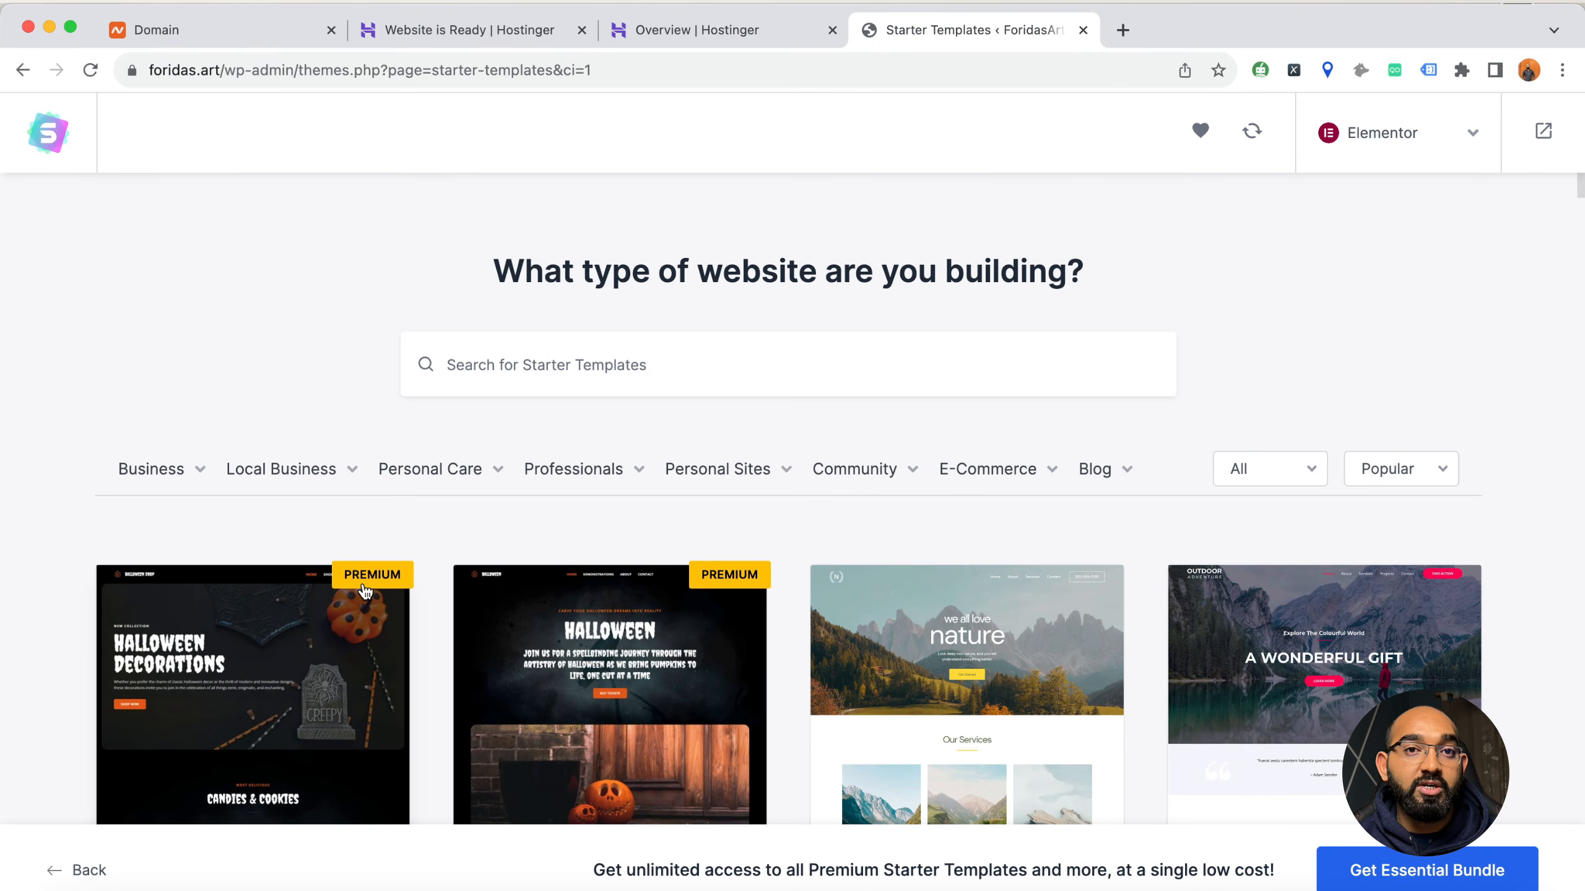
{"action": "scroll", "coordinate": [1026, 590], "scroll_direction": "down", "scroll_amount": 5}
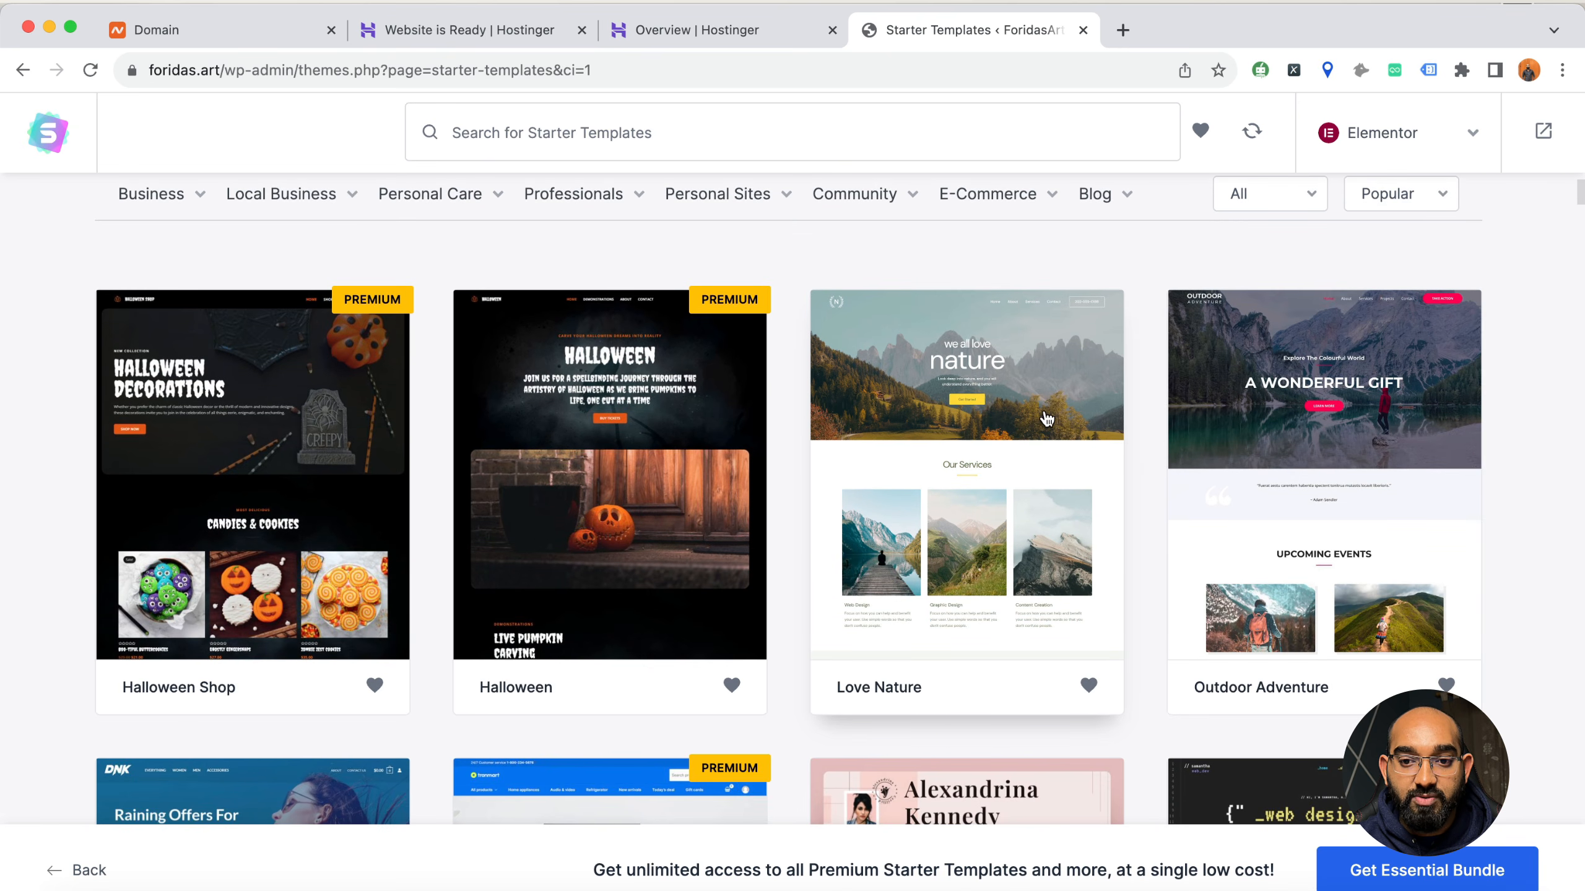
{"action": "scroll", "coordinate": [1209, 424], "scroll_direction": "down", "scroll_amount": 7}
{"action": "scroll", "coordinate": [248, 568], "scroll_direction": "down", "scroll_amount": 13}
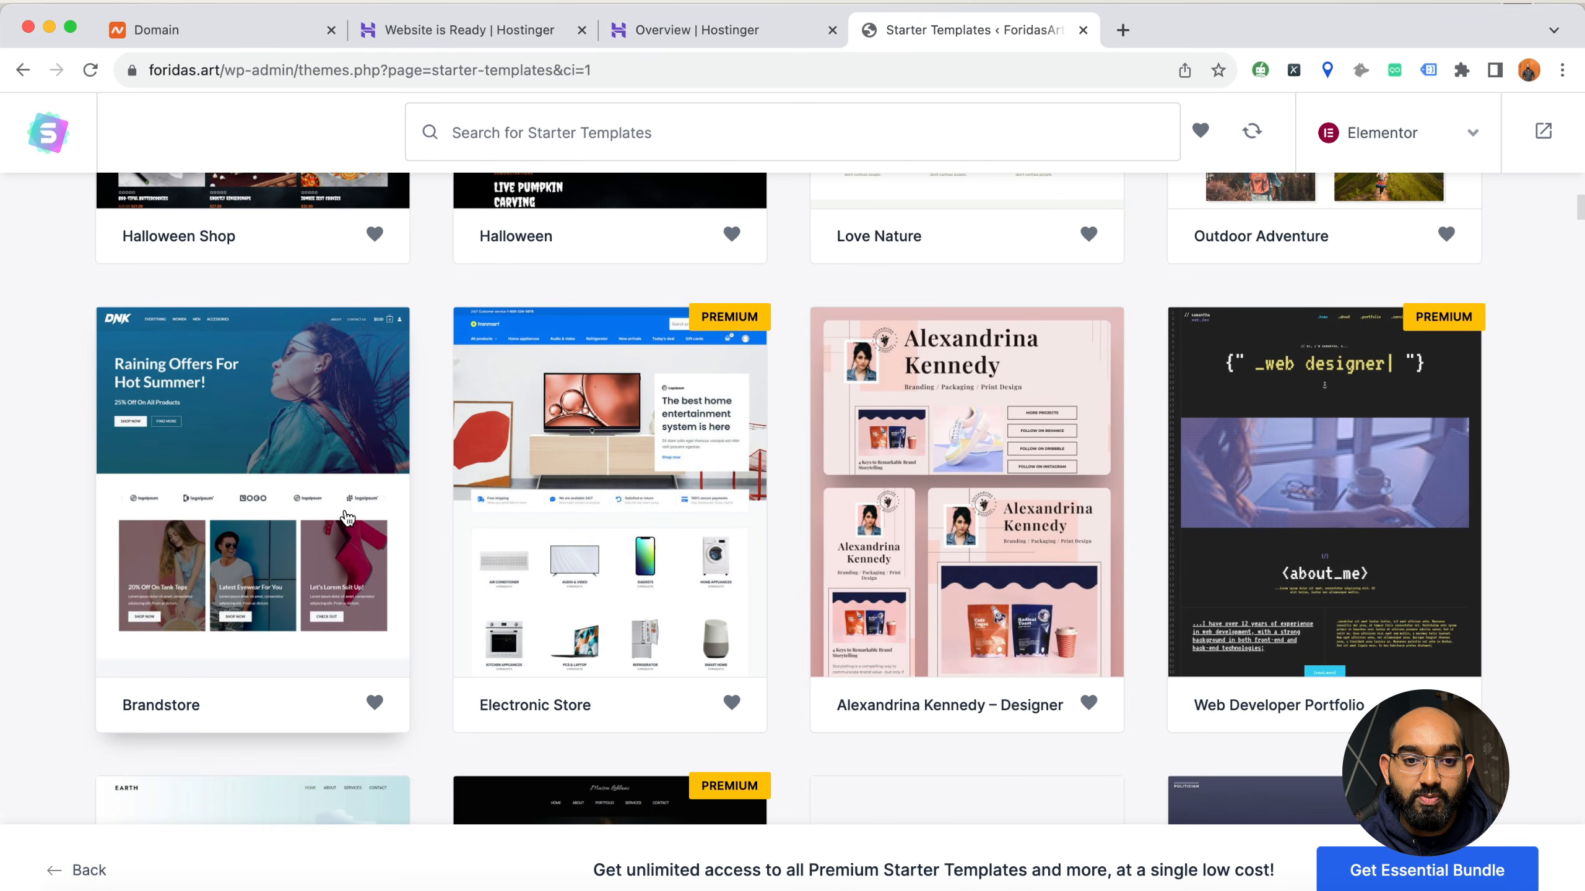
{"action": "scroll", "coordinate": [253, 624], "scroll_direction": "down", "scroll_amount": 2}
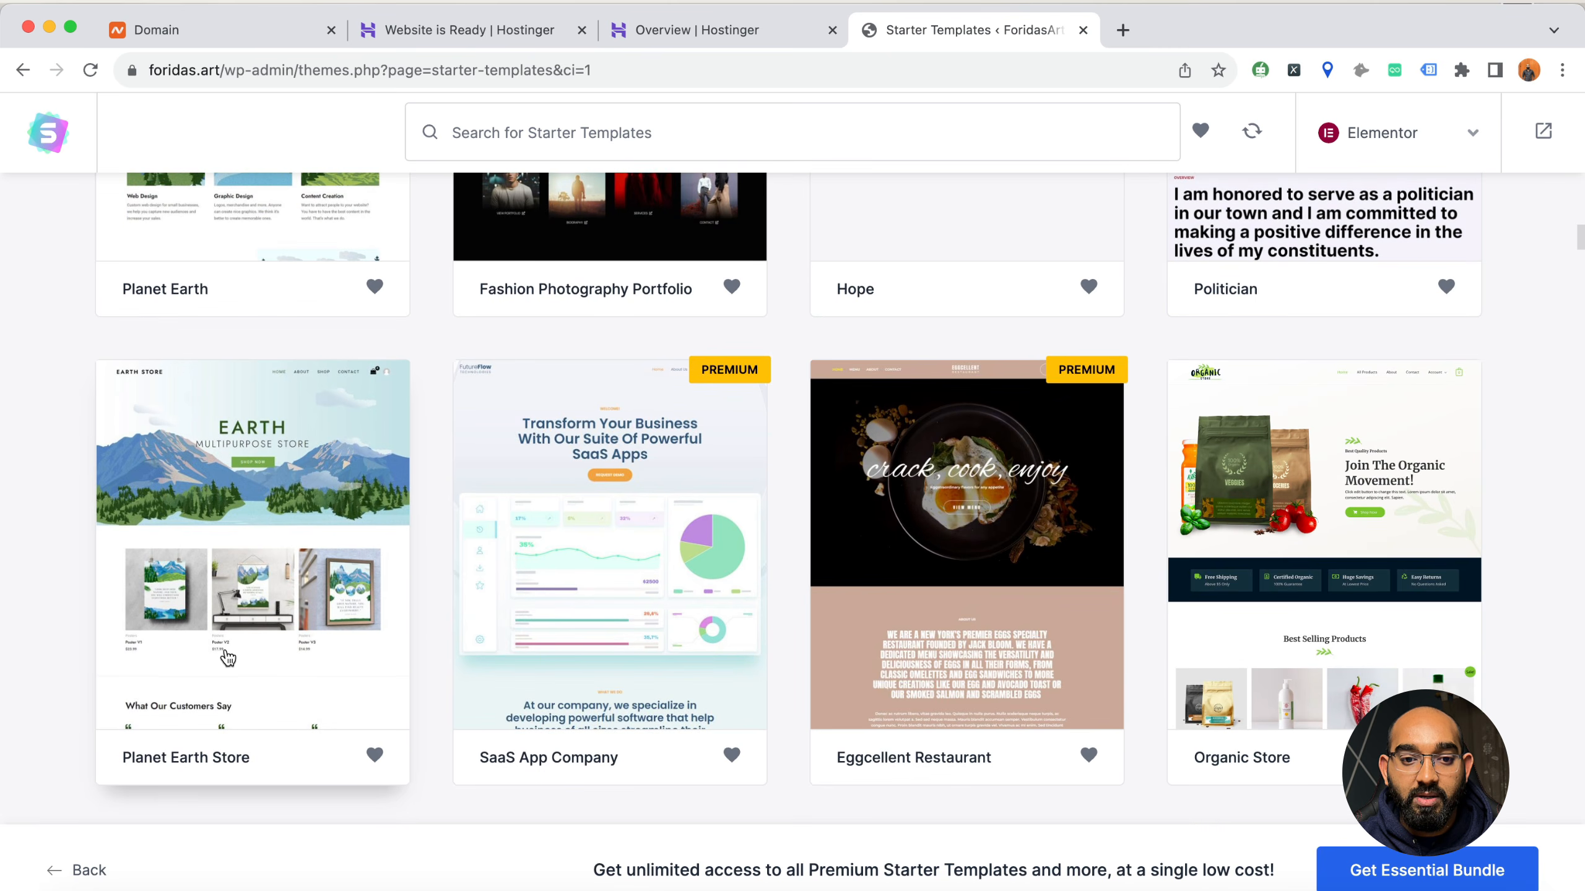
{"action": "scroll", "coordinate": [187, 656], "scroll_direction": "up", "scroll_amount": 20}
Filter the starter templates to the E-Commerce category and look through the store designs
{"action": "mouse_move", "coordinate": [979, 487]}
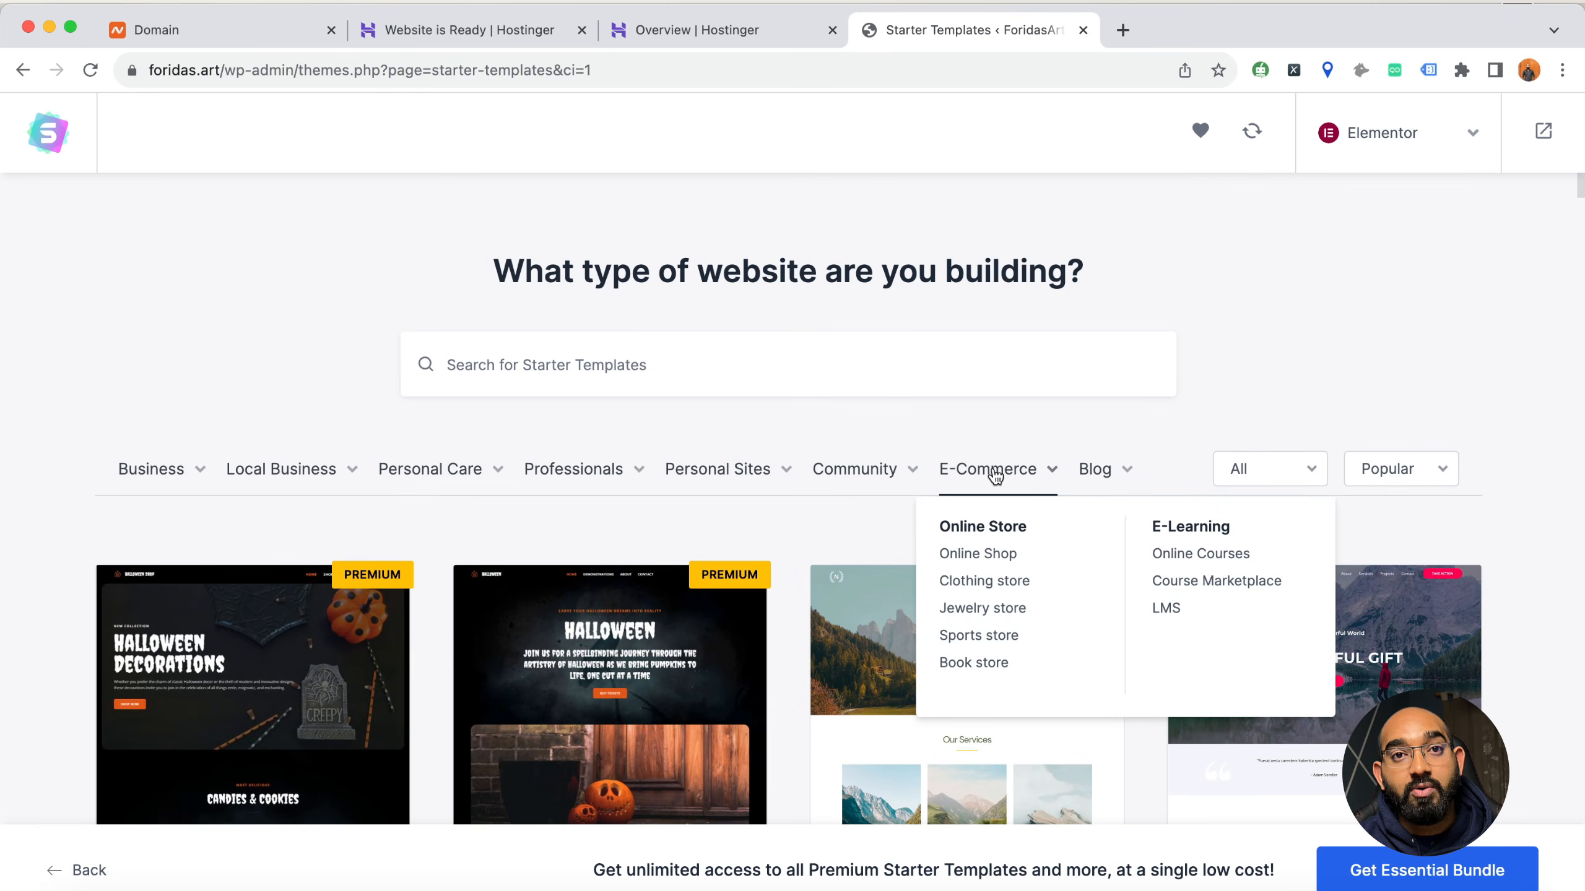
{"action": "left_click", "coordinate": [996, 476]}
{"action": "mouse_move", "coordinate": [393, 505]}
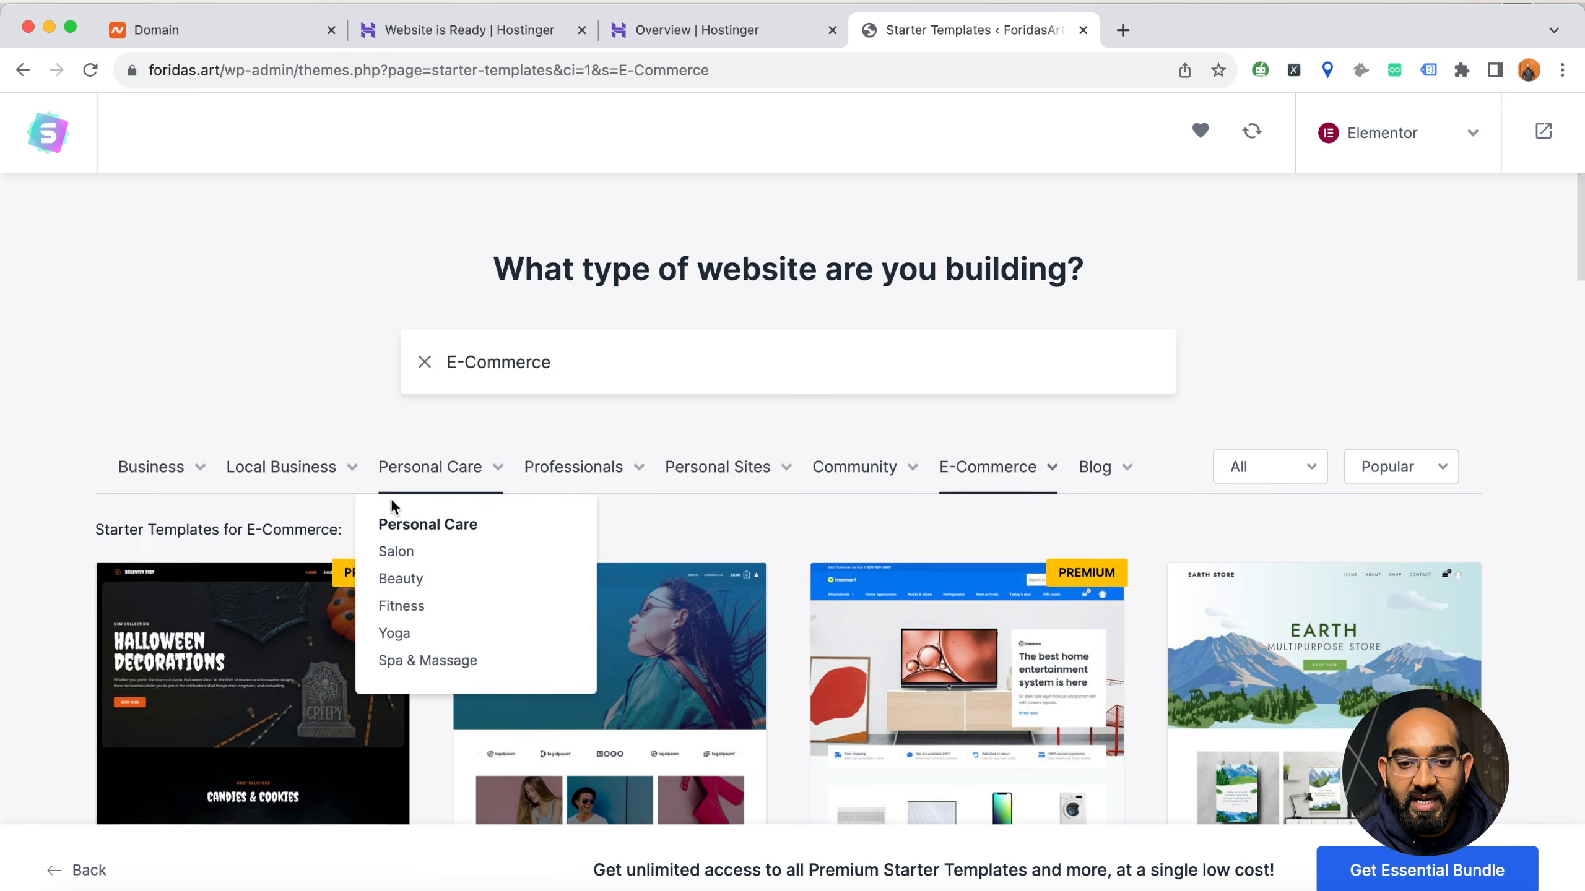
{"action": "scroll", "coordinate": [393, 505], "scroll_direction": "down", "scroll_amount": 5}
{"action": "scroll", "coordinate": [329, 624], "scroll_direction": "down", "scroll_amount": 3}
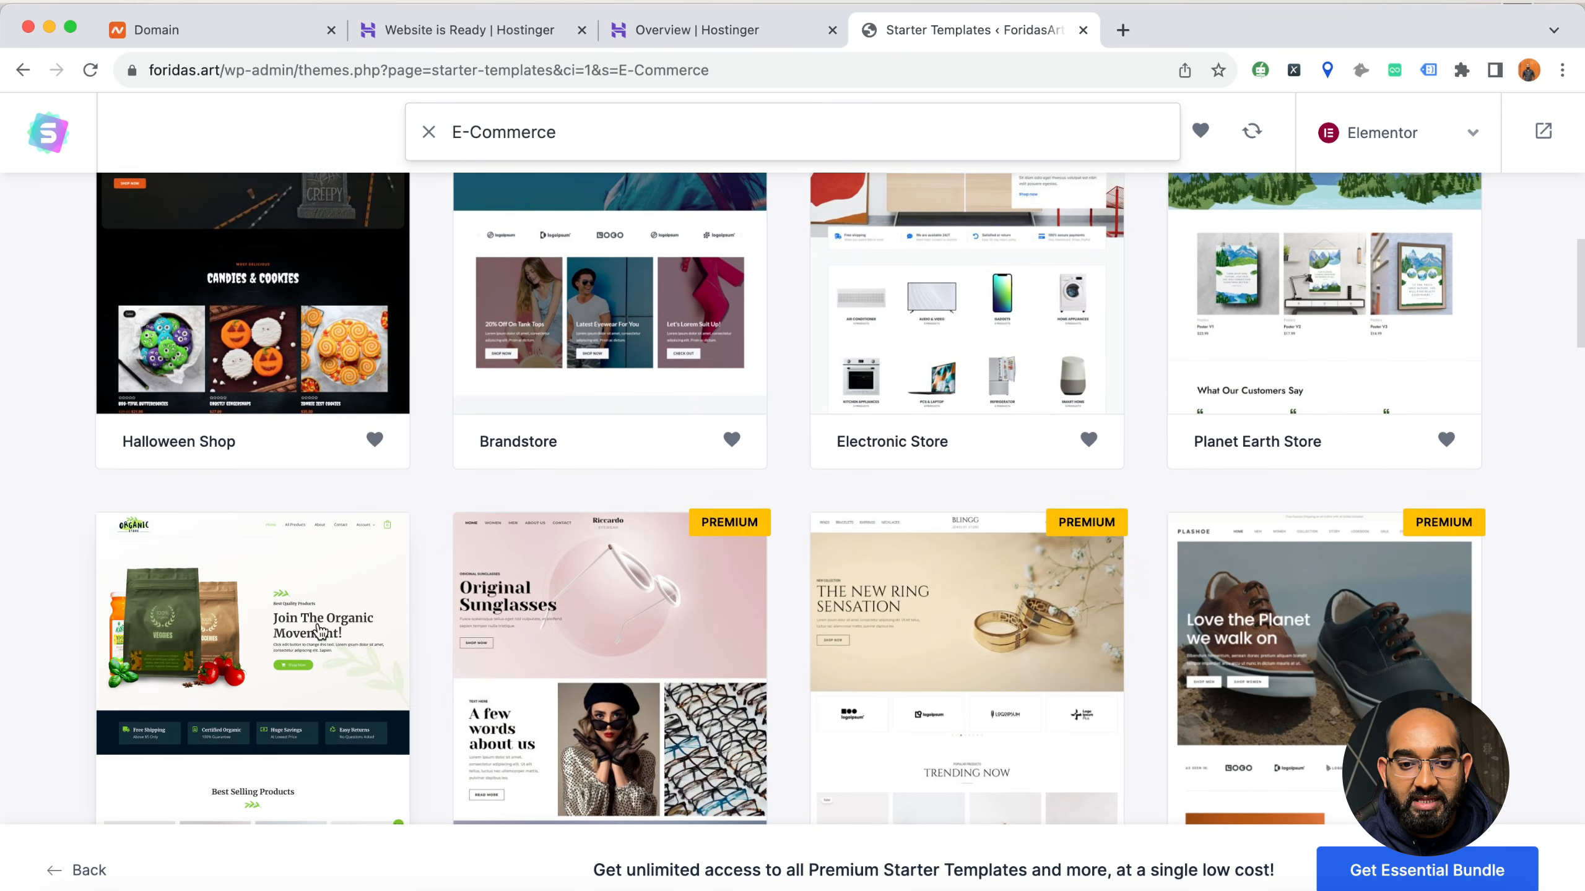
{"action": "scroll", "coordinate": [329, 624], "scroll_direction": "down", "scroll_amount": 5}
{"action": "scroll", "coordinate": [220, 532], "scroll_direction": "up", "scroll_amount": 2}
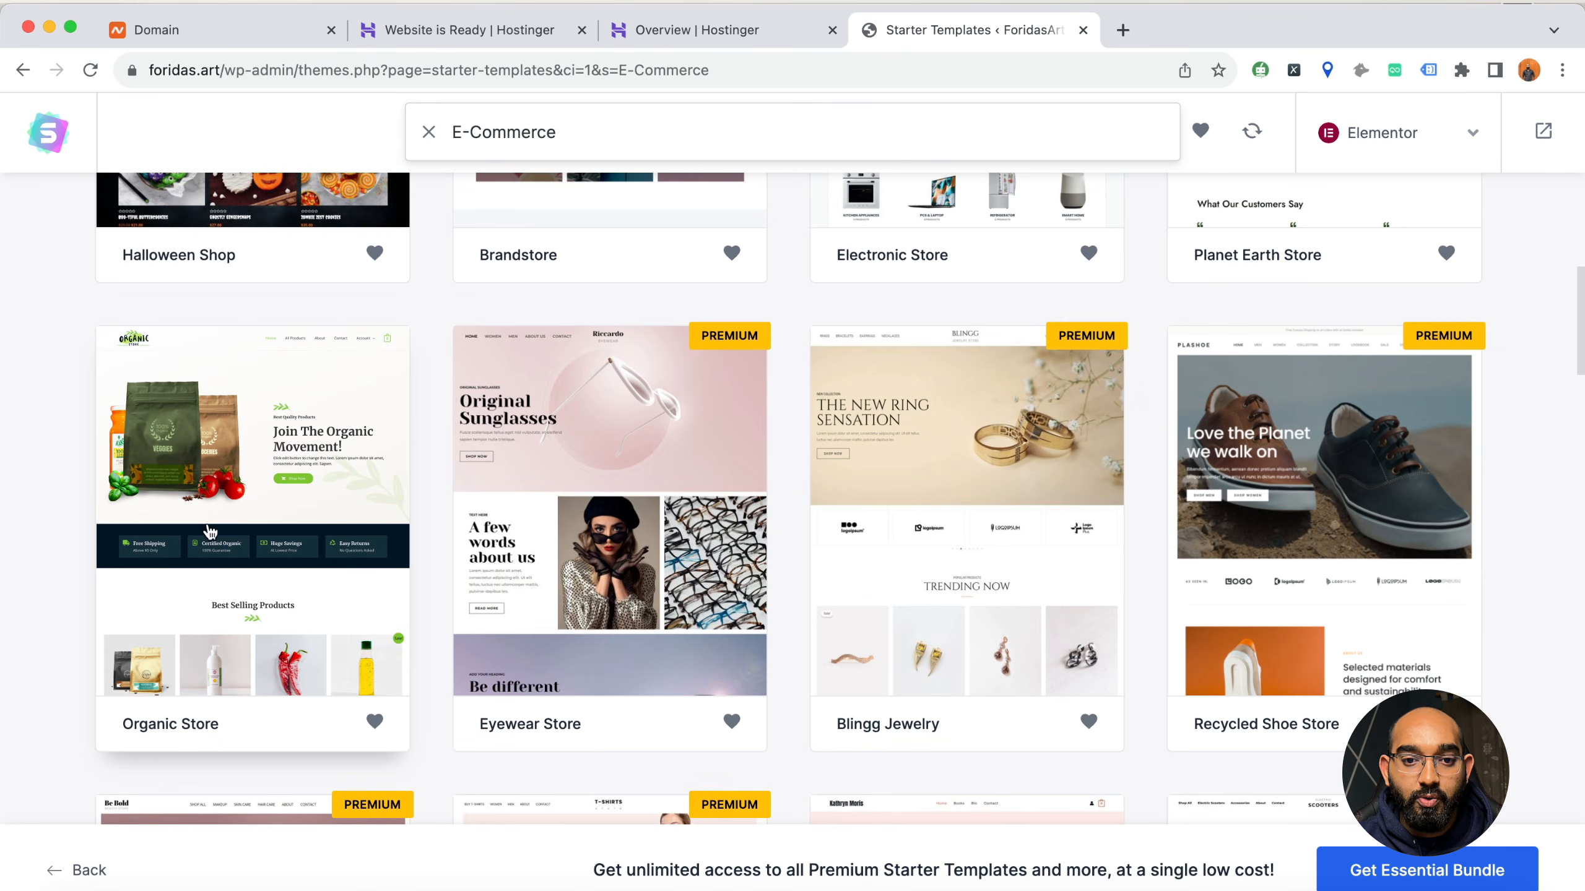
{"action": "scroll", "coordinate": [186, 529], "scroll_direction": "down", "scroll_amount": 10}
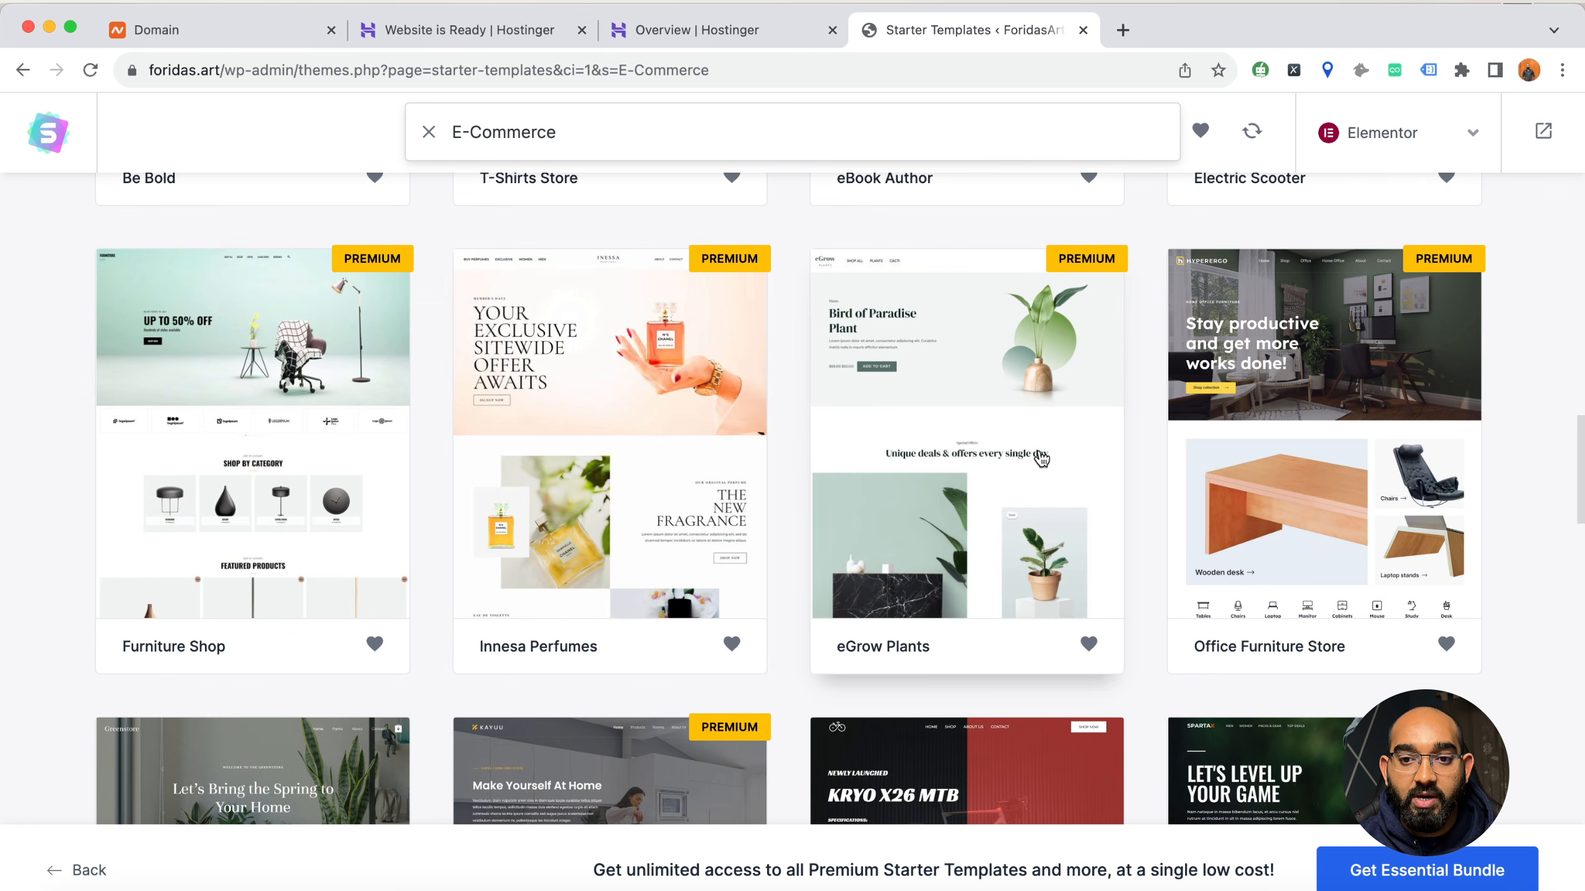
{"action": "scroll", "coordinate": [1340, 430], "scroll_direction": "up", "scroll_amount": 15}
{"action": "scroll", "coordinate": [1304, 550], "scroll_direction": "down", "scroll_amount": 8}
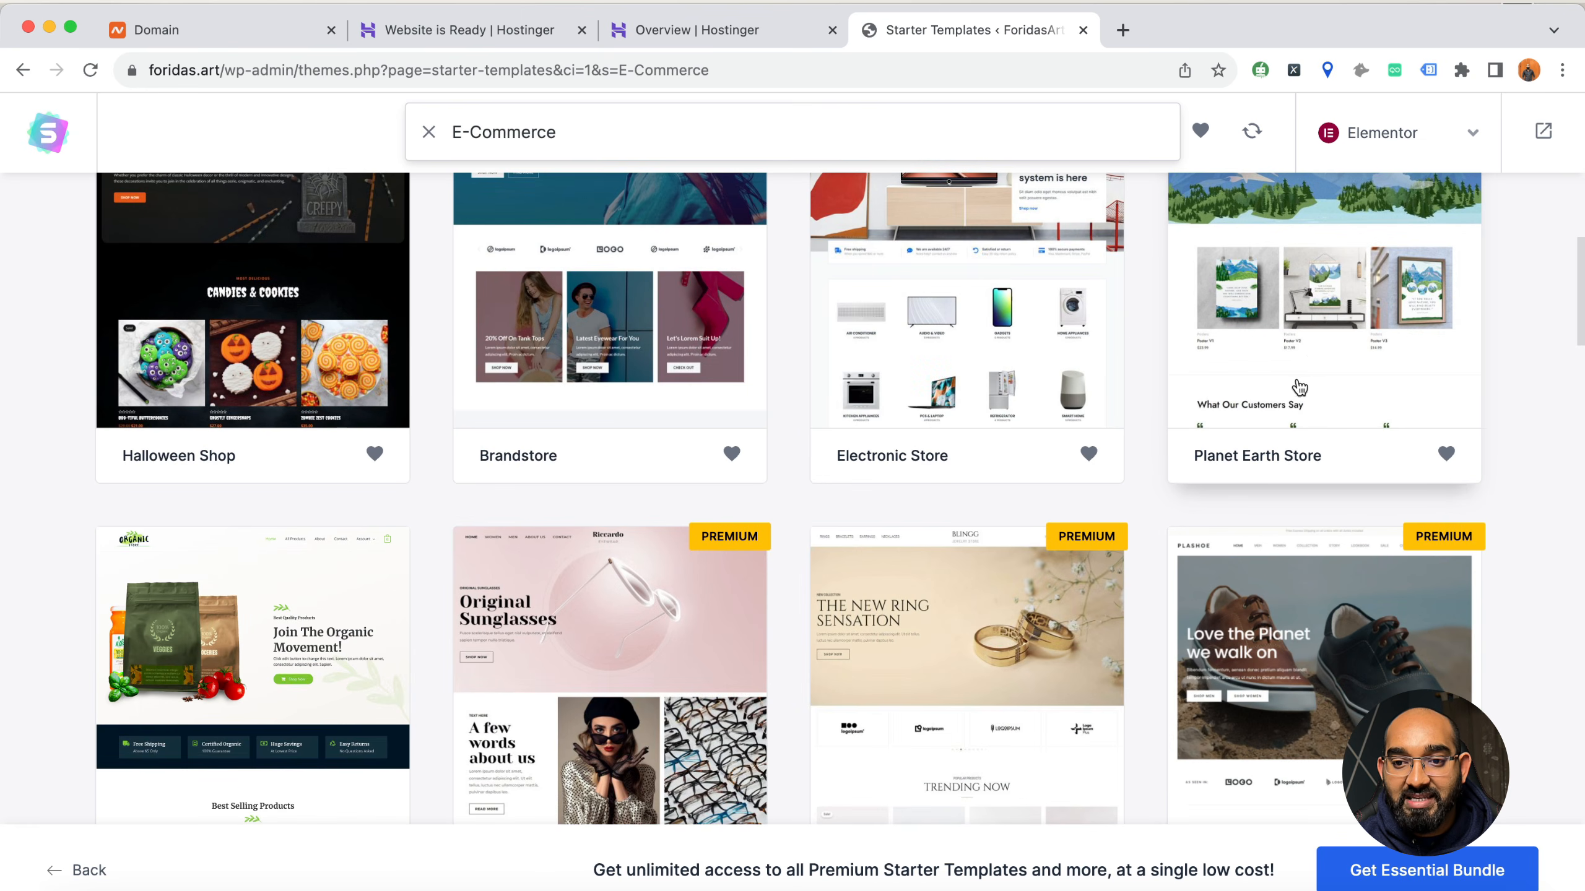
{"action": "scroll", "coordinate": [1363, 467], "scroll_direction": "up", "scroll_amount": 6}
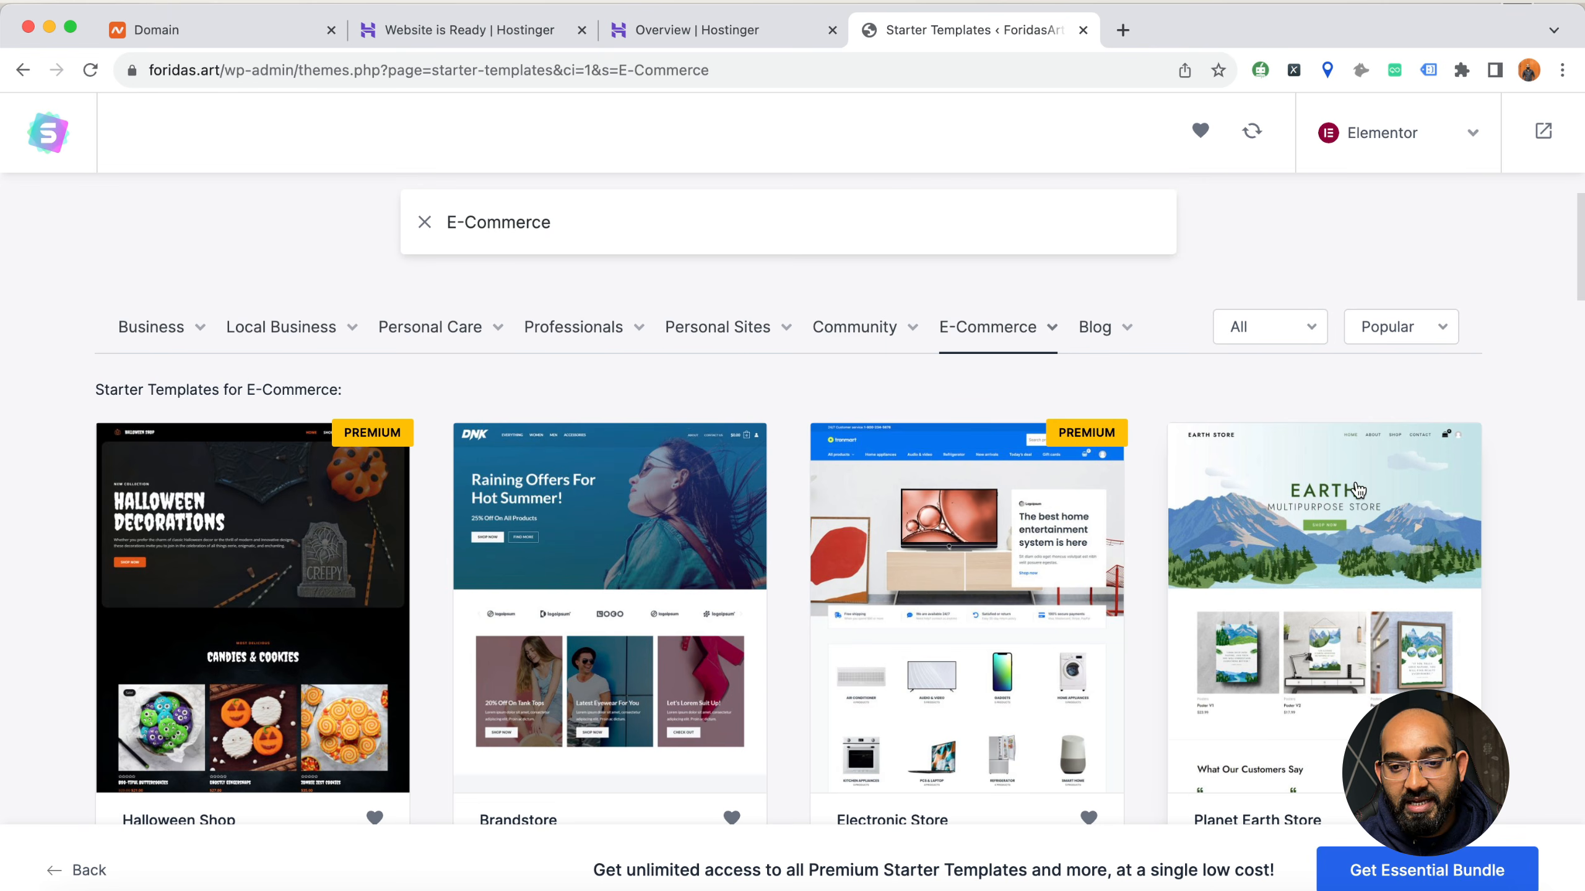
Select the Planet Earth Store template and continue without uploading a logo
{"action": "scroll", "coordinate": [1359, 486], "scroll_direction": "down", "scroll_amount": 5}
{"action": "left_click", "coordinate": [1358, 445]}
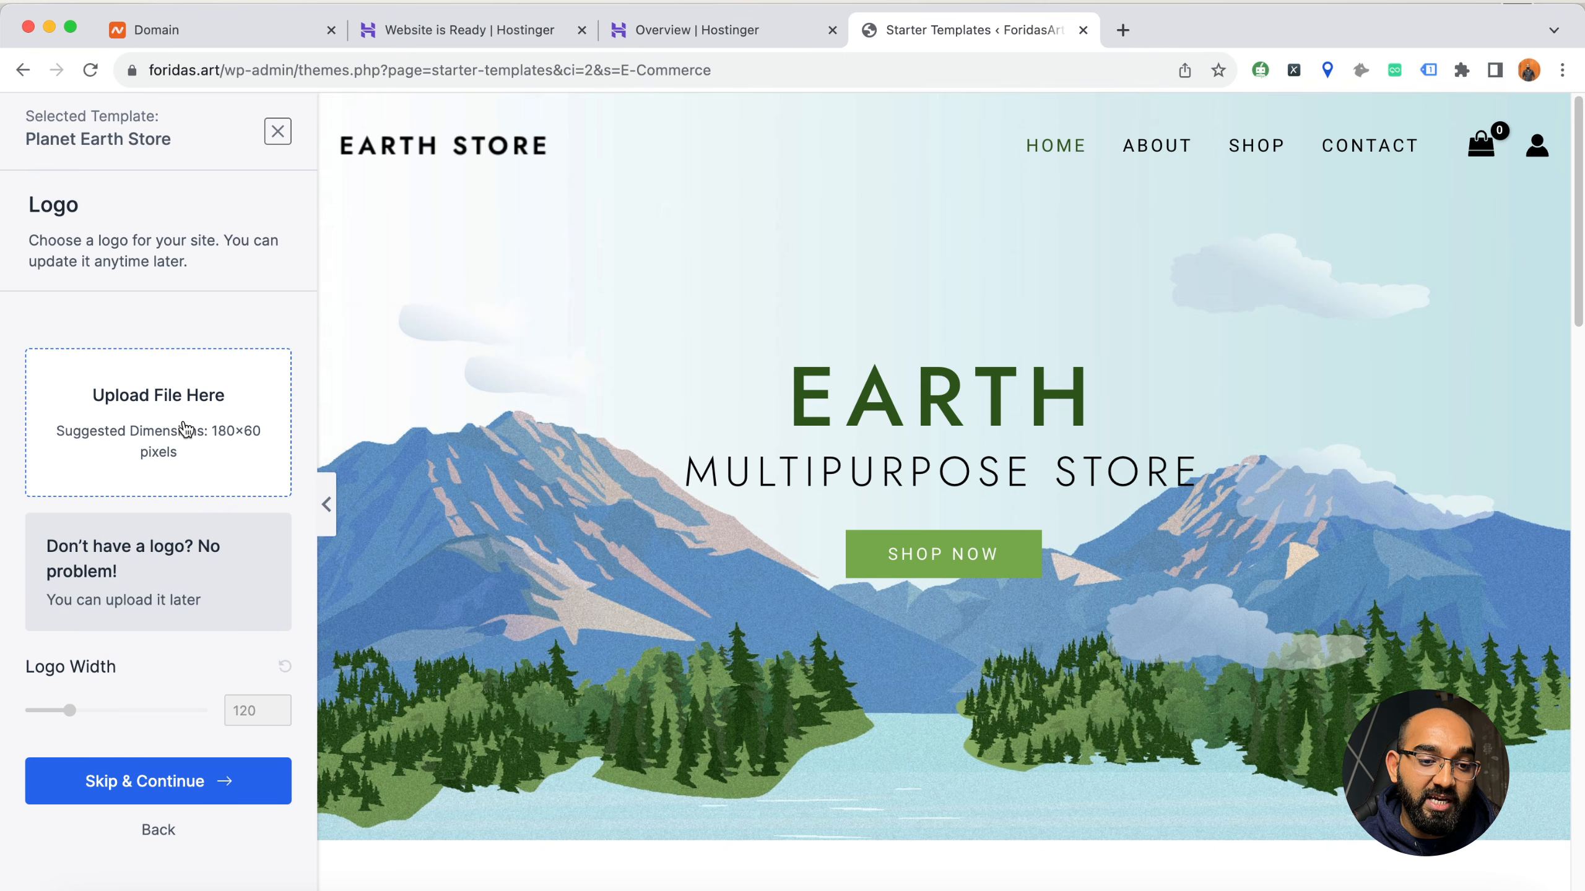
{"action": "left_click", "coordinate": [112, 790]}
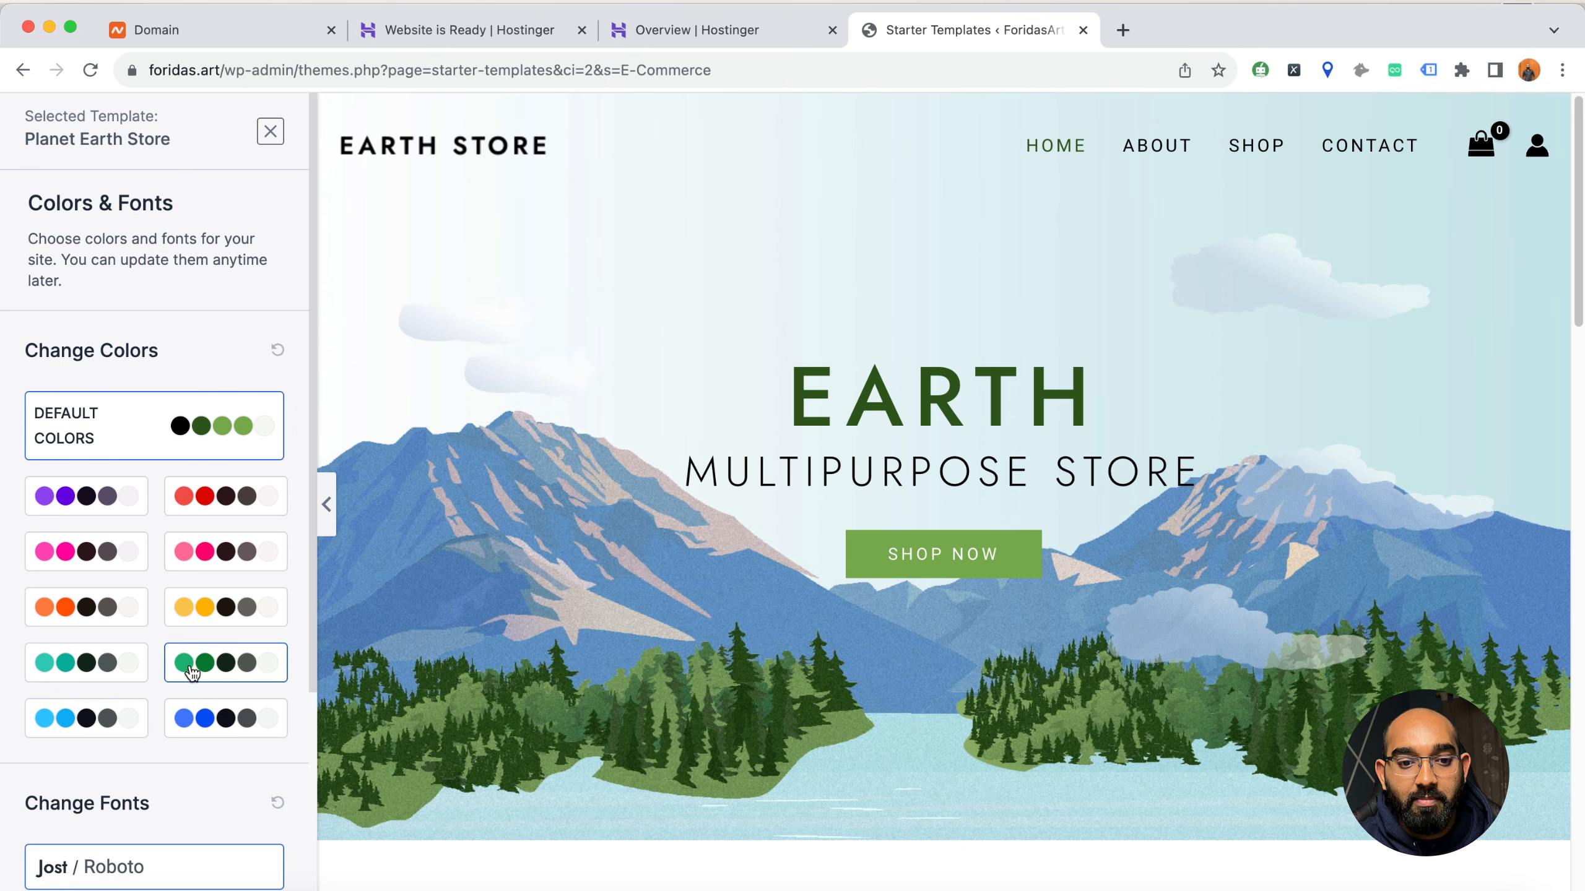
Preview the blue color palette on the Planet Earth Store template, restore the default colors, and look at the font options
{"action": "left_click", "coordinate": [220, 730]}
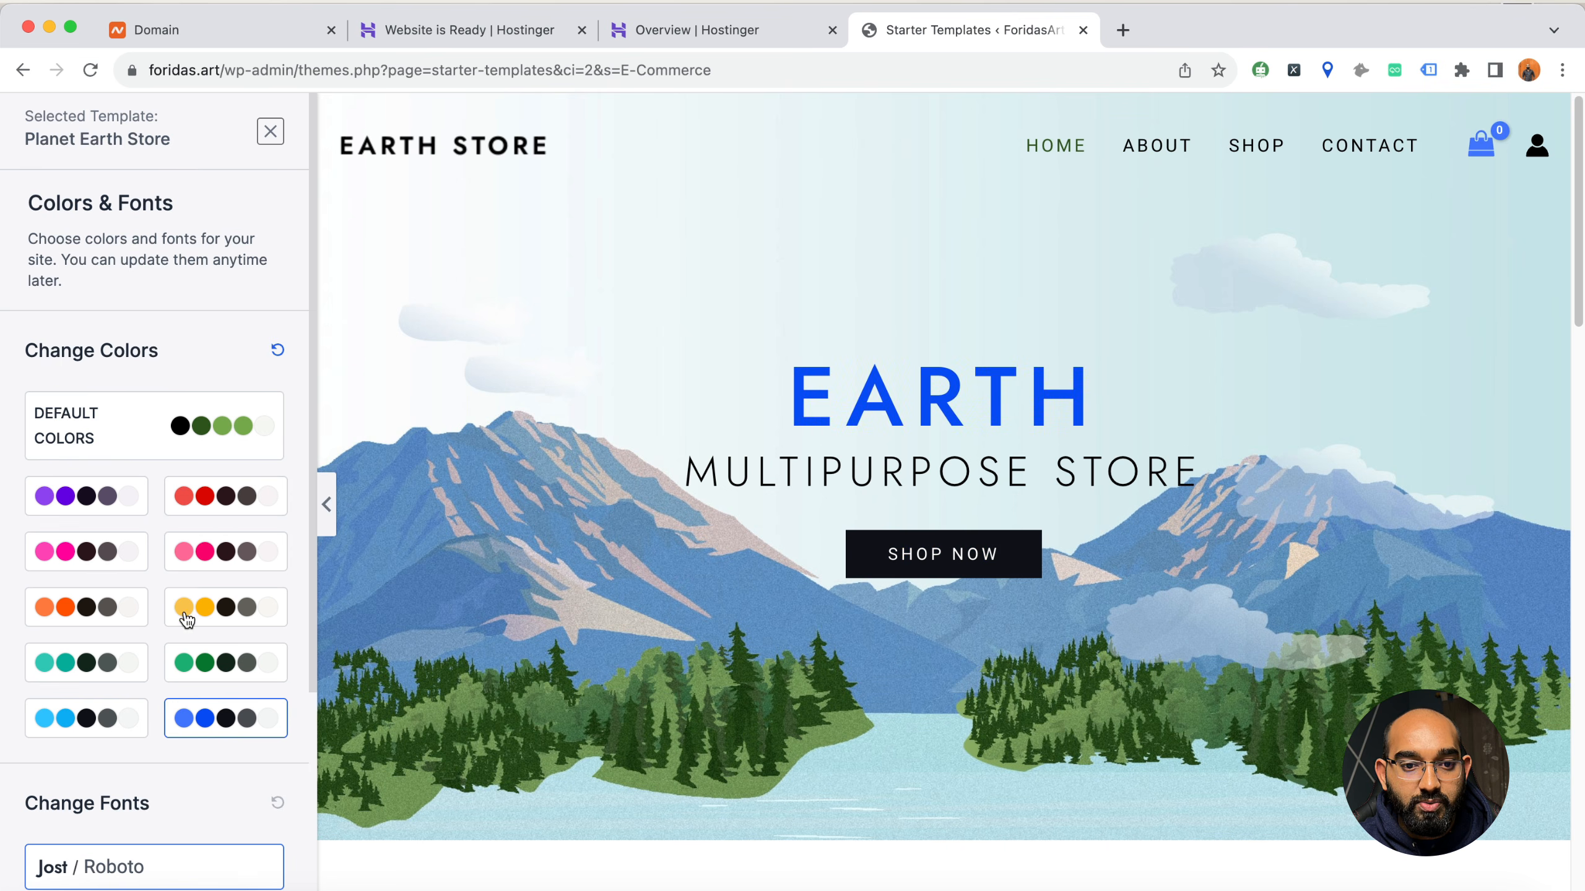
{"action": "left_click", "coordinate": [226, 431]}
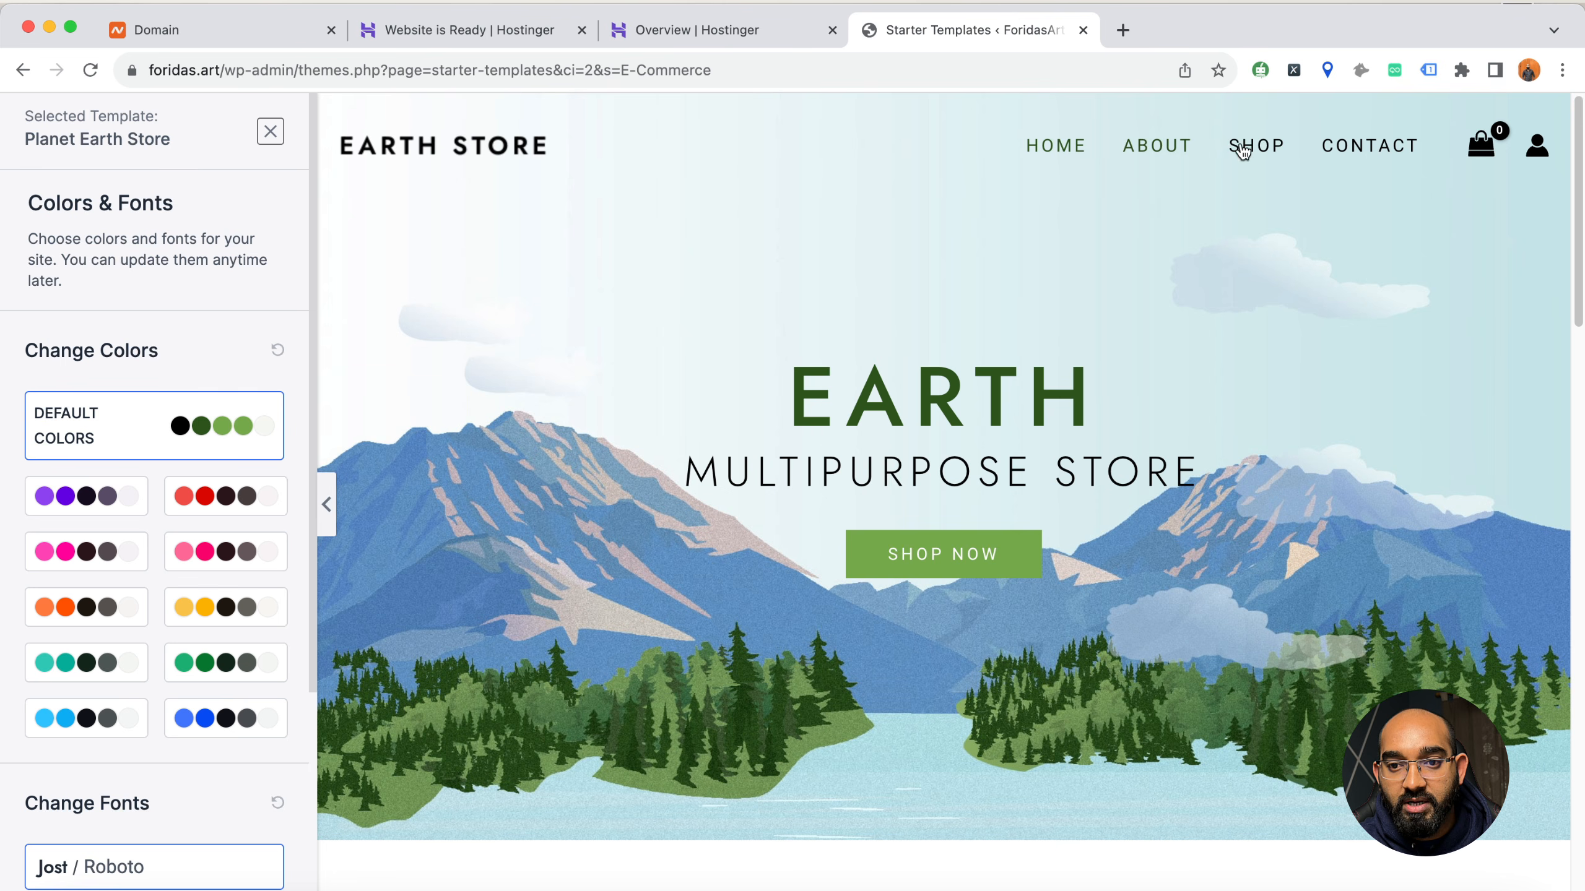
{"action": "scroll", "coordinate": [129, 603], "scroll_direction": "down", "scroll_amount": 1}
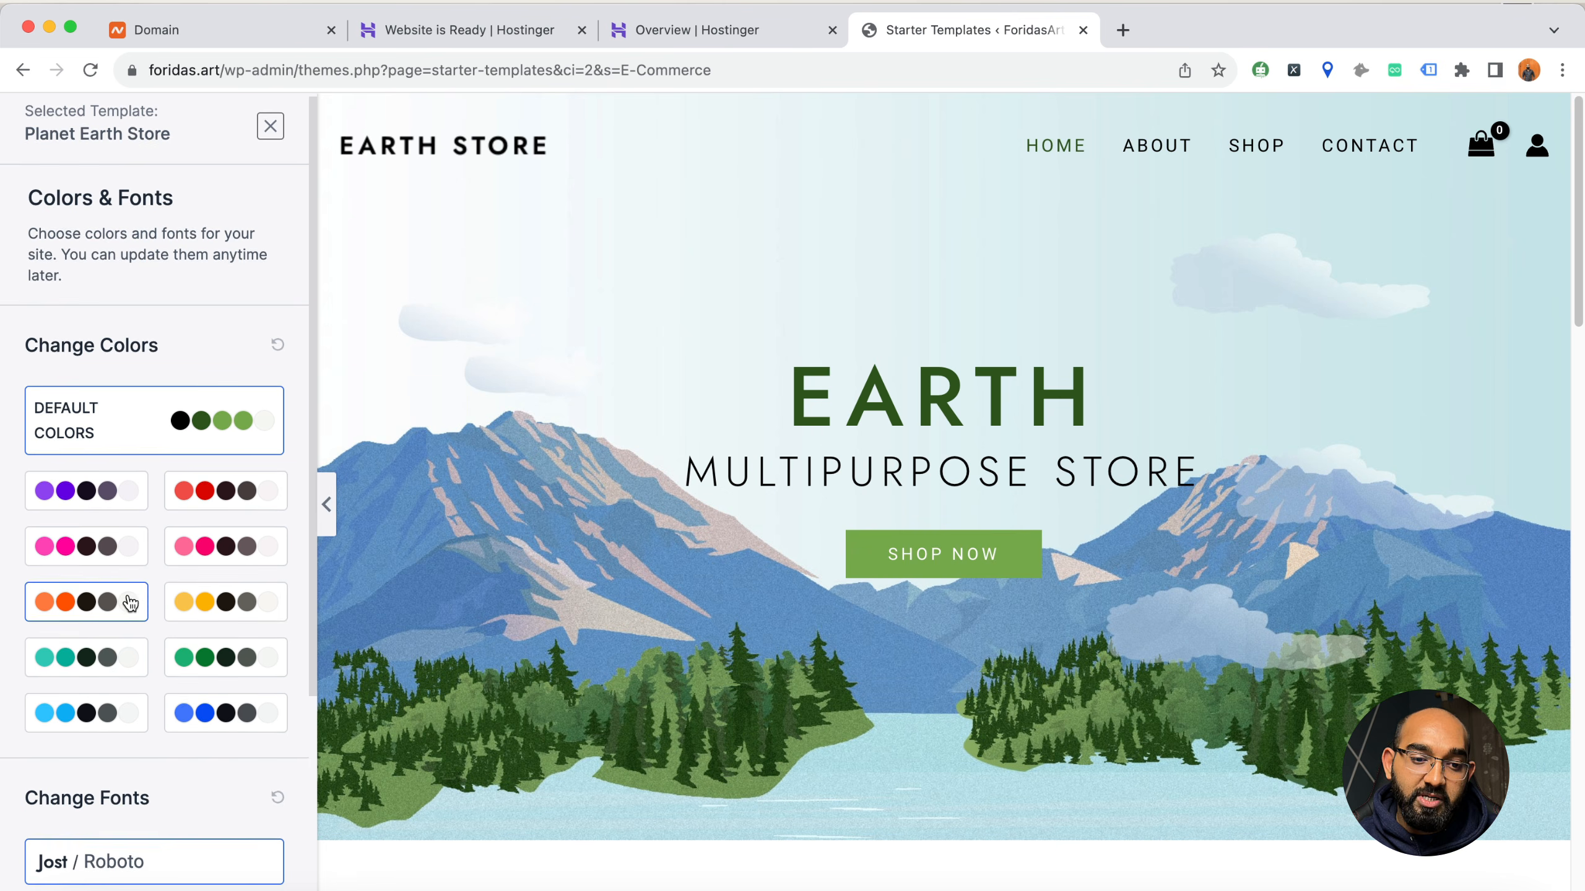
{"action": "scroll", "coordinate": [130, 604], "scroll_direction": "down", "scroll_amount": 5}
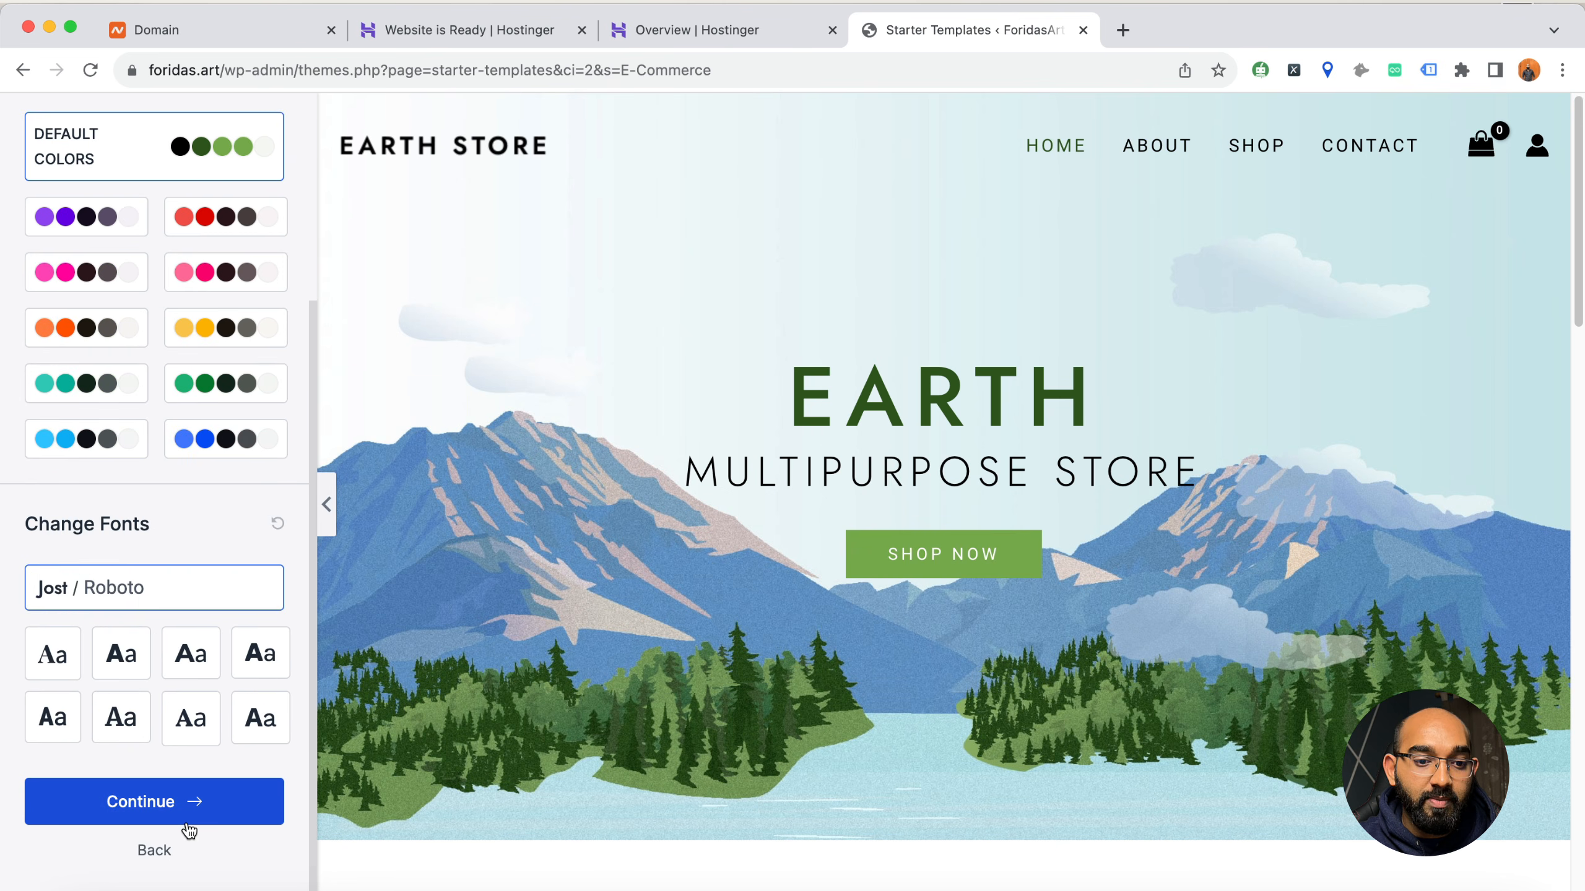
Continue with the default colors and fonts, and build the website with all advanced import options enabled
{"action": "left_click", "coordinate": [186, 812]}
{"action": "scroll", "coordinate": [734, 406], "scroll_direction": "down", "scroll_amount": 3}
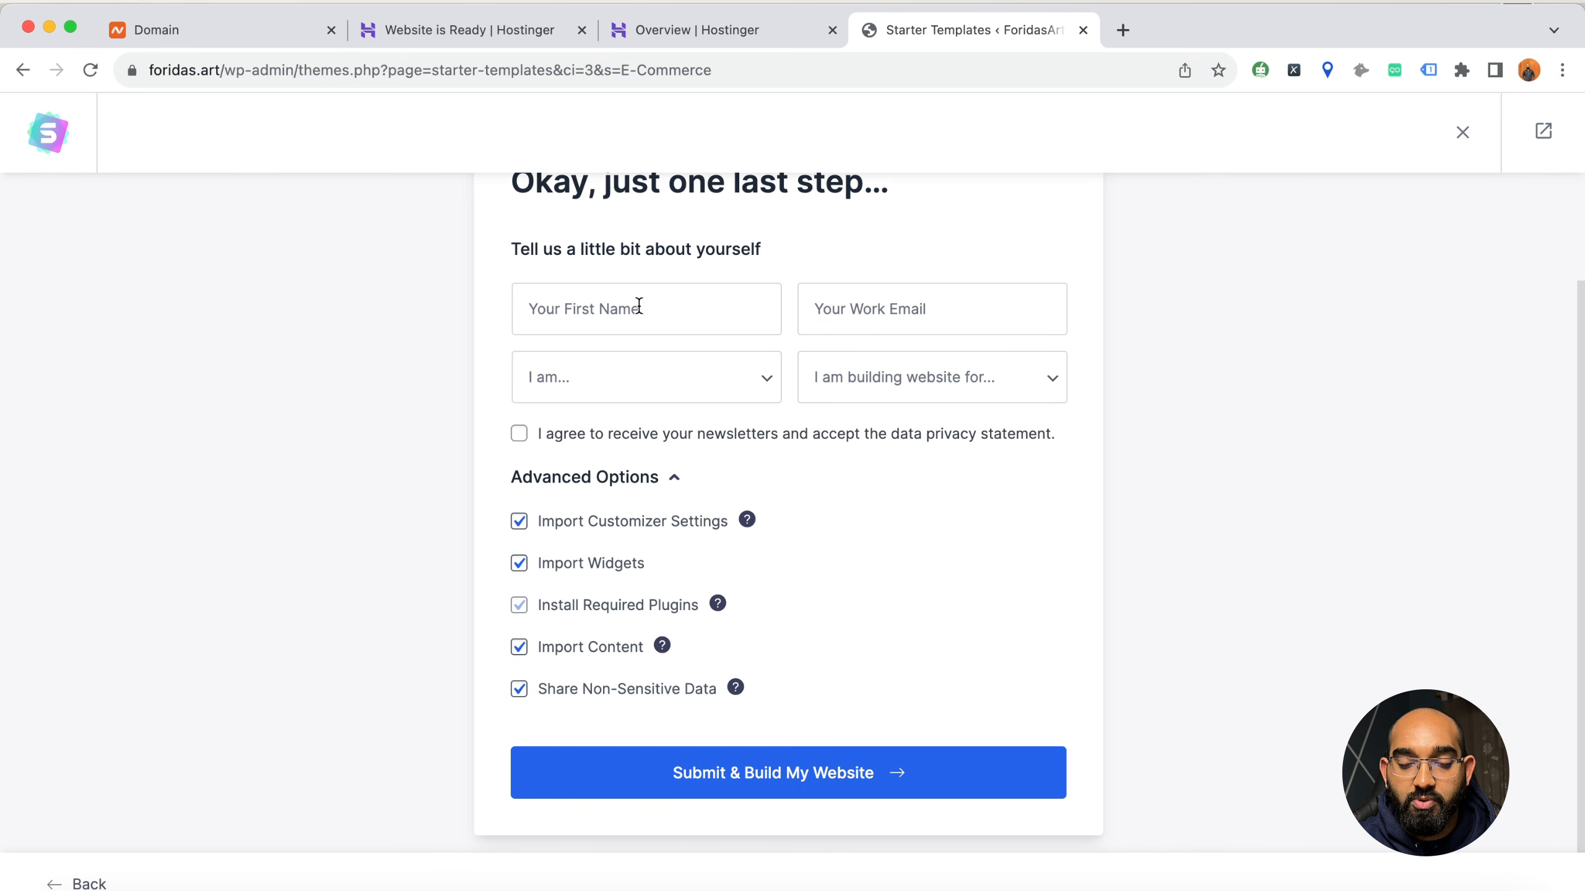
{"action": "scroll", "coordinate": [655, 419], "scroll_direction": "up", "scroll_amount": 3}
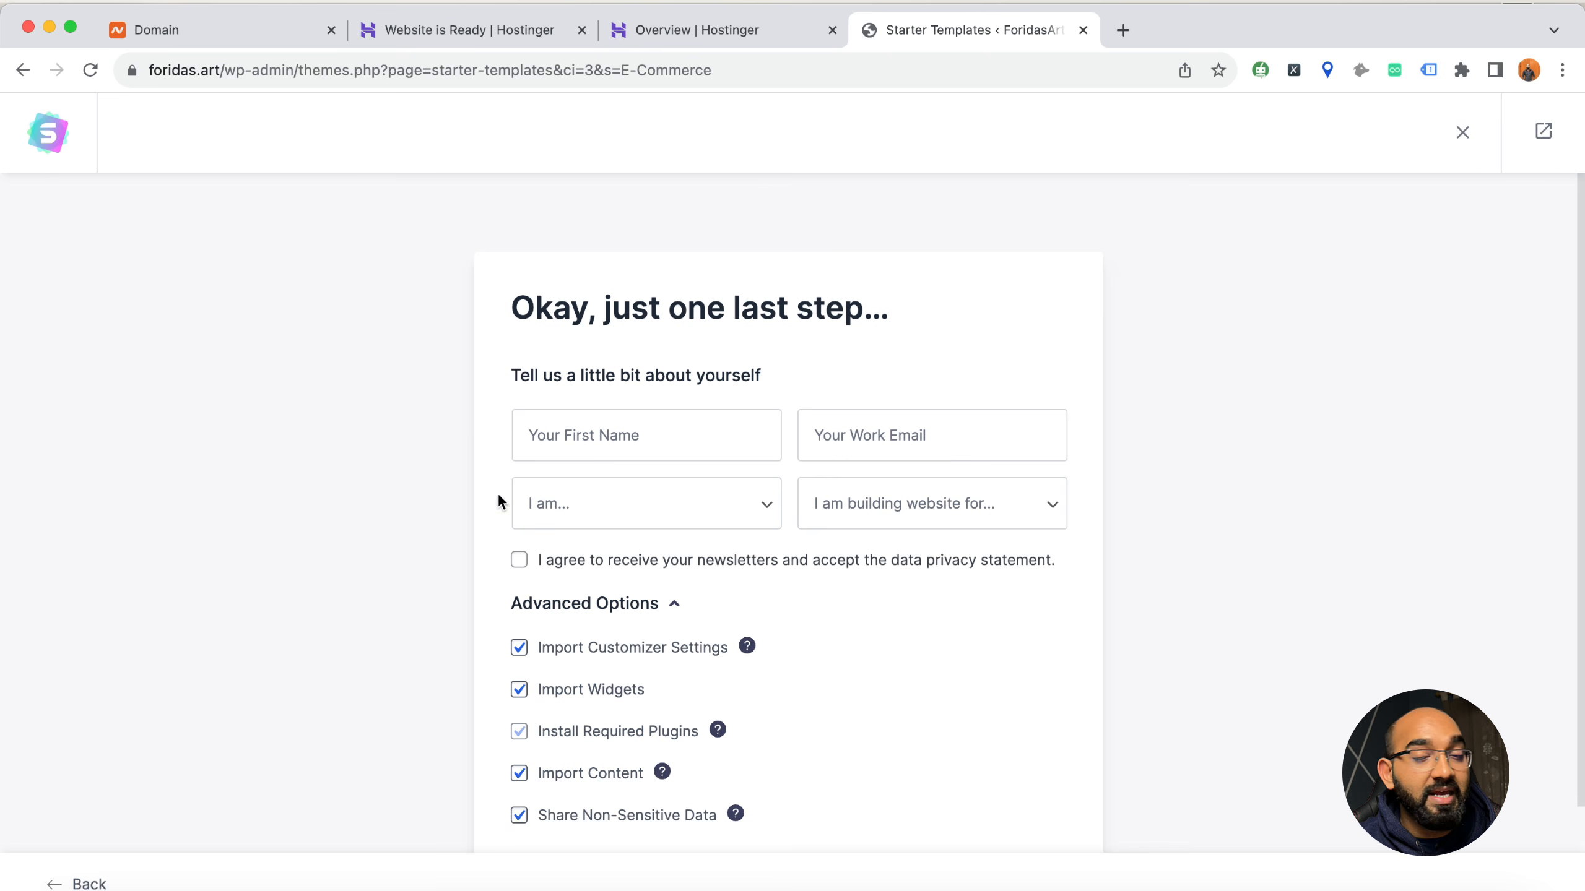
{"action": "scroll", "coordinate": [252, 567], "scroll_direction": "down", "scroll_amount": 3}
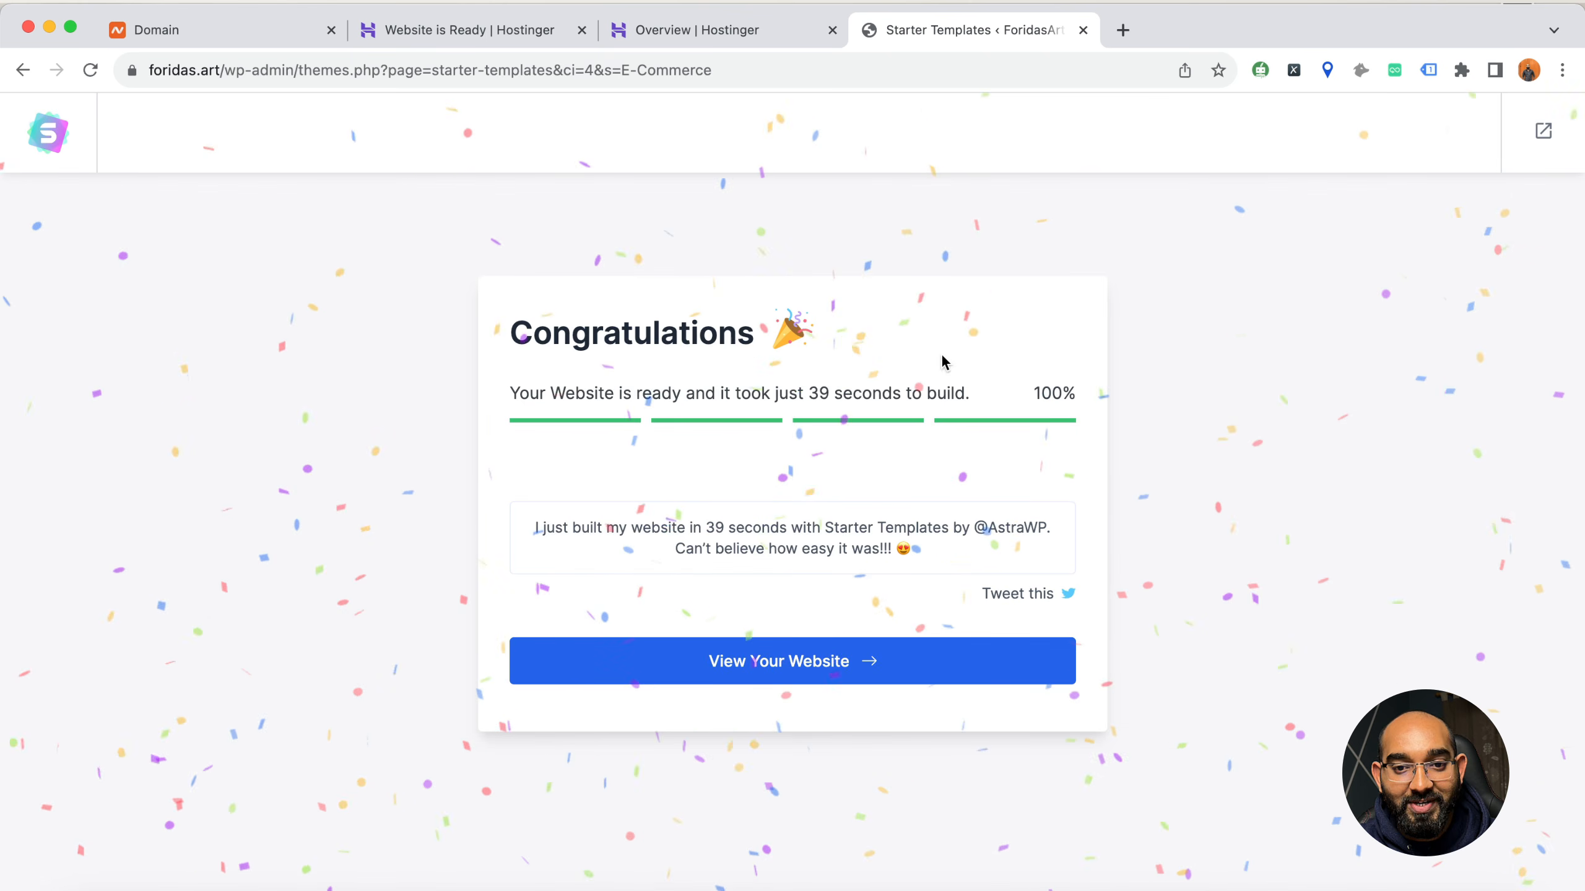
{"action": "left_click_drag", "start_coordinate": [808, 393], "coordinate": [938, 393]}
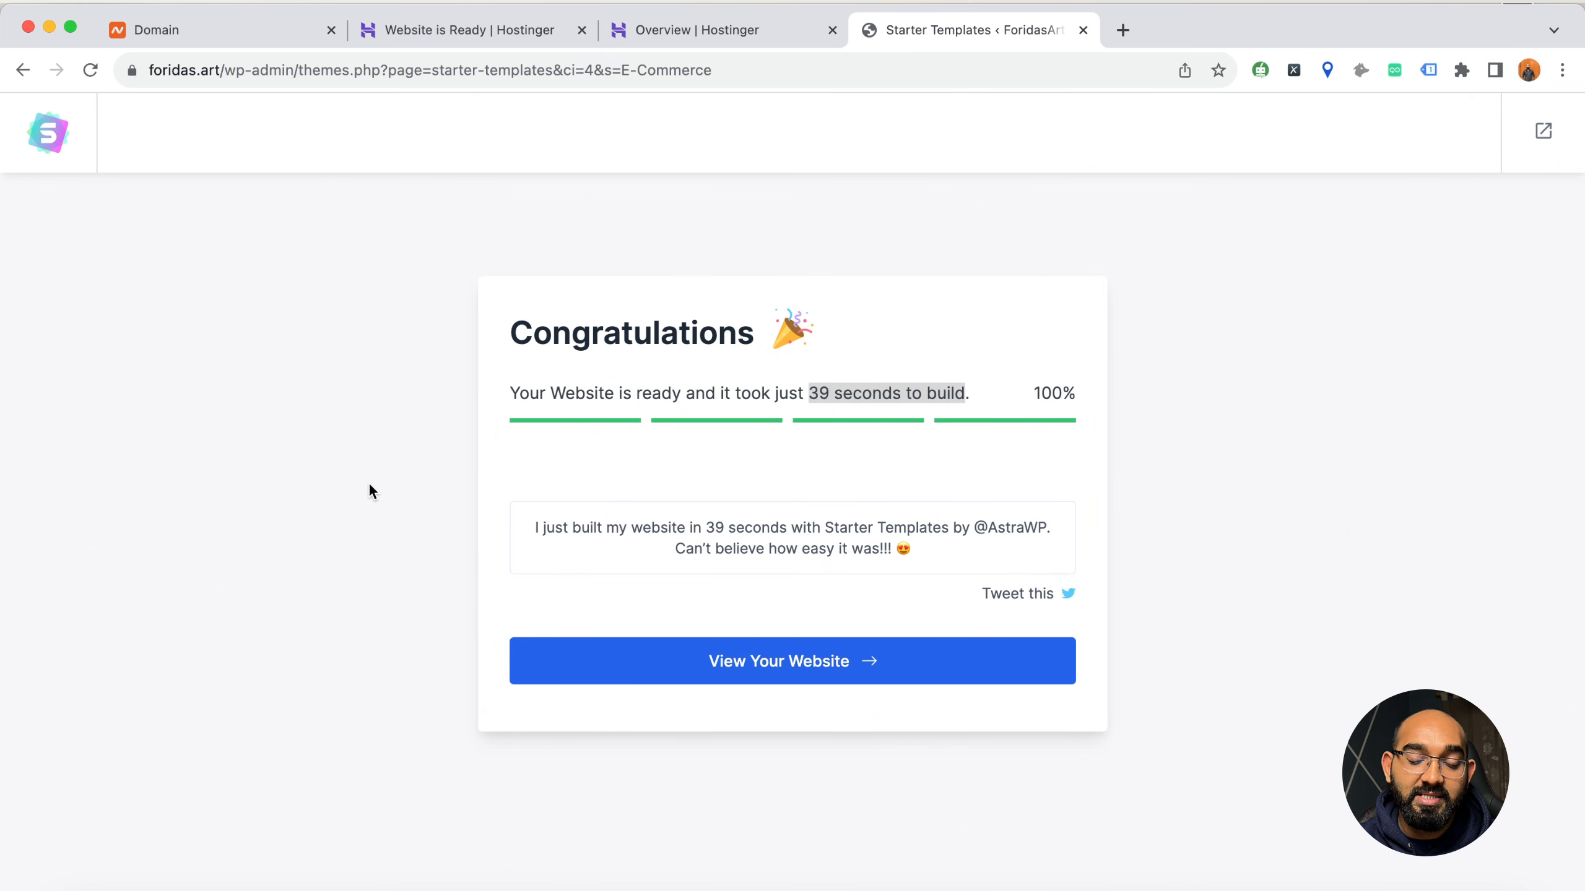
{"action": "left_click", "coordinate": [783, 387]}
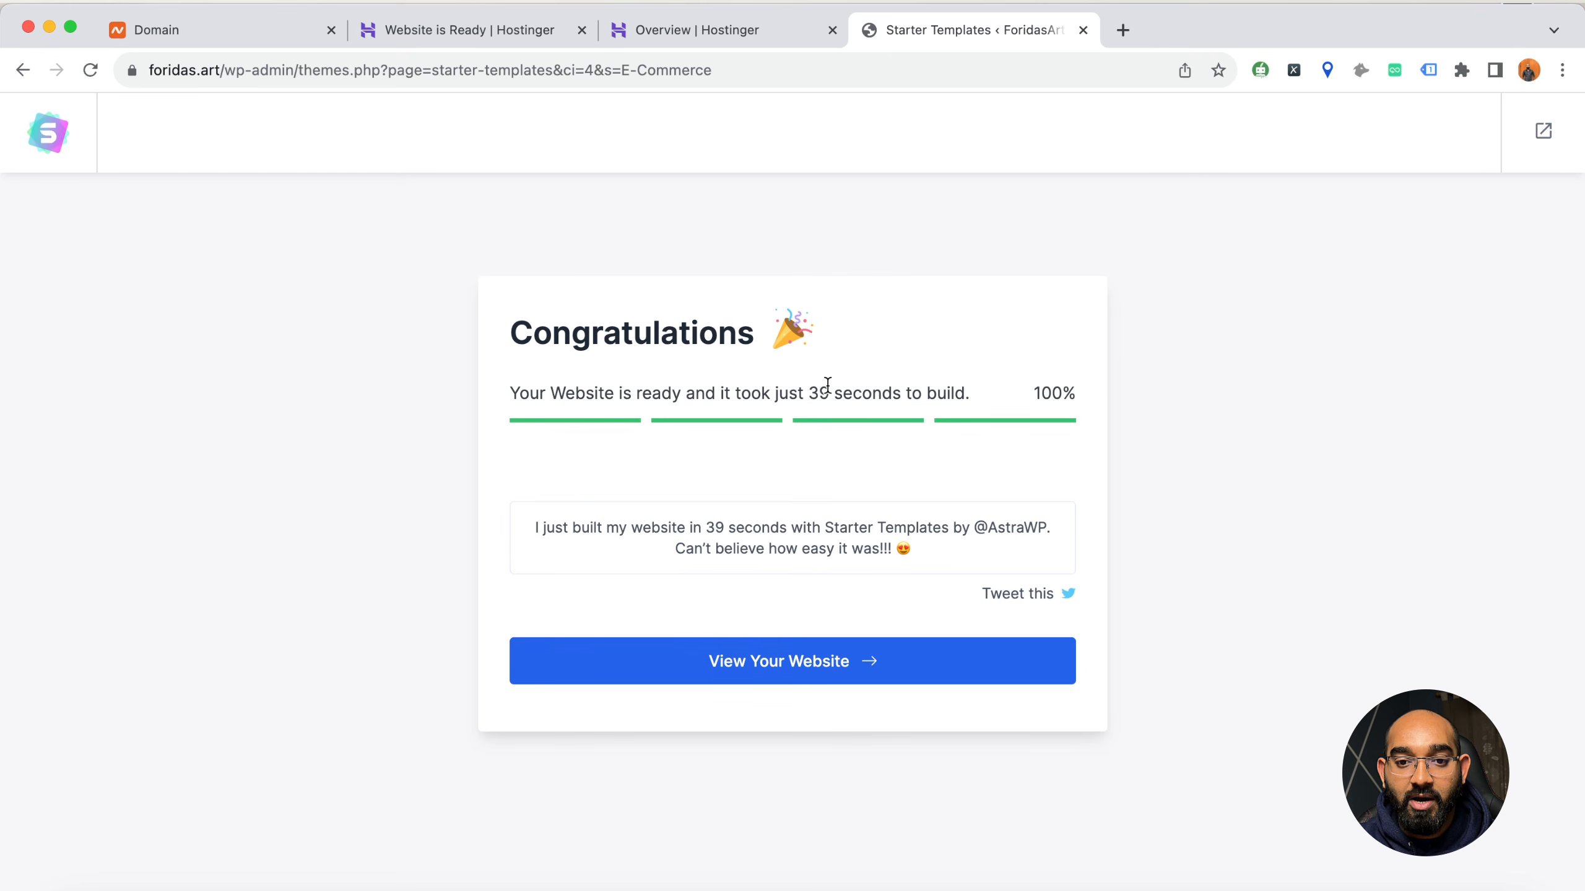
View the built website, close it again, and load foridas.art in a new incognito window
{"action": "left_click", "coordinate": [755, 678]}
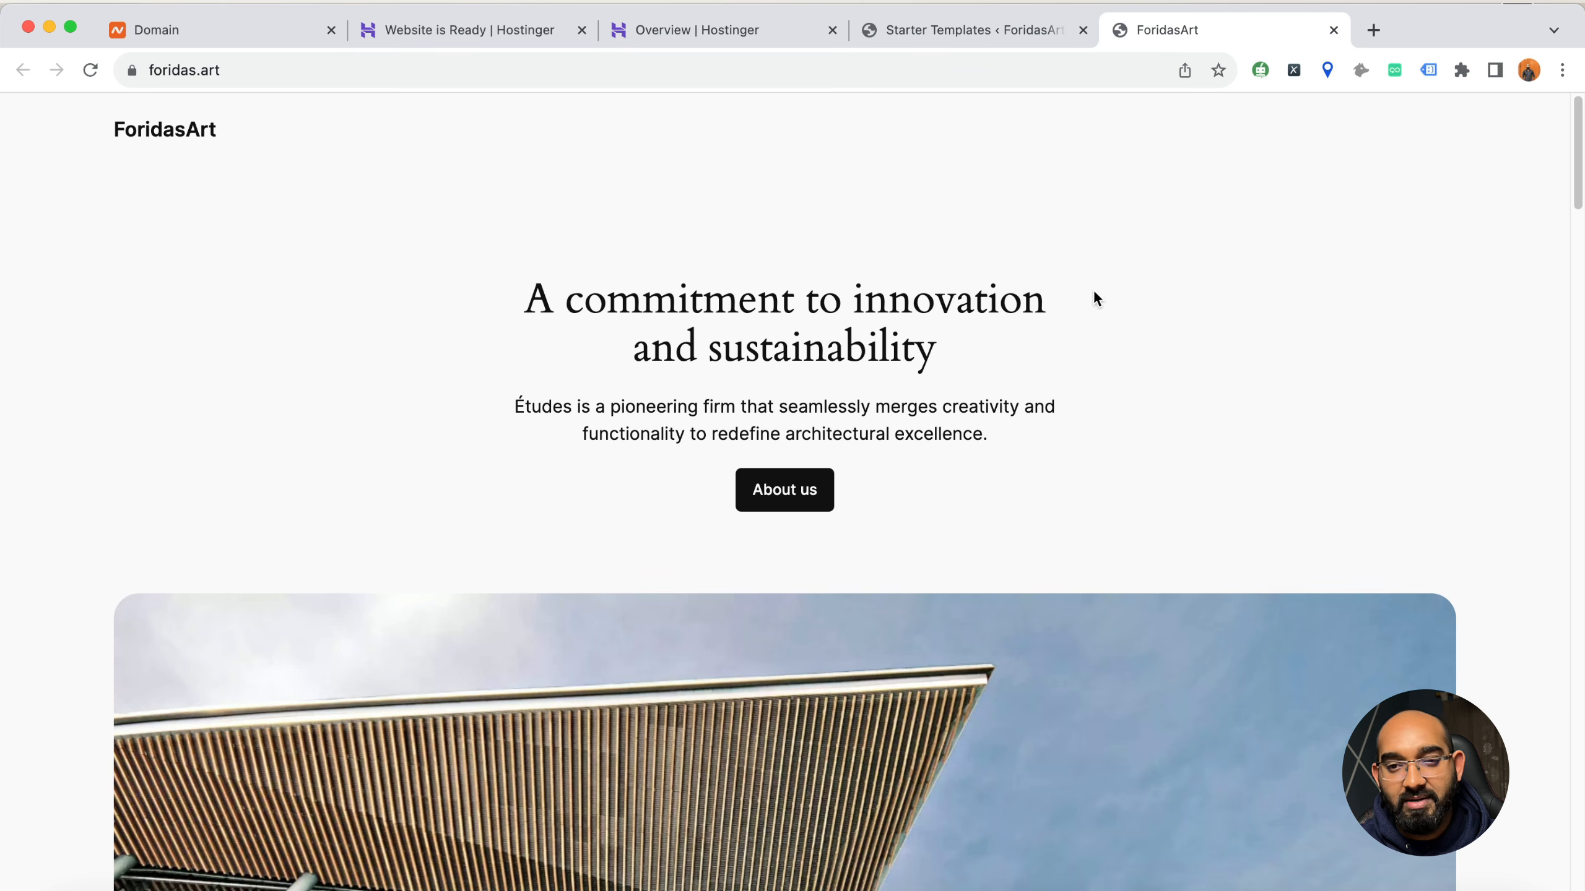
{"action": "left_click", "coordinate": [1333, 30]}
{"action": "left_click", "coordinate": [1558, 73]}
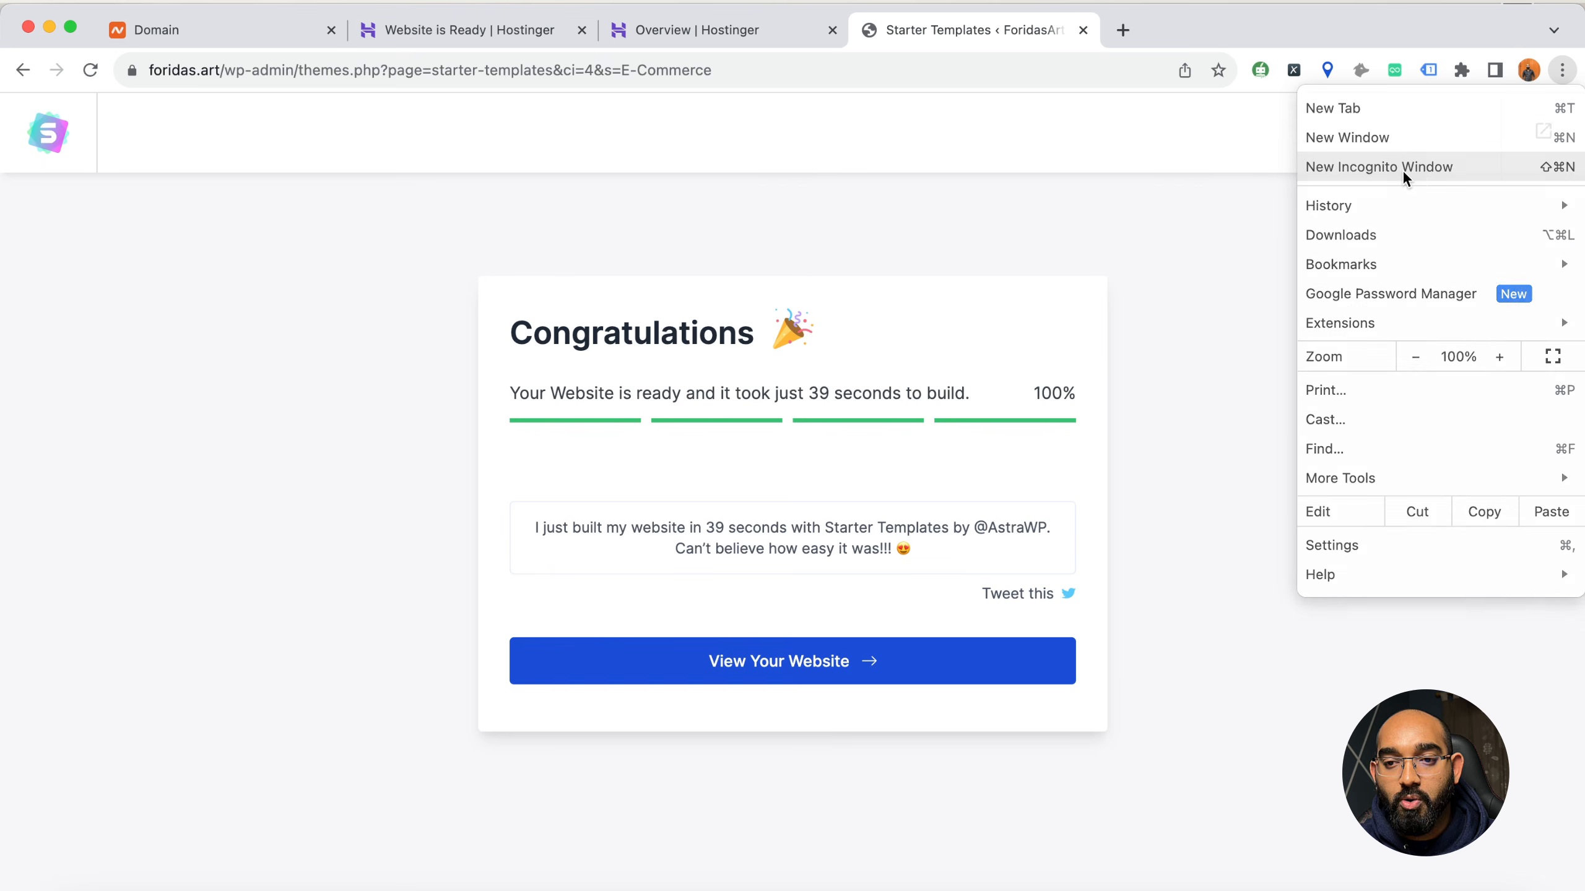
{"action": "left_click", "coordinate": [1401, 169]}
{"action": "type", "text": "for"}
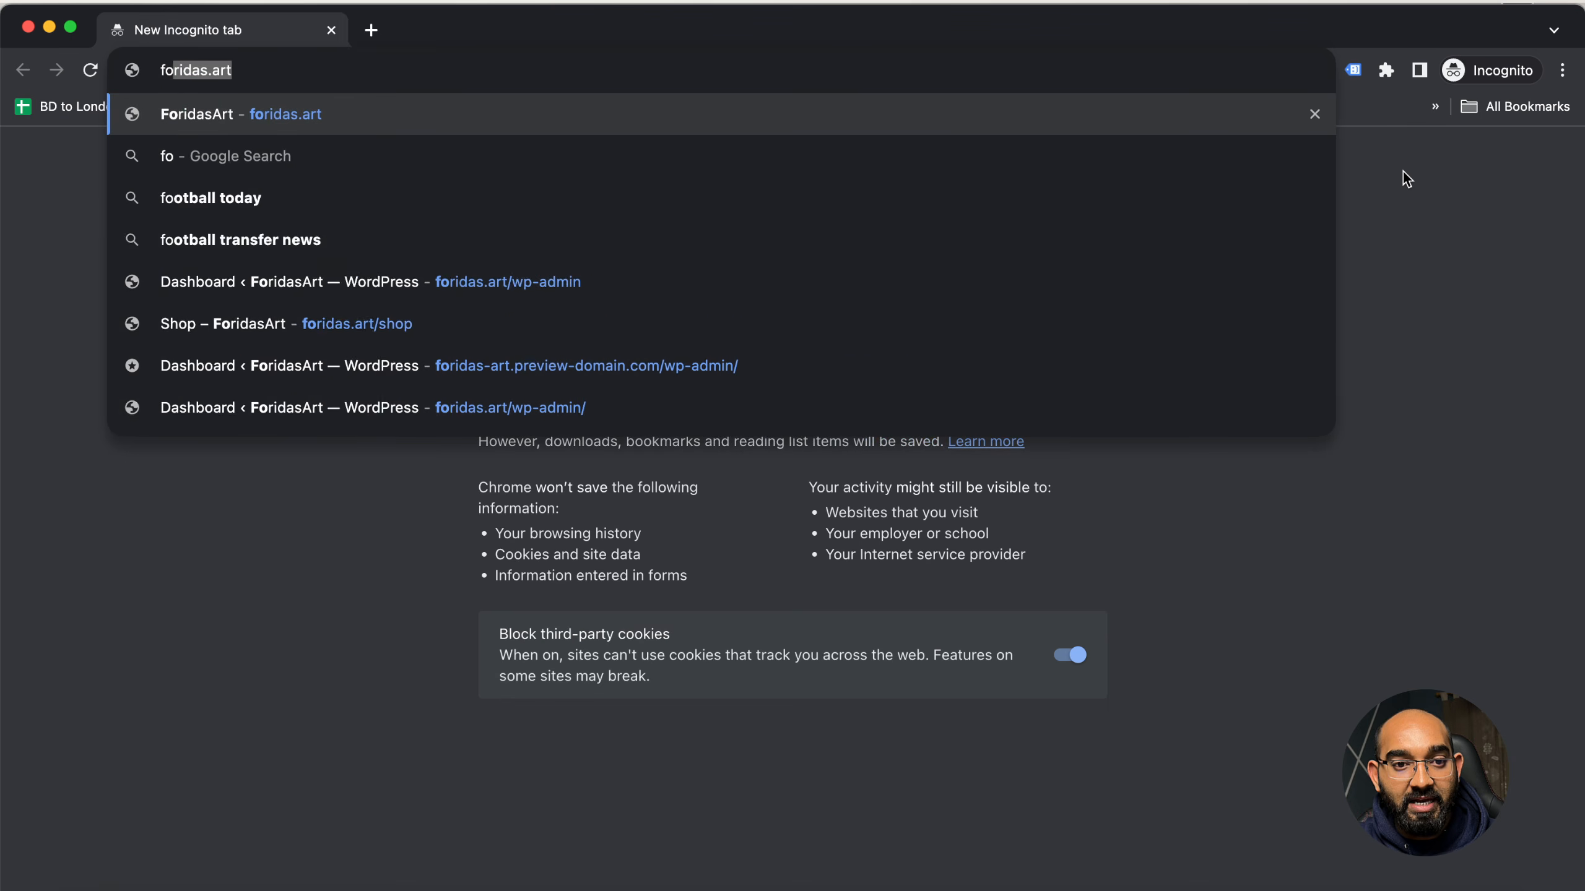
{"action": "key", "text": "Return"}
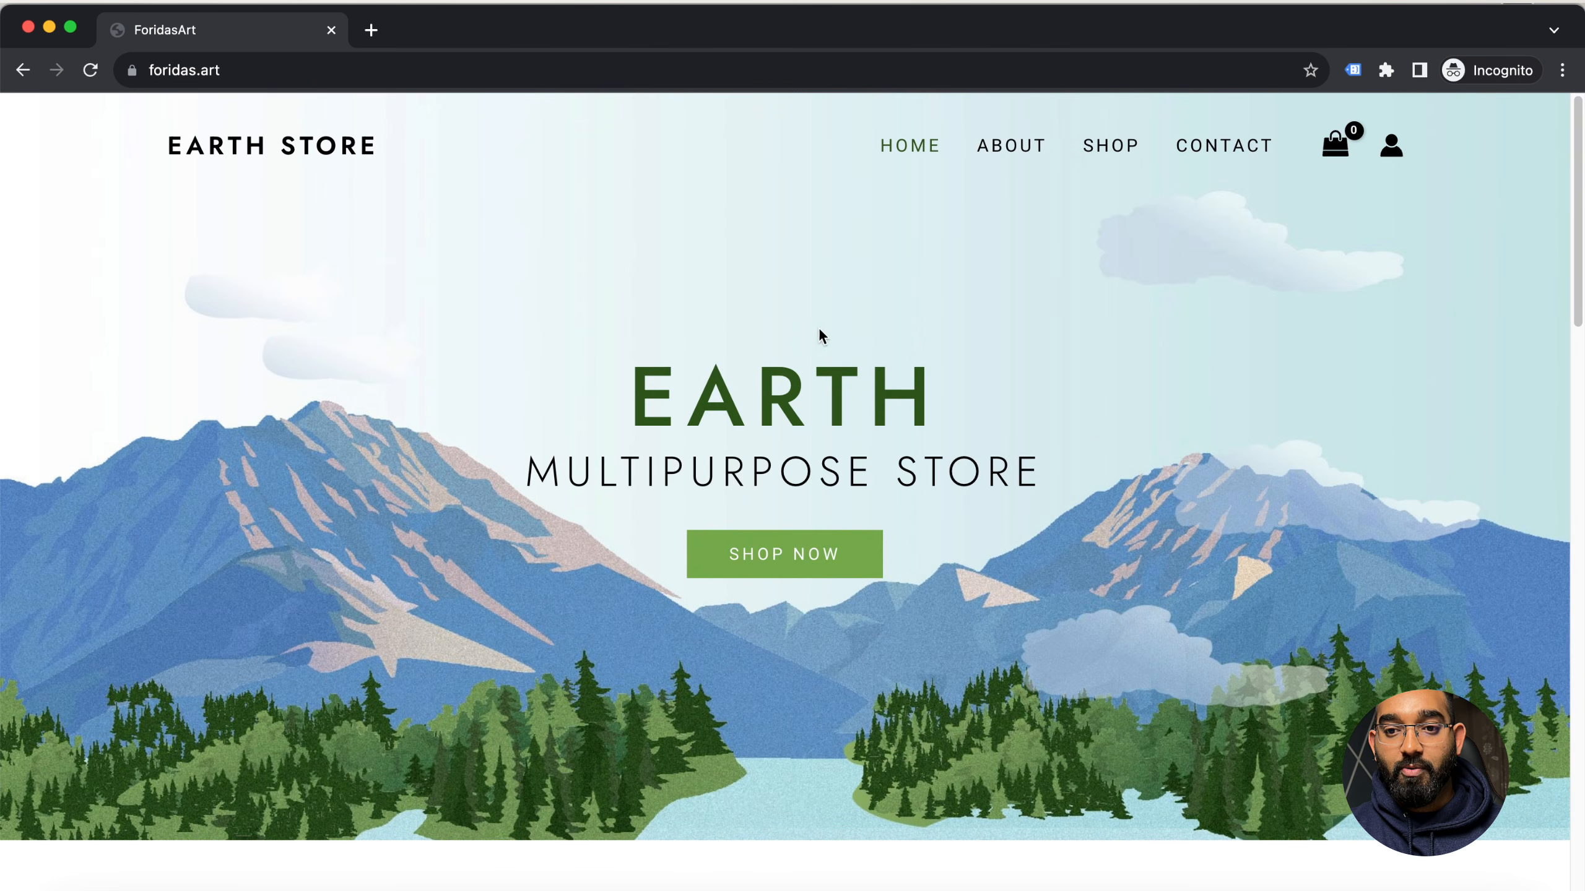
Look through the products on the store's home page, open Poster V1 and add two of it to the cart
{"action": "scroll", "coordinate": [320, 616], "scroll_direction": "down", "scroll_amount": 16}
{"action": "scroll", "coordinate": [247, 598], "scroll_direction": "up", "scroll_amount": 8}
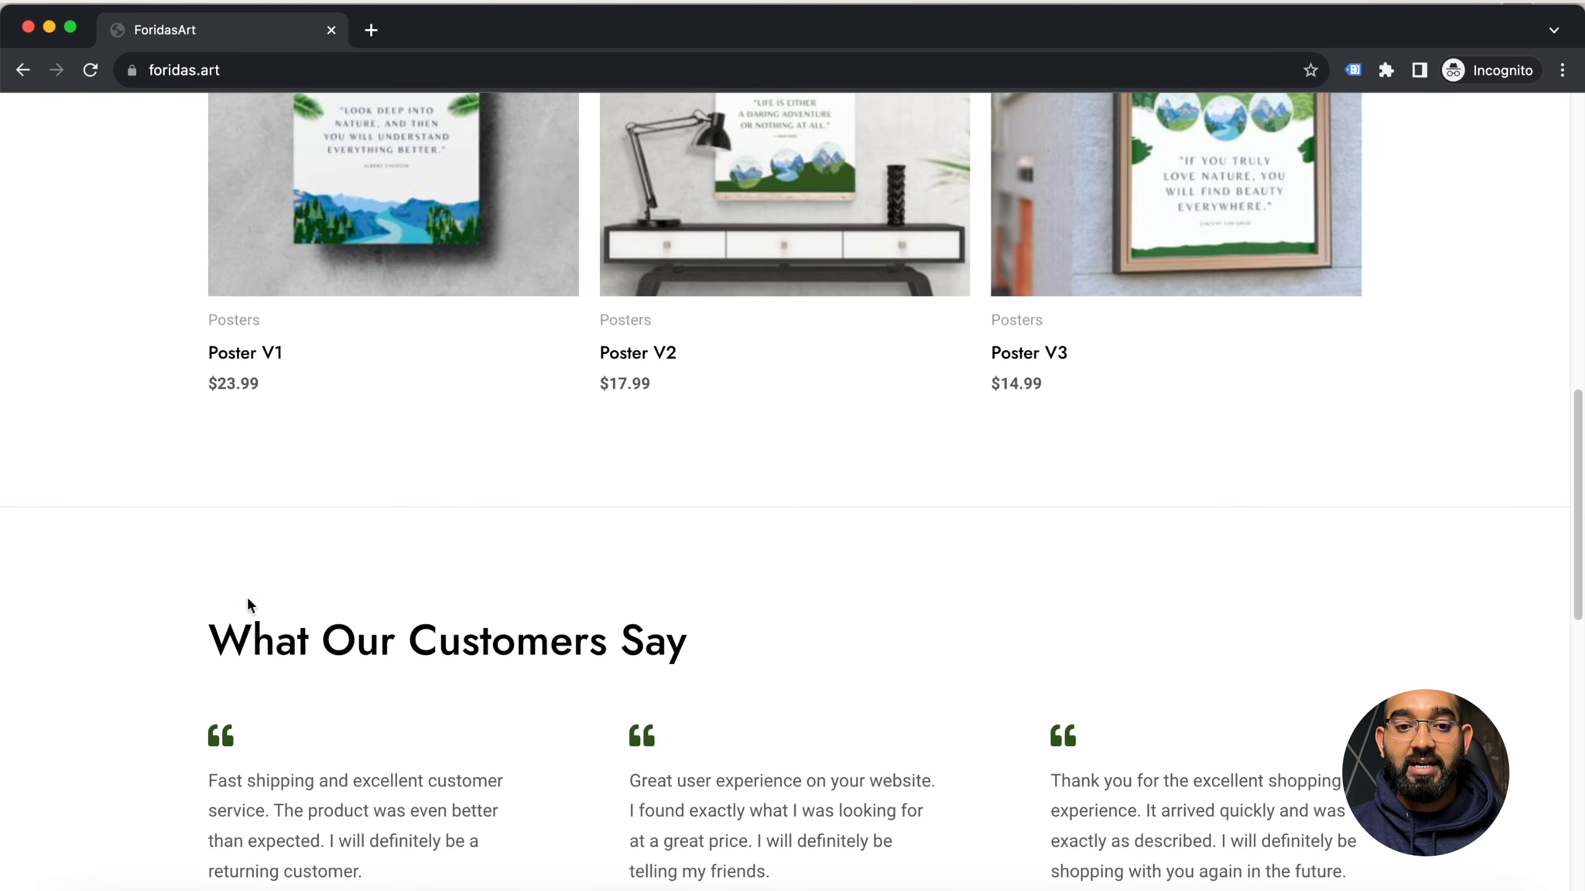
{"action": "scroll", "coordinate": [193, 619], "scroll_direction": "up", "scroll_amount": 10}
{"action": "scroll", "coordinate": [182, 612], "scroll_direction": "down", "scroll_amount": 7}
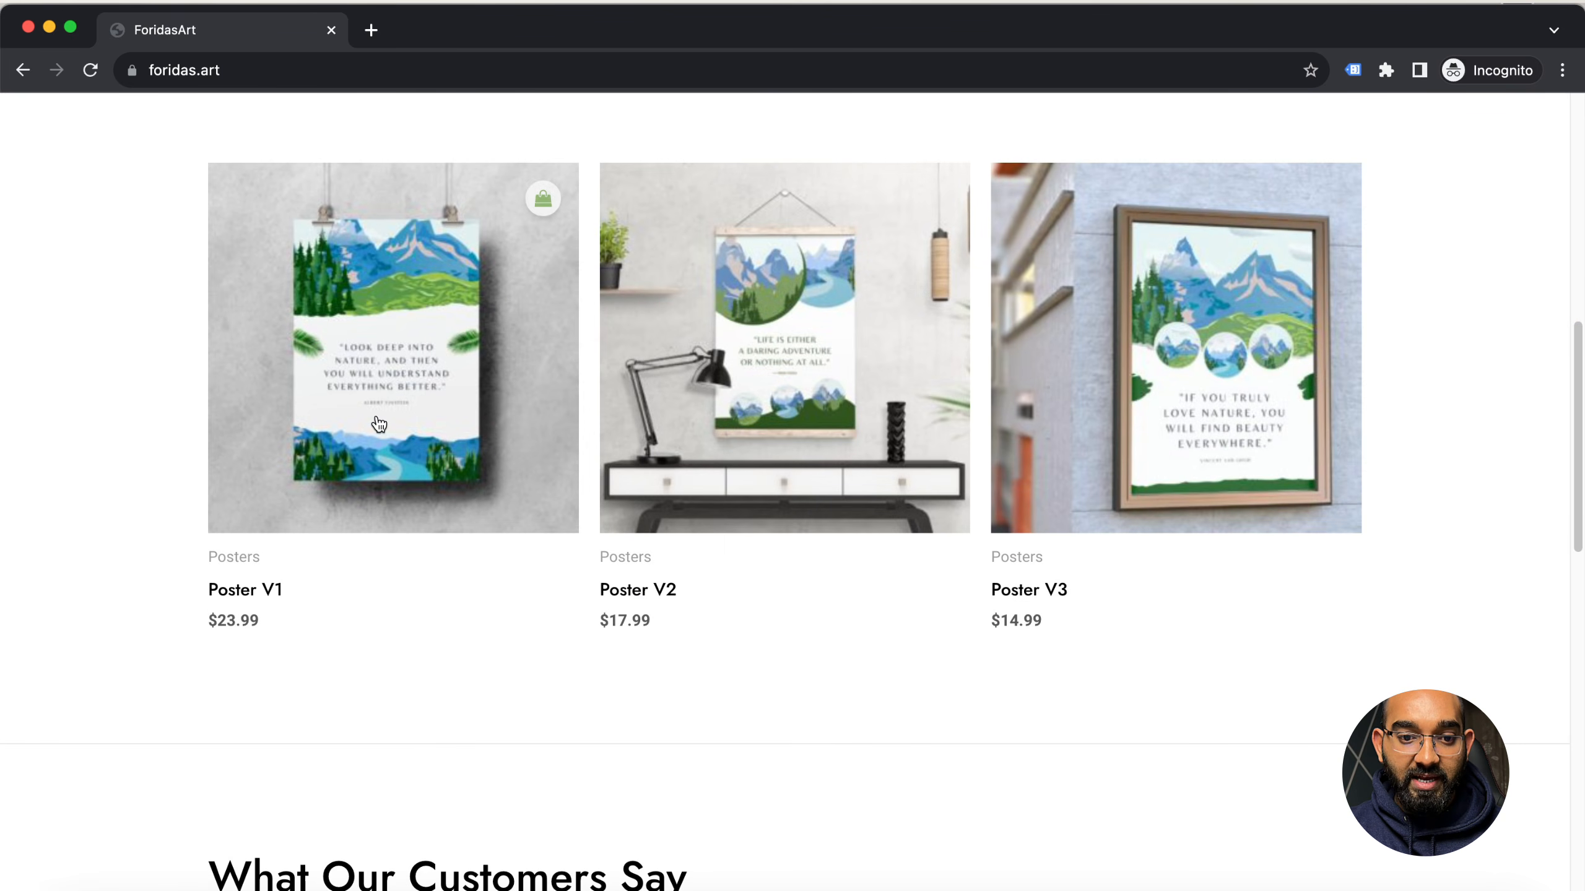
{"action": "left_click", "coordinate": [377, 428]}
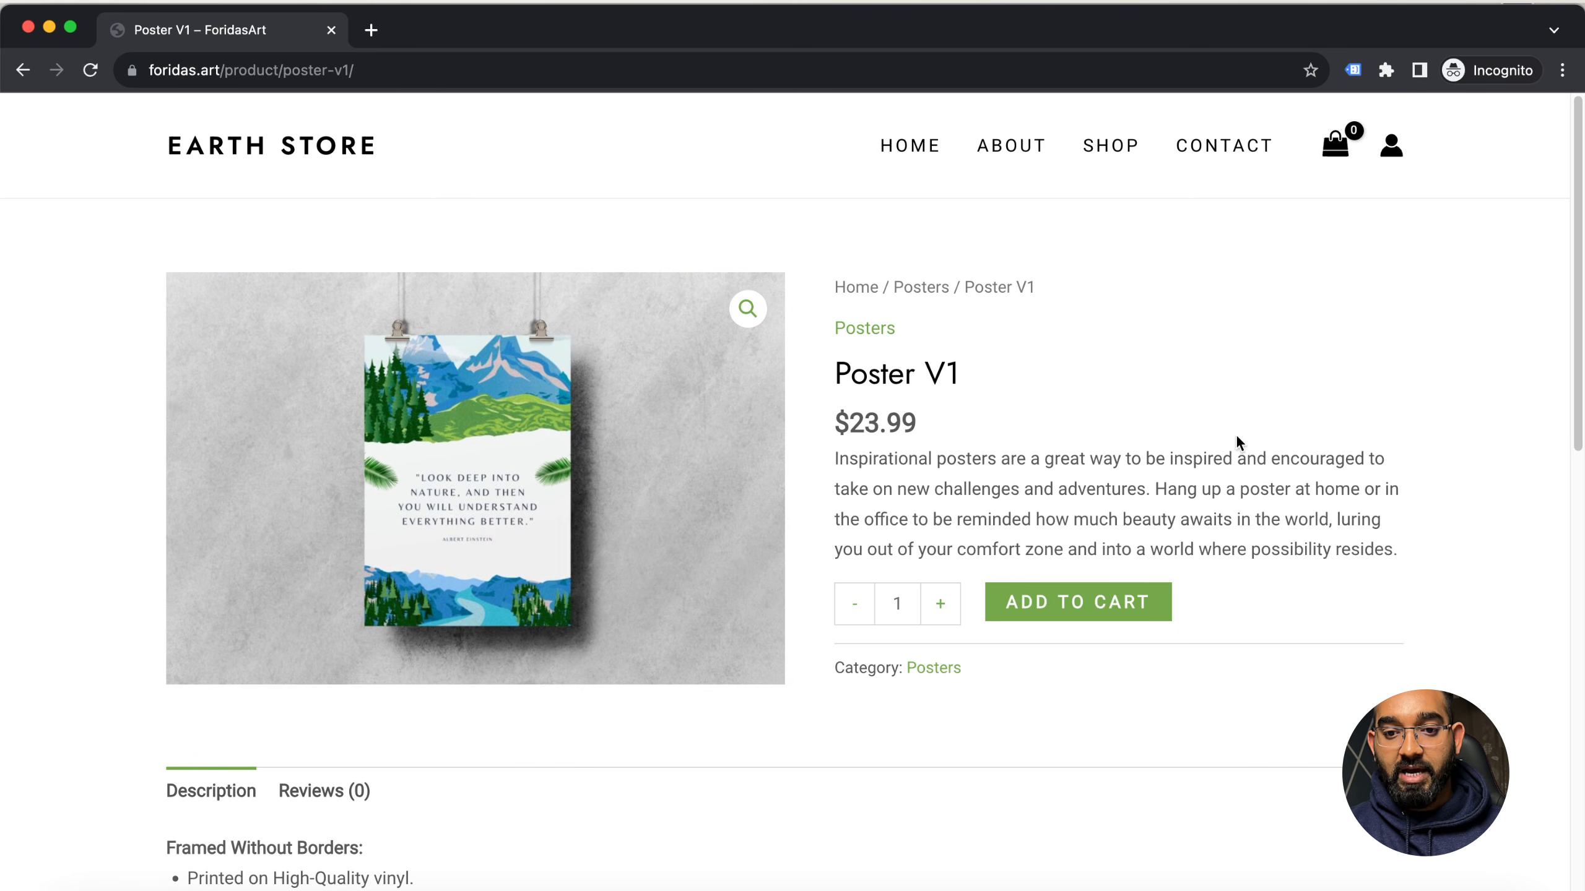
{"action": "left_click", "coordinate": [940, 618]}
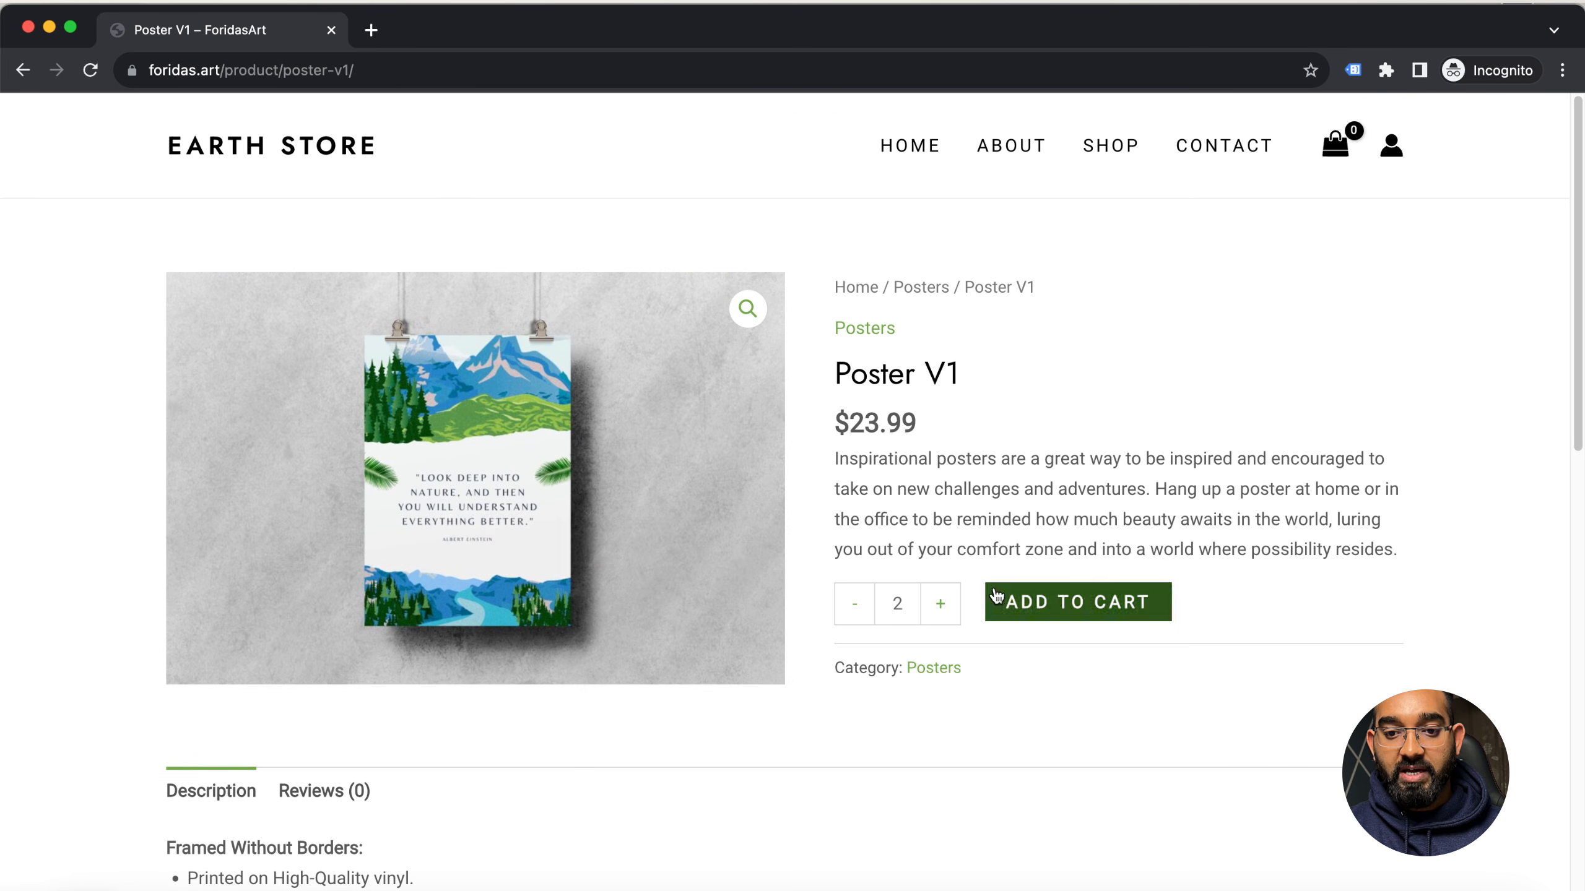
{"action": "left_click", "coordinate": [1100, 615]}
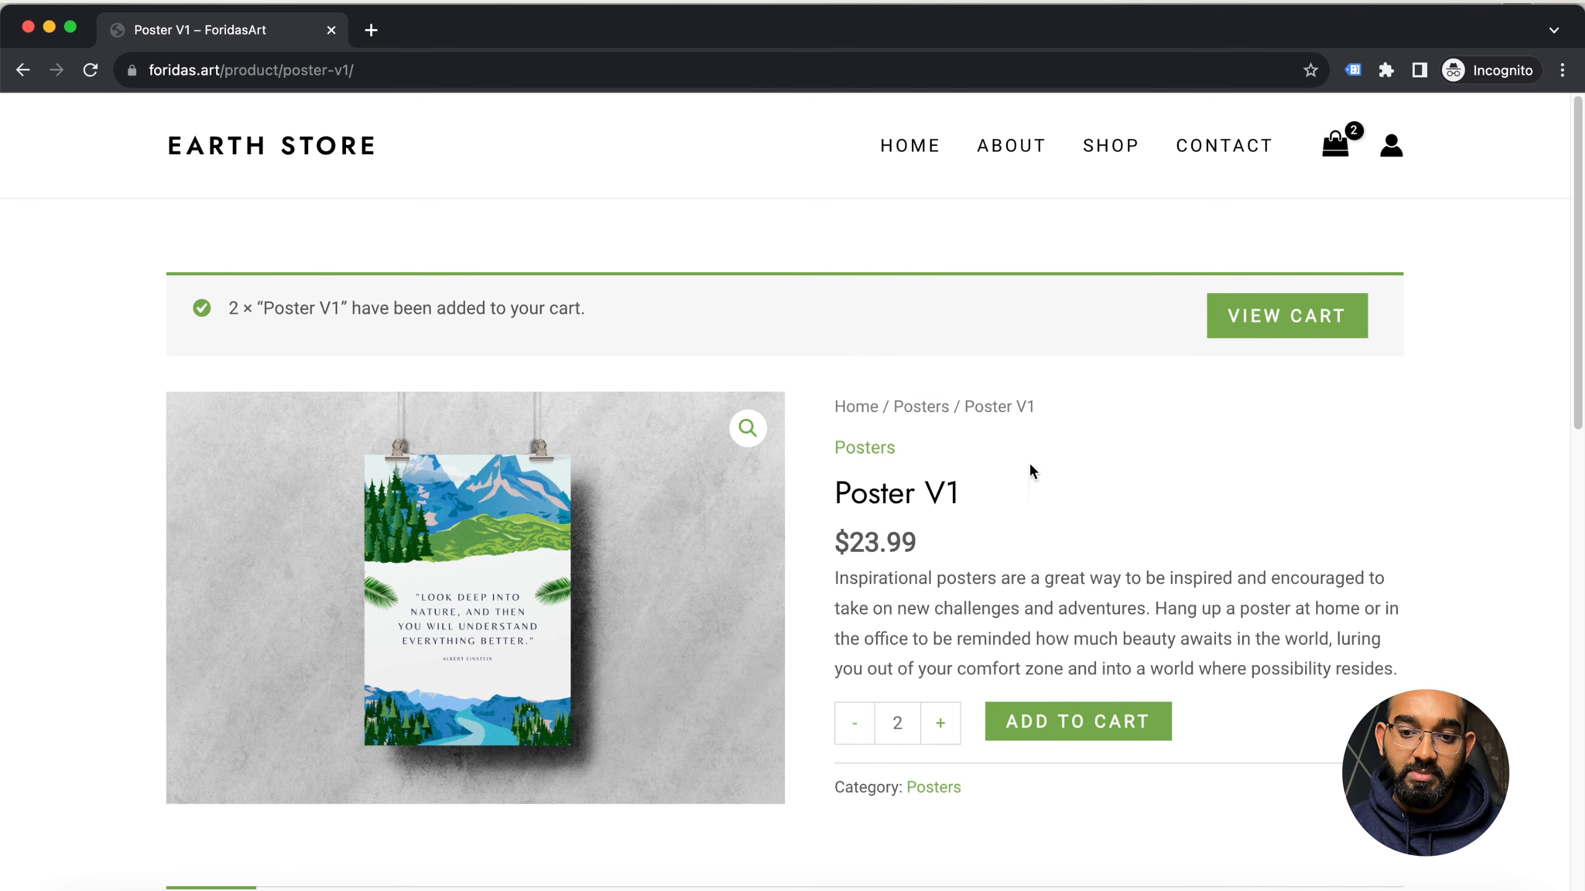
Review the Poster V1 product details, view the cart, and proceed to checkout
{"action": "scroll", "coordinate": [462, 673], "scroll_direction": "down", "scroll_amount": 10}
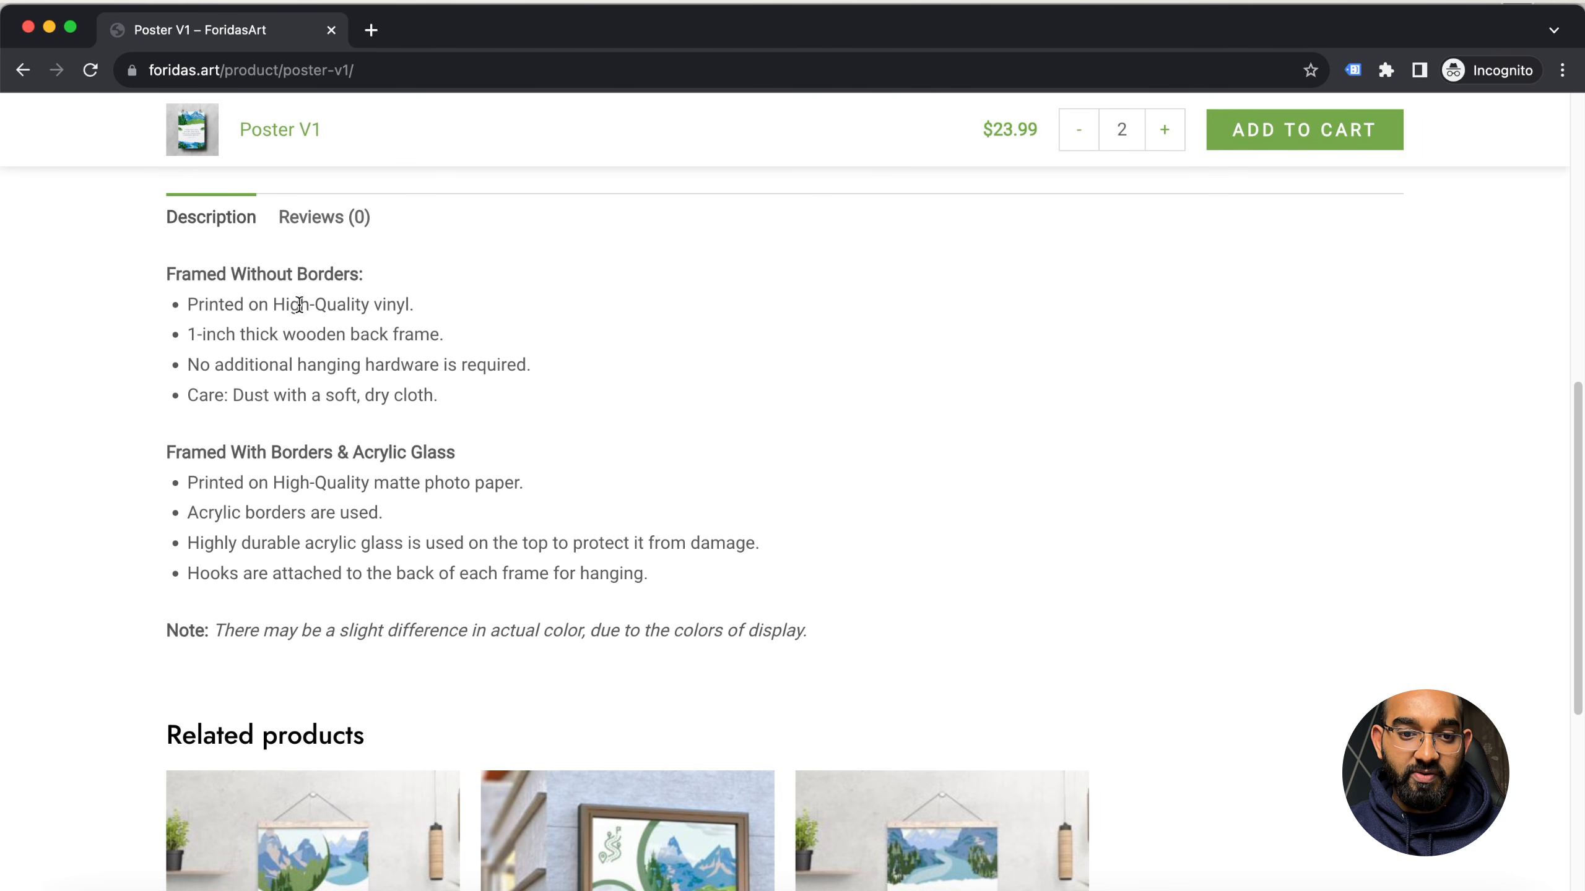
{"action": "scroll", "coordinate": [115, 571], "scroll_direction": "down", "scroll_amount": 8}
{"action": "scroll", "coordinate": [1291, 531], "scroll_direction": "up", "scroll_amount": 20}
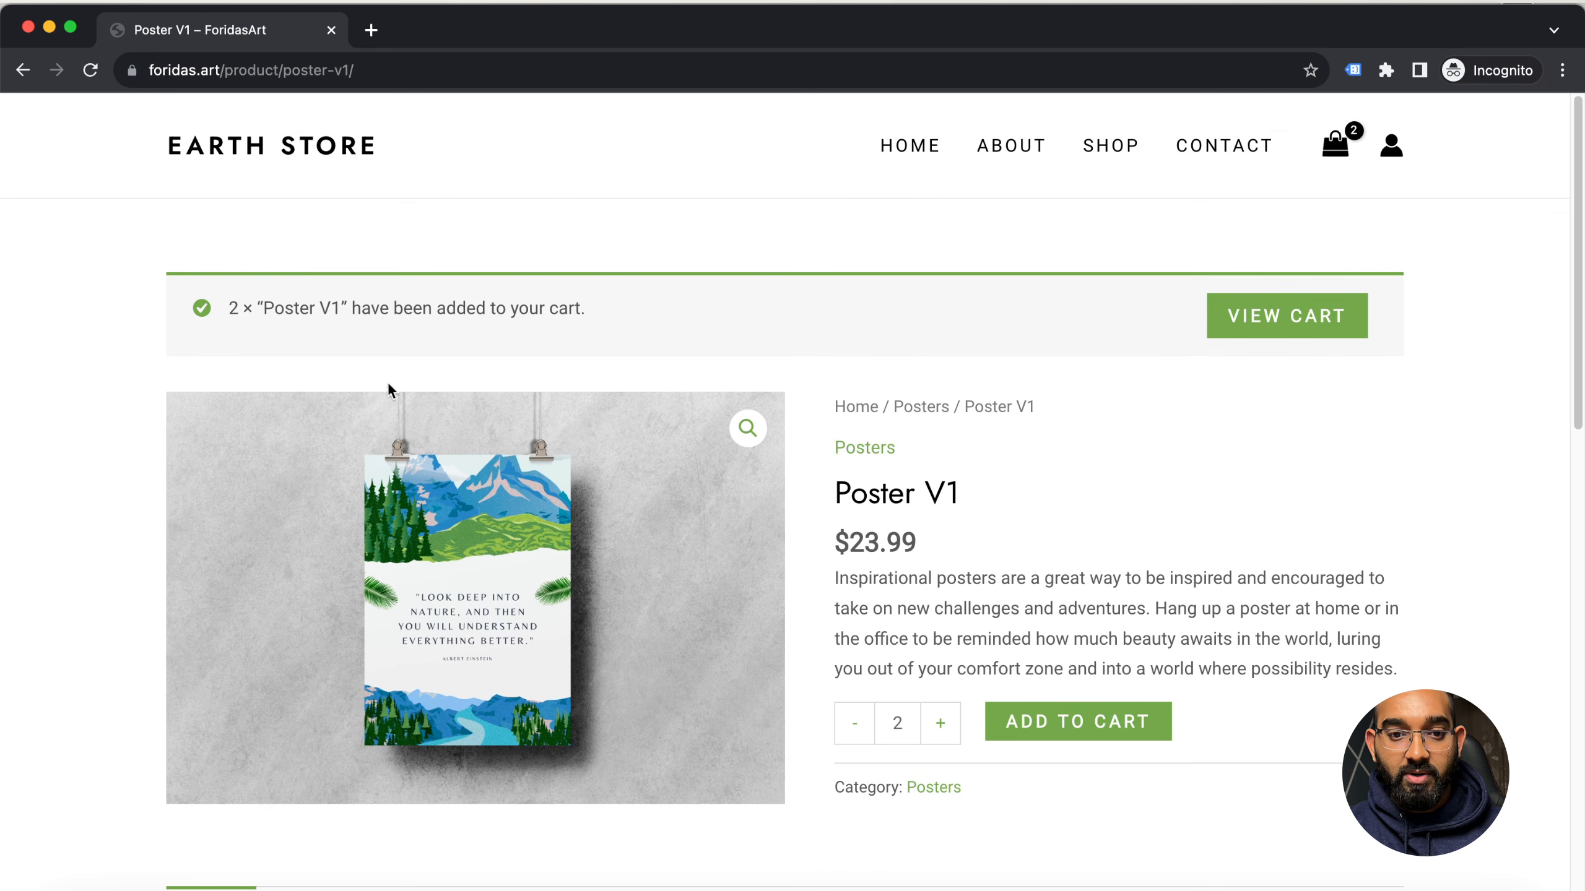
{"action": "left_click", "coordinate": [1302, 331]}
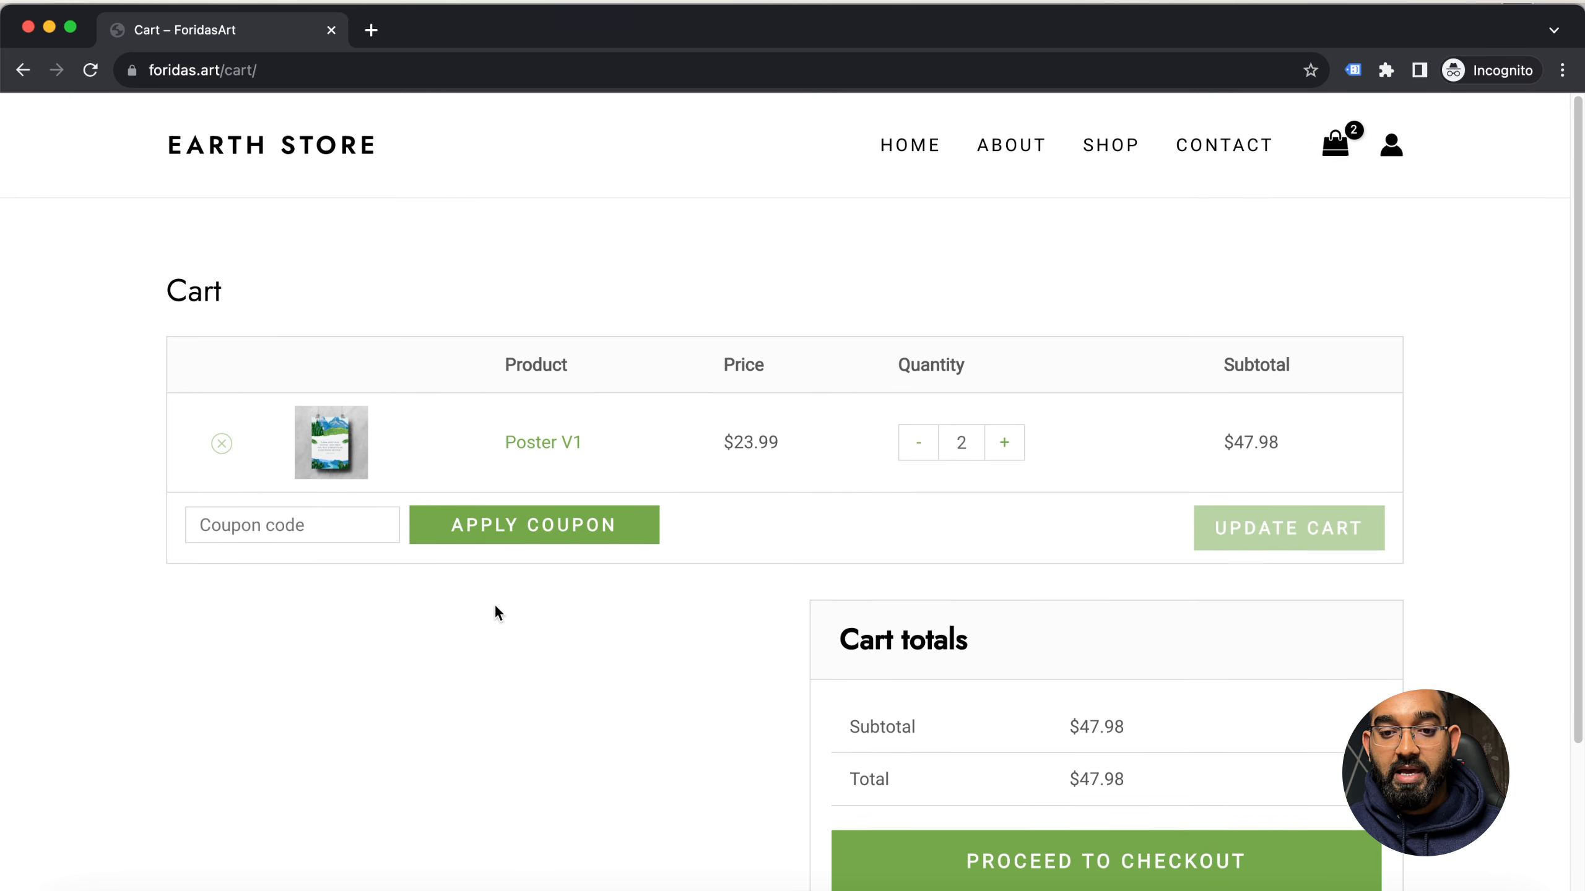
{"action": "scroll", "coordinate": [1156, 673], "scroll_direction": "down", "scroll_amount": 4}
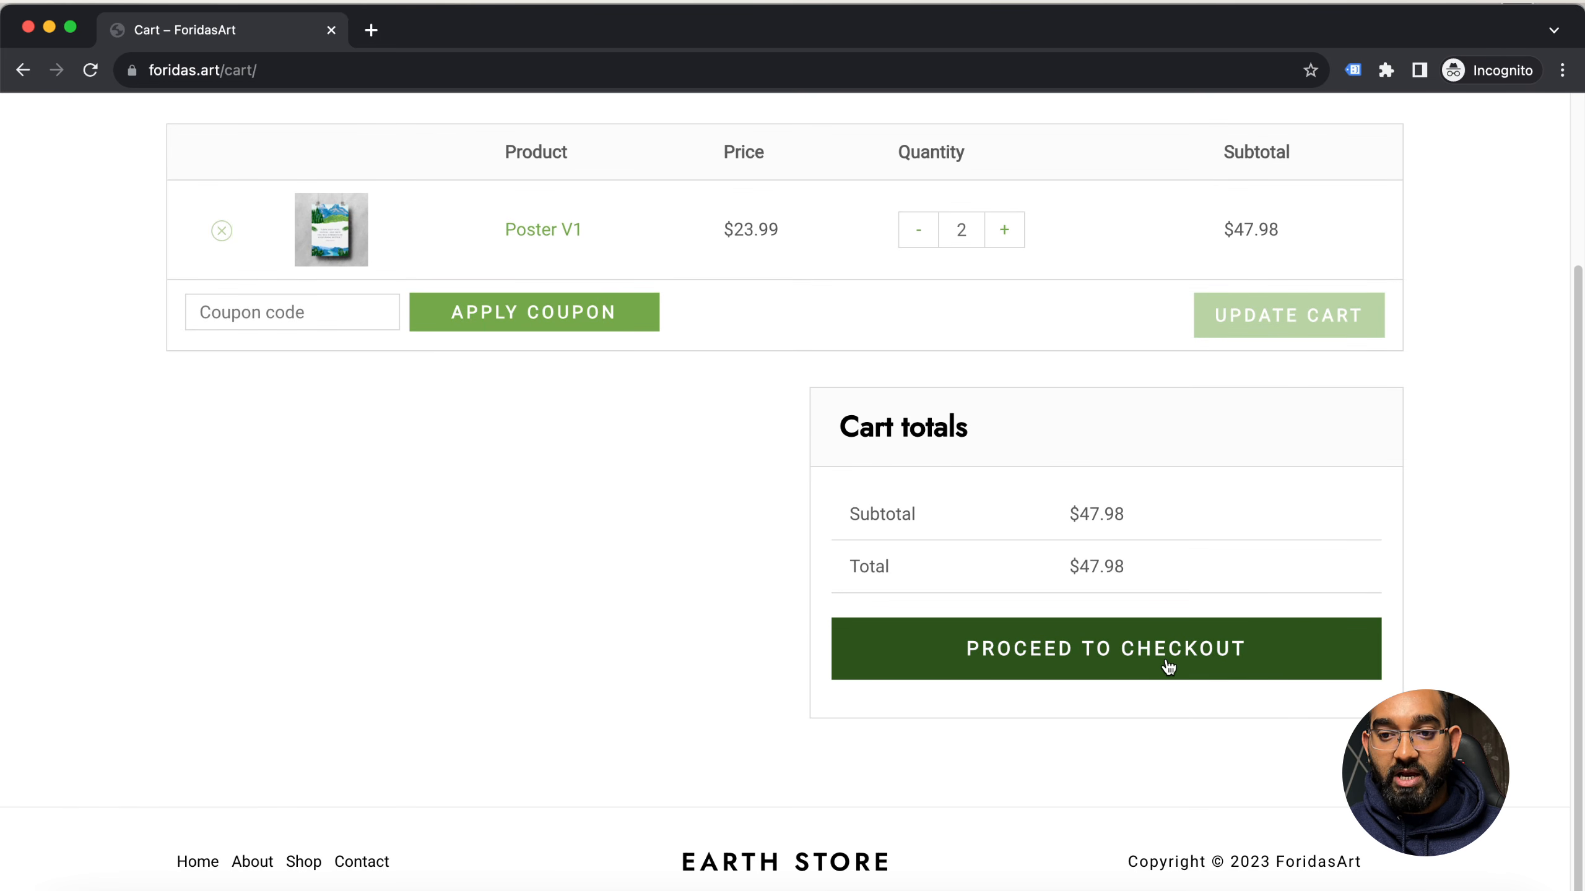
{"action": "left_click", "coordinate": [1168, 666]}
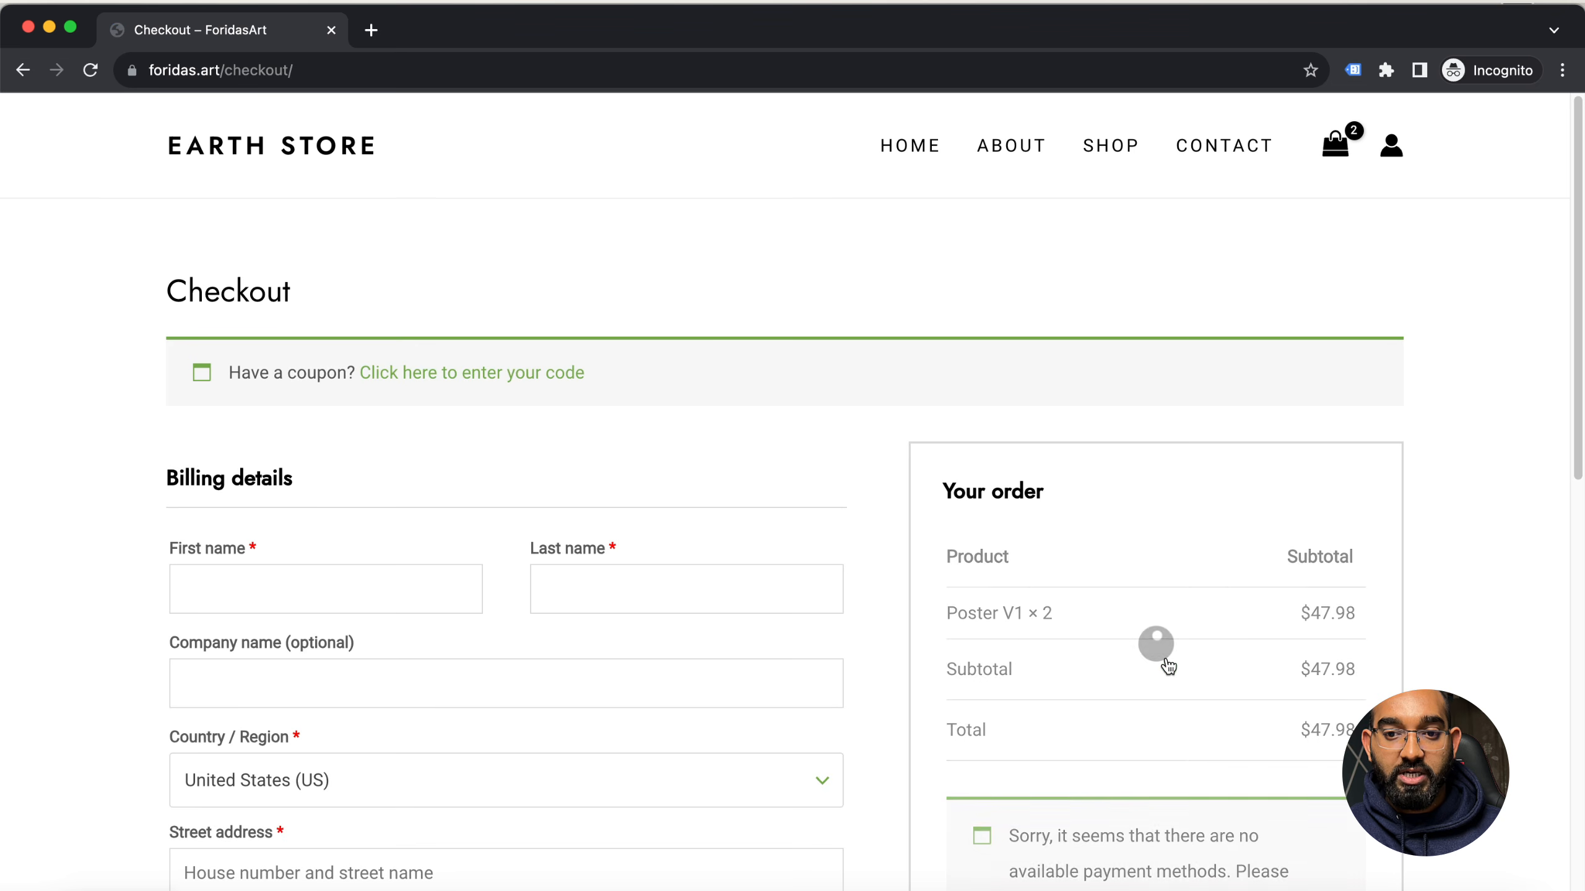
Examine the checkout page's billing form, coupon option, order summary and payment method notice
{"action": "scroll", "coordinate": [212, 707], "scroll_direction": "down", "scroll_amount": 3}
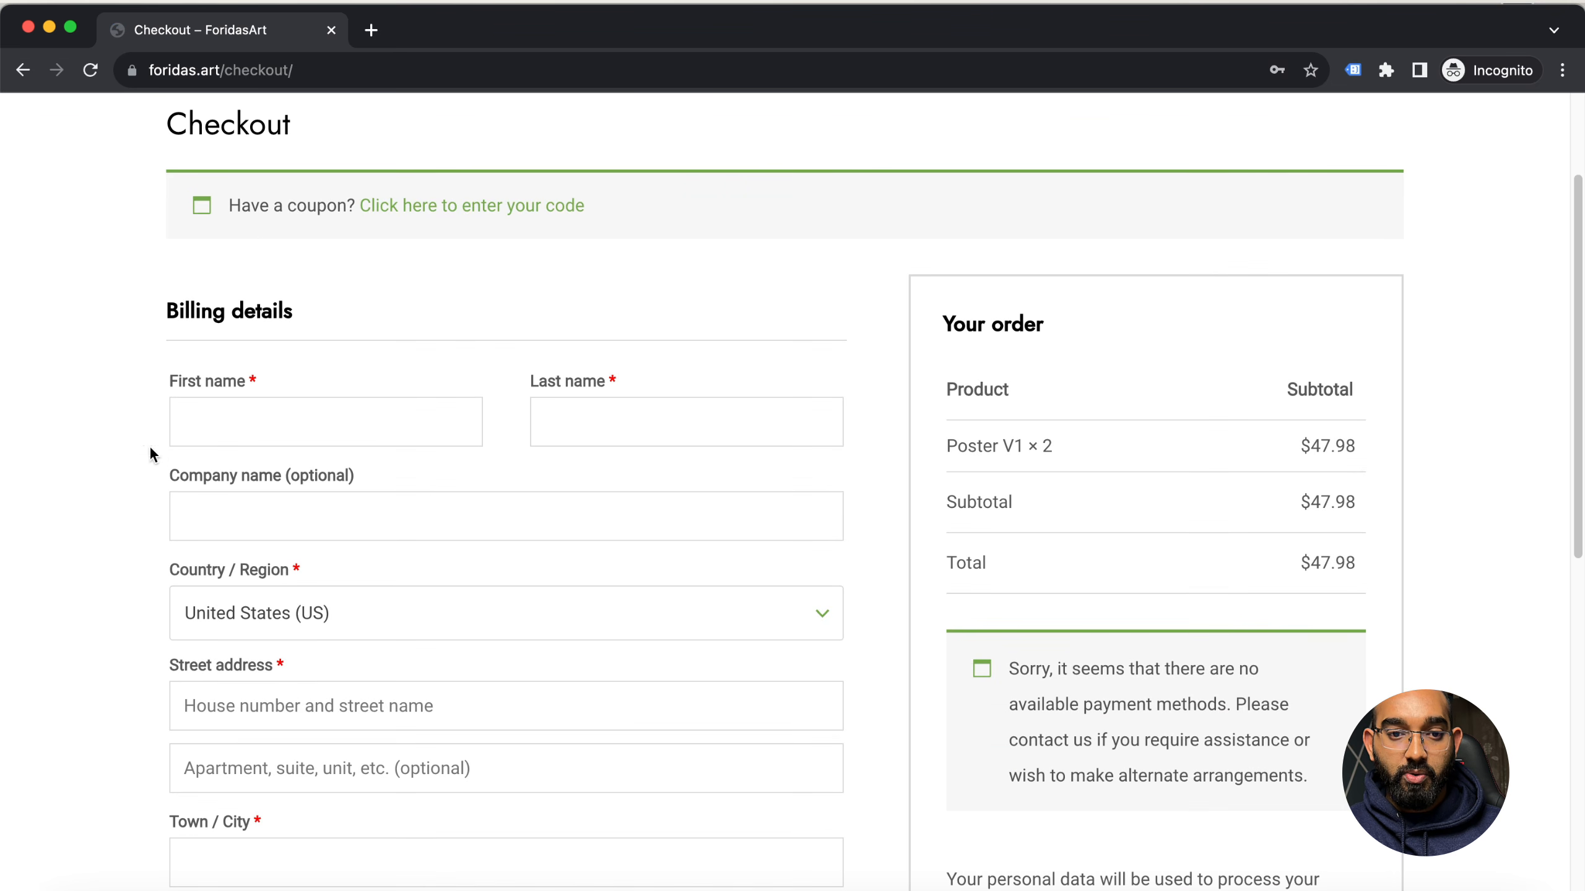
{"action": "scroll", "coordinate": [187, 512], "scroll_direction": "down", "scroll_amount": 3}
{"action": "scroll", "coordinate": [188, 518], "scroll_direction": "up", "scroll_amount": 4}
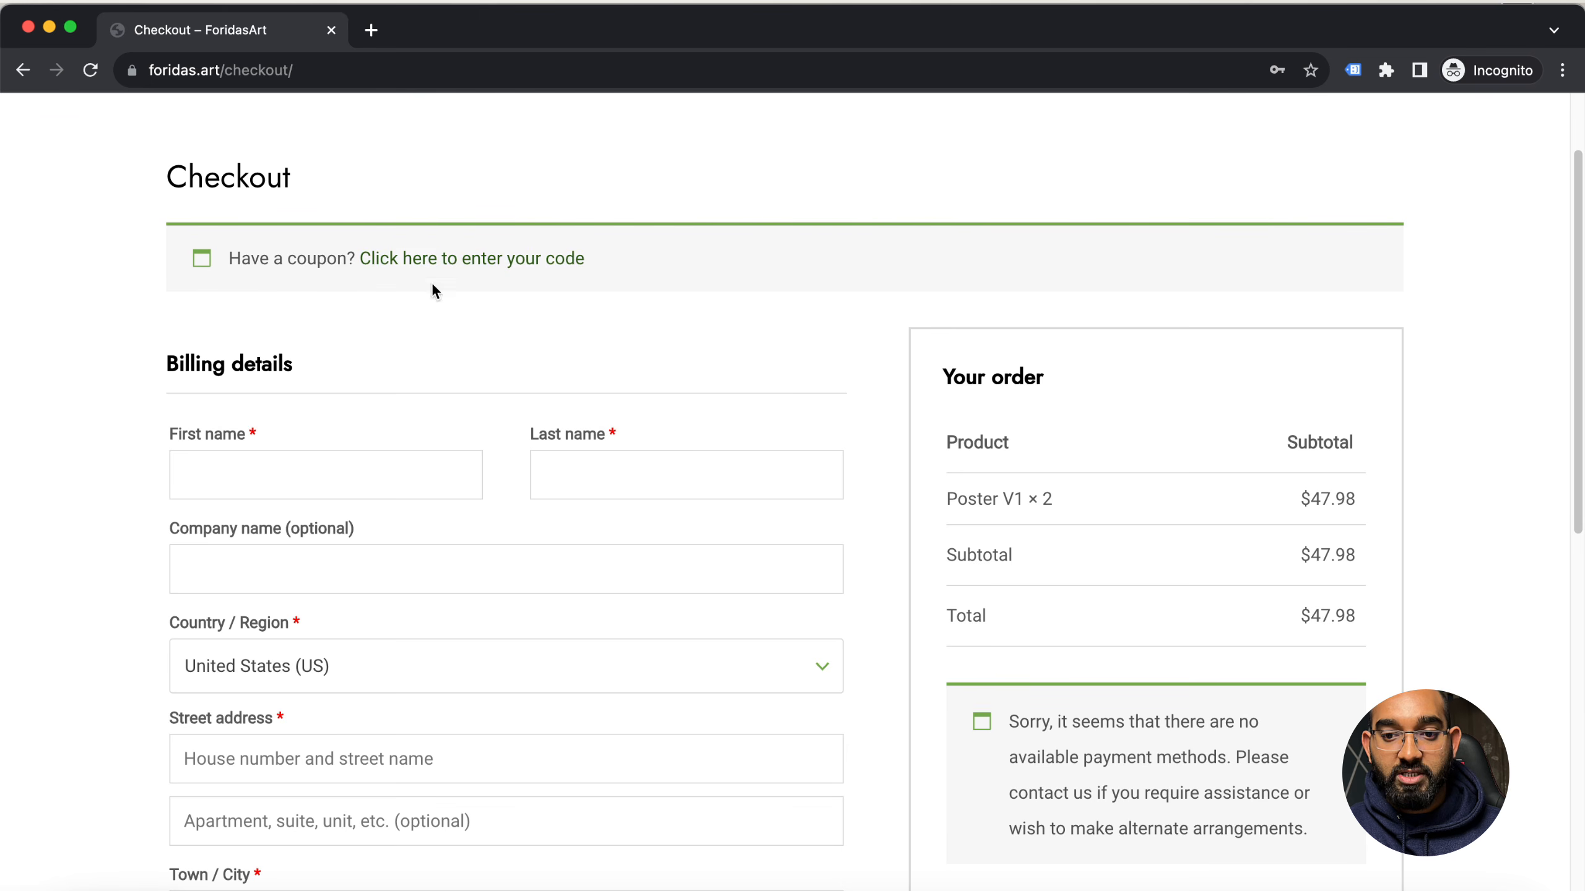
{"action": "scroll", "coordinate": [35, 559], "scroll_direction": "down", "scroll_amount": 10}
{"action": "scroll", "coordinate": [742, 518], "scroll_direction": "up", "scroll_amount": 10}
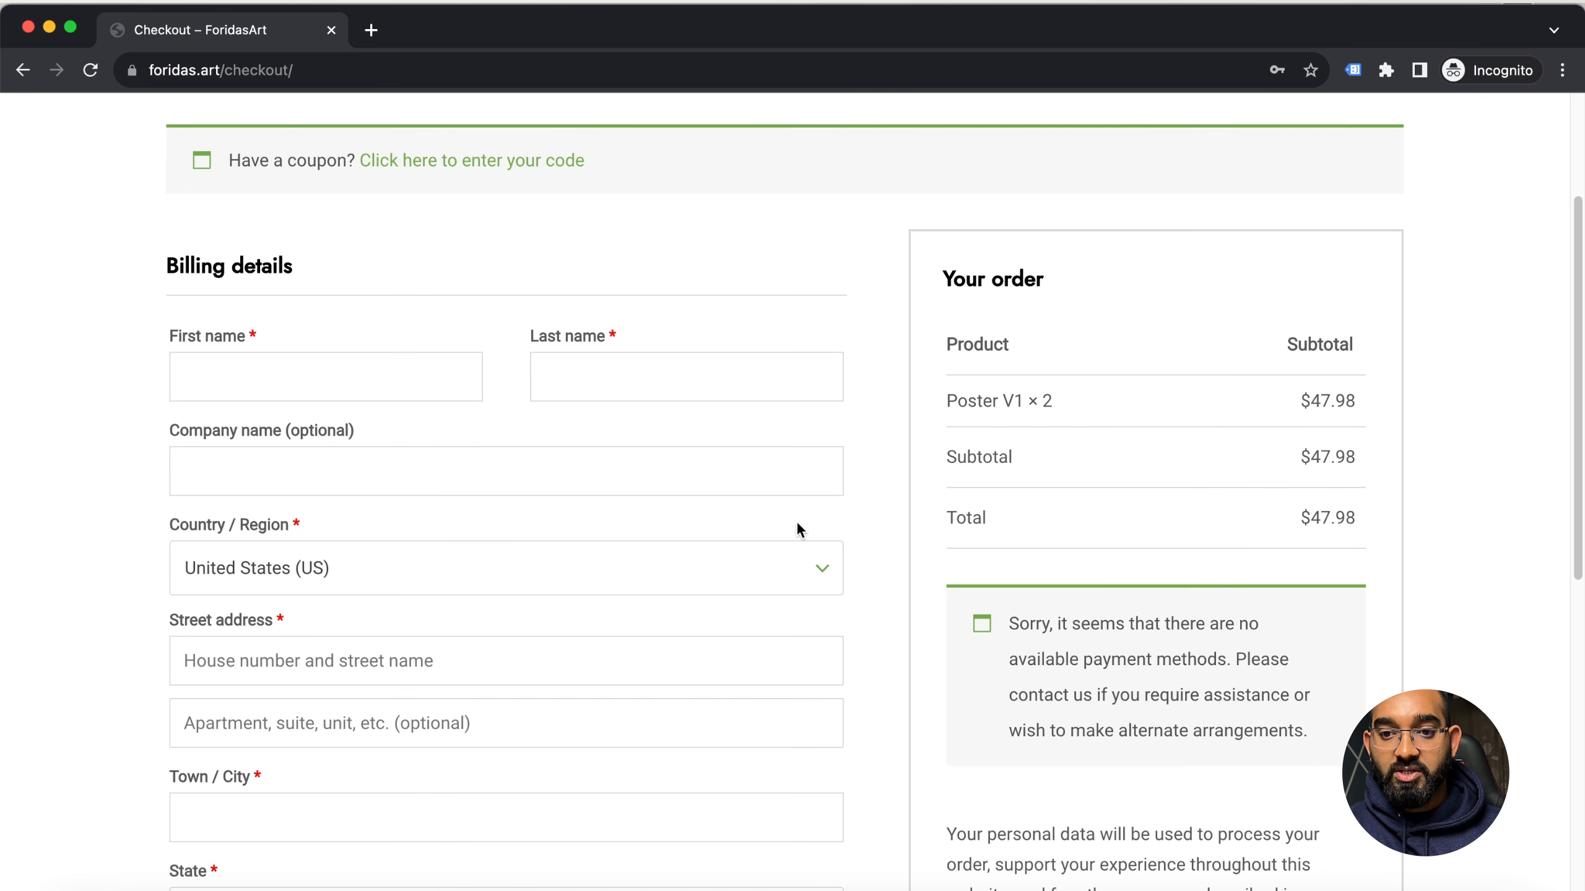
{"action": "left_click_drag", "start_coordinate": [1009, 621], "coordinate": [1337, 746]}
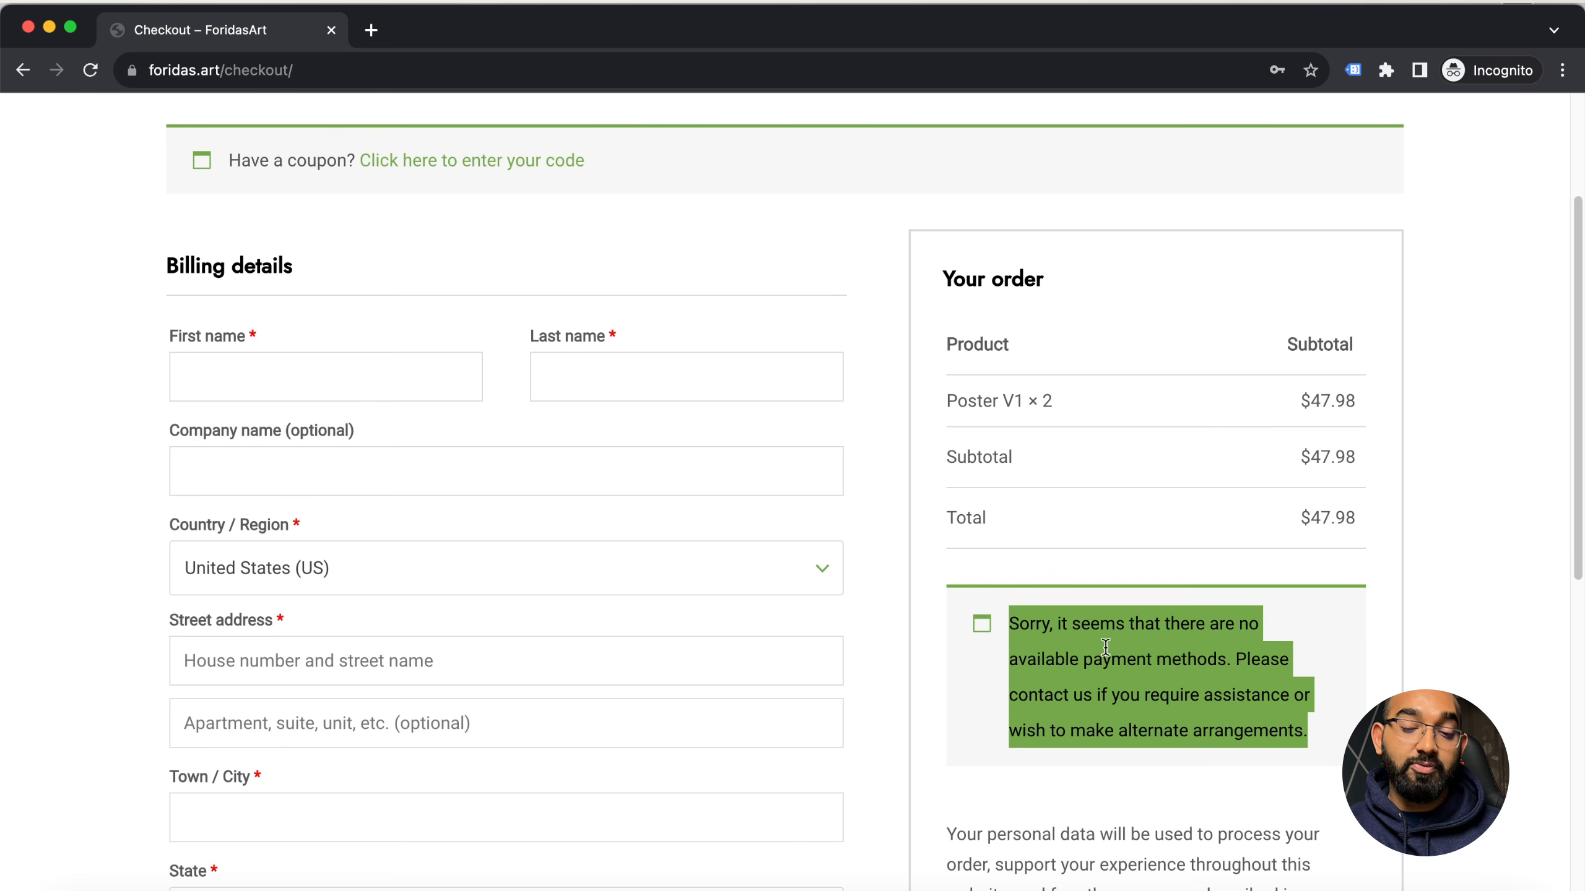
{"action": "scroll", "coordinate": [1024, 692], "scroll_direction": "down", "scroll_amount": 1}
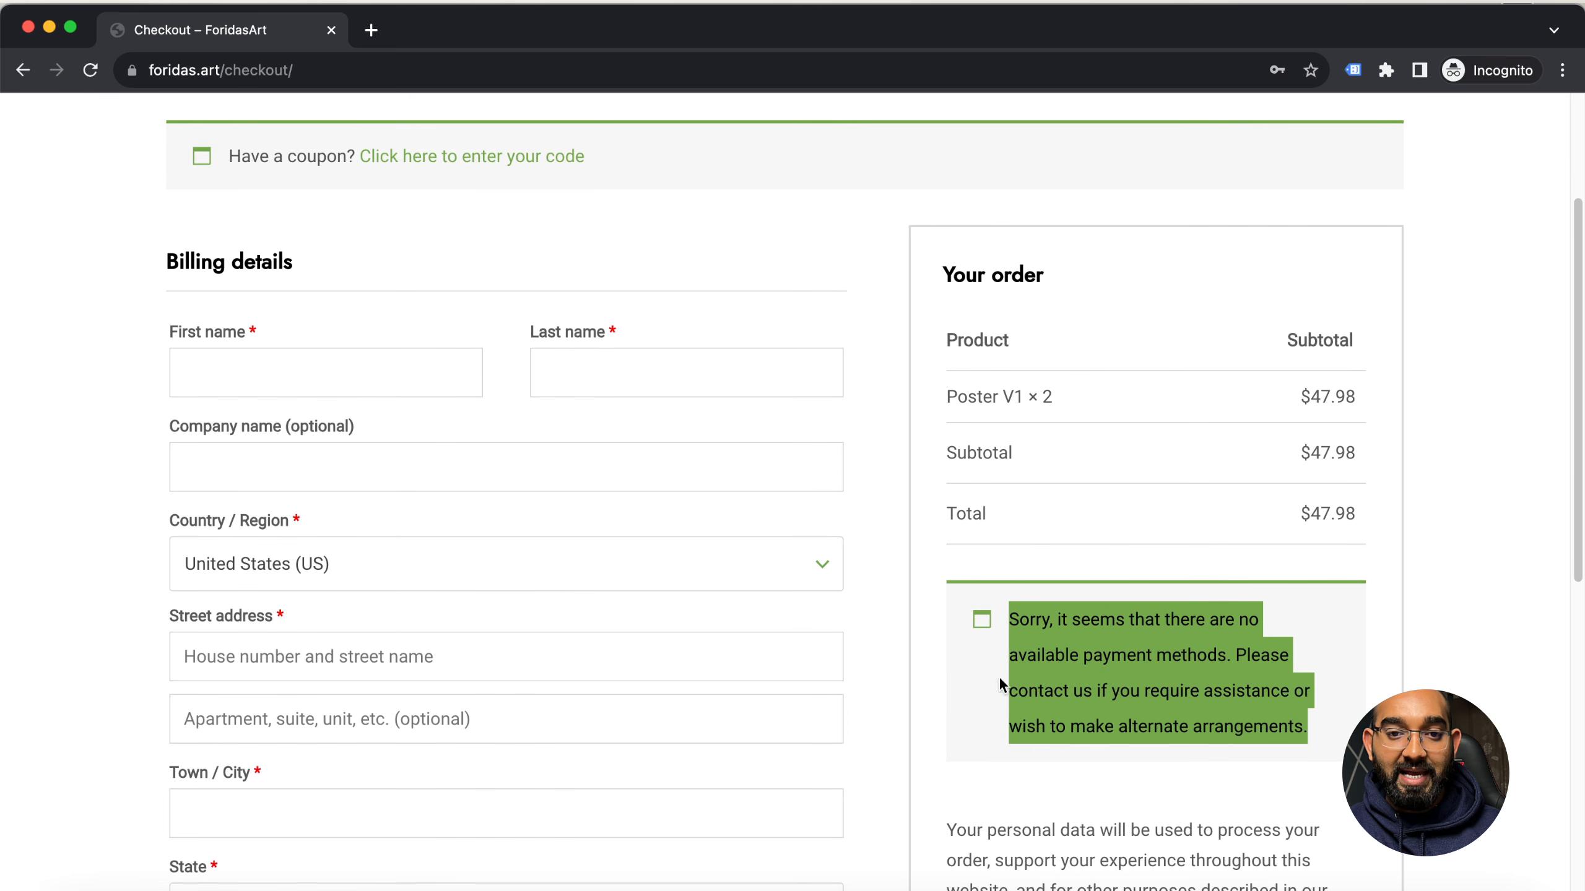
{"action": "scroll", "coordinate": [589, 696], "scroll_direction": "up", "scroll_amount": 4}
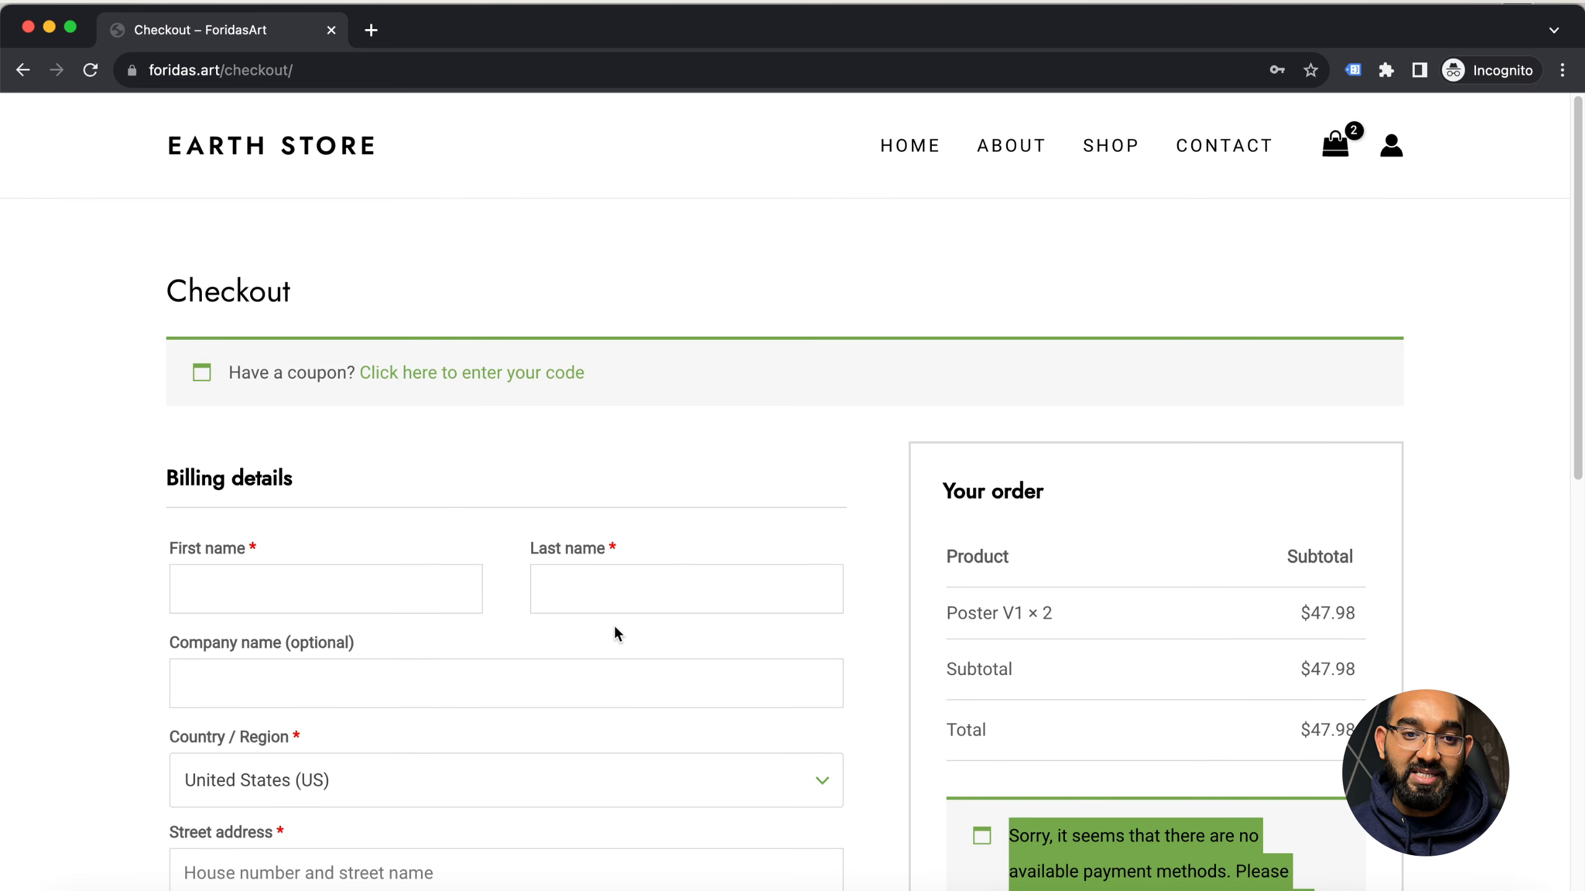
Return to the regular browser window and leave the Starter Templates page for the WordPress dashboard at foridas.art/wp-admin/
{"action": "left_click", "coordinate": [49, 26]}
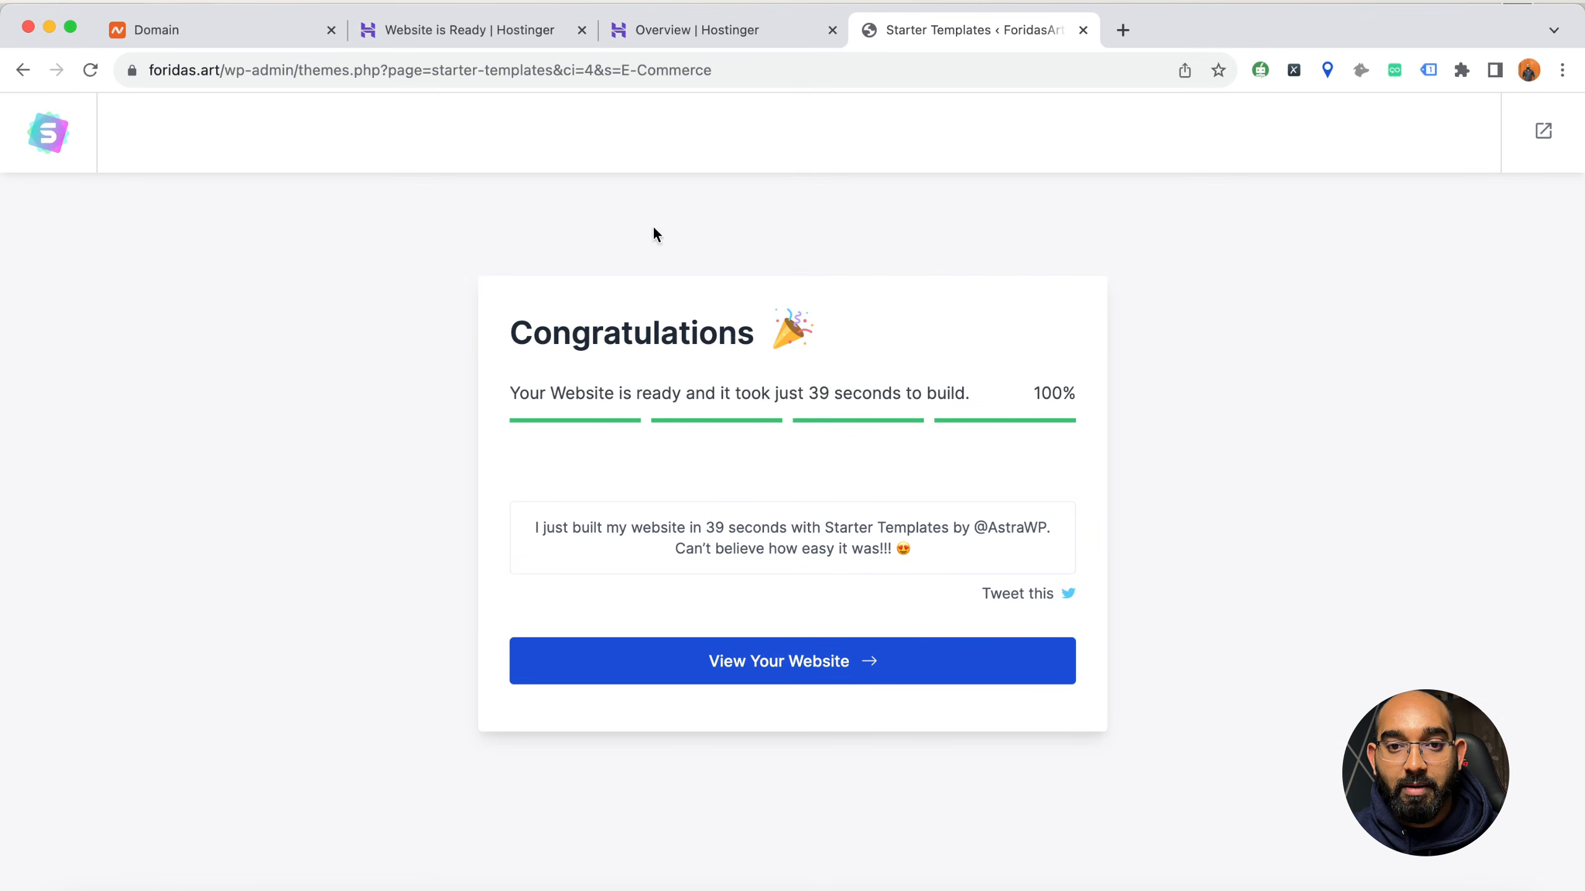
{"action": "left_click_drag", "start_coordinate": [301, 75], "coordinate": [775, 73]}
{"action": "key", "text": "BackSpace"}
{"action": "key", "text": "Return"}
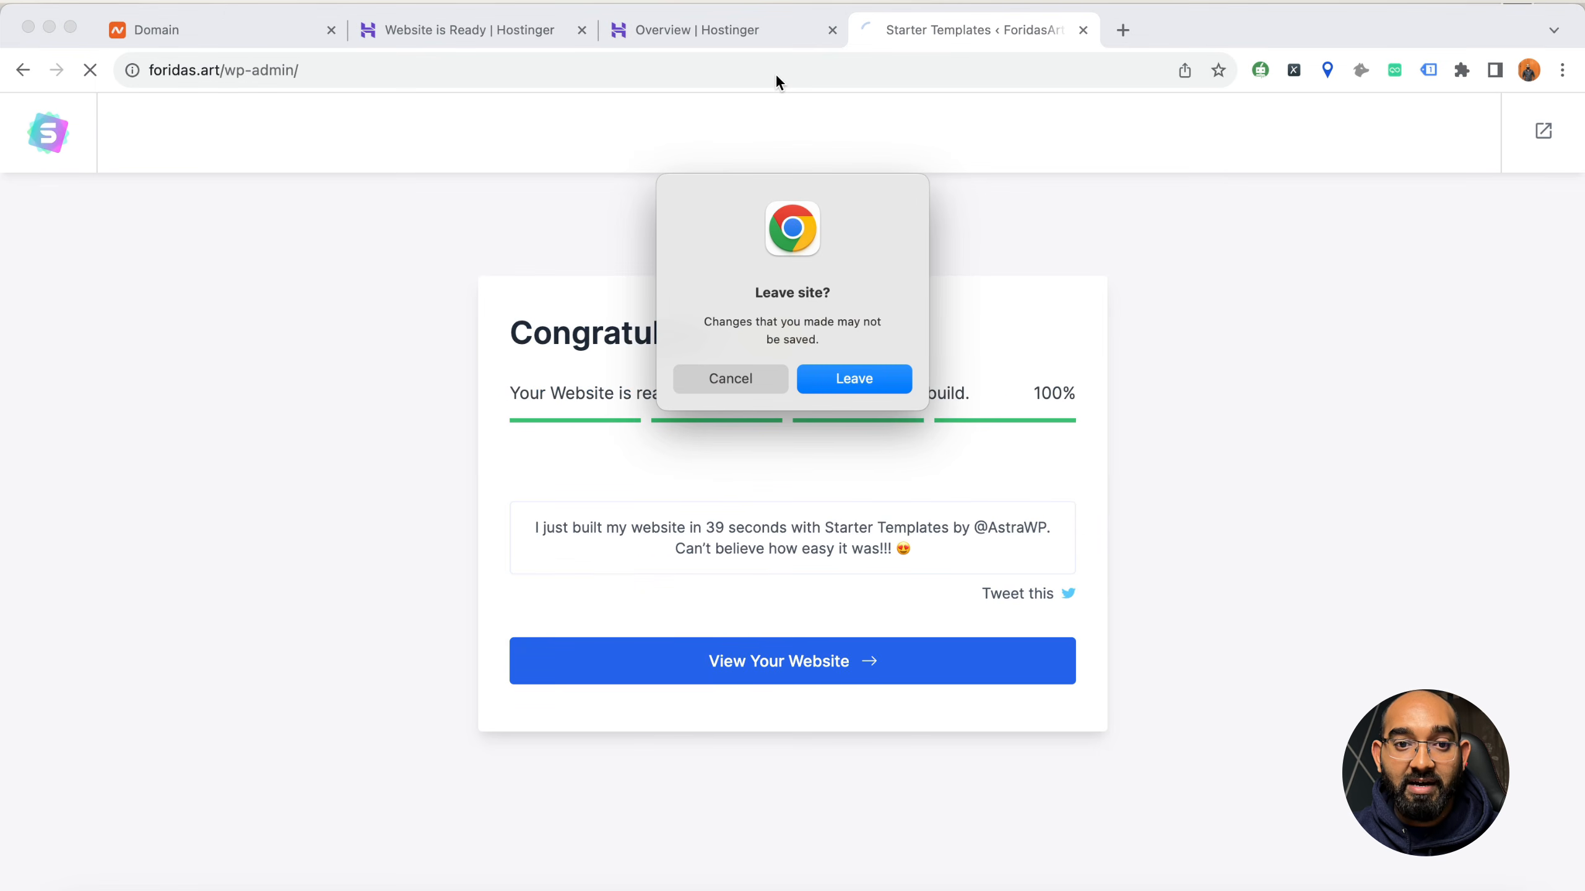
{"action": "left_click", "coordinate": [887, 381]}
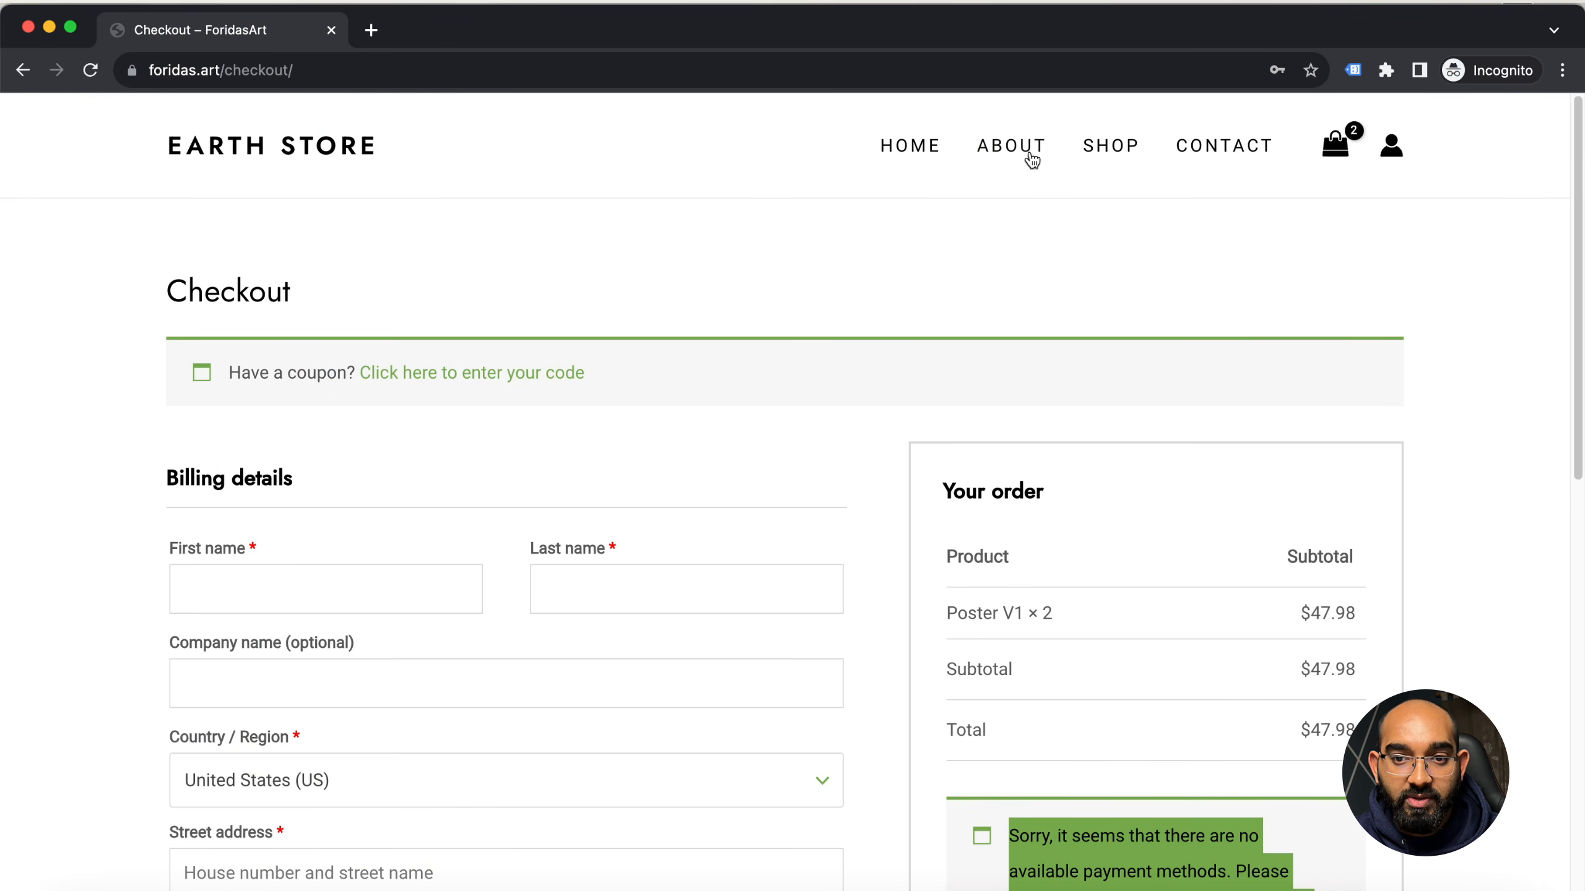
Go to the store's home page in the incognito window and look over its banner and product sections
{"action": "left_click", "coordinate": [911, 145]}
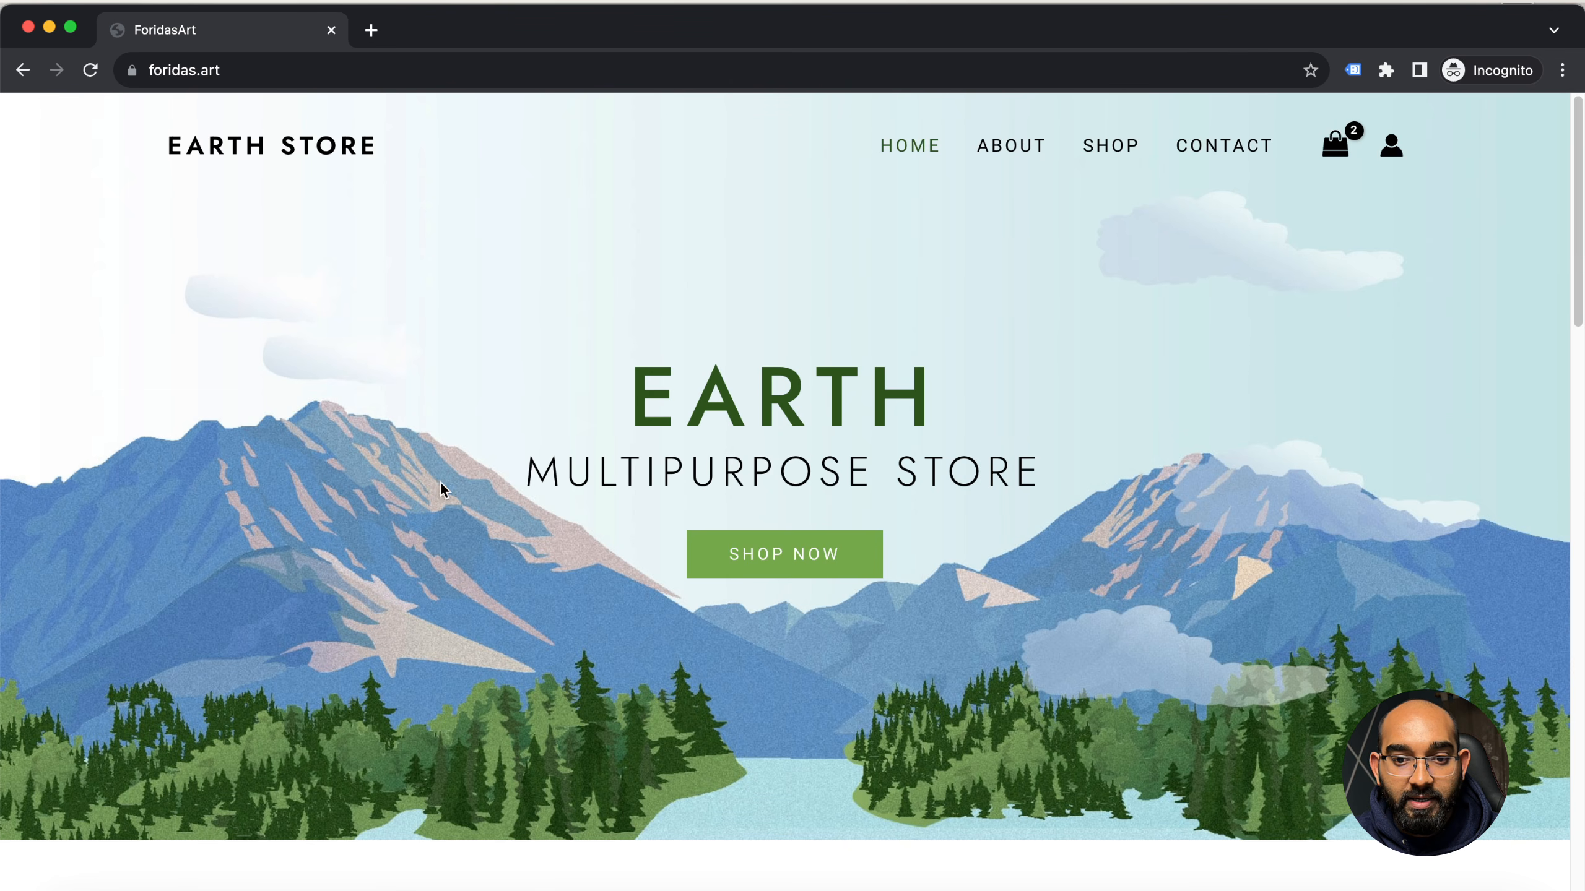
{"action": "scroll", "coordinate": [437, 512], "scroll_direction": "down", "scroll_amount": 15}
{"action": "scroll", "coordinate": [354, 503], "scroll_direction": "up", "scroll_amount": 12}
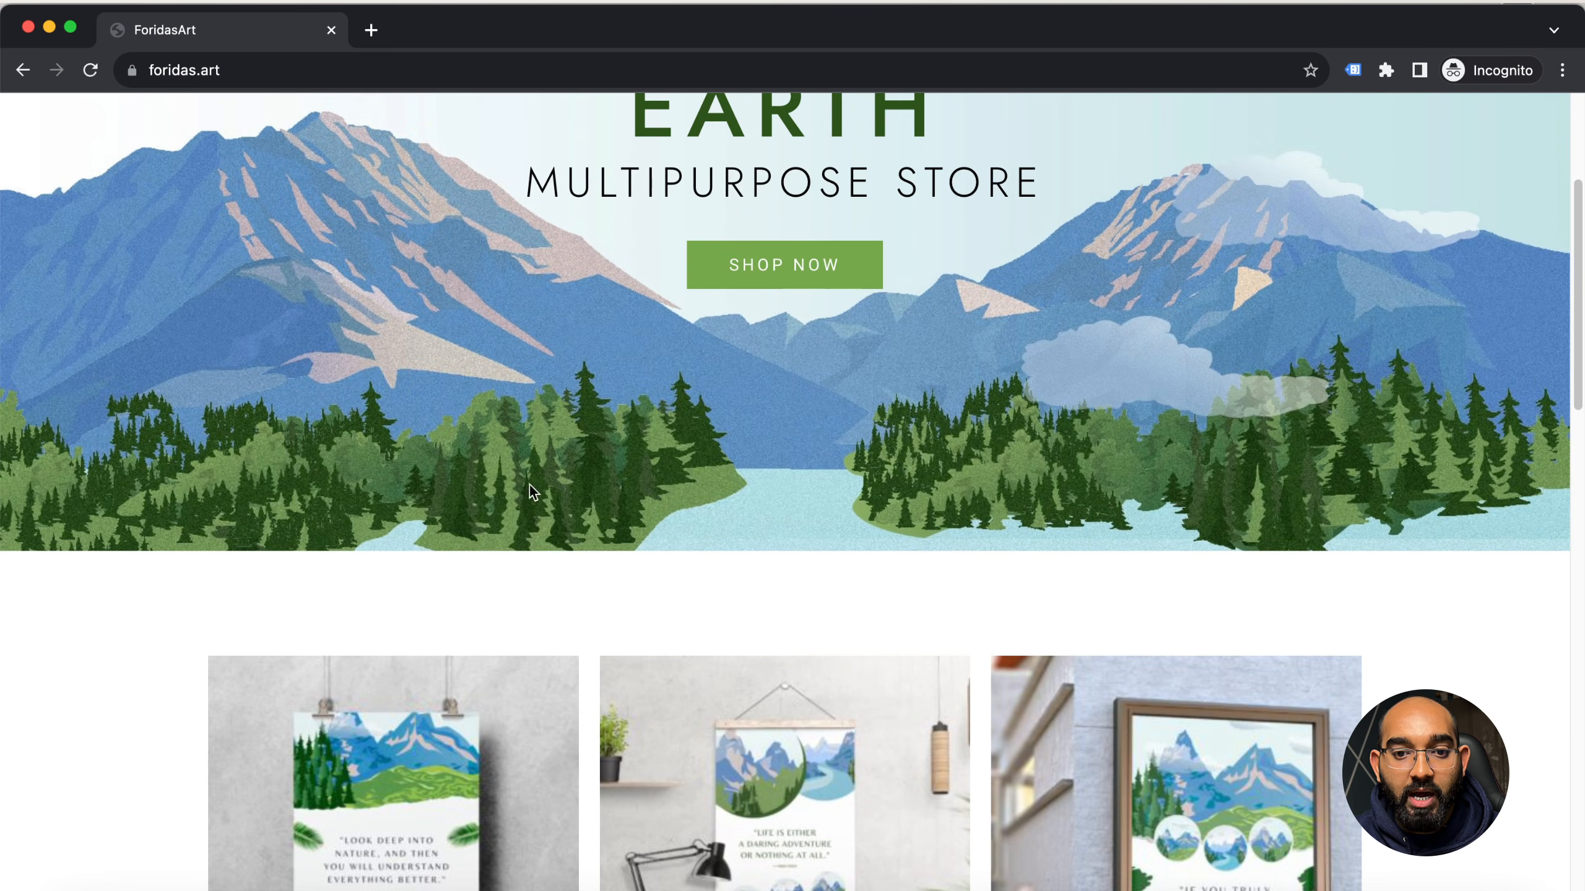
{"action": "scroll", "coordinate": [561, 536], "scroll_direction": "down", "scroll_amount": 9}
{"action": "scroll", "coordinate": [672, 494], "scroll_direction": "up", "scroll_amount": 6}
{"action": "scroll", "coordinate": [652, 477], "scroll_direction": "up", "scroll_amount": 6}
{"action": "scroll", "coordinate": [449, 460], "scroll_direction": "up", "scroll_amount": 2}
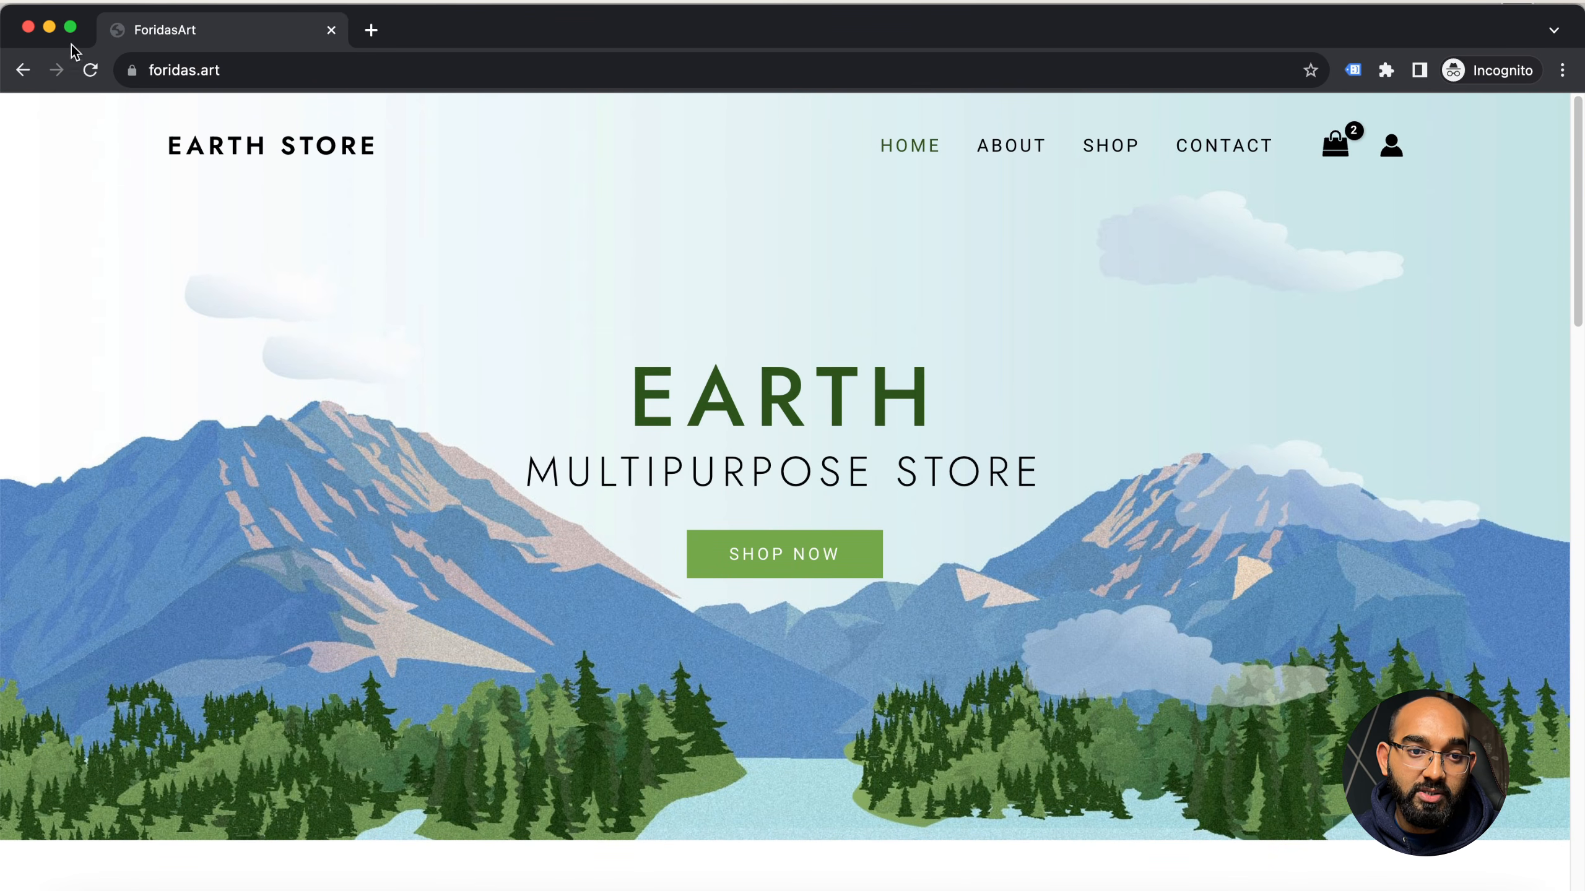
Switch back to the WordPress dashboard and open the list of all products, followed by the list of pages
{"action": "left_click", "coordinate": [47, 26]}
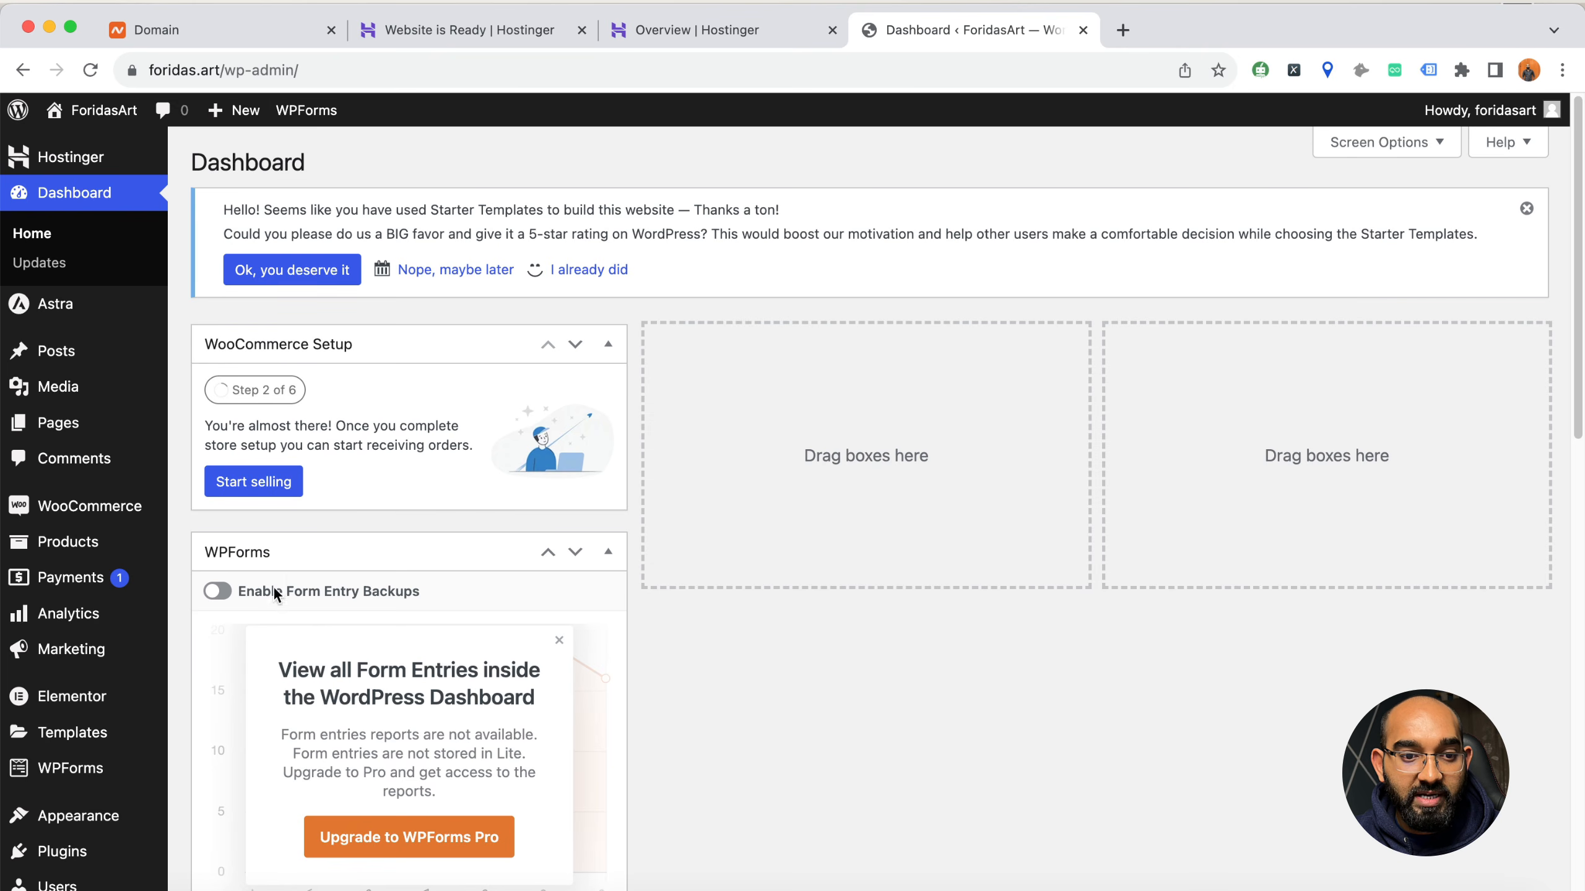
{"action": "mouse_move", "coordinate": [107, 552]}
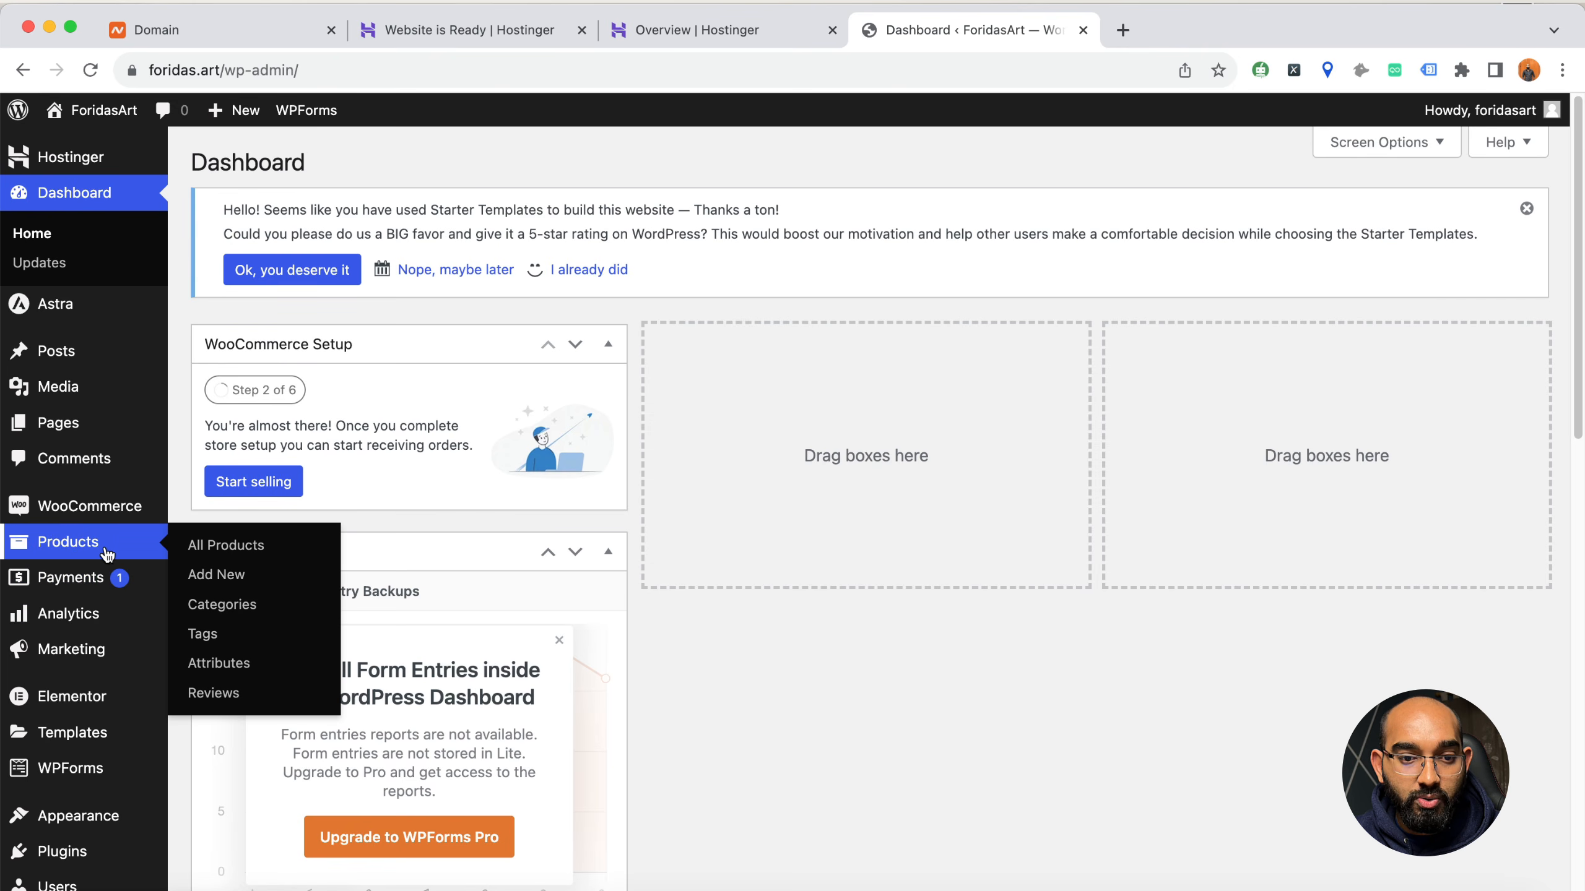
{"action": "left_click", "coordinate": [238, 557]}
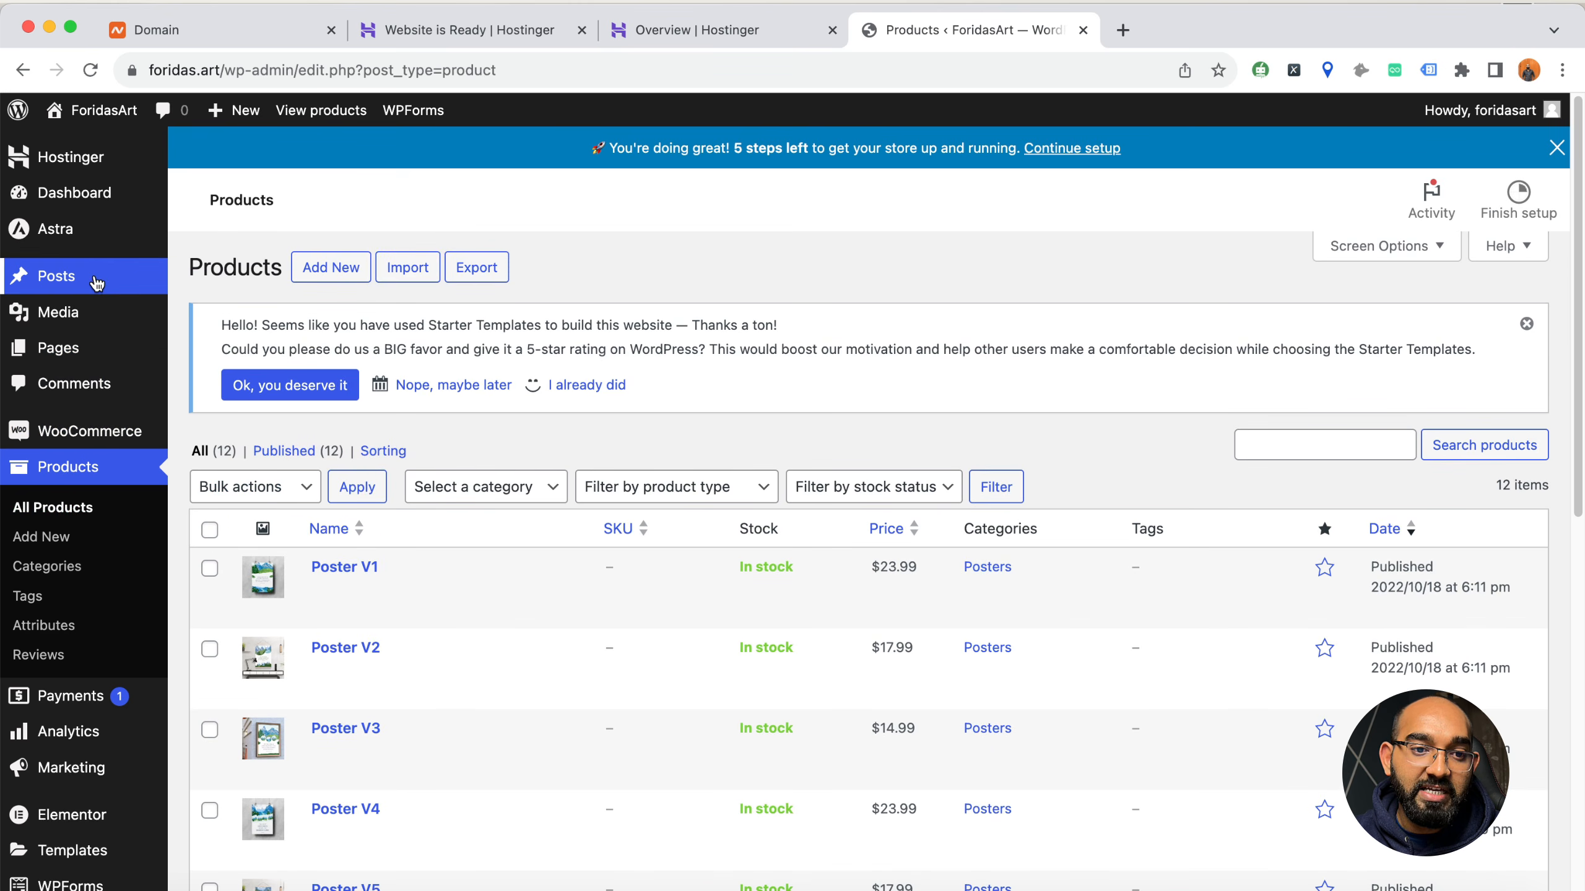
{"action": "left_click", "coordinate": [97, 351]}
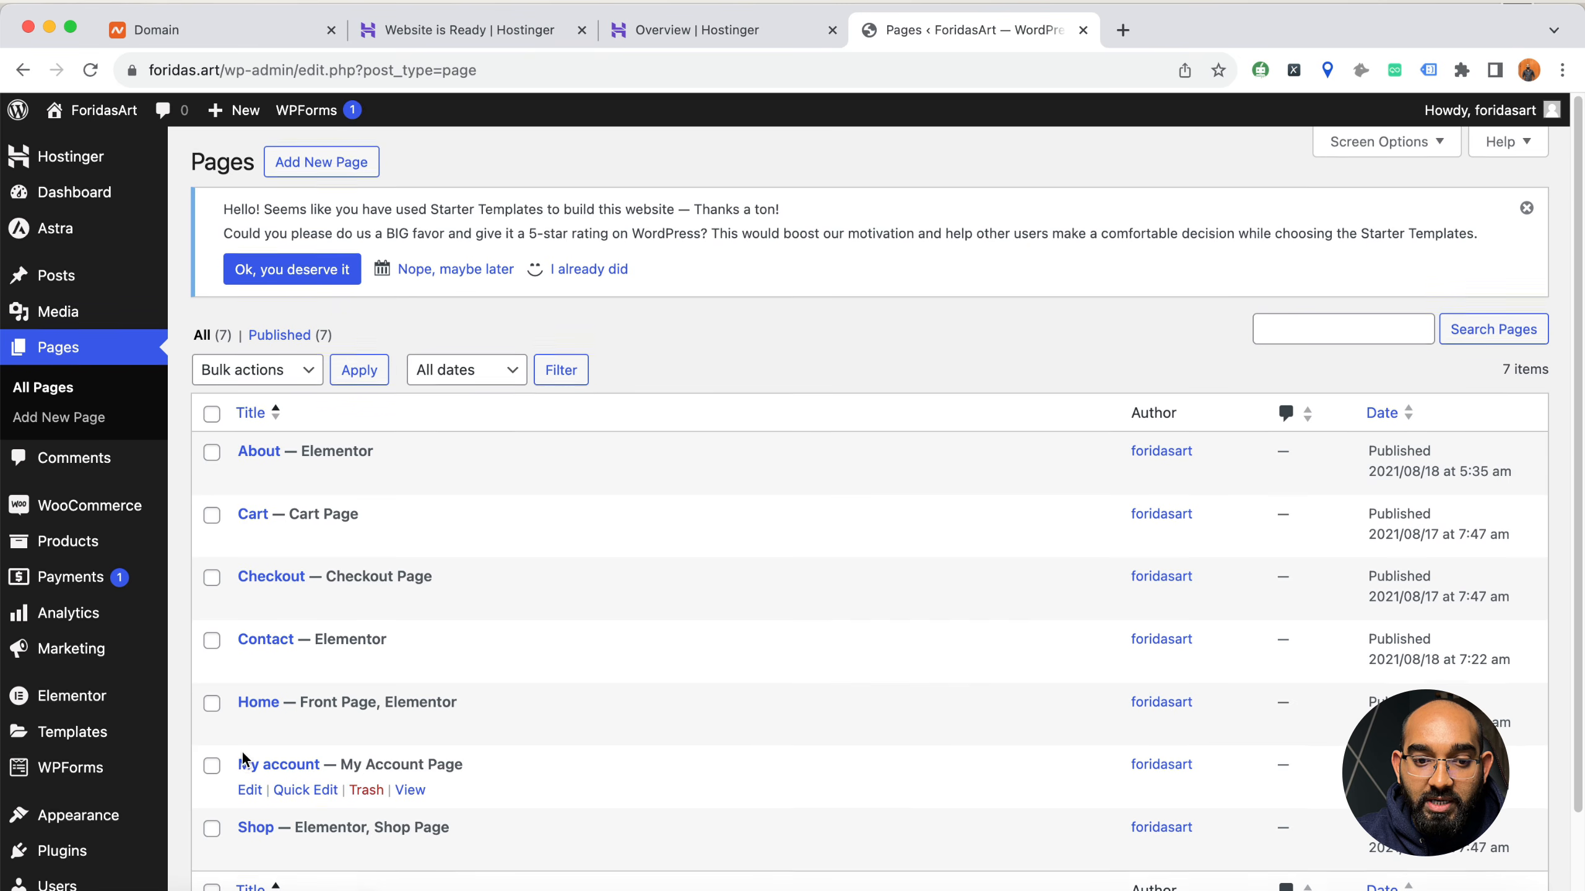
Move all of the store's demo products to the trash and dismiss the Starter Templates review notice
{"action": "scroll", "coordinate": [243, 758], "scroll_direction": "down", "scroll_amount": 2}
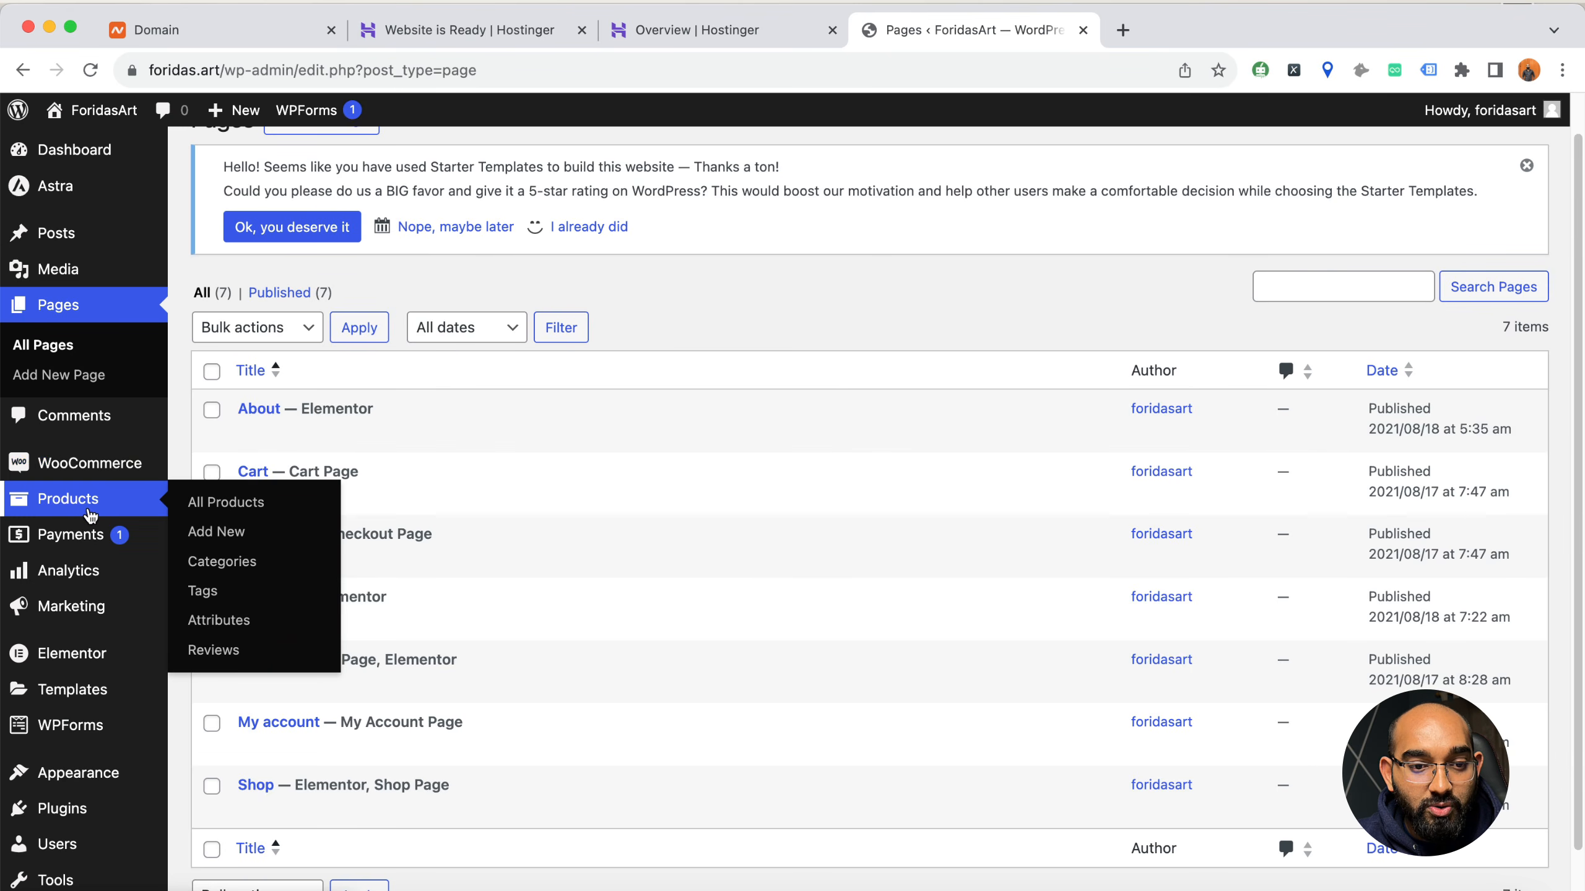
{"action": "left_click", "coordinate": [133, 507]}
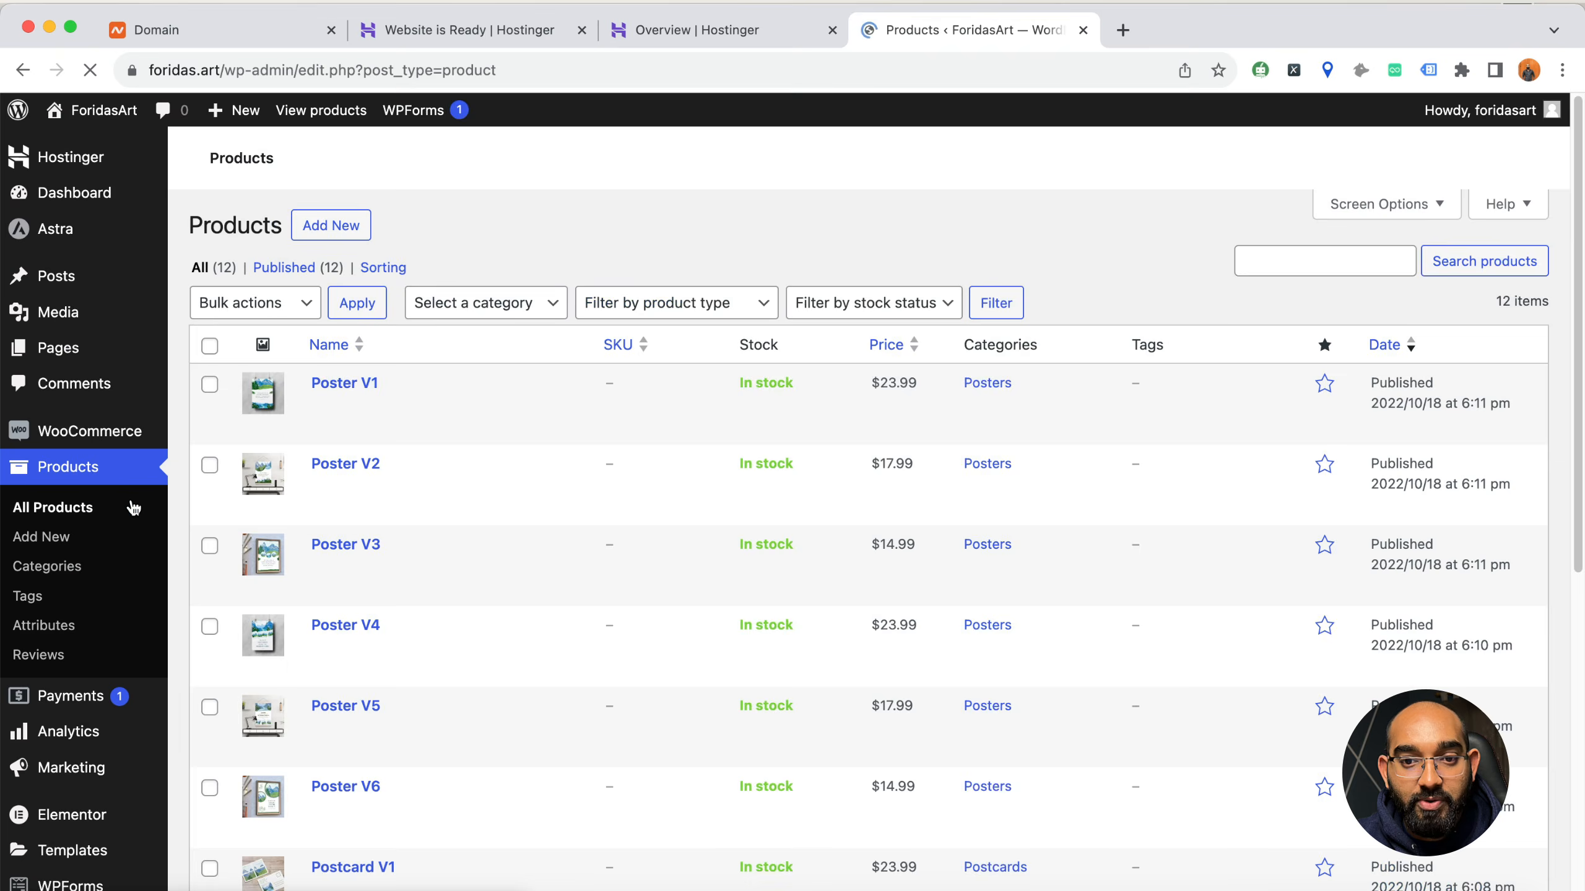
{"action": "left_click", "coordinate": [211, 487]}
{"action": "scroll", "coordinate": [374, 590], "scroll_direction": "down", "scroll_amount": 10}
{"action": "scroll", "coordinate": [375, 624], "scroll_direction": "up", "scroll_amount": 10}
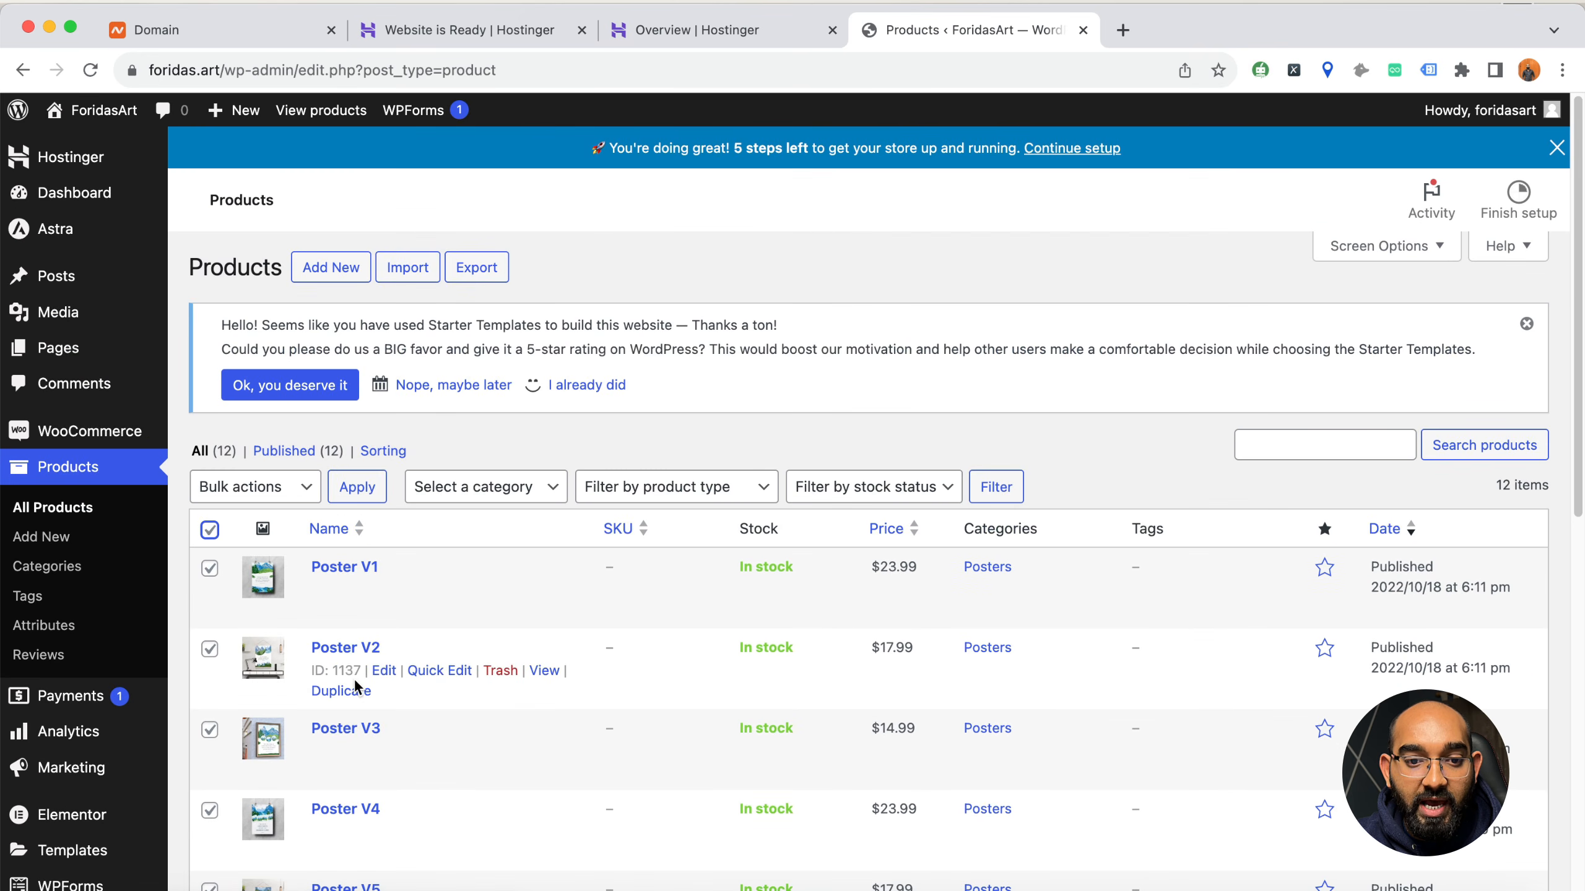
{"action": "left_click", "coordinate": [256, 494]}
{"action": "left_click", "coordinate": [286, 540]}
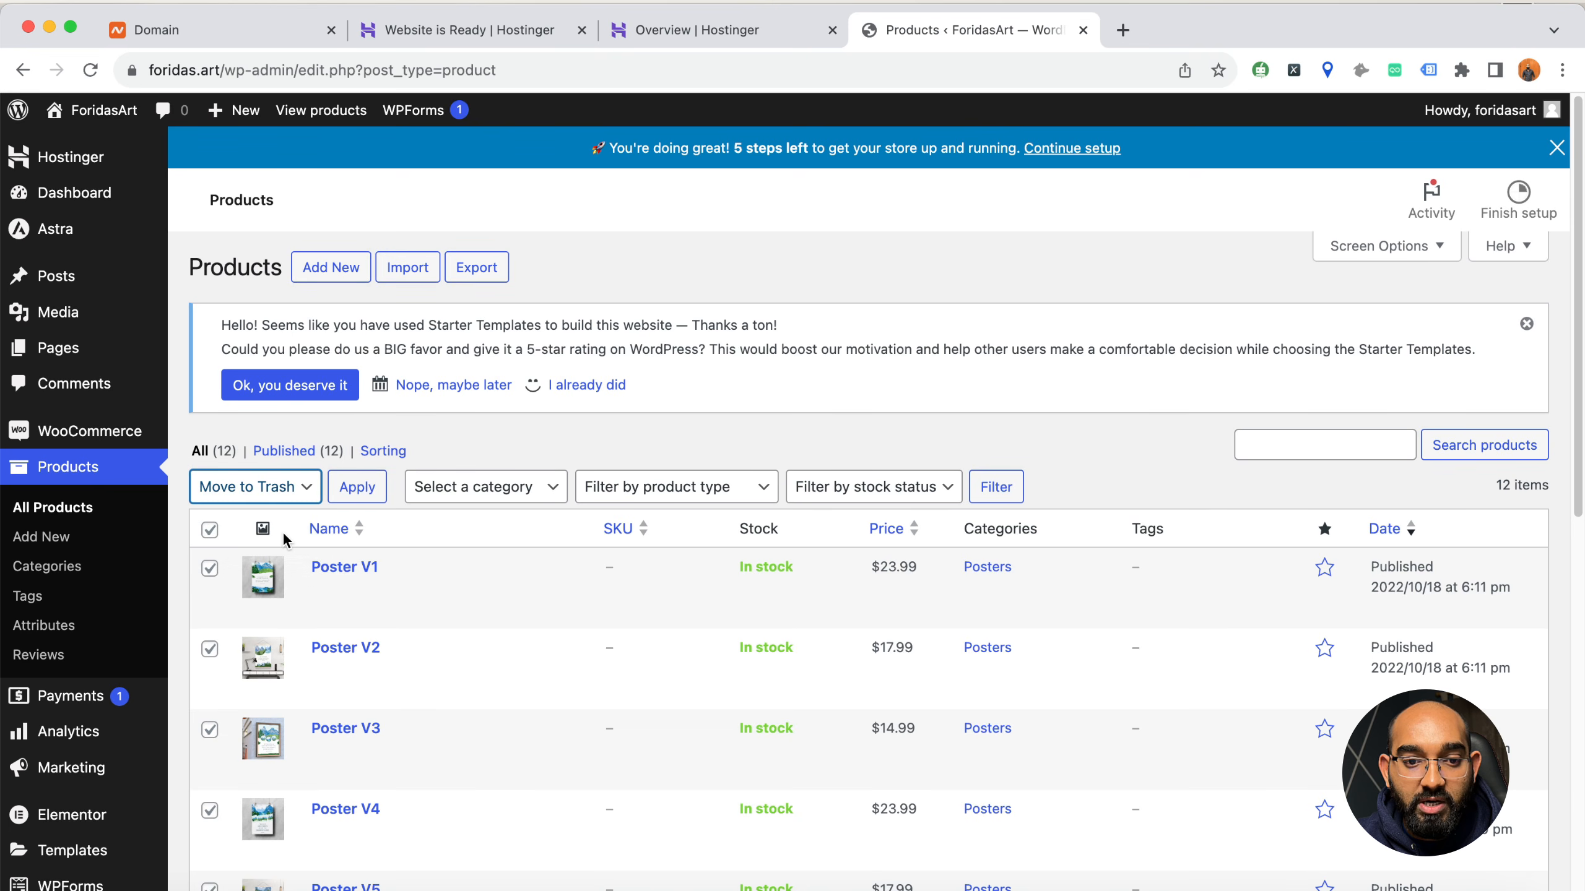
{"action": "left_click", "coordinate": [358, 492]}
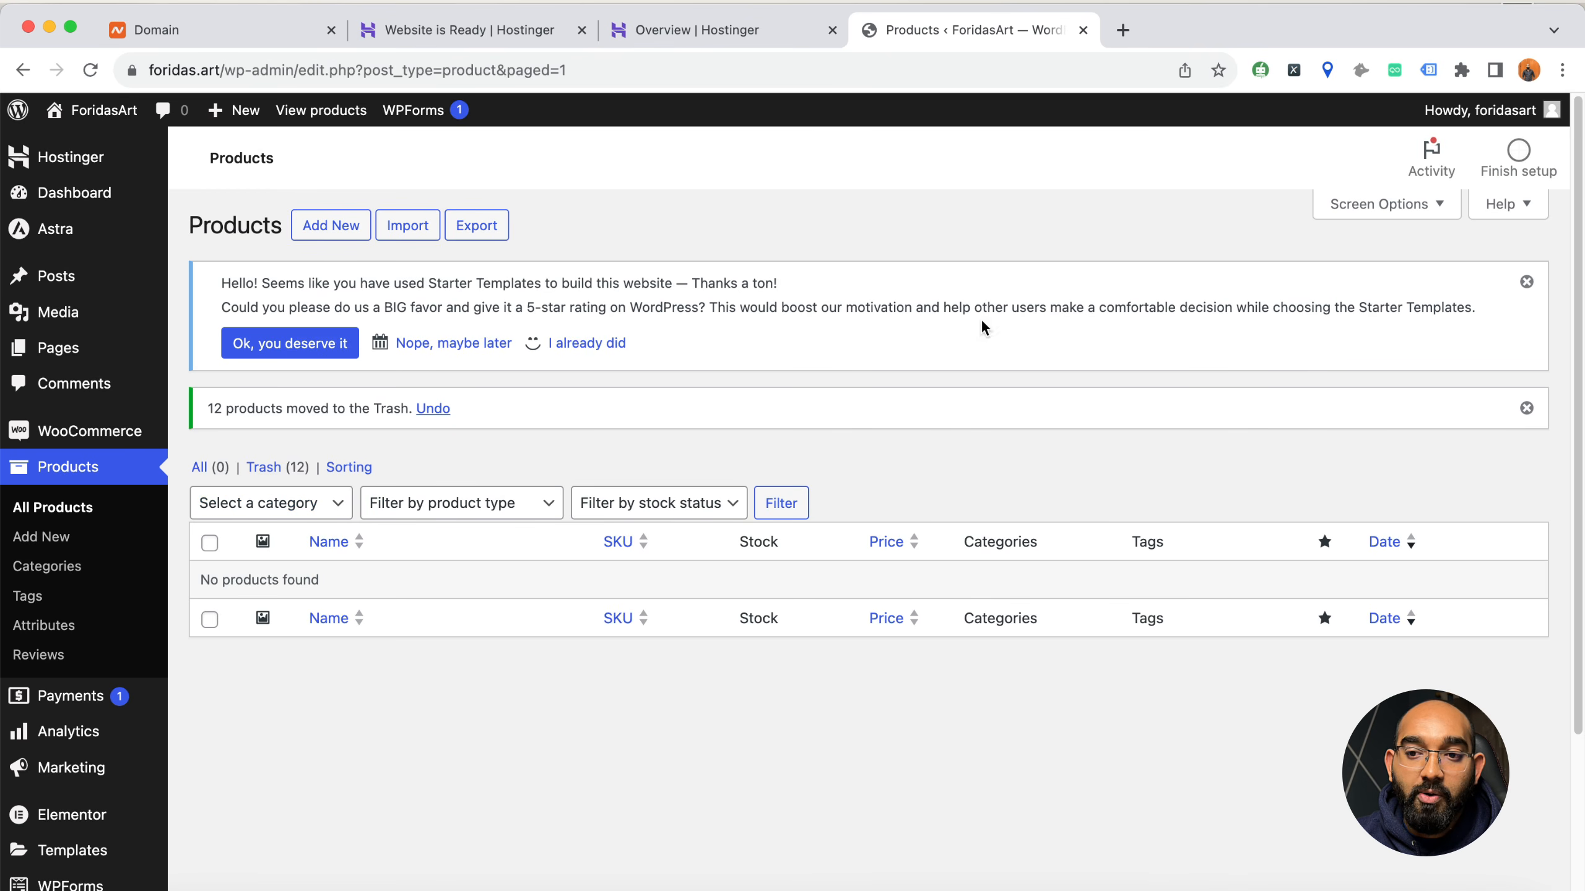
{"action": "left_click", "coordinate": [1527, 282]}
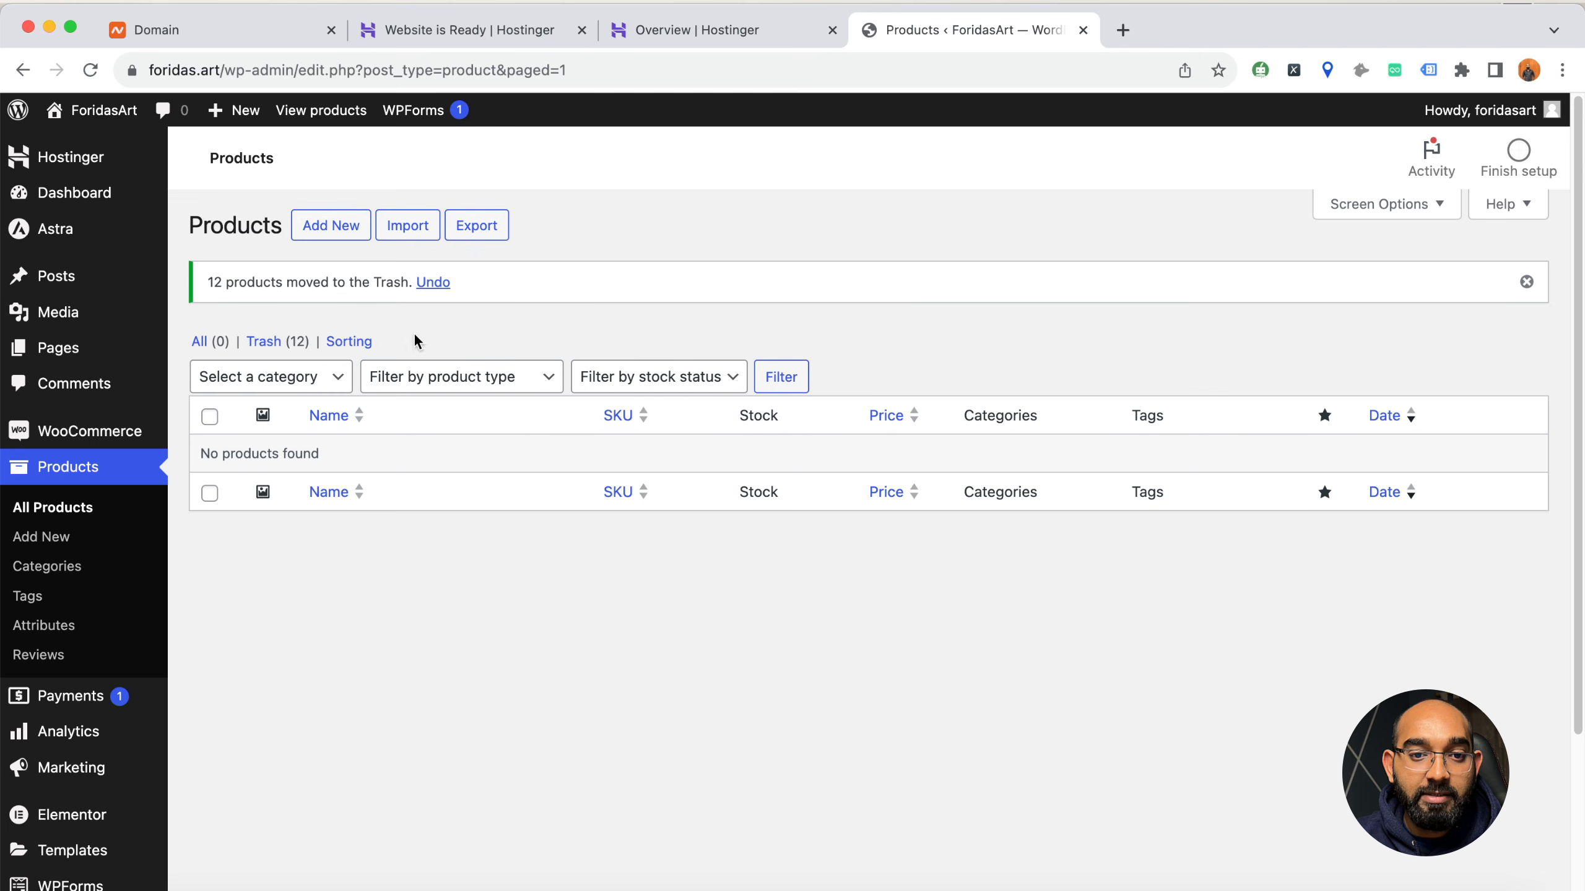
Start a new product named "Stunning Watercolor Flower Stickers SVG Bundle"
{"action": "left_click", "coordinate": [327, 234]}
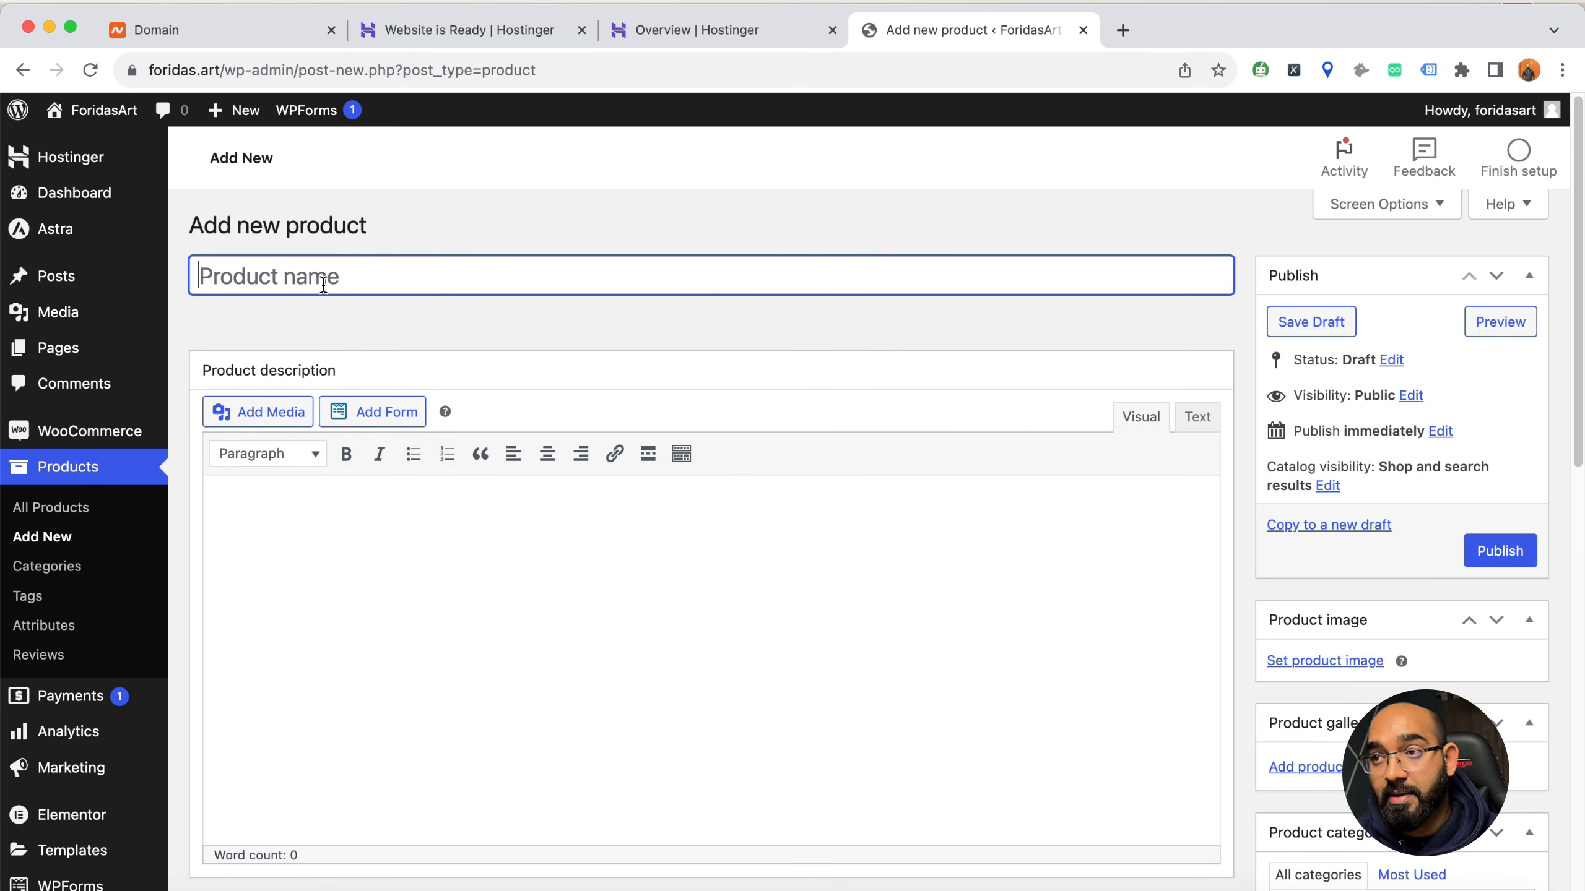
{"action": "type", "text": "St"}
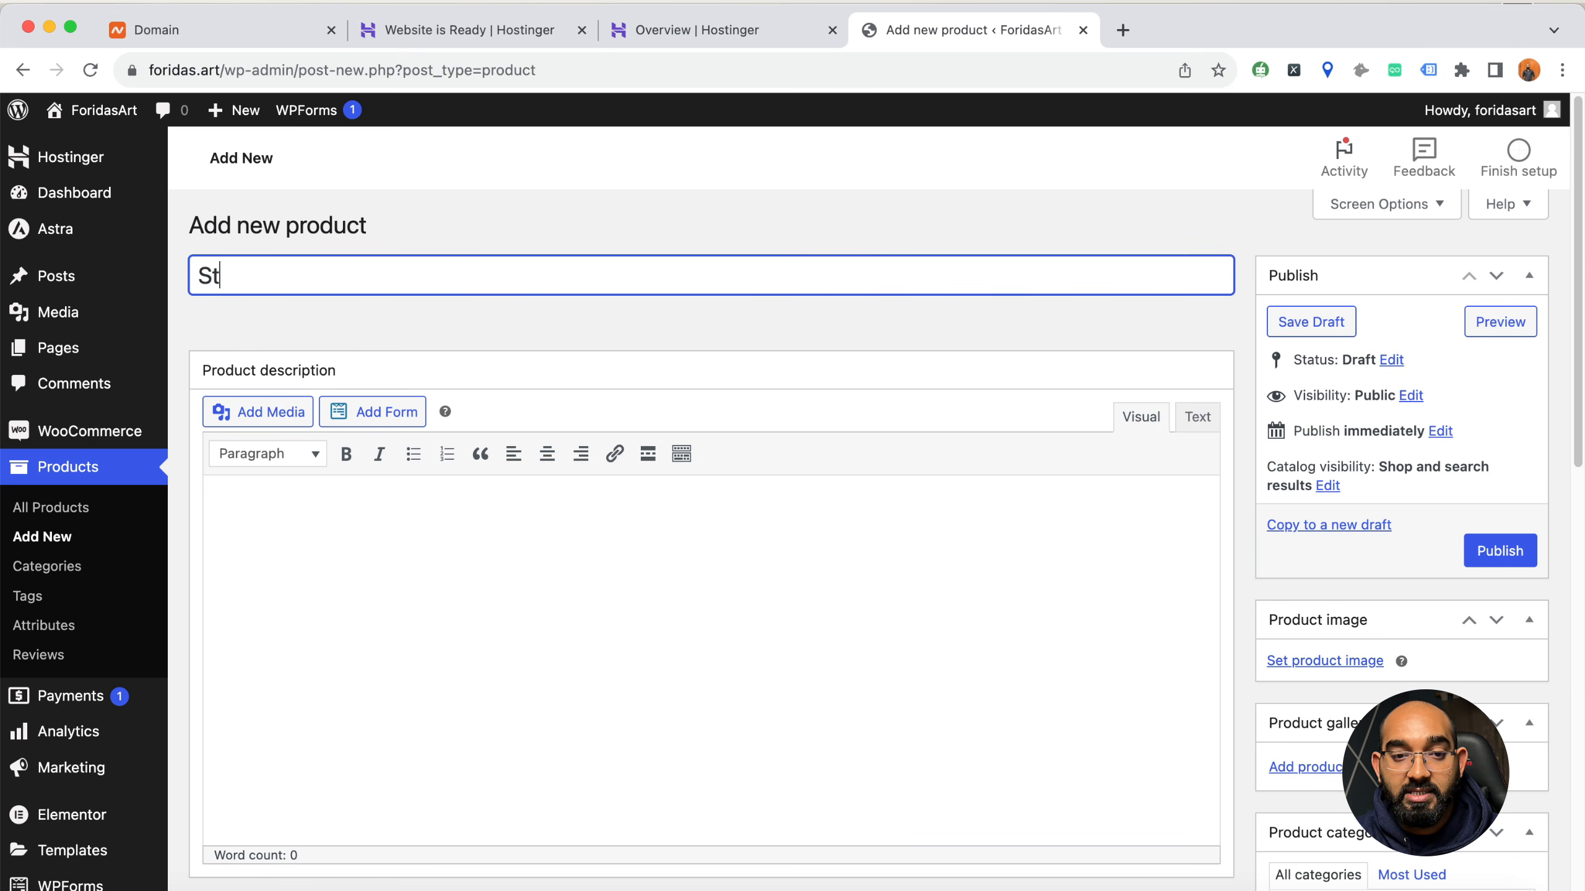
{"action": "type", "text": "unning Watercolor"}
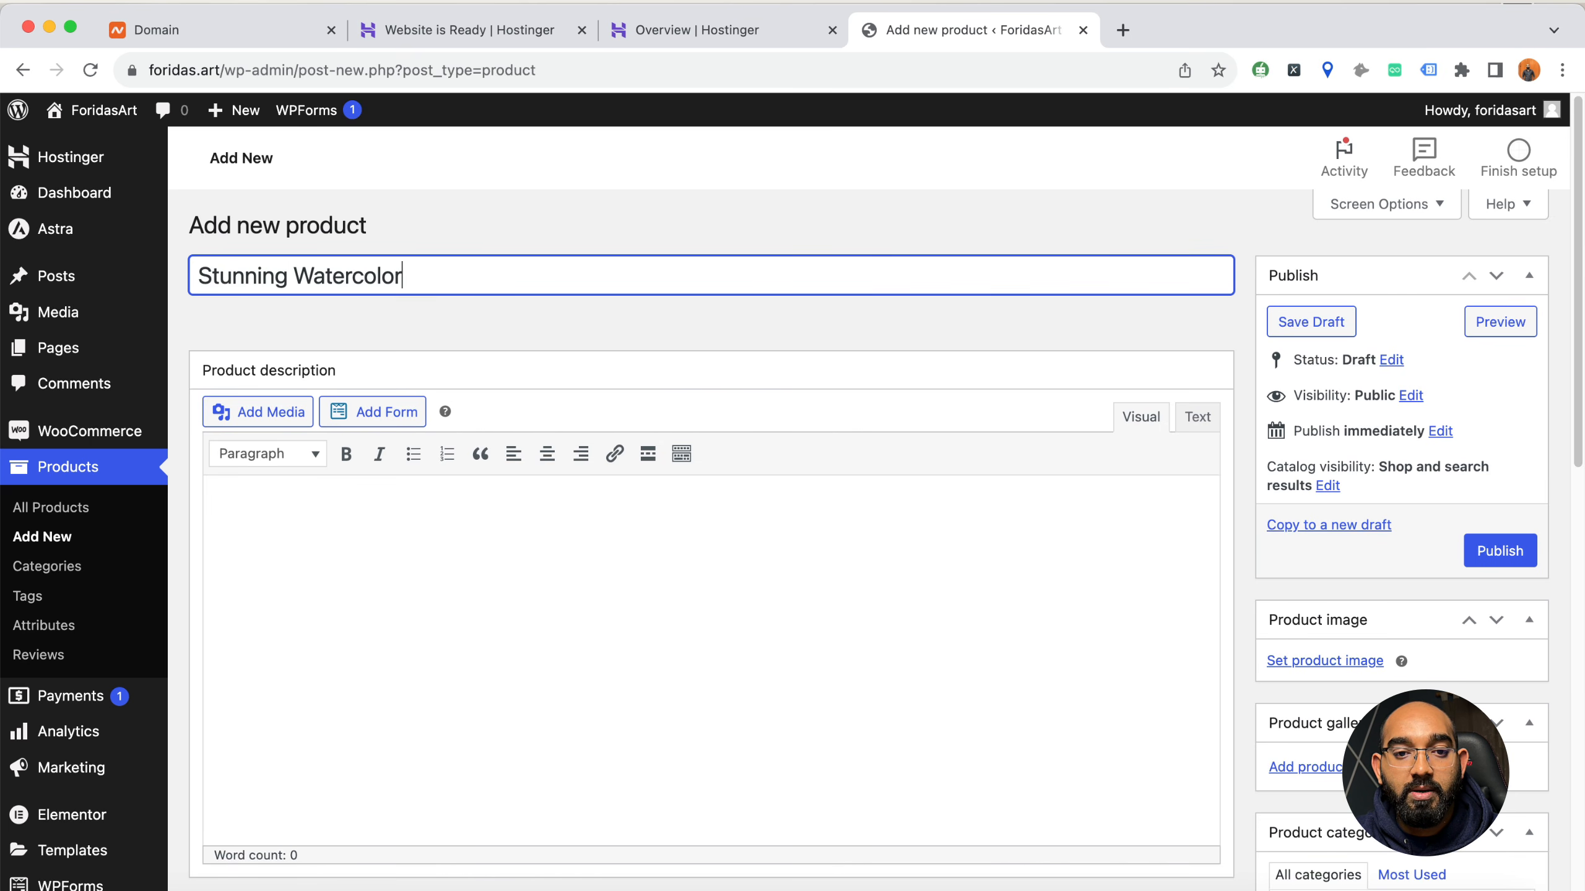
{"action": "type", "text": " Flower "}
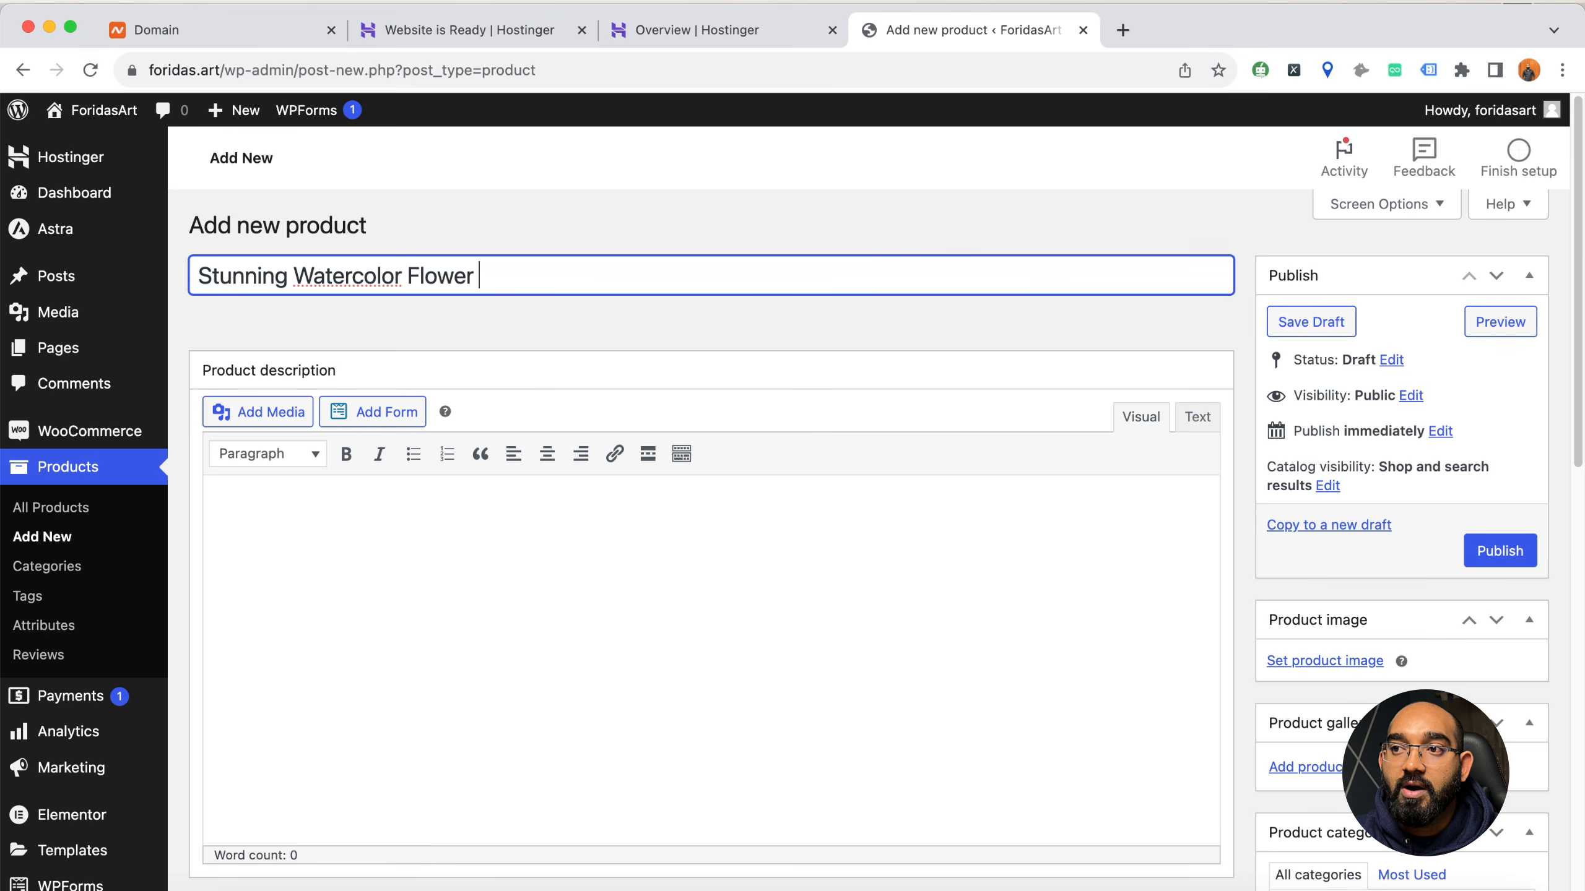
{"action": "type", "text": "Stickers SVG "}
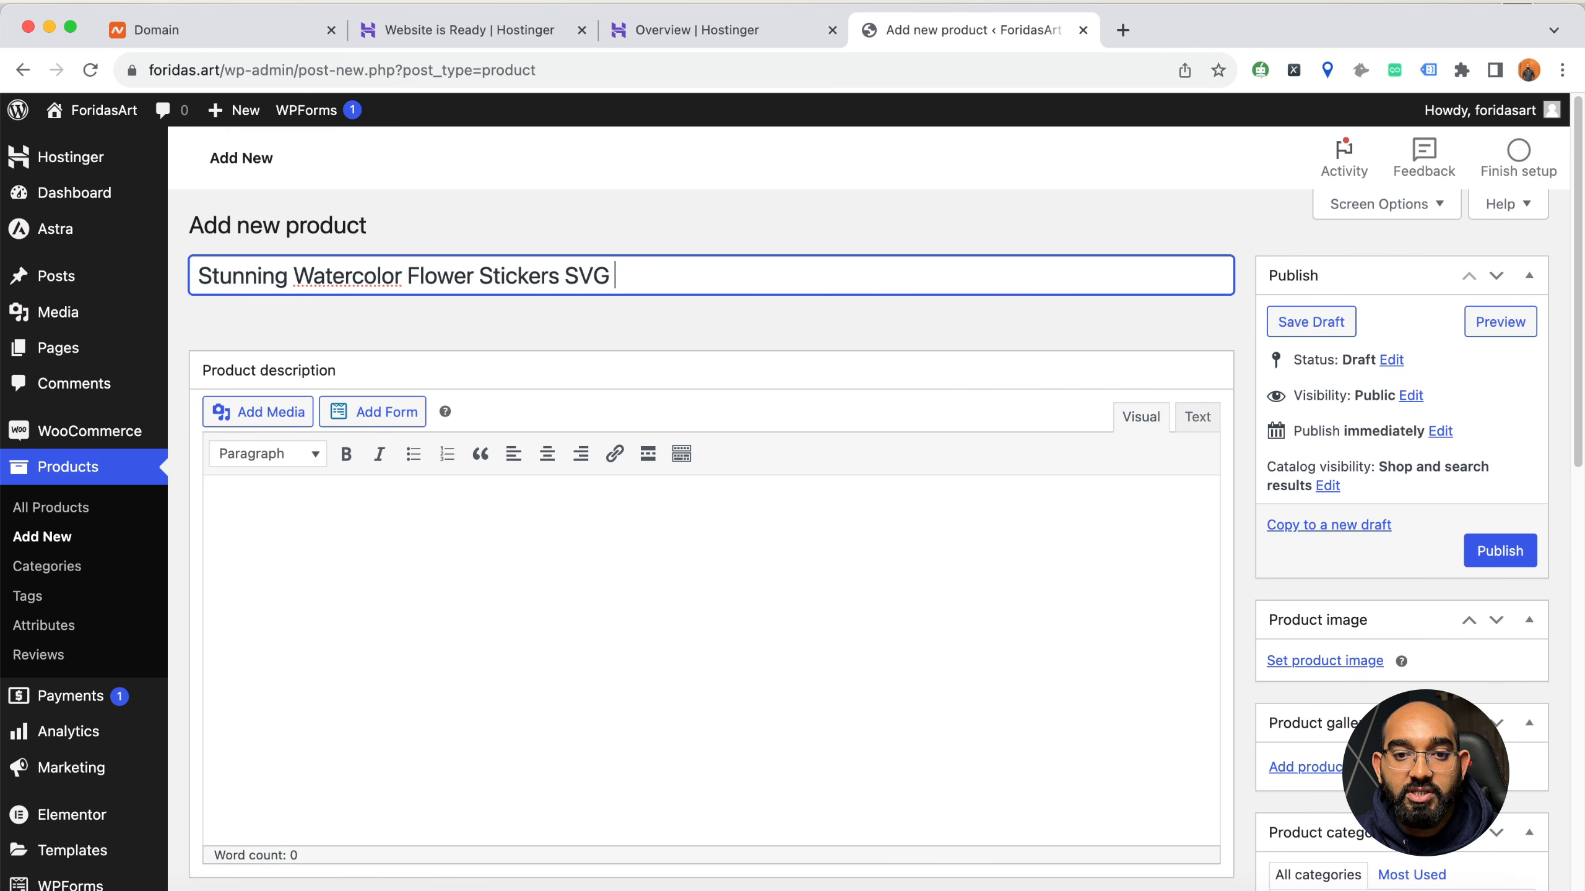
{"action": "type", "text": "Bundle"}
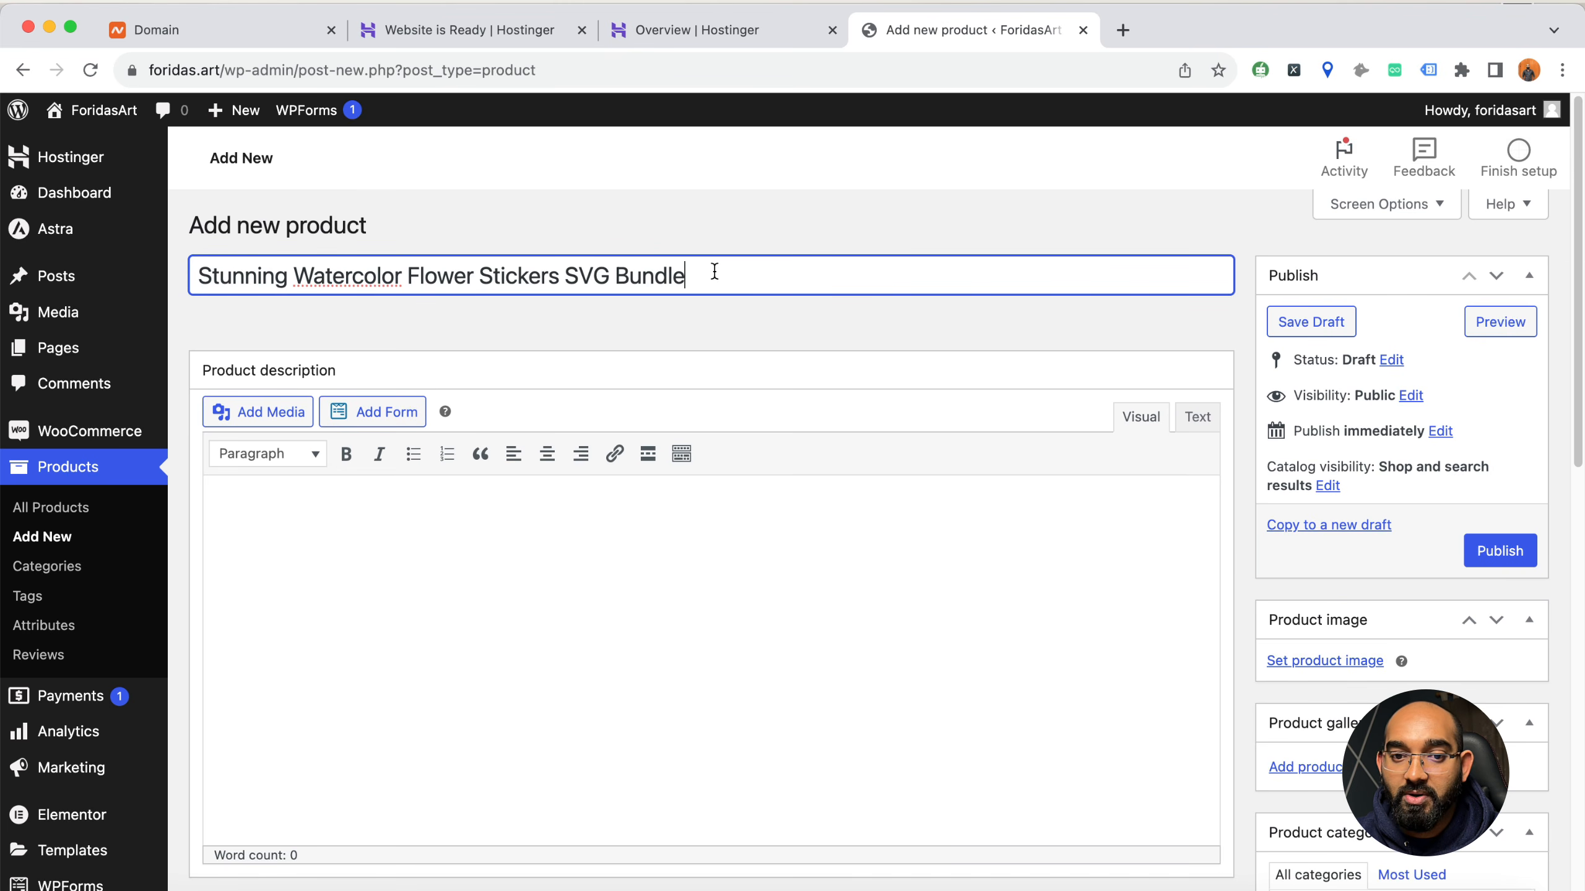
Fill the product description with the prepared four-paragraph text about the Watercolor Flower Stickers SVG Bundle
{"action": "left_click", "coordinate": [485, 545]}
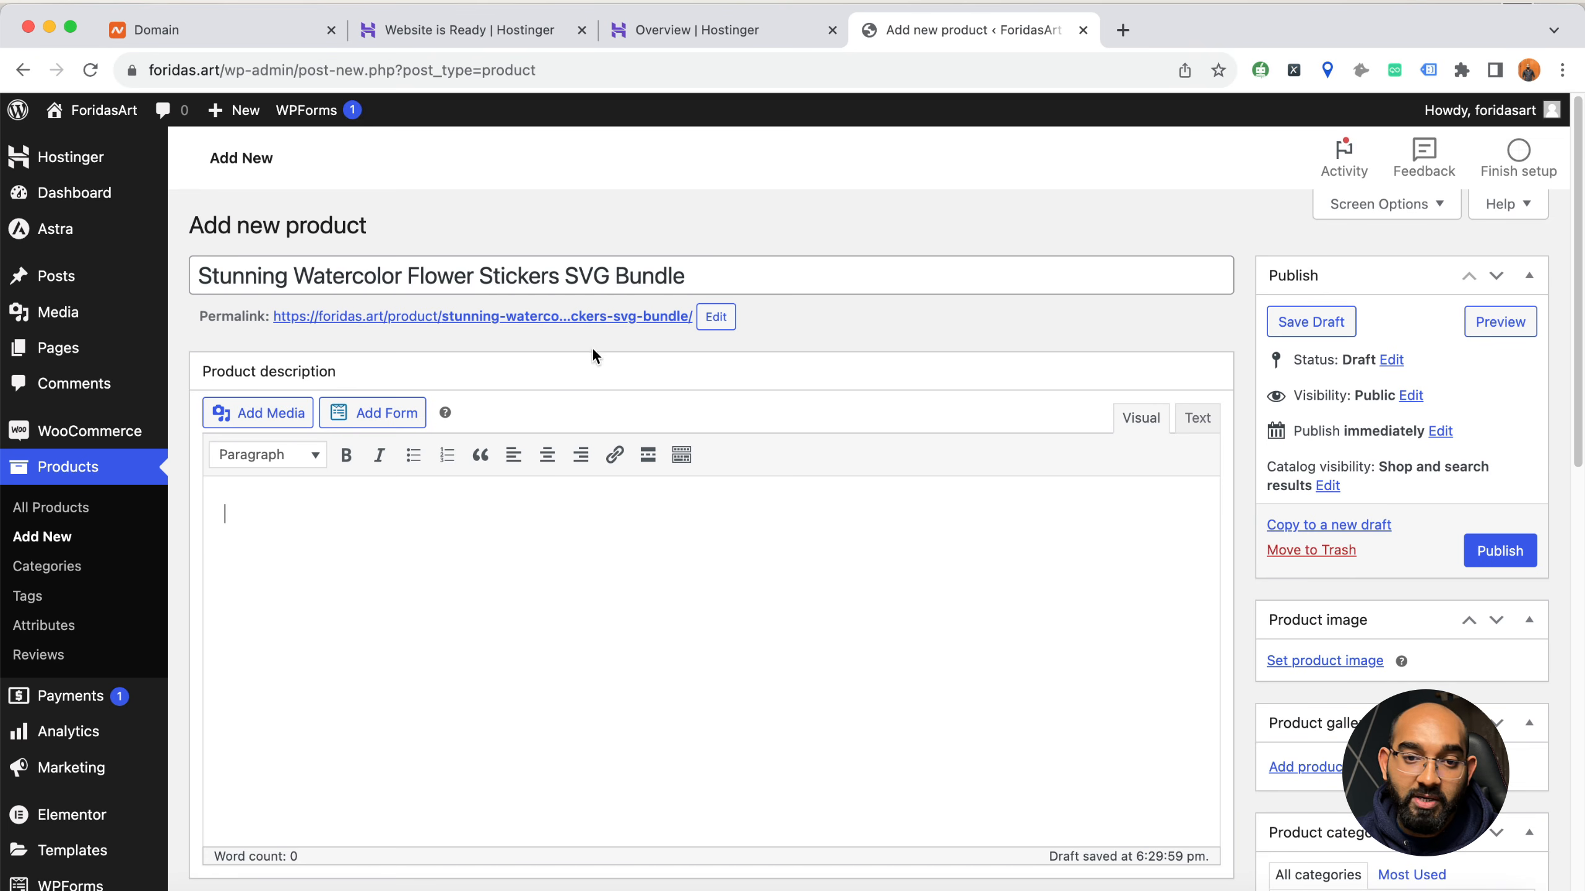
{"action": "left_click_drag", "start_coordinate": [719, 286], "coordinate": [212, 279]}
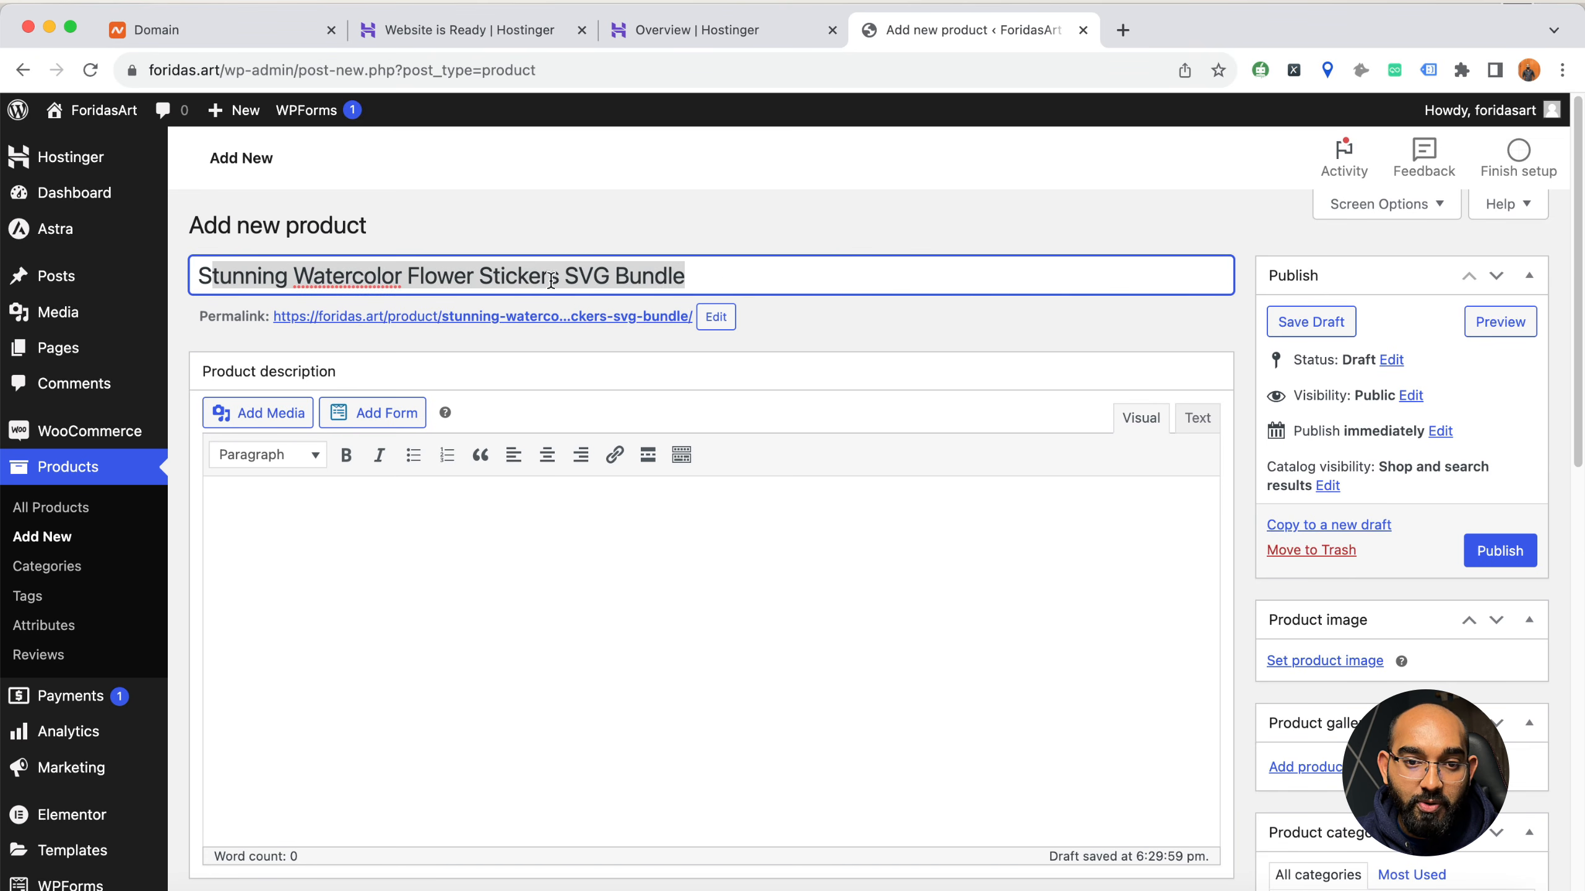
{"action": "left_click", "coordinate": [640, 545]}
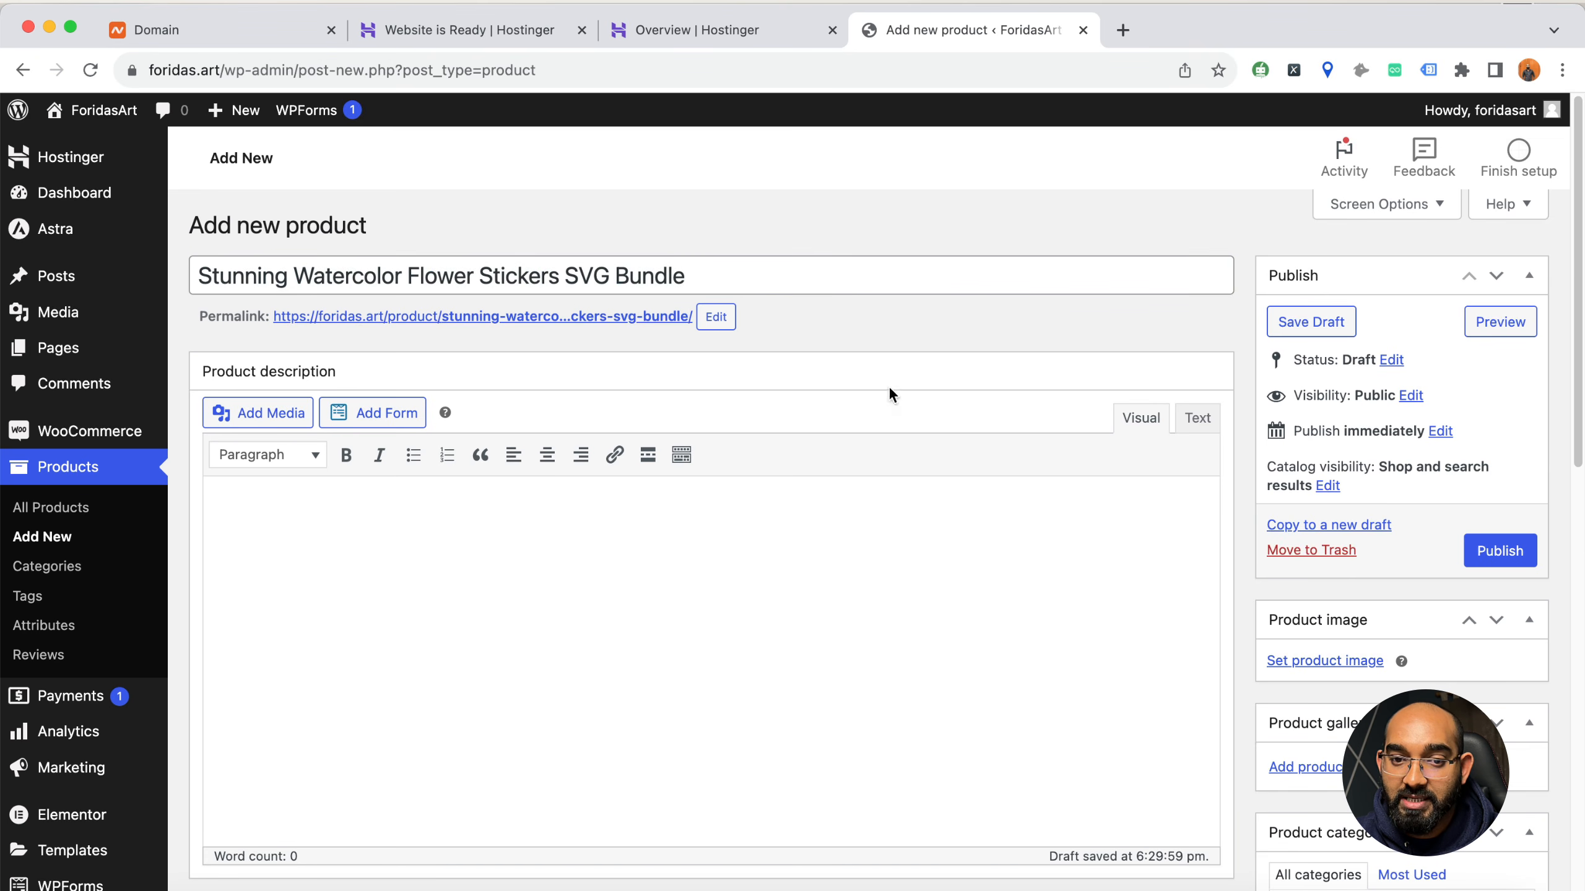
{"action": "key", "text": "super+Tab"}
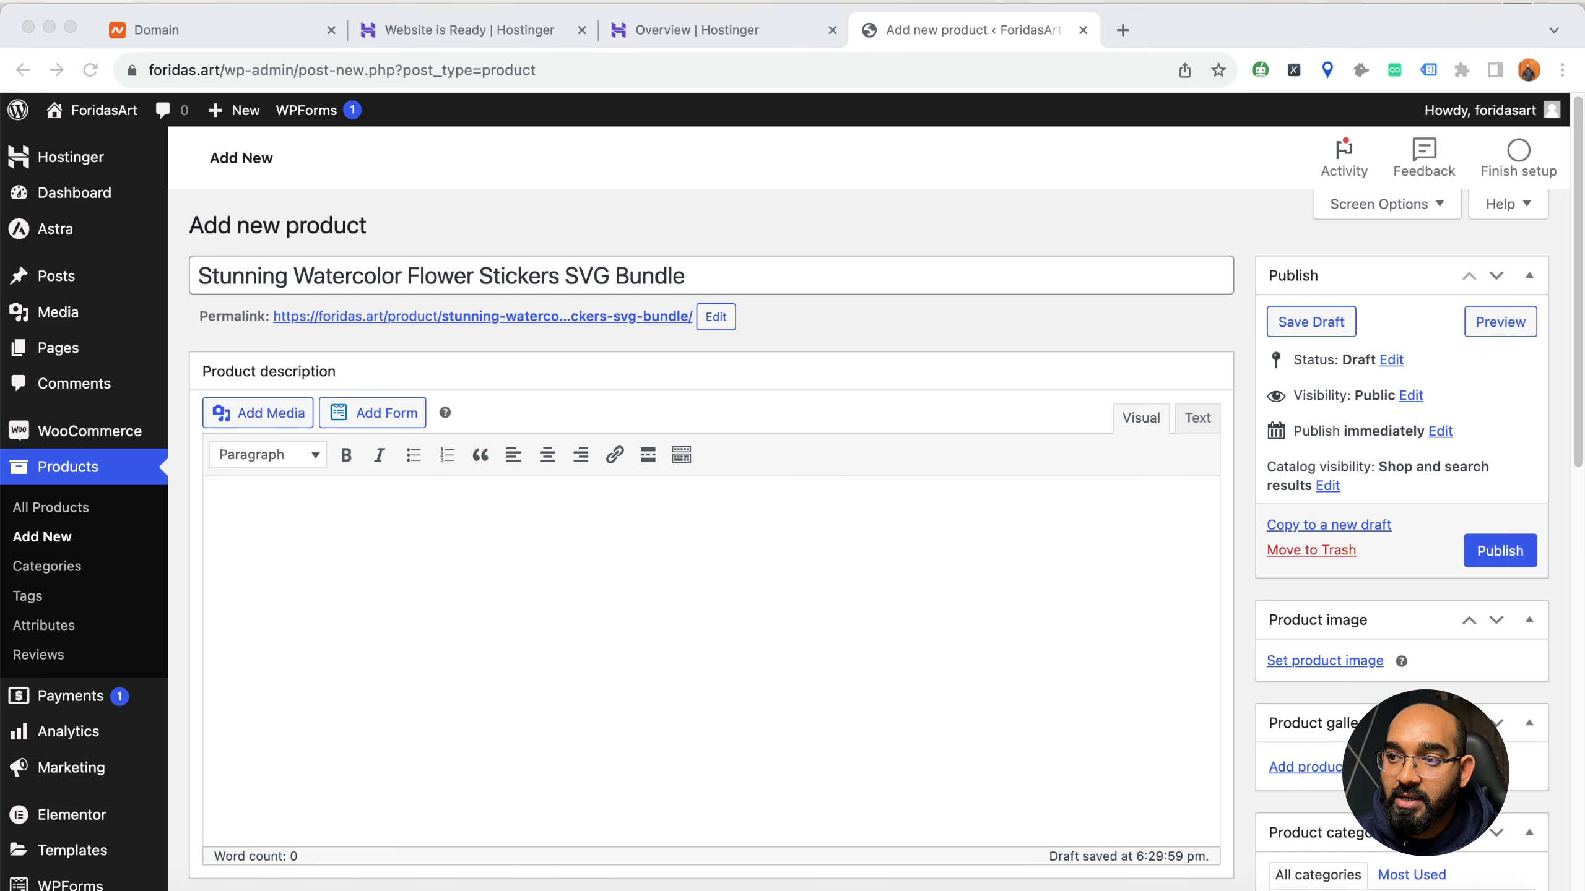
{"action": "left_click", "coordinate": [679, 540]}
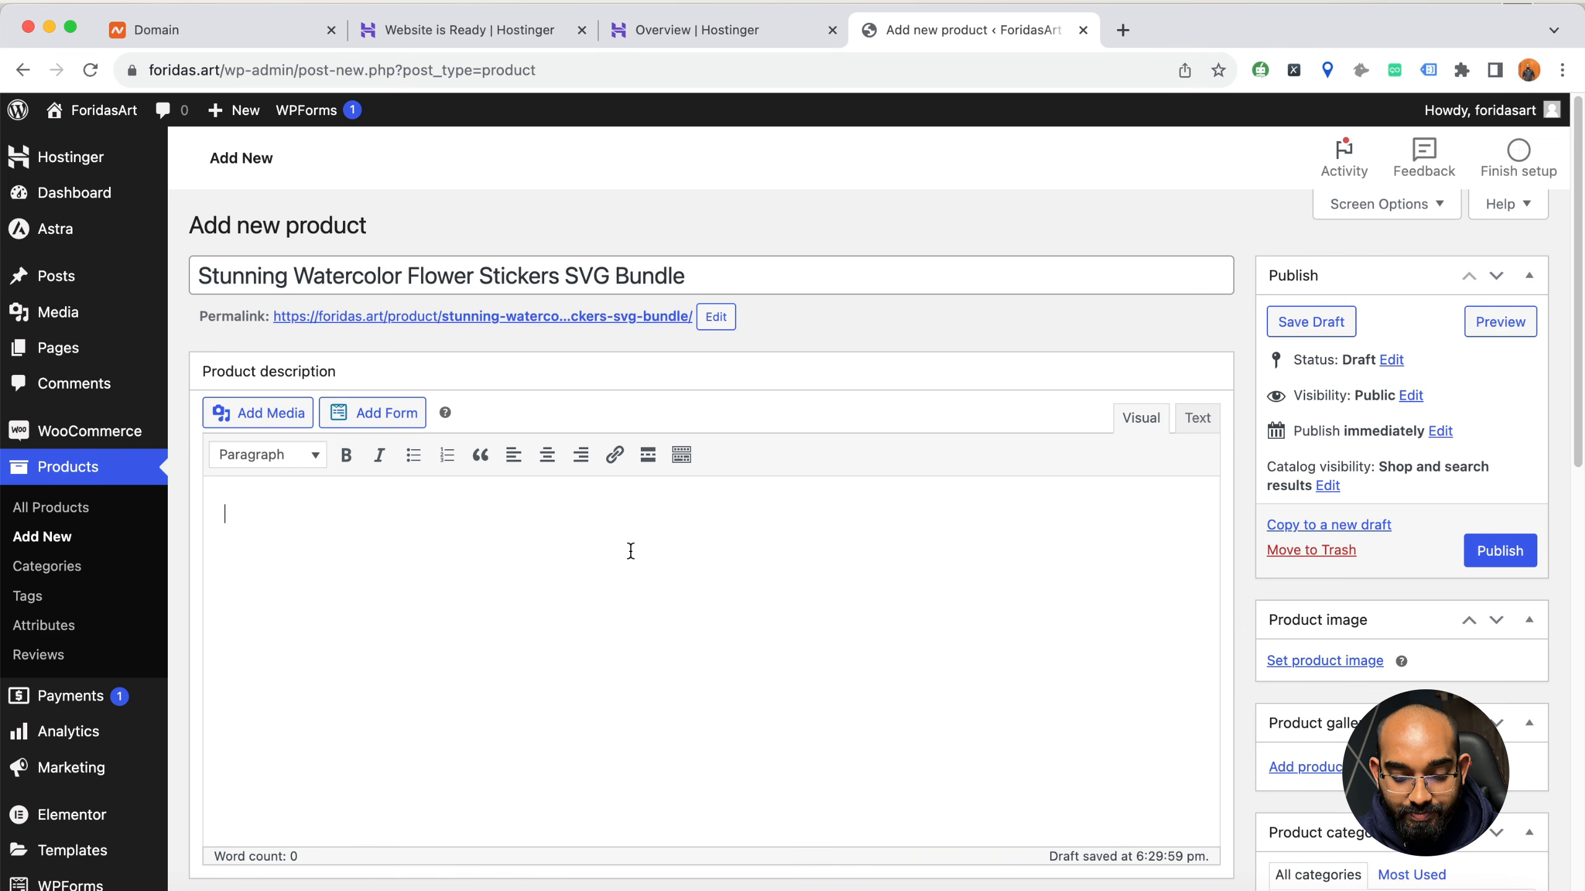
{"action": "key", "text": "super+v"}
{"action": "scroll", "coordinate": [630, 551], "scroll_direction": "down", "scroll_amount": 10}
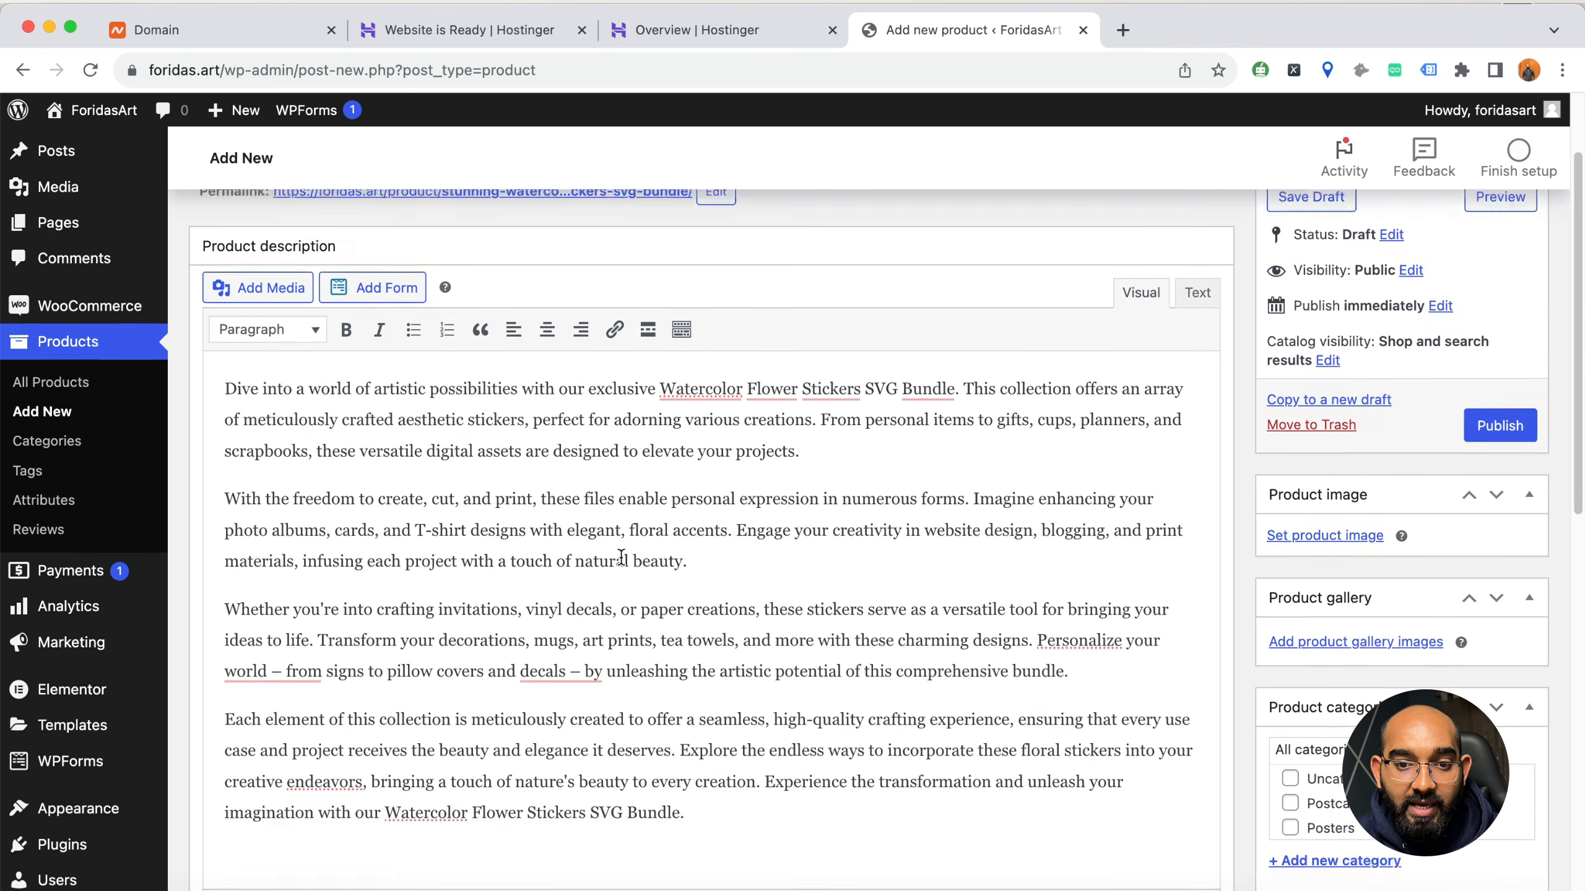
Keep the product type as Simple product and mark the product as downloadable
{"action": "scroll", "coordinate": [614, 551], "scroll_direction": "down", "scroll_amount": 5}
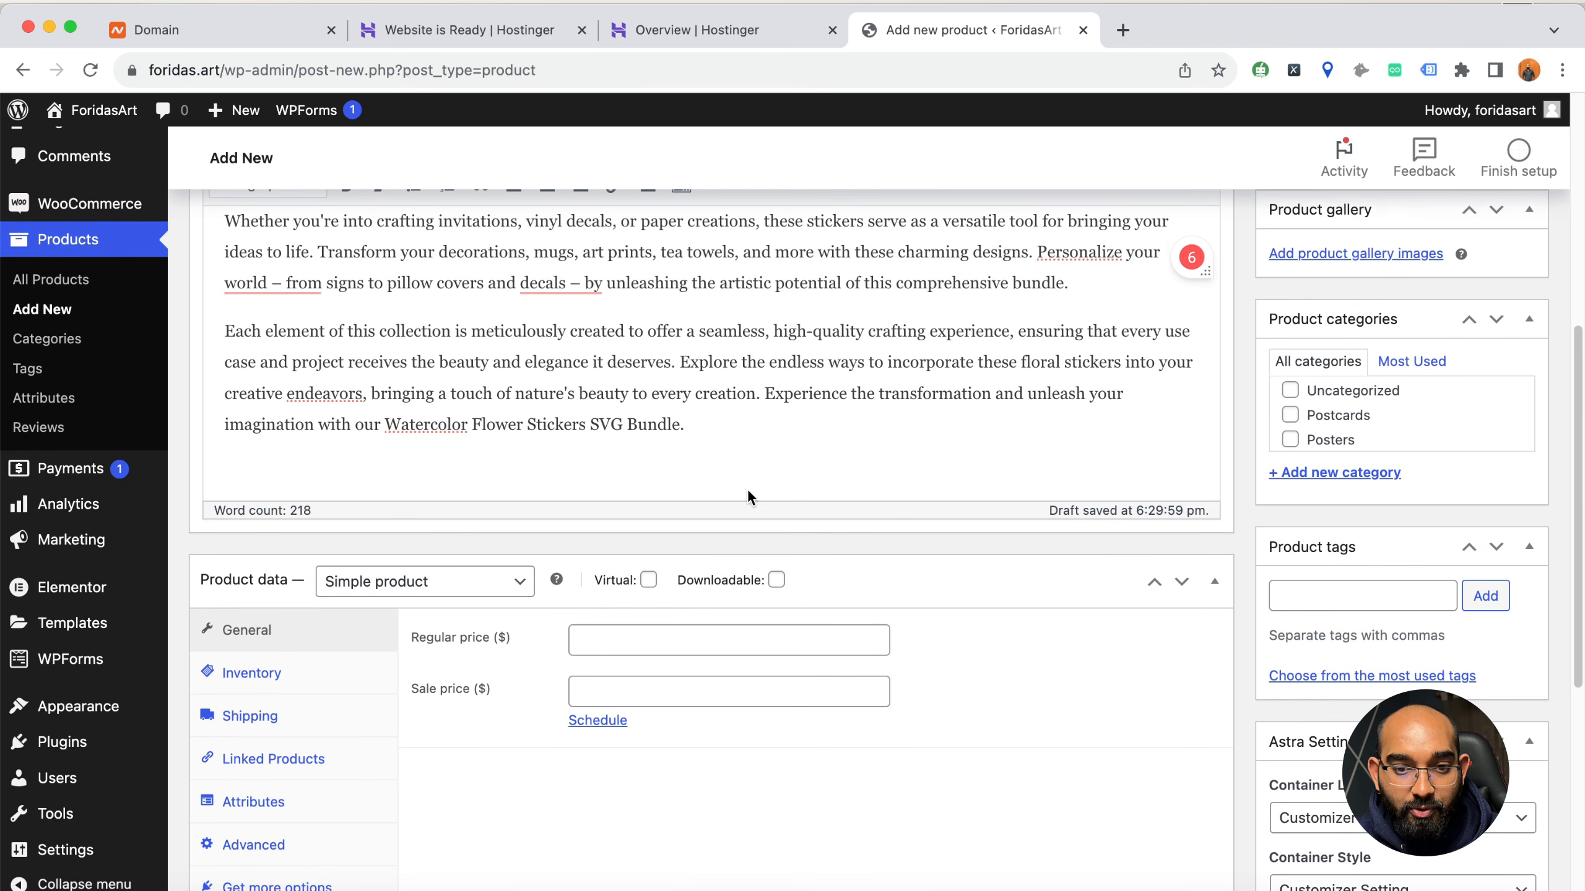
{"action": "left_click", "coordinate": [440, 584]}
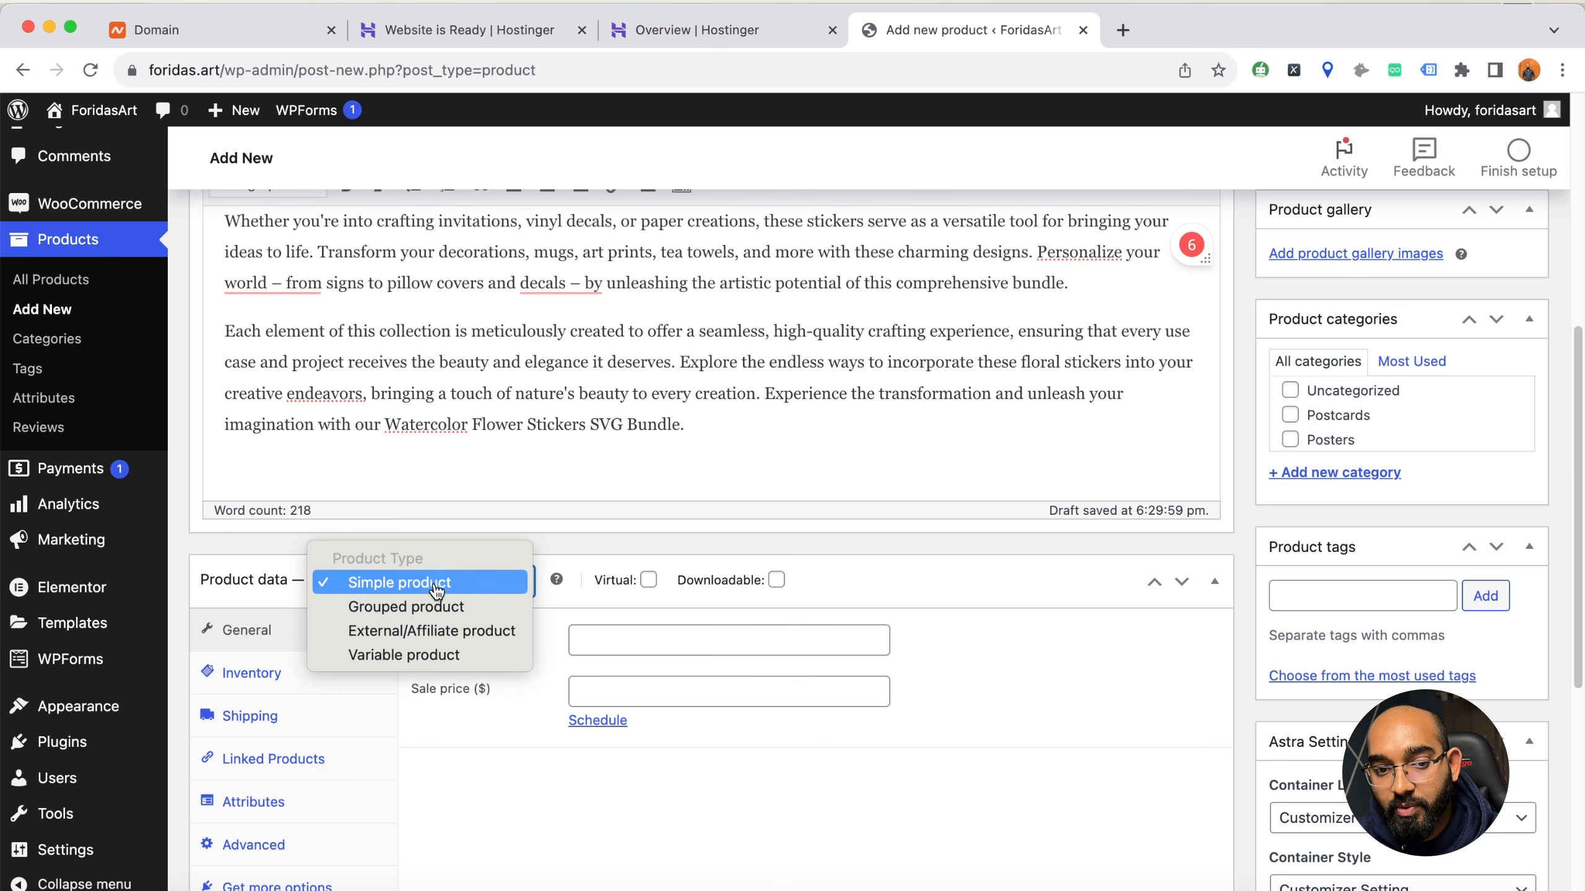
{"action": "left_click", "coordinate": [406, 582]}
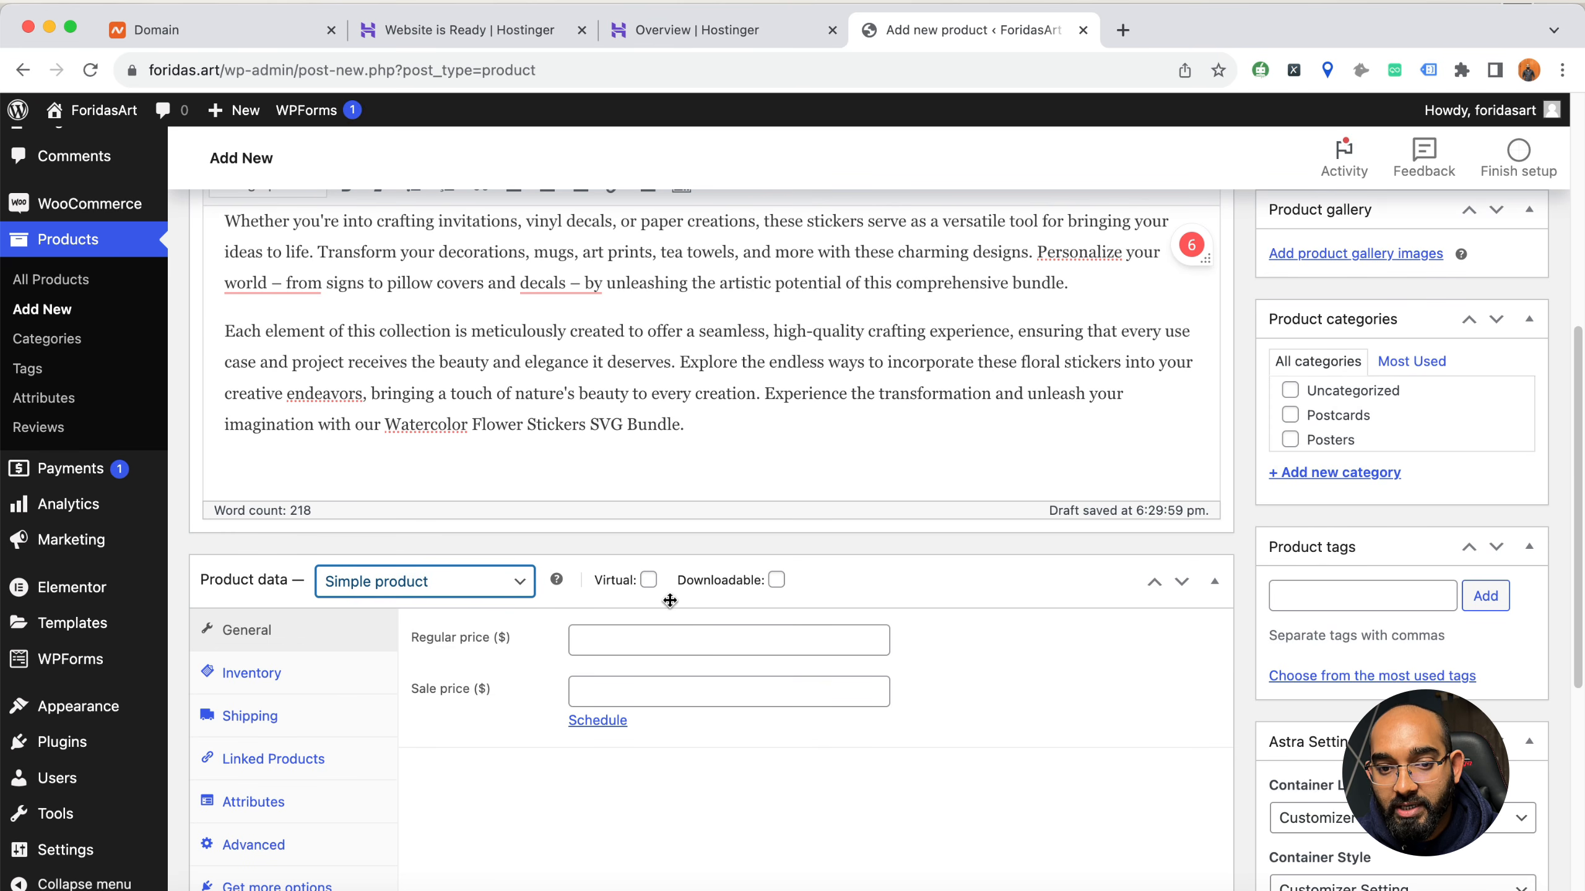
{"action": "left_click", "coordinate": [776, 580]}
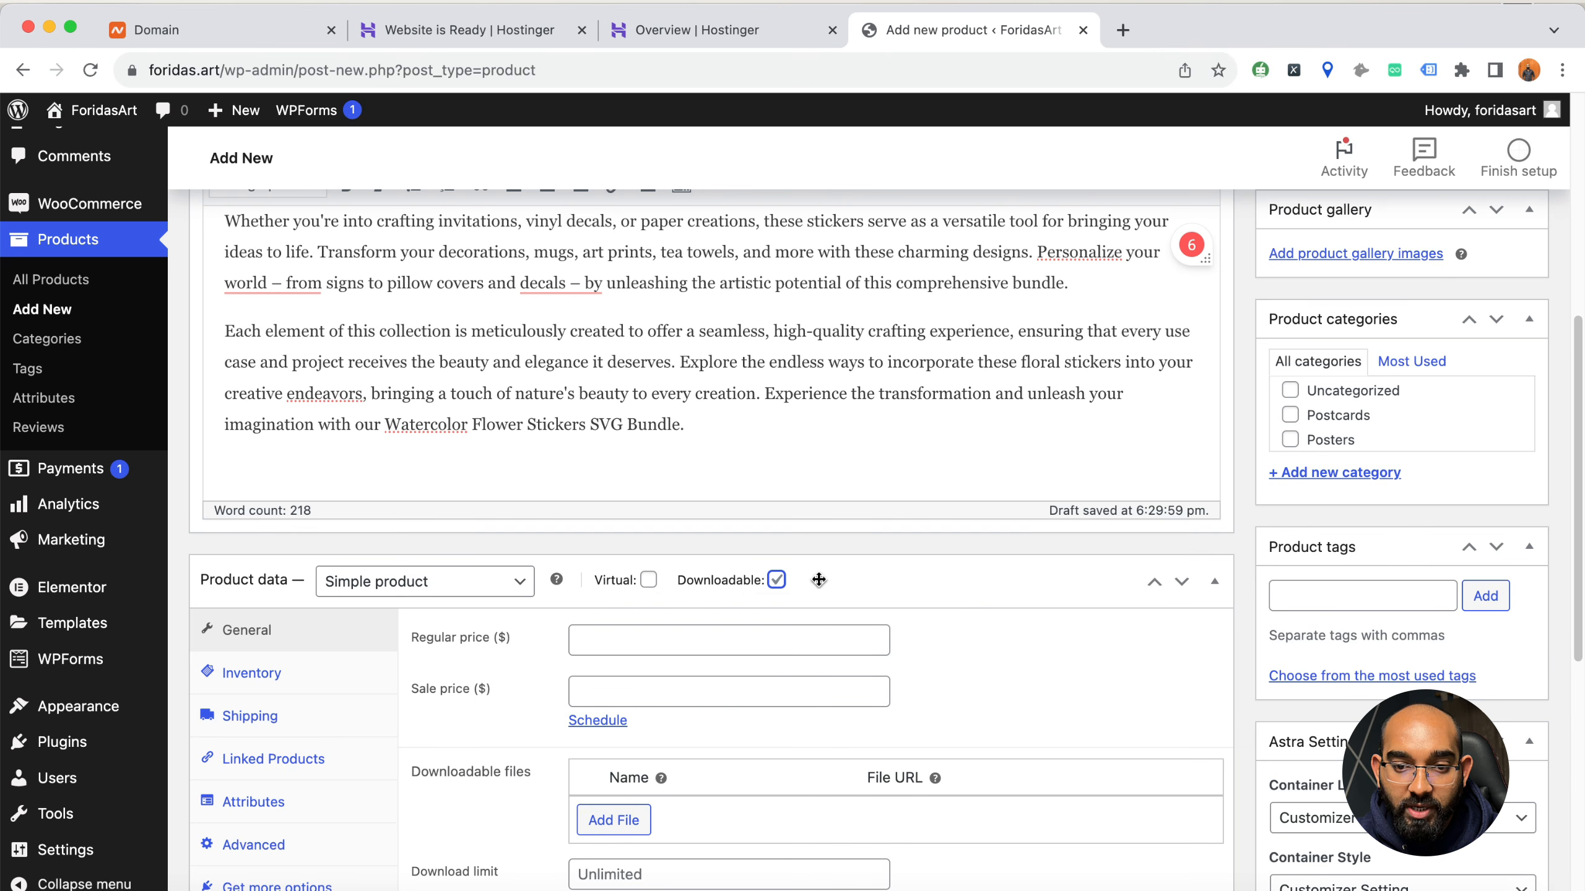
Set the product's regular price to $14 and its sale price to $11
{"action": "scroll", "coordinate": [836, 584], "scroll_direction": "down", "scroll_amount": 3}
{"action": "left_click", "coordinate": [625, 455]}
{"action": "type", "text": "14"}
{"action": "left_click", "coordinate": [655, 492]}
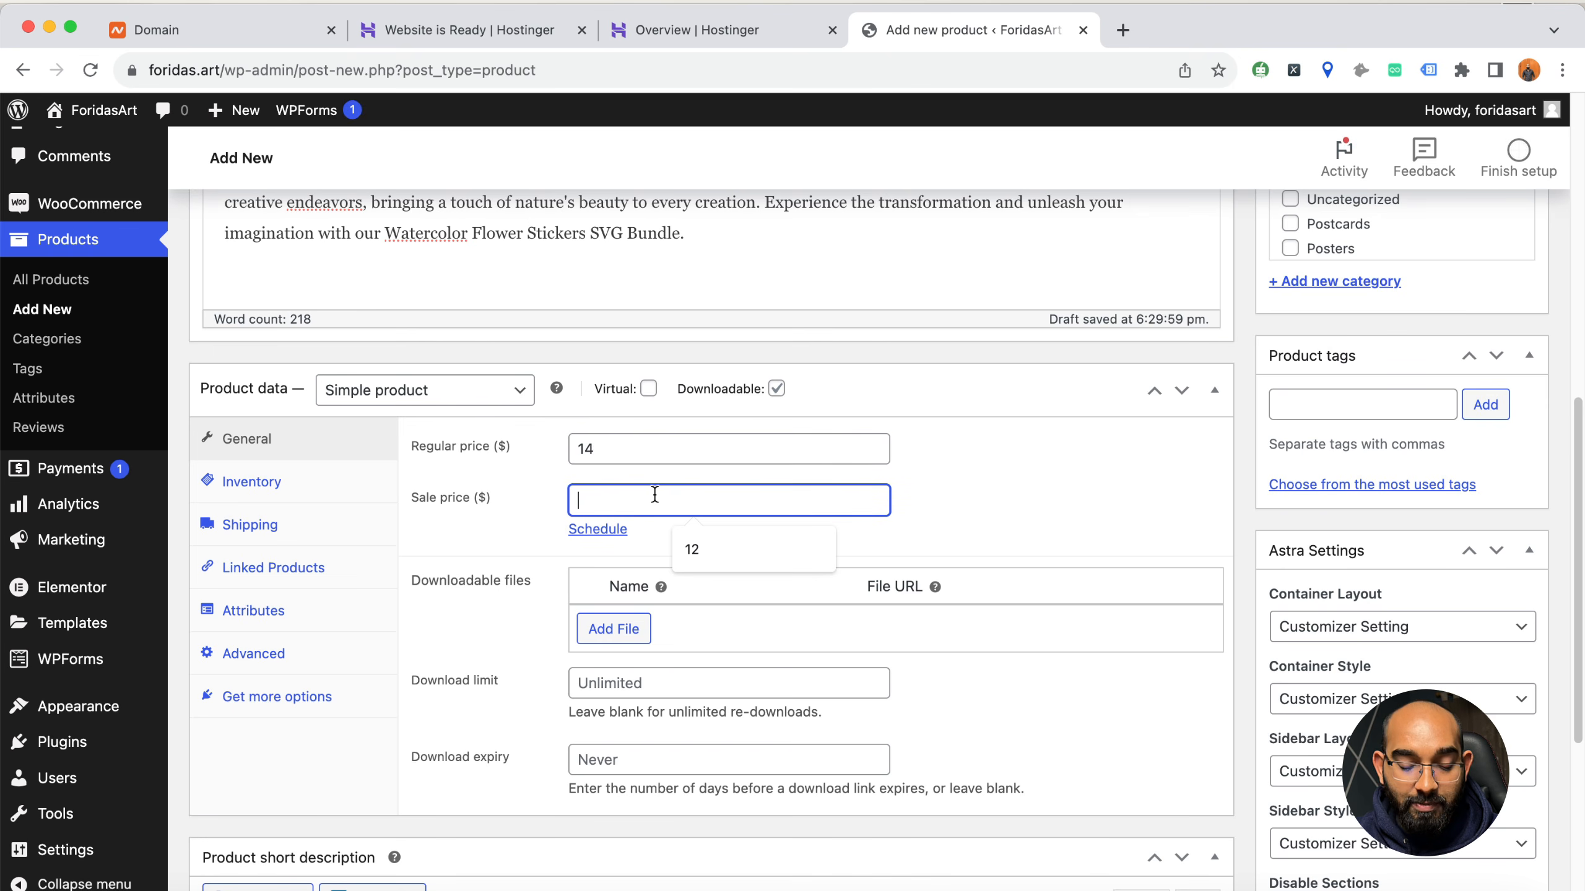
{"action": "type", "text": "11"}
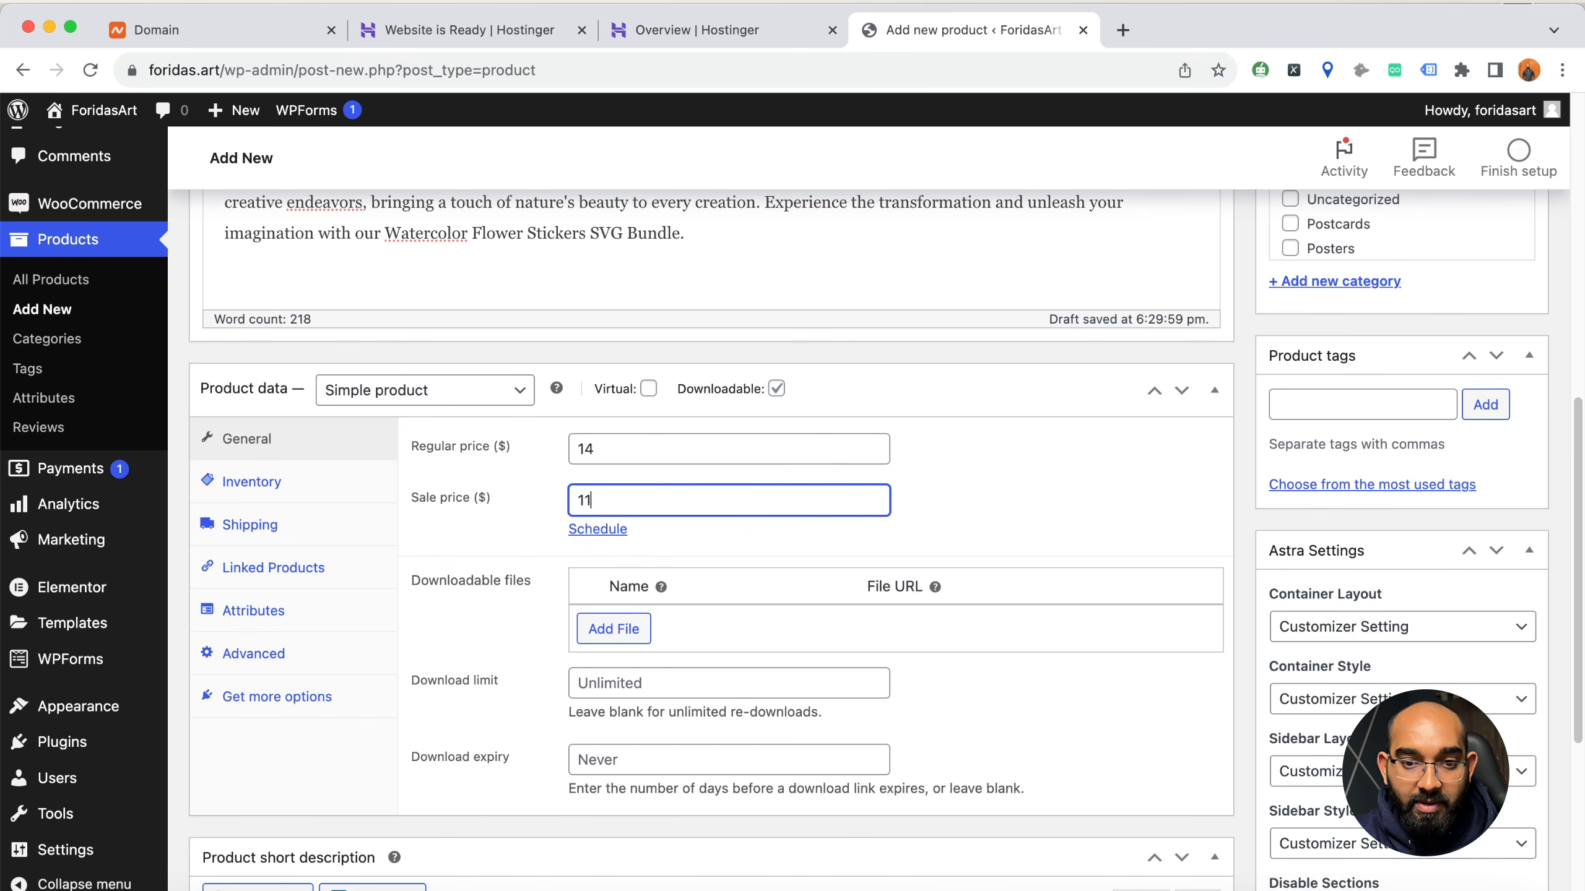
{"action": "scroll", "coordinate": [486, 558], "scroll_direction": "down", "scroll_amount": 2}
{"action": "left_click", "coordinate": [600, 416]}
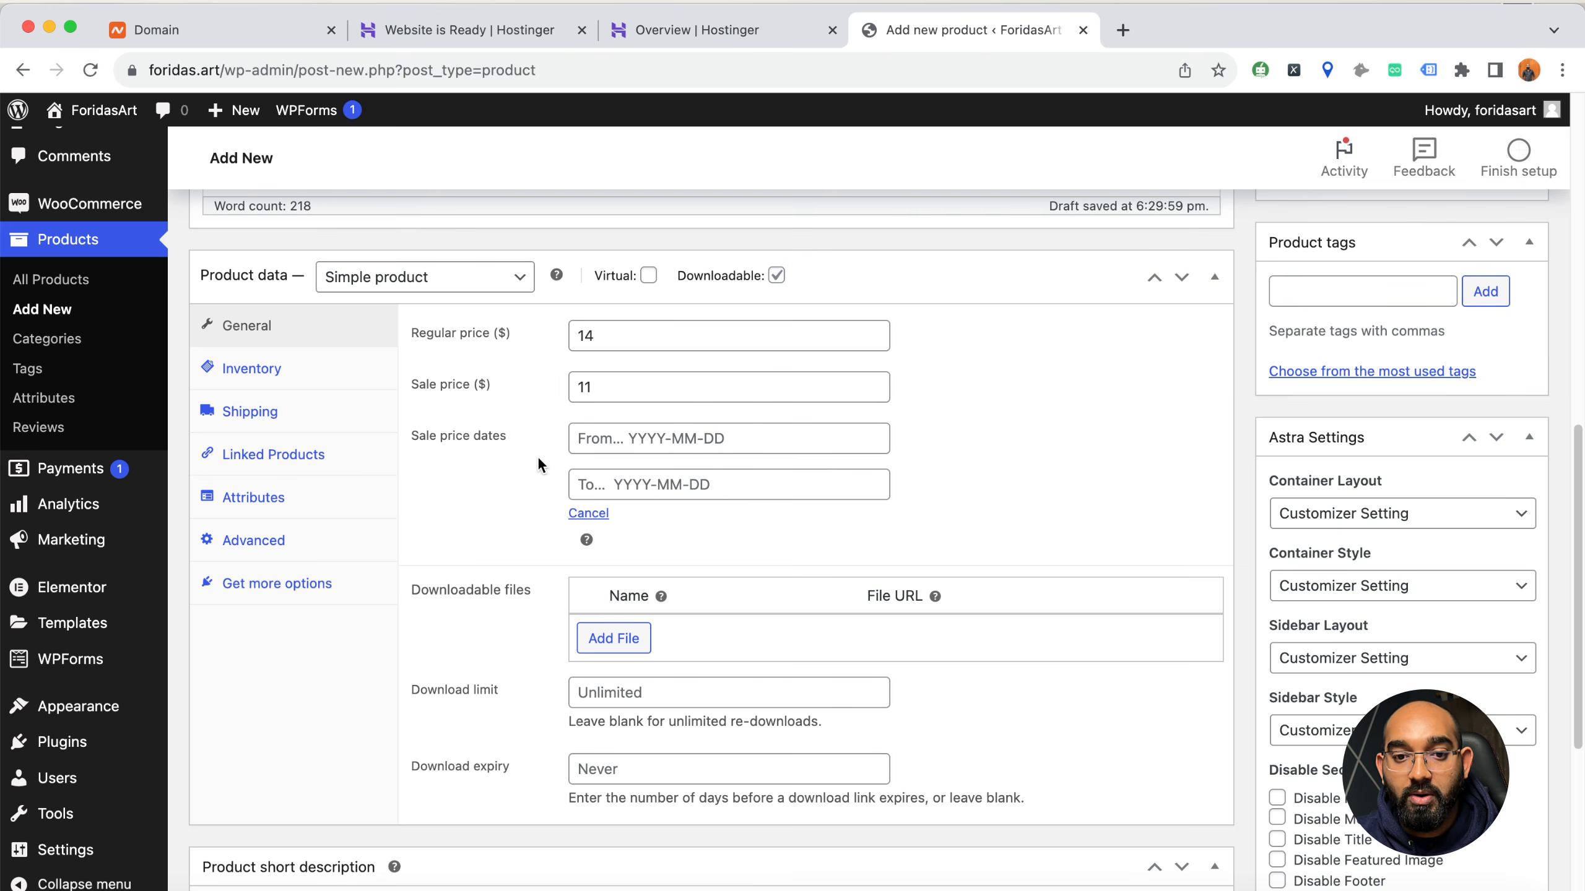
{"action": "left_click", "coordinate": [596, 513]}
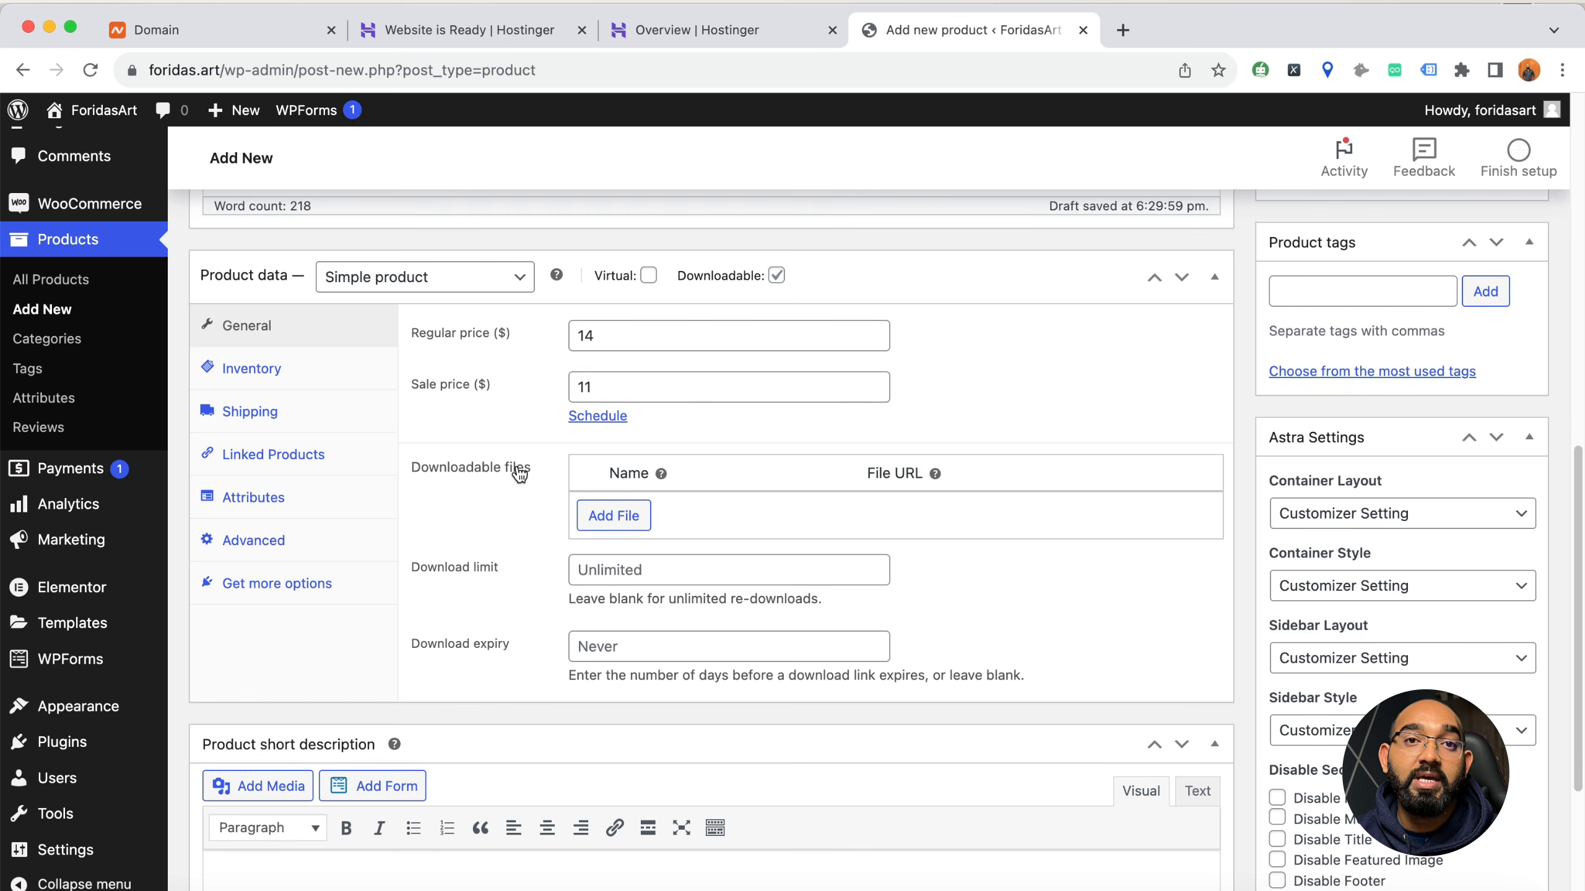
Add a downloadable file entry and name it "Stunning Watercolor Flower Stickers SVG Bundle"
{"action": "left_click", "coordinate": [616, 517]}
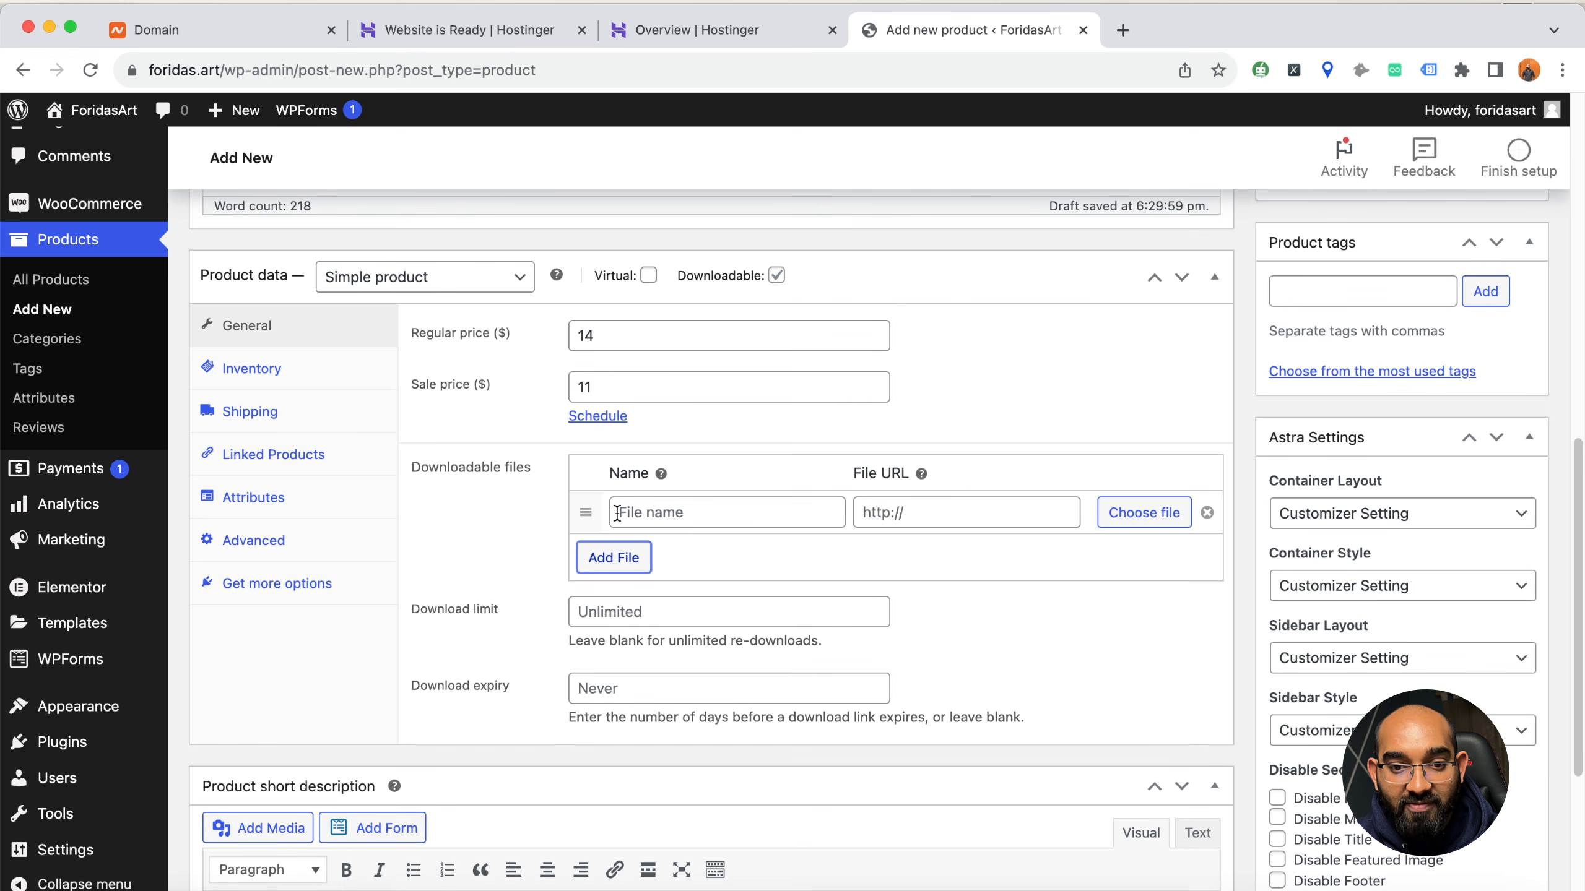
{"action": "left_click", "coordinate": [698, 513]}
{"action": "key", "text": "Down"}
{"action": "key", "text": "Return"}
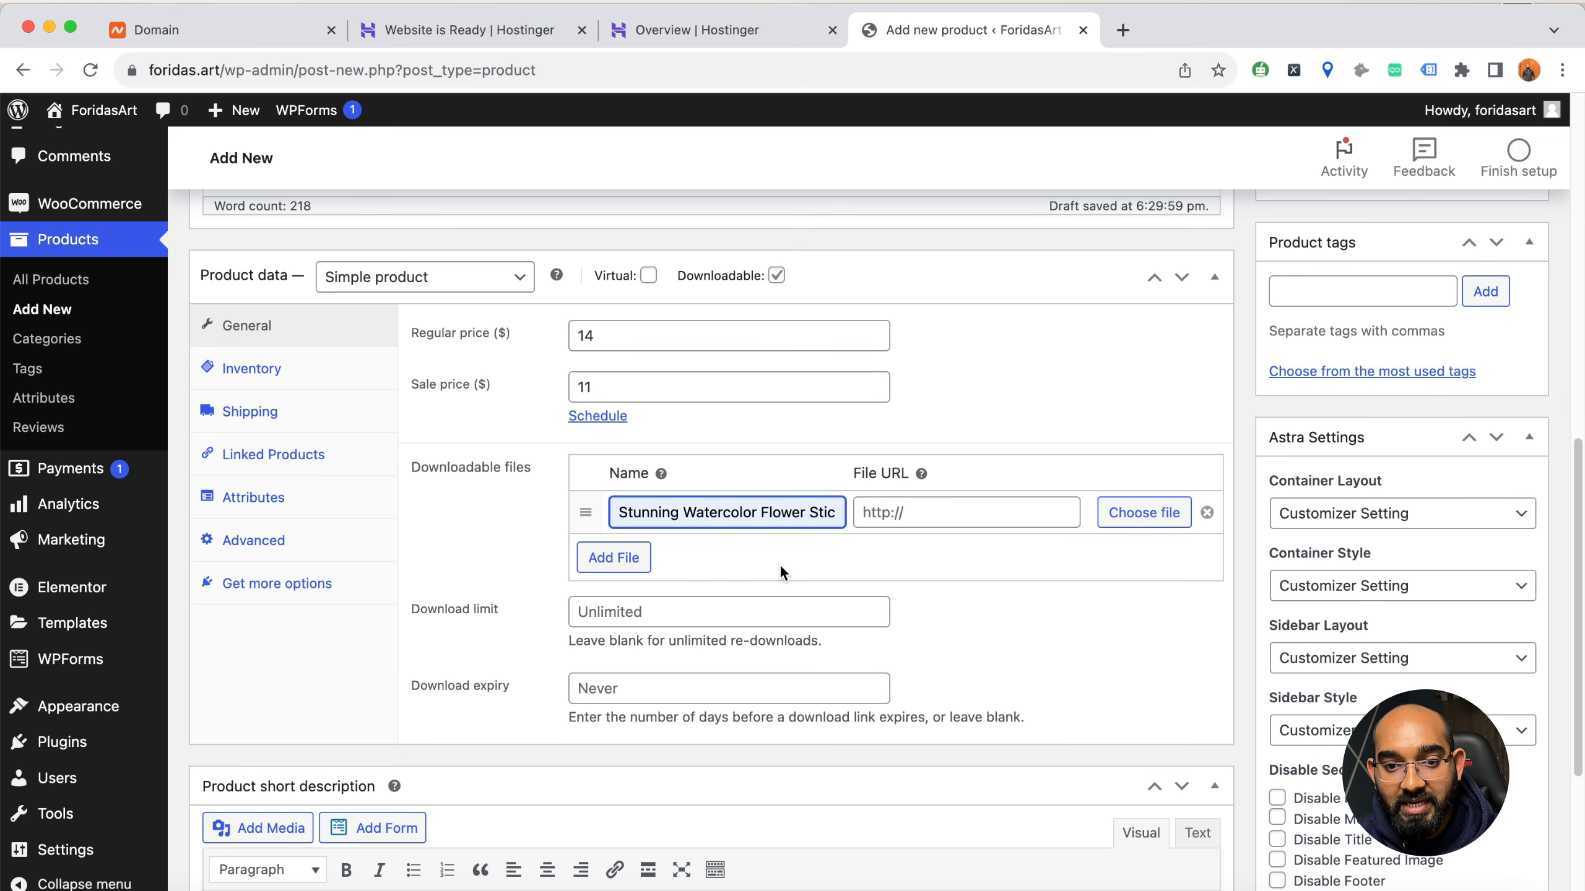
Open the computer's file chooser to upload a file for the downloadable entry's URL
{"action": "left_click", "coordinate": [902, 518]}
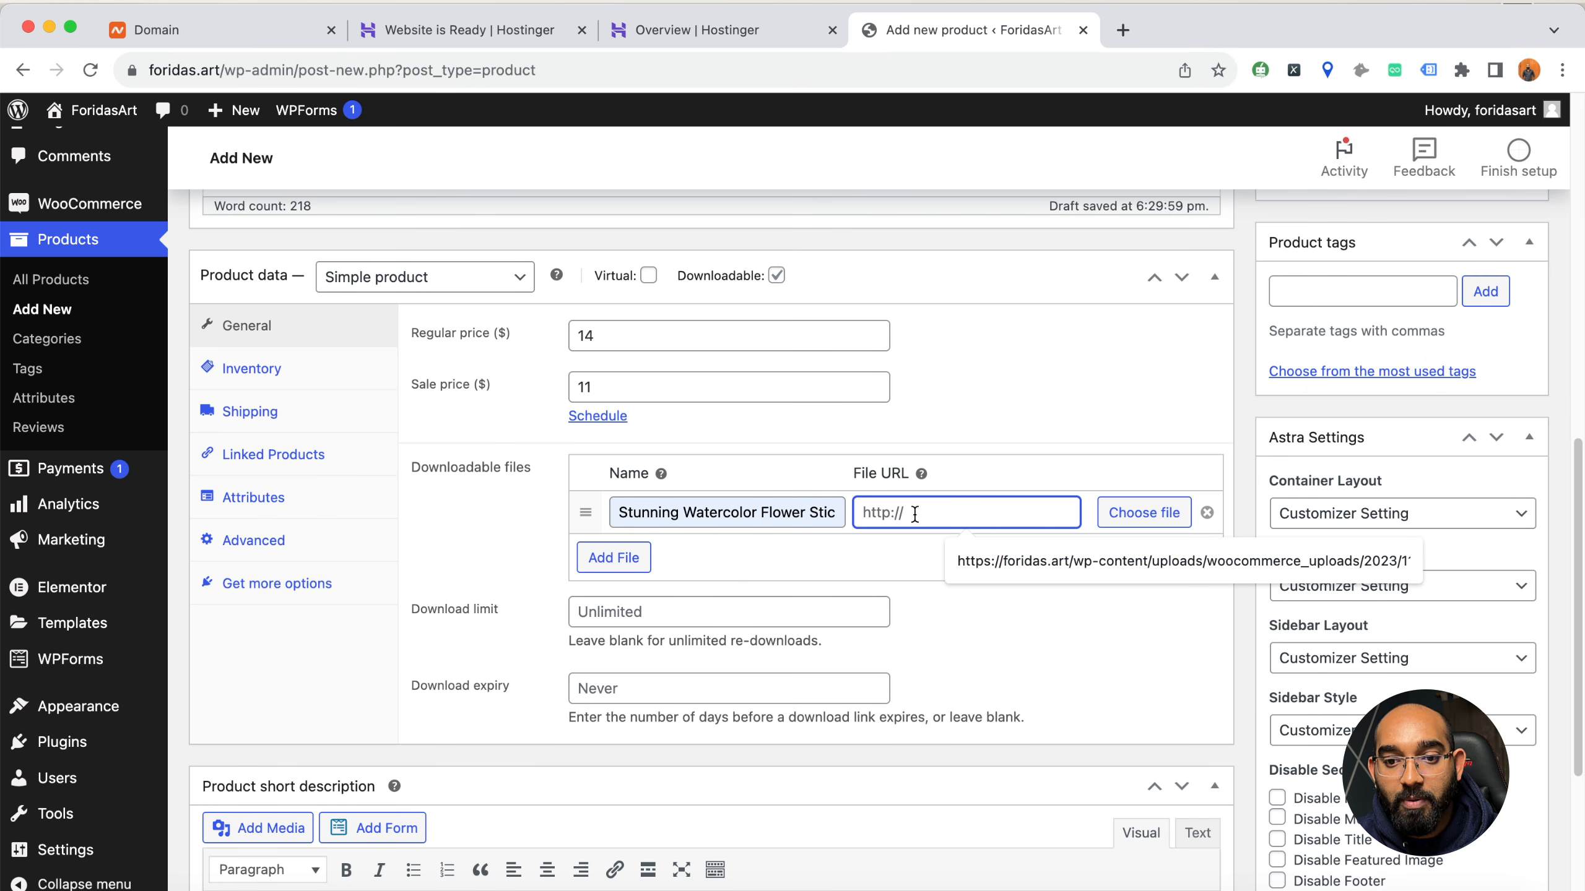
{"action": "left_click", "coordinate": [1137, 511]}
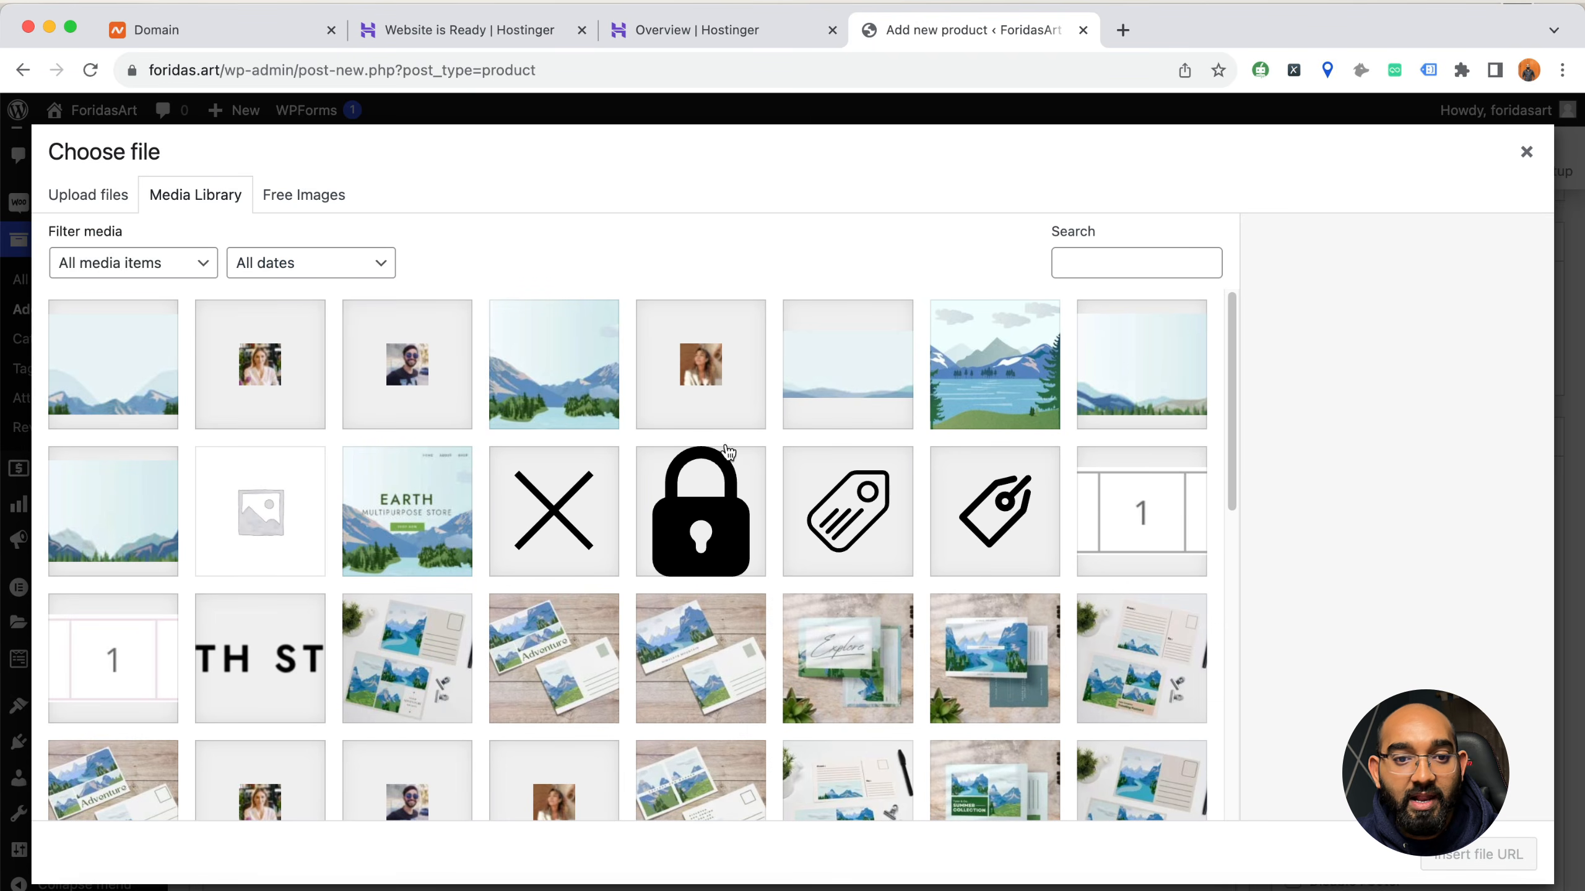
{"action": "left_click", "coordinate": [99, 199]}
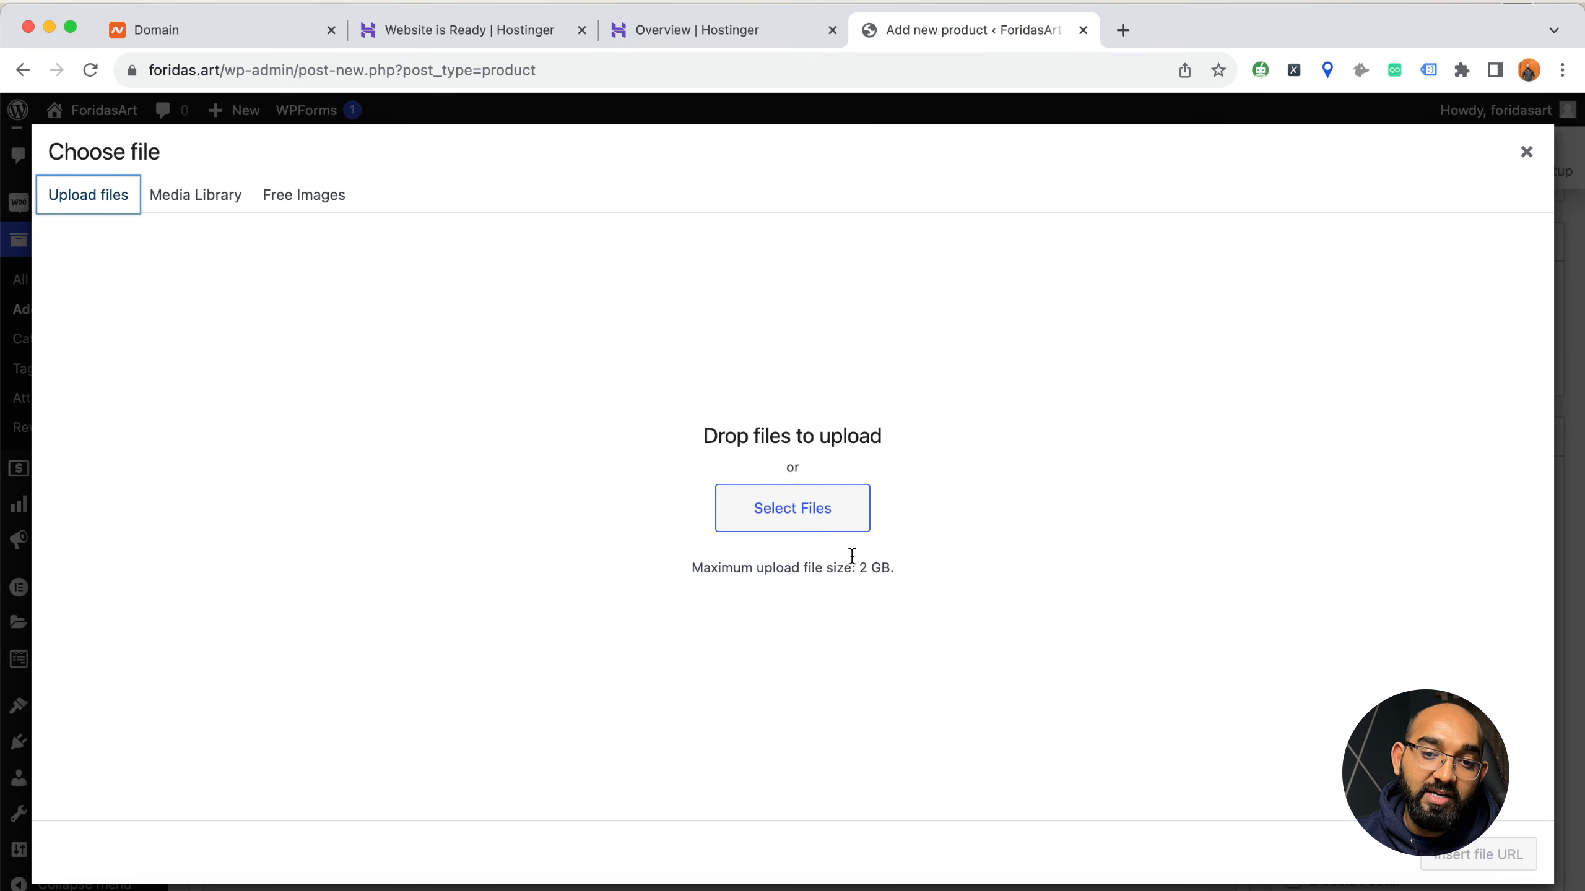
{"action": "left_click", "coordinate": [822, 518]}
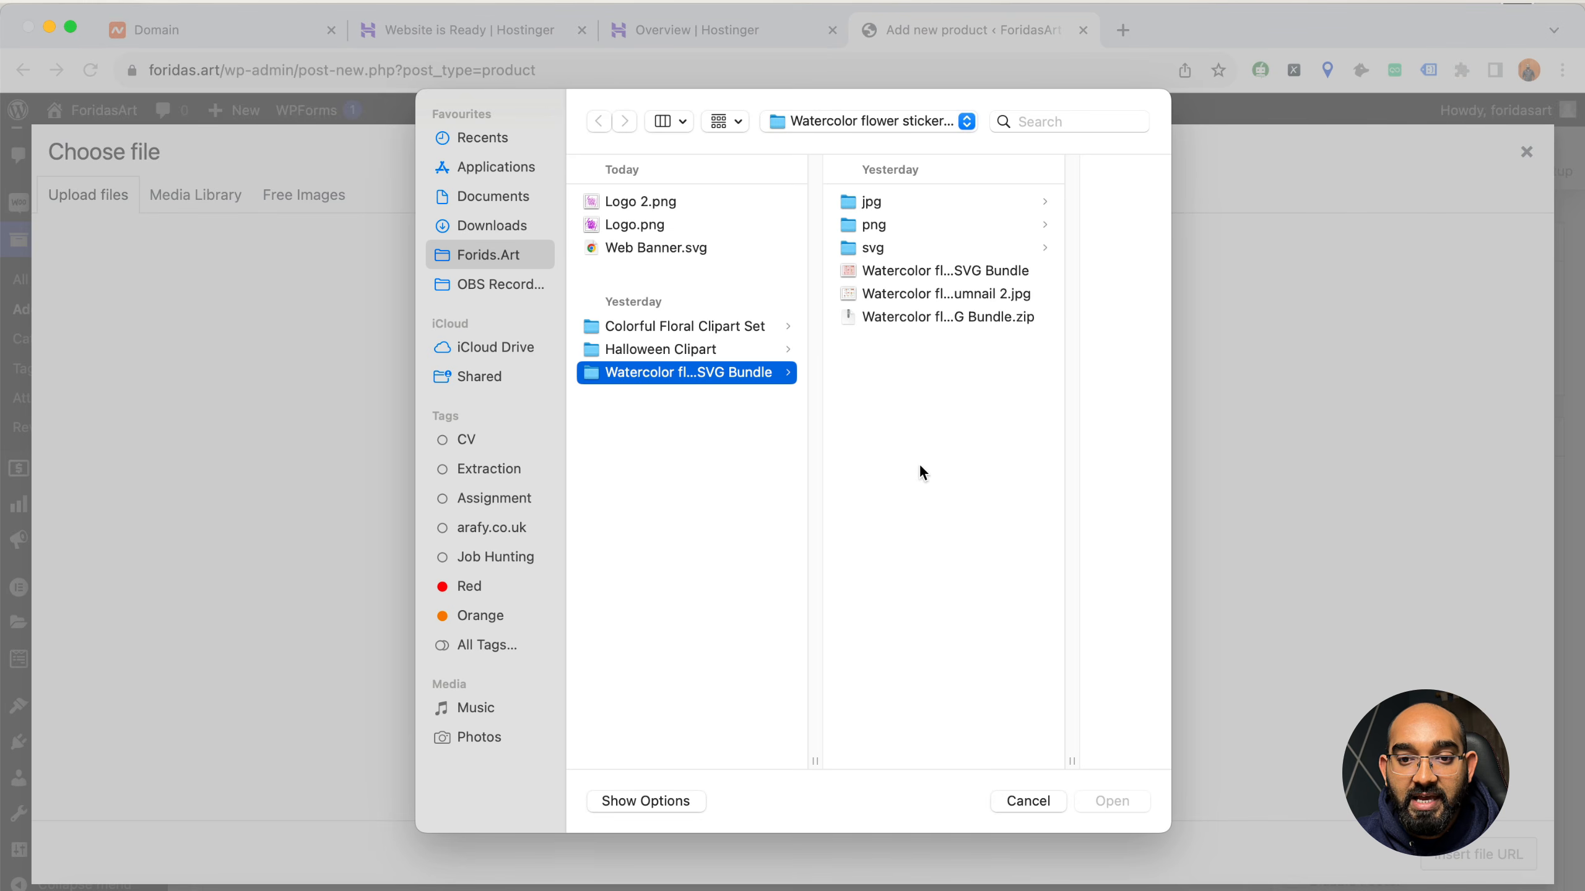
Preview the bundle's ZIP archive and several flower images in its png folder, including 1.png and 10.png
{"action": "left_click", "coordinate": [894, 320]}
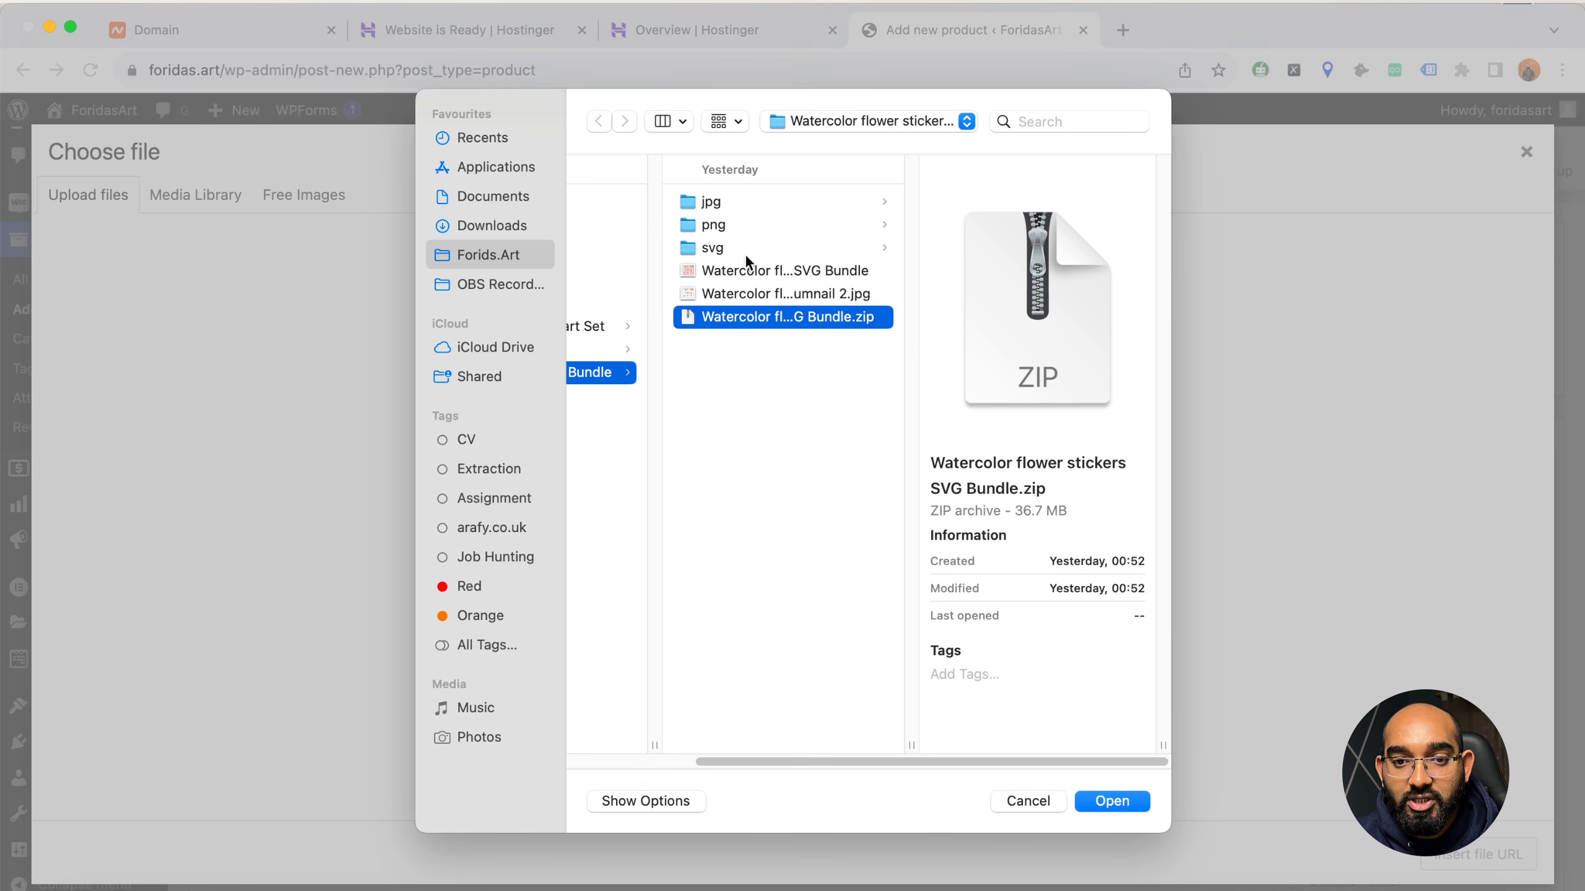
{"action": "left_click", "coordinate": [718, 202]}
{"action": "left_click", "coordinate": [747, 225]}
{"action": "left_click", "coordinate": [925, 211]}
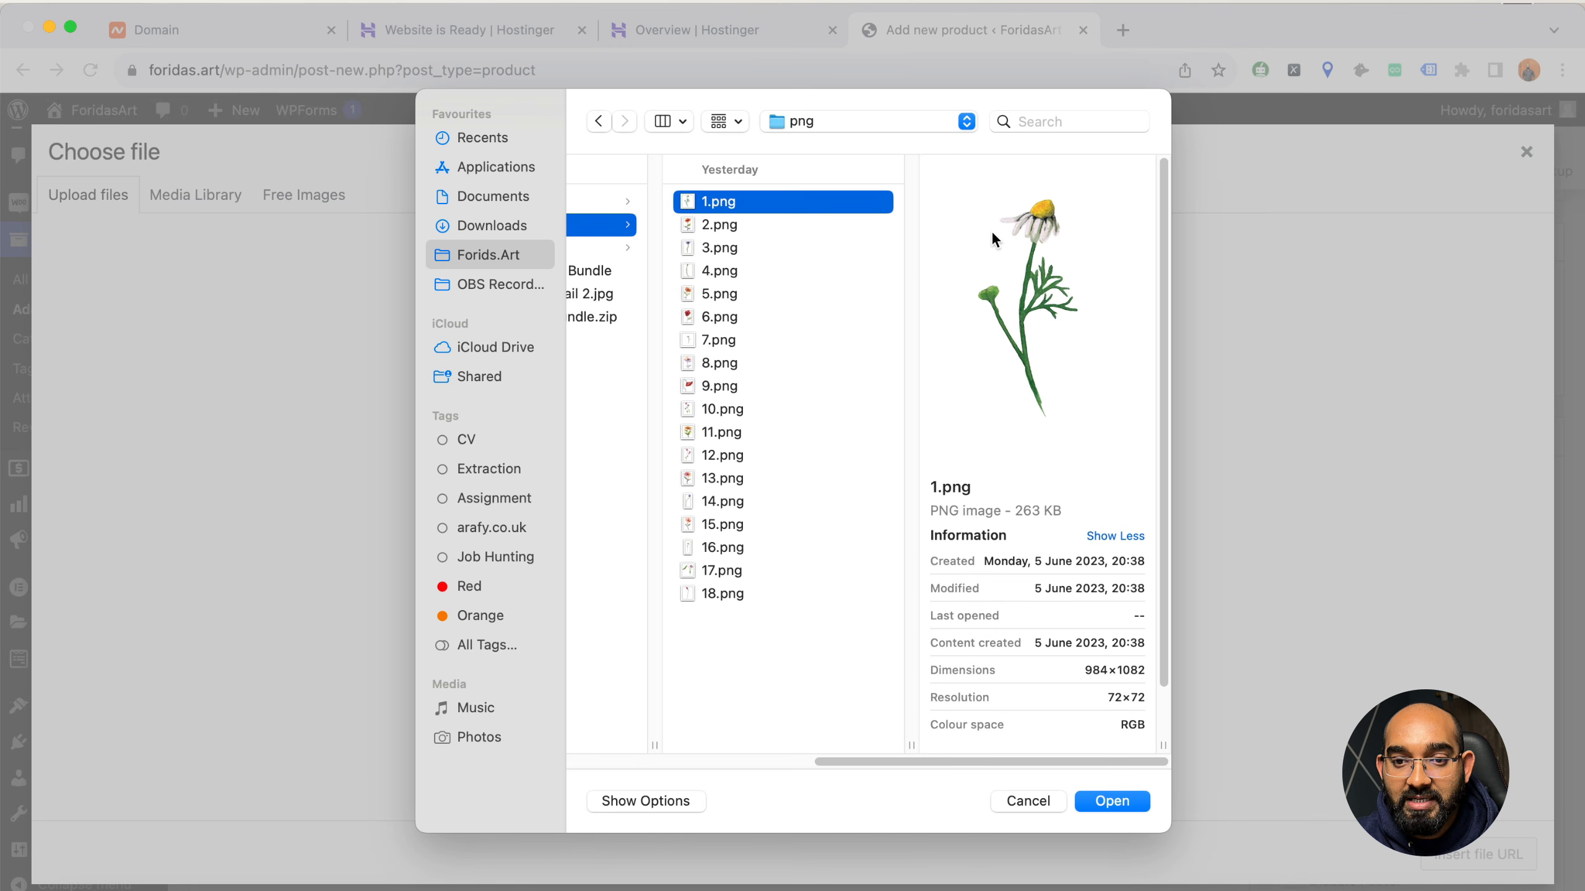
{"action": "left_click", "coordinate": [736, 248]}
{"action": "left_click", "coordinate": [743, 316]}
{"action": "left_click", "coordinate": [748, 409]}
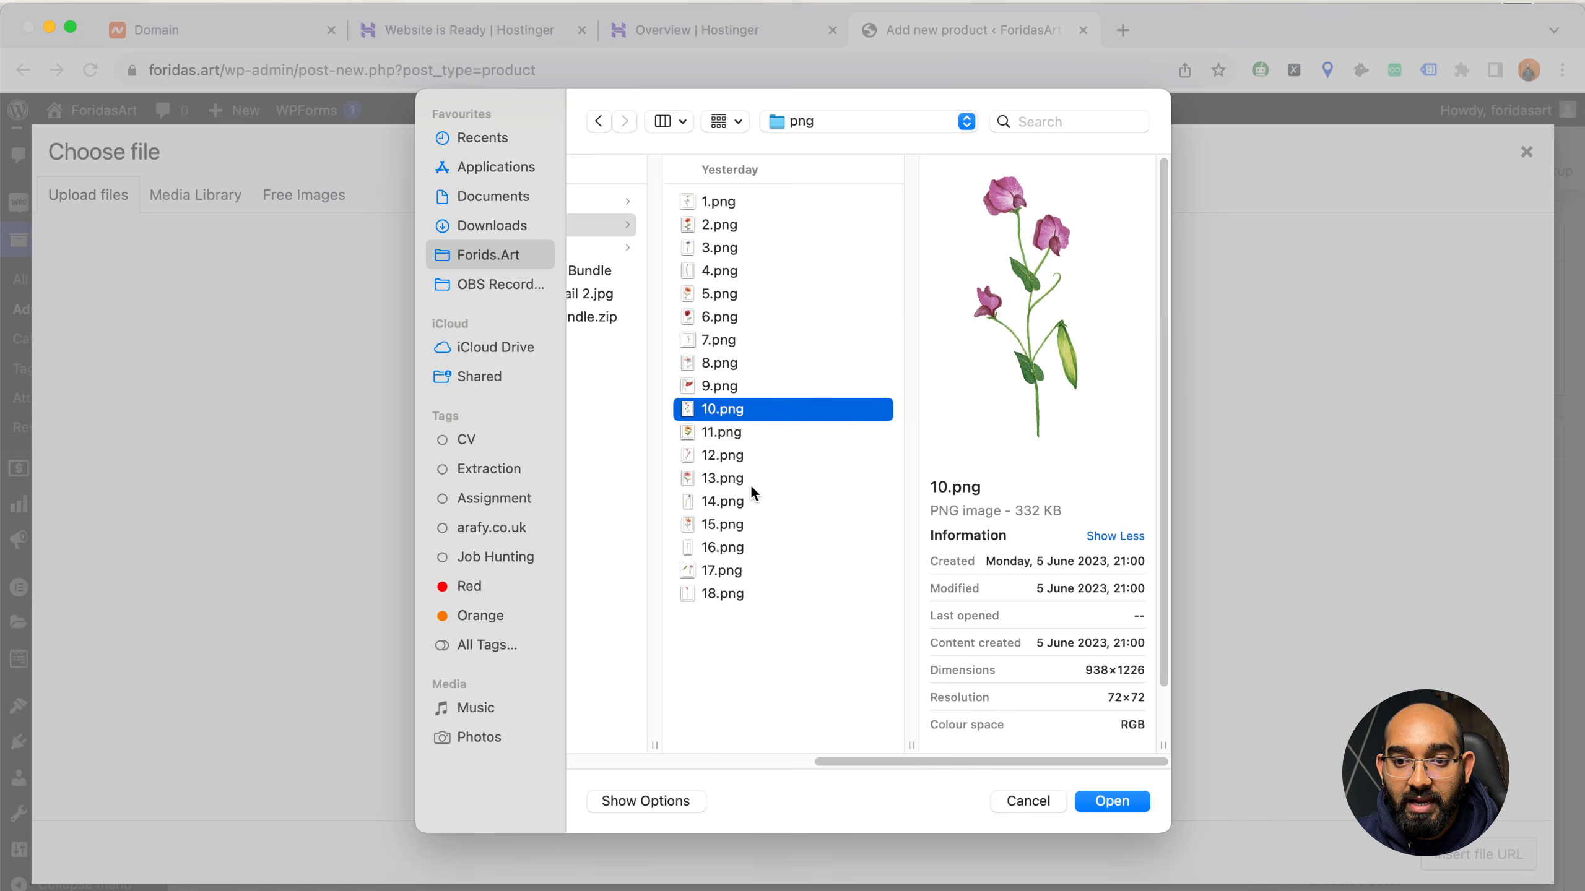
{"action": "left_click", "coordinate": [754, 477]}
Go back to the bundle folder and upload "Watercolor flower stickers SVG Bundle.zip" to the media library
{"action": "left_click_drag", "start_coordinate": [840, 759], "coordinate": [658, 763]}
{"action": "left_click", "coordinate": [797, 318]}
{"action": "left_click", "coordinate": [836, 319]}
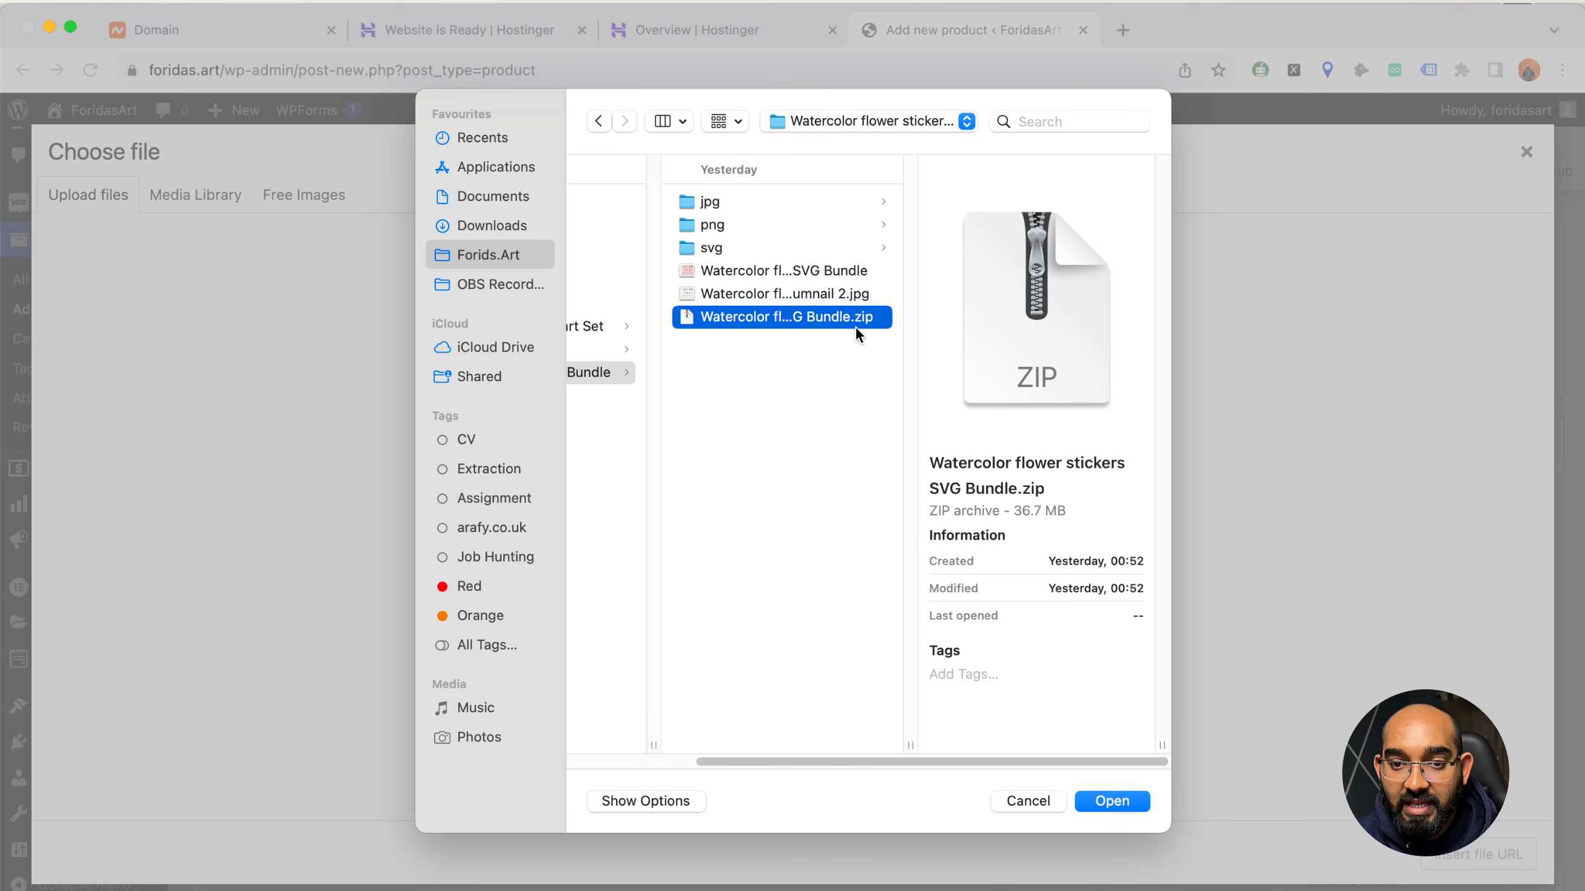
{"action": "left_click", "coordinate": [1134, 800]}
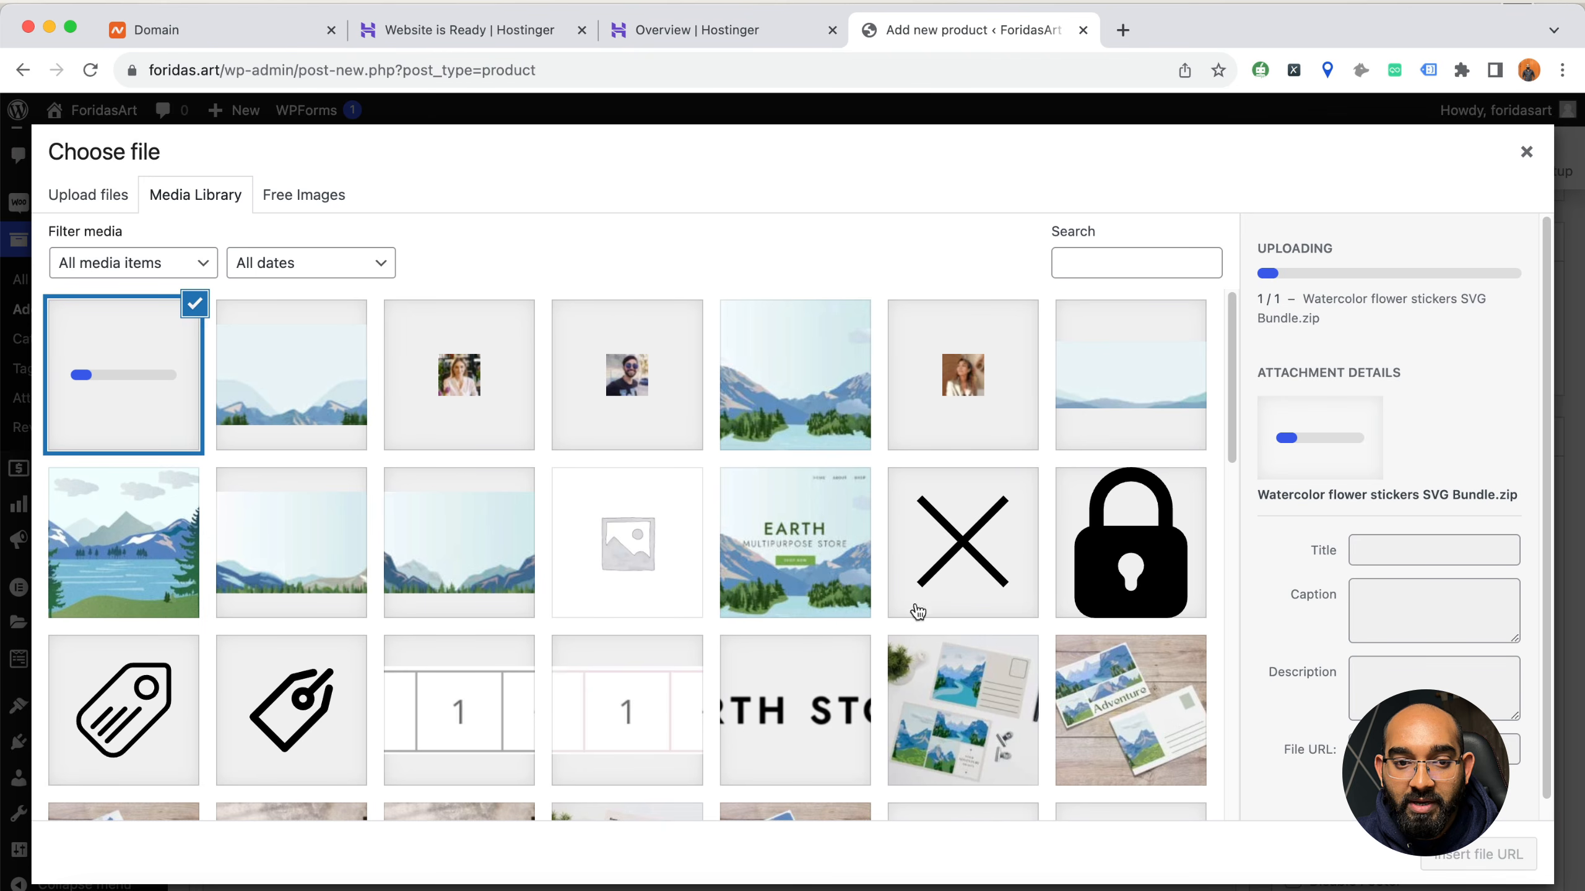
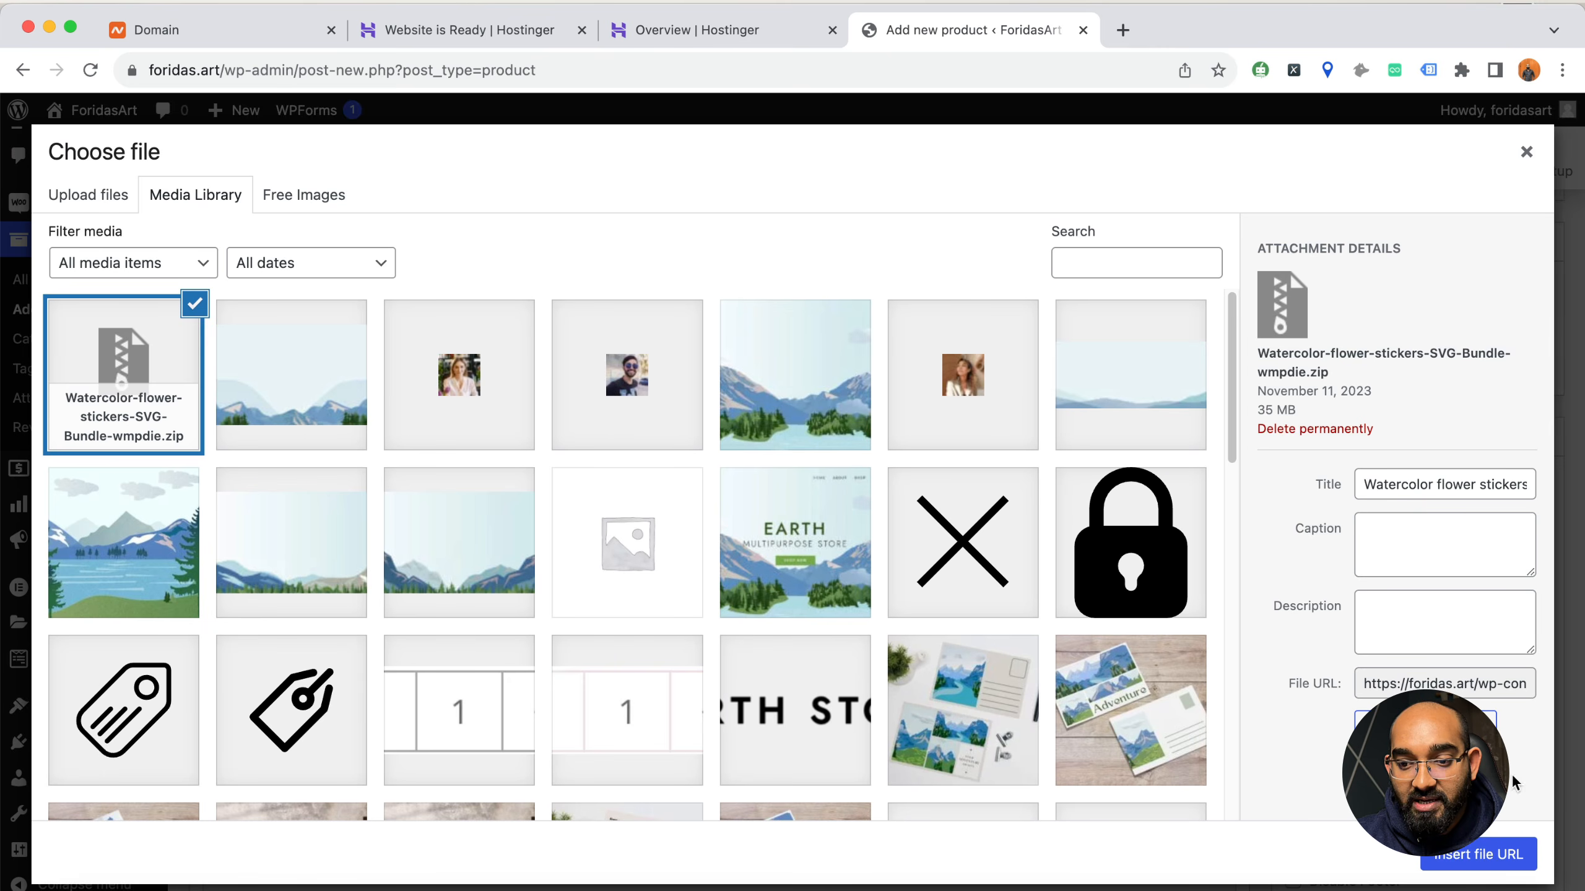
Insert the uploaded ZIP archive's file URL into the product's downloadable file entry
{"action": "left_click", "coordinate": [1503, 864]}
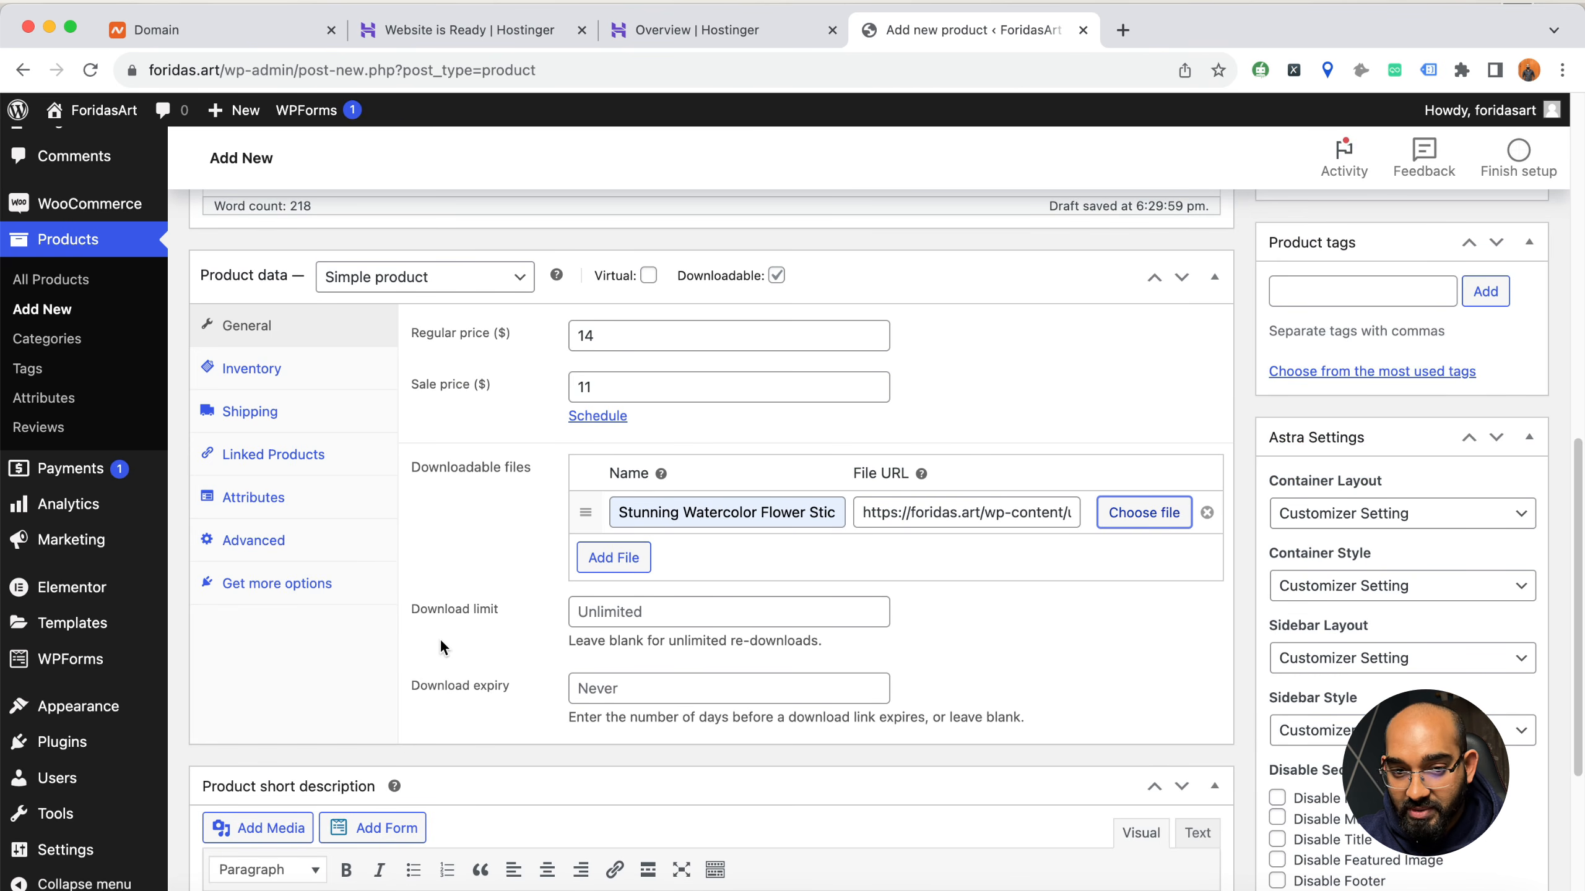
Try a download limit of 10 for the product and clear the value again
{"action": "left_click", "coordinate": [609, 611]}
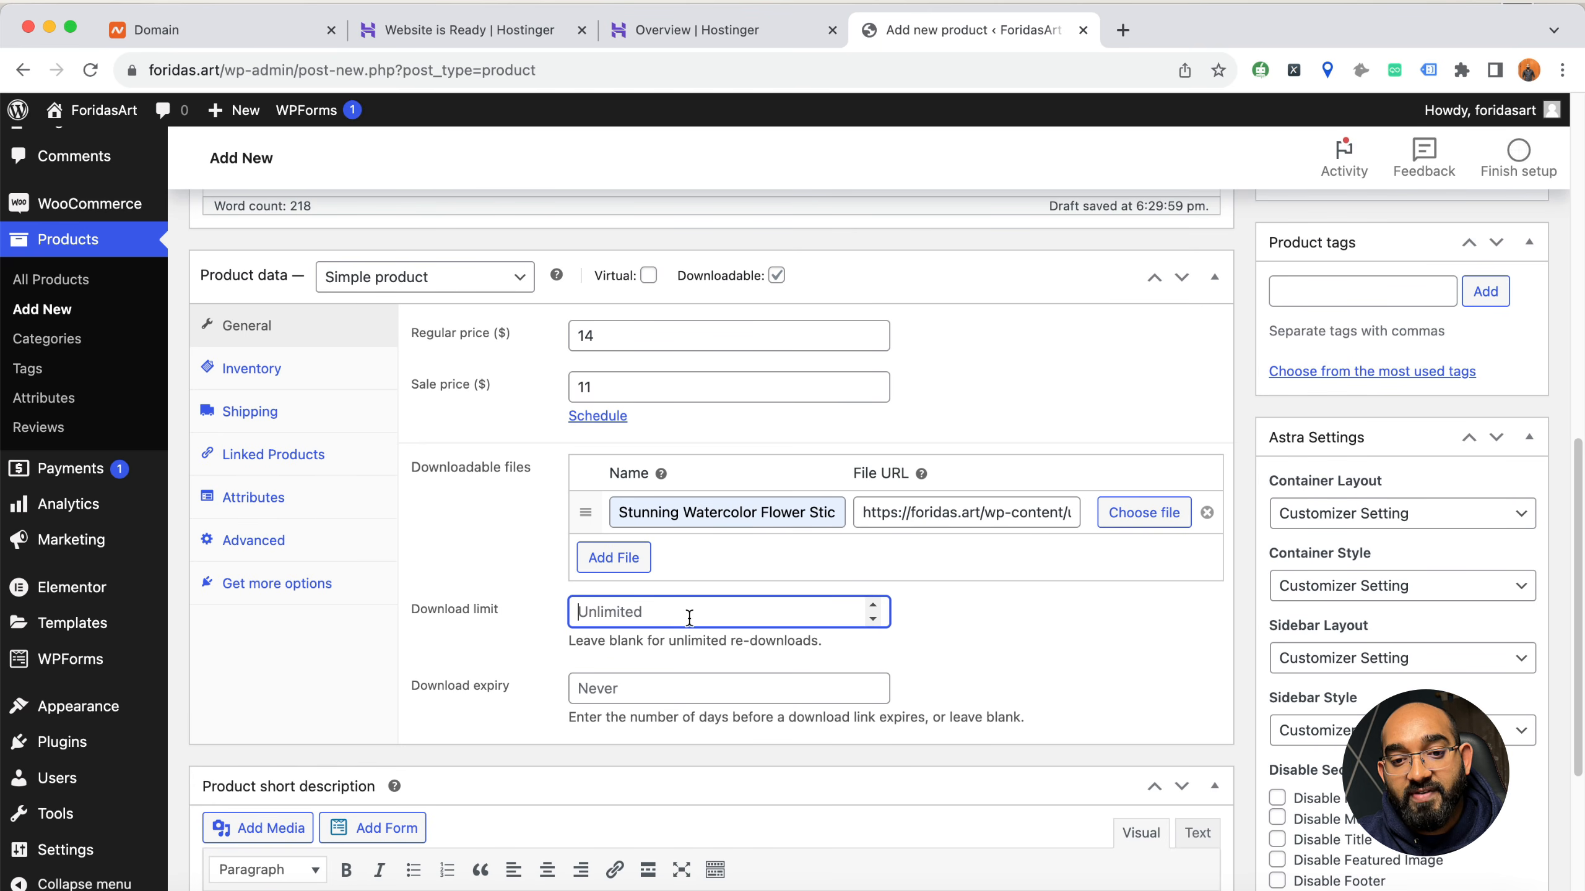
{"action": "type", "text": "1"}
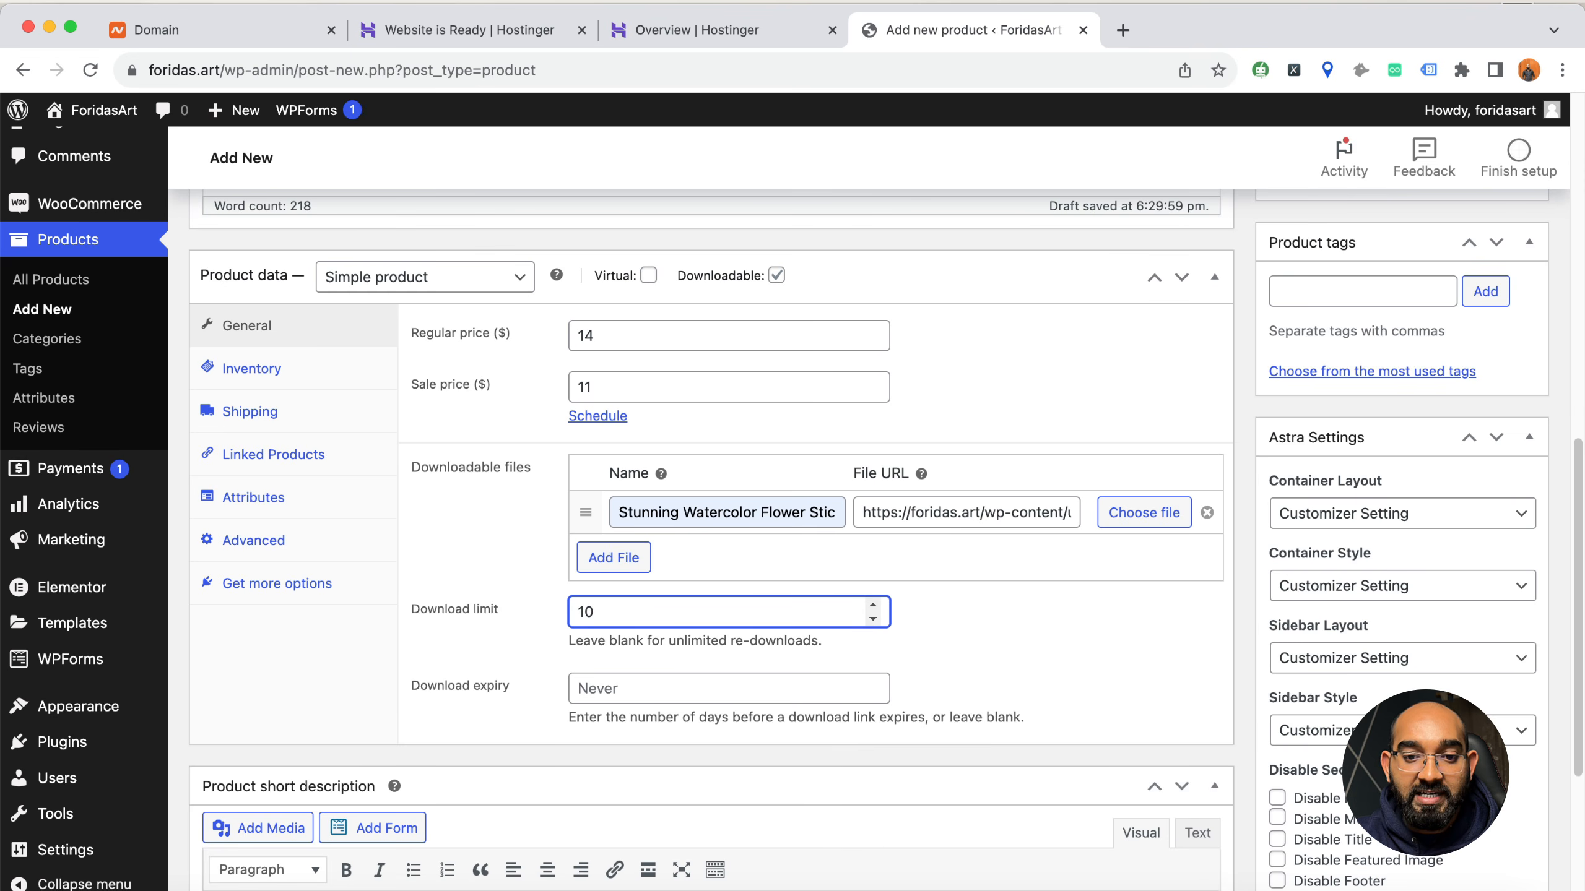
{"action": "type", "text": "0"}
{"action": "left_click", "coordinate": [903, 652]}
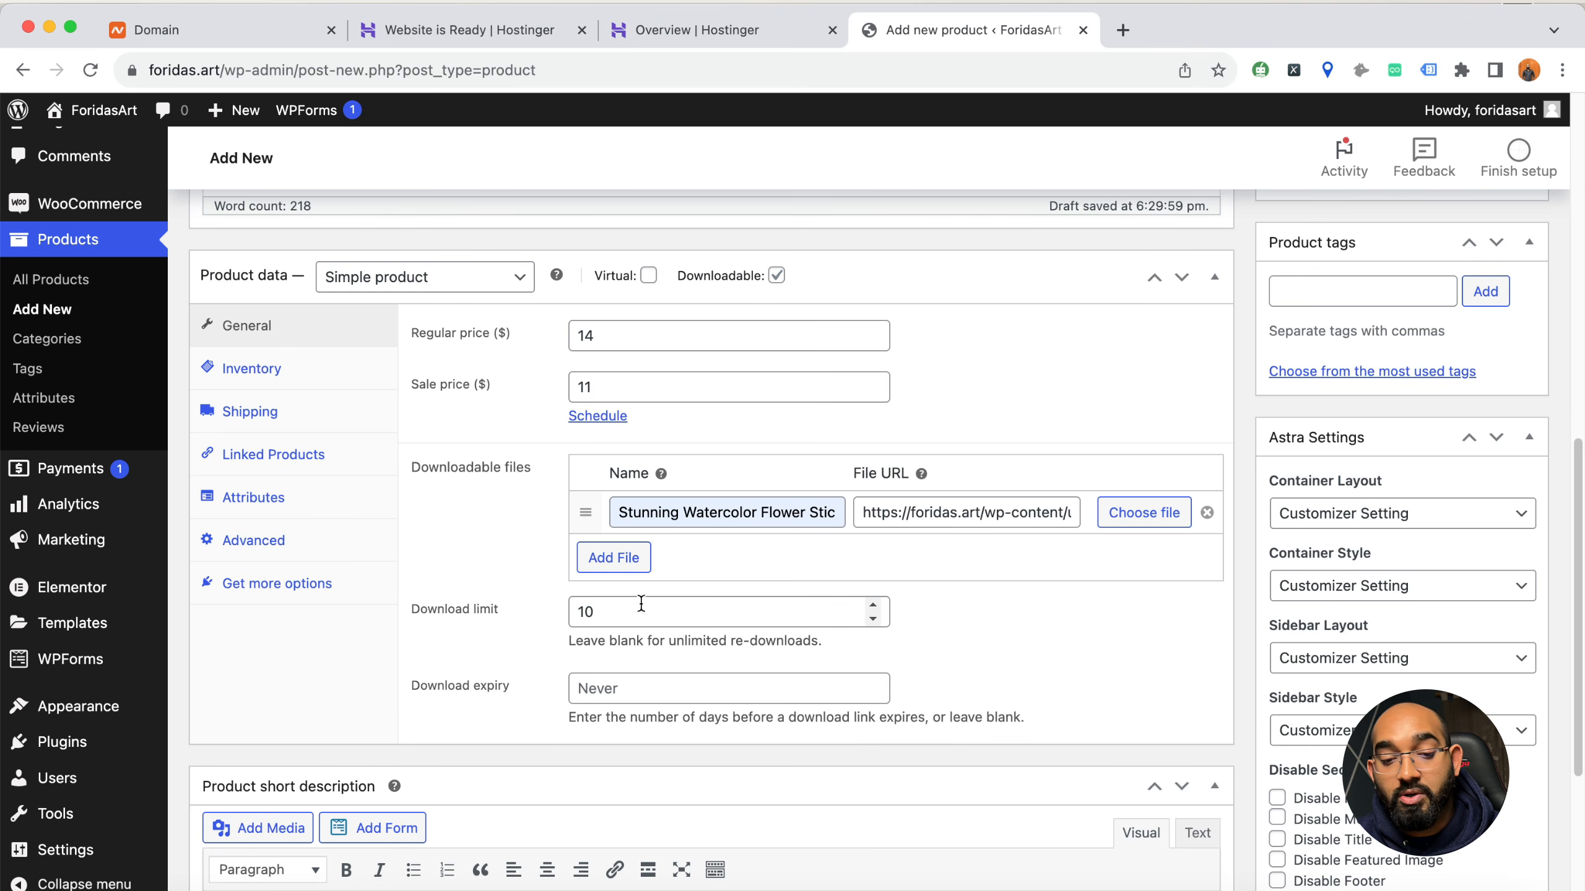
{"action": "left_click_drag", "start_coordinate": [621, 612], "coordinate": [529, 624]}
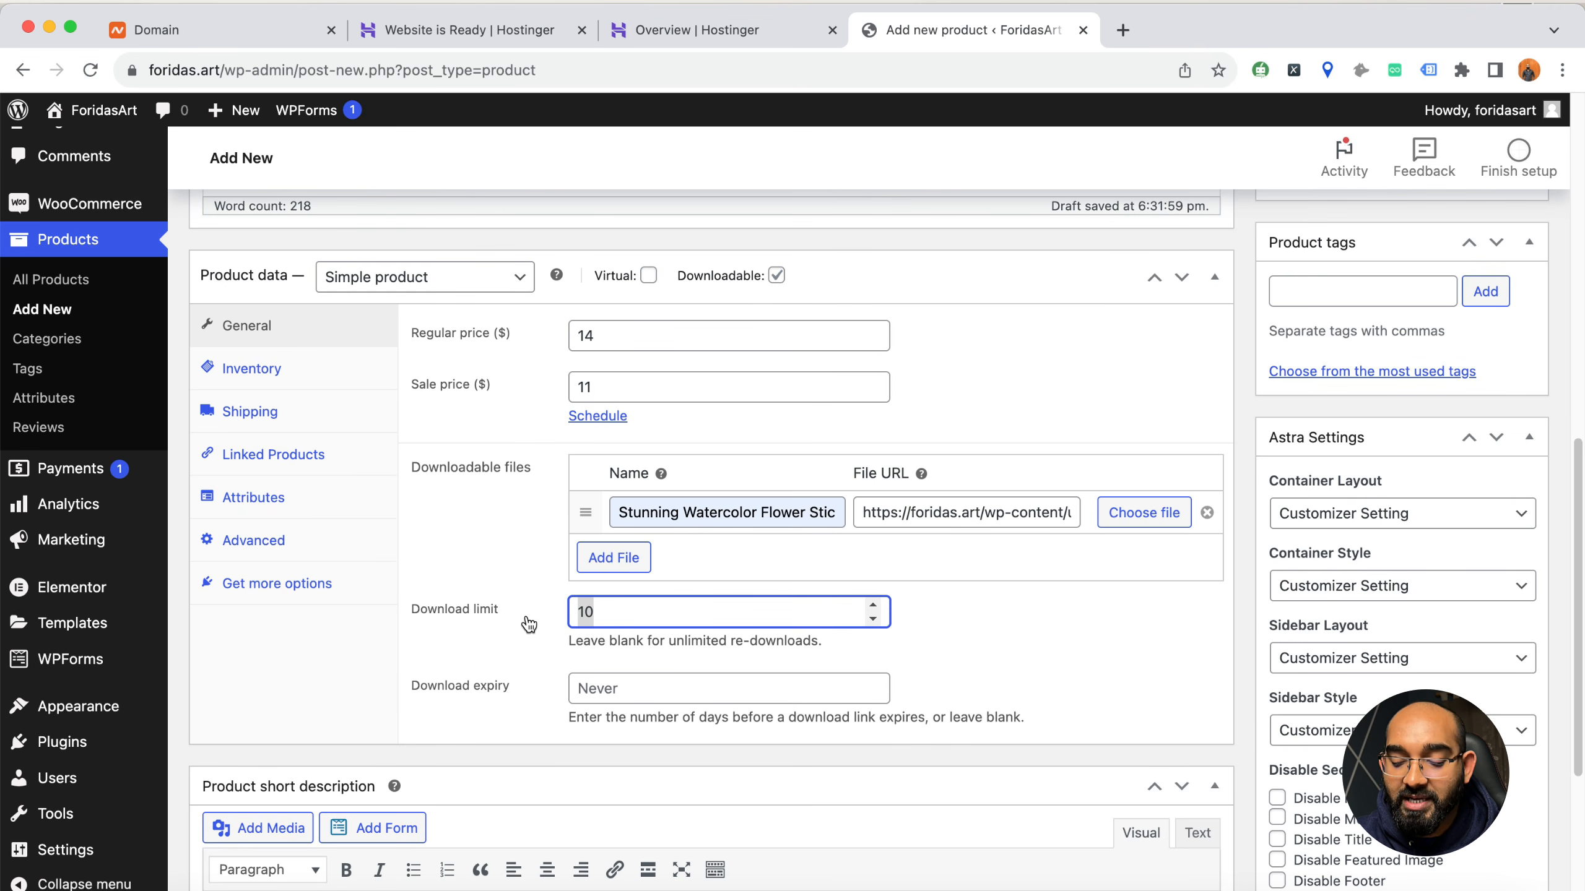
{"action": "key", "text": "BackSpace"}
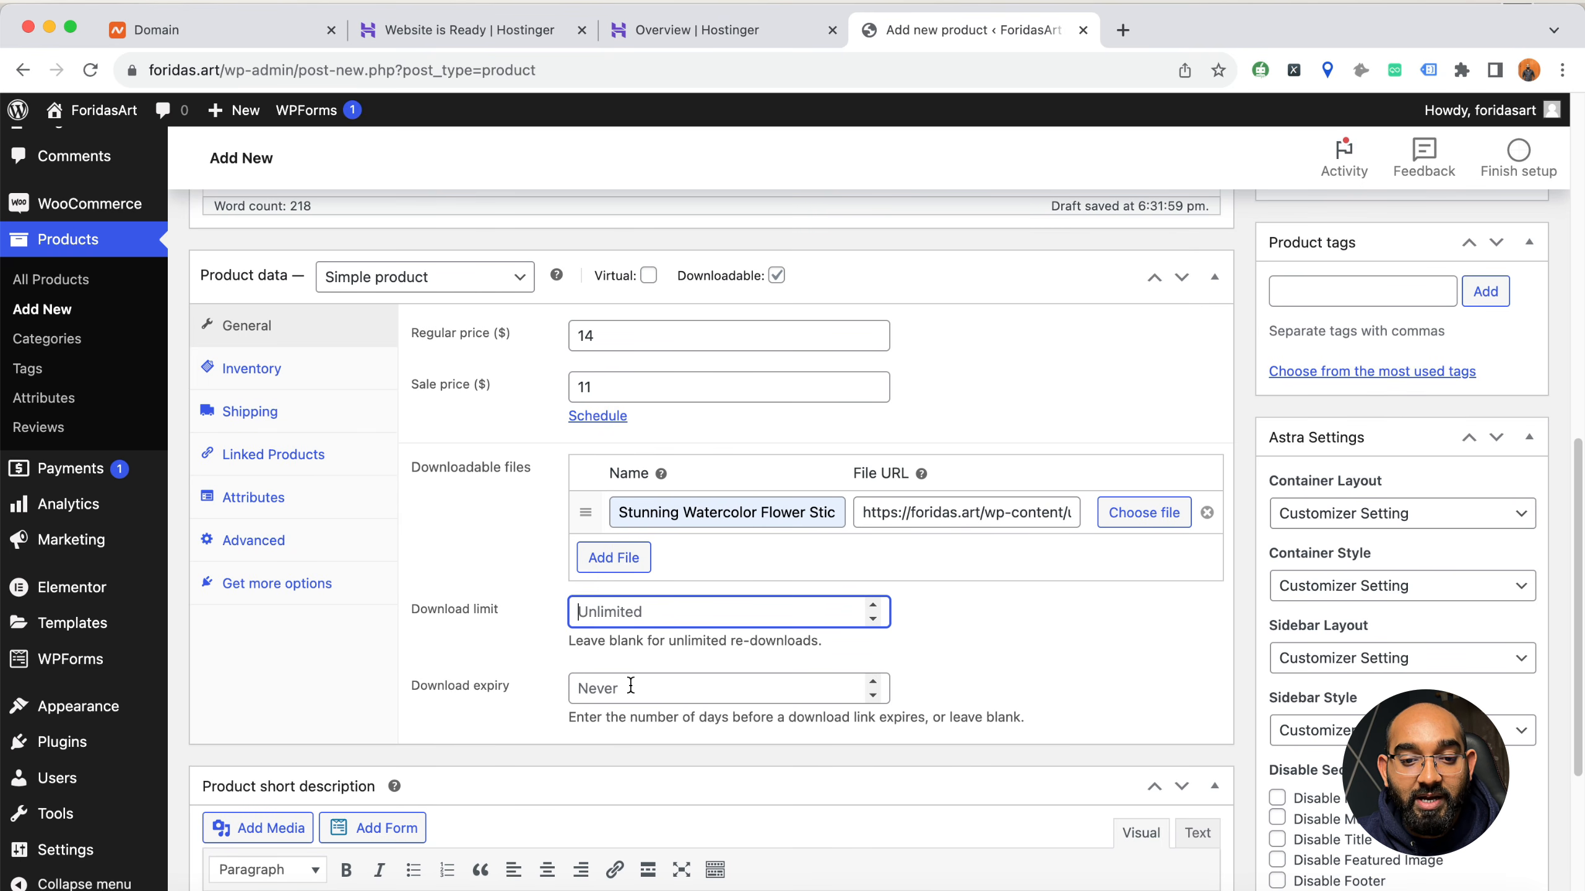
Try a download expiry of 10 days for the product and clear the value again
{"action": "left_click", "coordinate": [652, 684]}
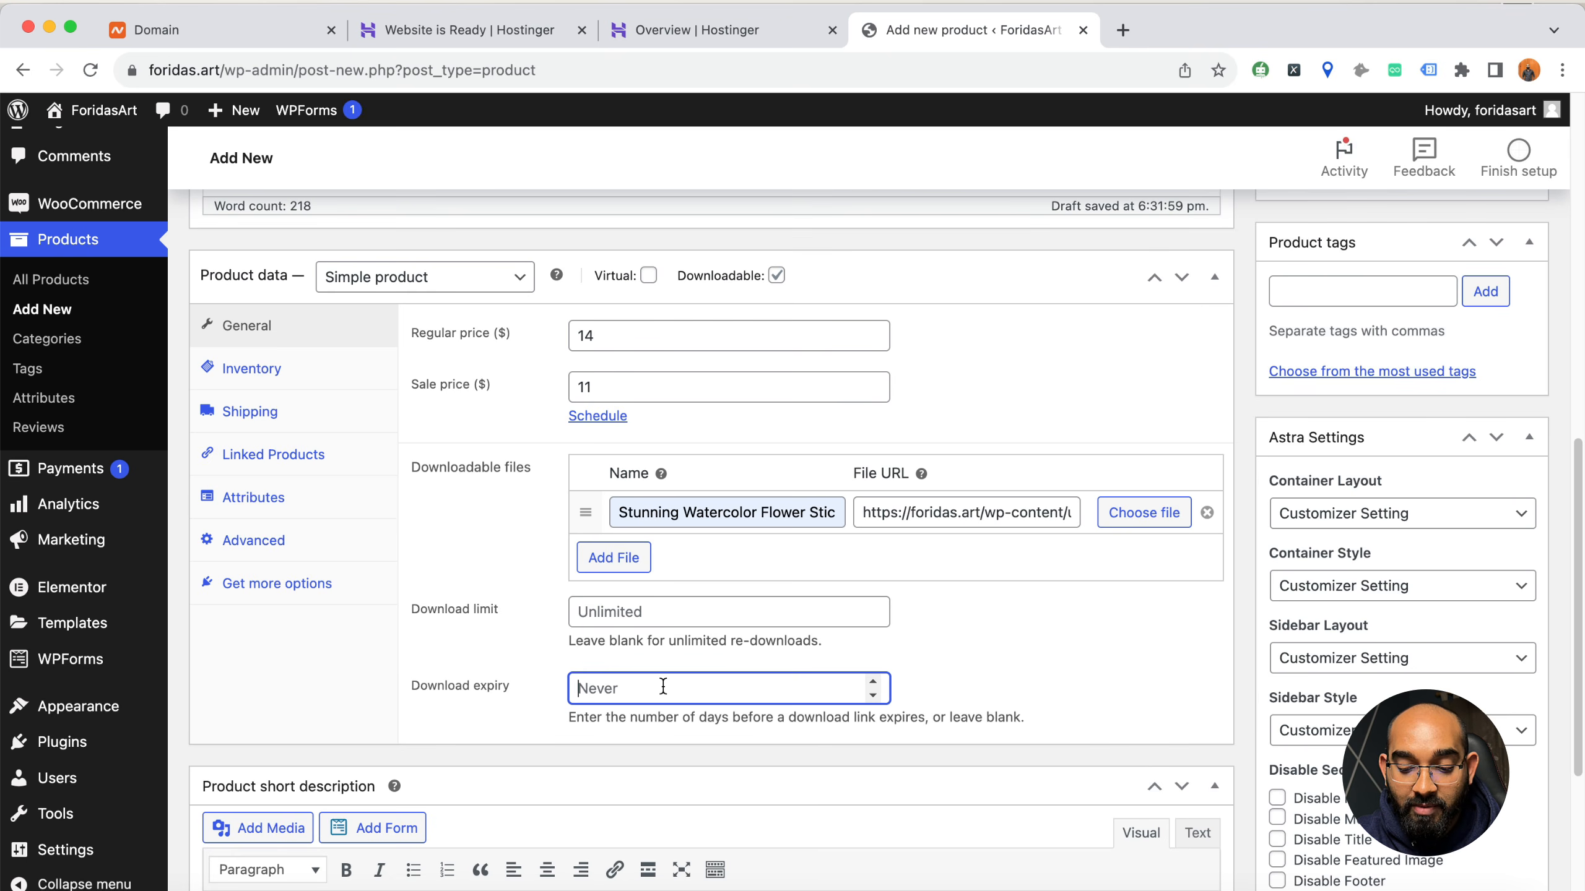
{"action": "left_click", "coordinate": [981, 673]}
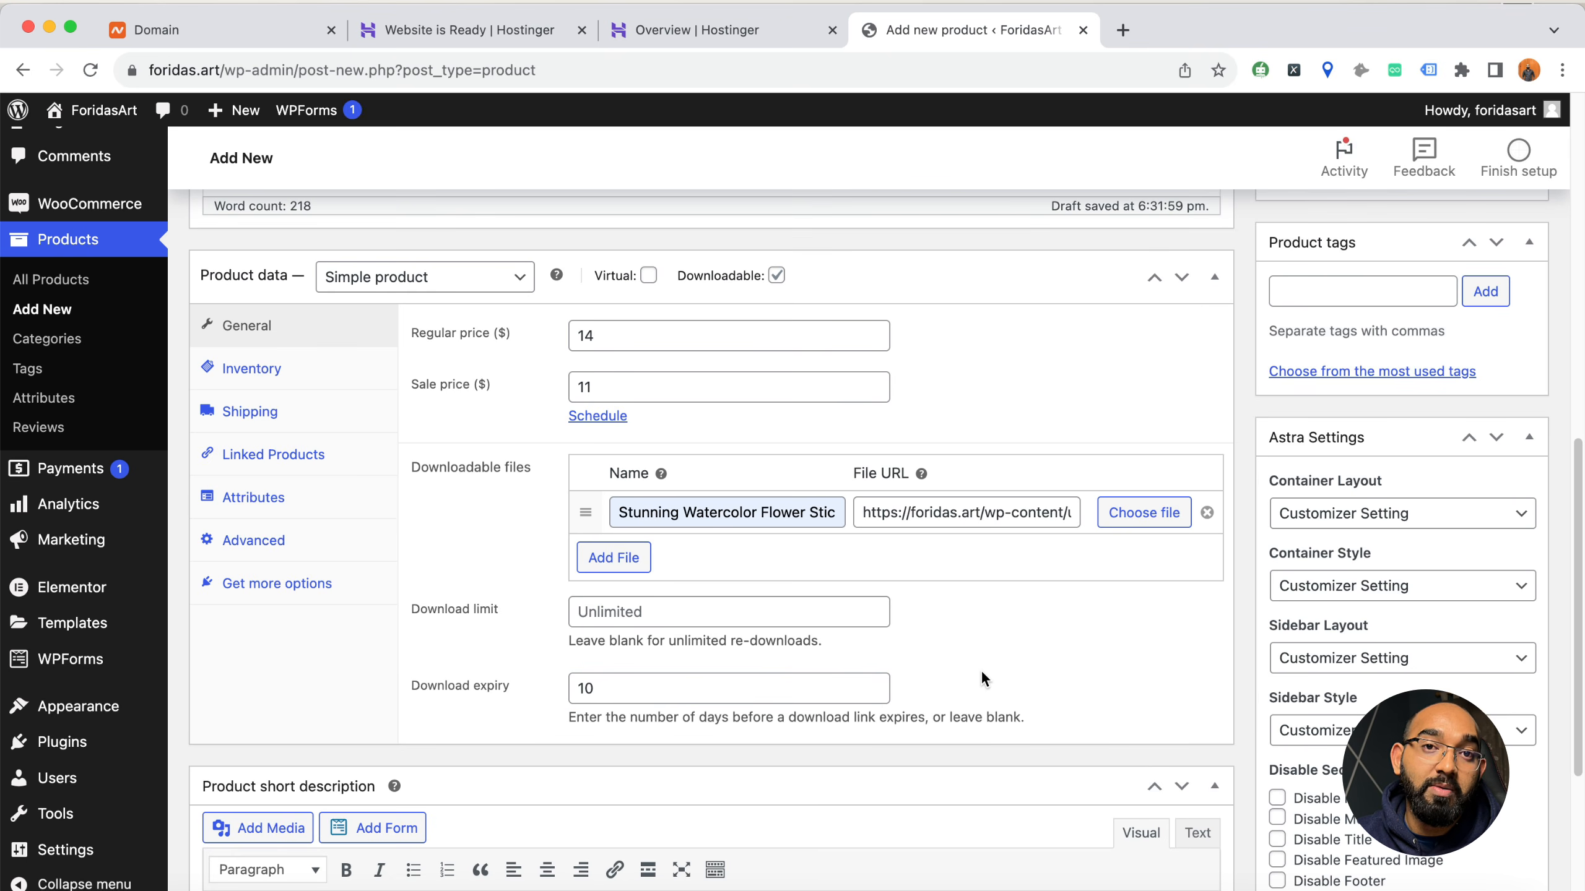
{"action": "left_click", "coordinate": [533, 690]}
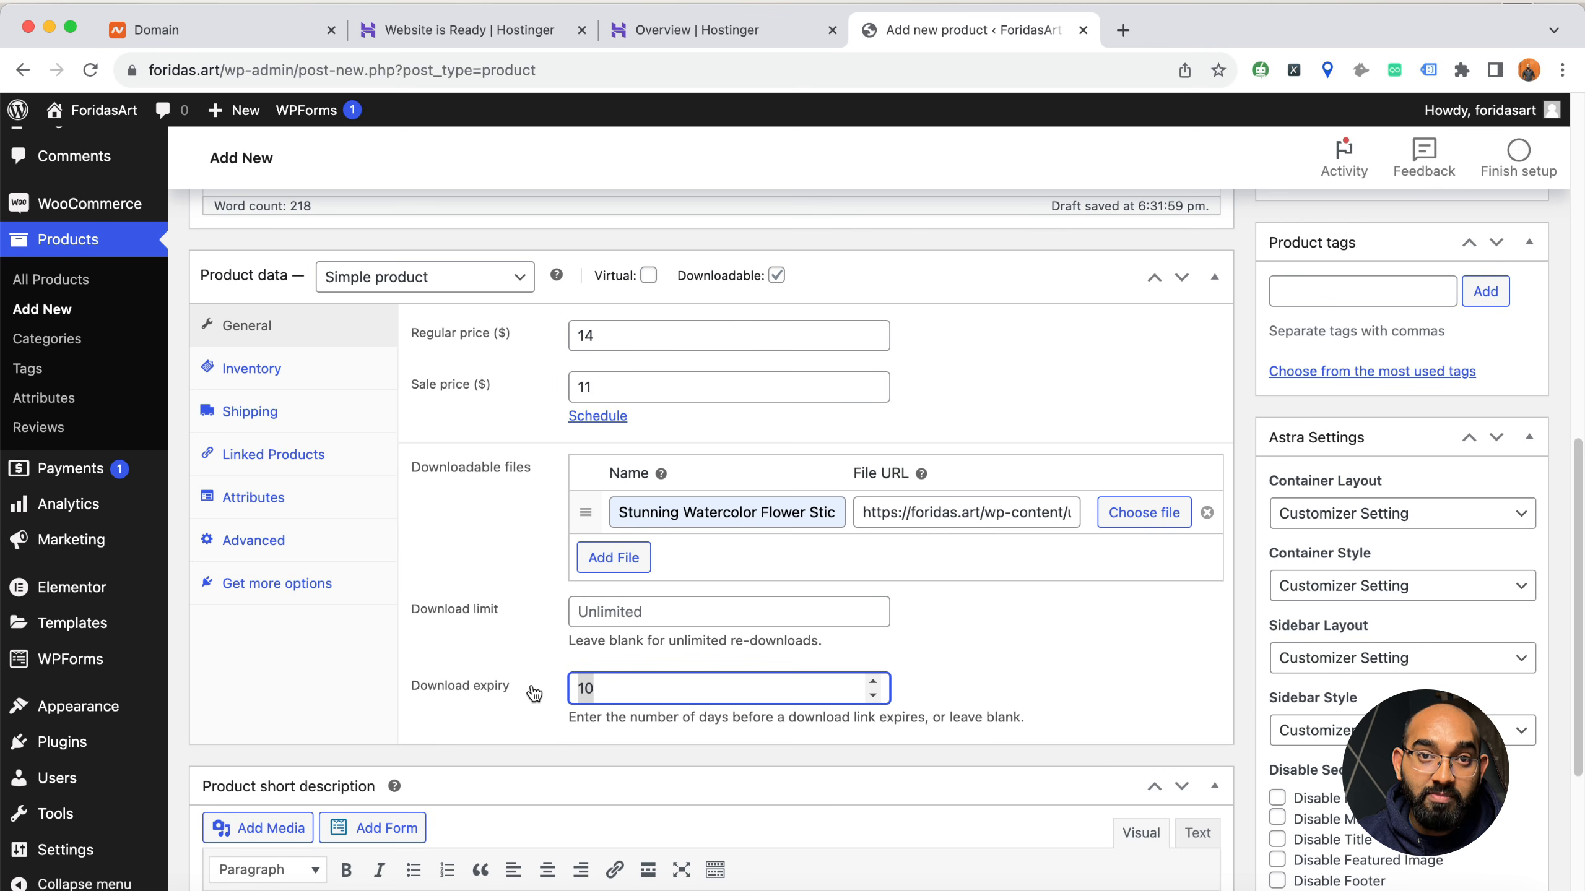
{"action": "key", "text": "BackSpace"}
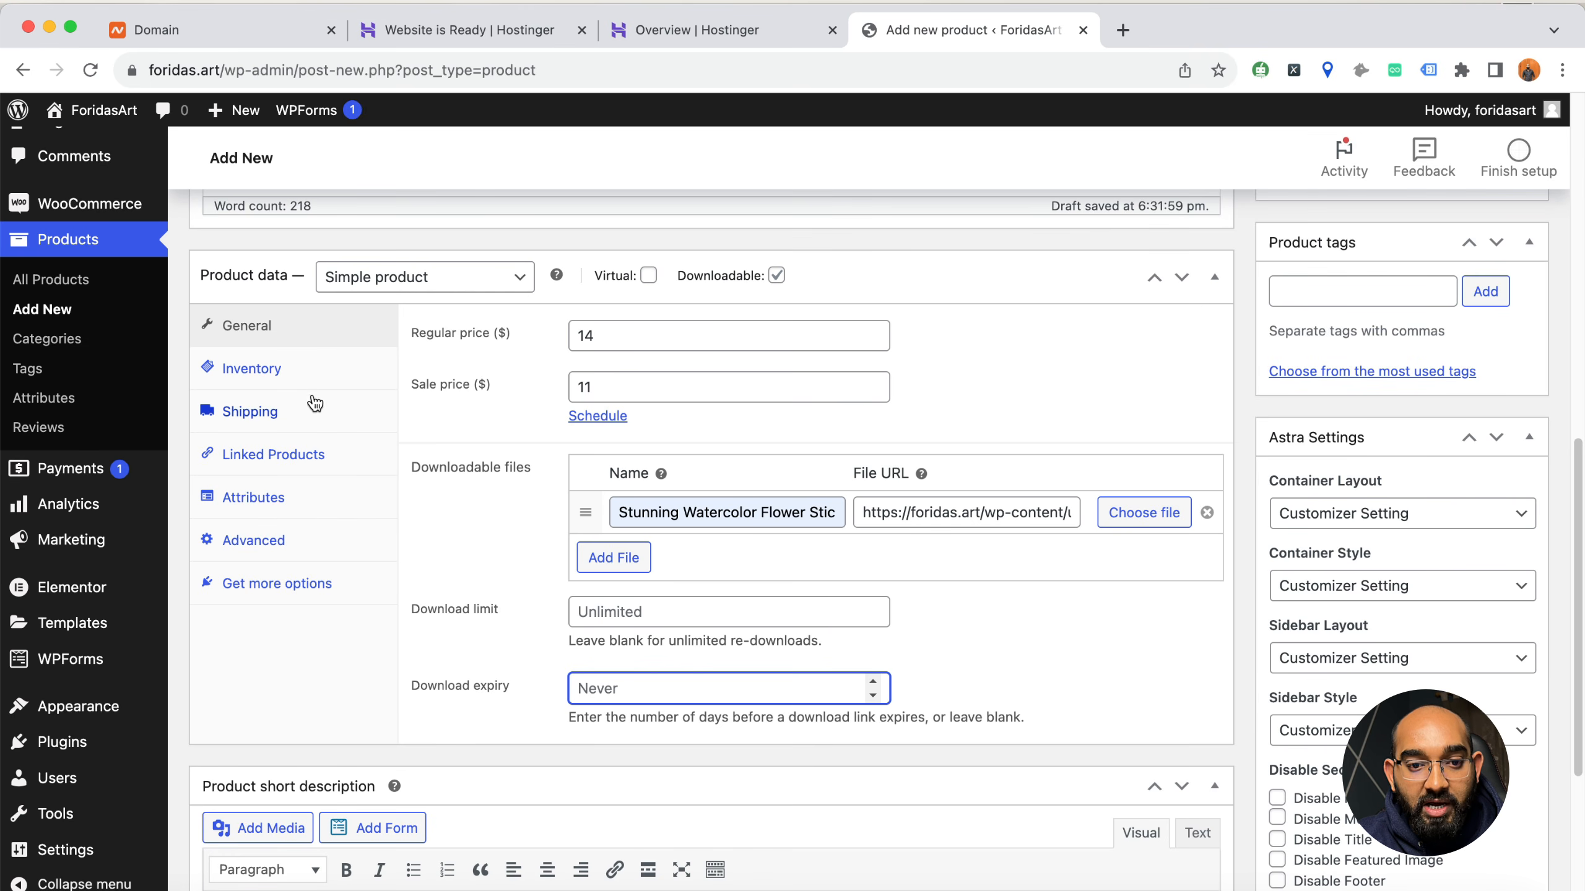
Look through the product data's Inventory, Shipping, Linked Products, Attributes and Advanced settings and return to General
{"action": "left_click", "coordinate": [270, 373]}
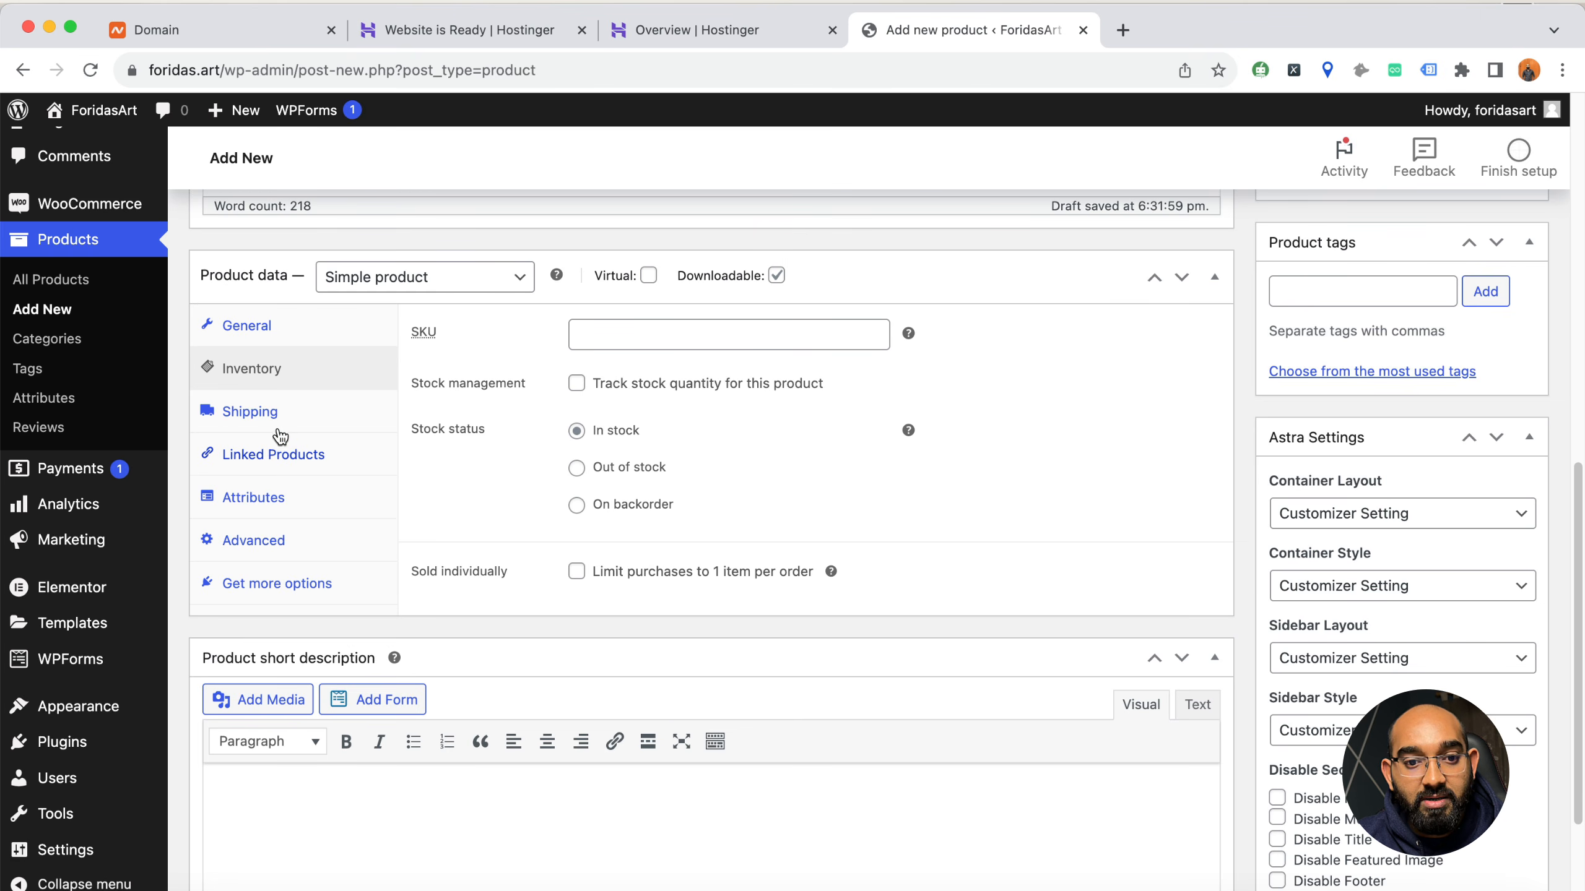
{"action": "left_click", "coordinate": [250, 414]}
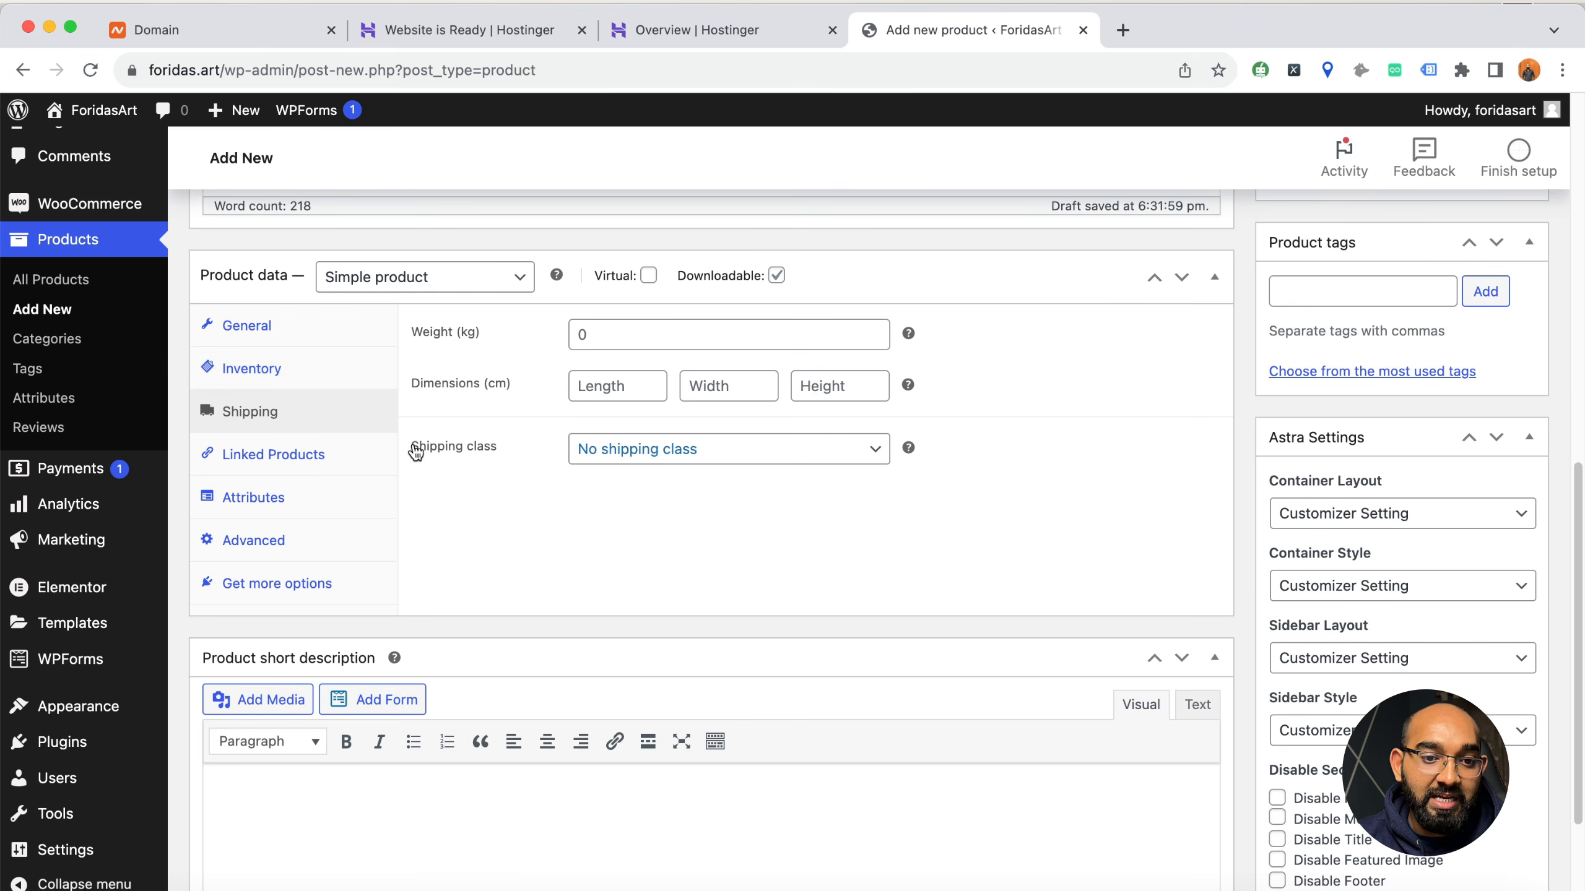
{"action": "left_click", "coordinate": [327, 455]}
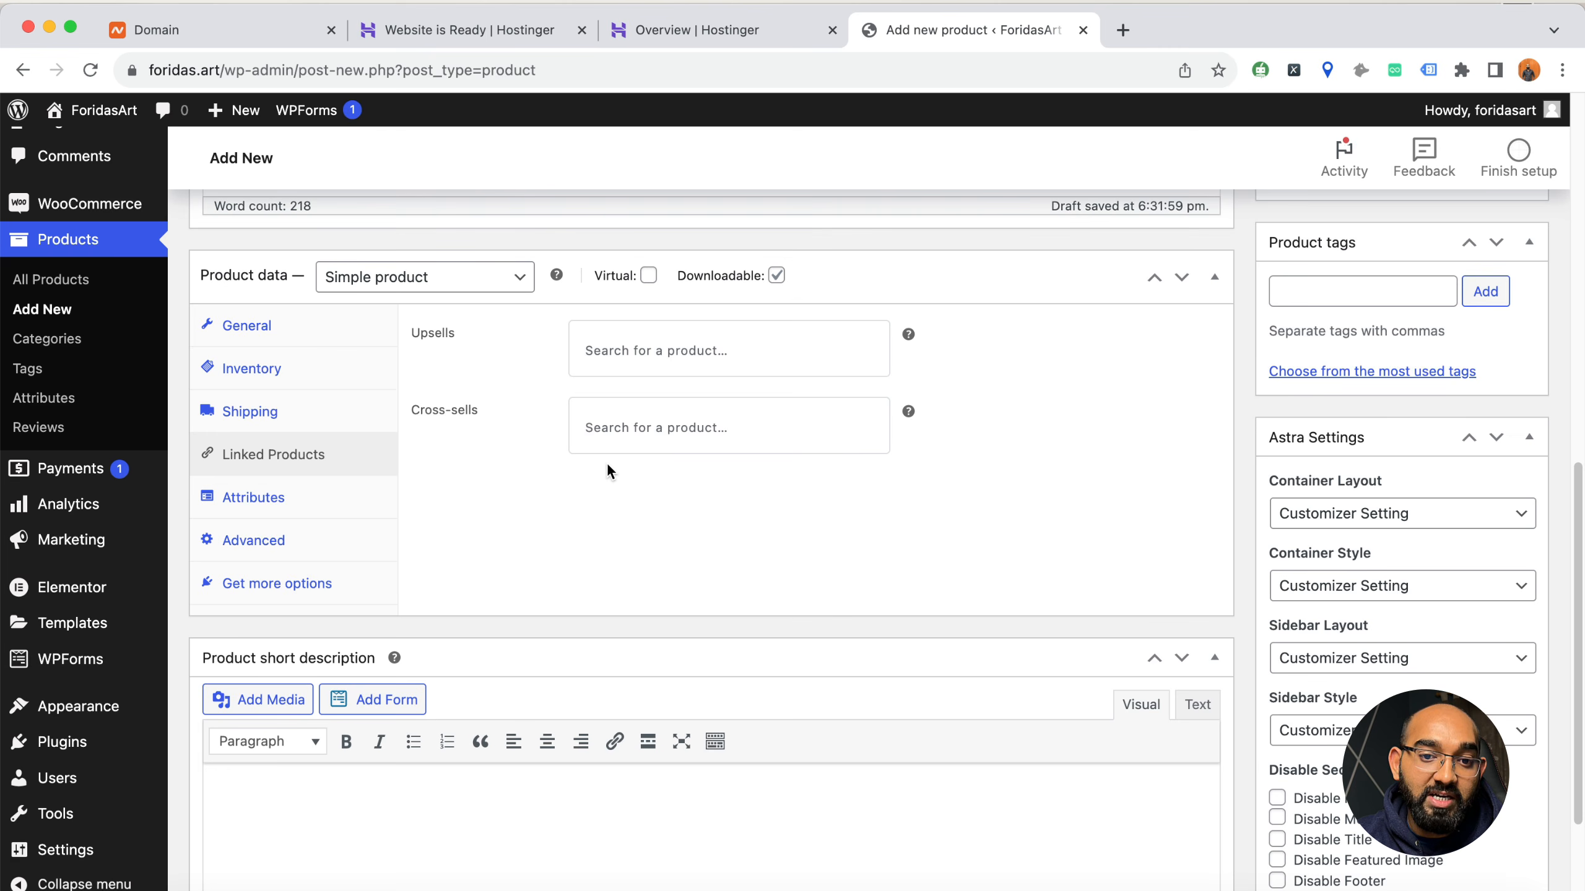
{"action": "left_click", "coordinate": [650, 343]}
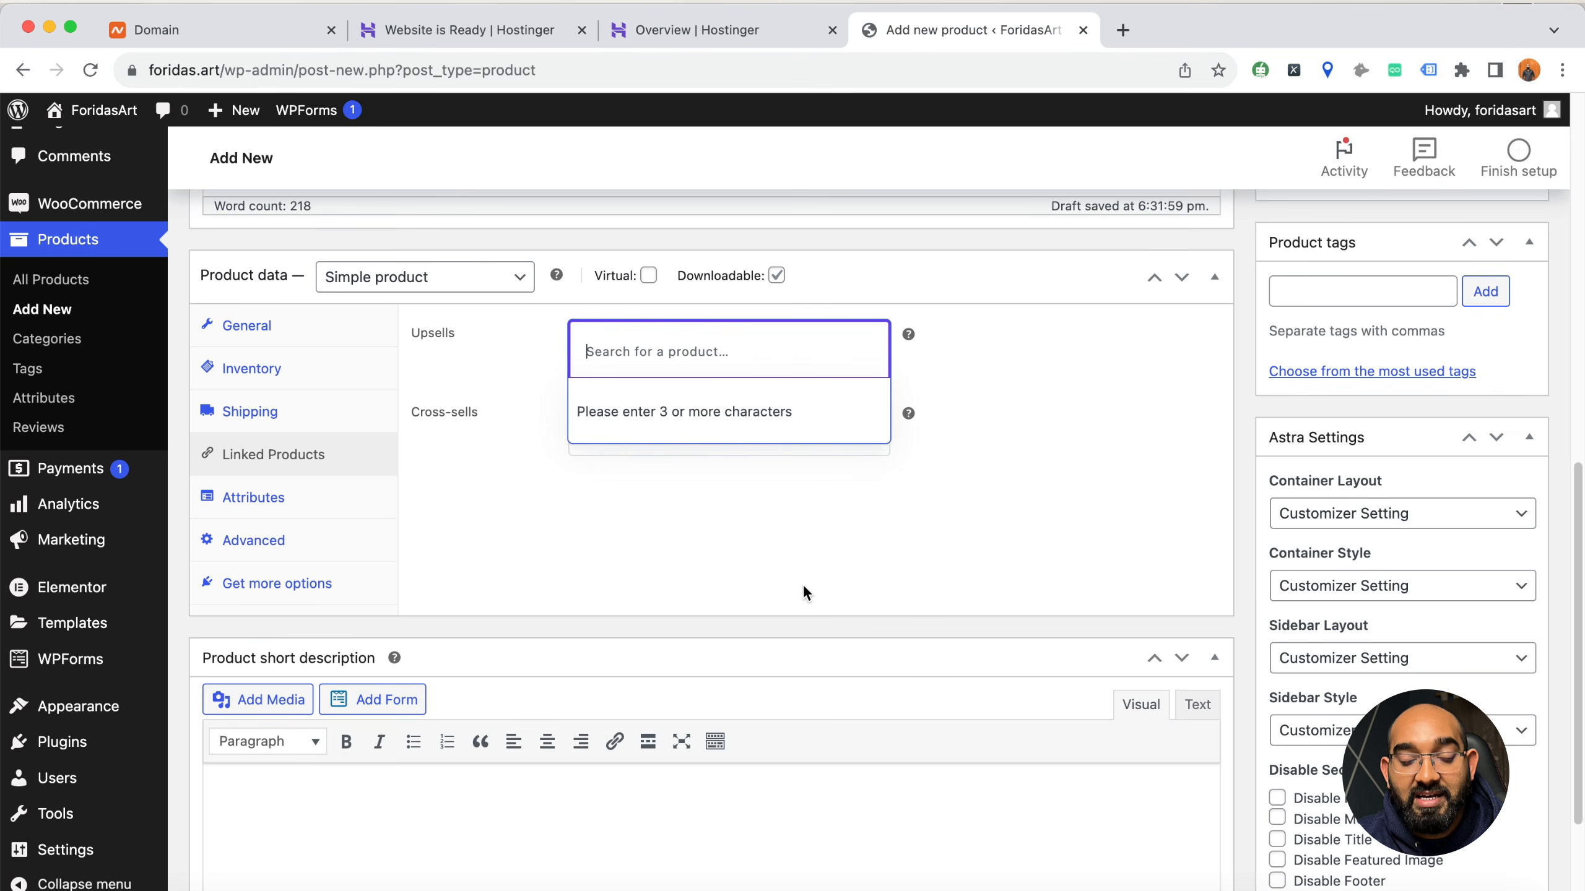
{"action": "left_click", "coordinate": [686, 573]}
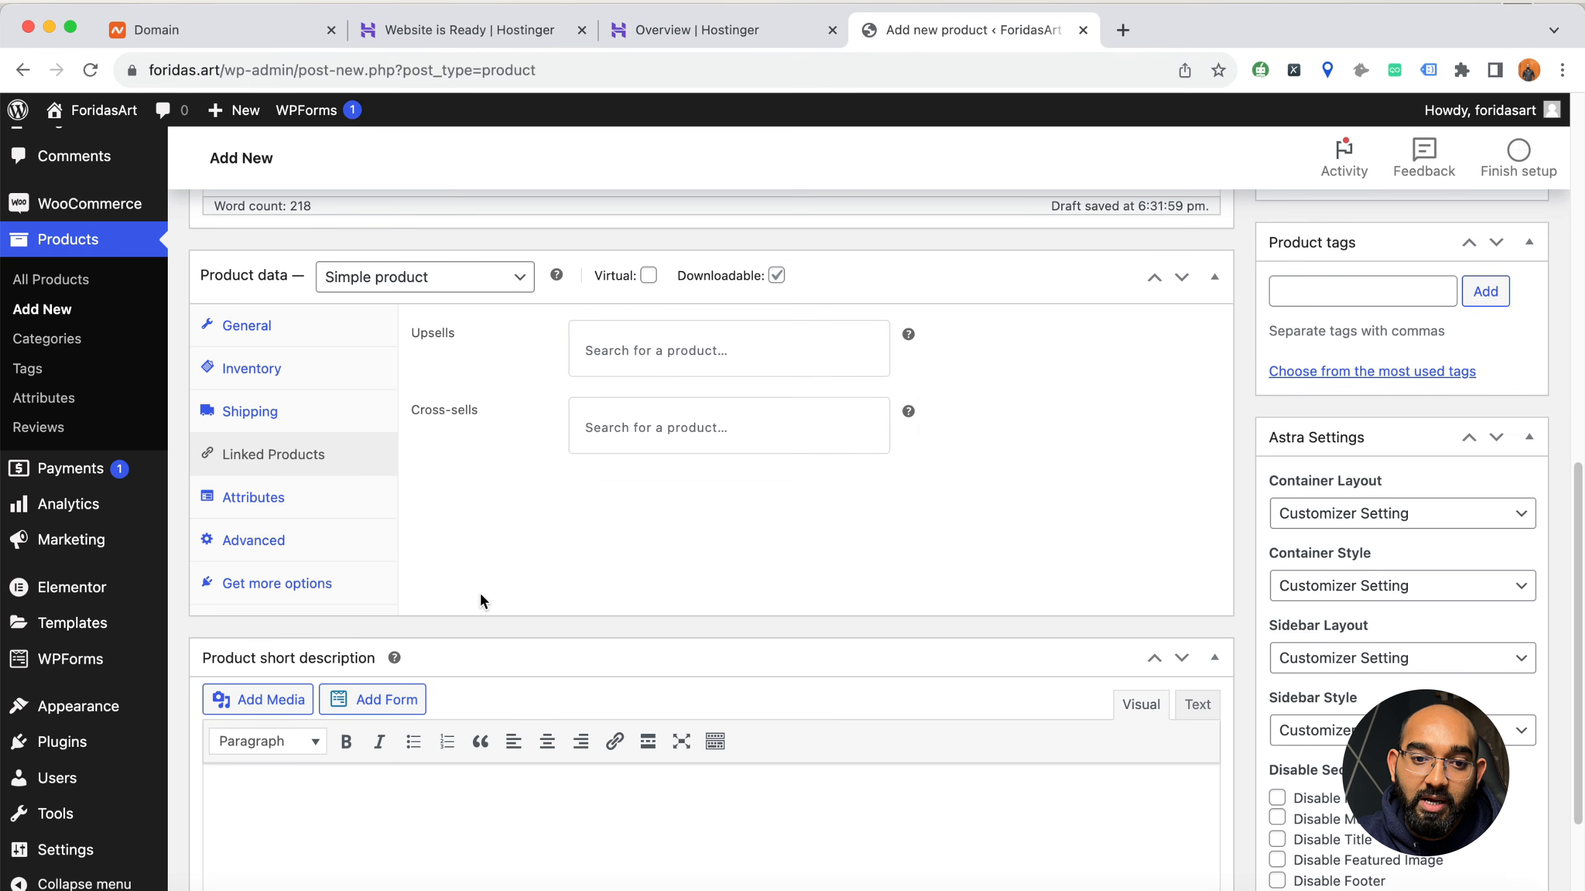
{"action": "left_click", "coordinate": [288, 510]}
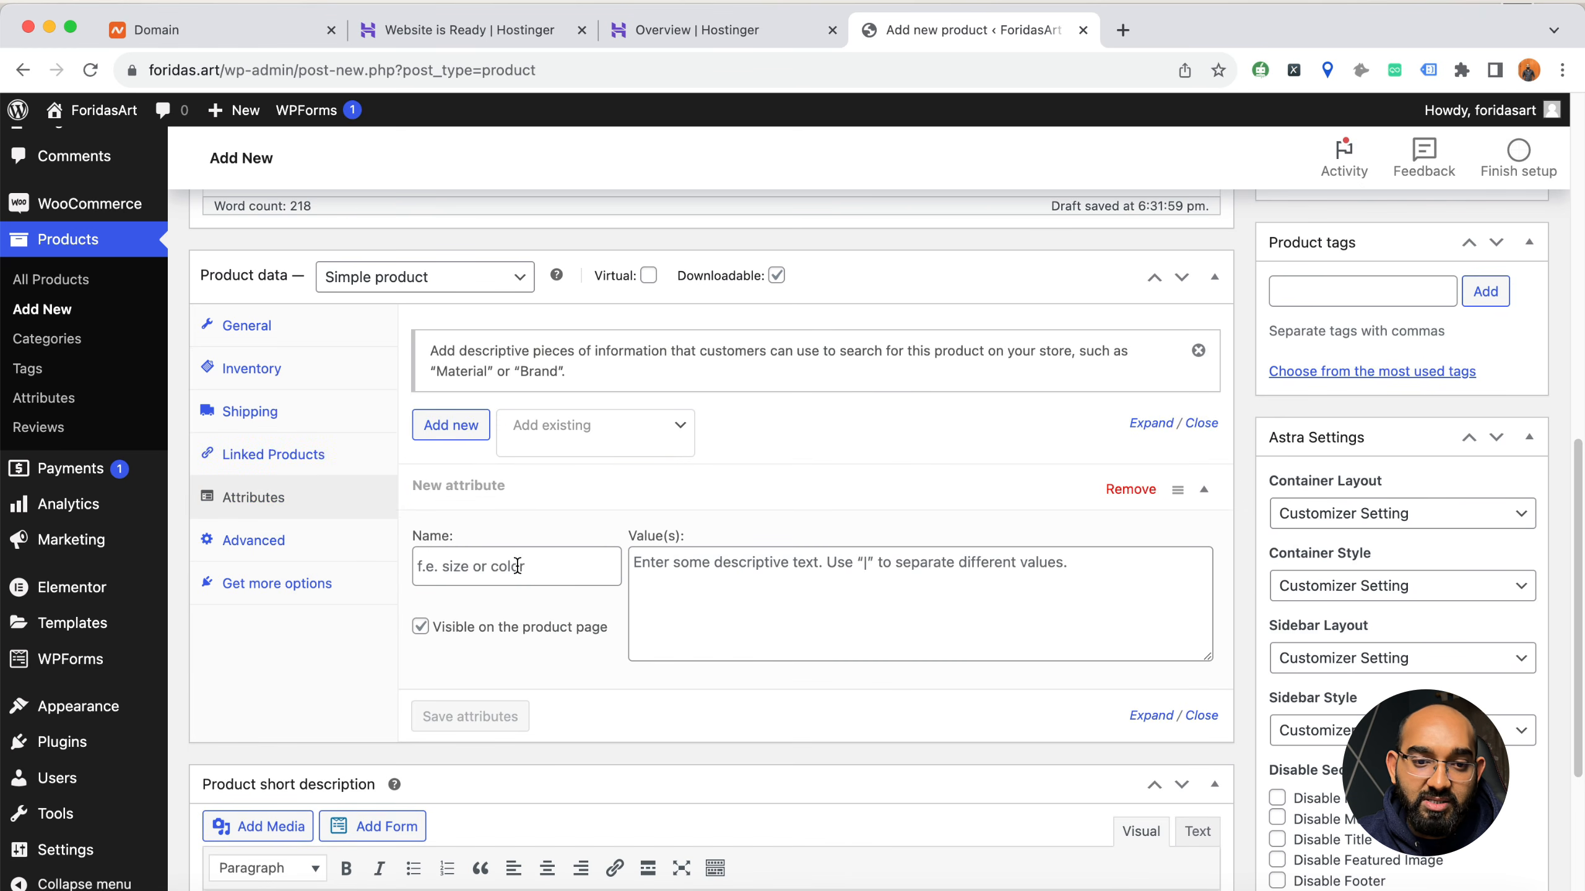
{"action": "left_click", "coordinate": [255, 540]}
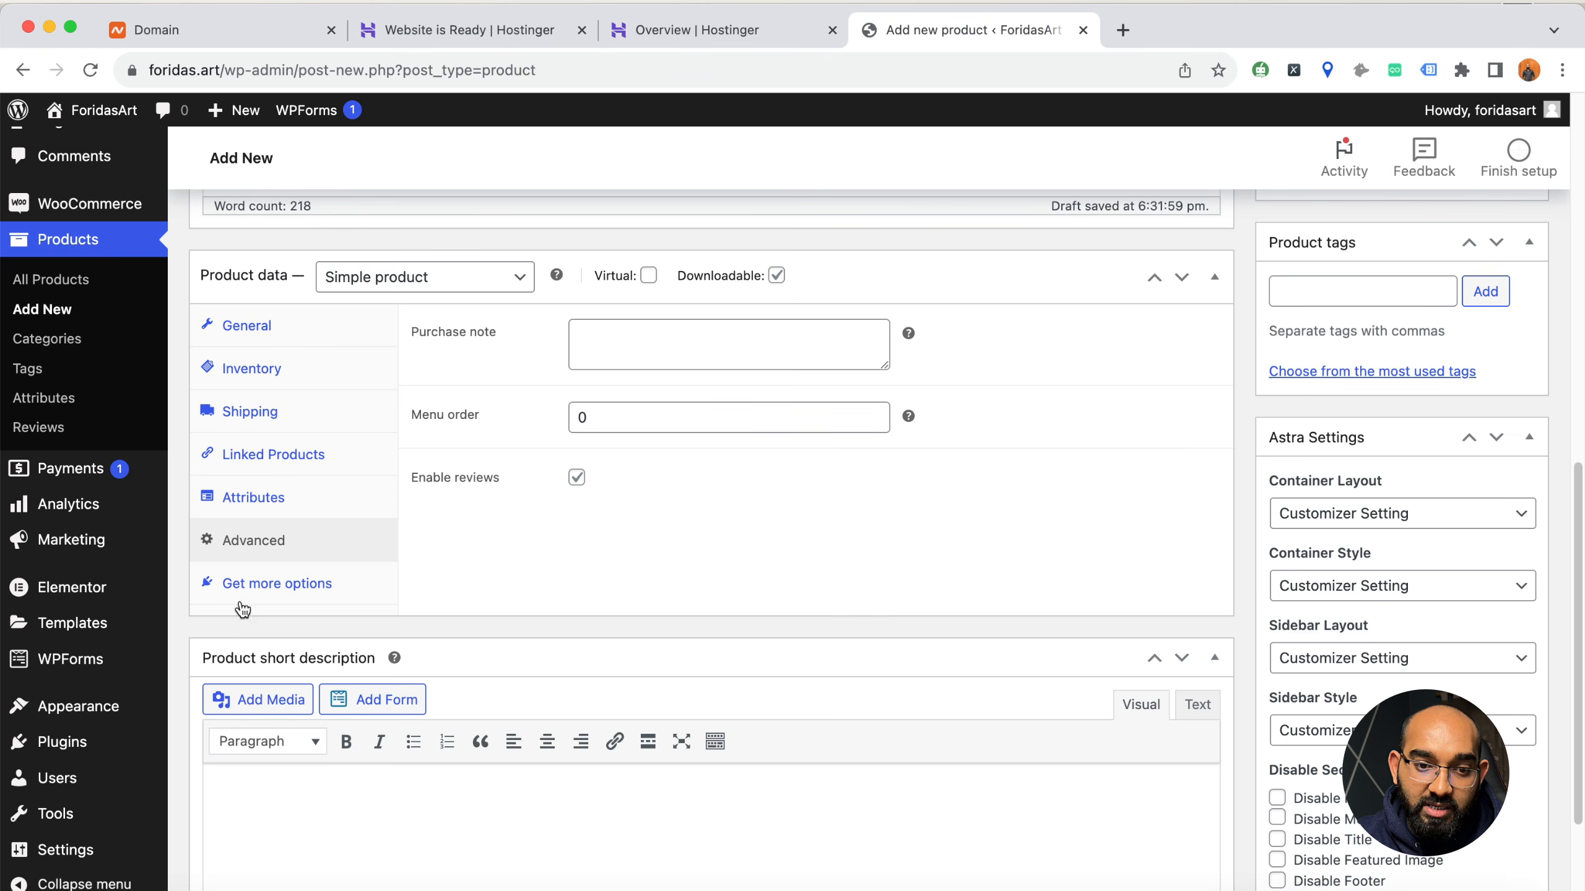
{"action": "left_click", "coordinate": [243, 327]}
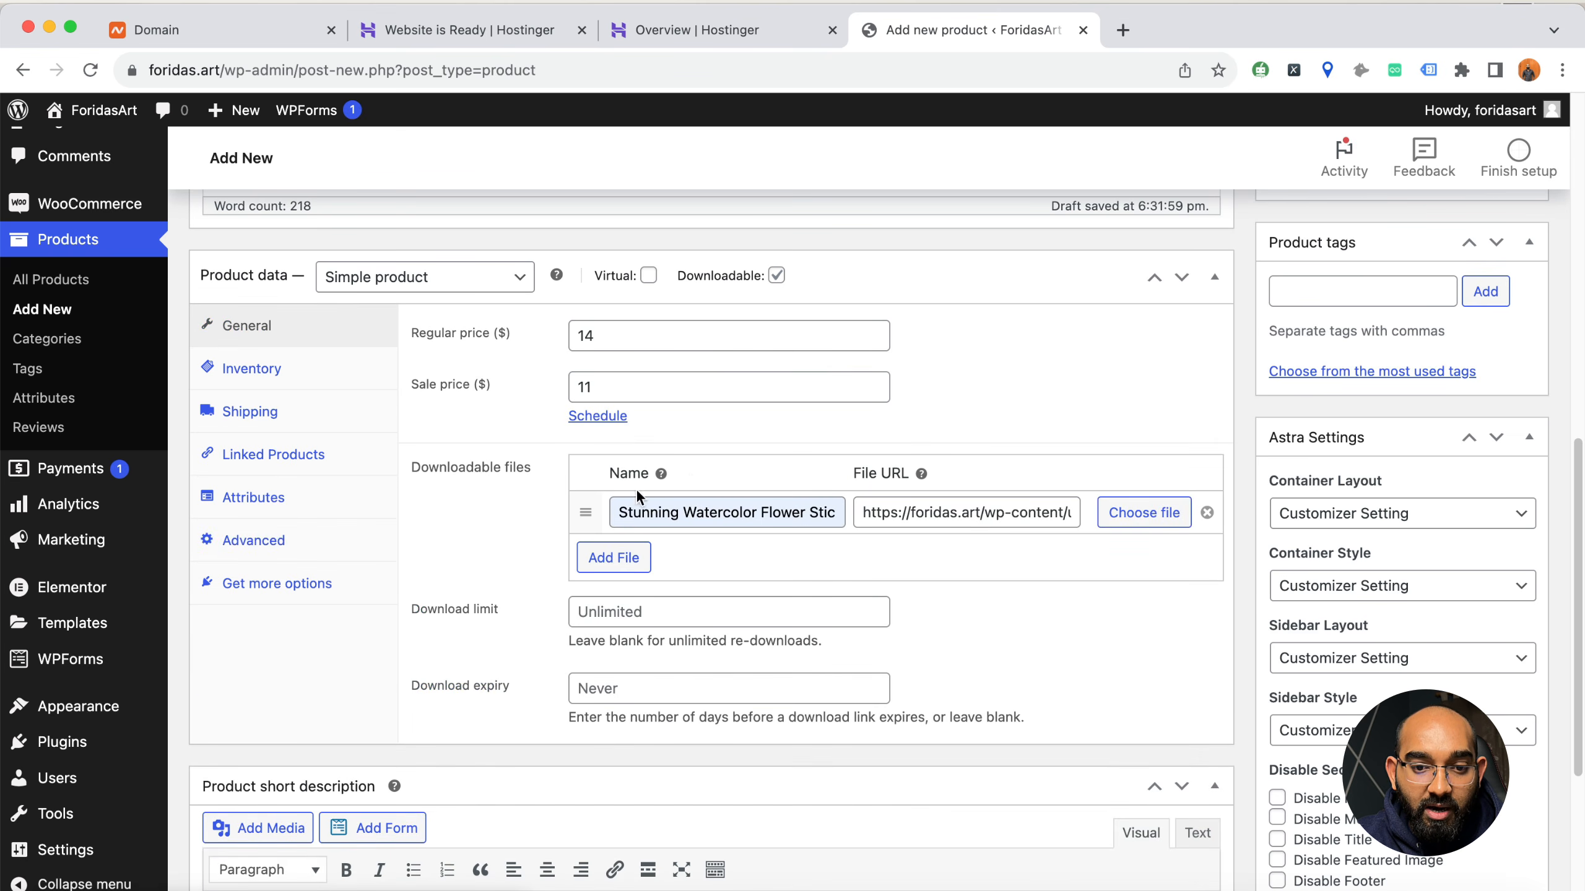
Paste the prepared list of watercolor flower sticker selling points into the product short description
{"action": "scroll", "coordinate": [664, 486], "scroll_direction": "down", "scroll_amount": 5}
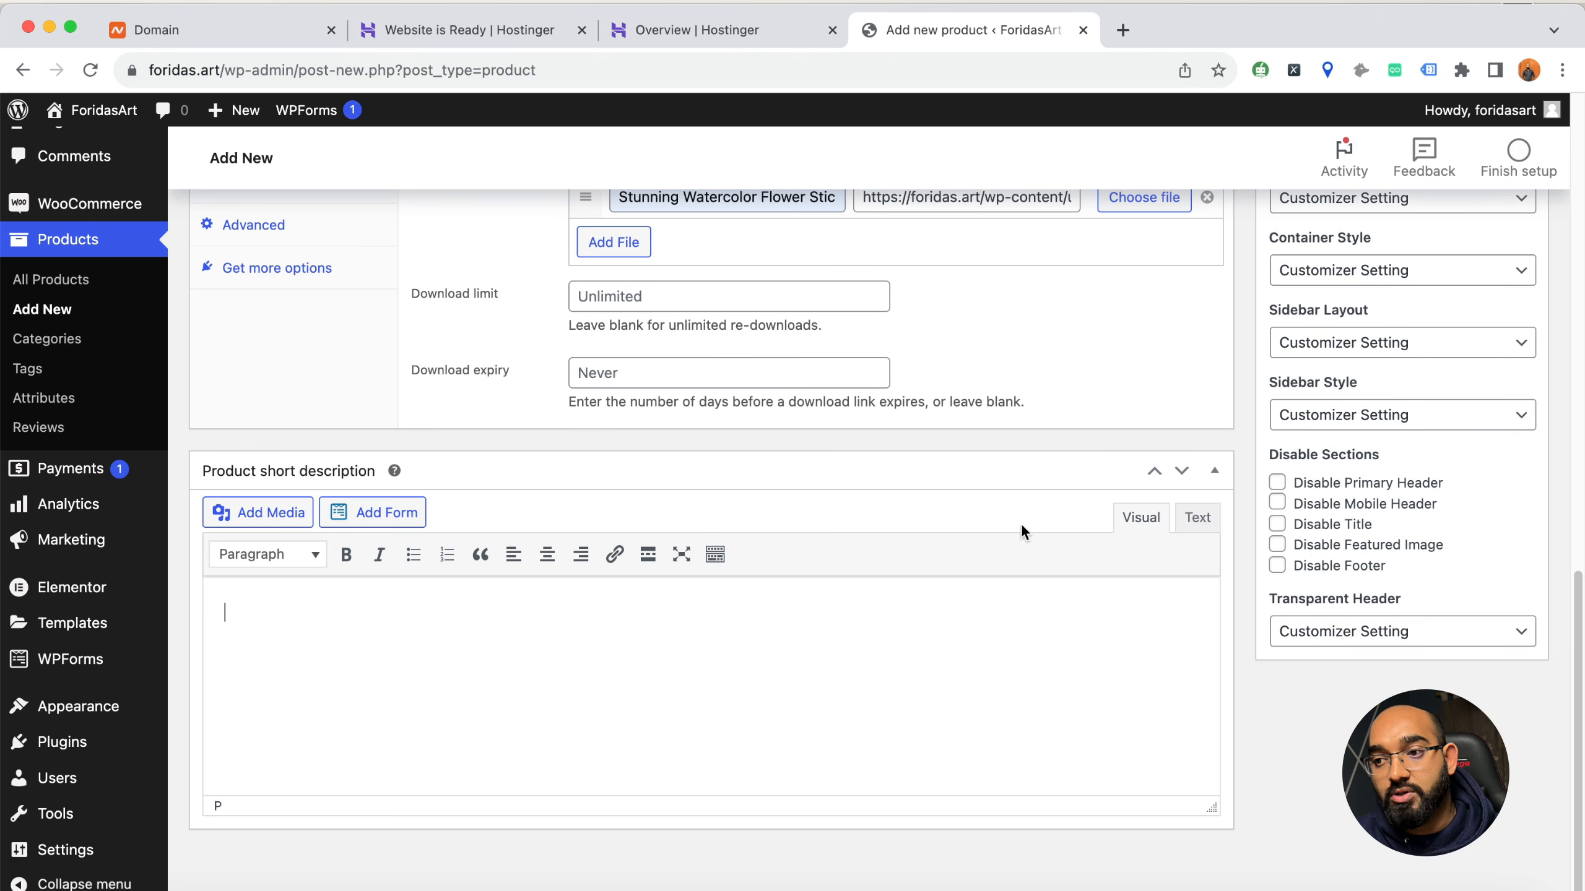
{"action": "key", "text": "super+Tab"}
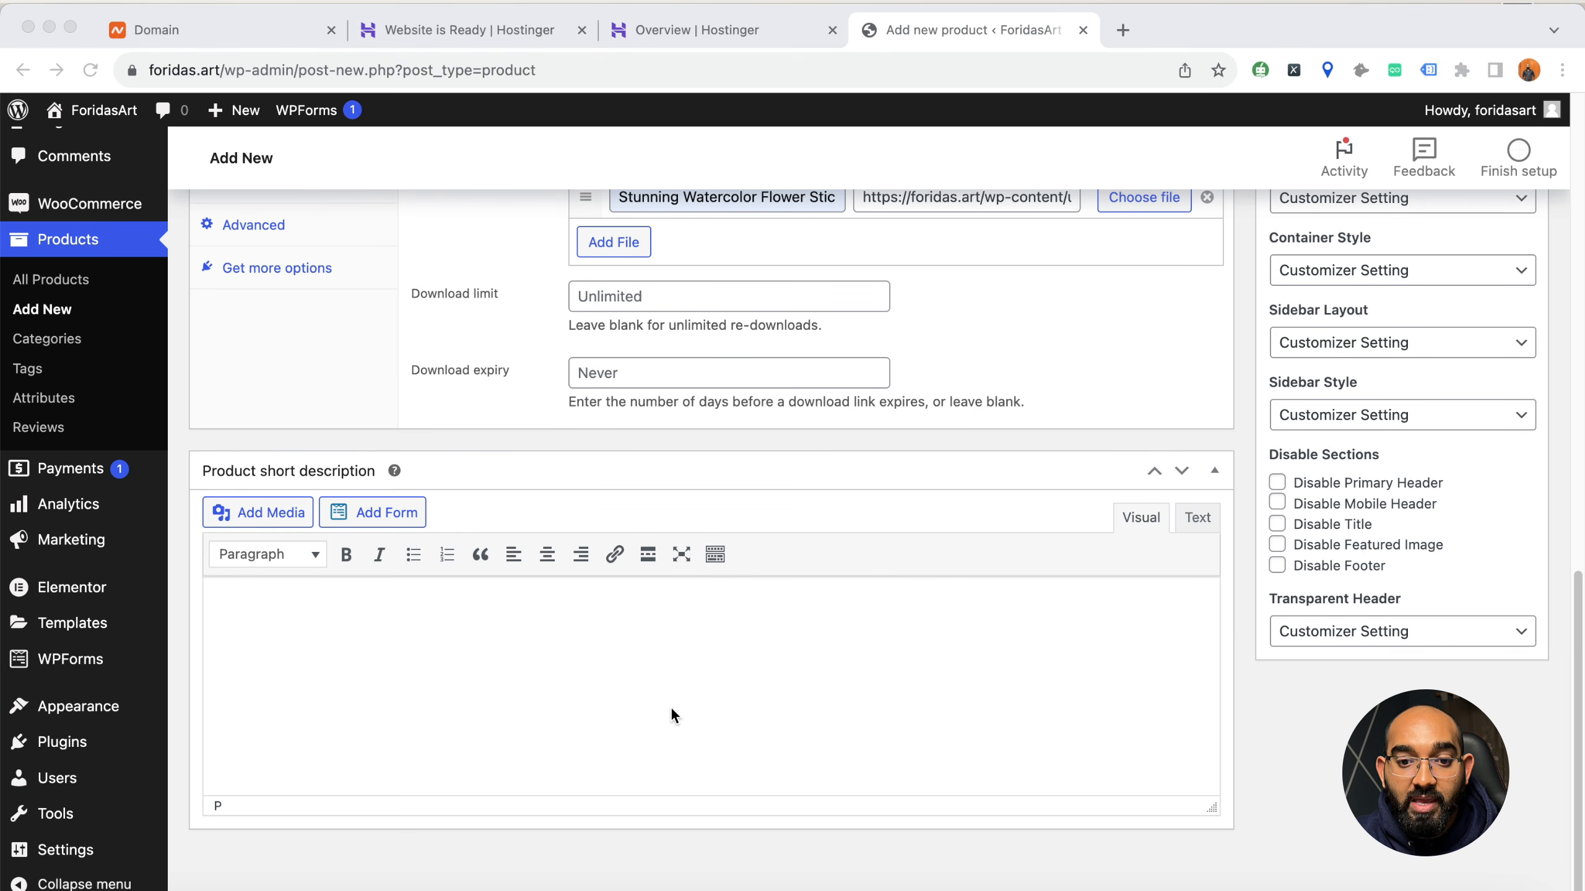
{"action": "left_click", "coordinate": [679, 678]}
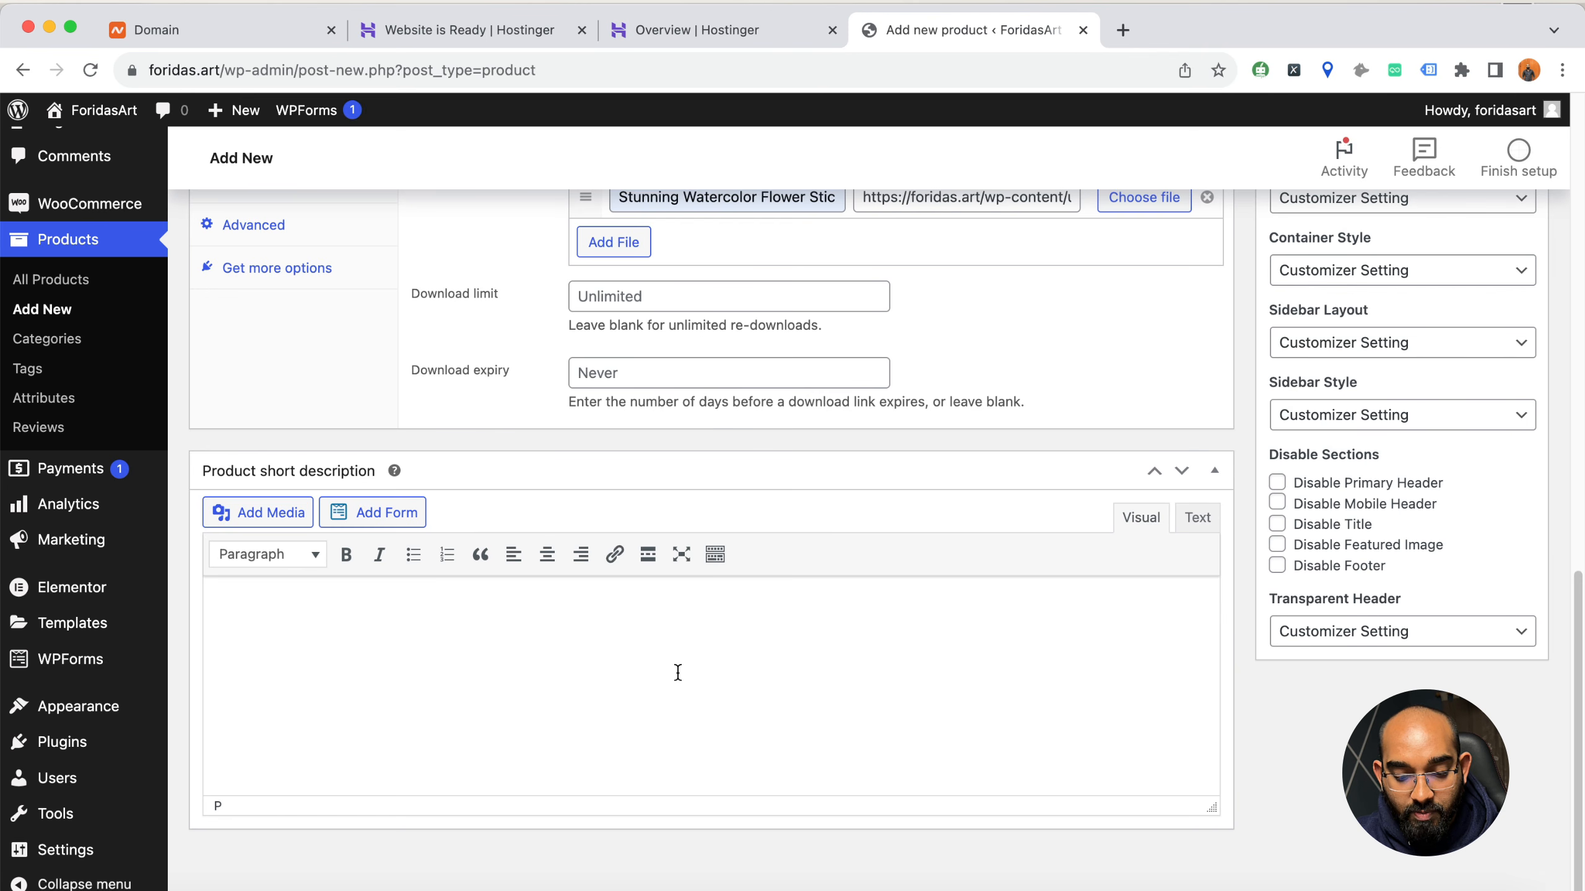
{"action": "key", "text": "super+v"}
Review the product's filled-in details from the short description up to the title, and check the publish date options without changing them
{"action": "scroll", "coordinate": [693, 696], "scroll_direction": "up", "scroll_amount": 5}
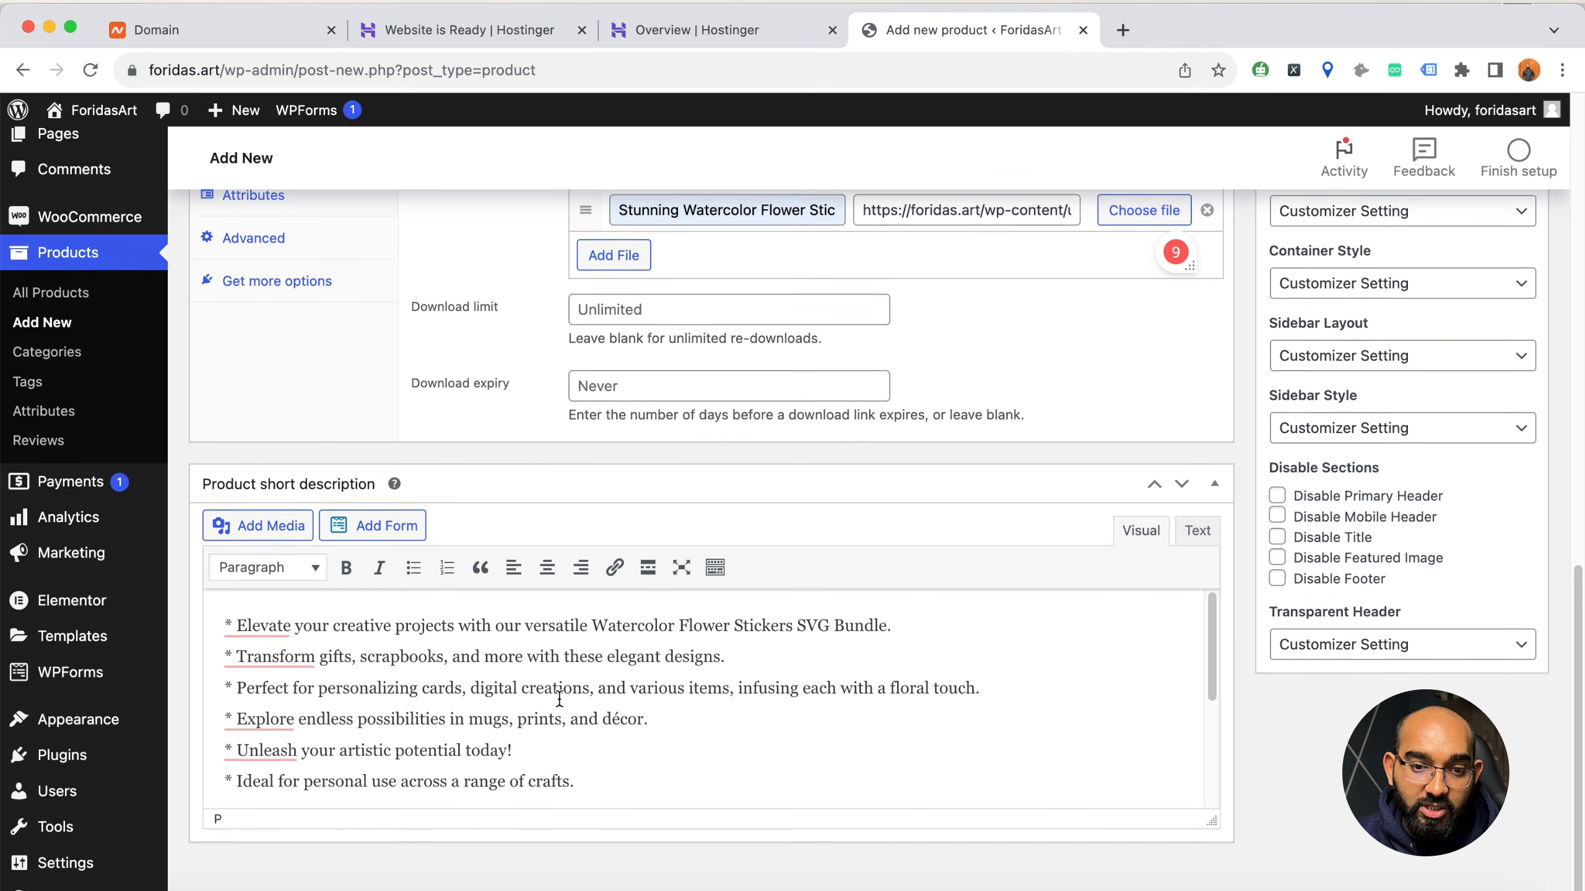
{"action": "scroll", "coordinate": [322, 687], "scroll_direction": "up", "scroll_amount": 1}
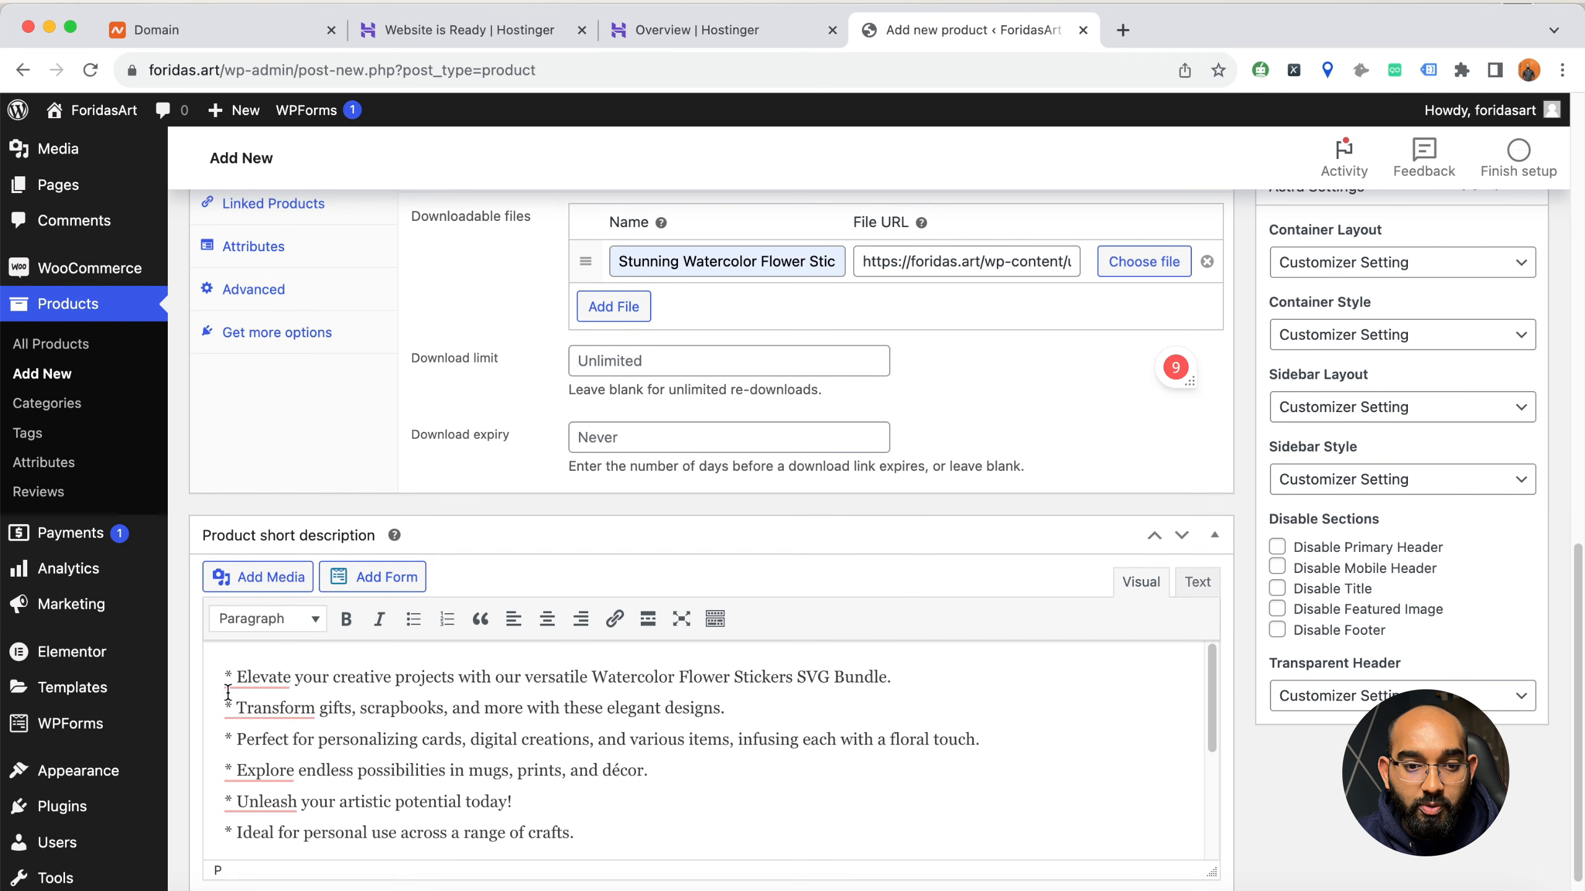
{"action": "scroll", "coordinate": [811, 718], "scroll_direction": "up", "scroll_amount": 9}
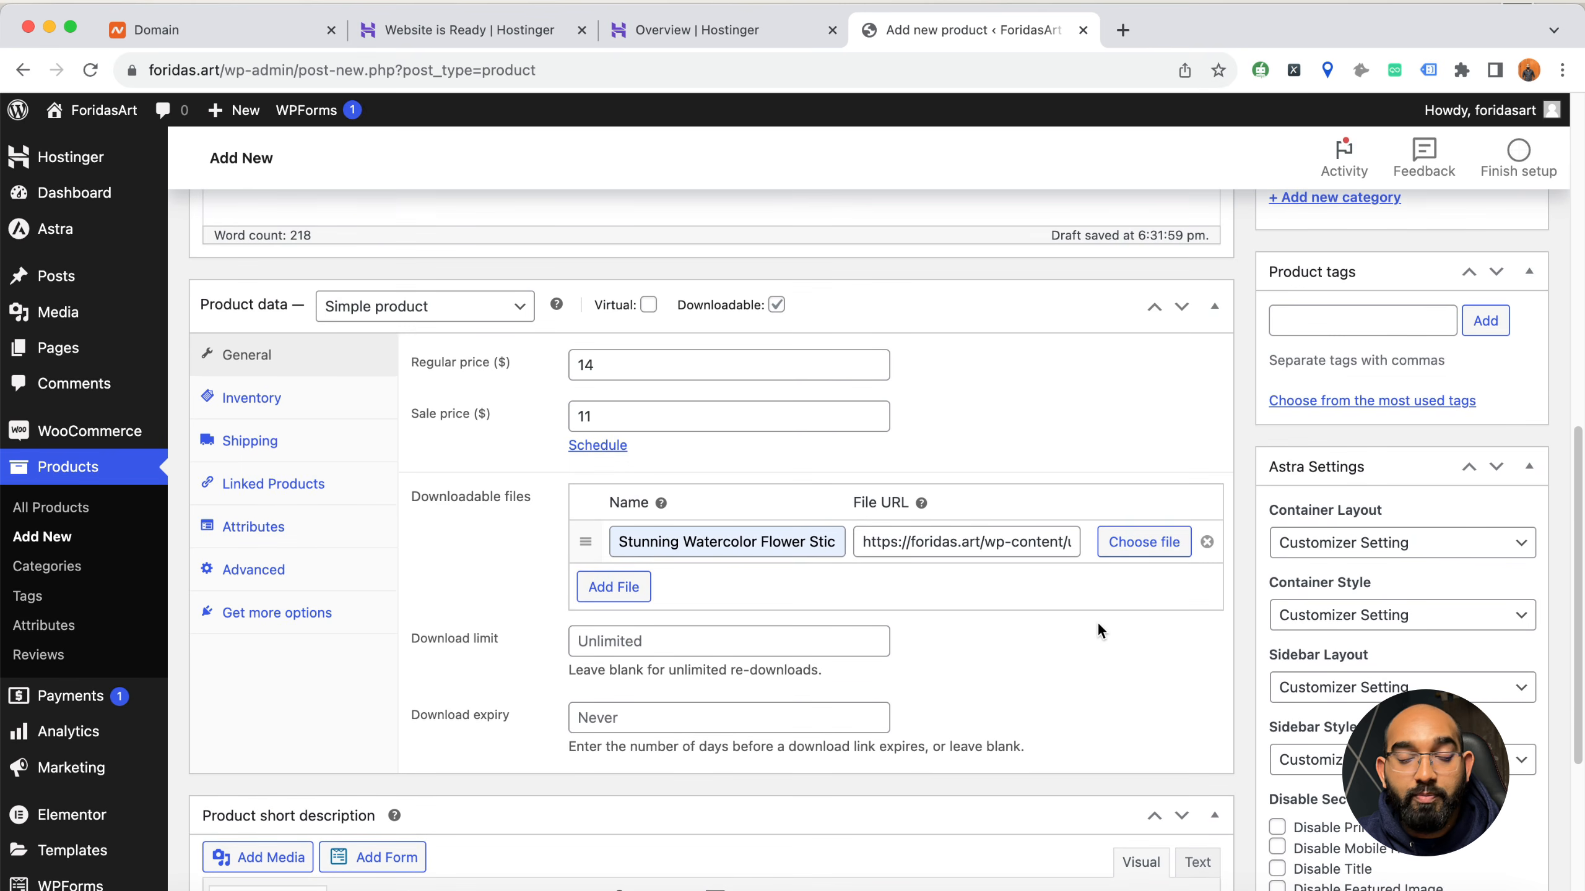
{"action": "scroll", "coordinate": [1102, 613], "scroll_direction": "up", "scroll_amount": 10}
{"action": "scroll", "coordinate": [1110, 601], "scroll_direction": "up", "scroll_amount": 1}
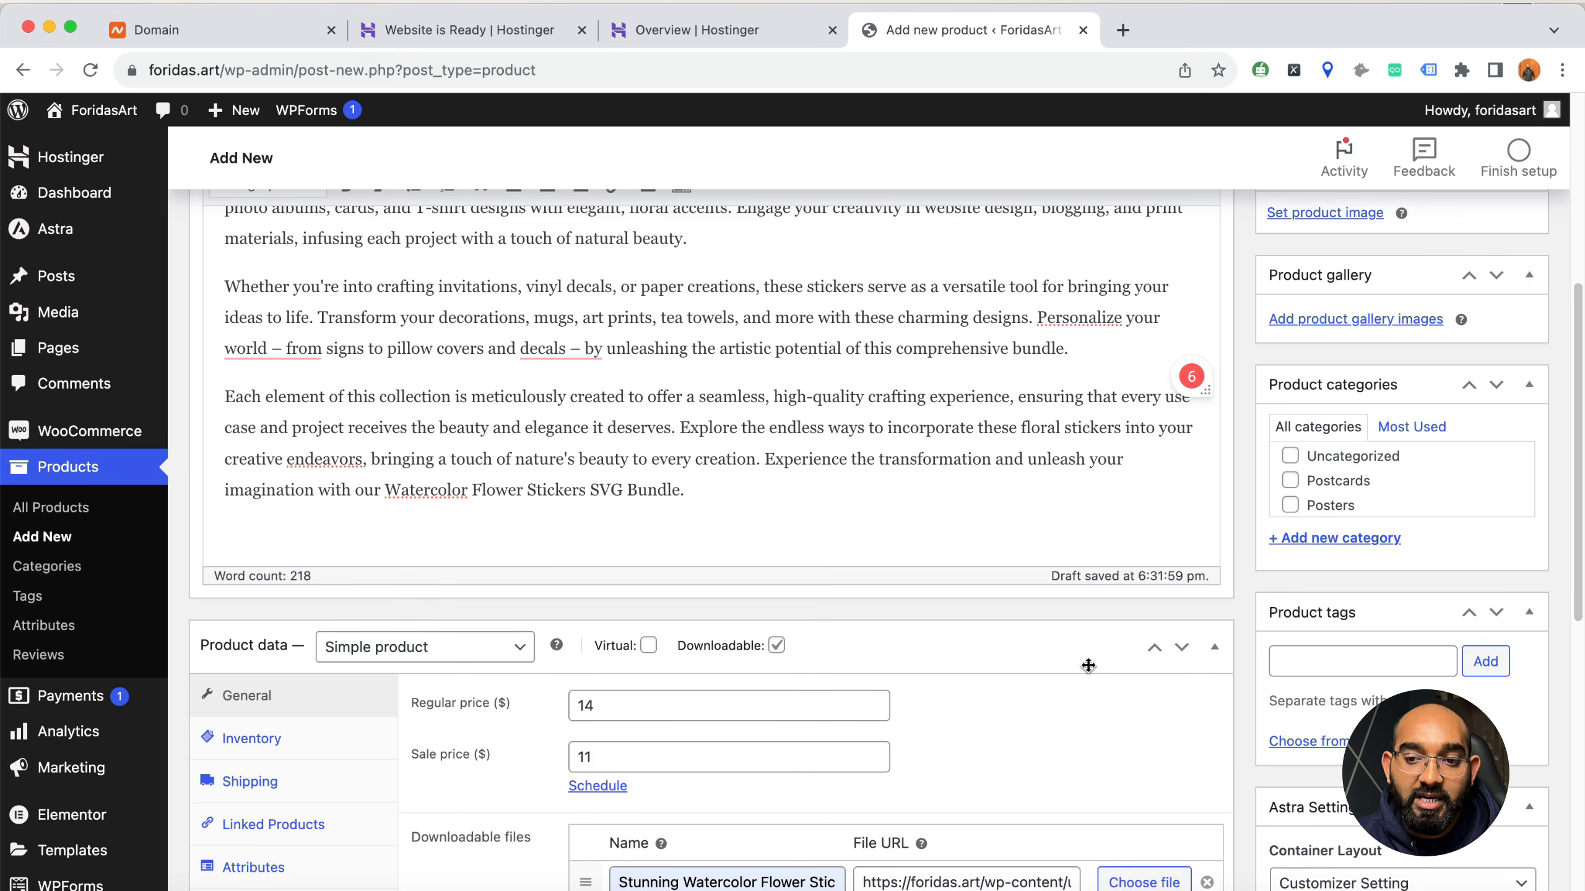
{"action": "scroll", "coordinate": [1086, 663], "scroll_direction": "up", "scroll_amount": 12}
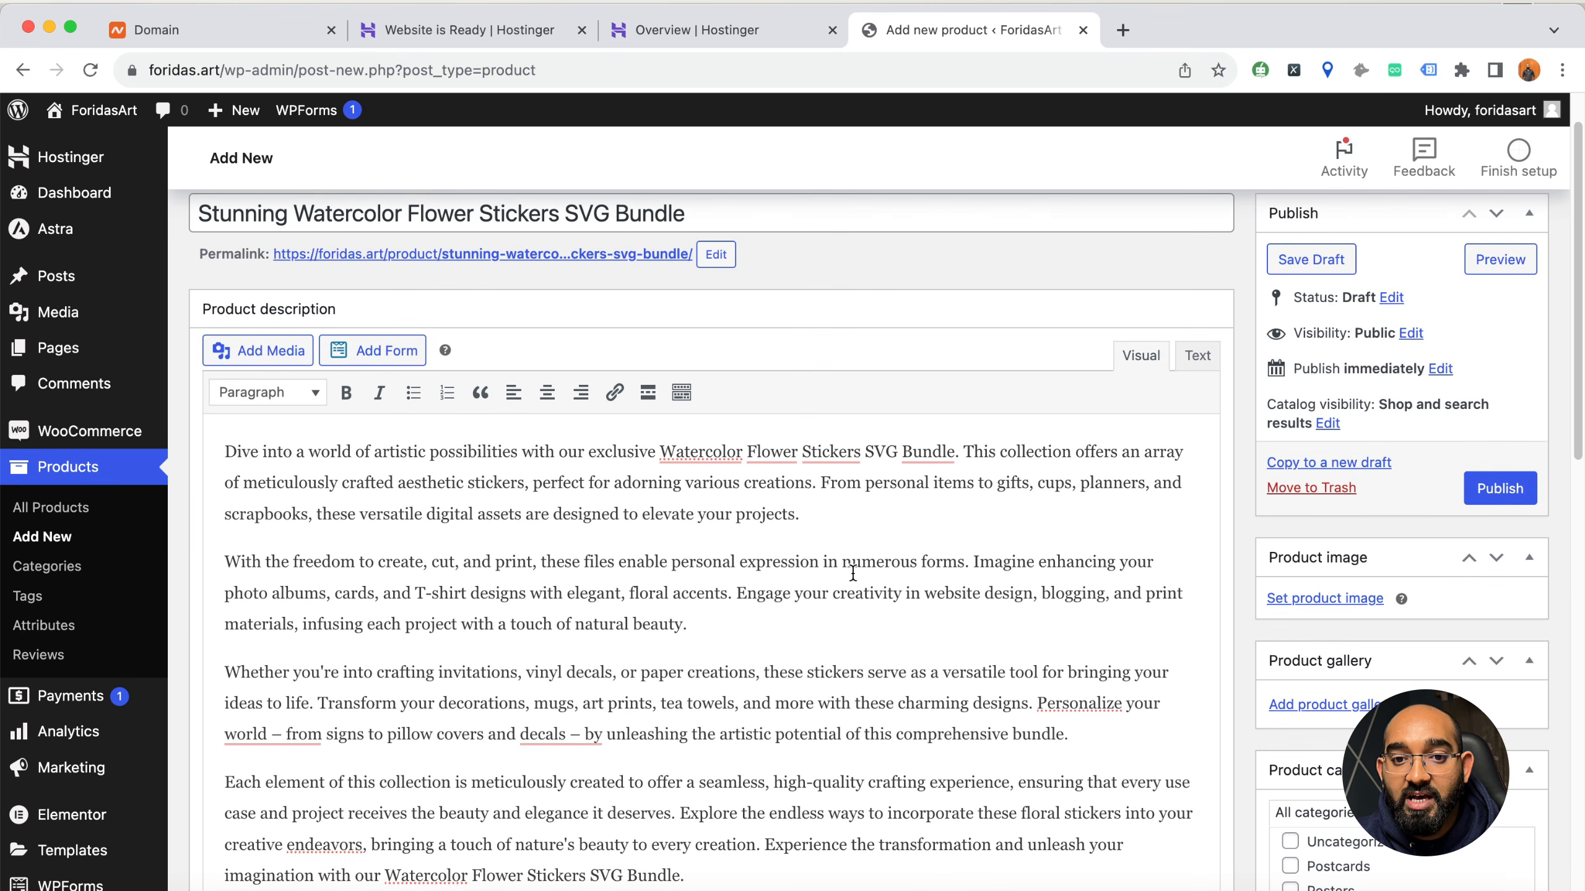
{"action": "scroll", "coordinate": [818, 303], "scroll_direction": "up", "scroll_amount": 2}
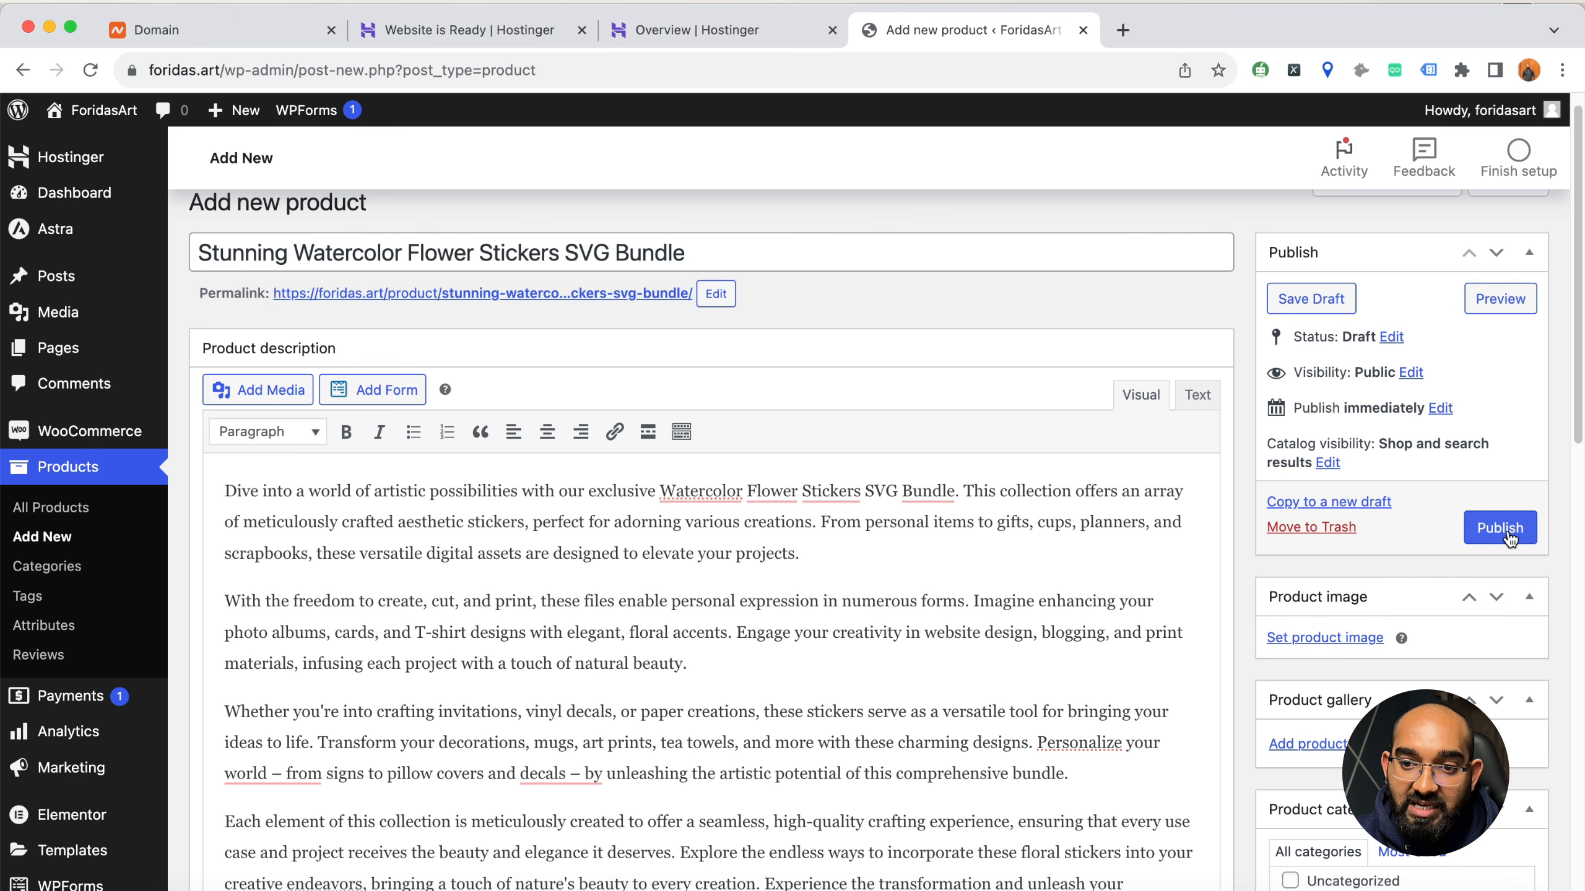
{"action": "left_click", "coordinate": [1441, 410]}
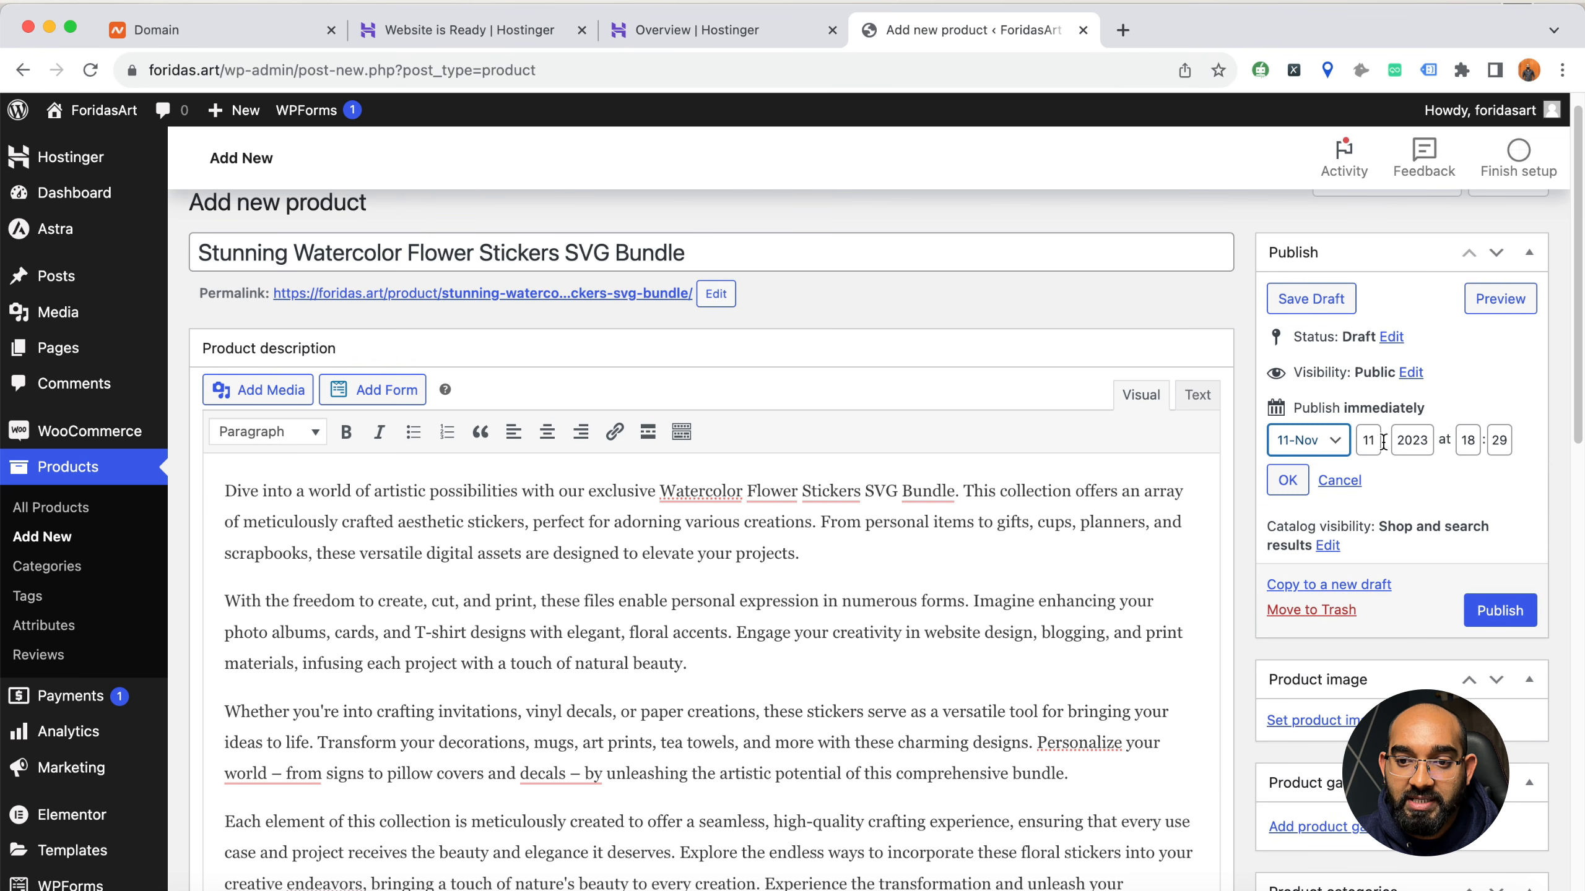
{"action": "left_click", "coordinate": [1339, 479]}
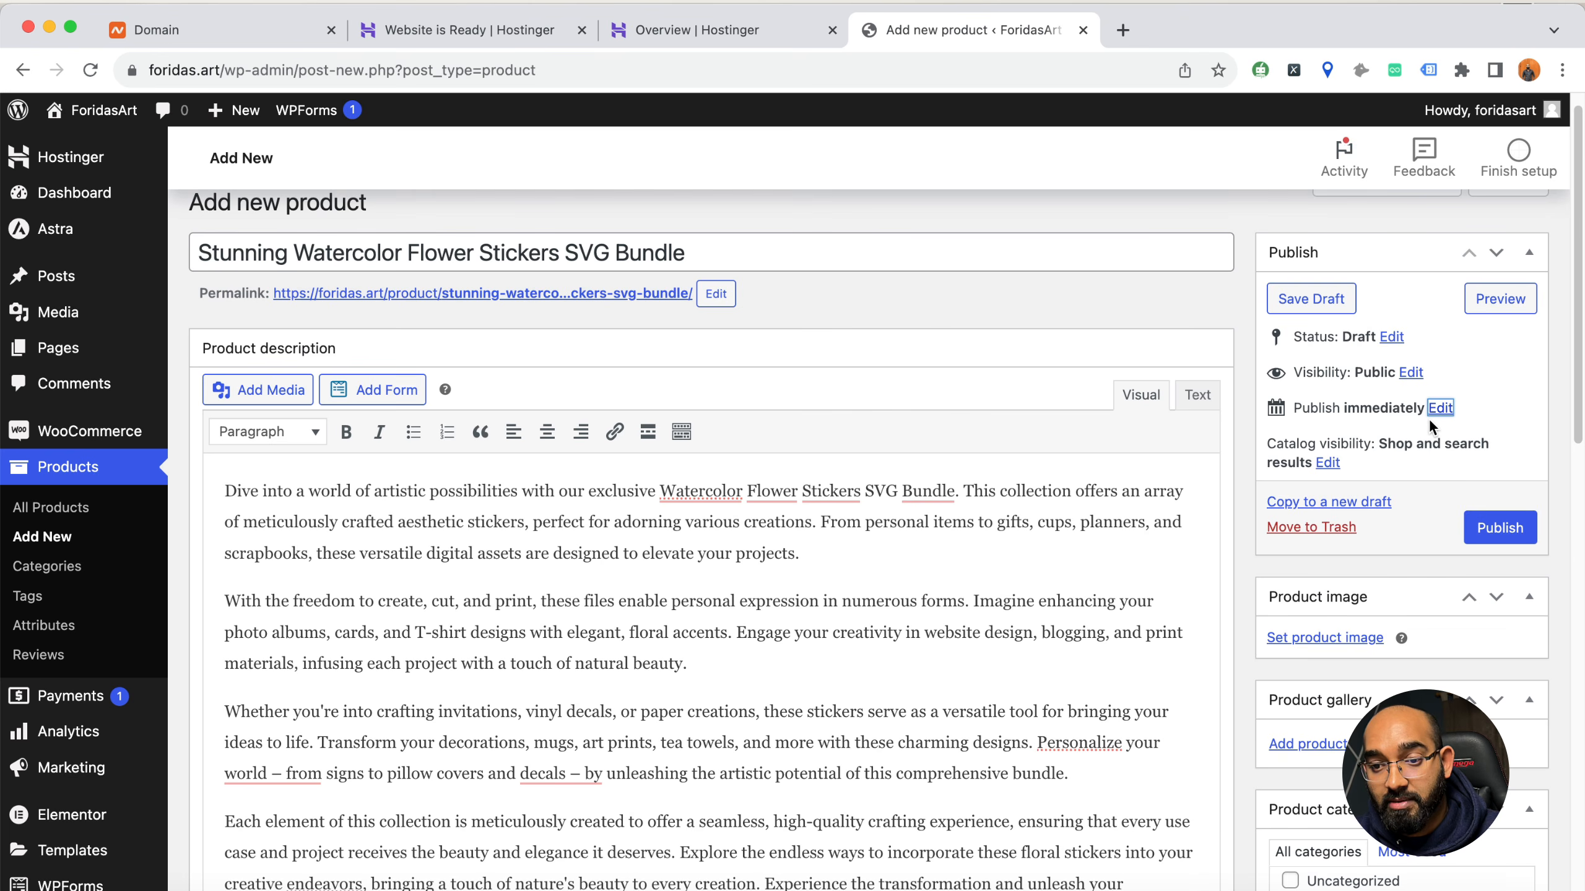
Upload the Watercolor flower stickers SVG Bundle PNG from the bundle folder and set it as the product image
{"action": "scroll", "coordinate": [1336, 614], "scroll_direction": "down", "scroll_amount": 1}
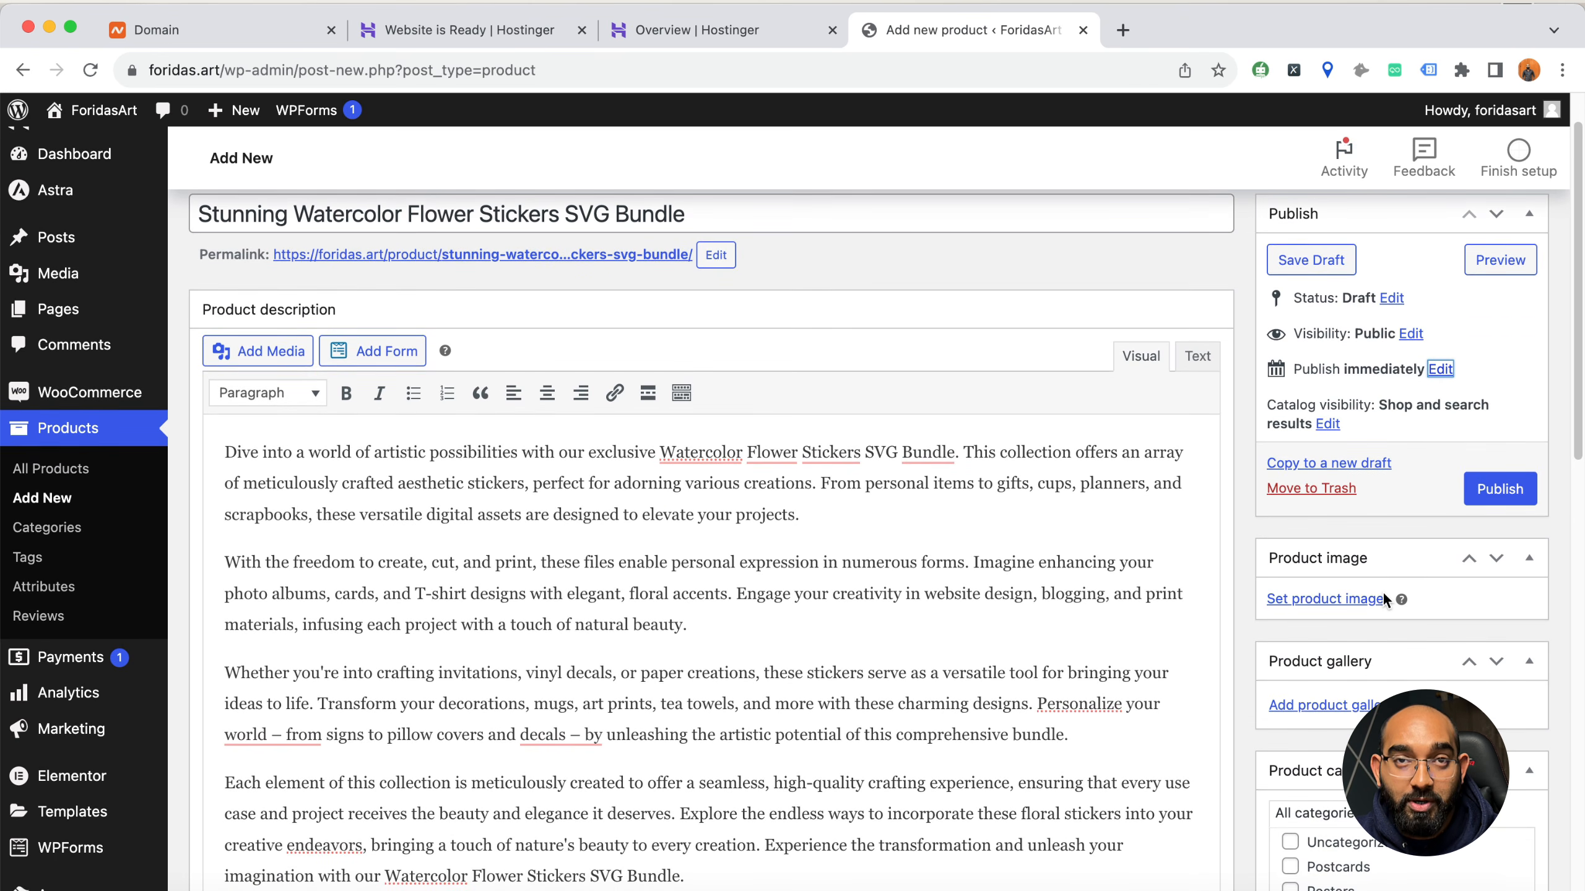
{"action": "scroll", "coordinate": [1377, 595], "scroll_direction": "down", "scroll_amount": 4}
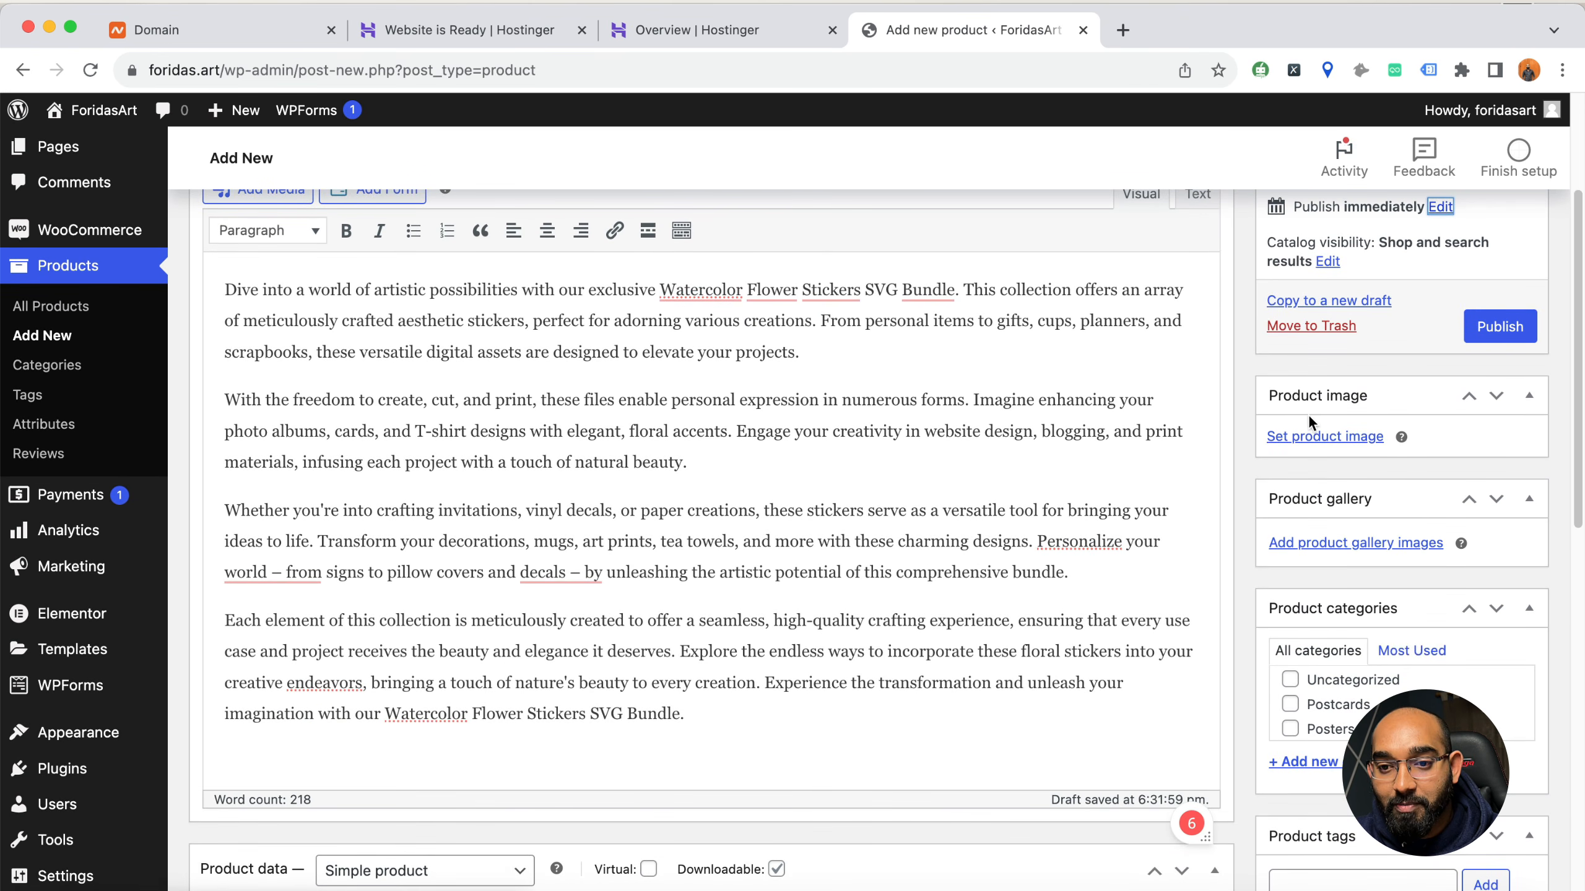
{"action": "left_click", "coordinate": [1329, 439]}
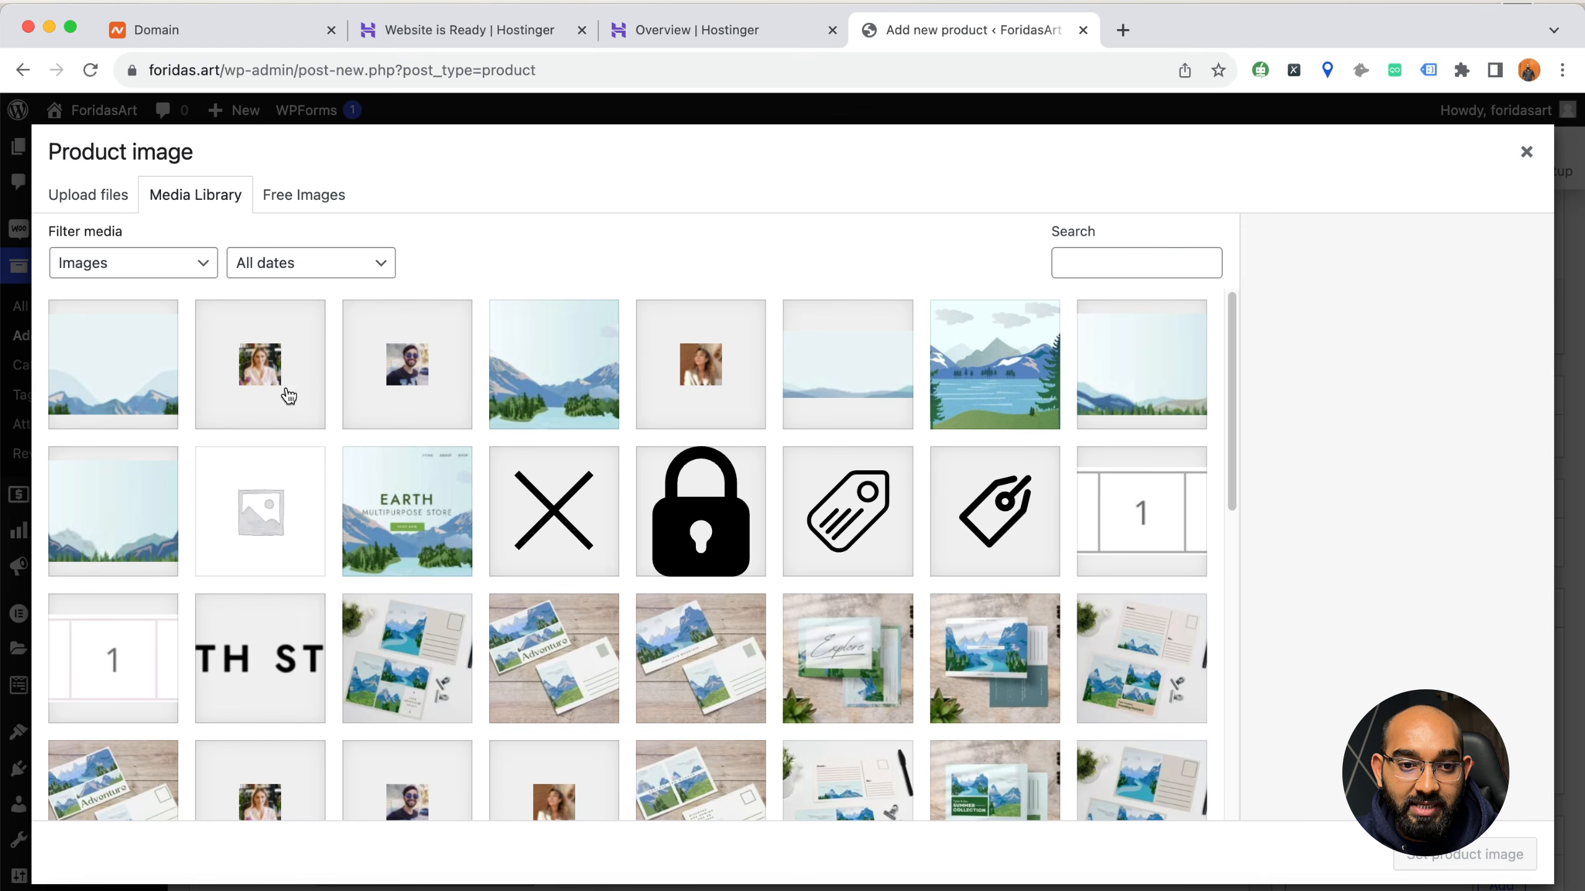
{"action": "left_click", "coordinate": [56, 203]}
{"action": "left_click", "coordinate": [753, 503]}
{"action": "left_click", "coordinate": [893, 279]}
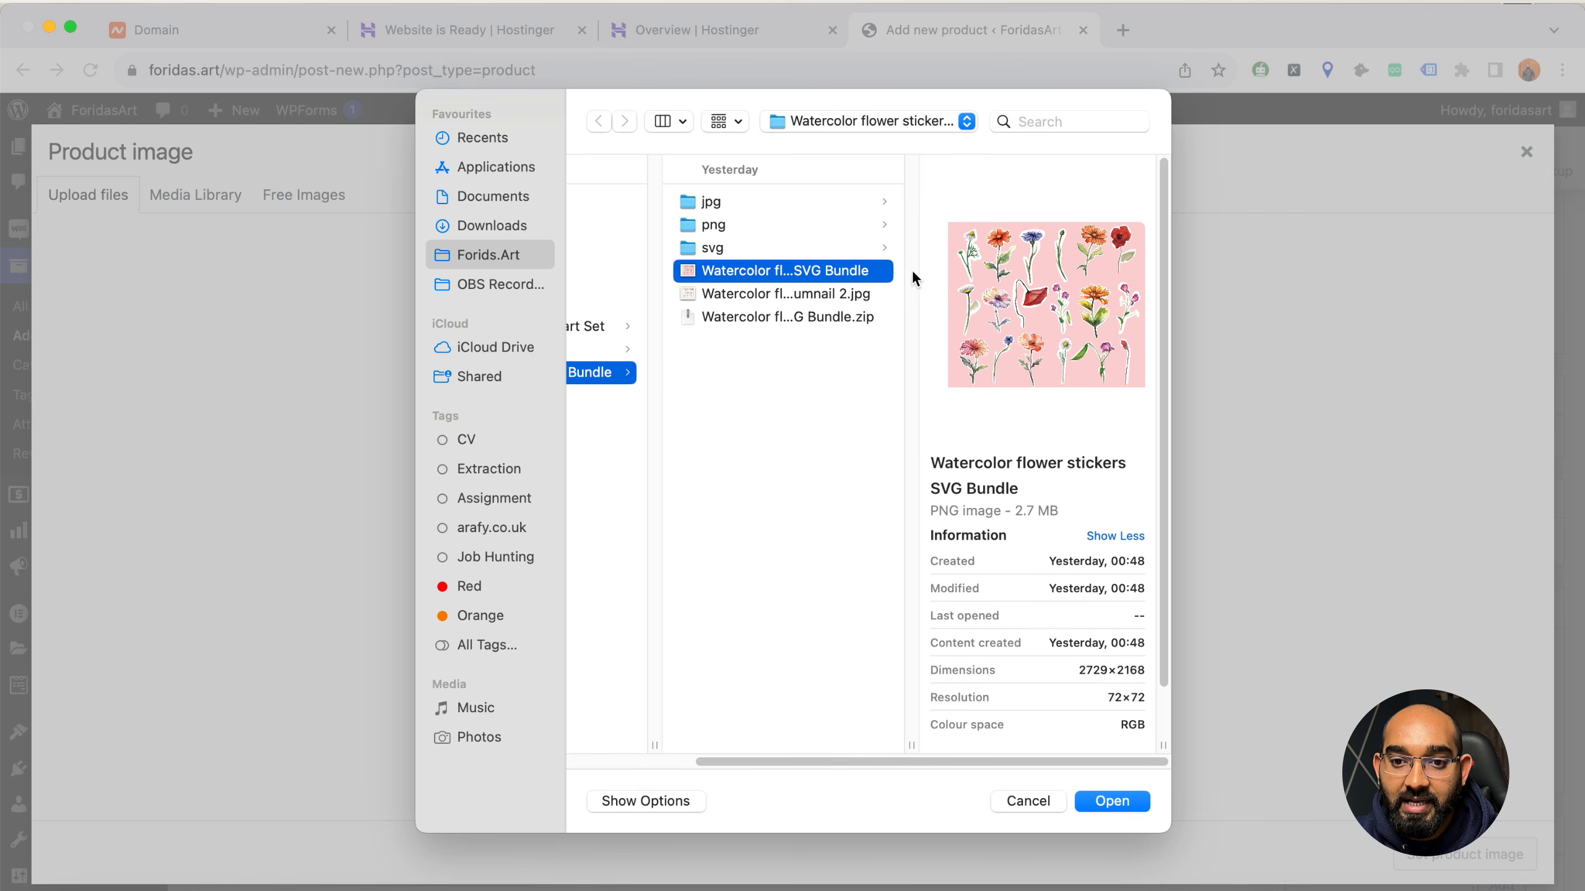
{"action": "left_click", "coordinate": [1116, 804]}
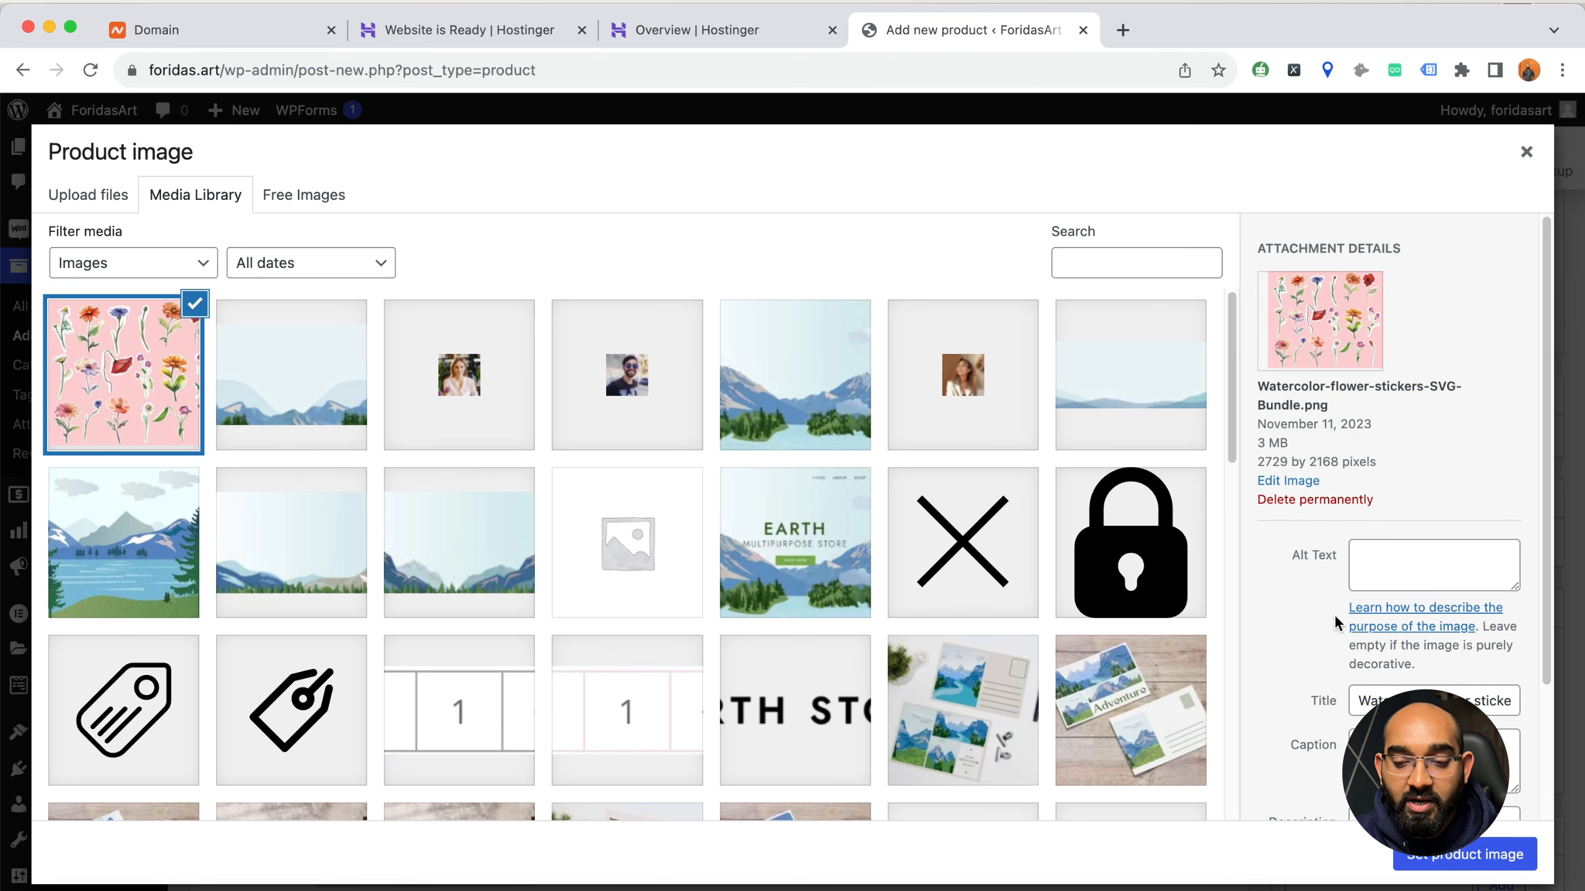
{"action": "scroll", "coordinate": [1268, 671], "scroll_direction": "down", "scroll_amount": 3}
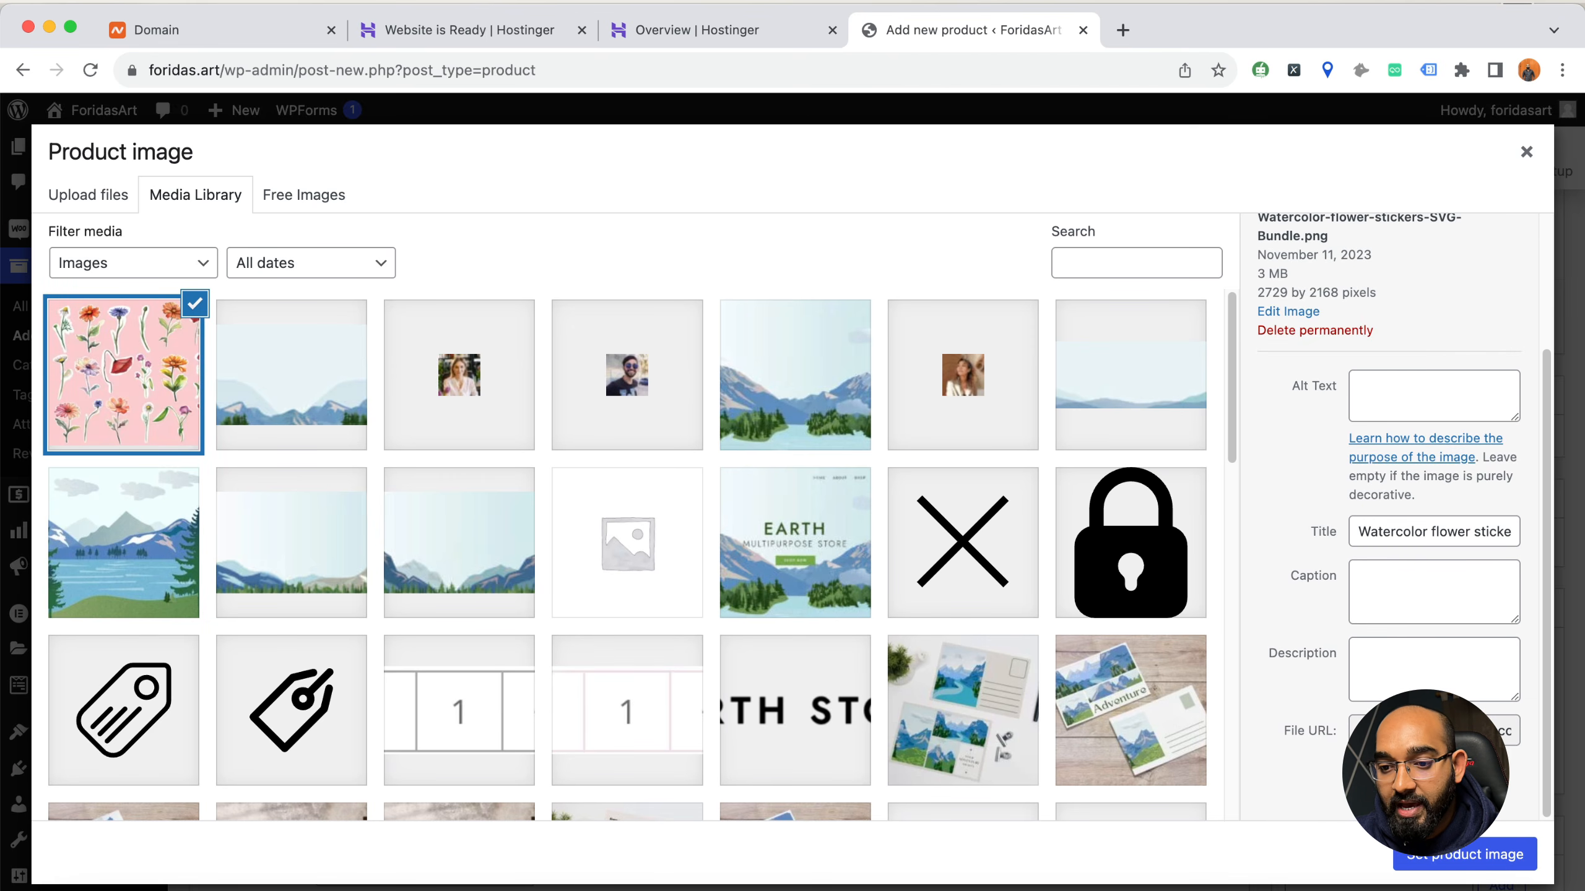
{"action": "left_click", "coordinate": [1493, 856]}
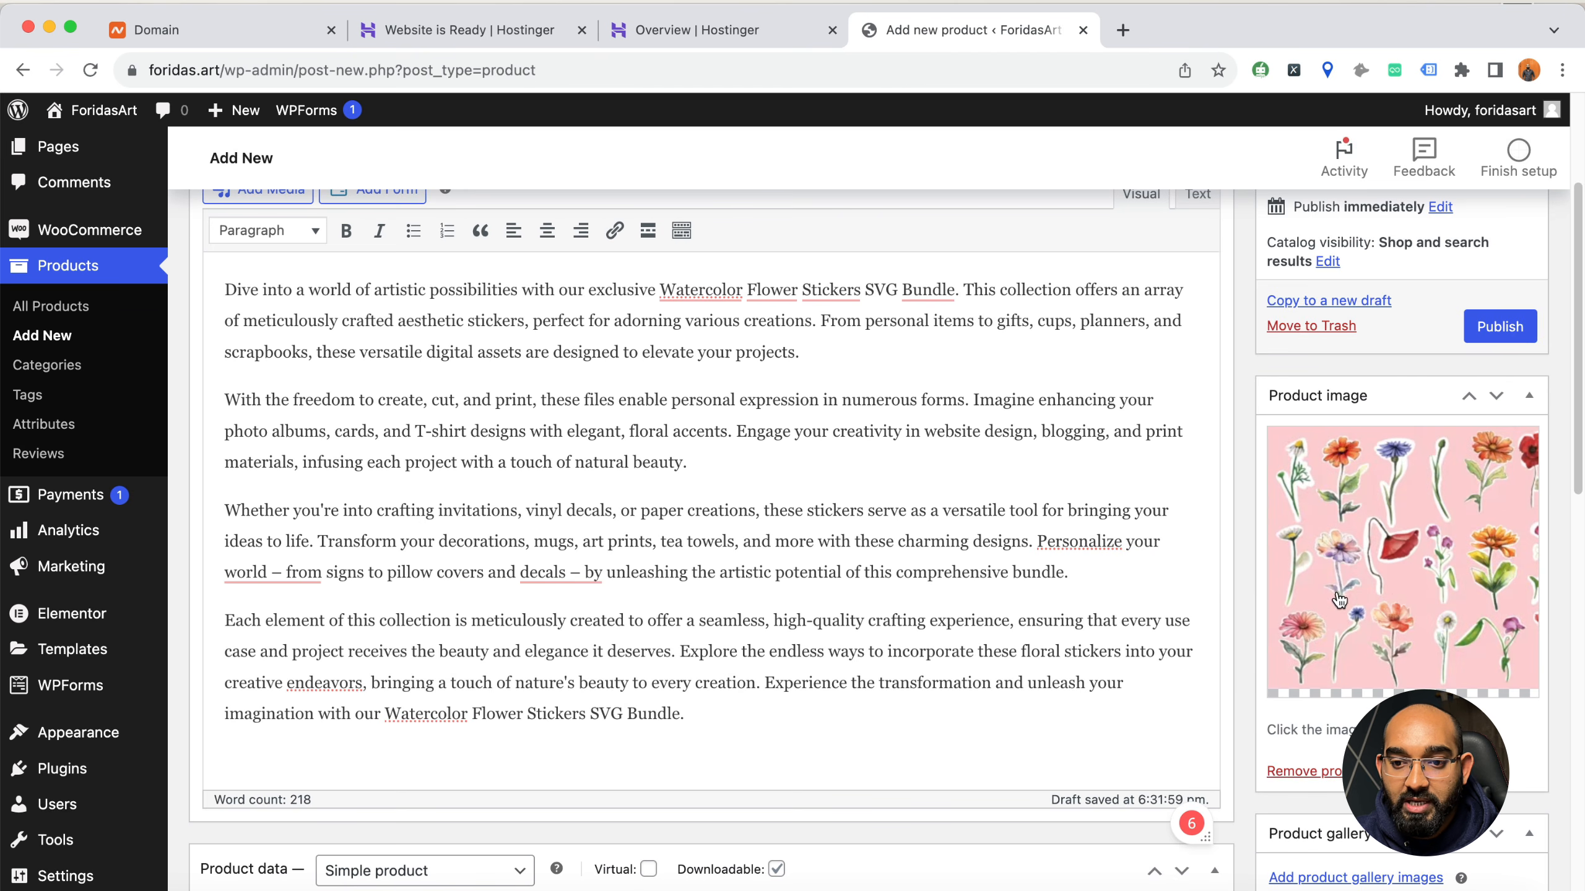
Create a new product category named Floral without a parent category and assign it to the product
{"action": "scroll", "coordinate": [1404, 540], "scroll_direction": "down", "scroll_amount": 4}
{"action": "scroll", "coordinate": [1404, 549], "scroll_direction": "down", "scroll_amount": 4}
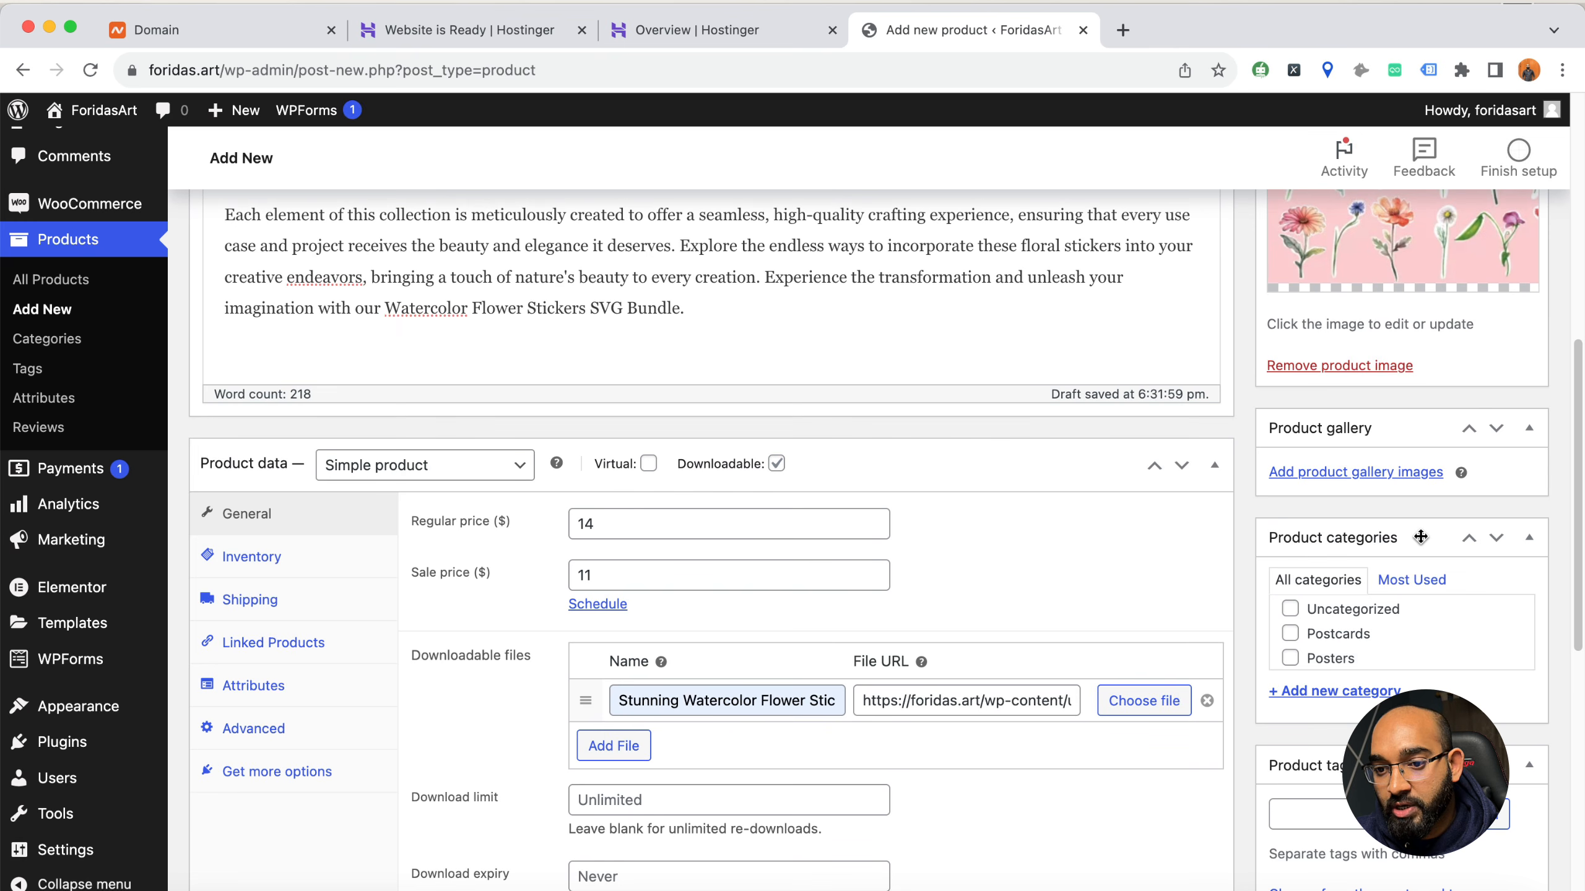
{"action": "left_click", "coordinate": [1313, 693]}
{"action": "type", "text": "Florar"}
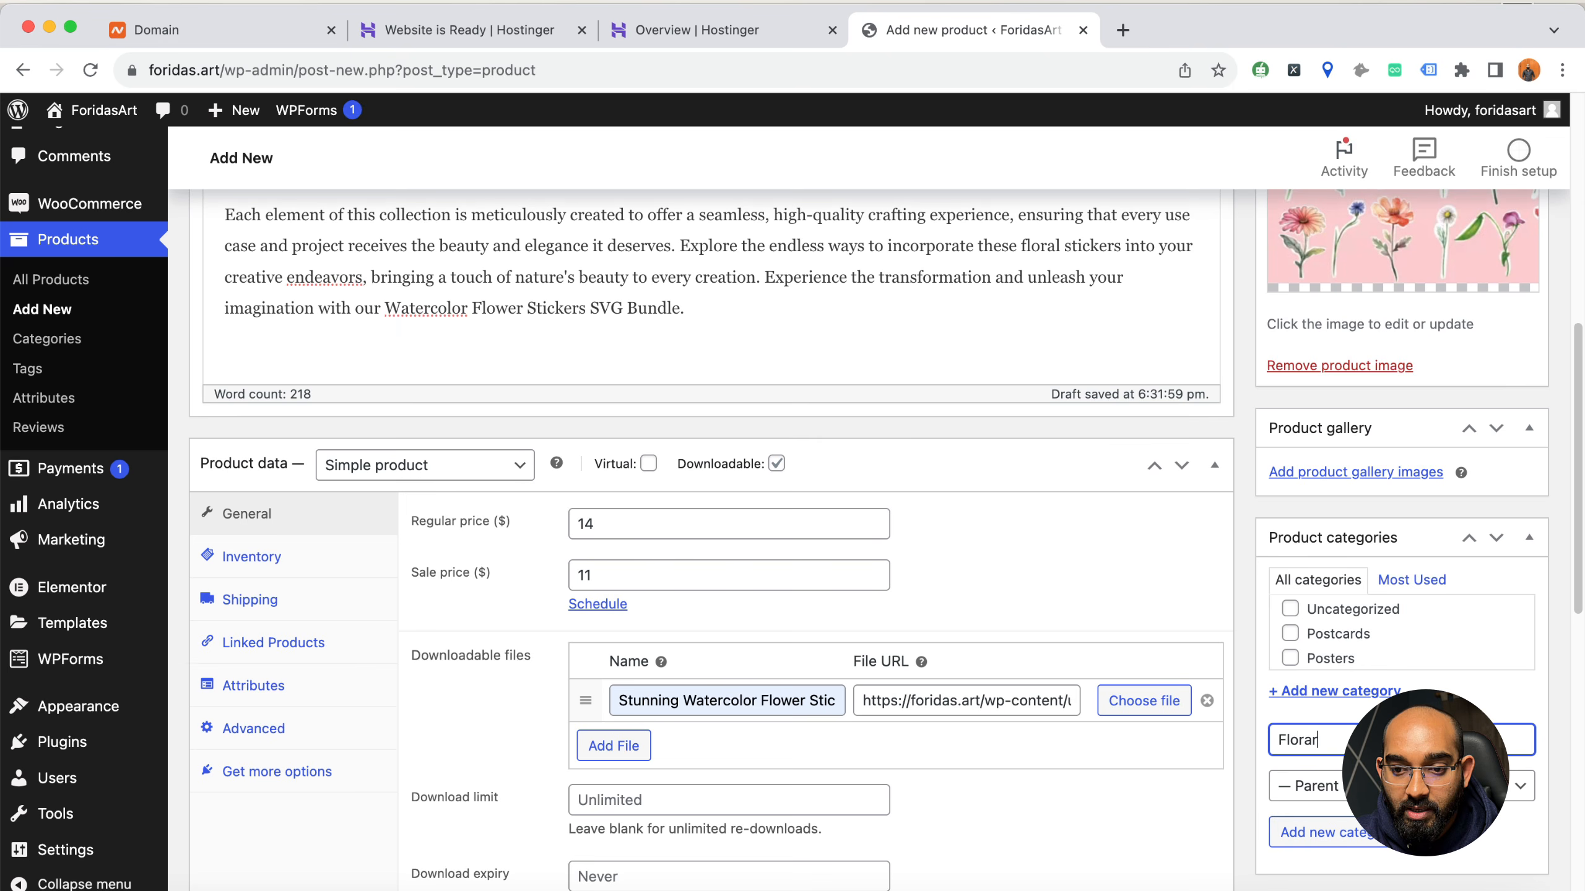
{"action": "key", "text": "BackSpace"}
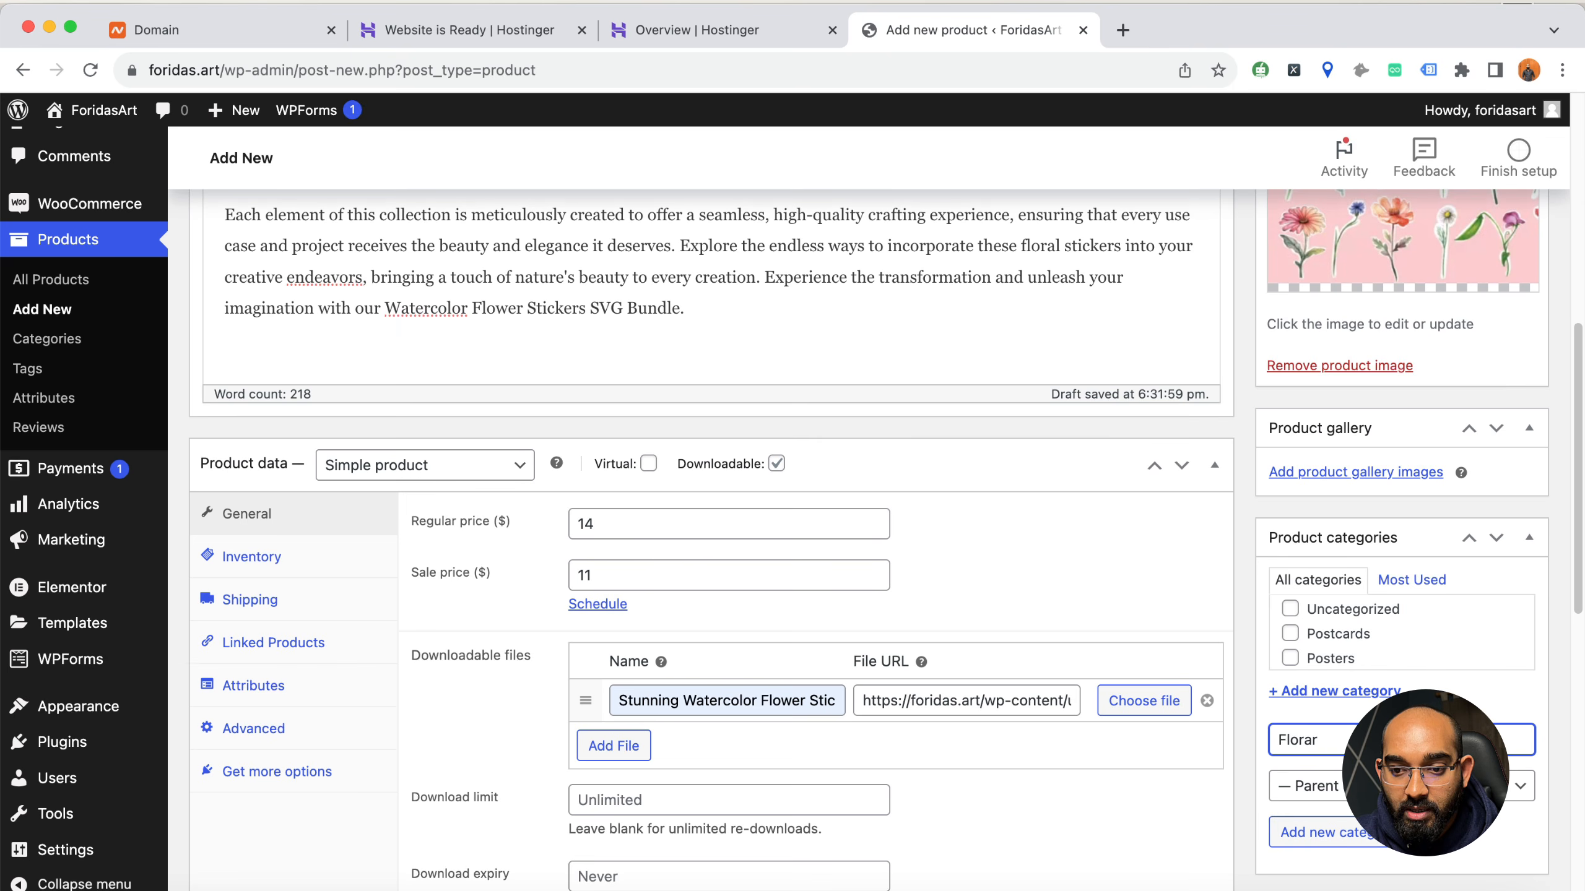
{"action": "type", "text": "l"}
{"action": "scroll", "coordinate": [1333, 726], "scroll_direction": "down", "scroll_amount": 3}
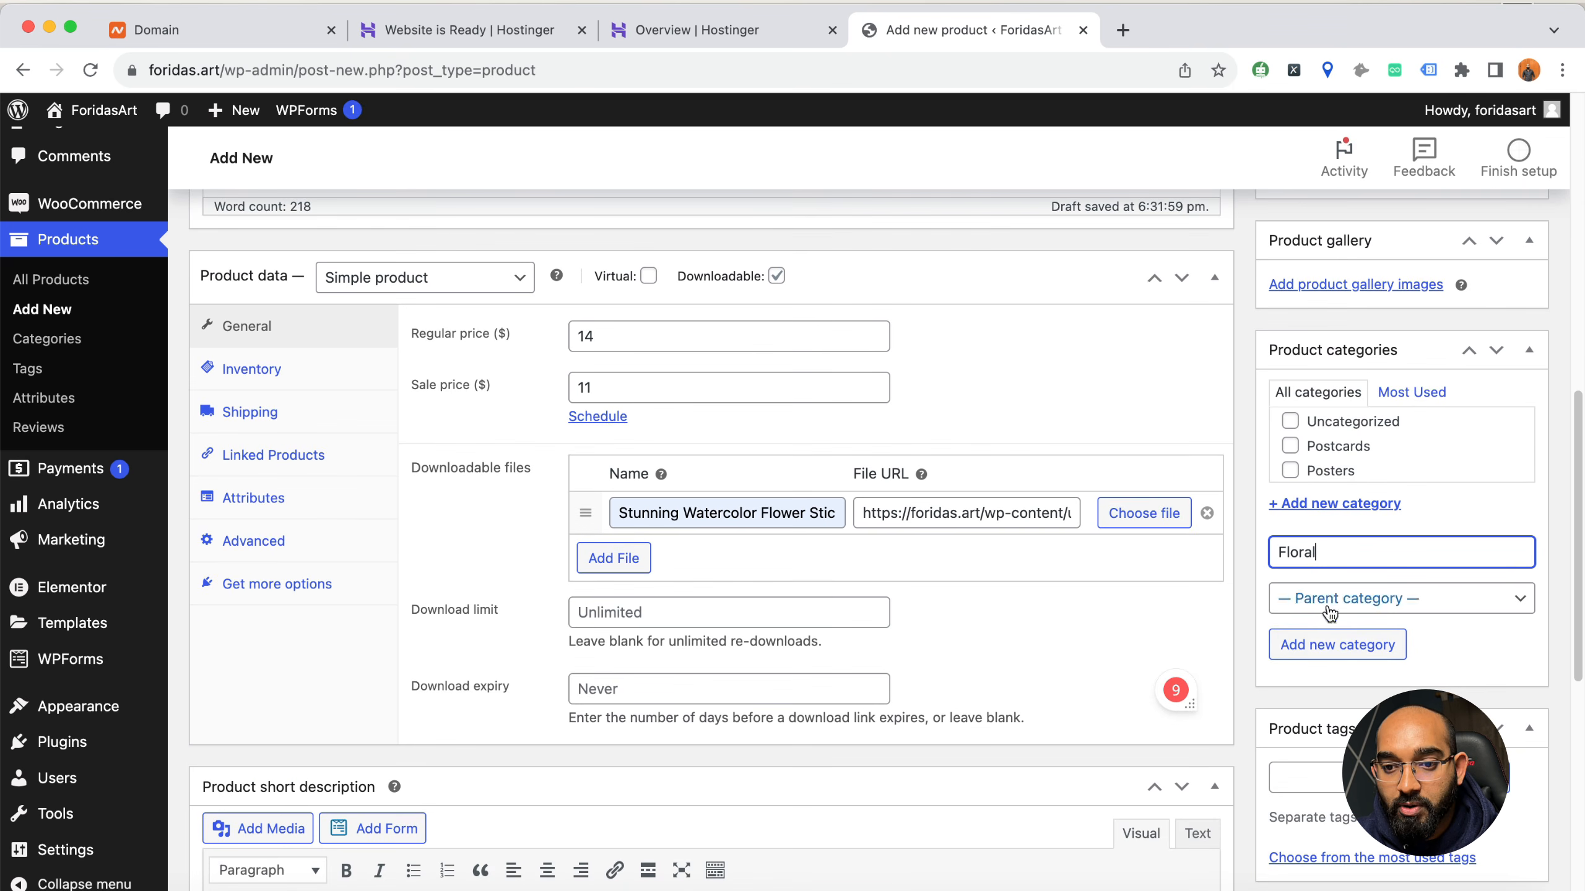
{"action": "scroll", "coordinate": [1293, 551], "scroll_direction": "up", "scroll_amount": 8}
{"action": "scroll", "coordinate": [1228, 722], "scroll_direction": "down", "scroll_amount": 8}
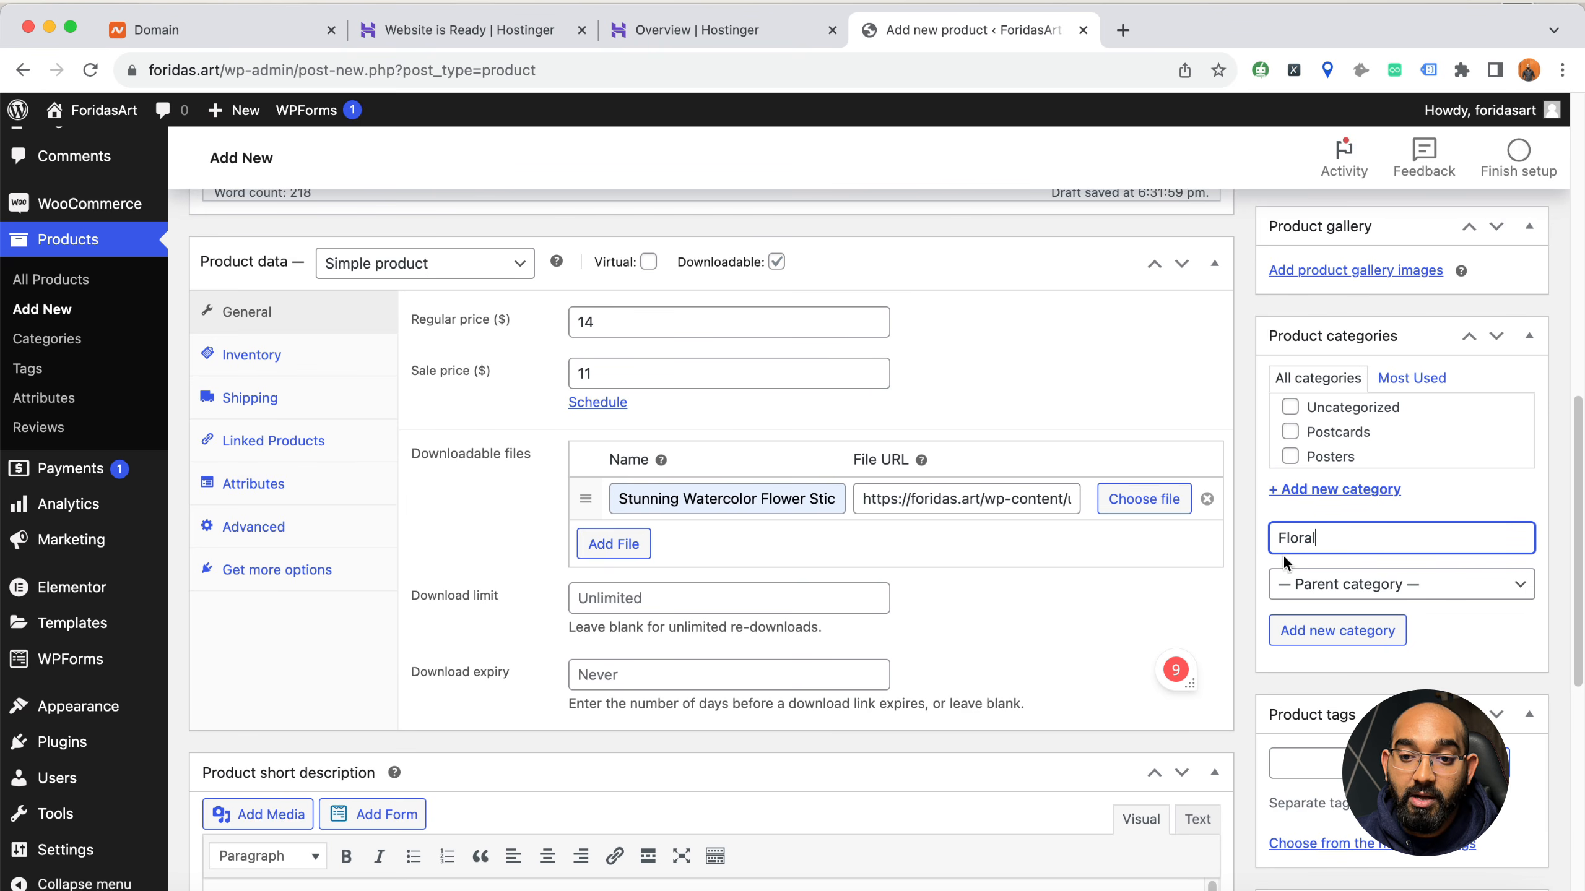
{"action": "left_click", "coordinate": [1355, 633]}
Add the product tags Floral Designs and Flower Designs
{"action": "scroll", "coordinate": [1243, 651], "scroll_direction": "down", "scroll_amount": 3}
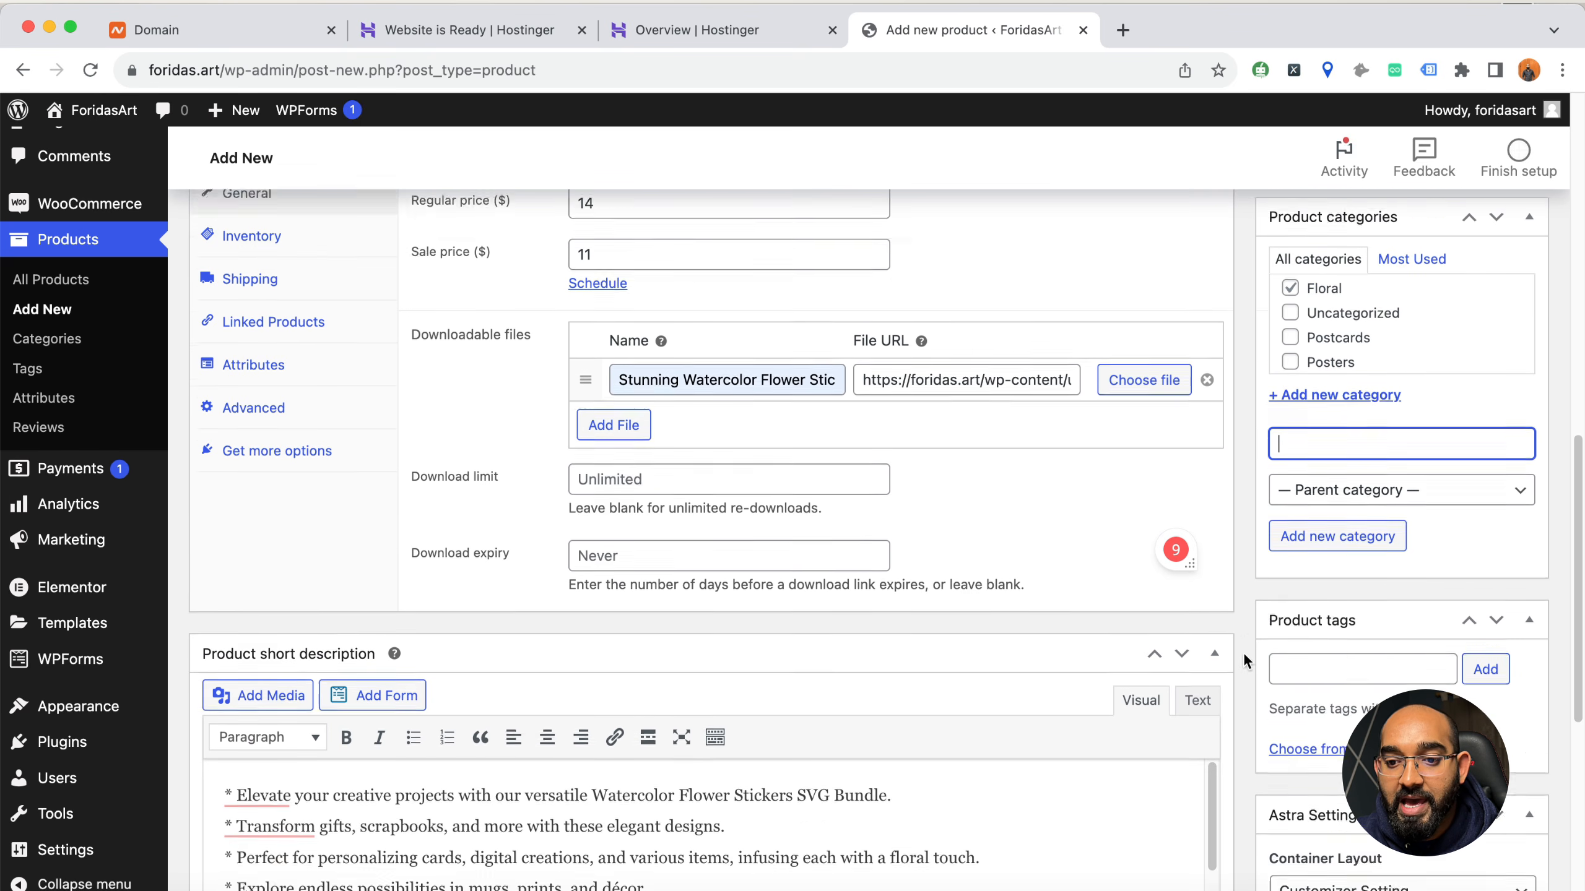
{"action": "left_click", "coordinate": [1360, 606]}
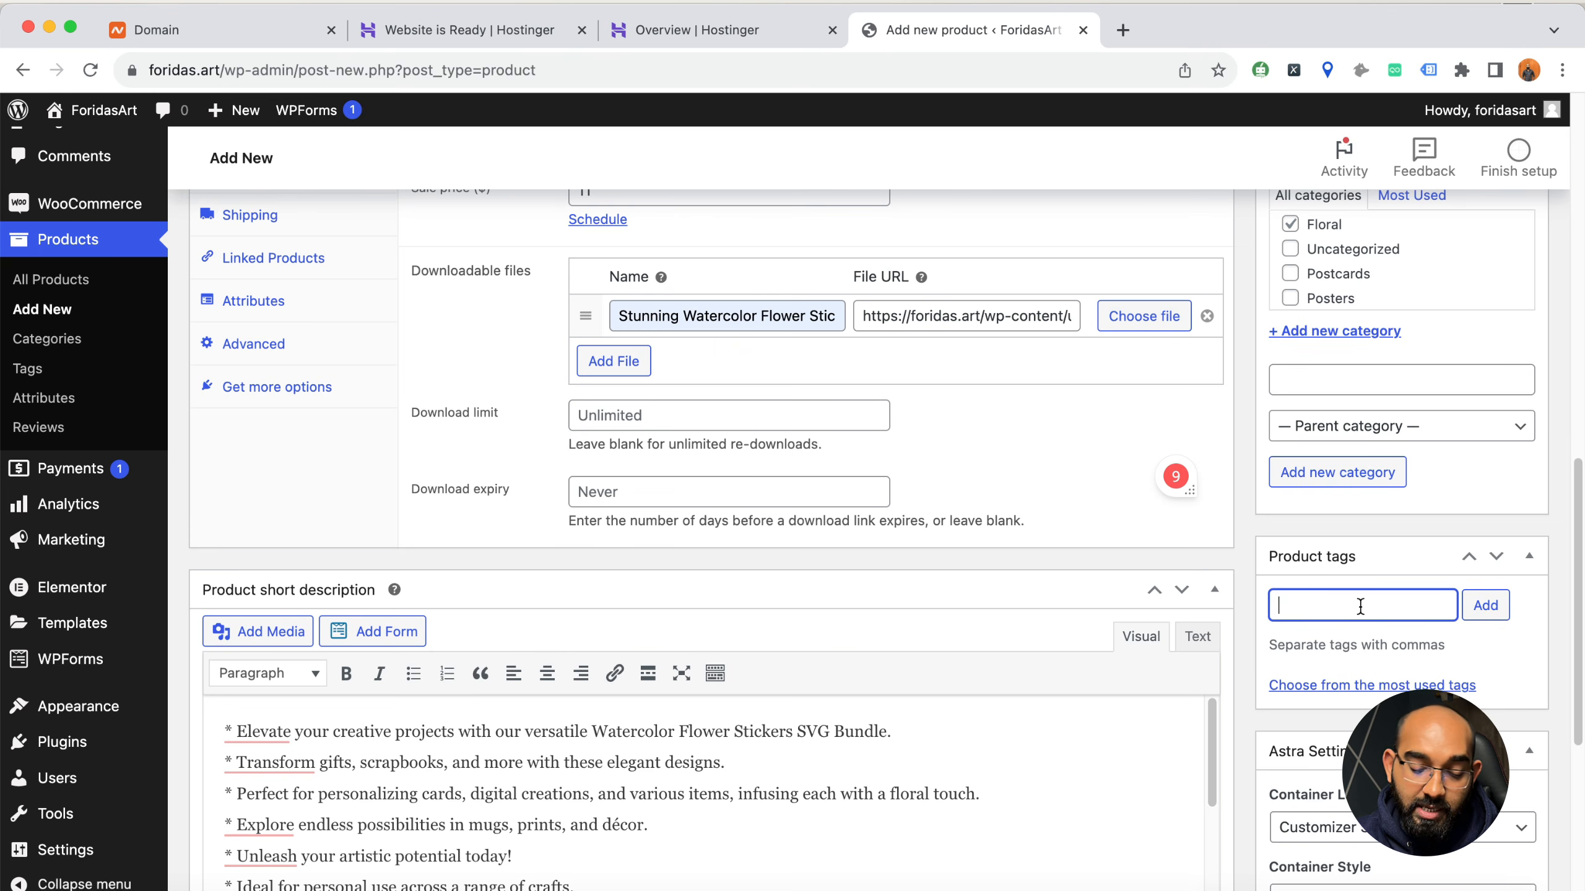
{"action": "type", "text": "Floar"}
{"action": "key", "text": "BackSpace"}
{"action": "key", "text": "BackSpace"}
{"action": "type", "text": "ral "}
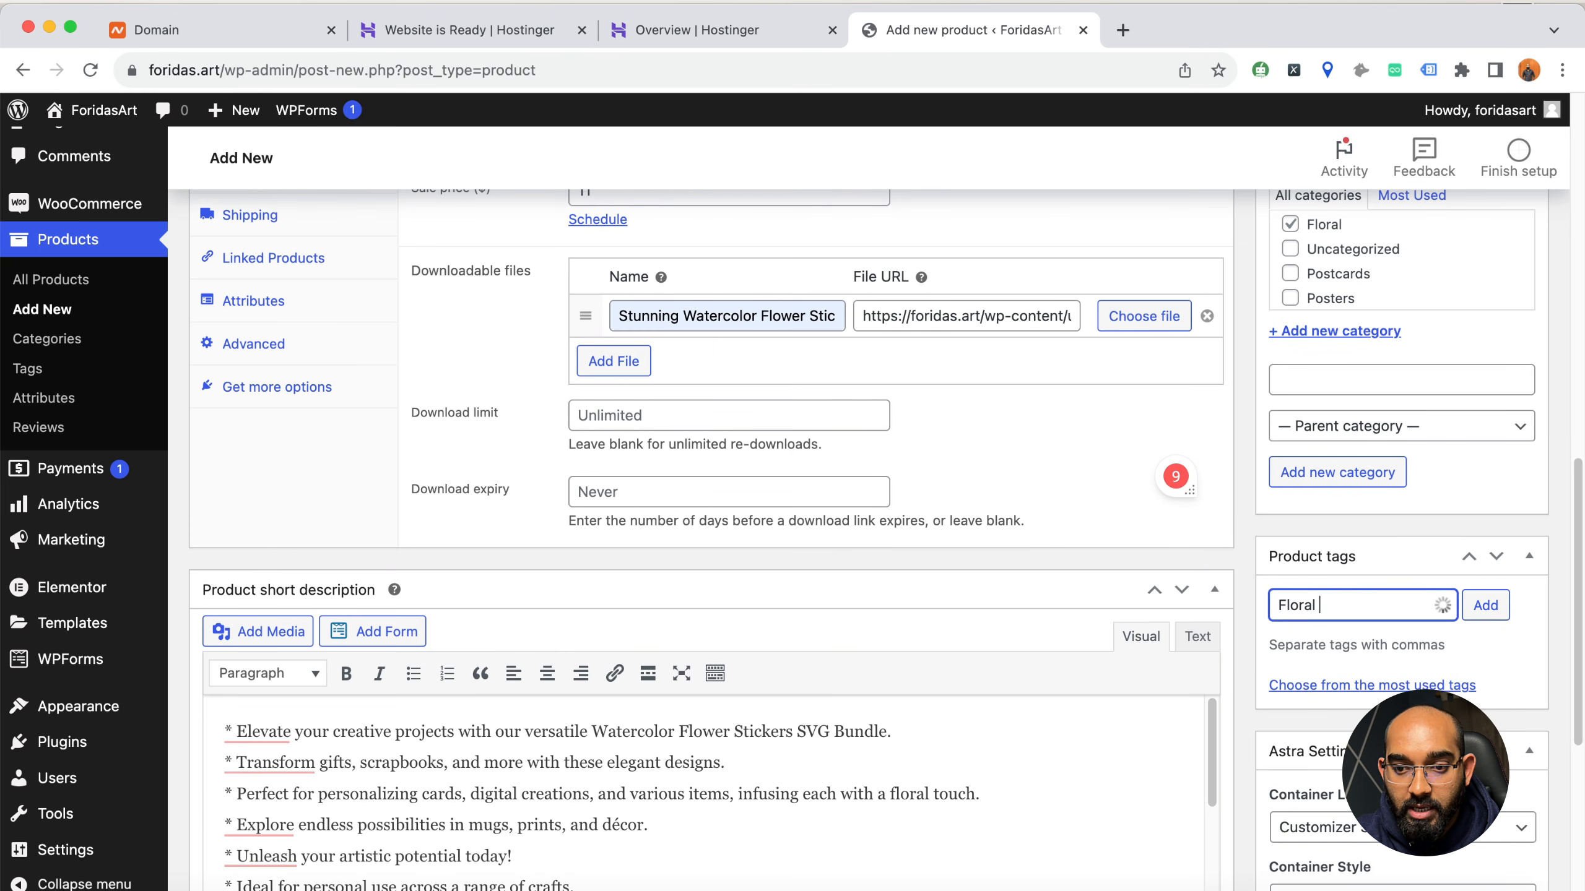
{"action": "type", "text": "Designs, "}
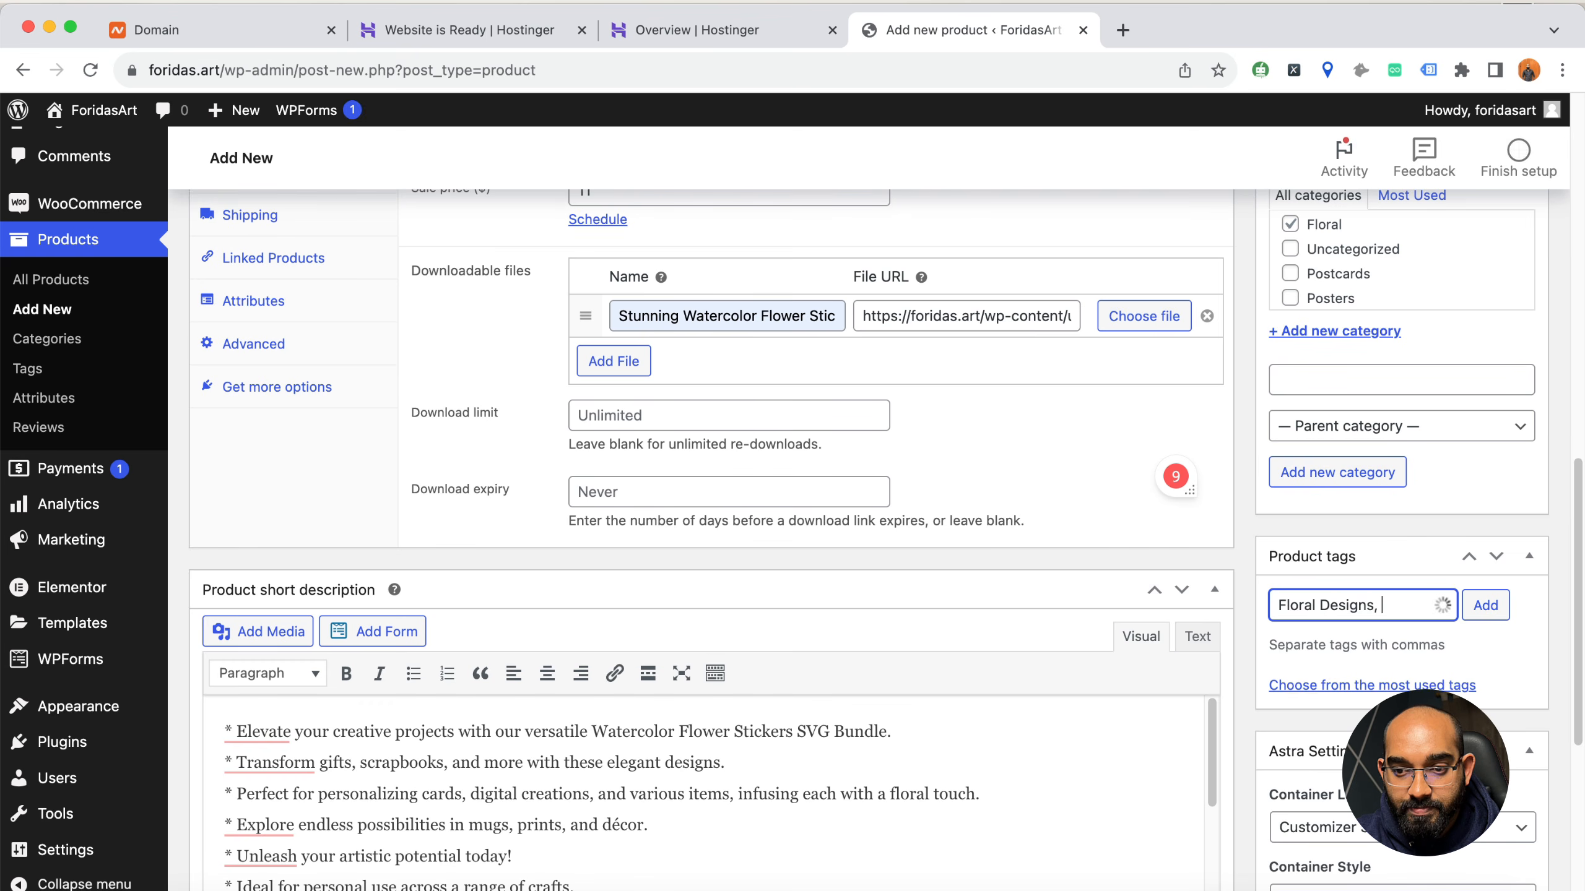
{"action": "type", "text": "Flower Designs,"}
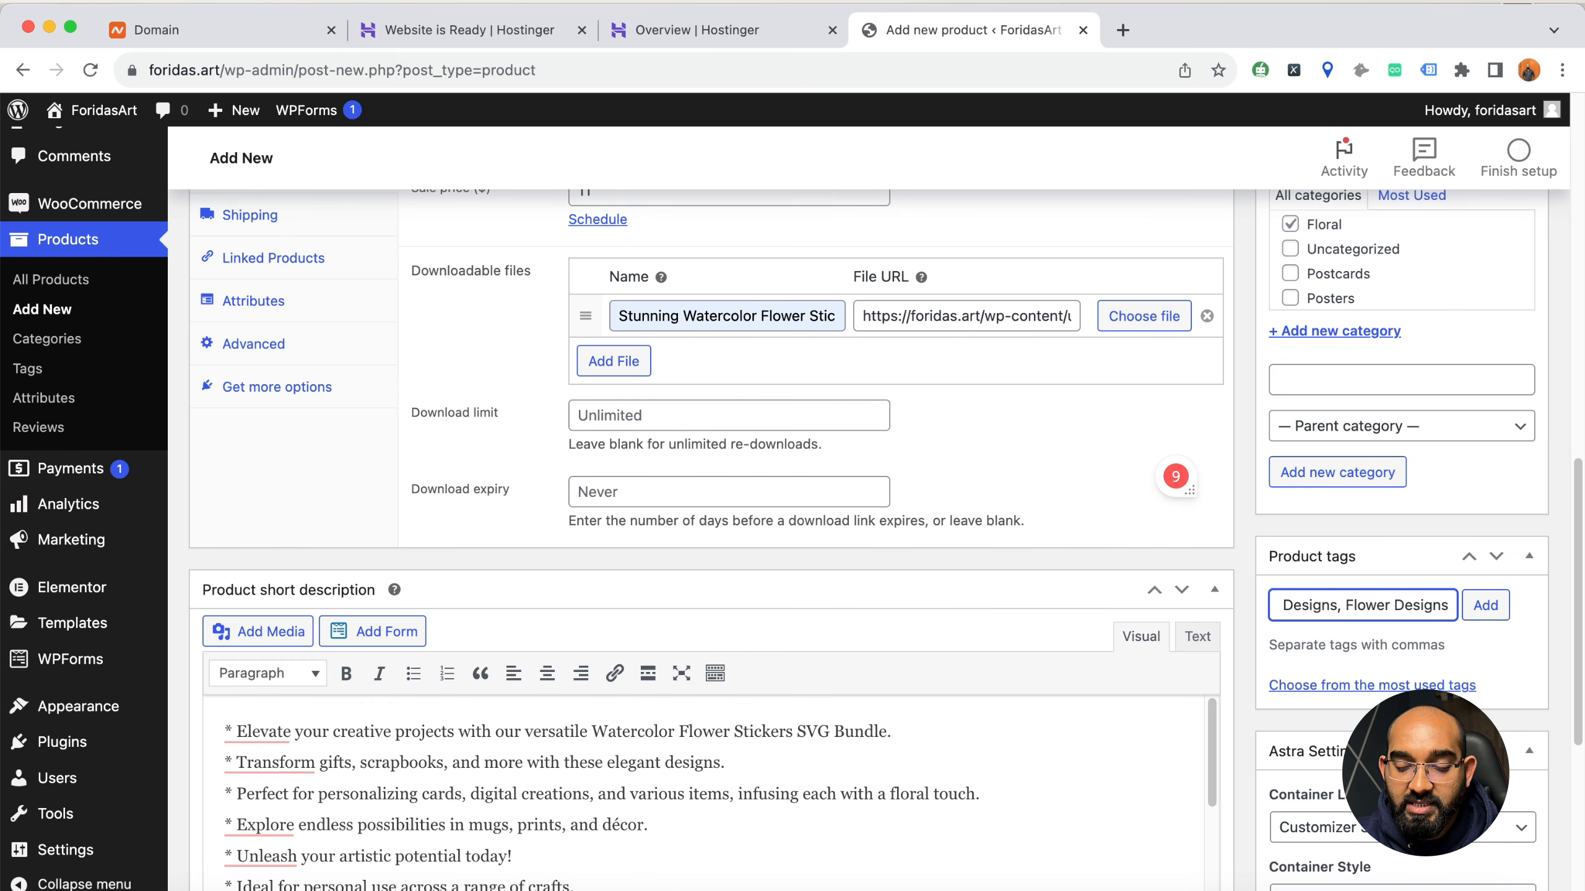
{"action": "left_click", "coordinate": [1492, 611]}
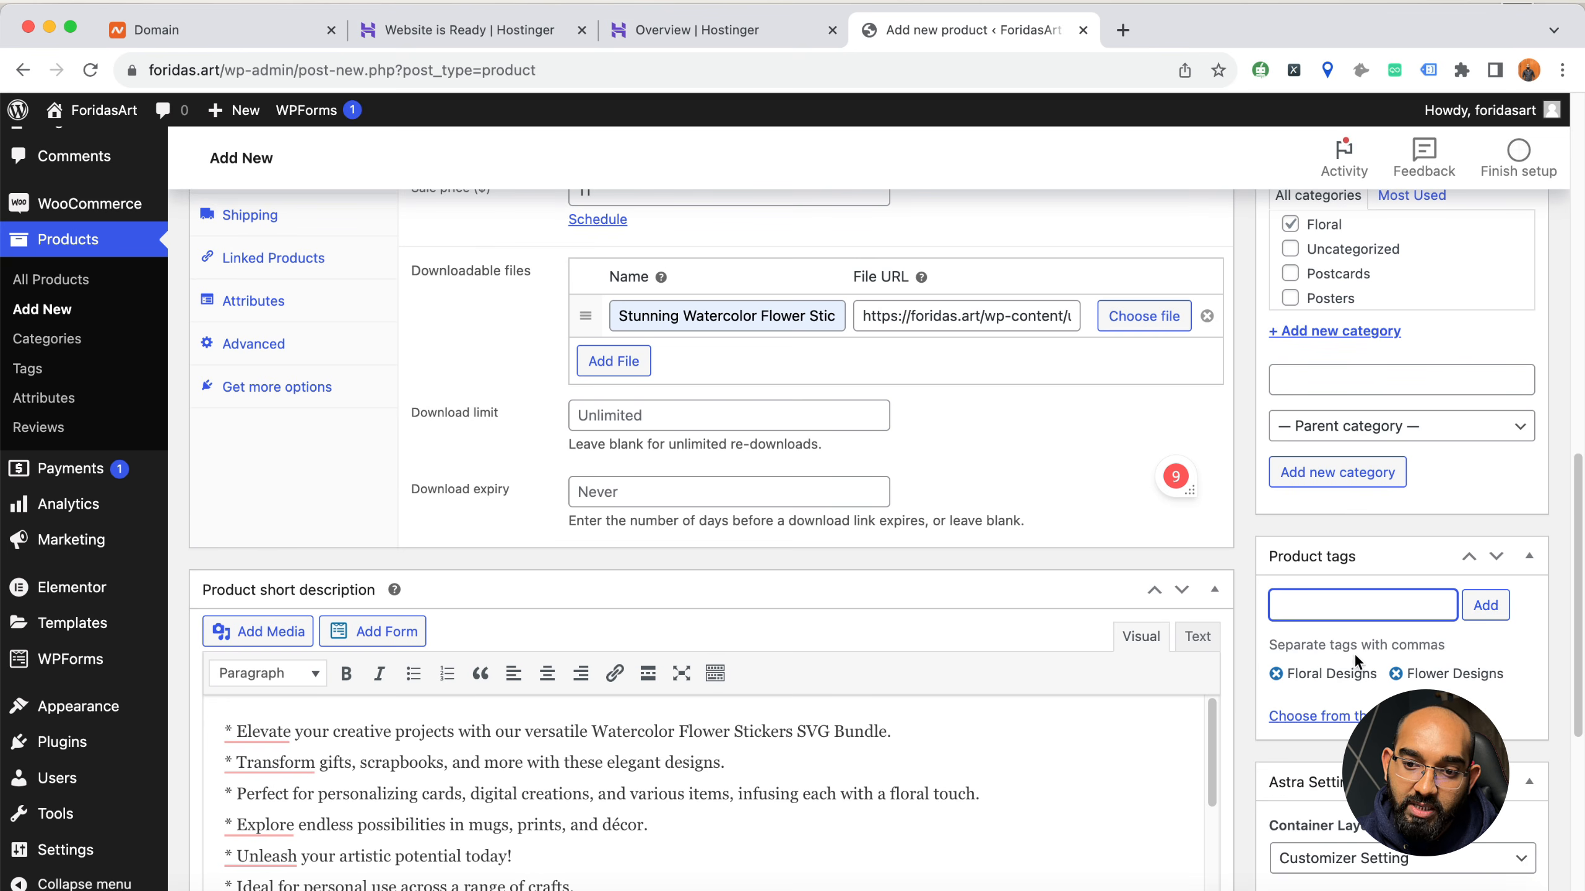
Check the remaining product settings and publish the Stunning Watercolor Flower Stickers SVG Bundle product
{"action": "scroll", "coordinate": [1459, 664], "scroll_direction": "up", "scroll_amount": 4}
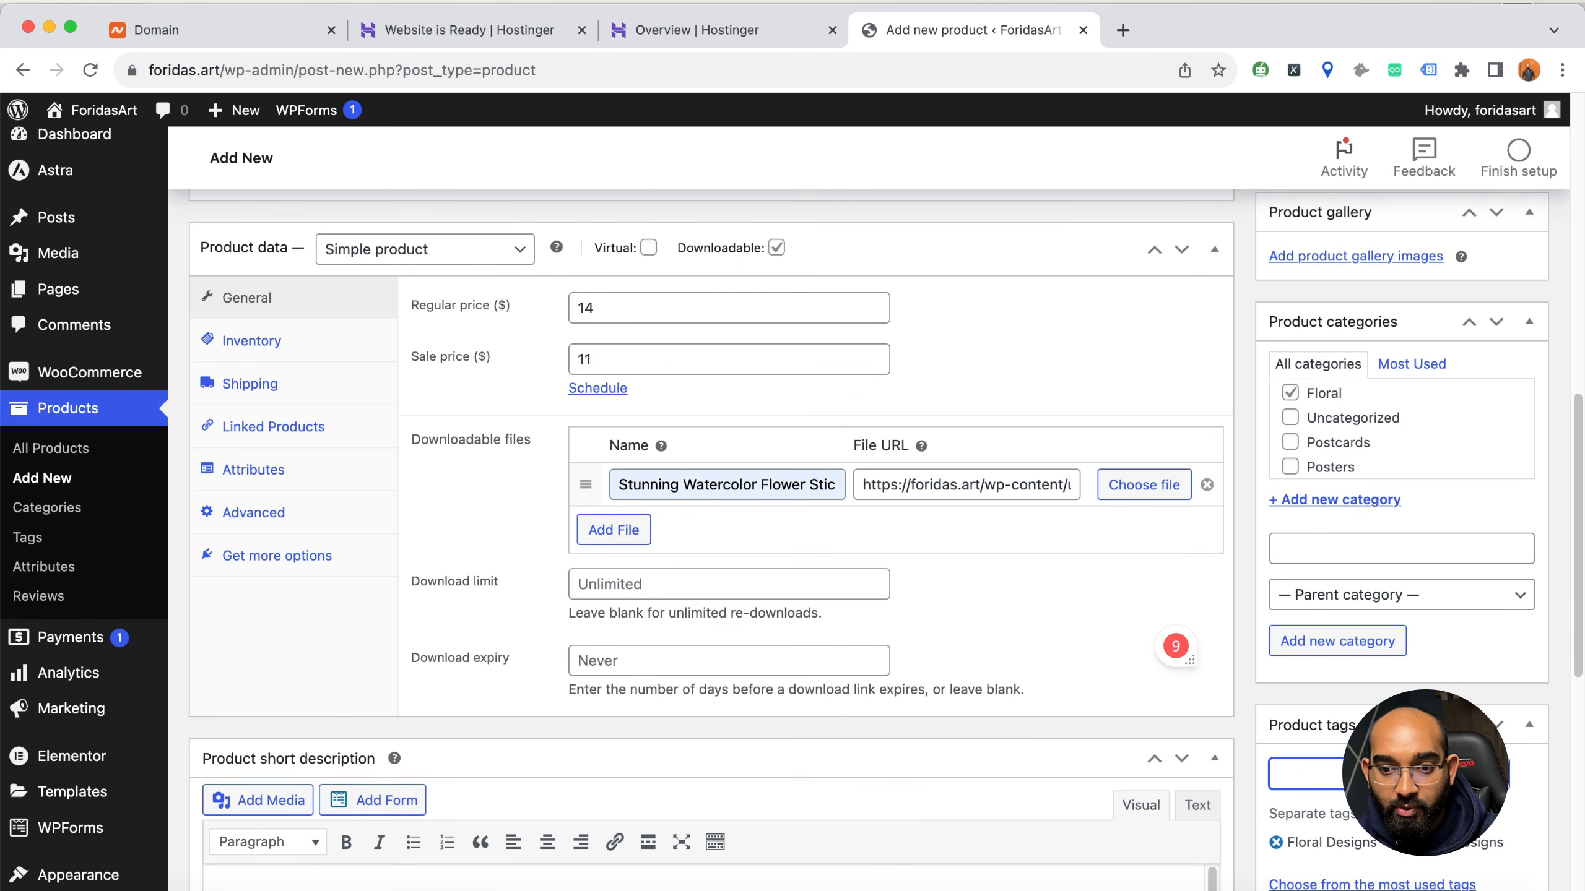
{"action": "scroll", "coordinate": [1326, 441], "scroll_direction": "down", "scroll_amount": 10}
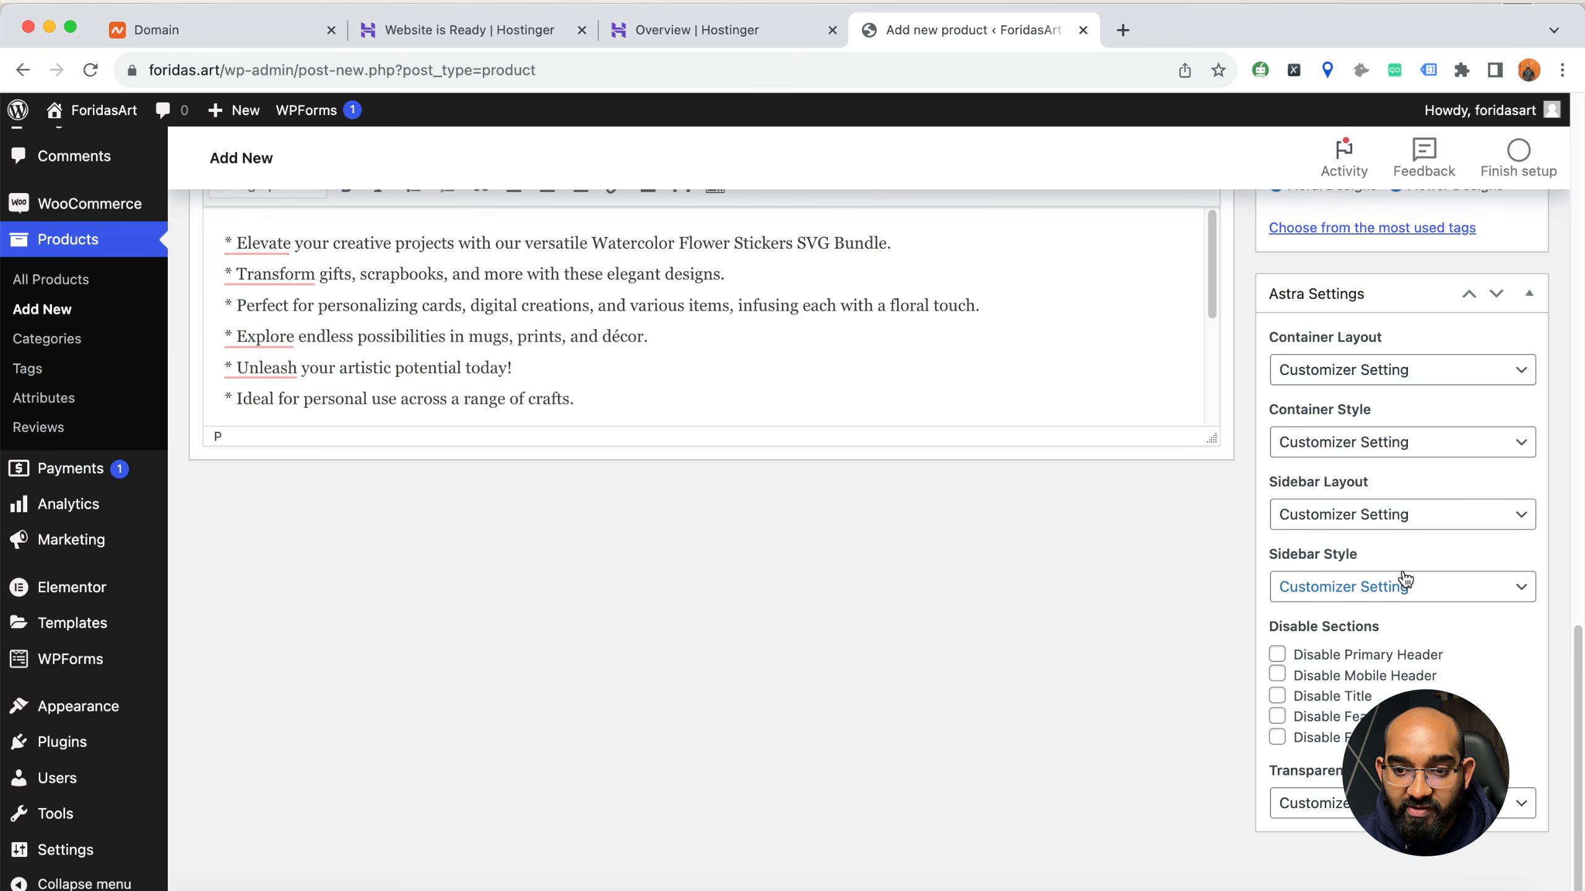
{"action": "scroll", "coordinate": [1312, 655], "scroll_direction": "up", "scroll_amount": 10}
{"action": "scroll", "coordinate": [1311, 656], "scroll_direction": "up", "scroll_amount": 15}
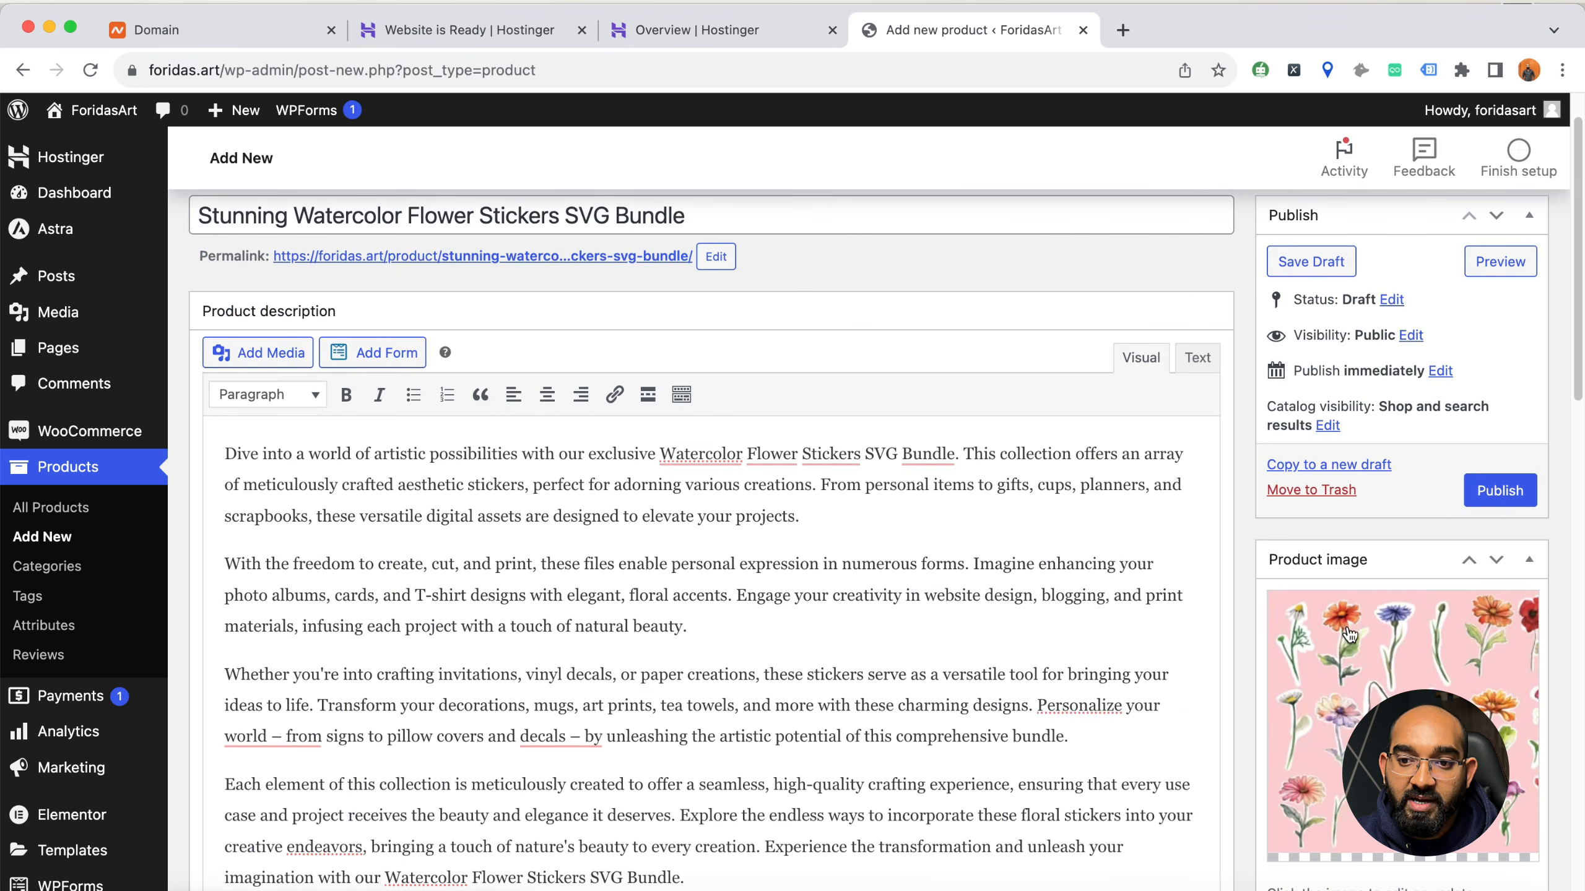
{"action": "left_click", "coordinate": [1486, 498]}
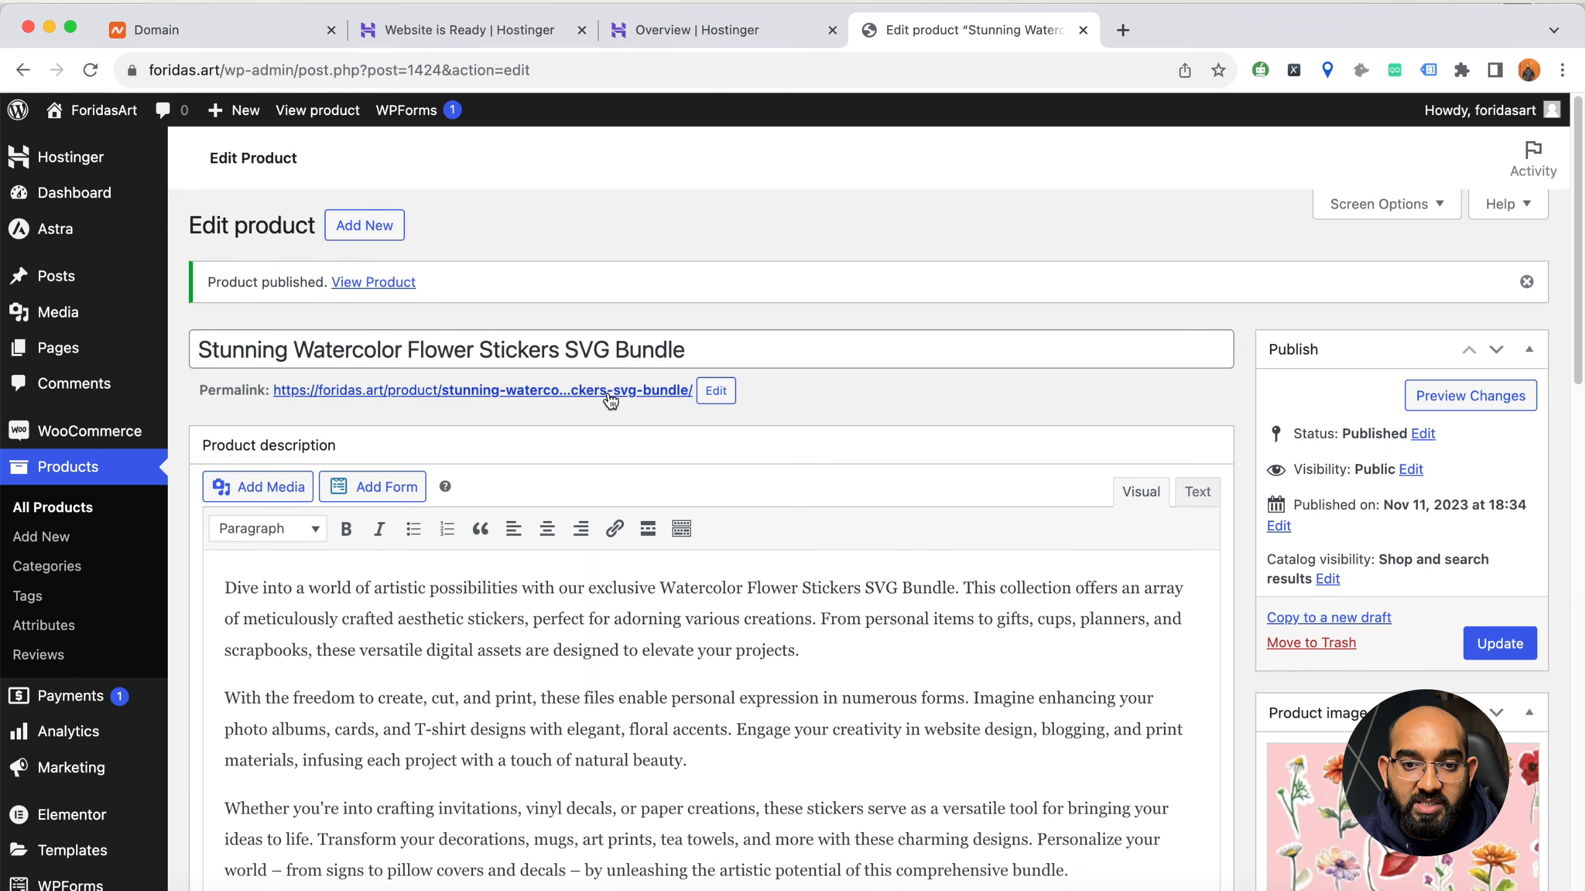
Open the published product's permalink in a new tab and review its URL, prices, short description, category and tags
{"action": "right_click", "coordinate": [608, 390]}
{"action": "left_click", "coordinate": [637, 400]}
{"action": "left_click", "coordinate": [1154, 39]}
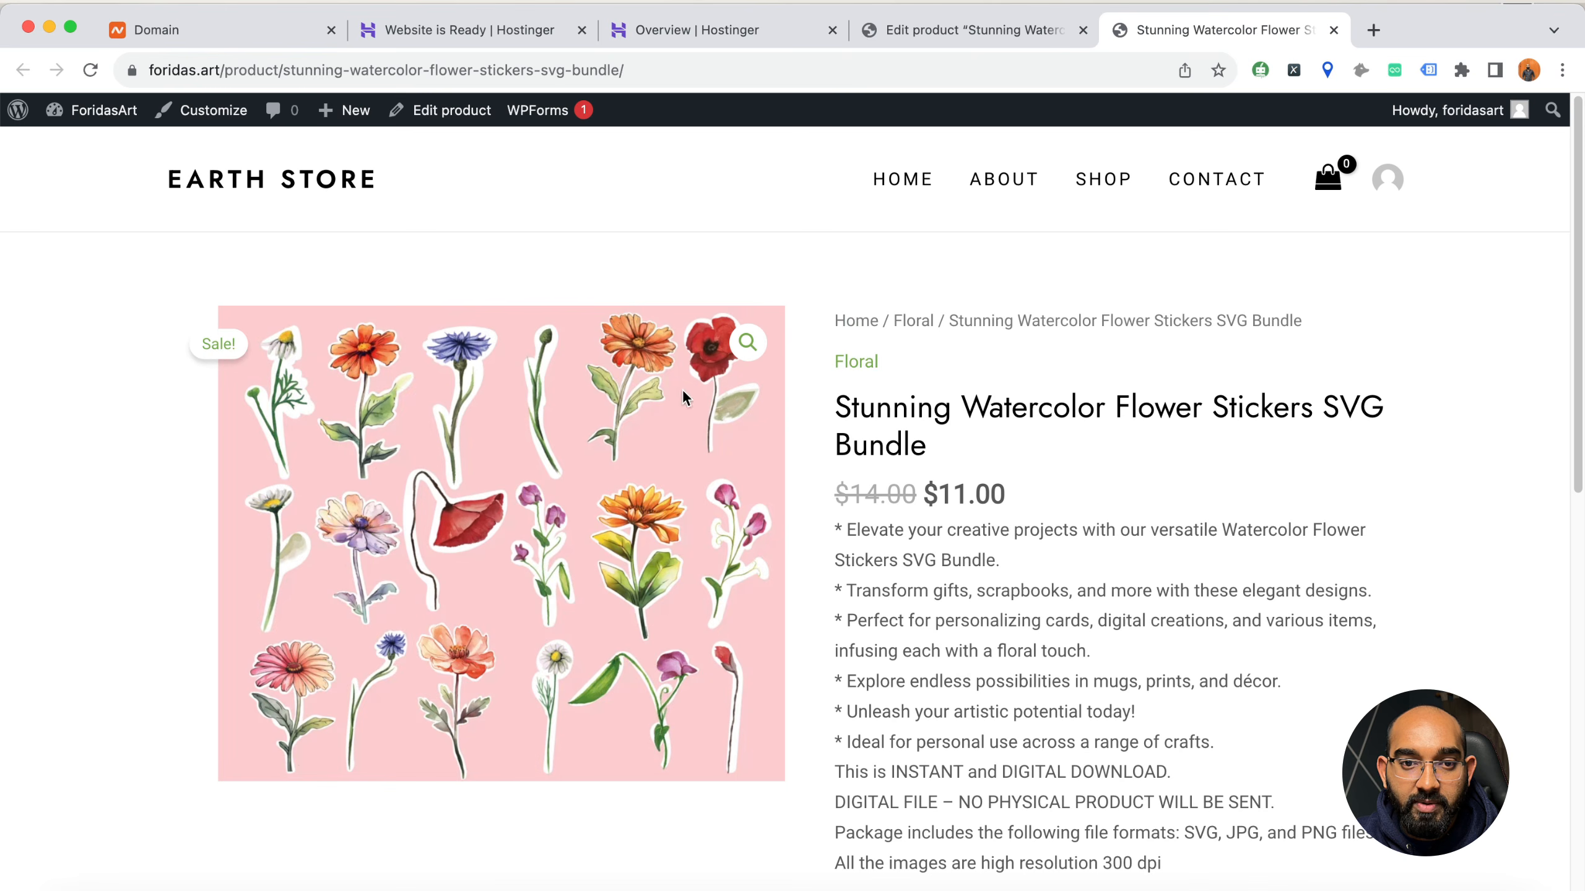
{"action": "mouse_move", "coordinate": [332, 70]}
{"action": "left_mouse_down"}
{"action": "mouse_move", "coordinate": [699, 72]}
{"action": "mouse_move", "coordinate": [334, 69]}
{"action": "left_mouse_up"}
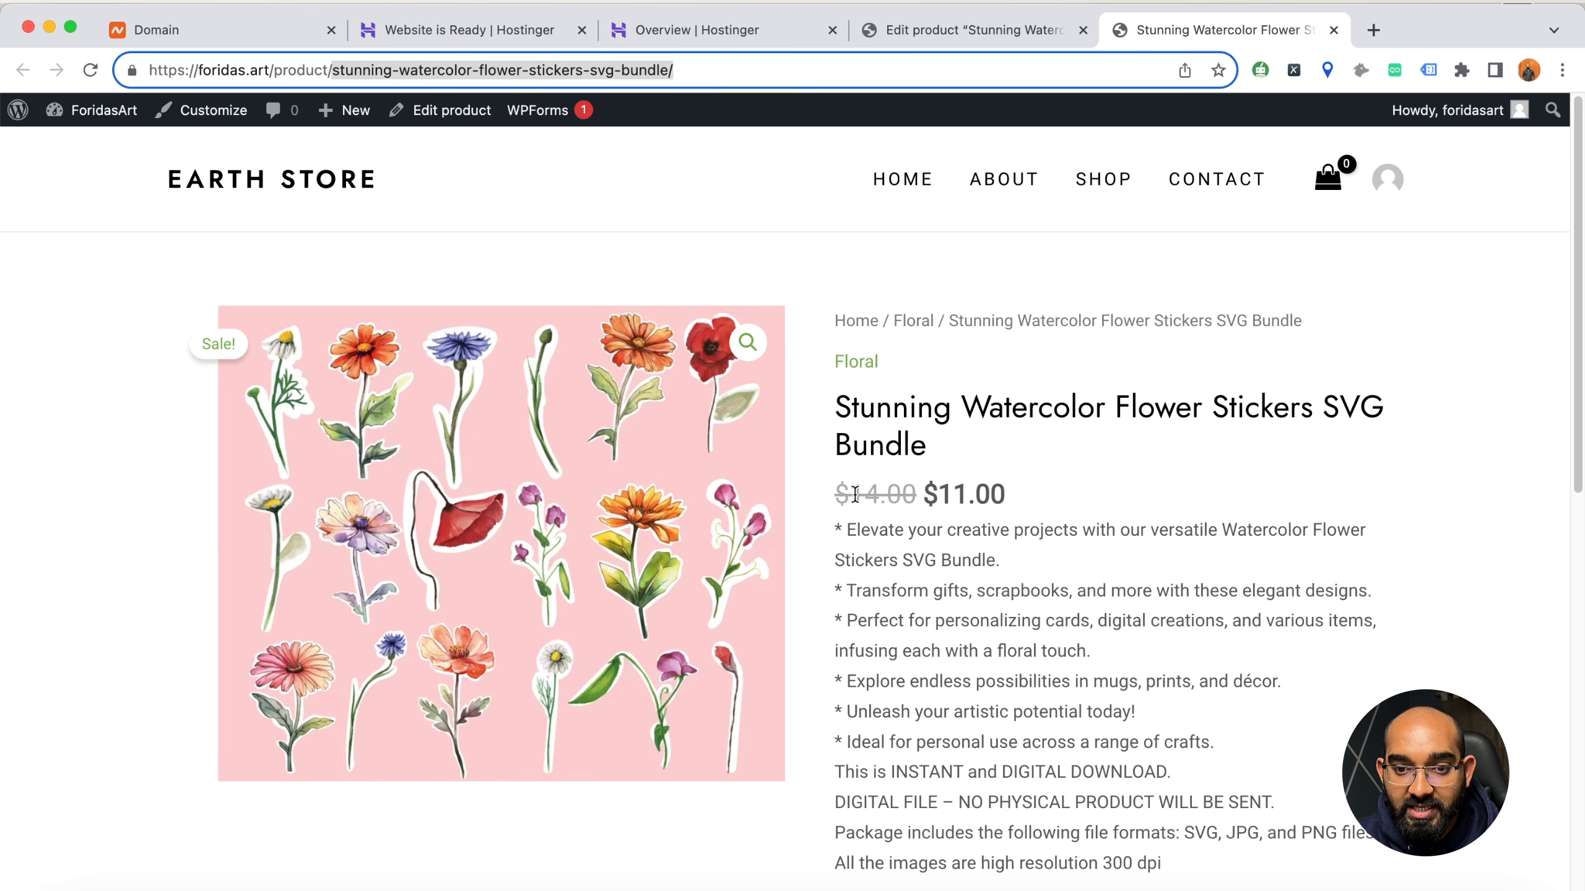
{"action": "scroll", "coordinate": [903, 539], "scroll_direction": "down", "scroll_amount": 1}
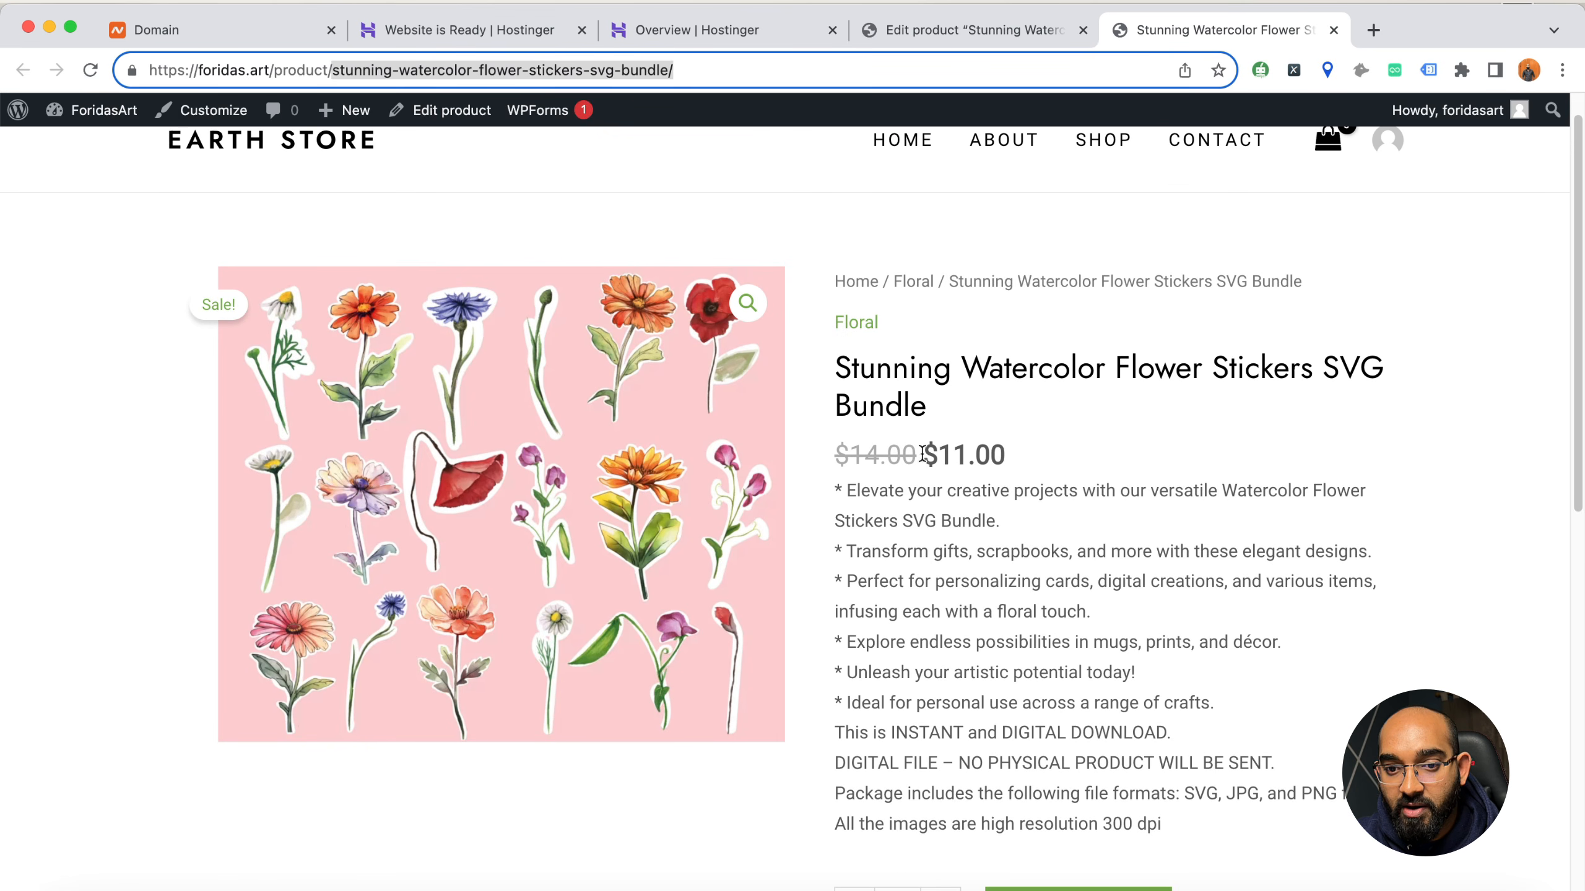
{"action": "left_click_drag", "start_coordinate": [934, 451], "coordinate": [836, 452]}
{"action": "scroll", "coordinate": [1040, 446], "scroll_direction": "down", "scroll_amount": 5}
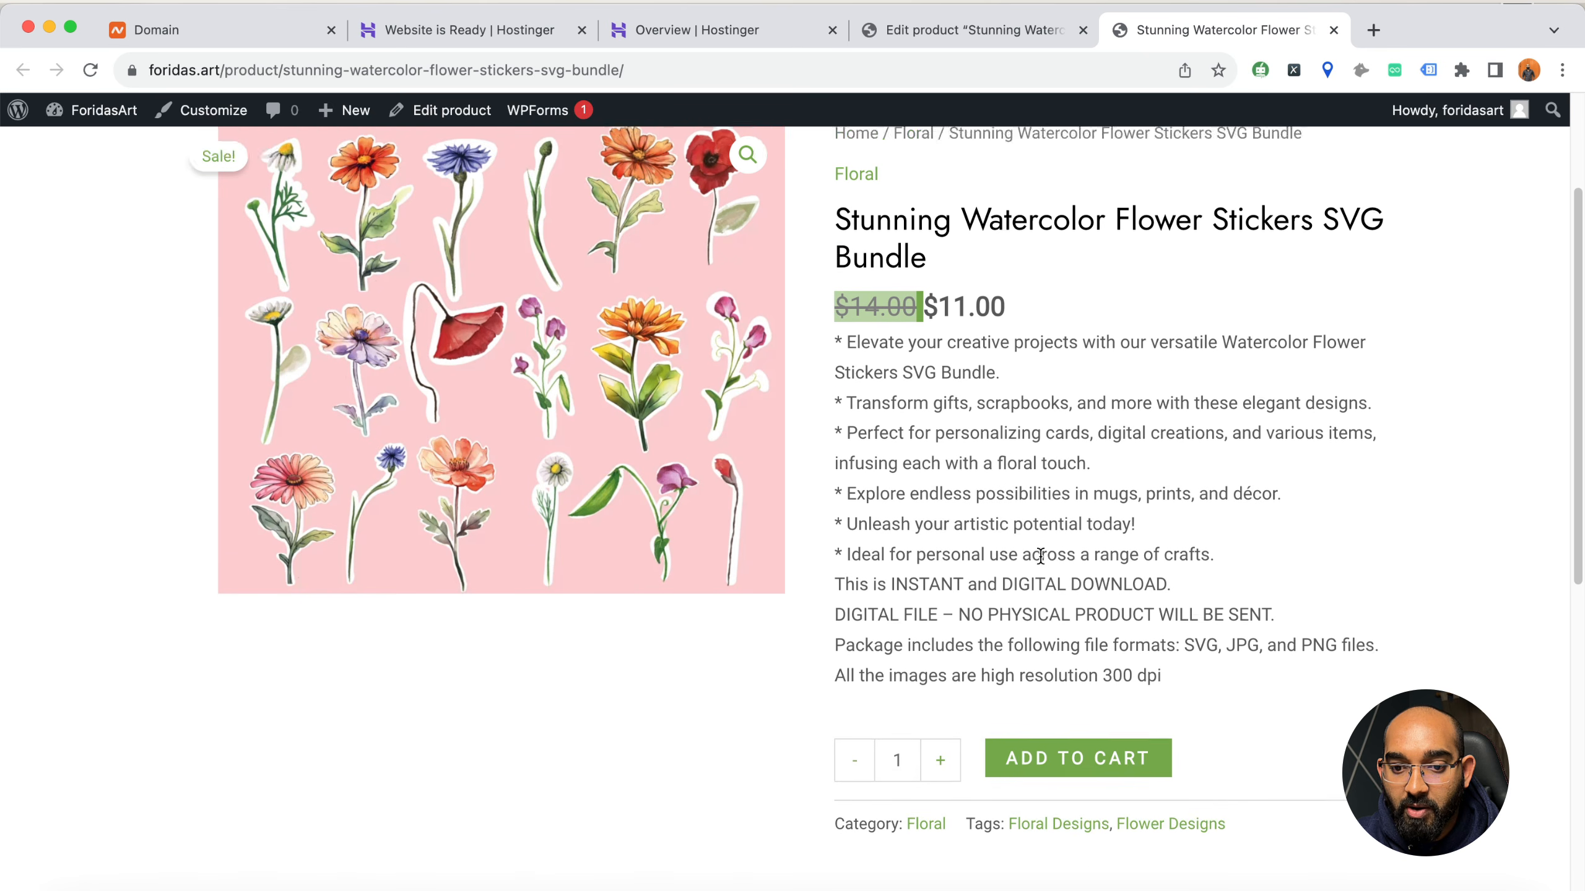
Add the sticker bundle to the cart and view the cart with its coupon field and totals
{"action": "left_click", "coordinate": [1086, 732]}
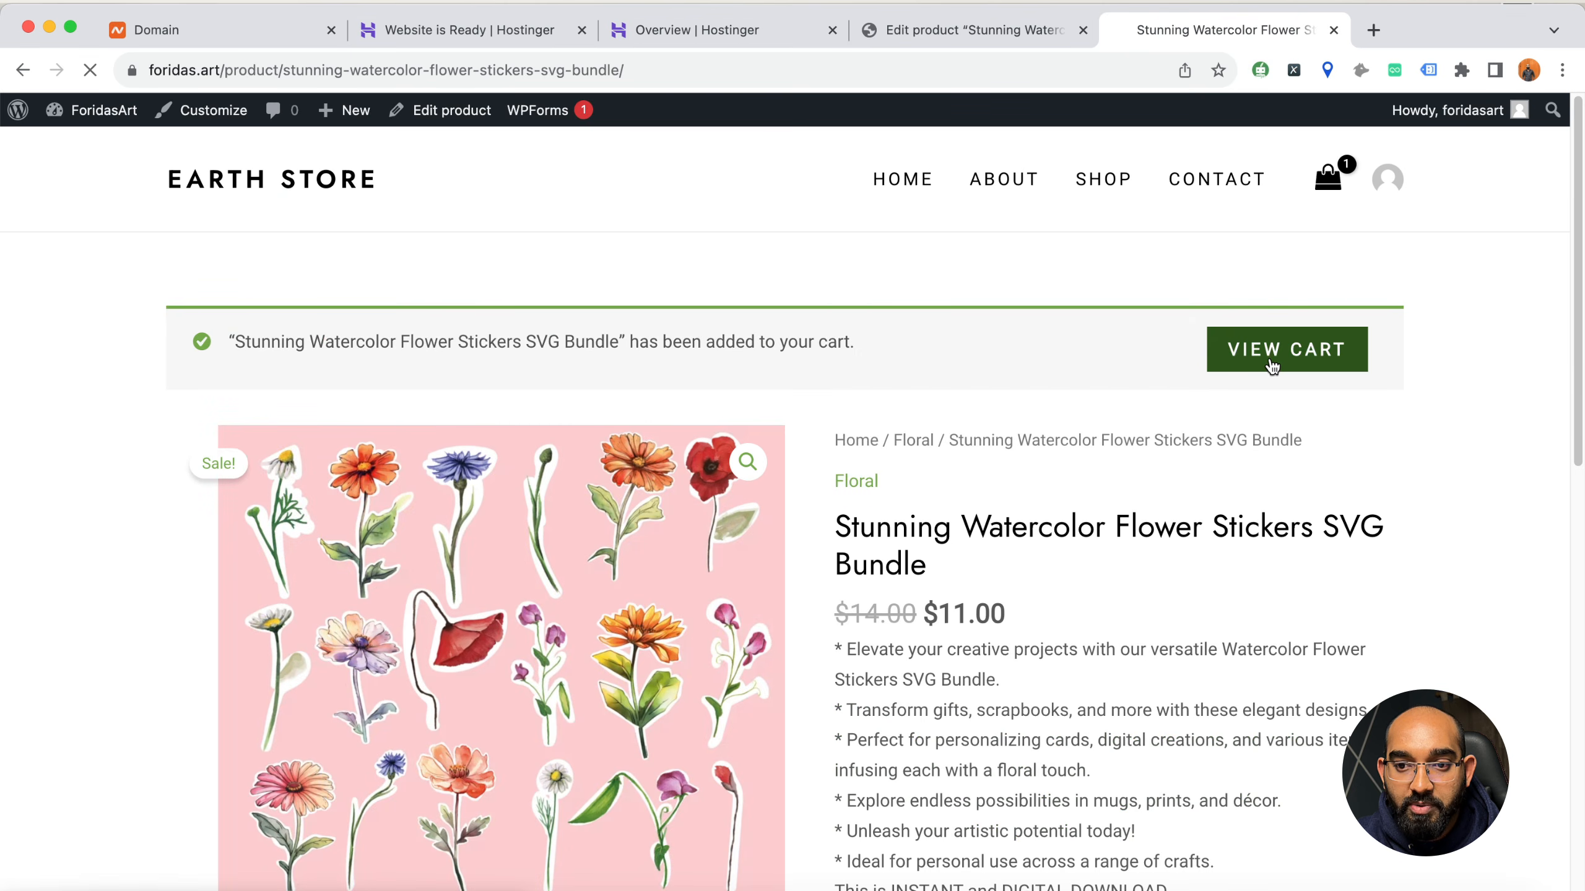
{"action": "left_click", "coordinate": [1272, 367]}
{"action": "scroll", "coordinate": [885, 558], "scroll_direction": "down", "scroll_amount": 4}
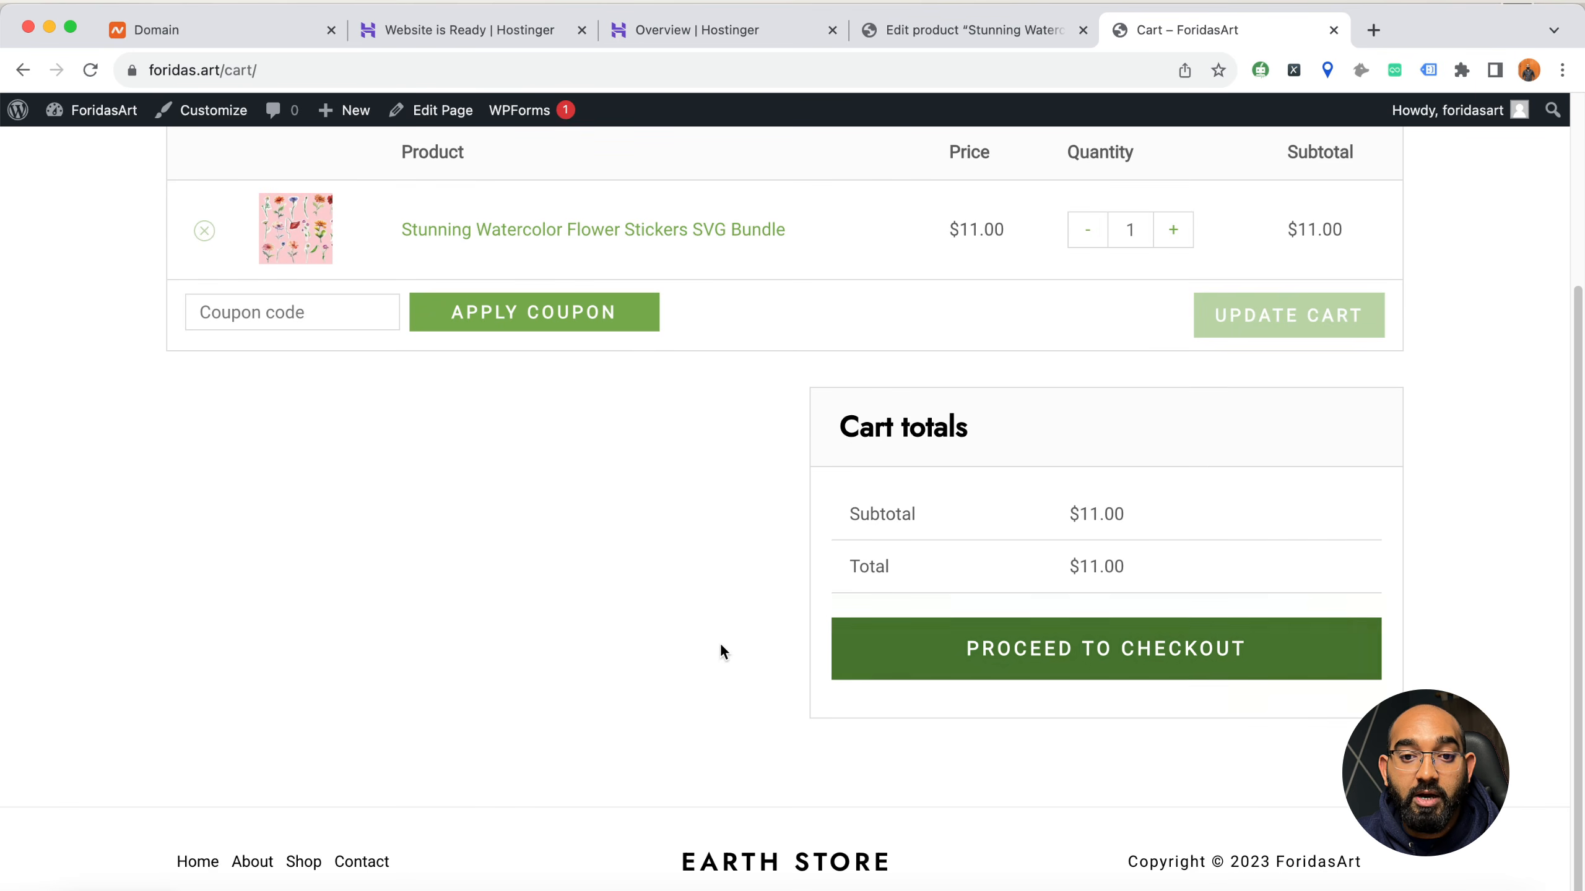
{"action": "scroll", "coordinate": [811, 630], "scroll_direction": "up", "scroll_amount": 2}
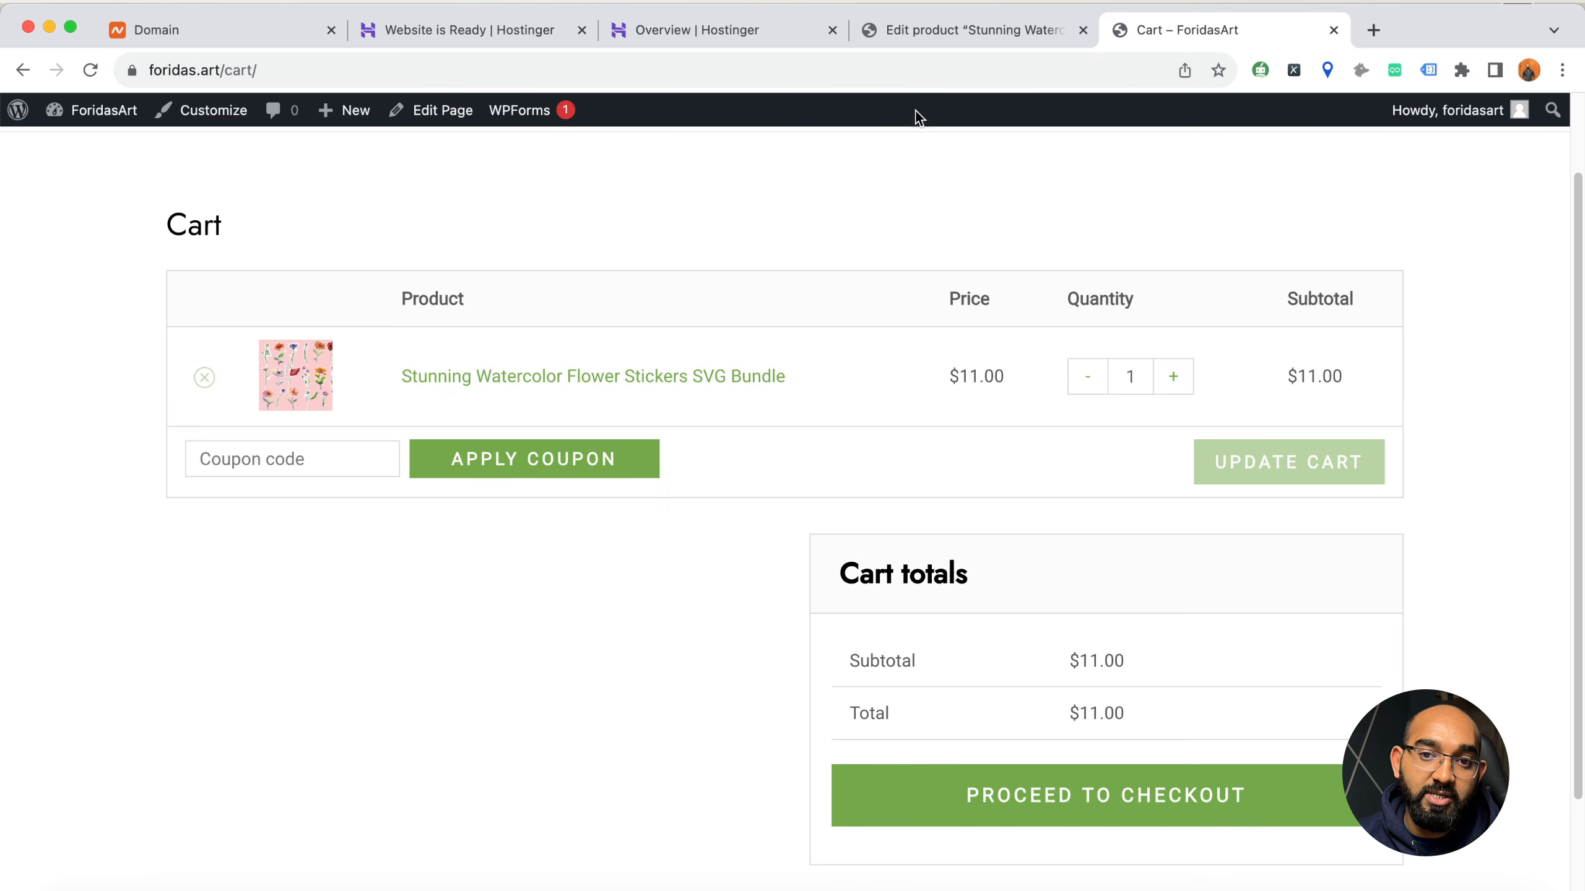
Return to the site admin's edit product tab, go to the marketing coupons section and start a new coupon
{"action": "left_click", "coordinate": [913, 37]}
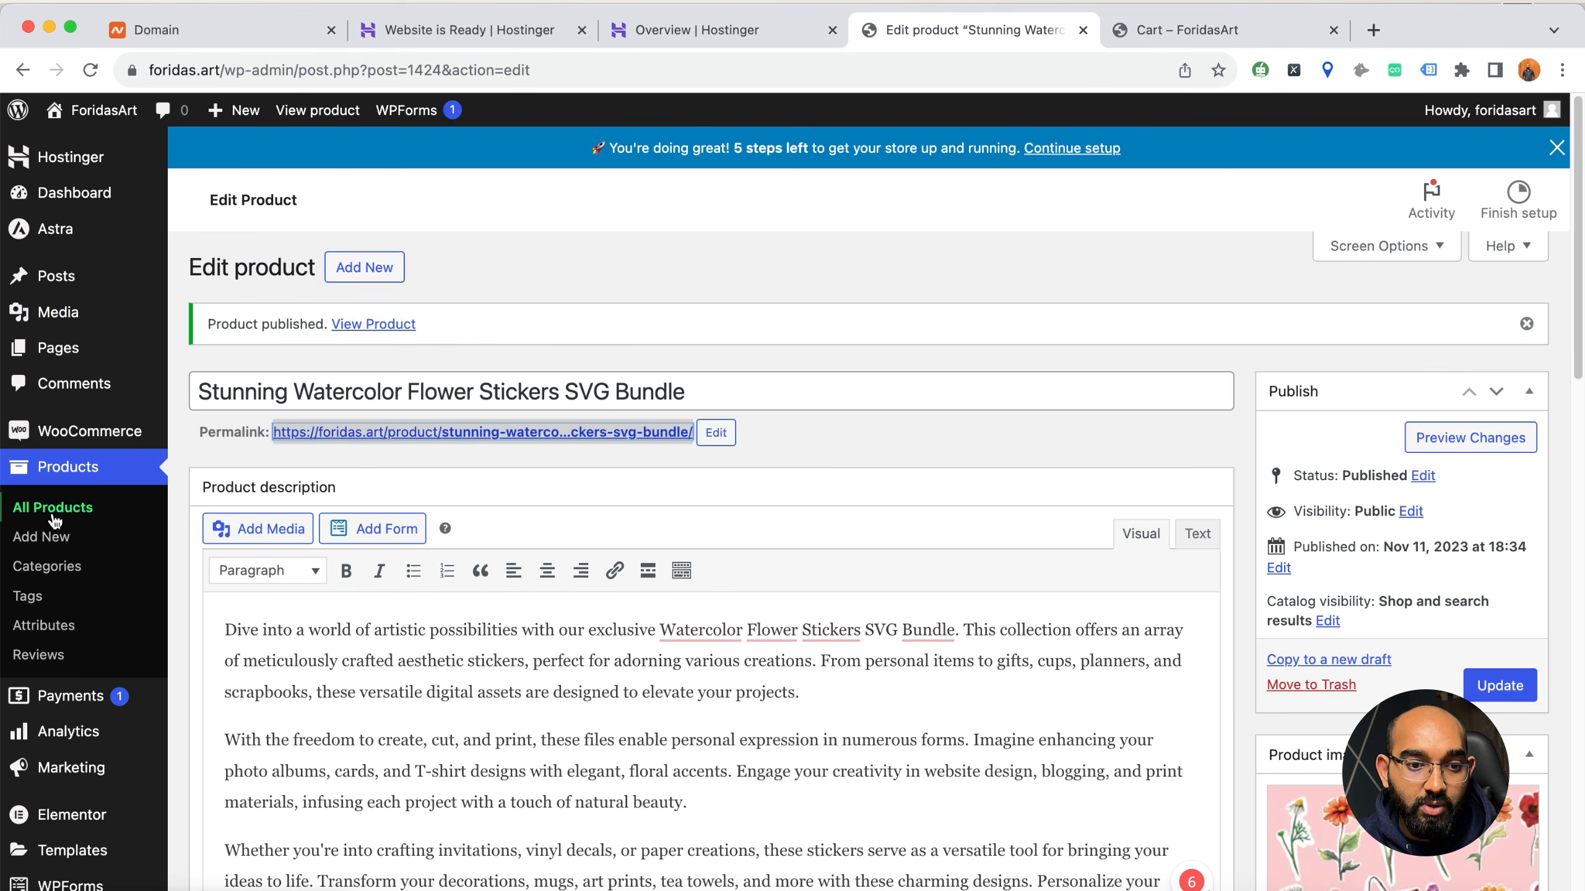
{"action": "left_click", "coordinate": [84, 205]}
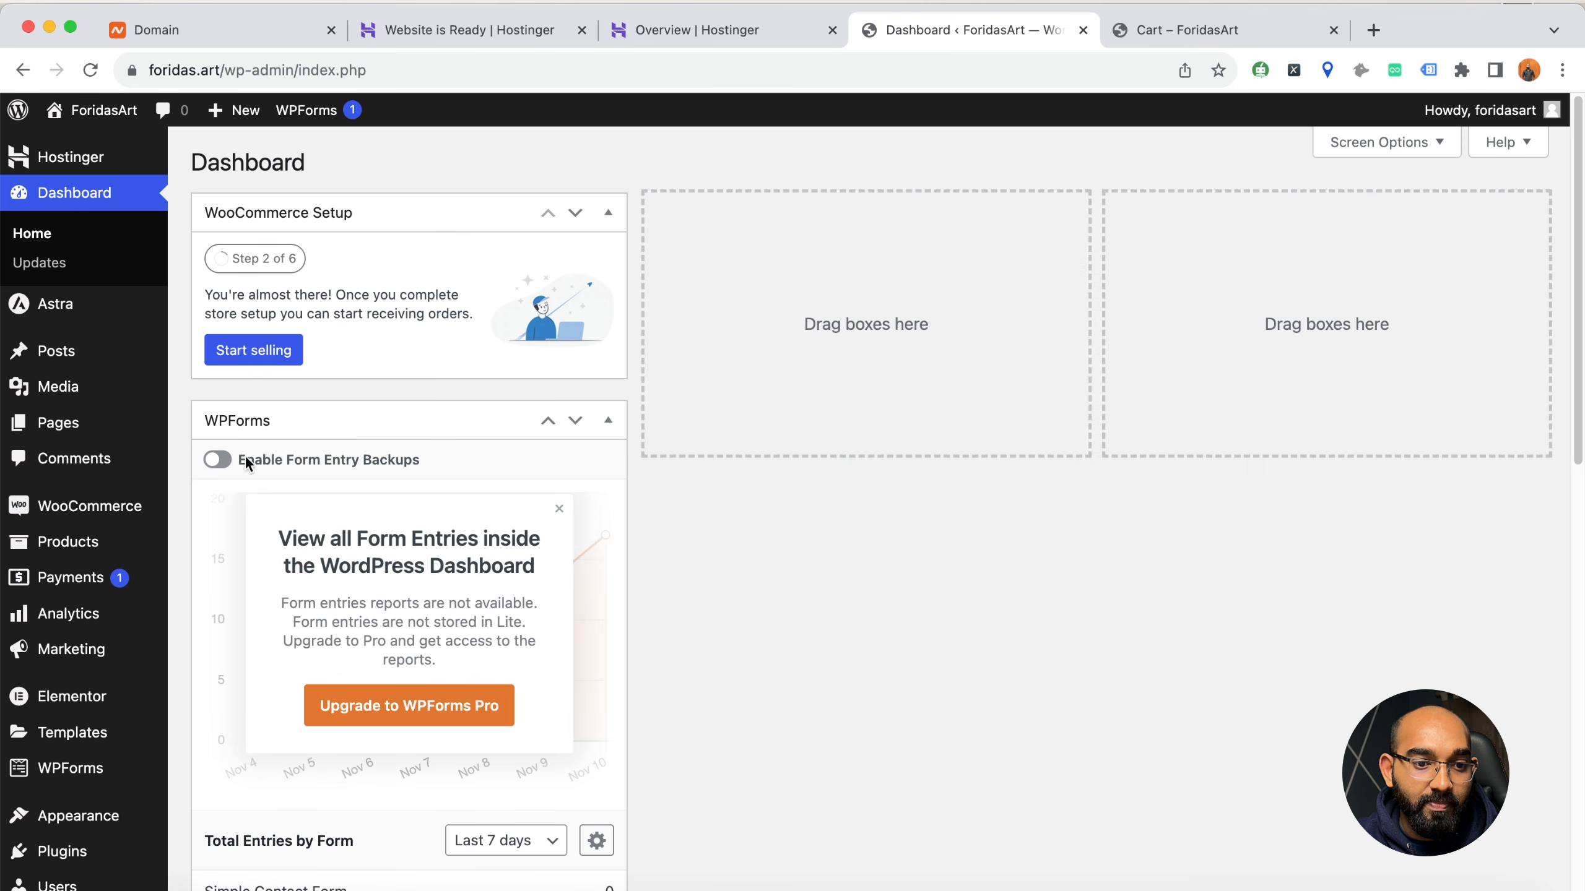
{"action": "mouse_move", "coordinate": [54, 665]}
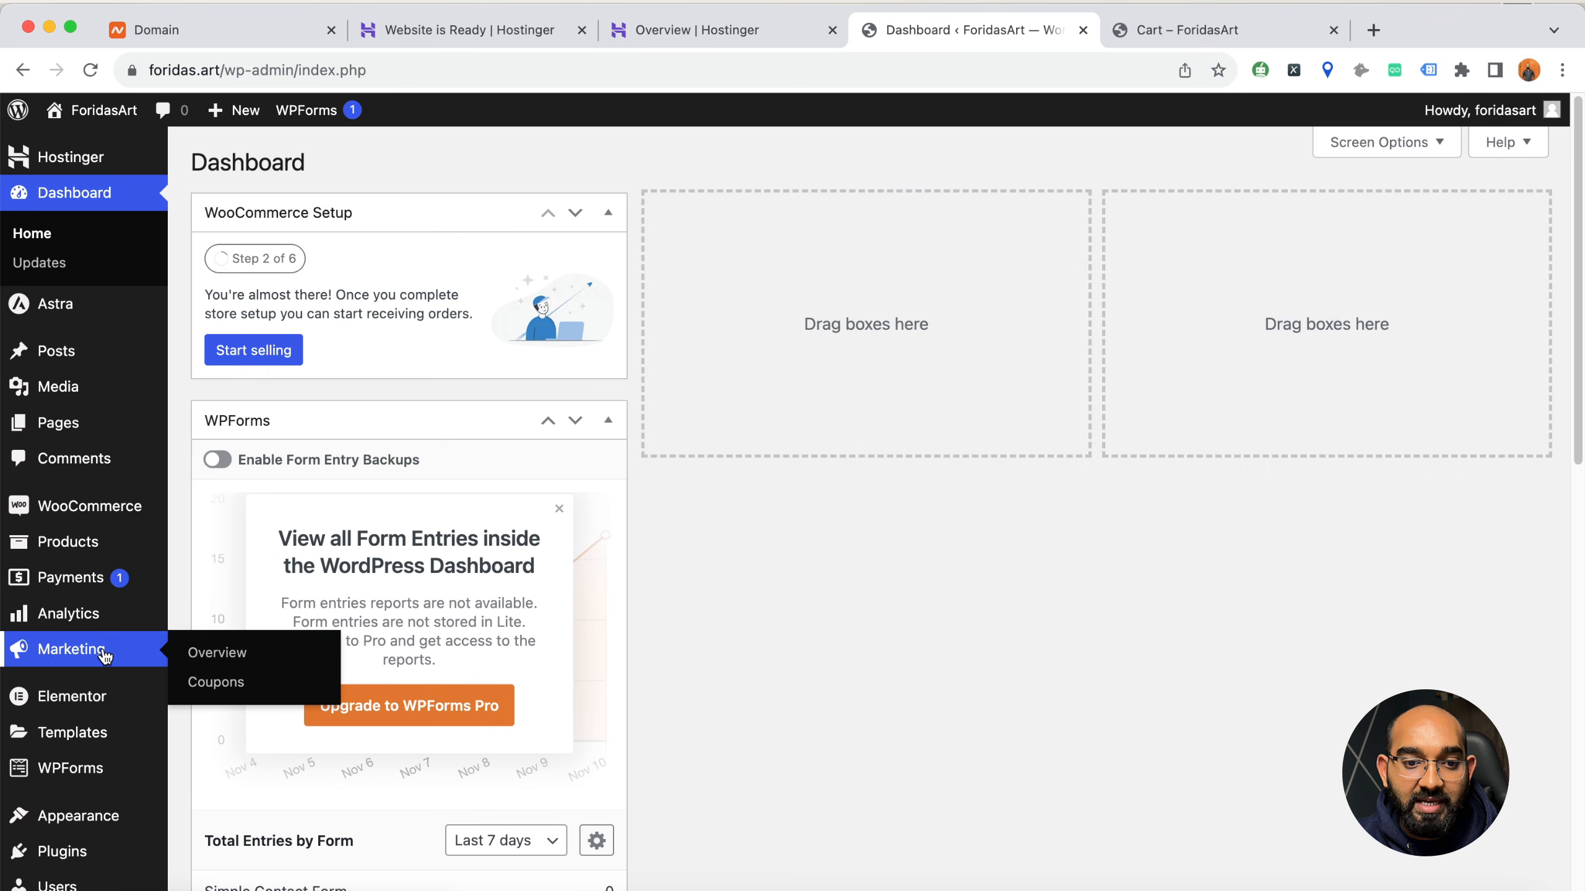
{"action": "left_click", "coordinate": [216, 682]}
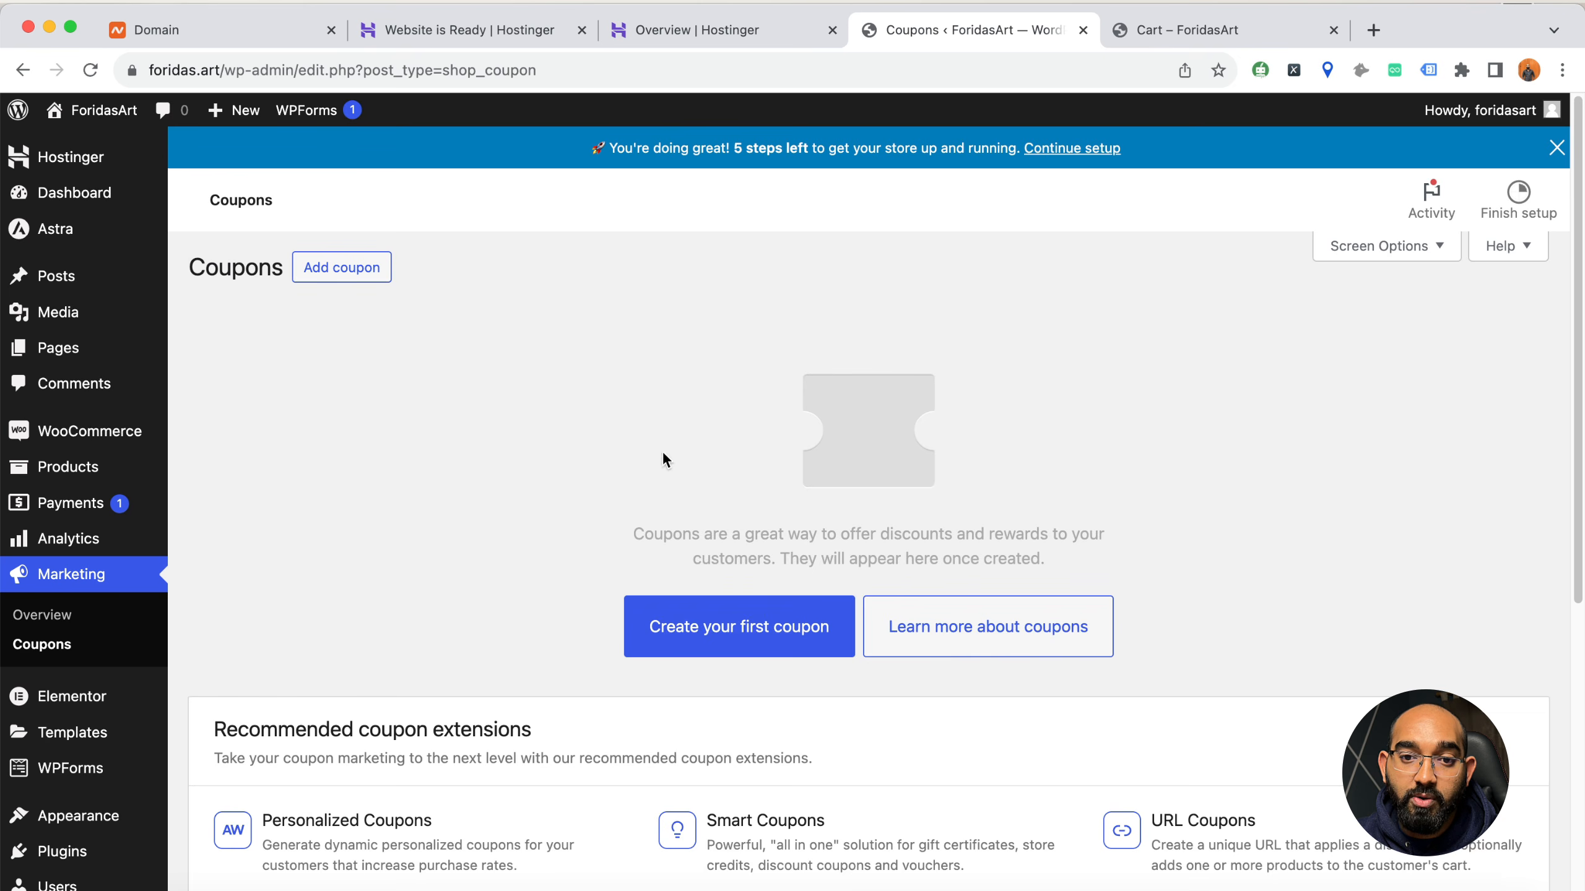
{"action": "left_click", "coordinate": [353, 275]}
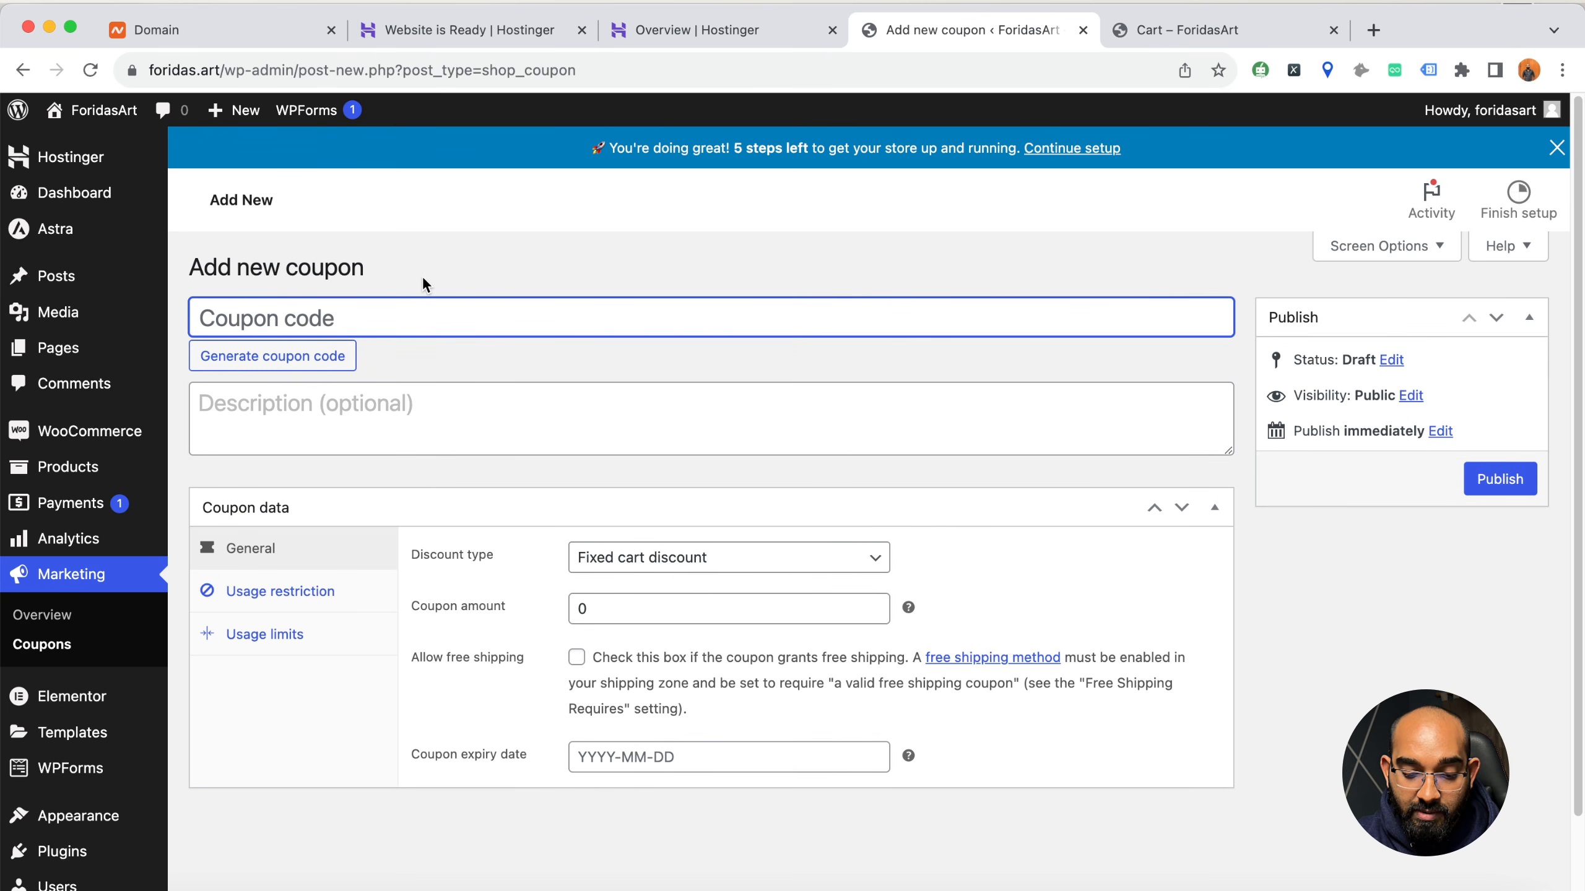
Enter BLACK40 as the code of the new coupon
{"action": "type", "text": "Black"}
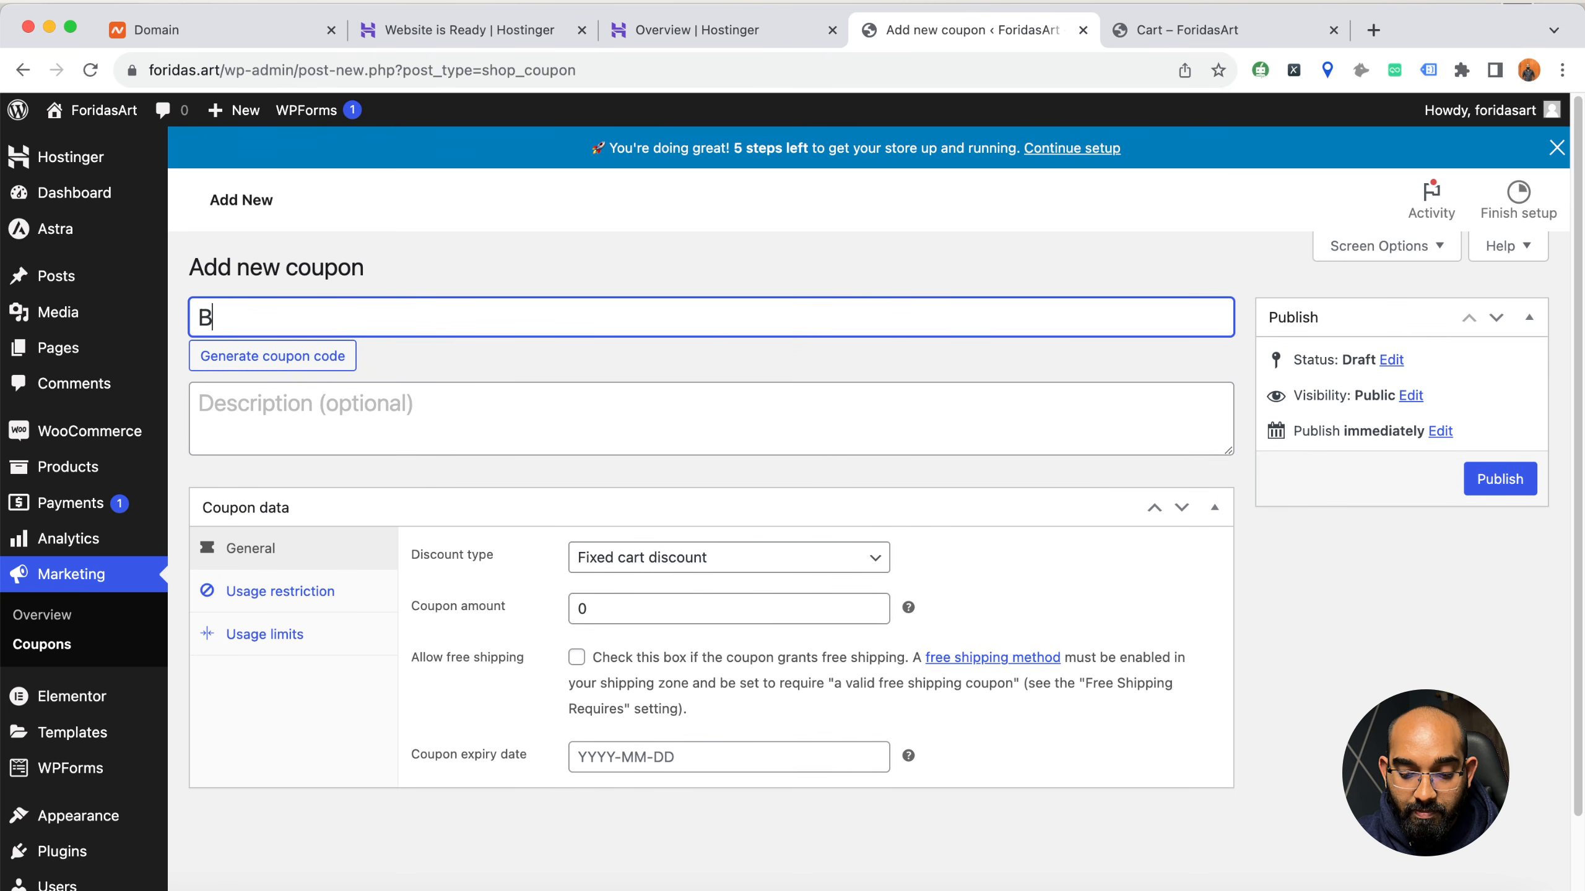
{"action": "key", "text": "BackSpace"}
{"action": "key", "text": "BackSpace"}
{"action": "key", "text": "BackSpace"}
{"action": "key", "text": "BackSpace"}
{"action": "type", "text": "LACK"}
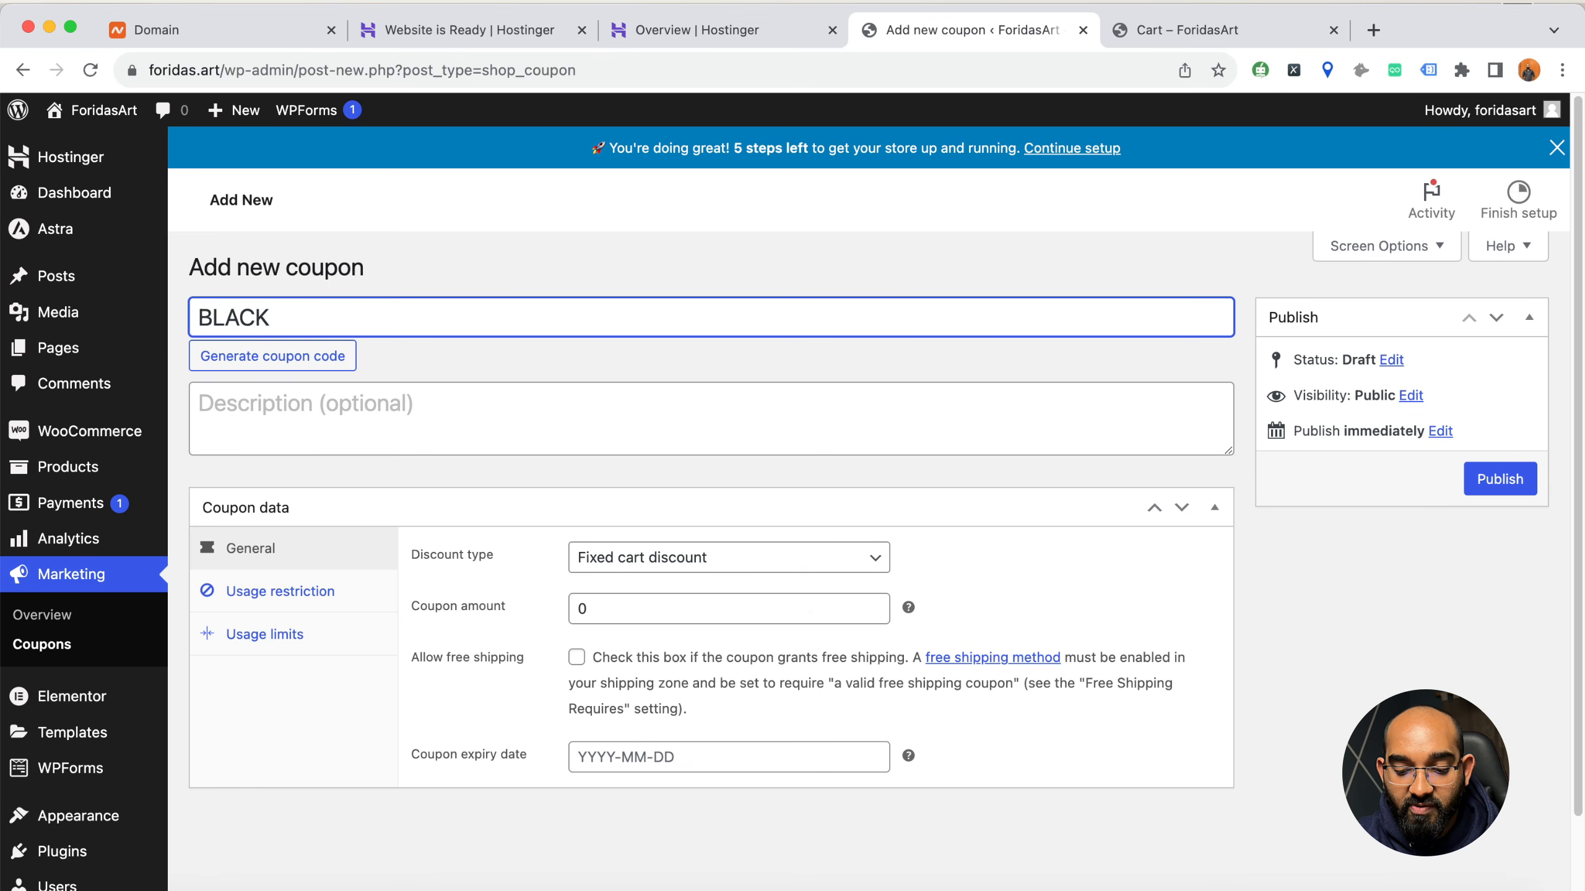
{"action": "type", "text": "40"}
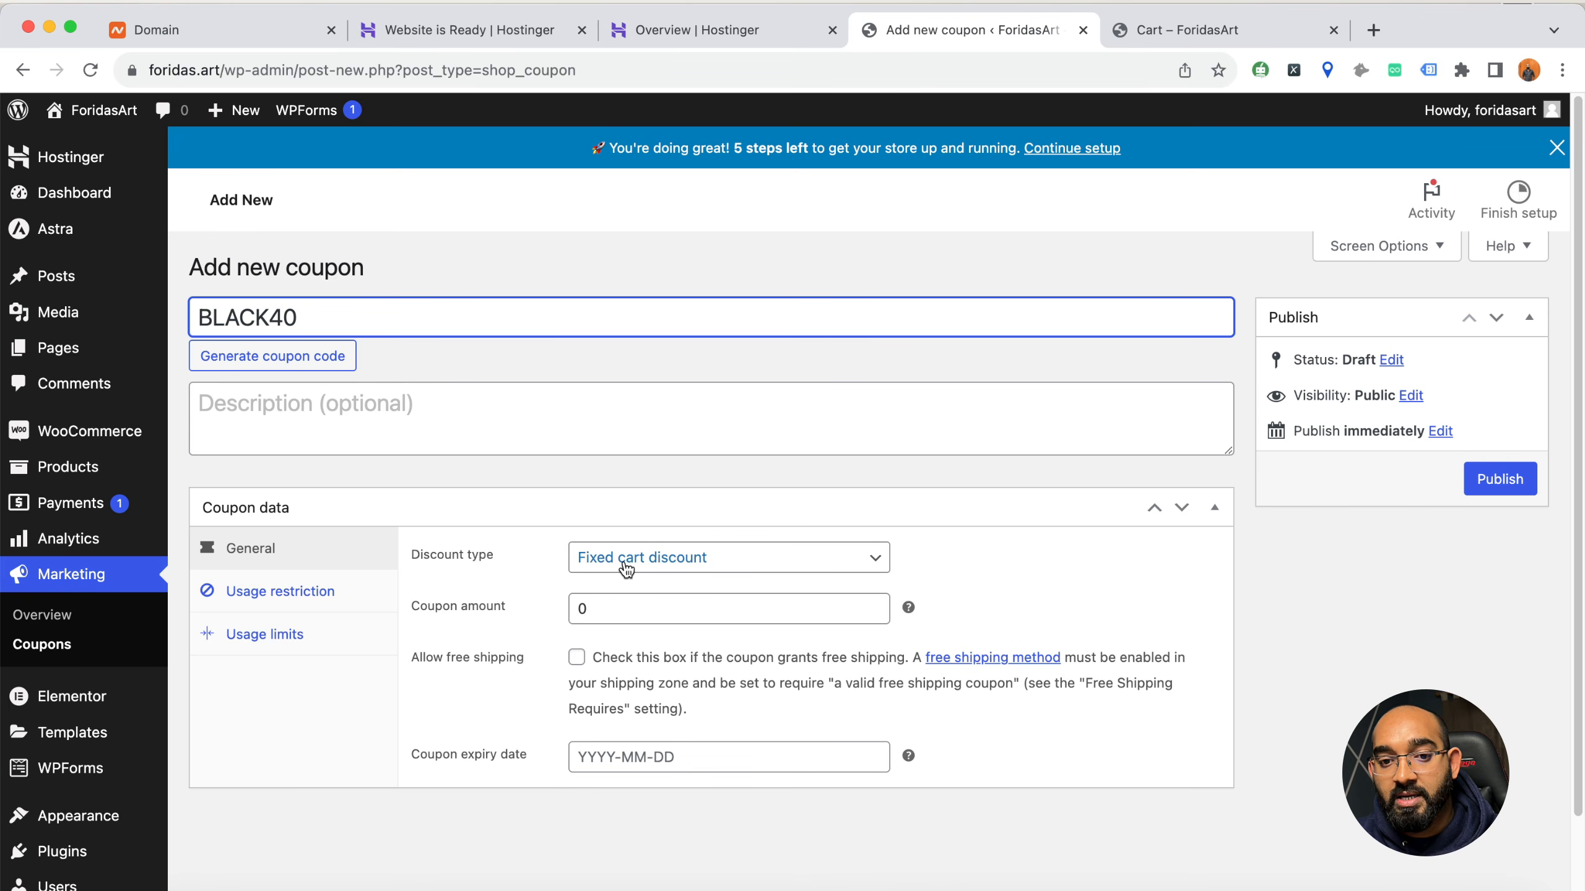
Set the coupon's discount type to Percentage discount with a coupon amount of 40
{"action": "left_click", "coordinate": [655, 569]}
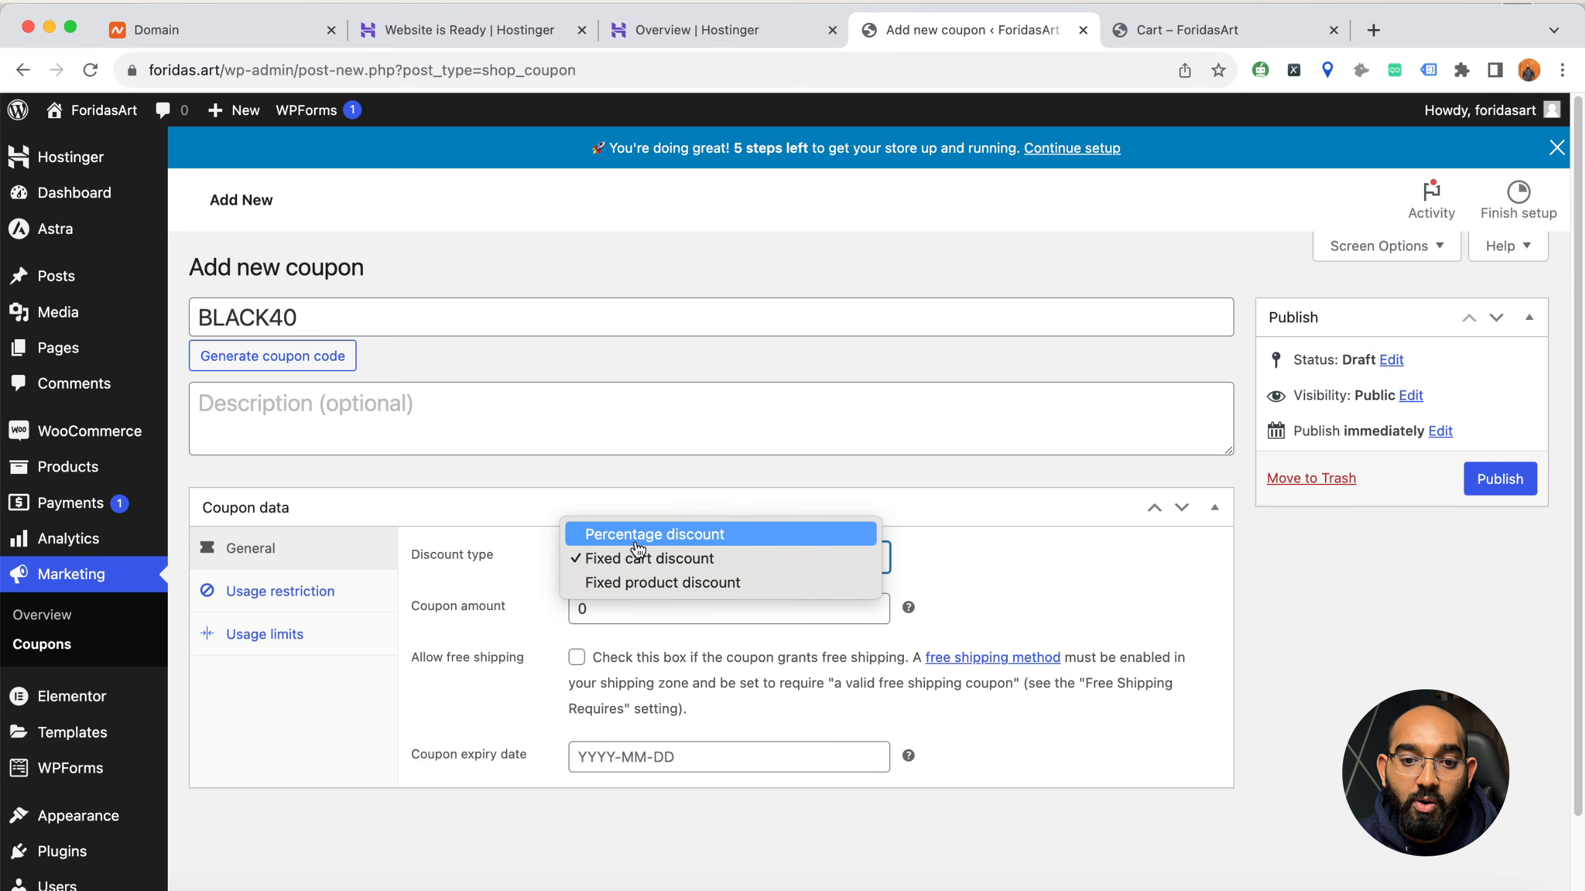
{"action": "left_click", "coordinate": [672, 542]}
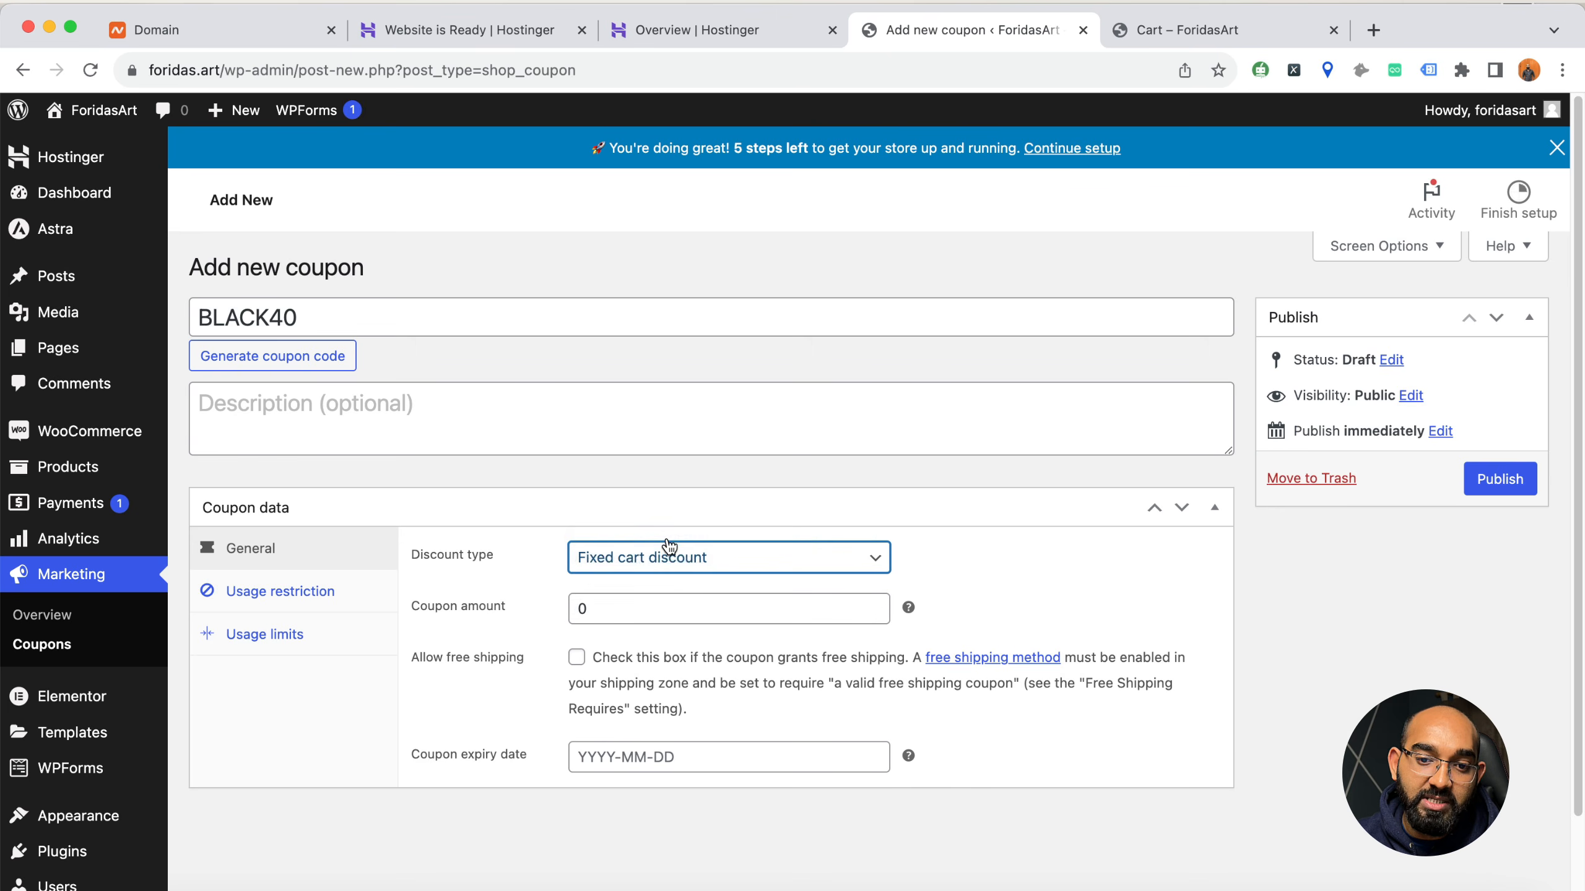
{"action": "left_click_drag", "start_coordinate": [636, 621], "coordinate": [565, 620]}
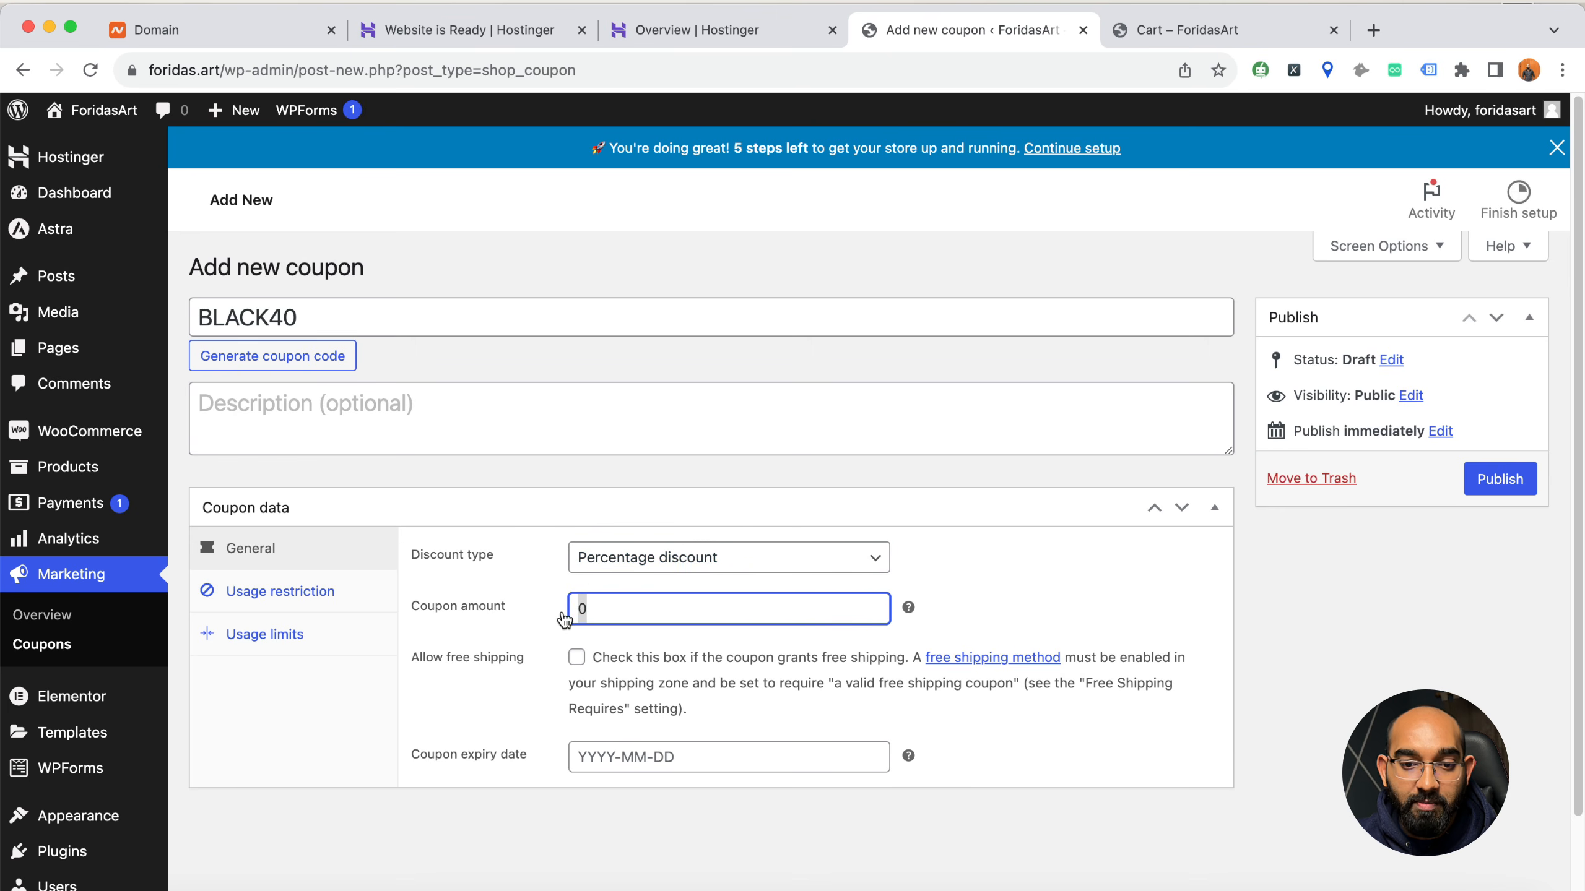
{"action": "type", "text": "40"}
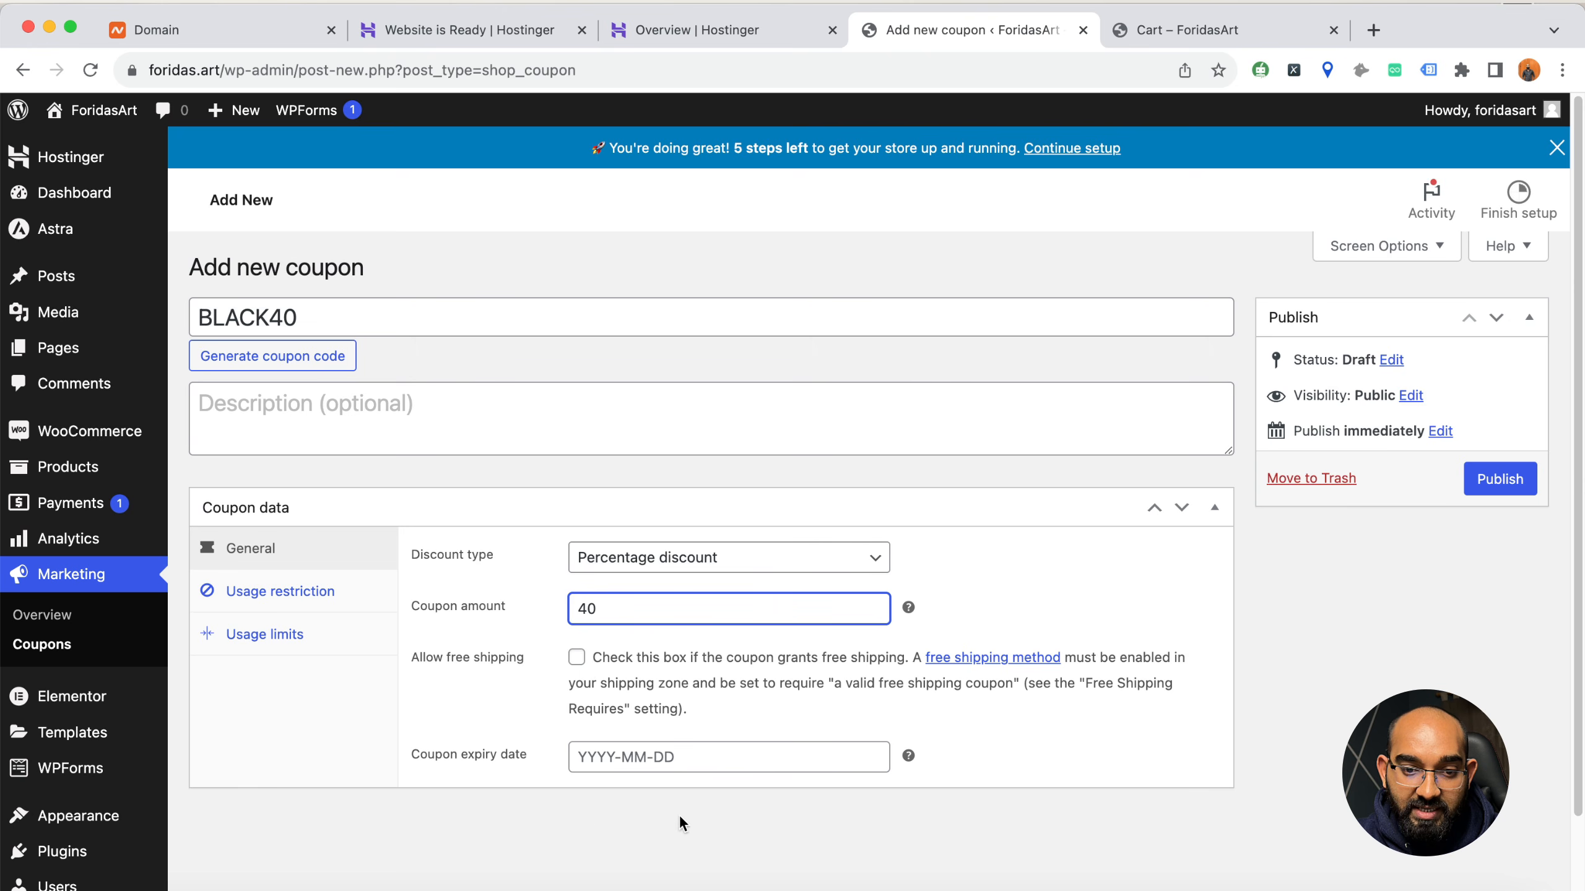
Set the coupon's expiry date to 2023-11-20 and publish the coupon
{"action": "left_click", "coordinate": [631, 756]}
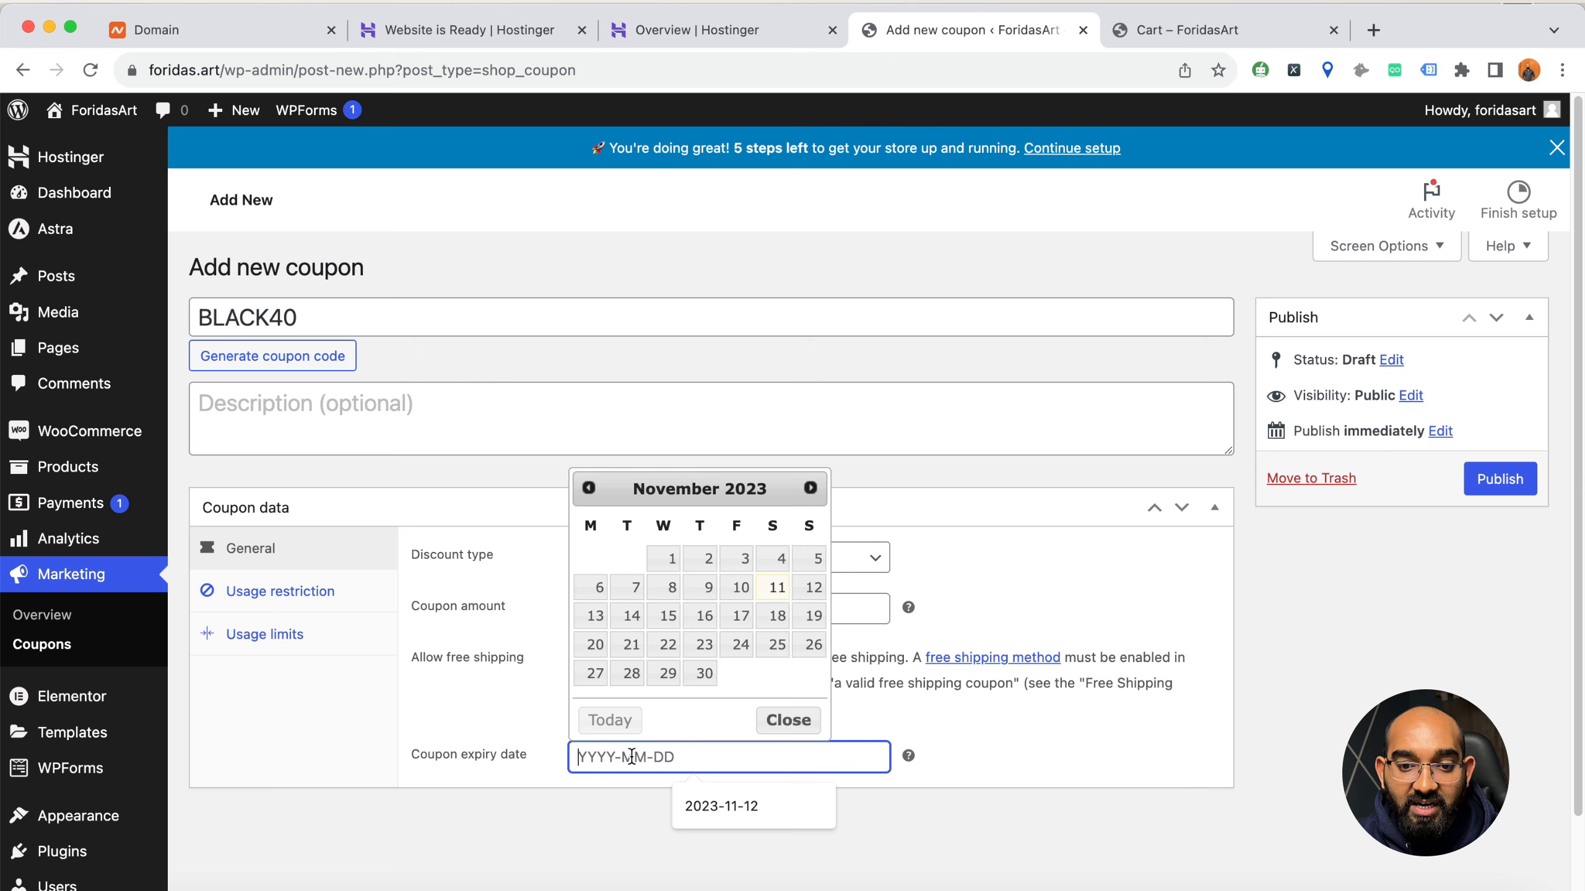
{"action": "left_click", "coordinate": [535, 768]}
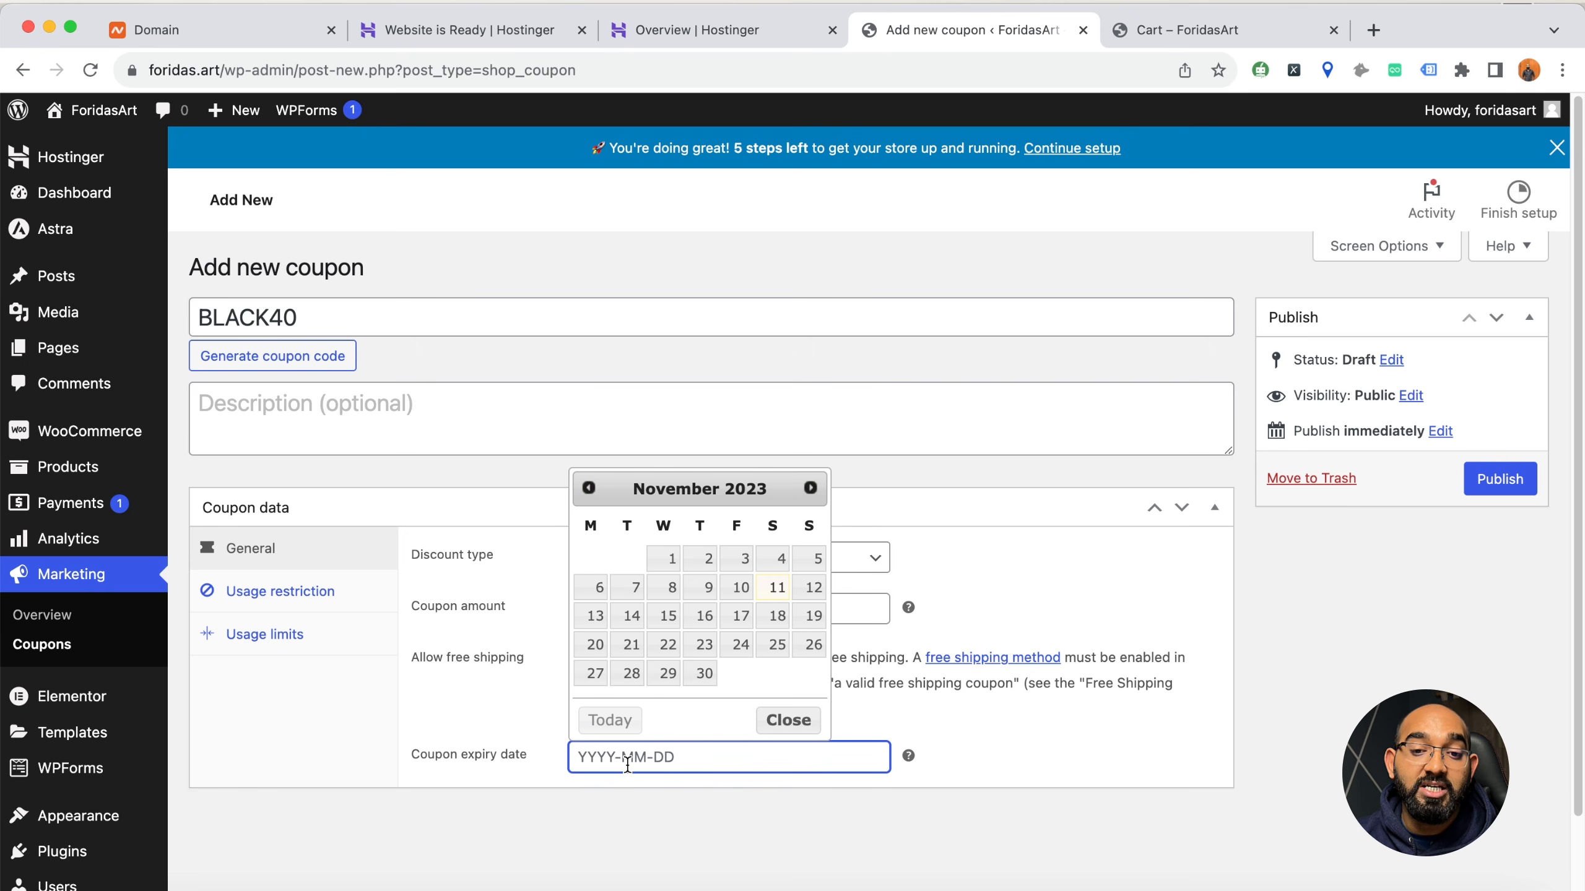
{"action": "left_click", "coordinate": [595, 644]}
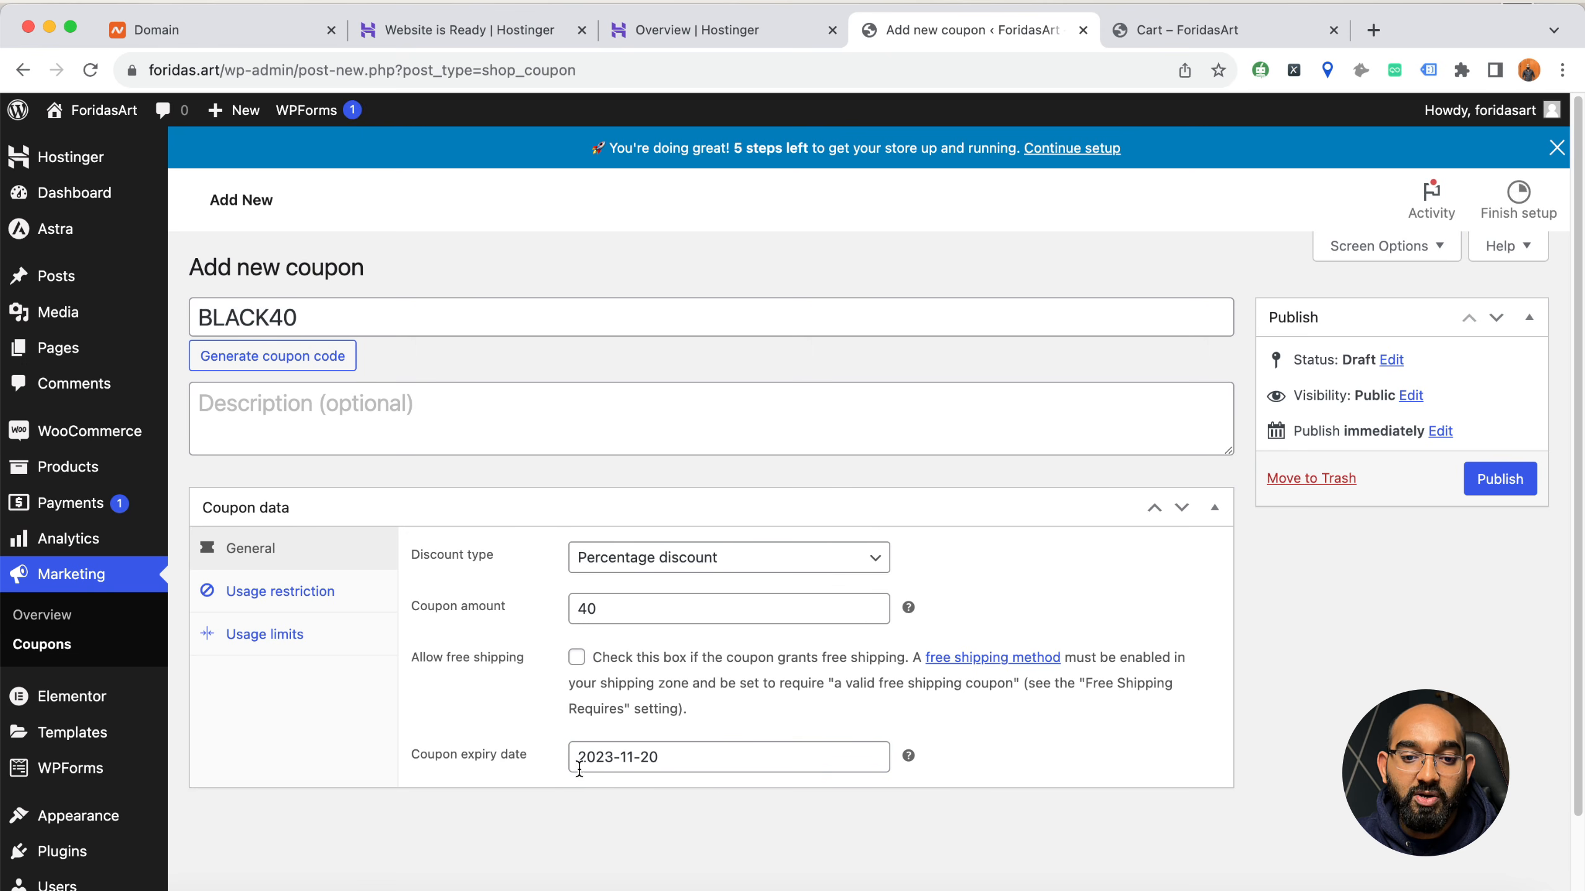
{"action": "left_click", "coordinate": [1483, 488]}
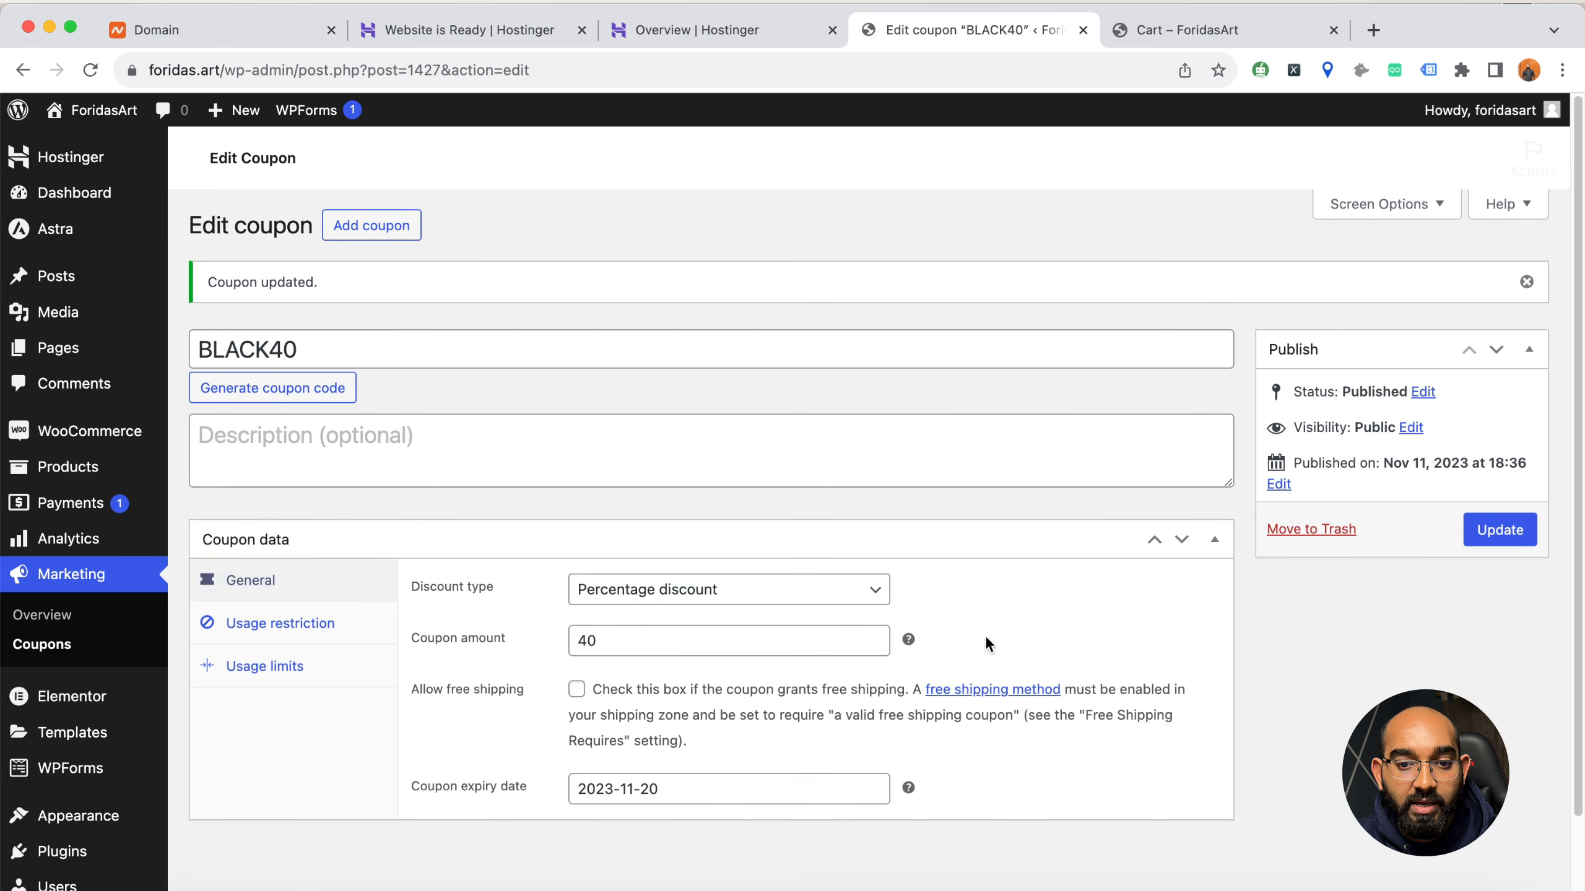
Copy the published coupon's code, check the coupons list, and apply BLACK40 to the sticker bundle in the store cart
{"action": "double_click", "coordinate": [233, 347]}
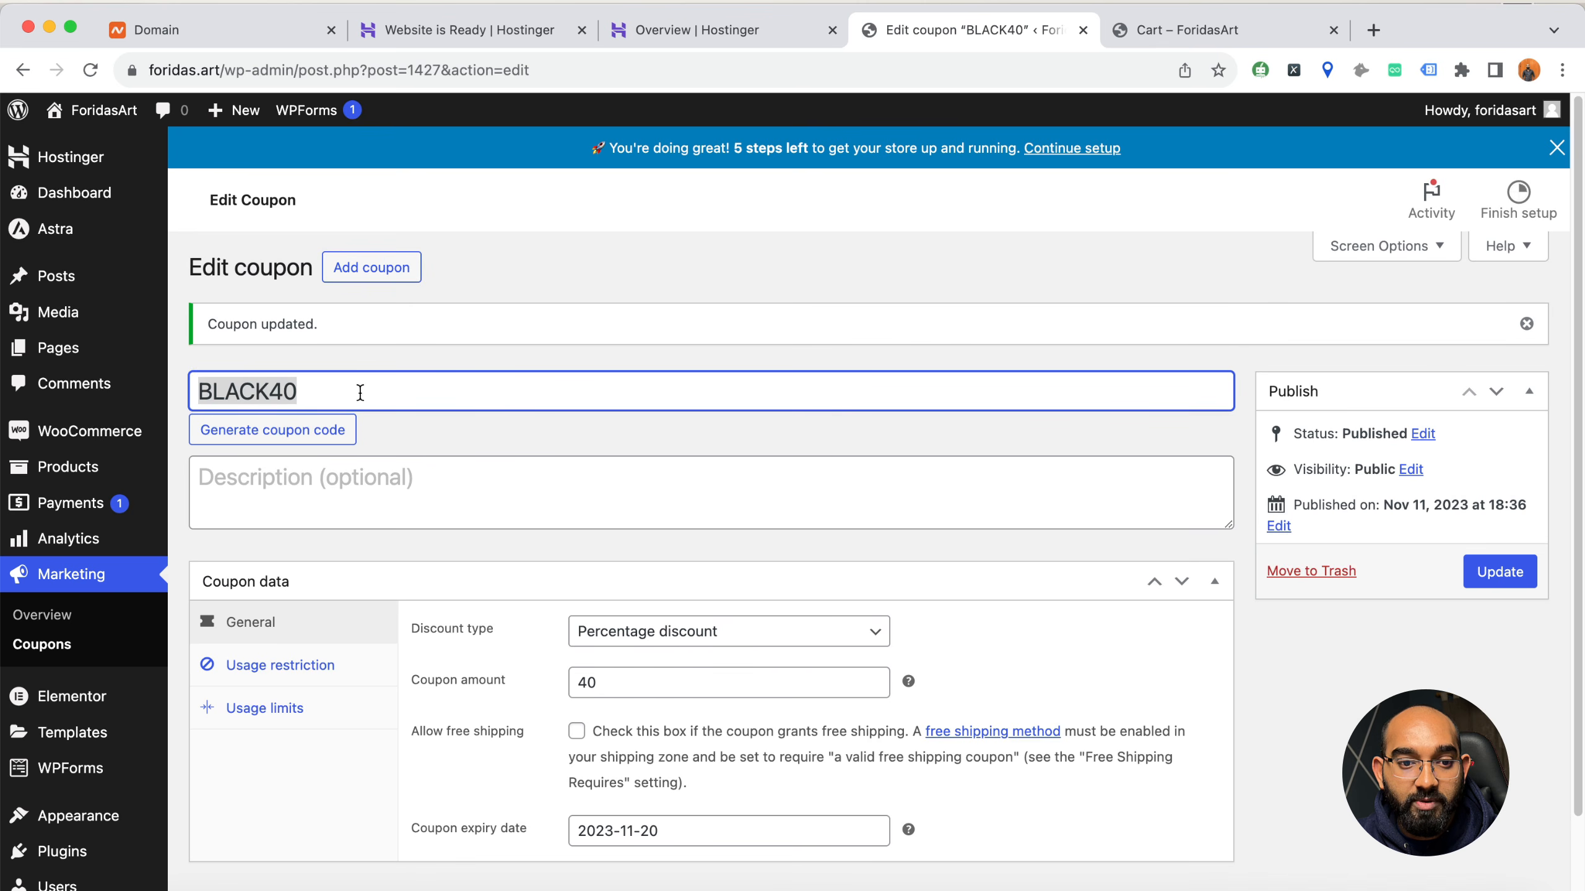
{"action": "left_click", "coordinate": [50, 646]}
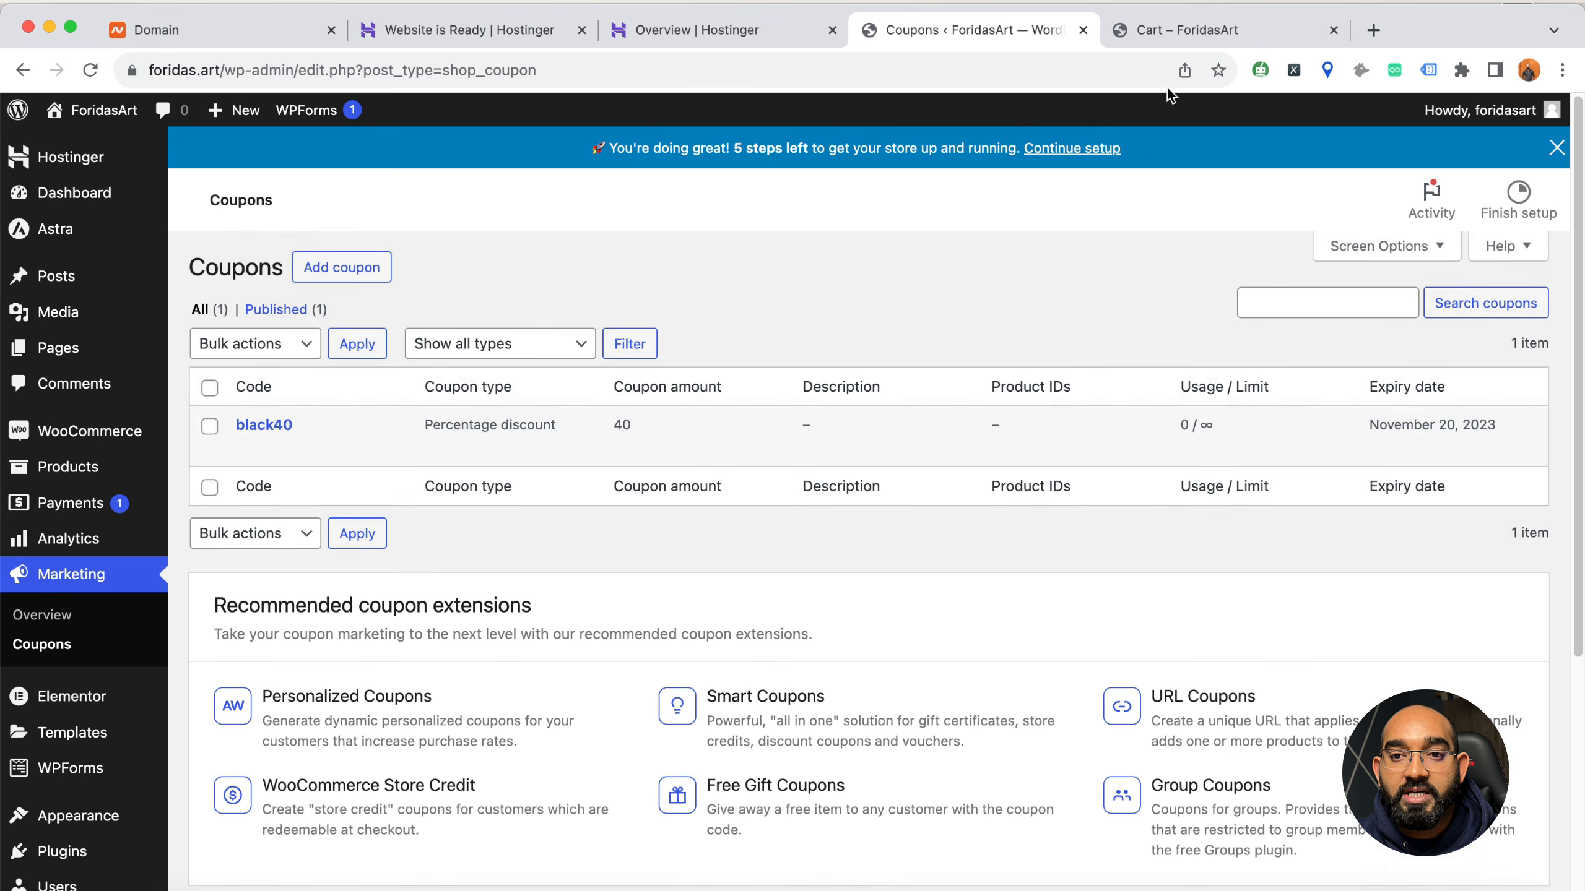
{"action": "left_click", "coordinate": [1156, 43]}
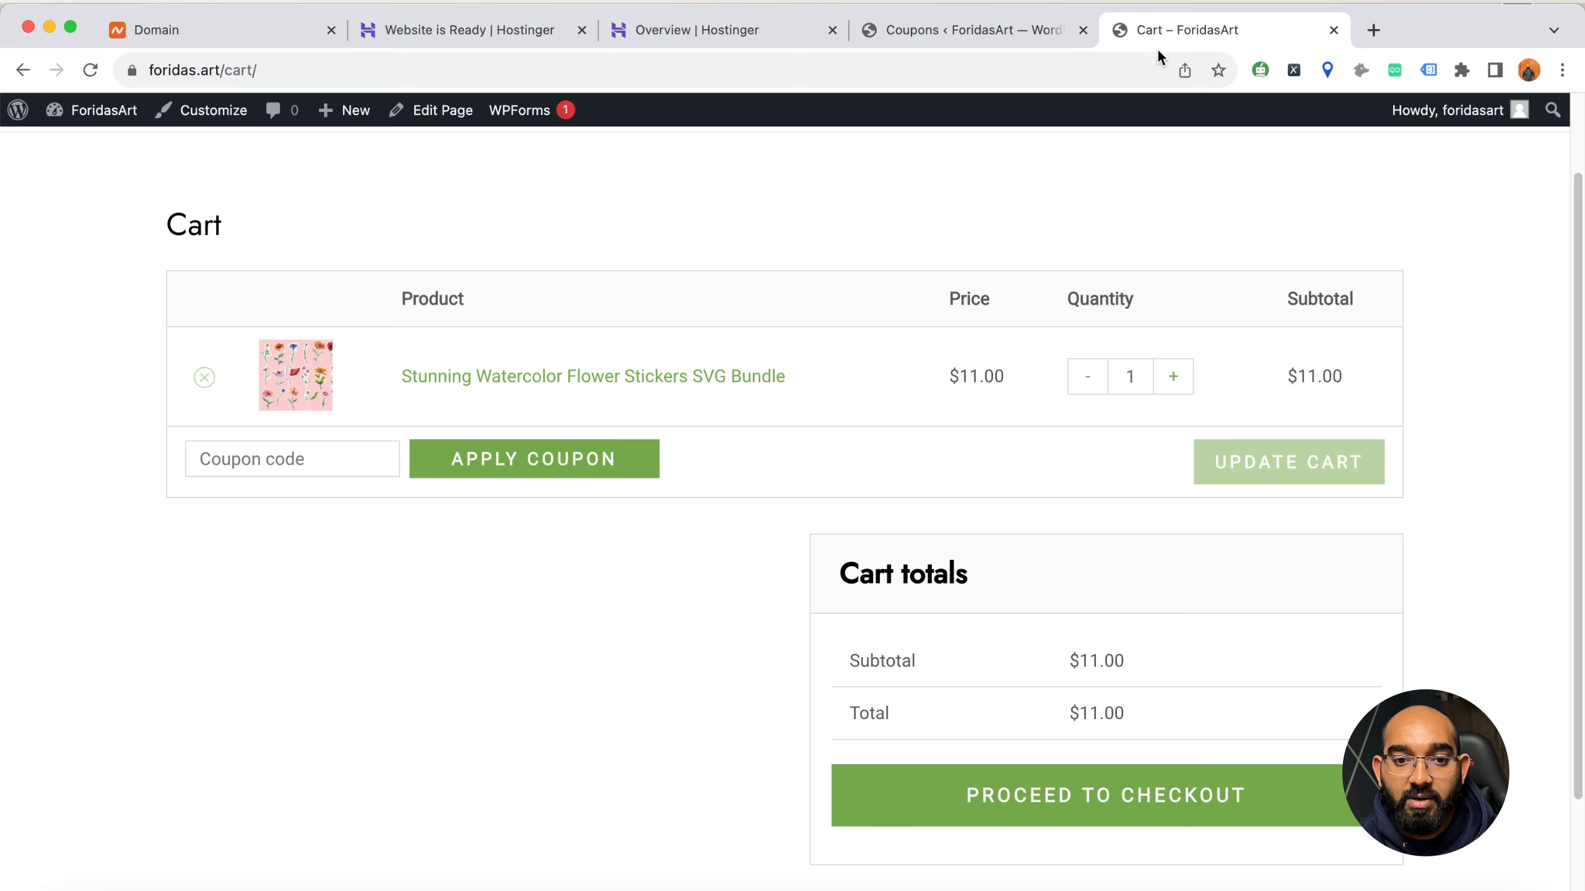
{"action": "left_click", "coordinate": [90, 70]}
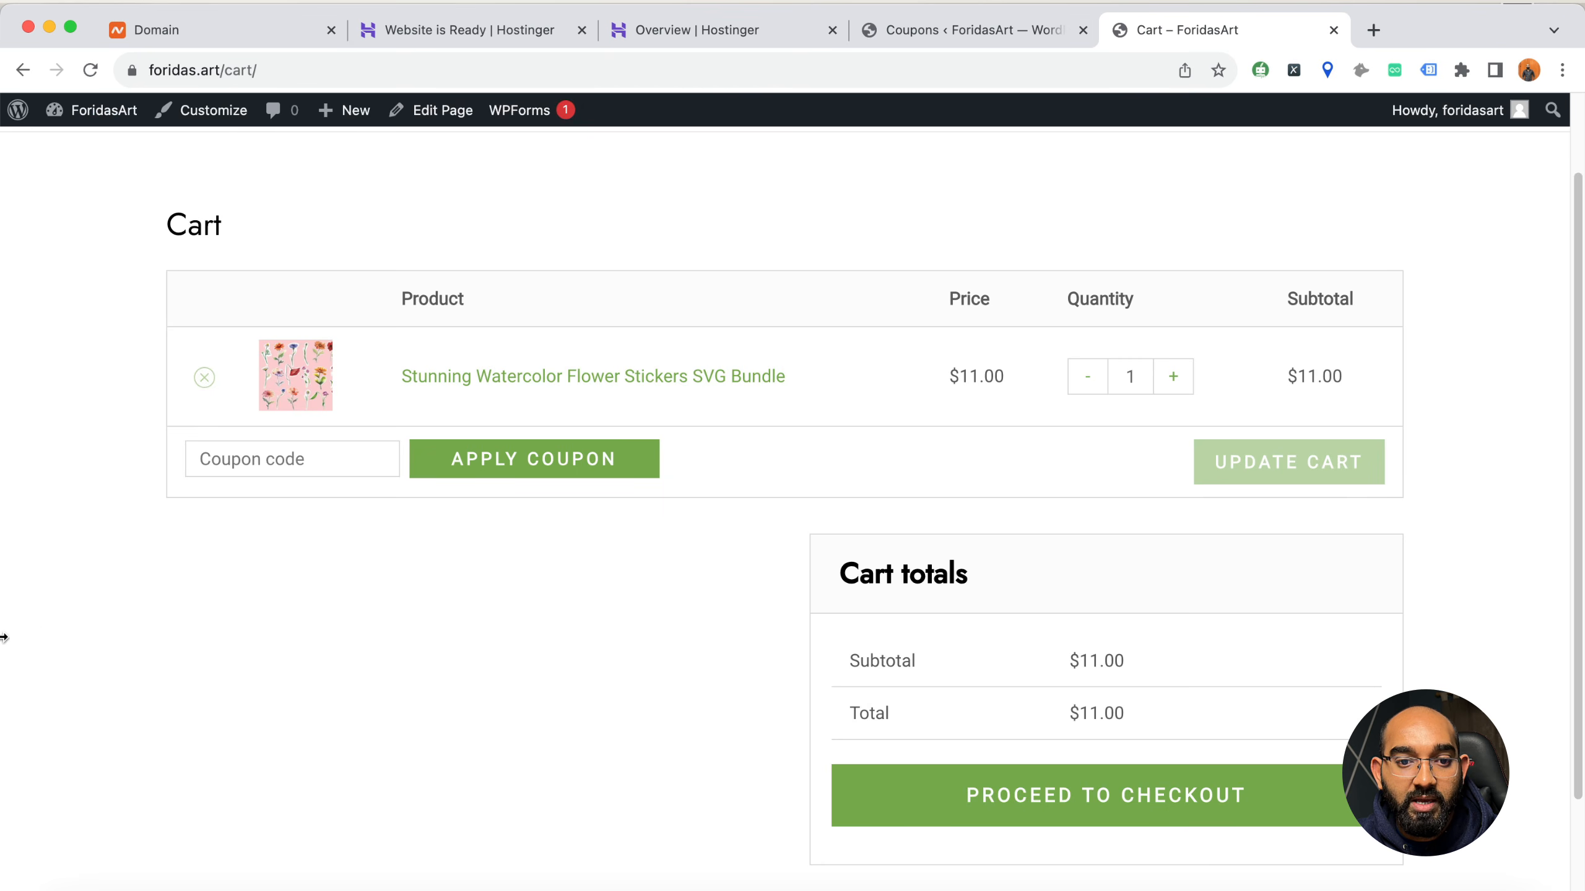
{"action": "left_click", "coordinate": [275, 454]}
{"action": "type", "text": "BLACK40"}
{"action": "left_click", "coordinate": [519, 473]}
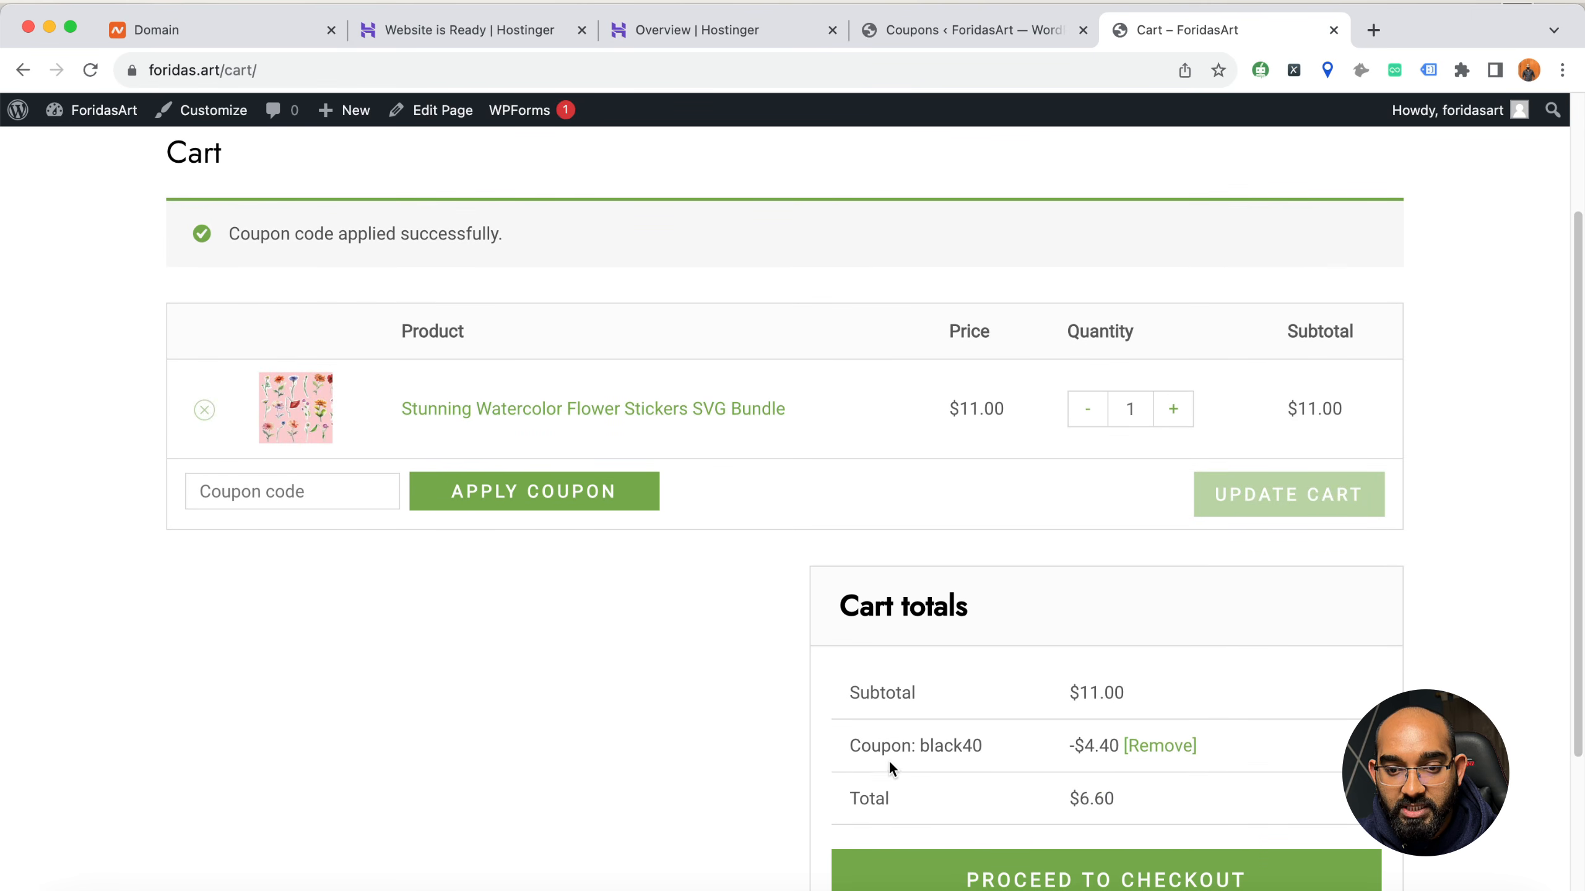
Review the cart totals, examining the coupon line, the discount amount and the total to pay
{"action": "double_click", "coordinate": [937, 747]}
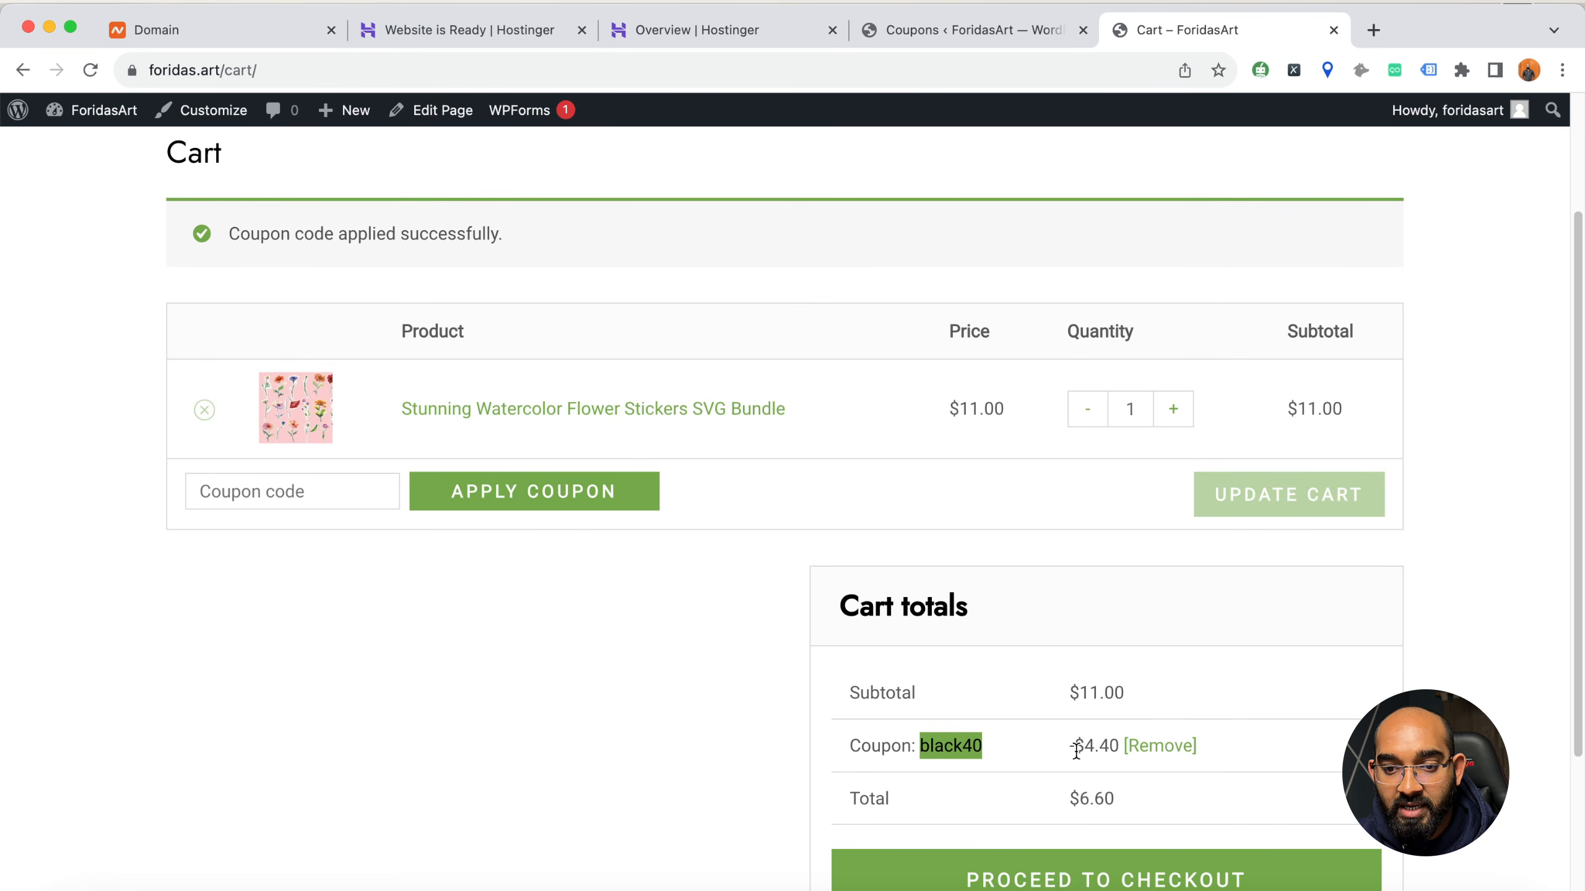
{"action": "left_click_drag", "start_coordinate": [1076, 749], "coordinate": [1118, 748]}
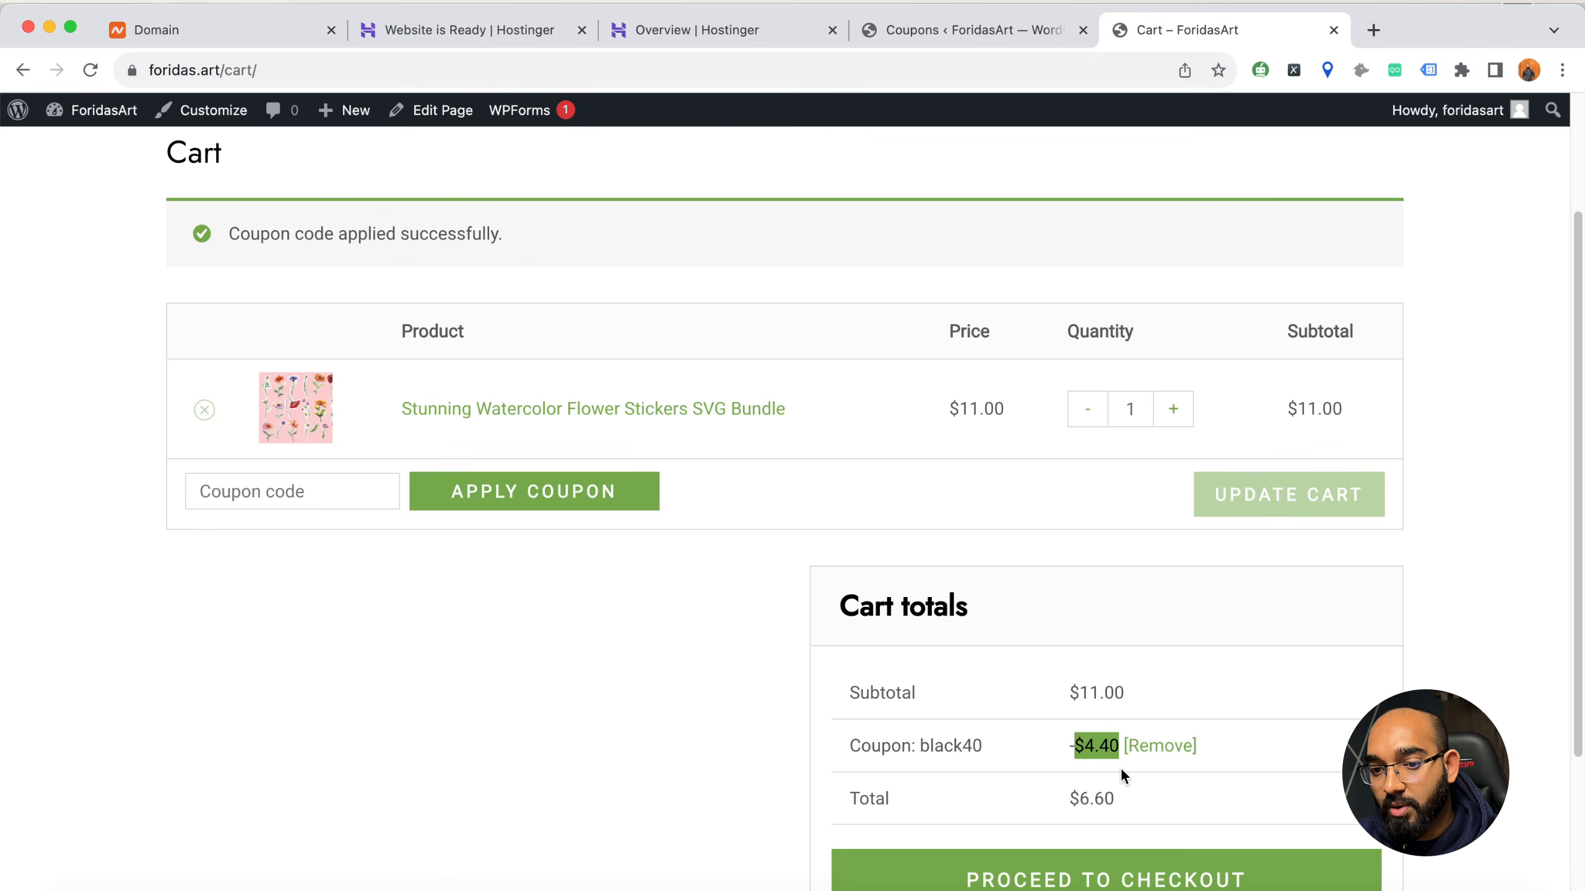
{"action": "left_click", "coordinate": [1075, 800]}
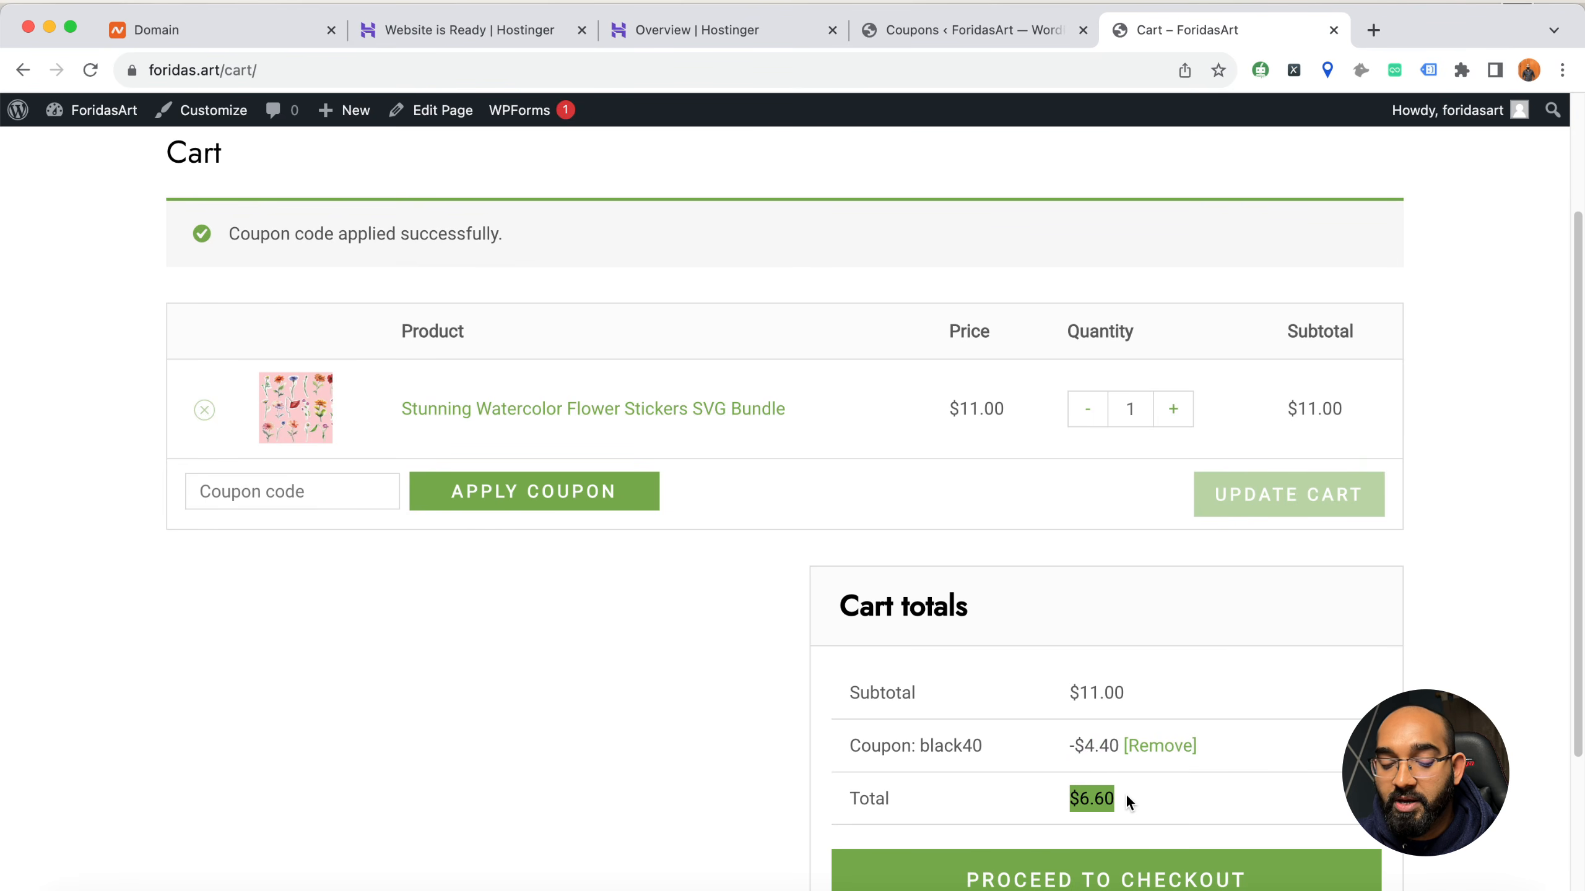
{"action": "scroll", "coordinate": [1116, 805], "scroll_direction": "down", "scroll_amount": 1}
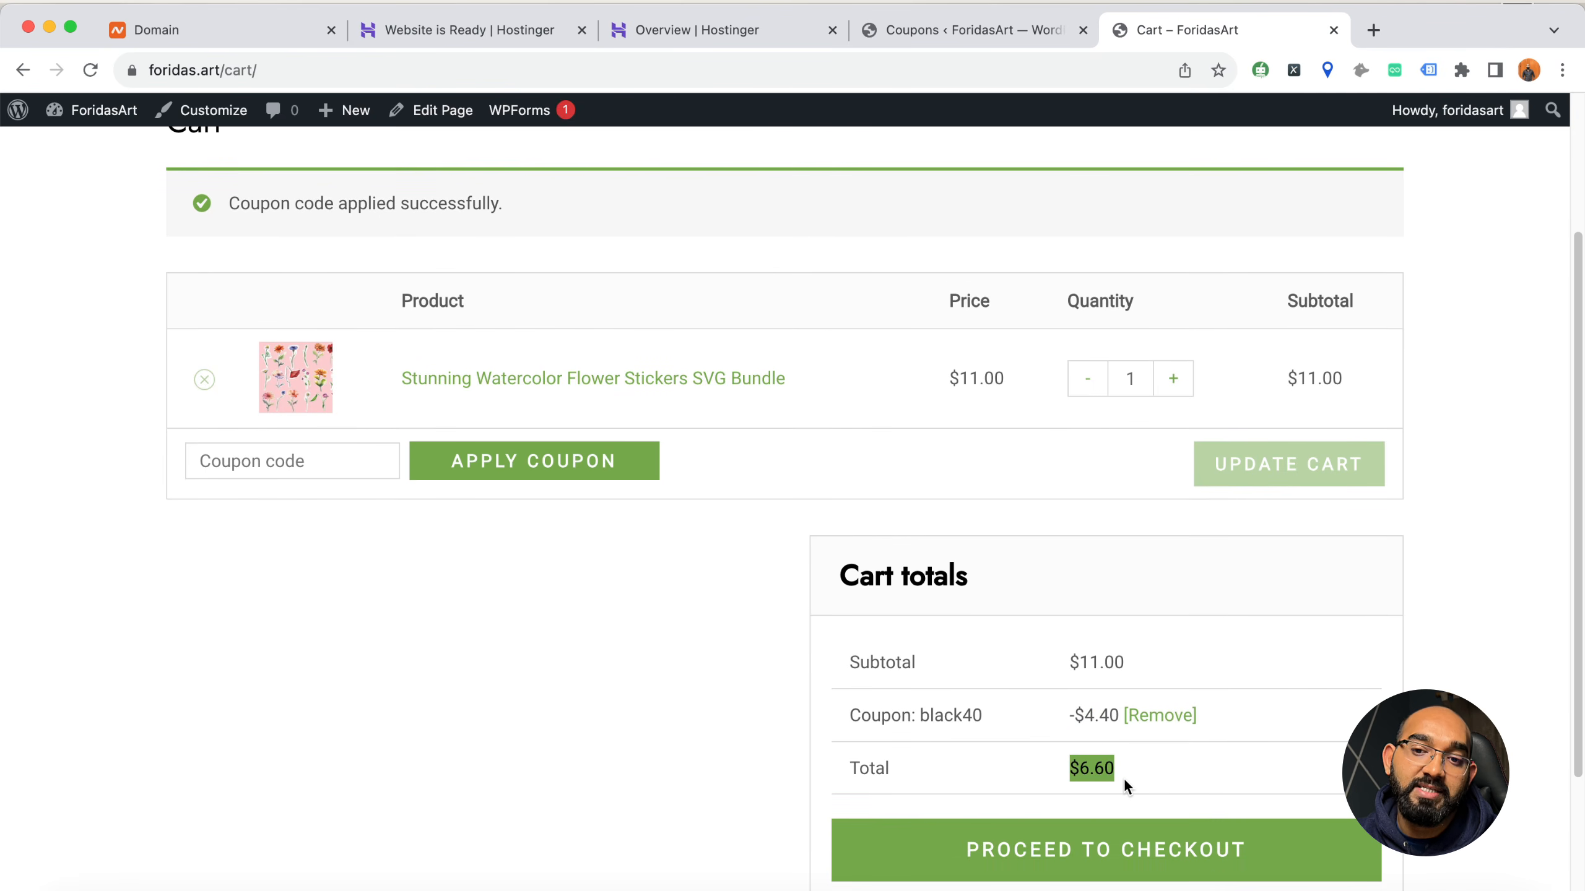
{"action": "scroll", "coordinate": [717, 749], "scroll_direction": "down", "scroll_amount": 5}
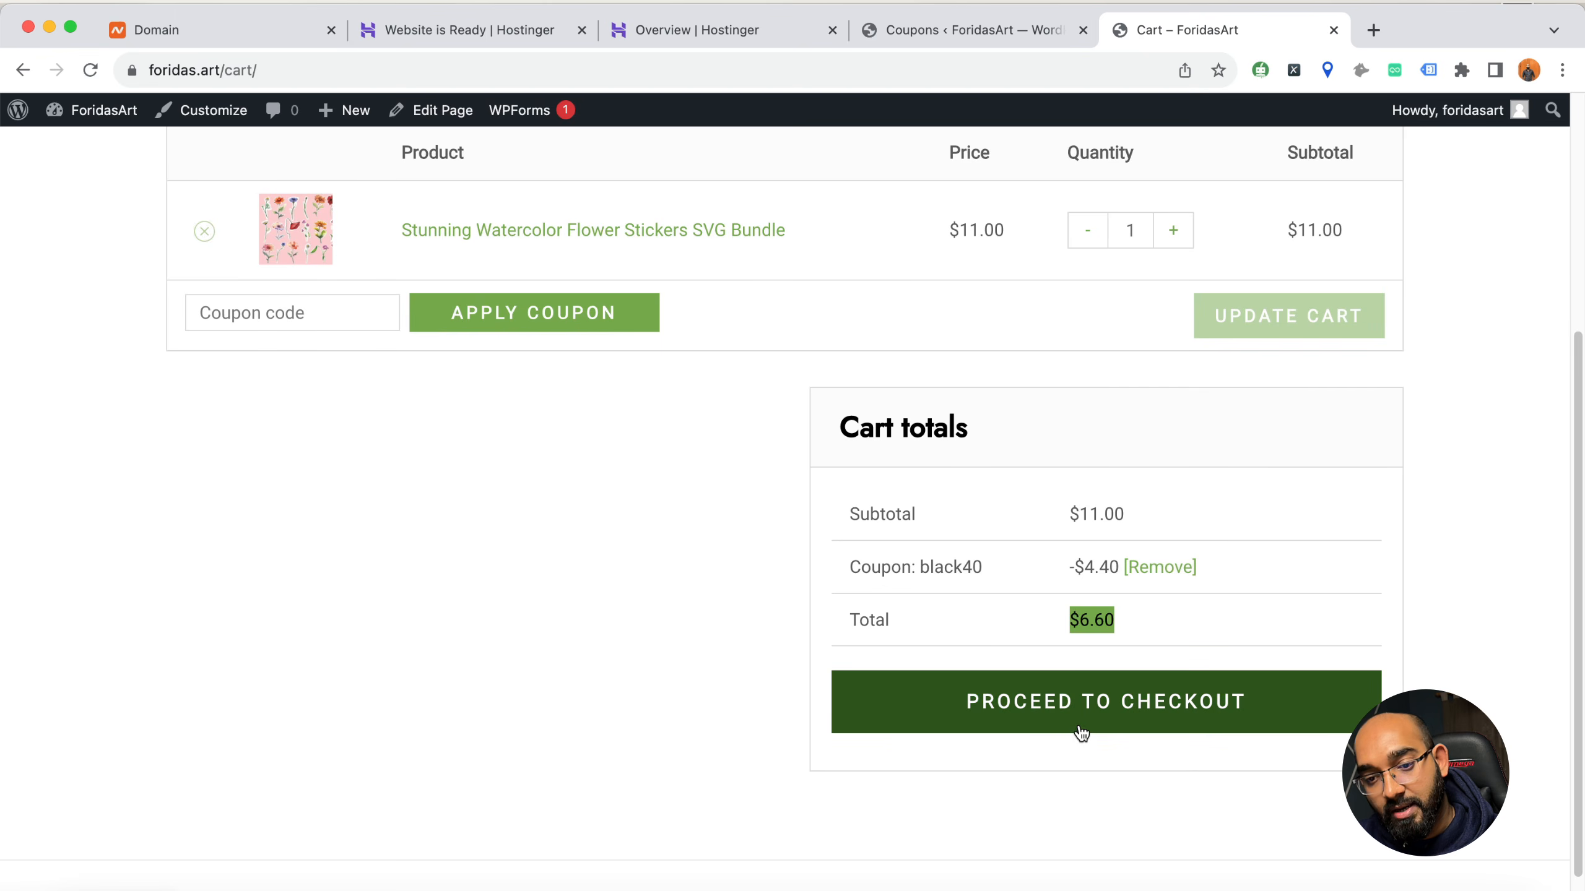
{"action": "scroll", "coordinate": [1111, 693], "scroll_direction": "up", "scroll_amount": 10}
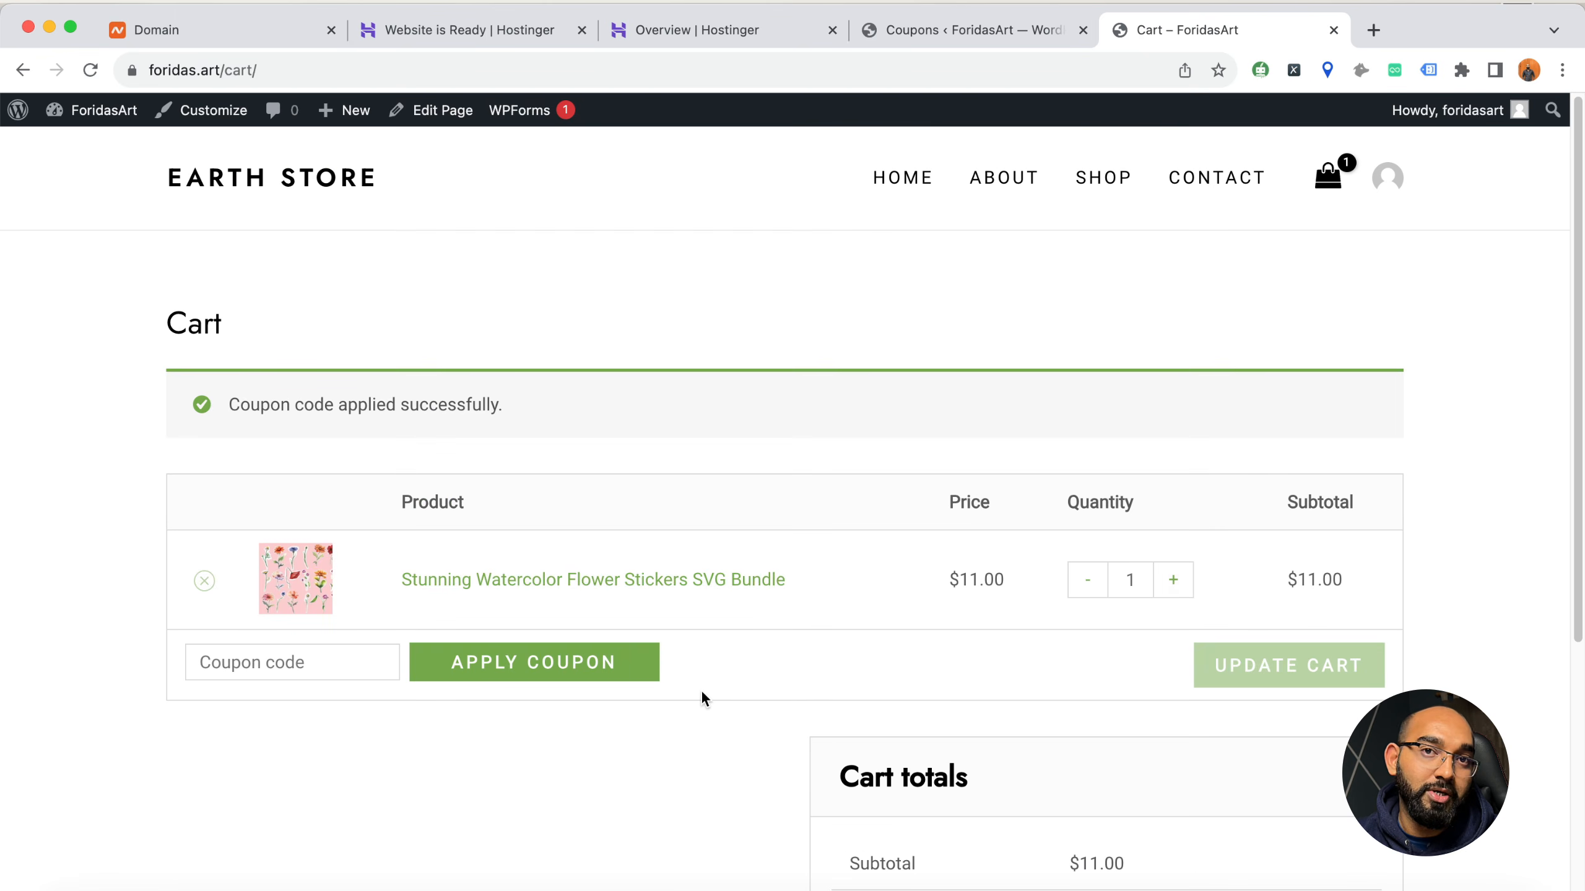
{"action": "scroll", "coordinate": [849, 716], "scroll_direction": "down", "scroll_amount": 10}
{"action": "scroll", "coordinate": [1061, 665], "scroll_direction": "up", "scroll_amount": 10}
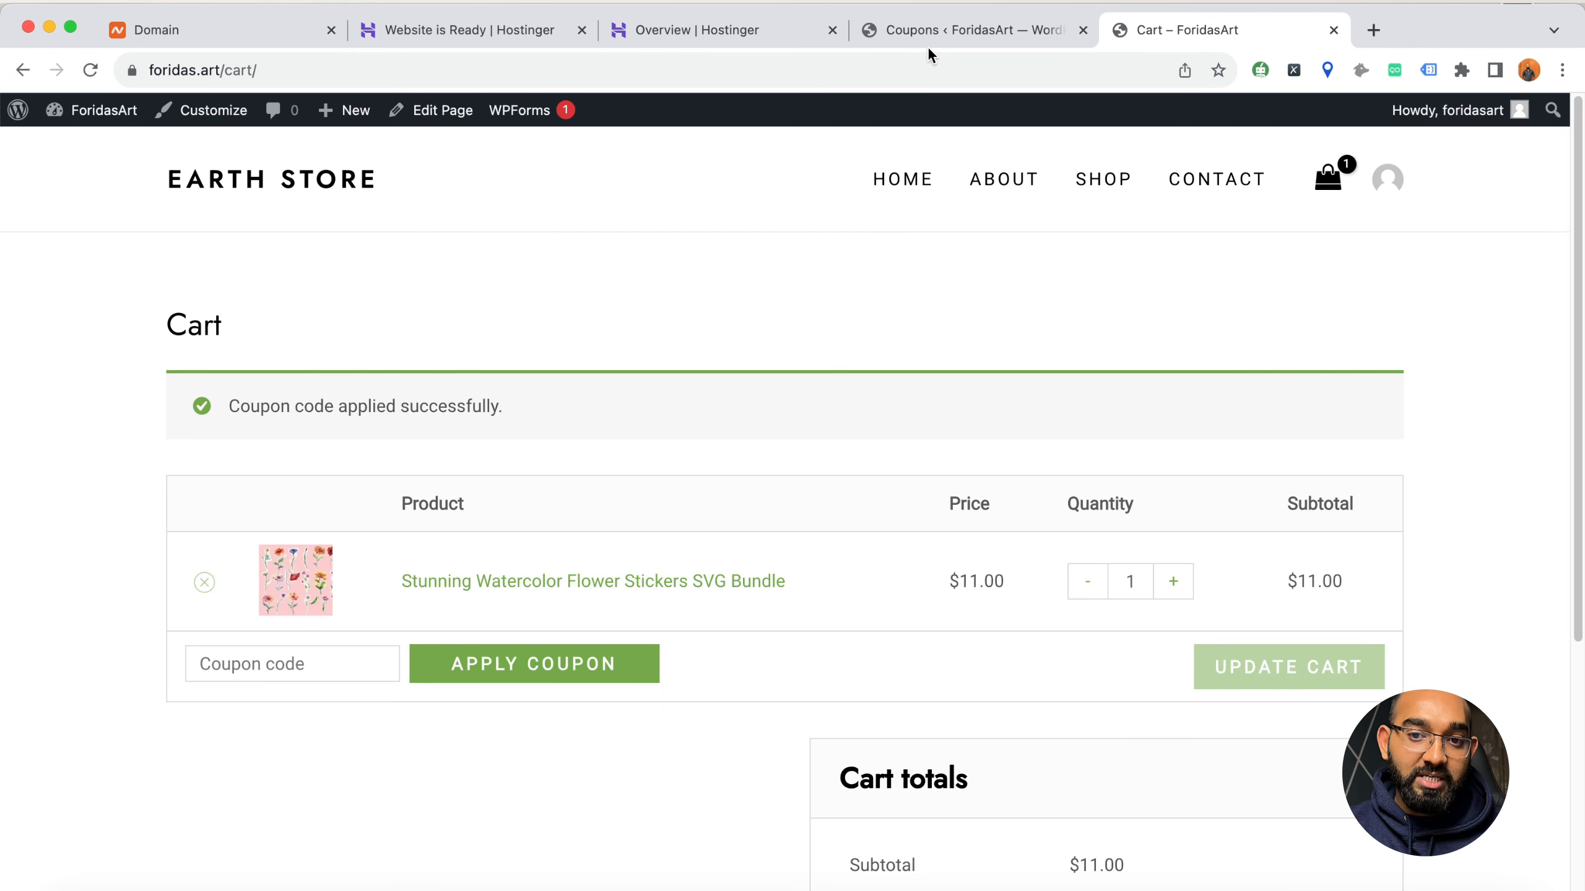
Return to the site admin and search for stripe among the new plugins available to add
{"action": "left_click", "coordinate": [921, 30]}
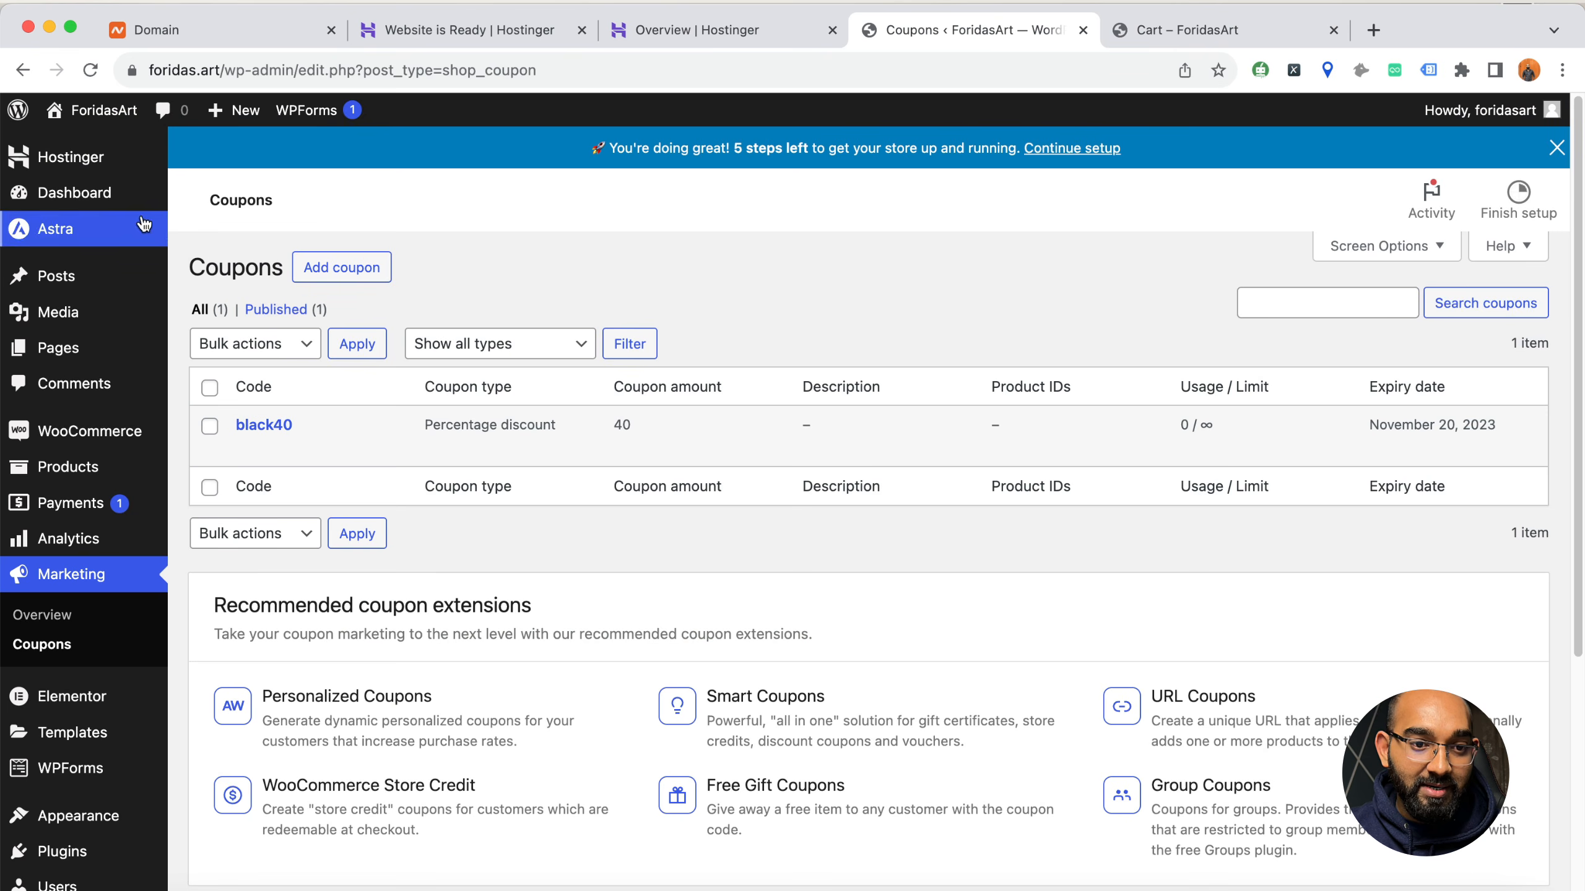
{"action": "left_click", "coordinate": [69, 192]}
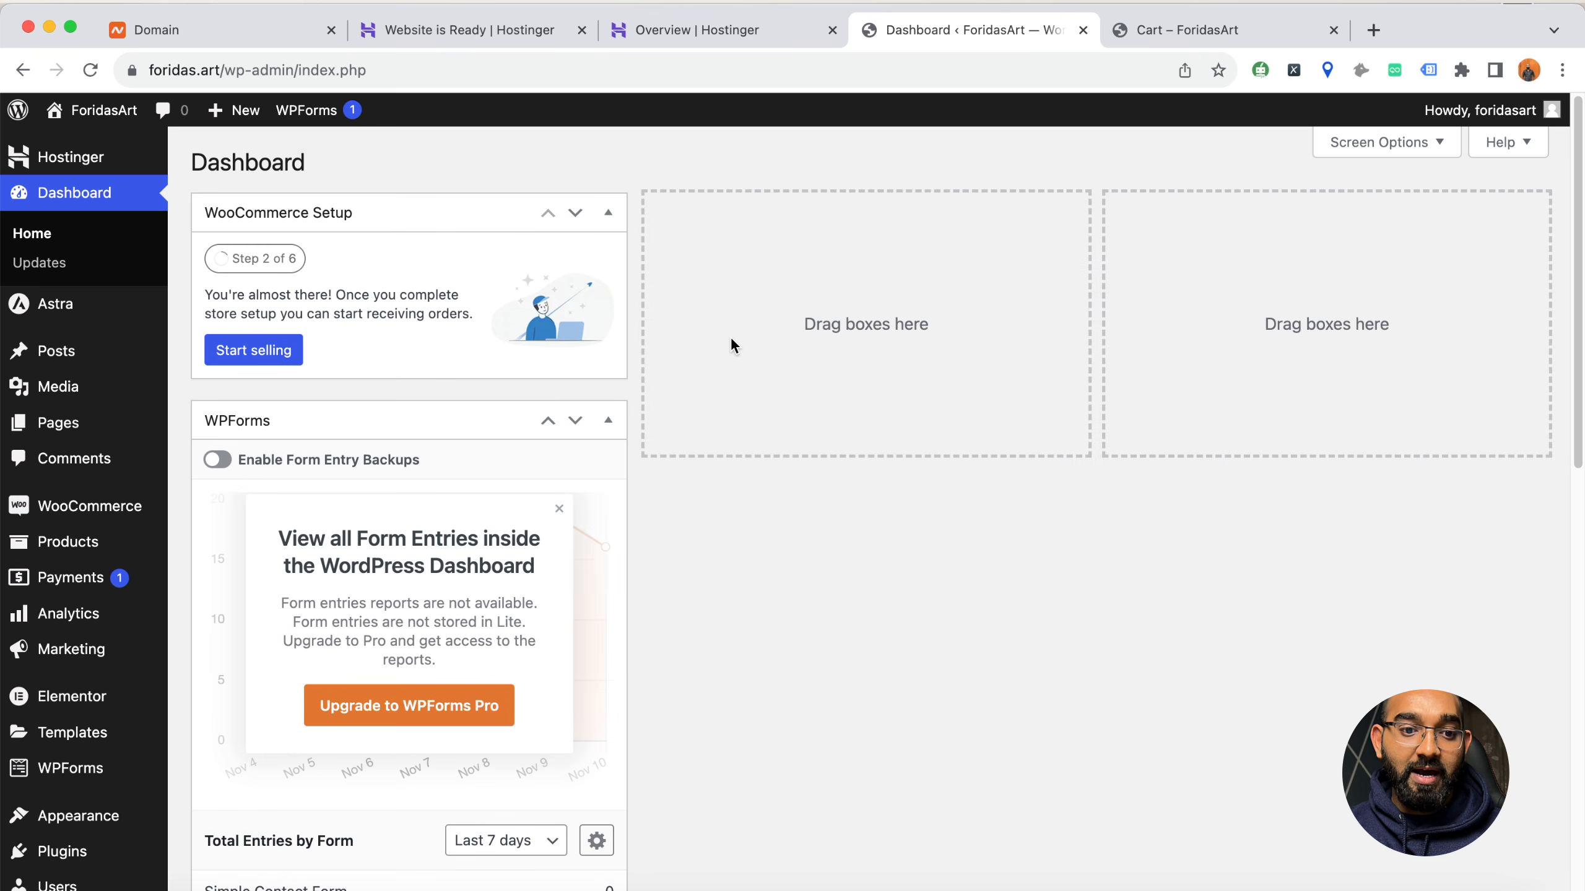
{"action": "mouse_move", "coordinate": [63, 851]}
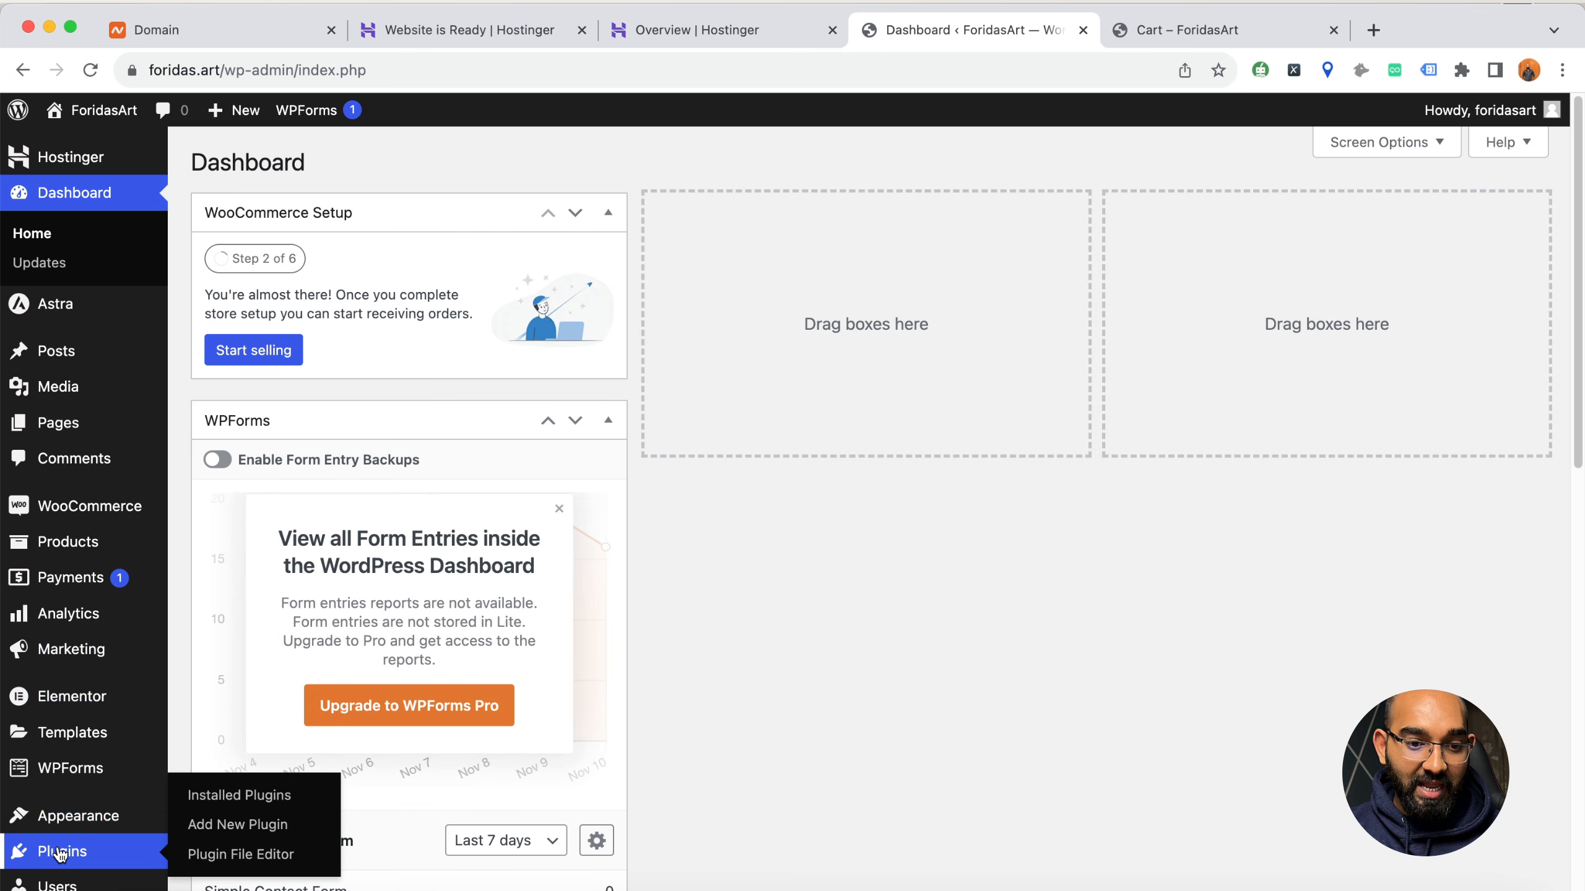
{"action": "mouse_move", "coordinate": [115, 512]}
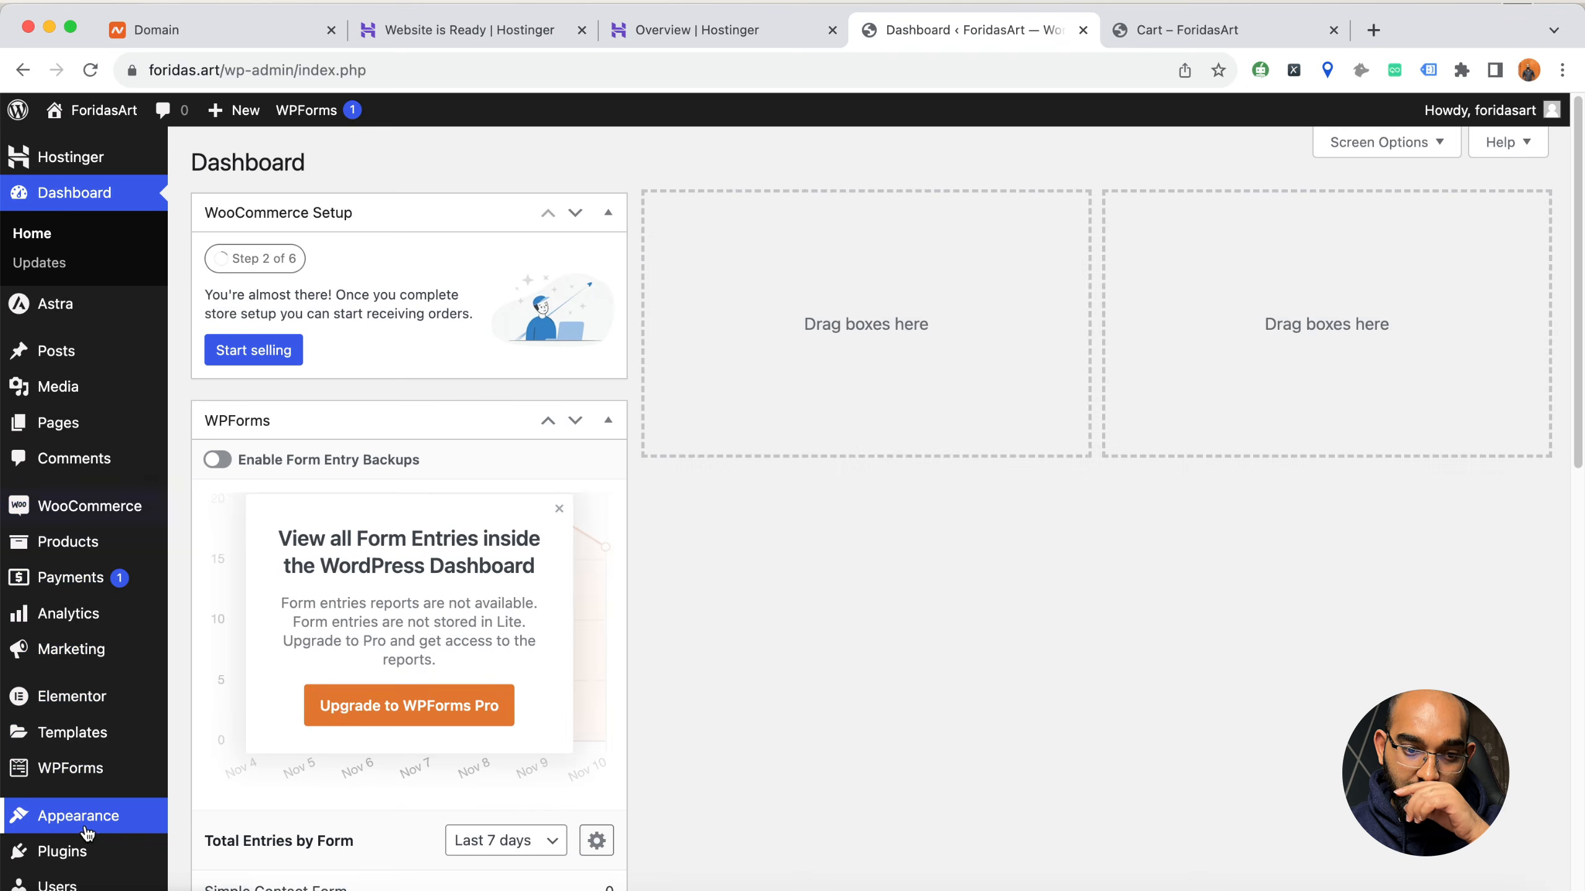
{"action": "mouse_move", "coordinate": [92, 829]}
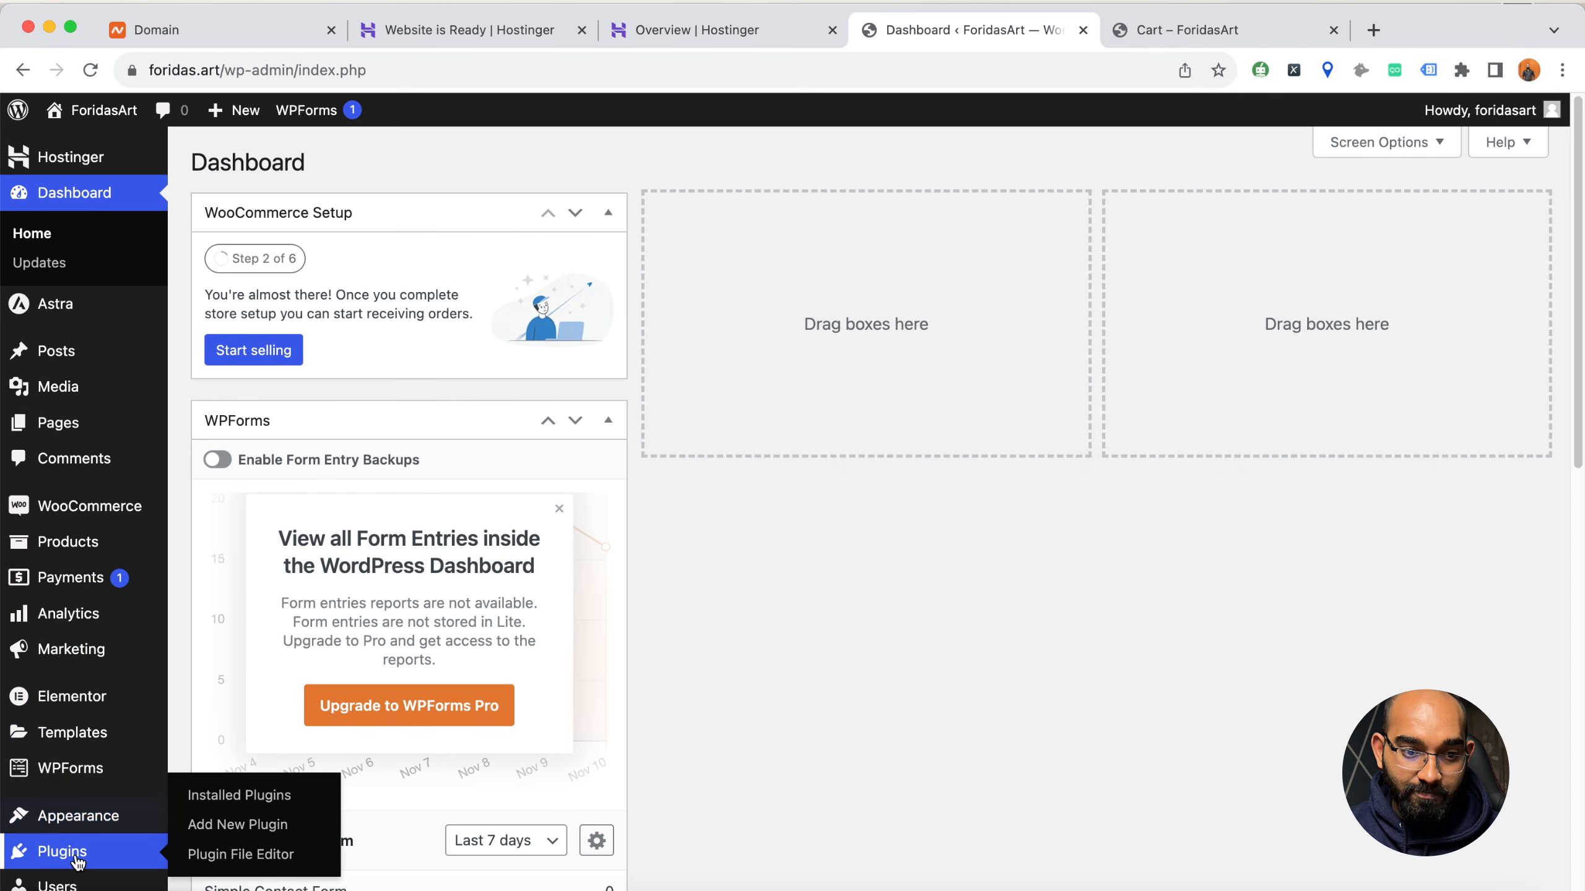
{"action": "left_click", "coordinate": [240, 830]}
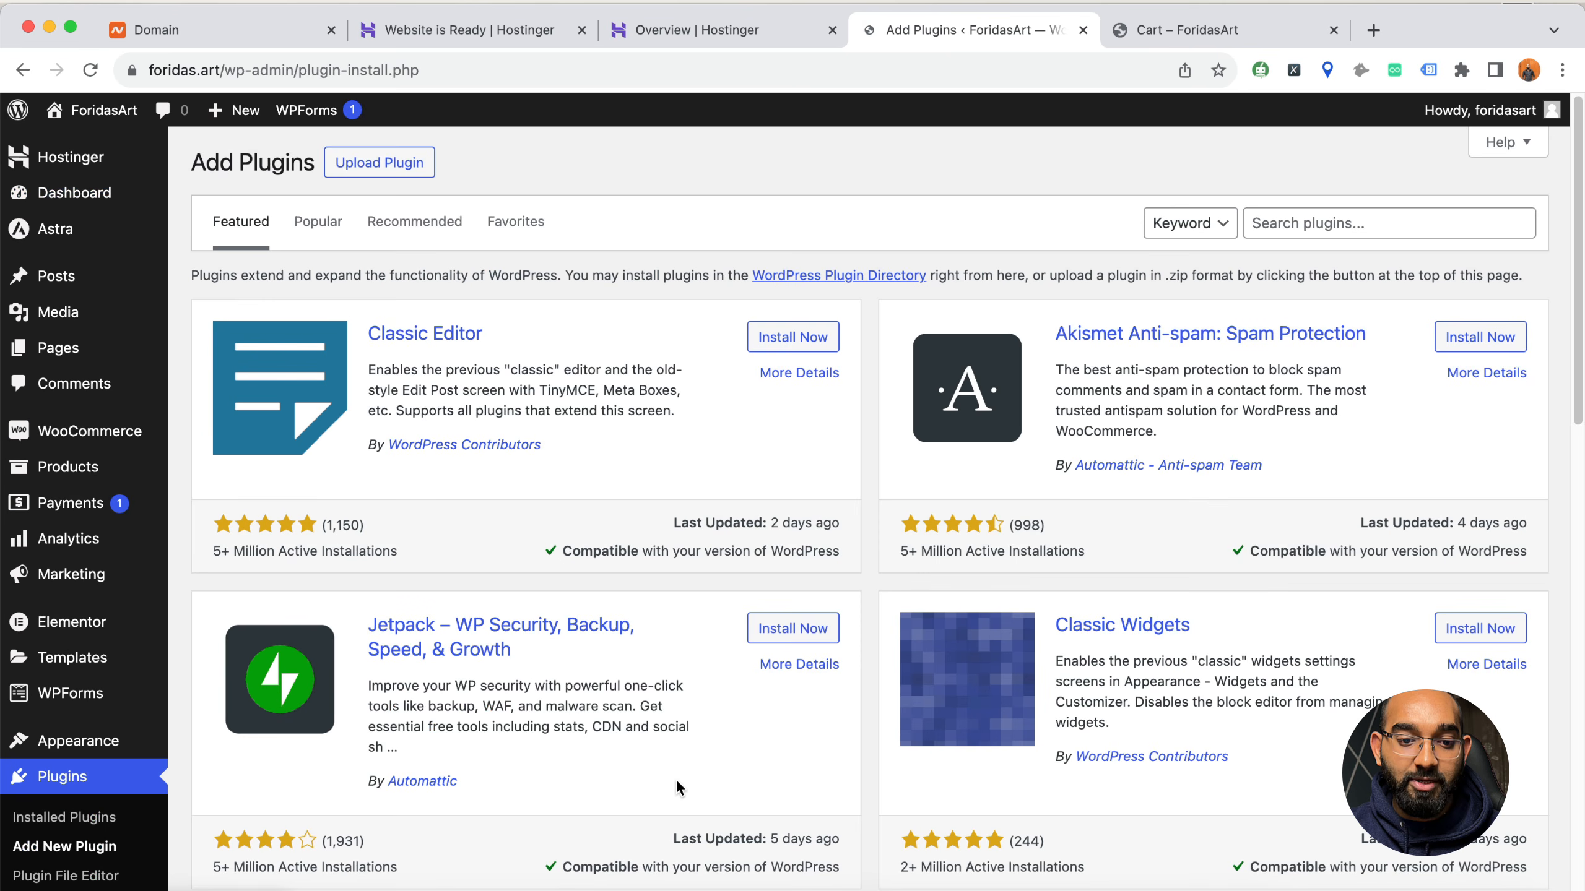
{"action": "left_click", "coordinate": [1283, 220]}
{"action": "type", "text": "stripe"}
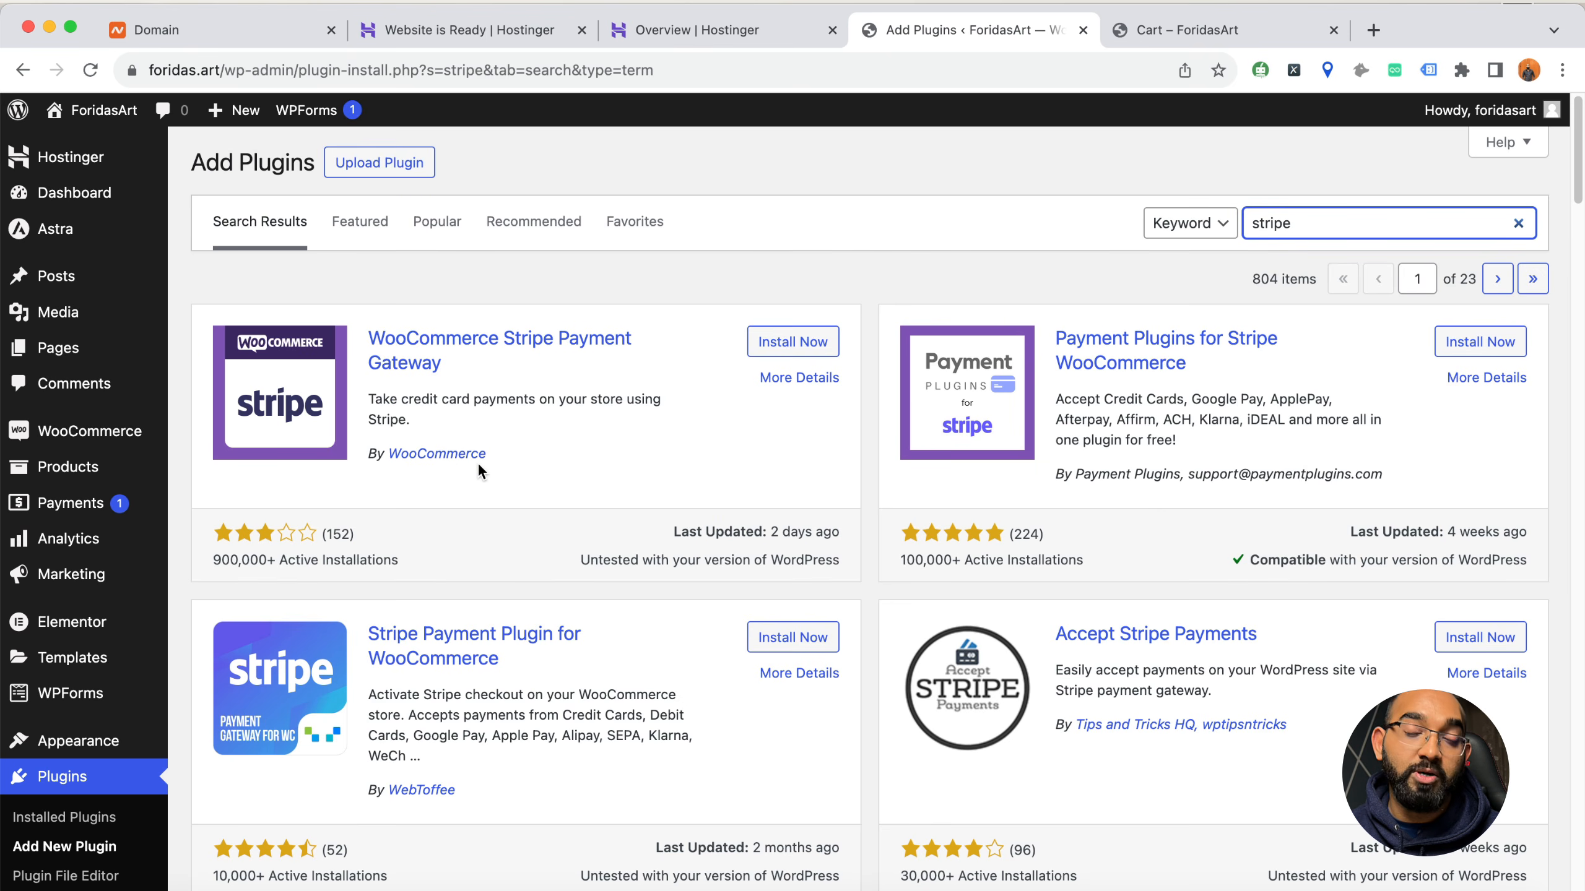
Install and activate the WooCommerce Stripe Payment Gateway plugin, and check it in the installed plugins list
{"action": "left_click", "coordinate": [781, 354]}
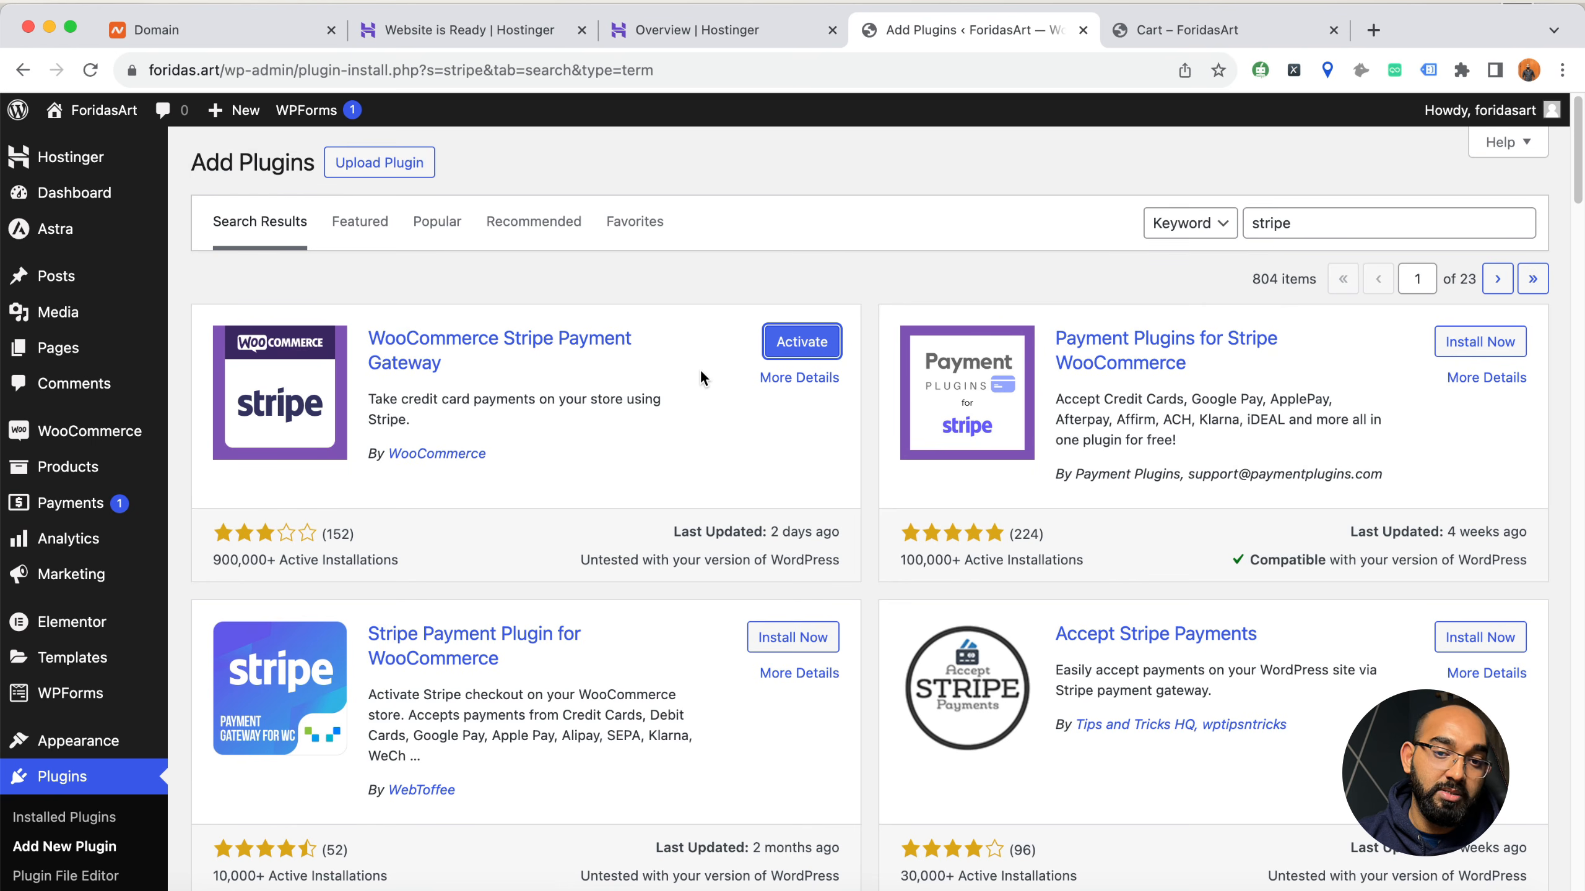
{"action": "left_click", "coordinate": [804, 348]}
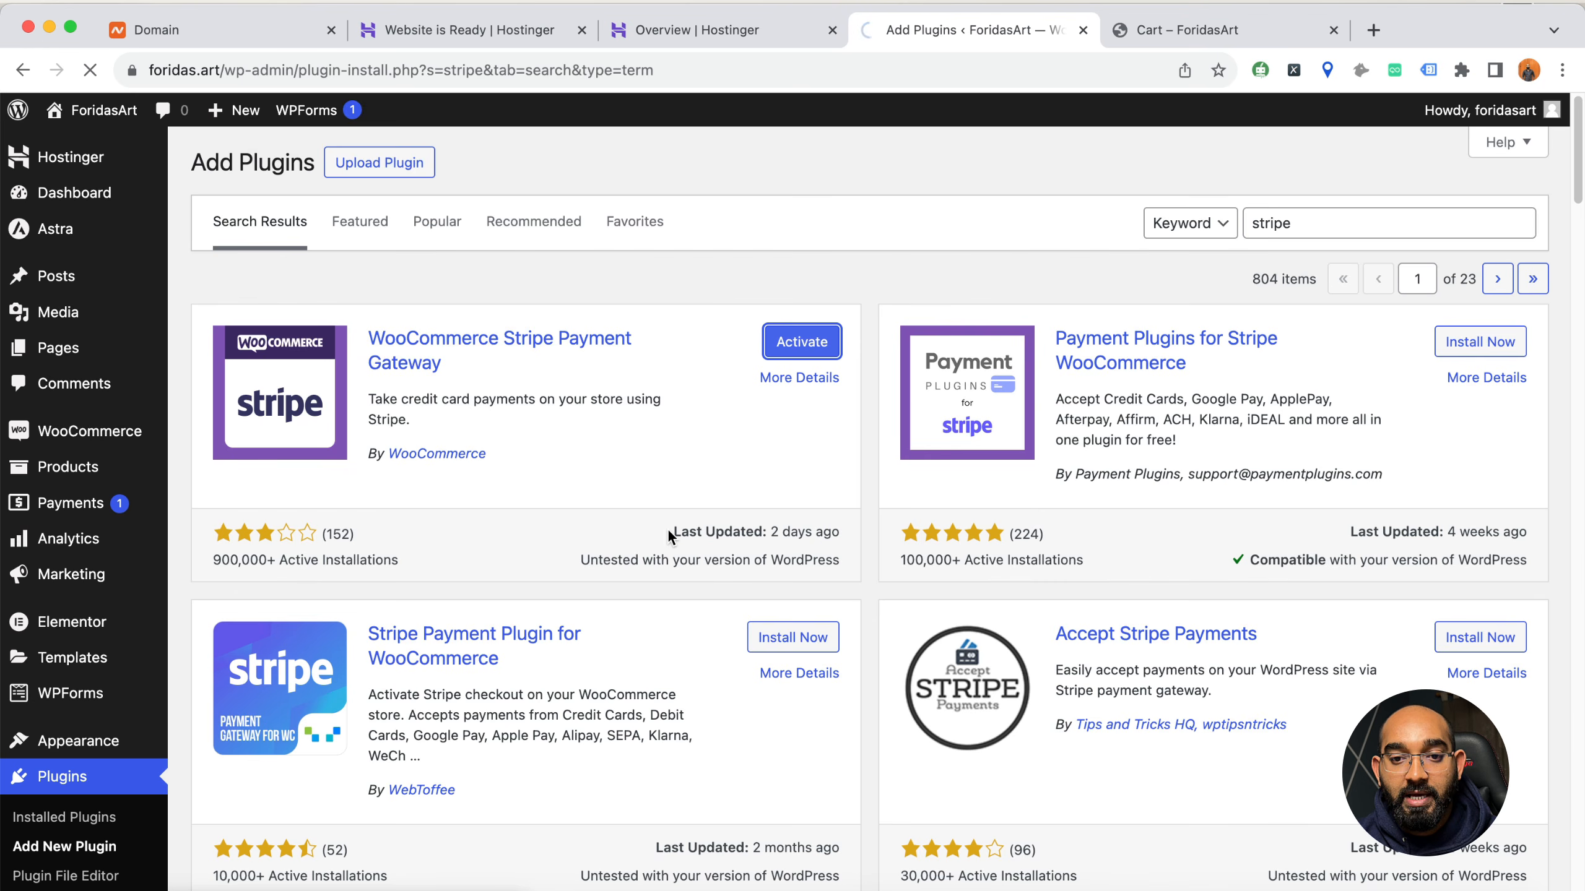
{"action": "scroll", "coordinate": [570, 593], "scroll_direction": "down", "scroll_amount": 6}
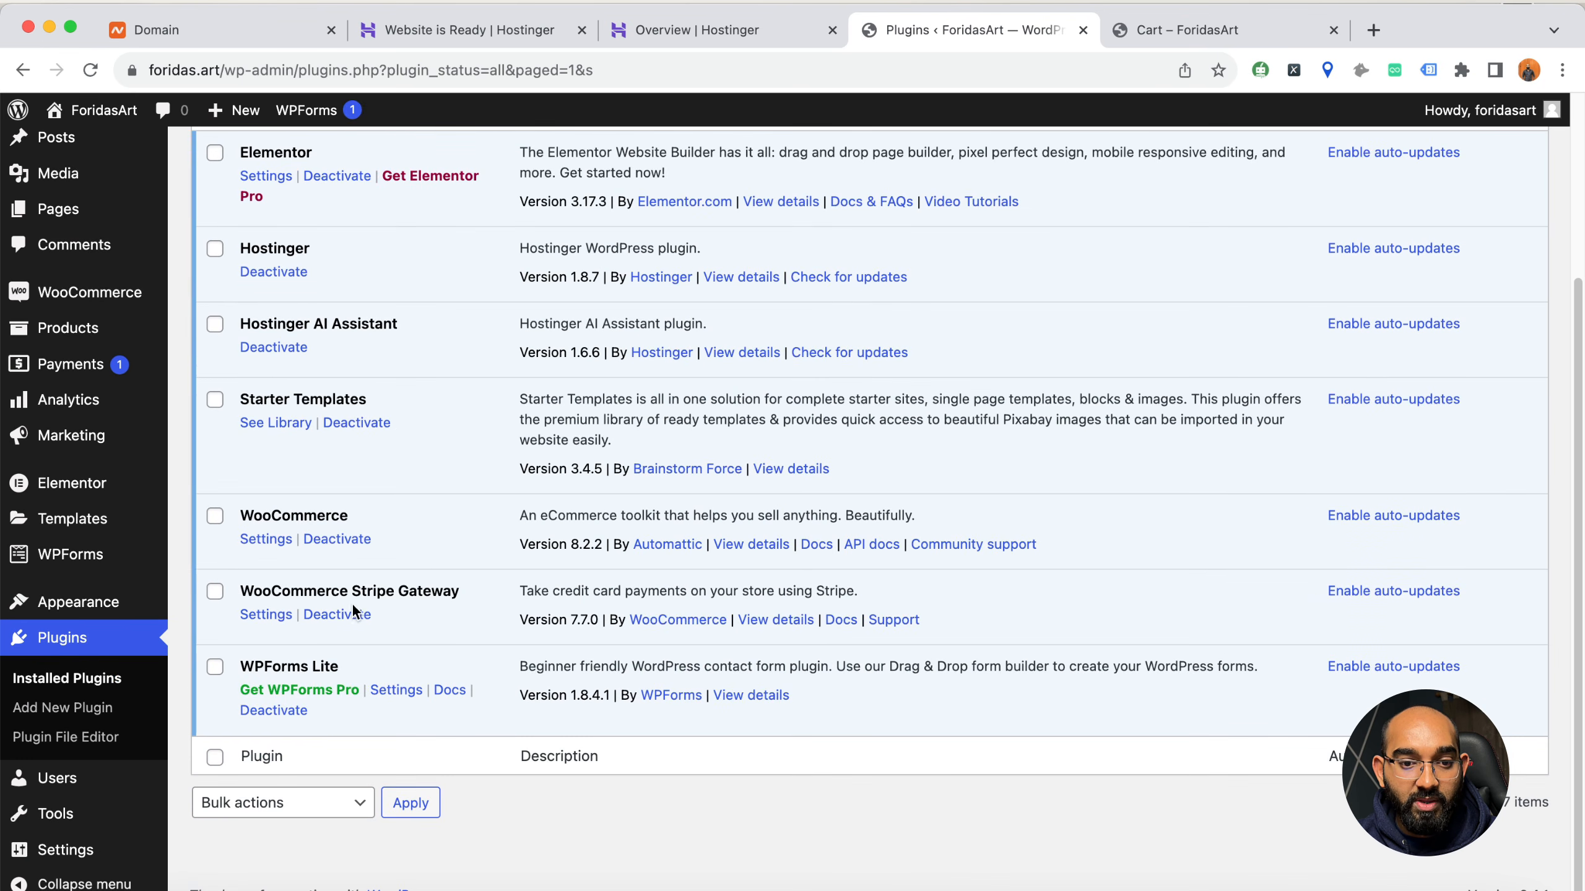
{"action": "scroll", "coordinate": [435, 595], "scroll_direction": "up", "scroll_amount": 4}
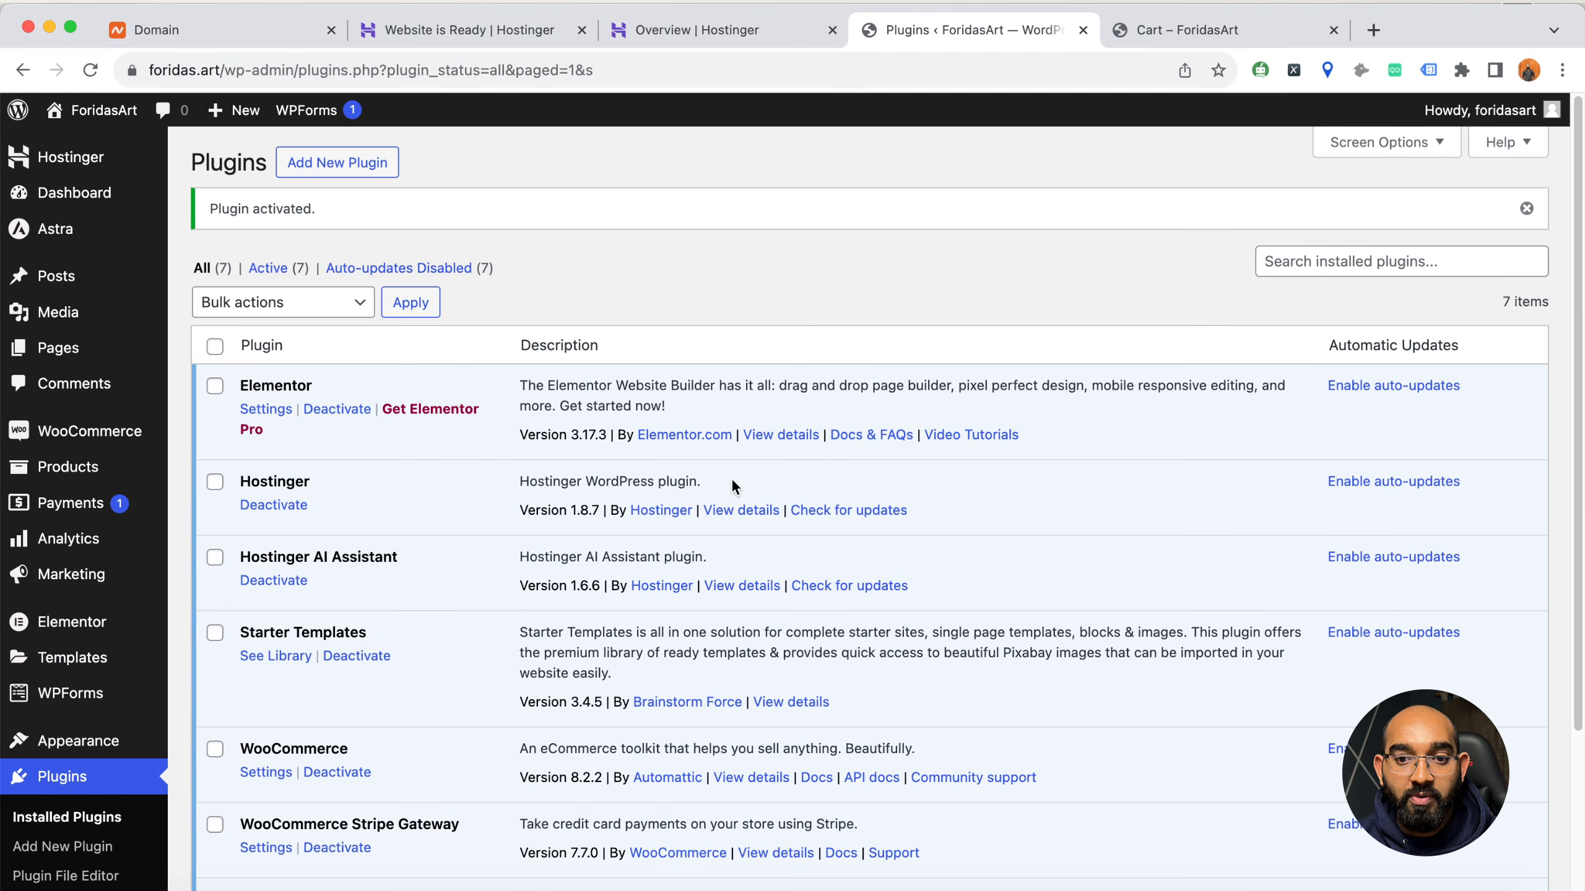
Search the new plugins for paypal, and install and activate WooCommerce PayPal Payments
{"action": "left_click", "coordinate": [81, 852]}
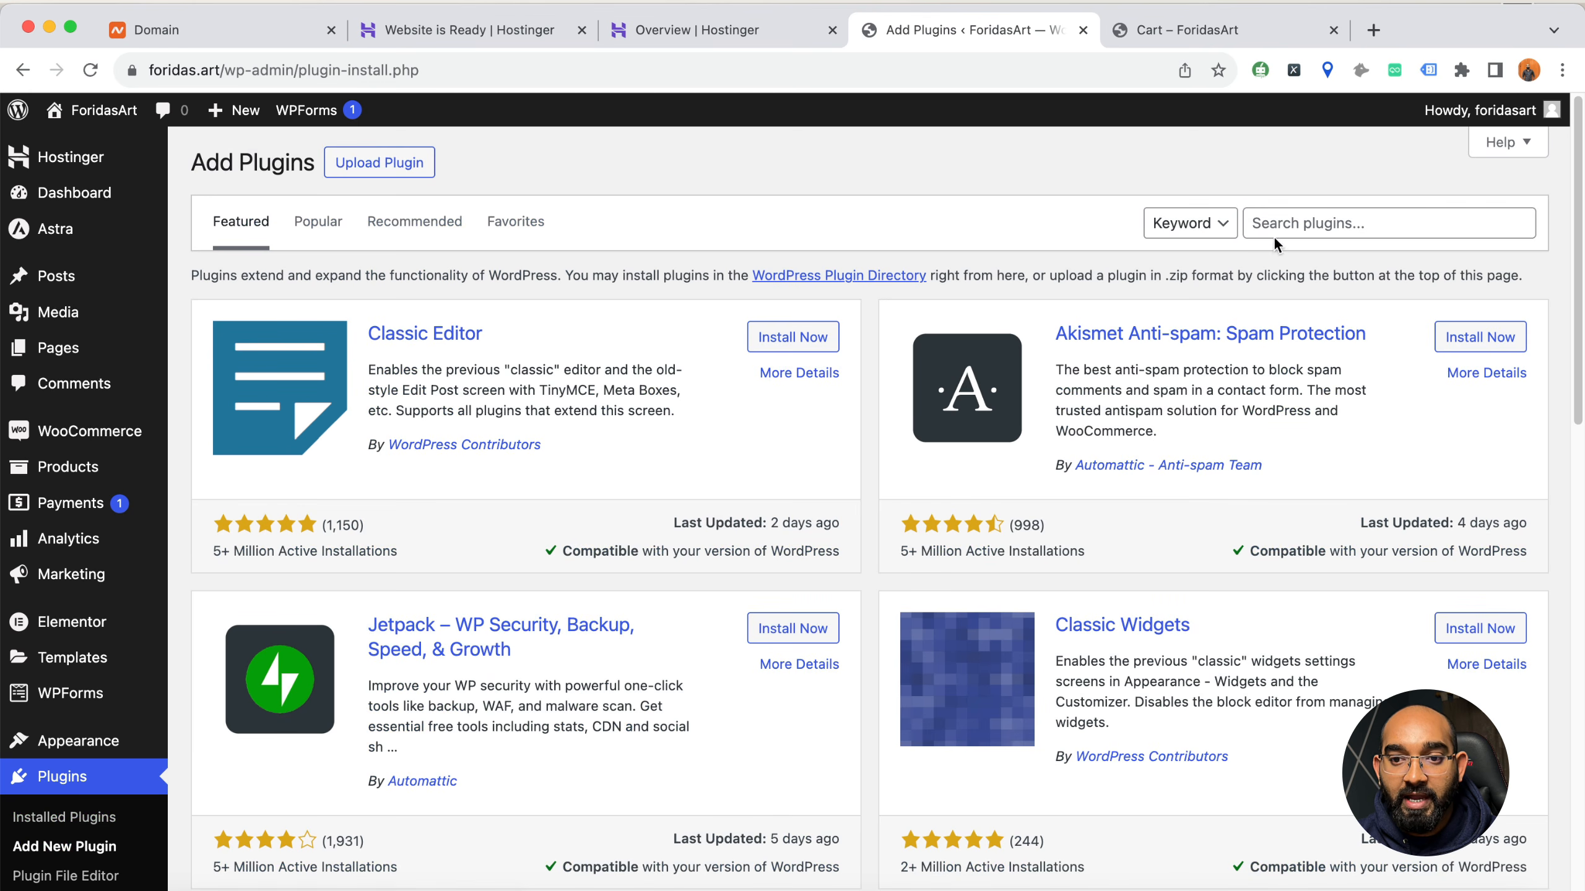
{"action": "left_click", "coordinate": [1290, 225]}
{"action": "type", "text": "paypal"}
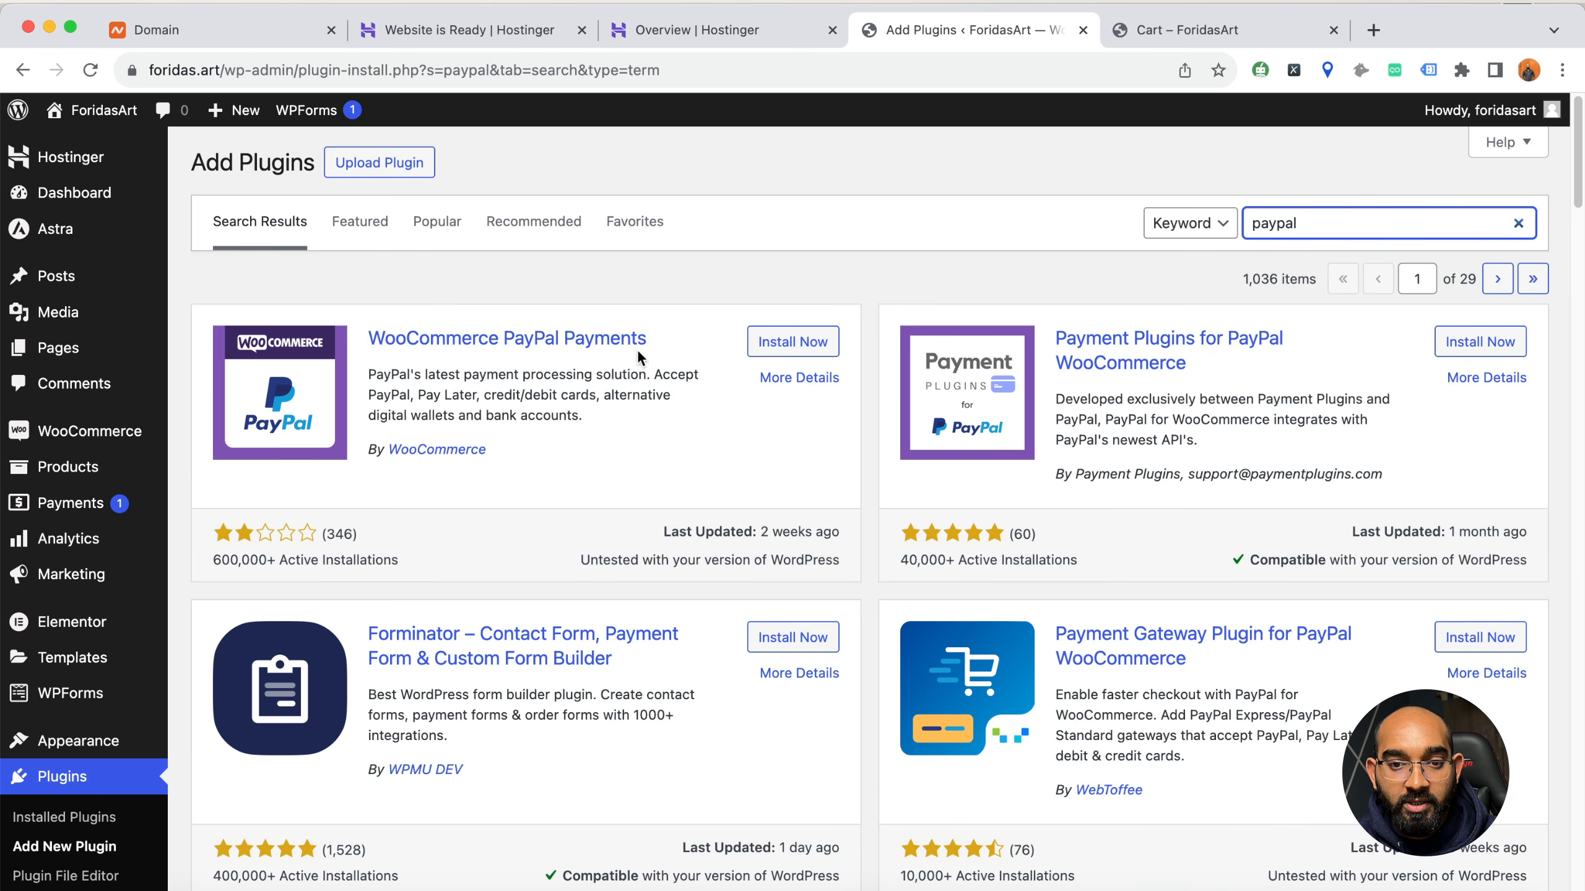
{"action": "left_click", "coordinate": [769, 343]}
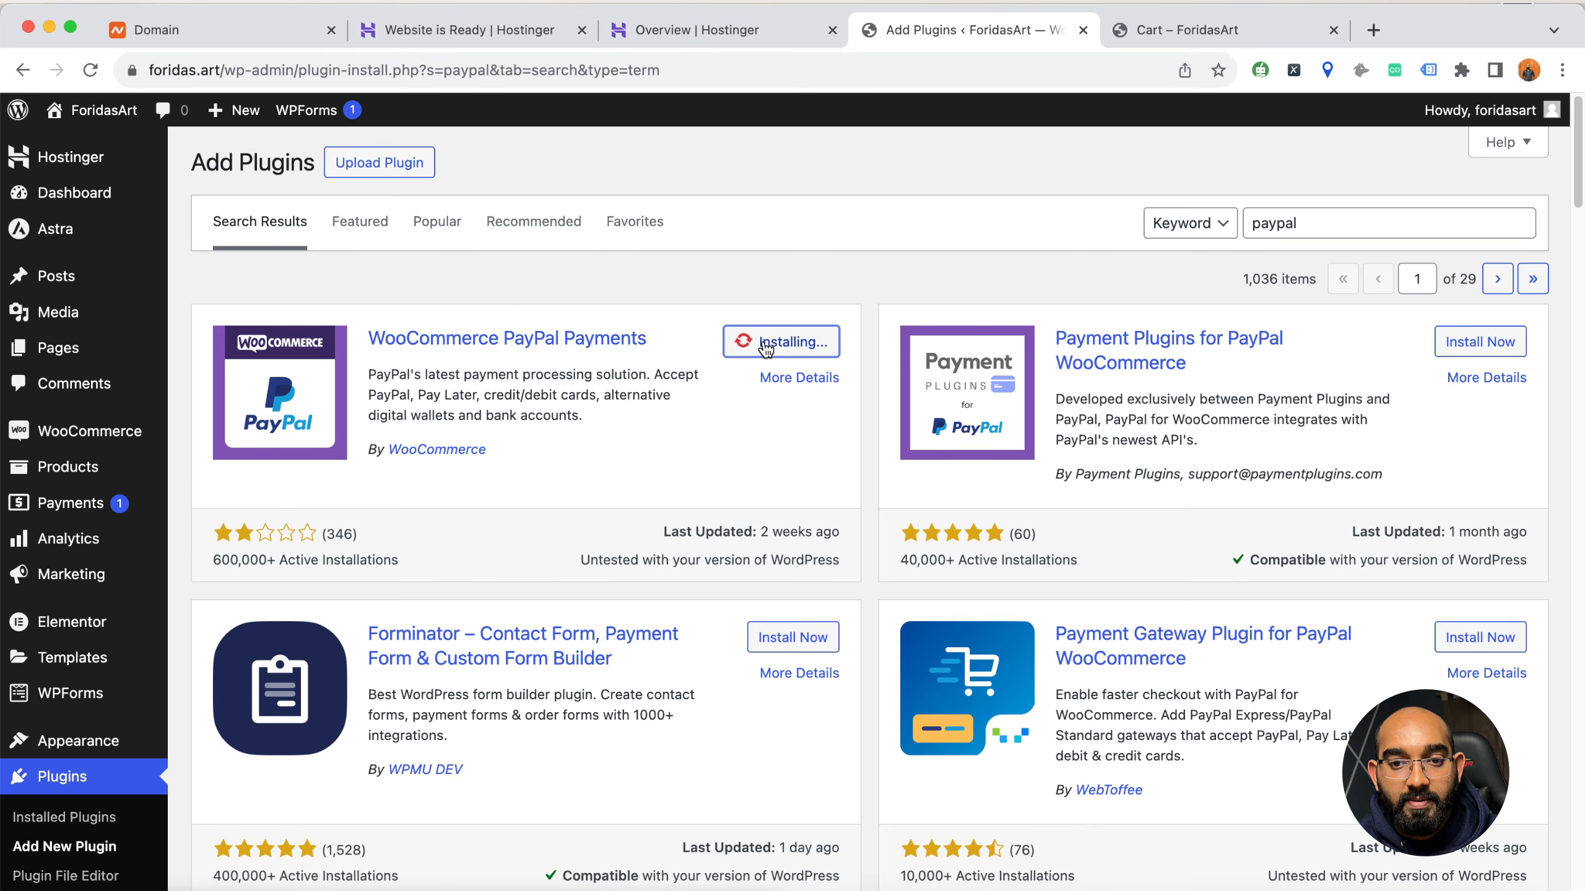
{"action": "left_click", "coordinate": [770, 353]}
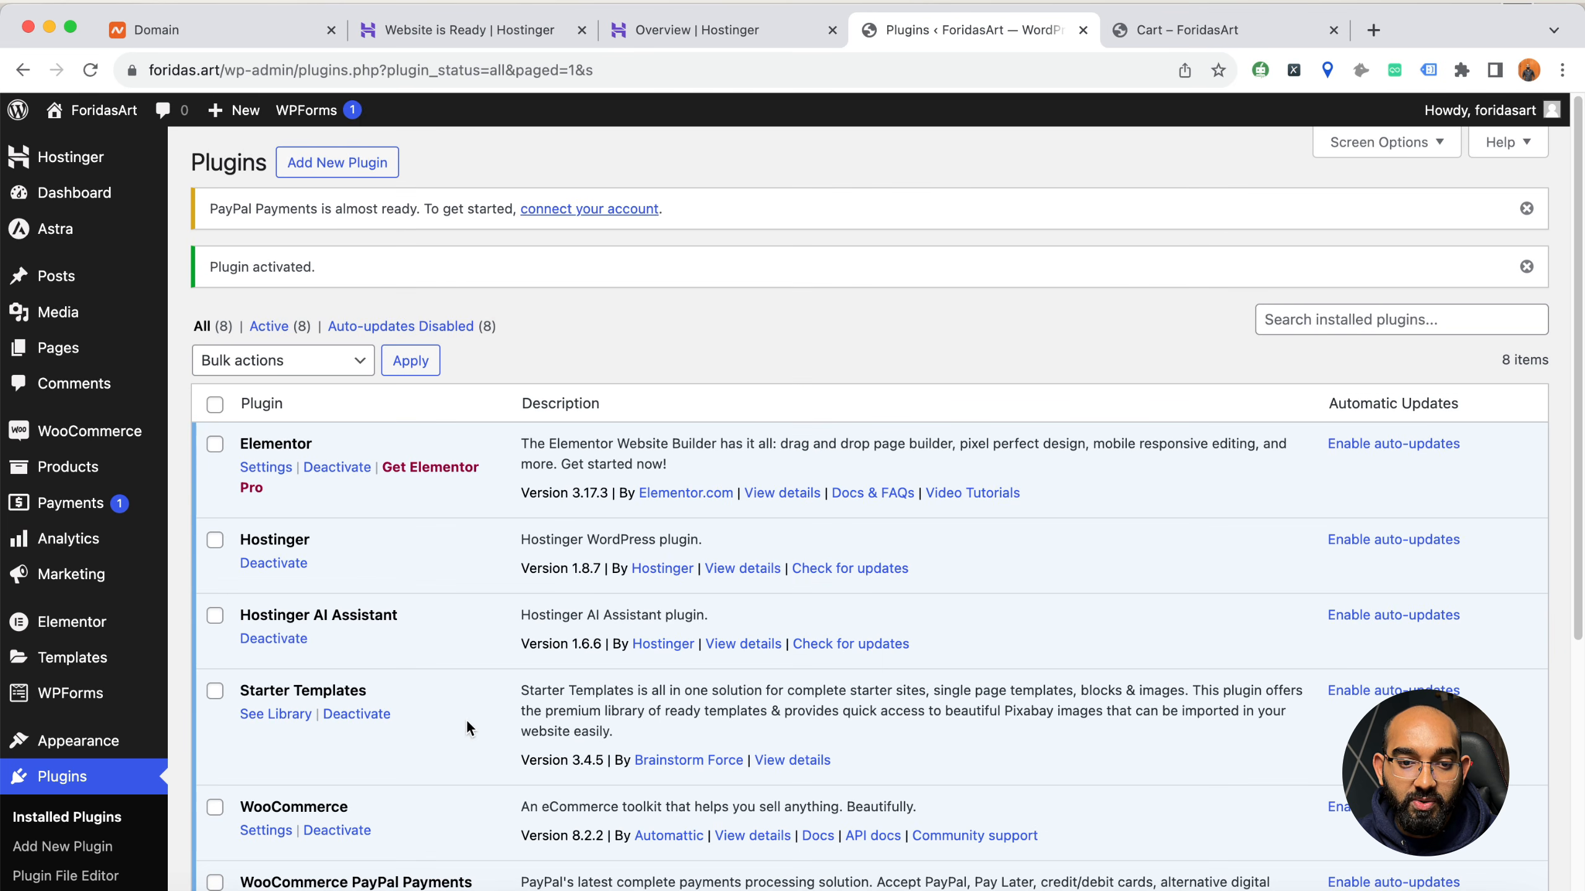
Open the settings of the WooCommerce Stripe Gateway plugin and start creating or connecting a Stripe account
{"action": "scroll", "coordinate": [463, 725], "scroll_direction": "down", "scroll_amount": 5}
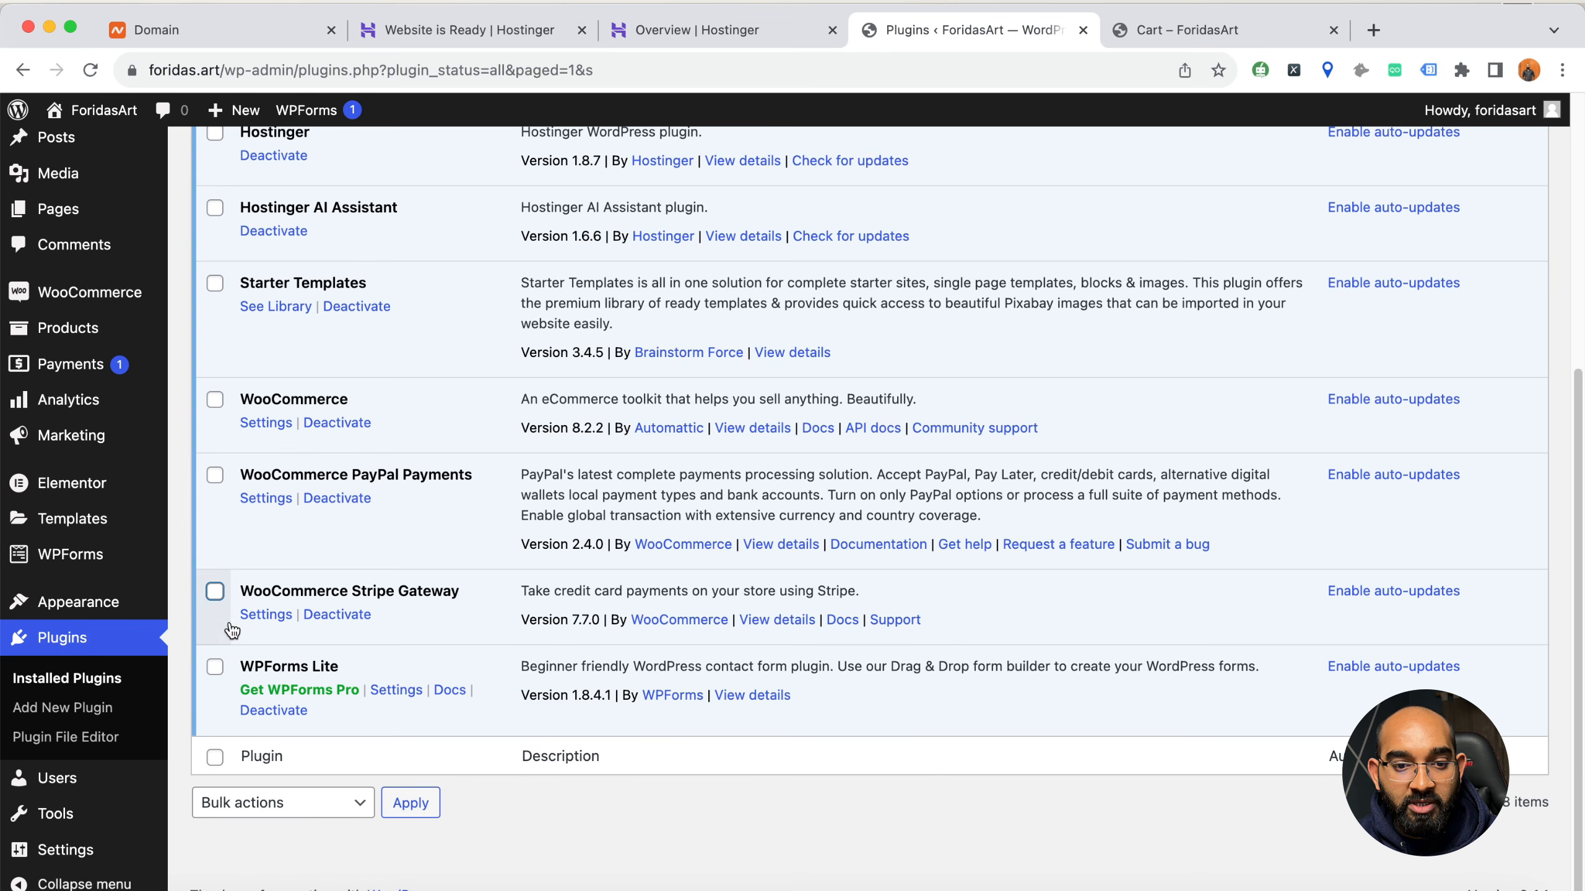
{"action": "left_click", "coordinate": [266, 614]}
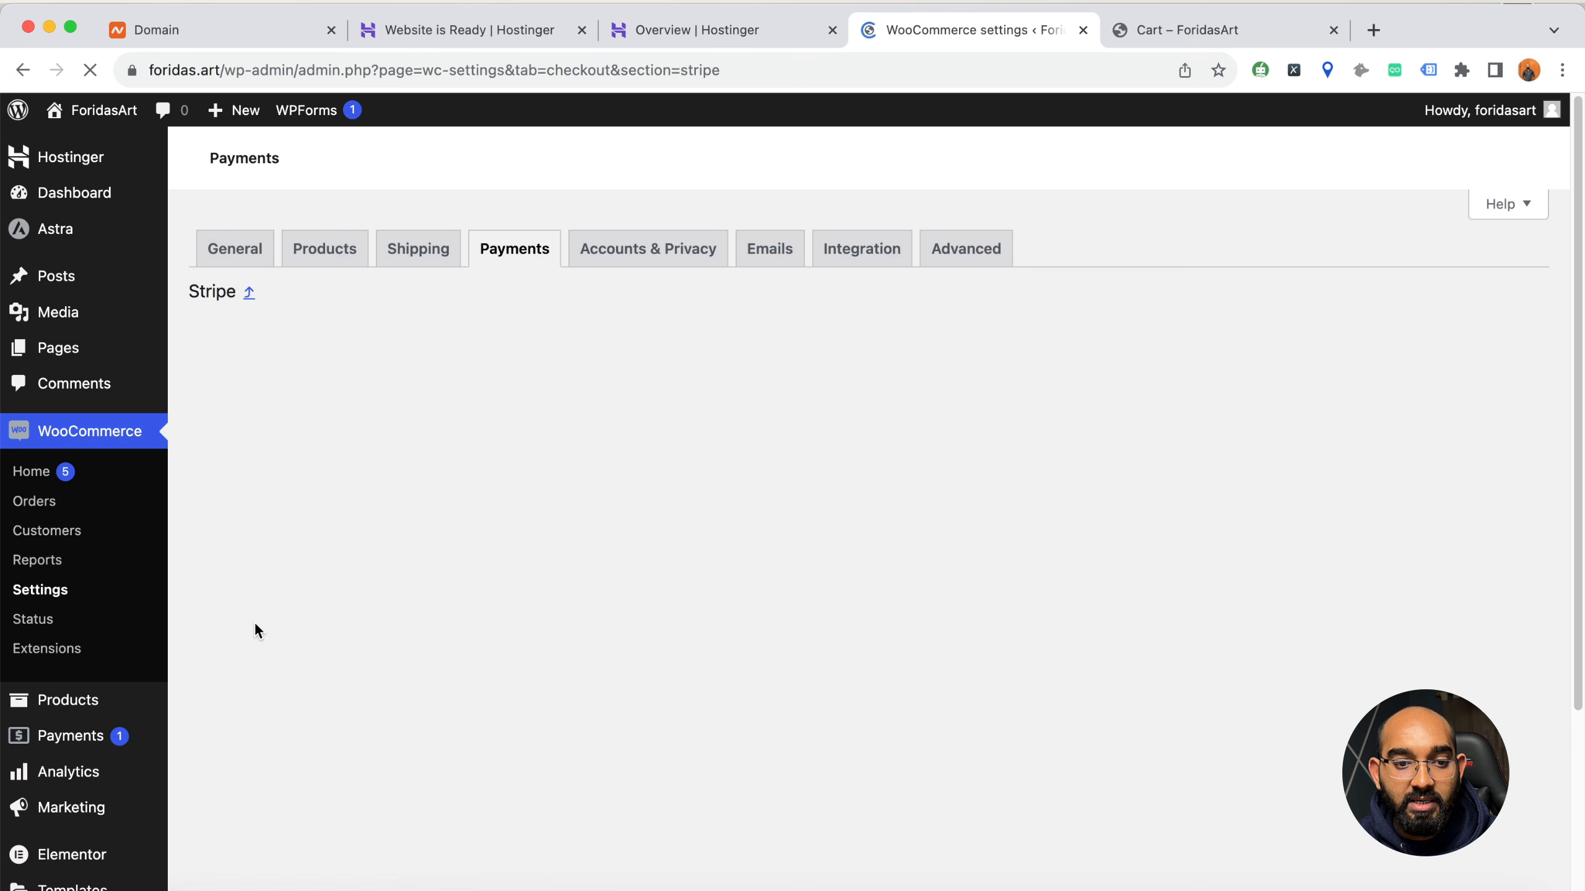
{"action": "scroll", "coordinate": [359, 649], "scroll_direction": "down", "scroll_amount": 1}
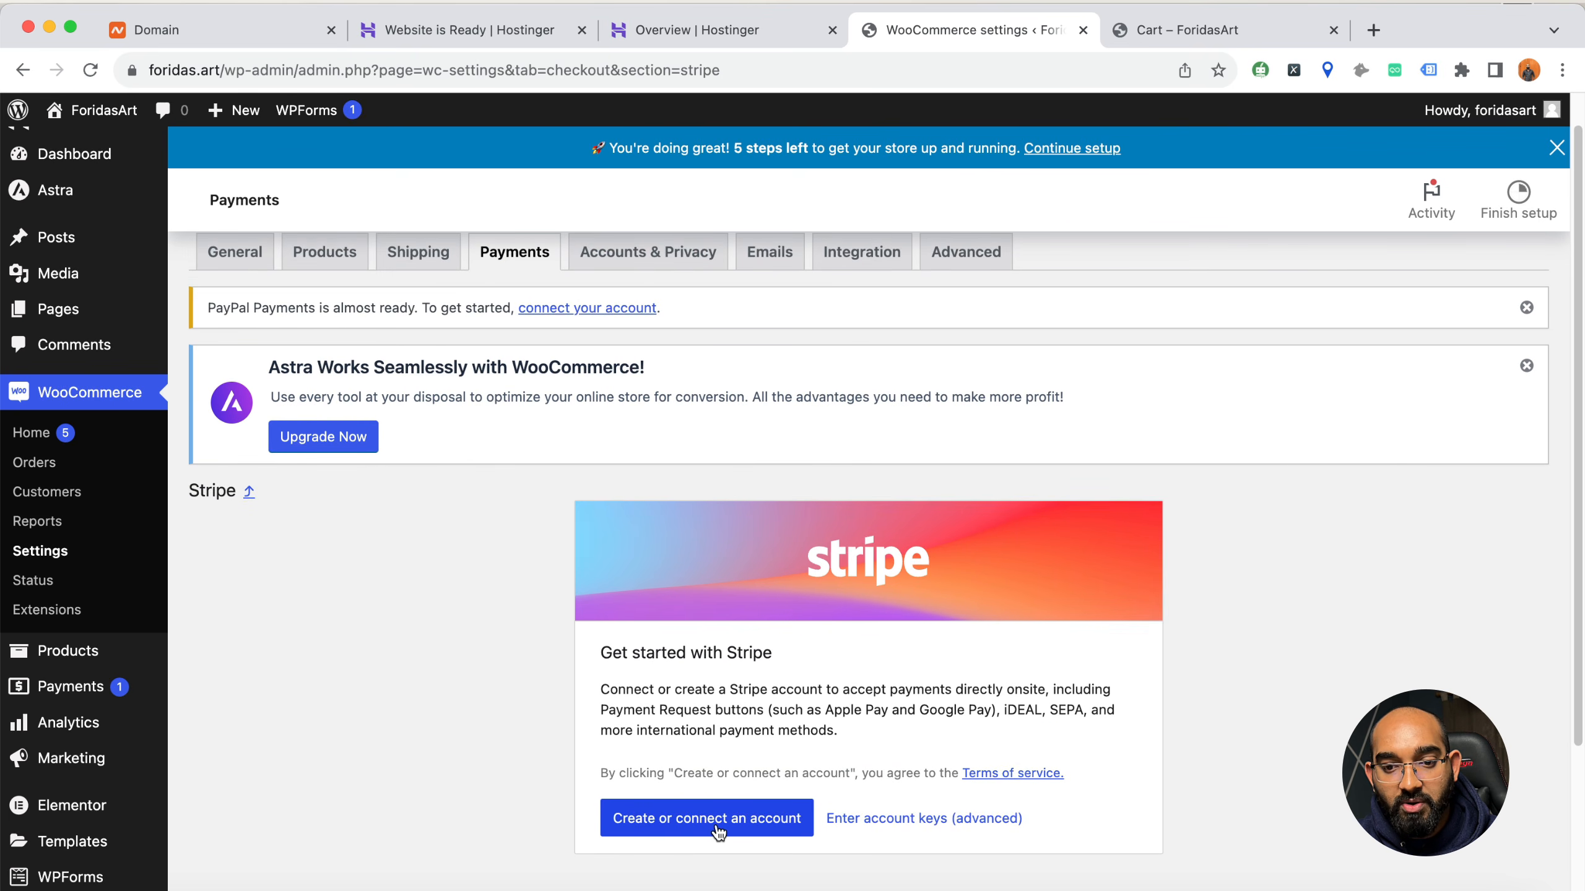
{"action": "left_click", "coordinate": [706, 819]}
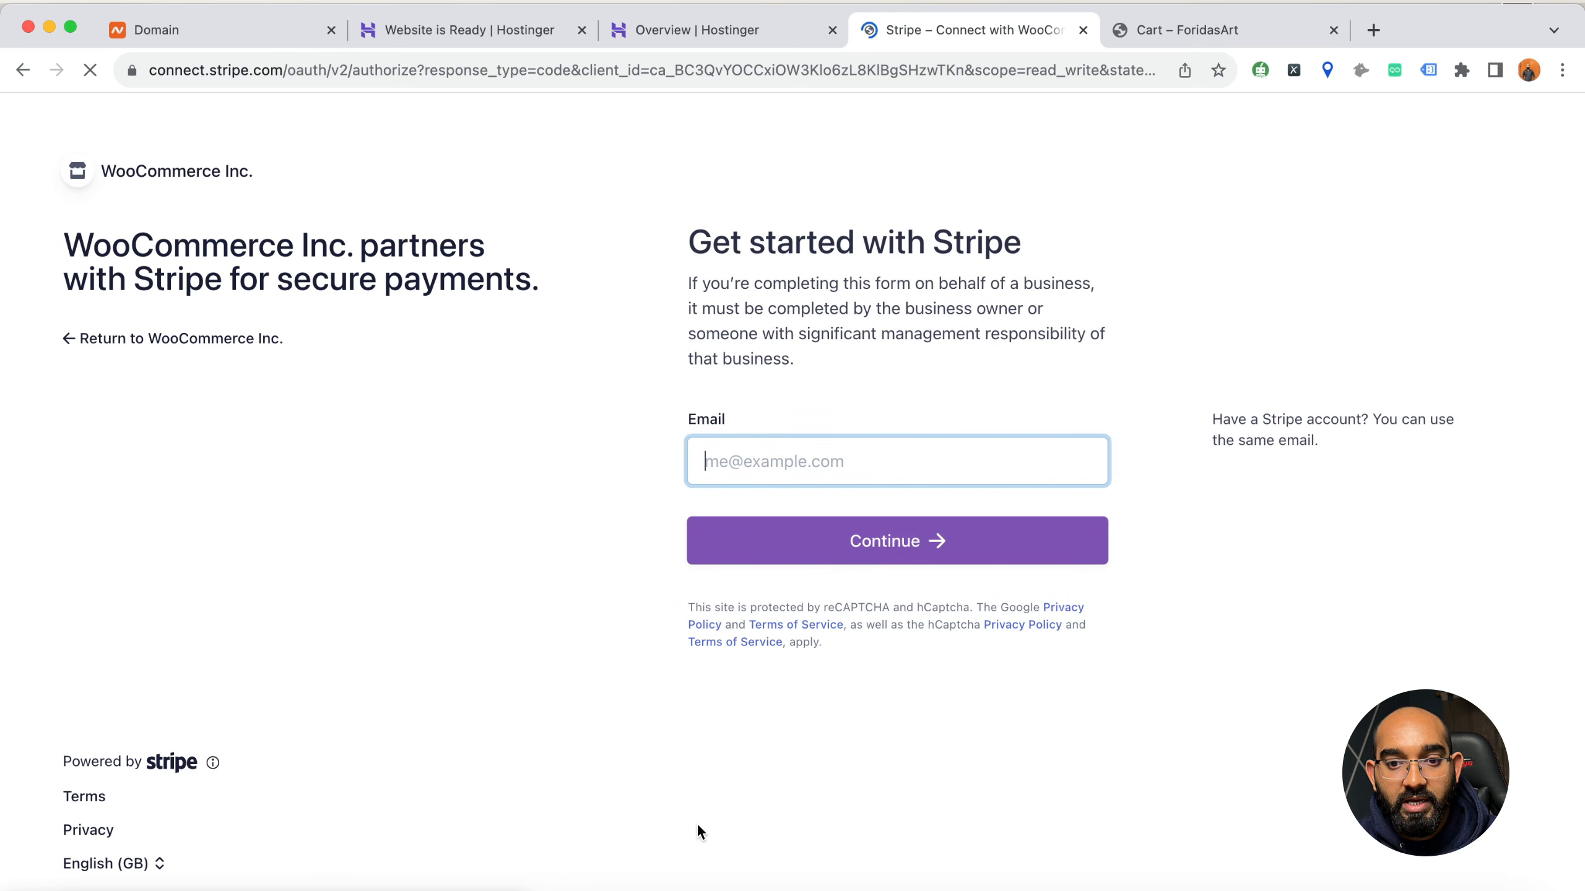
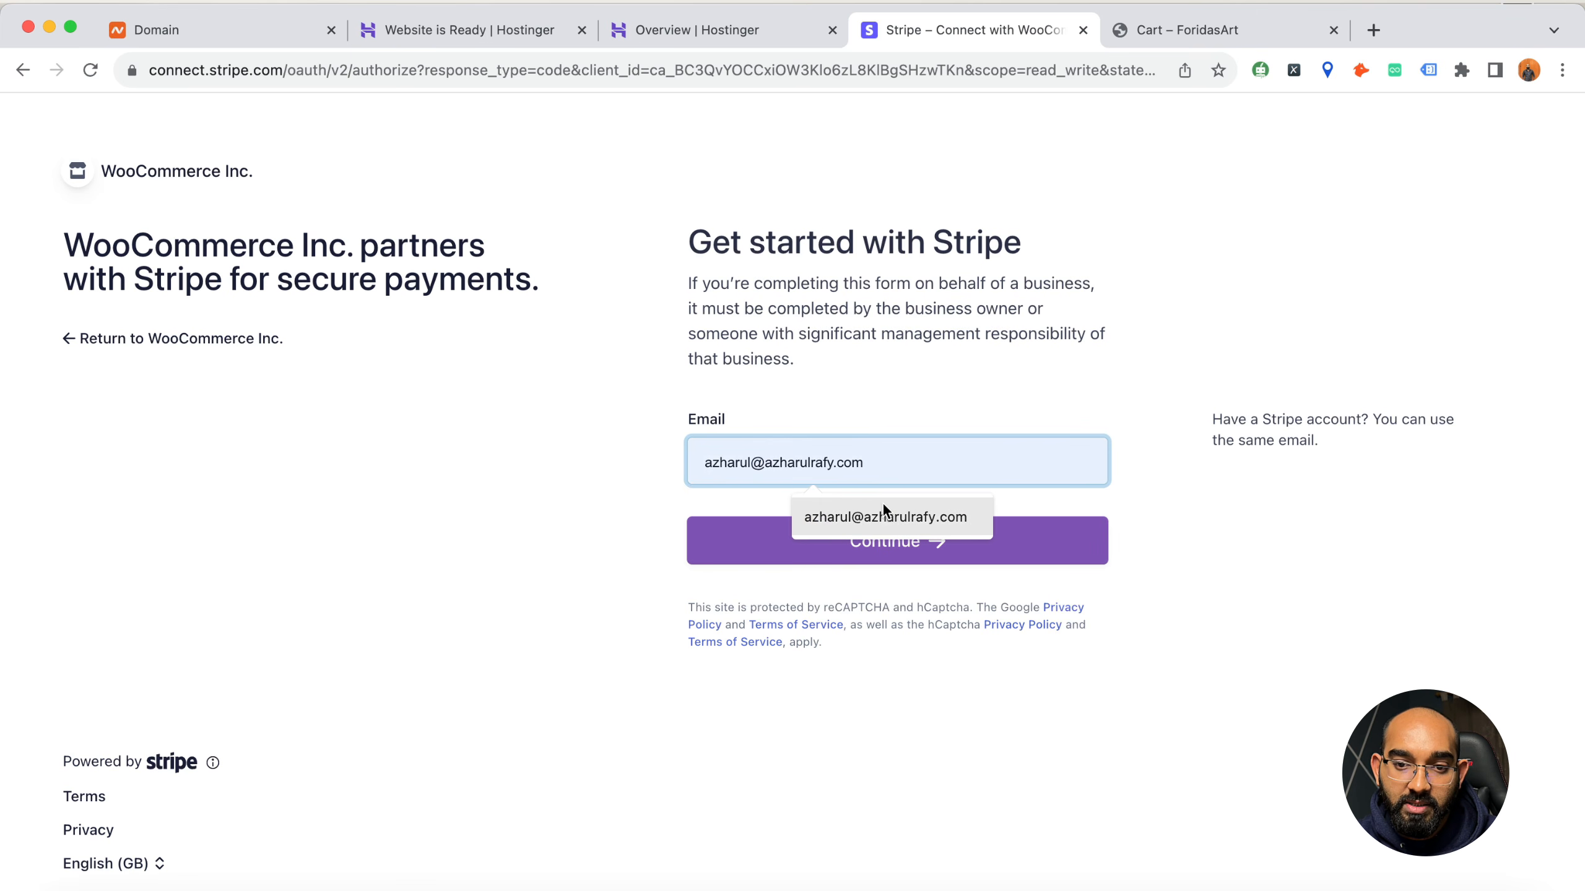
Log in to Stripe with the account e-mail and password, and connect the foridas.art account to WooCommerce
{"action": "left_click", "coordinate": [883, 507]}
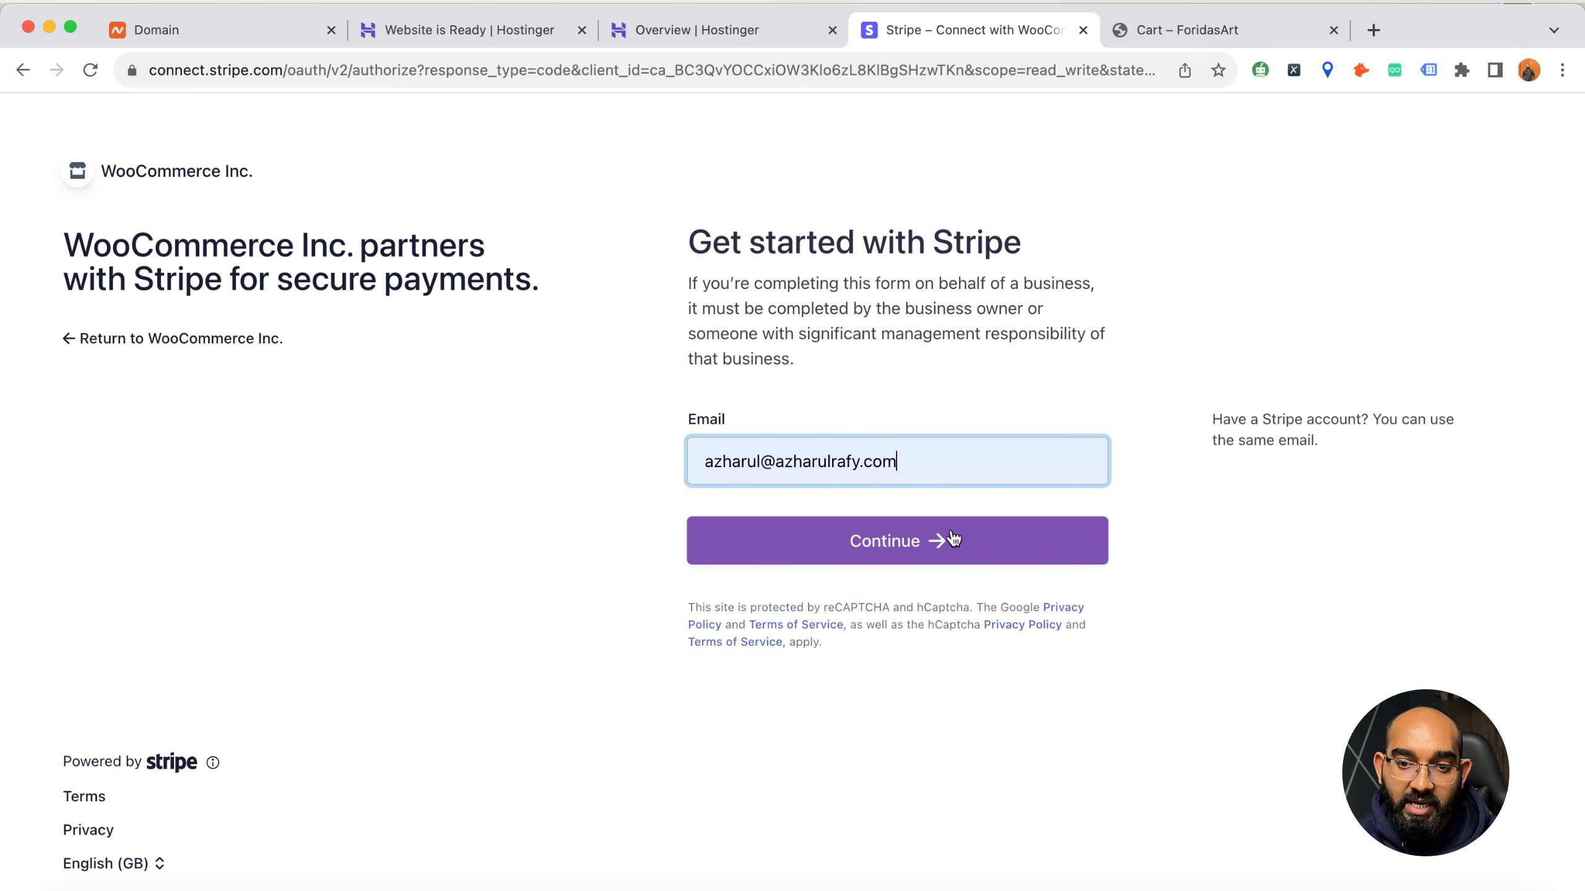
{"action": "left_click", "coordinate": [962, 541]}
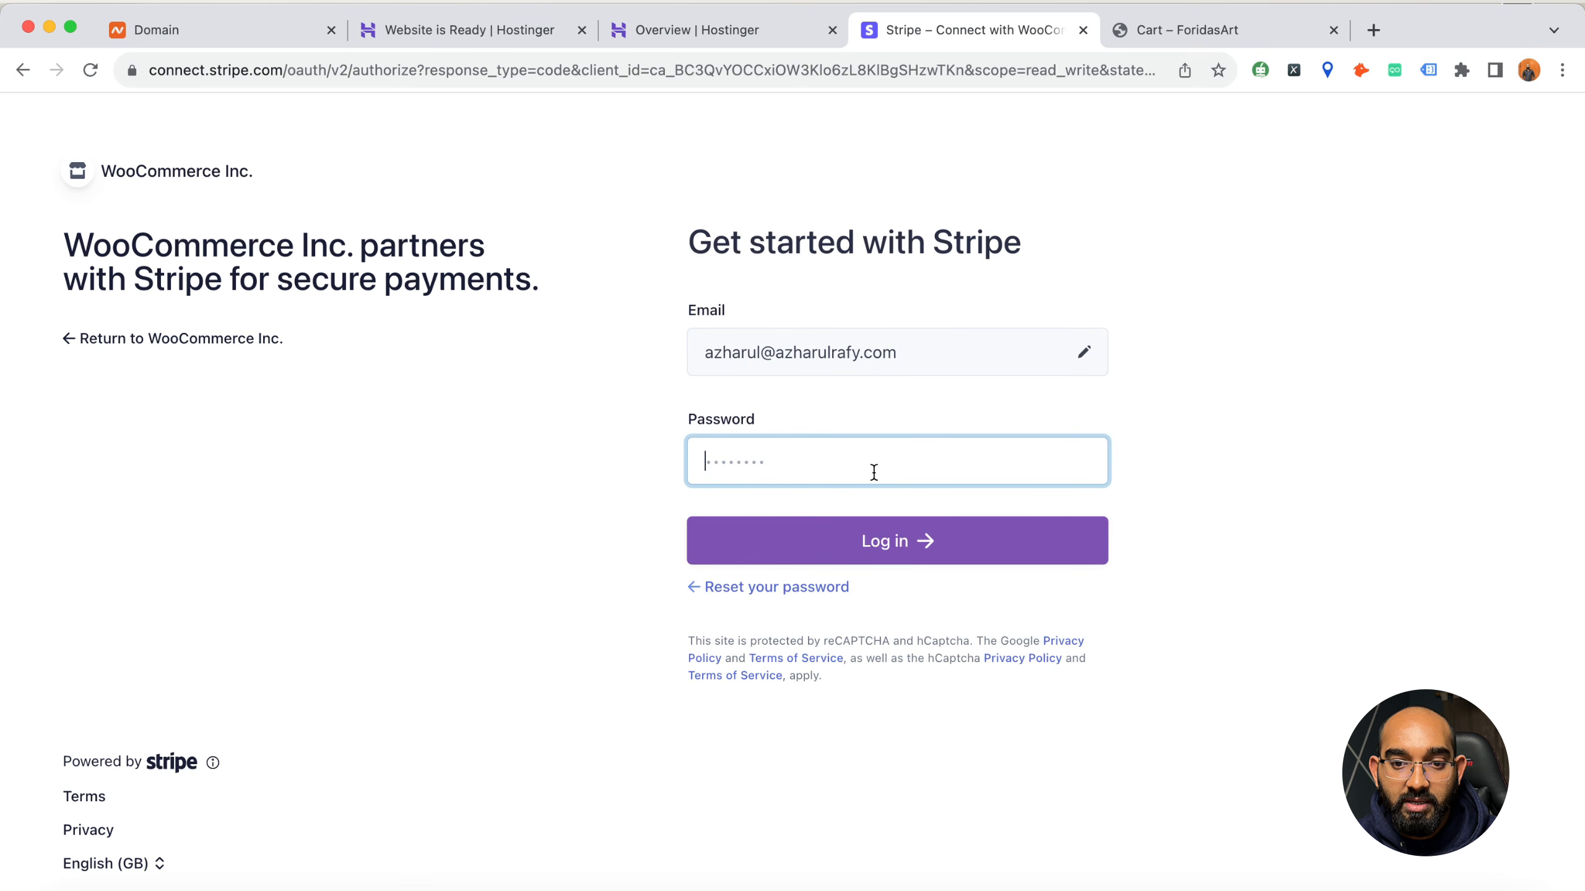
{"action": "type", "text": "•"}
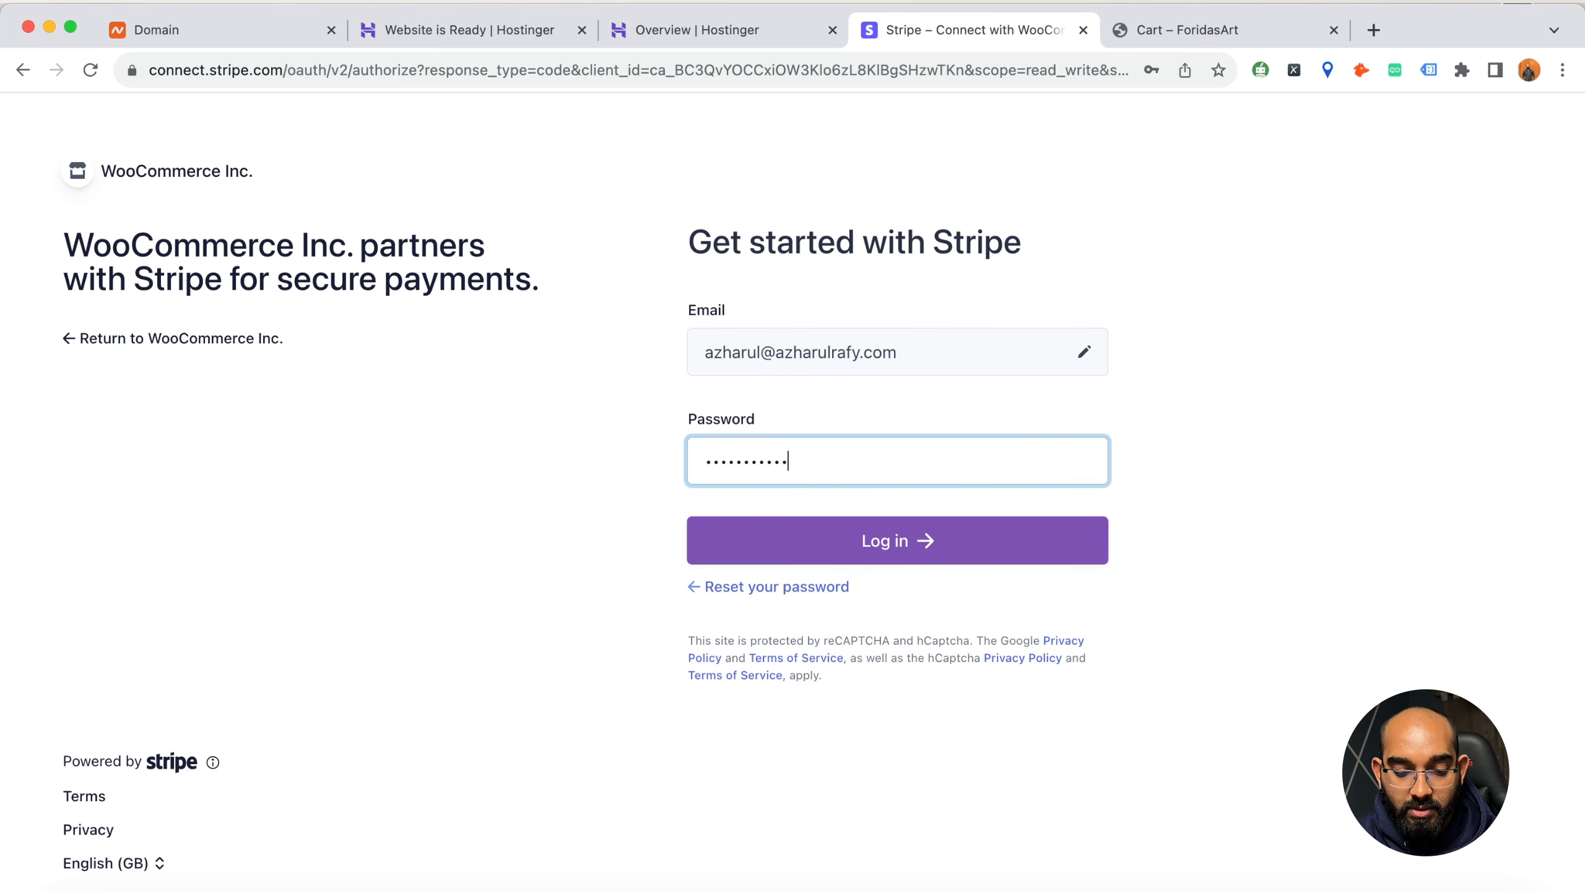
{"action": "left_click", "coordinate": [946, 533]}
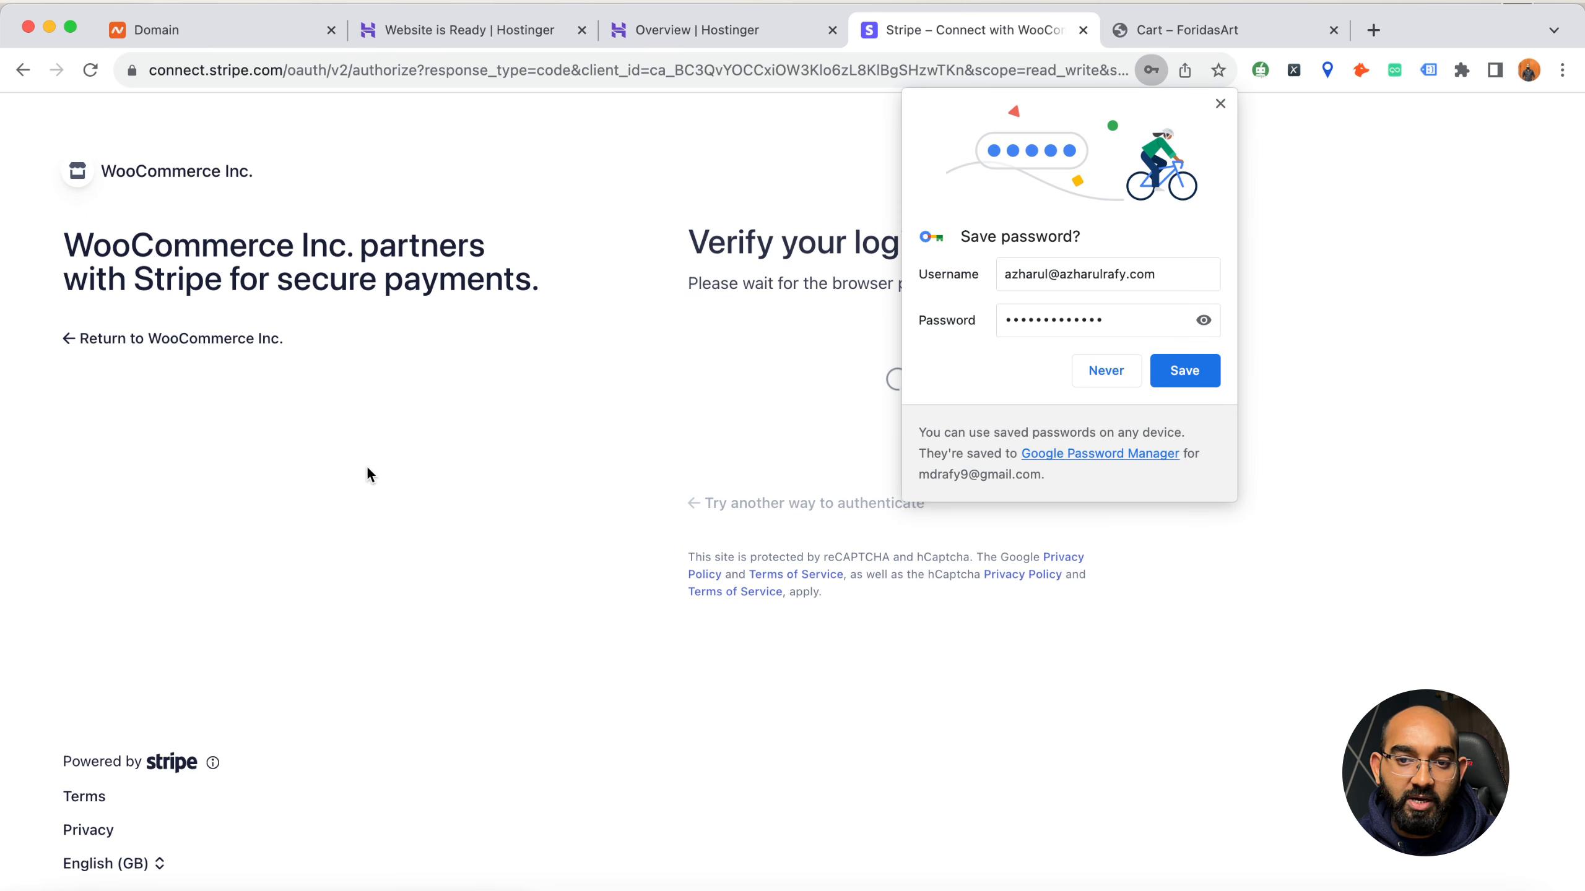
{"action": "left_click", "coordinate": [1219, 104]}
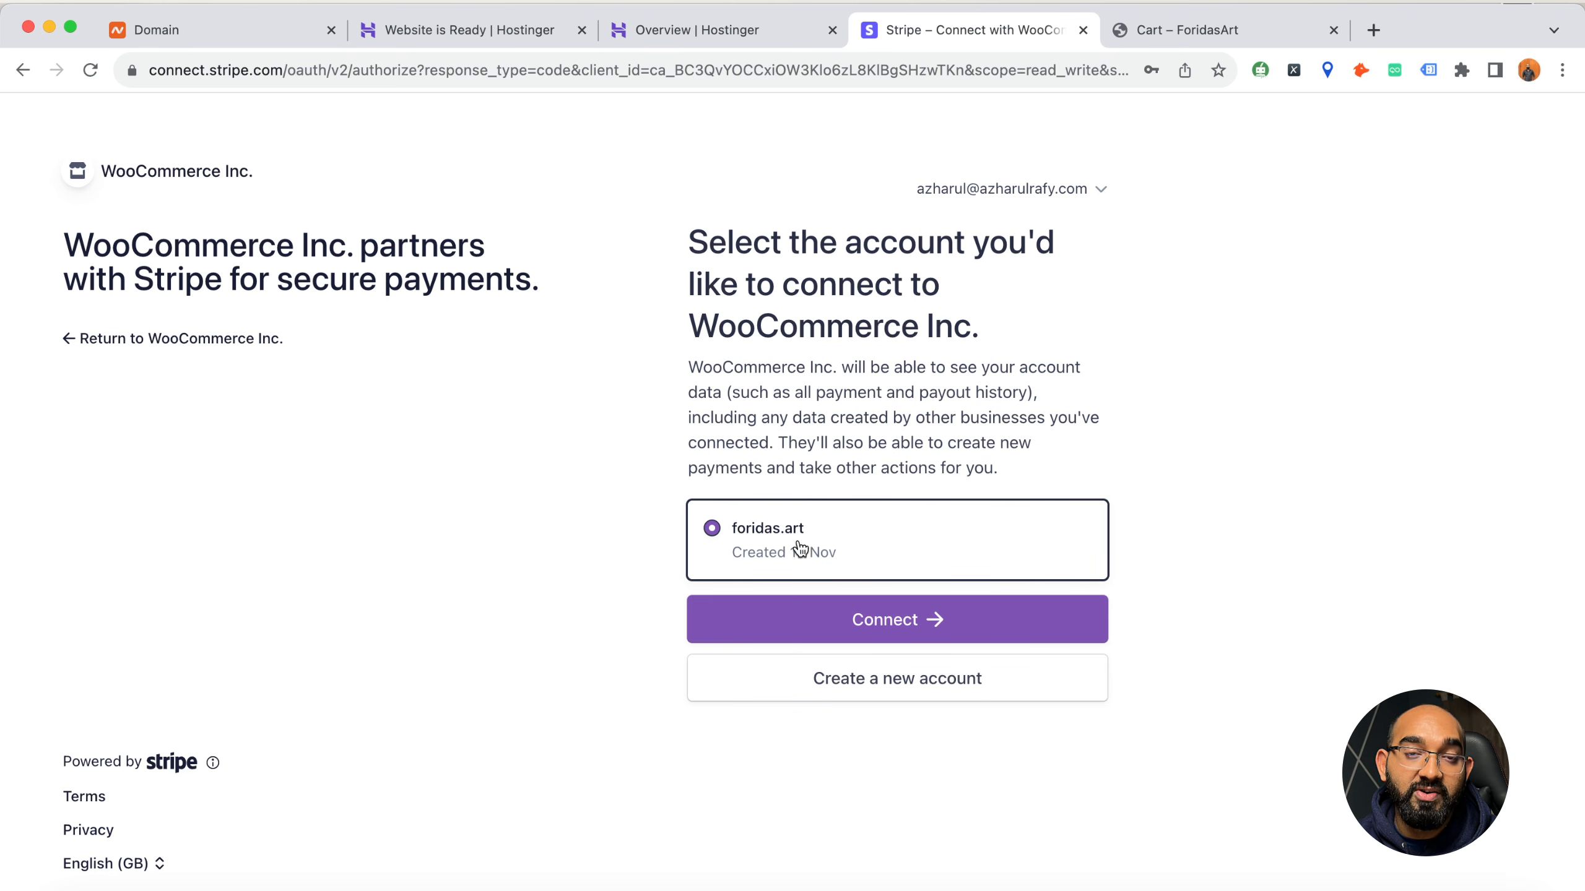
{"action": "left_click", "coordinate": [869, 633]}
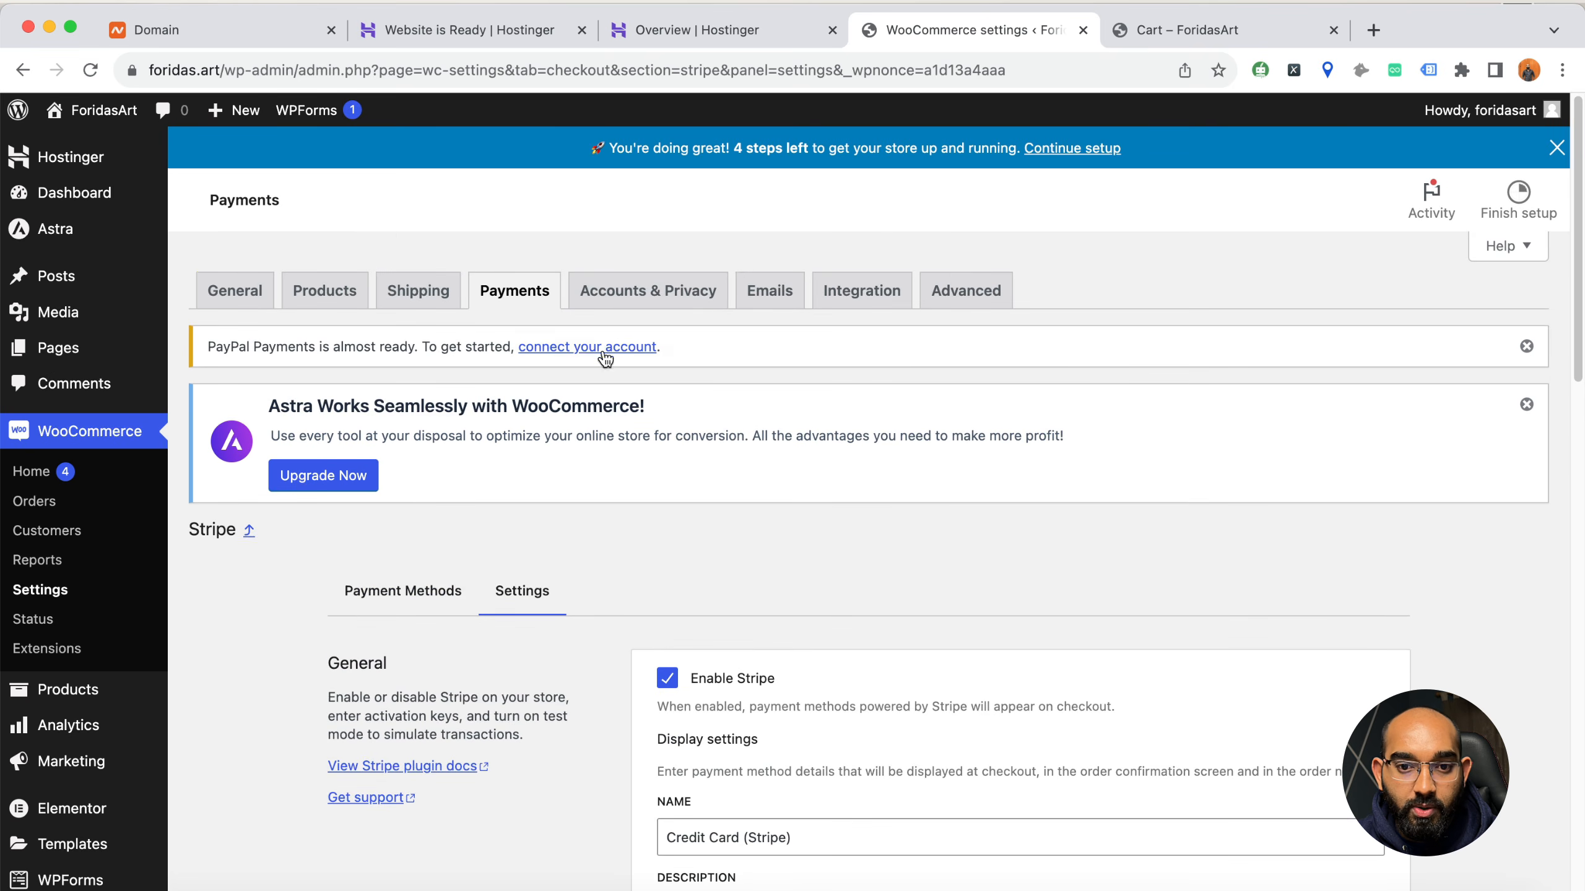
Dismiss the PayPal notice, and set Stripe's display name to "Pay with Credit Card" and its description to "Pay with your credit card"
{"action": "left_click", "coordinate": [1526, 347]}
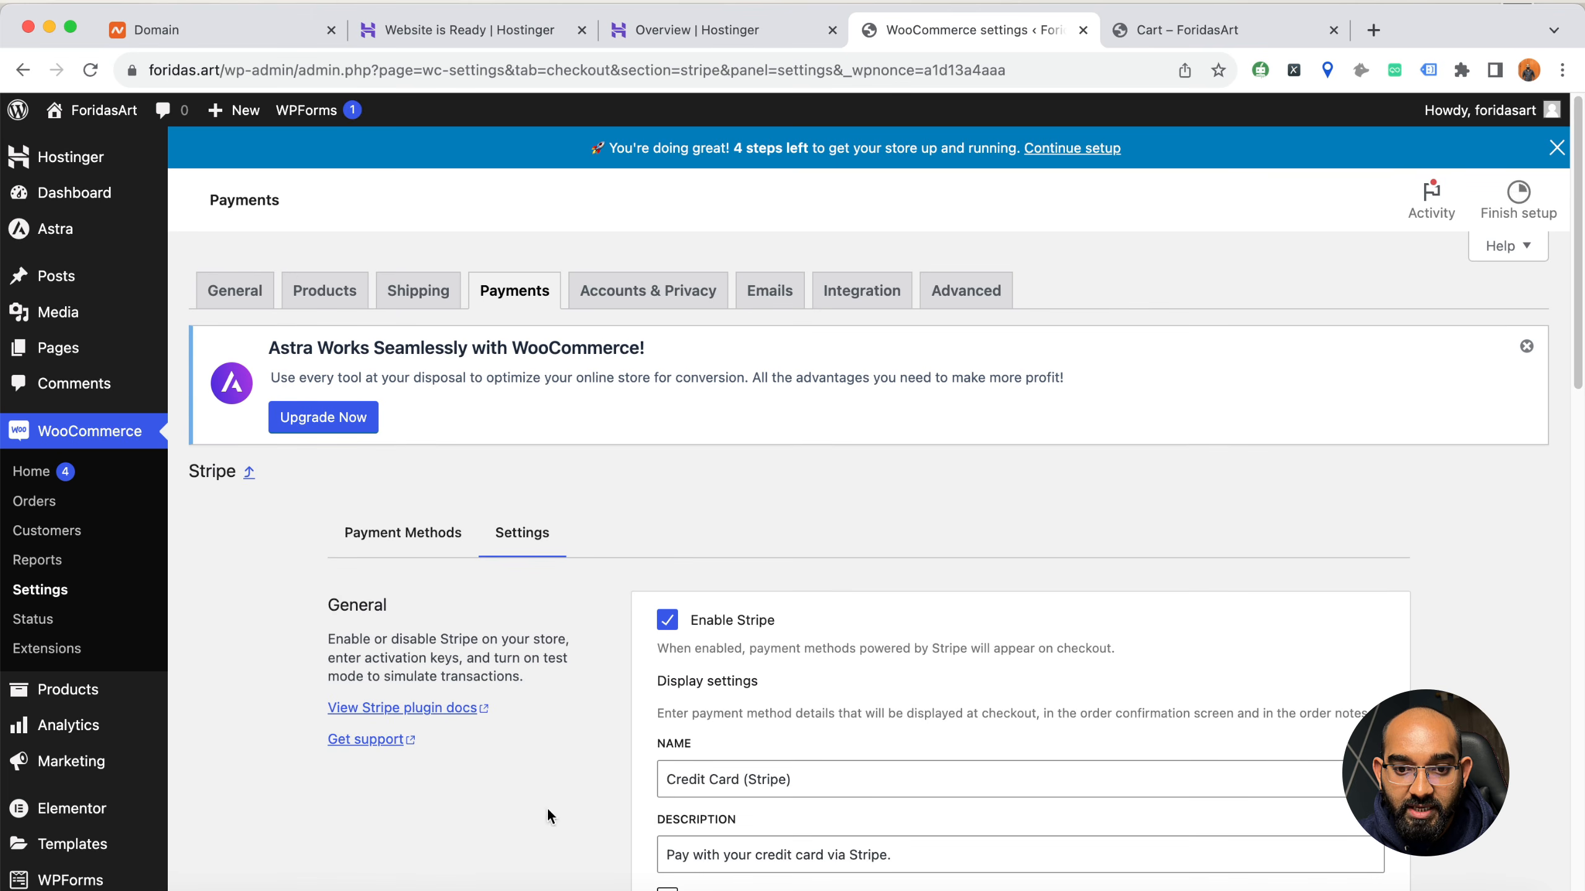
{"action": "scroll", "coordinate": [416, 878], "scroll_direction": "down", "scroll_amount": 5}
{"action": "scroll", "coordinate": [530, 661], "scroll_direction": "down", "scroll_amount": 1}
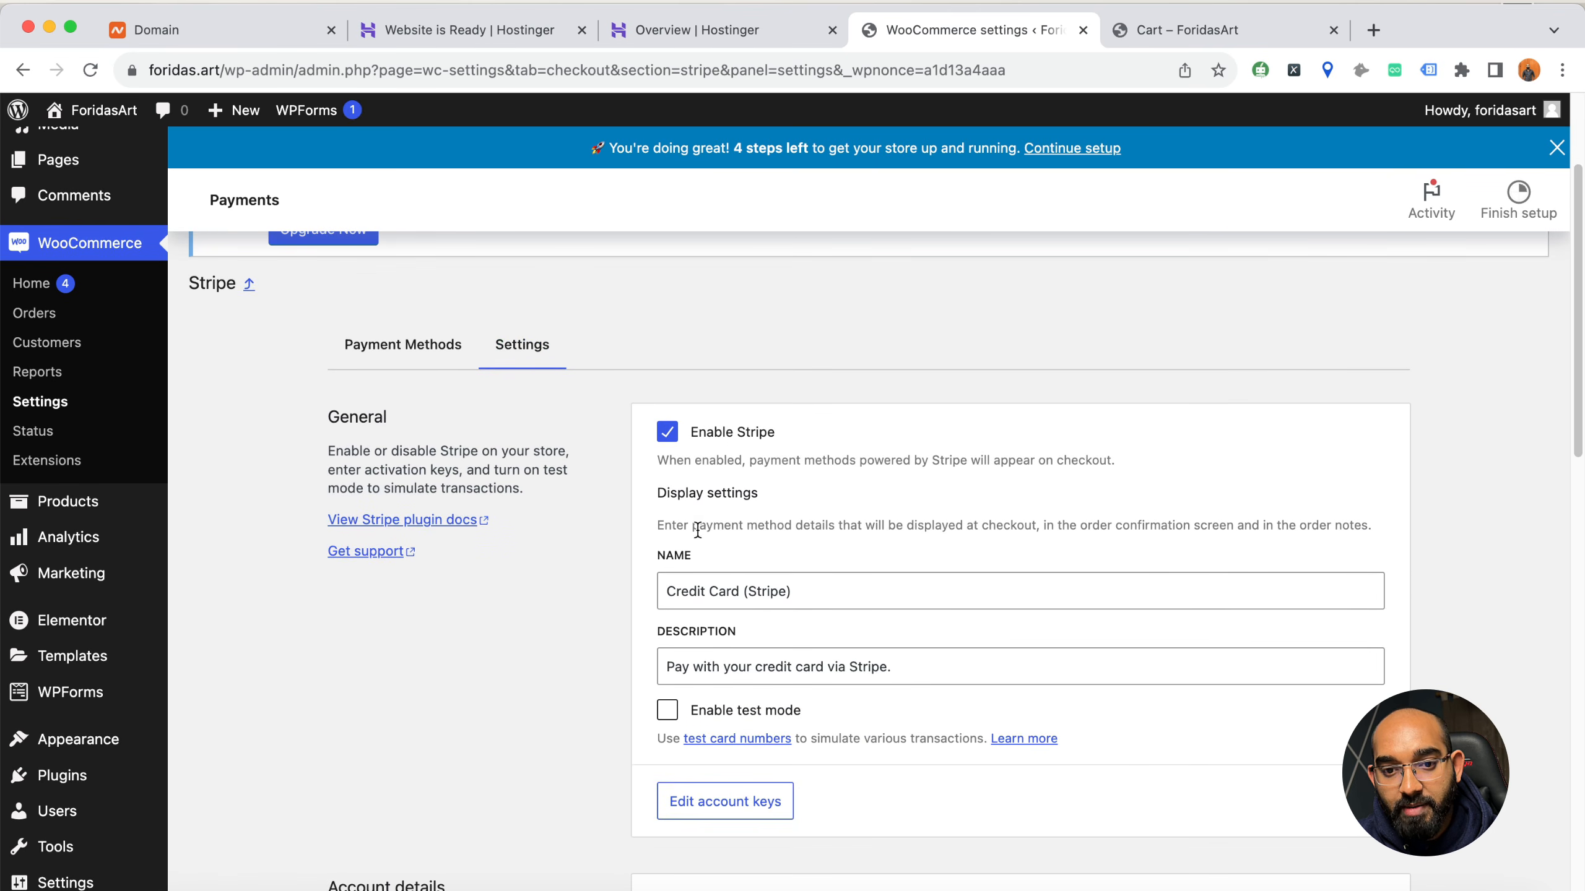
{"action": "left_click_drag", "start_coordinate": [745, 591], "coordinate": [845, 593]}
{"action": "key", "text": "BackSpace"}
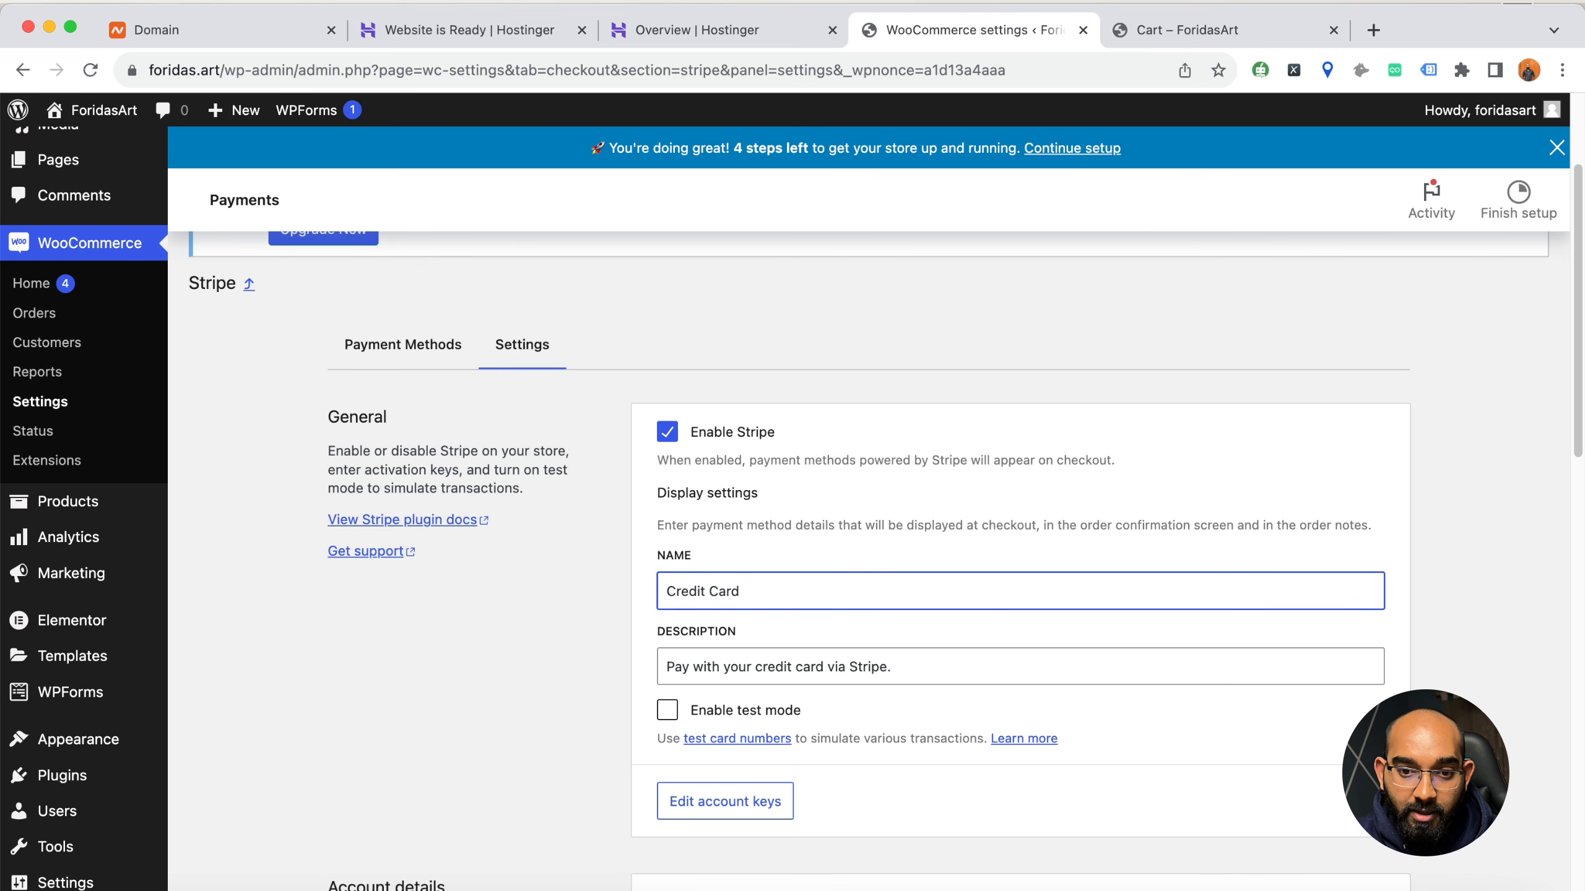
{"action": "left_click", "coordinate": [665, 591]}
{"action": "type", "text": "Pay with"}
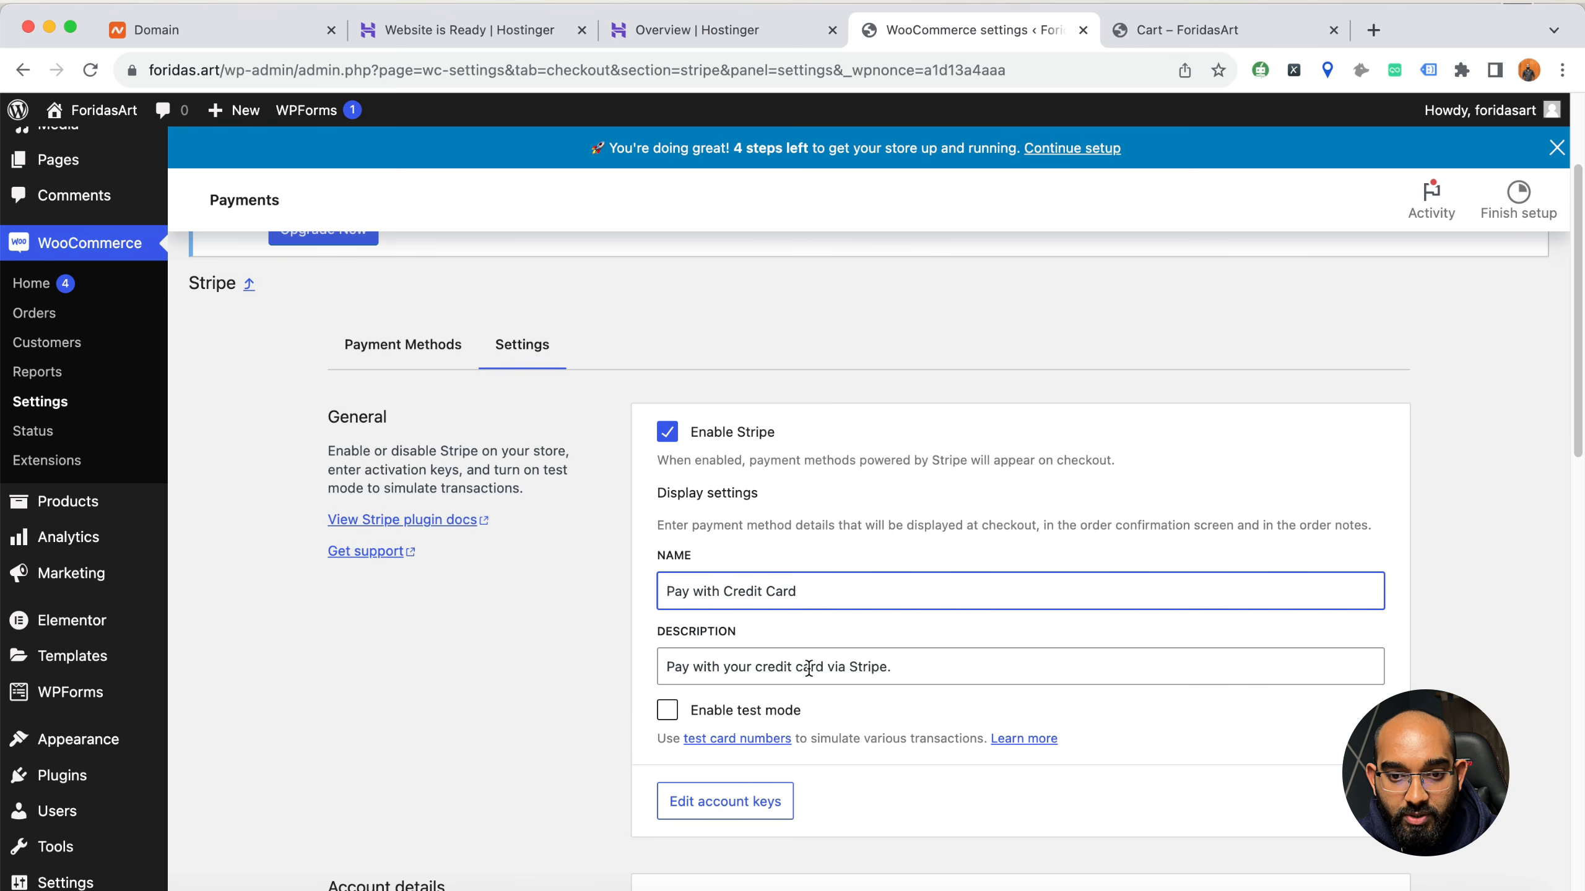
{"action": "left_click_drag", "start_coordinate": [797, 668], "coordinate": [905, 660]}
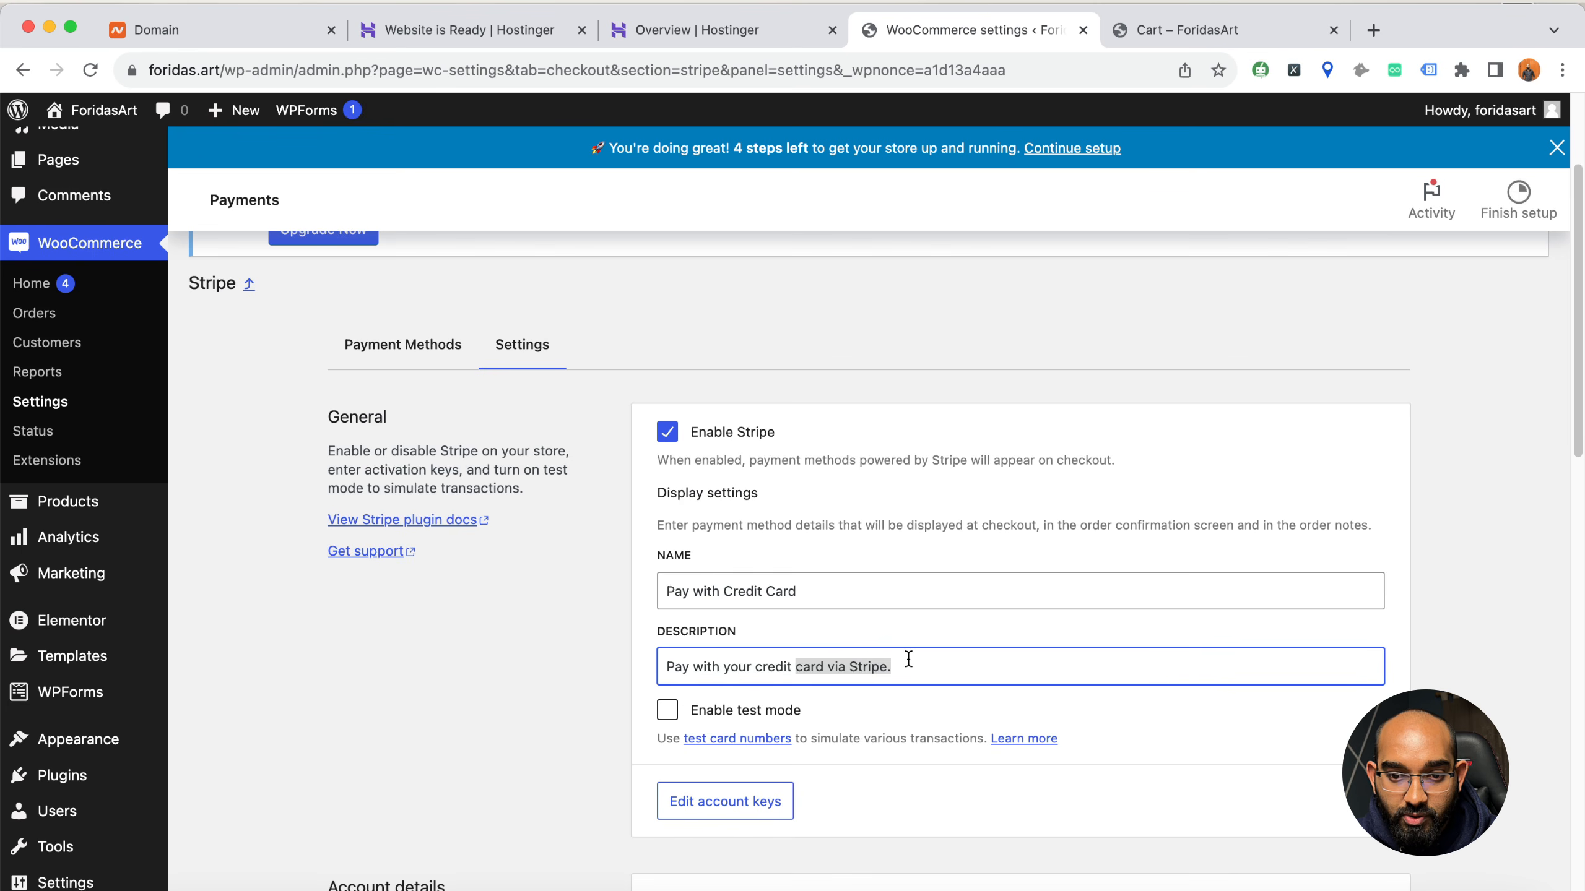
{"action": "key", "text": "BackSpace"}
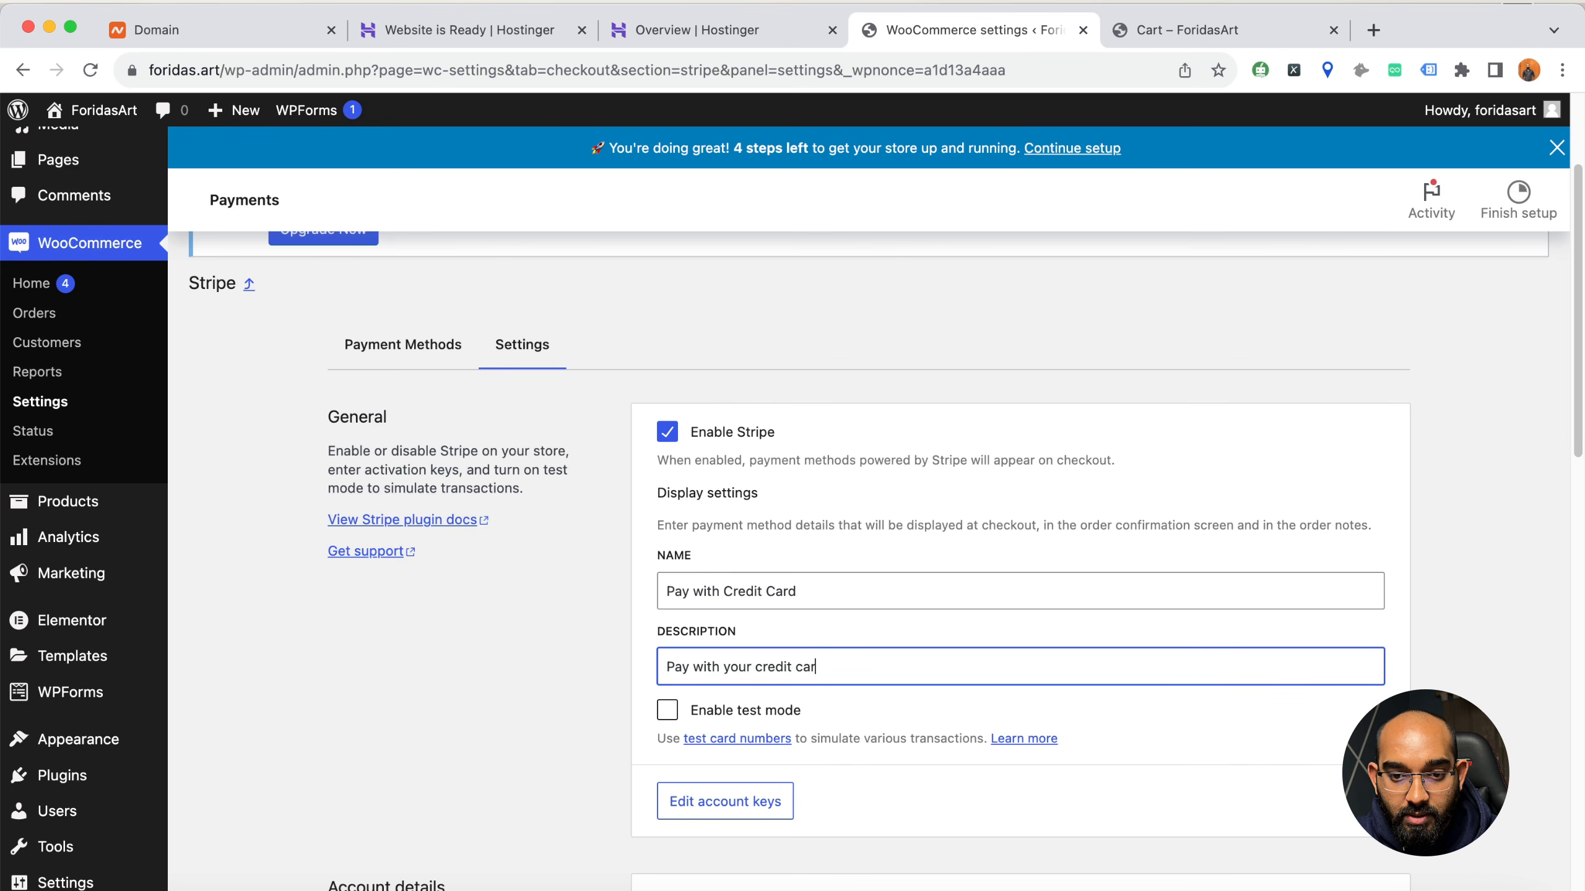
Try enabling test mode in the Stripe settings and switch it back off
{"action": "scroll", "coordinate": [523, 756], "scroll_direction": "down", "scroll_amount": 5}
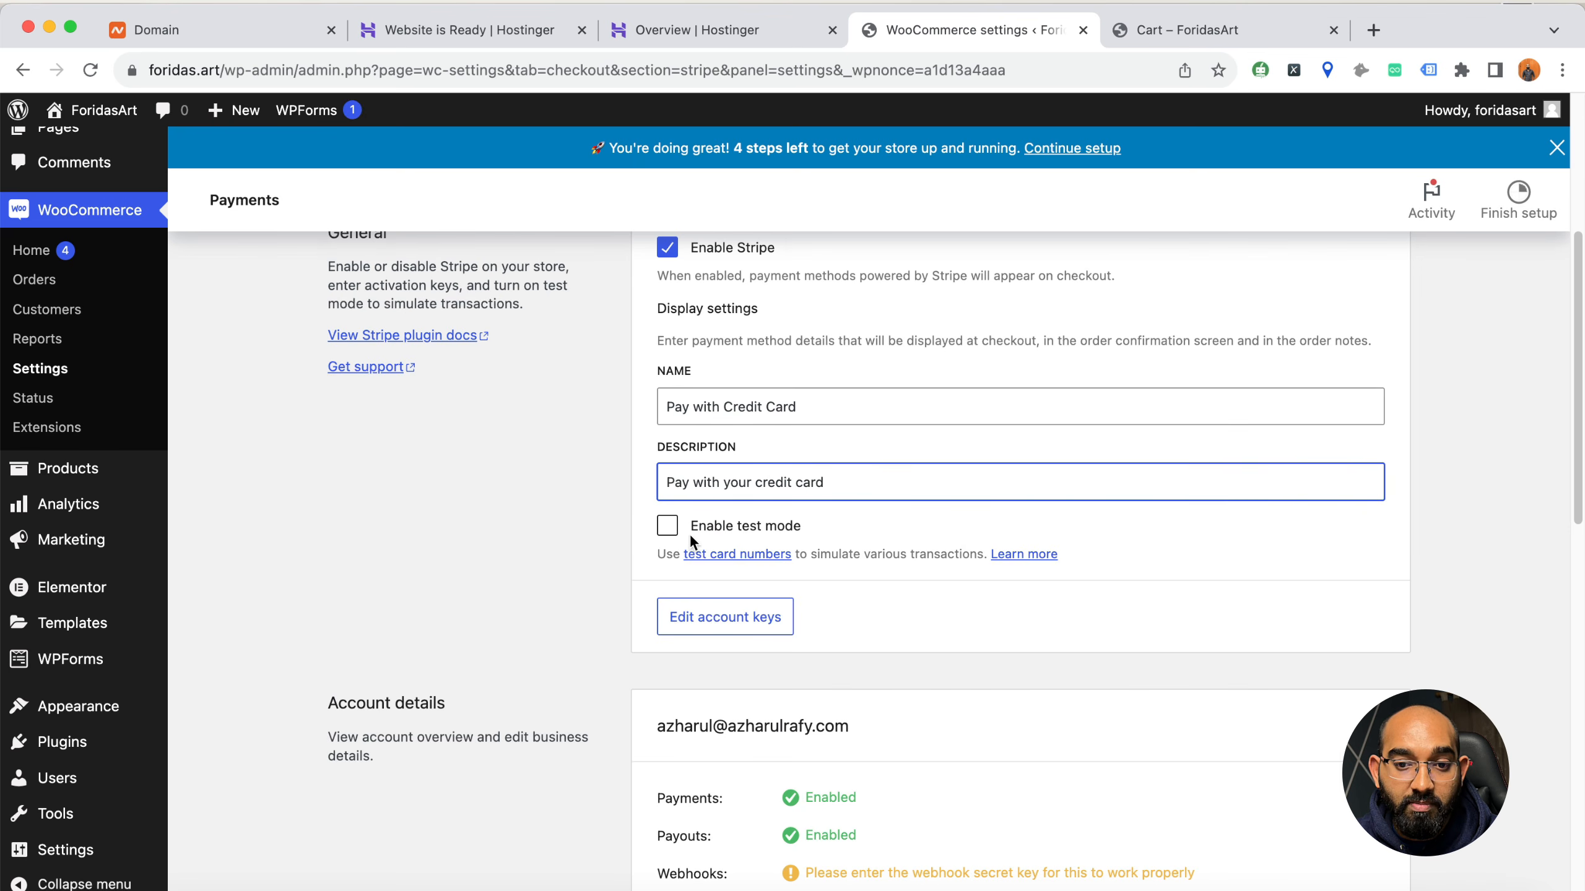
{"action": "left_click", "coordinate": [669, 527]}
{"action": "left_click", "coordinate": [669, 527]}
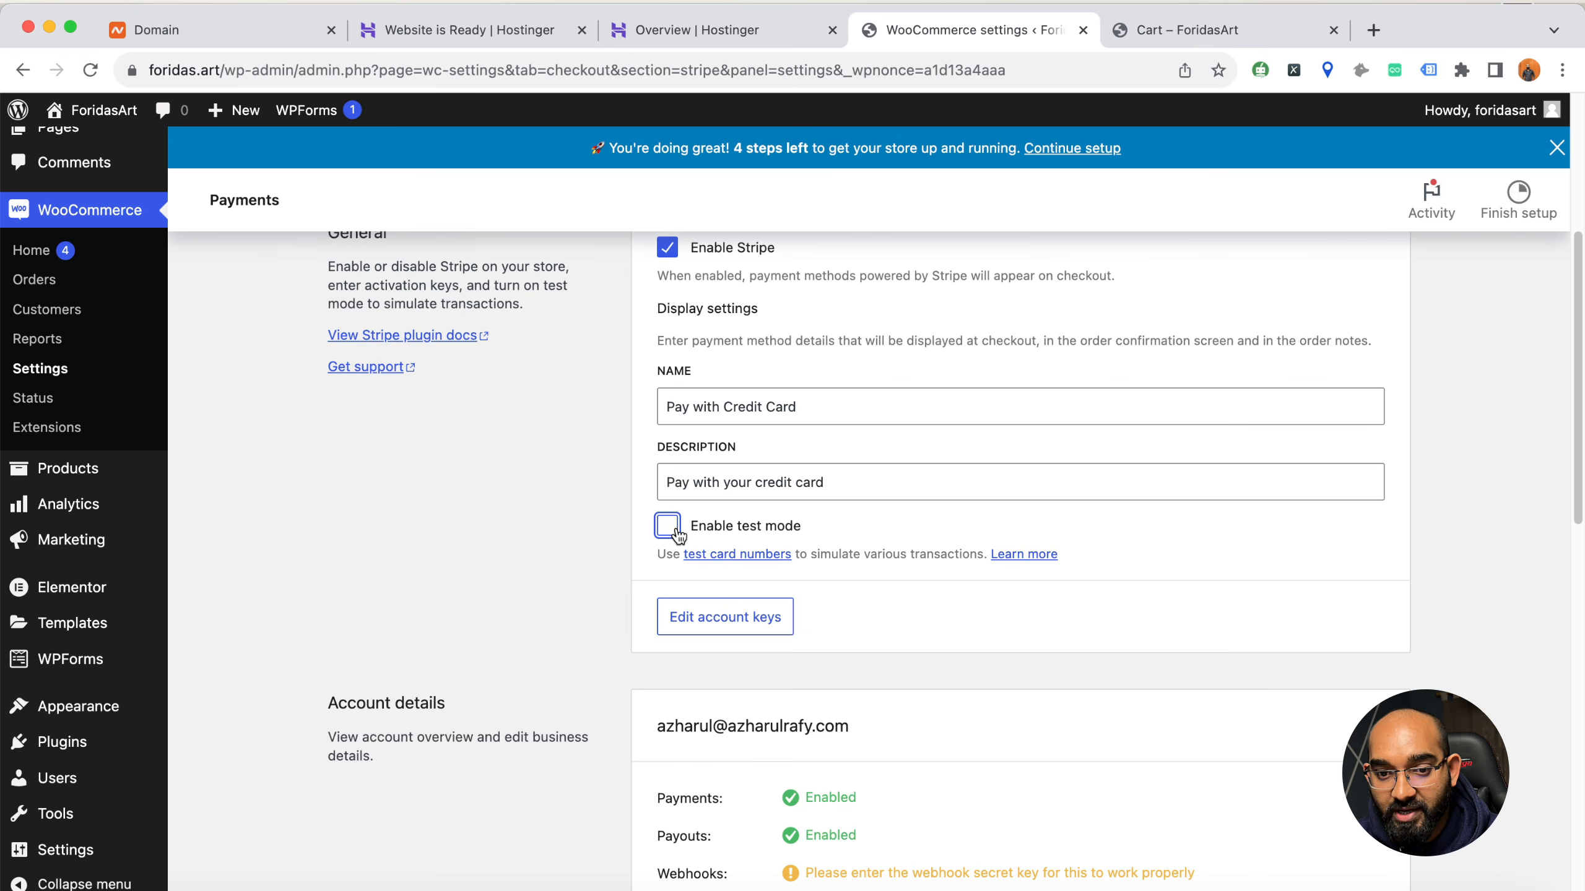
Review the Stripe account details, webhook status, saved-card and card-form options, transaction preferences and customer bank statement settings
{"action": "scroll", "coordinate": [546, 658], "scroll_direction": "down", "scroll_amount": 2}
{"action": "scroll", "coordinate": [546, 660], "scroll_direction": "down", "scroll_amount": 1}
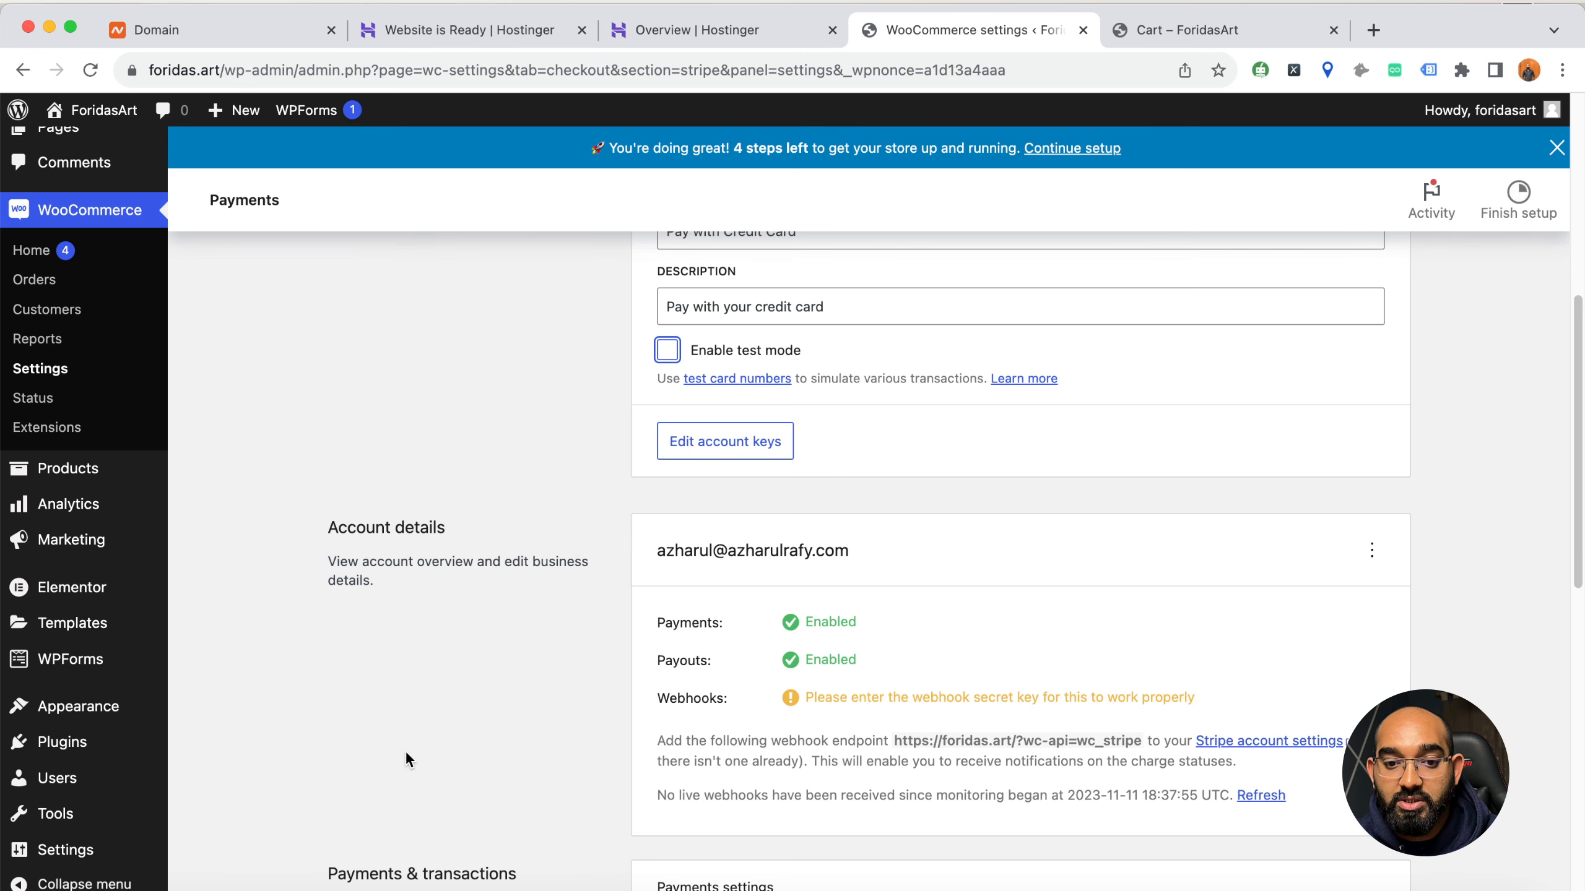
{"action": "scroll", "coordinate": [561, 699], "scroll_direction": "down", "scroll_amount": 5}
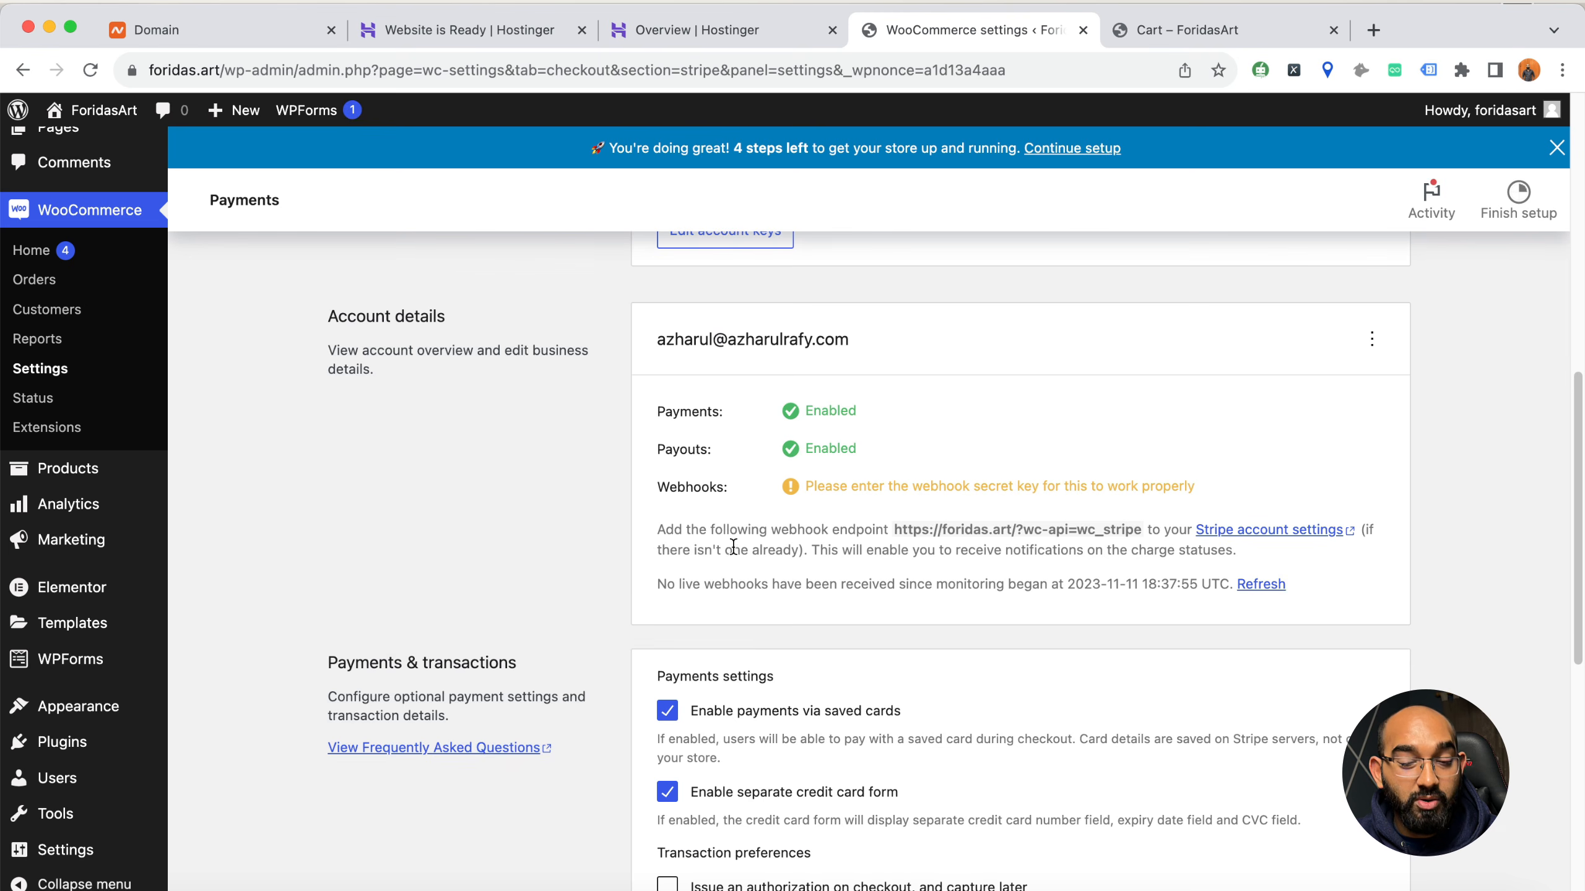
{"action": "left_click_drag", "start_coordinate": [816, 490], "coordinate": [1176, 479]}
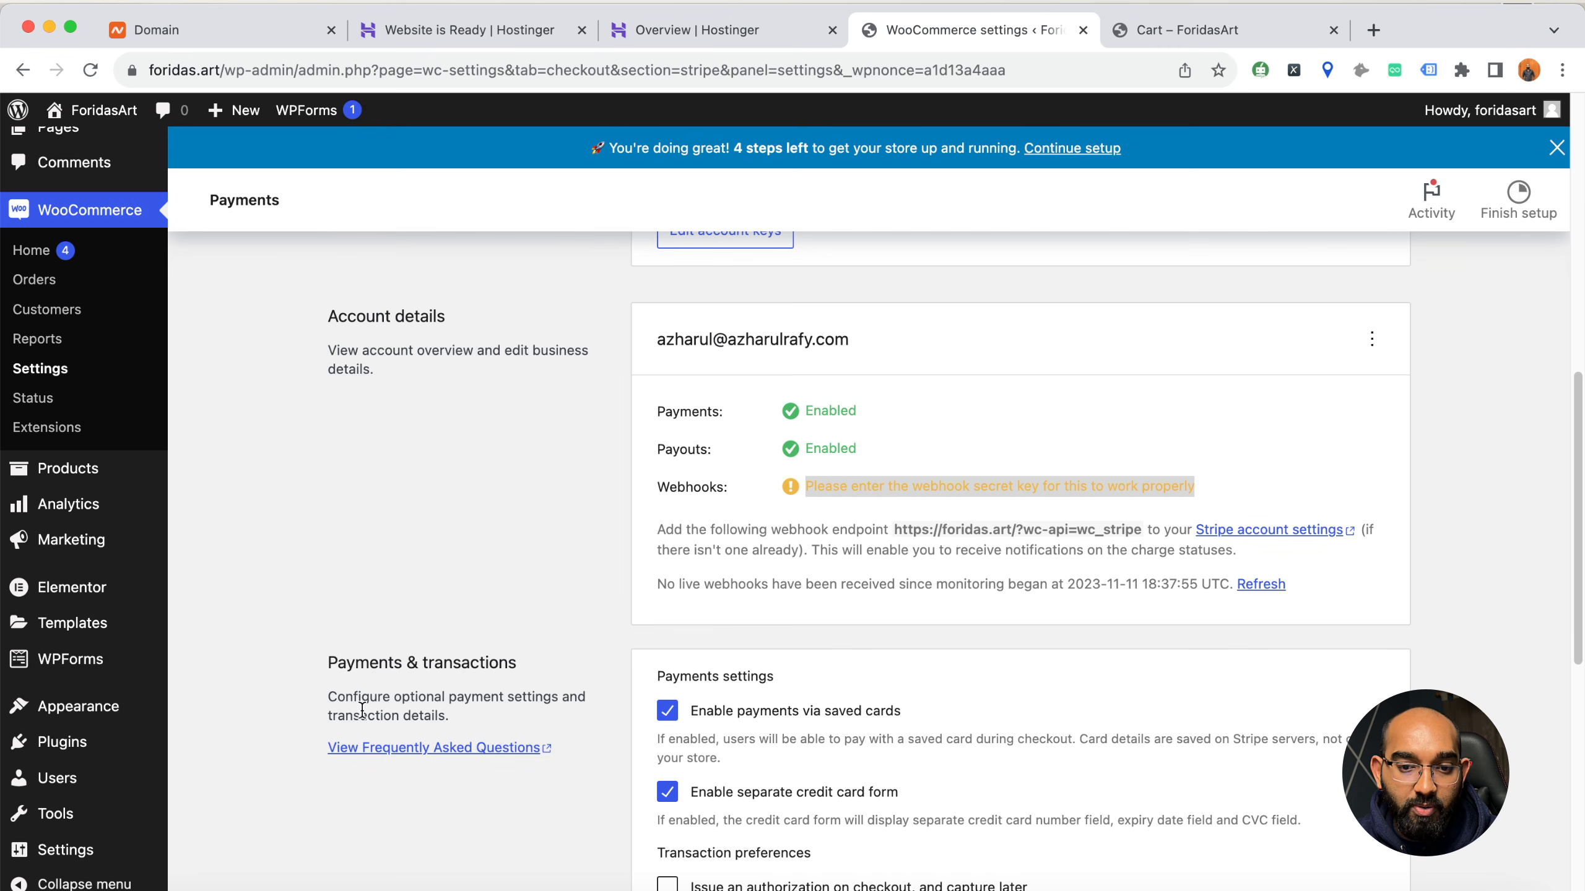
{"action": "scroll", "coordinate": [612, 608], "scroll_direction": "down", "scroll_amount": 1}
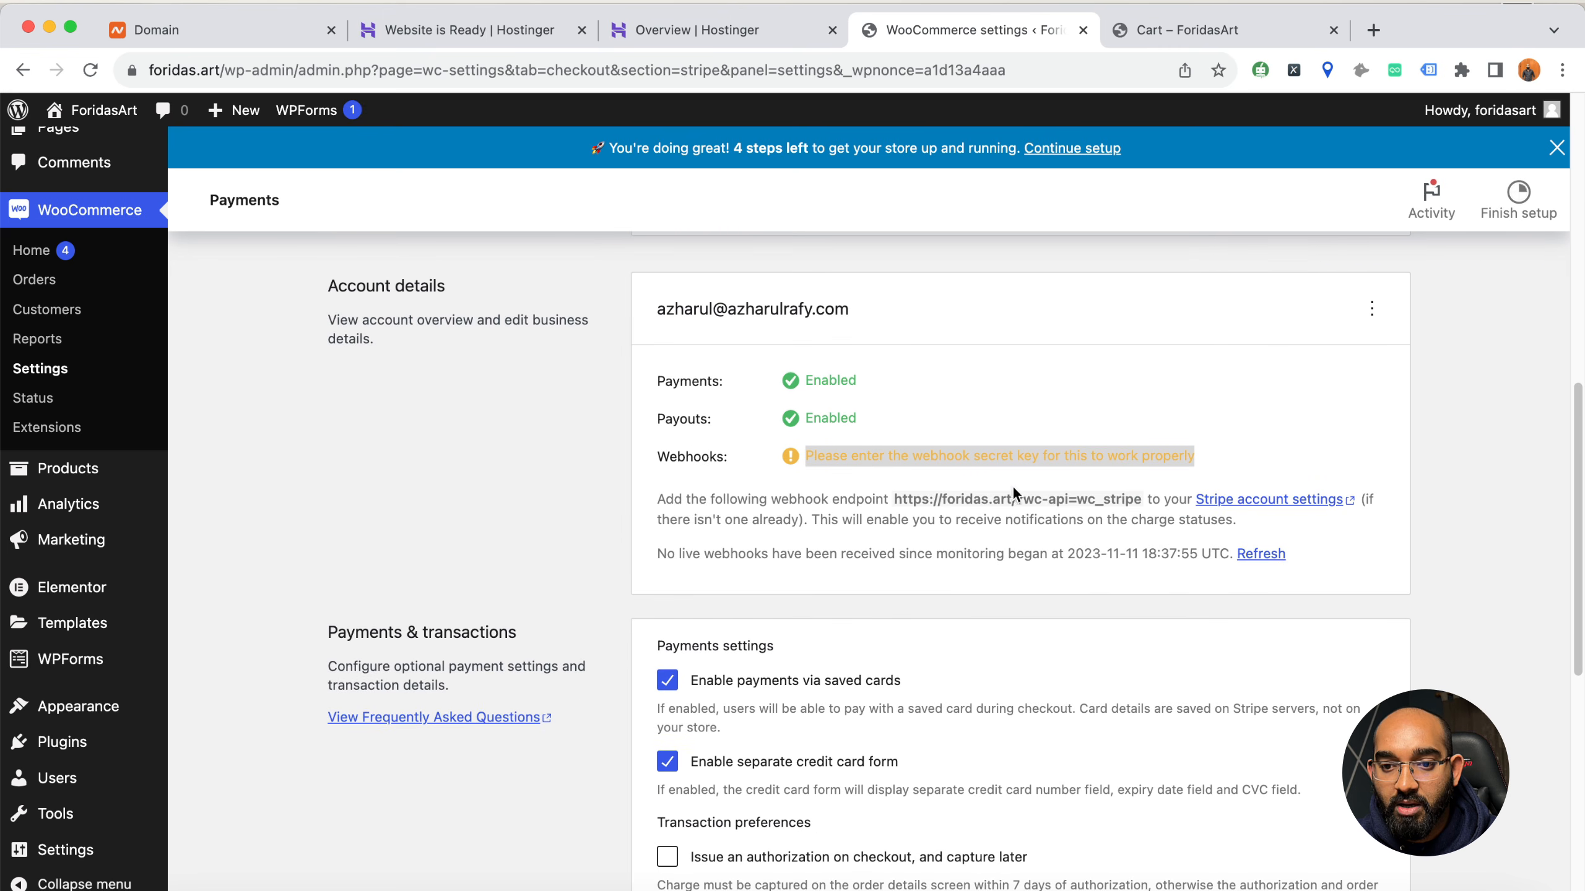
{"action": "scroll", "coordinate": [399, 681], "scroll_direction": "down", "scroll_amount": 7}
{"action": "scroll", "coordinate": [572, 608], "scroll_direction": "down", "scroll_amount": 1}
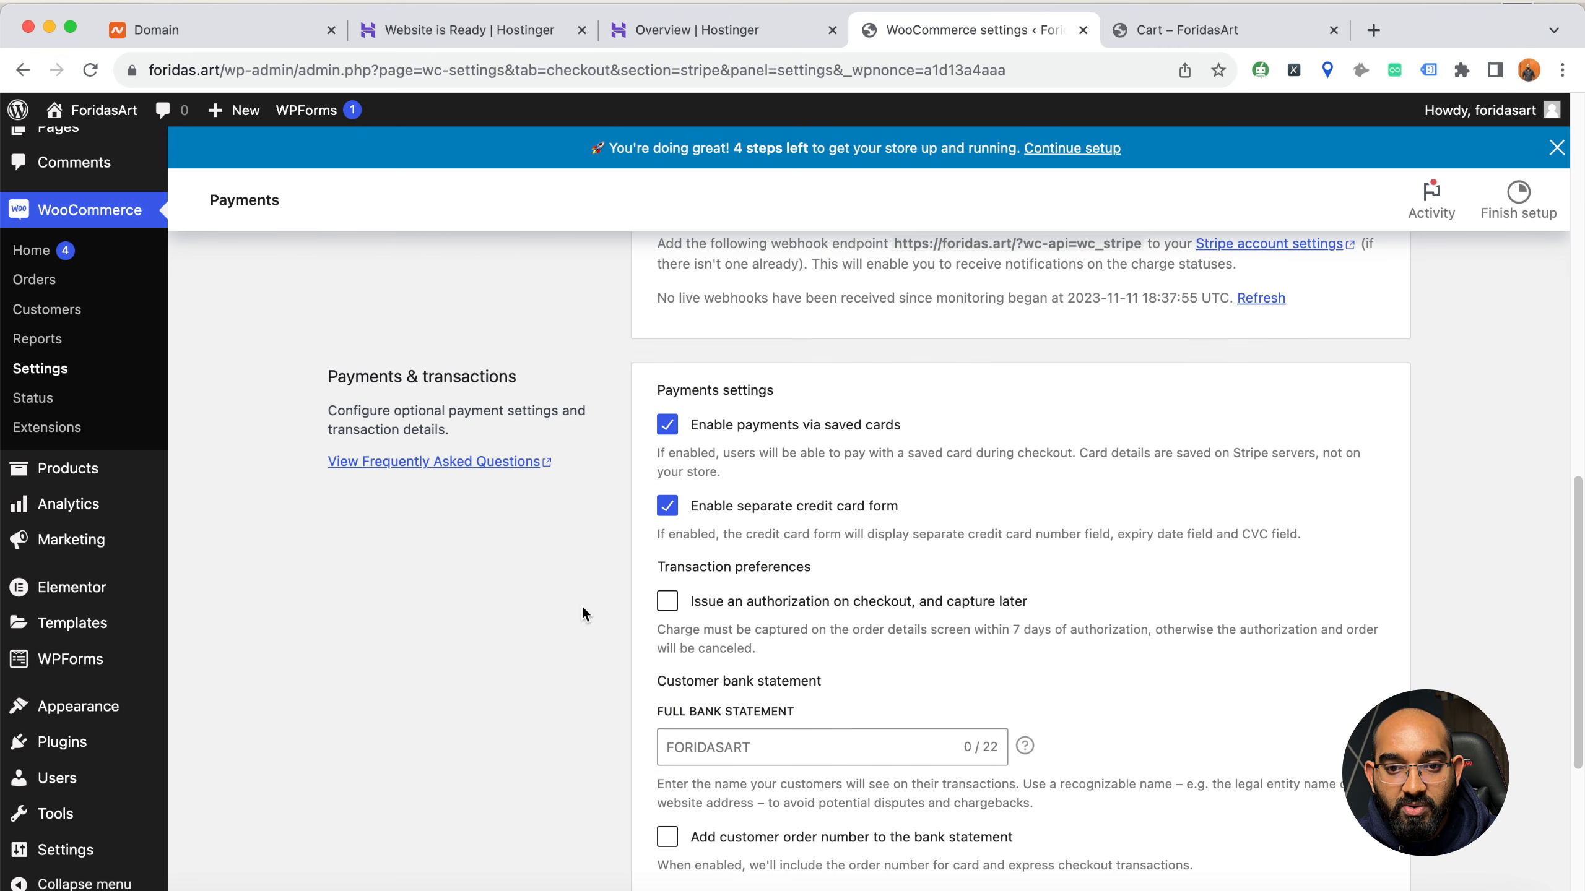
{"action": "scroll", "coordinate": [817, 465], "scroll_direction": "down", "scroll_amount": 1}
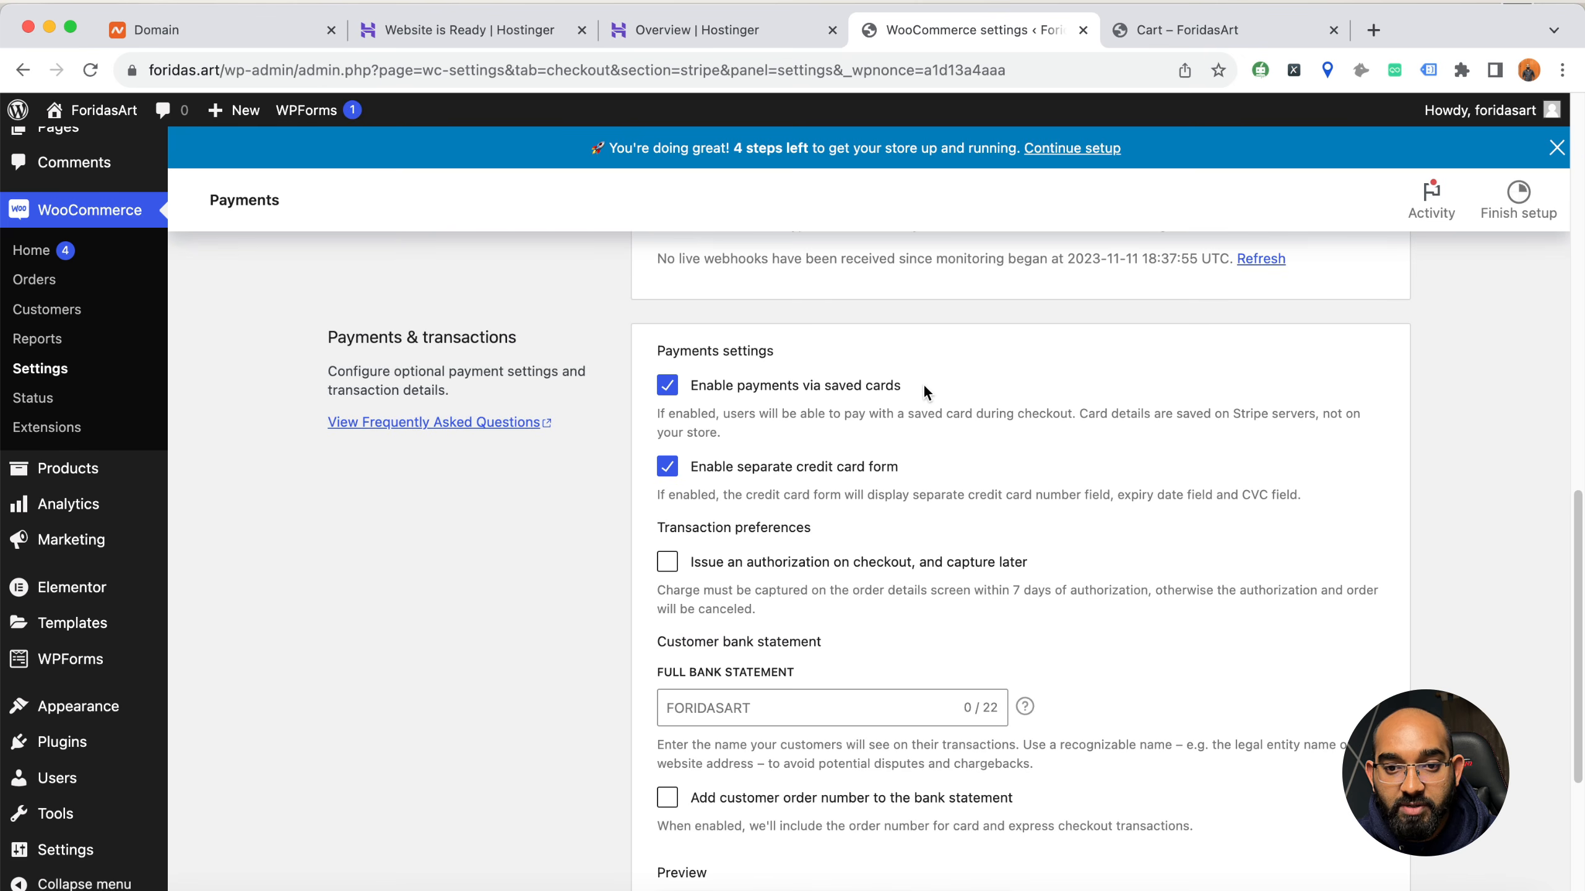
{"action": "scroll", "coordinate": [819, 484], "scroll_direction": "down", "scroll_amount": 1}
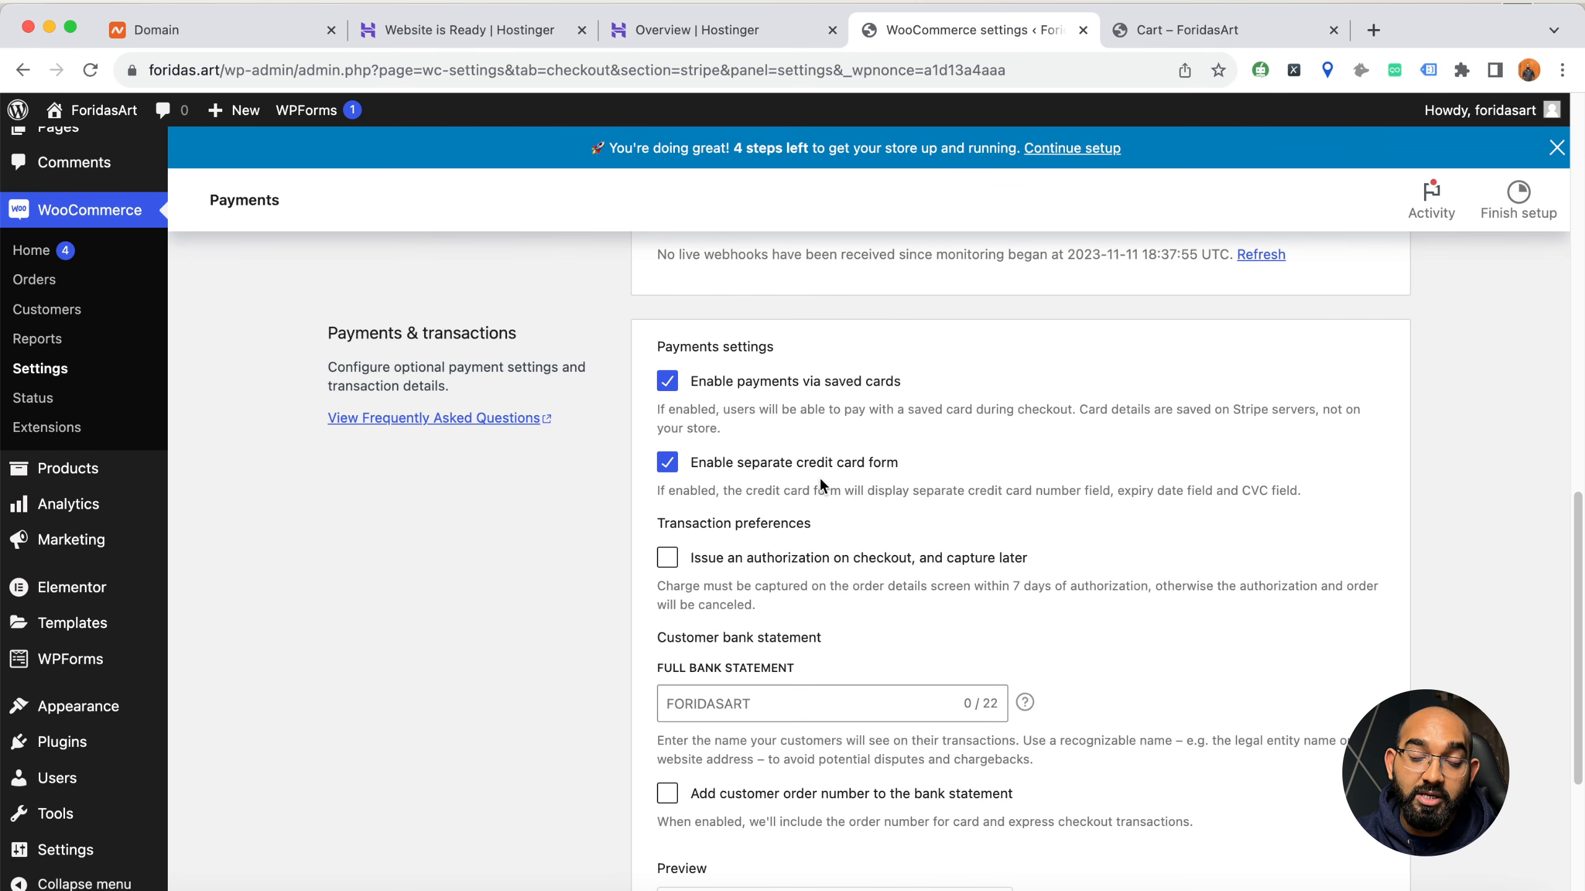
{"action": "scroll", "coordinate": [481, 605], "scroll_direction": "down", "scroll_amount": 5}
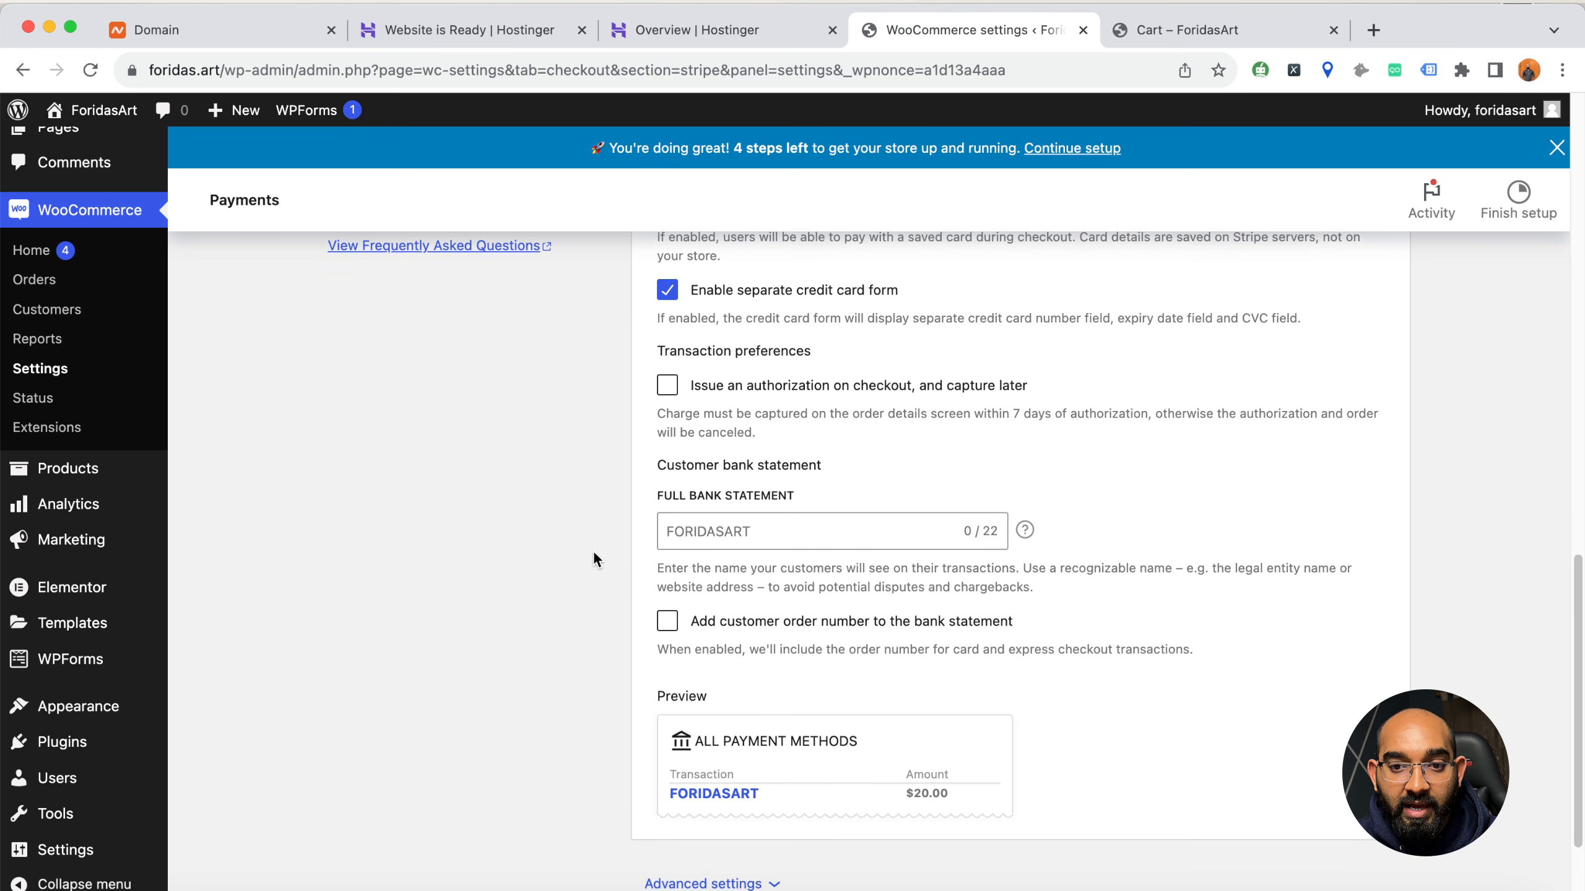
Check the Stripe gateway options once more and save the Stripe settings
{"action": "scroll", "coordinate": [525, 615], "scroll_direction": "down", "scroll_amount": 5}
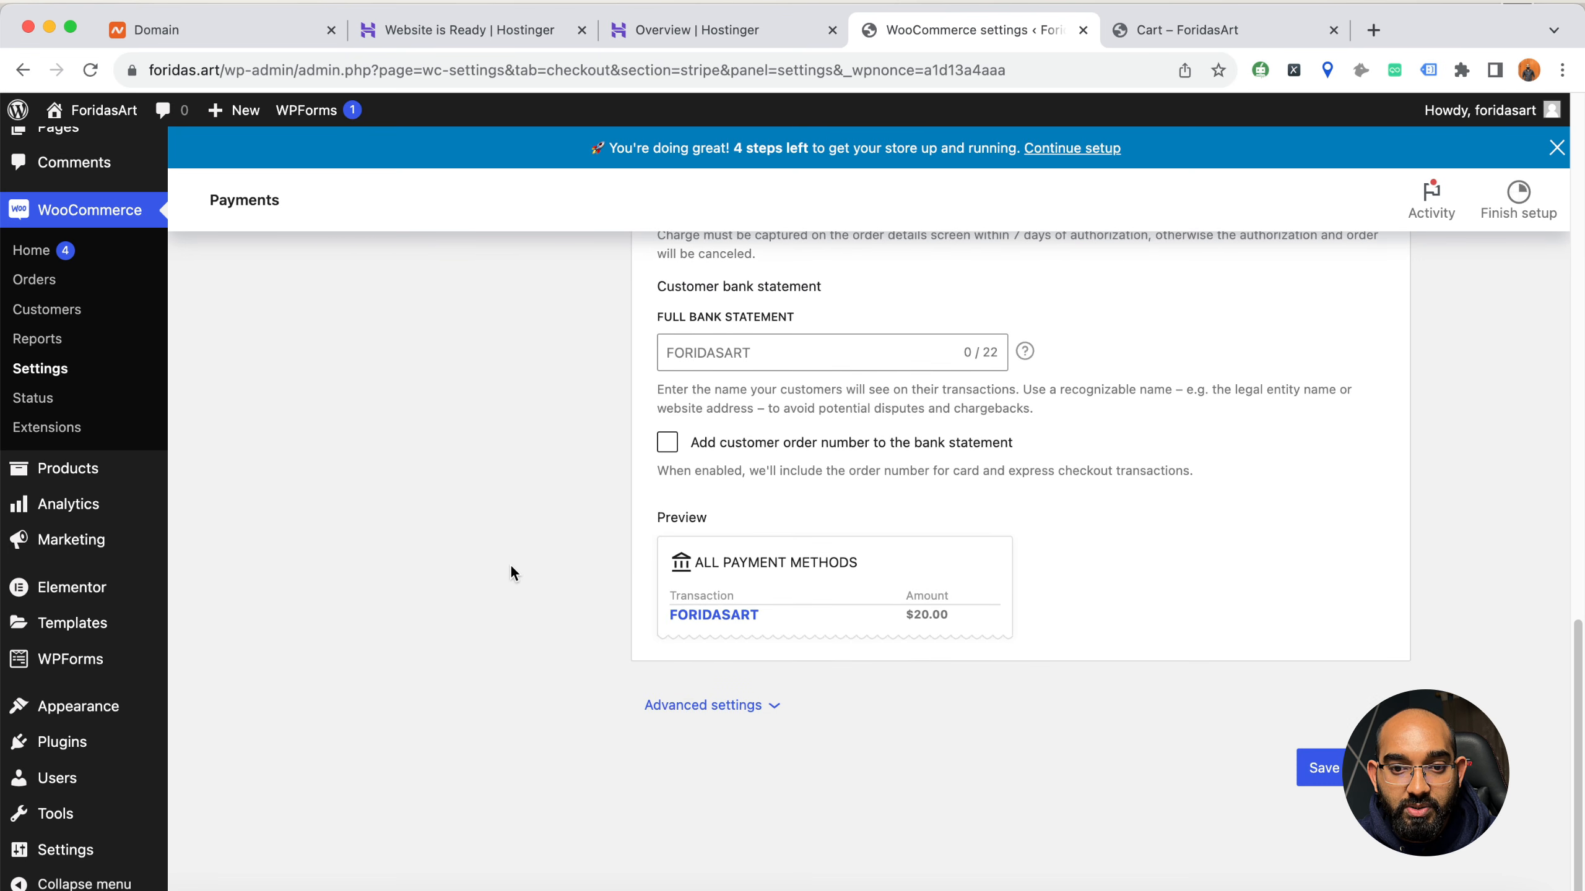
{"action": "scroll", "coordinate": [547, 566], "scroll_direction": "up", "scroll_amount": 15}
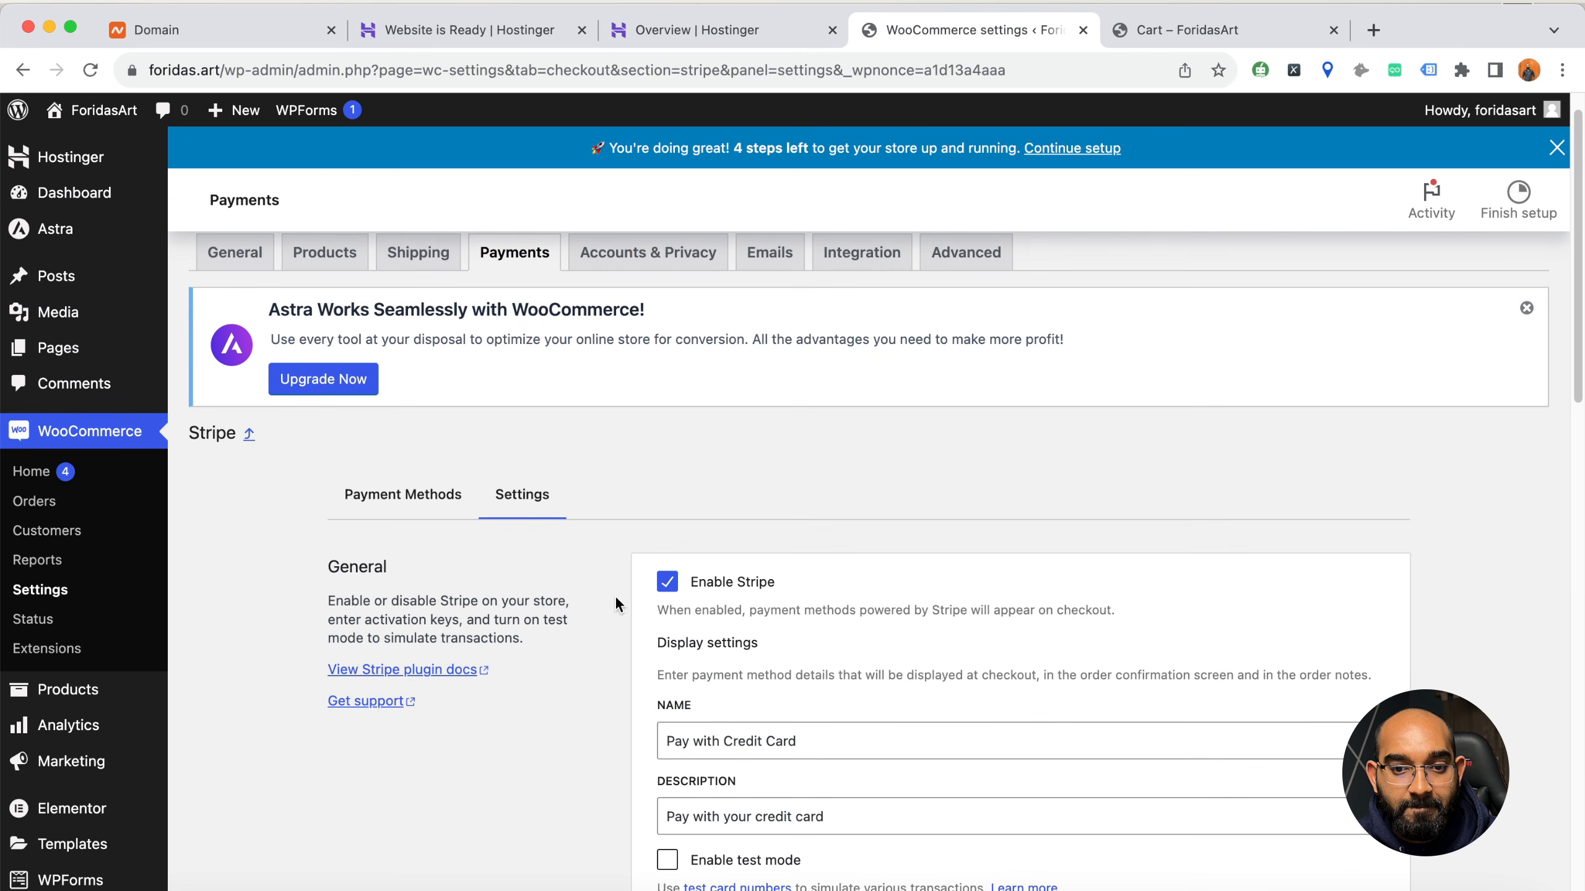
{"action": "scroll", "coordinate": [614, 595], "scroll_direction": "down", "scroll_amount": 15}
{"action": "left_click", "coordinate": [1354, 768]}
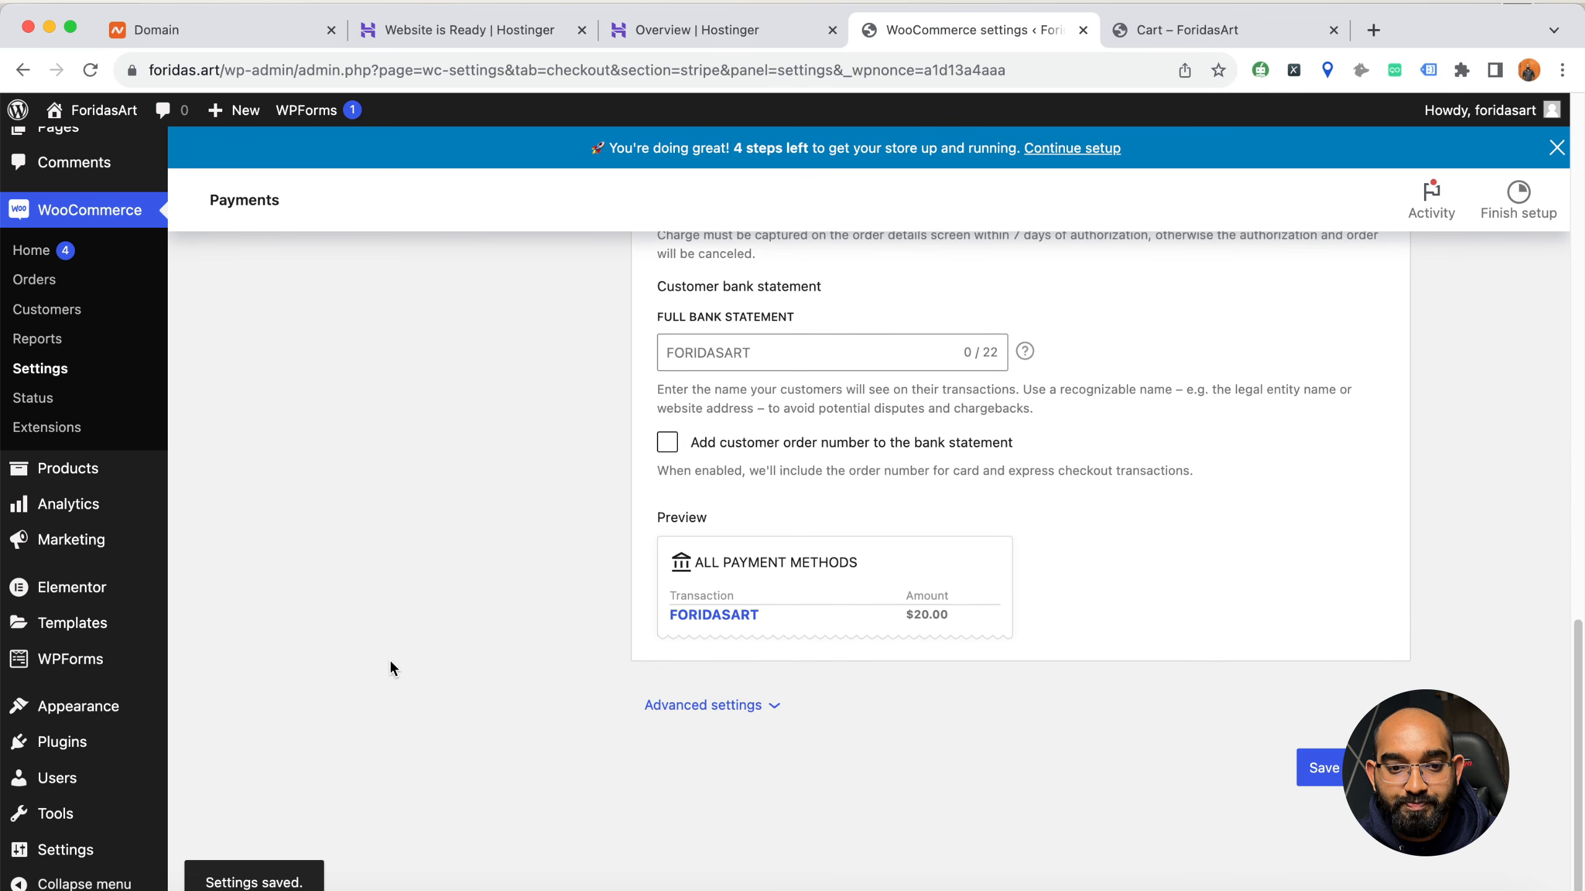
Open the Stripe account keys editor and examine its live and test key and webhook secret fields
{"action": "scroll", "coordinate": [396, 649], "scroll_direction": "up", "scroll_amount": 8}
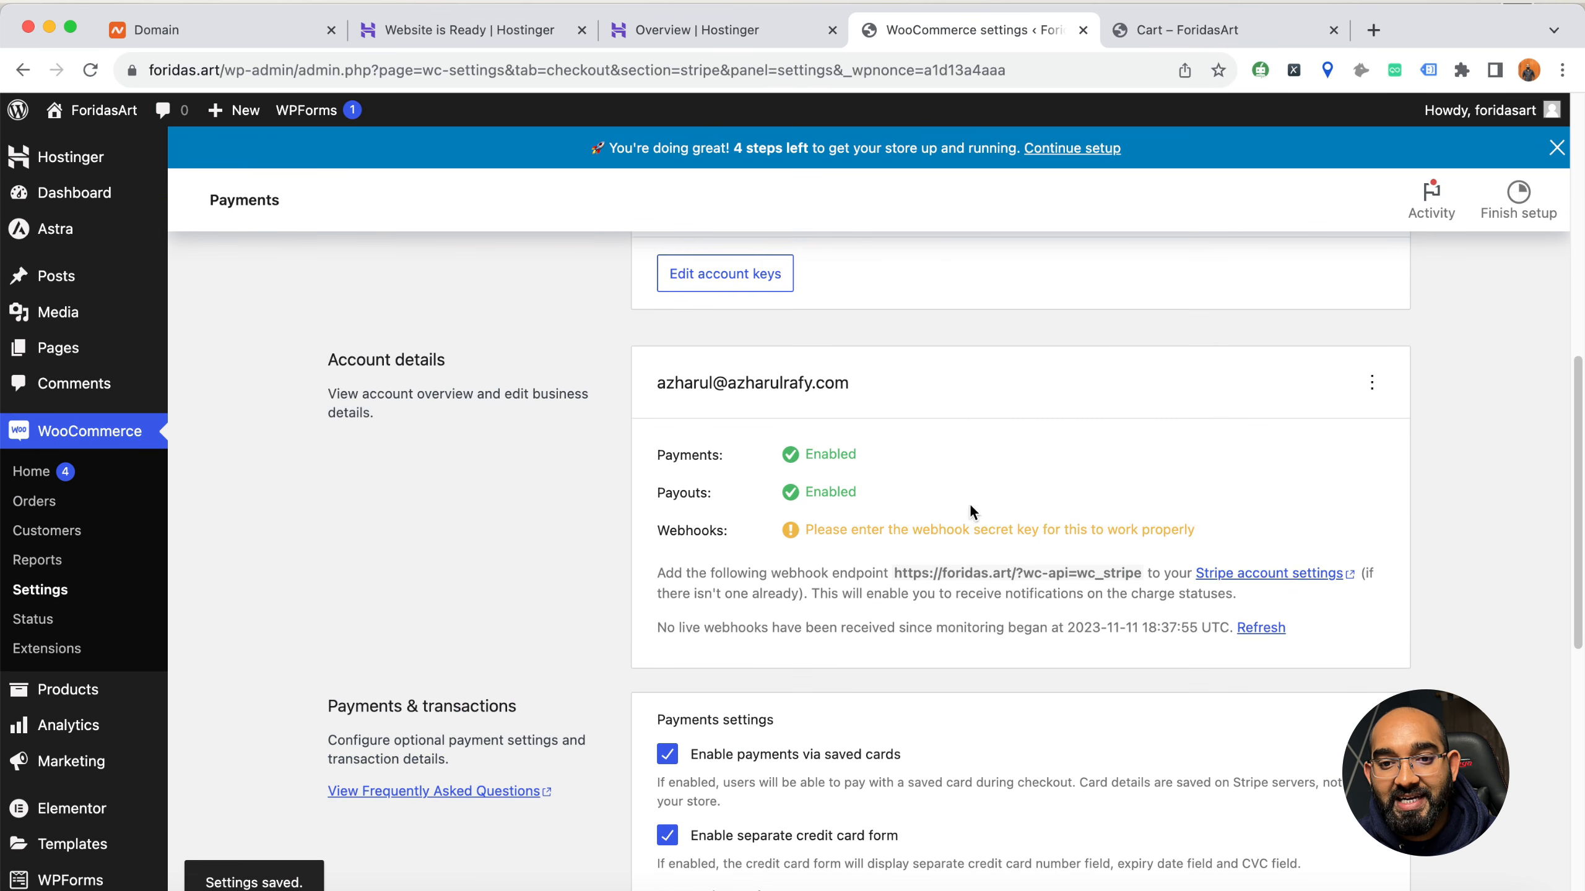
{"action": "scroll", "coordinate": [754, 653], "scroll_direction": "up", "scroll_amount": 5}
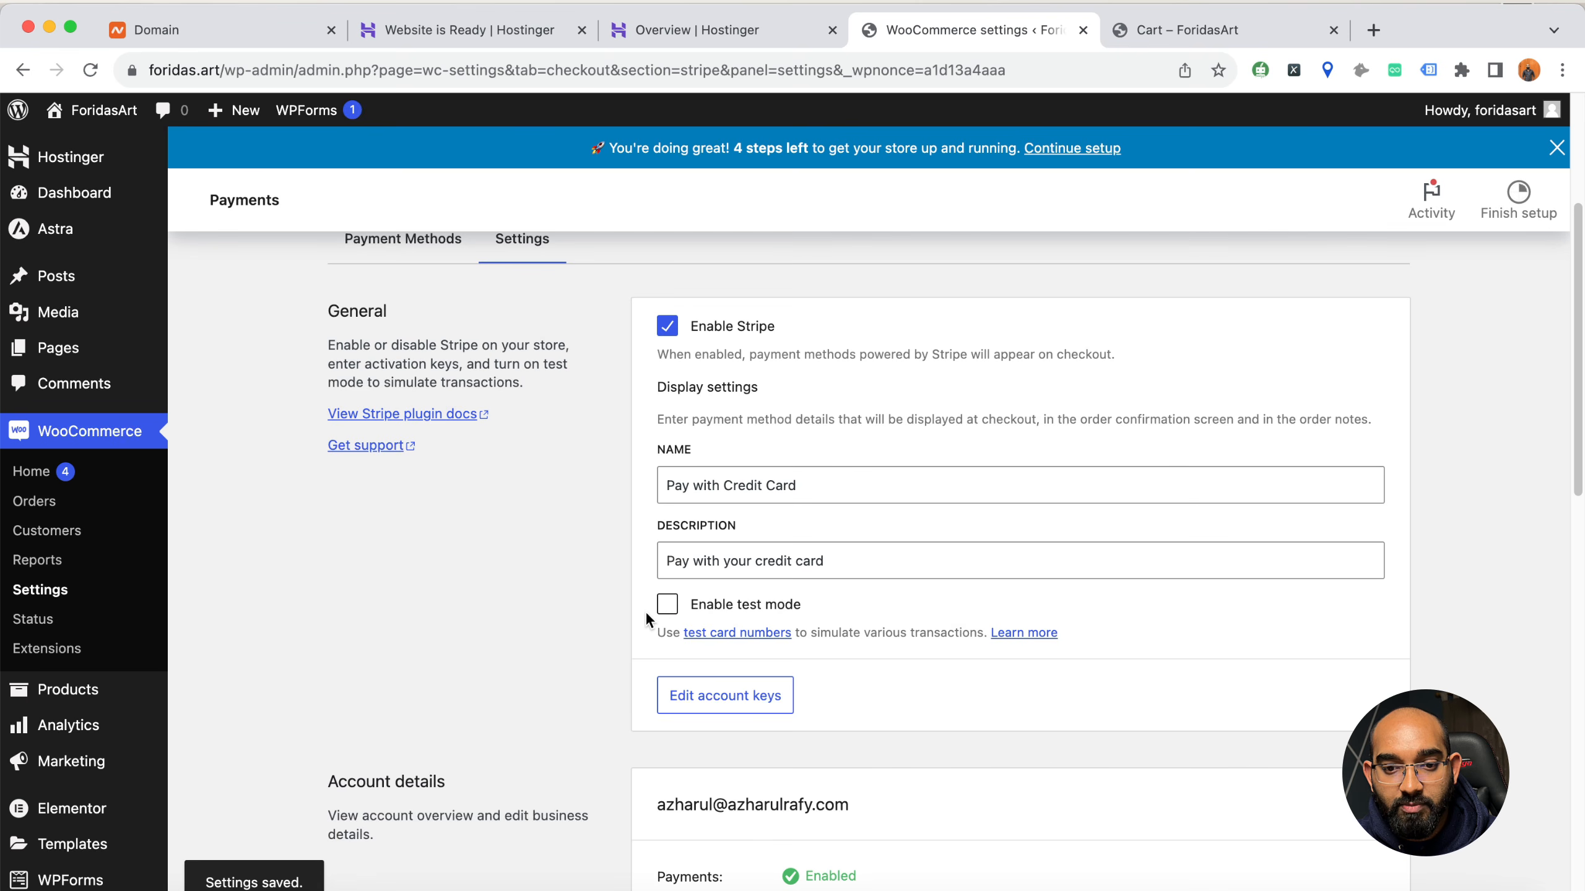
{"action": "left_click", "coordinate": [716, 709]}
{"action": "scroll", "coordinate": [652, 549], "scroll_direction": "down", "scroll_amount": 2}
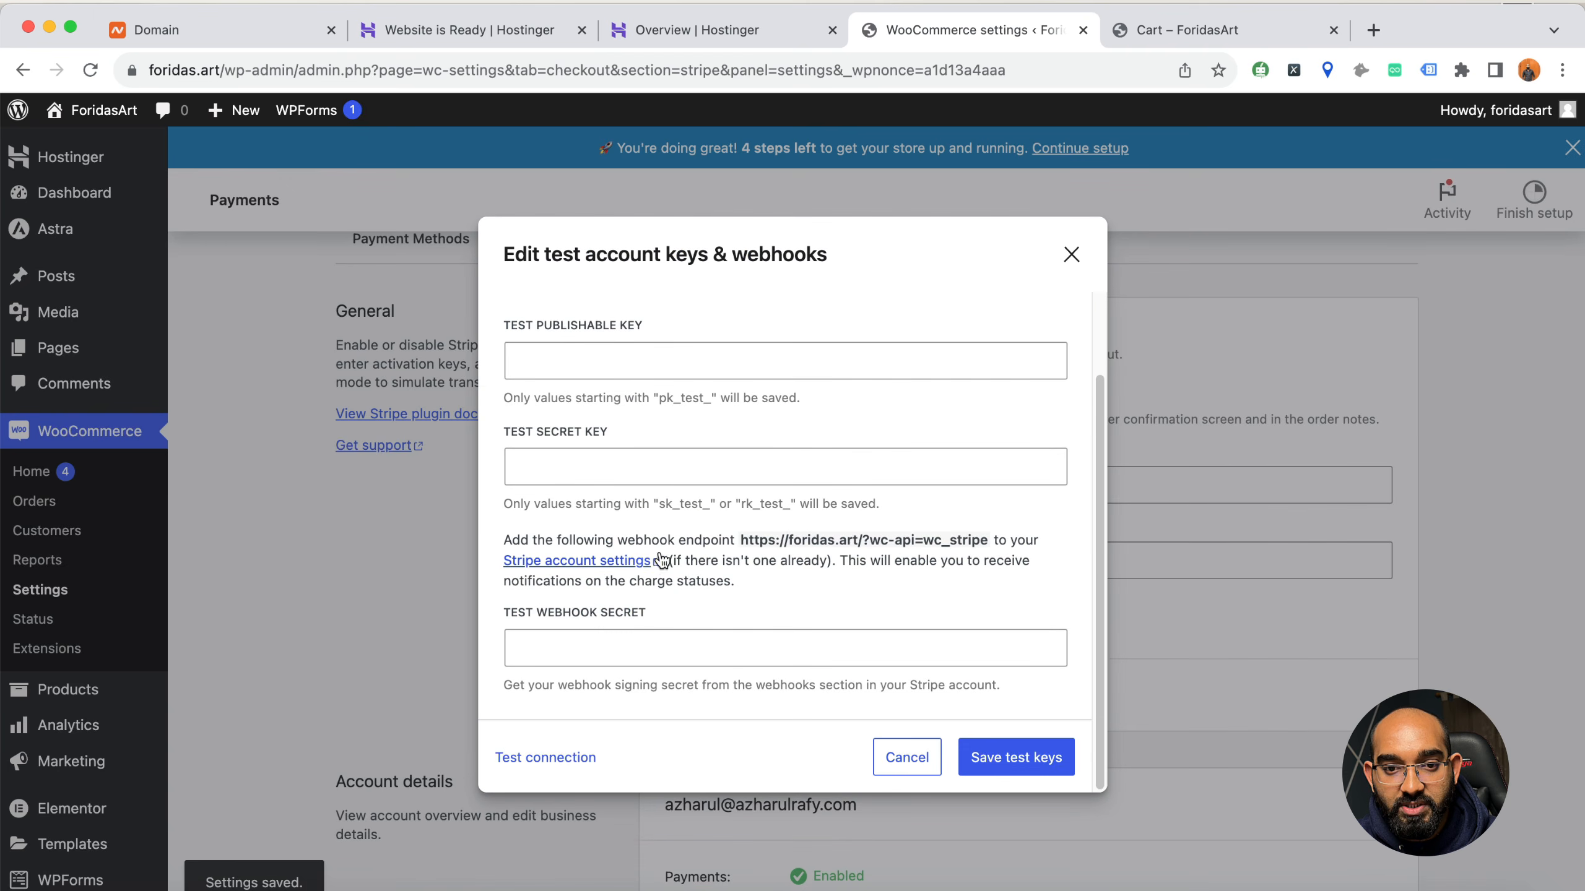
{"action": "scroll", "coordinate": [662, 559], "scroll_direction": "up", "scroll_amount": 2}
{"action": "left_click", "coordinate": [508, 365]}
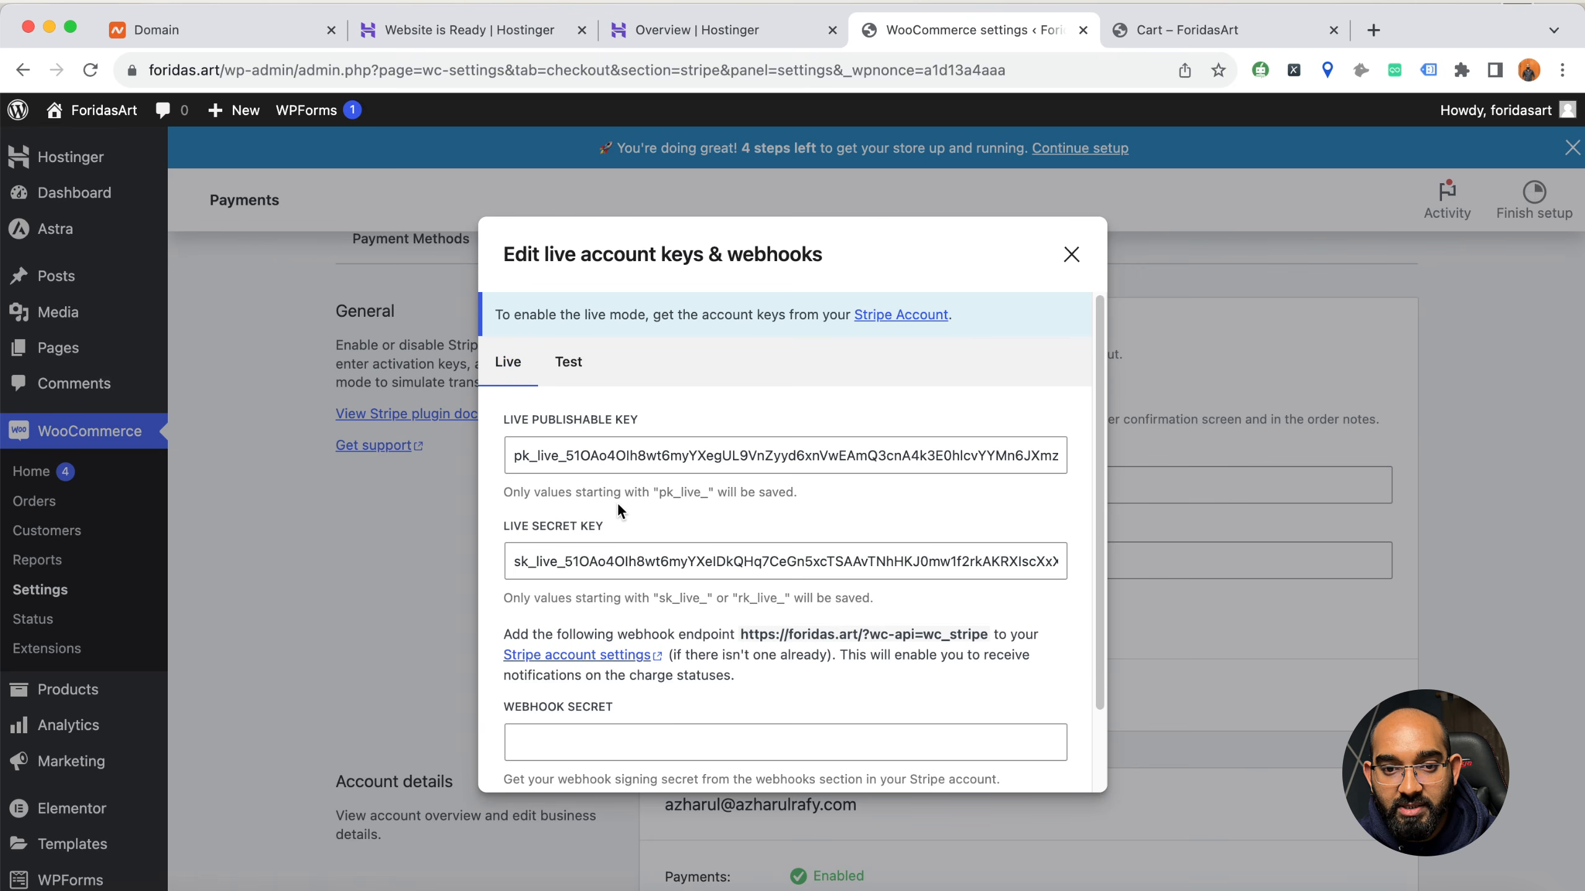
{"action": "left_click", "coordinate": [566, 370]}
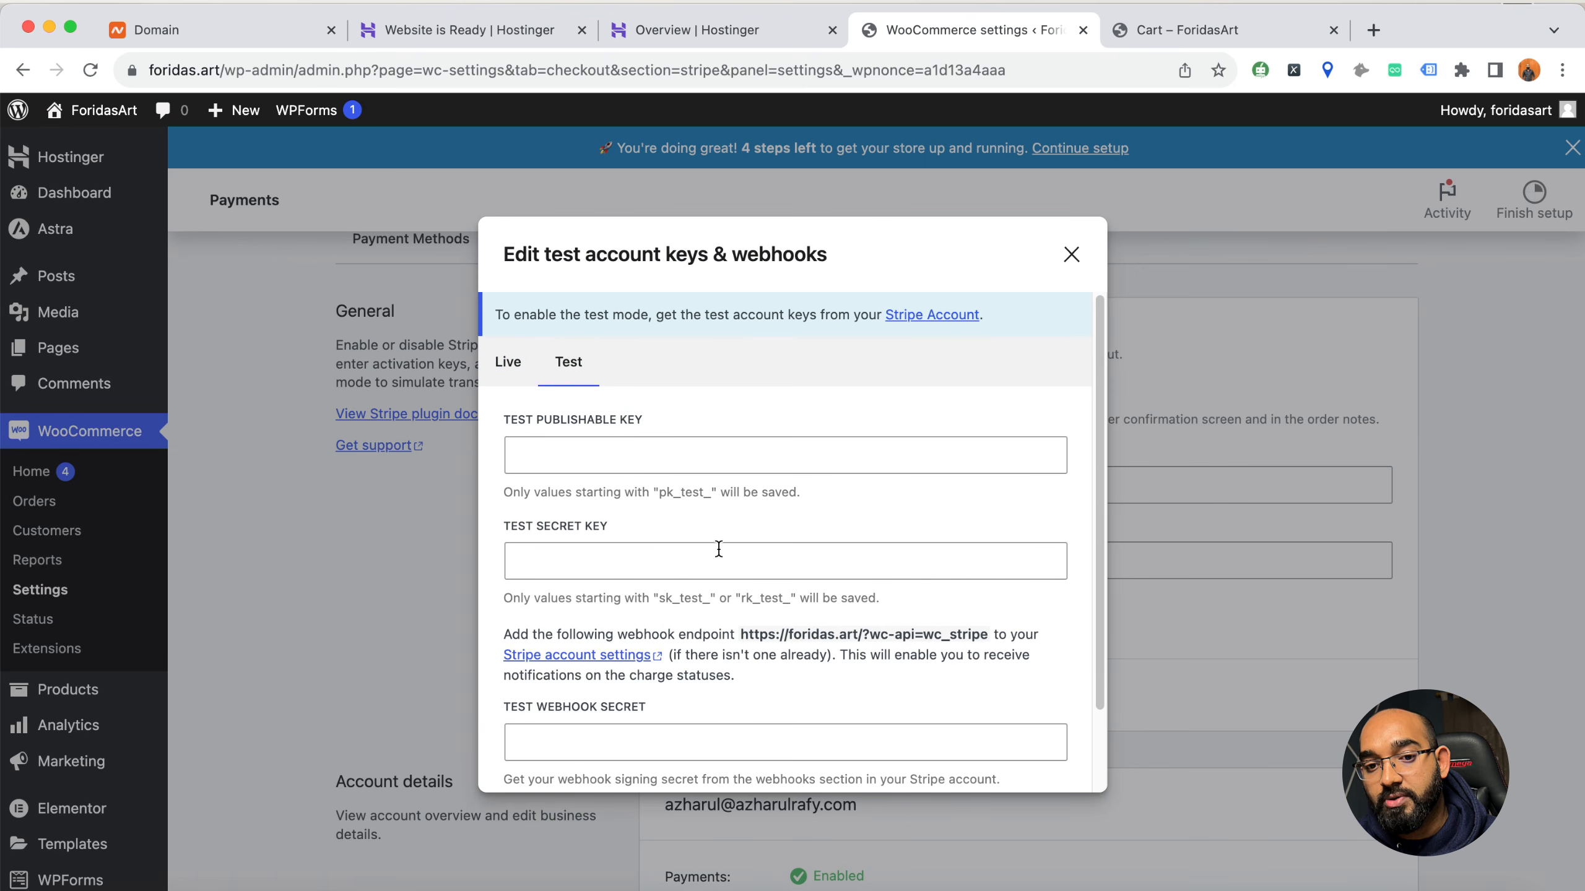
Open the foridas.art dashboard through stripe.com in a new browser tab and turn on Stripe's test mode there
{"action": "left_click", "coordinate": [1223, 30]}
{"action": "left_click", "coordinate": [1082, 66]}
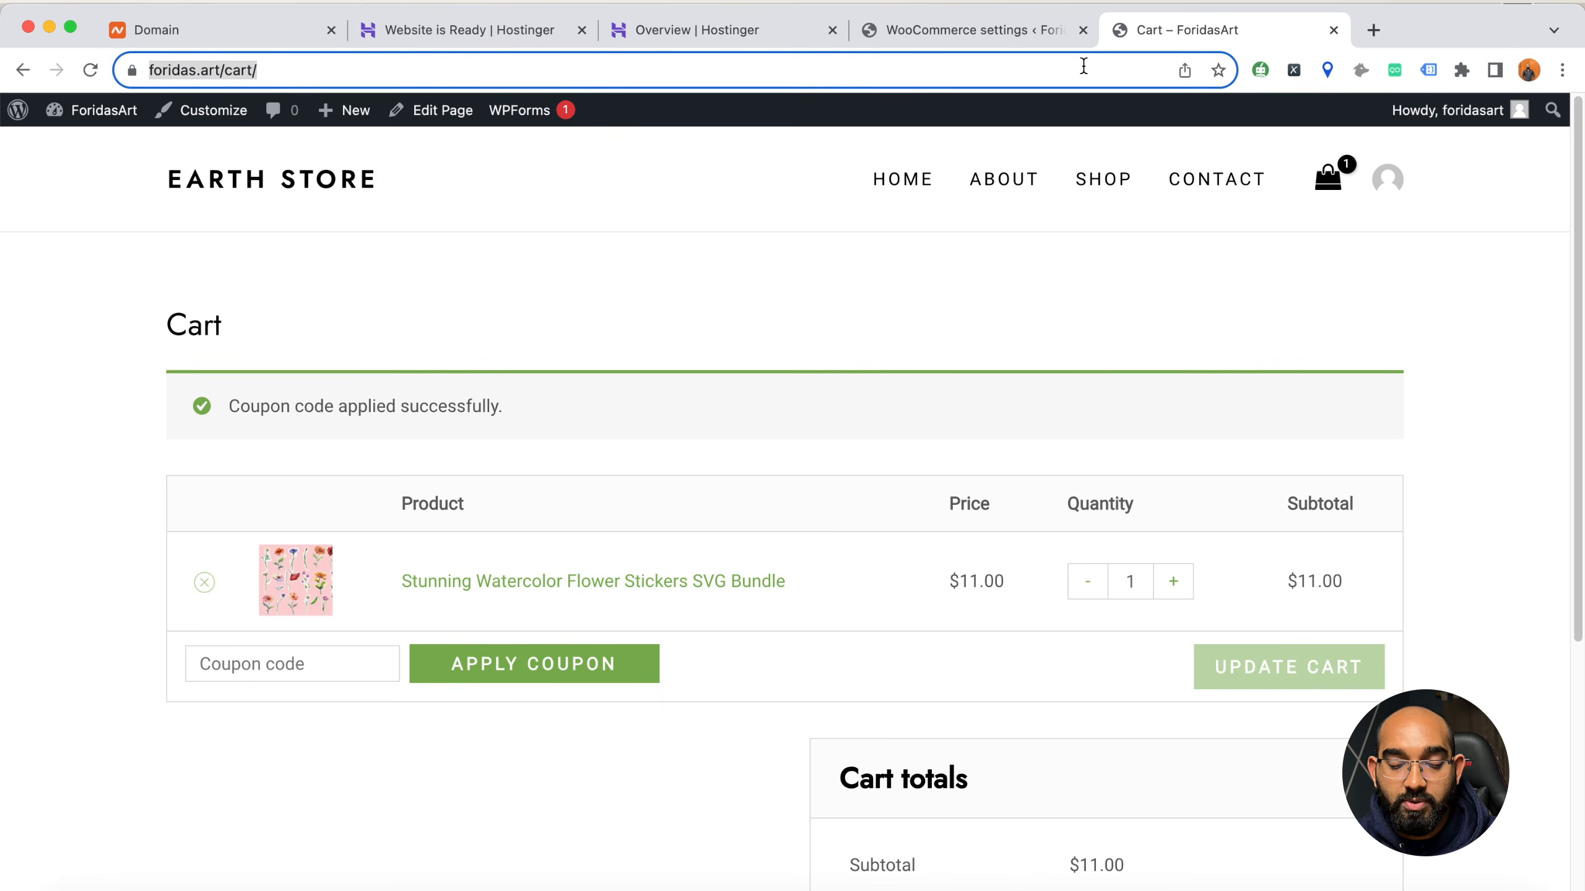
{"action": "left_click", "coordinate": [1373, 31]}
{"action": "type", "text": "stripe.com"}
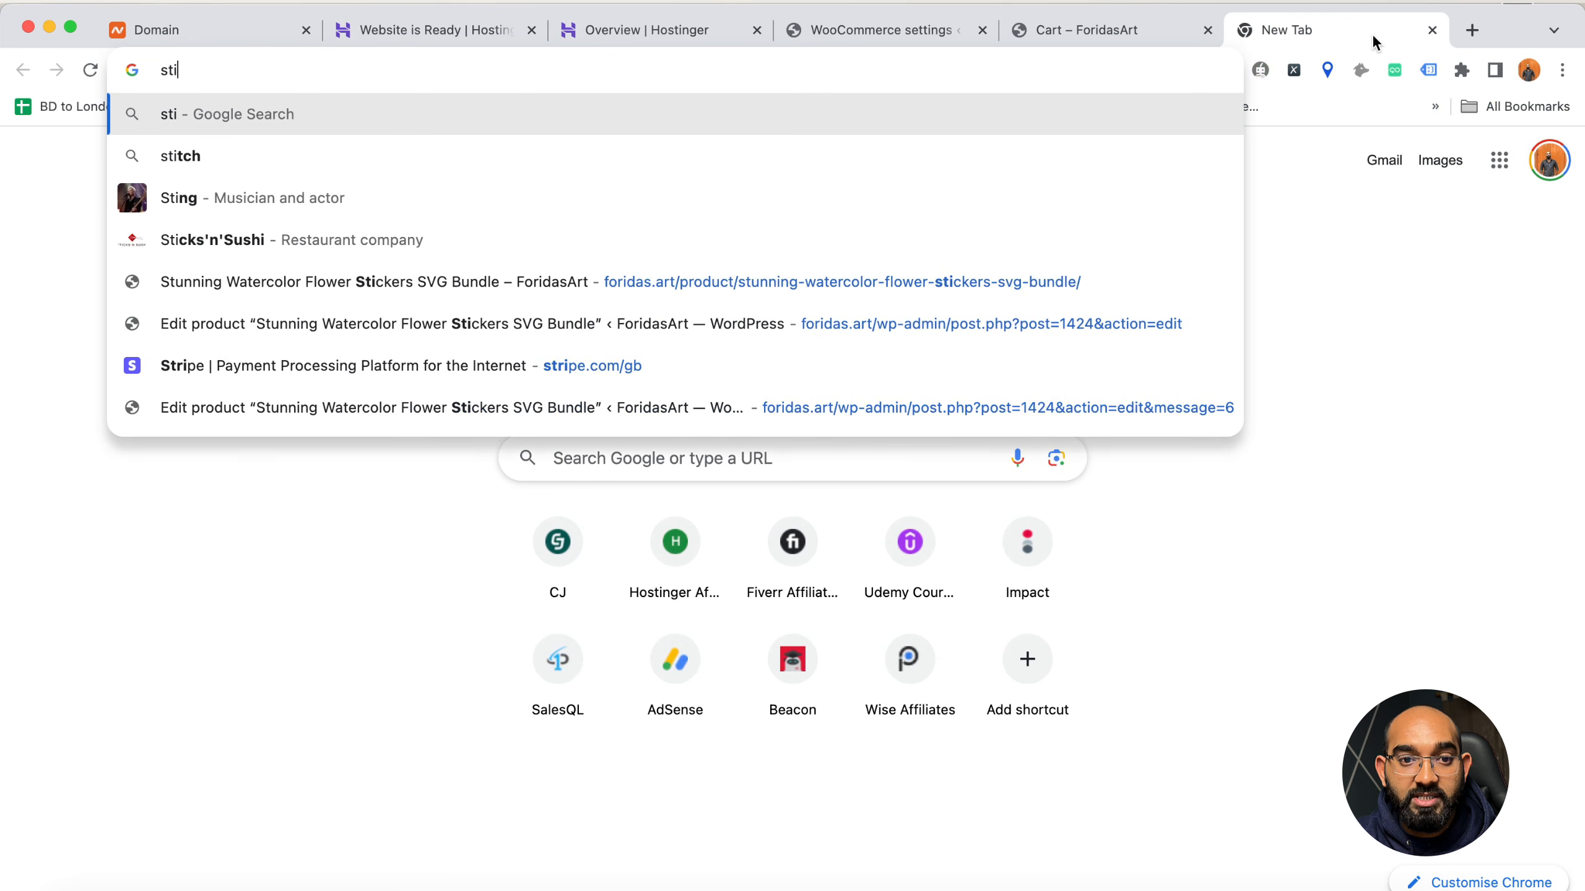
{"action": "key", "text": "Return"}
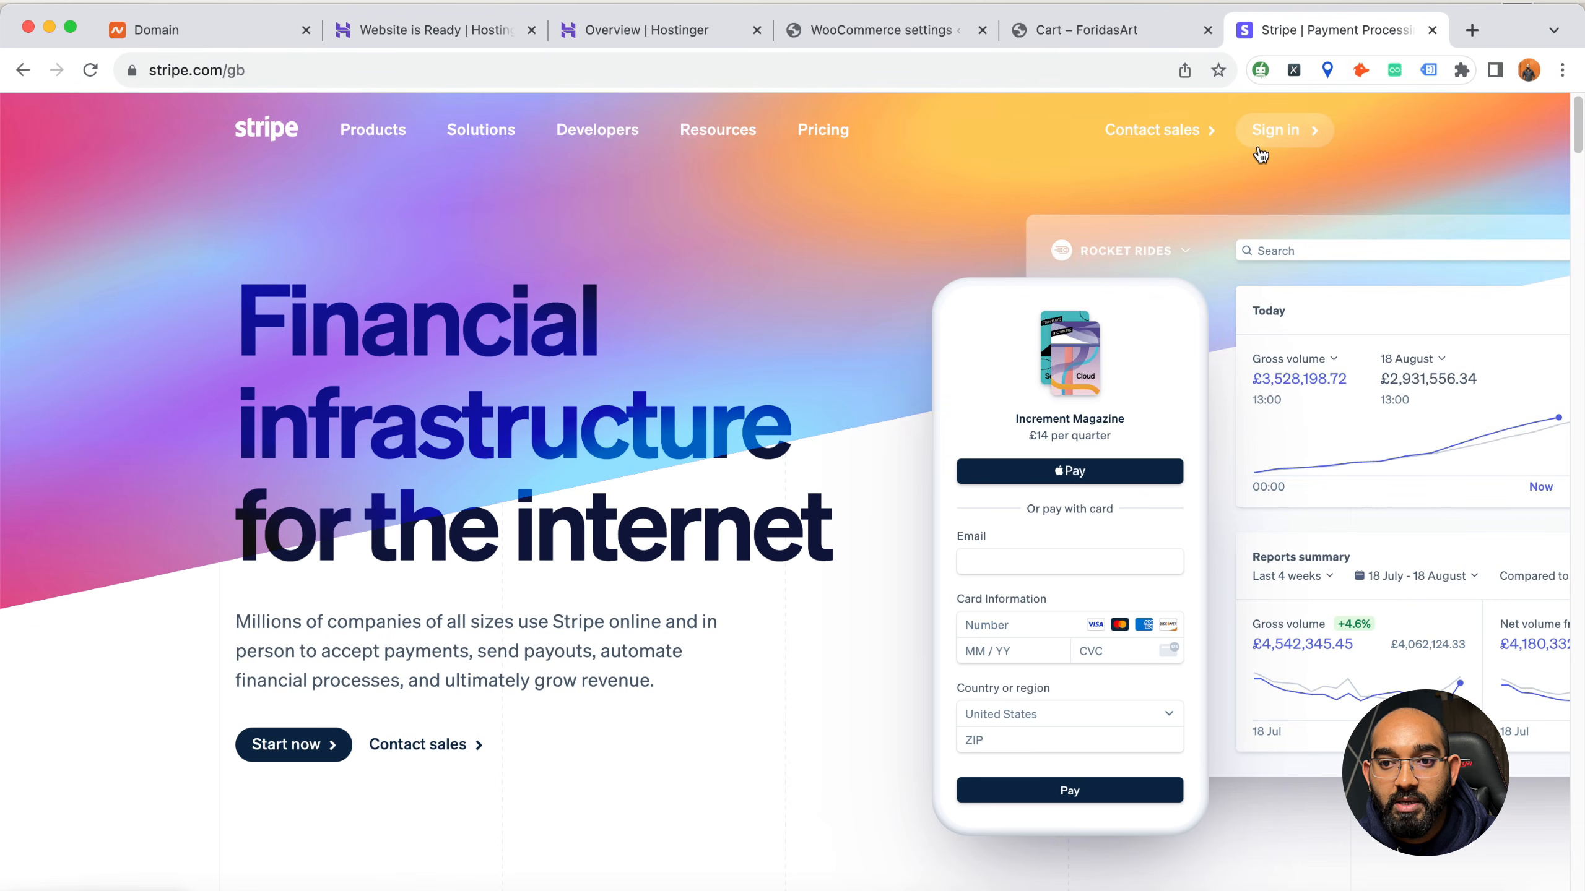
{"action": "left_click", "coordinate": [1264, 135]}
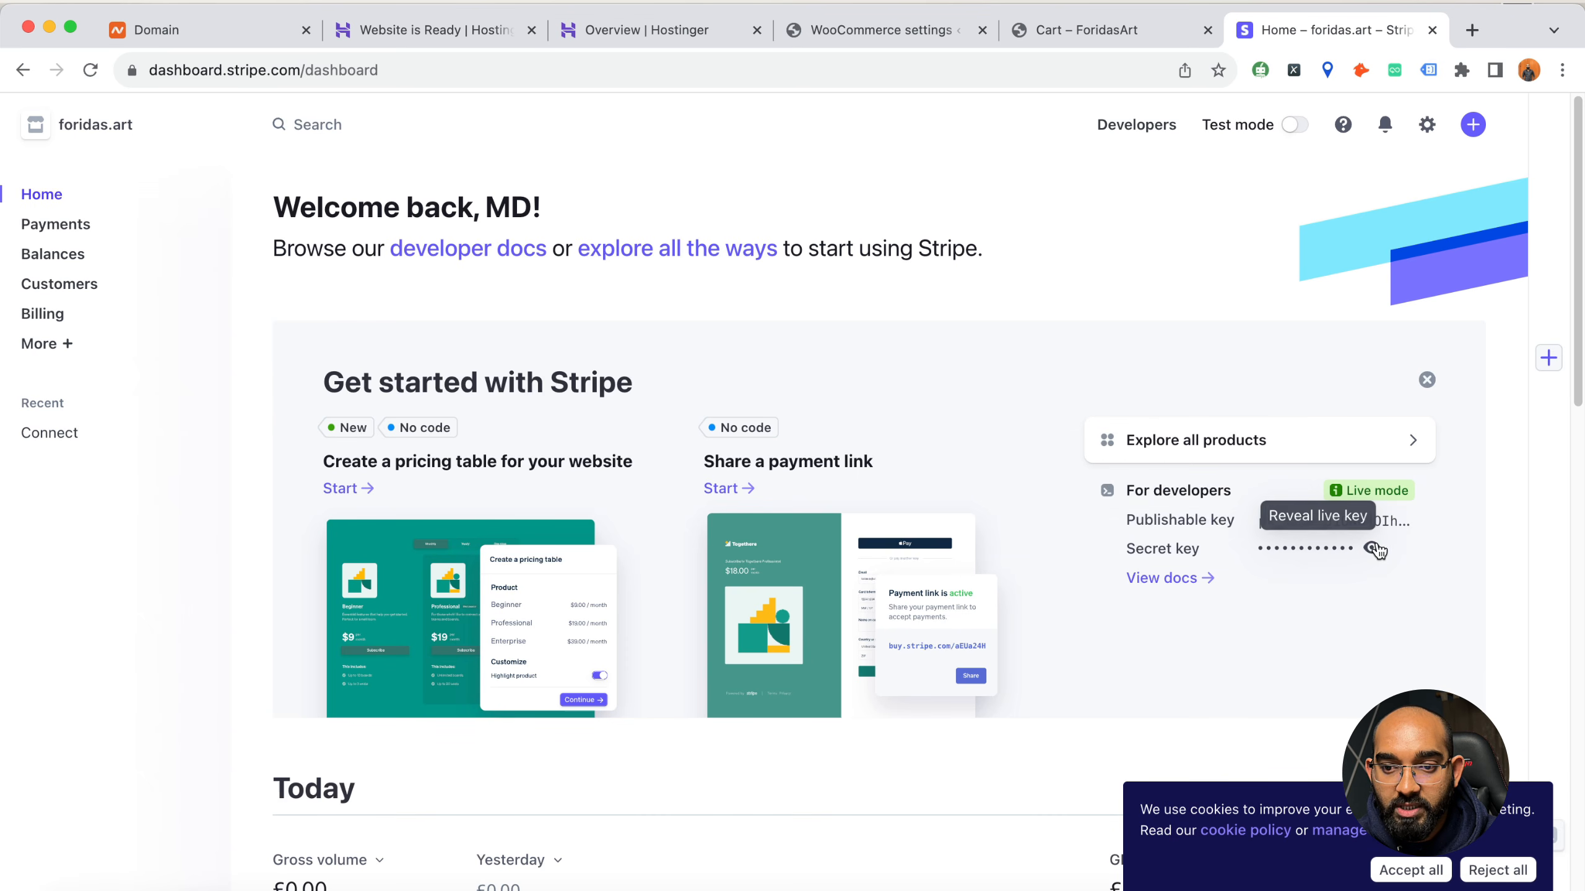
{"action": "left_click", "coordinate": [1294, 127]}
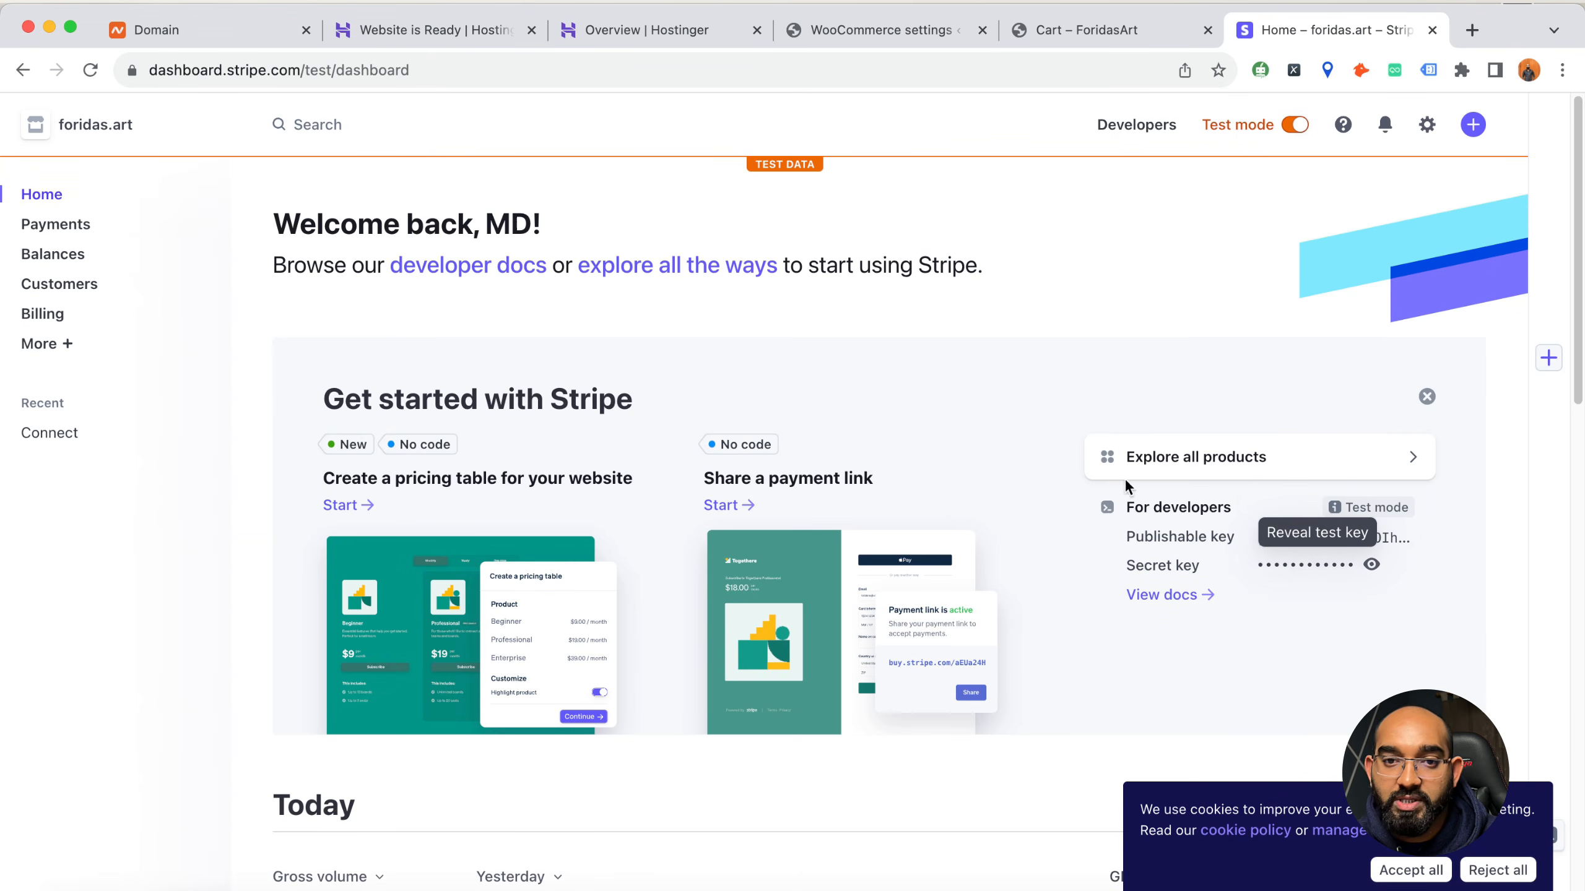
Switch back to the WooCommerce settings and close the account keys editor without entering any test keys
{"action": "left_click", "coordinate": [884, 38]}
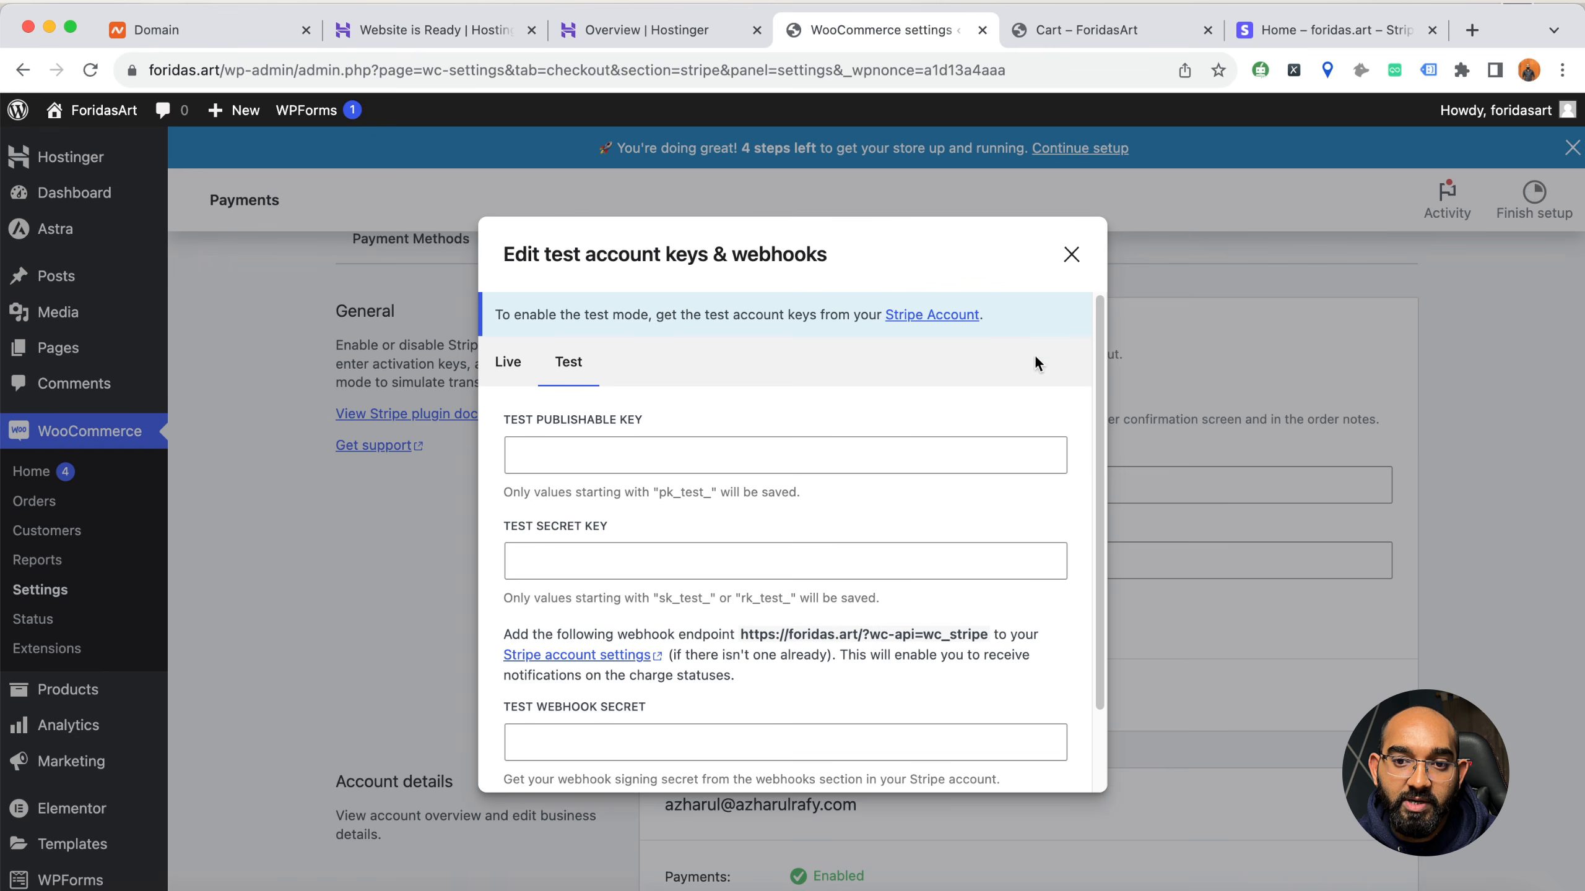
{"action": "left_click", "coordinate": [1072, 255]}
{"action": "scroll", "coordinate": [470, 673], "scroll_direction": "down", "scroll_amount": 10}
{"action": "scroll", "coordinate": [469, 675], "scroll_direction": "up", "scroll_amount": 15}
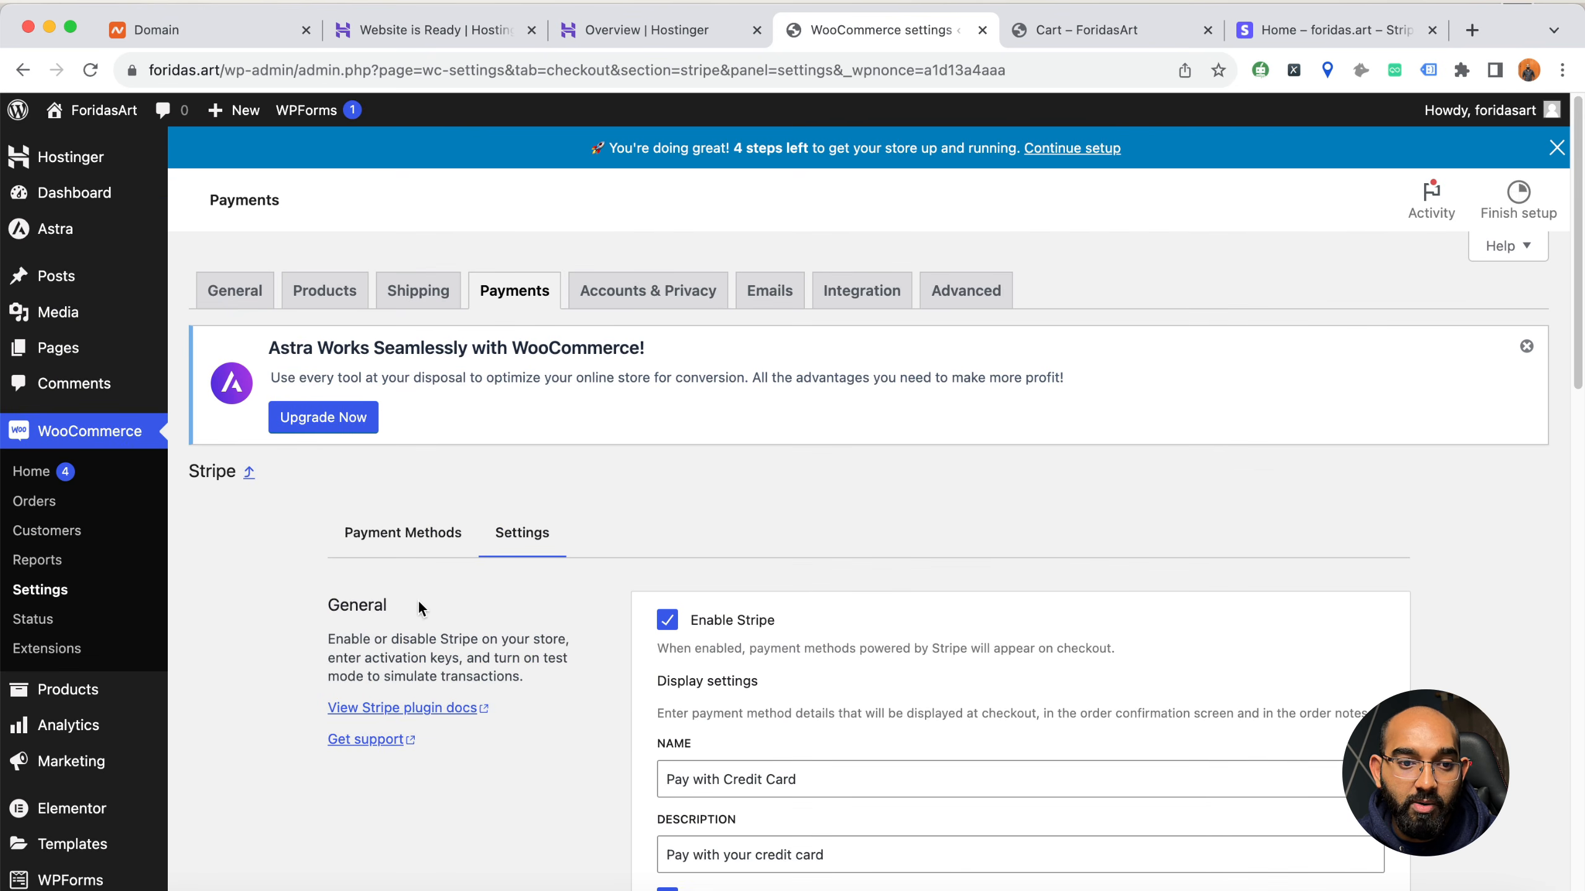
Toggle Stripe's test mode in WooCommerce, leave it disabled, and save the settings
{"action": "scroll", "coordinate": [470, 642], "scroll_direction": "down", "scroll_amount": 5}
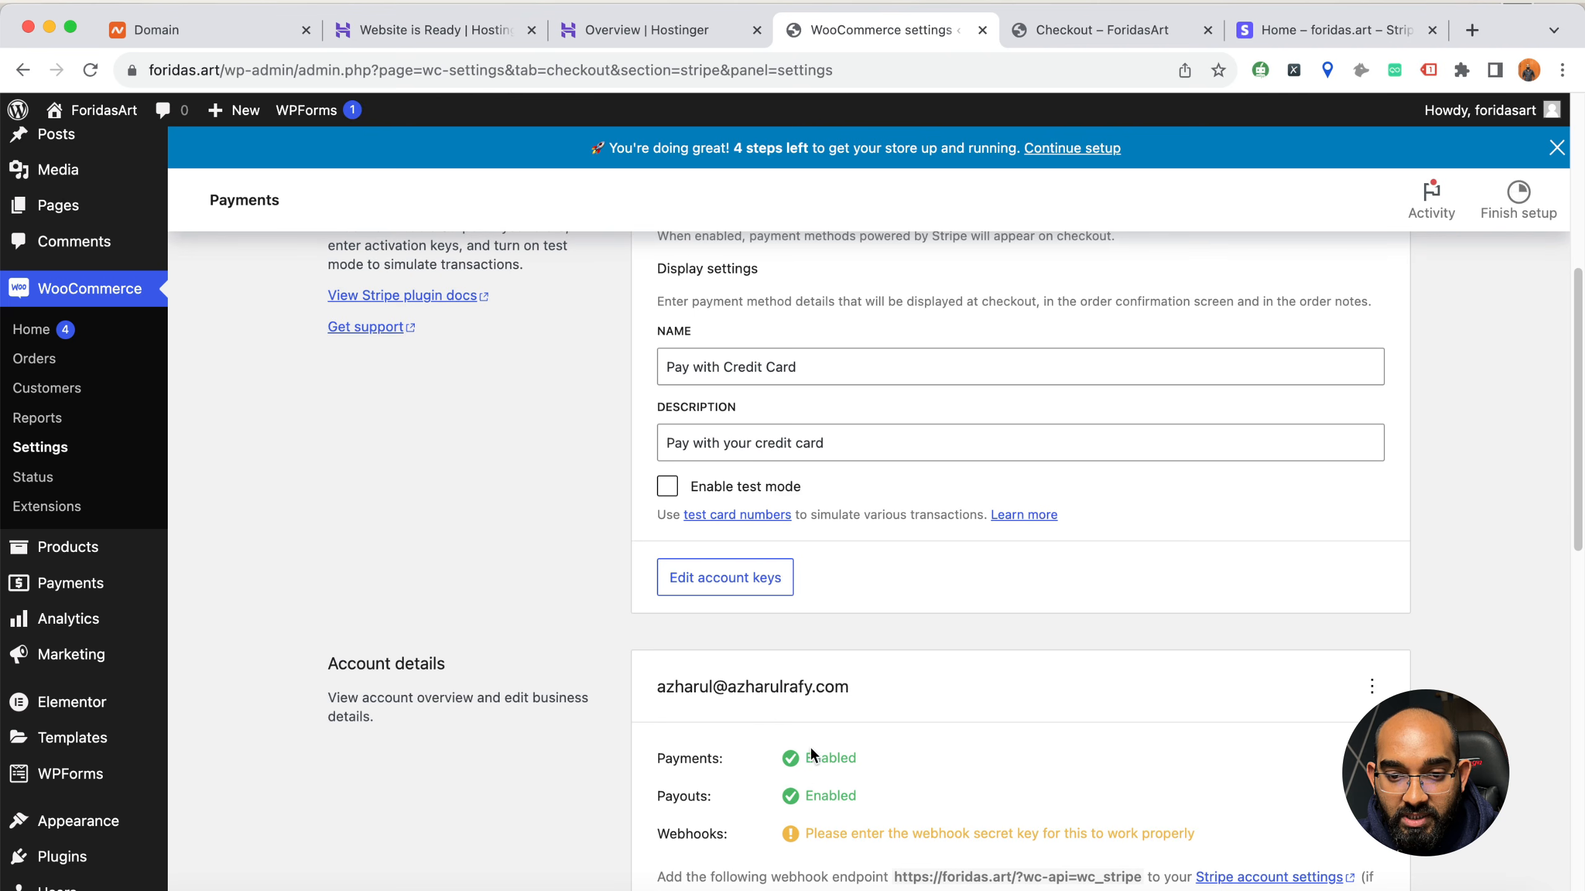
{"action": "left_click", "coordinate": [666, 488]}
{"action": "left_click", "coordinate": [666, 493]}
{"action": "left_click", "coordinate": [666, 493]}
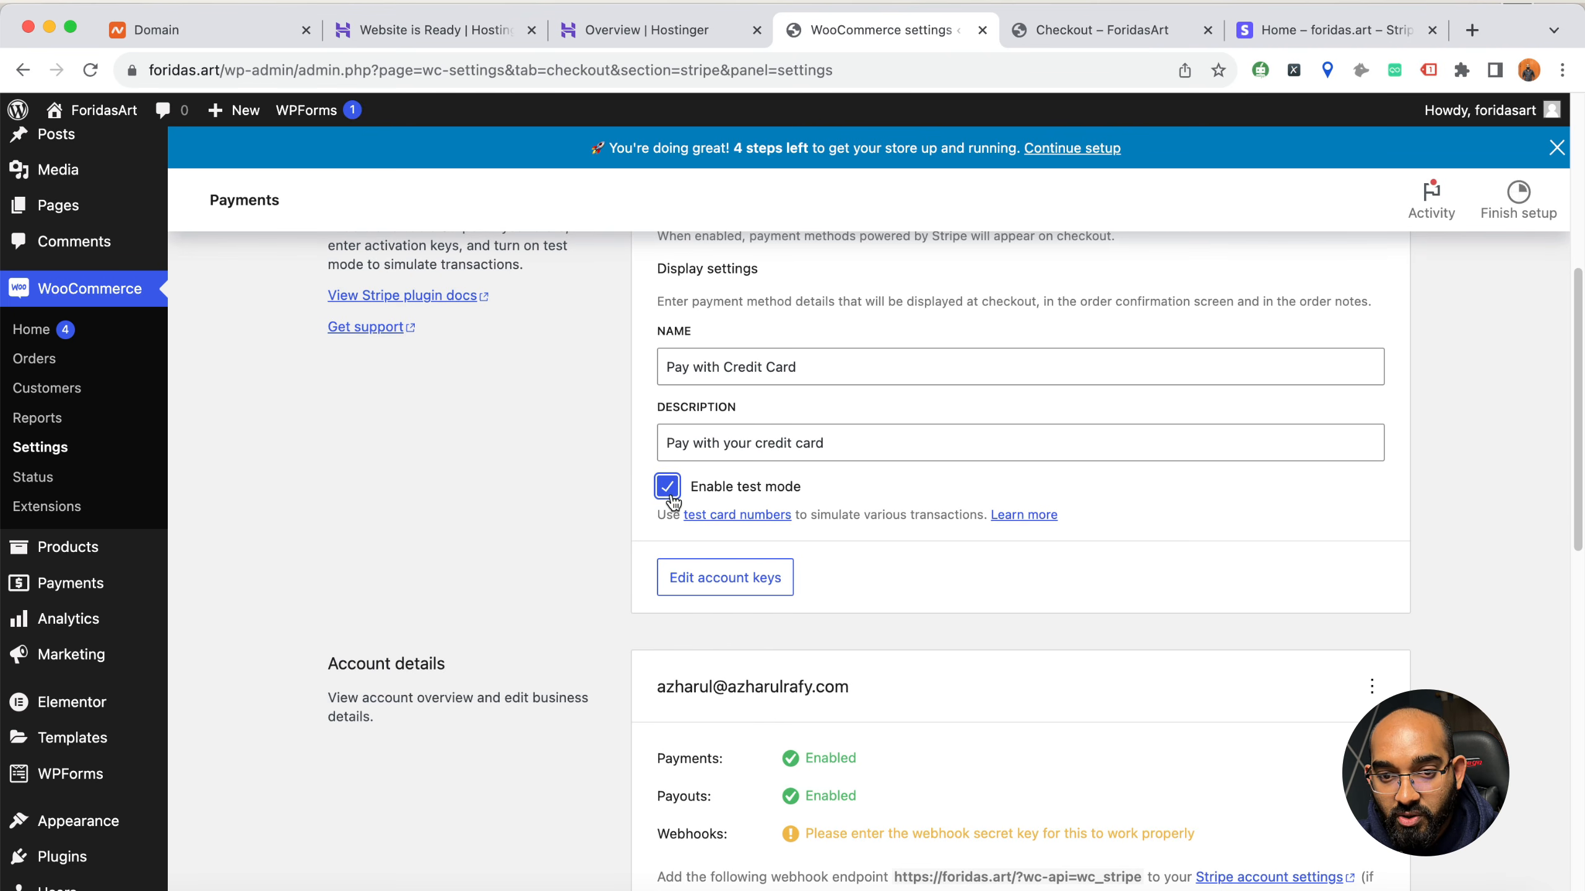
{"action": "left_click", "coordinate": [666, 494]}
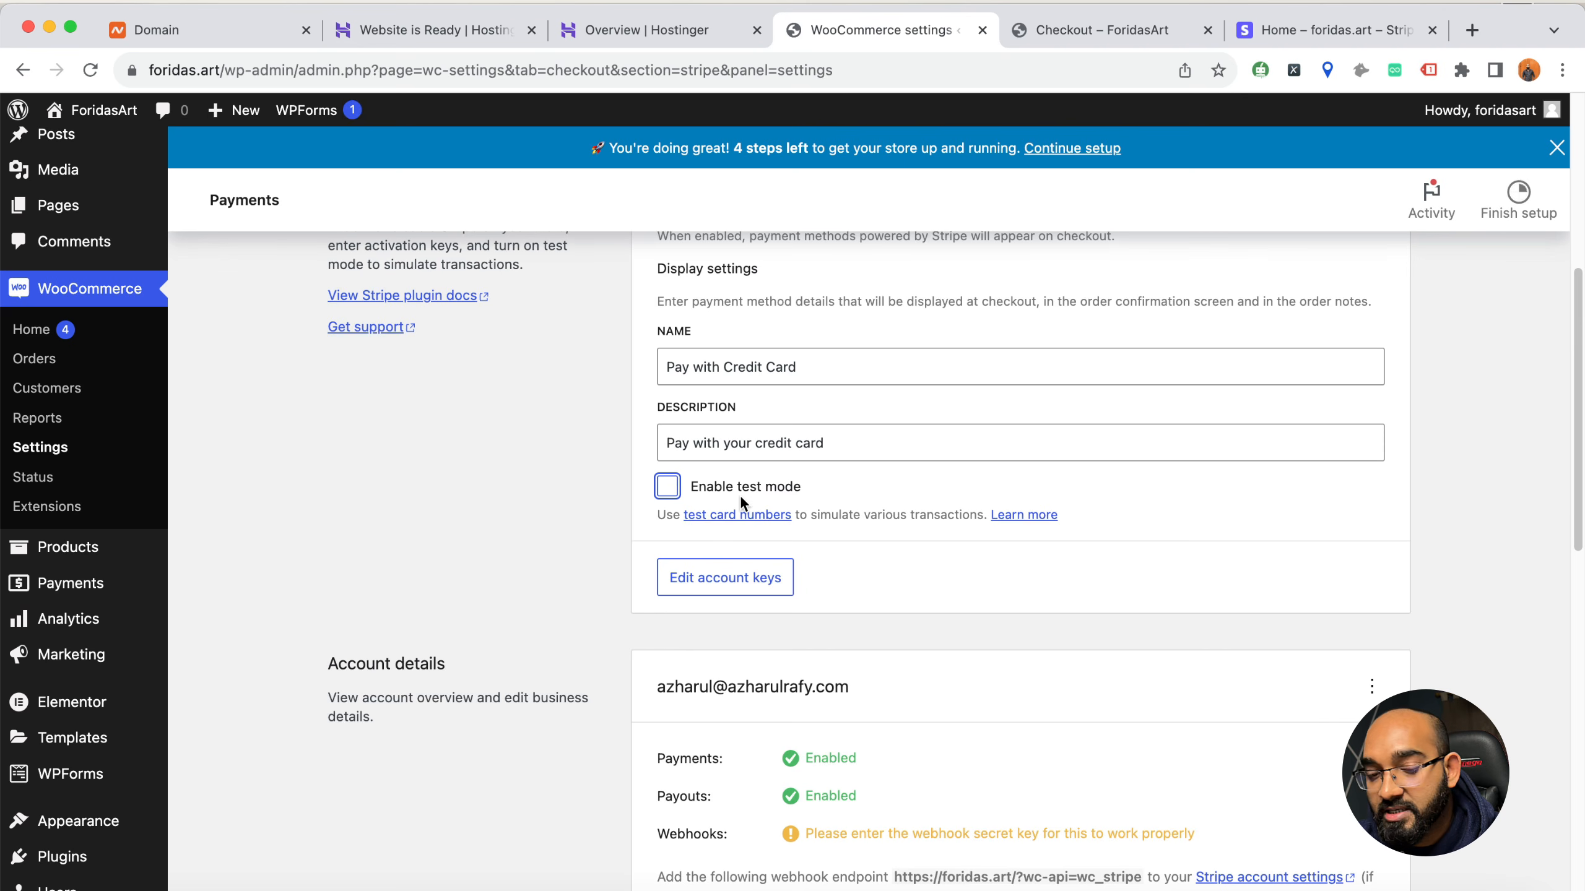
{"action": "scroll", "coordinate": [559, 681], "scroll_direction": "down", "scroll_amount": 10}
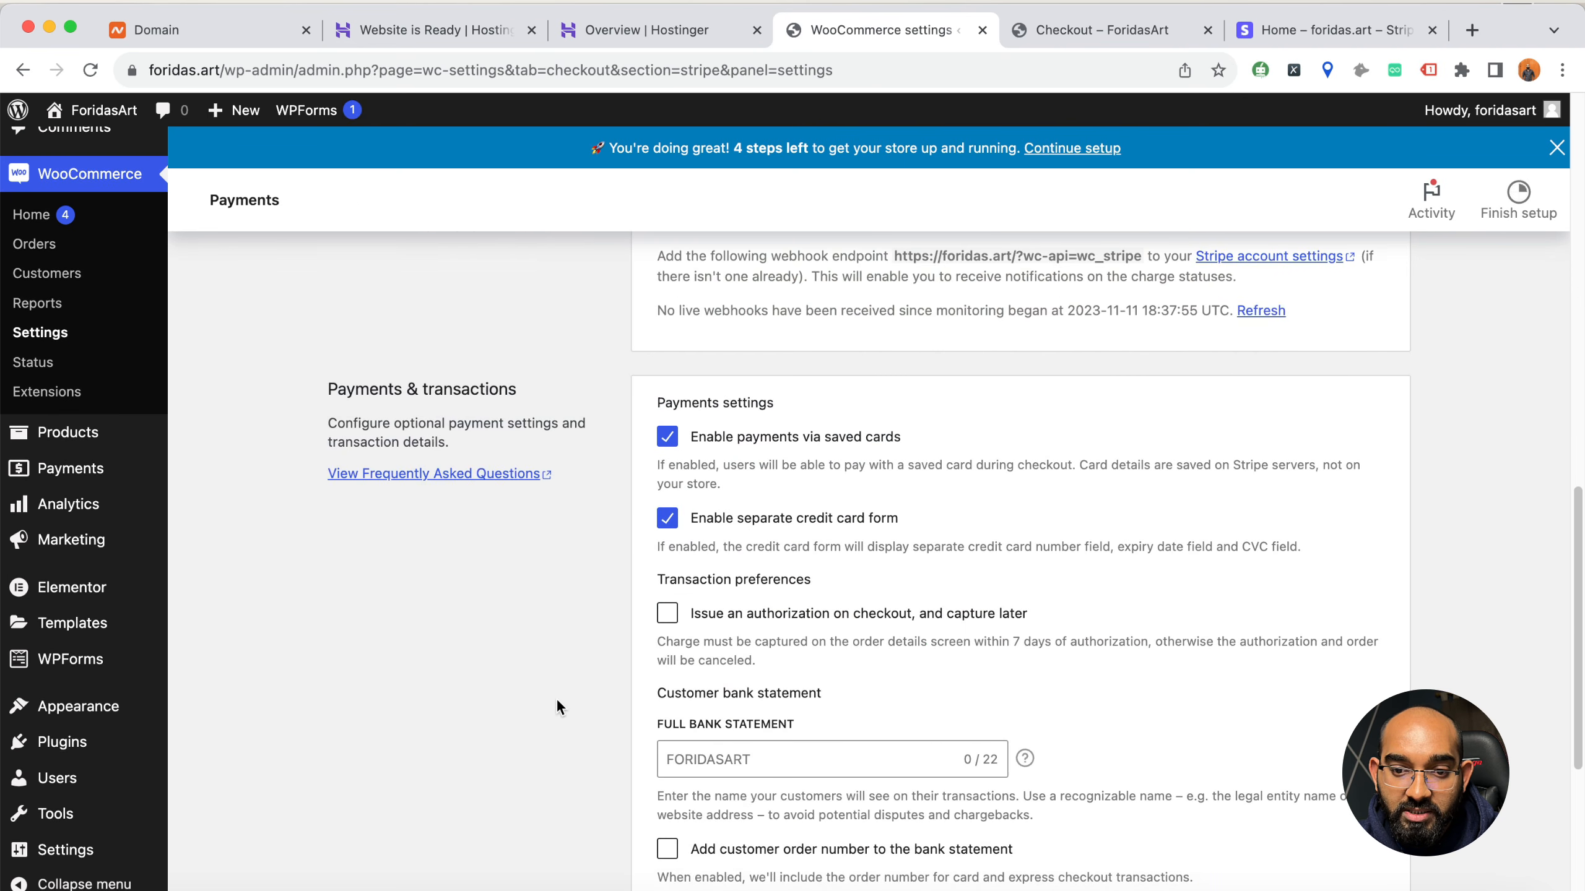
{"action": "scroll", "coordinate": [580, 755], "scroll_direction": "down", "scroll_amount": 6}
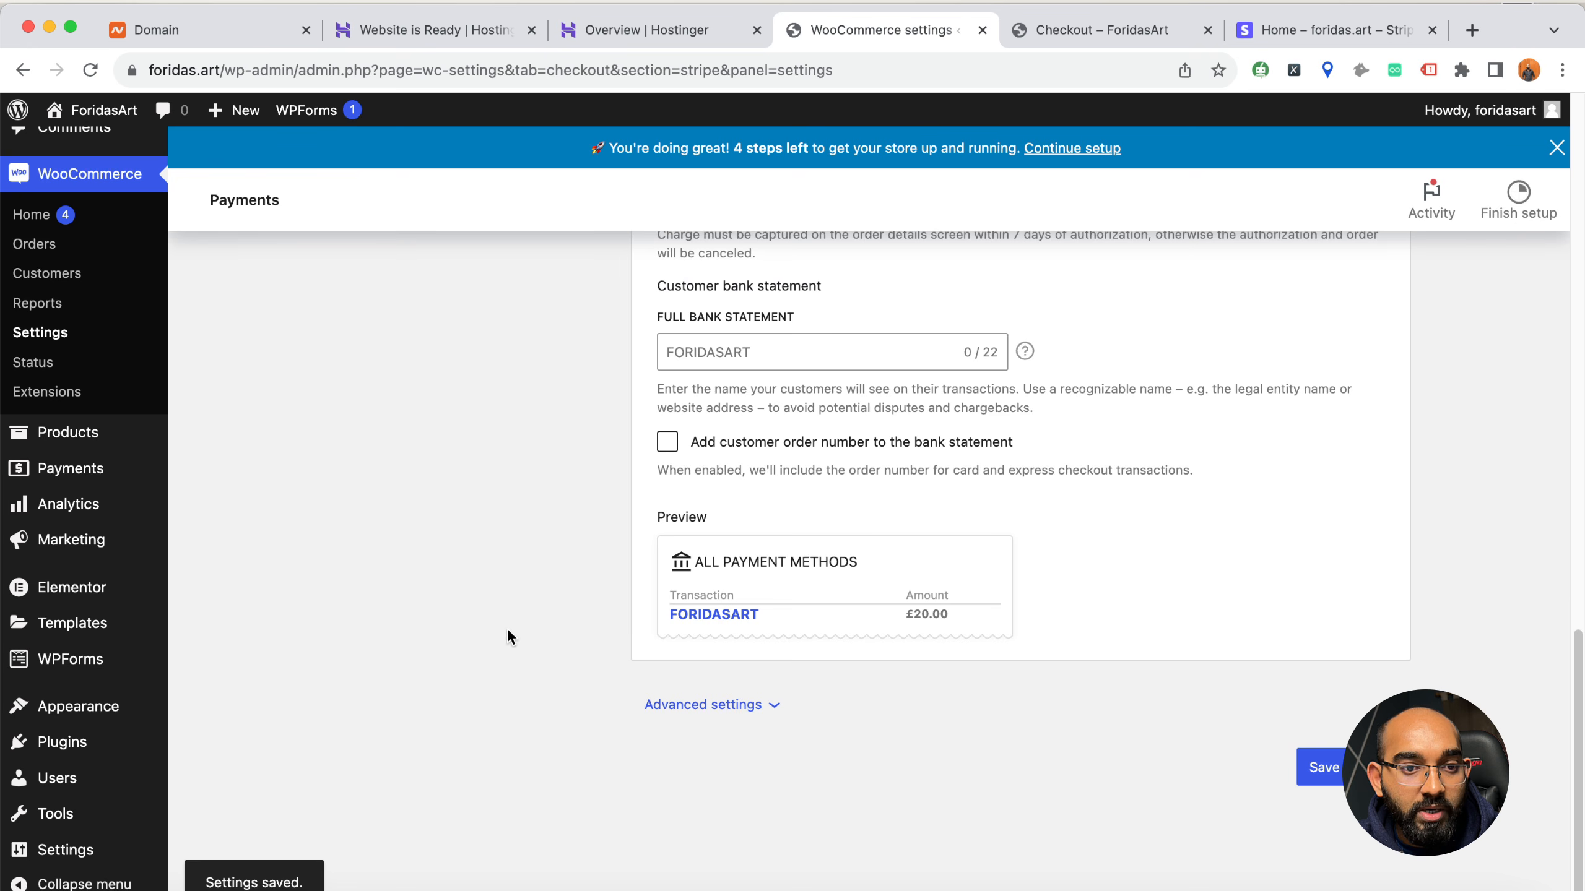
Review the WooCommerce general settings for store address, selling locations, taxes and coupons, and browse the available currencies
{"action": "left_click", "coordinate": [63, 335]}
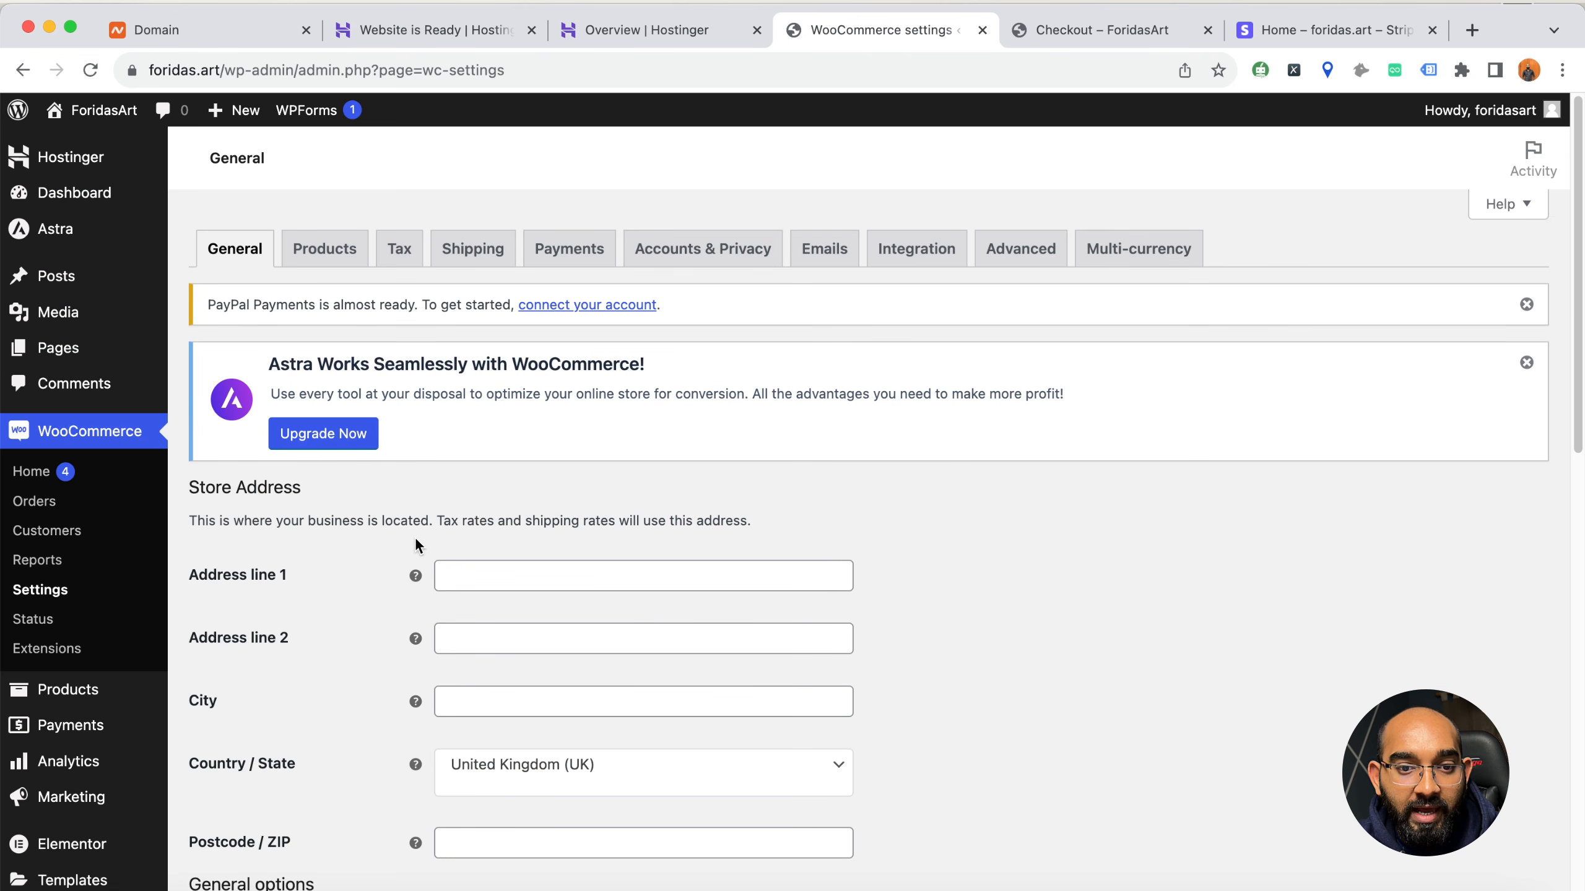
{"action": "scroll", "coordinate": [405, 637], "scroll_direction": "down", "scroll_amount": 3}
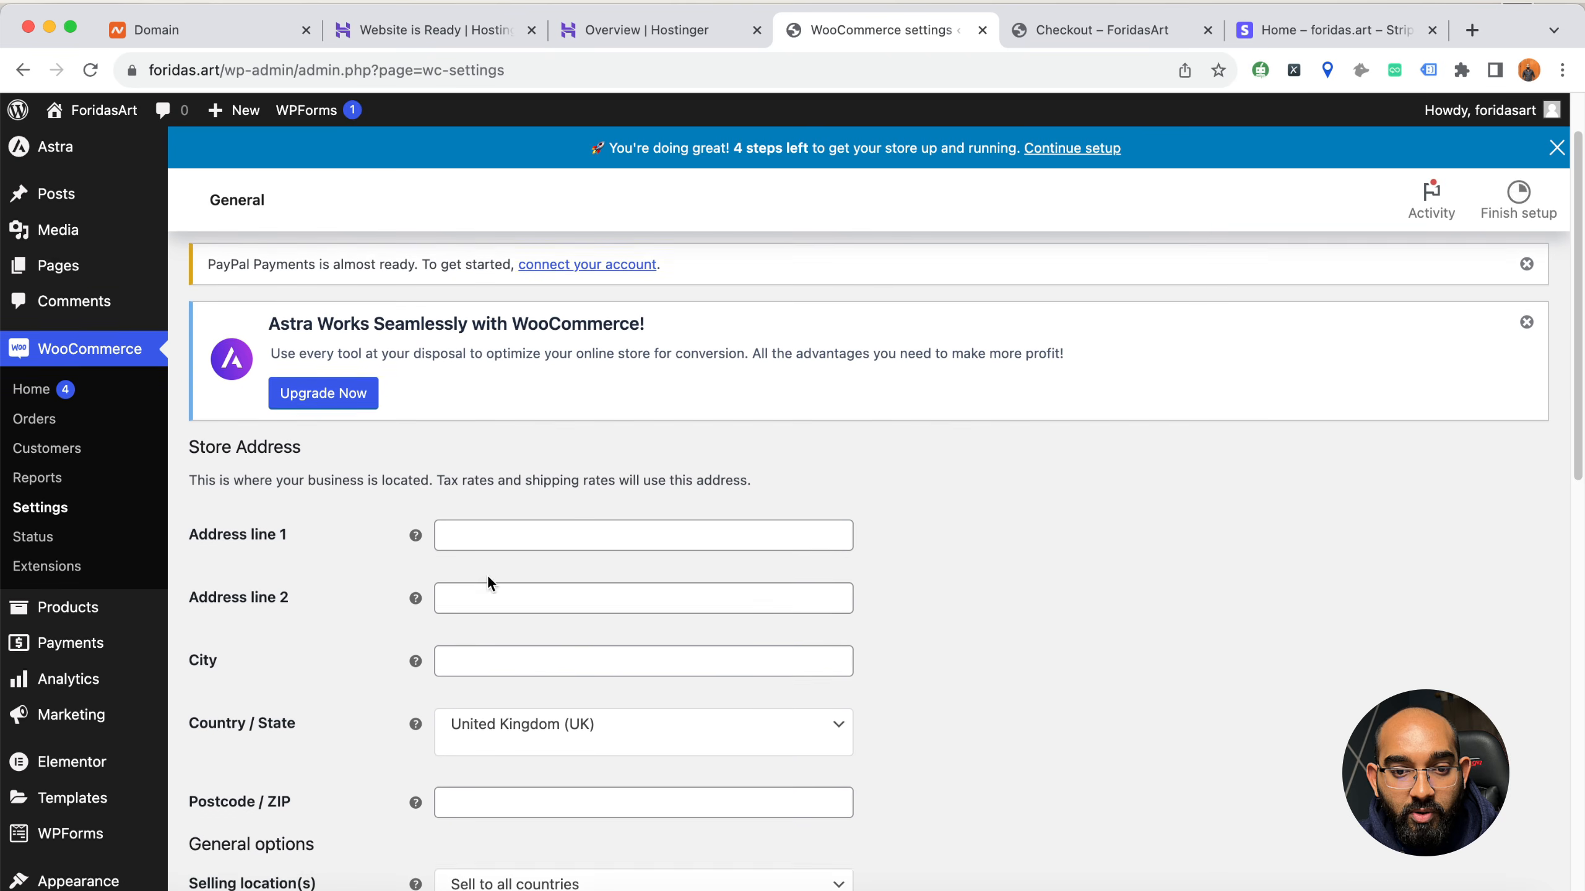
{"action": "scroll", "coordinate": [456, 562], "scroll_direction": "down", "scroll_amount": 12}
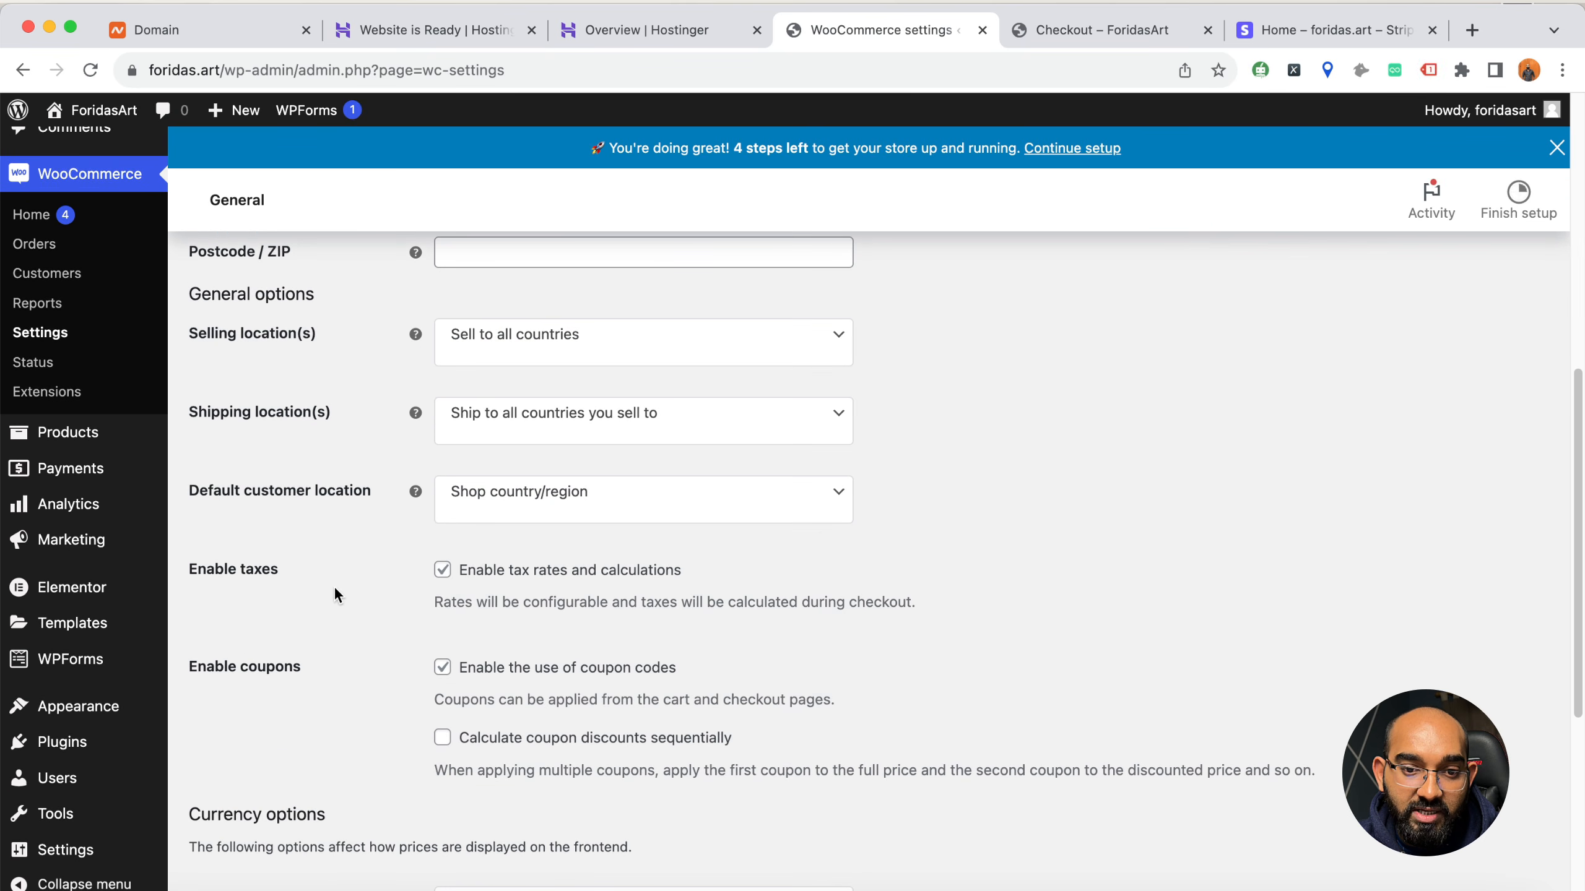
{"action": "scroll", "coordinate": [363, 642], "scroll_direction": "down", "scroll_amount": 3}
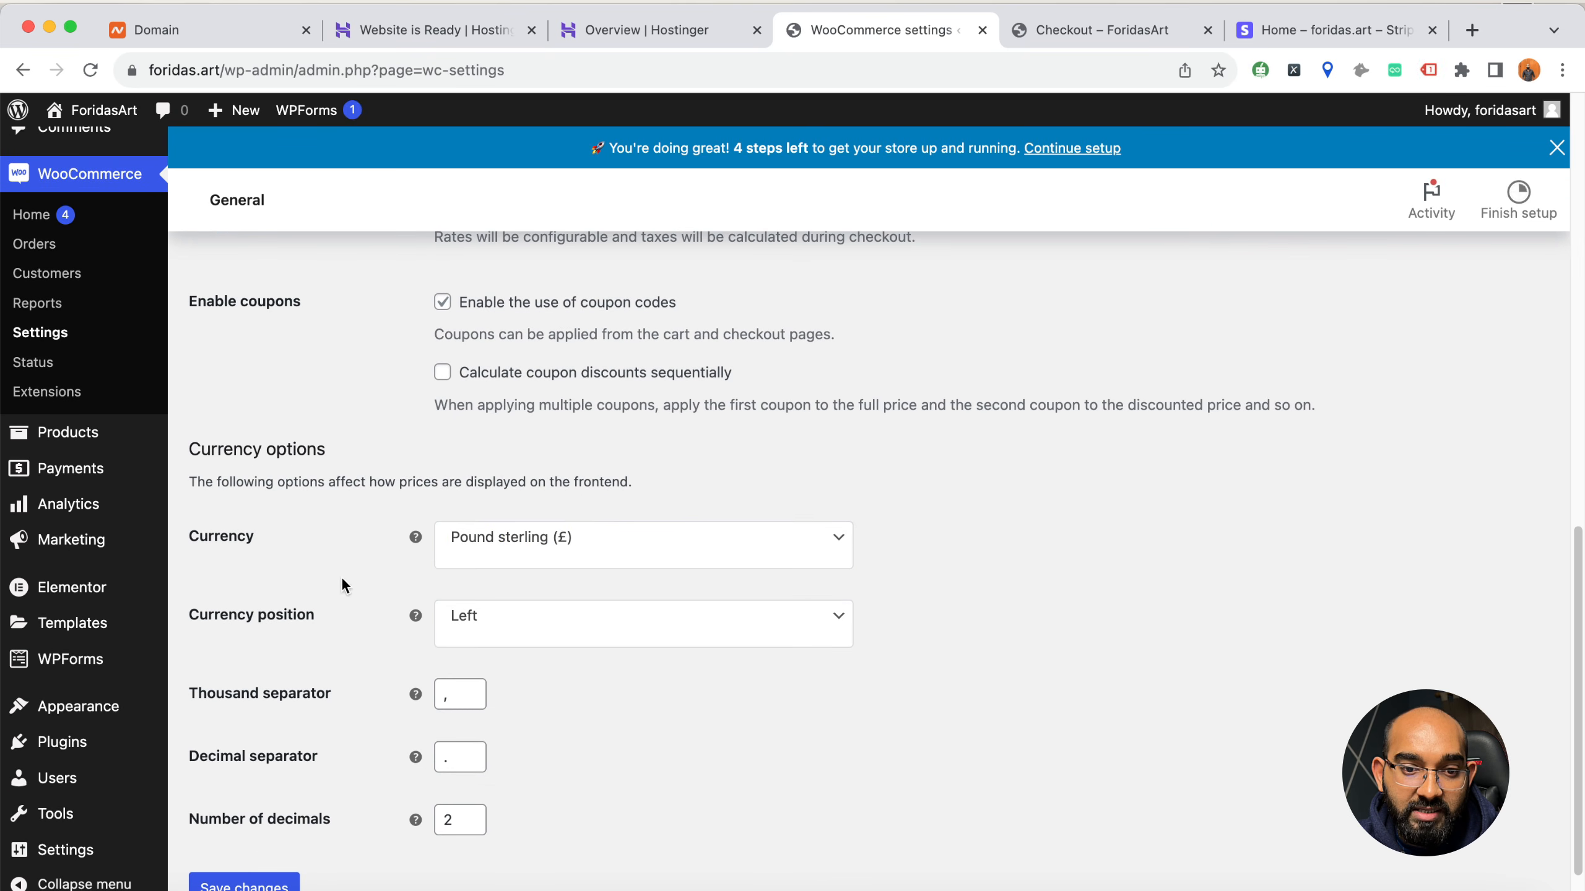
{"action": "left_click", "coordinate": [549, 546]}
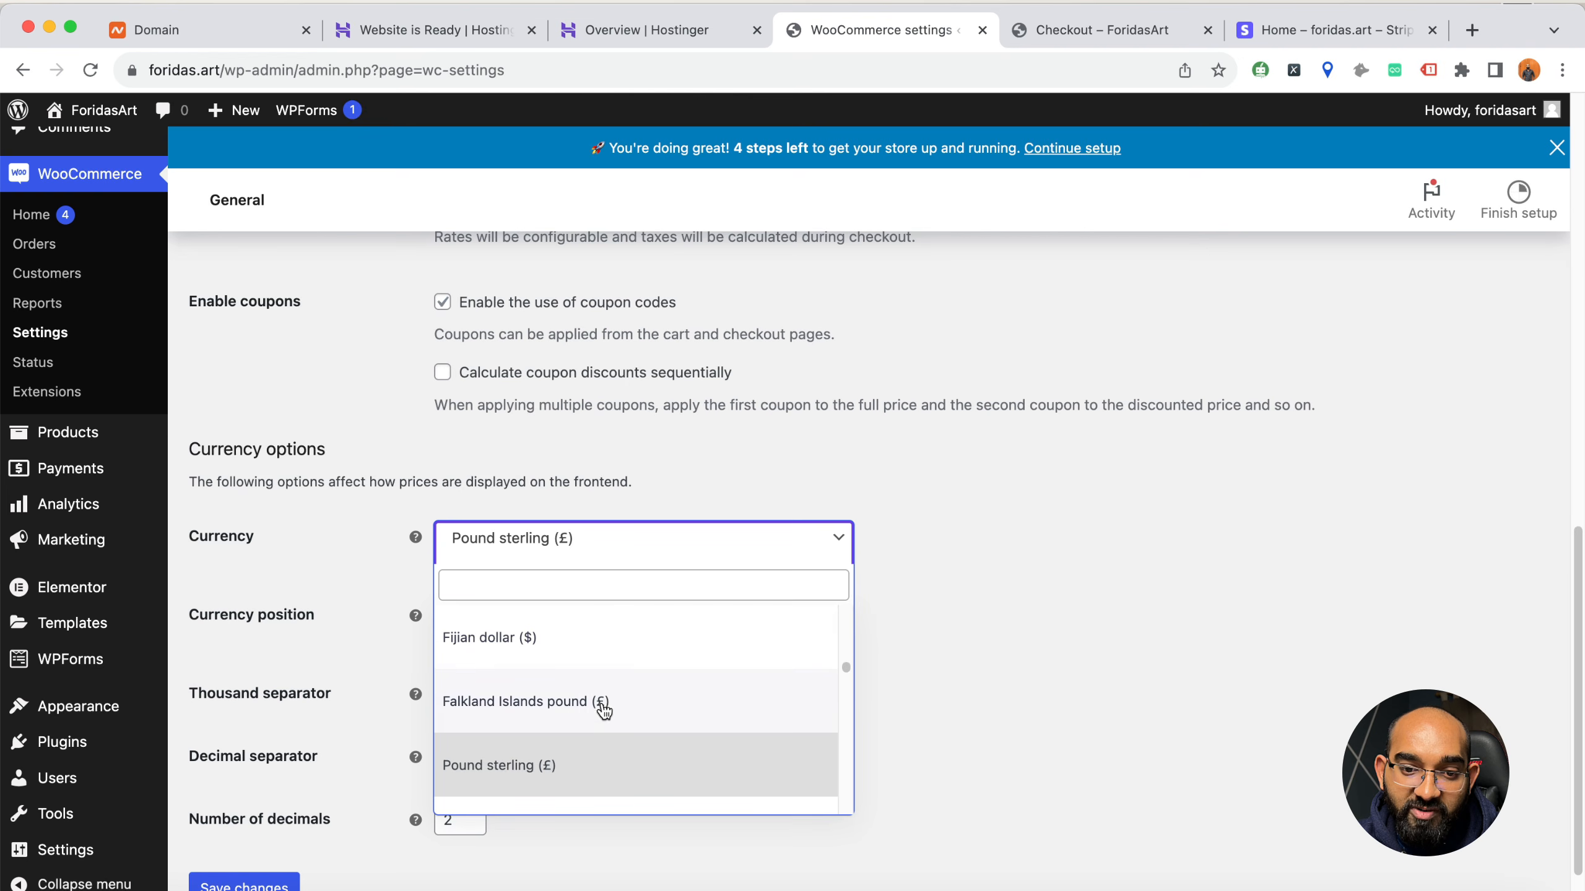
{"action": "scroll", "coordinate": [599, 731], "scroll_direction": "down", "scroll_amount": 20}
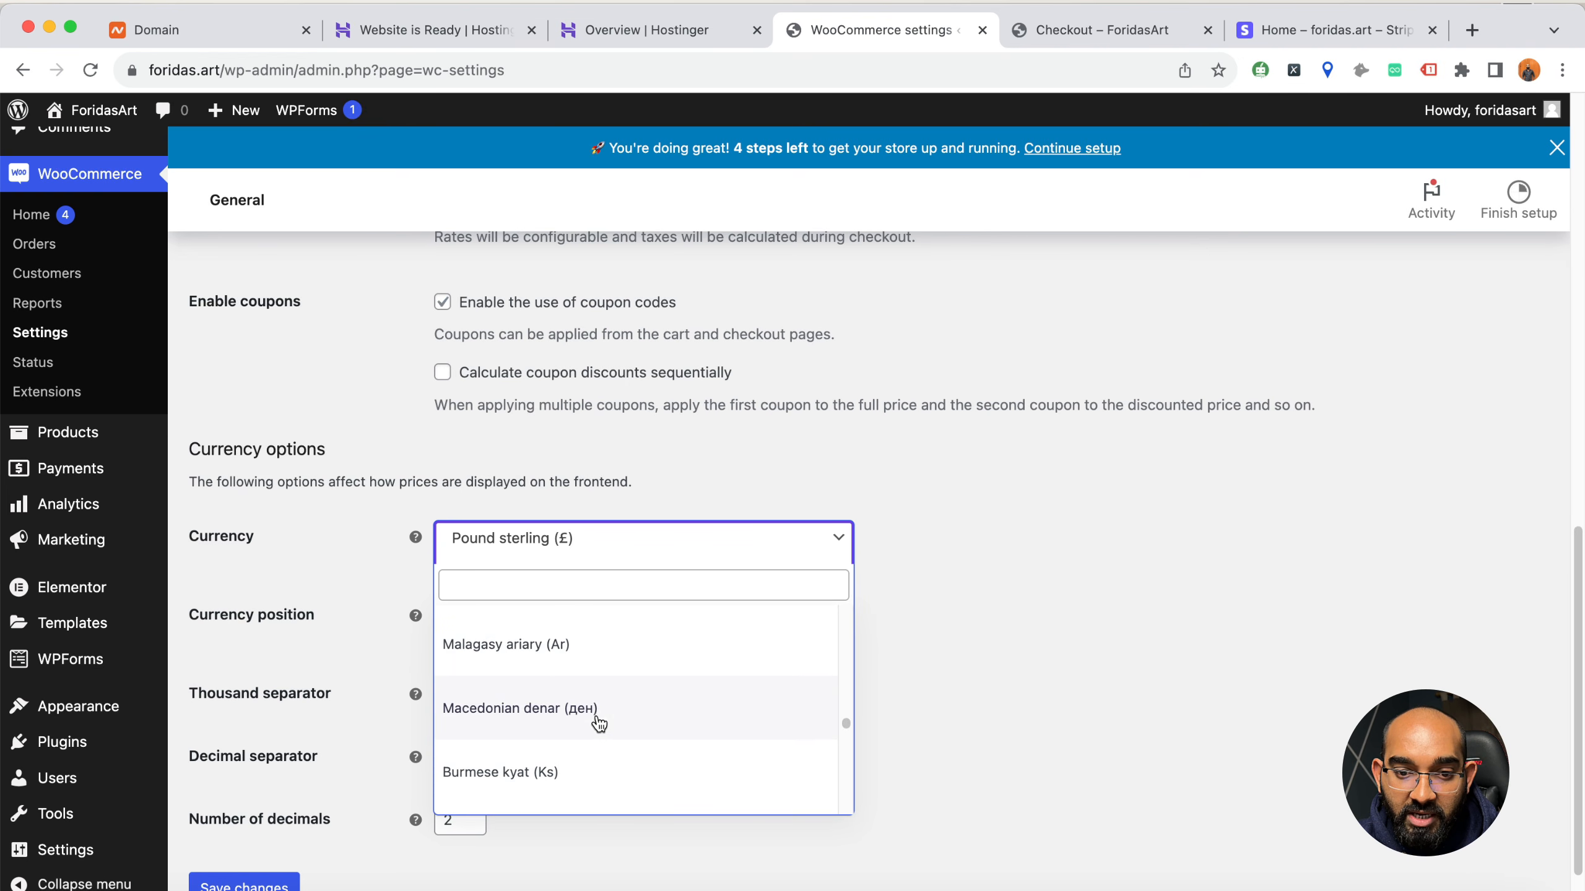
{"action": "left_click", "coordinate": [973, 626]}
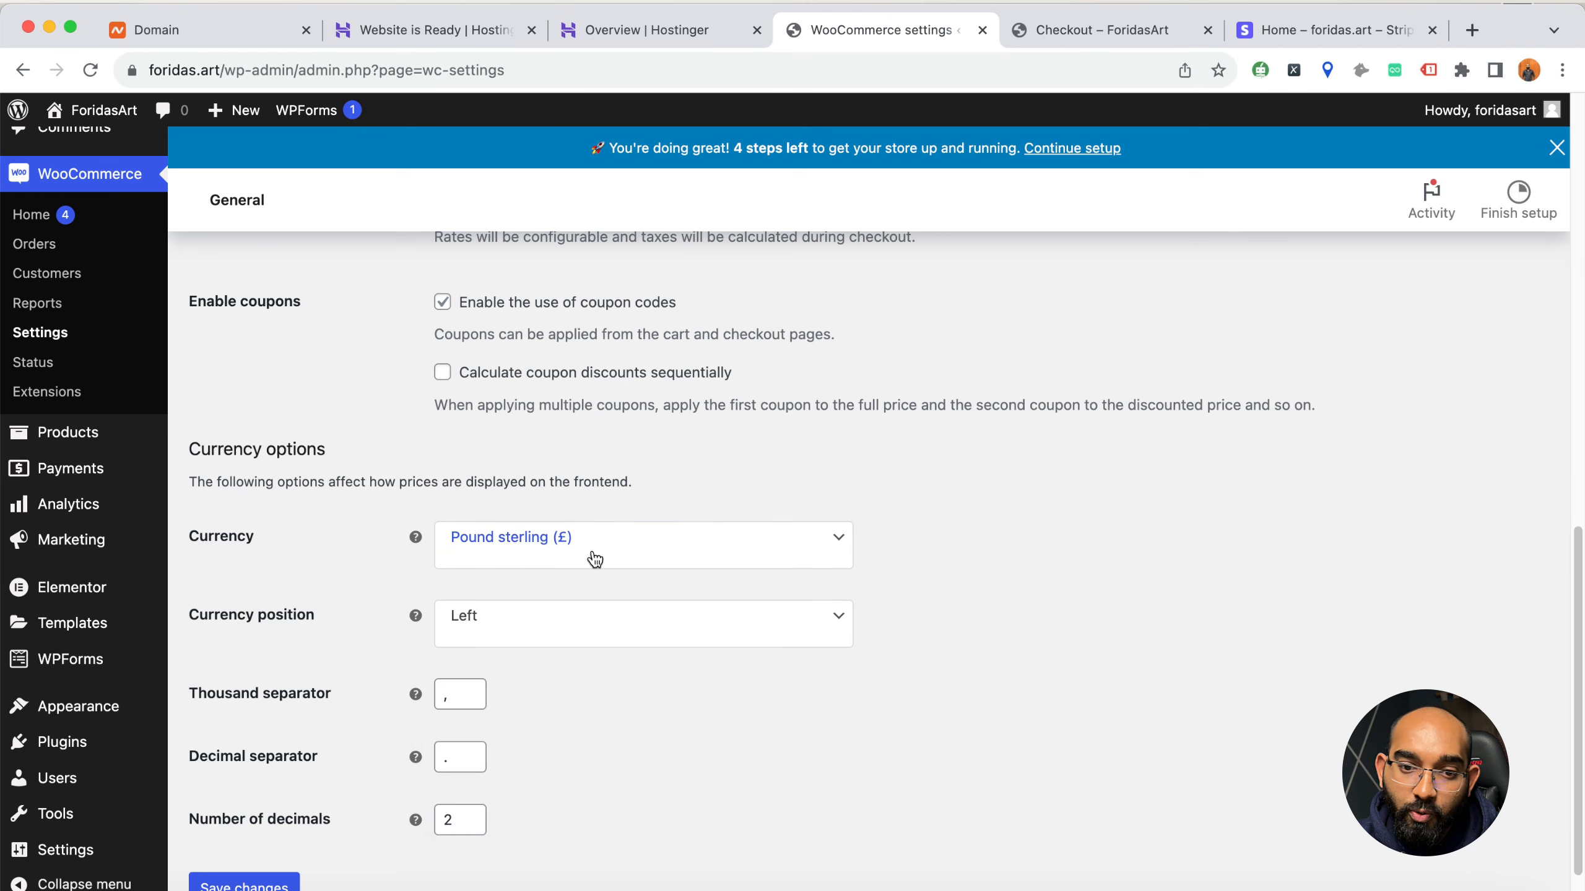
{"action": "scroll", "coordinate": [593, 559], "scroll_direction": "down", "scroll_amount": 2}
{"action": "scroll", "coordinate": [642, 680], "scroll_direction": "up", "scroll_amount": 20}
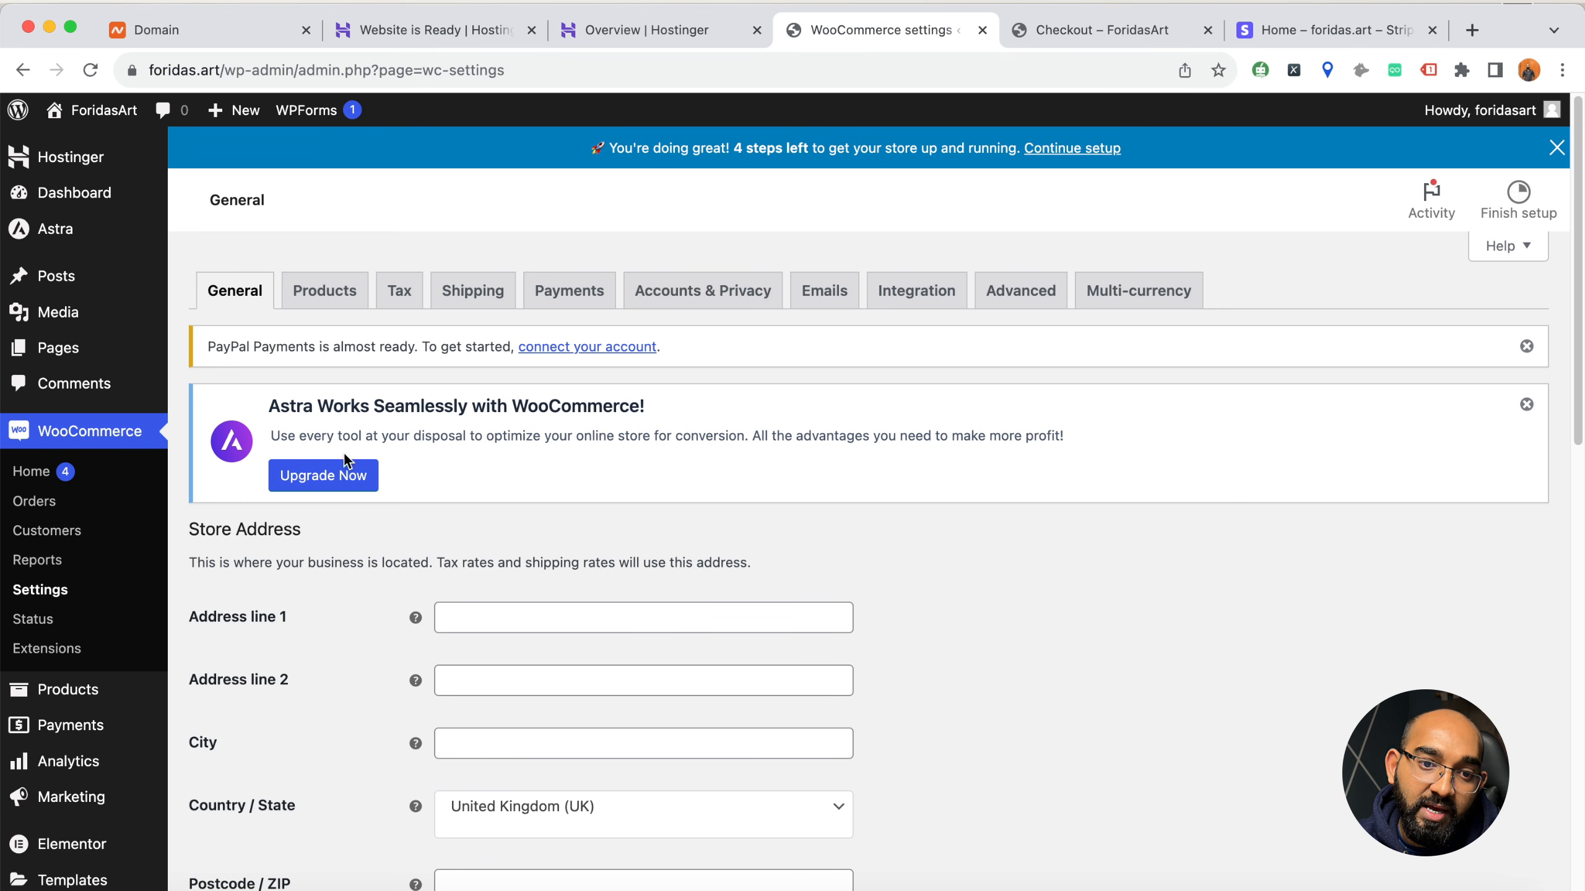
Review the WooCommerce product settings for cart behaviour, measurements and reviews, and the tax options
{"action": "left_click", "coordinate": [335, 301]}
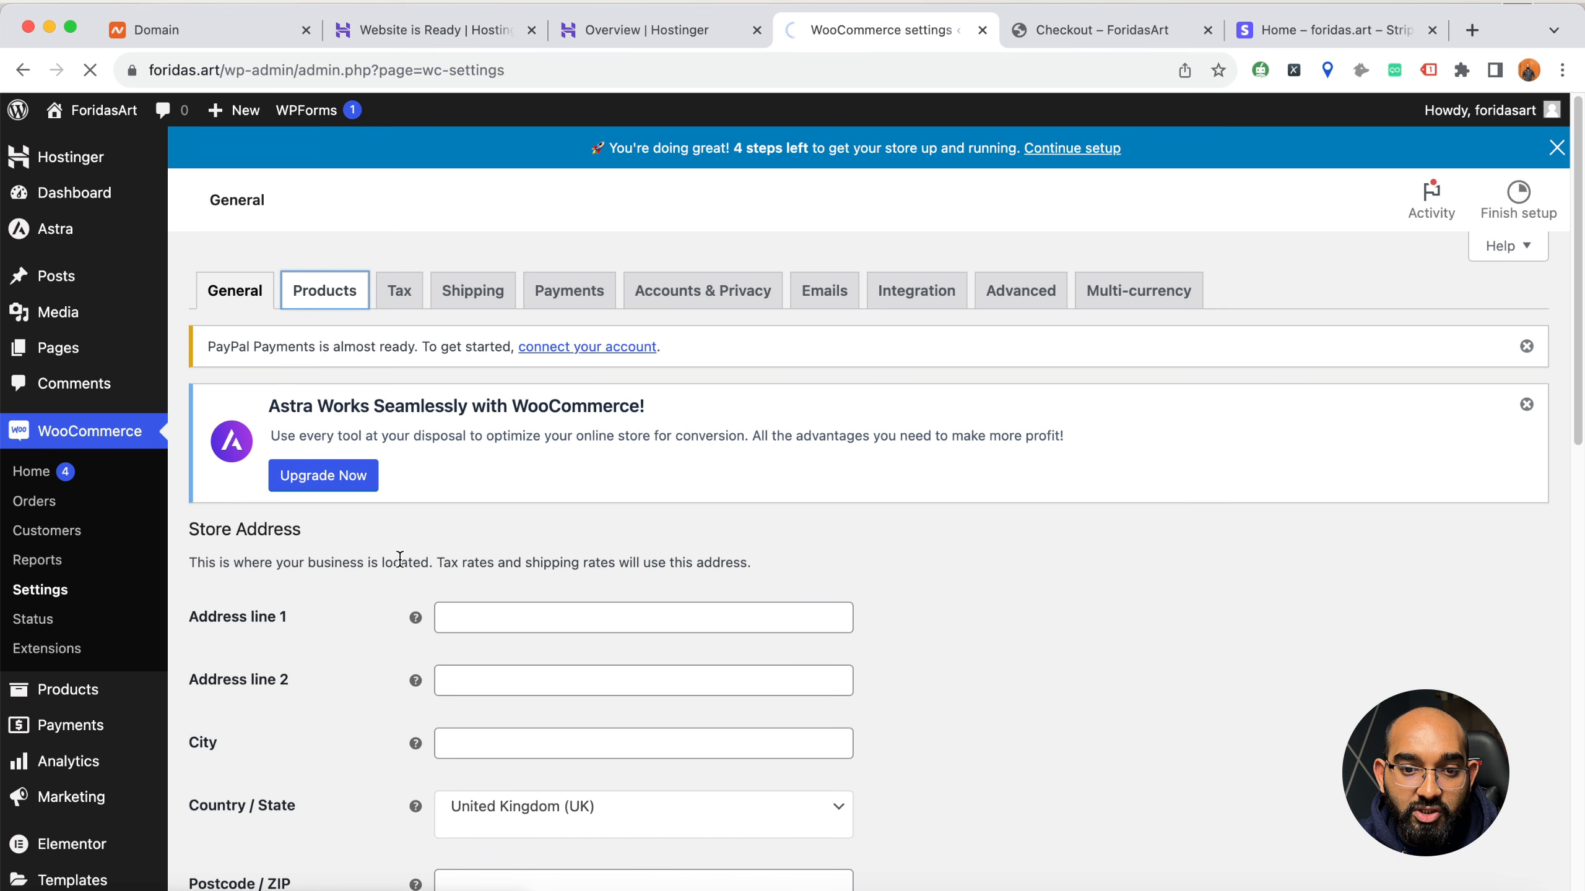
{"action": "scroll", "coordinate": [392, 579], "scroll_direction": "down", "scroll_amount": 6}
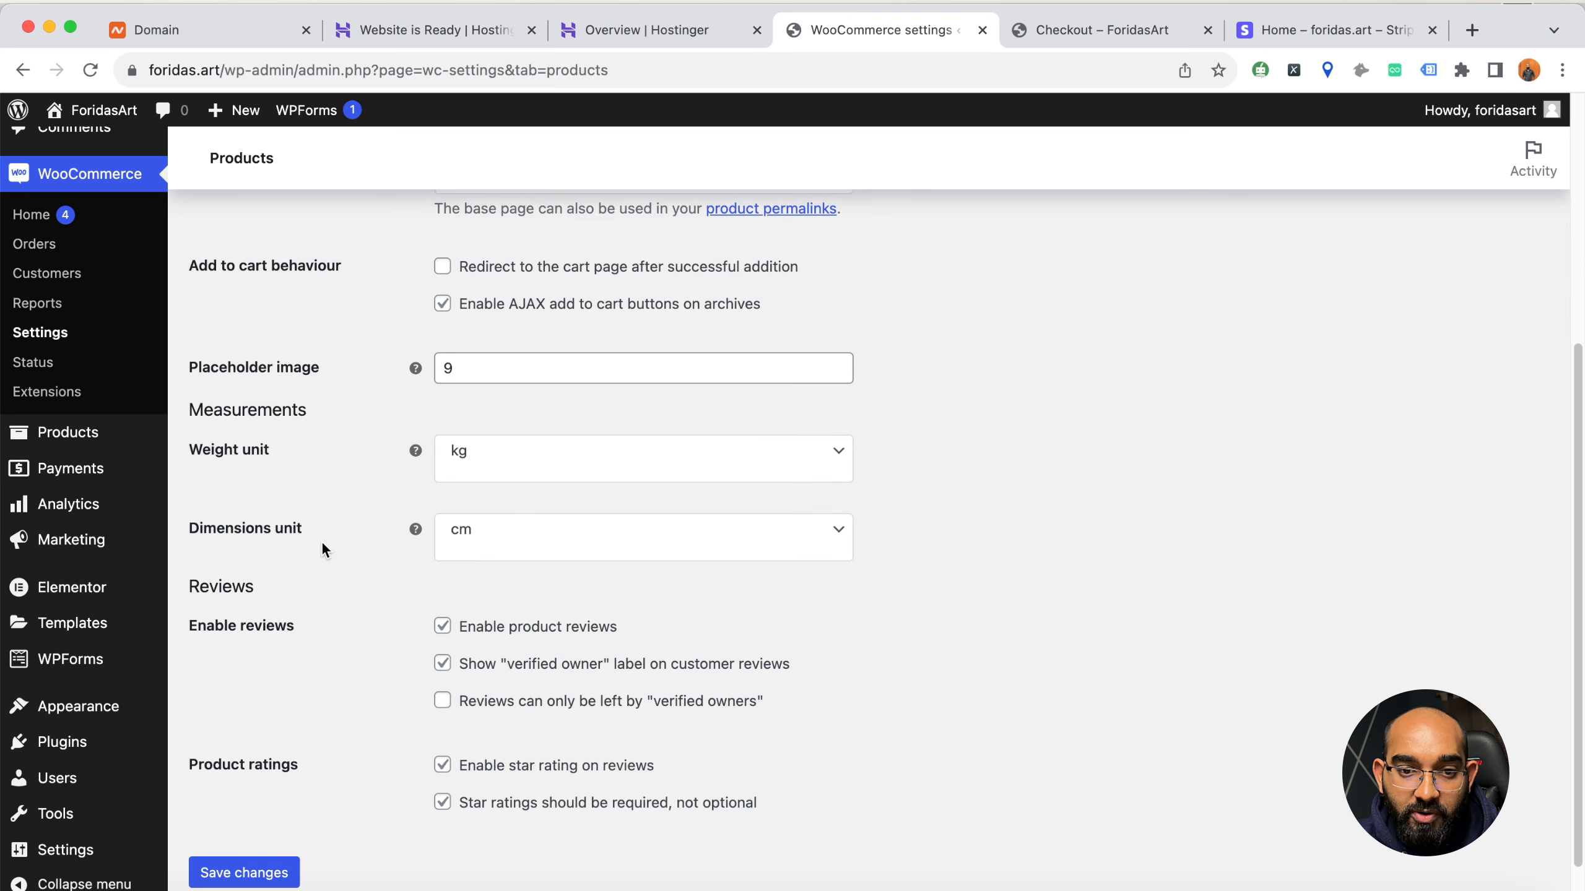
{"action": "scroll", "coordinate": [362, 568], "scroll_direction": "up", "scroll_amount": 6}
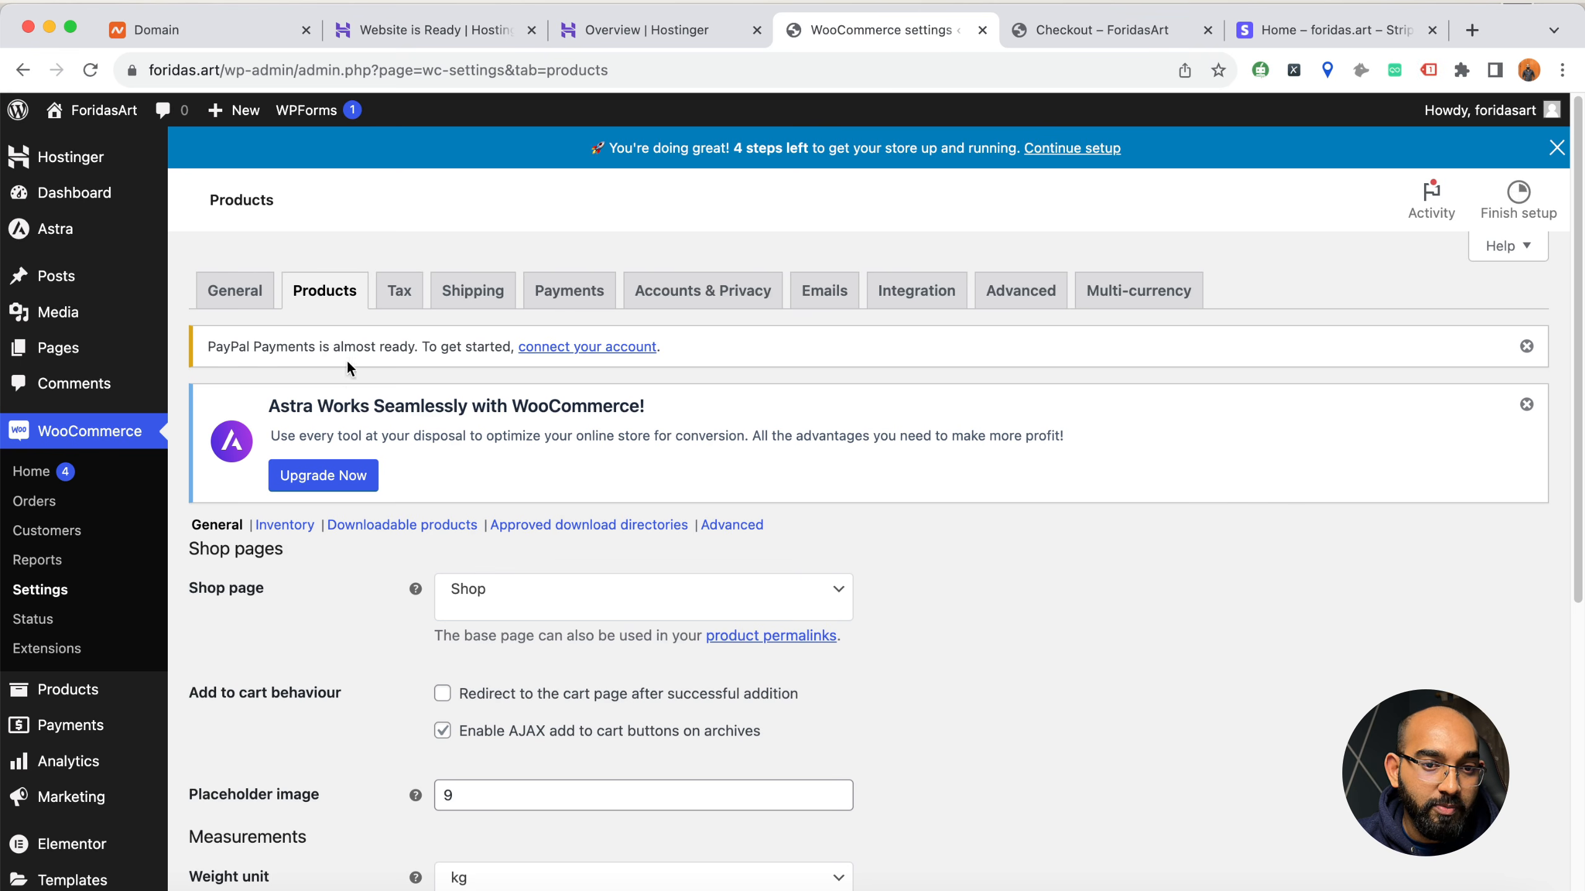
{"action": "left_click", "coordinate": [383, 307]}
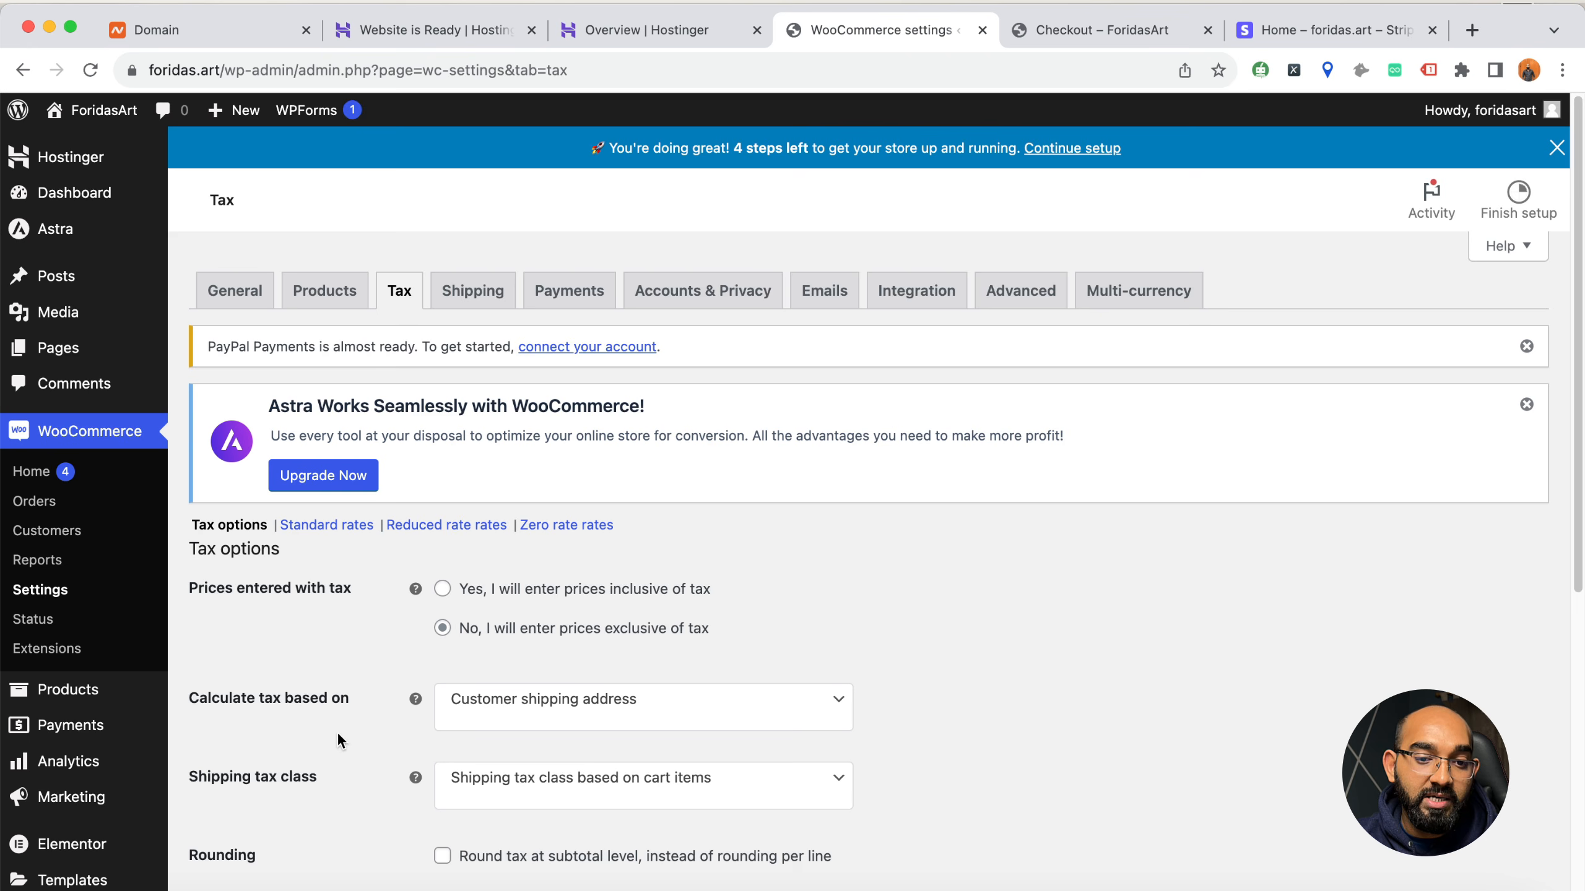
{"action": "scroll", "coordinate": [403, 653], "scroll_direction": "down", "scroll_amount": 5}
{"action": "scroll", "coordinate": [284, 663], "scroll_direction": "up", "scroll_amount": 5}
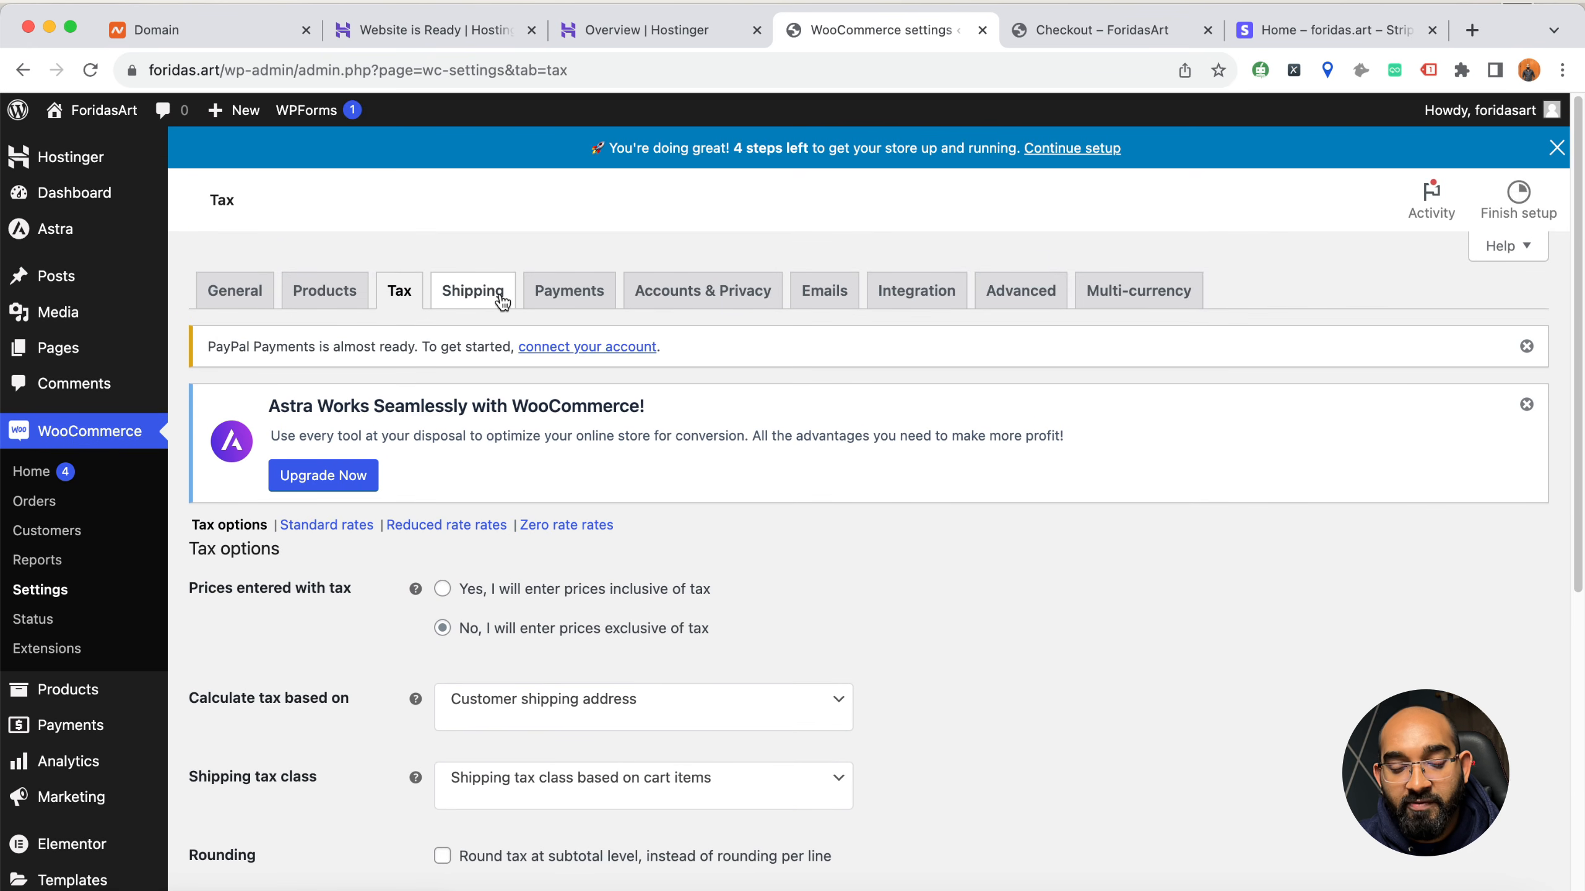
Review the WooCommerce payment methods, including direct bank transfer, cash on delivery, Stripe and PayPal
{"action": "left_click", "coordinate": [571, 305]}
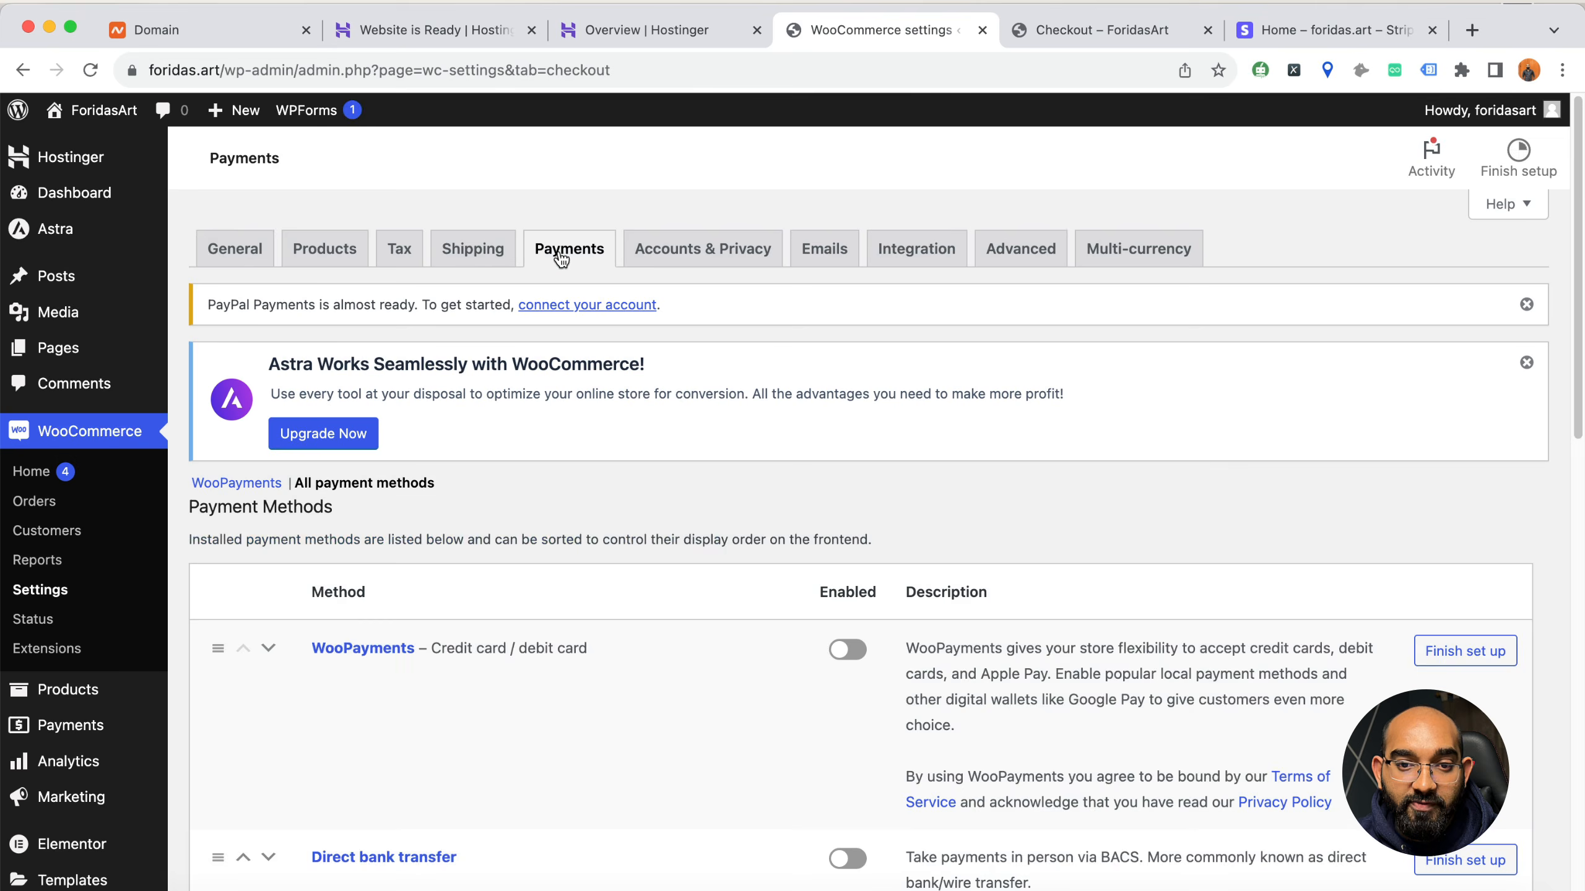
{"action": "scroll", "coordinate": [503, 612], "scroll_direction": "down", "scroll_amount": 4}
{"action": "scroll", "coordinate": [503, 602], "scroll_direction": "down", "scroll_amount": 10}
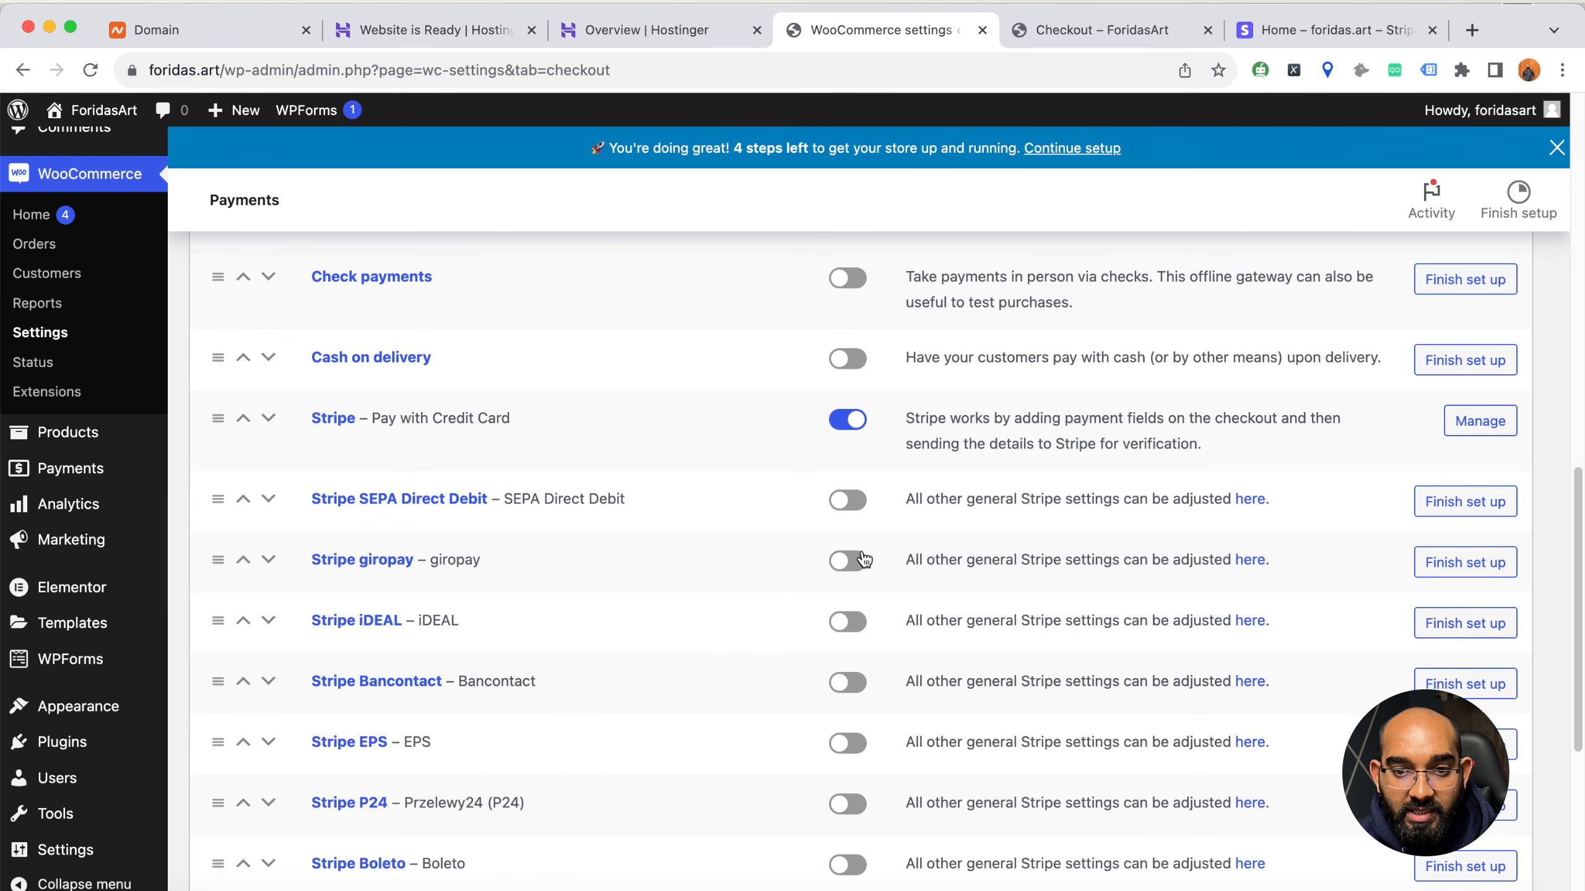
{"action": "scroll", "coordinate": [685, 588], "scroll_direction": "down", "scroll_amount": 7}
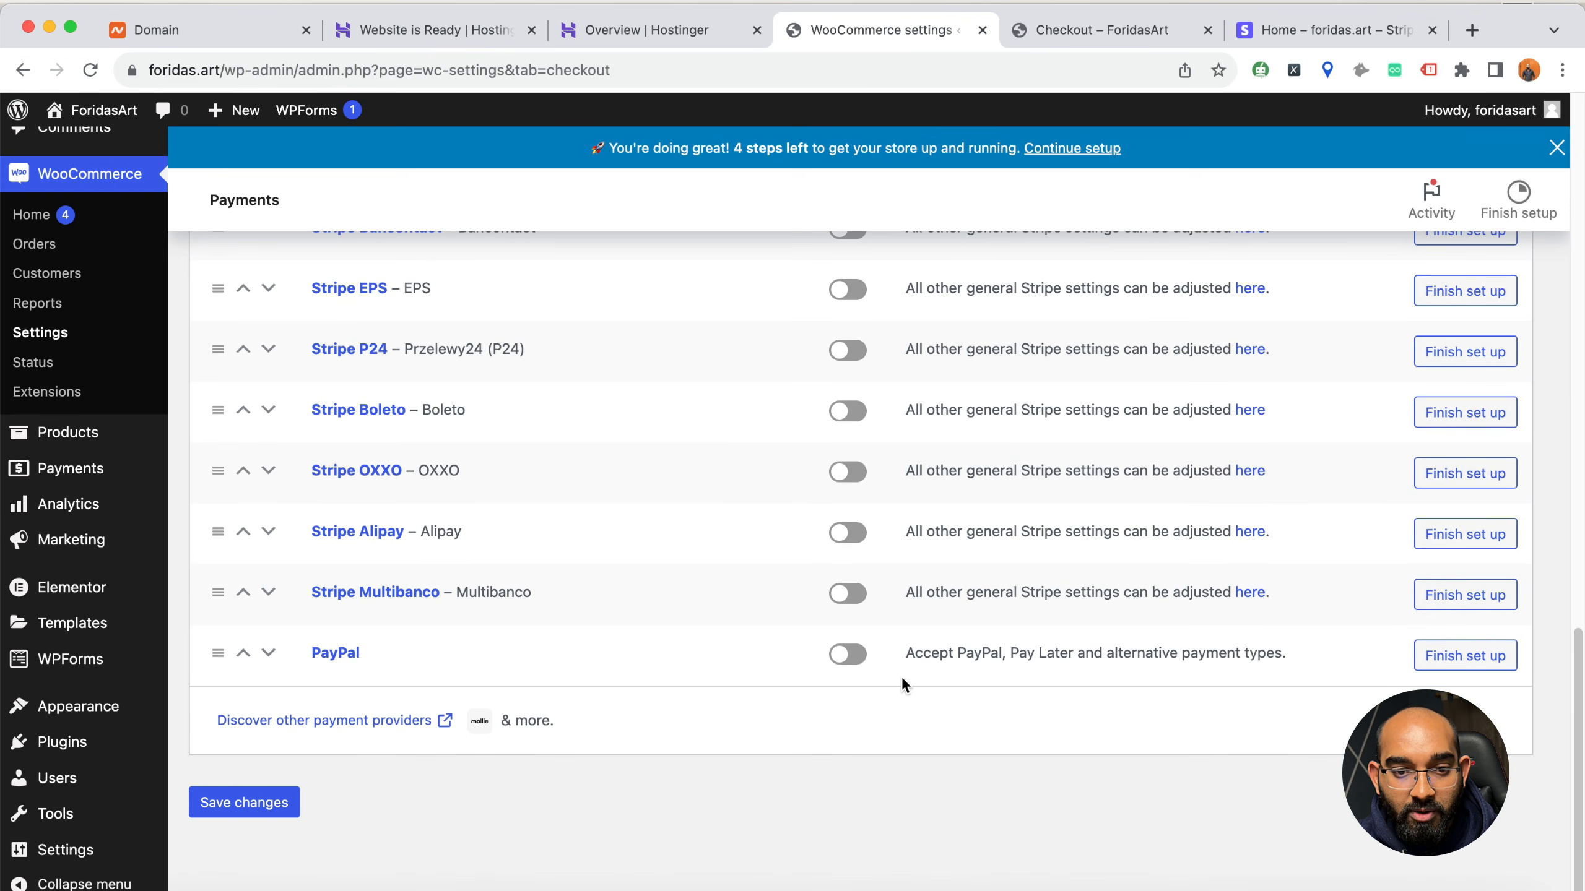
{"action": "scroll", "coordinate": [905, 676], "scroll_direction": "up", "scroll_amount": 9}
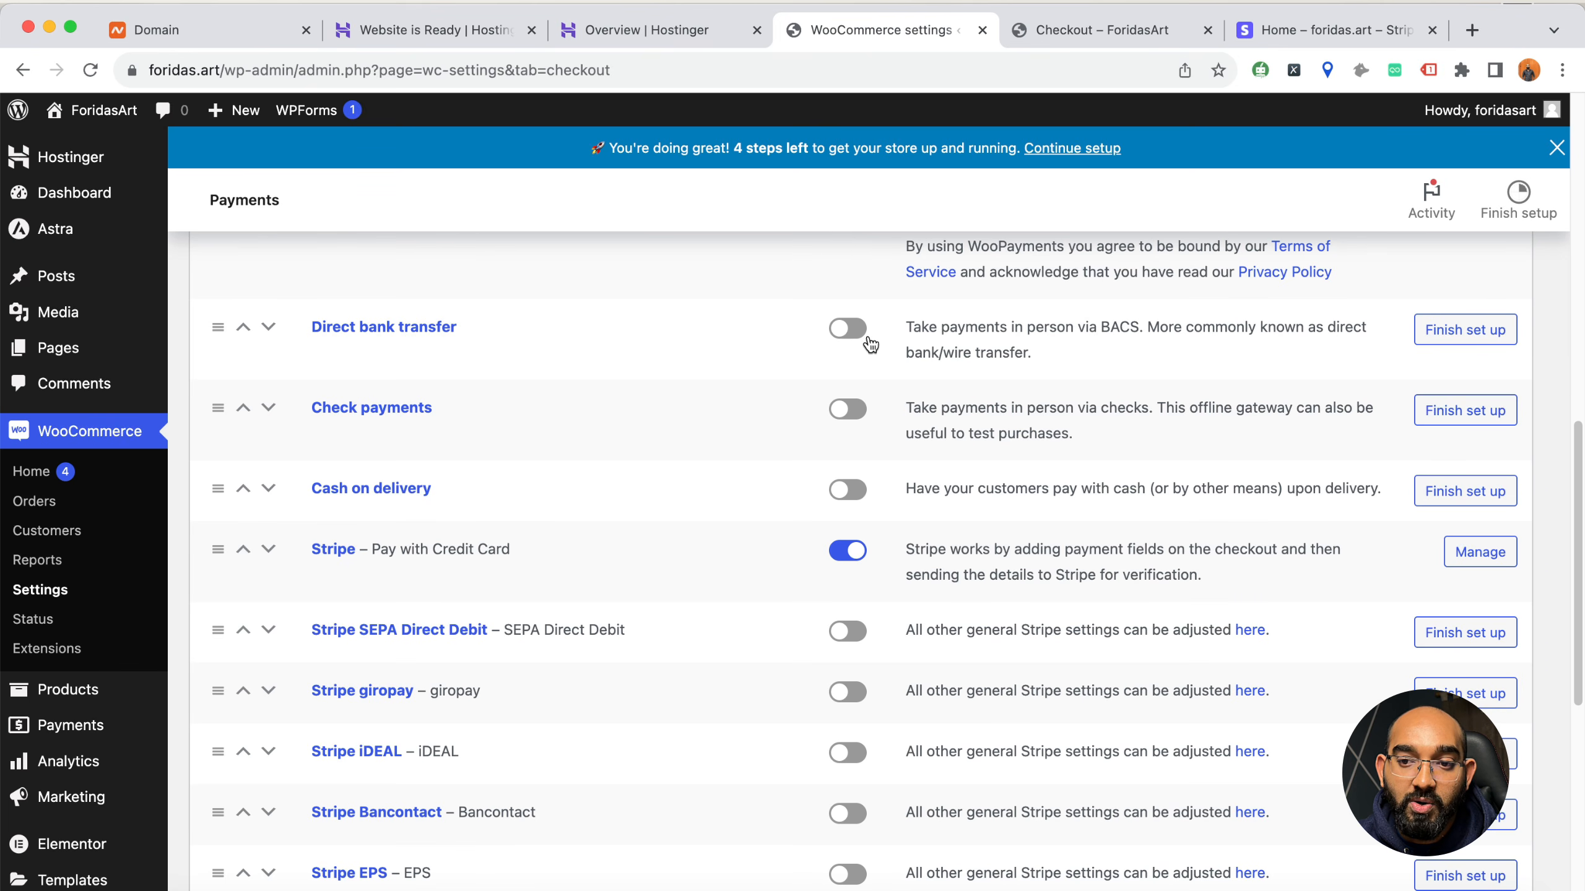
{"action": "scroll", "coordinate": [720, 601], "scroll_direction": "up", "scroll_amount": 4}
{"action": "scroll", "coordinate": [722, 598], "scroll_direction": "down", "scroll_amount": 4}
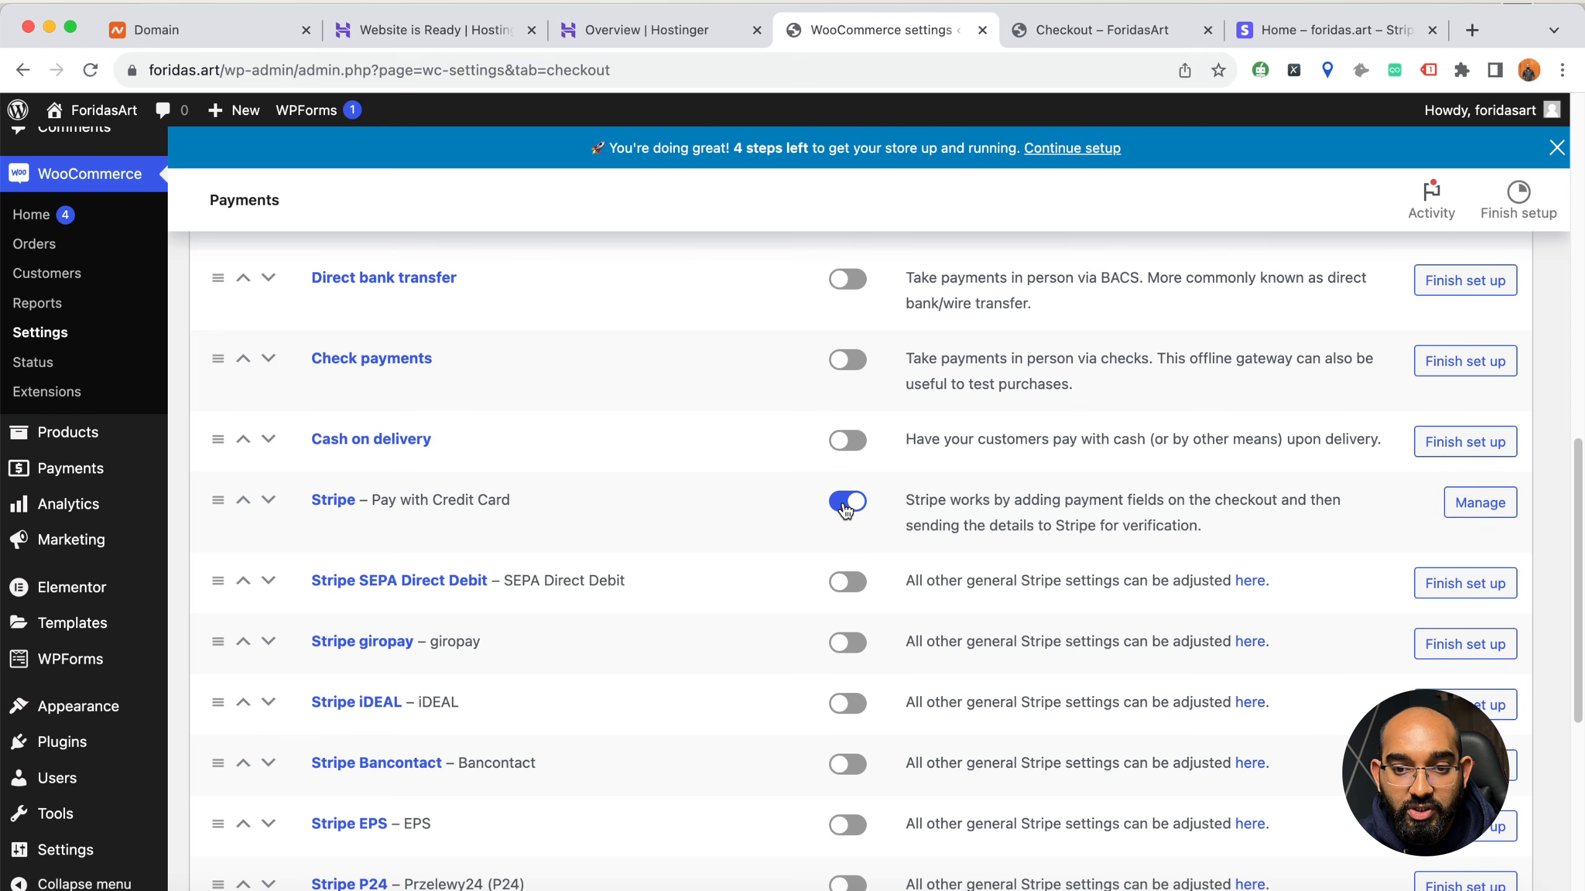
{"action": "scroll", "coordinate": [572, 635], "scroll_direction": "up", "scroll_amount": 10}
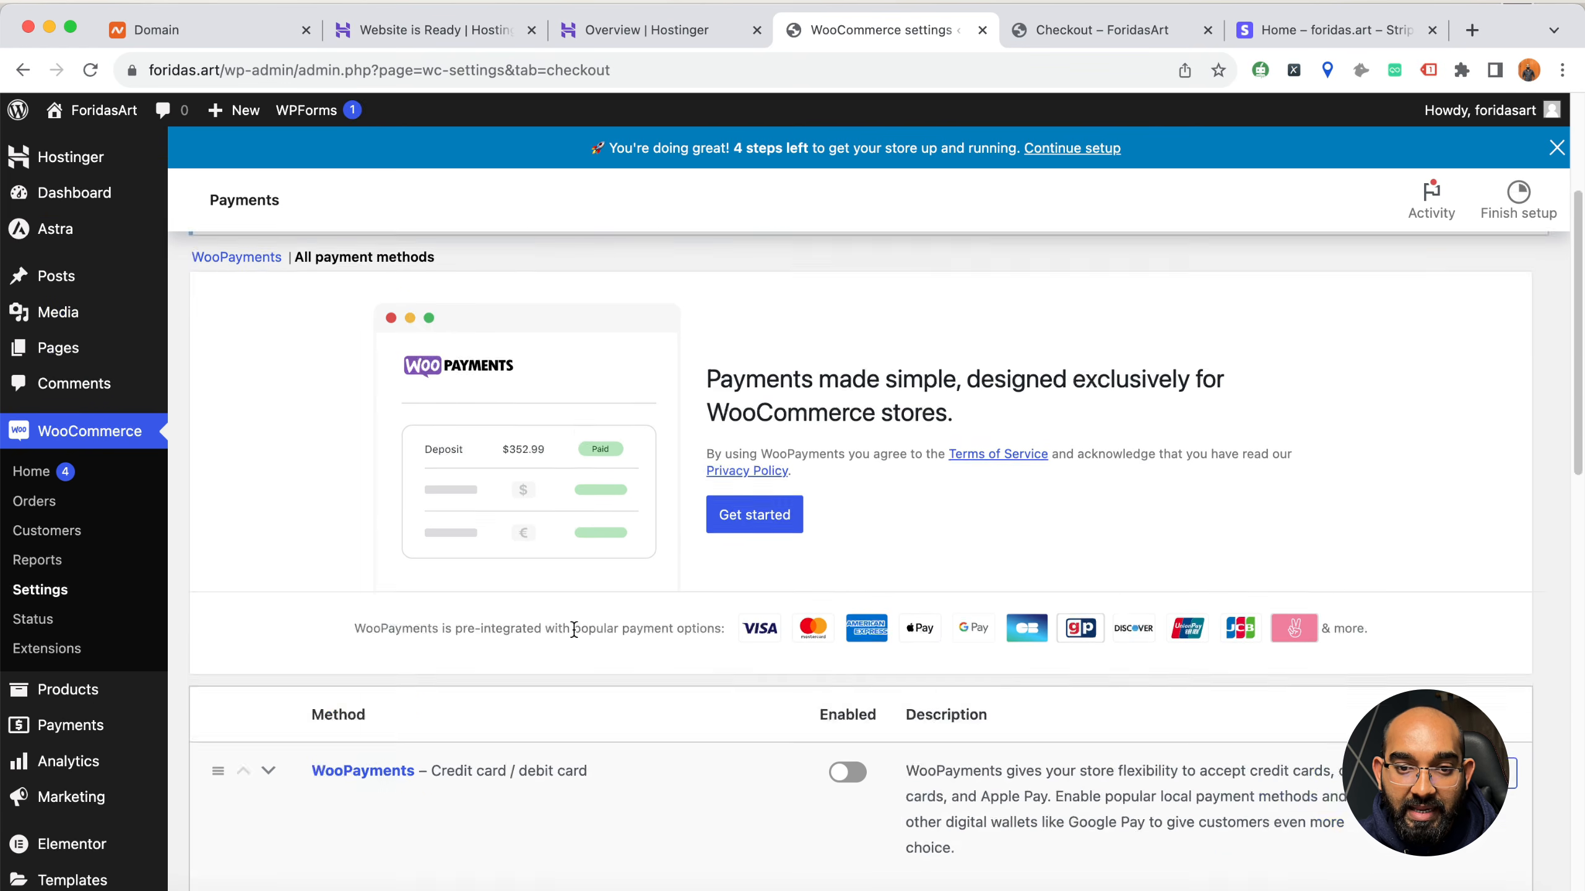
Allow customers to create accounts during checkout and on the "My account" page, and save the Accounts & Privacy settings
{"action": "left_click", "coordinate": [716, 289]}
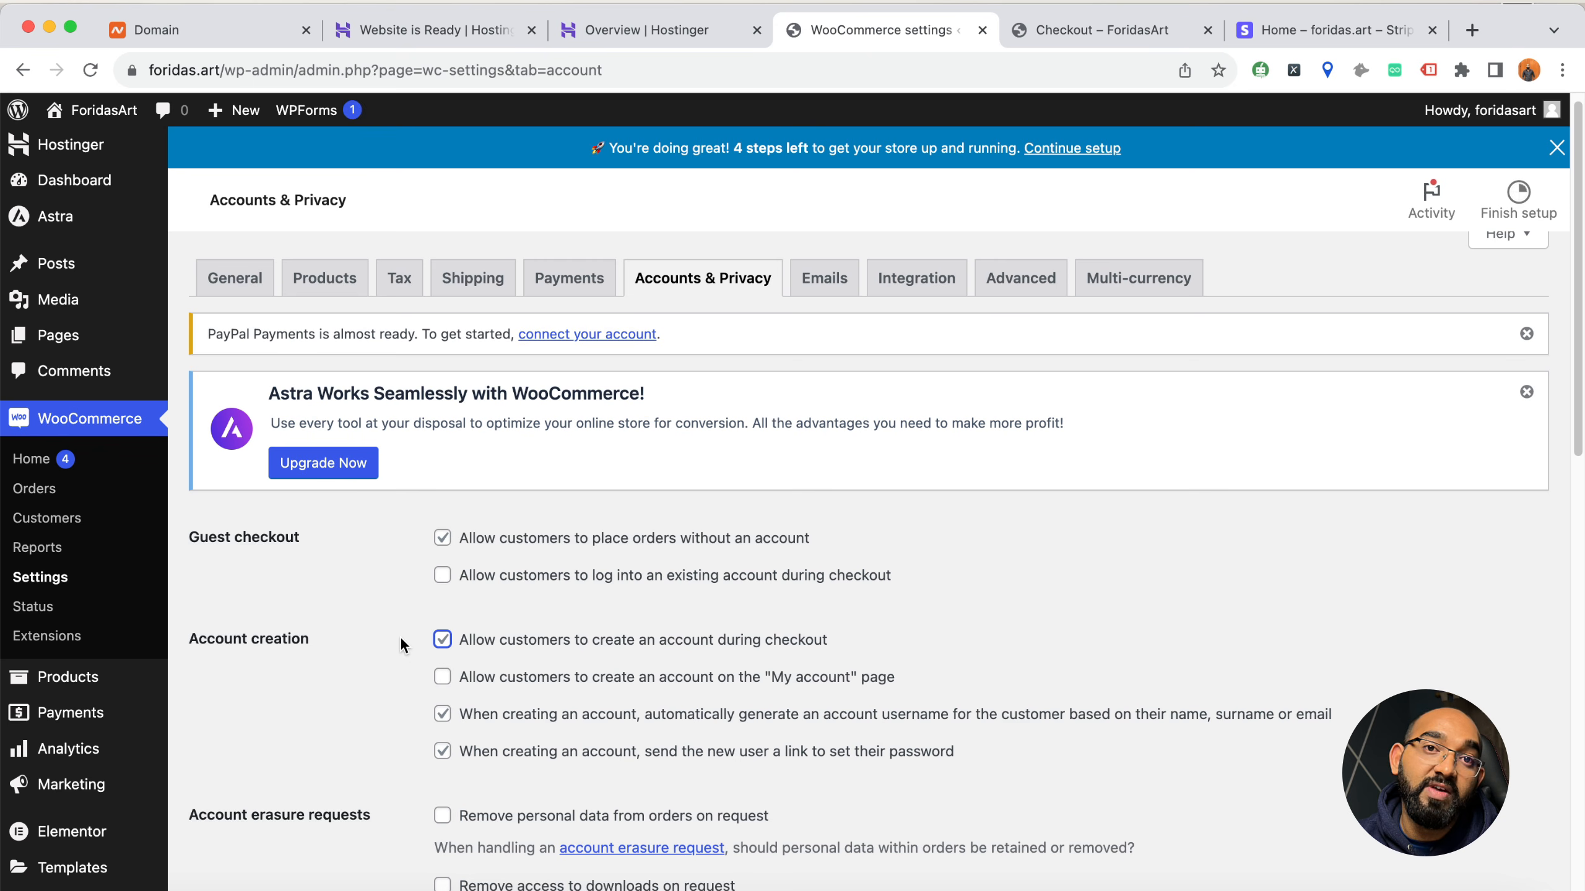
{"action": "left_click", "coordinate": [524, 685]}
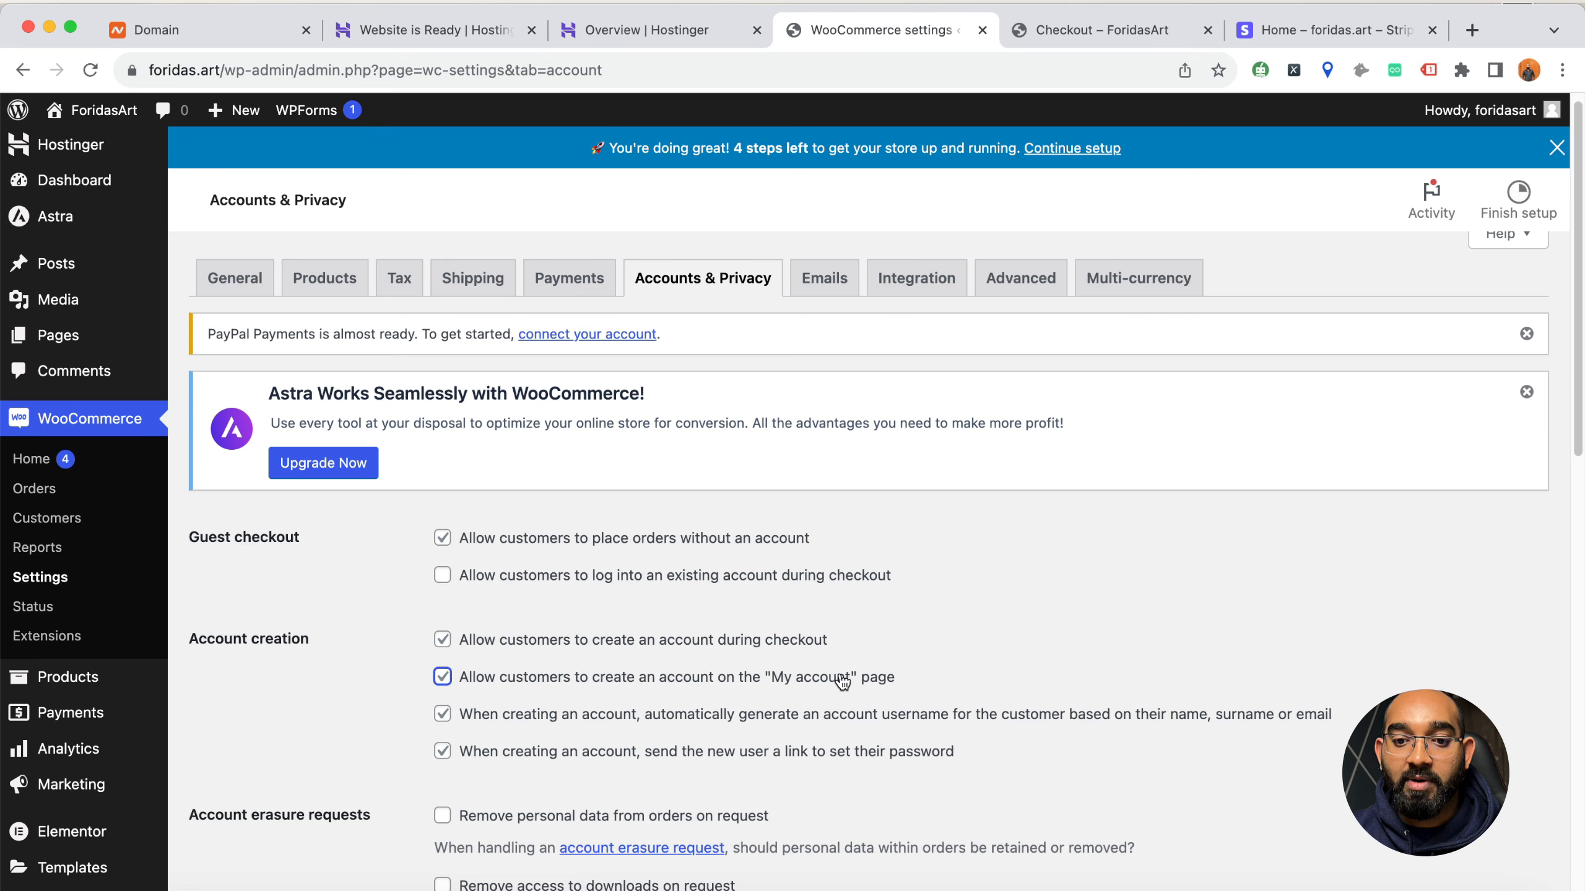
{"action": "scroll", "coordinate": [354, 684], "scroll_direction": "down", "scroll_amount": 2}
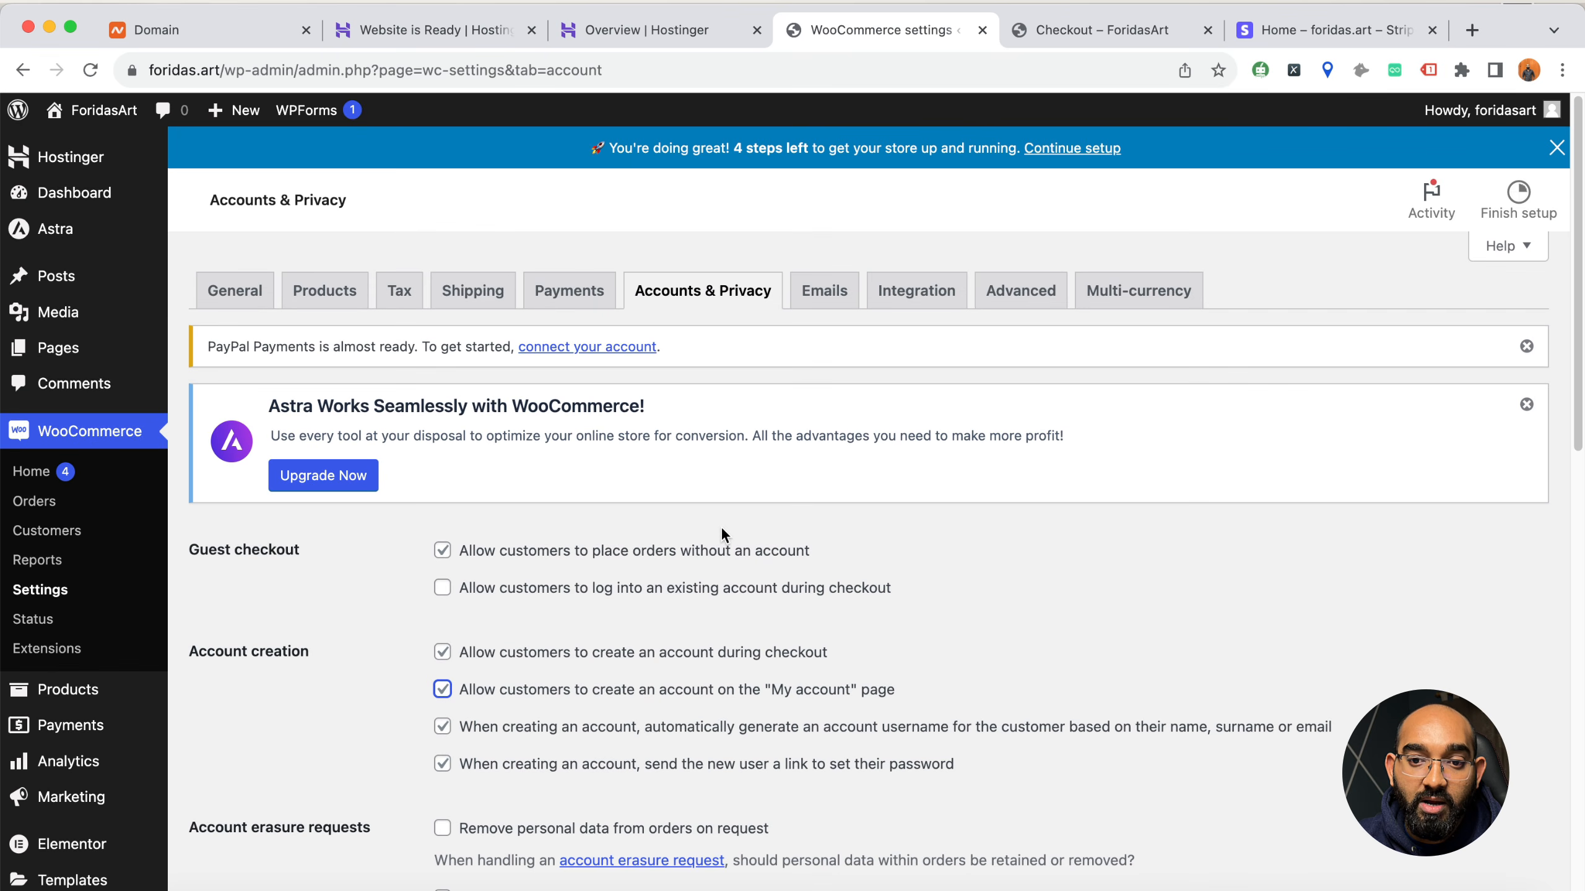
{"action": "left_click", "coordinate": [823, 289]}
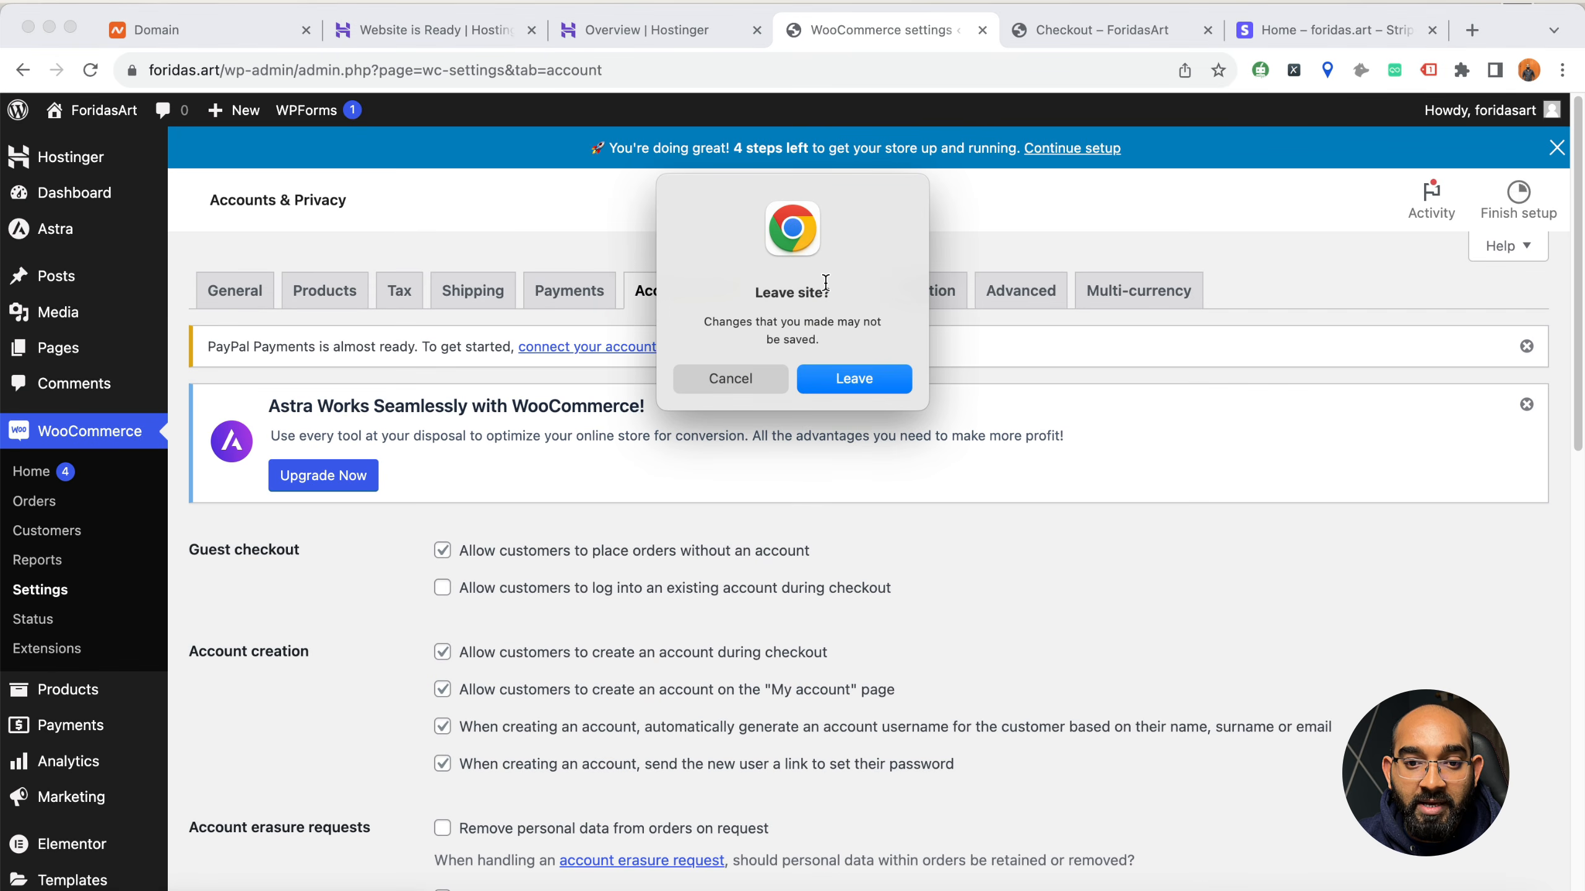
{"action": "left_click", "coordinate": [730, 379]}
{"action": "scroll", "coordinate": [738, 499], "scroll_direction": "down", "scroll_amount": 15}
{"action": "left_click", "coordinate": [244, 803]}
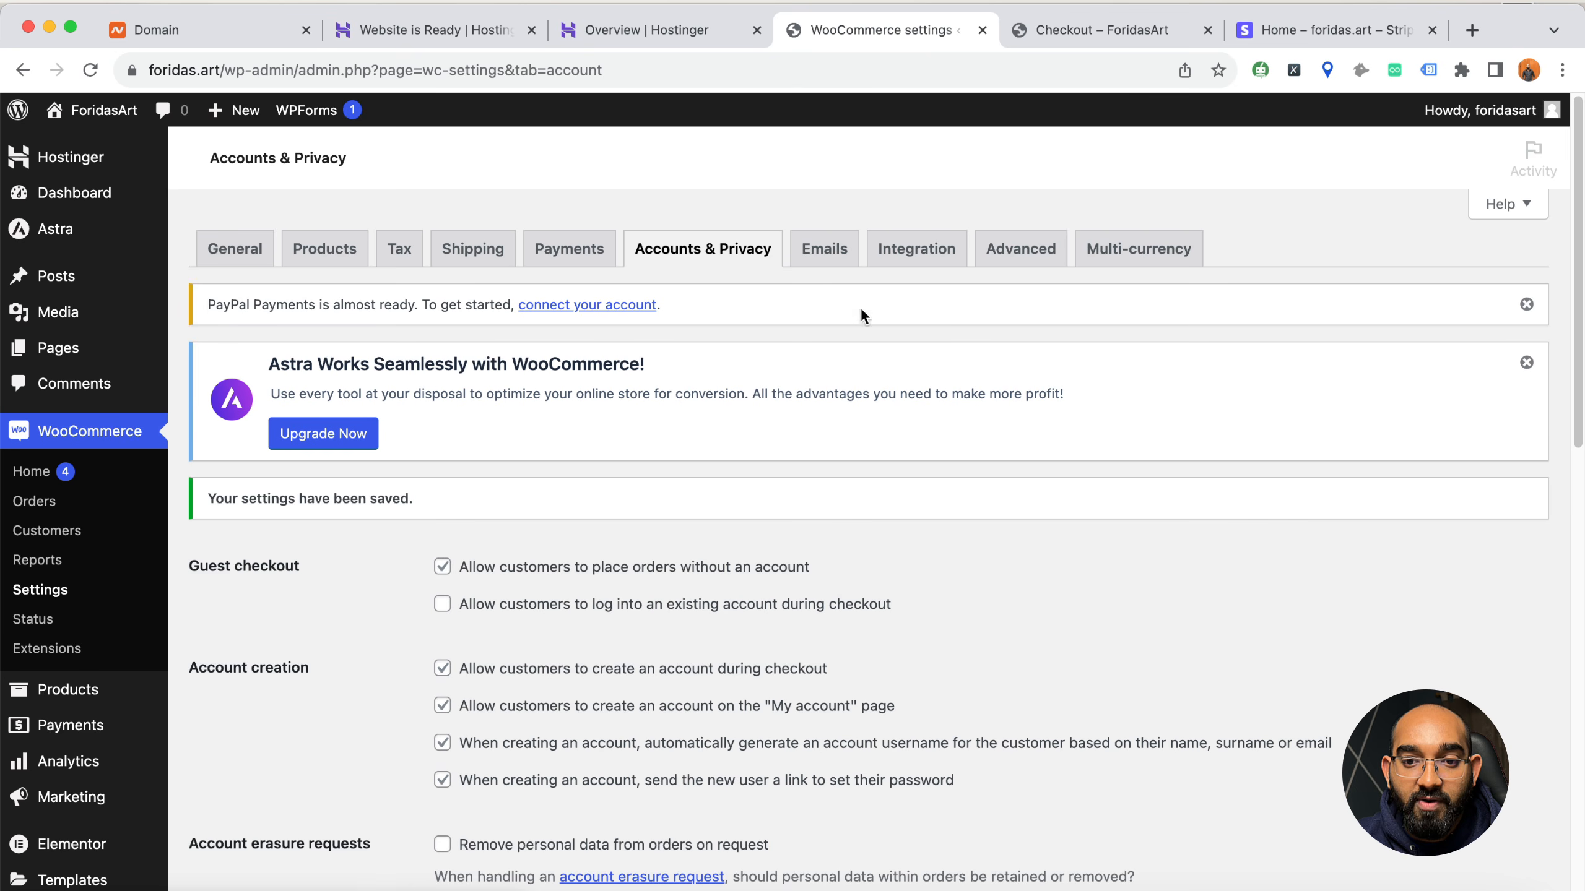
Review the WooCommerce email notifications, examining the recipient, subject, heading and additional content of the New order and Cancelled order emails
{"action": "left_click", "coordinate": [841, 248]}
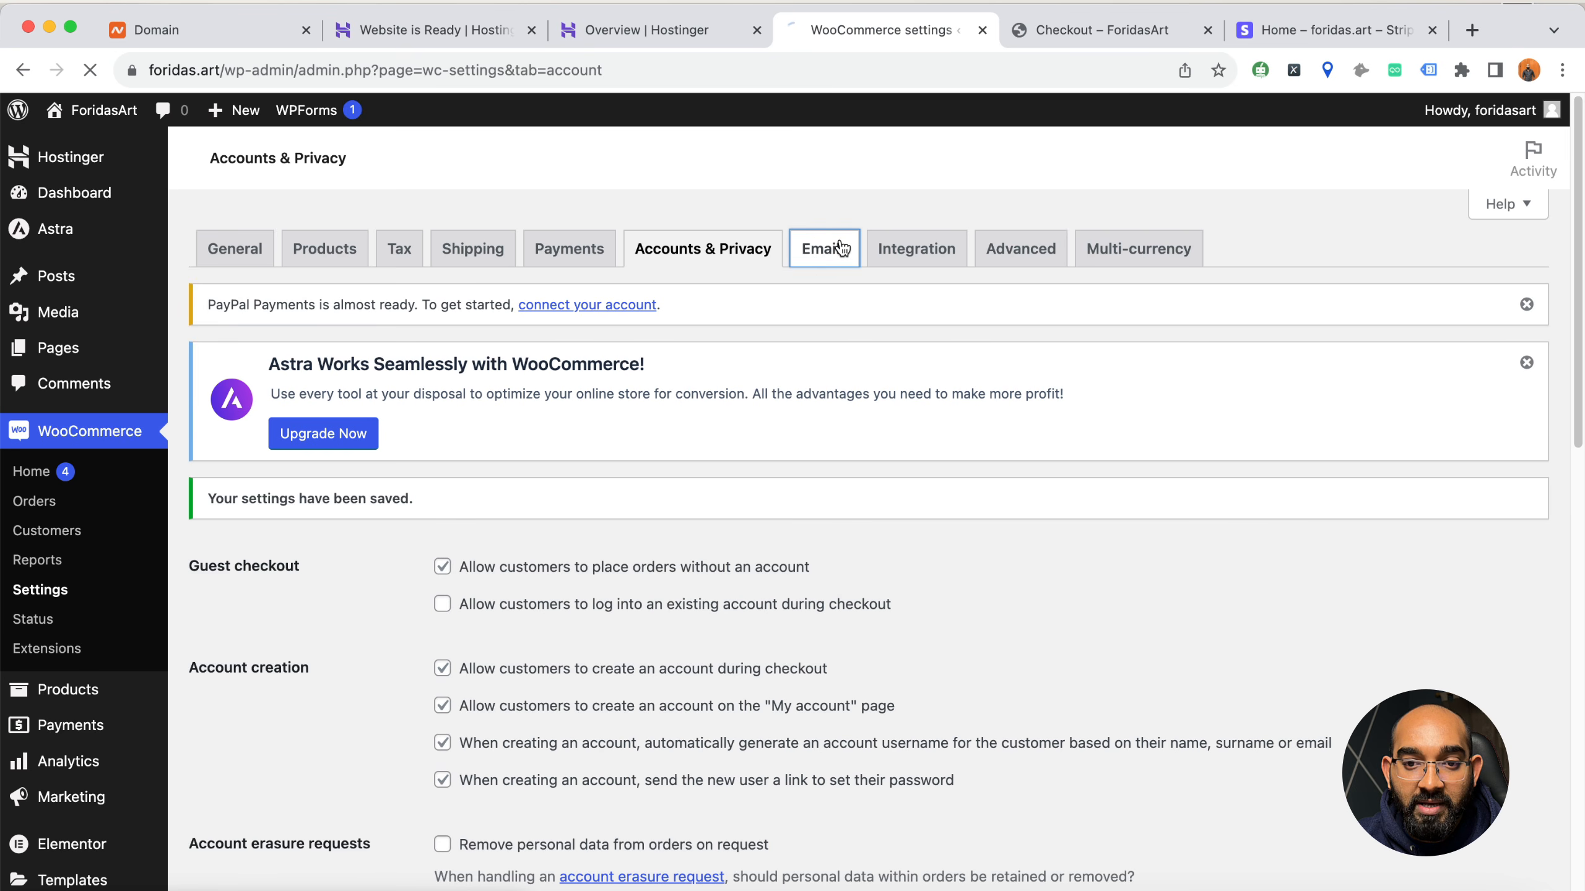
{"action": "scroll", "coordinate": [639, 574], "scroll_direction": "down", "scroll_amount": 3}
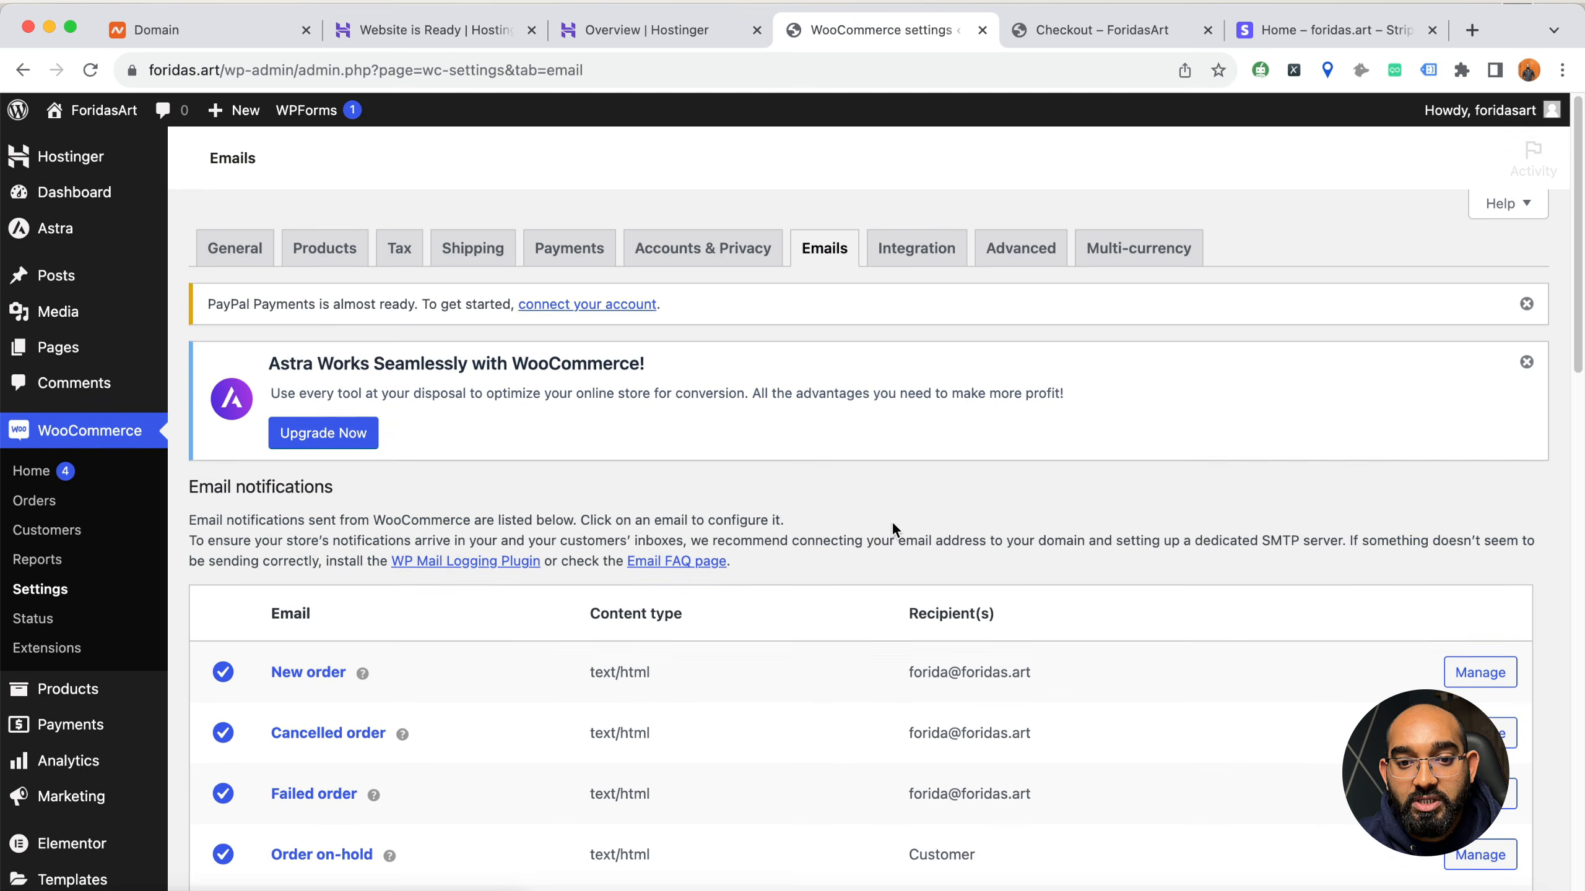
{"action": "scroll", "coordinate": [900, 517], "scroll_direction": "down", "scroll_amount": 5}
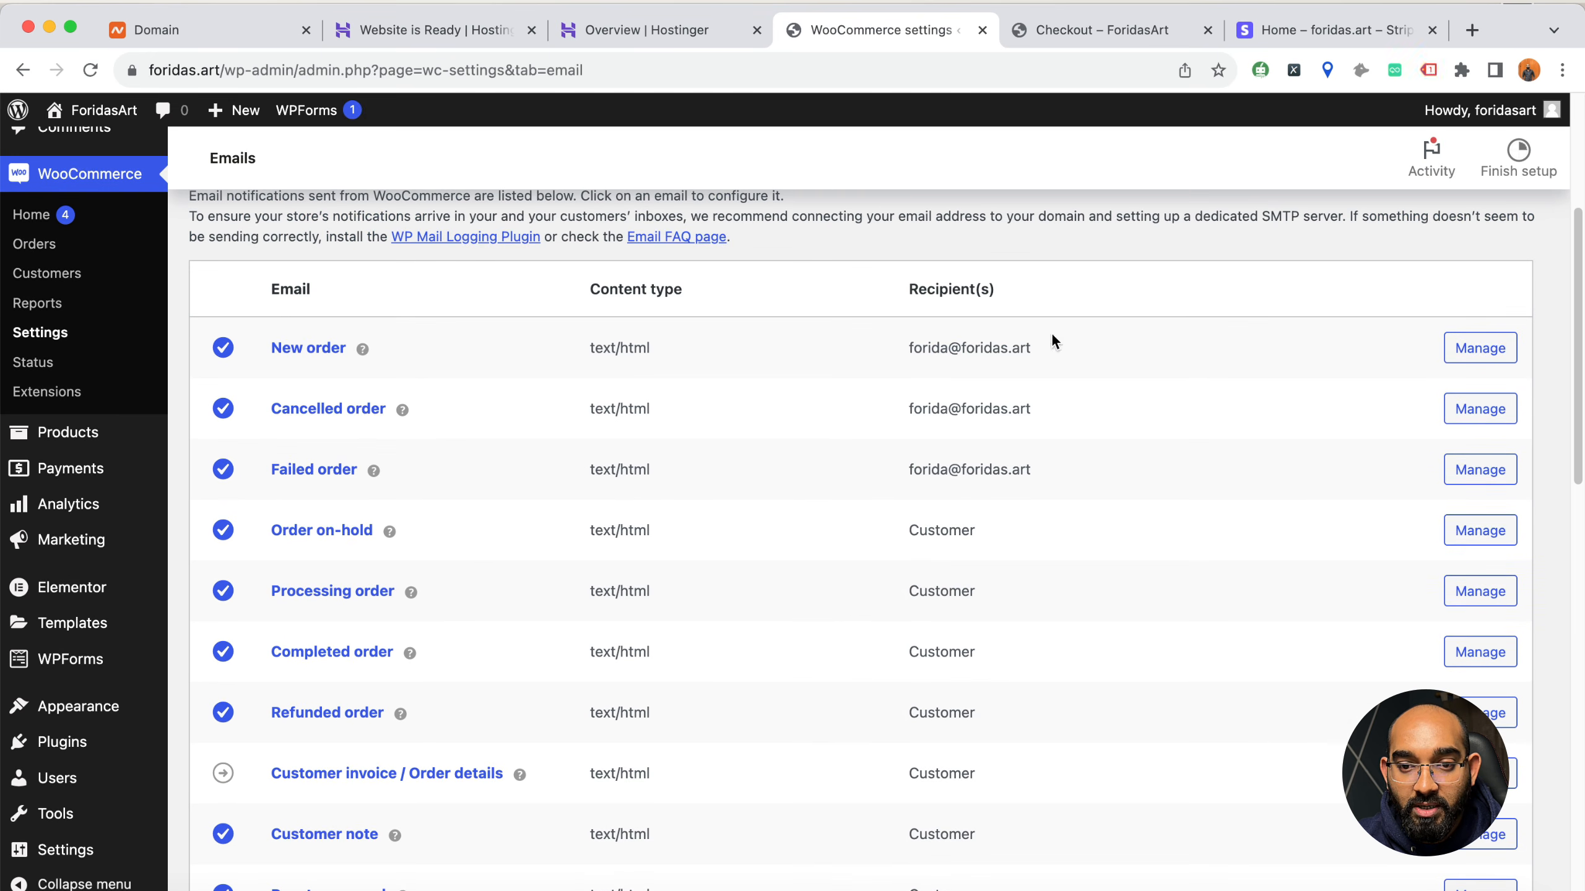
{"action": "left_click", "coordinate": [1458, 401]}
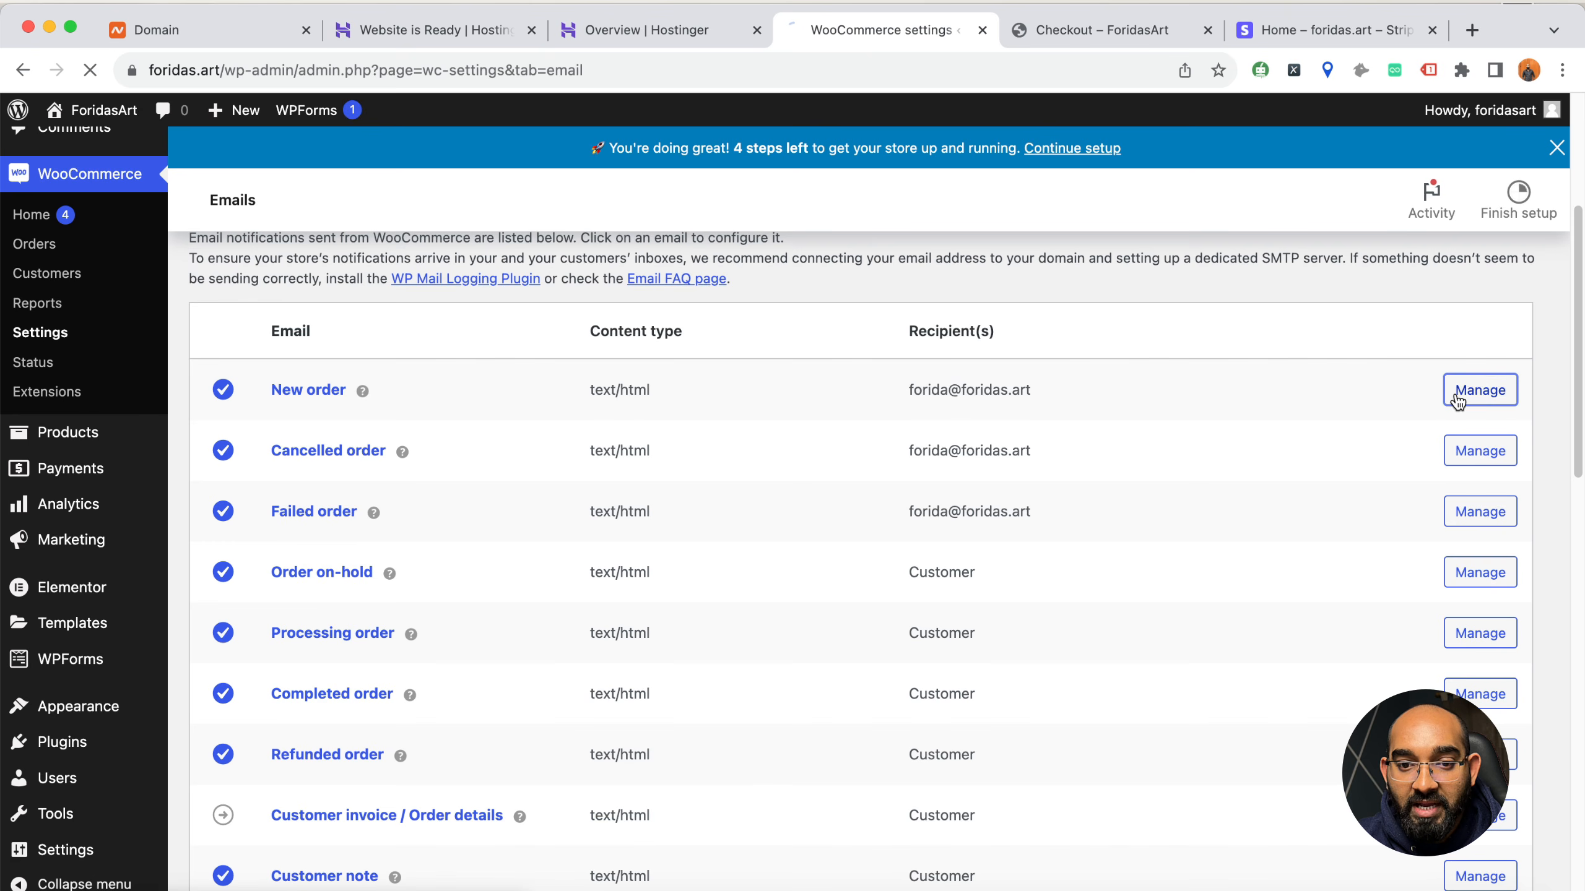
{"action": "scroll", "coordinate": [503, 590], "scroll_direction": "down", "scroll_amount": 3}
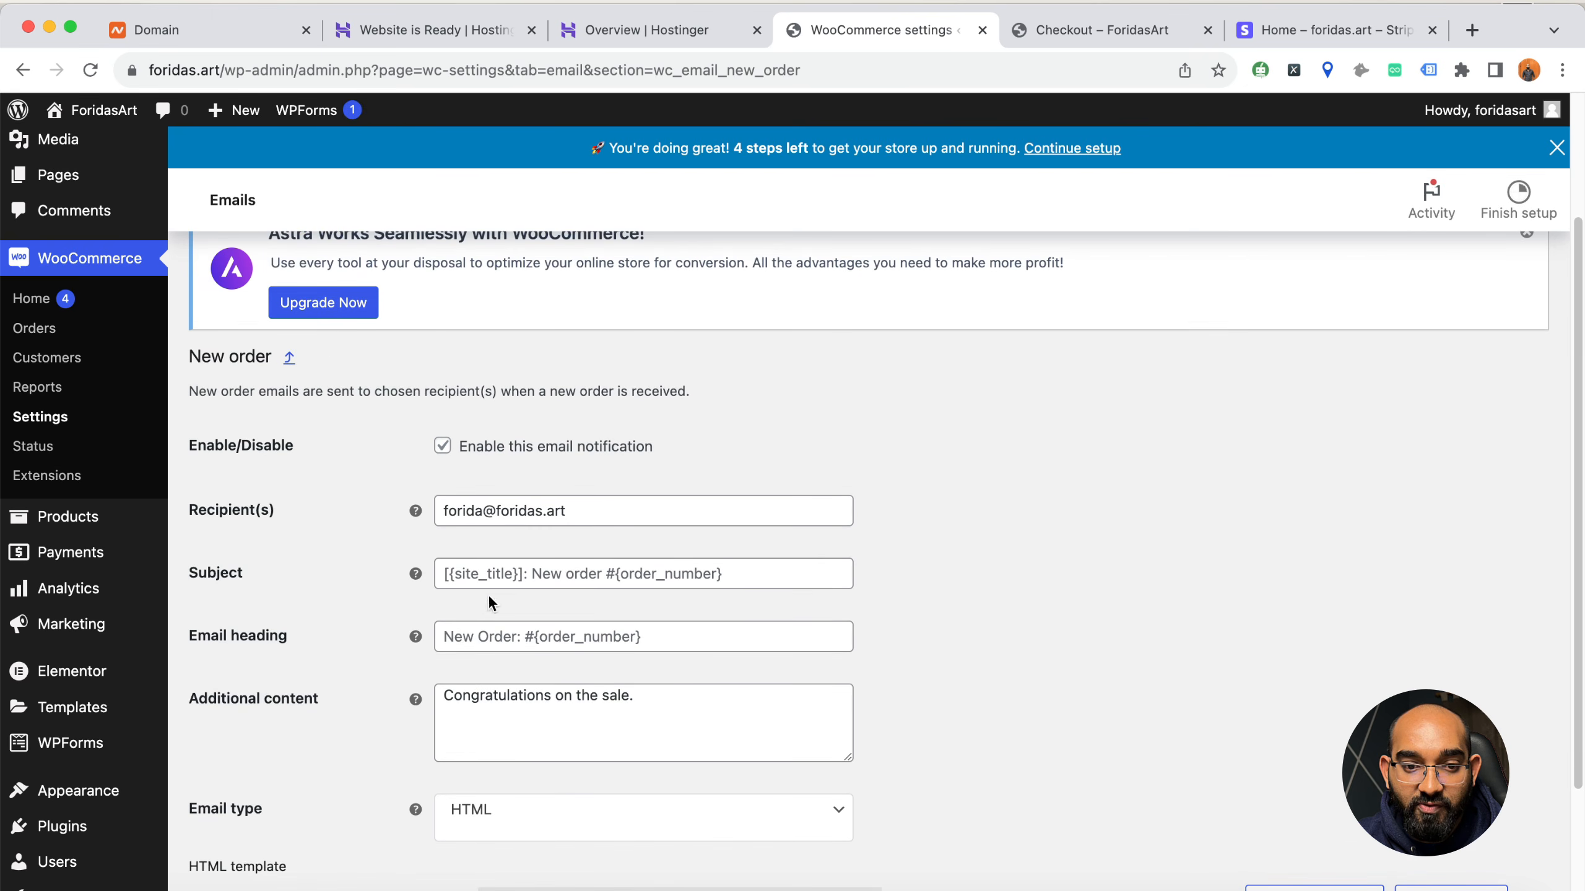
{"action": "triple_click", "coordinate": [509, 653]}
{"action": "left_click", "coordinate": [22, 70]}
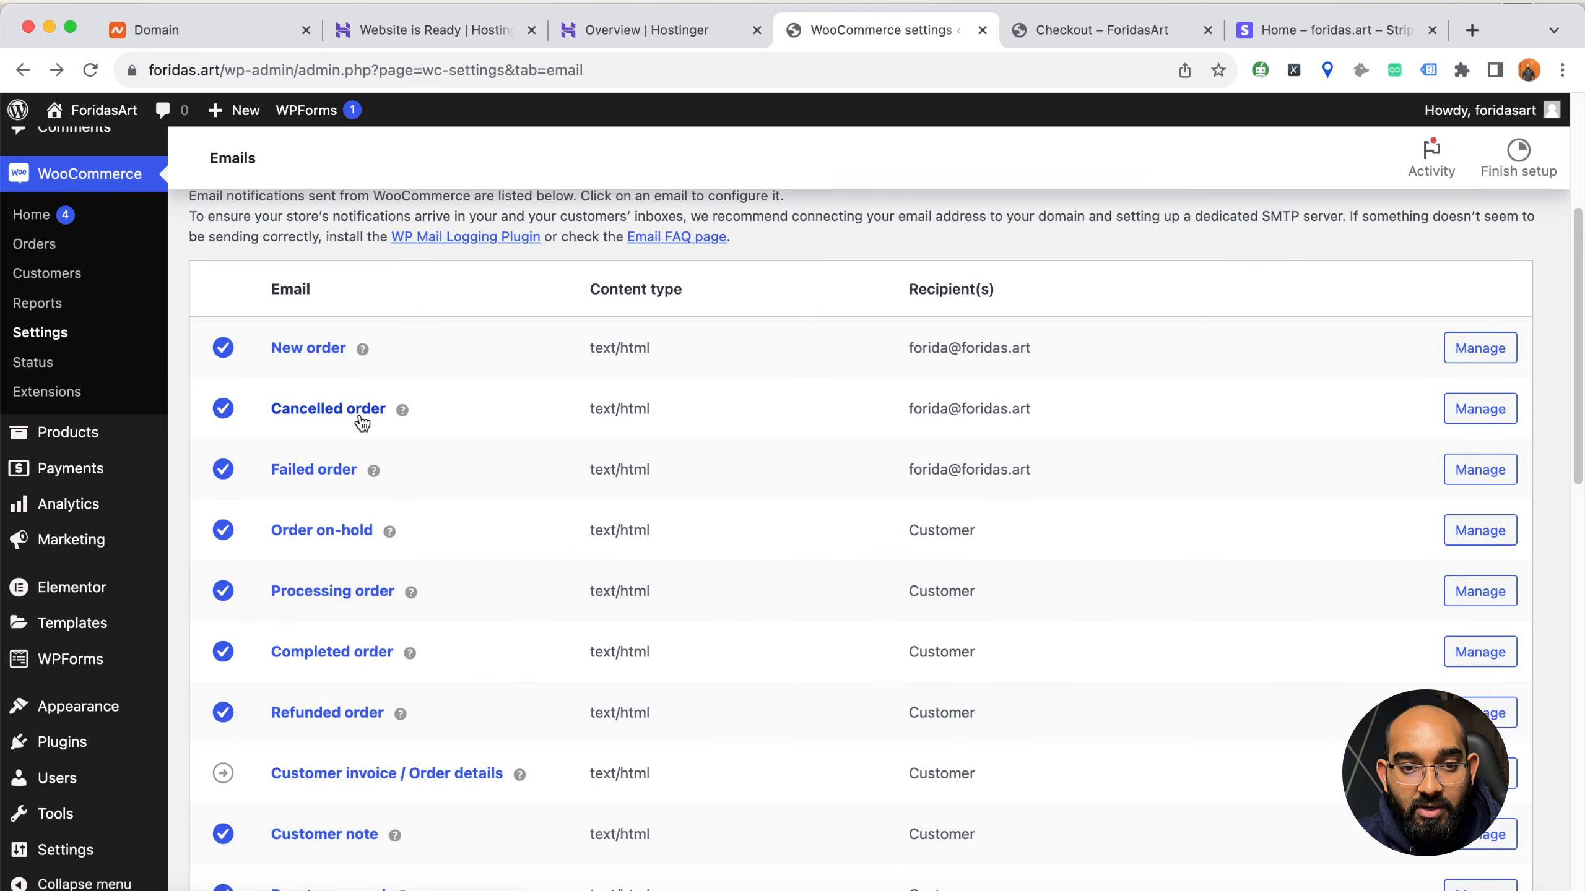
{"action": "left_click", "coordinate": [1494, 452]}
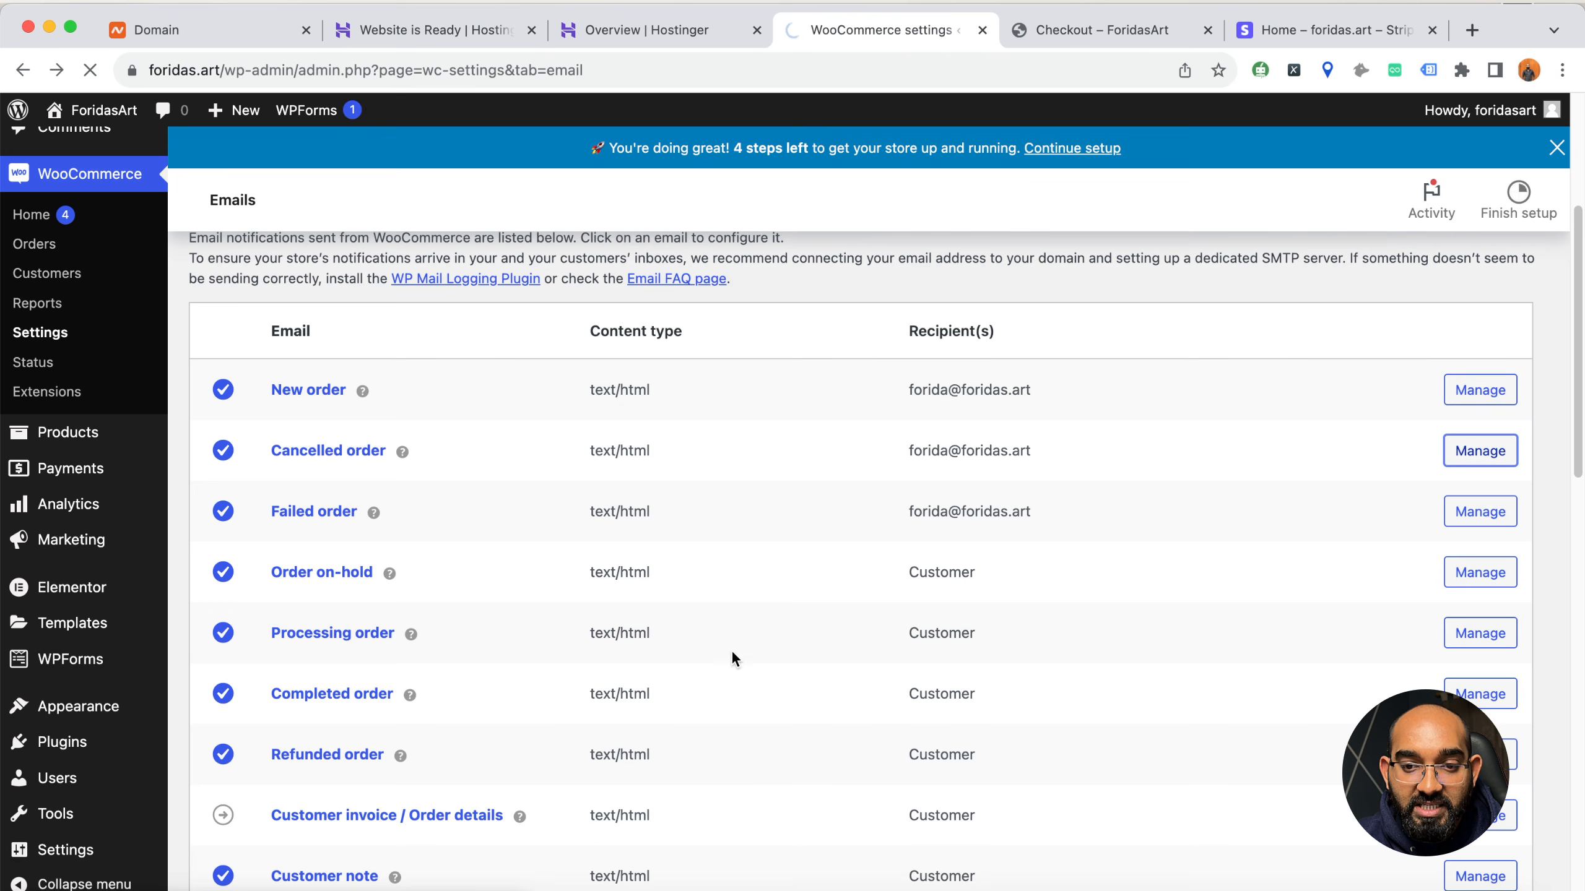
{"action": "scroll", "coordinate": [842, 700], "scroll_direction": "down", "scroll_amount": 5}
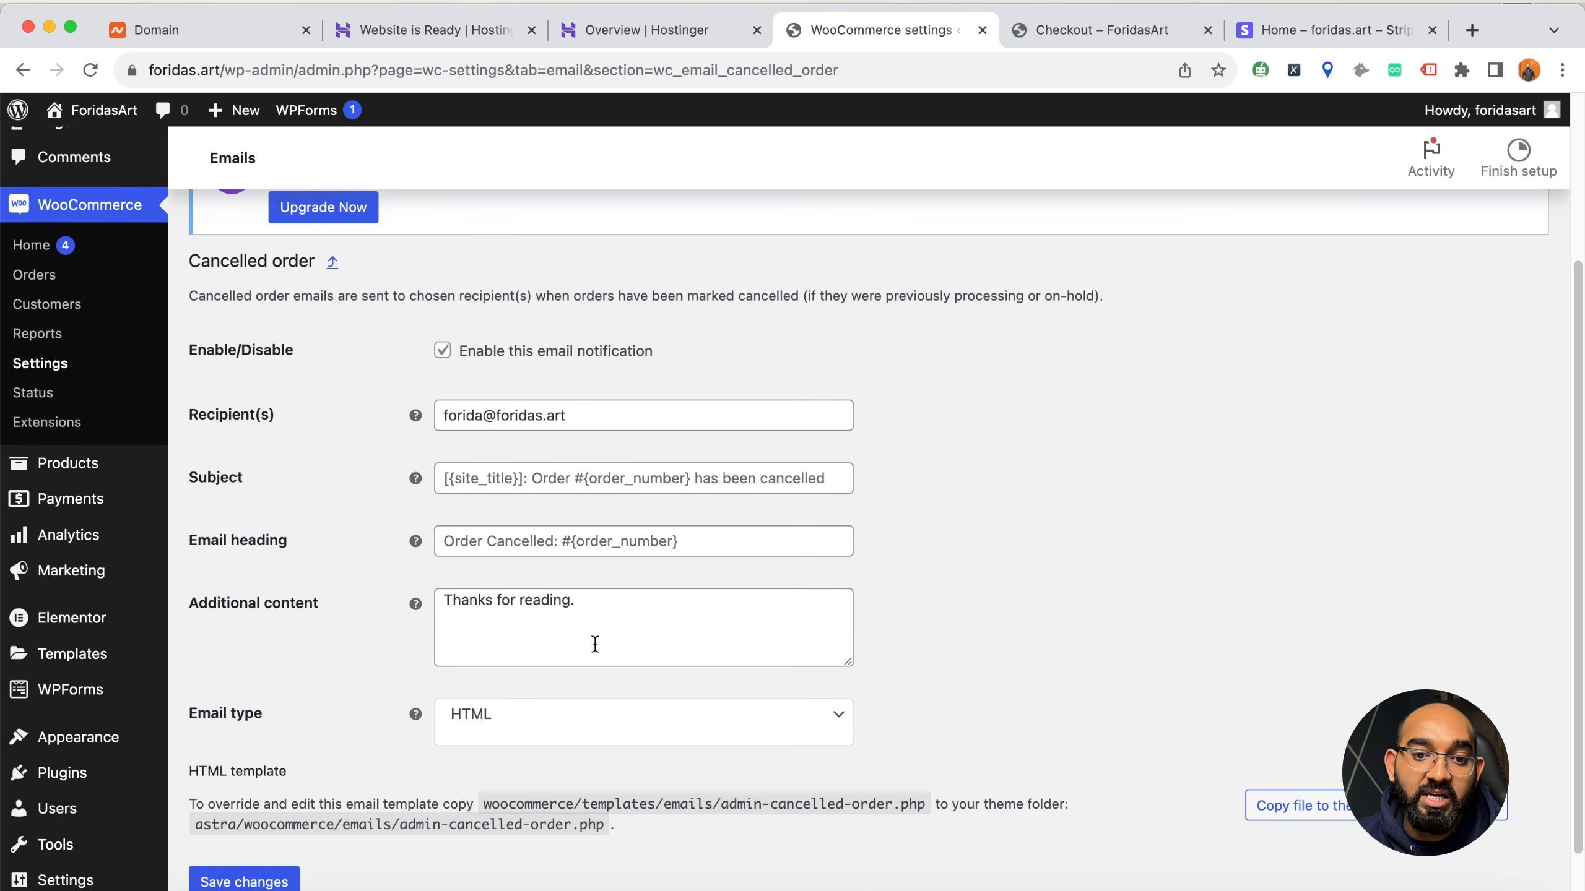
{"action": "scroll", "coordinate": [343, 593], "scroll_direction": "up", "scroll_amount": 5}
{"action": "left_click", "coordinate": [22, 69]}
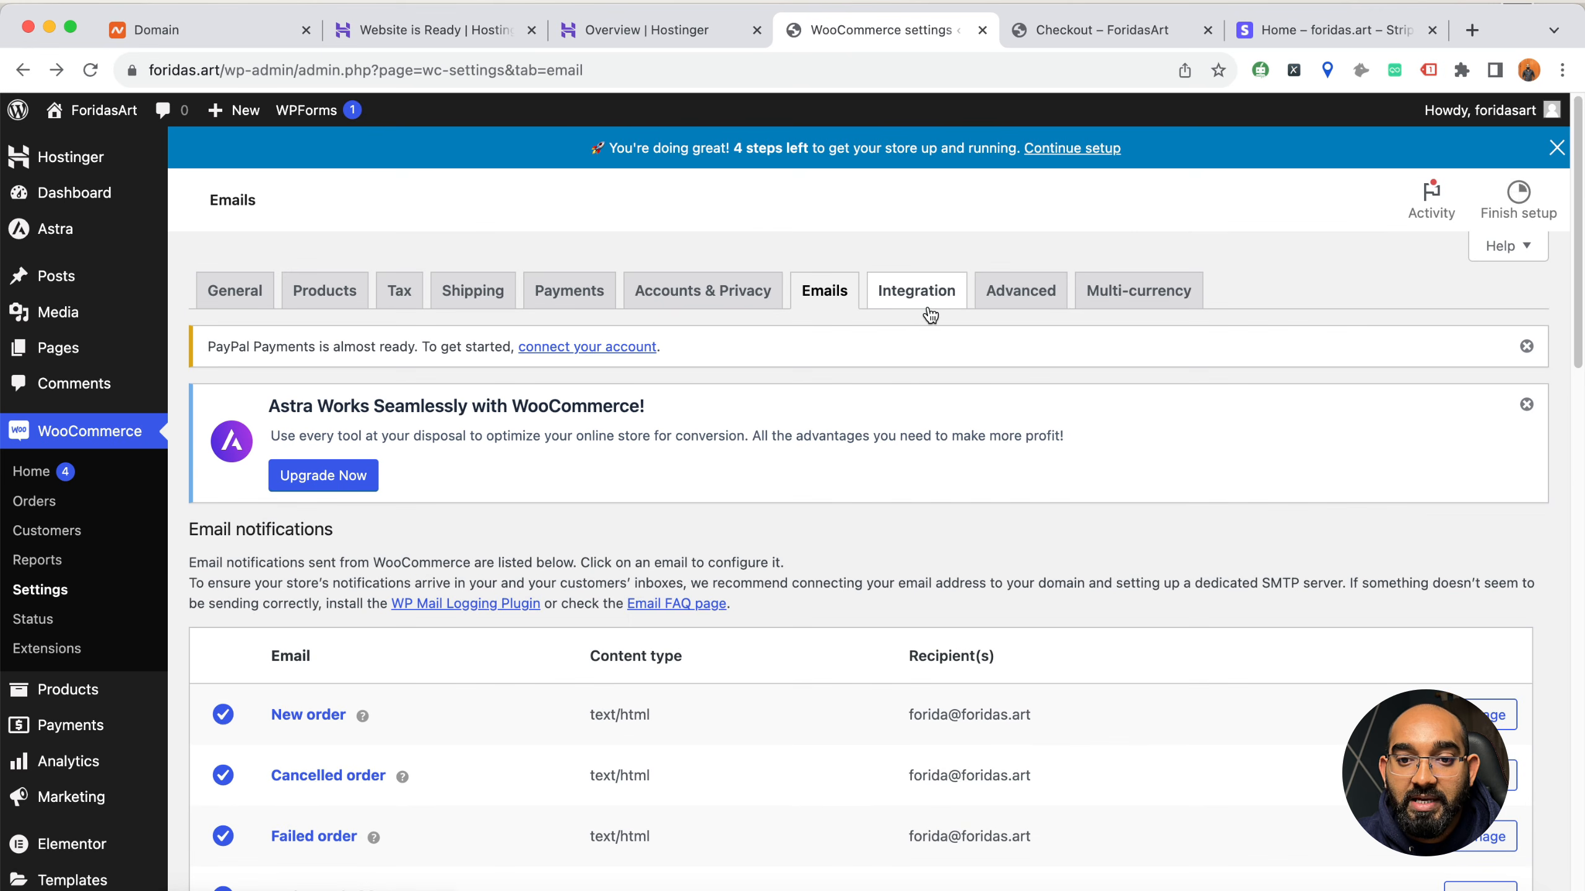
Review the MaxMind Geolocation integration and the advanced page setup with its checkout and account endpoints
{"action": "left_click", "coordinate": [931, 315]}
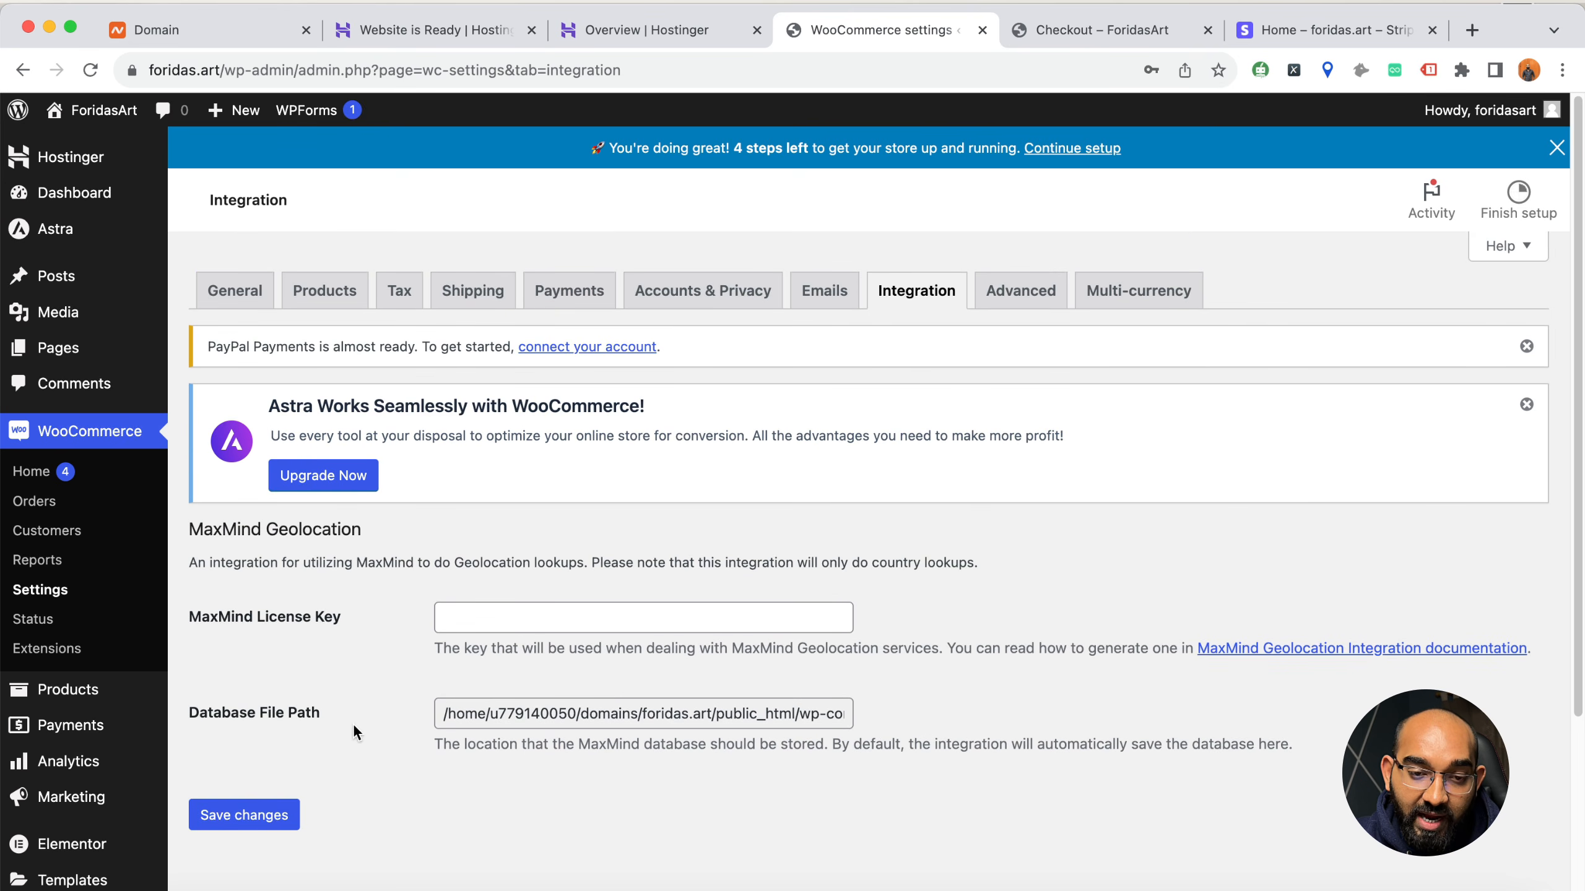
{"action": "left_click", "coordinate": [1002, 304]}
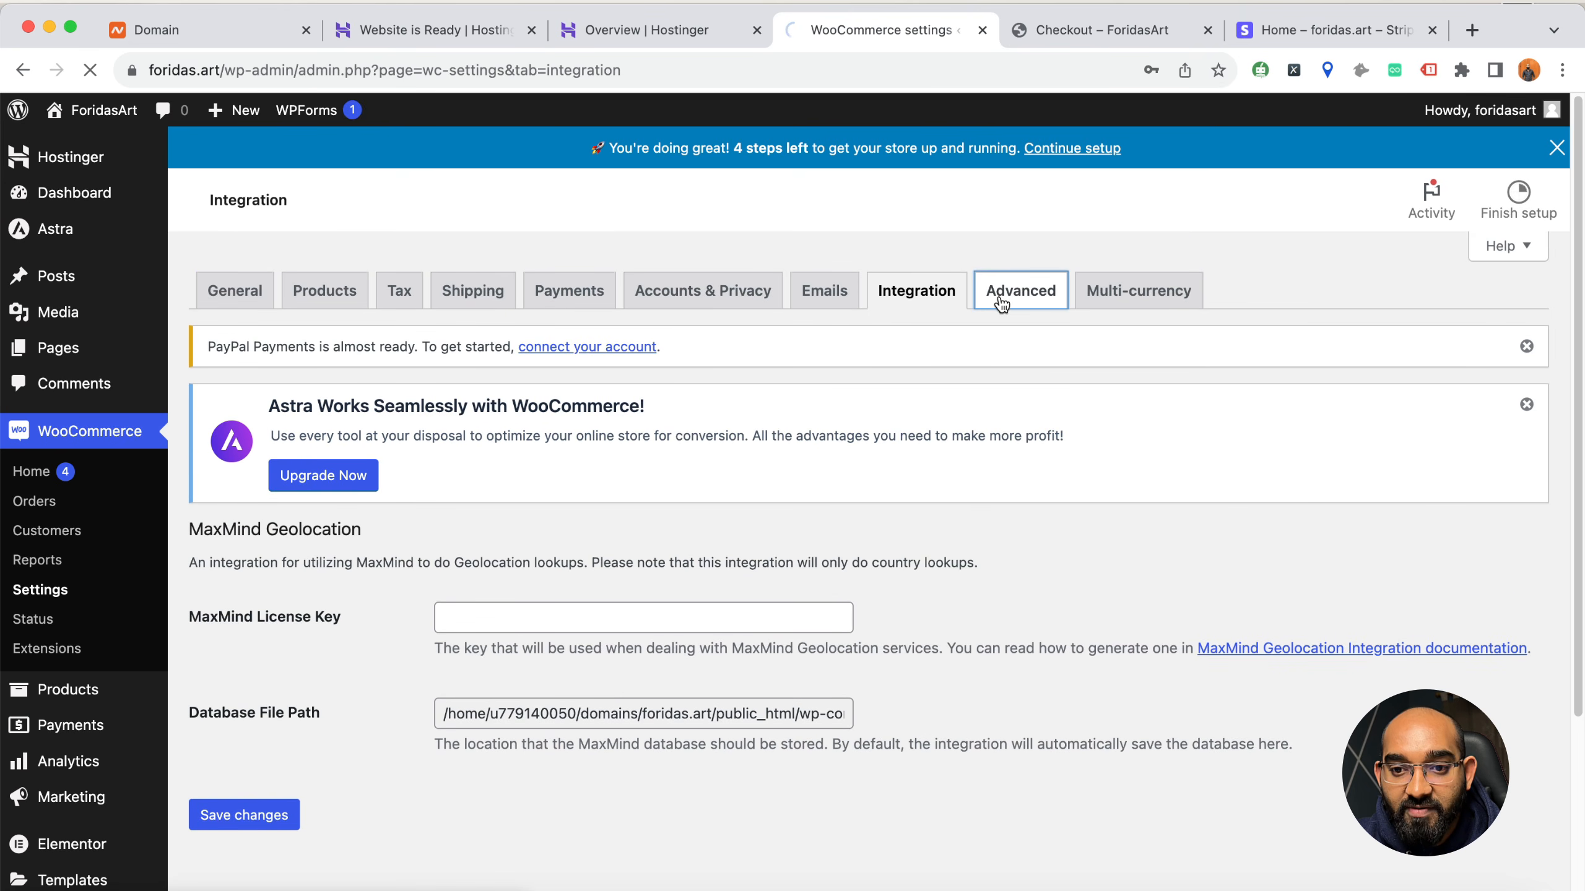
{"action": "scroll", "coordinate": [295, 684], "scroll_direction": "down", "scroll_amount": 6}
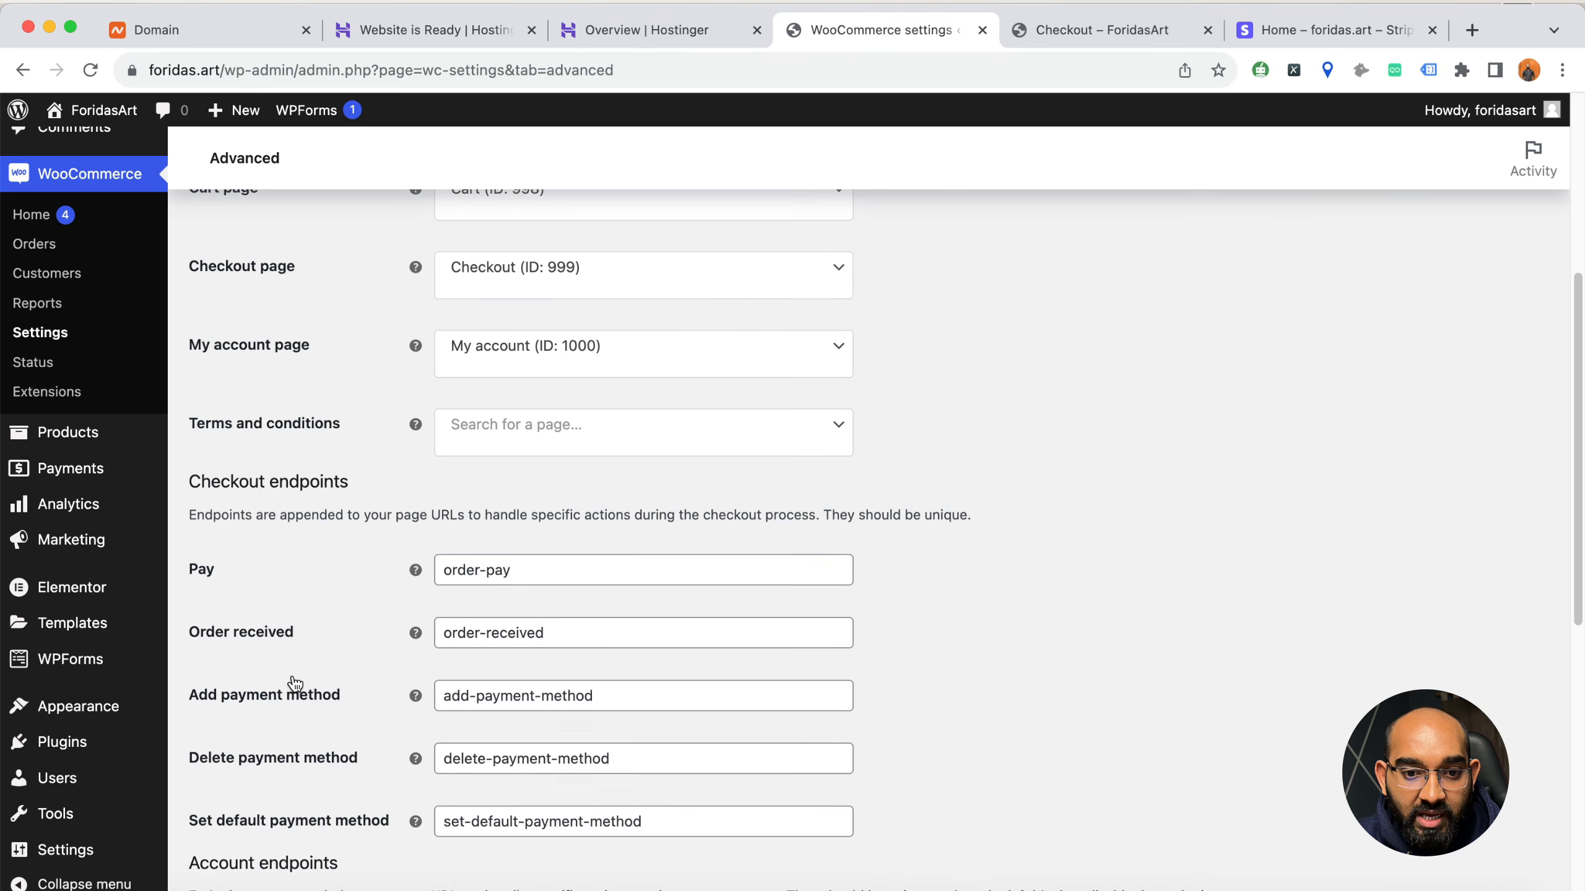
{"action": "scroll", "coordinate": [293, 682], "scroll_direction": "down", "scroll_amount": 10}
{"action": "scroll", "coordinate": [331, 662], "scroll_direction": "up", "scroll_amount": 16}
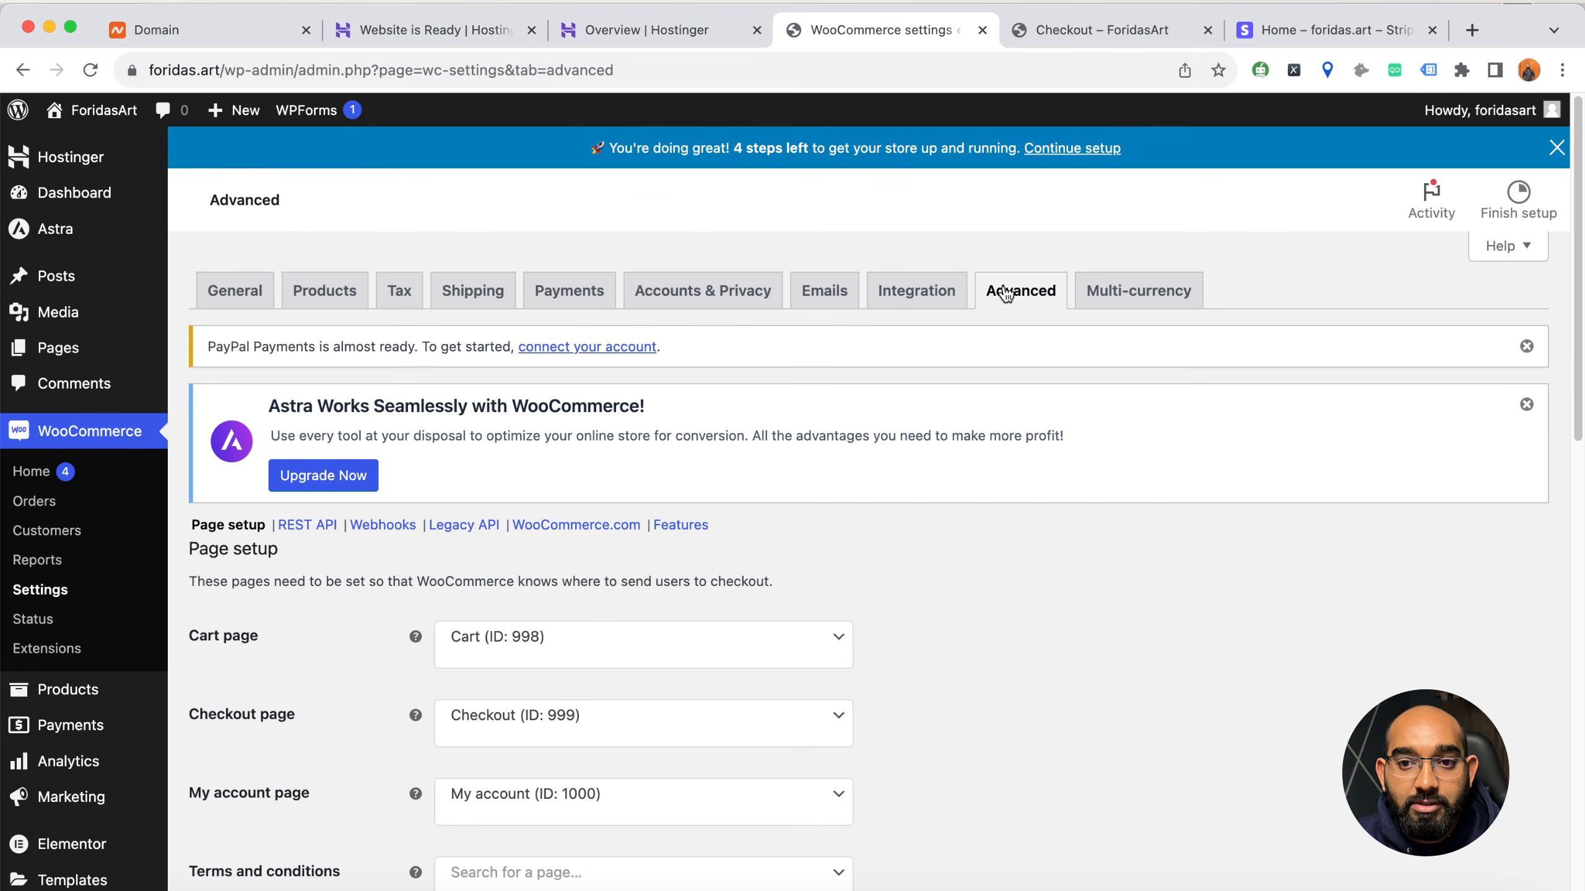
Switch to the live storefront and add the Stunning Watercolor Flower Stickers SVG Bundle from the shop to the cart
{"action": "left_click", "coordinate": [1044, 24]}
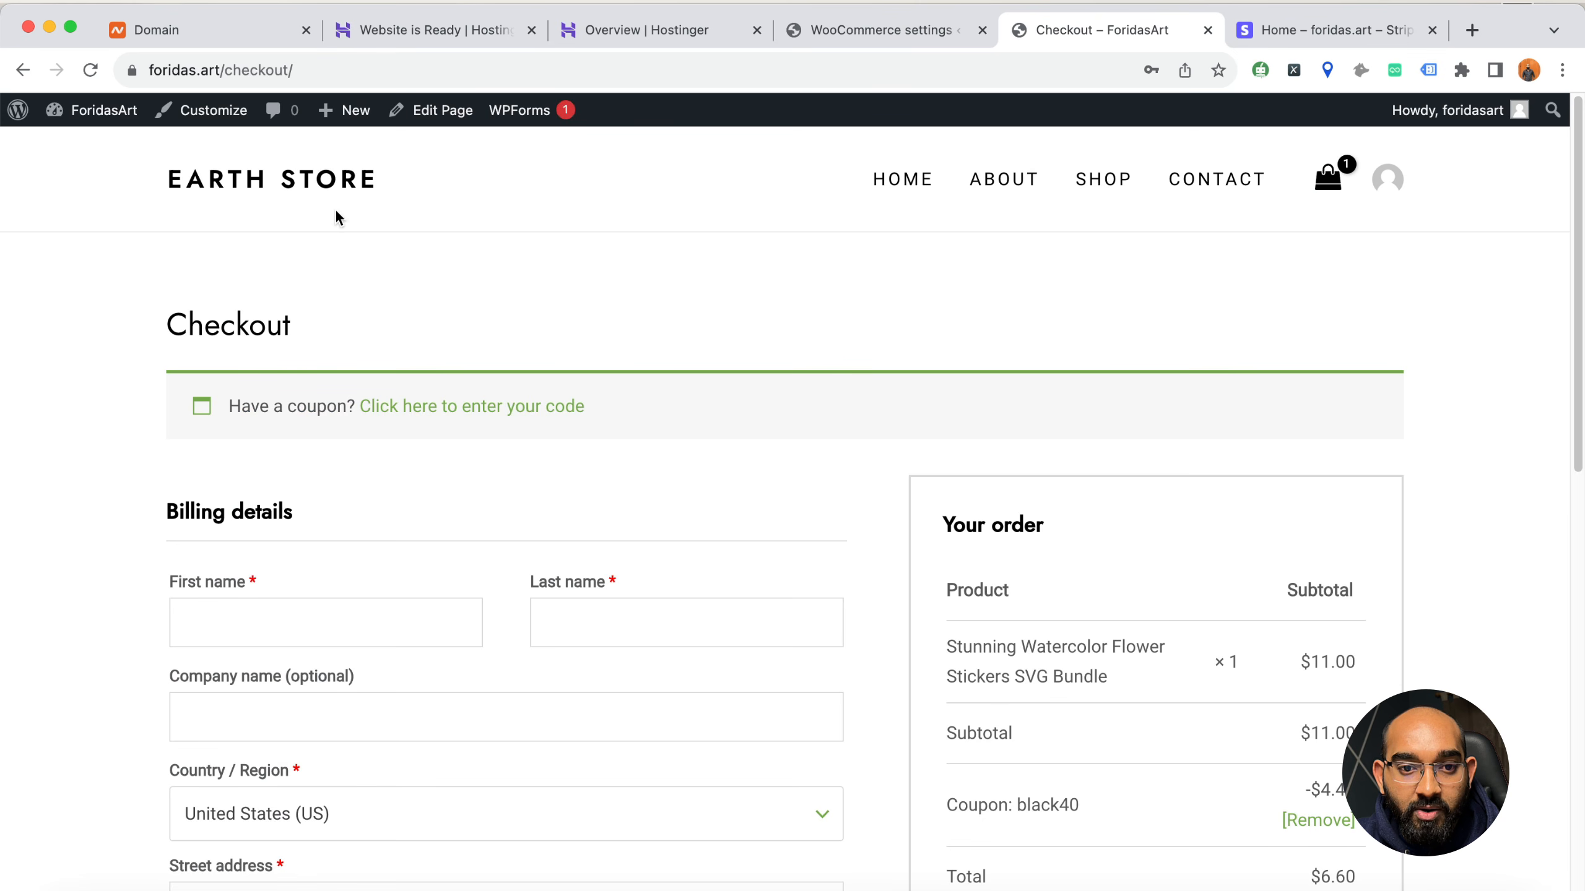
{"action": "left_click", "coordinate": [1104, 190]}
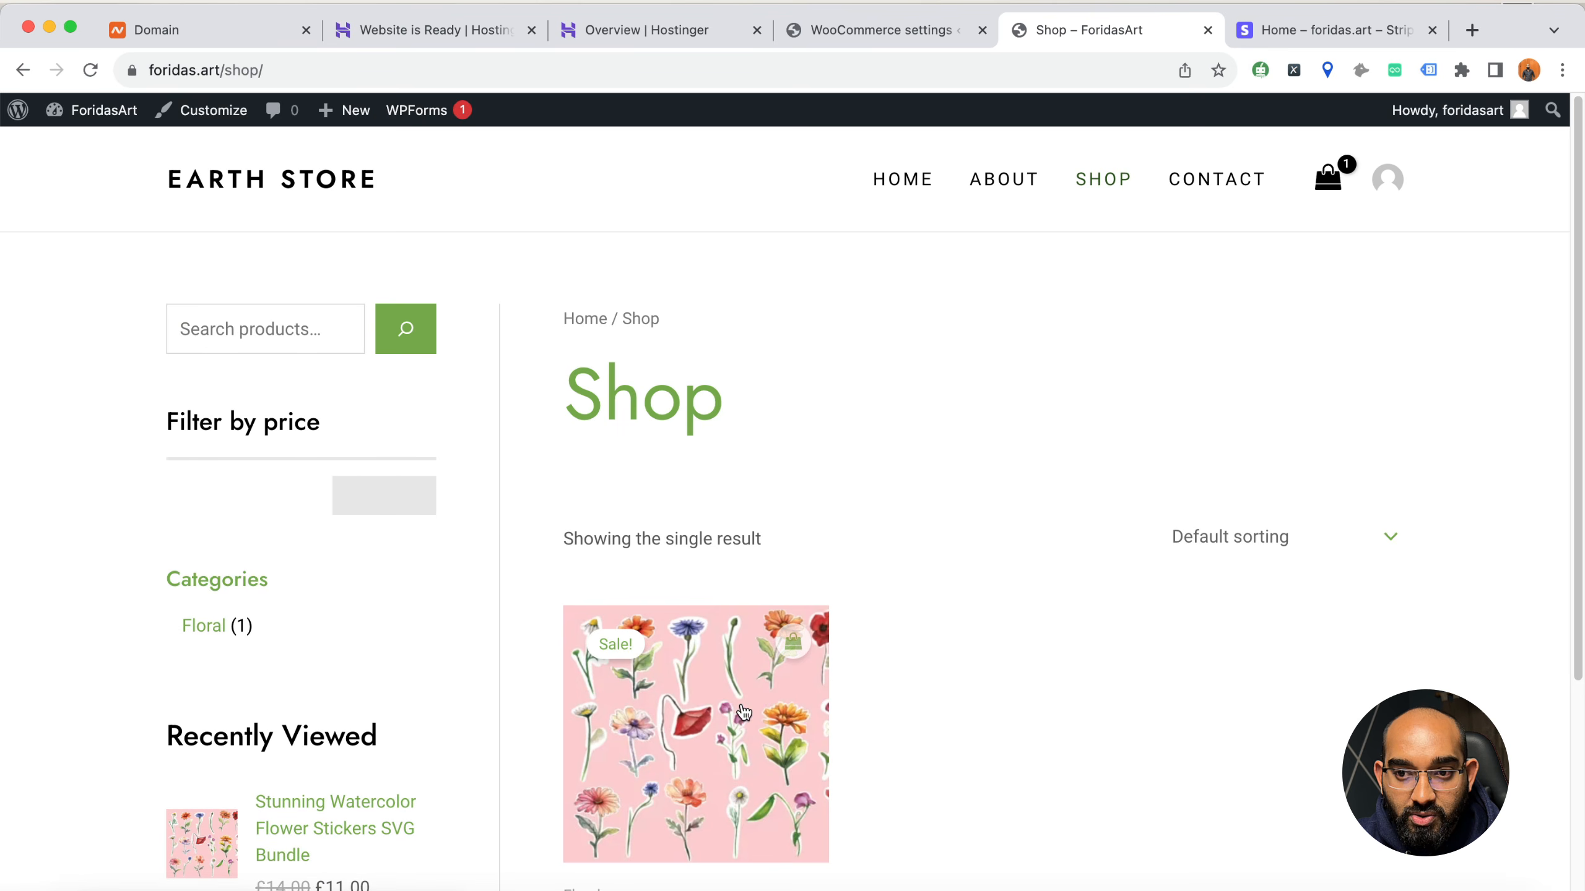
{"action": "left_click", "coordinate": [743, 712]}
{"action": "scroll", "coordinate": [1057, 486], "scroll_direction": "down", "scroll_amount": 10}
{"action": "scroll", "coordinate": [1119, 484], "scroll_direction": "up", "scroll_amount": 3}
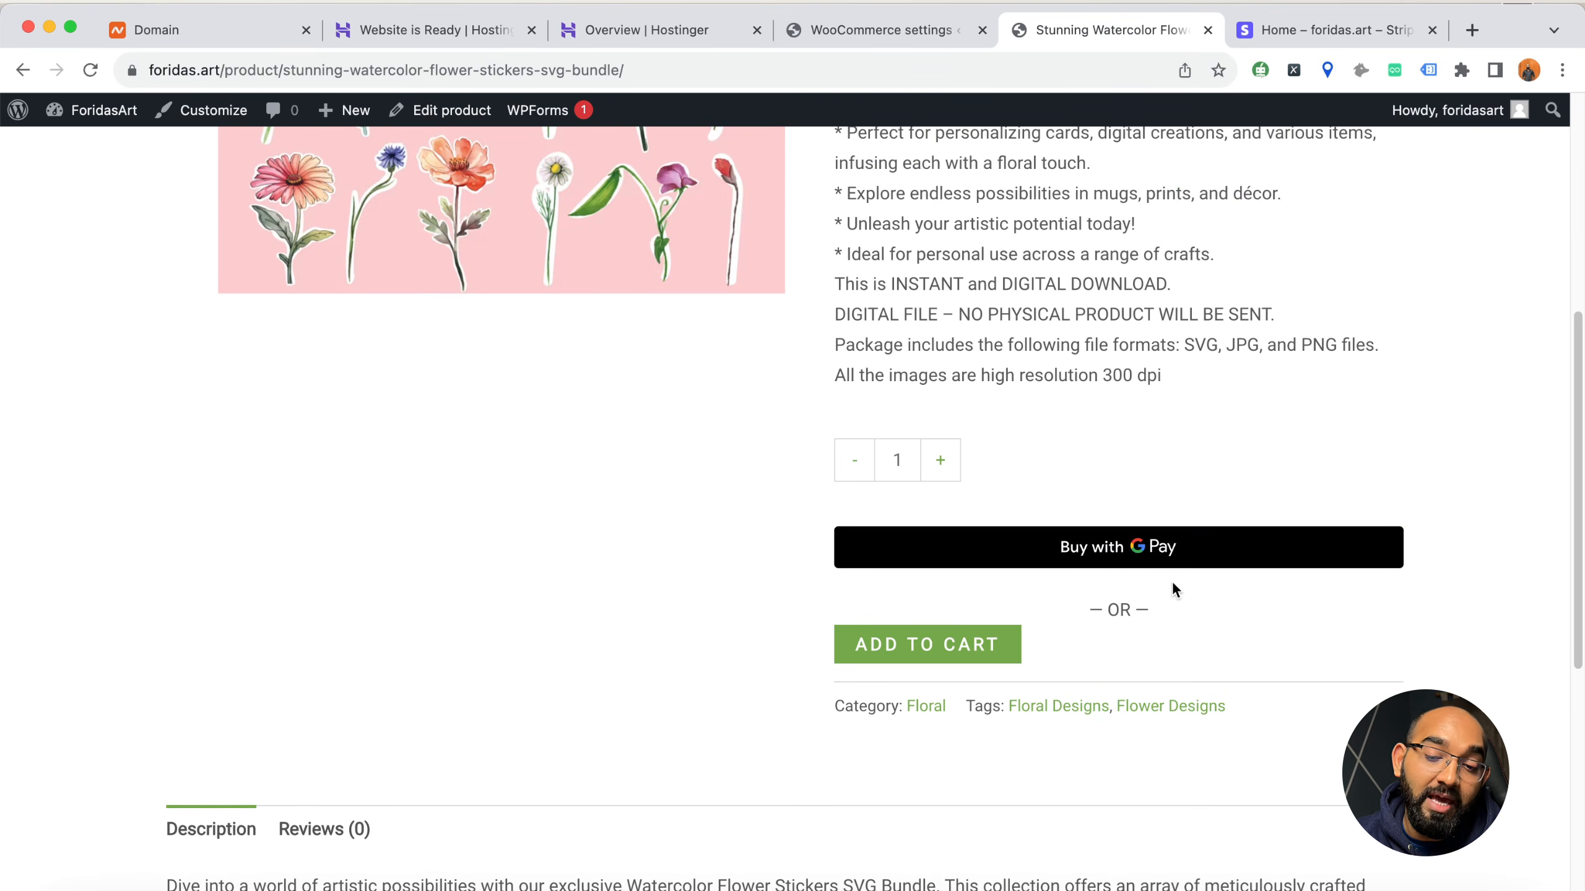
{"action": "left_click", "coordinate": [947, 658]}
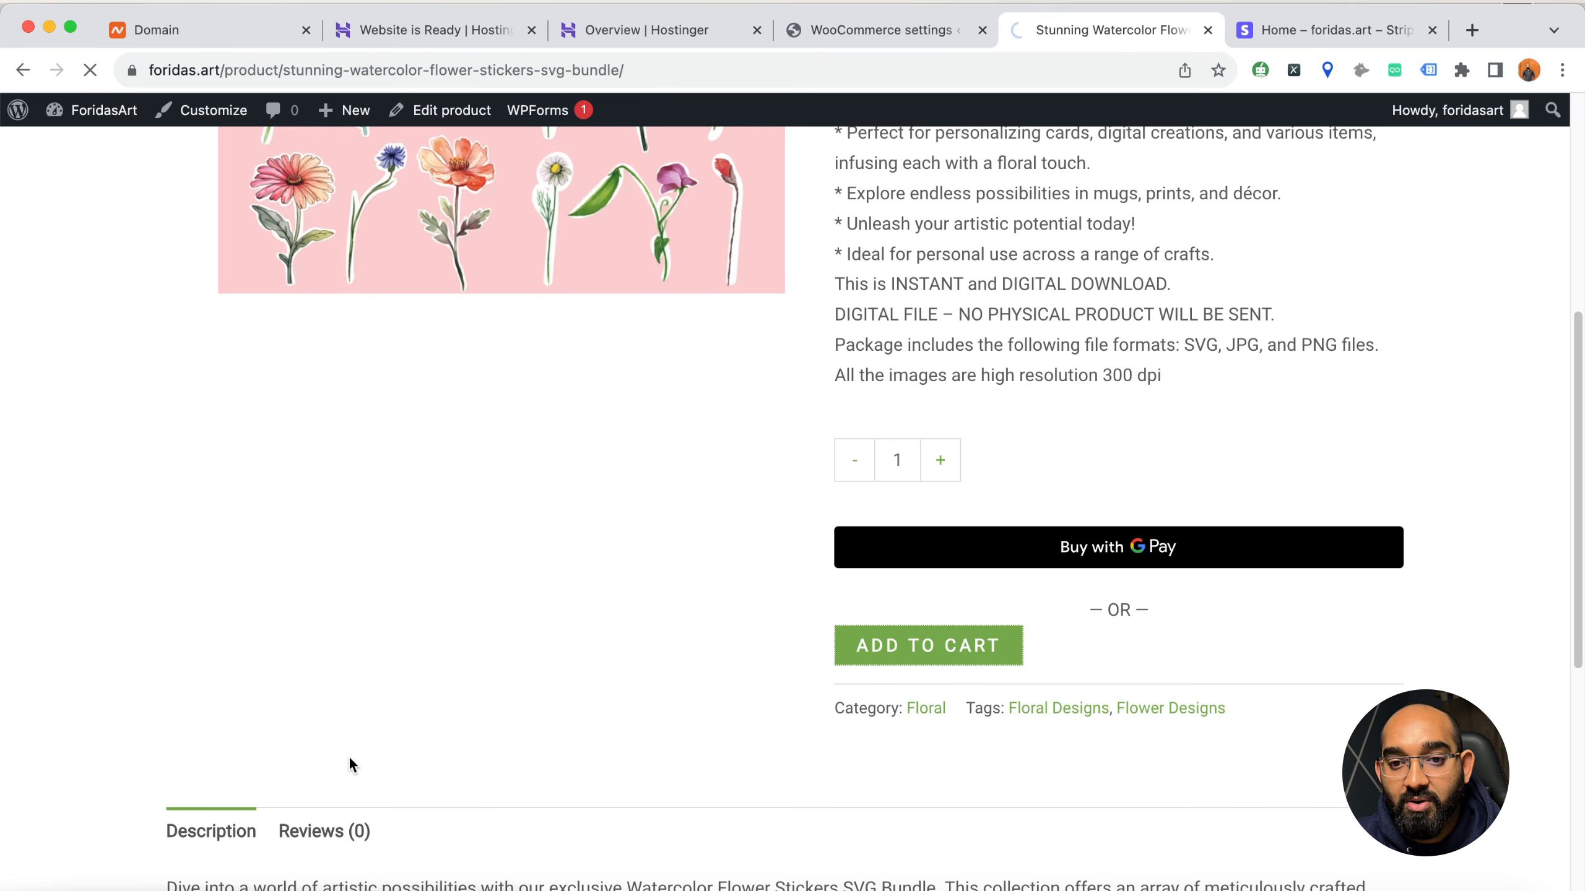
View the cart and remove the black40 coupon from the cart totals
{"action": "left_click", "coordinate": [1292, 321]}
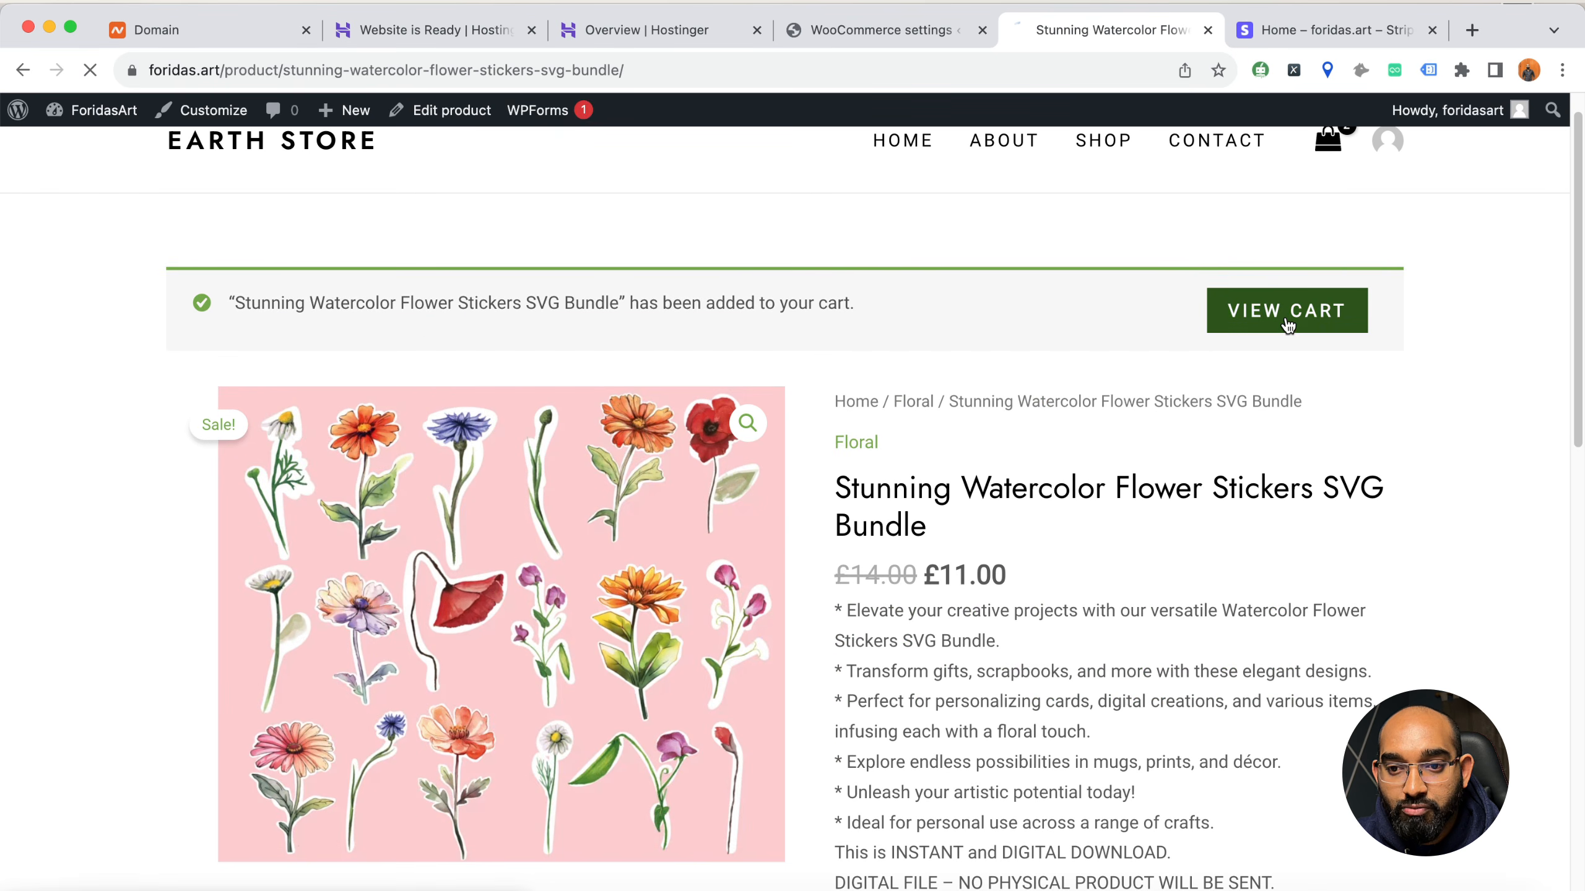
{"action": "scroll", "coordinate": [577, 775], "scroll_direction": "down", "scroll_amount": 5}
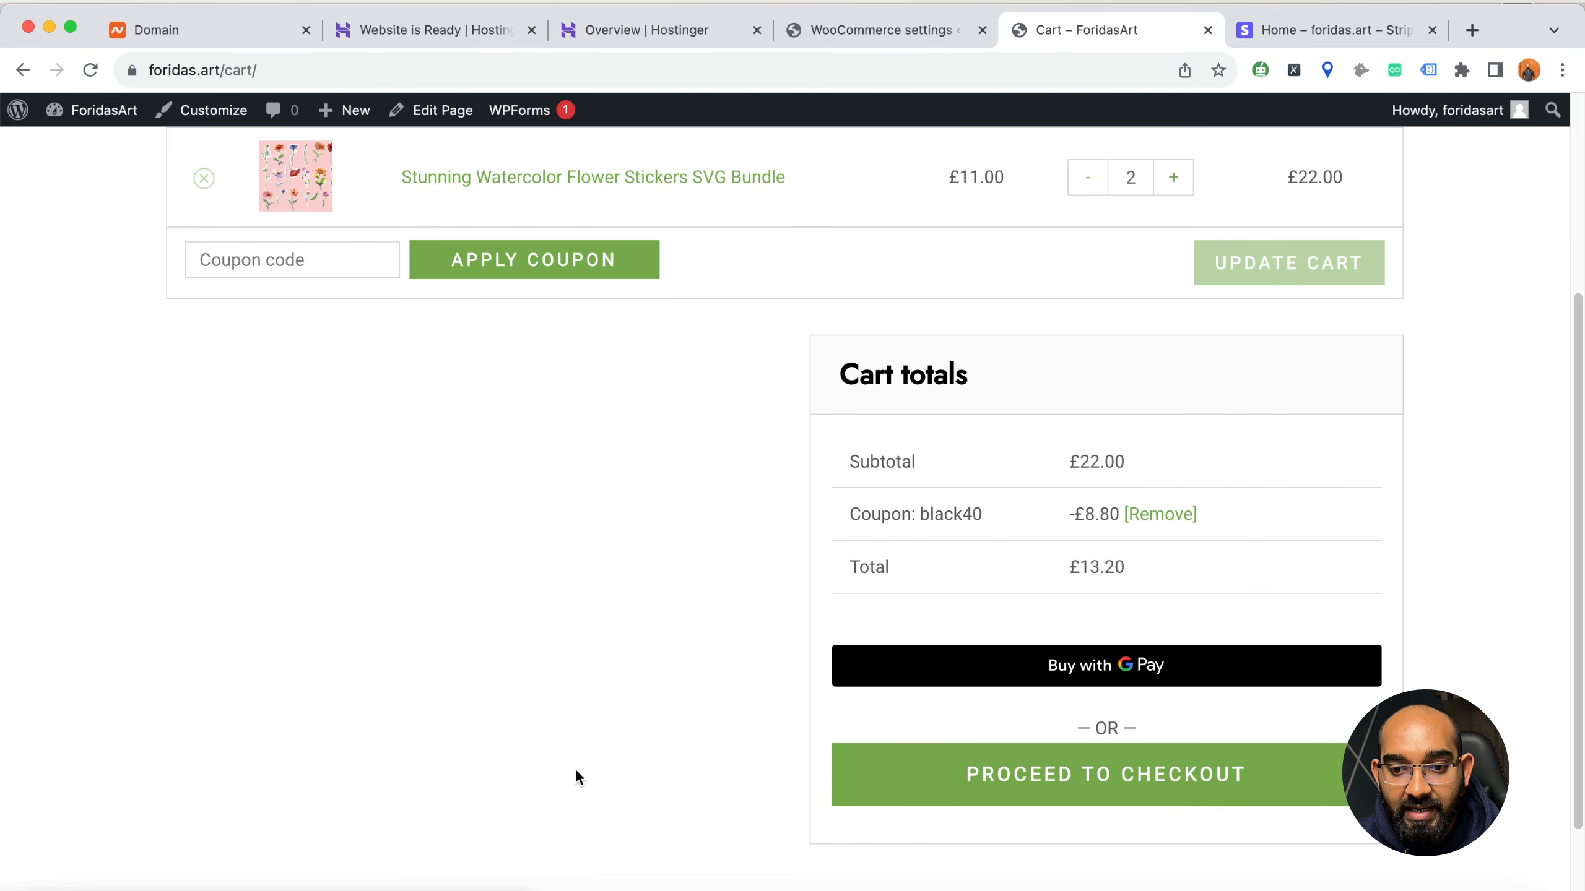
{"action": "scroll", "coordinate": [548, 442], "scroll_direction": "up", "scroll_amount": 5}
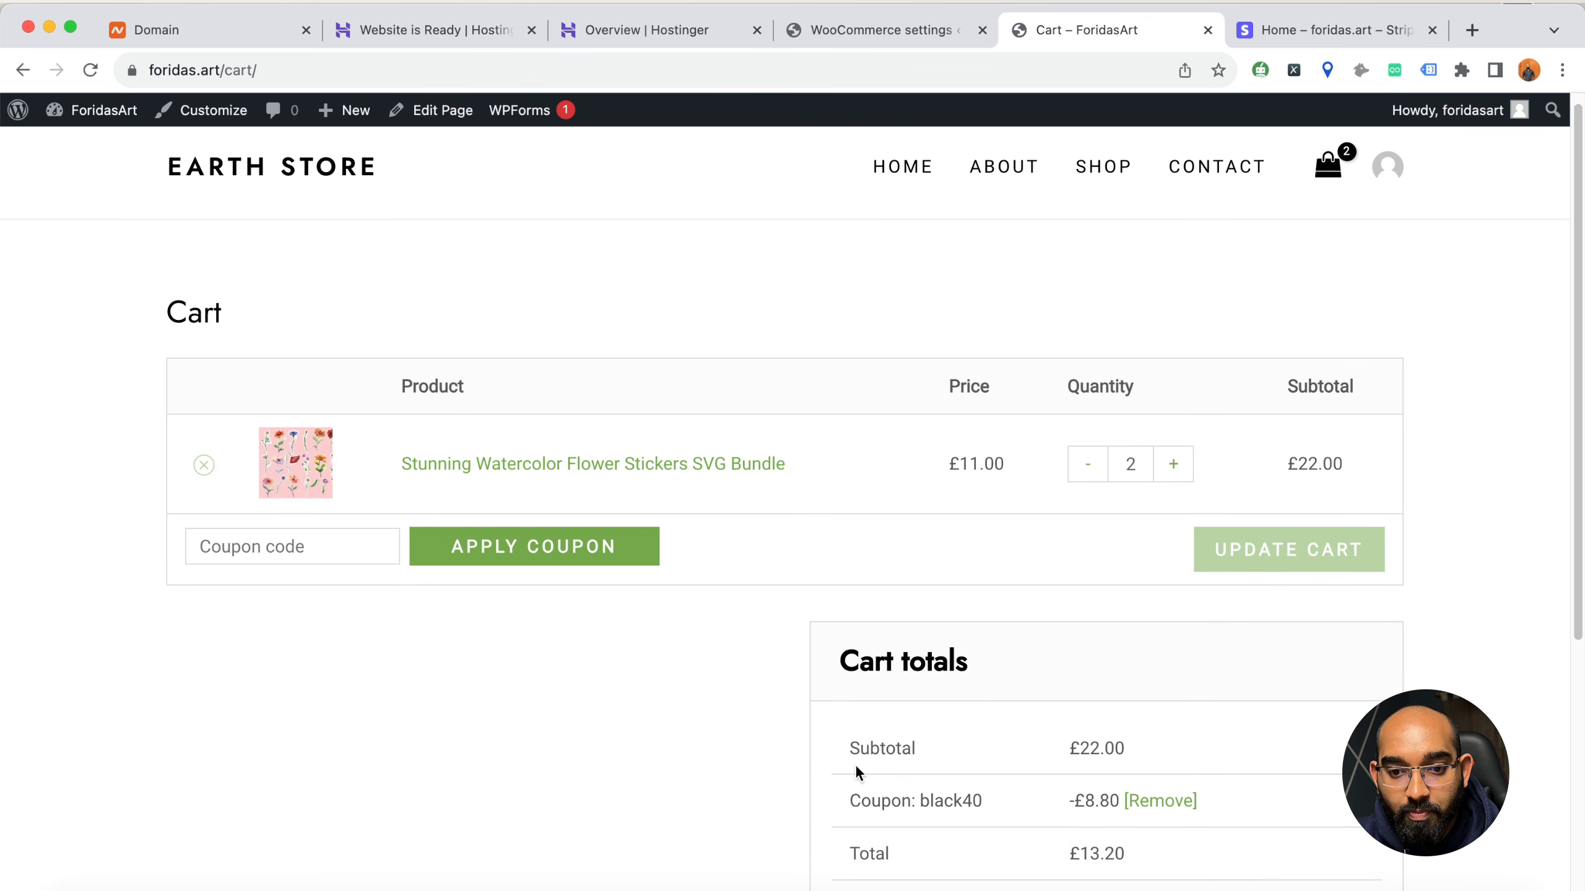
{"action": "scroll", "coordinate": [855, 763], "scroll_direction": "down", "scroll_amount": 1}
{"action": "left_click", "coordinate": [1162, 769]}
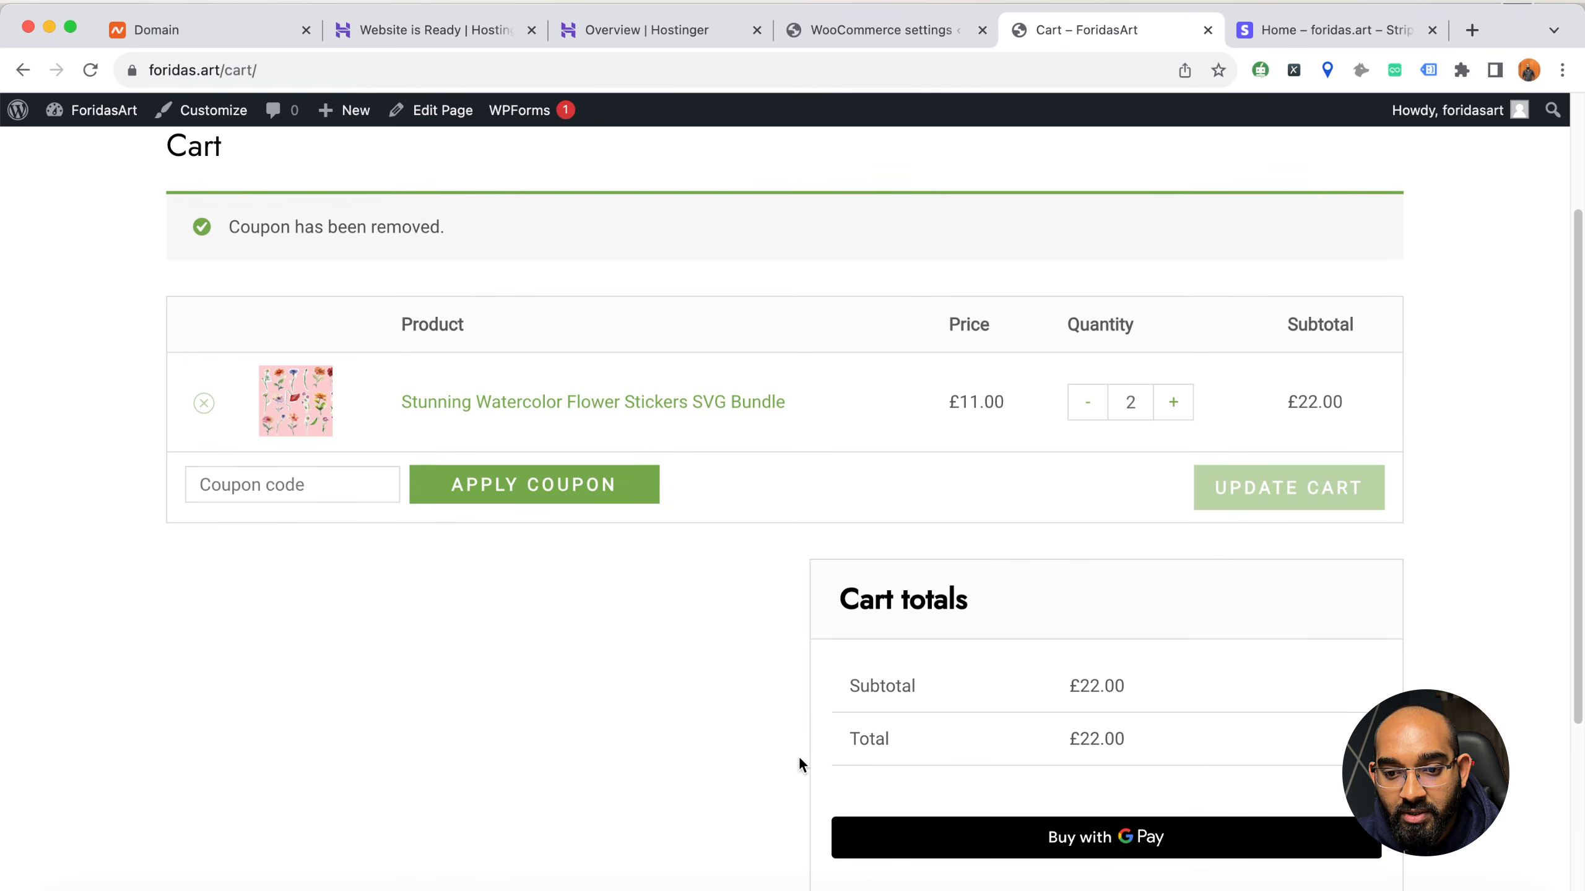
Proceed to checkout and examine the billing details form, order summary and credit card payment fields
{"action": "scroll", "coordinate": [800, 761], "scroll_direction": "down", "scroll_amount": 3}
{"action": "left_click", "coordinate": [1053, 781]}
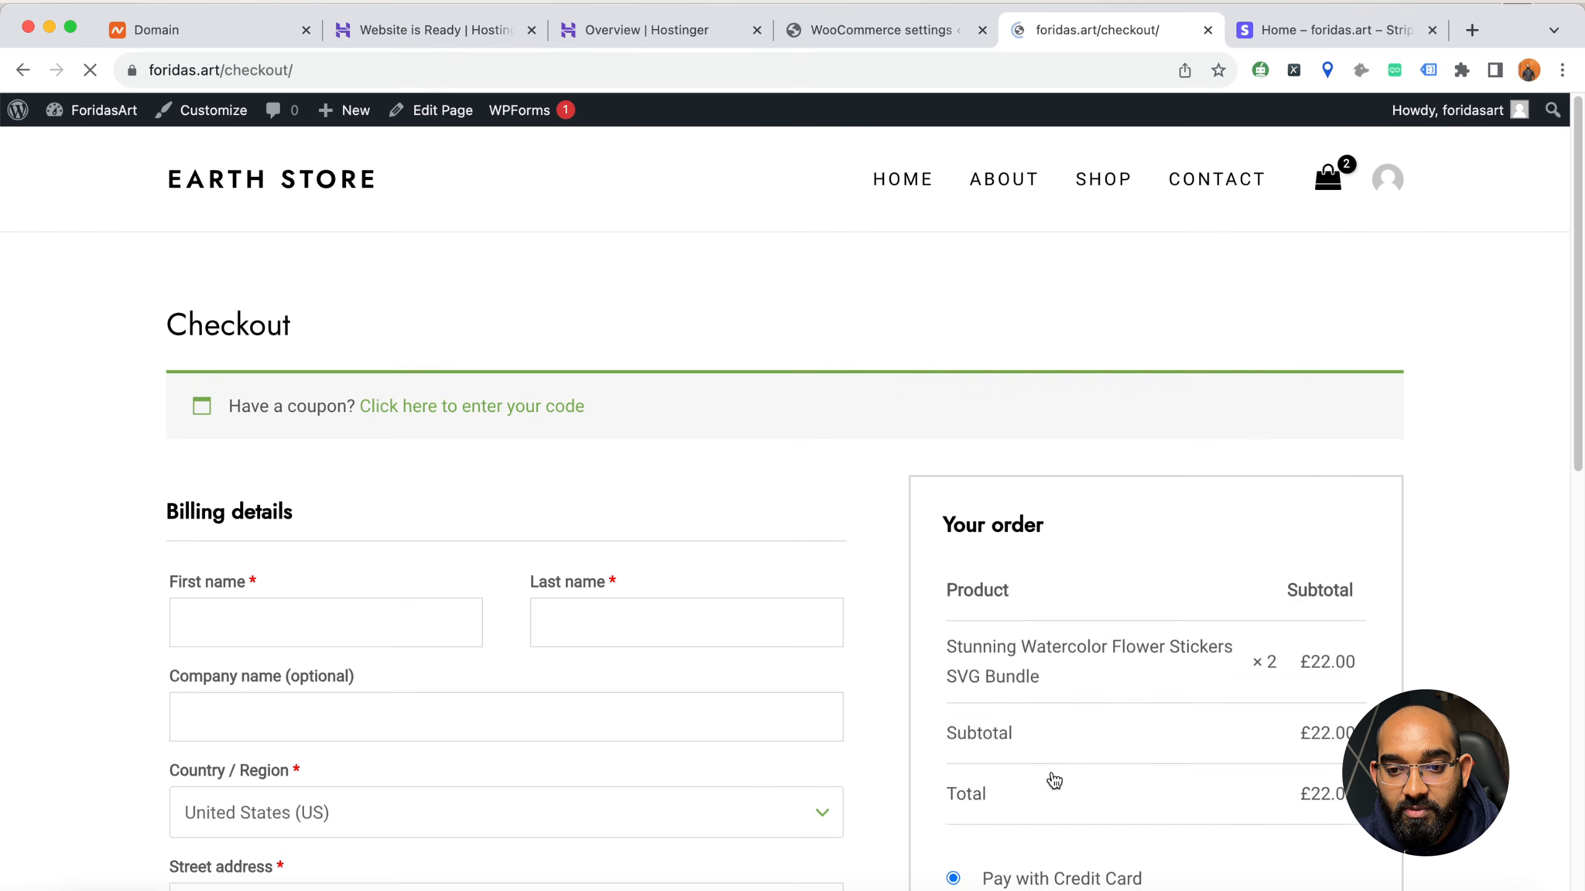
{"action": "scroll", "coordinate": [796, 708], "scroll_direction": "down", "scroll_amount": 5}
{"action": "scroll", "coordinate": [804, 701], "scroll_direction": "up", "scroll_amount": 3}
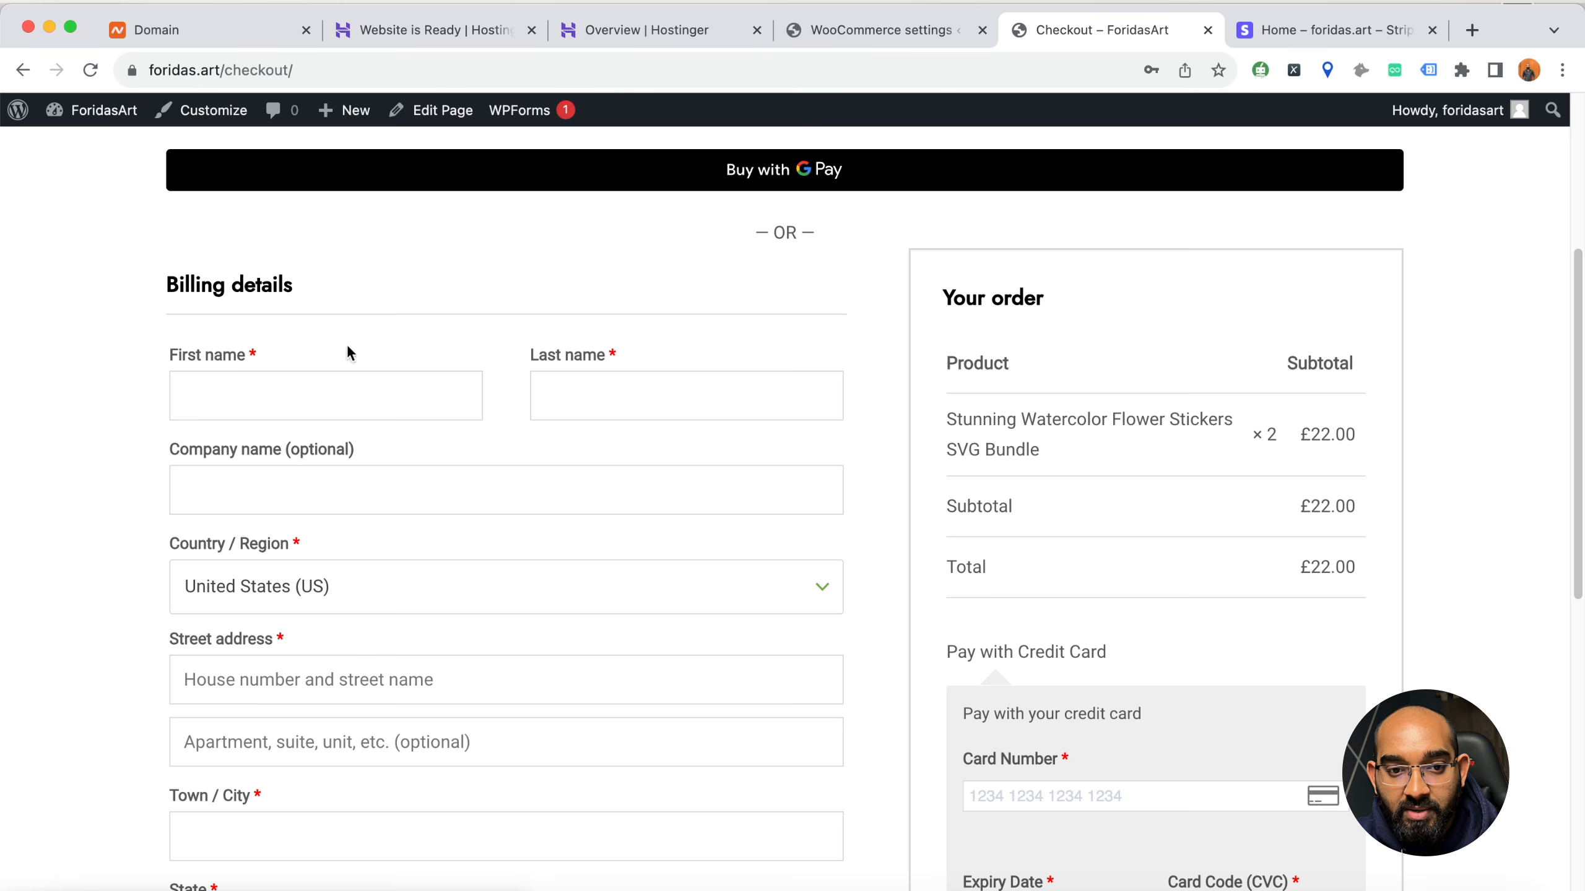
{"action": "scroll", "coordinate": [377, 565], "scroll_direction": "down", "scroll_amount": 1}
{"action": "scroll", "coordinate": [378, 566], "scroll_direction": "down", "scroll_amount": 4}
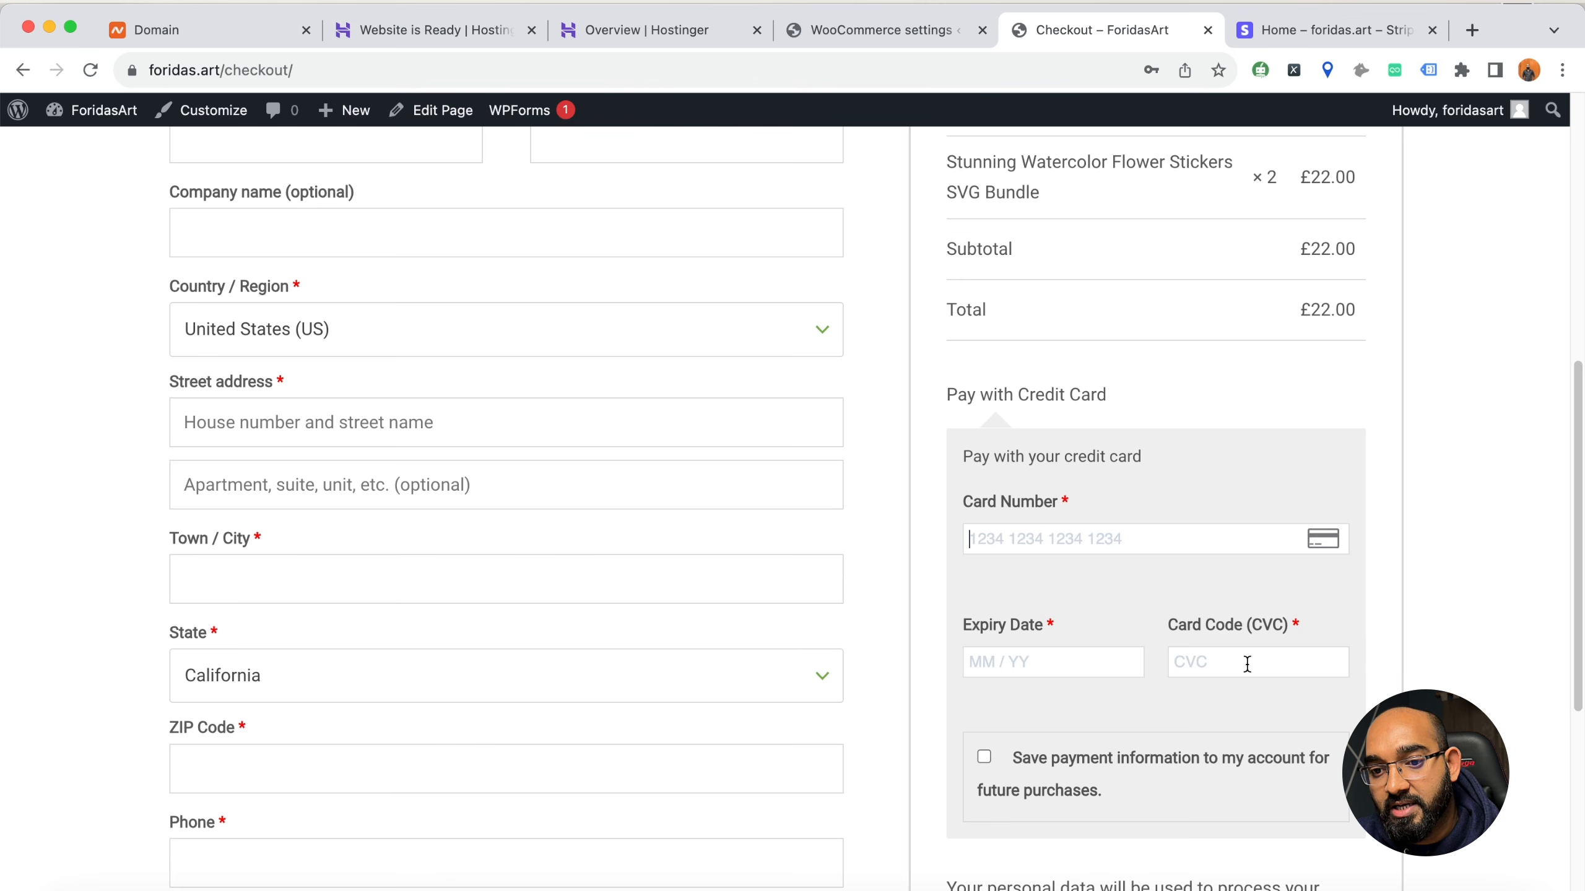
Review the rest of the checkout page, from the remaining billing fields and order placement area back to the coupon and Google Pay options
{"action": "scroll", "coordinate": [1322, 546], "scroll_direction": "down", "scroll_amount": 7}
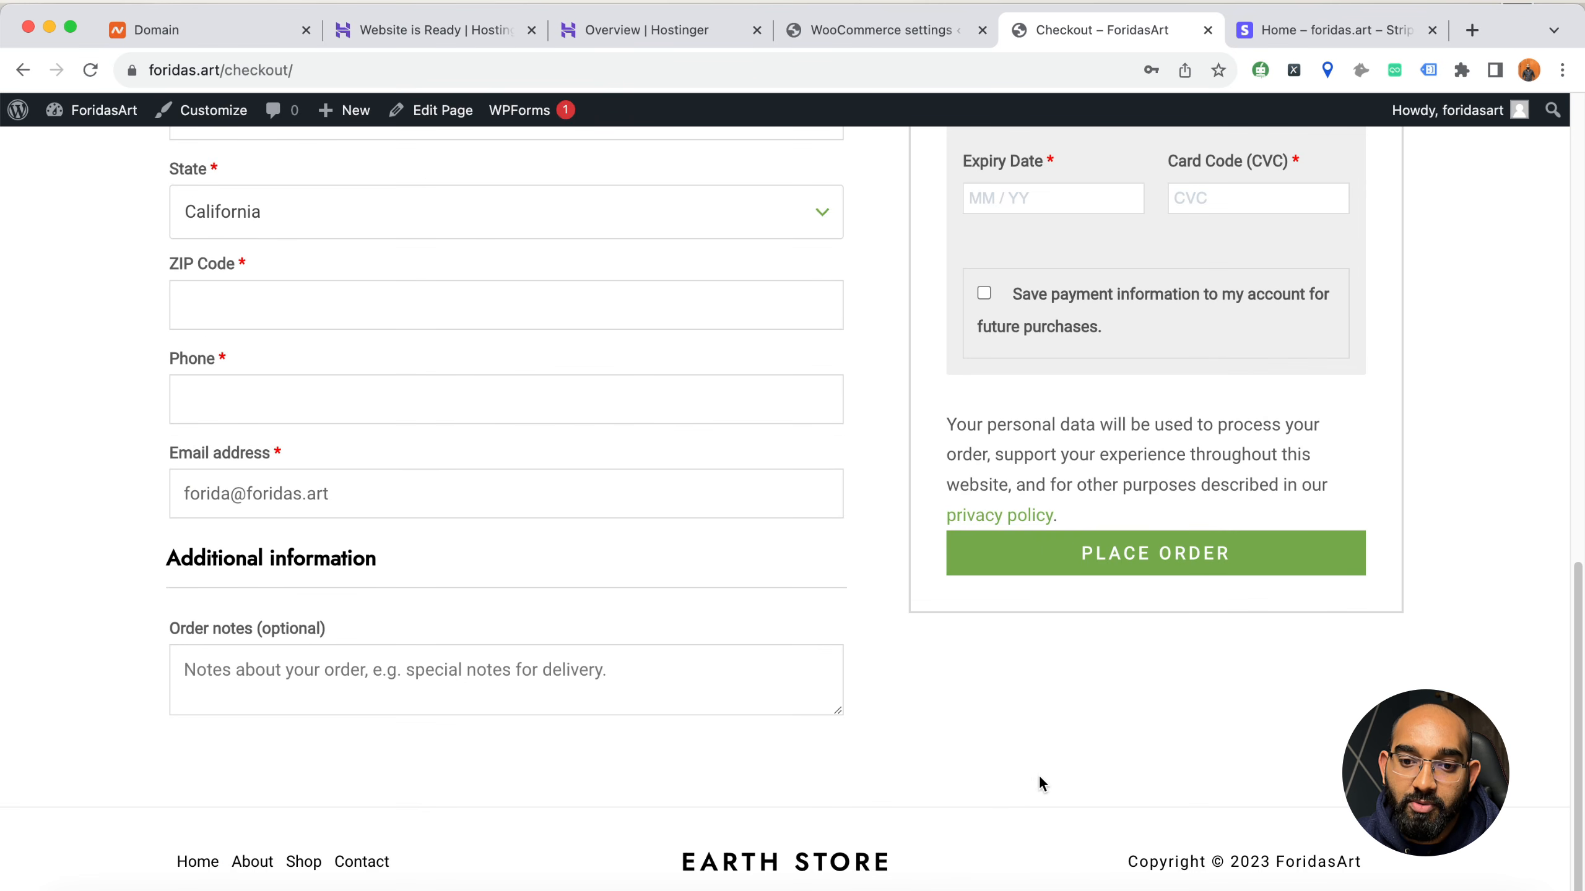
{"action": "scroll", "coordinate": [1057, 637], "scroll_direction": "up", "scroll_amount": 12}
{"action": "scroll", "coordinate": [1083, 553], "scroll_direction": "up", "scroll_amount": 5}
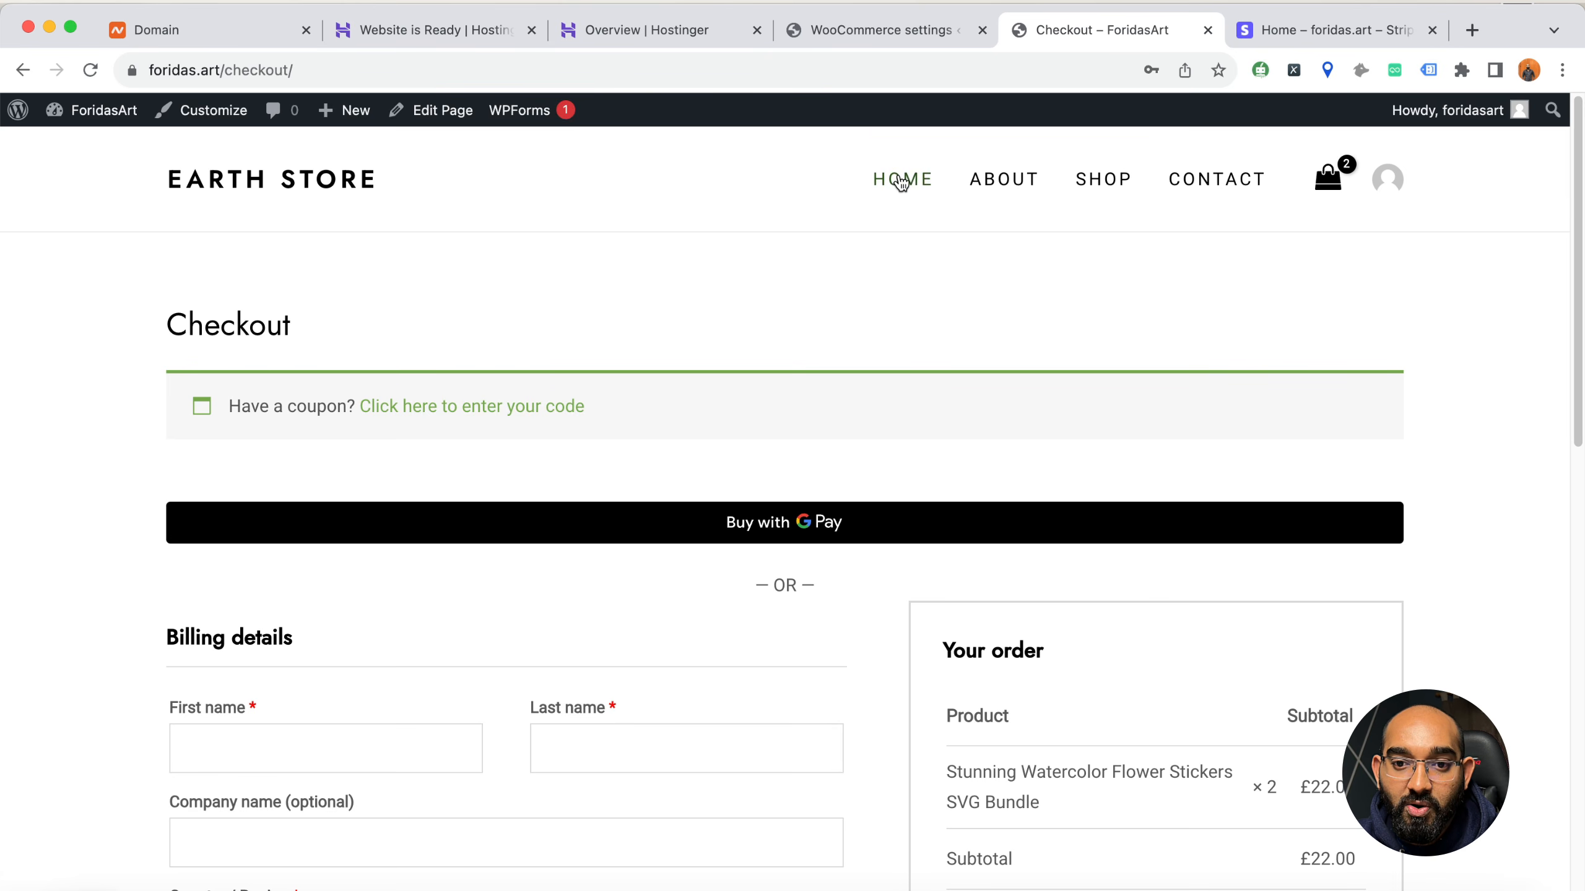
Return to the WordPress admin and open the Home page for editing with Elementor
{"action": "left_click", "coordinate": [873, 31]}
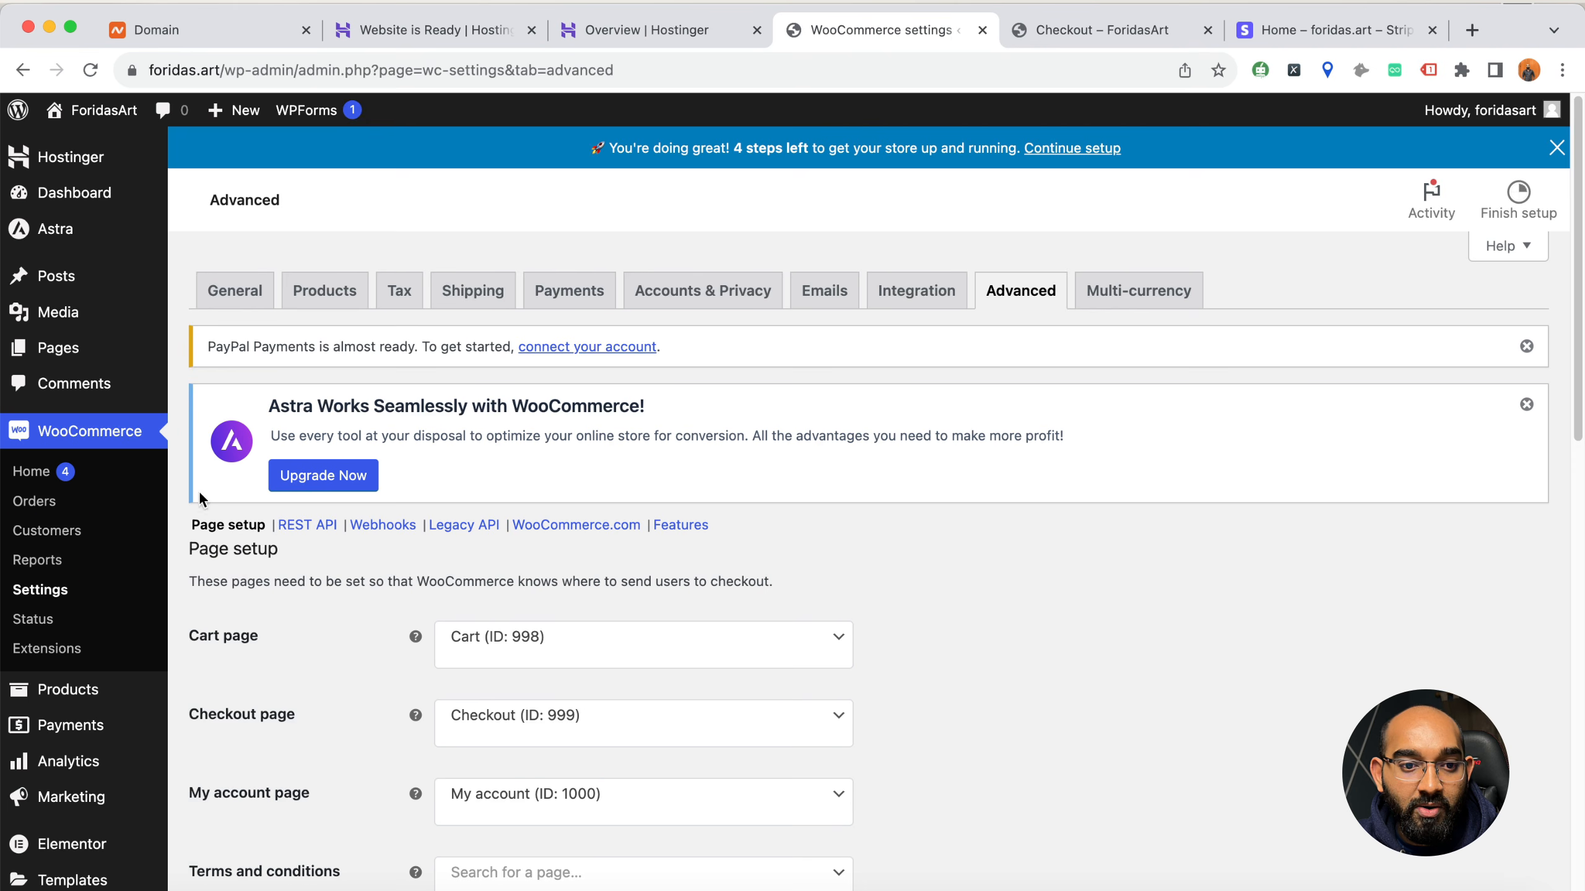
{"action": "left_click", "coordinate": [58, 348]}
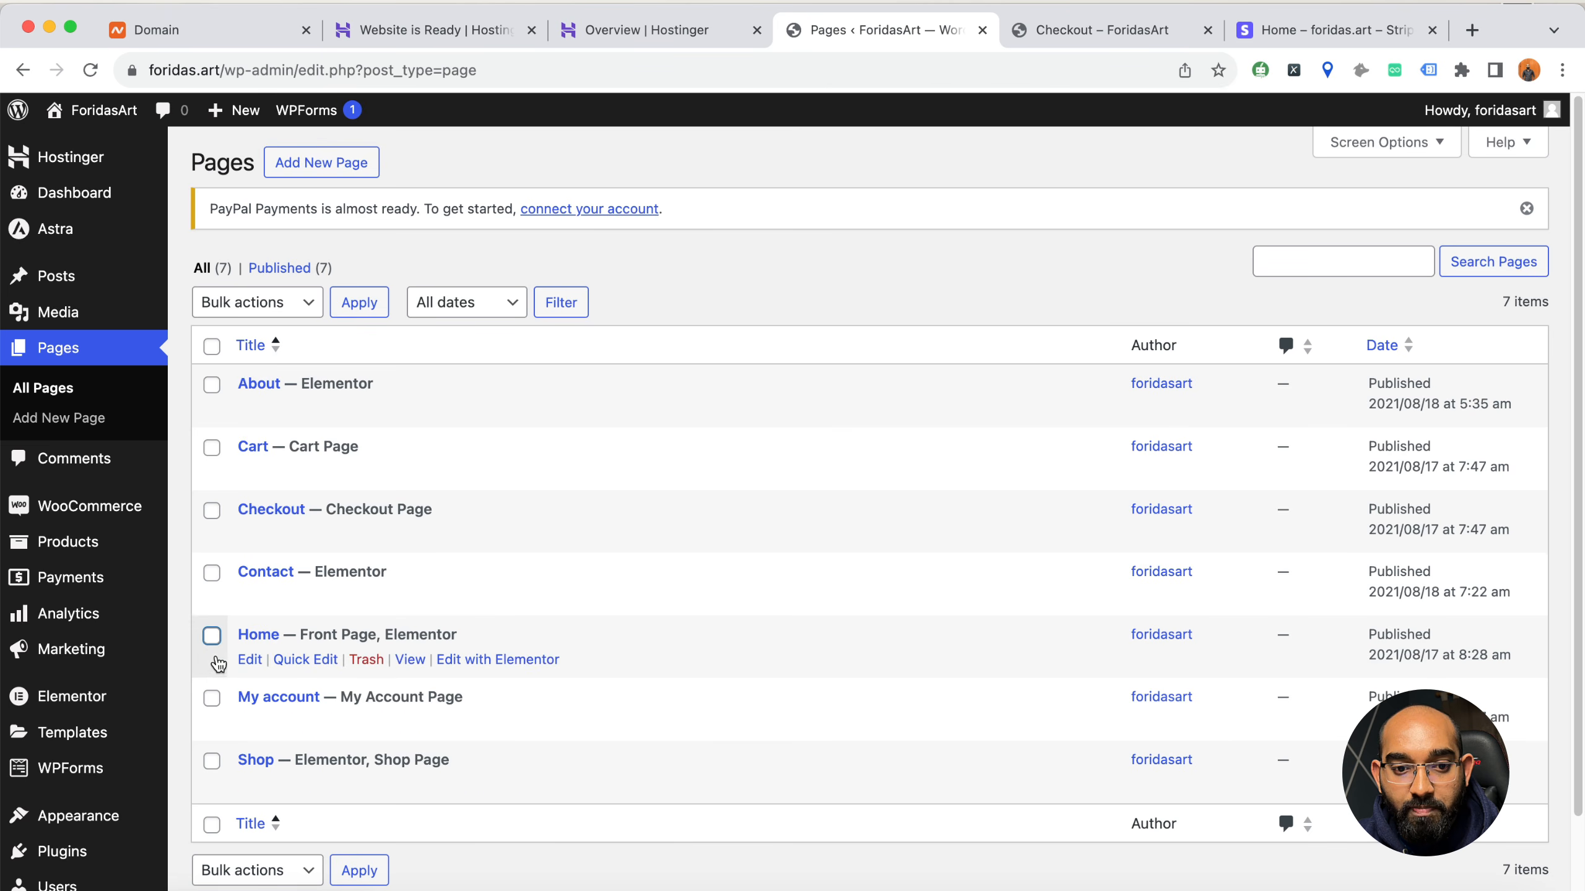
{"action": "left_click", "coordinate": [493, 663]}
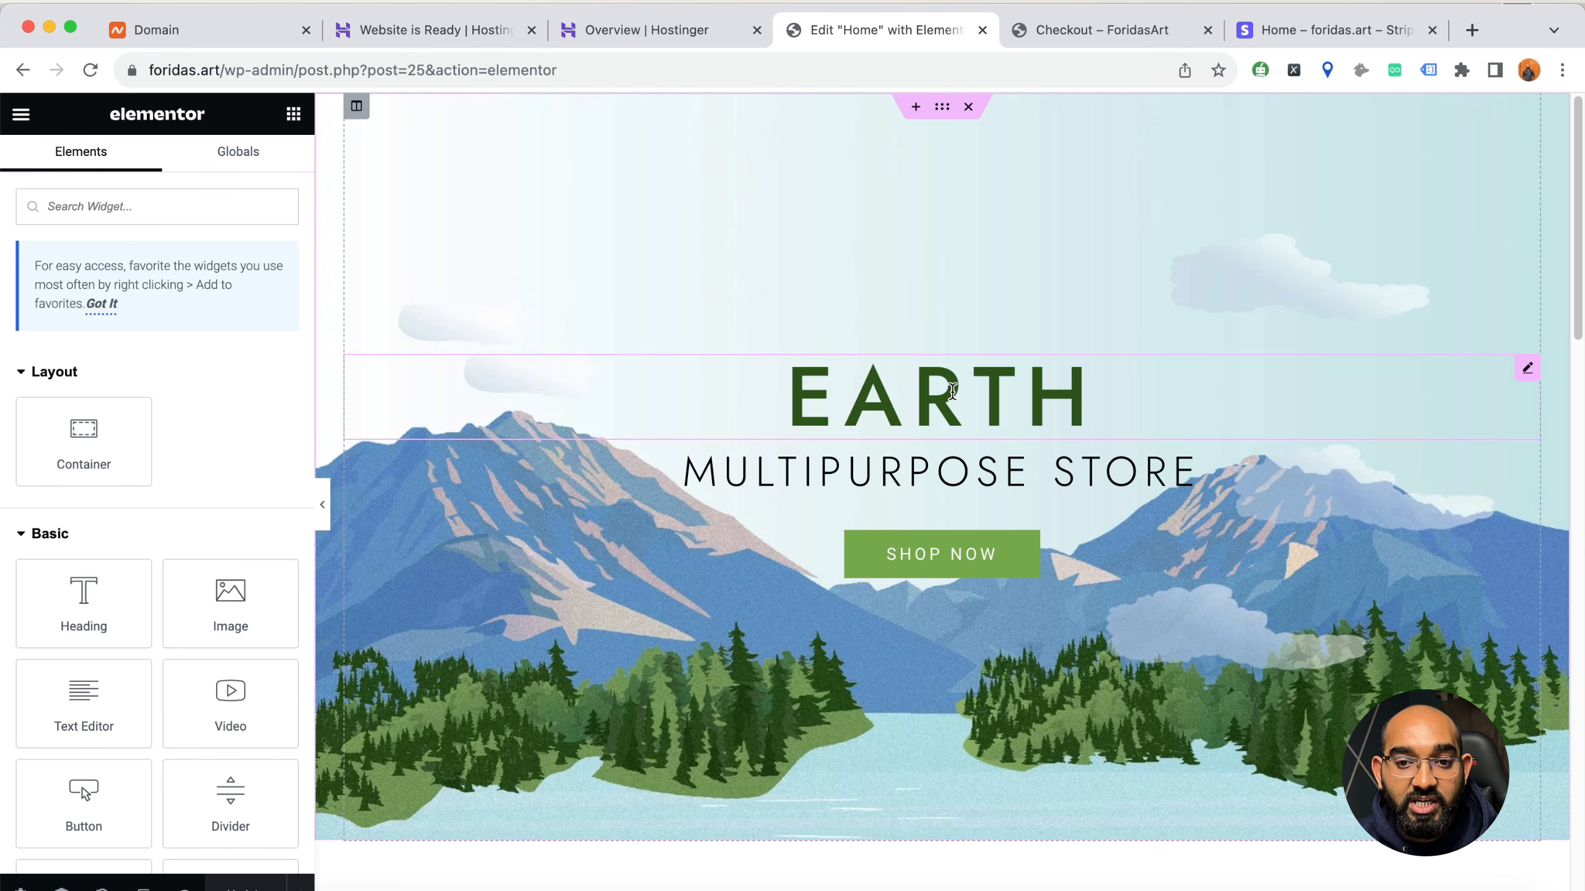
{"action": "scroll", "coordinate": [681, 559], "scroll_direction": "down", "scroll_amount": 10}
{"action": "scroll", "coordinate": [690, 549], "scroll_direction": "up", "scroll_amount": 10}
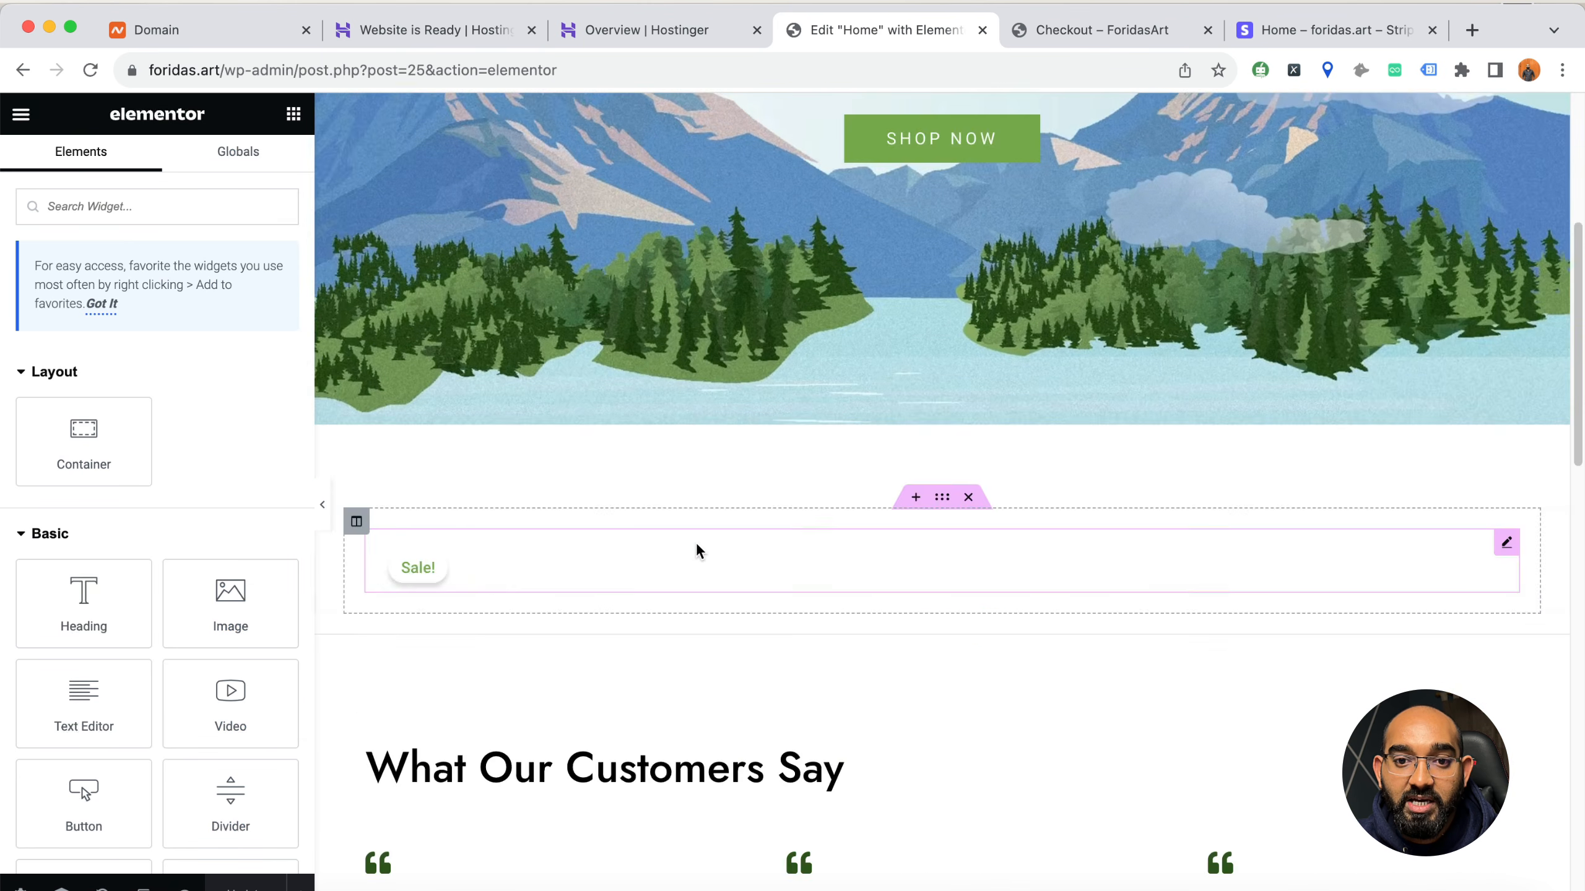
Replace the hero section's main heading "EARTH" with "ForidasArt"
{"action": "double_click", "coordinate": [948, 397]}
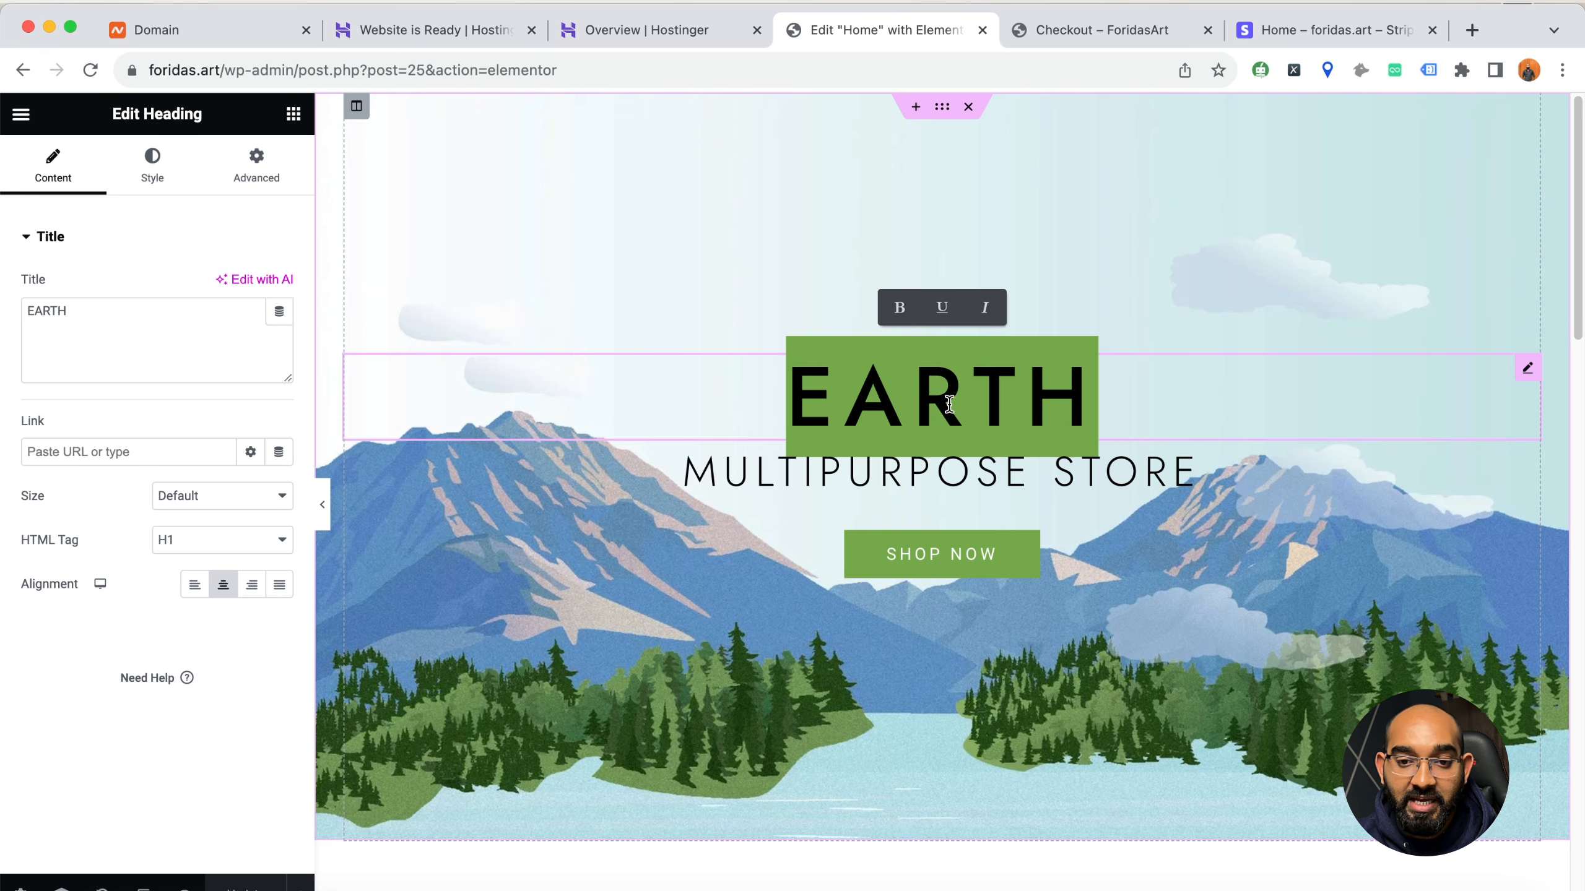
{"action": "type", "text": "For"}
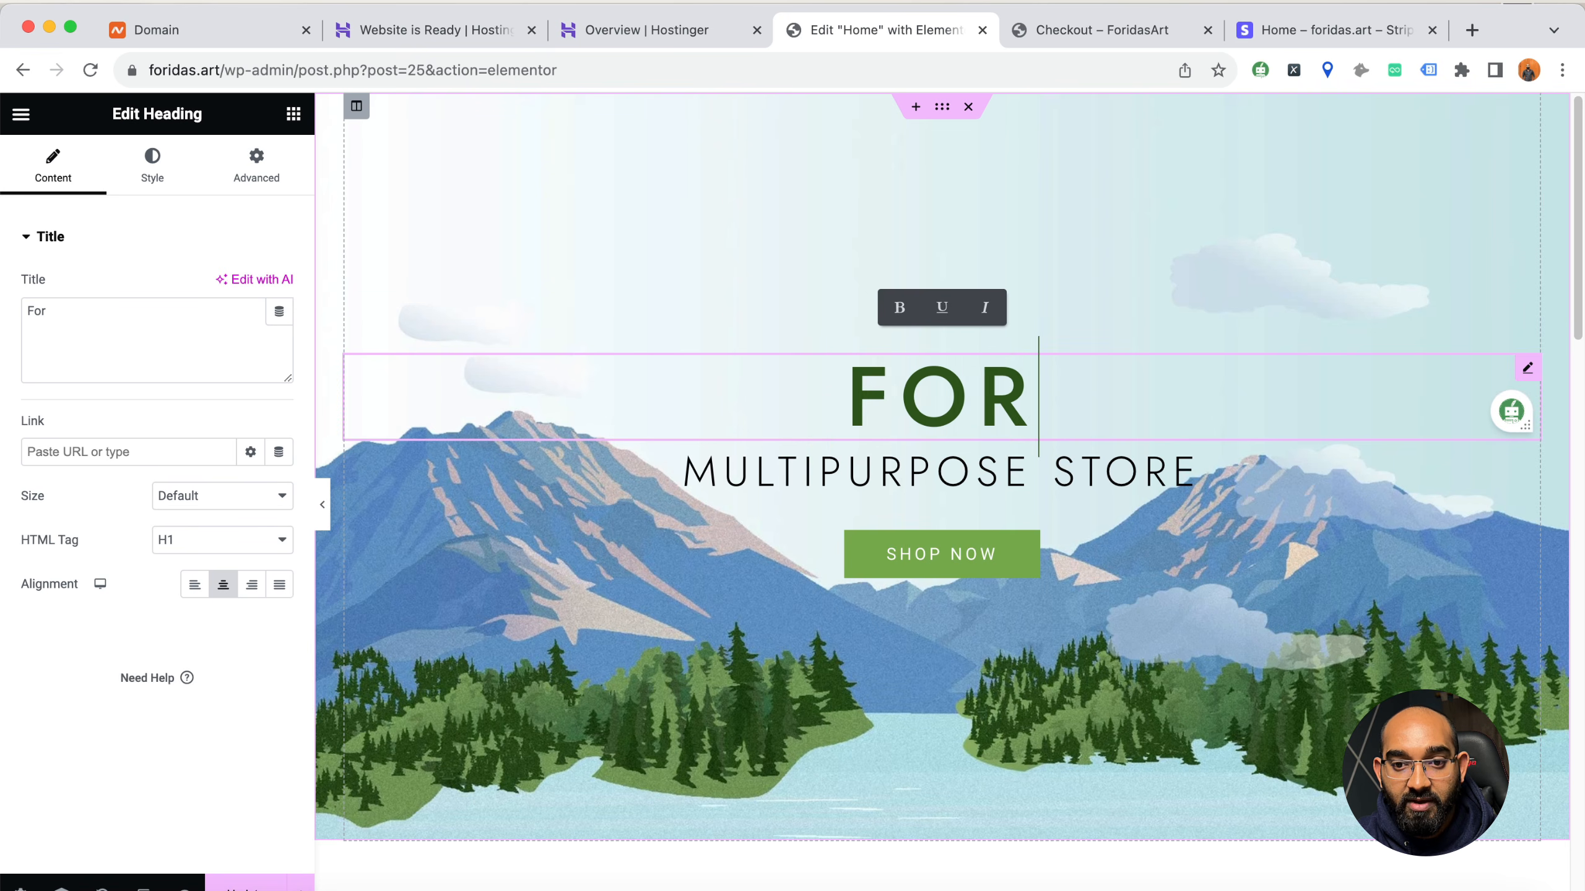
{"action": "type", "text": "idasArt"}
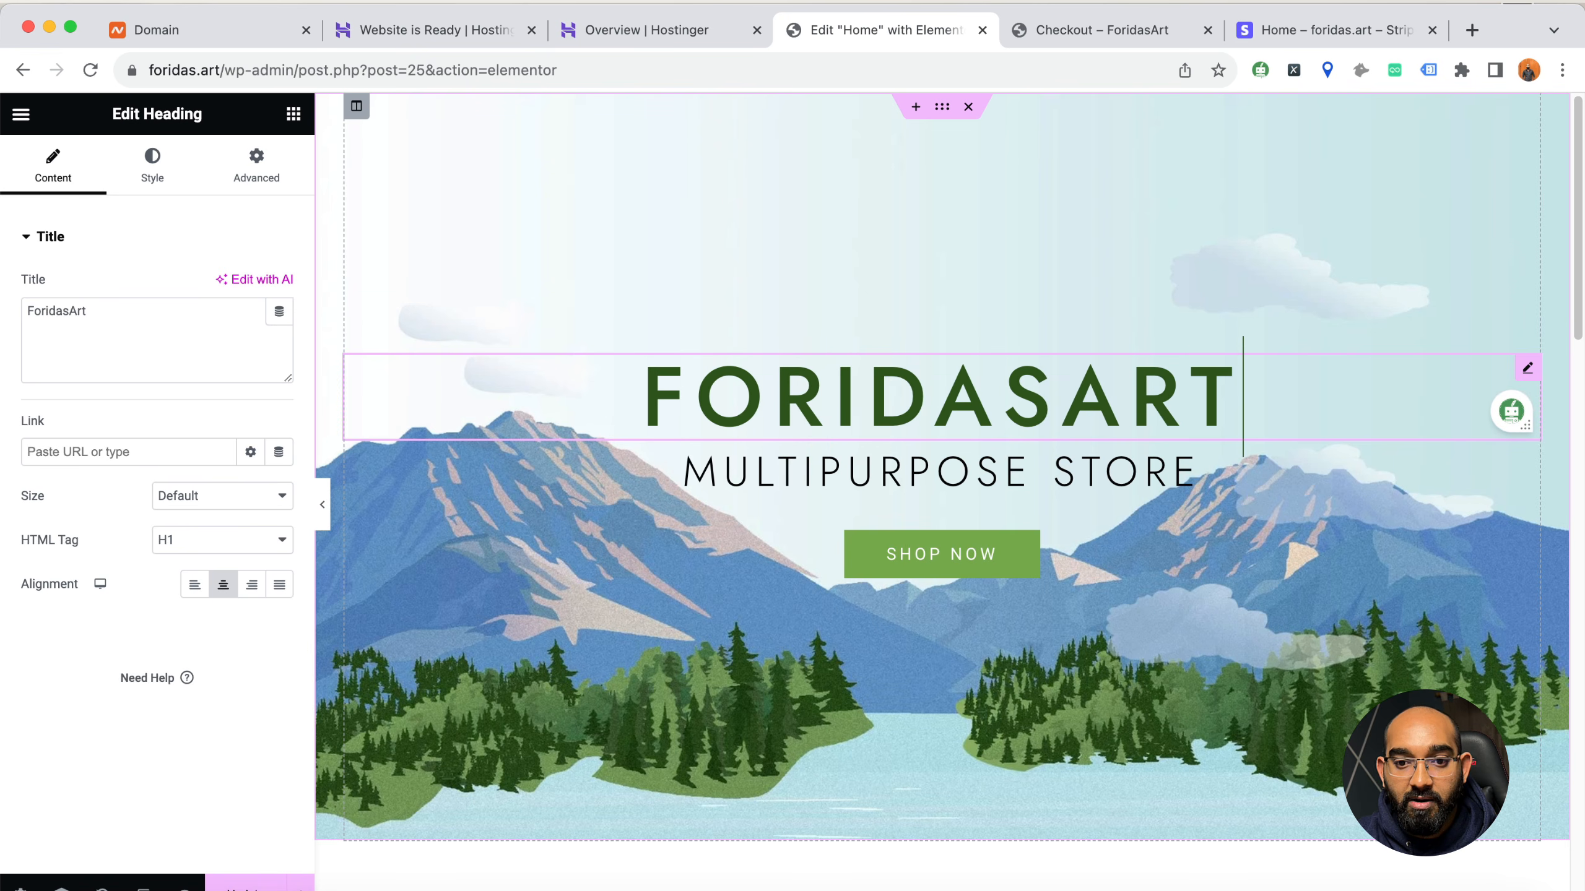
Change the hero subtitle under the main heading to "Supplier of Your Design Needs"
{"action": "left_click", "coordinate": [878, 471]}
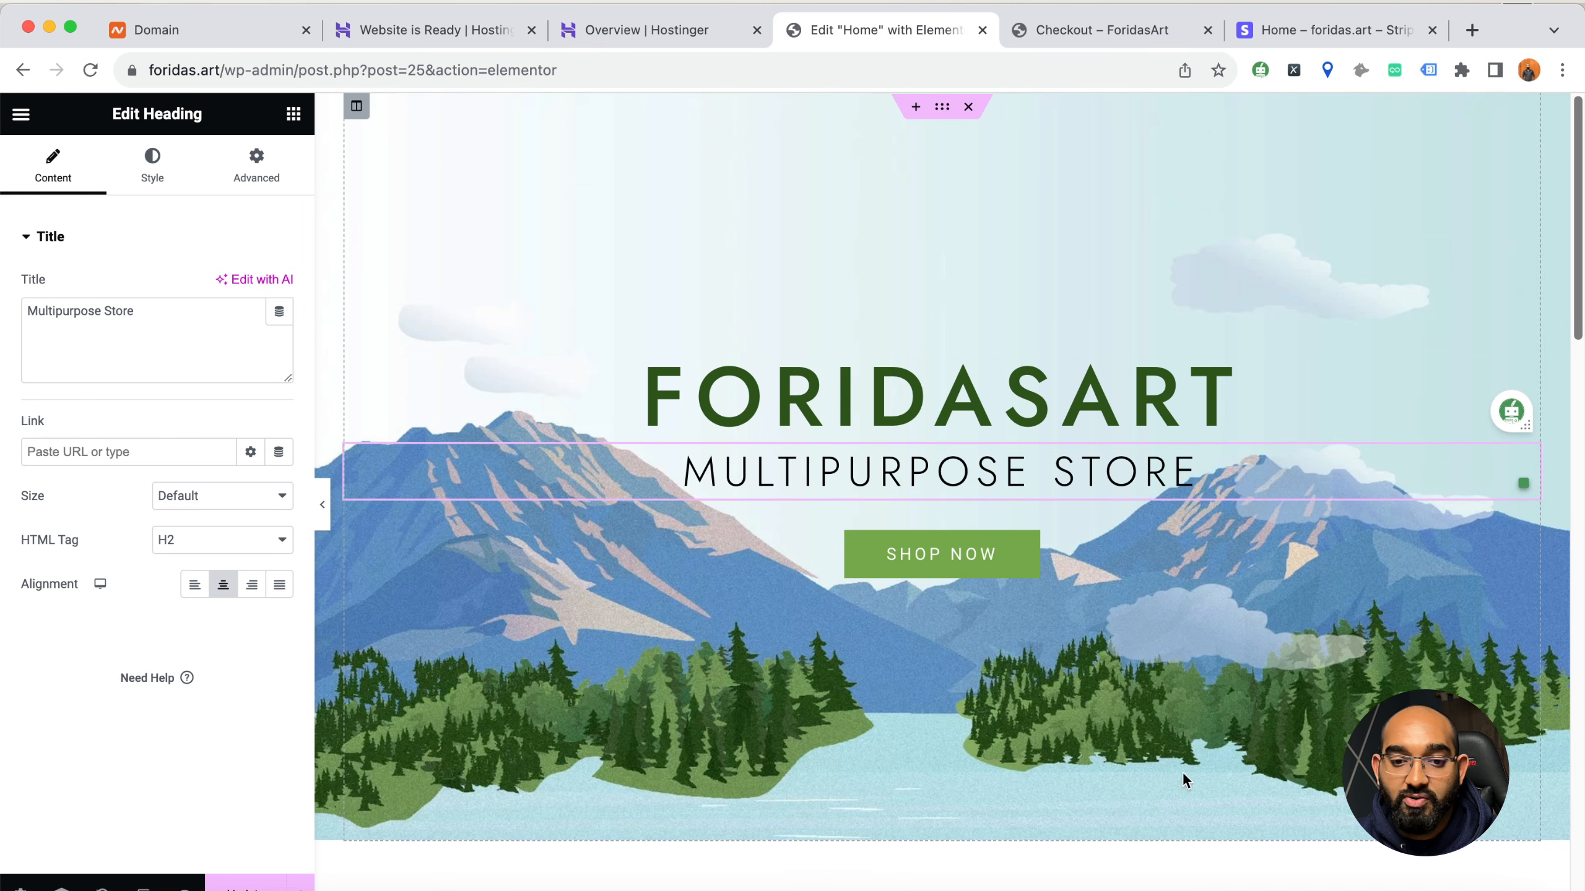
{"action": "left_click", "coordinate": [804, 471]}
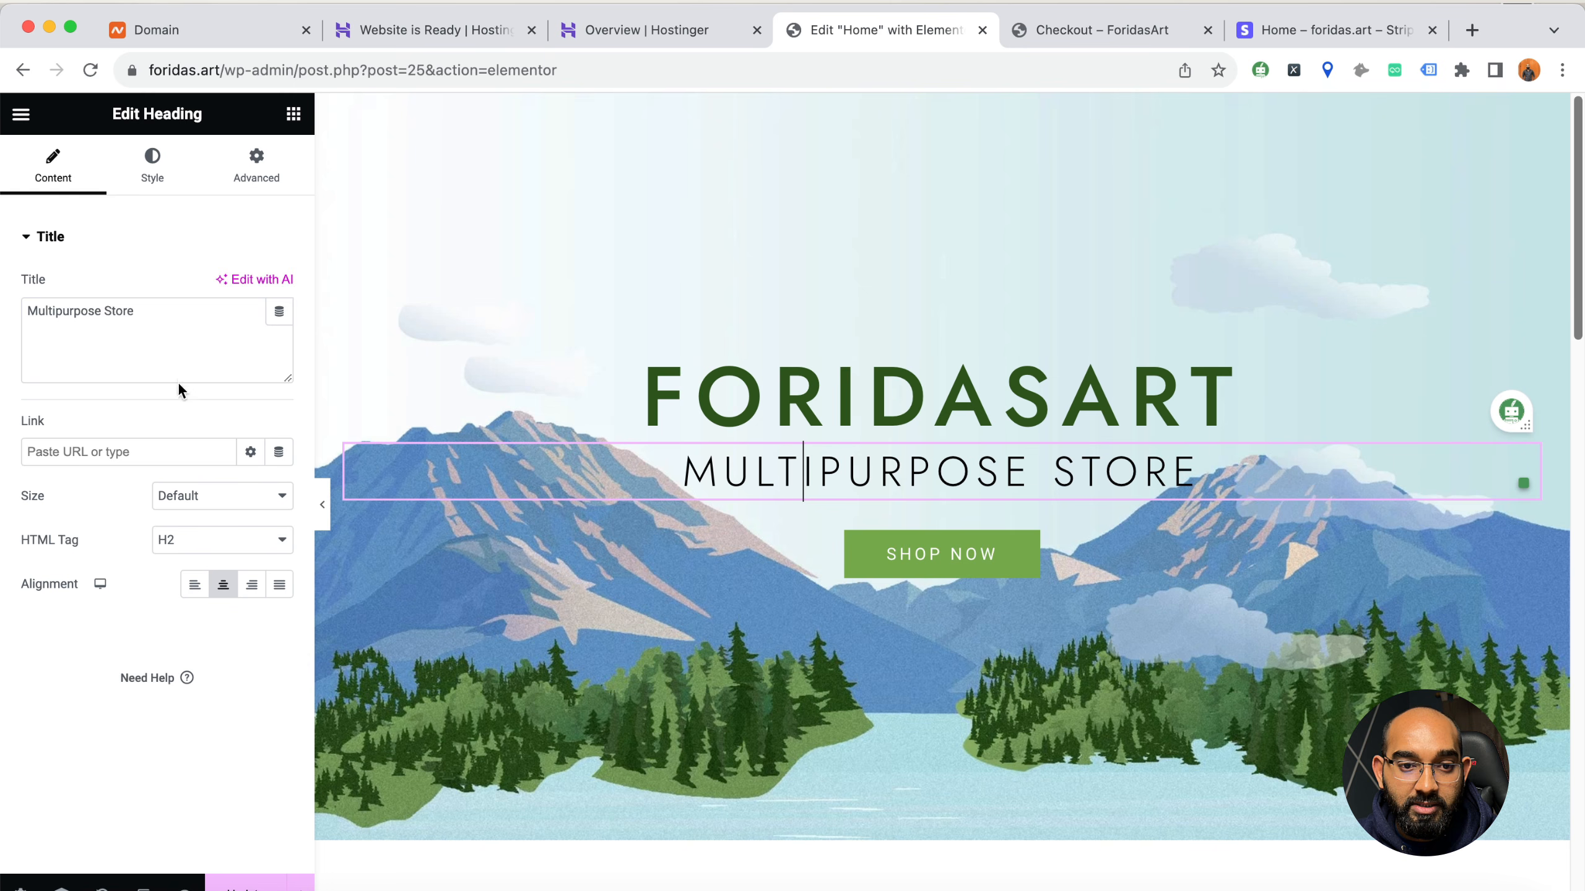
{"action": "triple_click", "coordinate": [194, 324]}
{"action": "type", "text": "Your D"}
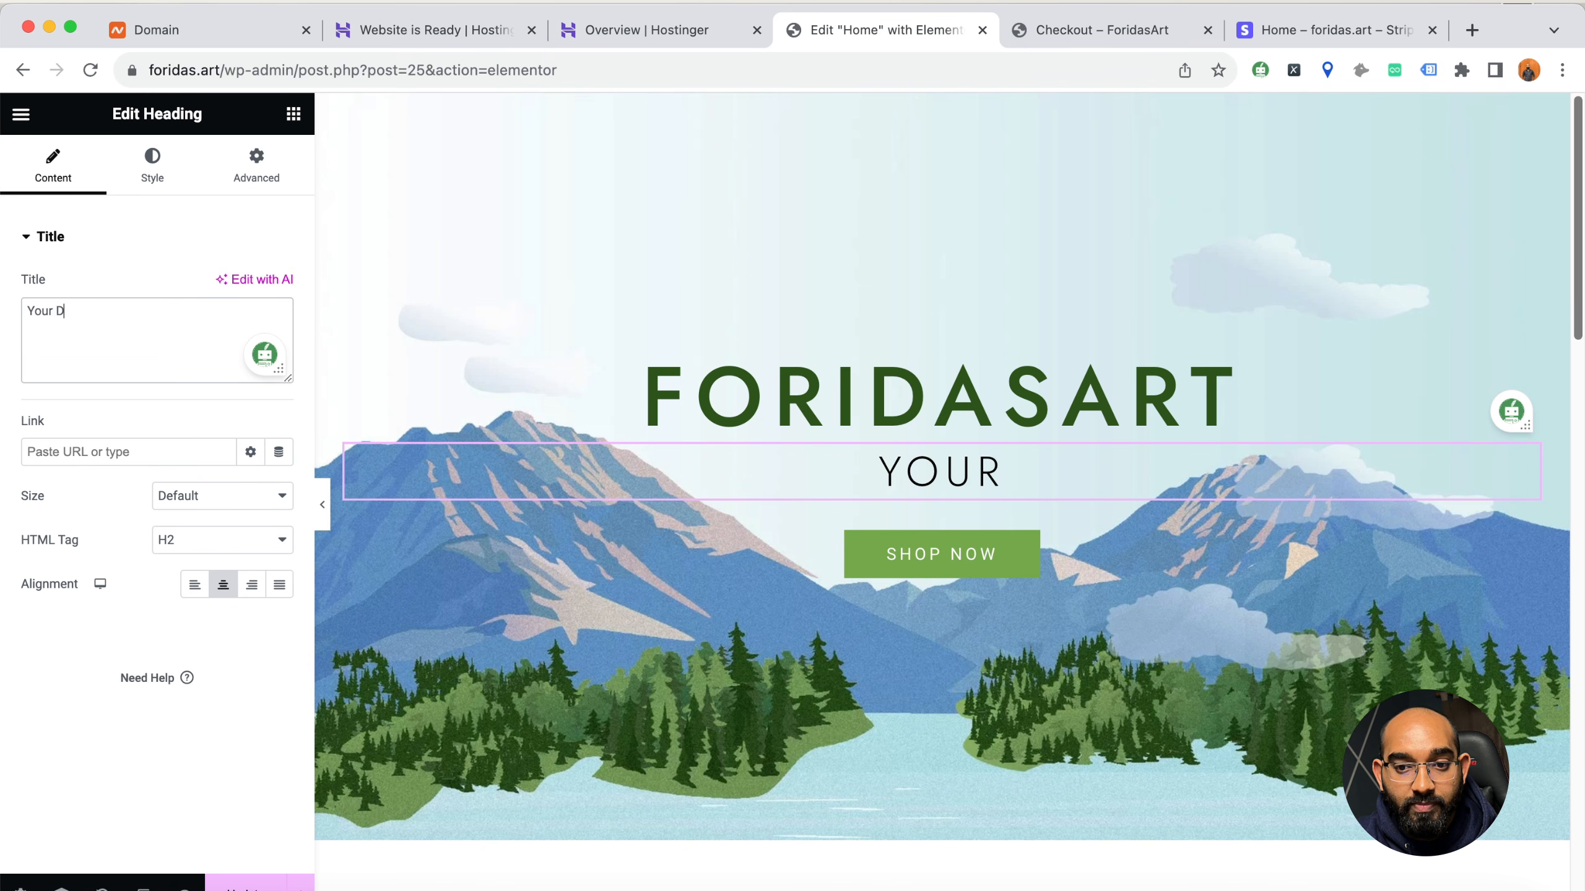
{"action": "type", "text": "esign Need"}
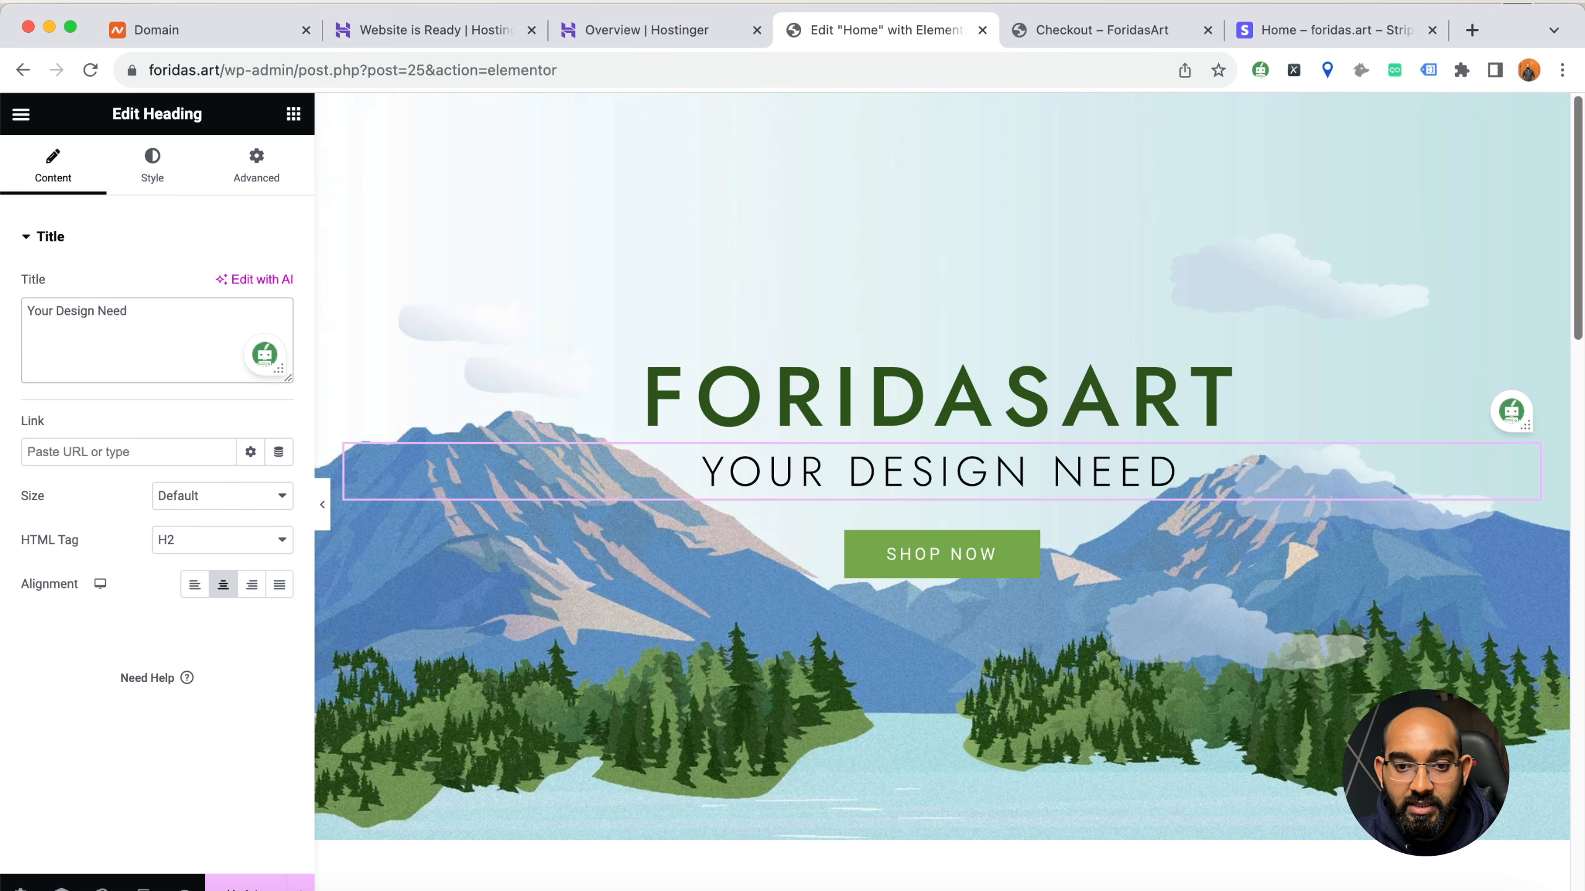
{"action": "left_click", "coordinate": [28, 312]}
{"action": "type", "text": "Supplier of"}
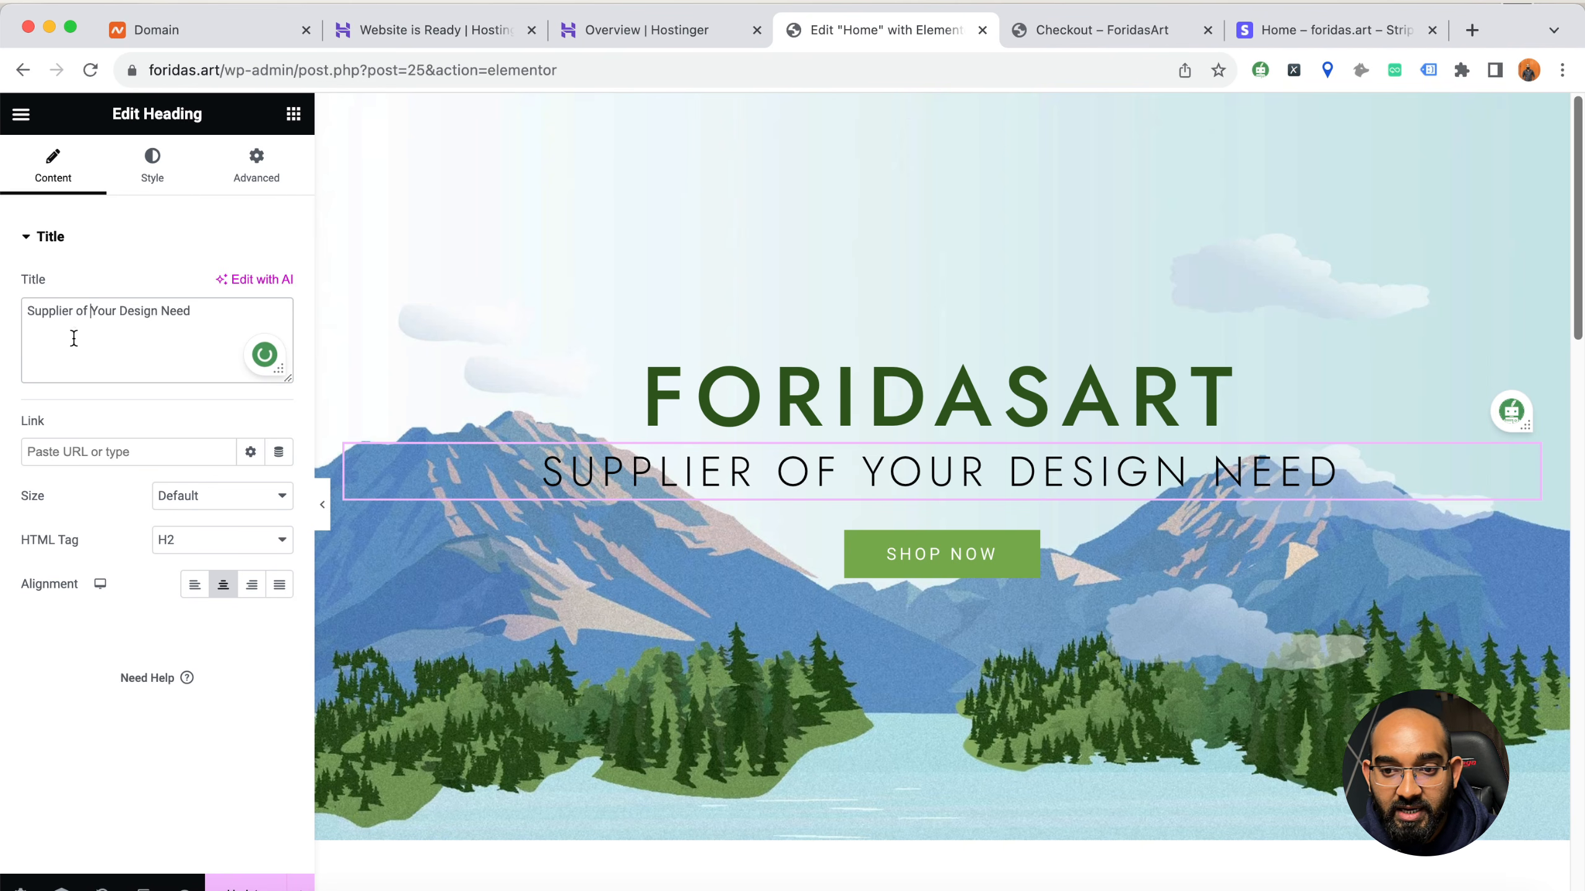
{"action": "left_click", "coordinate": [205, 319]}
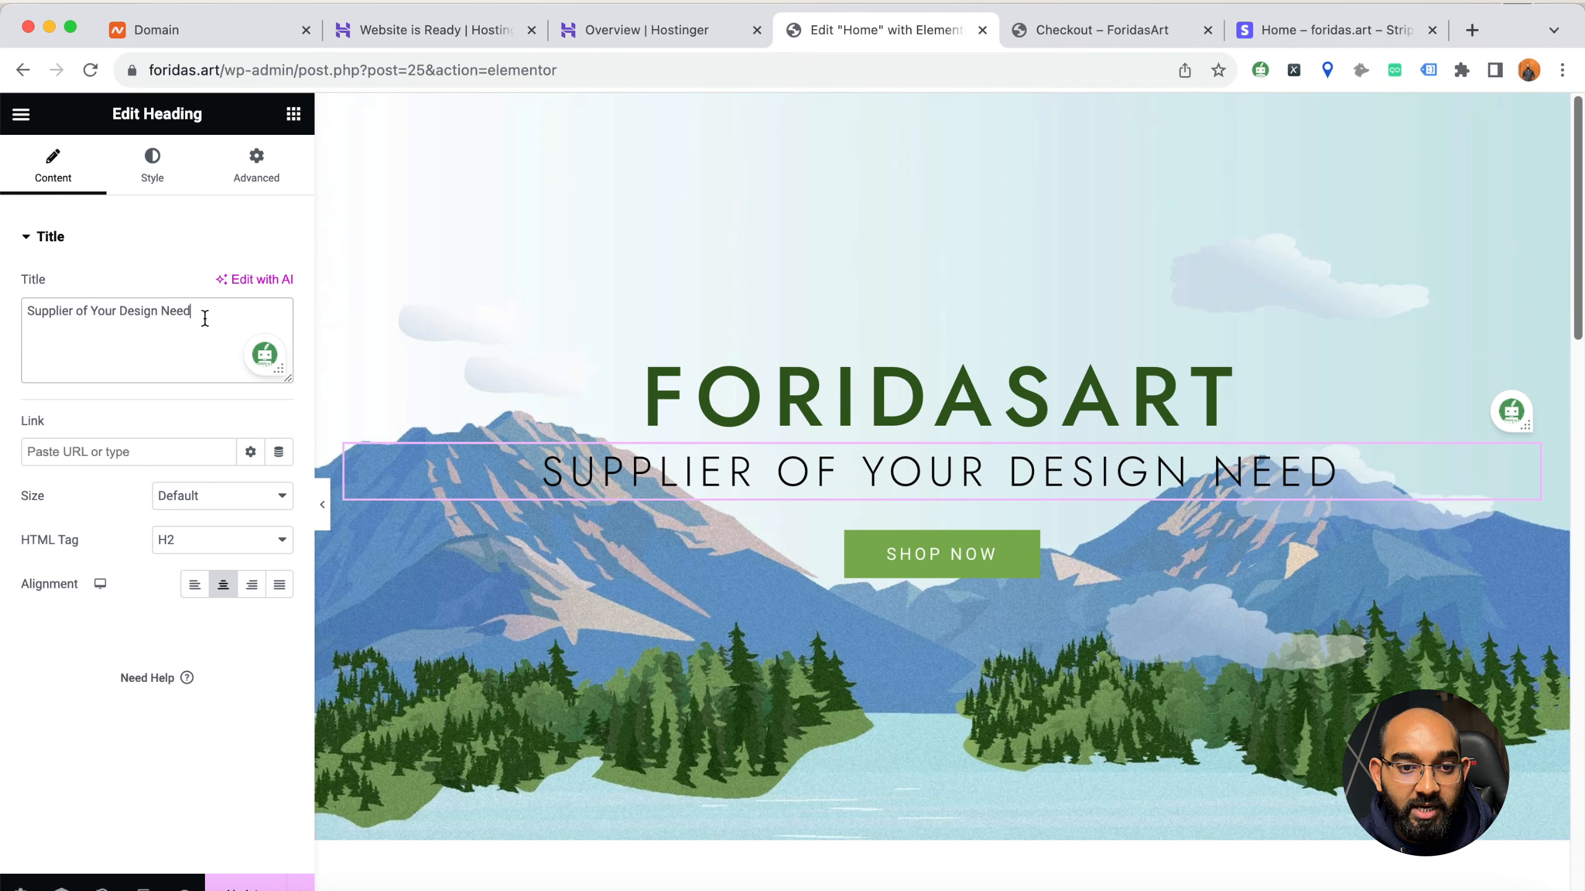
{"action": "type", "text": "s"}
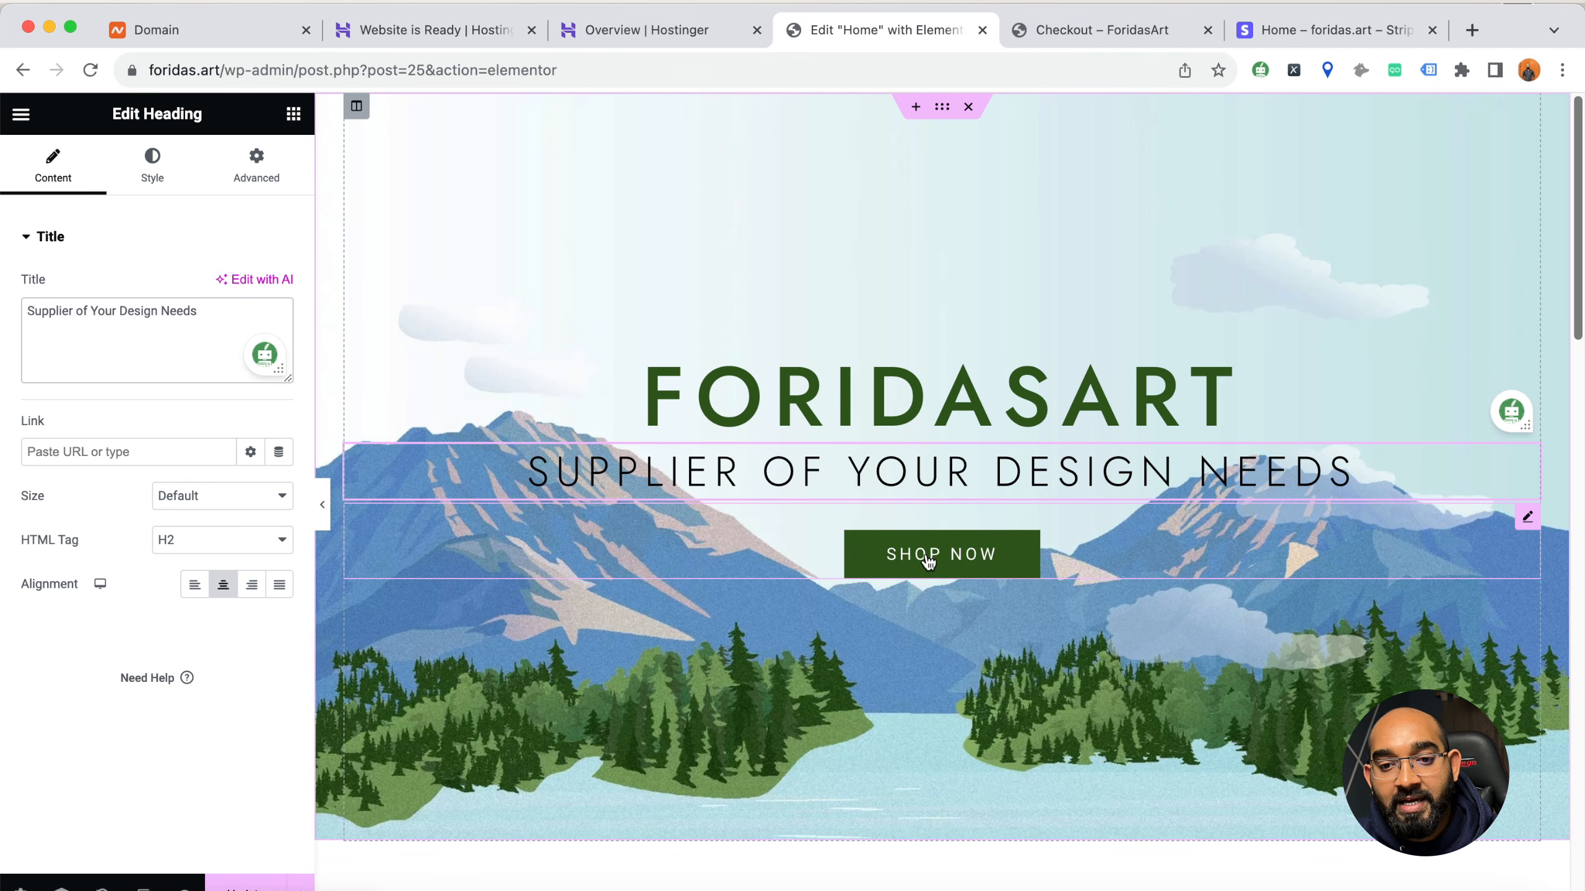
Inspect the Shop Now button's link setting and the hero section's background settings
{"action": "left_click", "coordinate": [951, 562]}
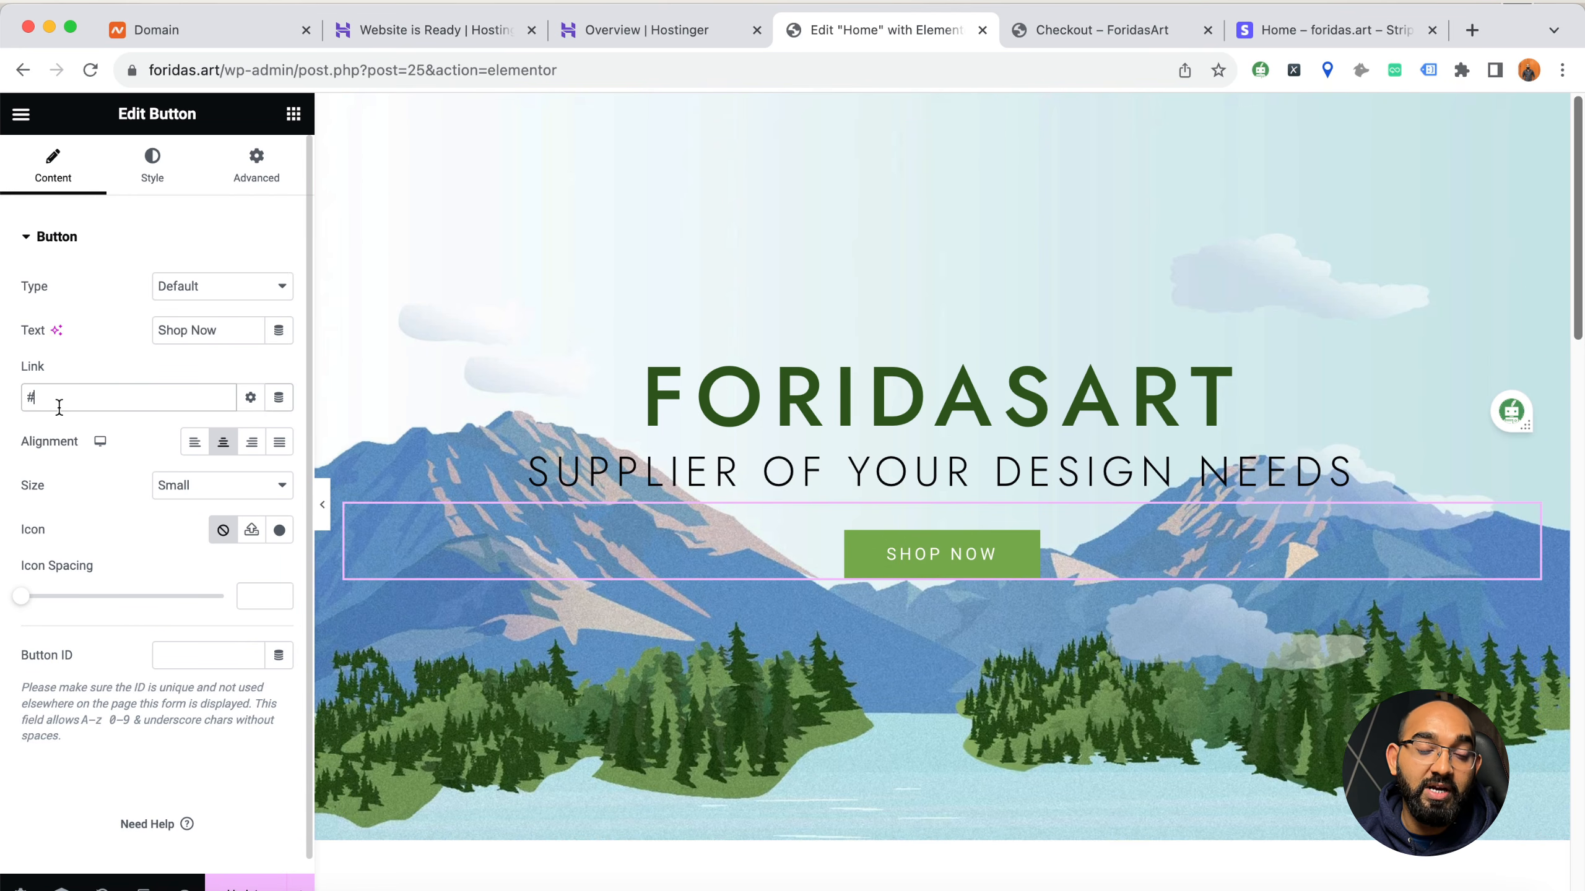
{"action": "left_click", "coordinate": [836, 257]}
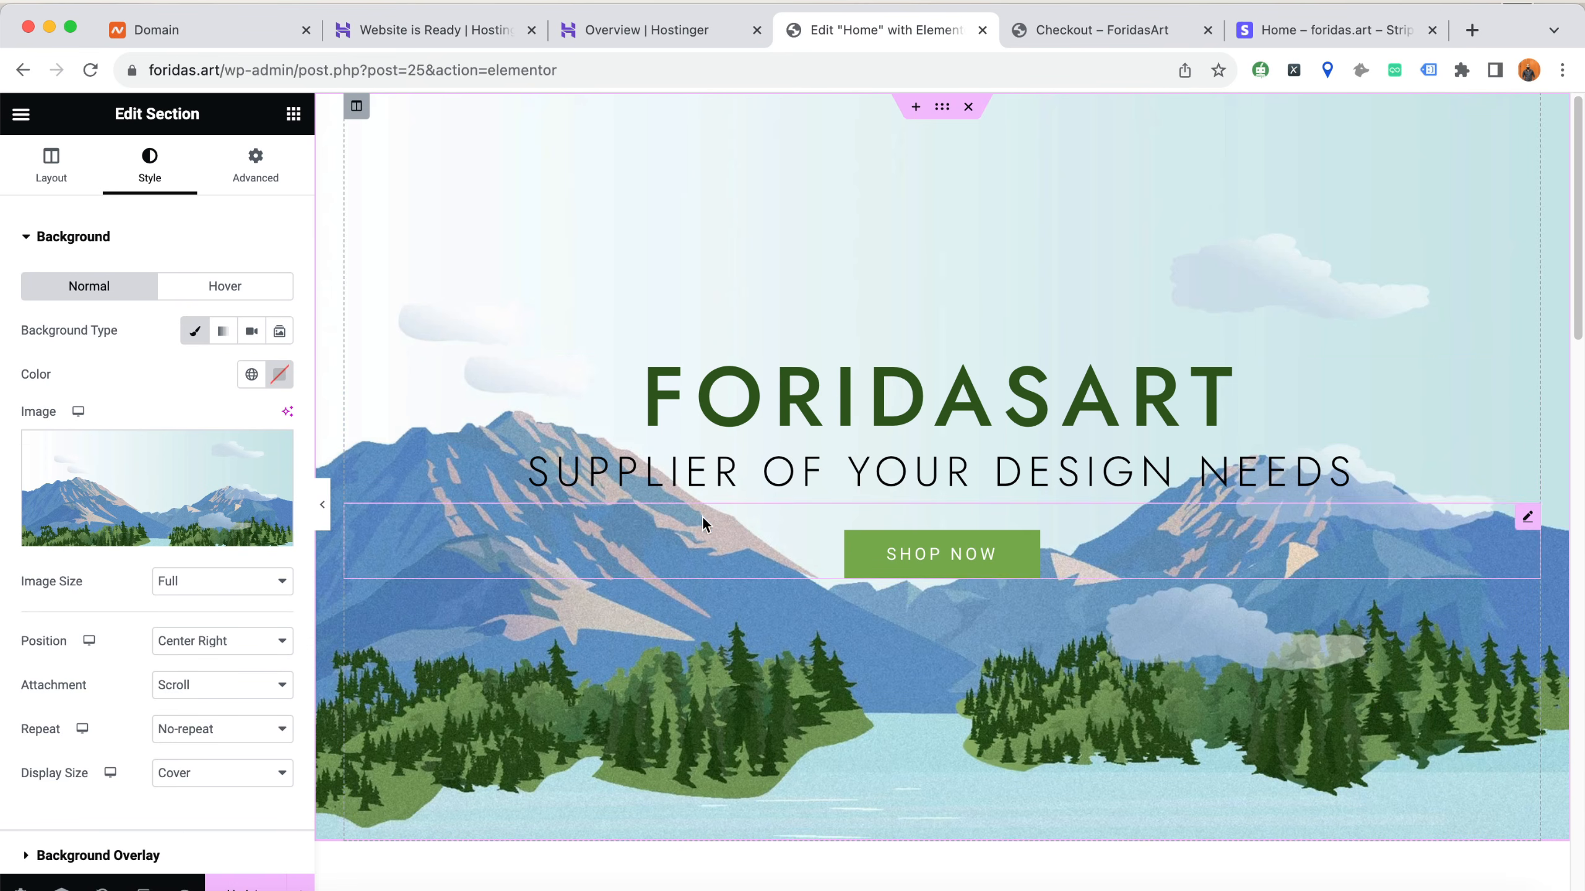
Try a new Heading widget between the hero title and subtitle, test its alignments, centre it, and delete it
{"action": "left_click", "coordinate": [293, 114]}
{"action": "left_click_drag", "start_coordinate": [106, 623], "coordinate": [811, 480]}
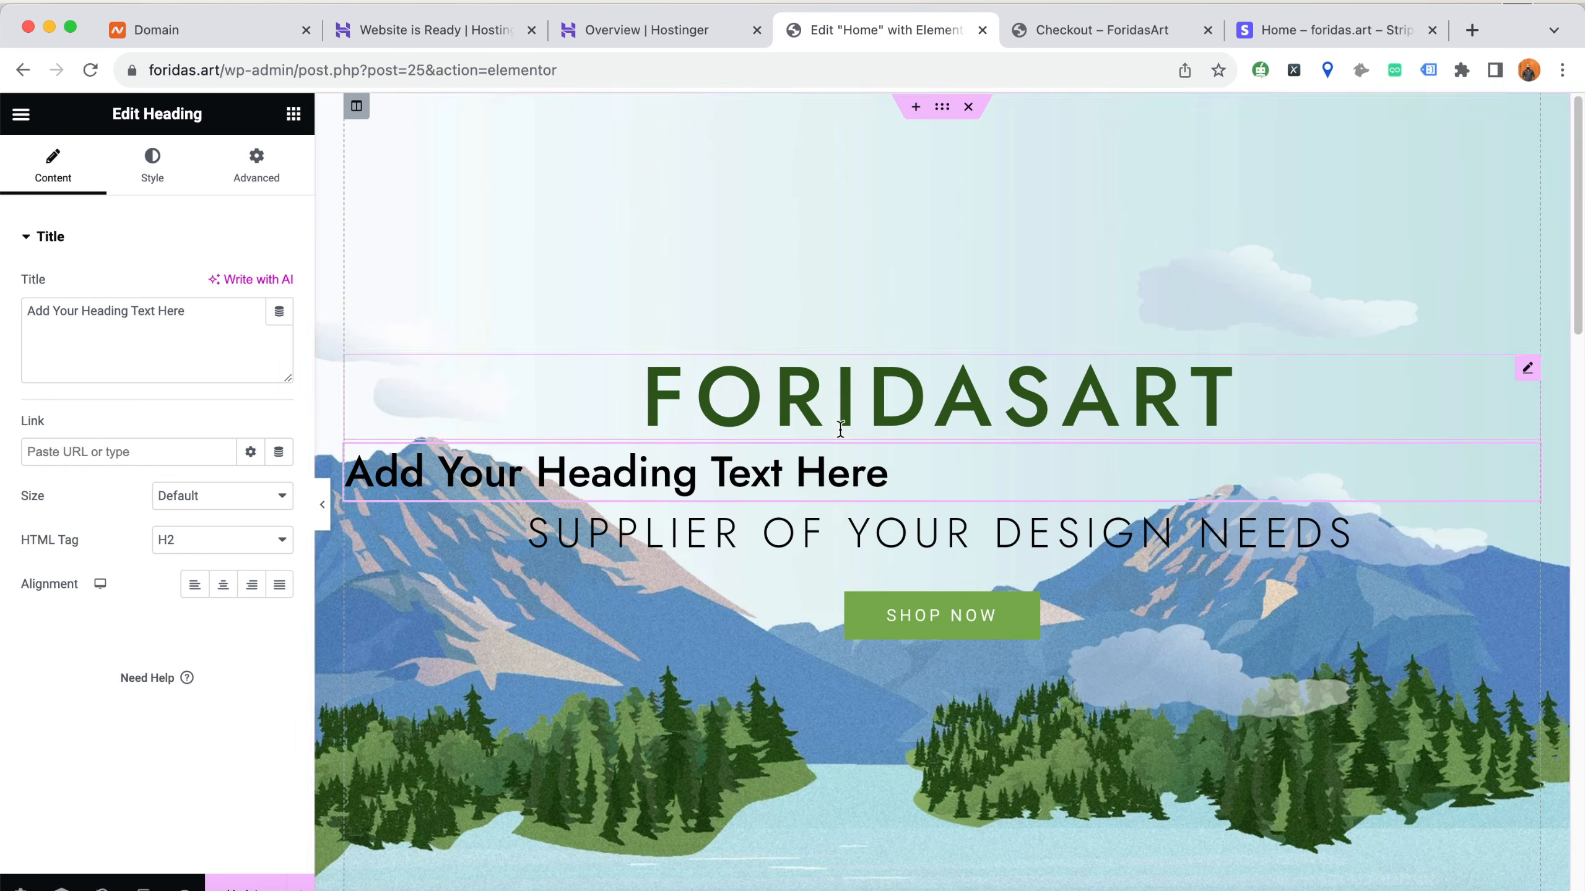
{"action": "triple_click", "coordinate": [589, 465]}
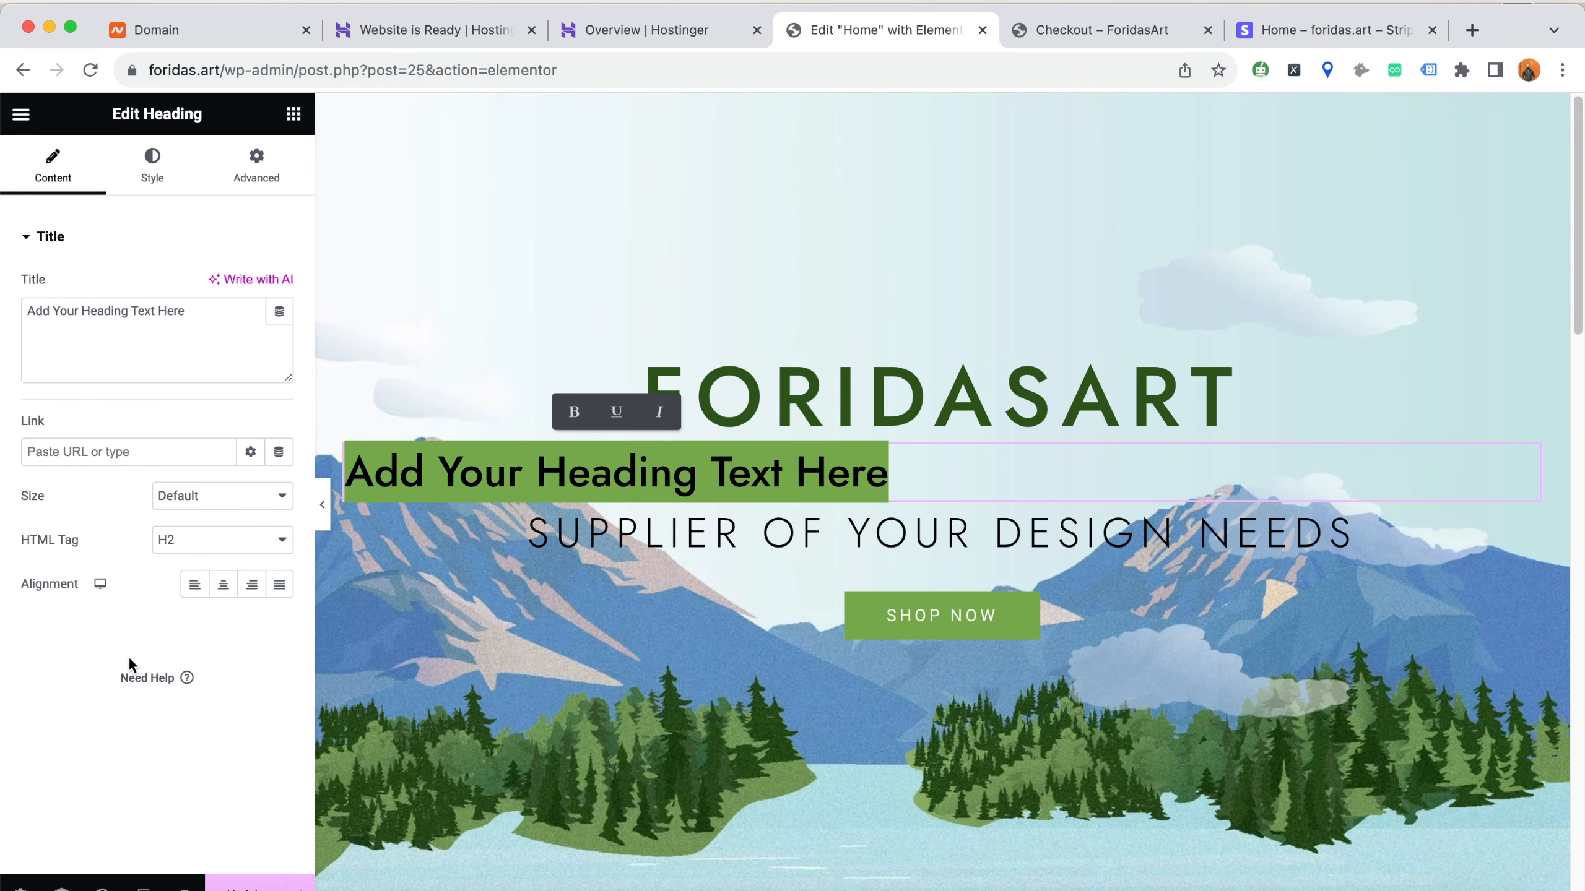
{"action": "left_click", "coordinate": [223, 585]}
{"action": "left_click", "coordinate": [279, 585]}
{"action": "left_click", "coordinate": [251, 585]}
{"action": "left_click", "coordinate": [218, 590]}
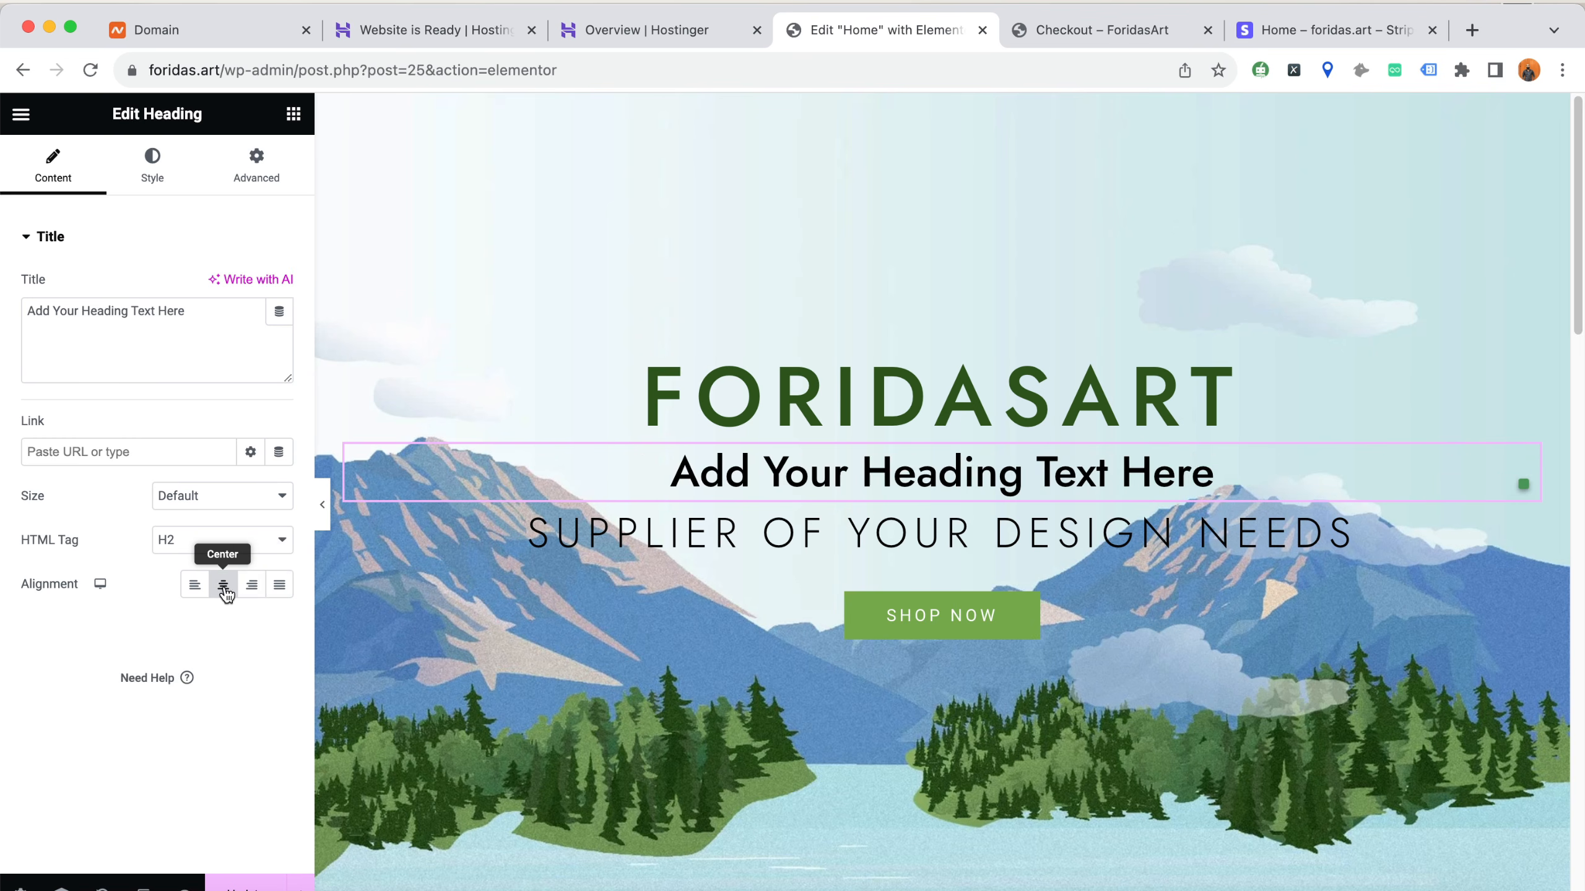
{"action": "right_click", "coordinate": [880, 474]}
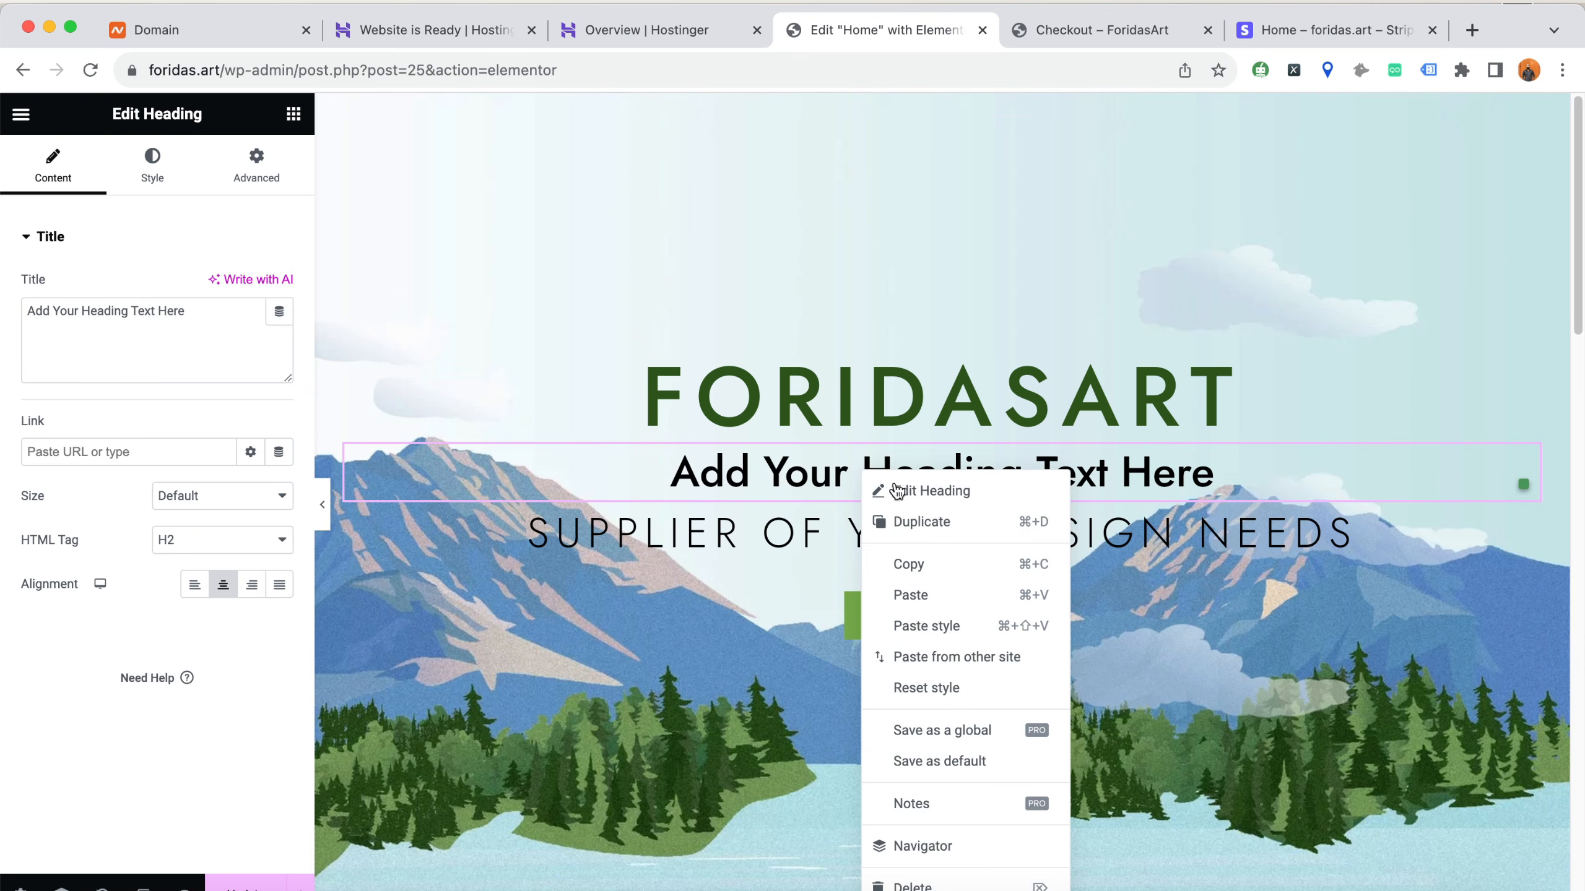
{"action": "left_click", "coordinate": [915, 885]}
Duplicate the ForidasArt heading in the hero section and delete the copy
{"action": "right_click", "coordinate": [900, 395]}
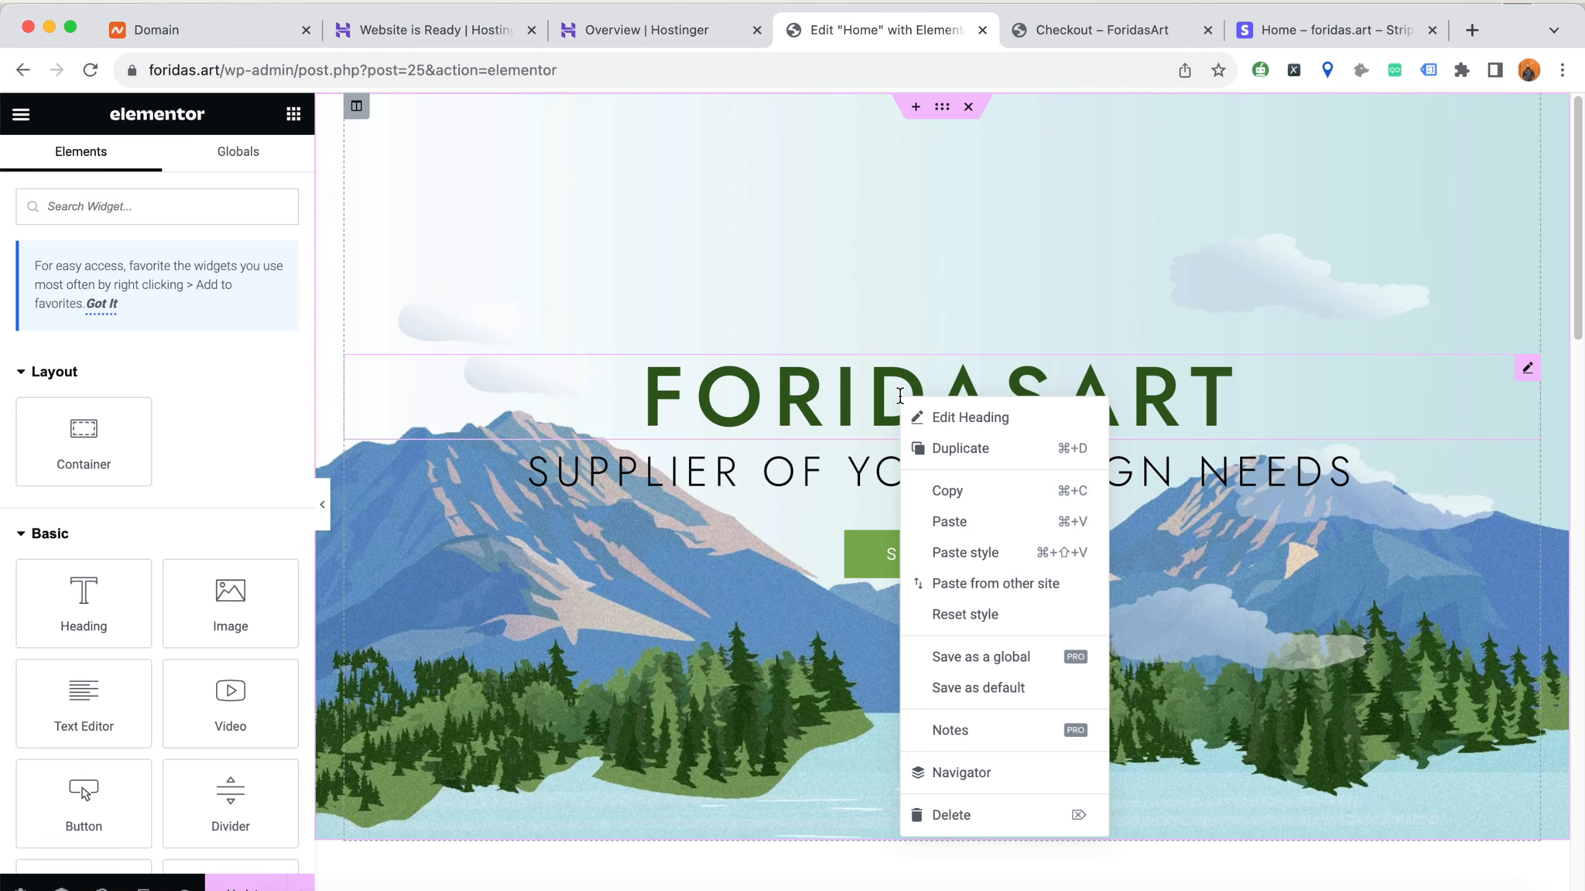
{"action": "left_click", "coordinate": [995, 449]}
{"action": "right_click", "coordinate": [916, 476]}
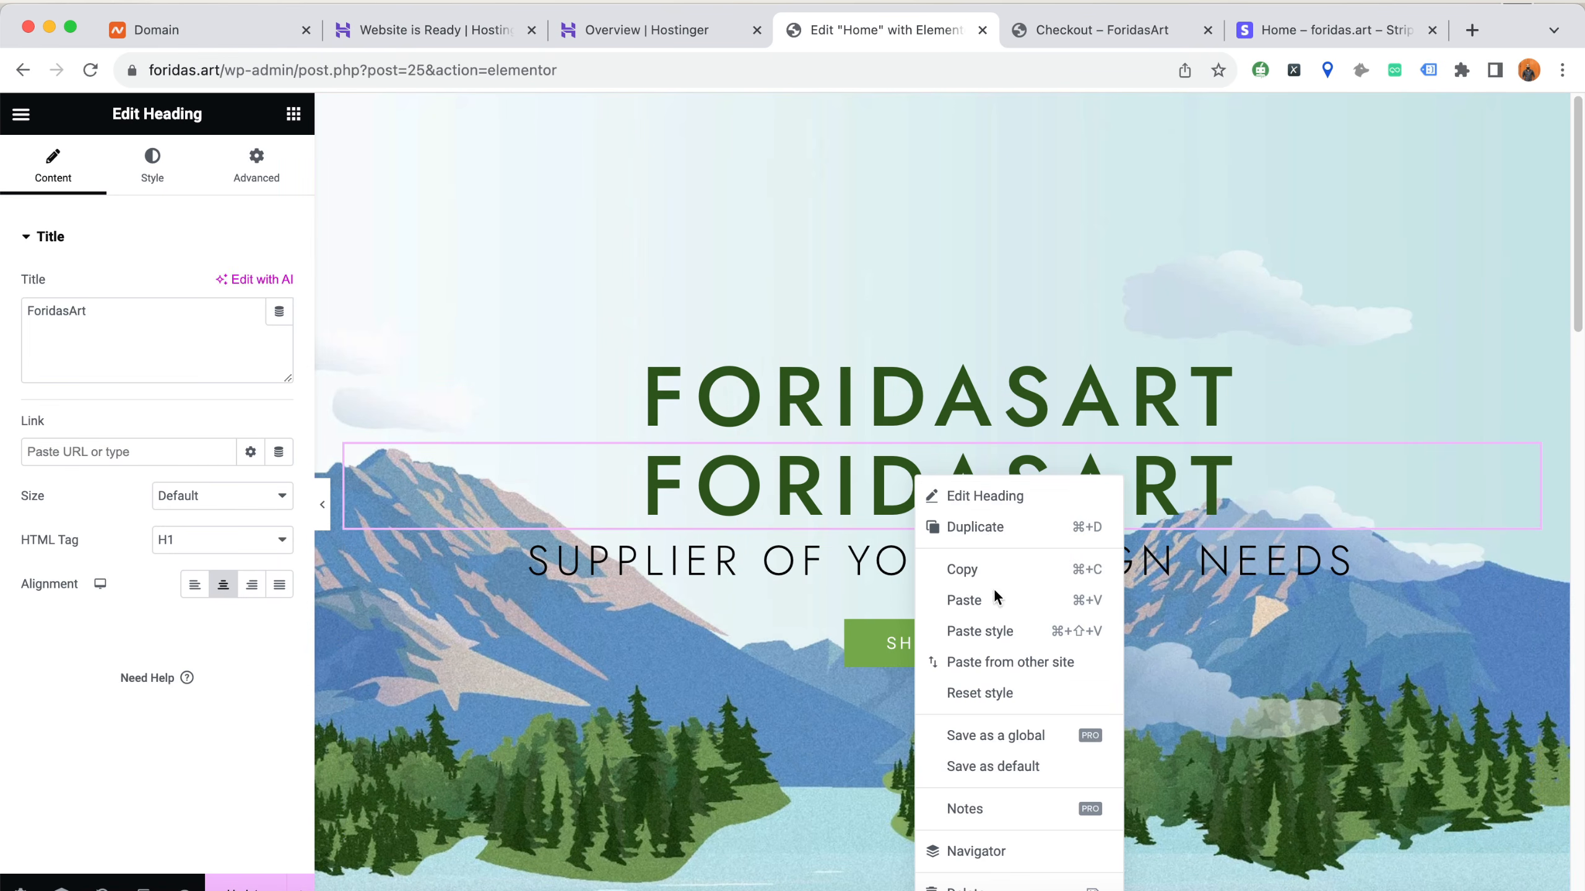
{"action": "left_click", "coordinate": [1002, 883]}
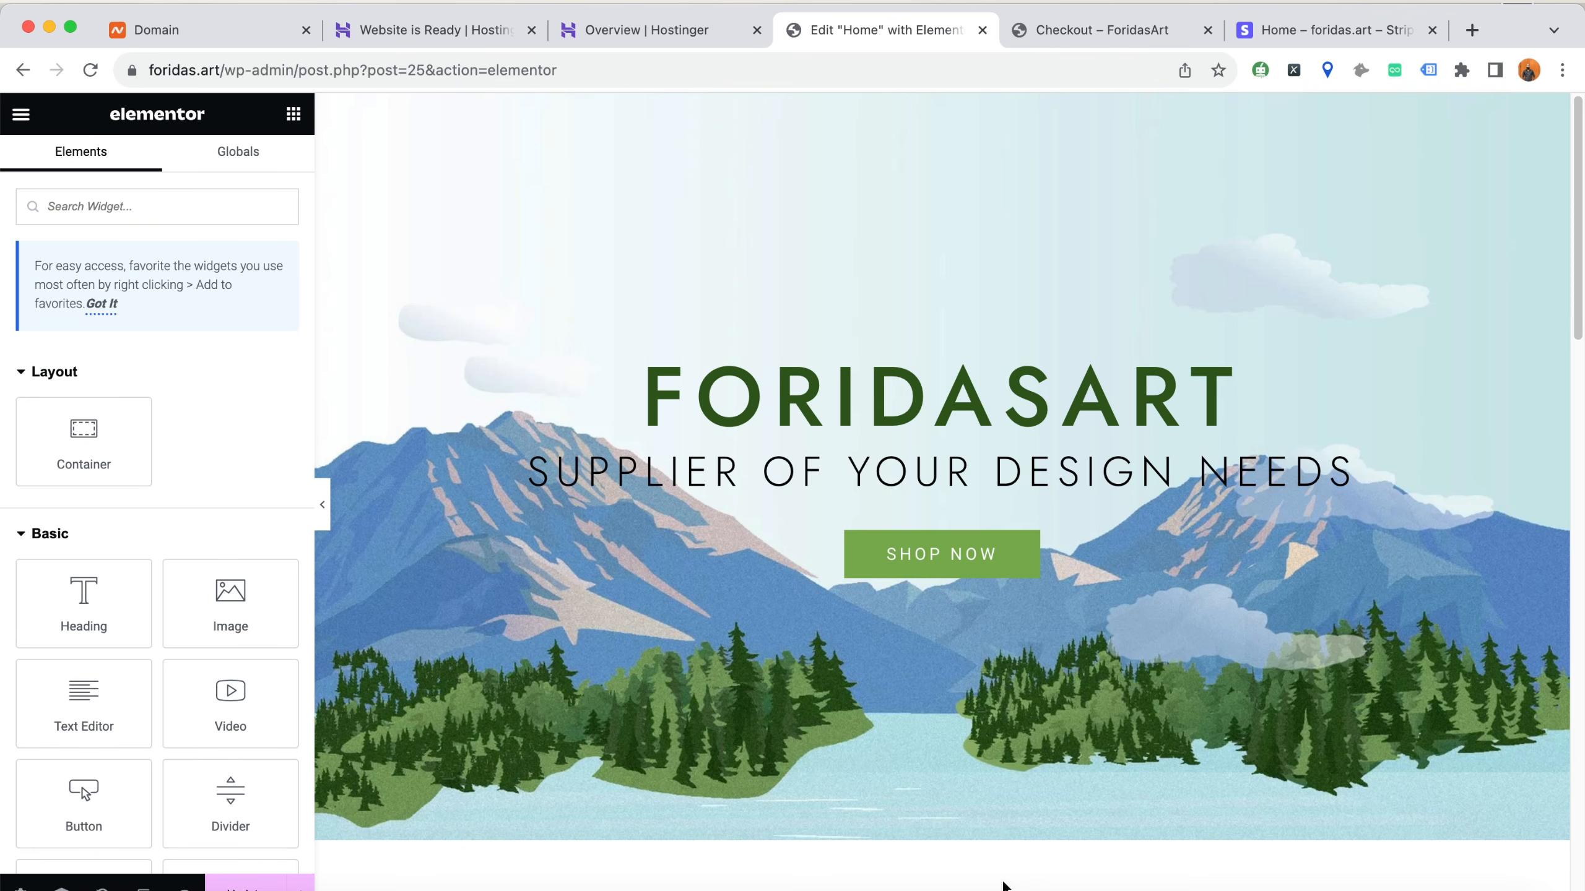
Check the hero section's layout and style settings and remove its mountain background image
{"action": "scroll", "coordinate": [909, 613], "scroll_direction": "down", "scroll_amount": 3}
{"action": "scroll", "coordinate": [920, 600], "scroll_direction": "up", "scroll_amount": 3}
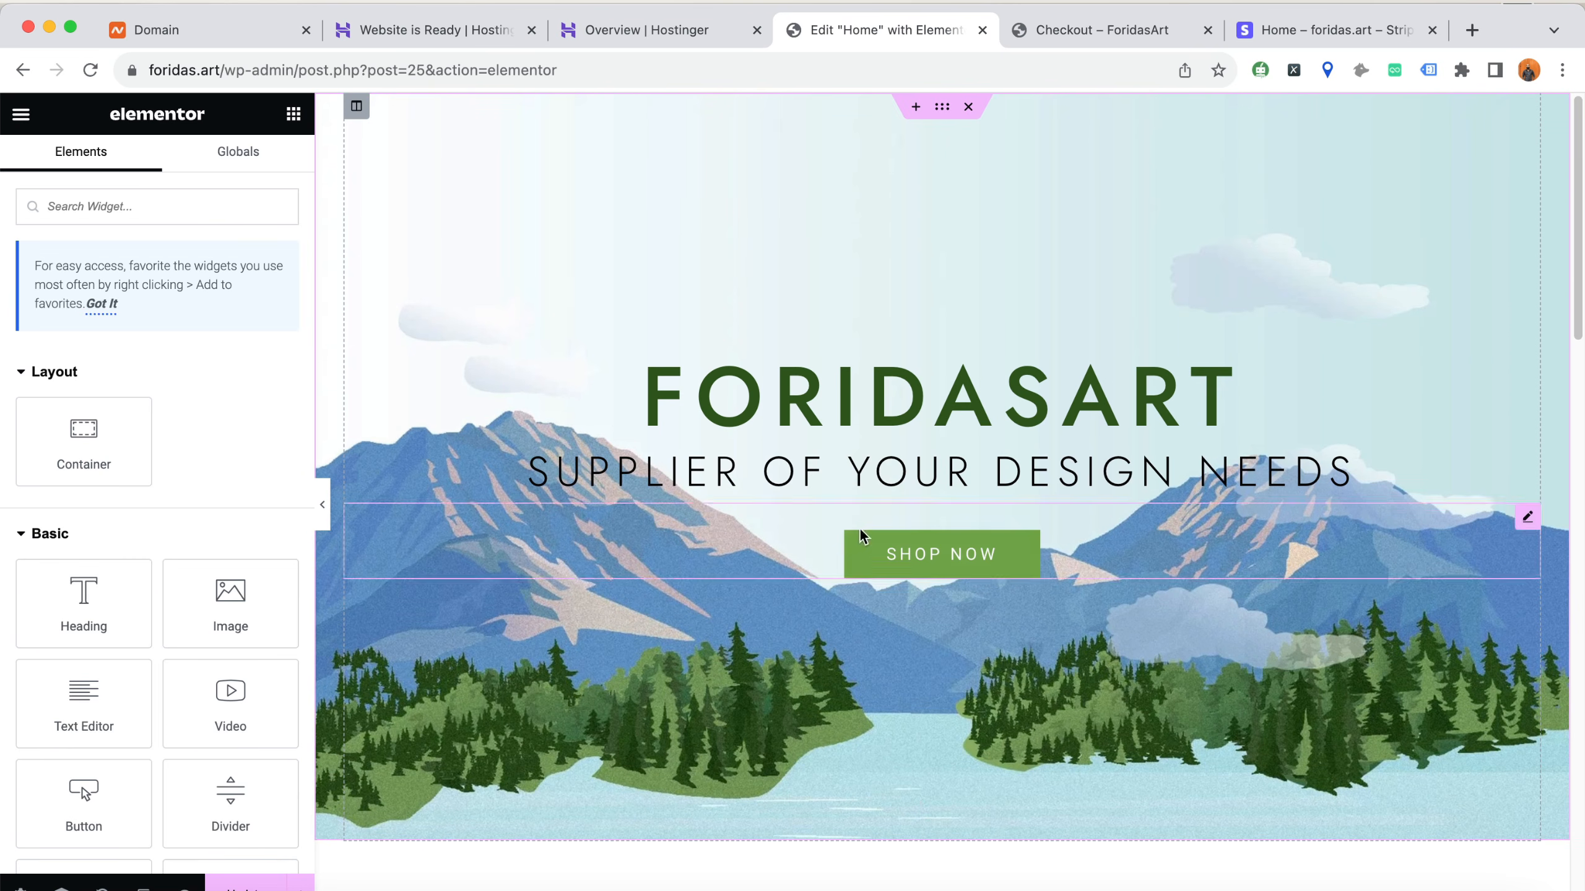
{"action": "left_click", "coordinate": [942, 111]}
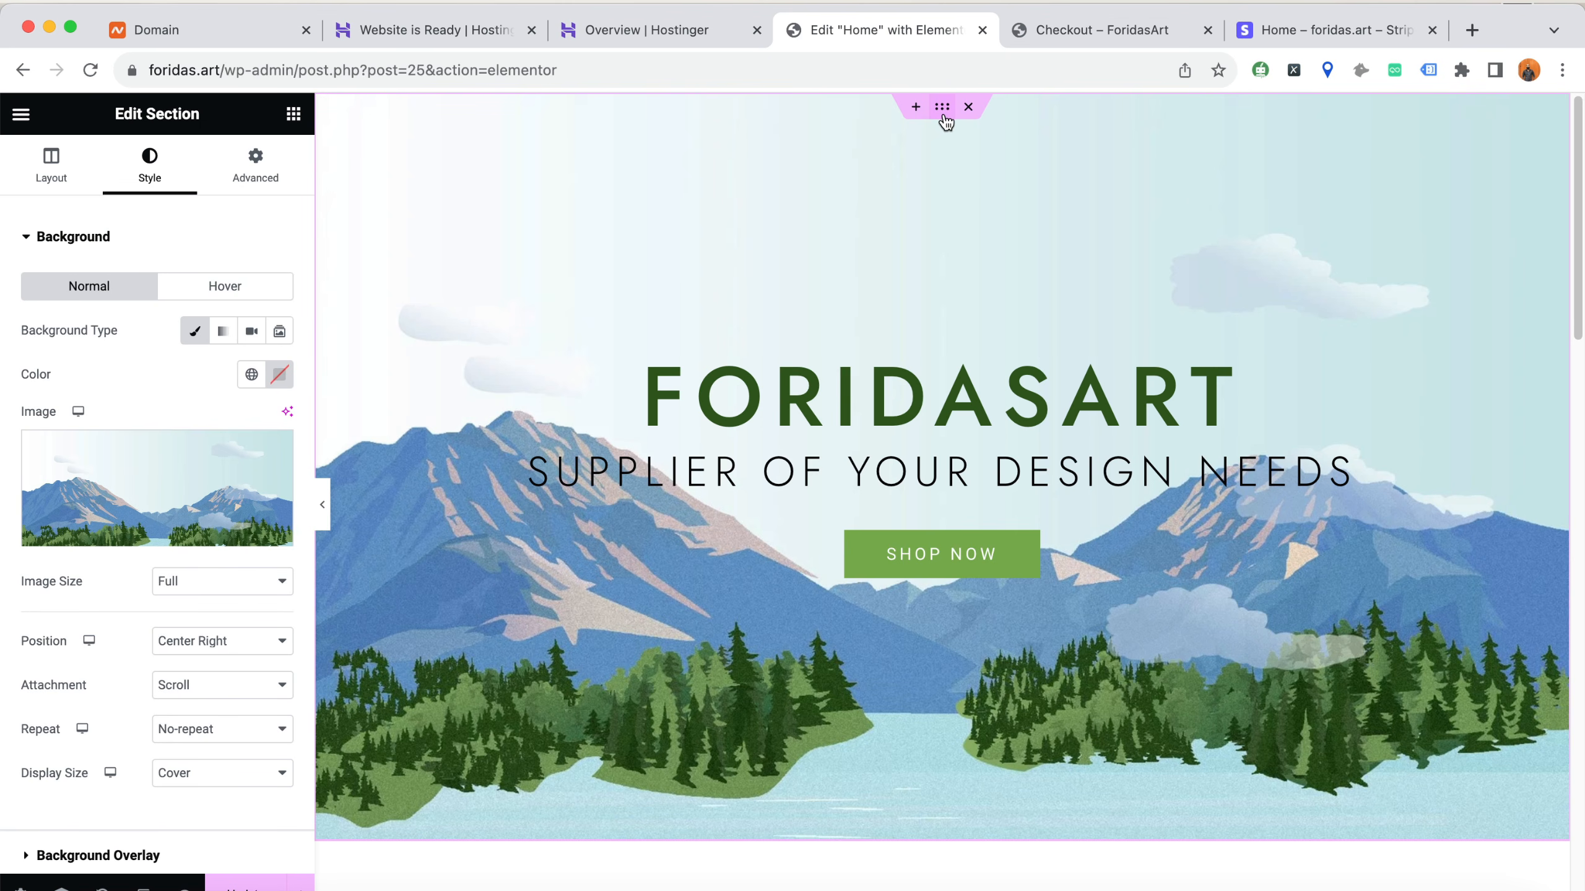
{"action": "left_click", "coordinate": [63, 175]}
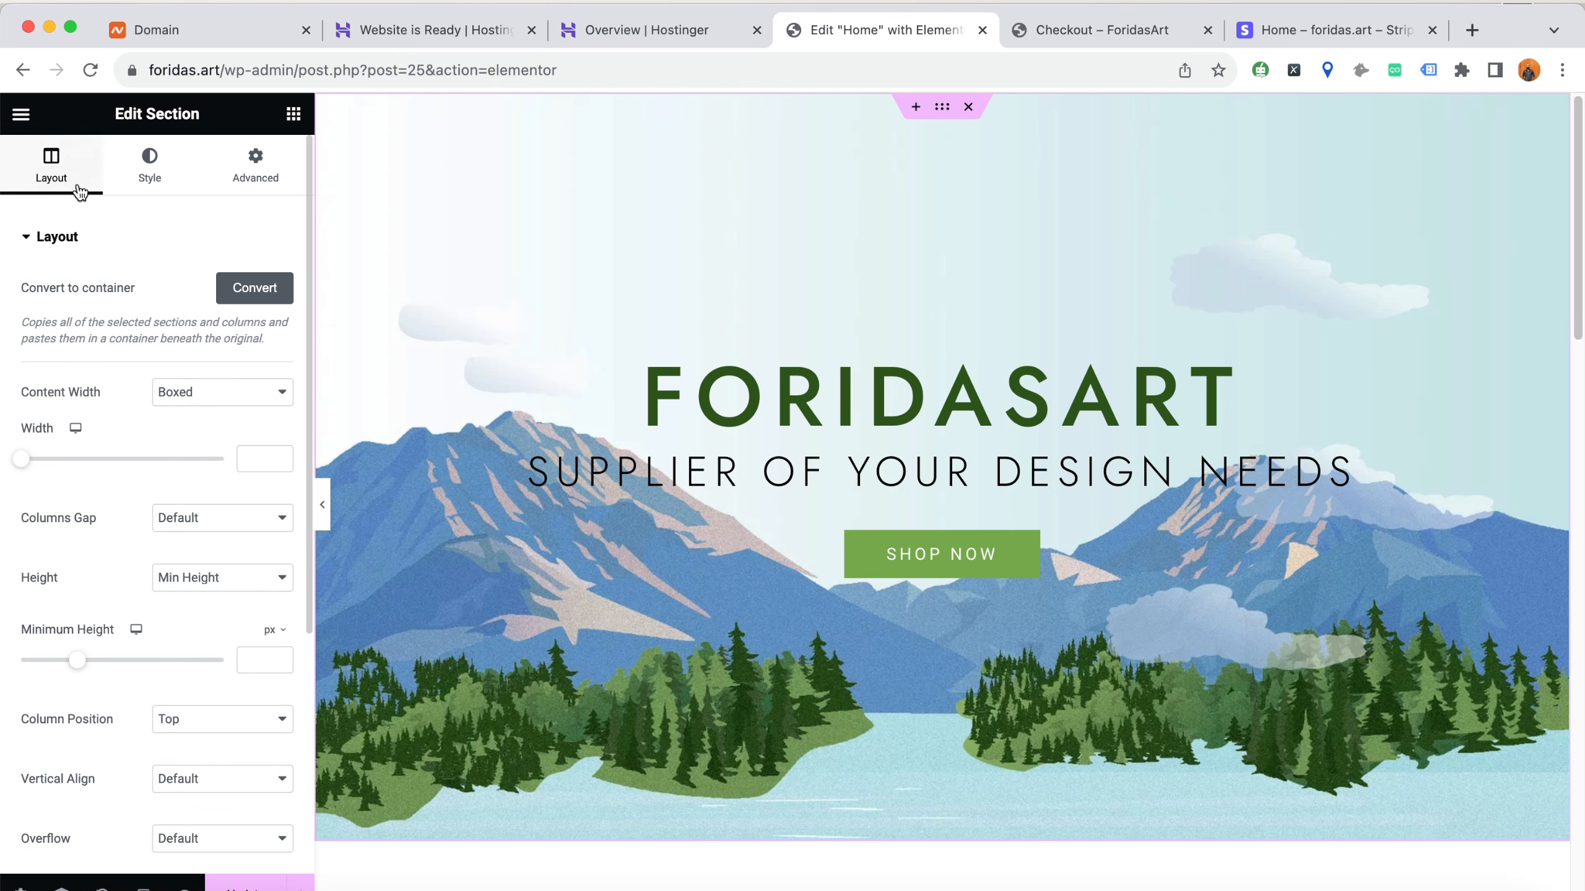
{"action": "left_click", "coordinate": [158, 177]}
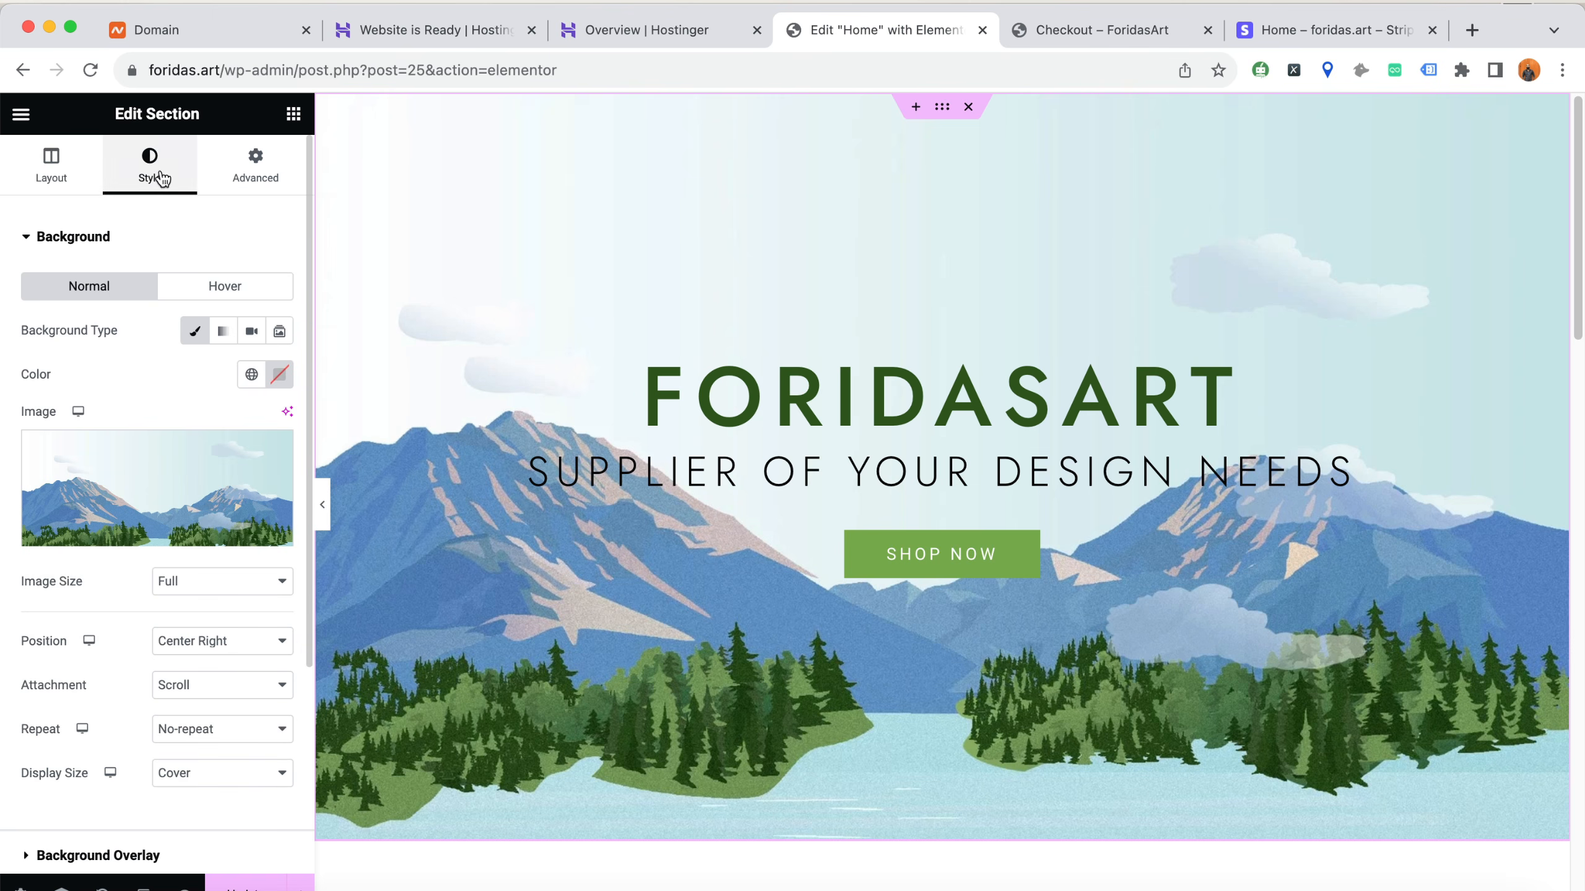
{"action": "left_click", "coordinate": [272, 451]}
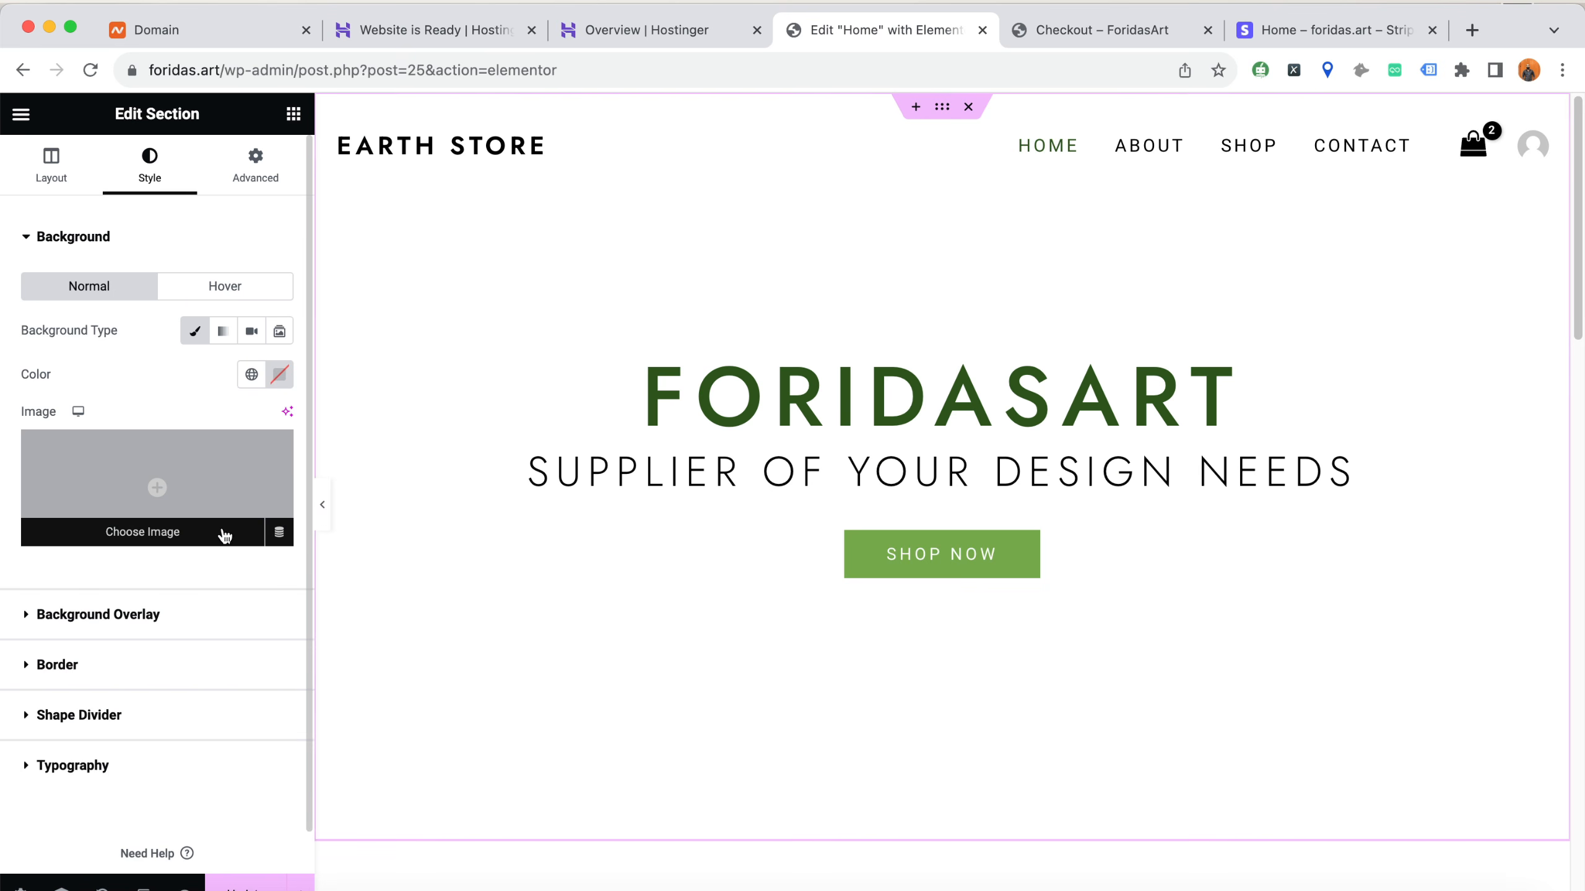
{"action": "scroll", "coordinate": [827, 482], "scroll_direction": "down", "scroll_amount": 10}
{"action": "scroll", "coordinate": [827, 482], "scroll_direction": "up", "scroll_amount": 10}
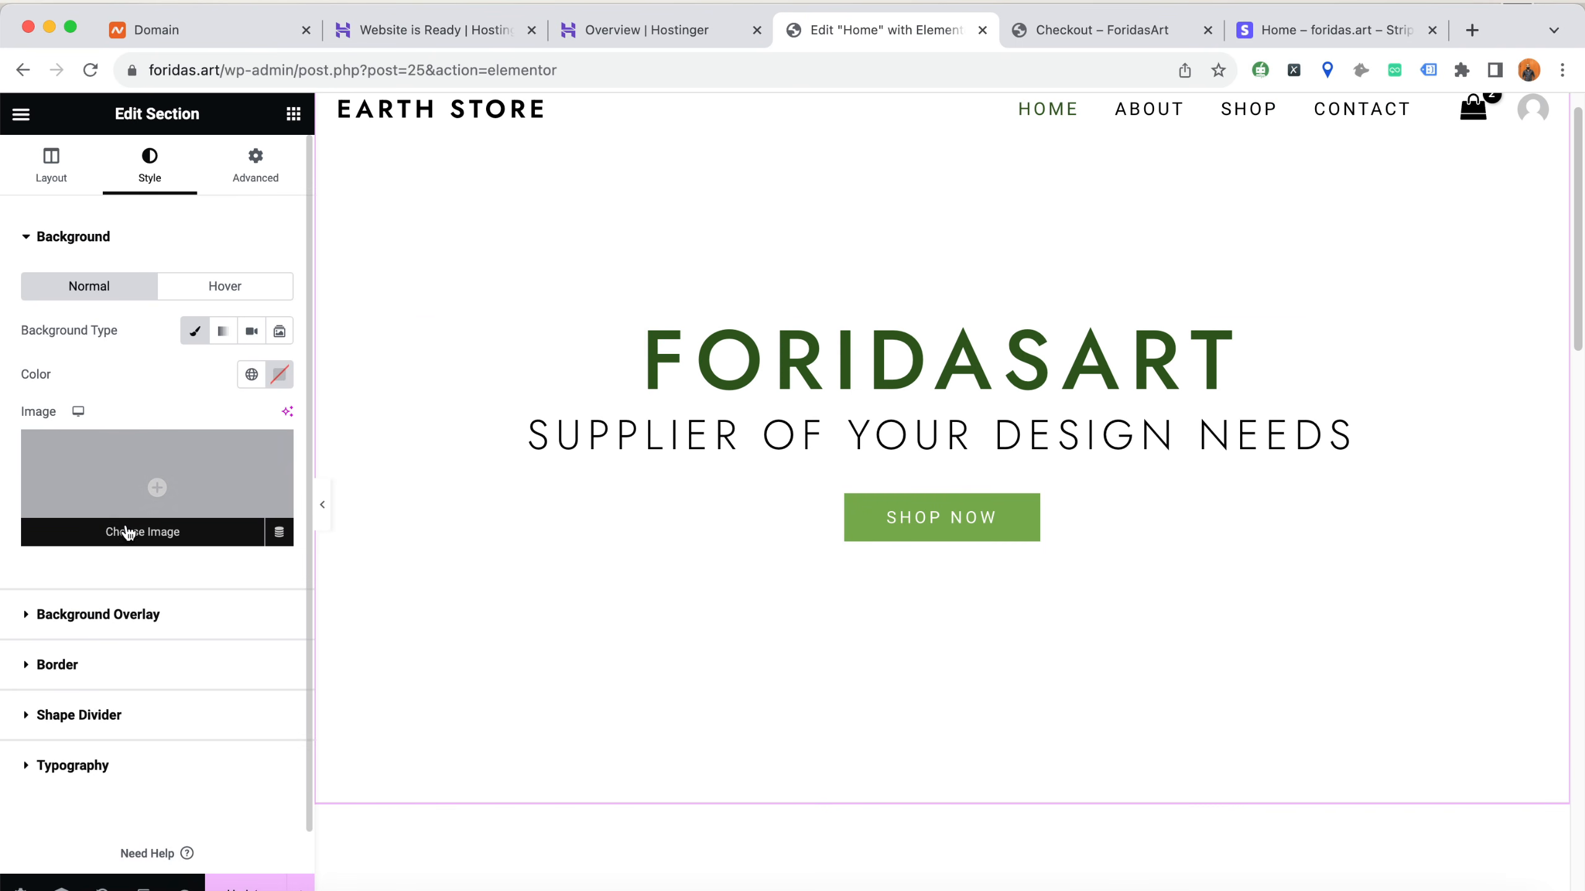
Start choosing a new background image for the hero section and search the free Pixabay images for "design"
{"action": "left_click", "coordinate": [145, 538]}
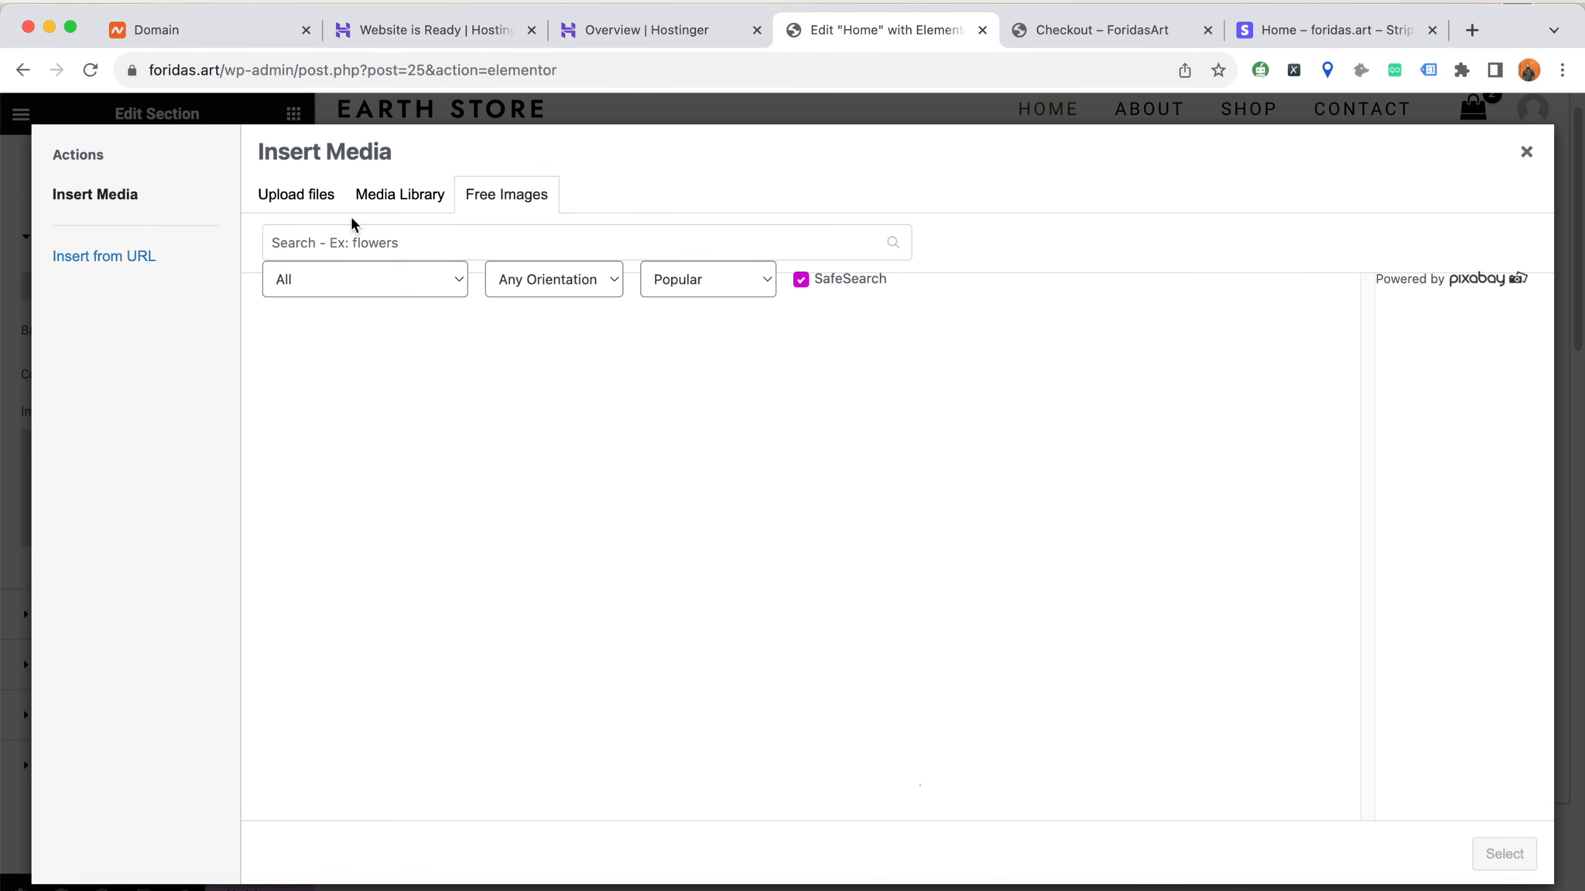
{"action": "left_click", "coordinate": [314, 205]}
{"action": "left_click", "coordinate": [408, 198]}
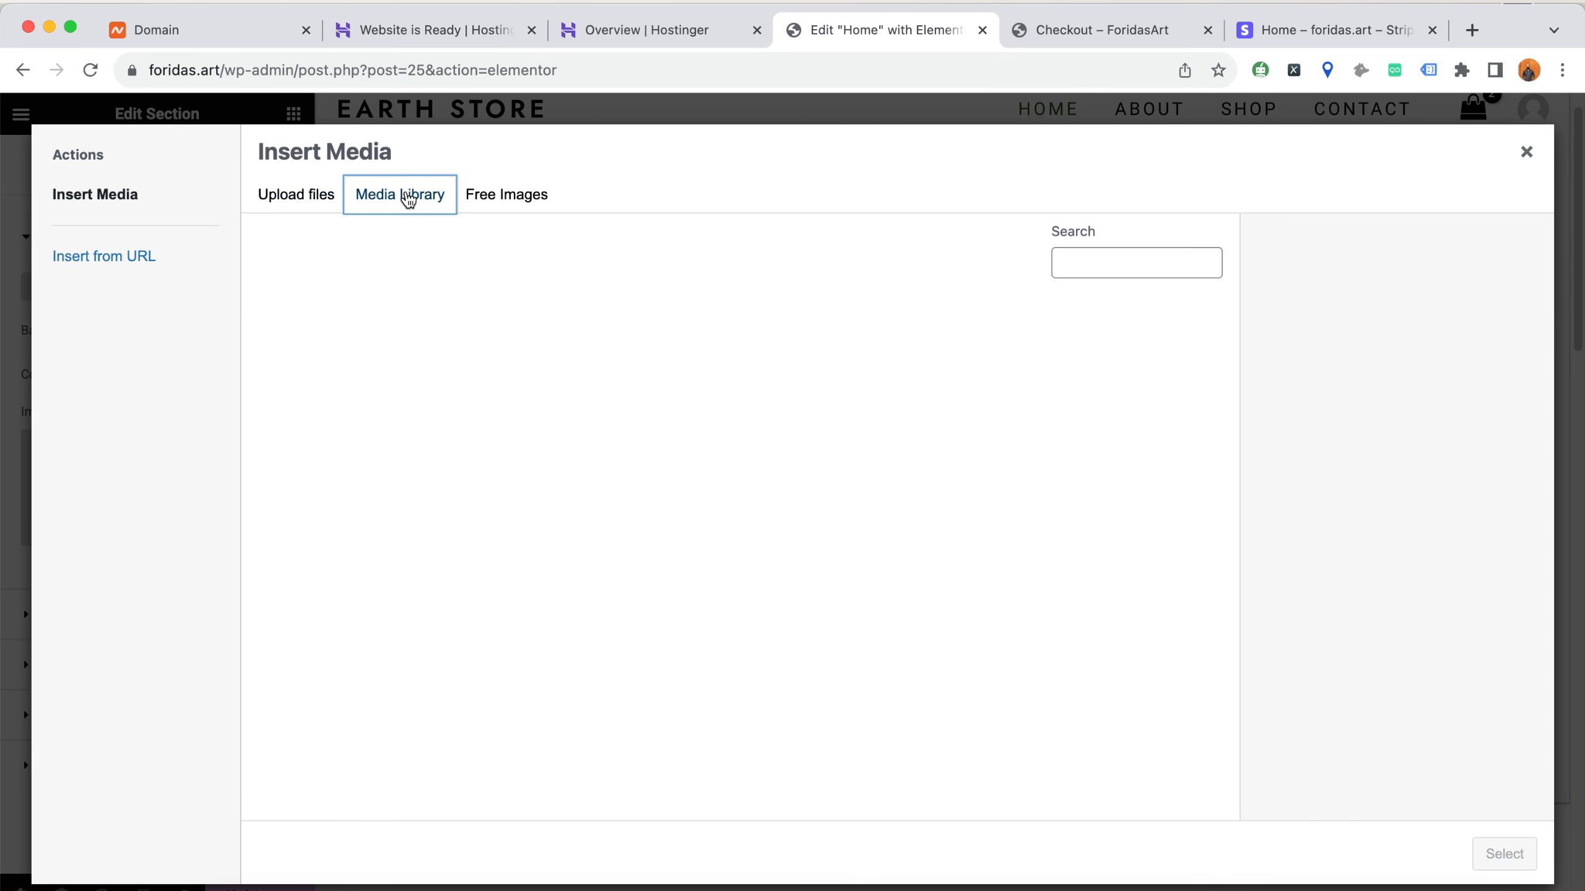
{"action": "left_click", "coordinate": [497, 207]}
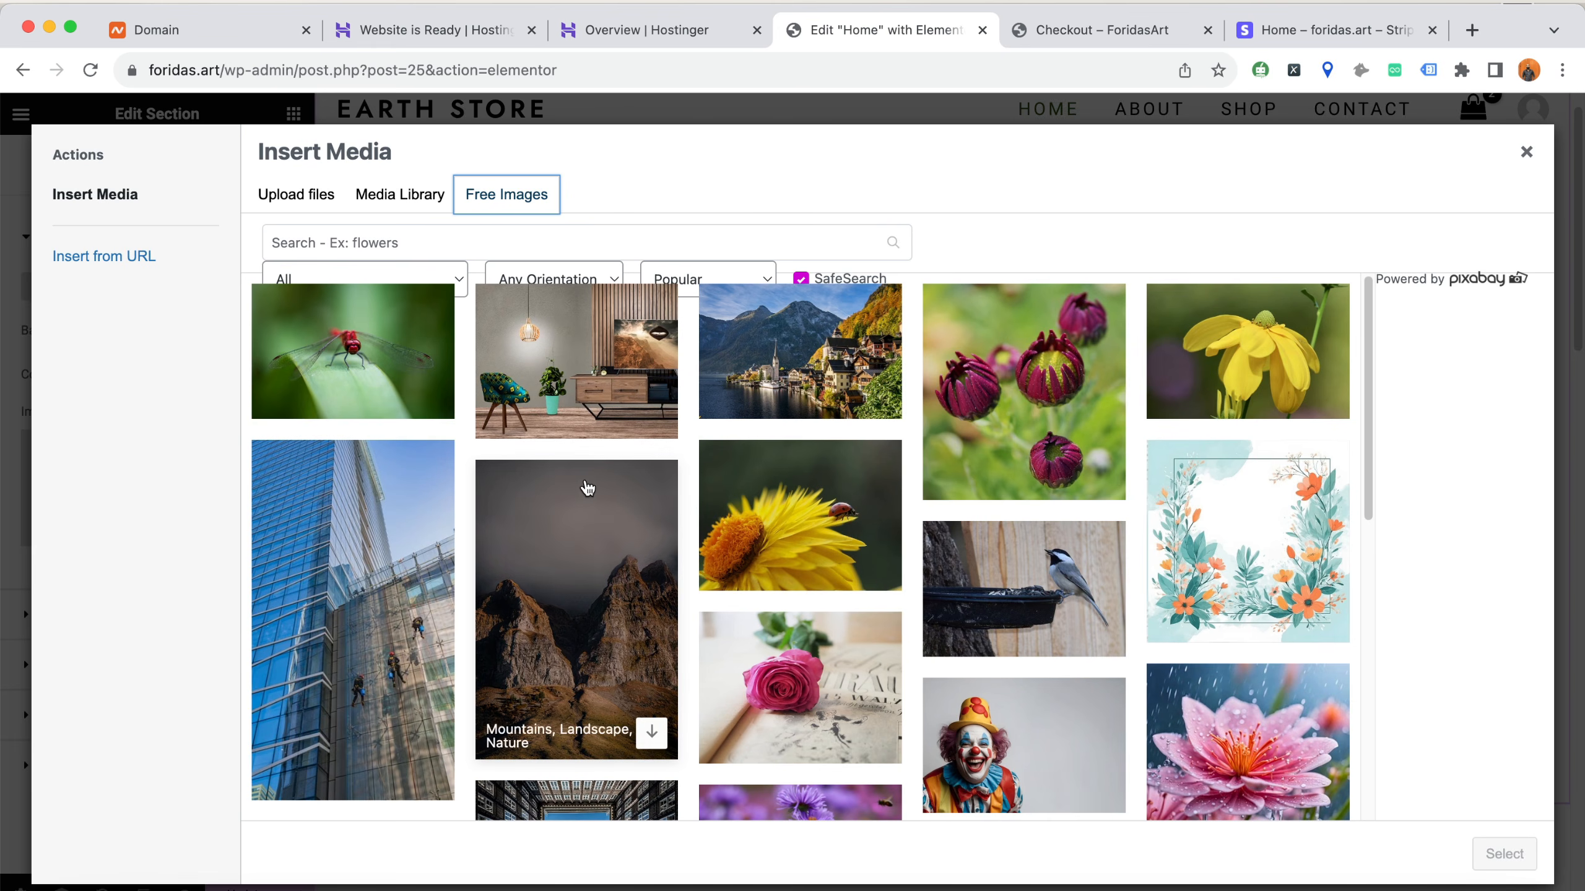
{"action": "left_click", "coordinate": [621, 238]}
{"action": "type", "text": "design"}
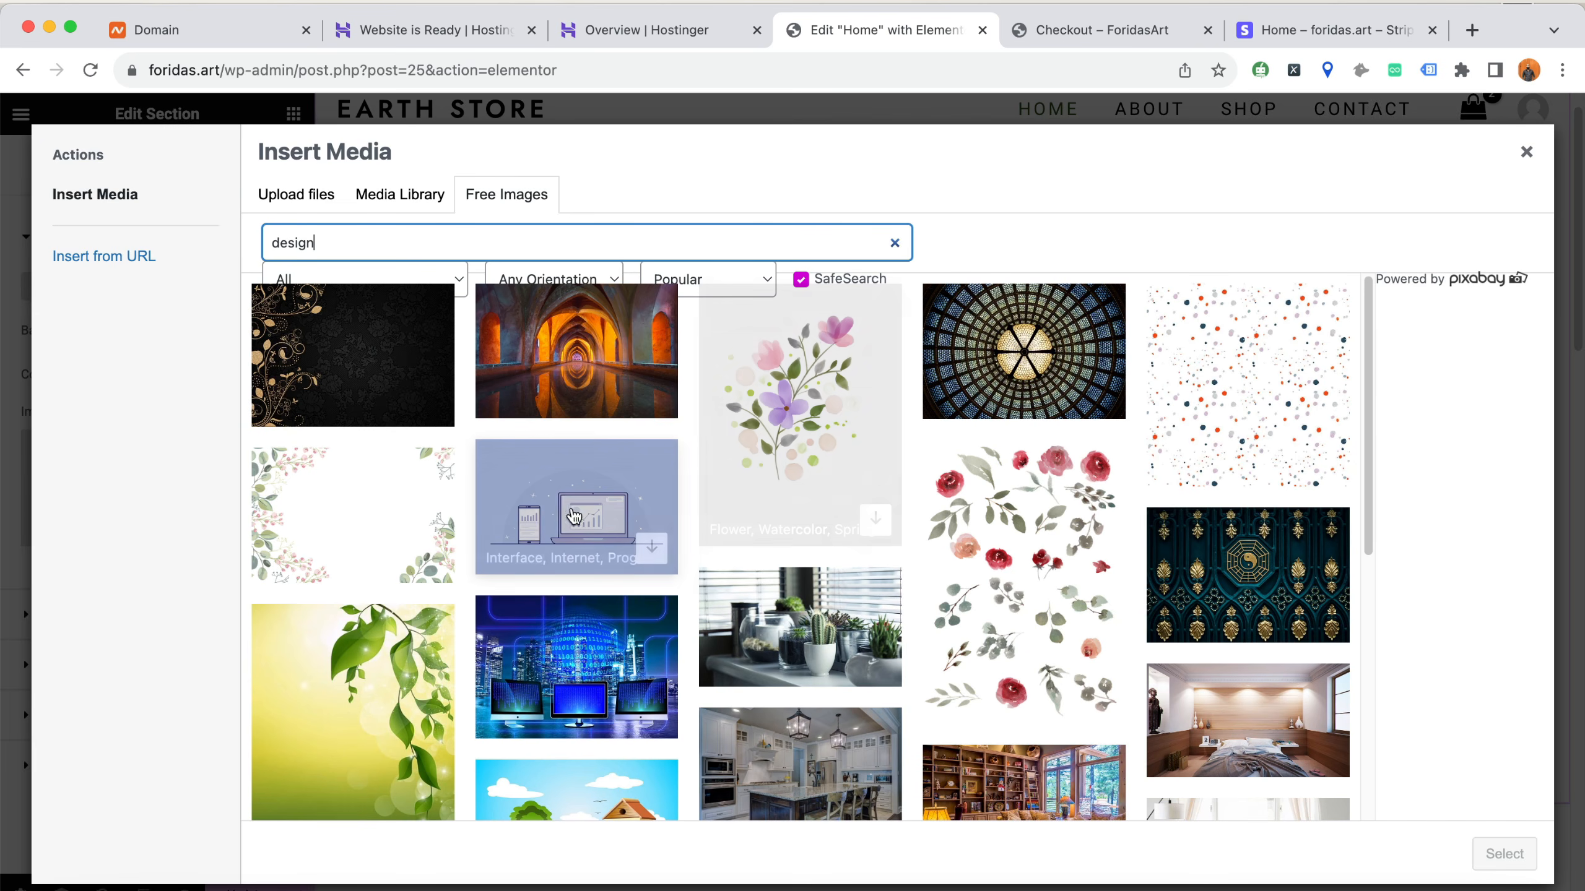
Insert the free Pixabay photo of orange-lit water architecture arches as the hero section's background image
{"action": "mouse_move", "coordinate": [555, 362]}
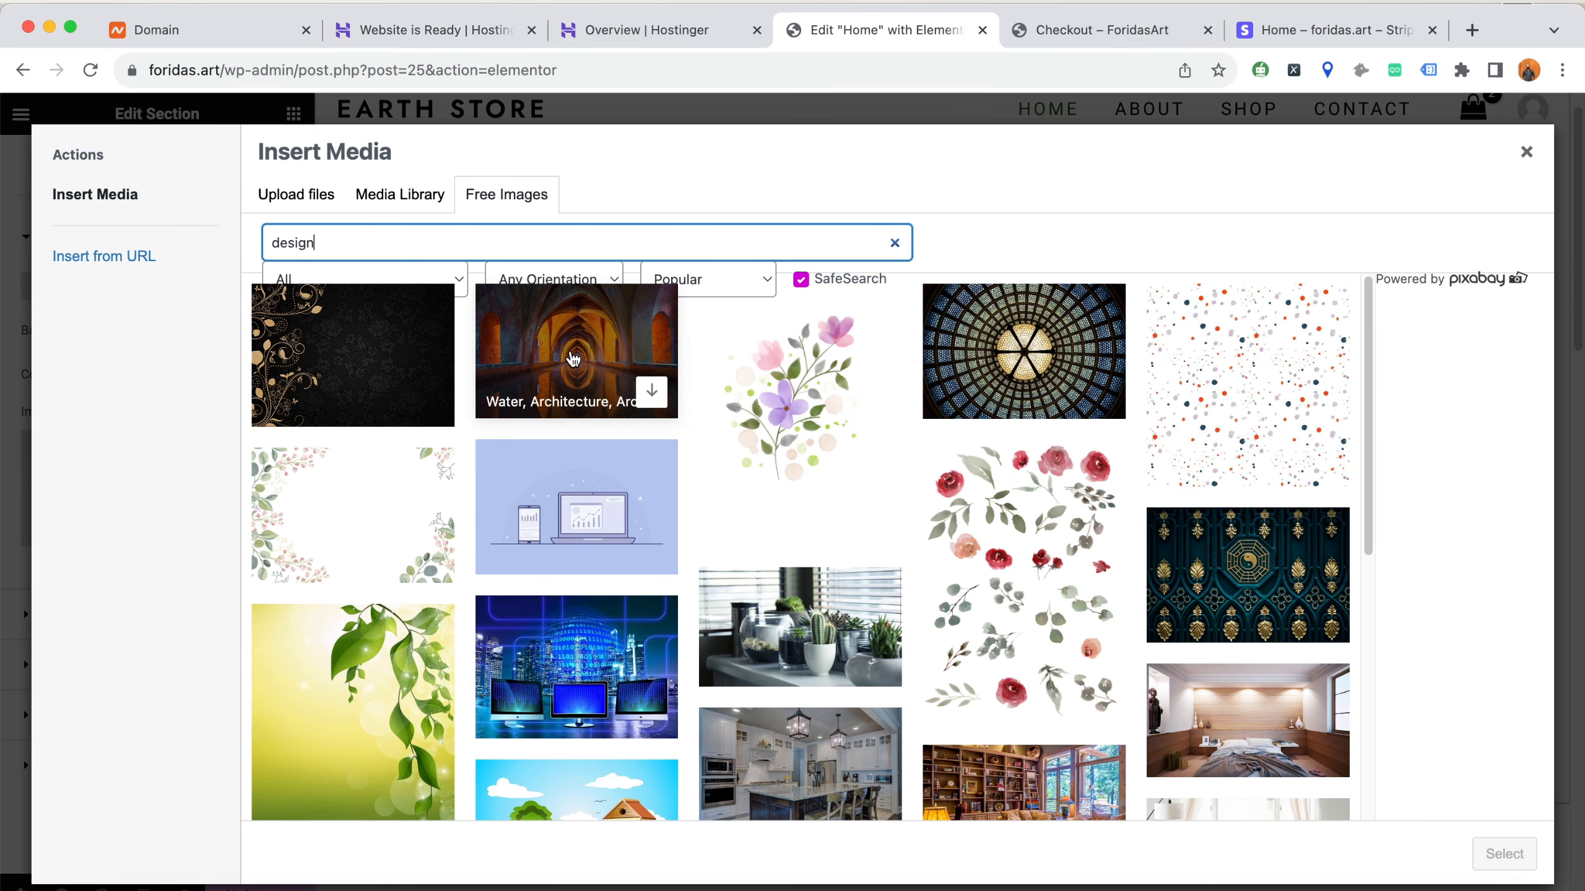
{"action": "left_click", "coordinate": [573, 359]}
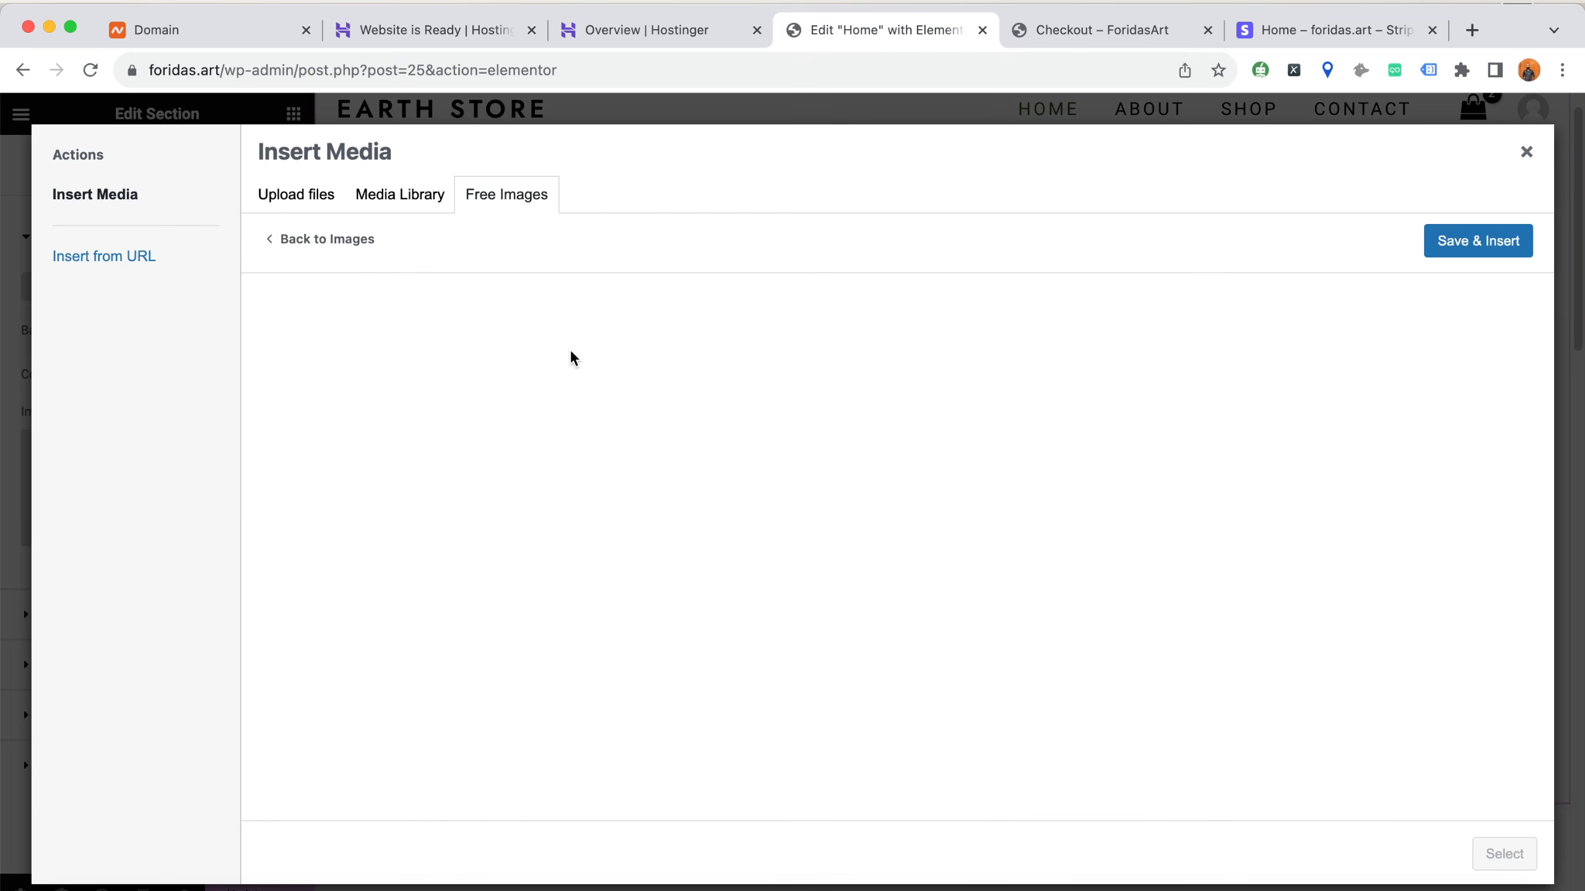
{"action": "left_click", "coordinate": [1476, 251]}
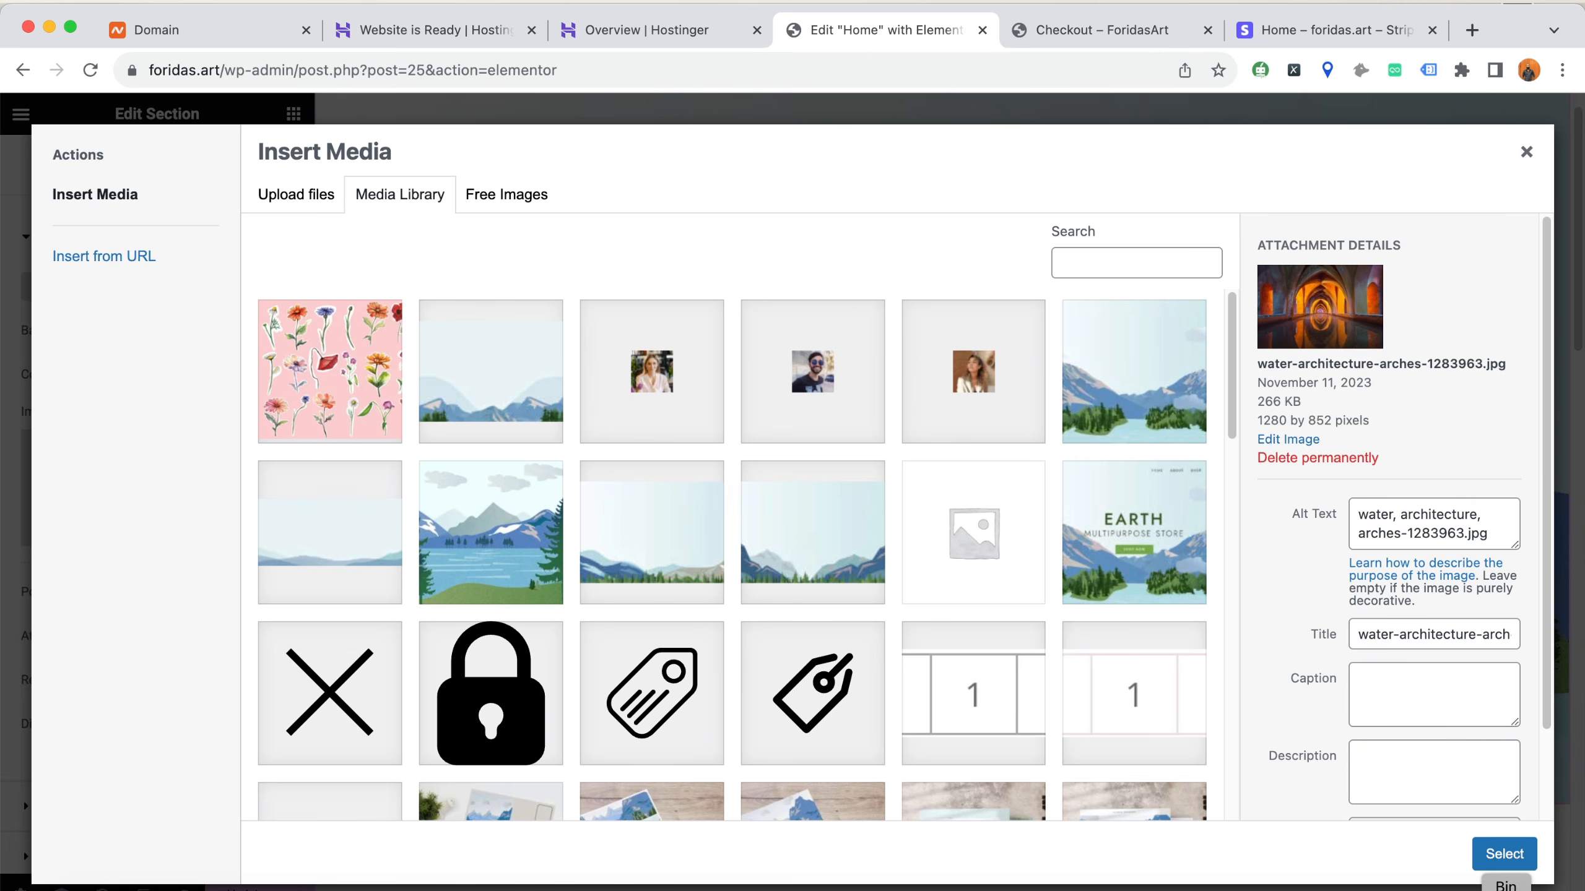
{"action": "left_click", "coordinate": [1505, 853]}
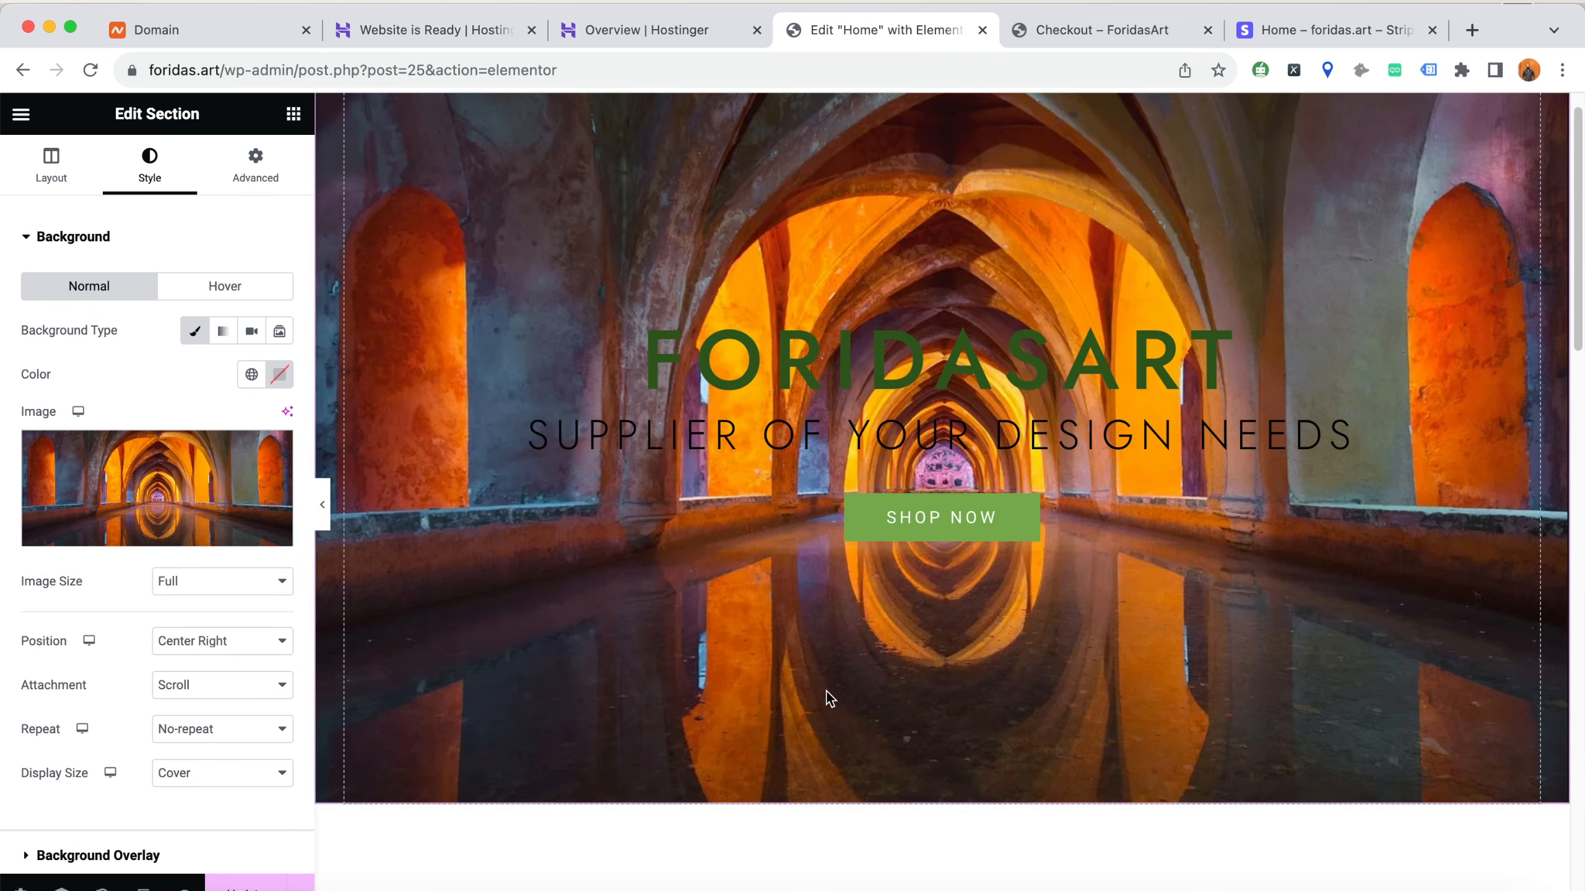
{"action": "scroll", "coordinate": [829, 689], "scroll_direction": "up", "scroll_amount": 1}
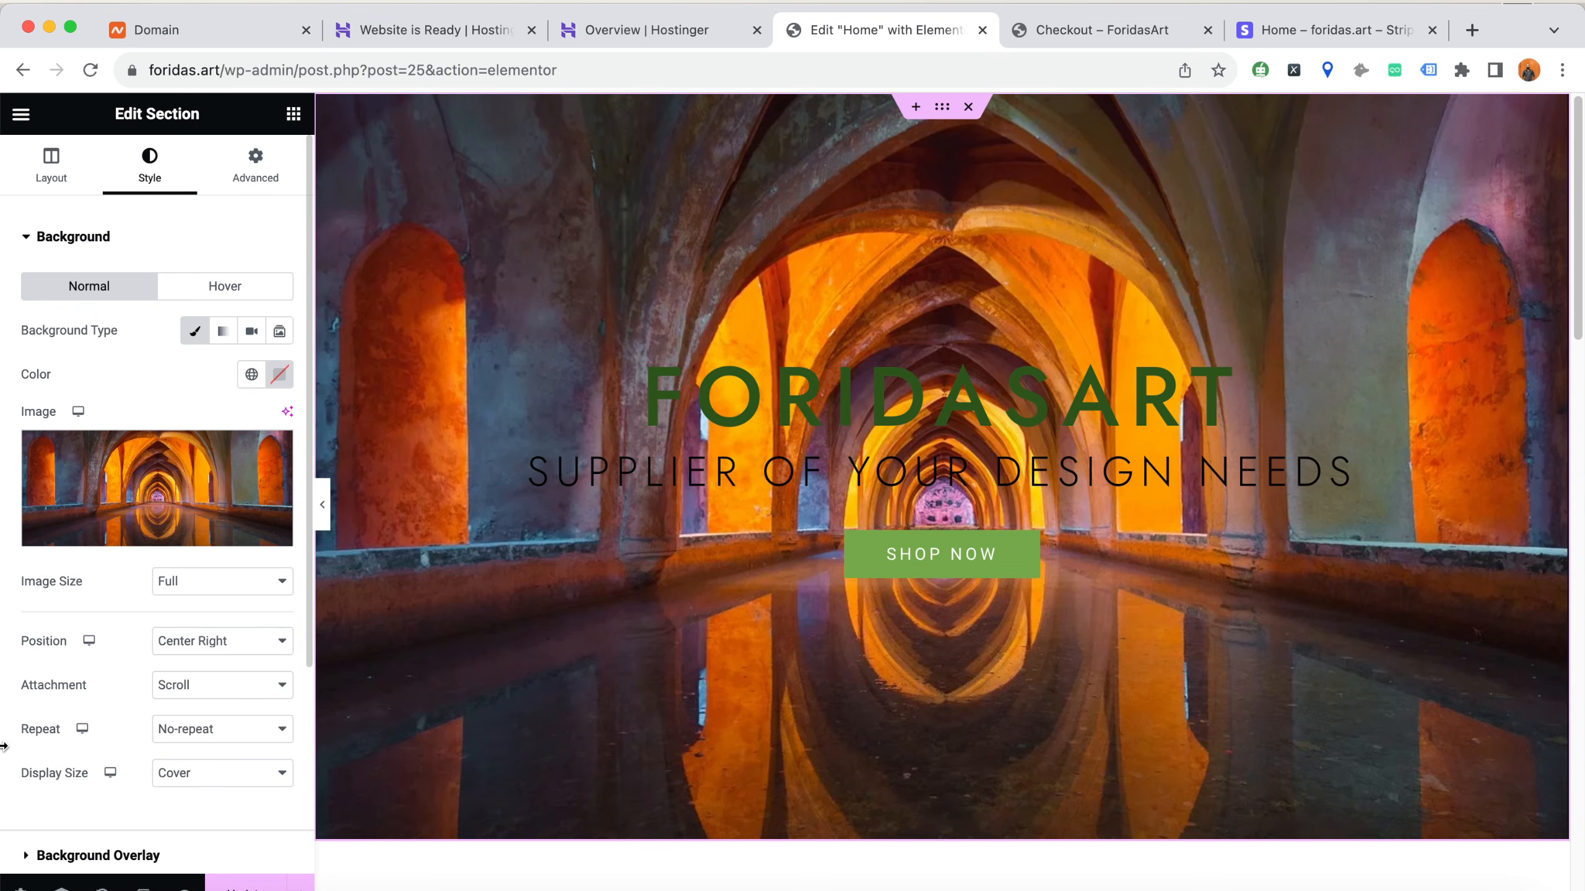
Give the hero section a black background overlay with an opacity of 0.65
{"action": "scroll", "coordinate": [57, 726], "scroll_direction": "down", "scroll_amount": 2}
{"action": "left_click", "coordinate": [94, 774]}
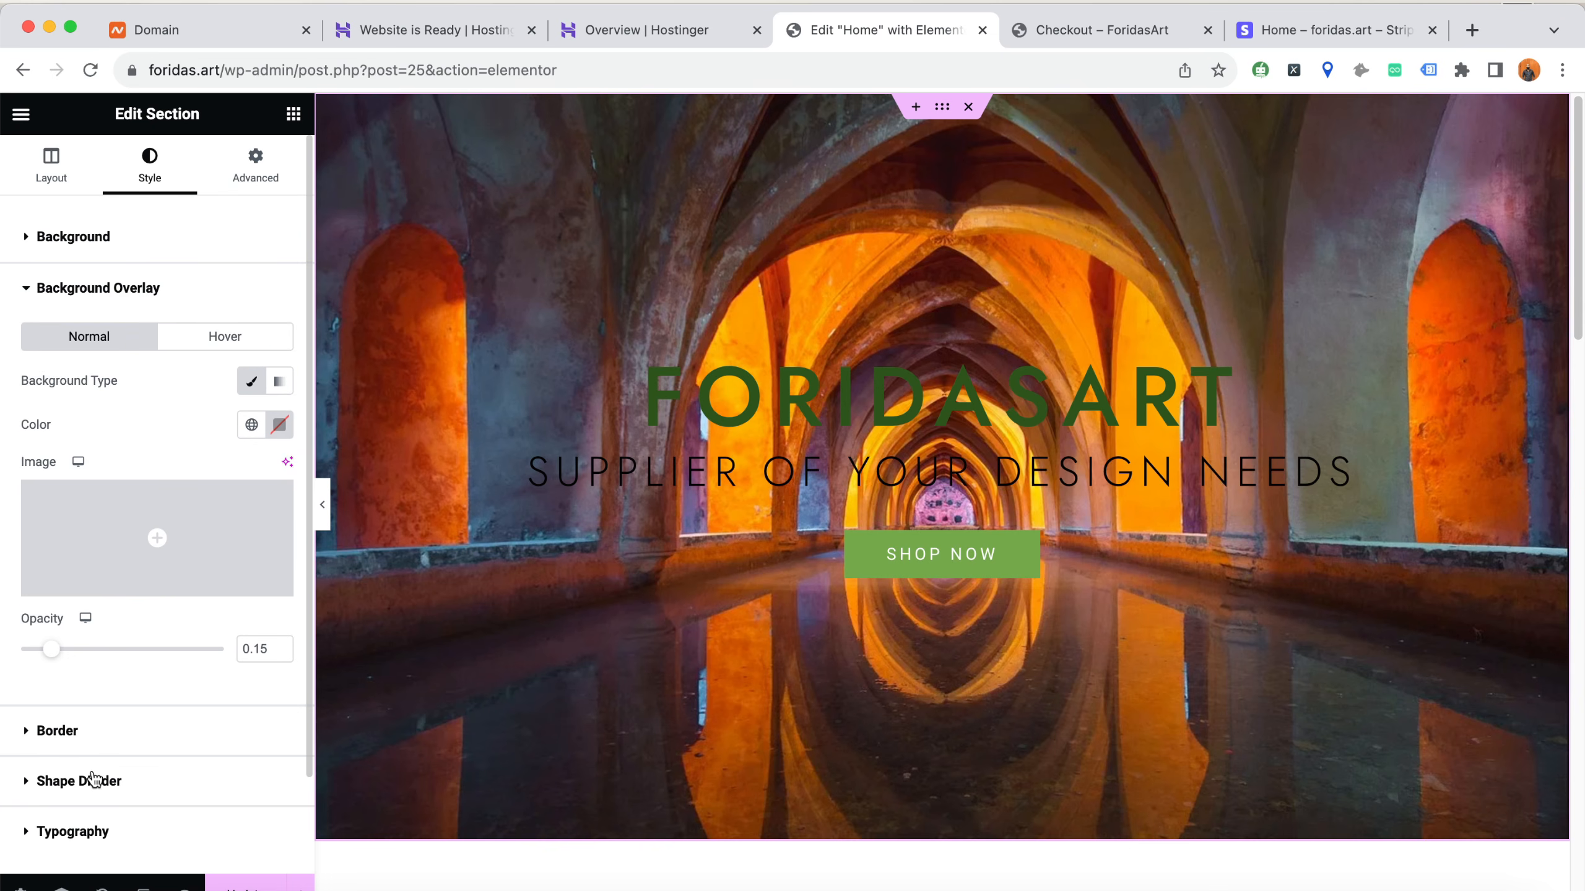
{"action": "left_click", "coordinate": [280, 424]}
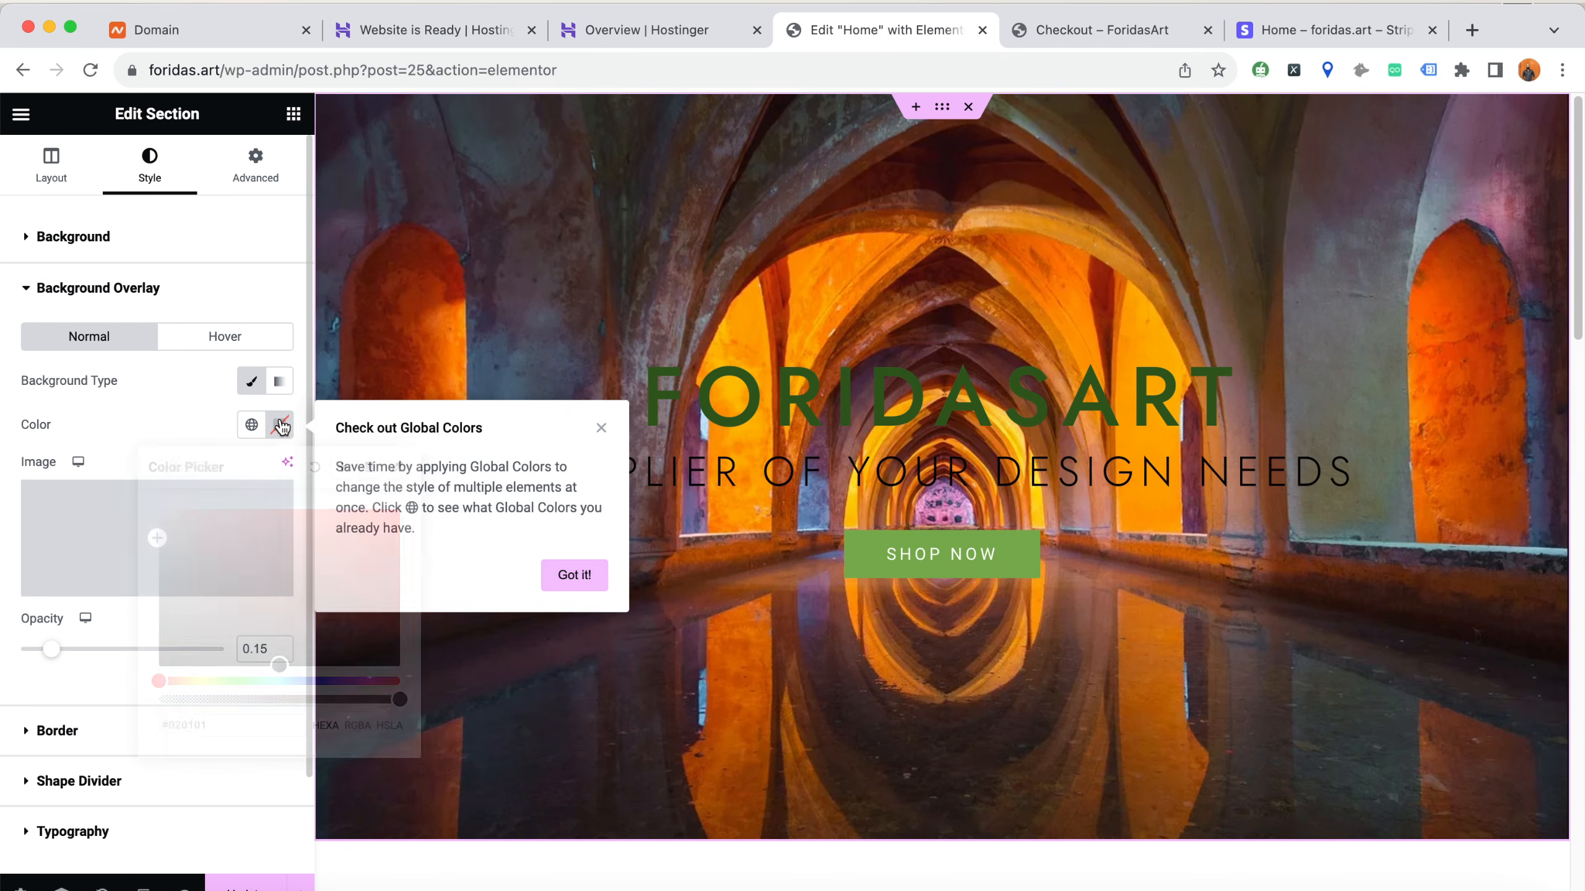
{"action": "mouse_move", "coordinate": [353, 652]}
{"action": "left_mouse_down"}
{"action": "mouse_move", "coordinate": [96, 675]}
{"action": "mouse_move", "coordinate": [47, 658]}
{"action": "mouse_move", "coordinate": [156, 659]}
{"action": "left_mouse_up"}
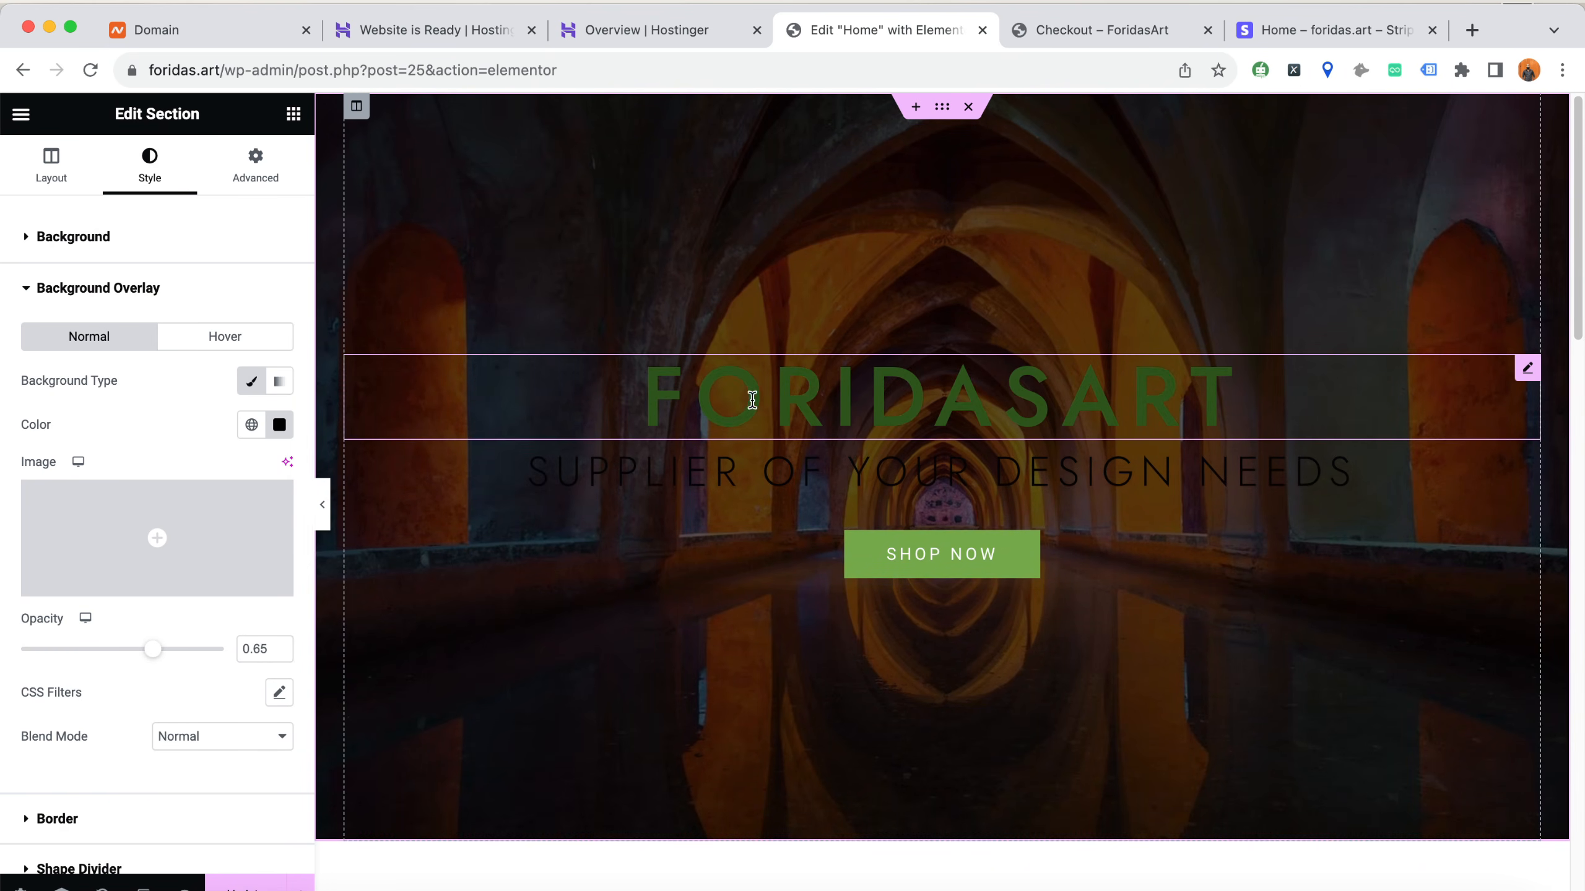
Set the text colour of the ForidasArt hero title to white (#FFFFFF)
{"action": "left_click", "coordinate": [764, 410]}
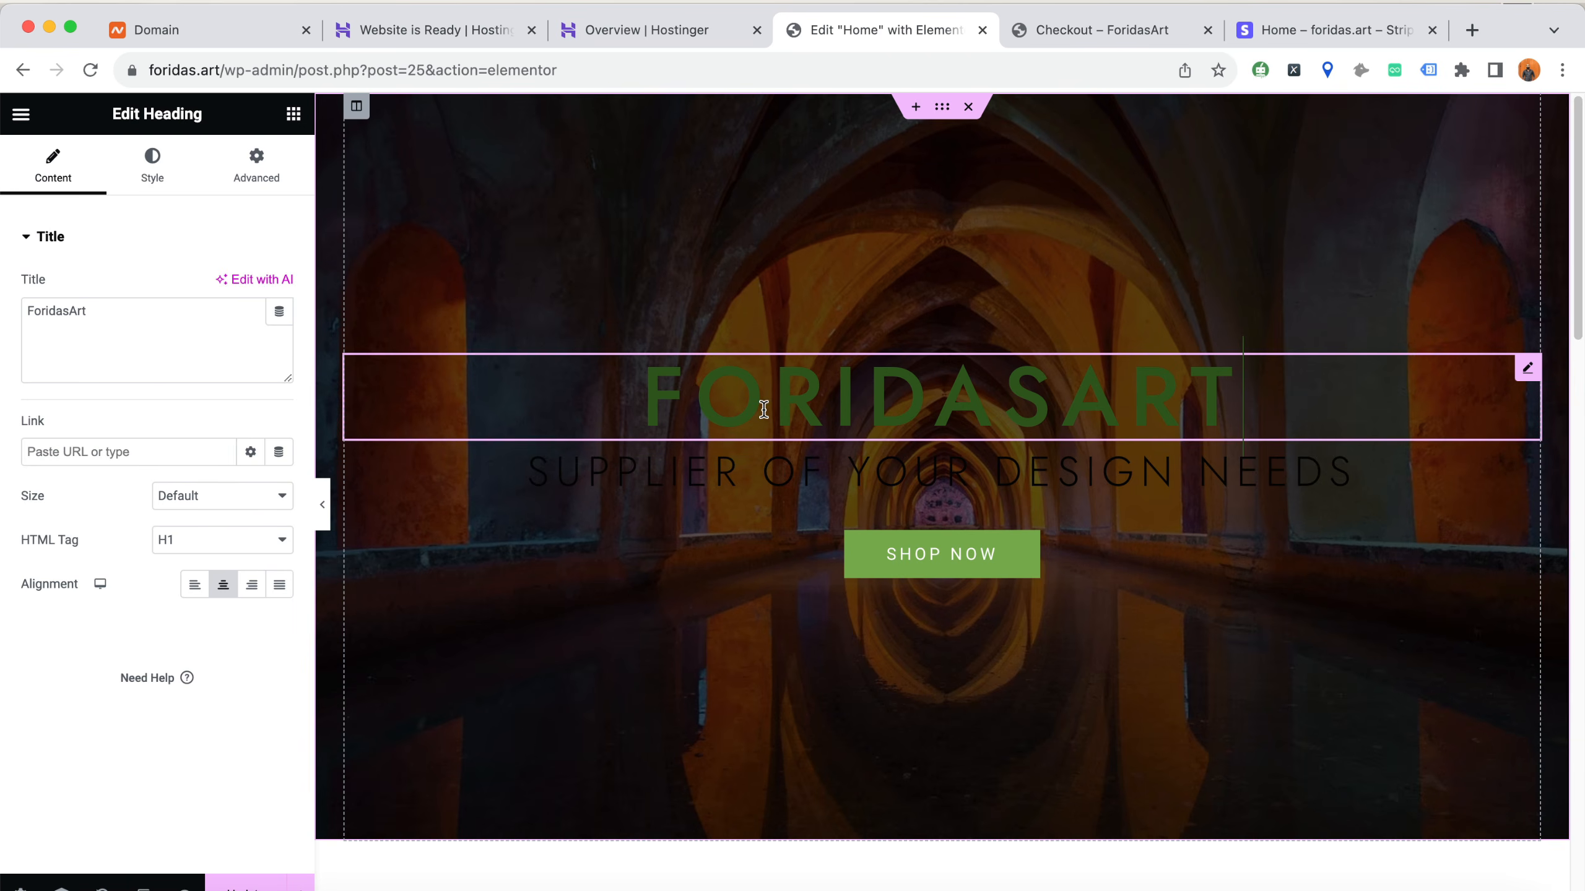
{"action": "left_click", "coordinate": [164, 176]}
{"action": "left_click", "coordinate": [279, 286]}
{"action": "left_click_drag", "start_coordinate": [274, 396], "coordinate": [163, 373]}
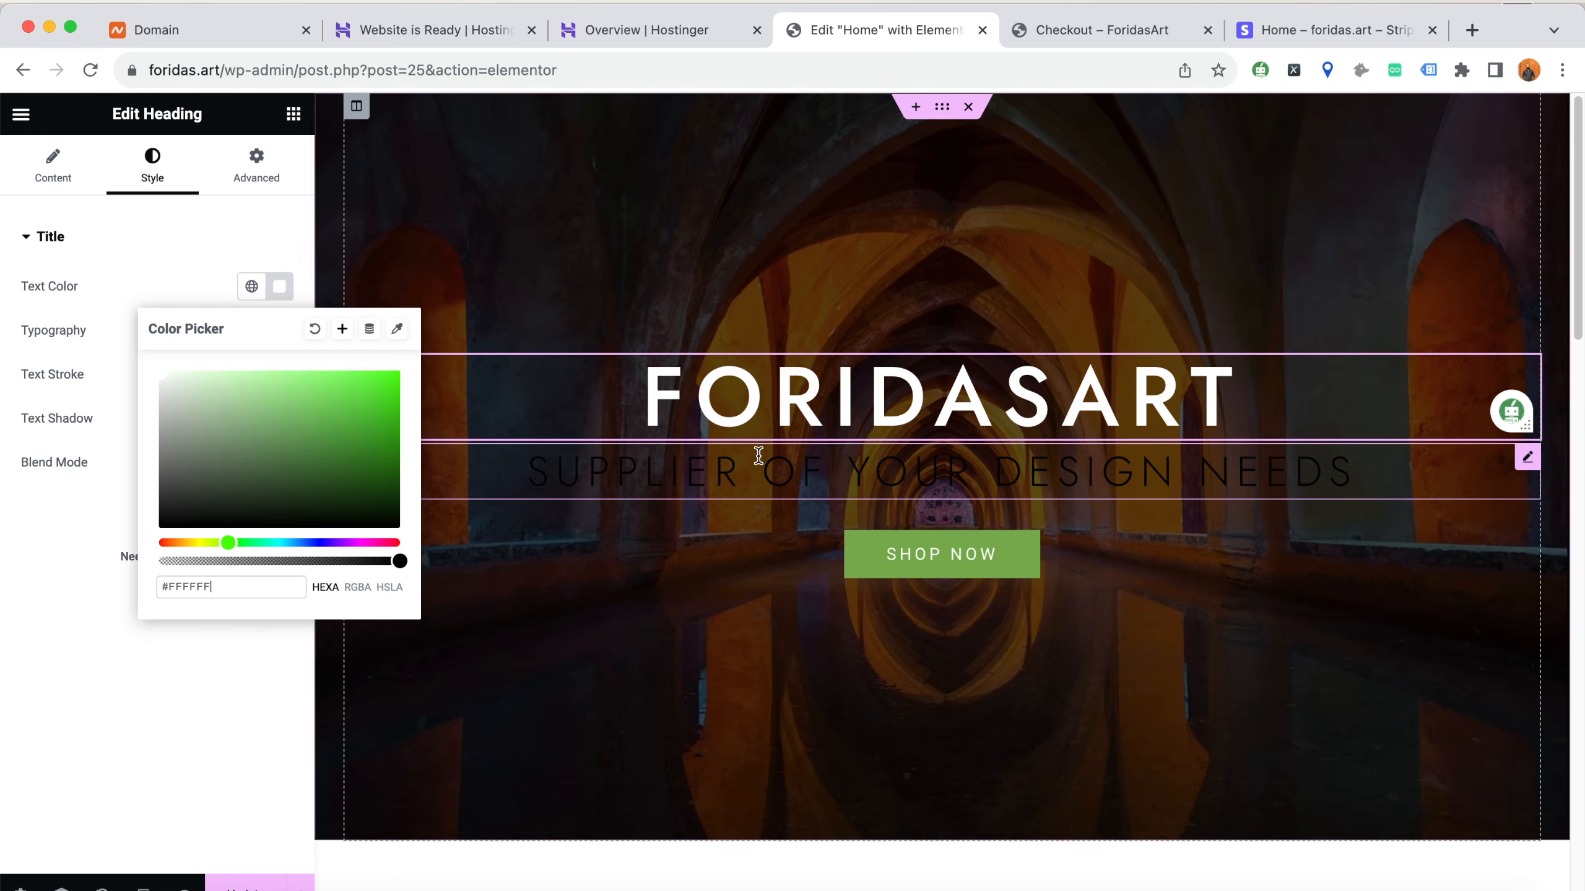
Set the text colour of the subtitle "Supplier of your design needs" to white (#FFFFFF)
{"action": "left_click", "coordinate": [761, 483]}
{"action": "left_click", "coordinate": [164, 177]}
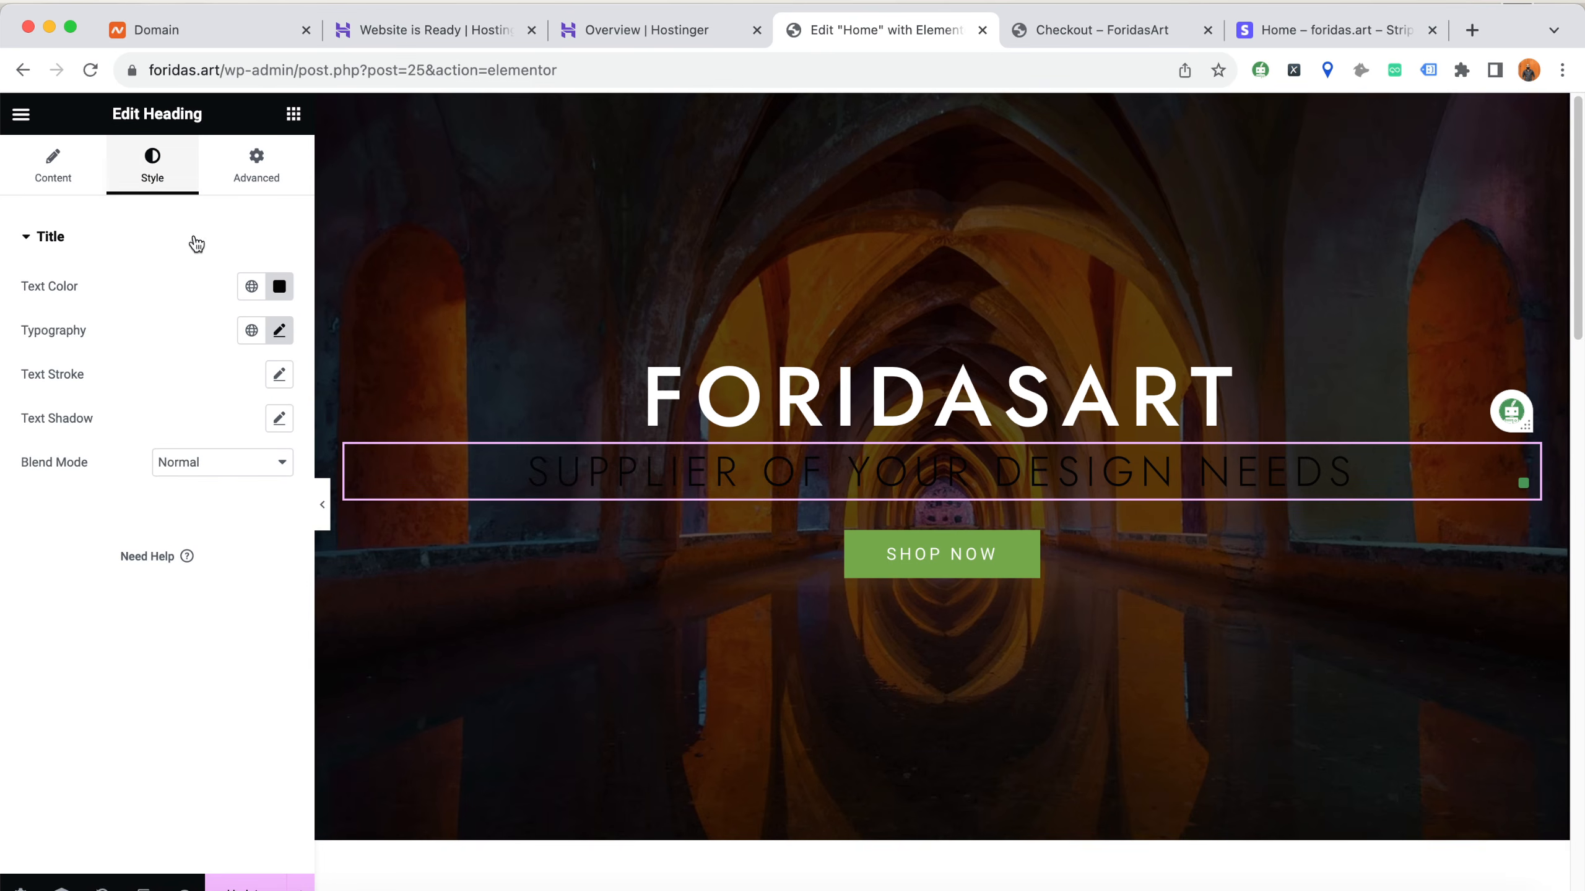
{"action": "left_click", "coordinate": [280, 286]}
{"action": "left_click_drag", "start_coordinate": [291, 411], "coordinate": [117, 329]}
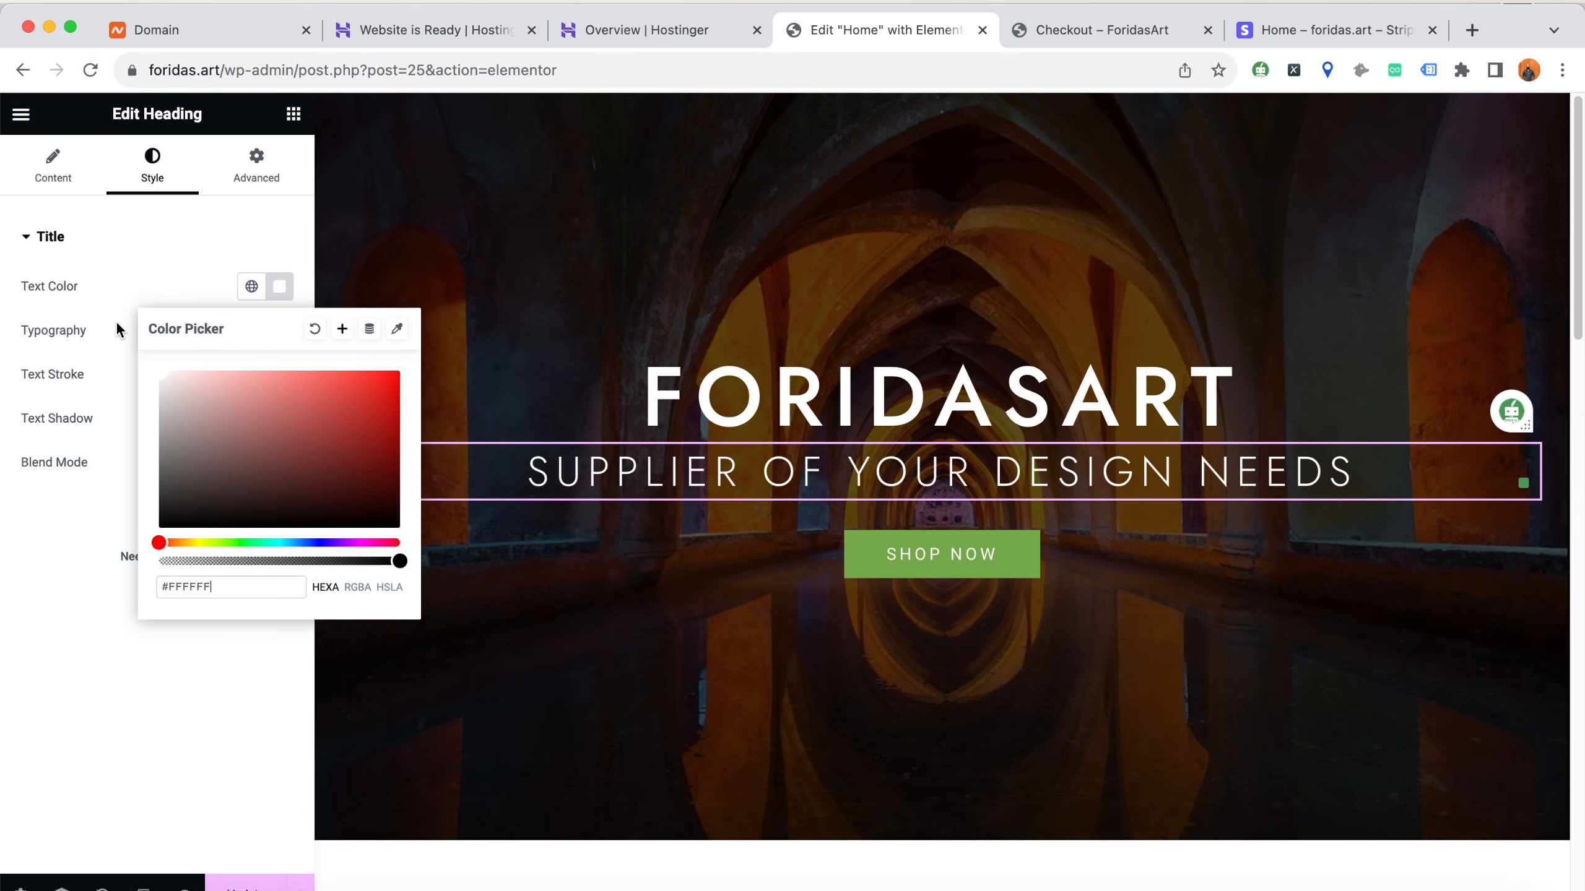
{"action": "left_click", "coordinate": [194, 242]}
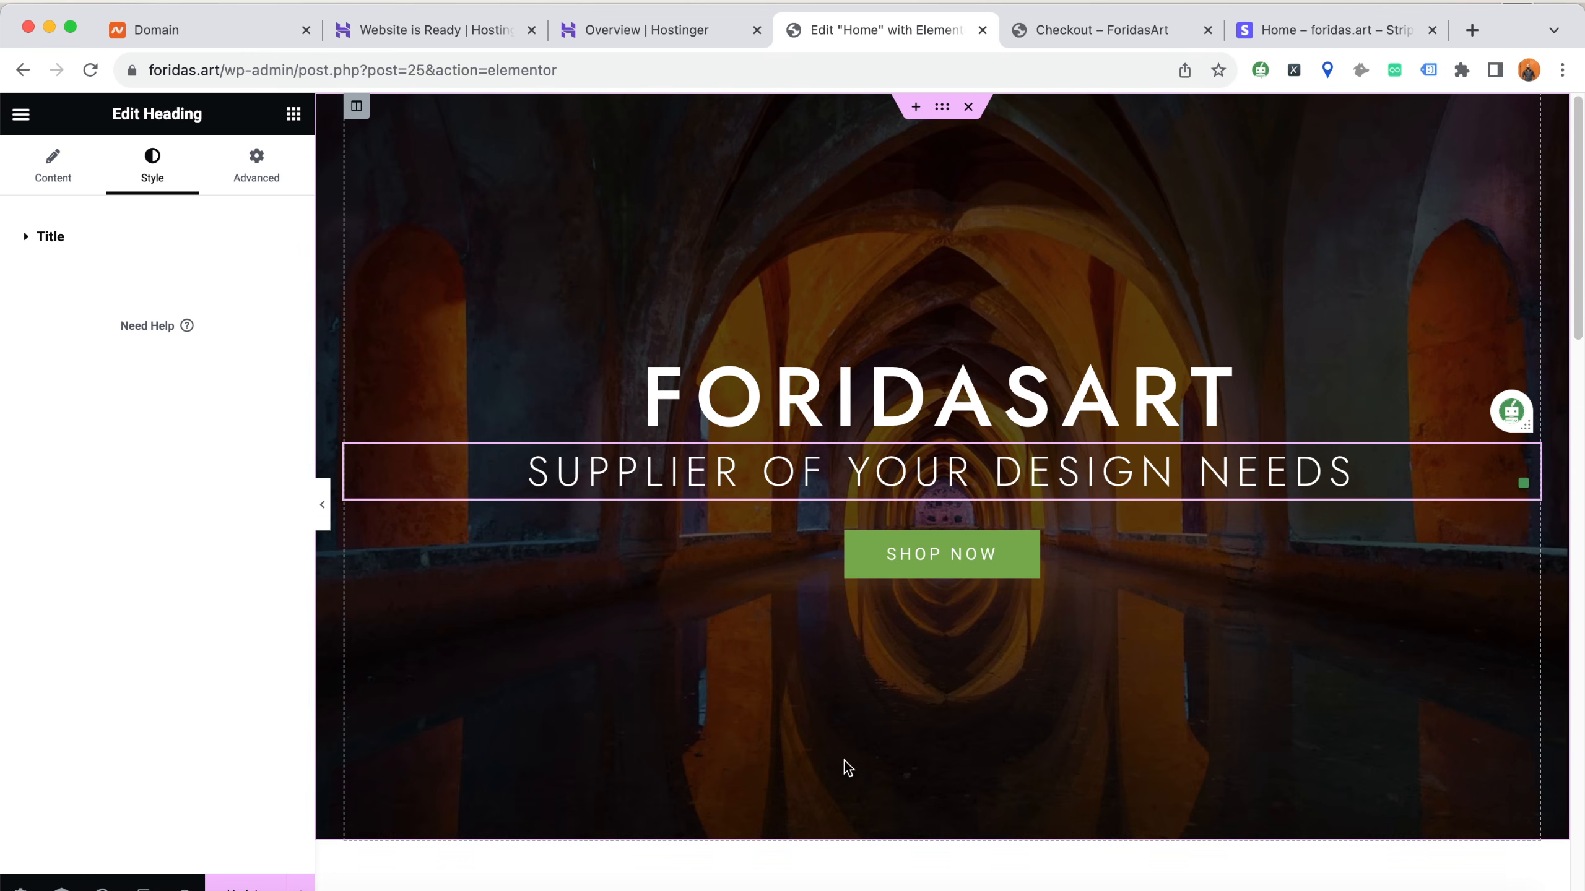
Check the restyled hero and the product section below it, and update the Home page
{"action": "scroll", "coordinate": [852, 737], "scroll_direction": "down", "scroll_amount": 10}
{"action": "scroll", "coordinate": [962, 463], "scroll_direction": "up", "scroll_amount": 9}
{"action": "scroll", "coordinate": [830, 604], "scroll_direction": "down", "scroll_amount": 3}
{"action": "scroll", "coordinate": [830, 597], "scroll_direction": "down", "scroll_amount": 4}
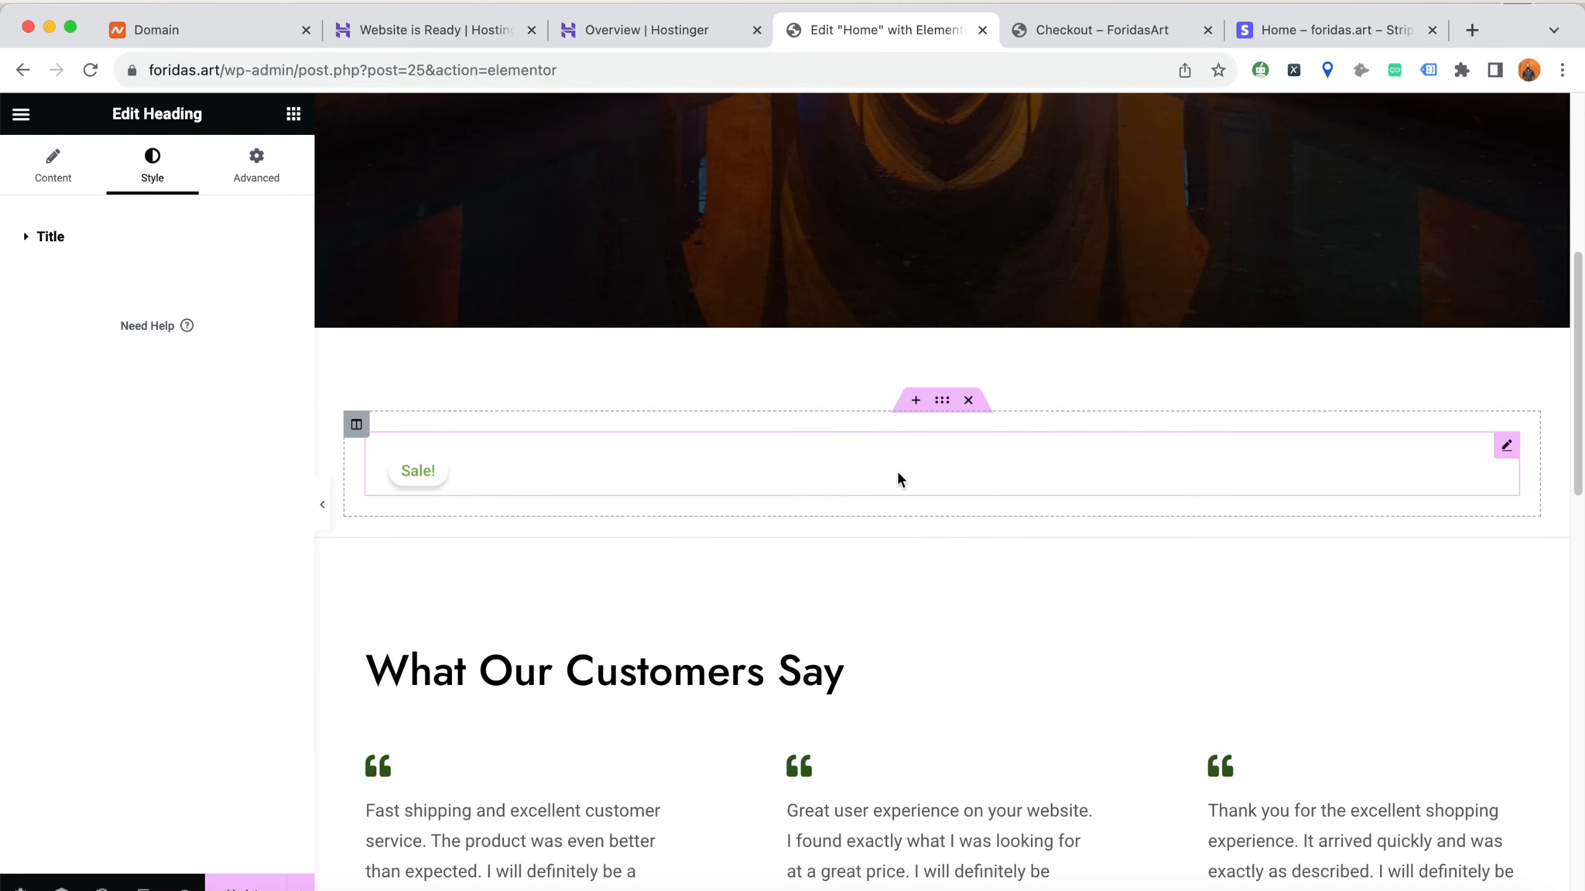
{"action": "scroll", "coordinate": [901, 475], "scroll_direction": "up", "scroll_amount": 7}
{"action": "scroll", "coordinate": [717, 512], "scroll_direction": "up", "scroll_amount": 1}
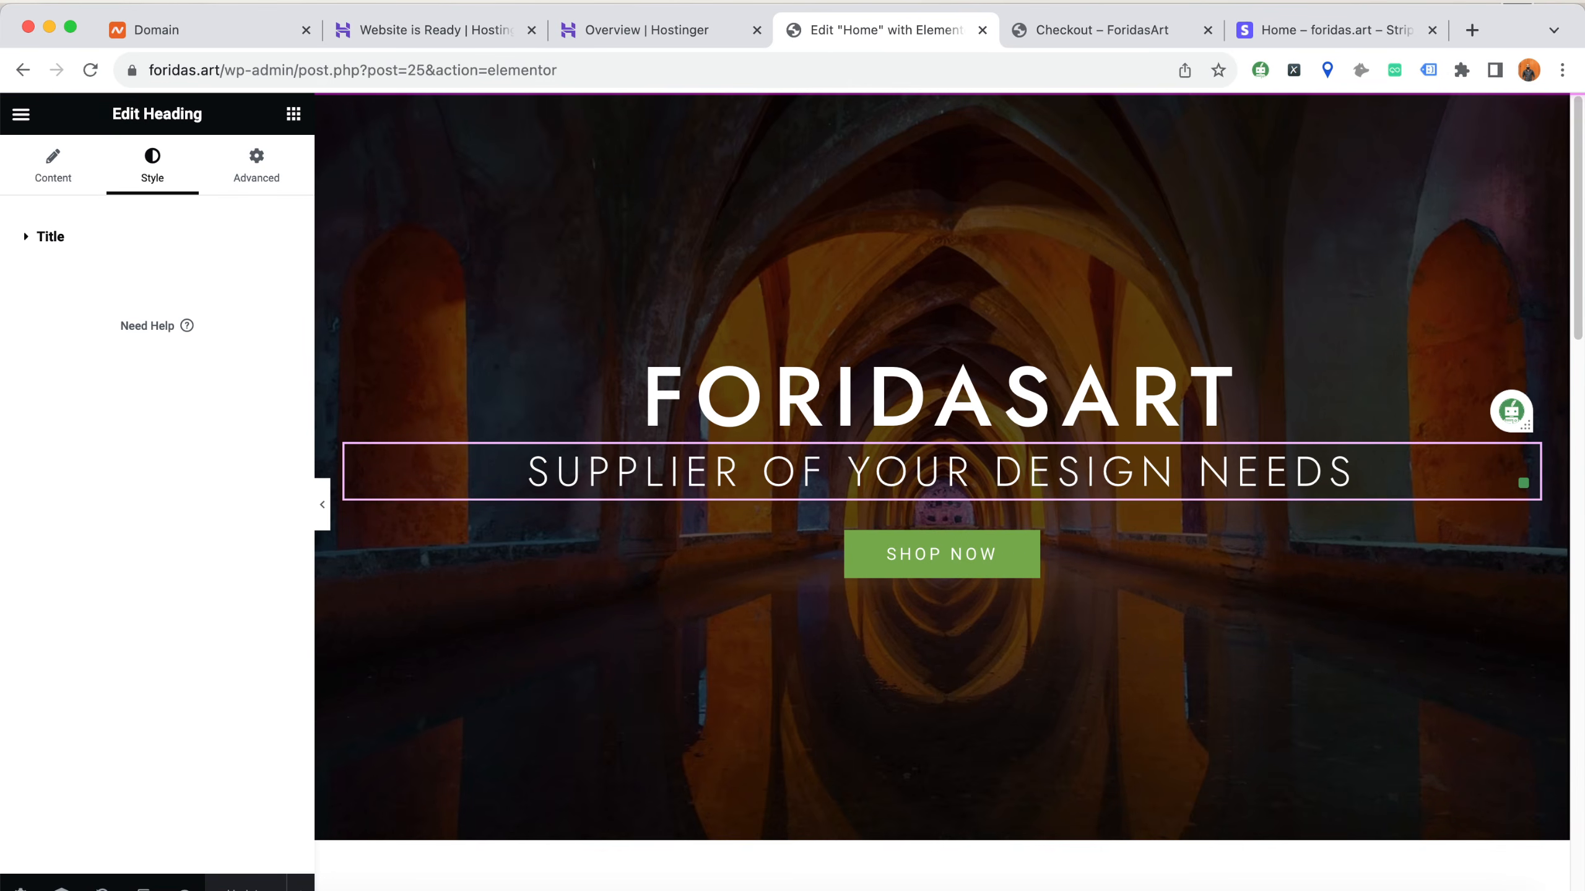
Open the product shortcode widget below the hero for editing and examine its shortcode text
{"action": "scroll", "coordinate": [1022, 641], "scroll_direction": "down", "scroll_amount": 5}
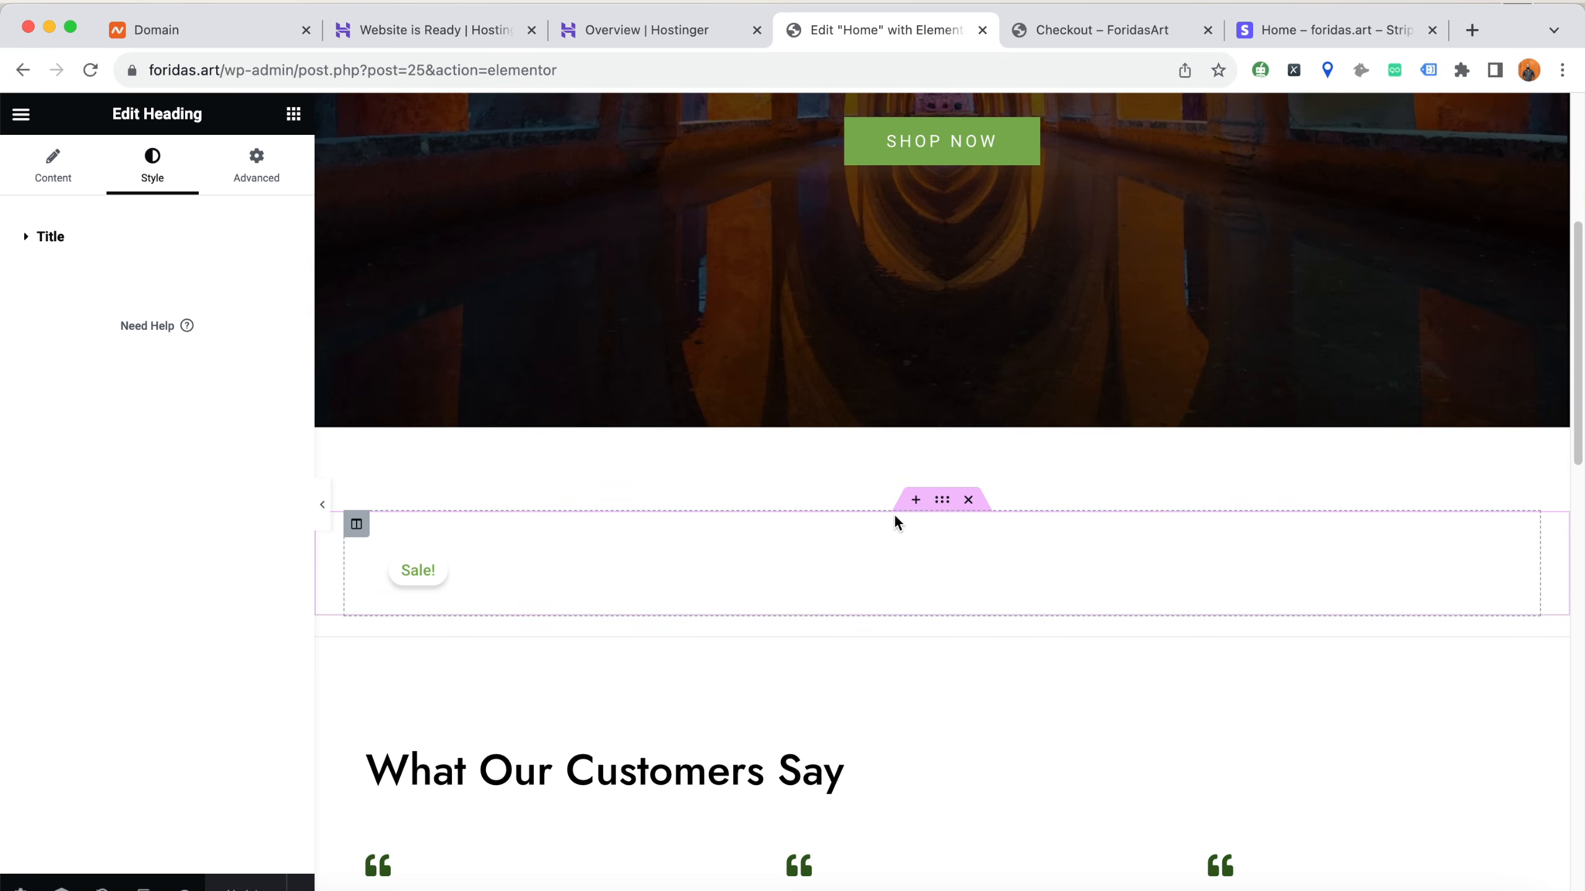
{"action": "left_click", "coordinate": [447, 575]}
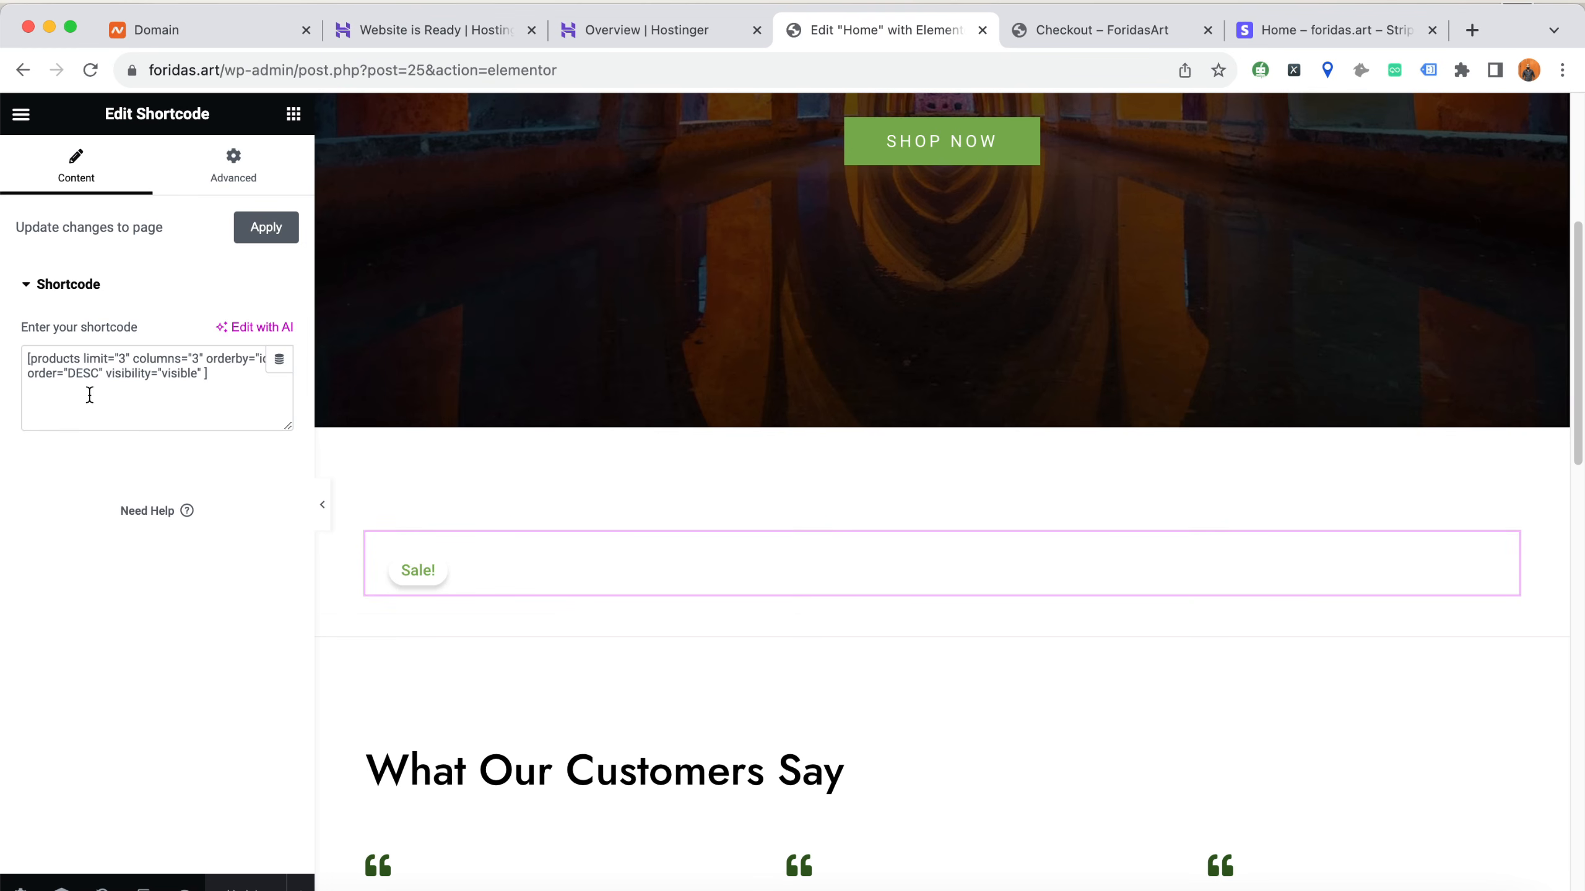
{"action": "mouse_move", "coordinate": [28, 359]}
{"action": "left_mouse_down"}
{"action": "mouse_move", "coordinate": [223, 376]}
{"action": "mouse_move", "coordinate": [42, 349]}
{"action": "left_mouse_up"}
{"action": "left_click", "coordinate": [225, 379]}
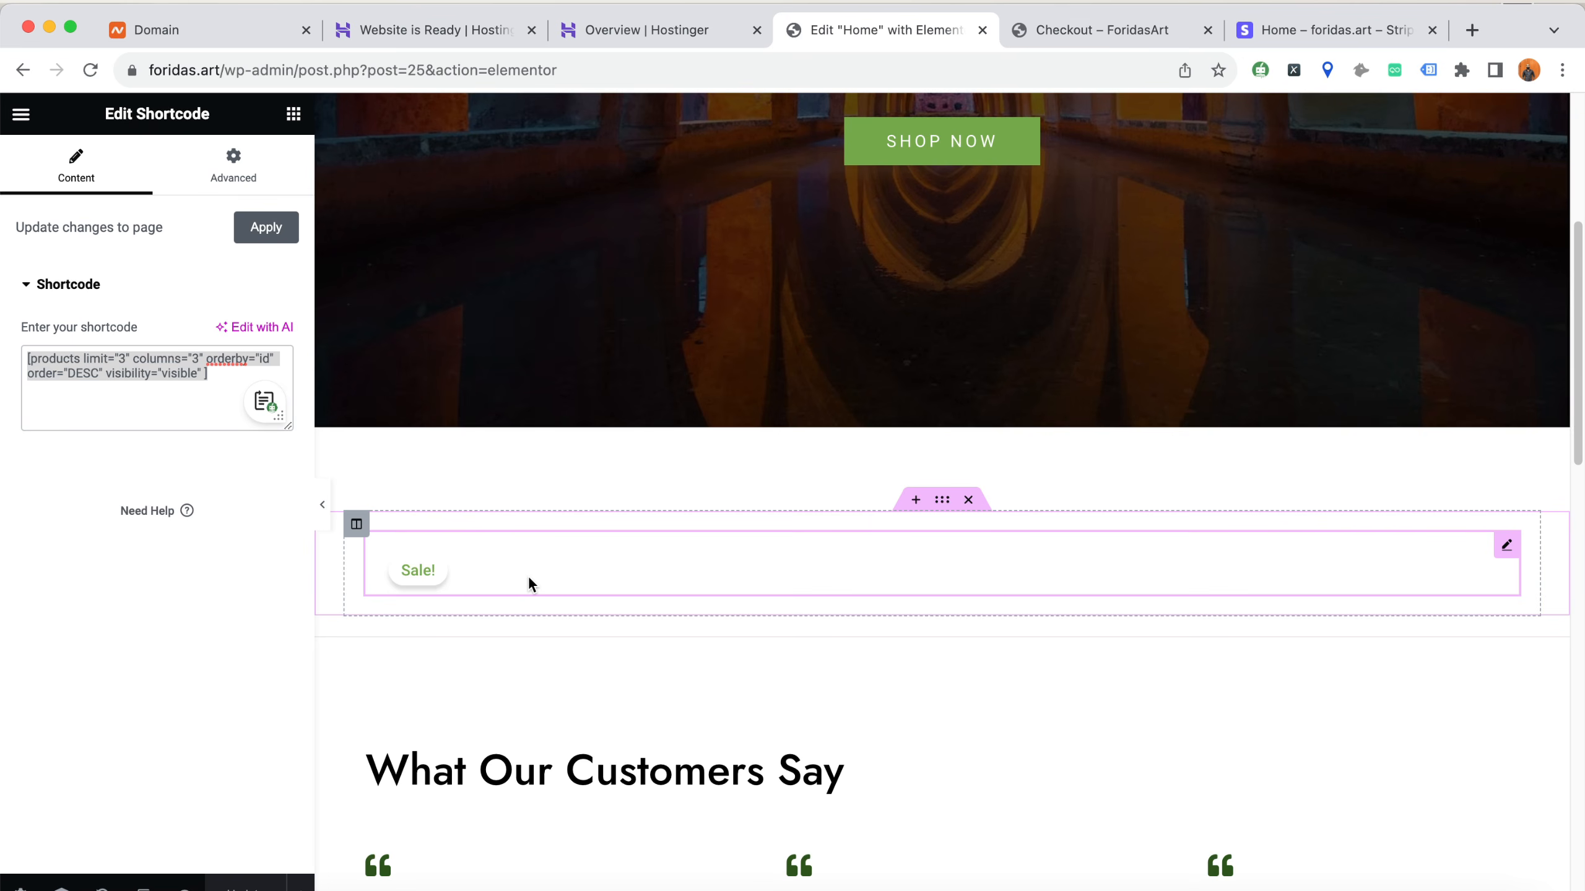
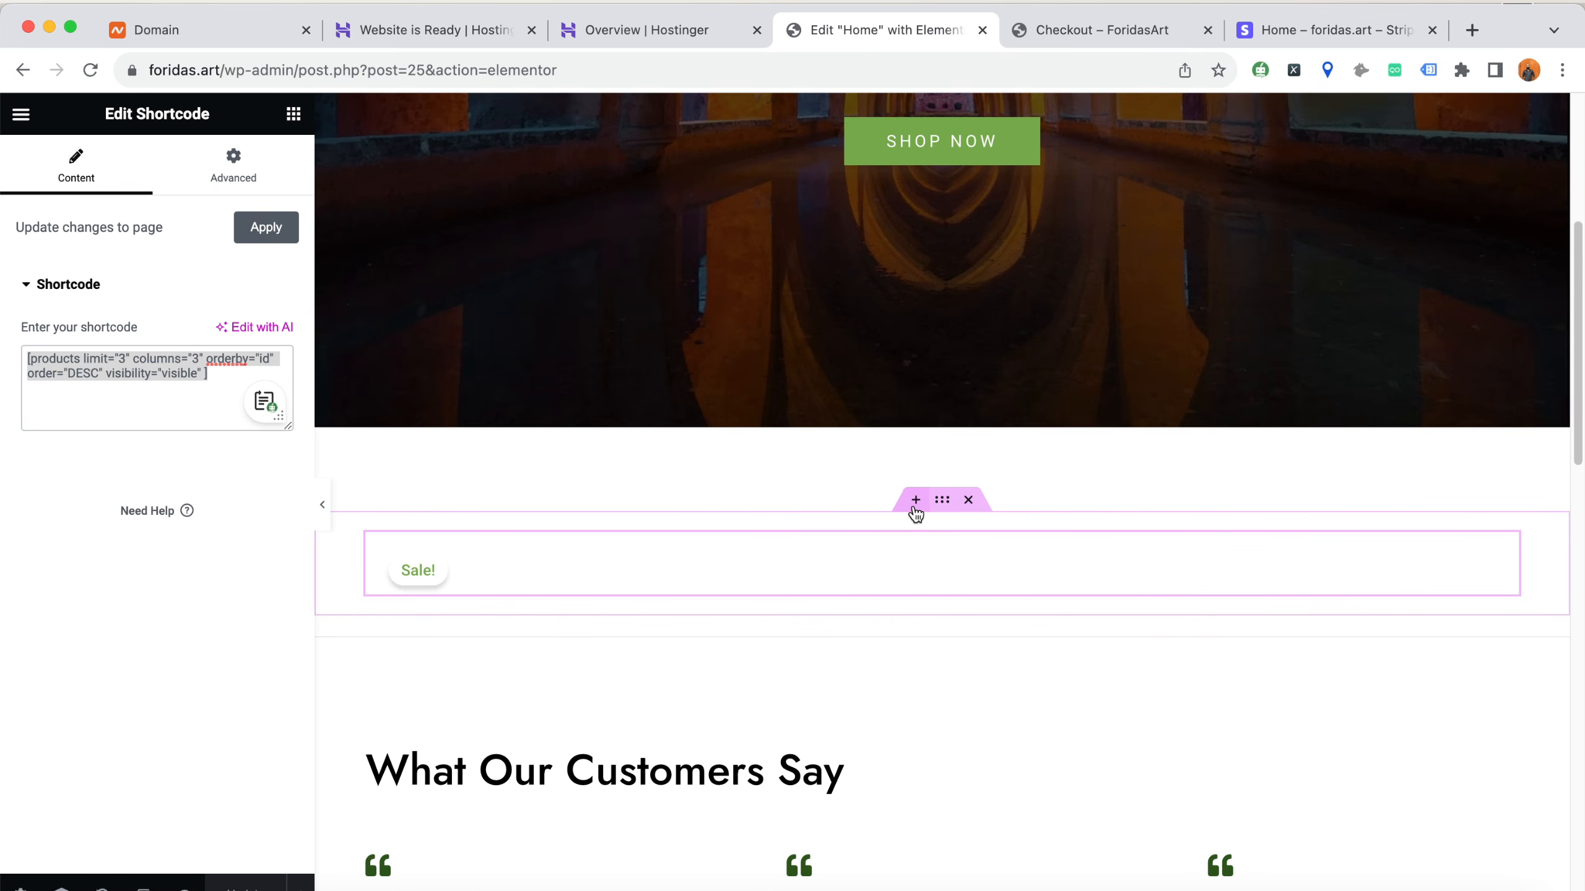
Insert a new single-column container between the hero and the existing product section
{"action": "scroll", "coordinate": [916, 510], "scroll_direction": "down", "scroll_amount": 6}
{"action": "scroll", "coordinate": [891, 516], "scroll_direction": "up", "scroll_amount": 3}
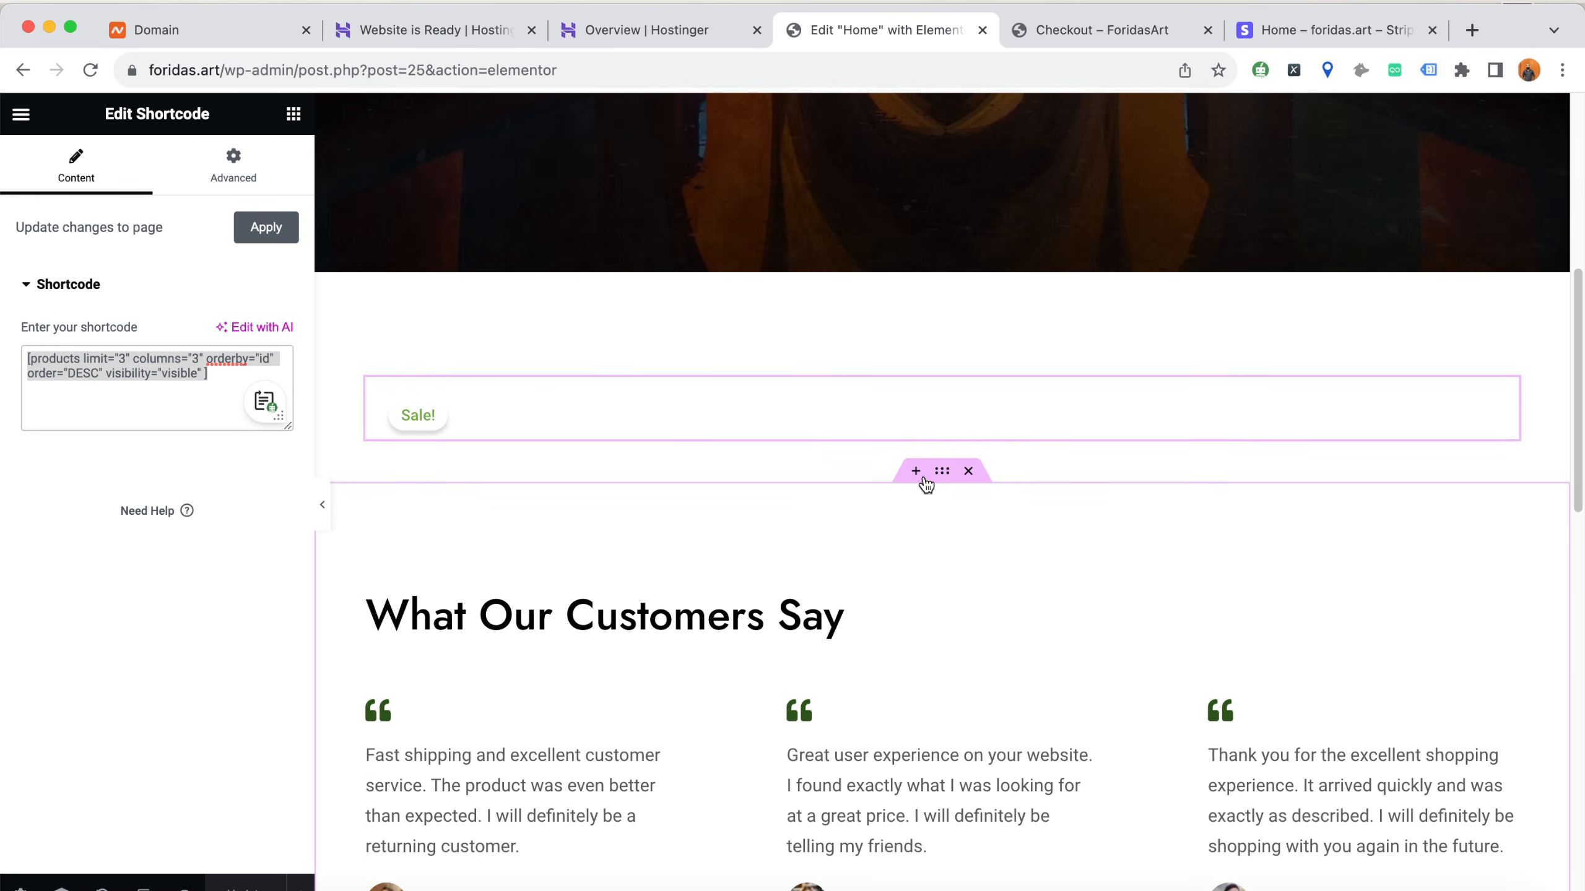
{"action": "left_click", "coordinate": [915, 345]}
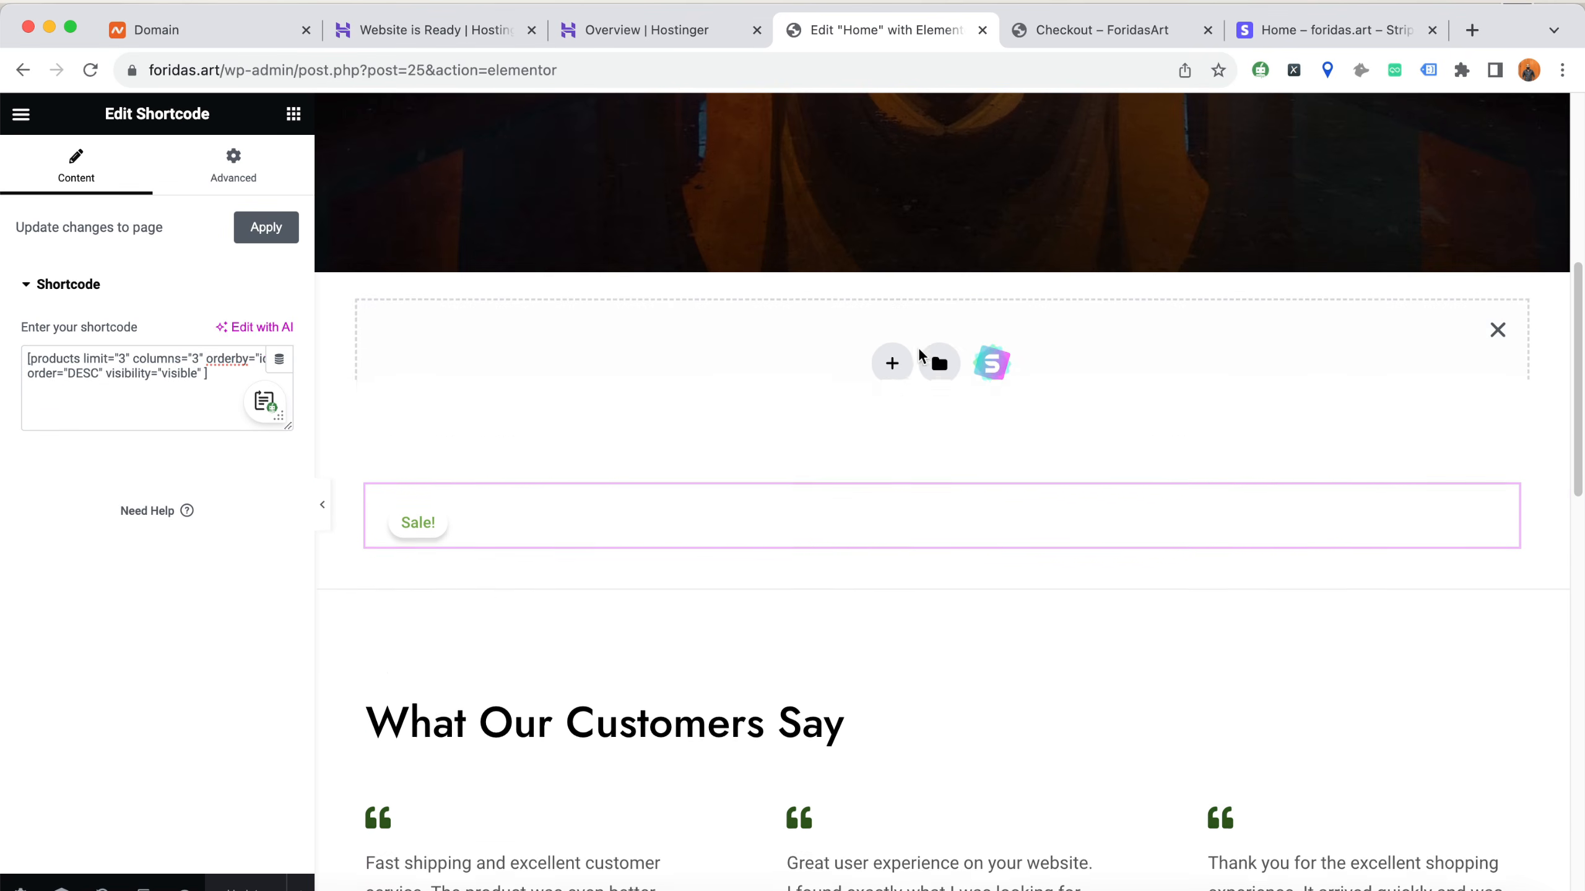
{"action": "left_click", "coordinate": [891, 369]}
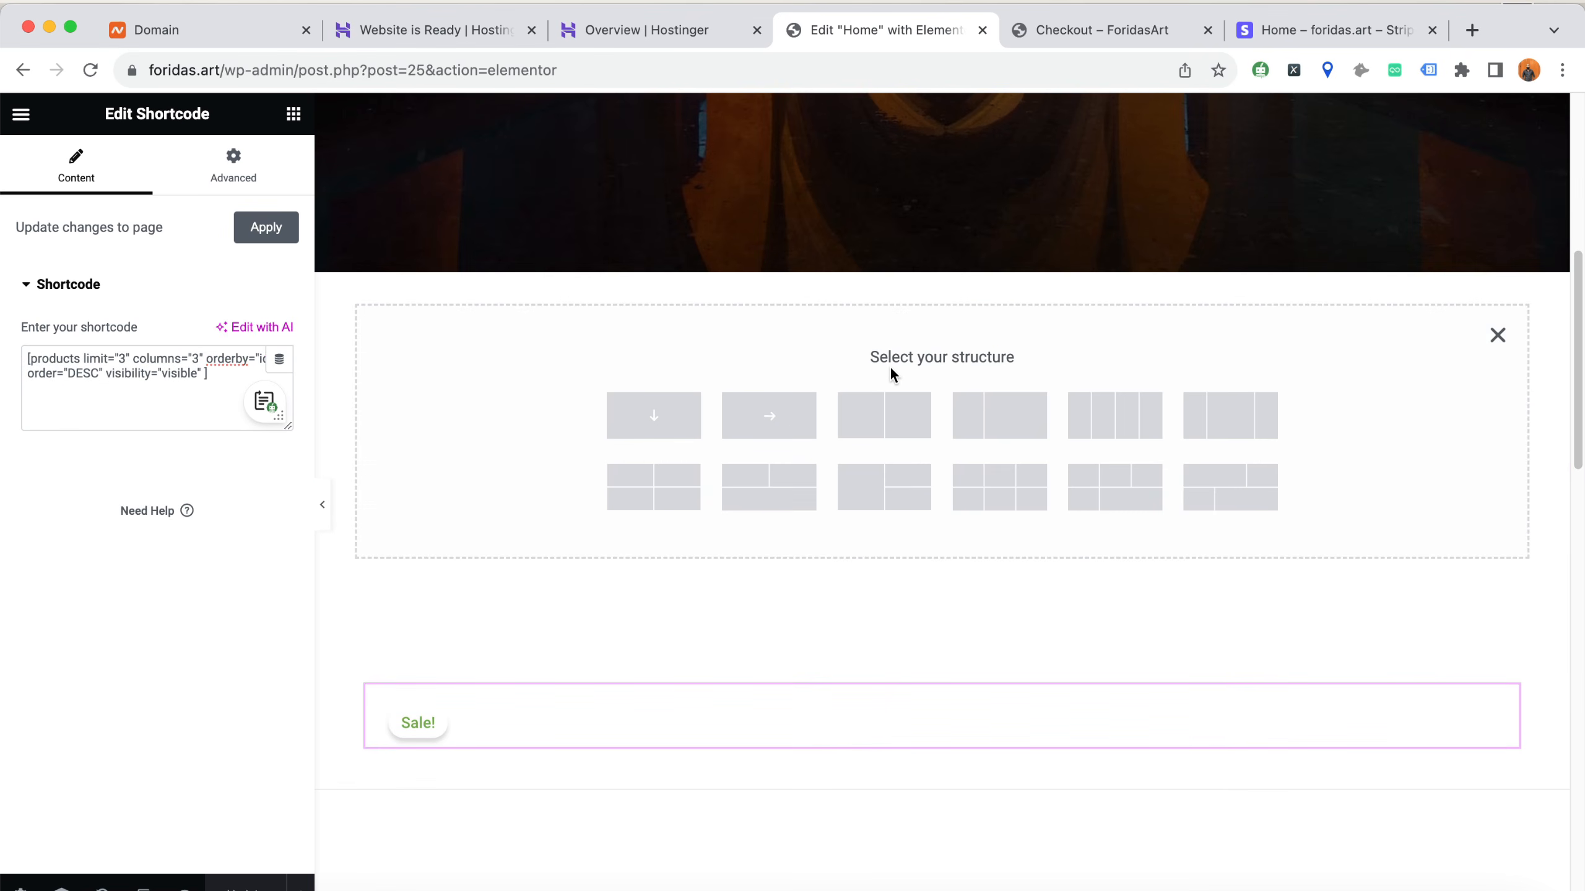
{"action": "left_click", "coordinate": [653, 431]}
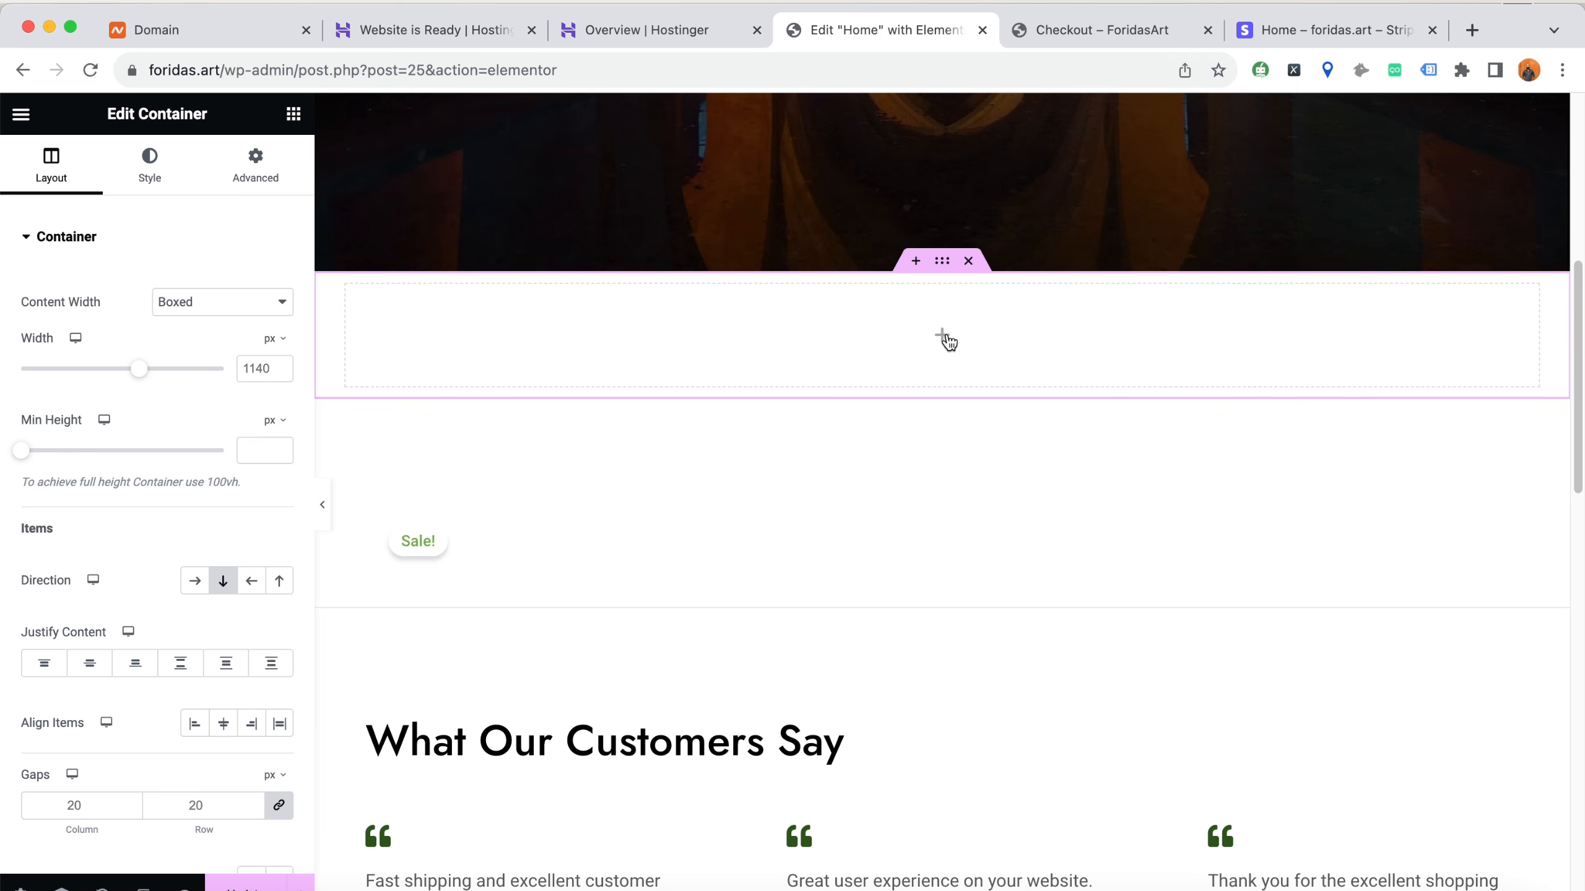
Find the Shortcode widget and add it to the new container below the hero
{"action": "left_click", "coordinate": [292, 115]}
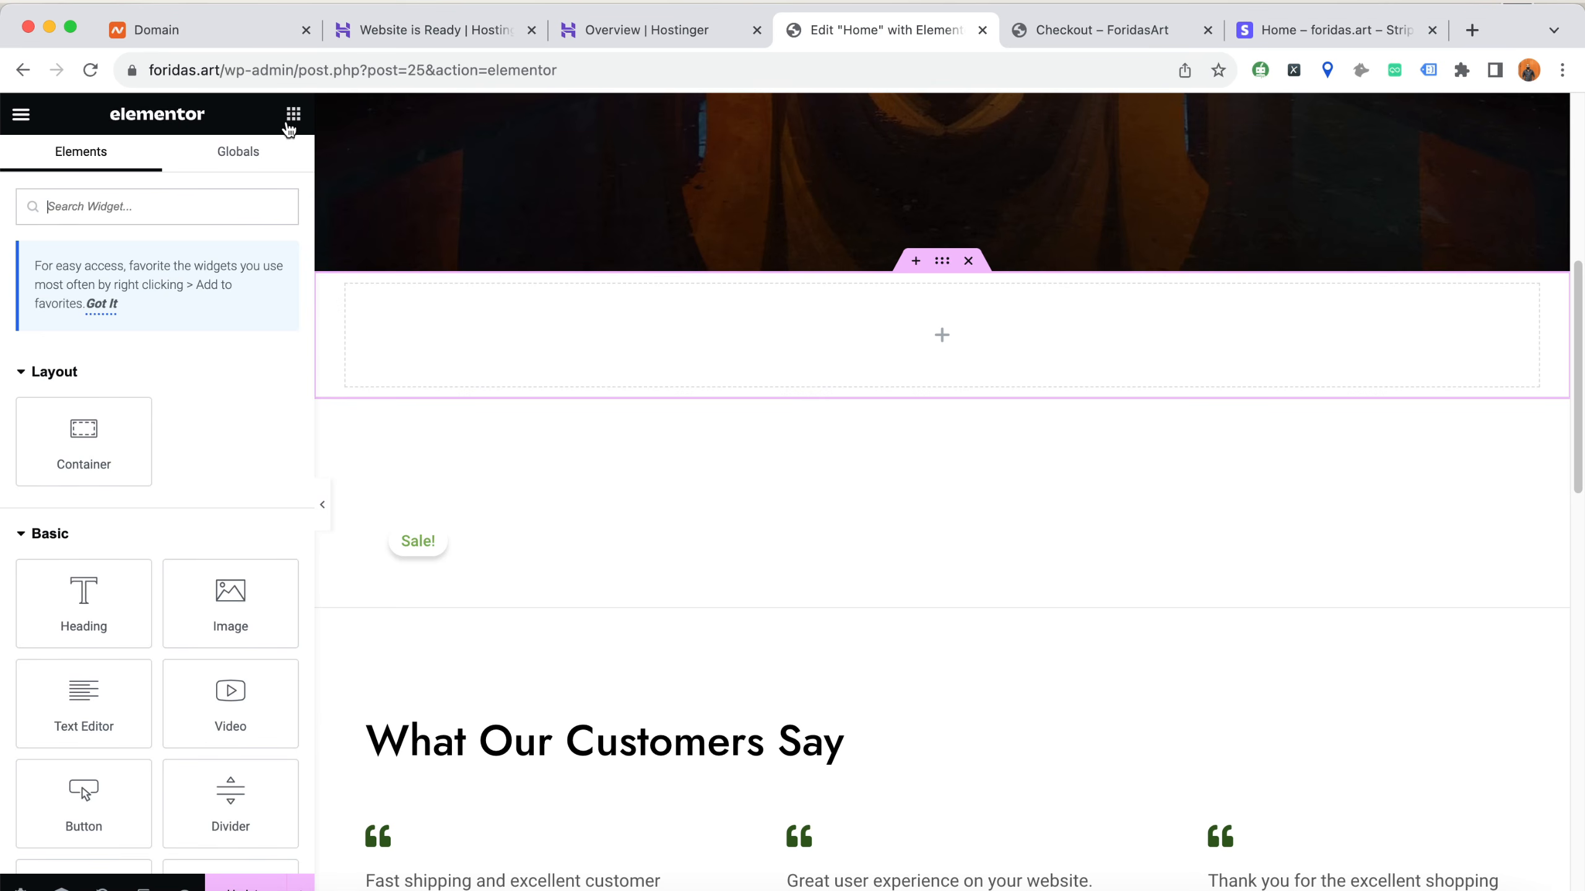
{"action": "left_click", "coordinate": [214, 206]}
{"action": "type", "text": "sho"}
{"action": "left_click_drag", "start_coordinate": [90, 392], "coordinate": [597, 332]}
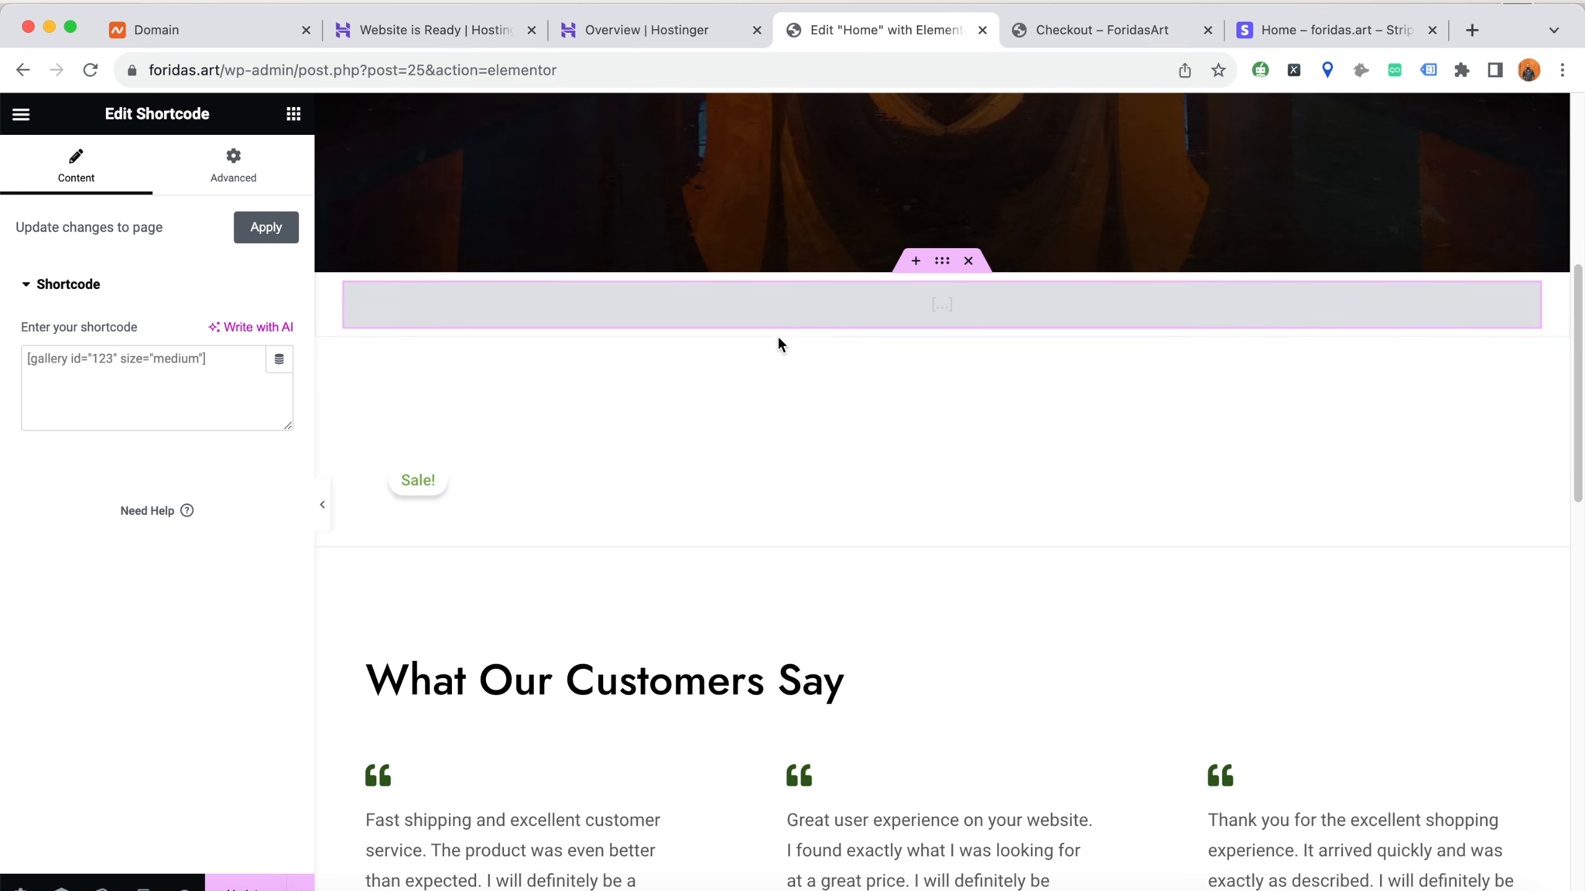
{"action": "left_click", "coordinate": [118, 368]}
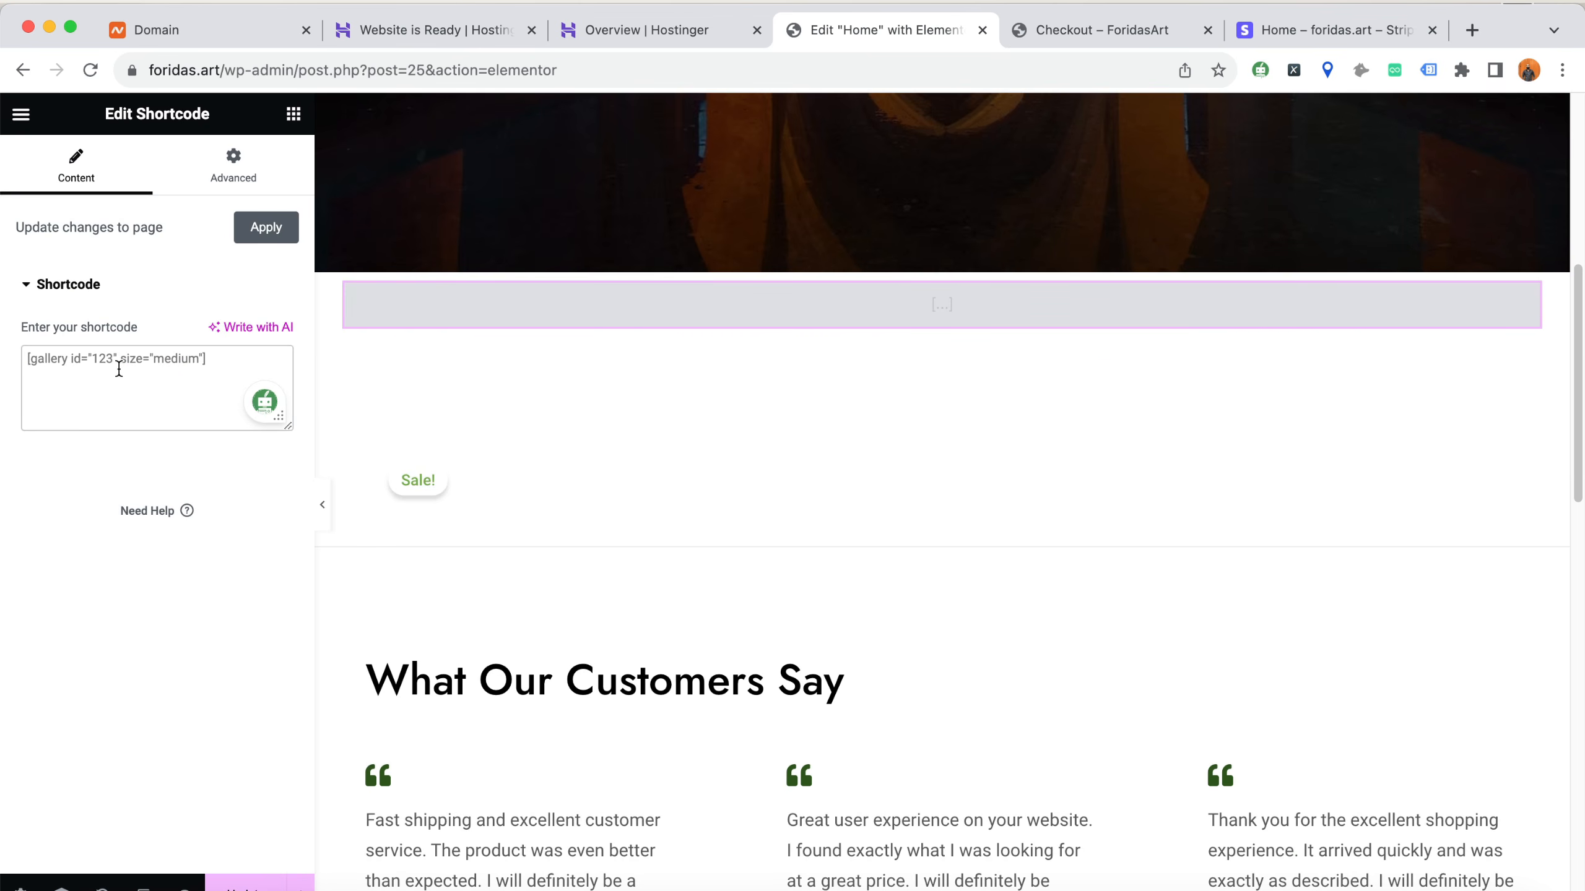
Search Google for "woocommerce shortcodes" in place of the Stripe page and open WooCommerce's shortcode documentation
{"action": "left_click", "coordinate": [1098, 42]}
{"action": "left_click", "coordinate": [1311, 29]}
{"action": "left_click", "coordinate": [1049, 70]}
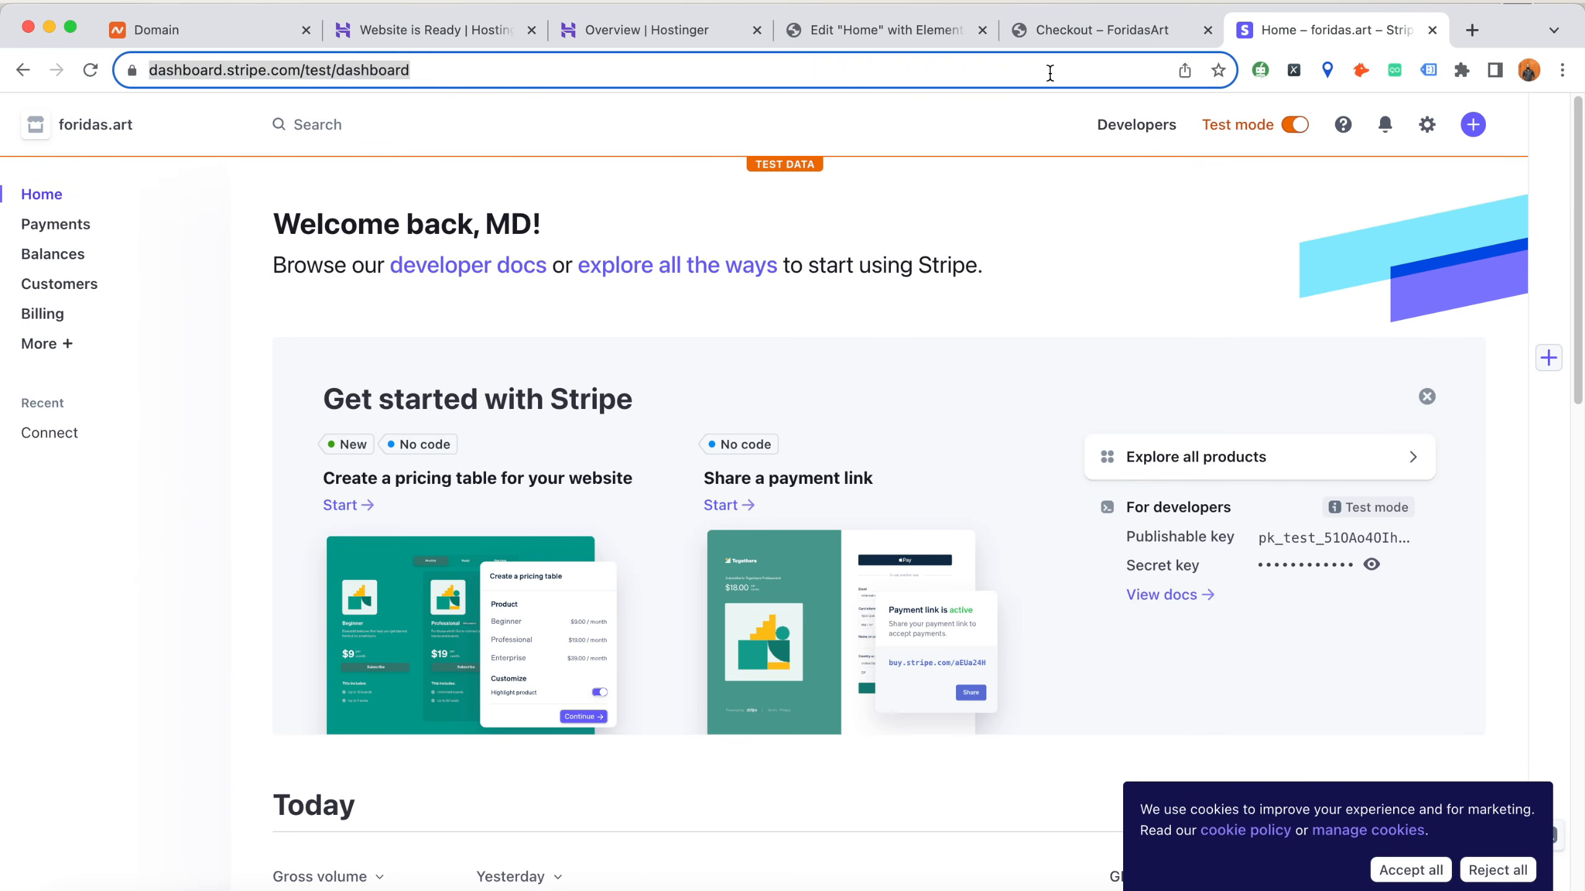
{"action": "type", "text": "wor"}
{"action": "key", "text": "BackSpace"}
{"action": "key", "text": "BackSpace"}
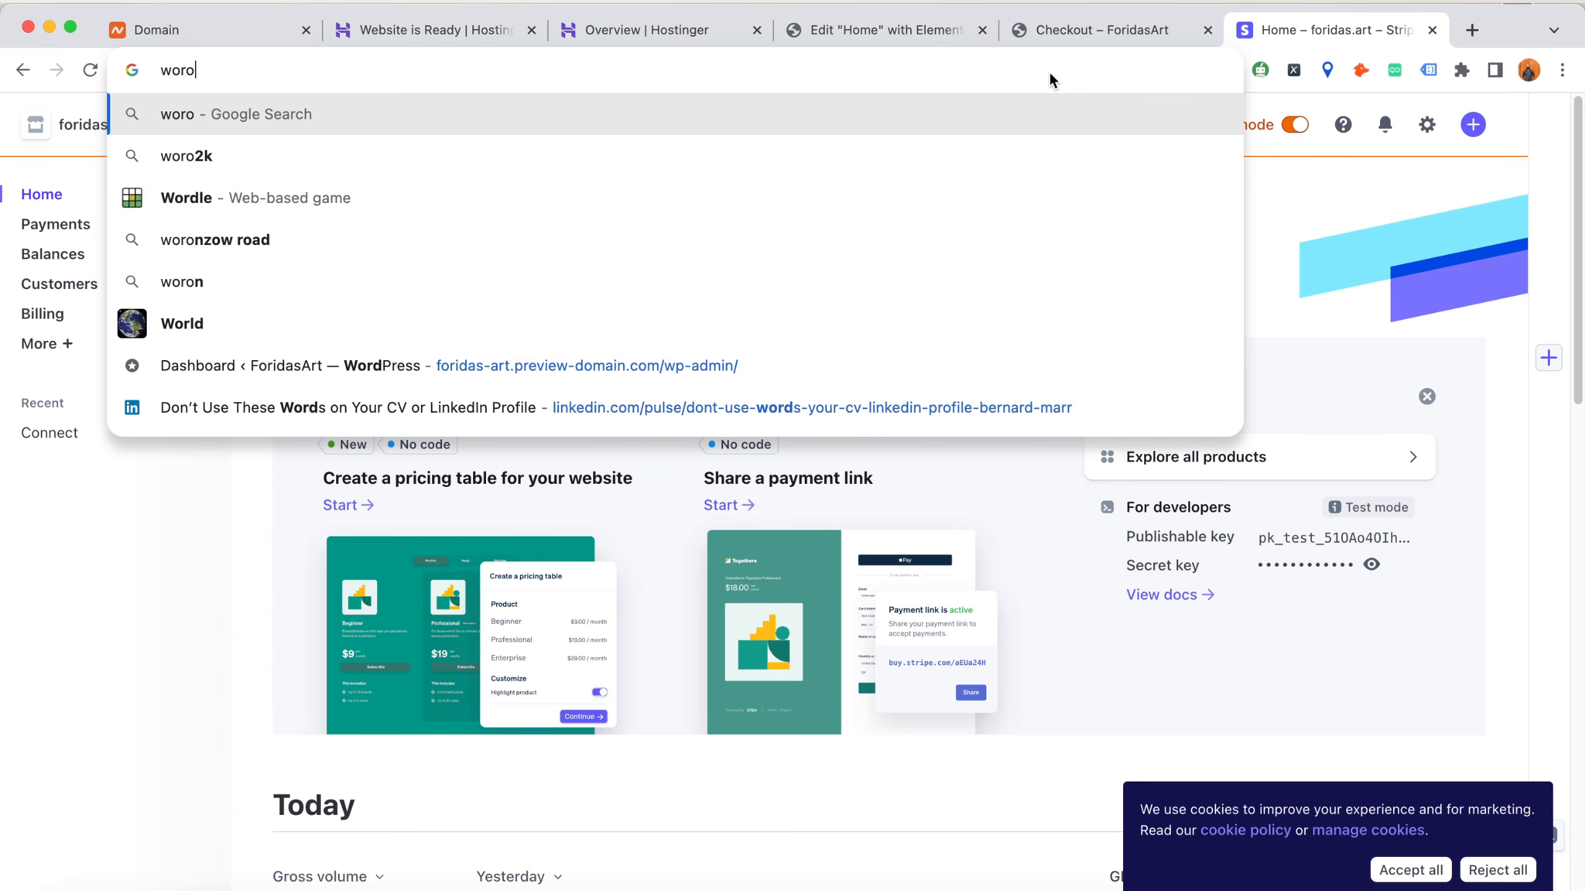
{"action": "type", "text": "oc"}
{"action": "key", "text": "Return"}
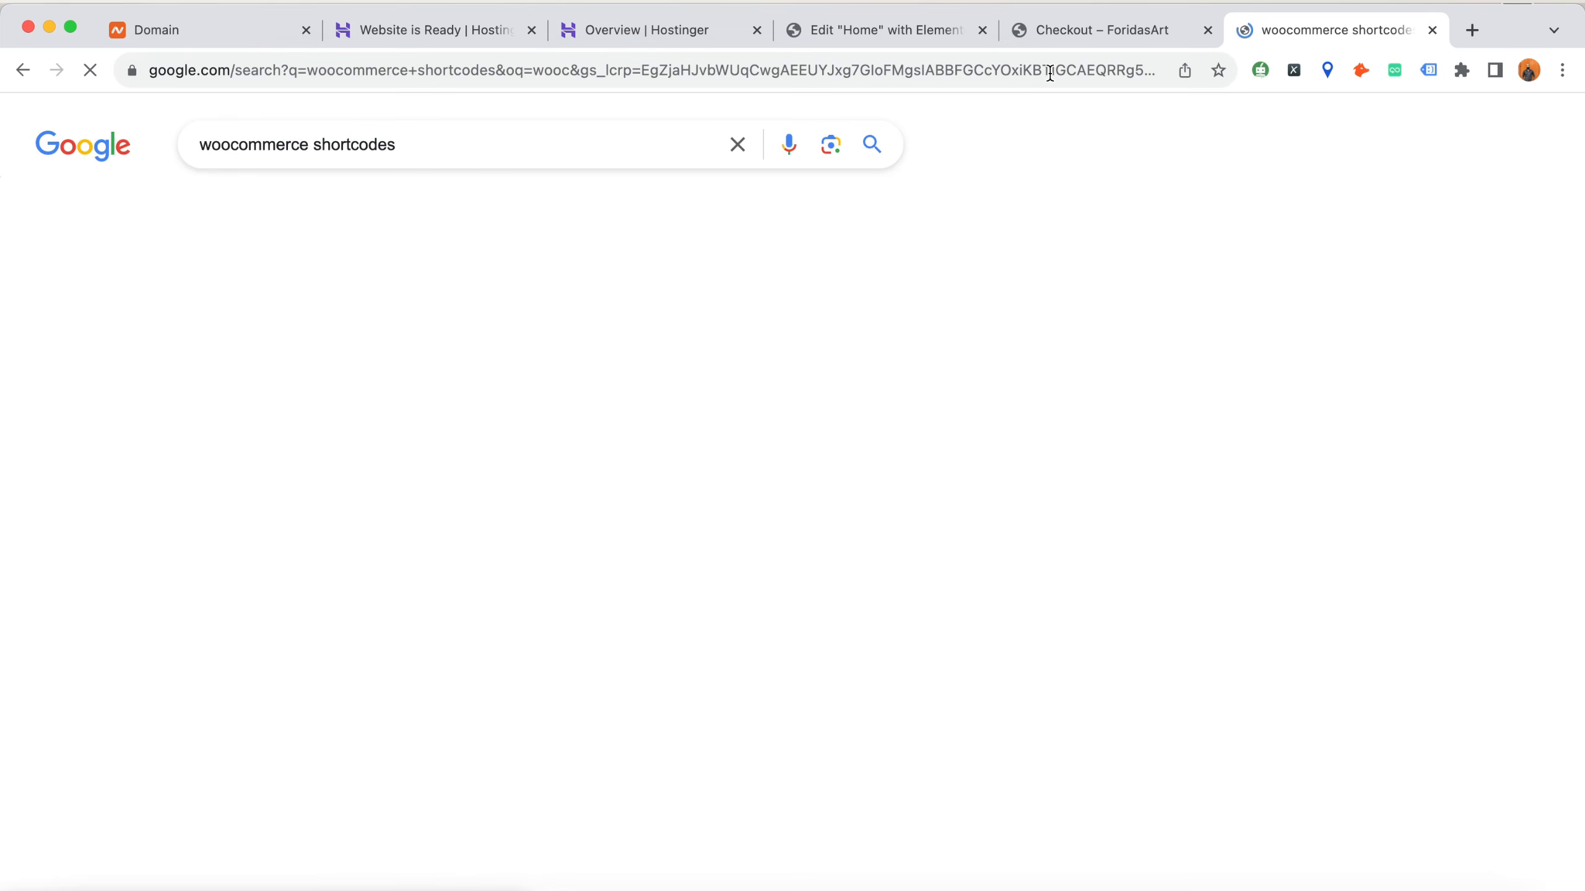
{"action": "left_click", "coordinate": [429, 358]}
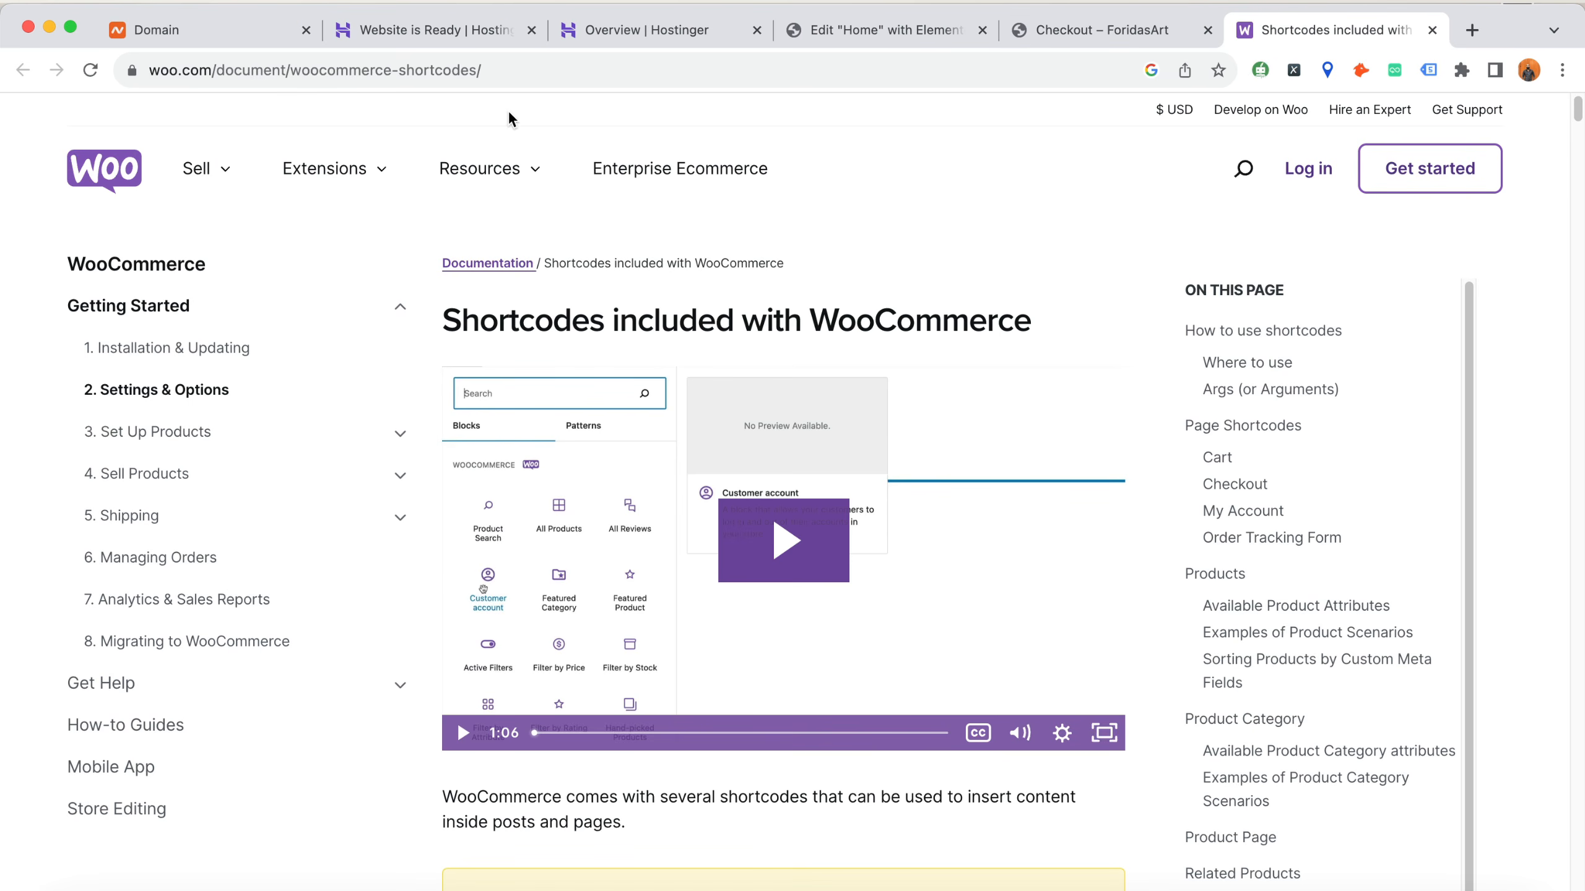
Find "featured" in the documentation and go to the Scenario 2 – Featured Products example
{"action": "key", "text": "super+f"}
{"action": "type", "text": "f"}
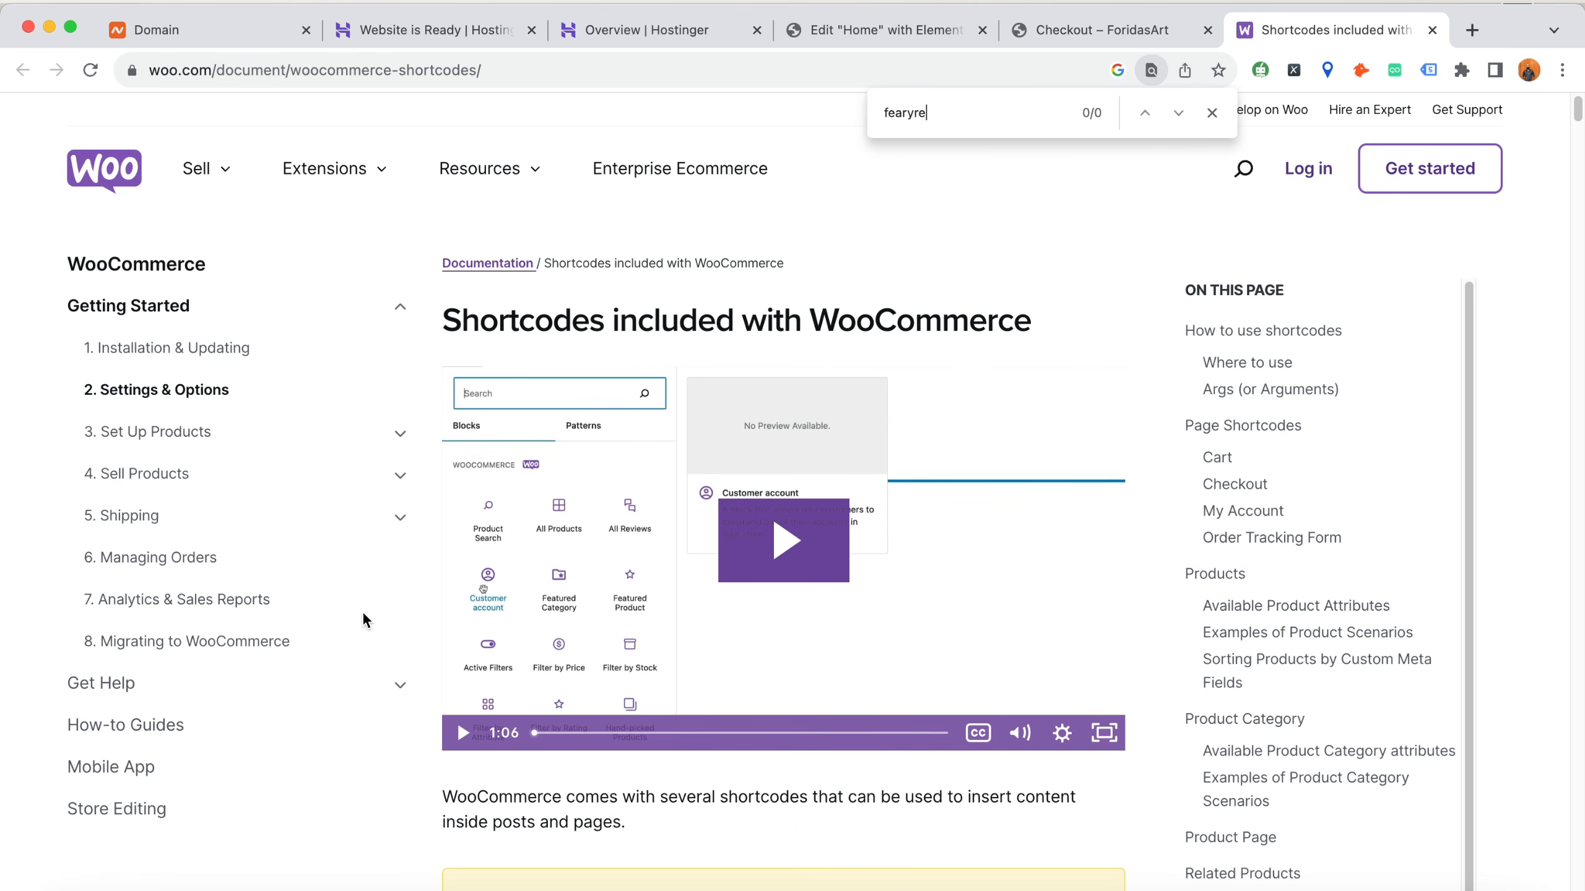
{"action": "type", "text": "ear"}
{"action": "key", "text": "BackSpace"}
{"action": "type", "text": "tured"}
{"action": "key", "text": "Return"}
{"action": "key", "text": "Return"}
{"action": "key", "text": "Return"}
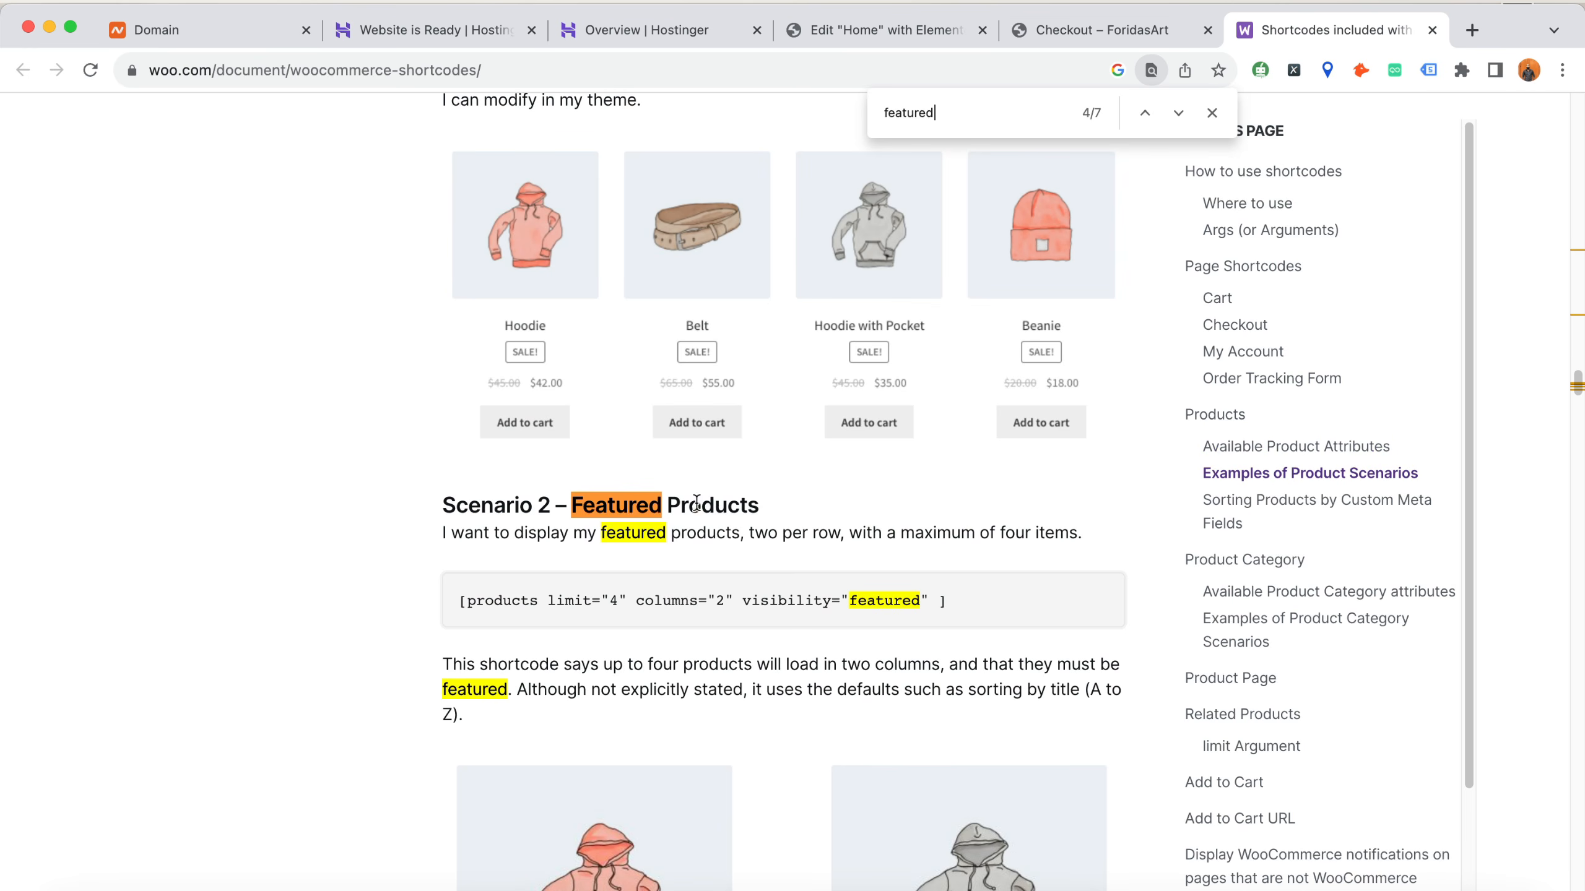
Examine the documentation's example shortcodes for featured, best-selling and newest products
{"action": "scroll", "coordinate": [401, 544], "scroll_direction": "up", "scroll_amount": 7}
{"action": "left_click_drag", "start_coordinate": [592, 314], "coordinate": [726, 322]}
{"action": "scroll", "coordinate": [396, 566], "scroll_direction": "down", "scroll_amount": 10}
{"action": "scroll", "coordinate": [453, 567], "scroll_direction": "down", "scroll_amount": 11}
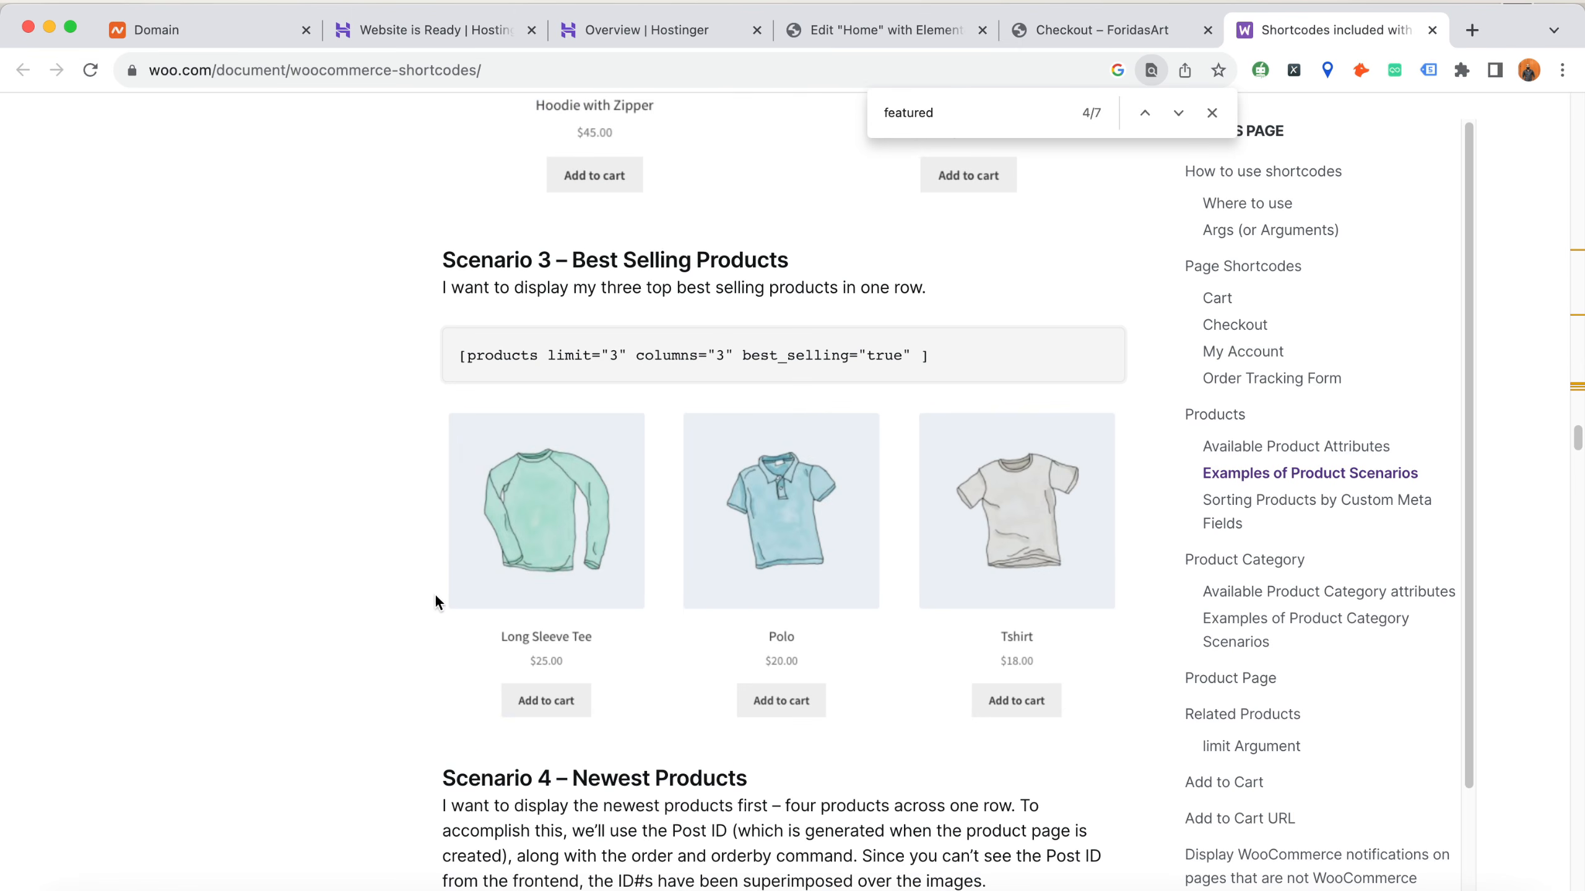
{"action": "left_click_drag", "start_coordinate": [573, 260], "coordinate": [771, 250]}
{"action": "scroll", "coordinate": [511, 580], "scroll_direction": "down", "scroll_amount": 2}
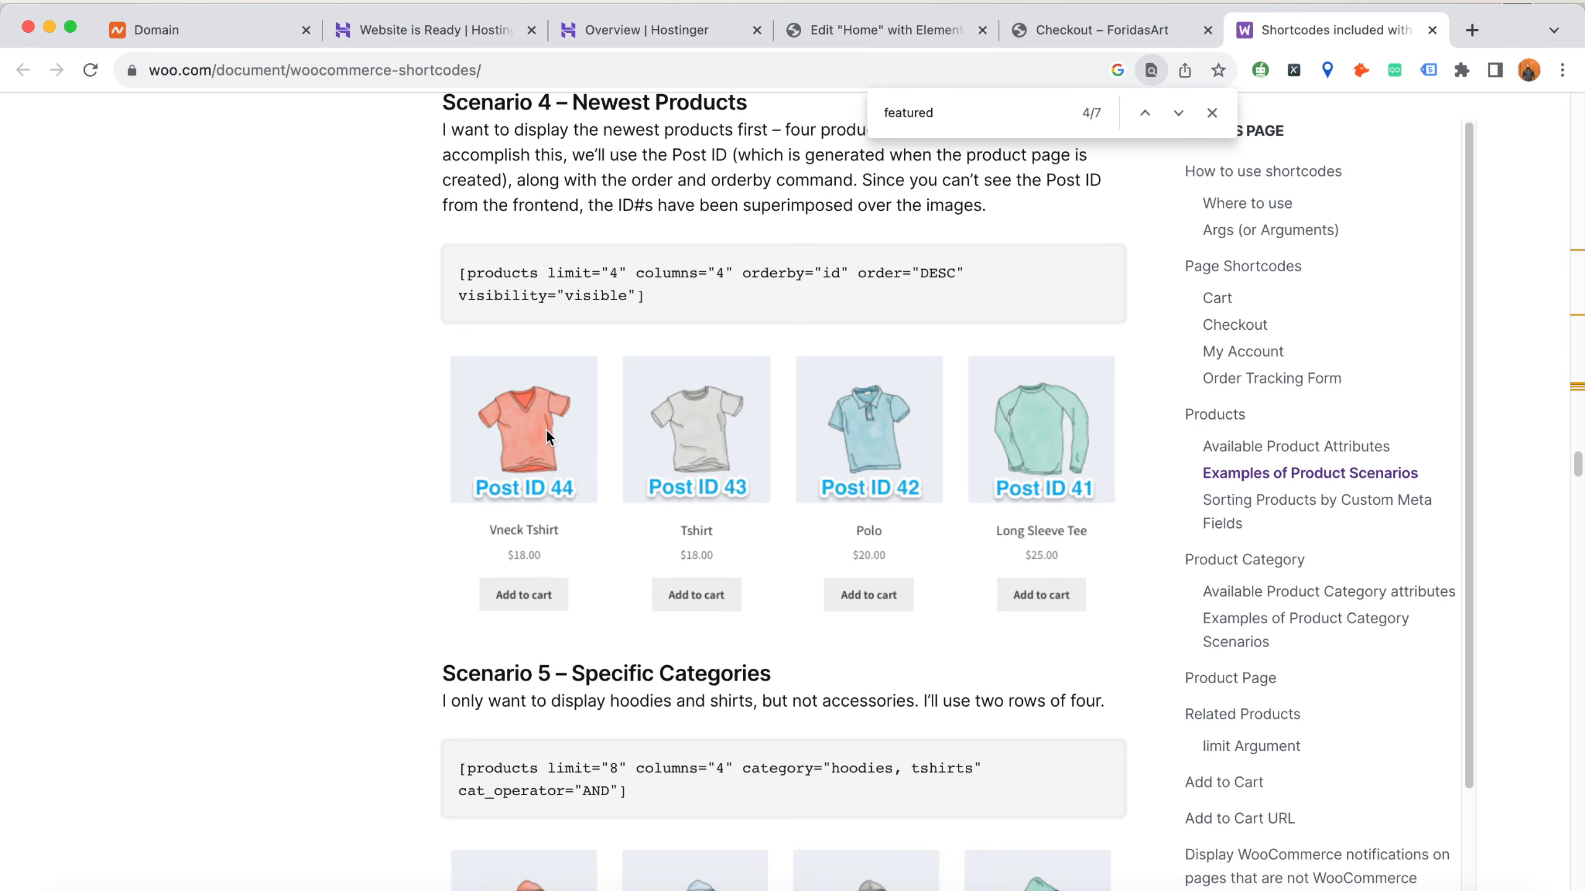
{"action": "scroll", "coordinate": [549, 426], "scroll_direction": "up", "scroll_amount": 4}
{"action": "scroll", "coordinate": [677, 366], "scroll_direction": "up", "scroll_amount": 10}
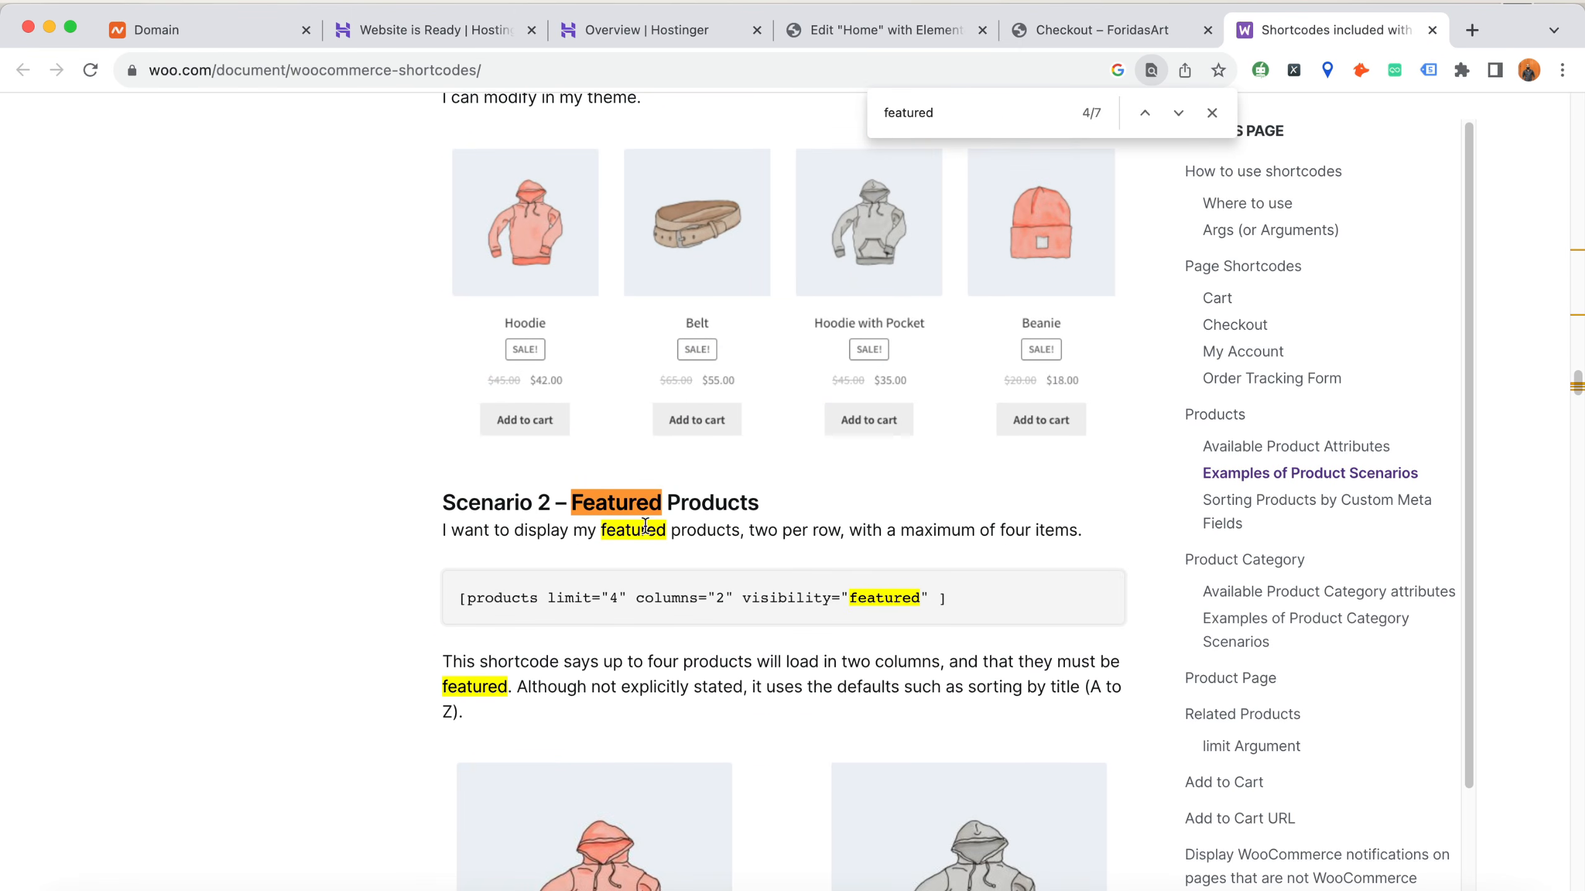
Copy the example shortcode [products limit="4" columns="2" visibility="featured" ] into the new Shortcode widget on the Home page
{"action": "left_click_drag", "start_coordinate": [459, 598], "coordinate": [945, 598]}
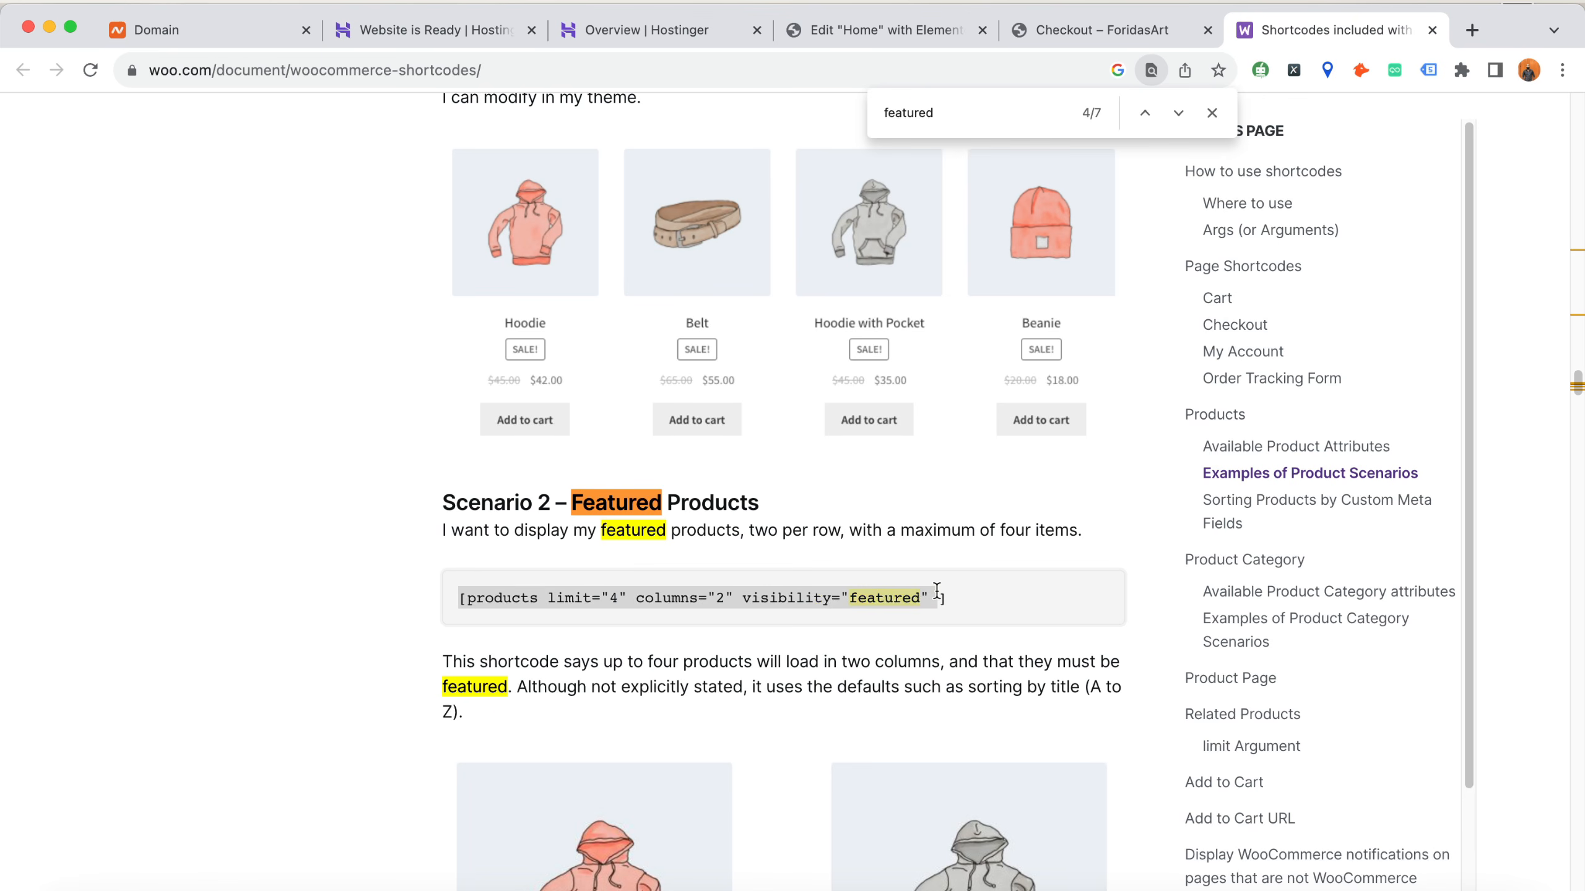
{"action": "right_click", "coordinate": [876, 597]}
{"action": "left_click", "coordinate": [931, 646]}
{"action": "left_click", "coordinate": [870, 37]}
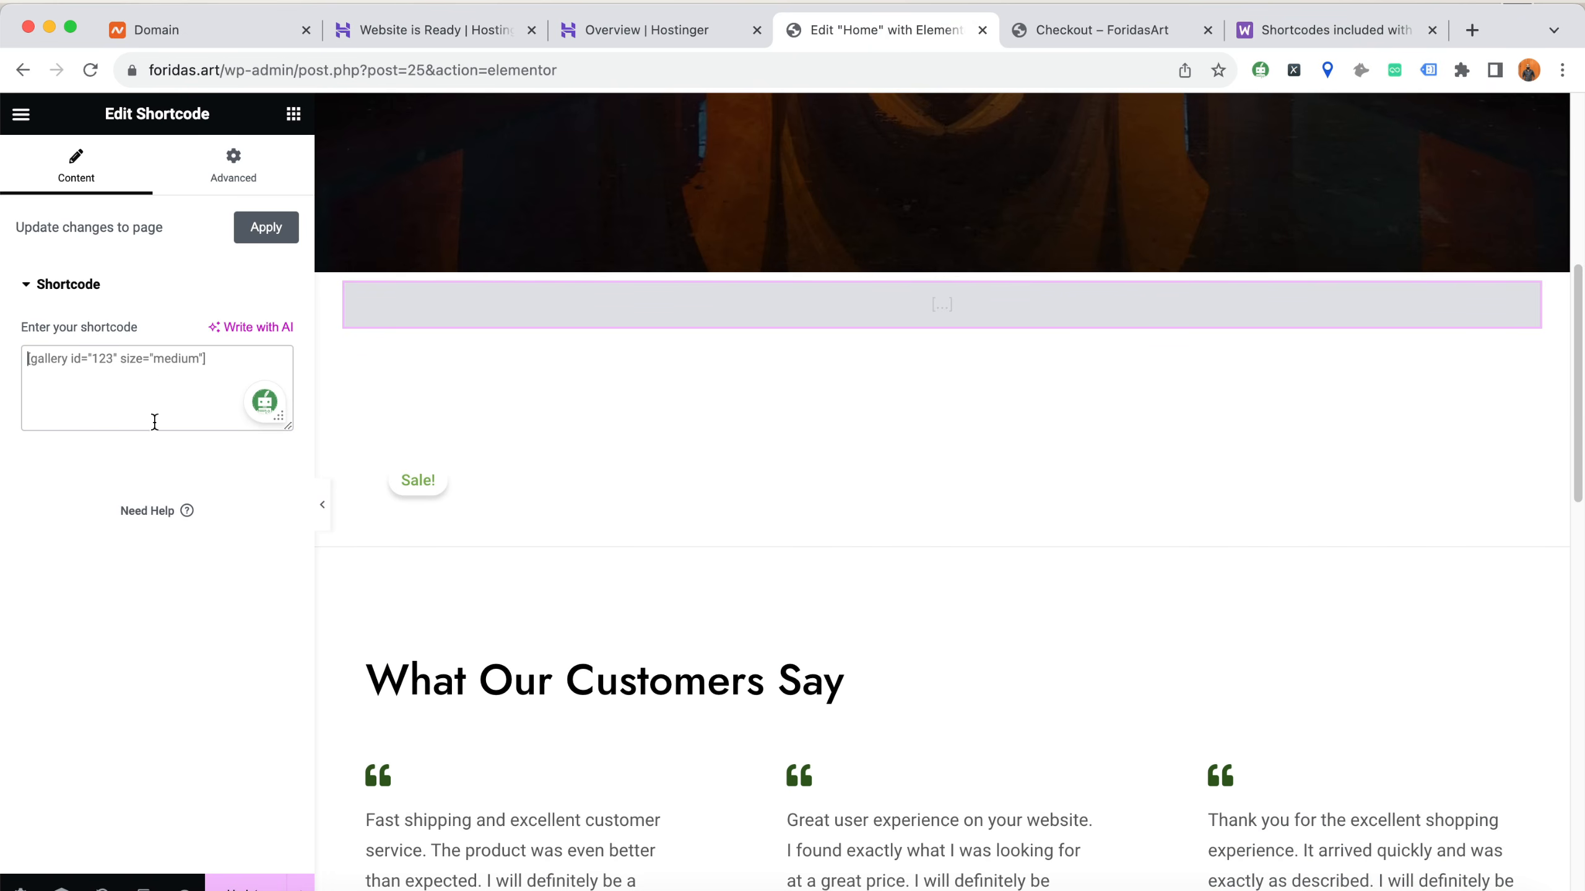
{"action": "left_click", "coordinate": [151, 367]}
{"action": "key", "text": "super+v"}
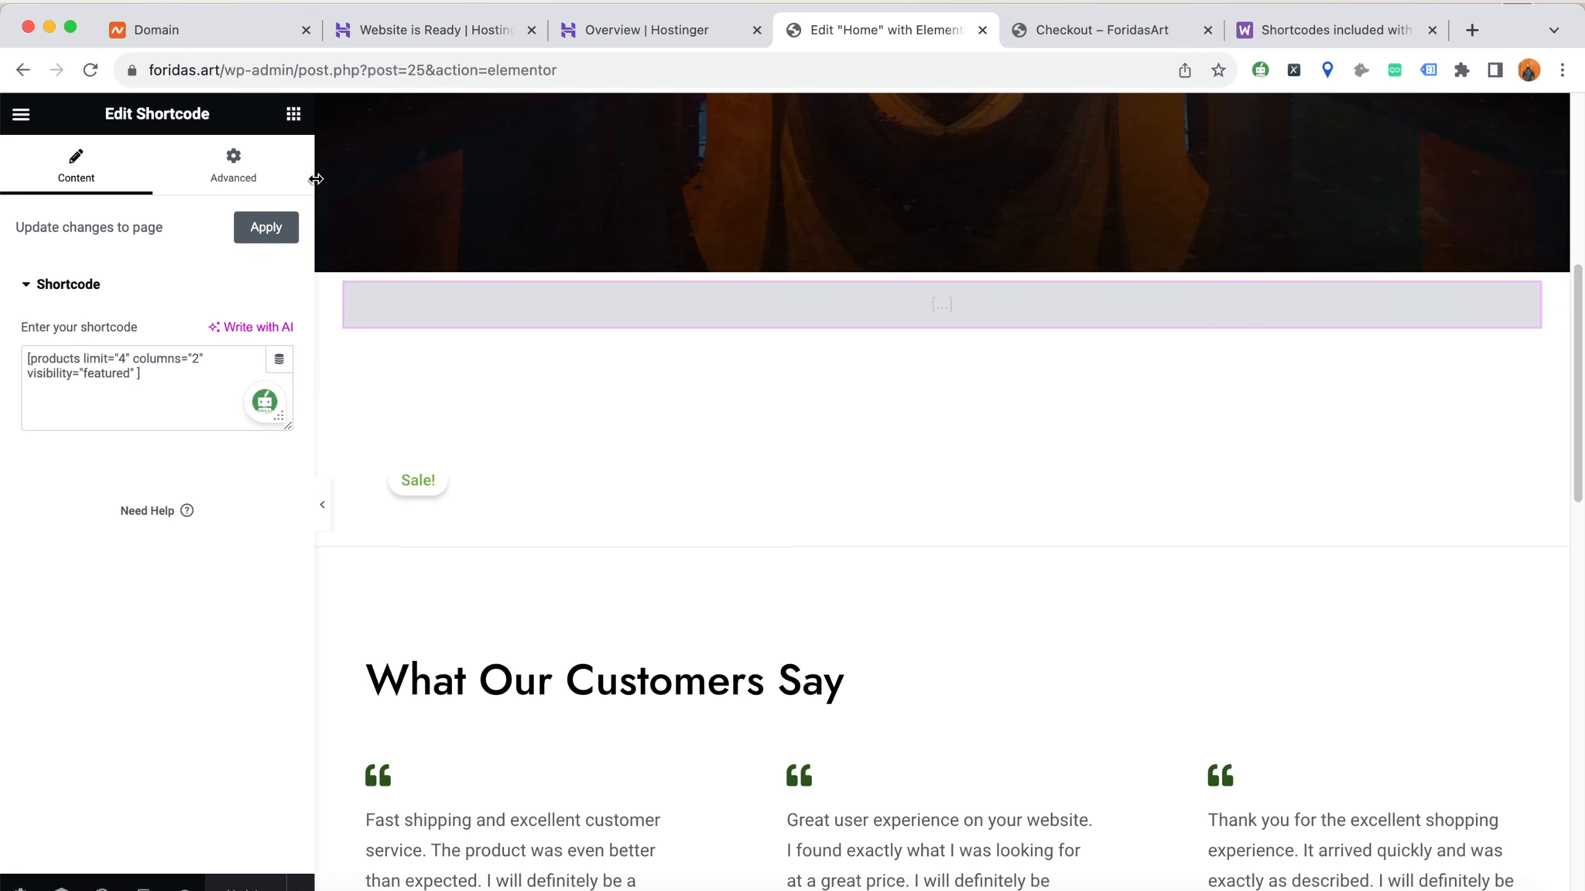
Add a heading titled "Featured Items" above the new shortcode and update the Home page
{"action": "left_click", "coordinate": [295, 114]}
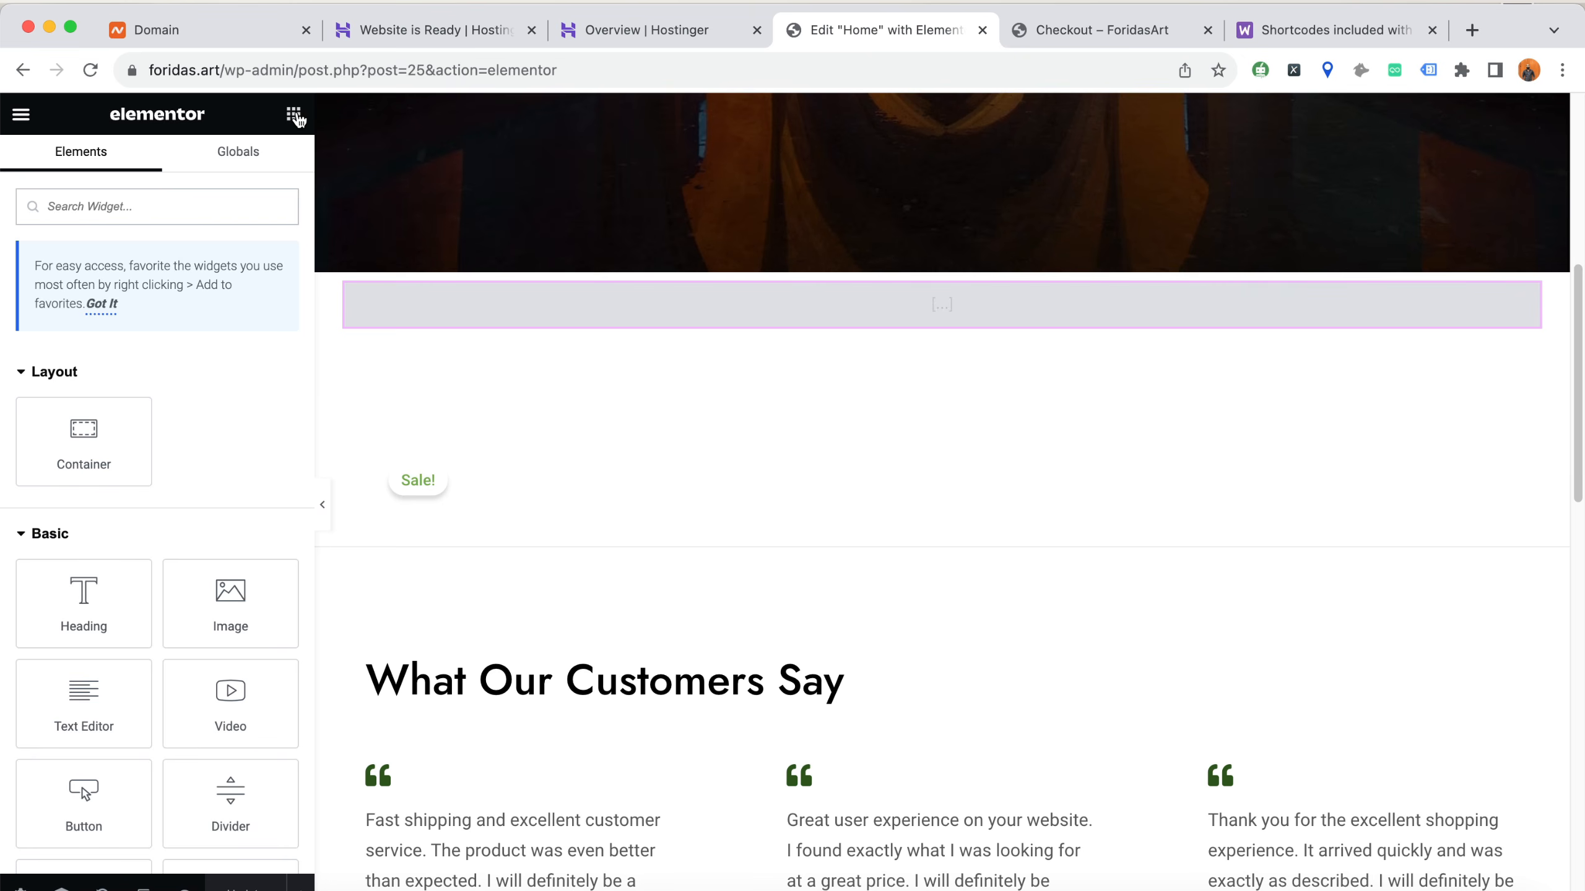
{"action": "left_click_drag", "start_coordinate": [99, 608], "coordinate": [505, 282]}
{"action": "double_click", "coordinate": [161, 351]}
{"action": "triple_click", "coordinate": [161, 351]}
{"action": "type", "text": "Featured Items"}
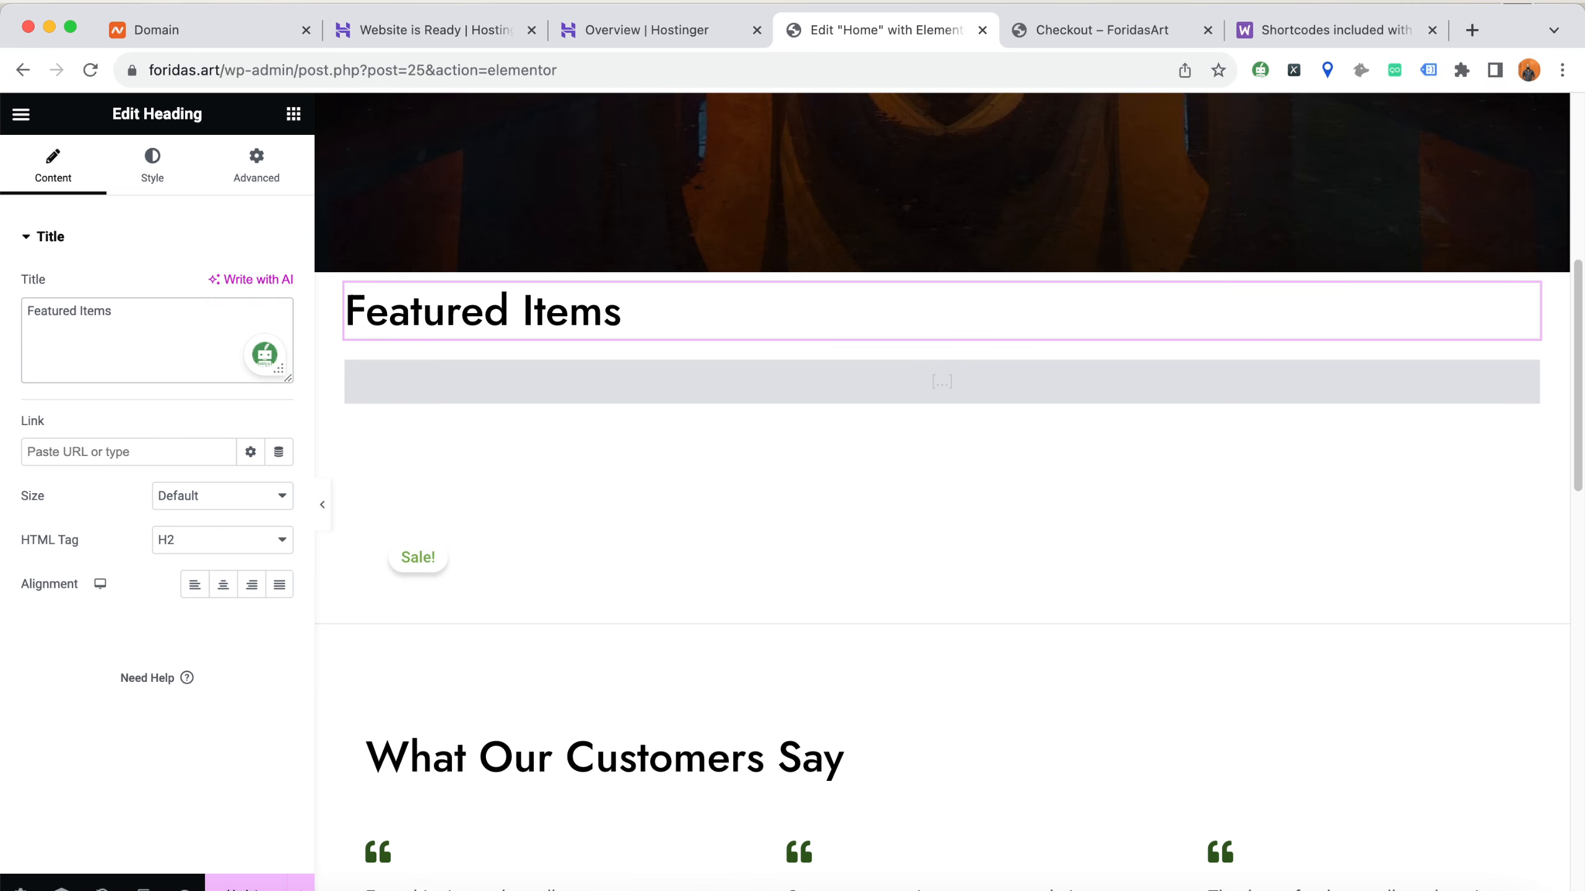
{"action": "left_click", "coordinate": [260, 888]}
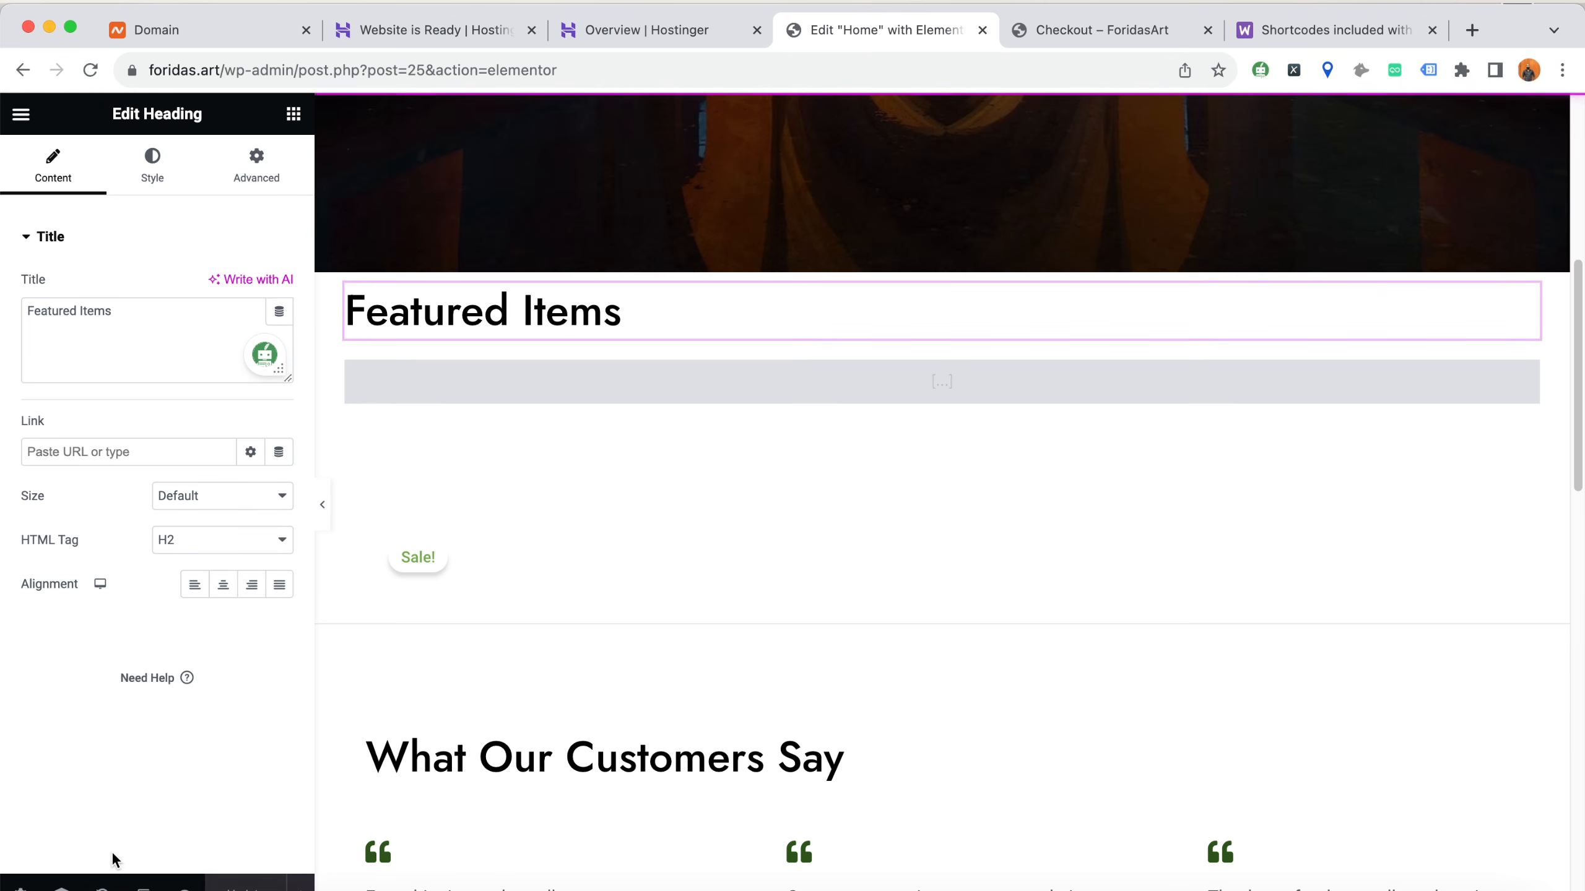
Open foridas.art in an incognito window and check the Featured Items section on the live home page
{"action": "left_click", "coordinate": [1060, 28]}
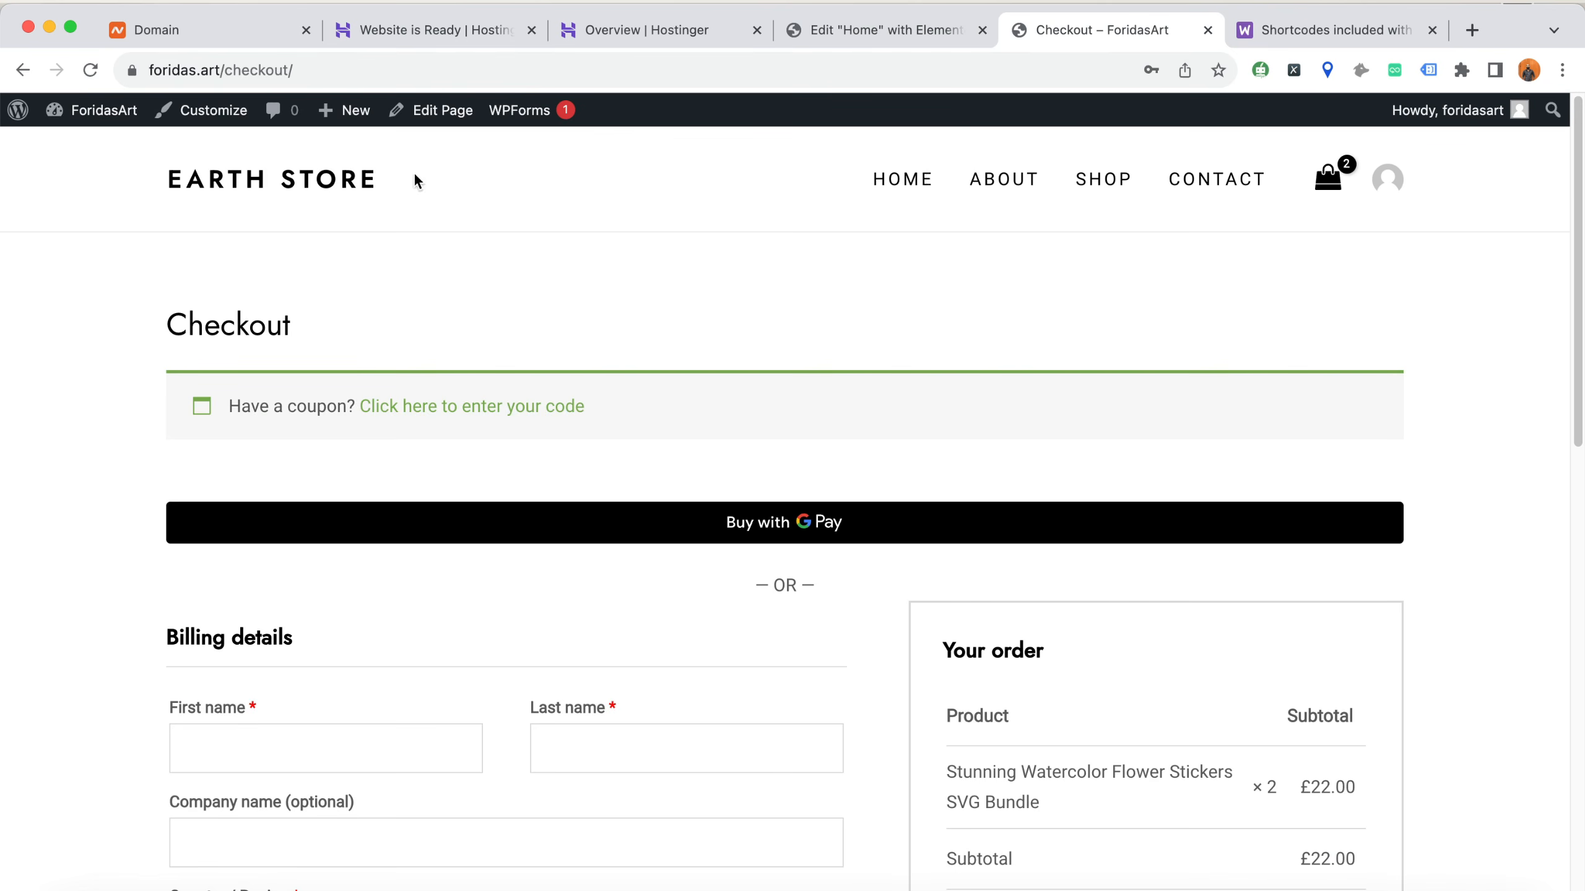
{"action": "left_click", "coordinate": [309, 186]}
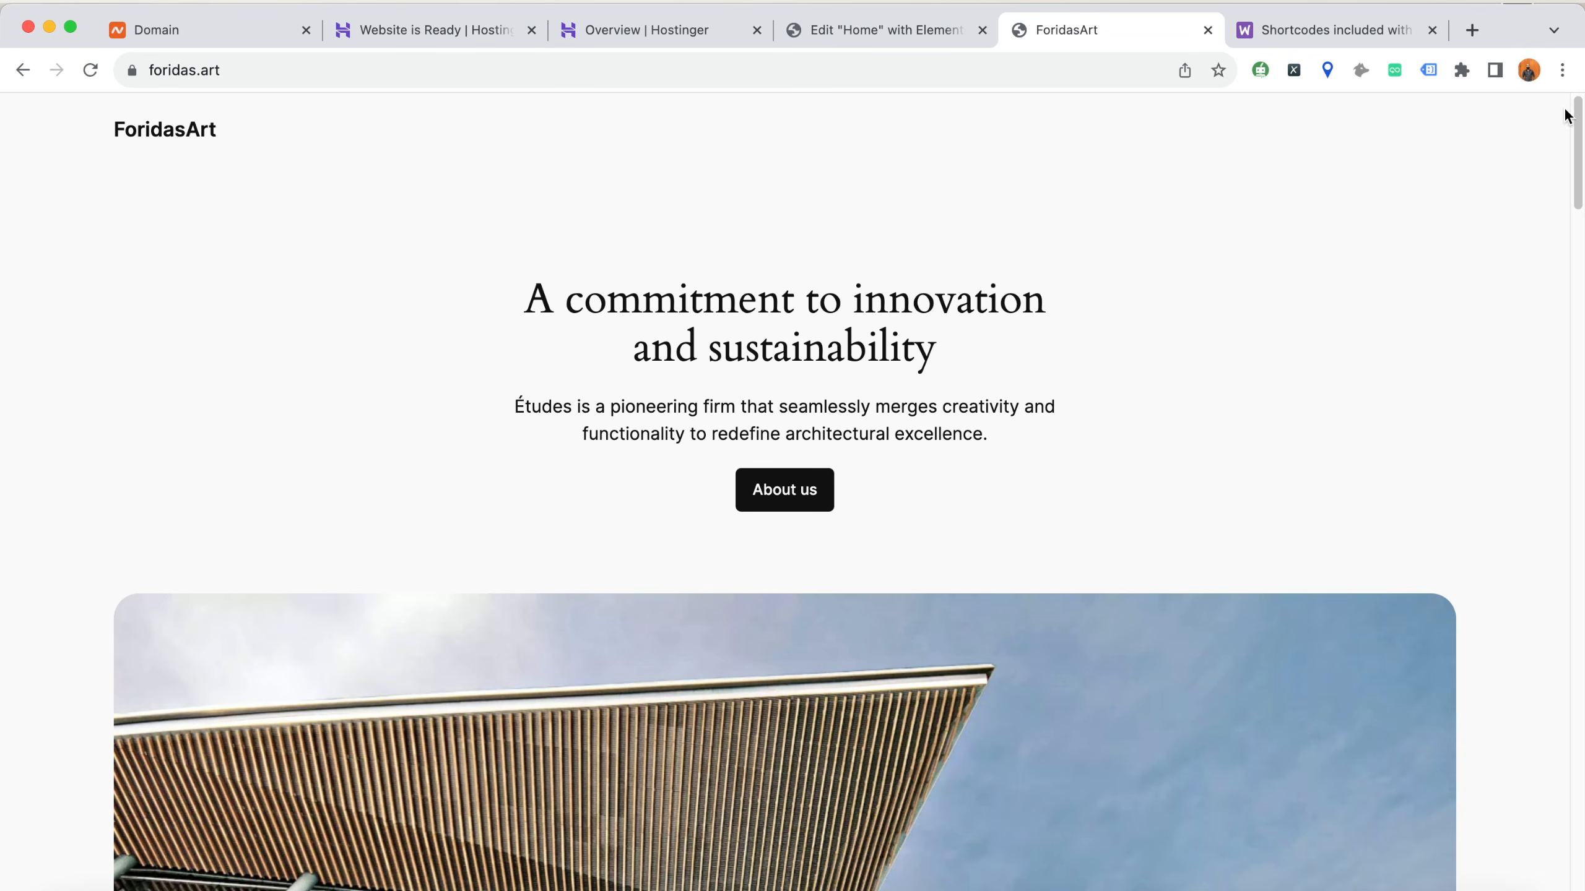
{"action": "left_click", "coordinate": [1562, 70]}
{"action": "left_click", "coordinate": [1456, 163]}
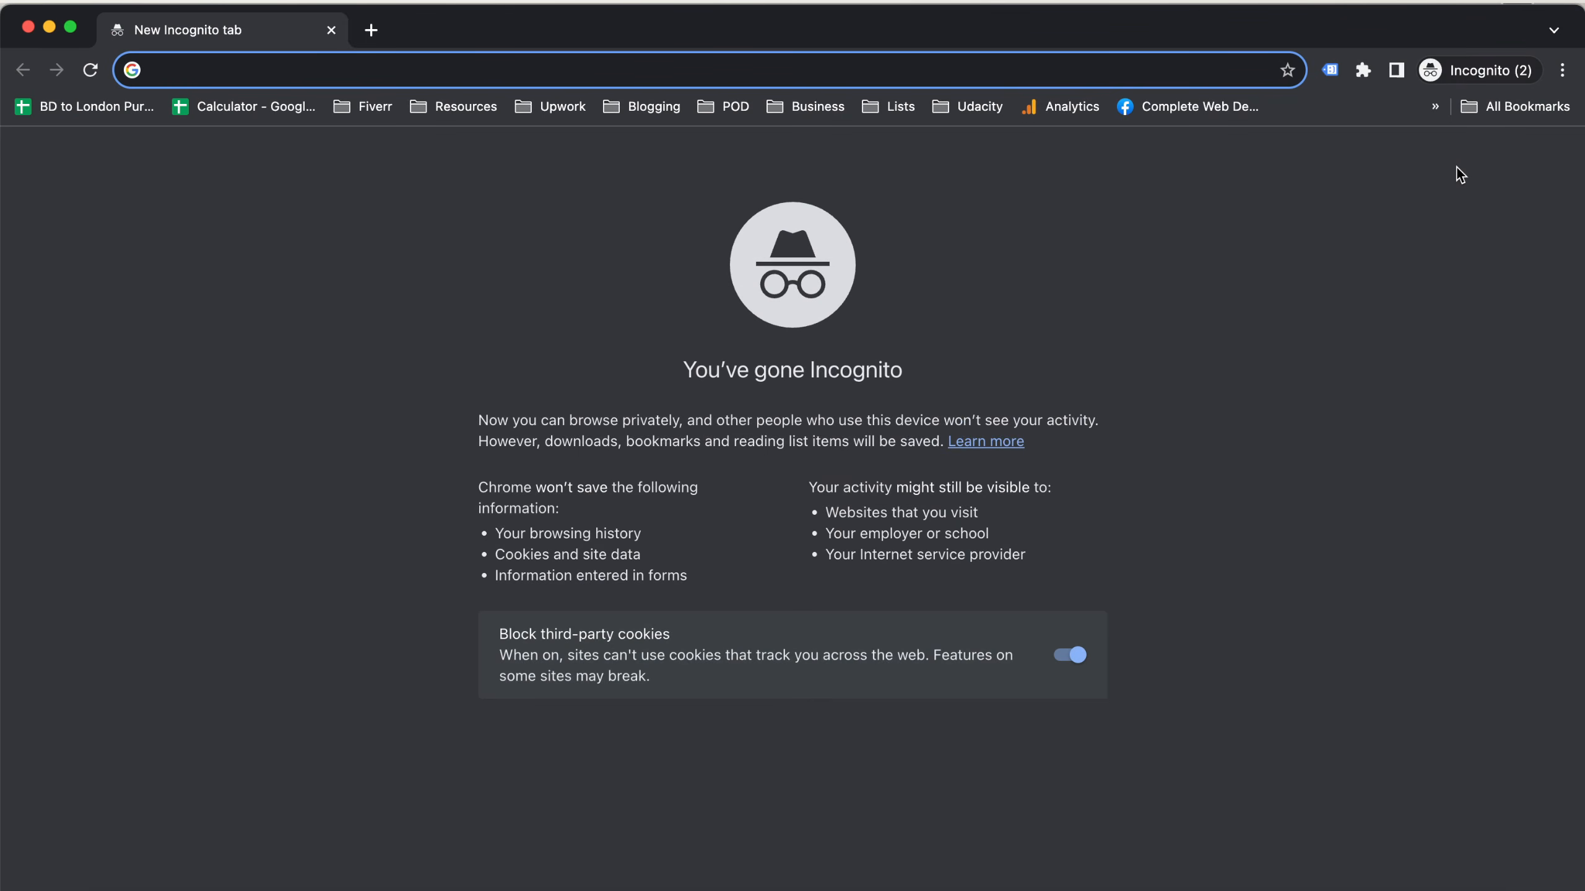
{"action": "type", "text": "foridas.art"}
{"action": "key", "text": "Return"}
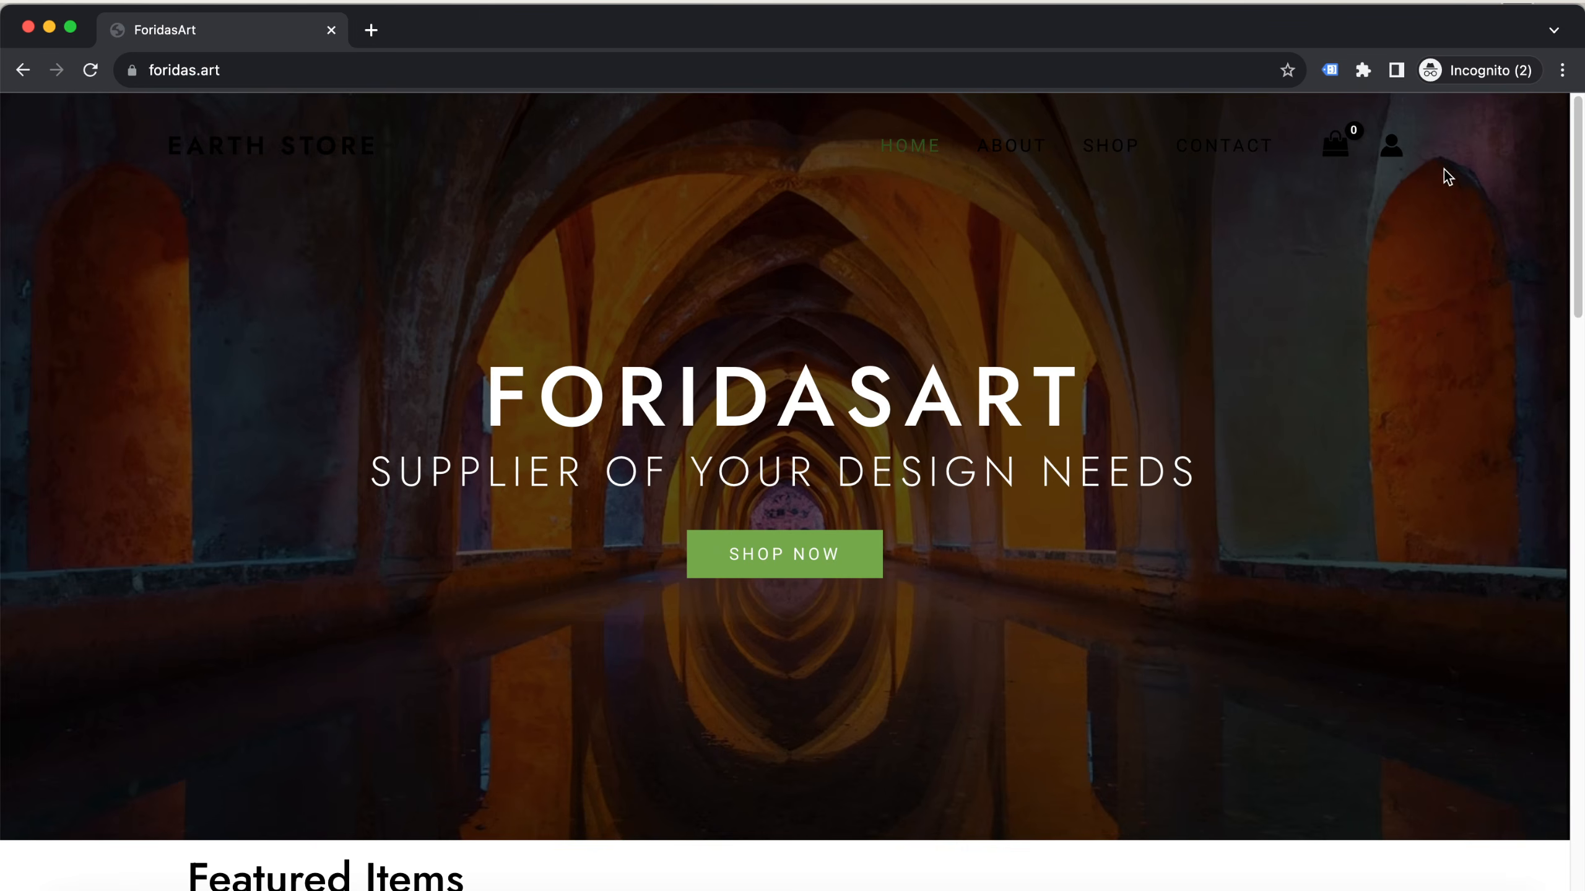
{"action": "scroll", "coordinate": [572, 536], "scroll_direction": "down", "scroll_amount": 10}
{"action": "scroll", "coordinate": [469, 493], "scroll_direction": "up", "scroll_amount": 3}
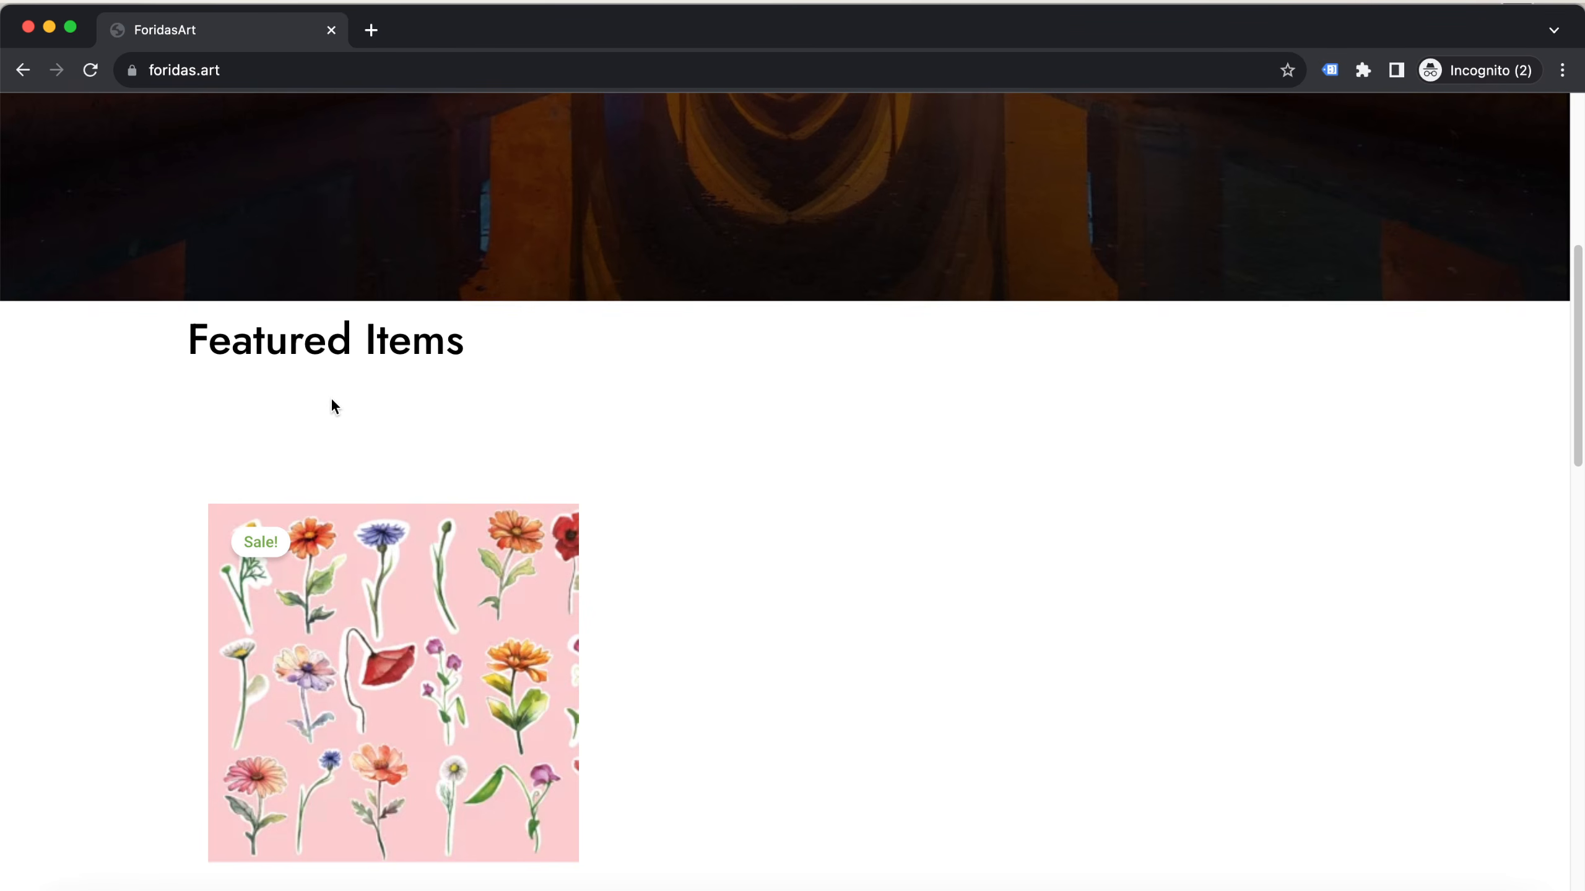
Return to the Home page editor and open the WordPress dashboard at foridas.art/wp-admin in its place
{"action": "left_click", "coordinate": [53, 27]}
{"action": "left_click", "coordinate": [907, 42]}
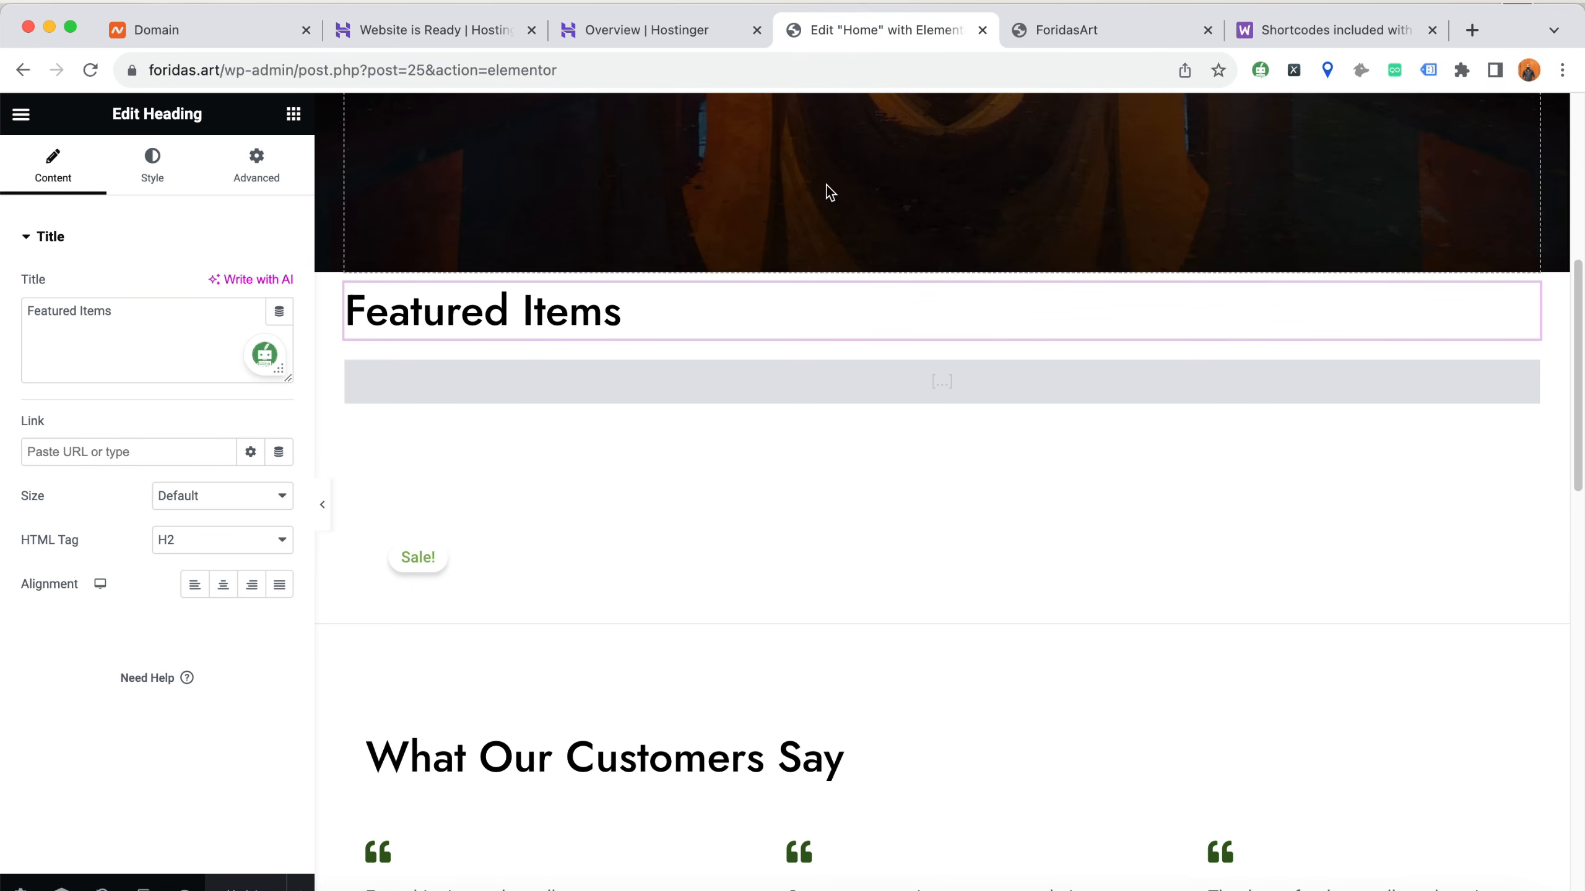
{"action": "scroll", "coordinate": [525, 496], "scroll_direction": "up", "scroll_amount": 9}
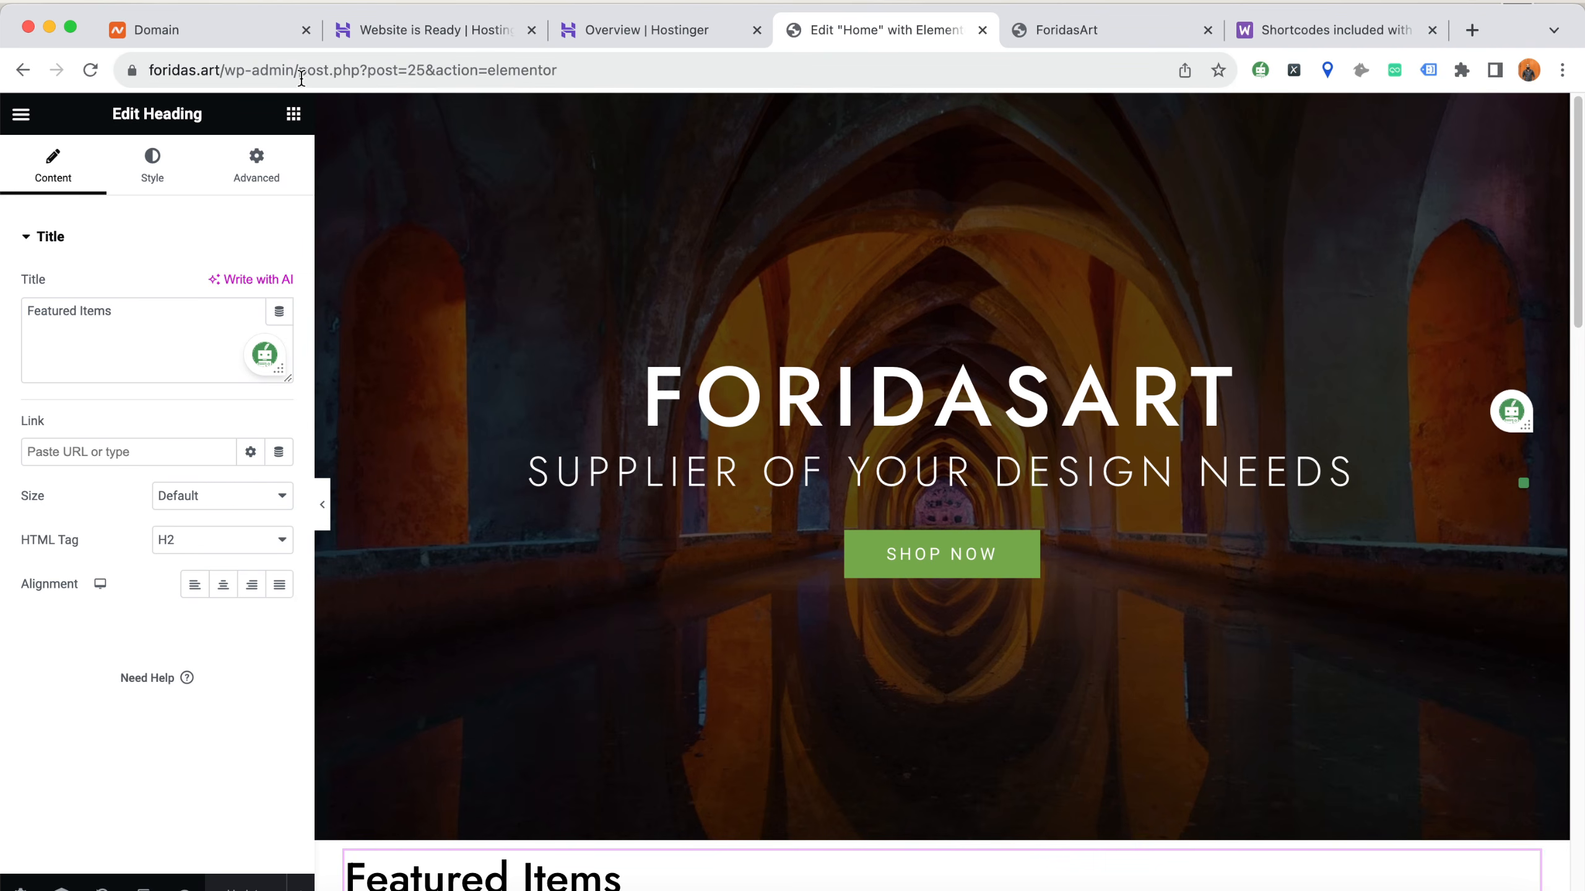
{"action": "left_click_drag", "start_coordinate": [299, 72], "coordinate": [998, 74]}
{"action": "key", "text": "BackSpace"}
{"action": "key", "text": "Return"}
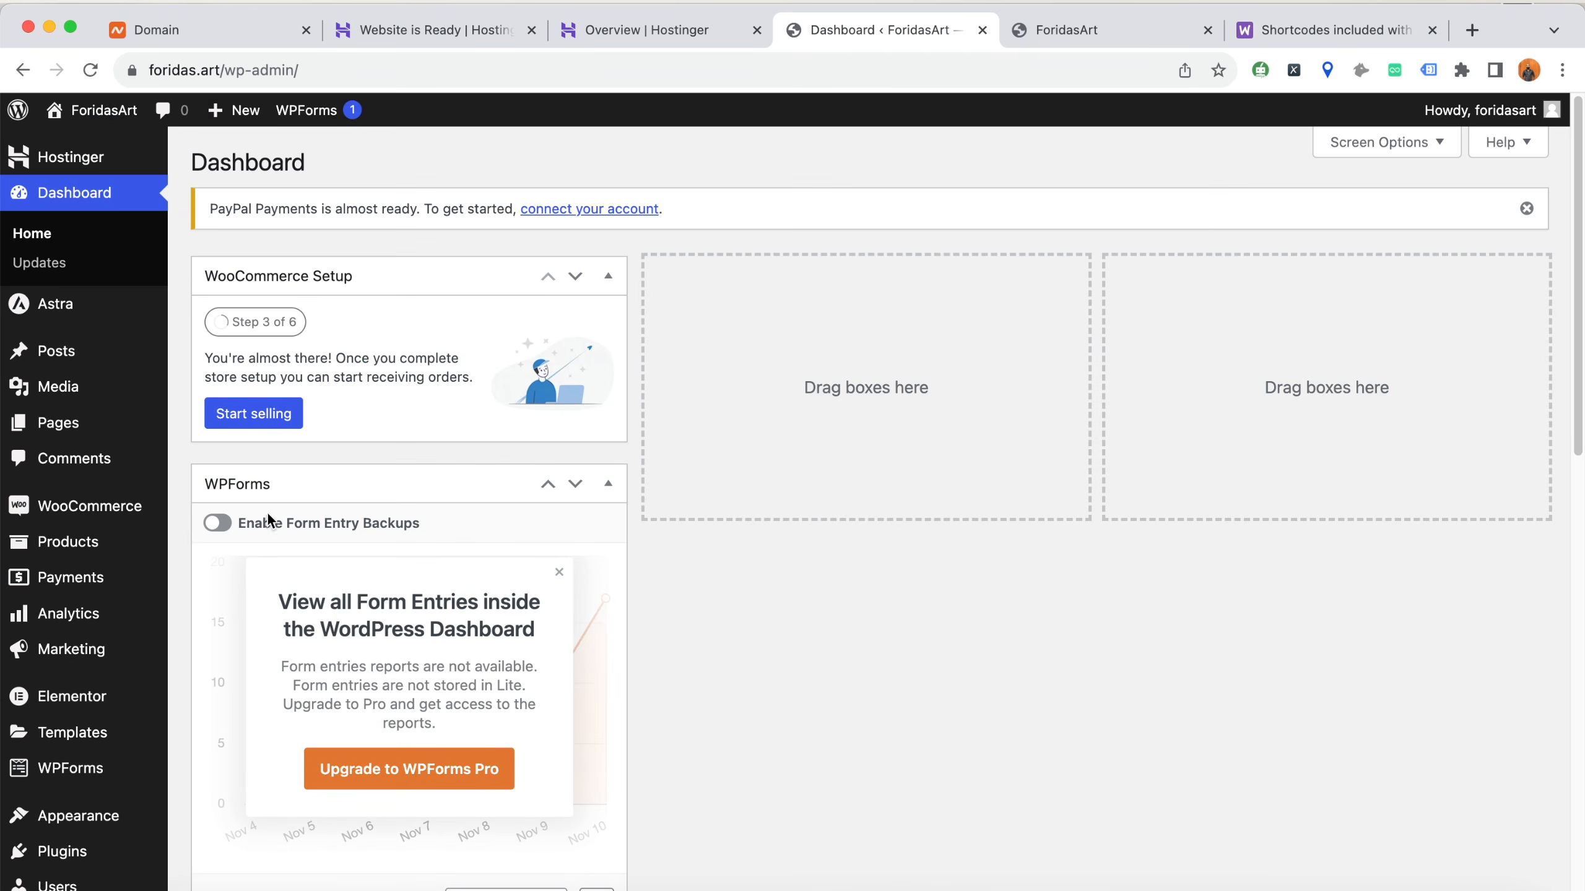
Open the list of all products and mark Stunning Watercolor Flower Stickers SVG Bundle as featured
{"action": "mouse_move", "coordinate": [84, 554]}
{"action": "left_click", "coordinate": [247, 556]}
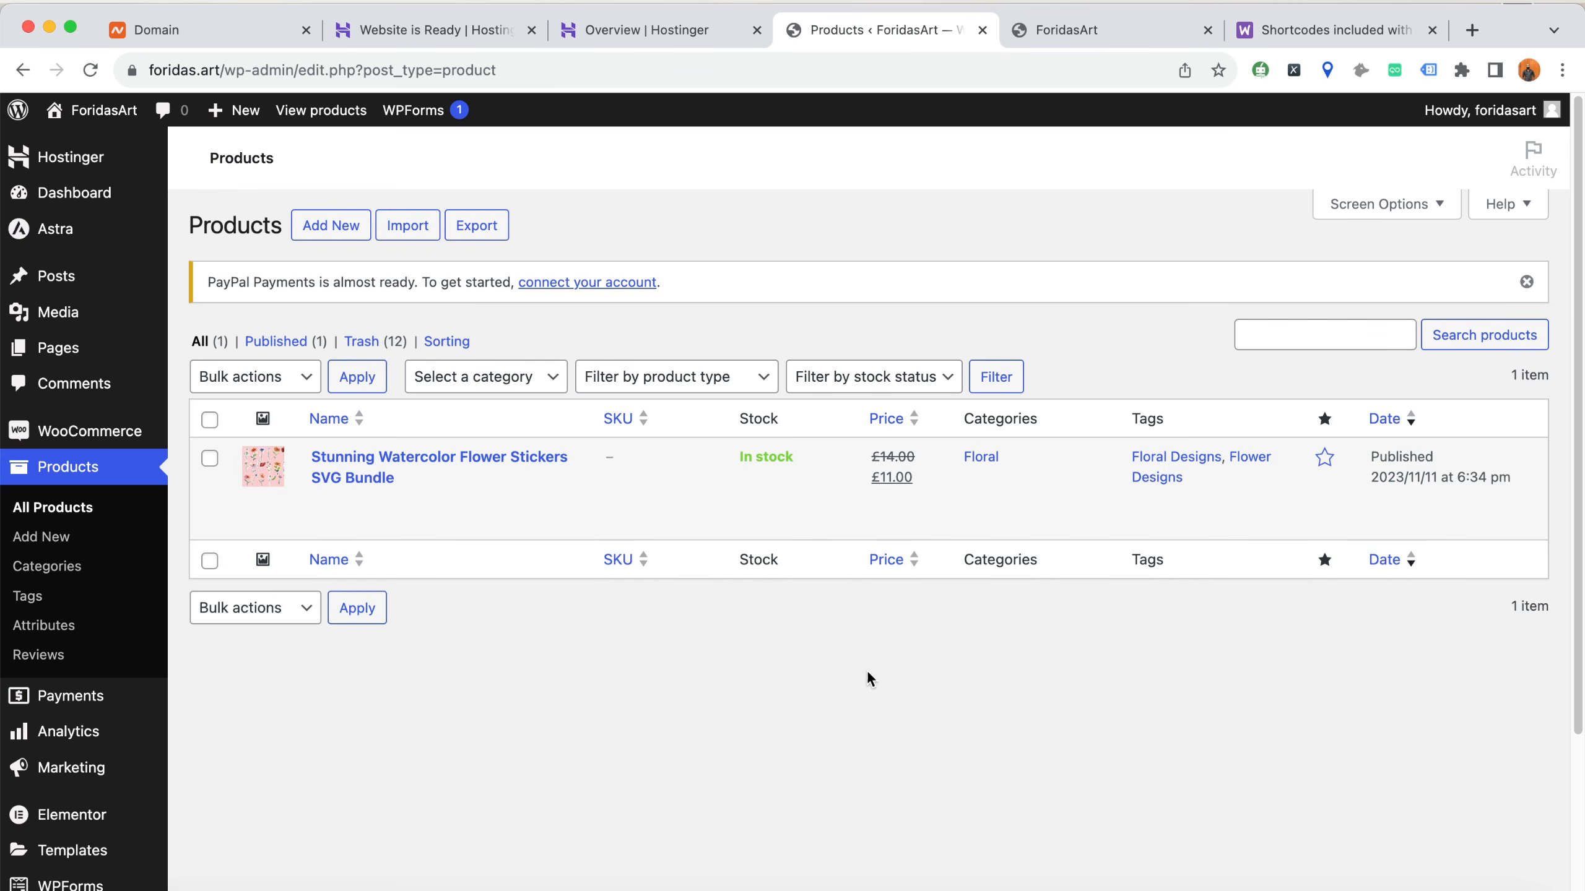
{"action": "left_click", "coordinate": [1325, 461]}
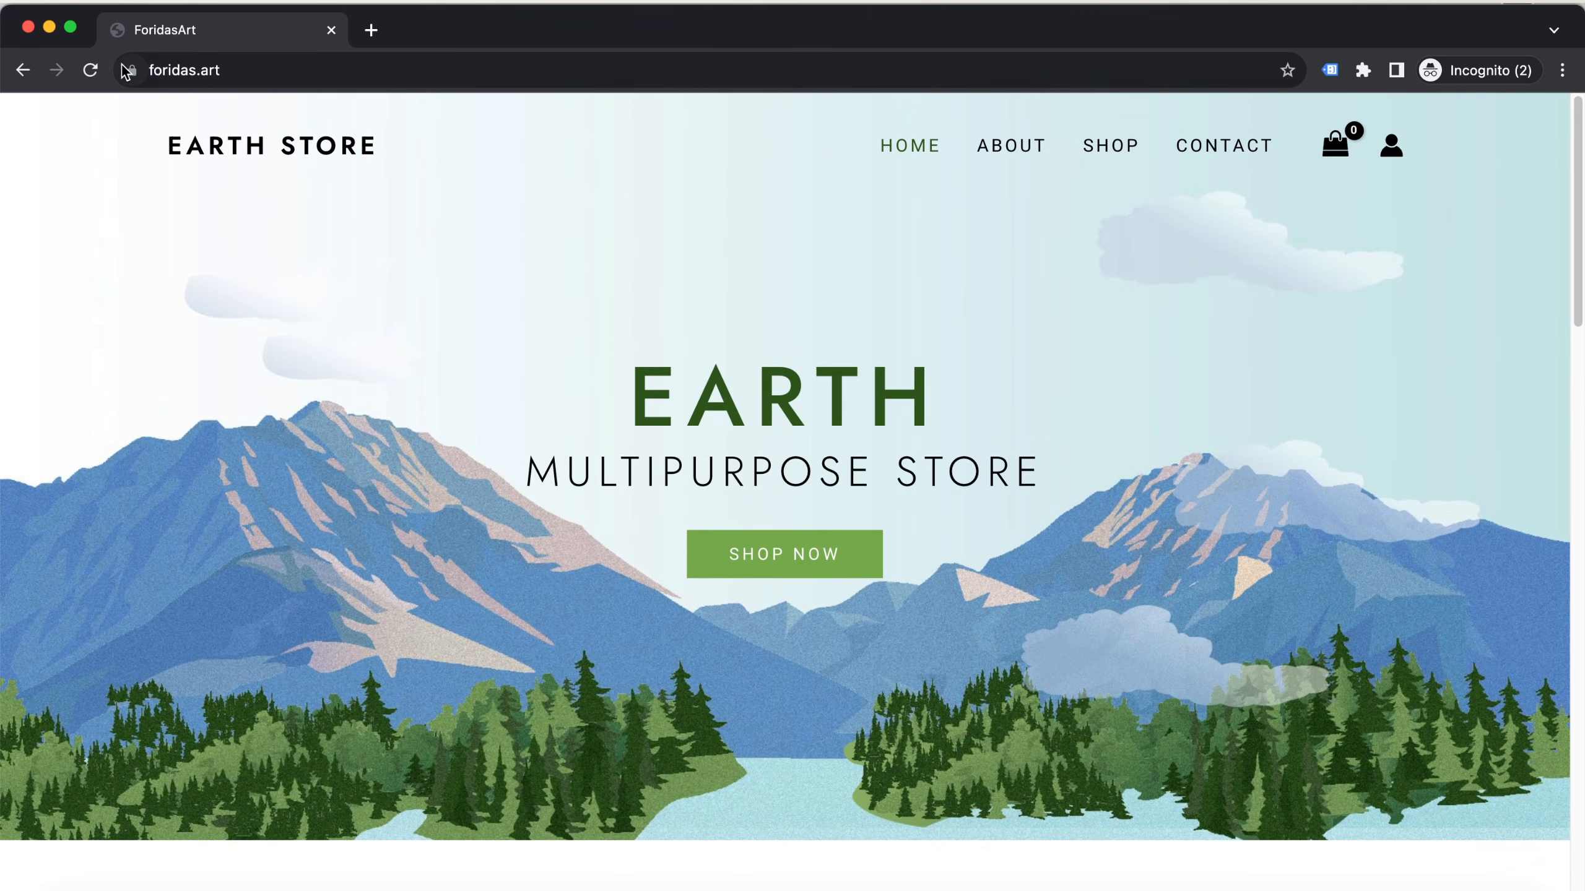
Reload foridas.art in the incognito window and check the products under Featured Items and in the section below
{"action": "left_click", "coordinate": [92, 71]}
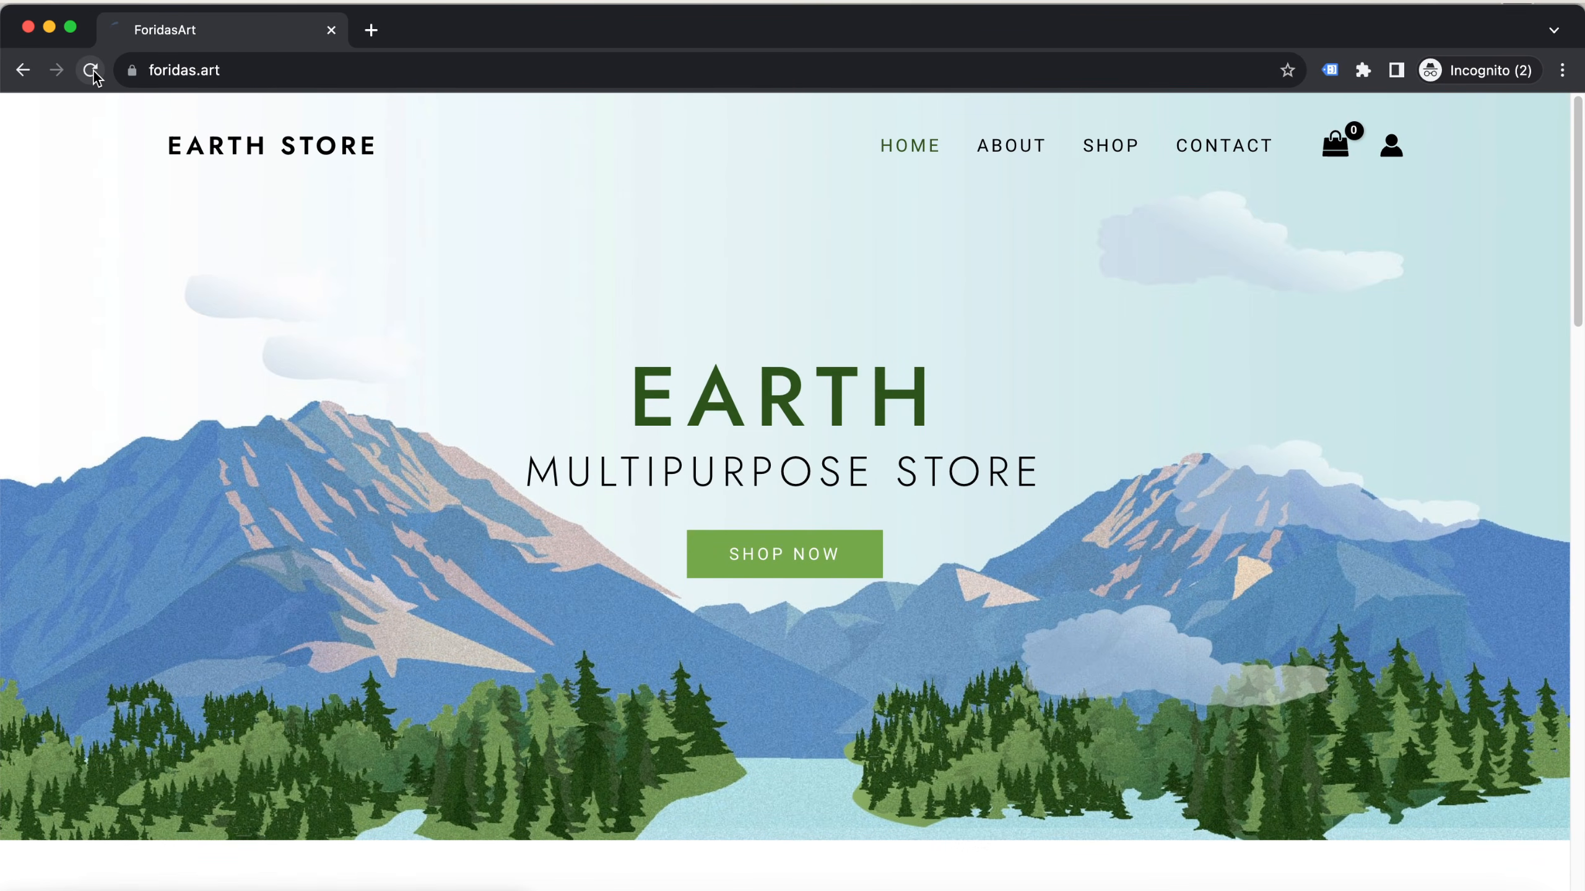
{"action": "scroll", "coordinate": [14, 523], "scroll_direction": "down", "scroll_amount": 10}
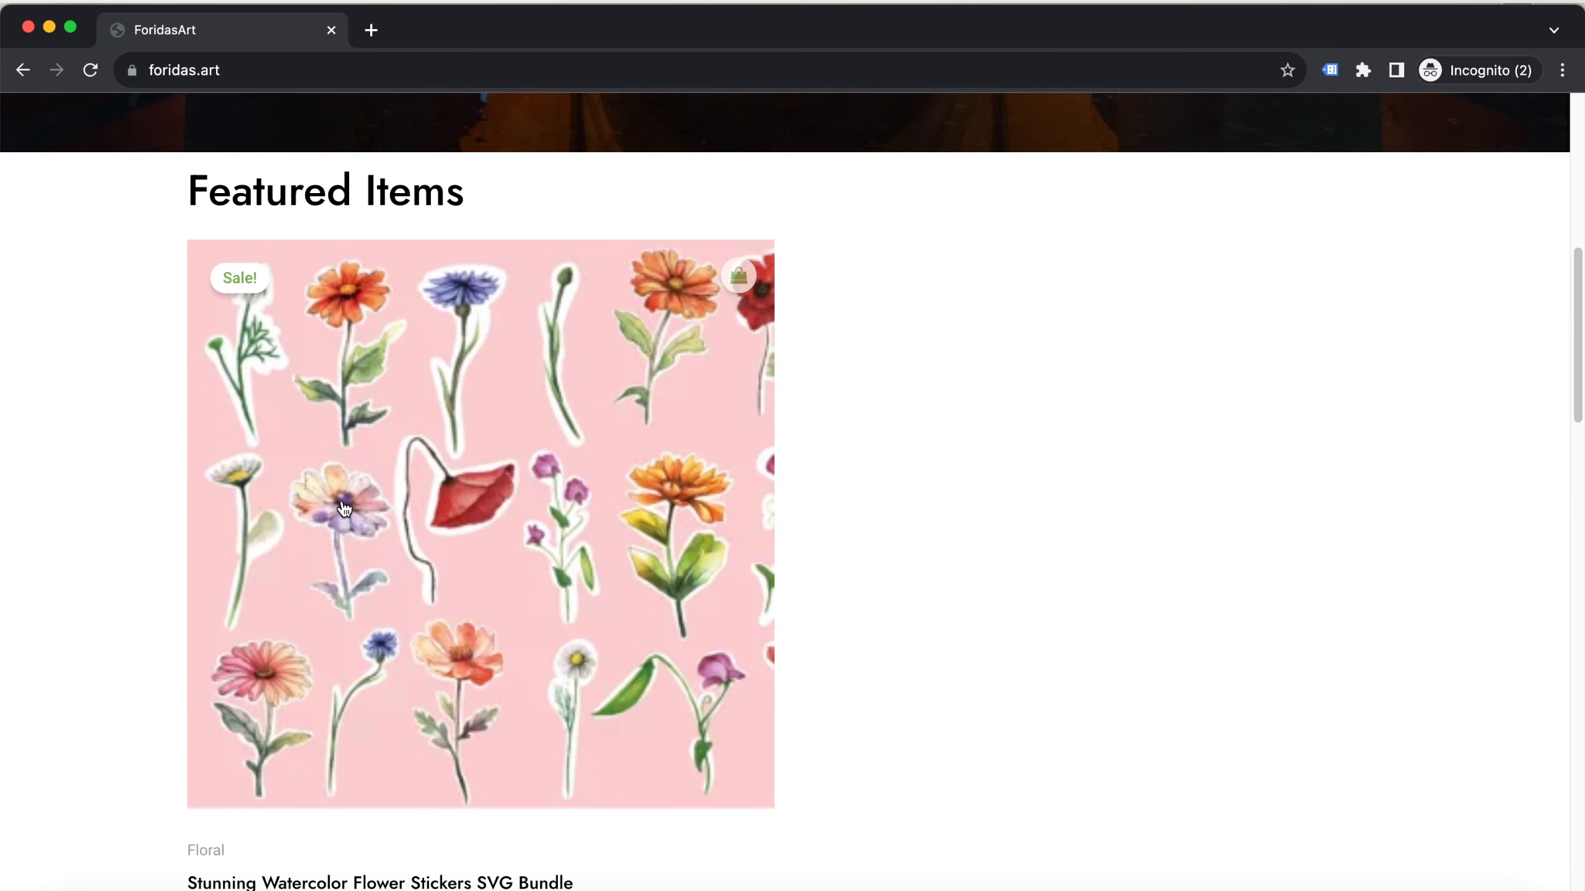
{"action": "scroll", "coordinate": [492, 604], "scroll_direction": "down", "scroll_amount": 10}
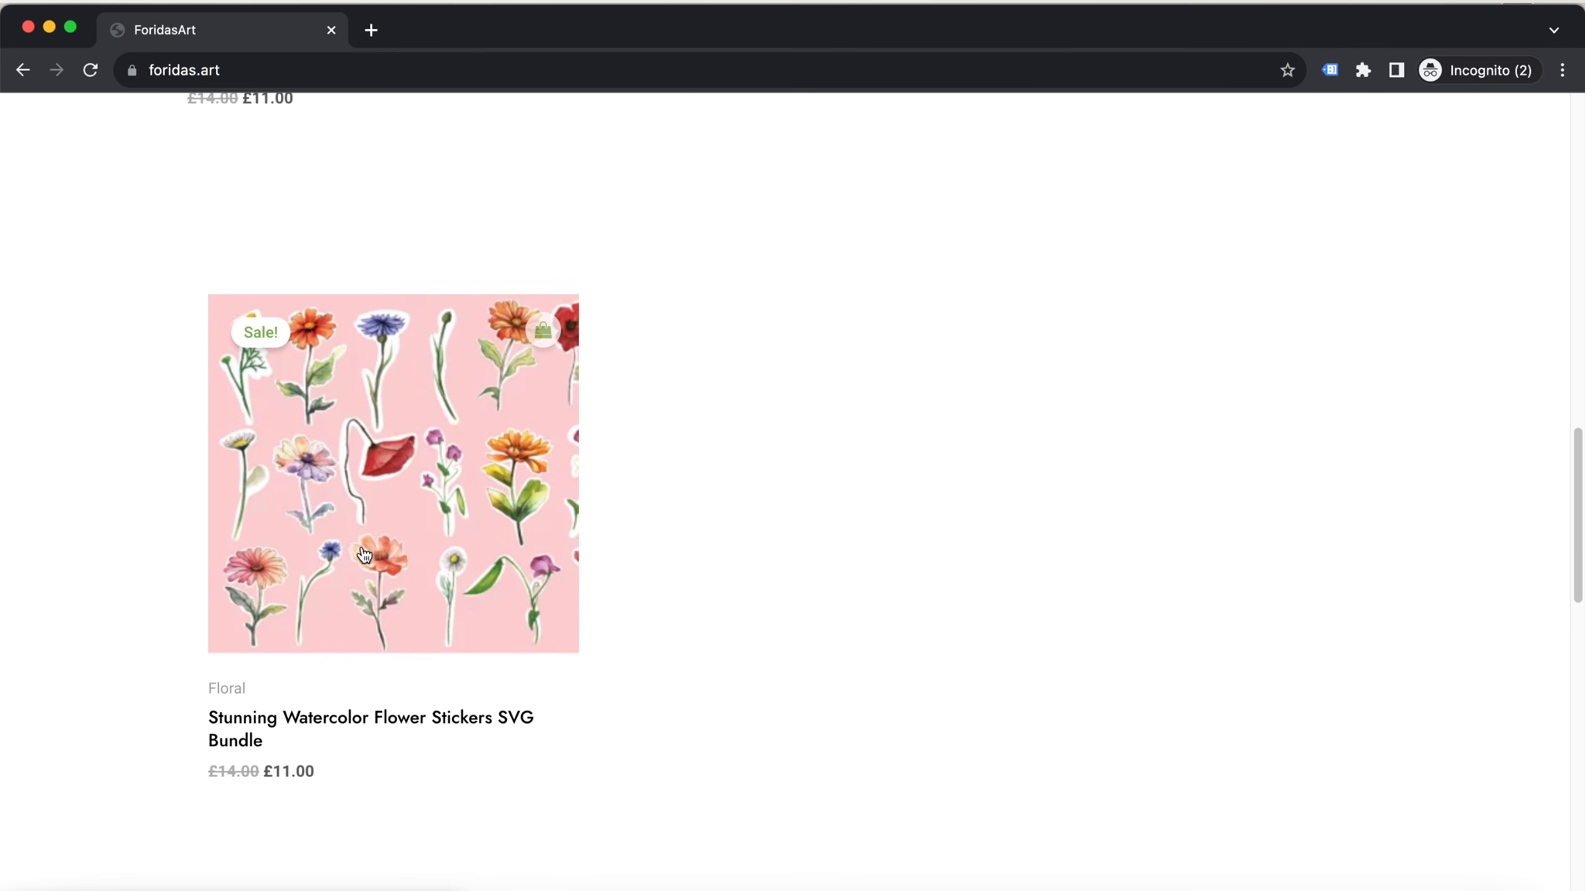
Review the Featured Items section and hero of the live home page, and close the incognito window
{"action": "scroll", "coordinate": [483, 549], "scroll_direction": "up", "scroll_amount": 5}
{"action": "scroll", "coordinate": [483, 549], "scroll_direction": "up", "scroll_amount": 6}
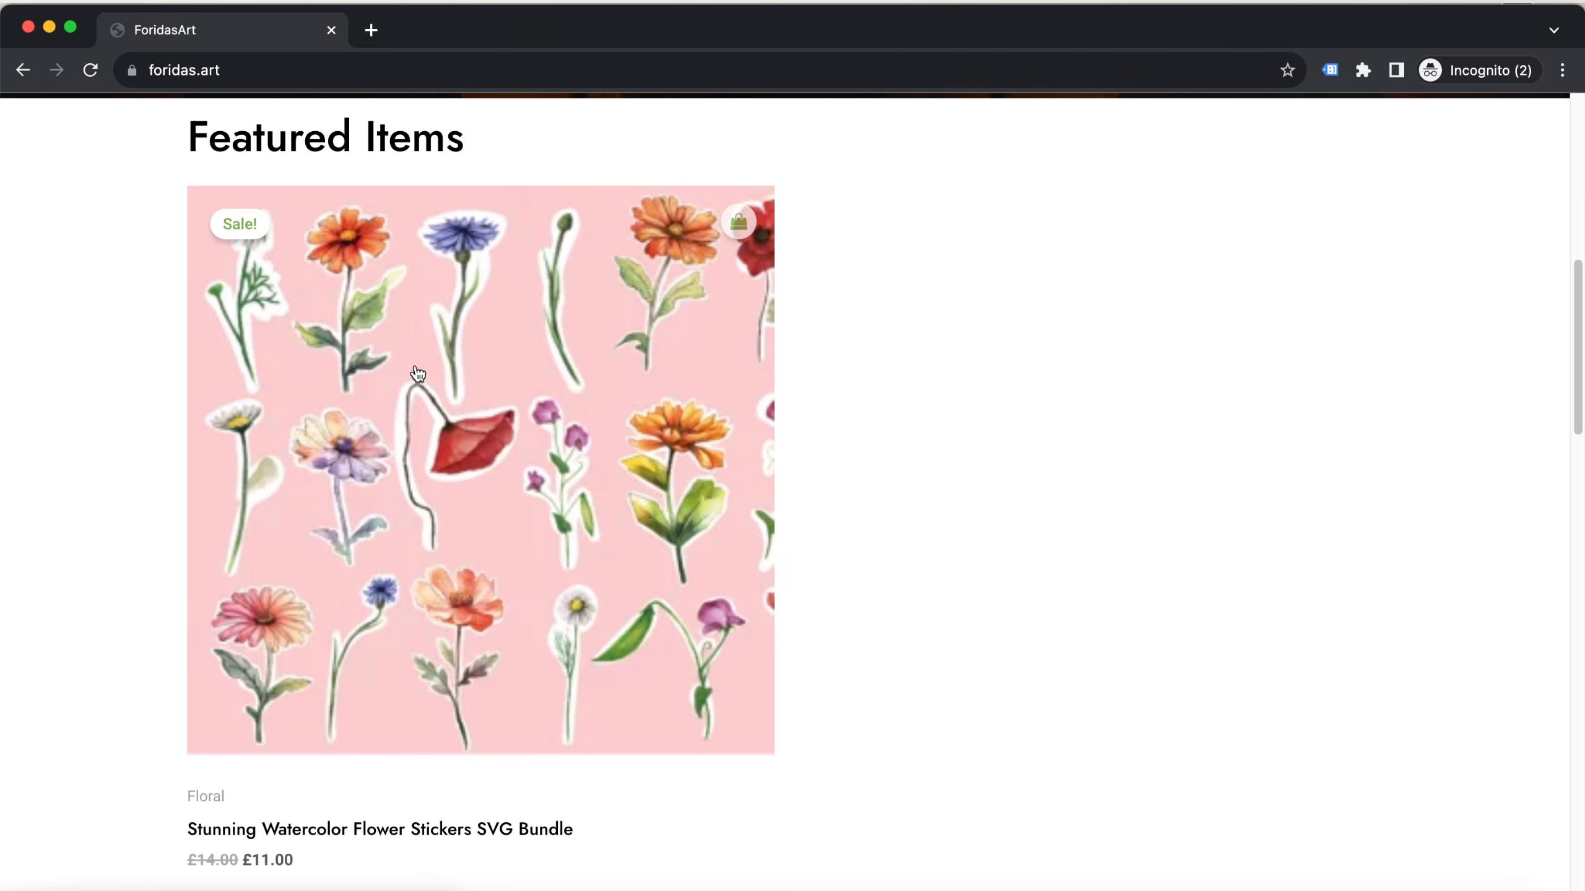
{"action": "scroll", "coordinate": [475, 374], "scroll_direction": "up", "scroll_amount": 5}
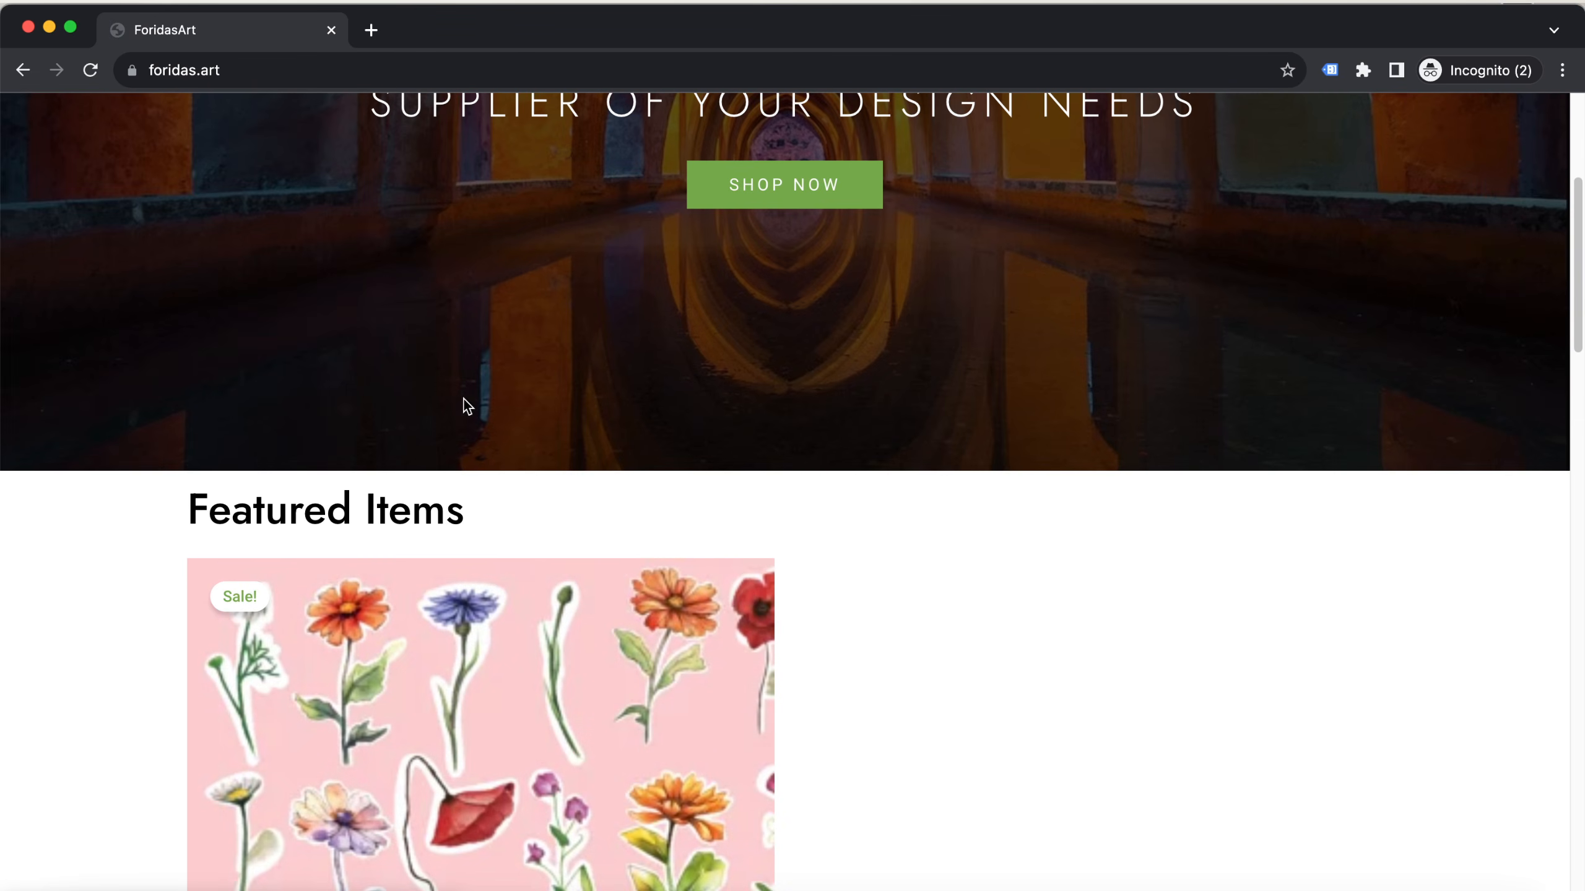
{"action": "left_click", "coordinate": [28, 26]}
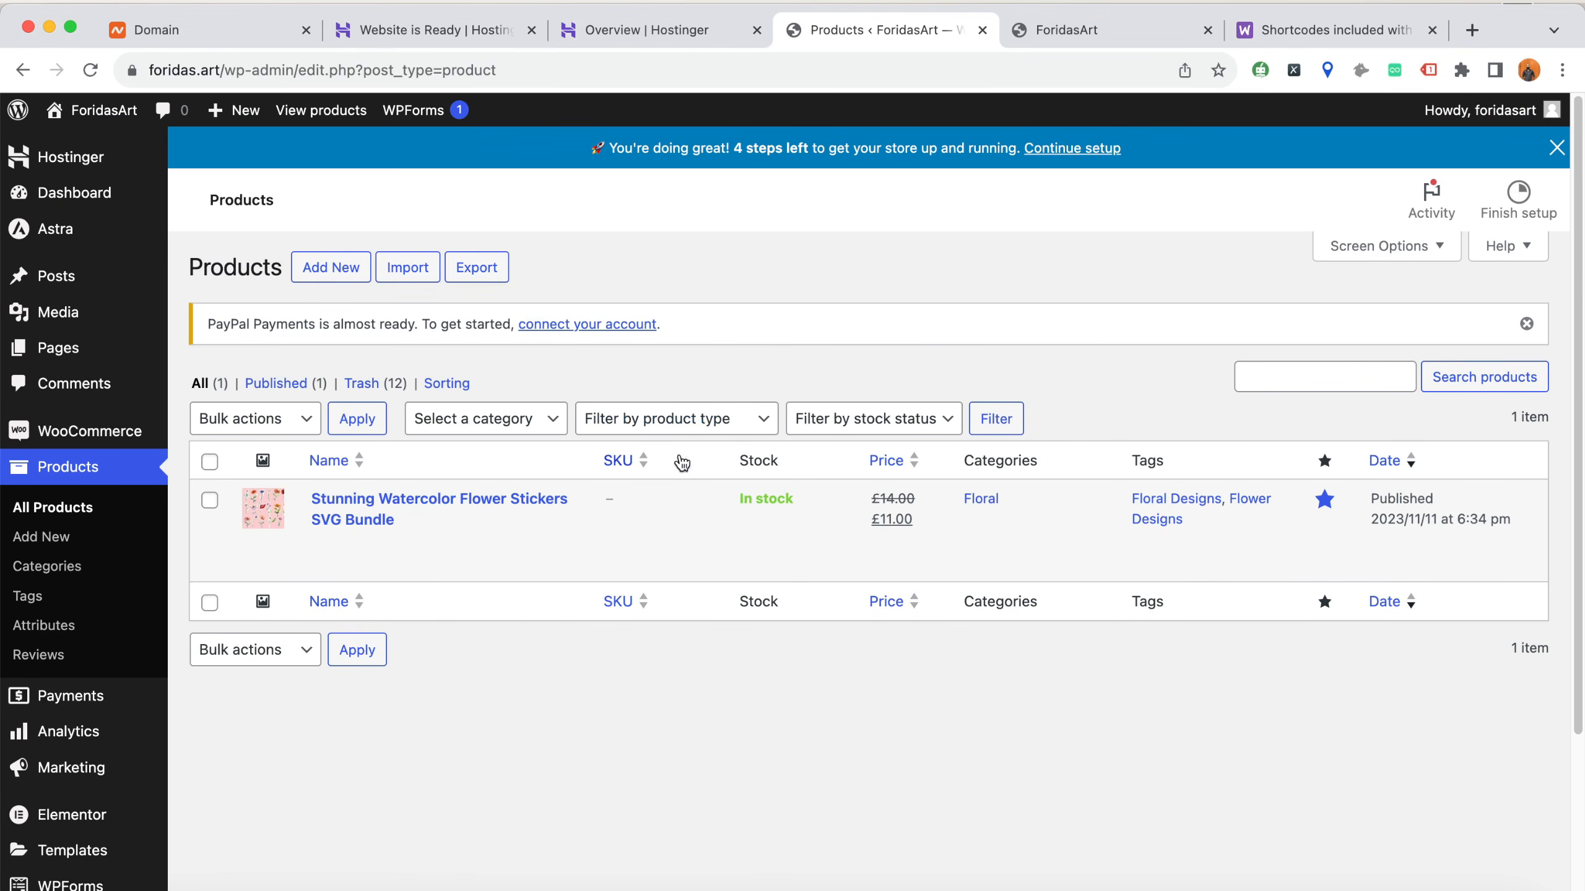
Close the browser tab with the outdated foridas.art home page and return to the WordPress products list
{"action": "left_click", "coordinate": [1046, 33]}
{"action": "left_click", "coordinate": [891, 39]}
{"action": "left_click", "coordinate": [1068, 38]}
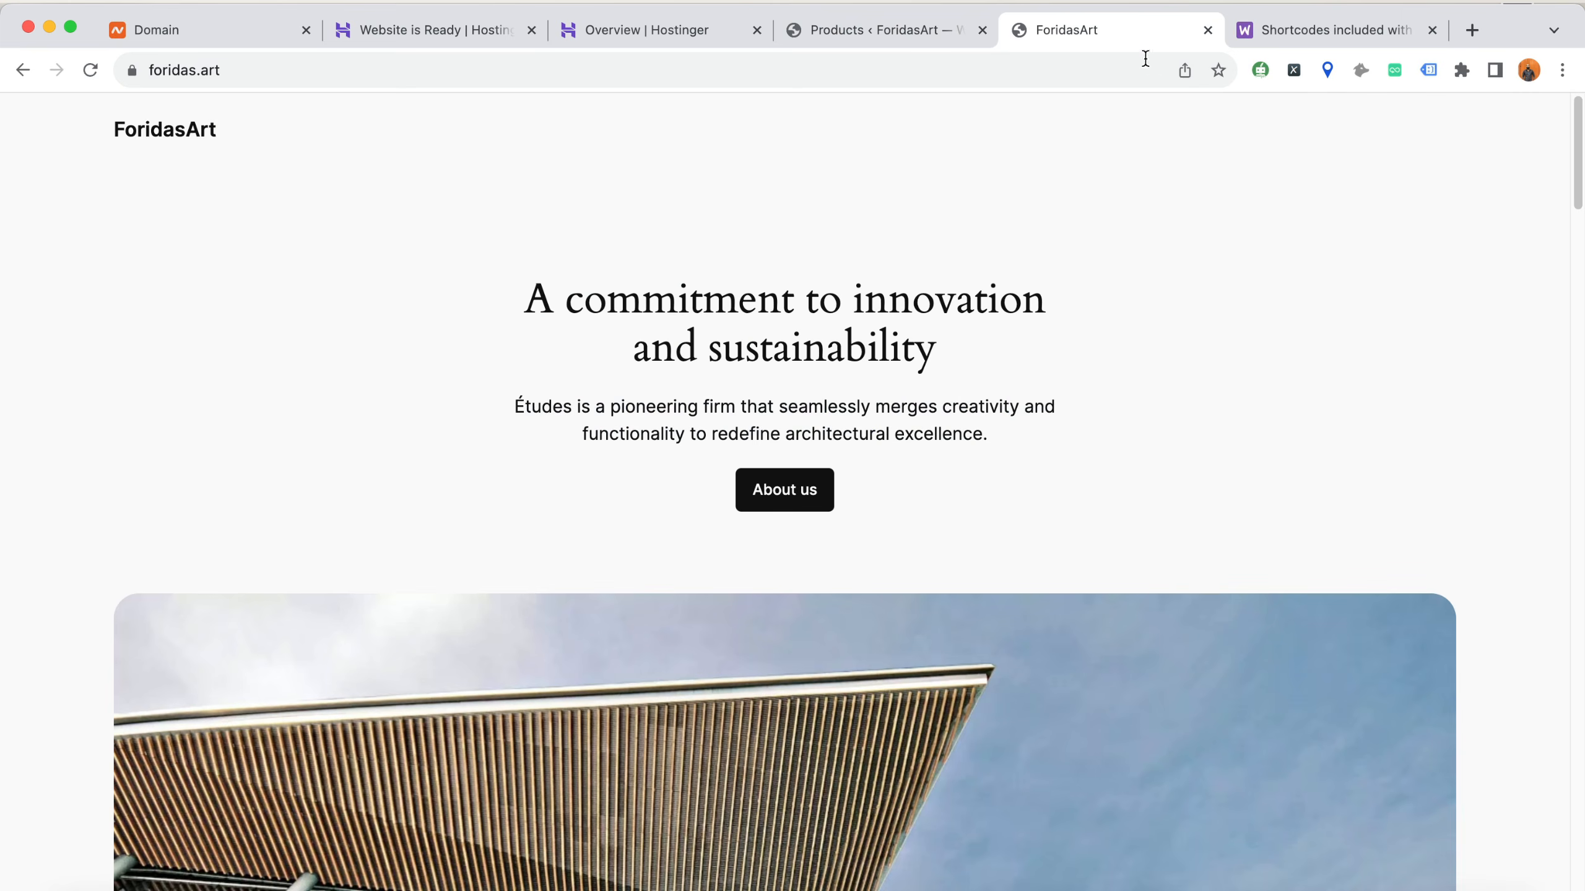
{"action": "left_click", "coordinate": [1210, 30]}
{"action": "left_click", "coordinate": [829, 31]}
{"action": "left_click", "coordinate": [675, 31]}
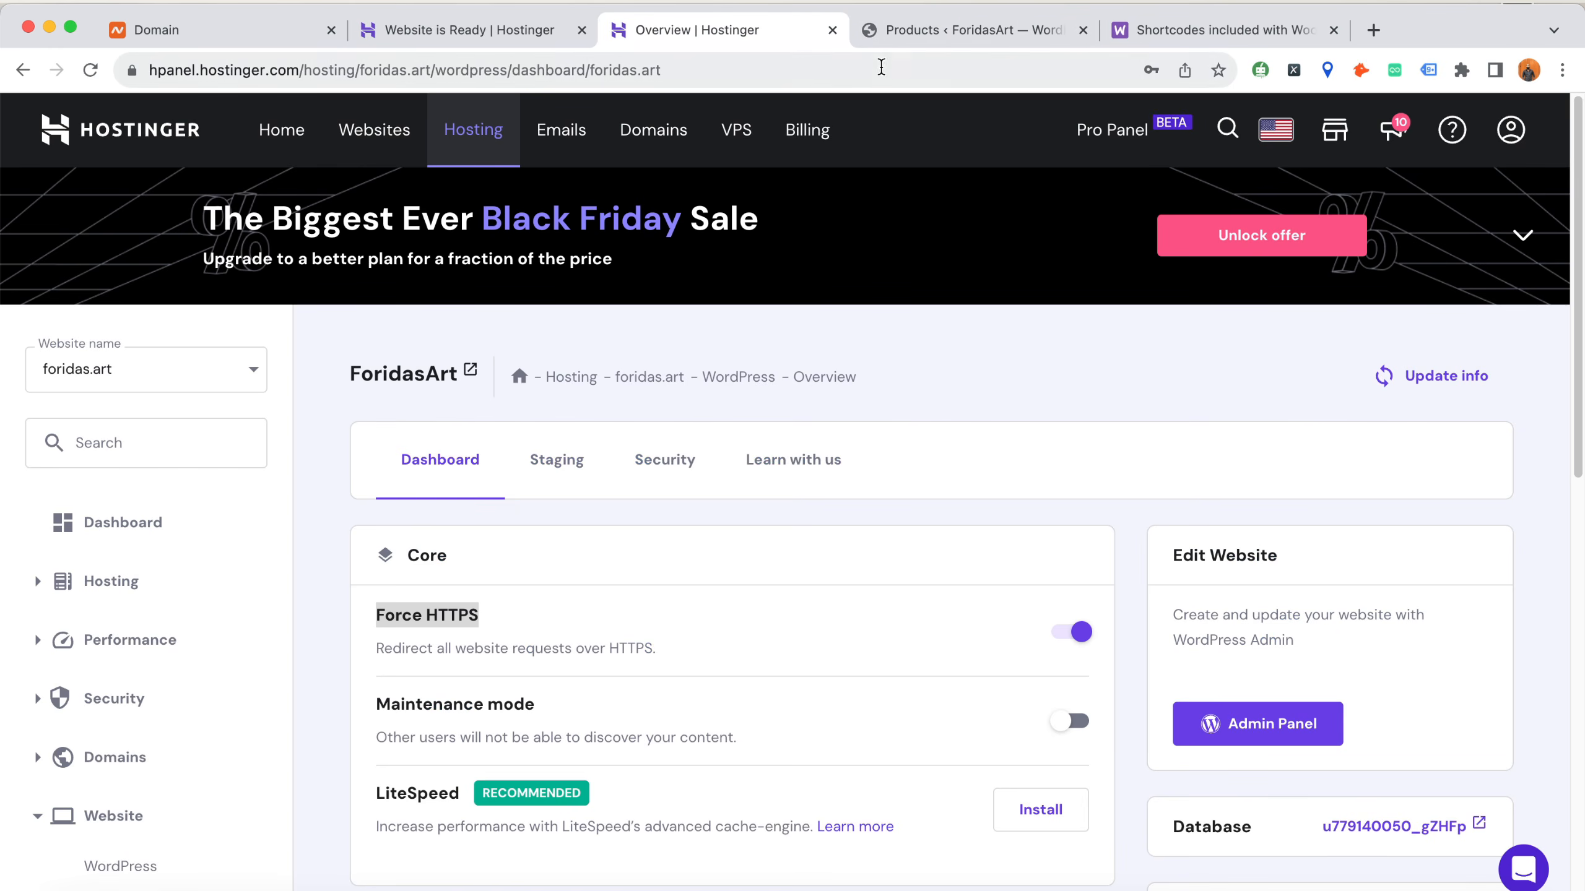
{"action": "left_click", "coordinate": [917, 40]}
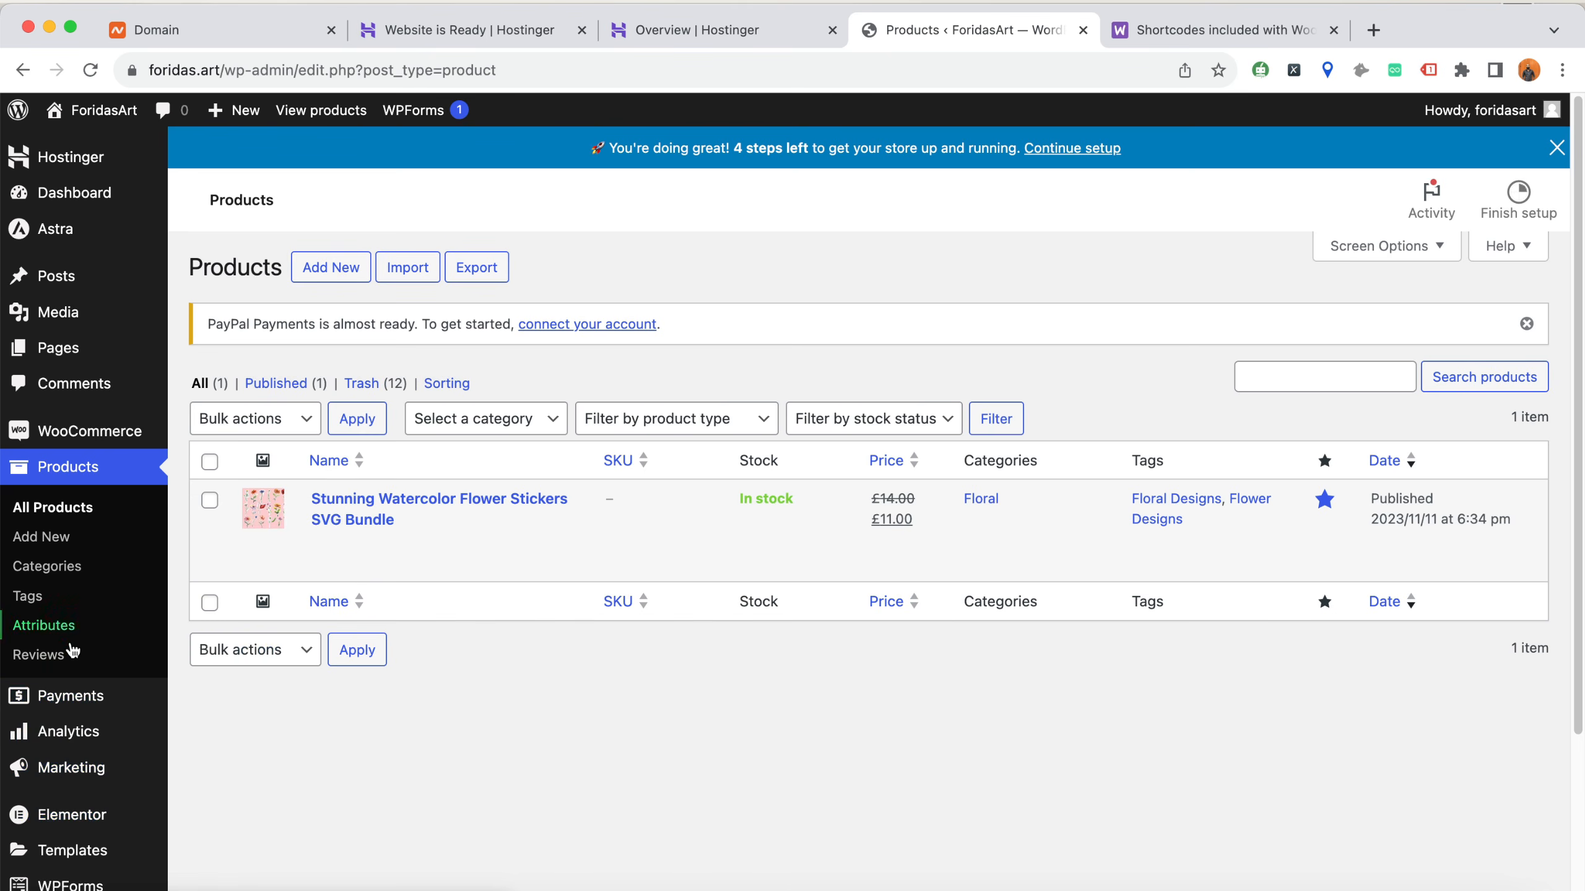
{"action": "scroll", "coordinate": [82, 655], "scroll_direction": "down", "scroll_amount": 3}
{"action": "scroll", "coordinate": [81, 687], "scroll_direction": "down", "scroll_amount": 5}
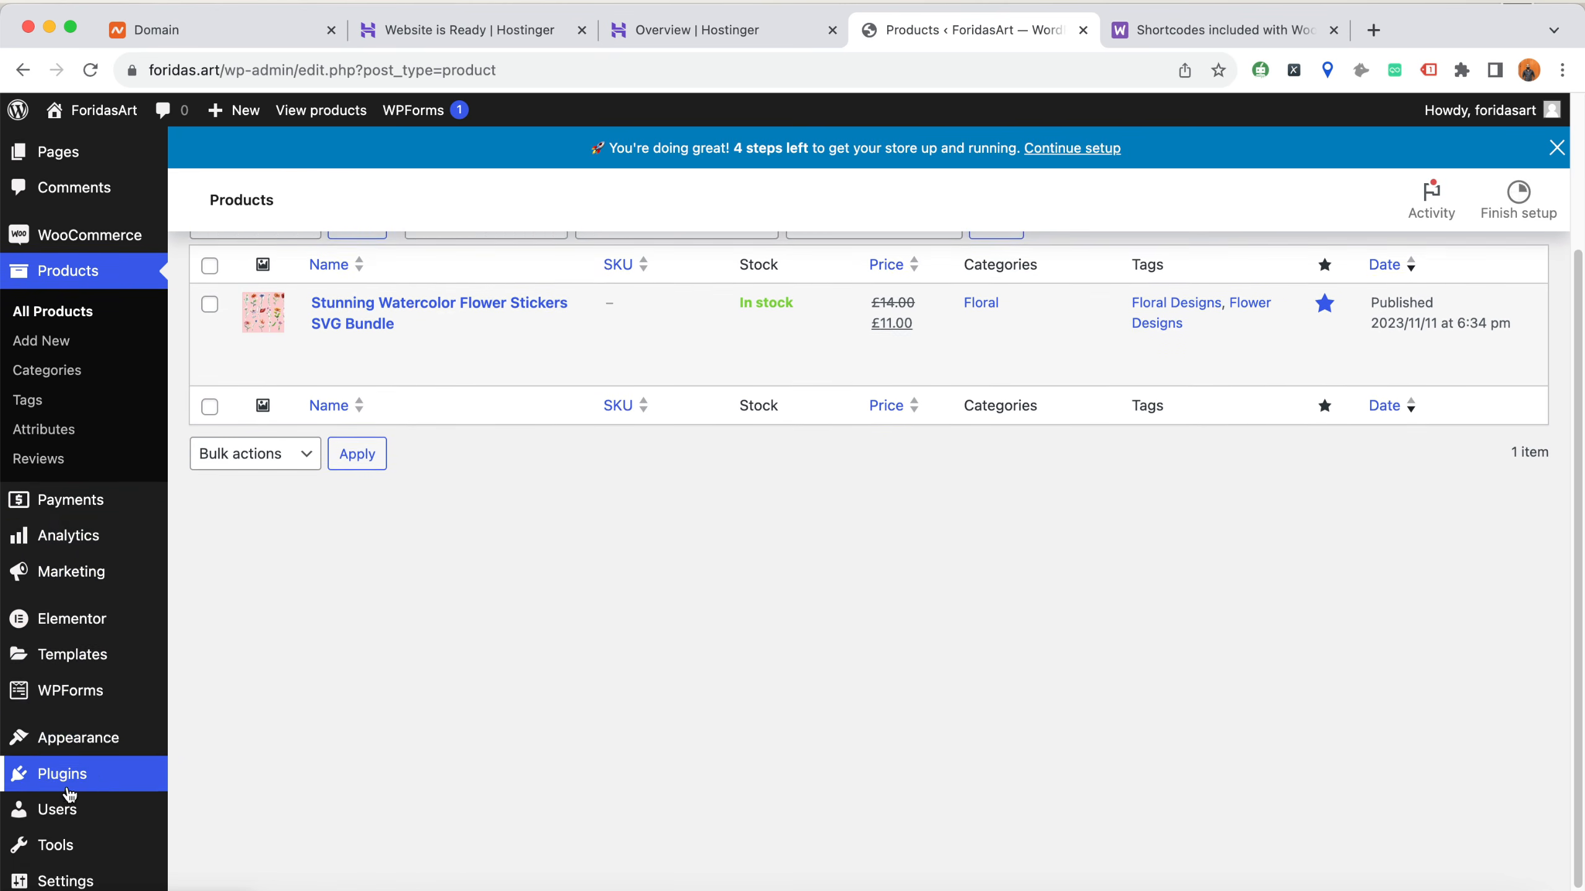
{"action": "scroll", "coordinate": [536, 550], "scroll_direction": "up", "scroll_amount": 5}
{"action": "scroll", "coordinate": [535, 551], "scroll_direction": "up", "scroll_amount": 2}
{"action": "left_click", "coordinate": [1166, 34]}
{"action": "left_click", "coordinate": [978, 38]}
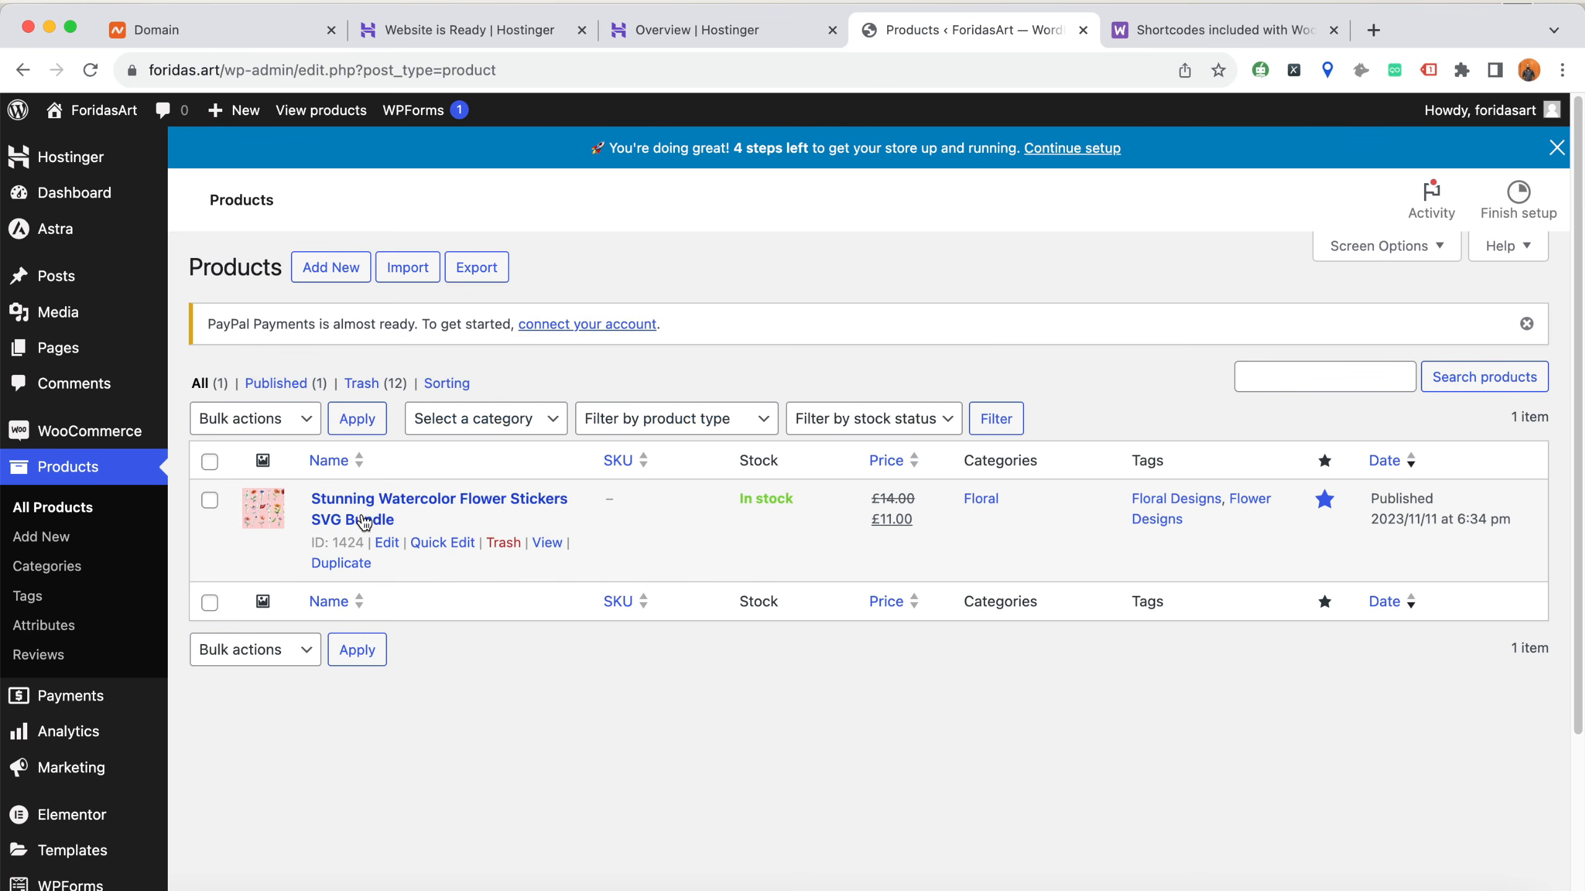
View the live product page of Stunning Watercolor Flower Stickers SVG Bundle and look over its image, price and description
{"action": "left_click", "coordinate": [547, 542], "text": "super"}
{"action": "left_click", "coordinate": [1043, 36]}
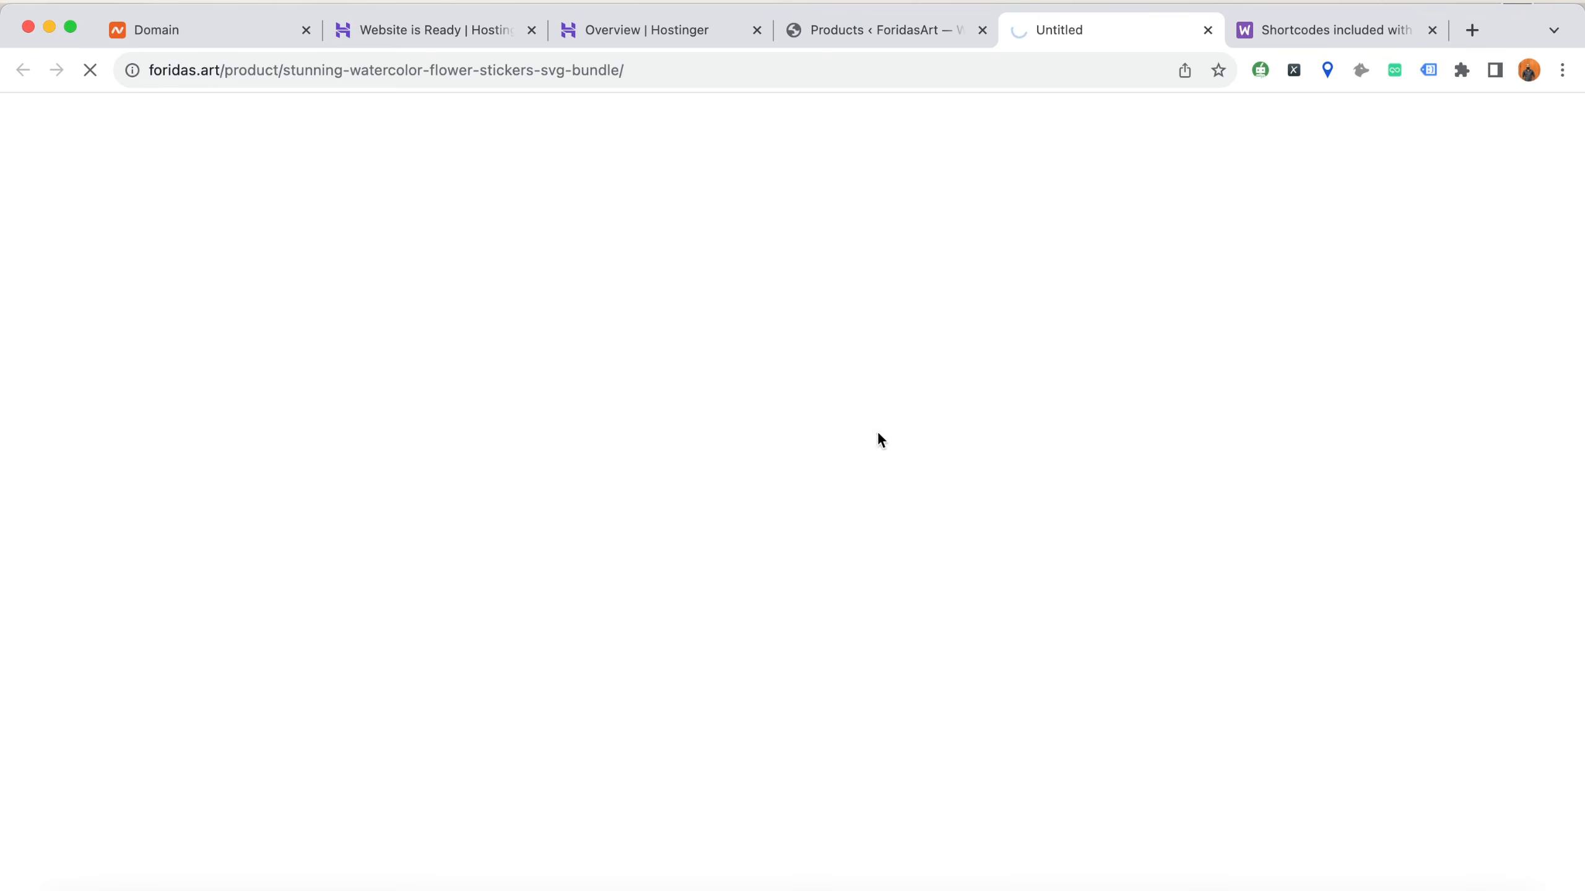
{"action": "scroll", "coordinate": [706, 474], "scroll_direction": "down", "scroll_amount": 5}
{"action": "scroll", "coordinate": [707, 479], "scroll_direction": "up", "scroll_amount": 5}
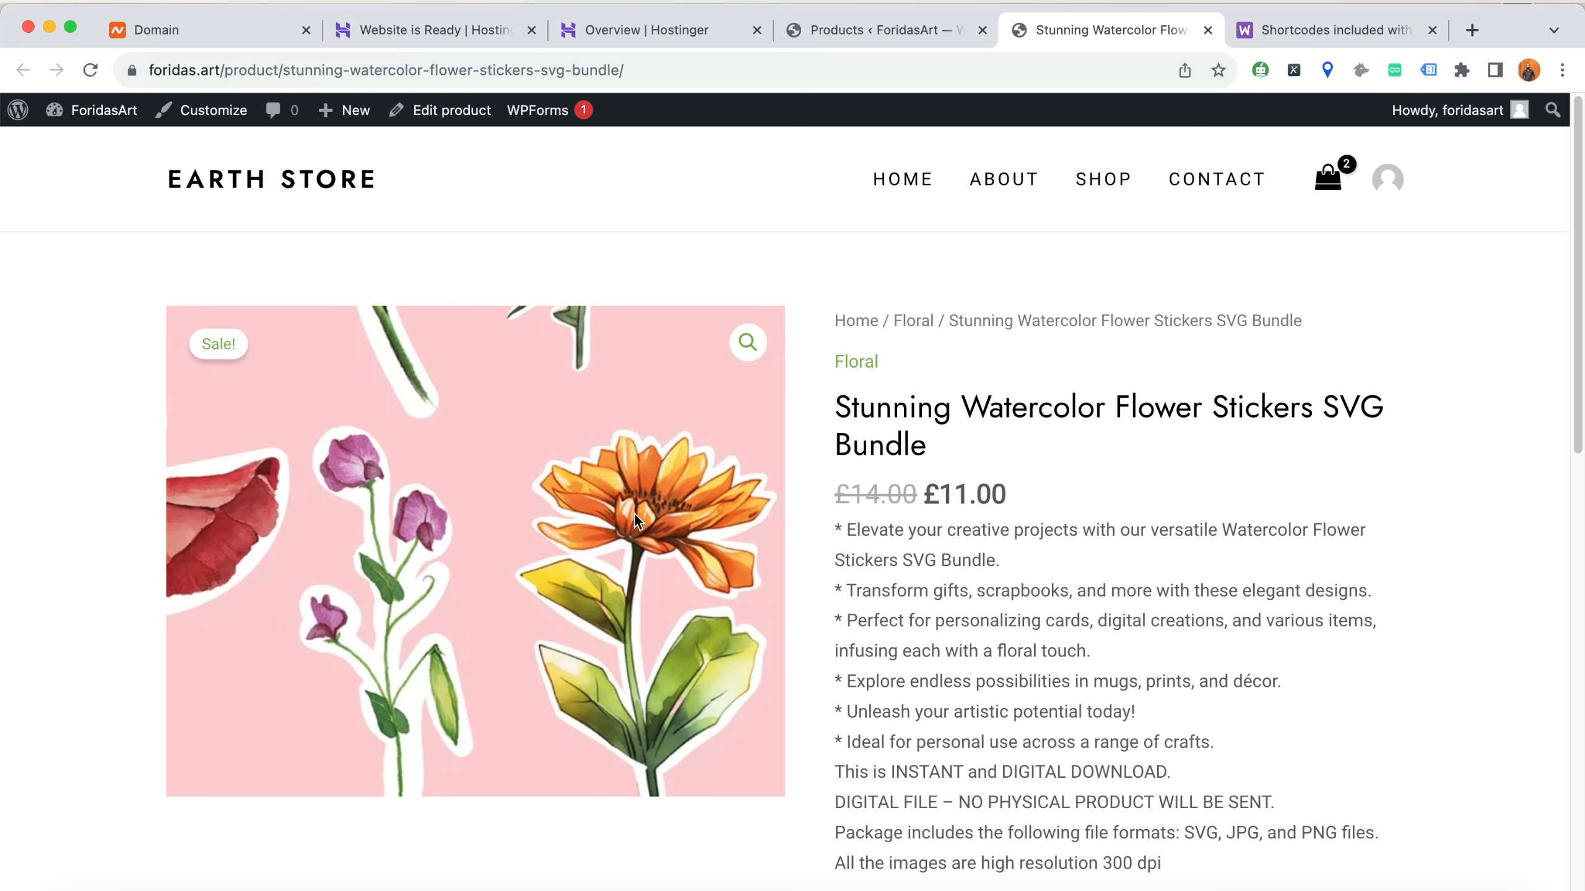
{"action": "scroll", "coordinate": [624, 487], "scroll_direction": "down", "scroll_amount": 8}
{"action": "scroll", "coordinate": [619, 460], "scroll_direction": "up", "scroll_amount": 8}
Return to the WordPress admin and search the plugins available to add for "wishlist"
{"action": "left_click", "coordinate": [899, 44]}
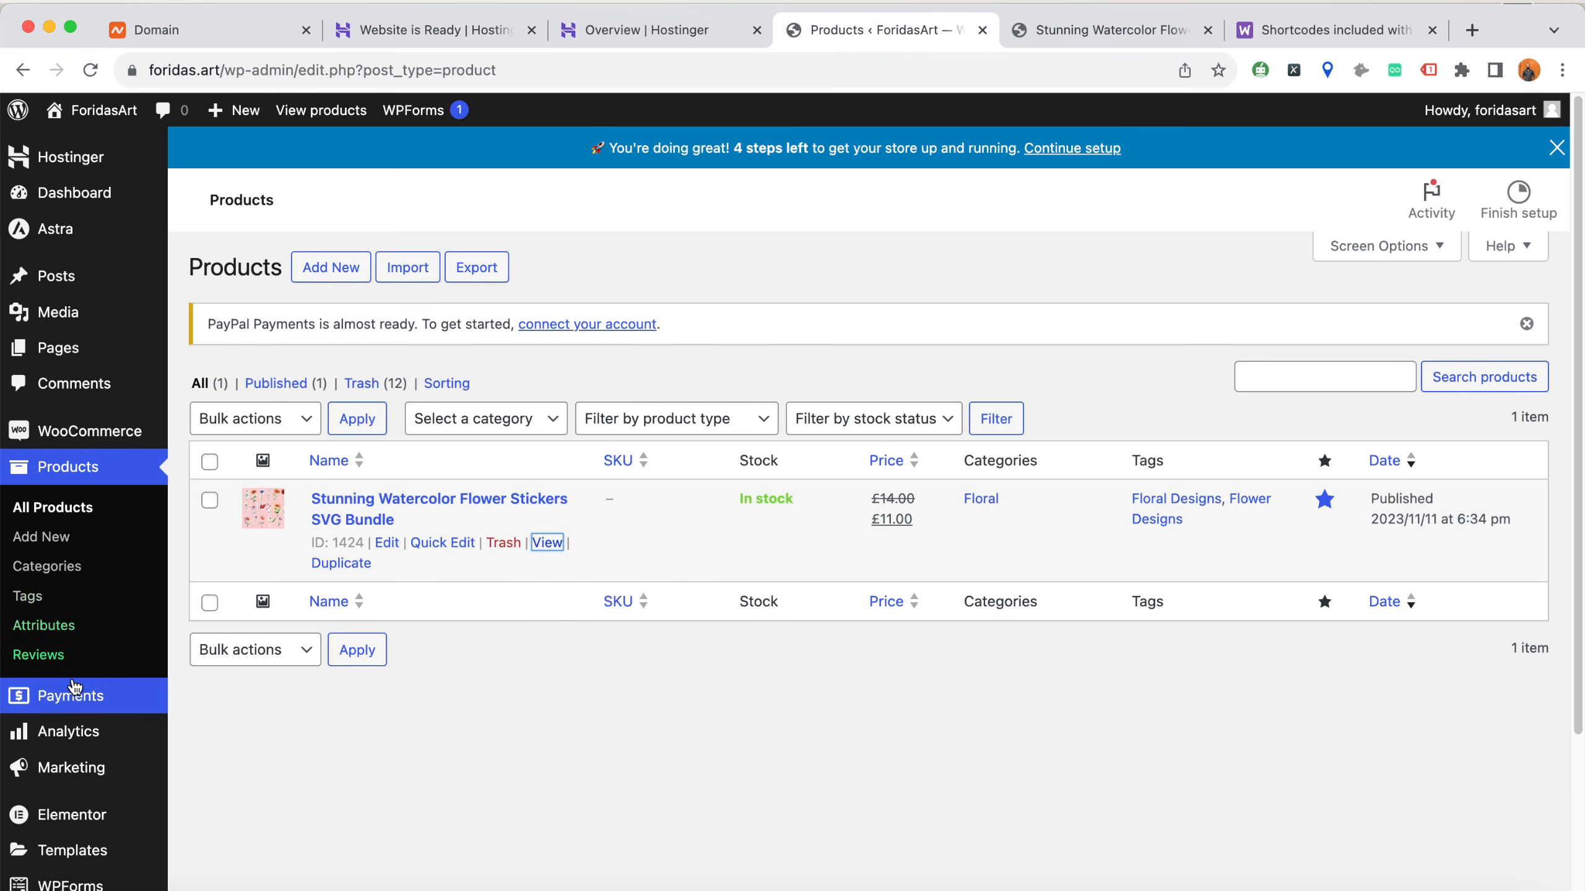
{"action": "scroll", "coordinate": [106, 804], "scroll_direction": "down", "scroll_amount": 3}
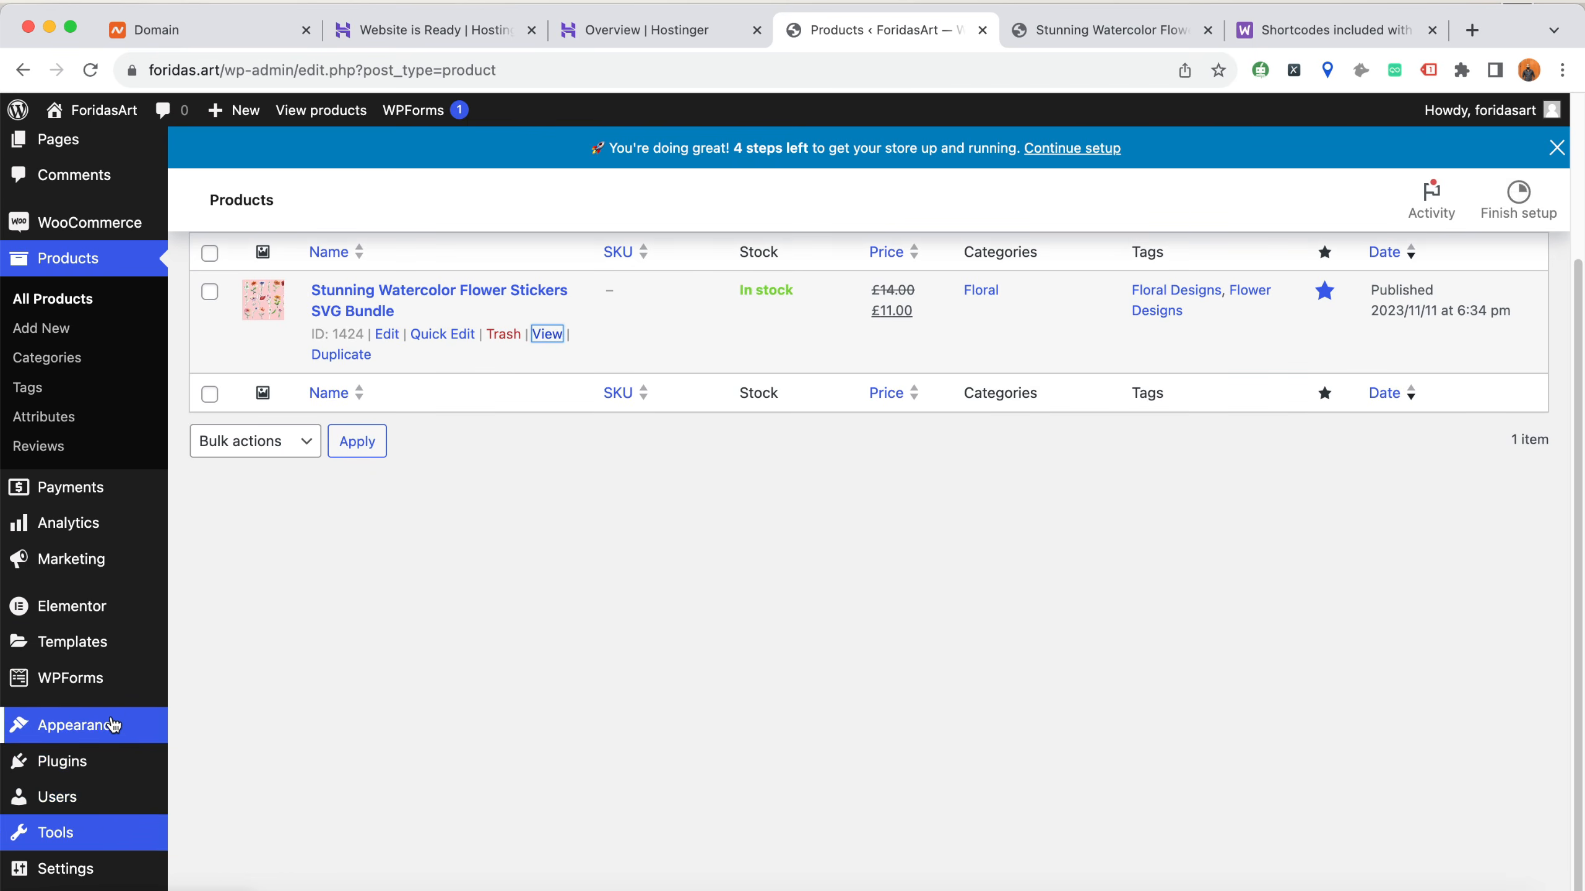
{"action": "mouse_move", "coordinate": [112, 760]}
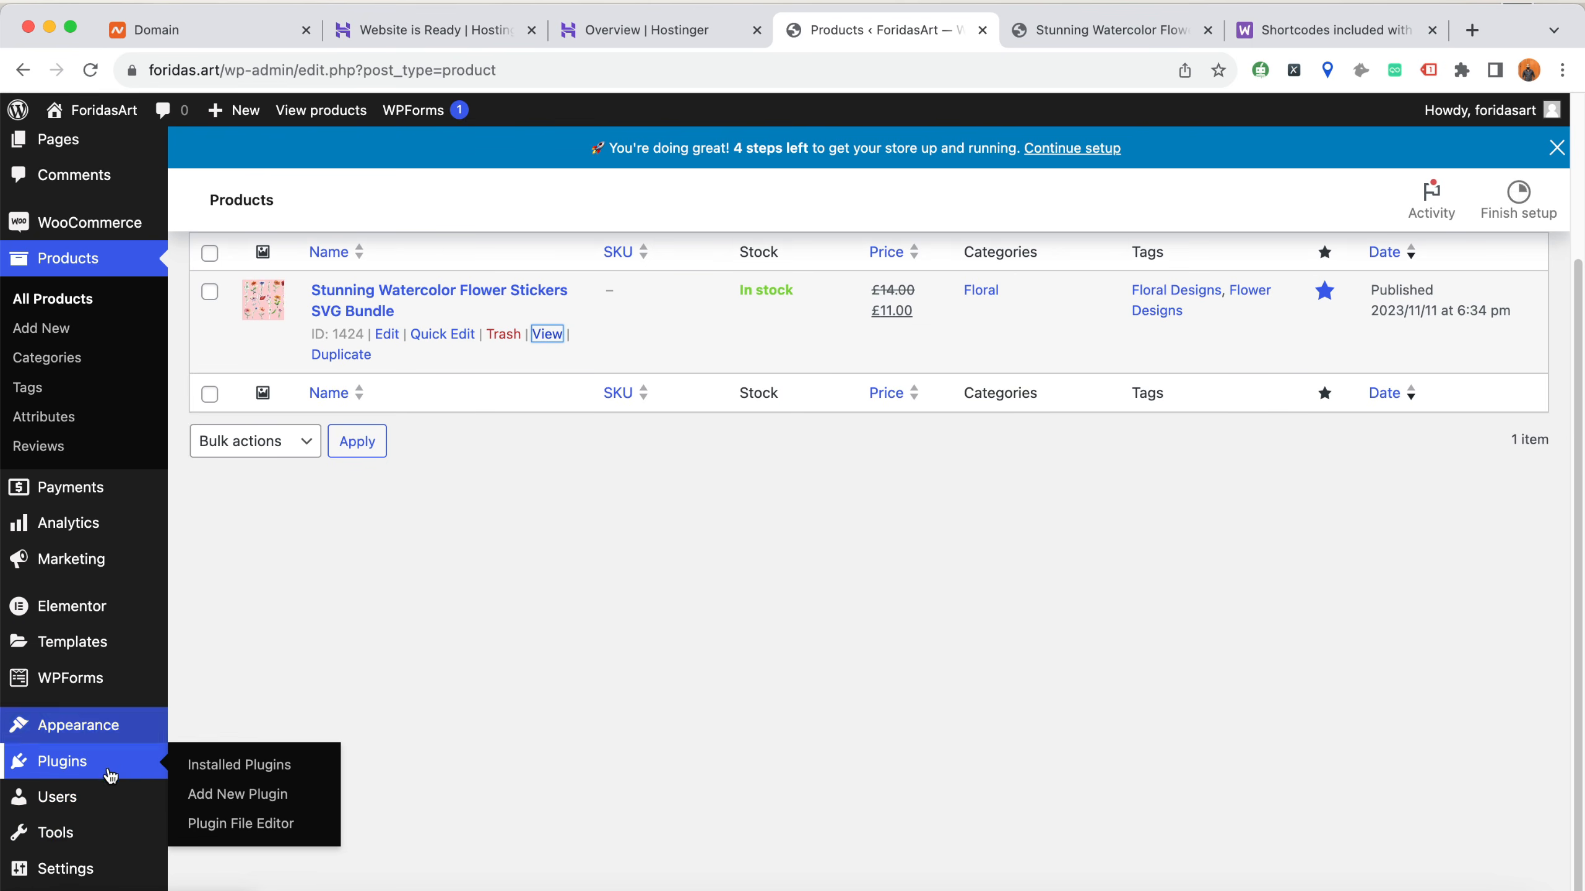
{"action": "left_click", "coordinate": [222, 795]}
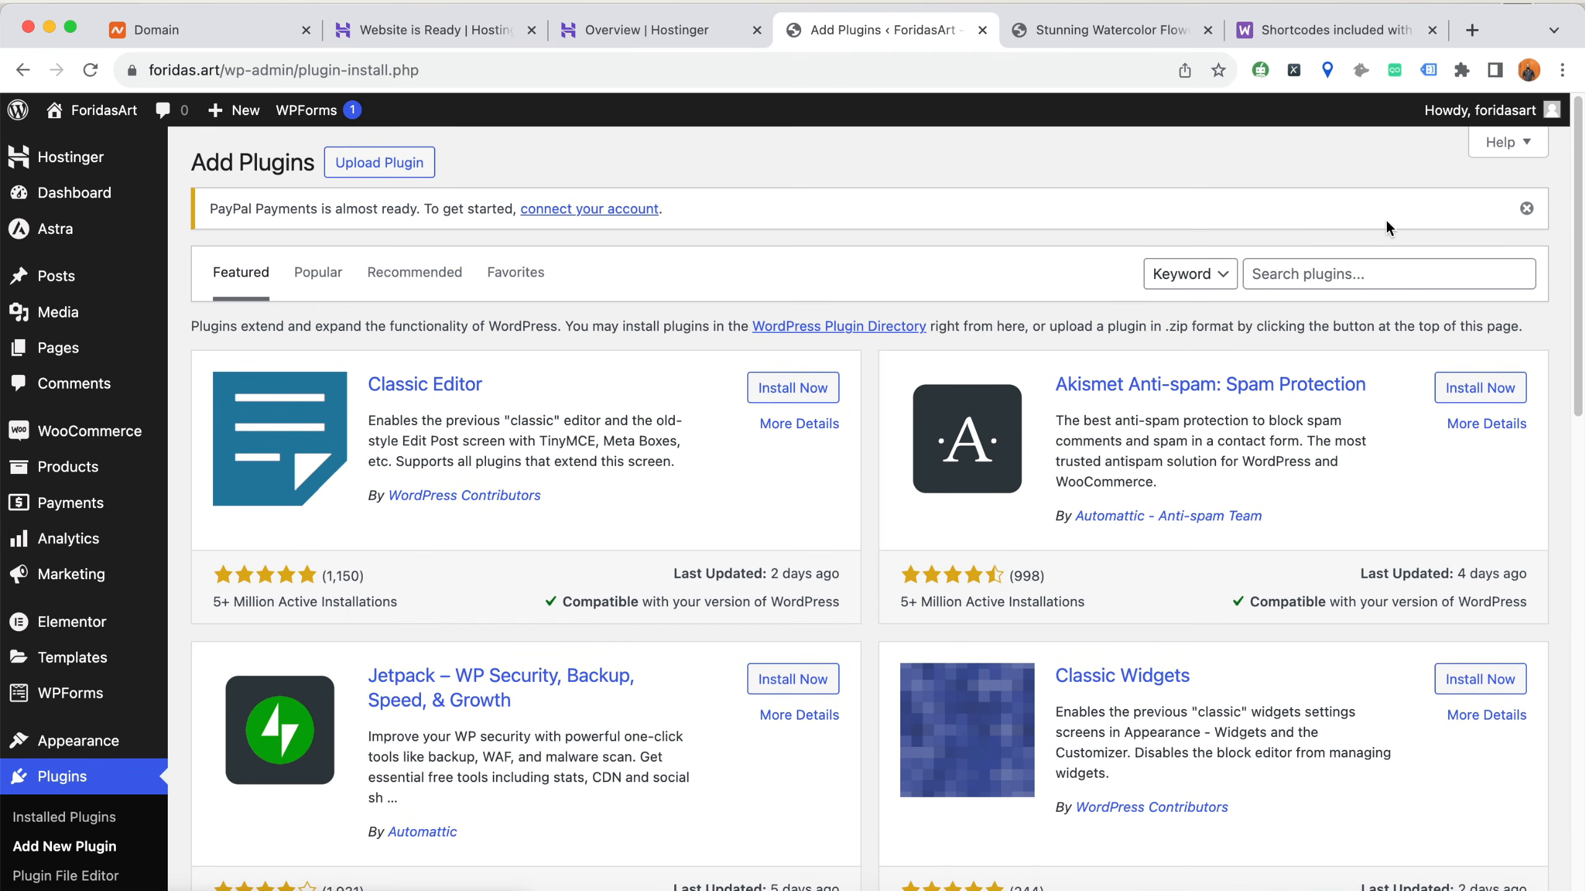
{"action": "left_click", "coordinate": [1323, 270]}
{"action": "type", "text": "wishlist"}
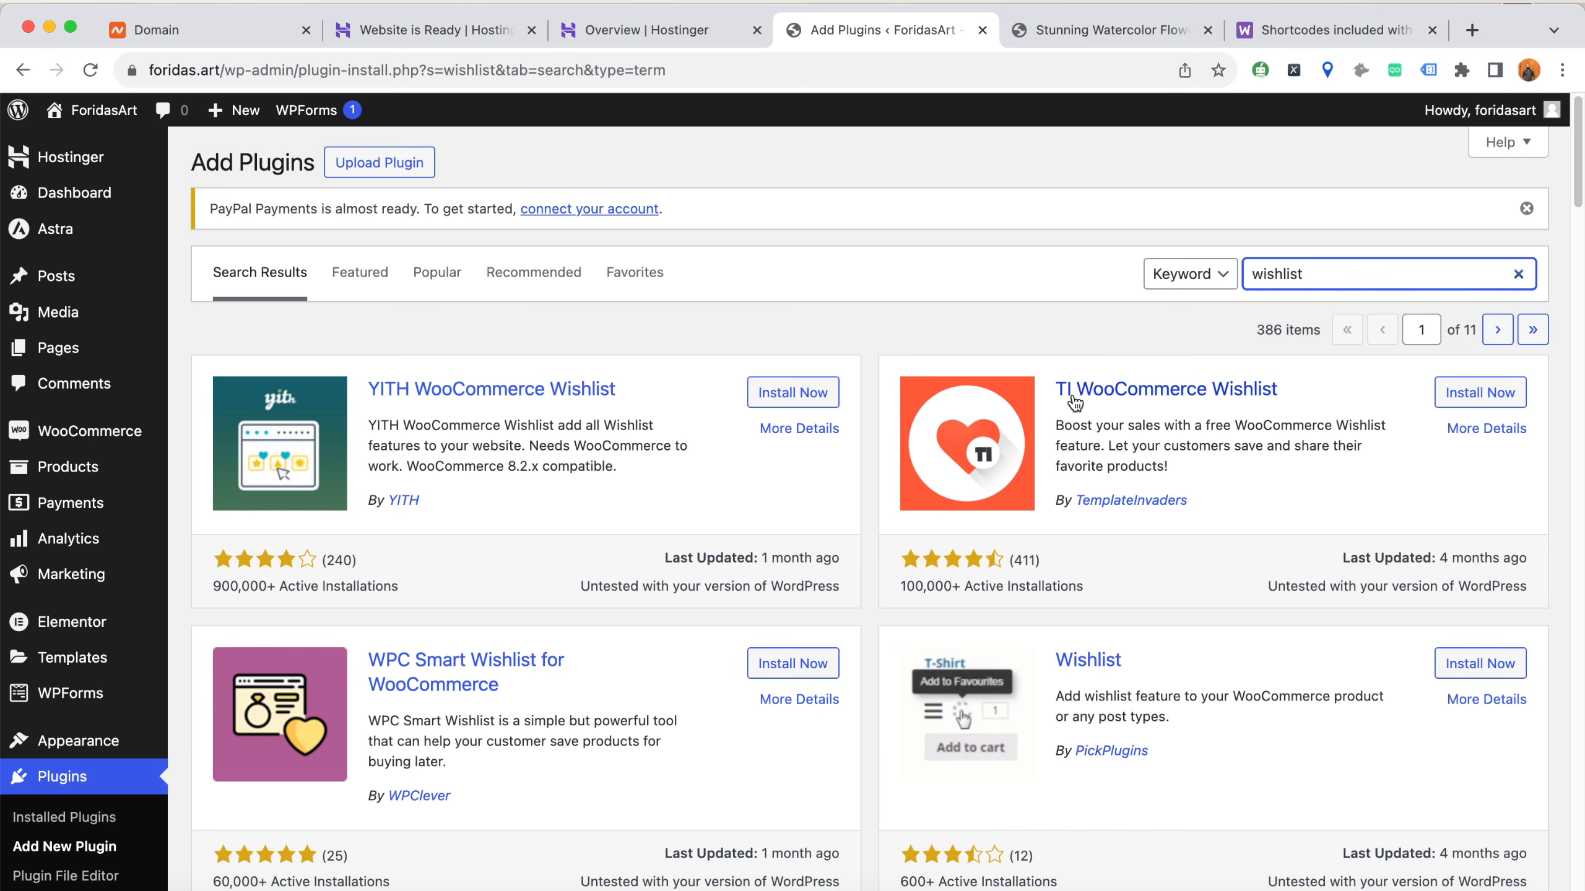
Install and activate the TI WooCommerce Wishlist plugin
{"action": "left_click", "coordinate": [1460, 398]}
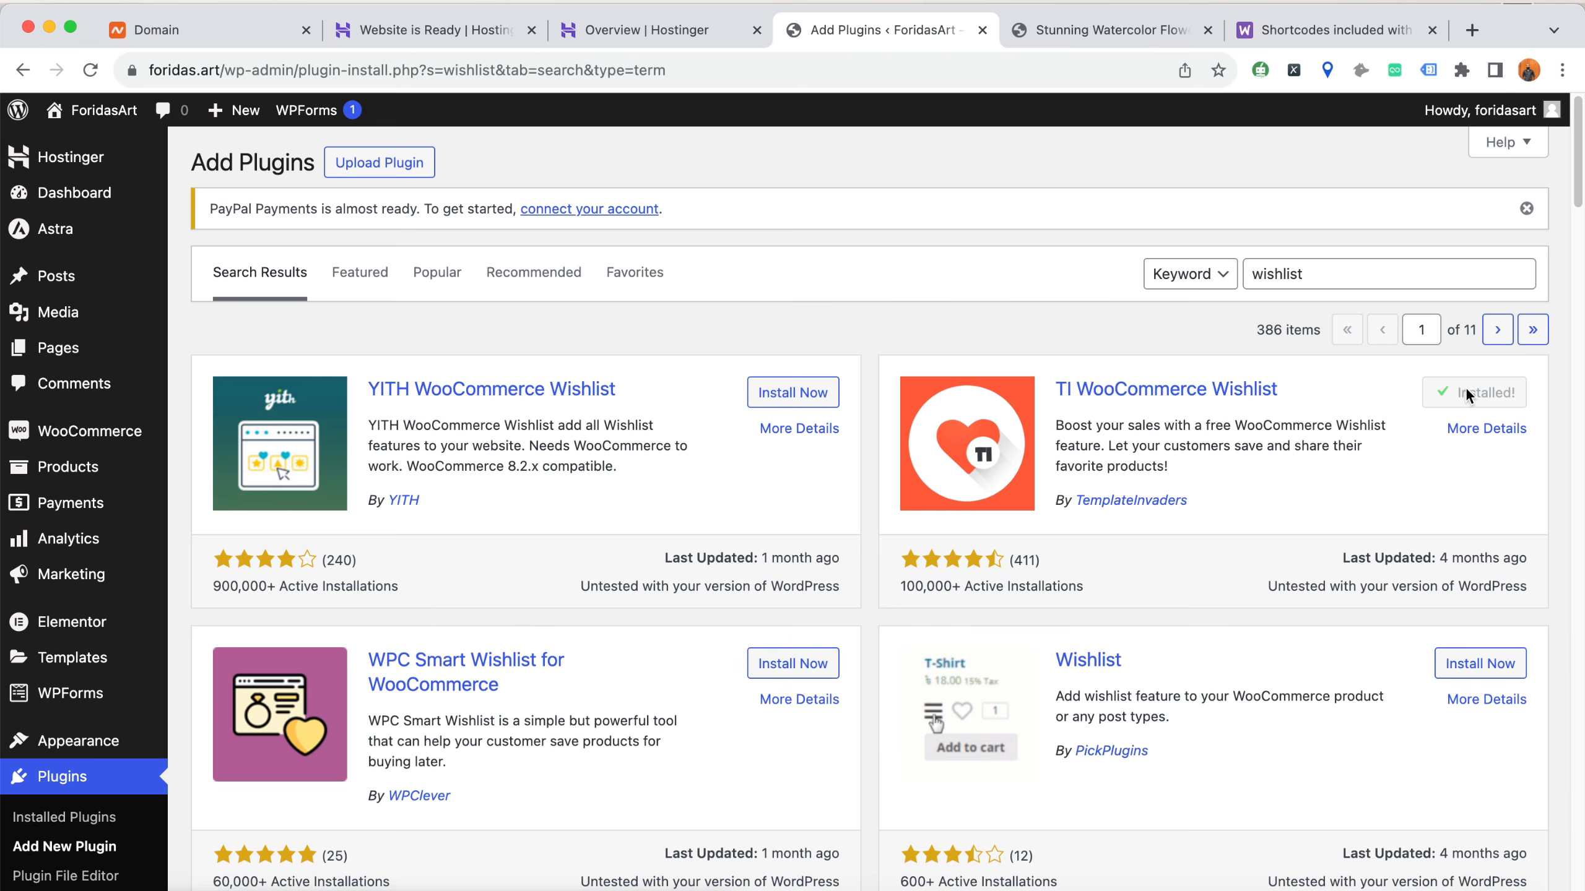
{"action": "left_click", "coordinate": [1489, 393]}
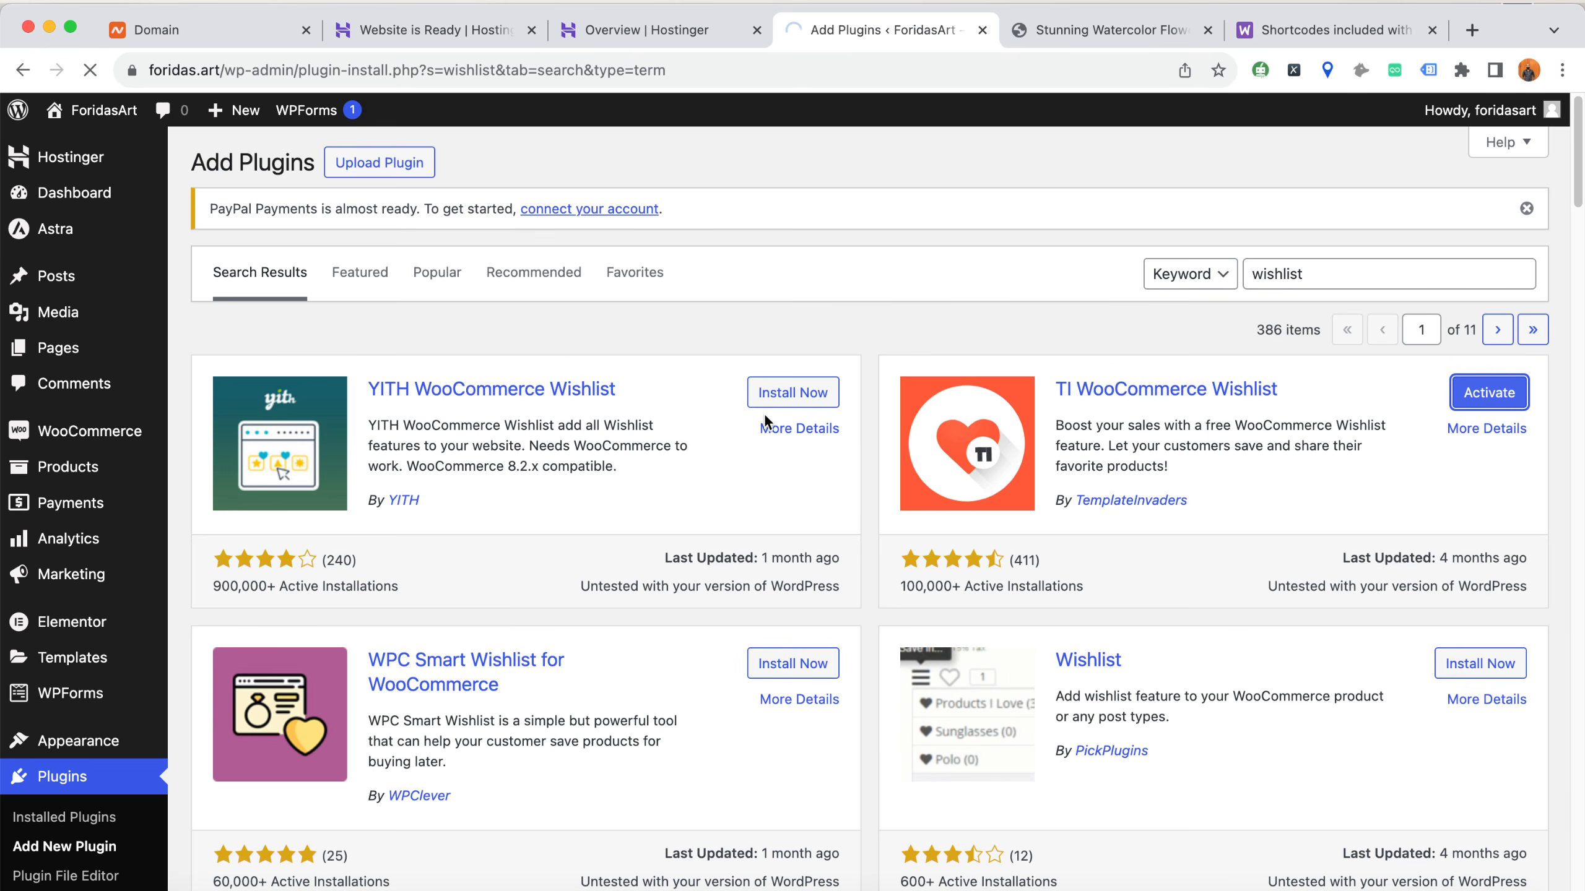
Start the TI Wishlist setup wizard, accepting Default wishlist with an automatically created page and the button placed after "Add to Cart"
{"action": "scroll", "coordinate": [665, 537], "scroll_direction": "down", "scroll_amount": 3}
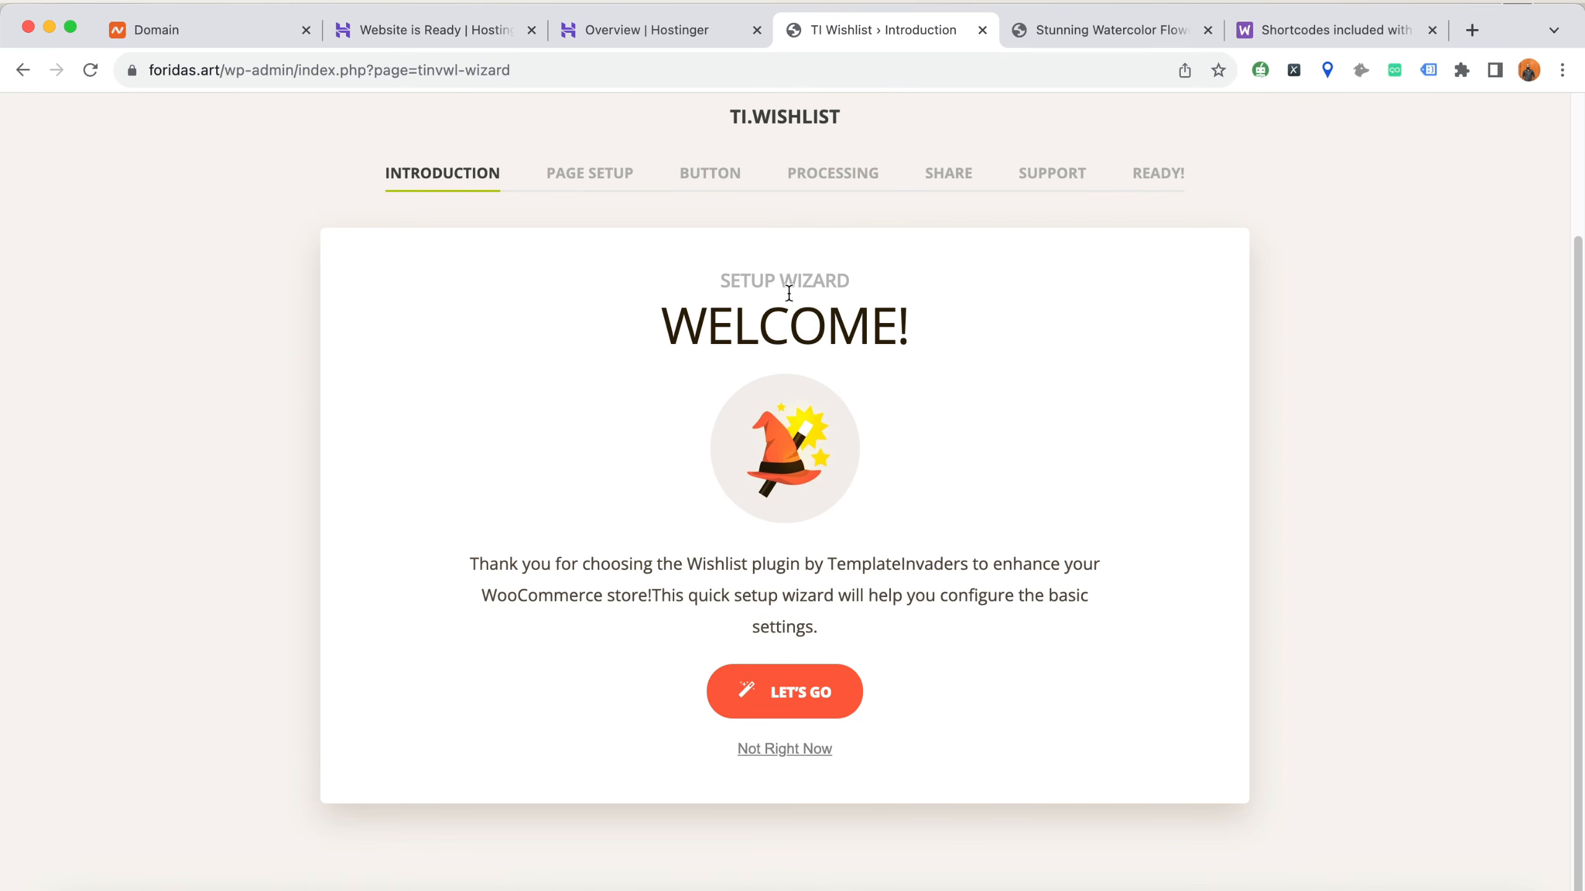
{"action": "left_click", "coordinate": [829, 708]}
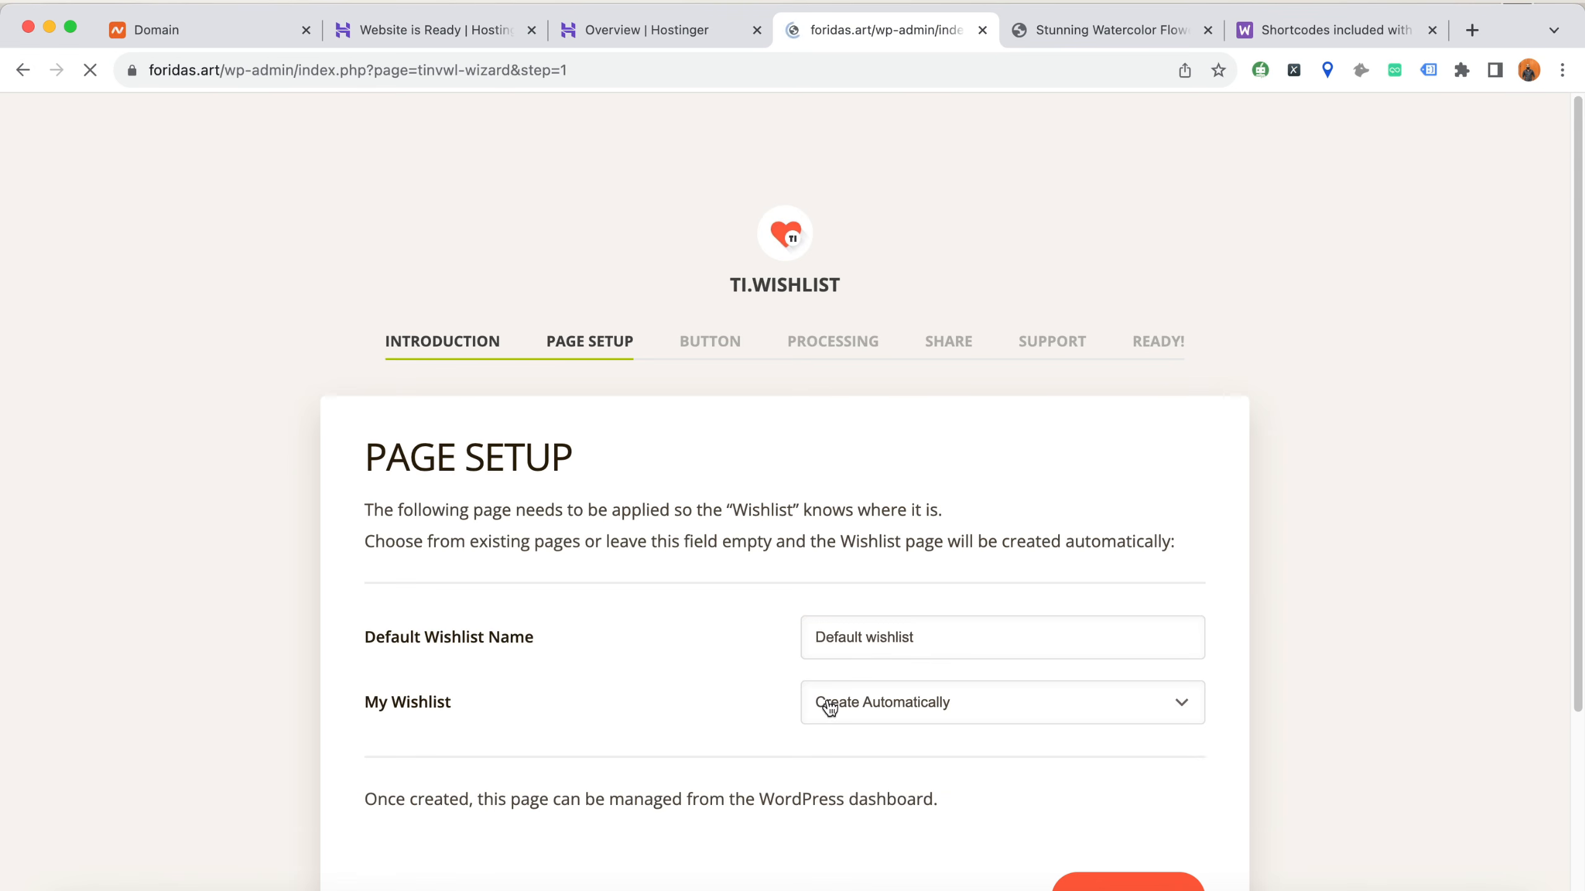
{"action": "scroll", "coordinate": [713, 584], "scroll_direction": "down", "scroll_amount": 2}
{"action": "left_click", "coordinate": [1148, 718]}
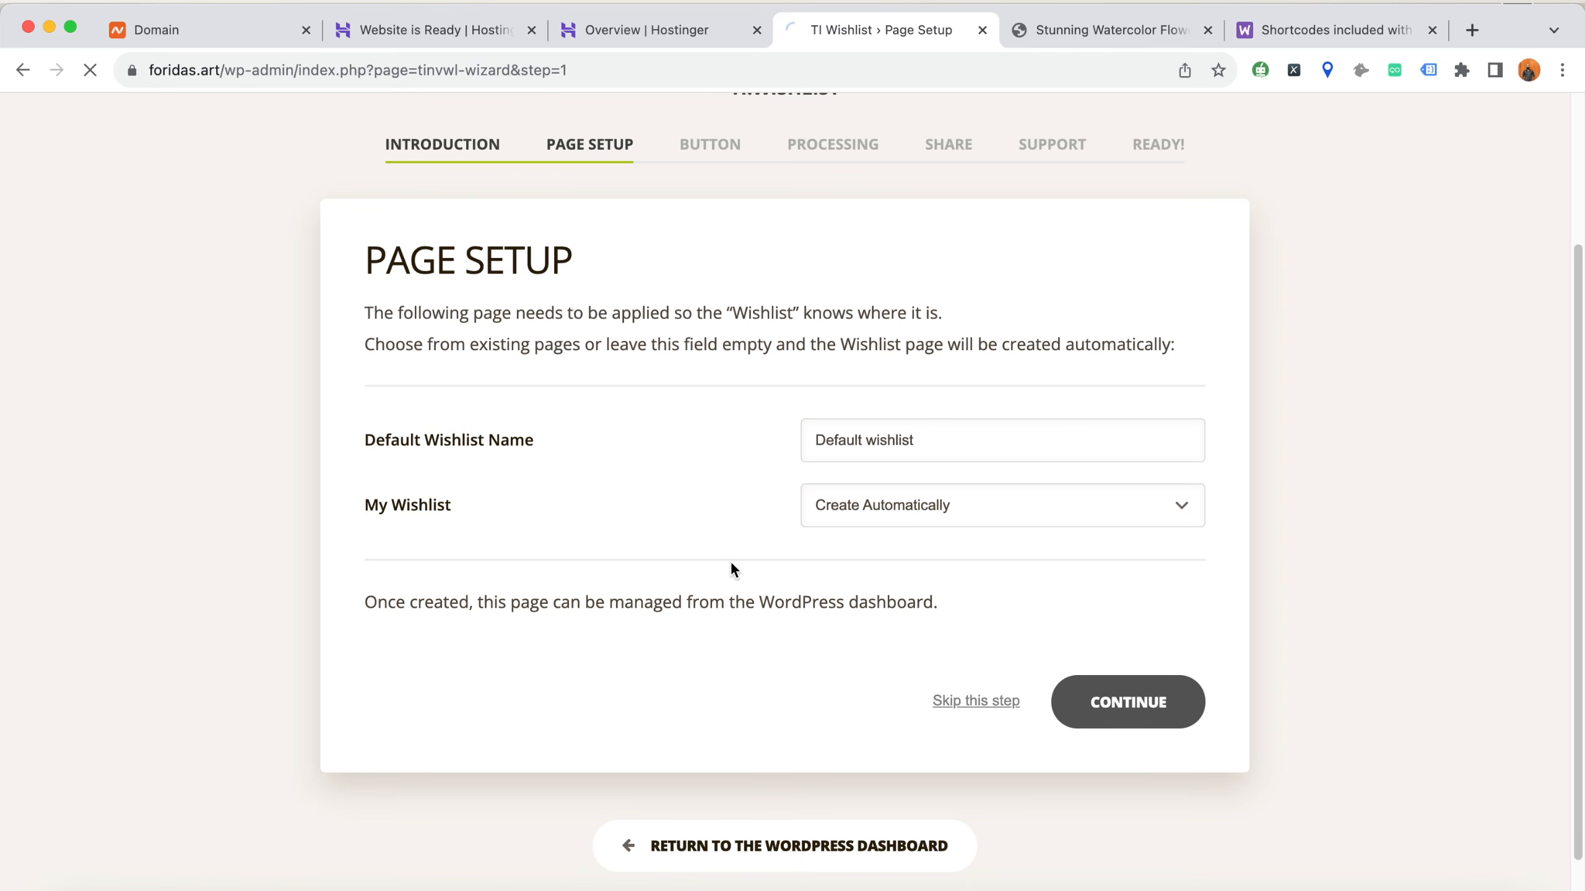
{"action": "scroll", "coordinate": [827, 552], "scroll_direction": "down", "scroll_amount": 6}
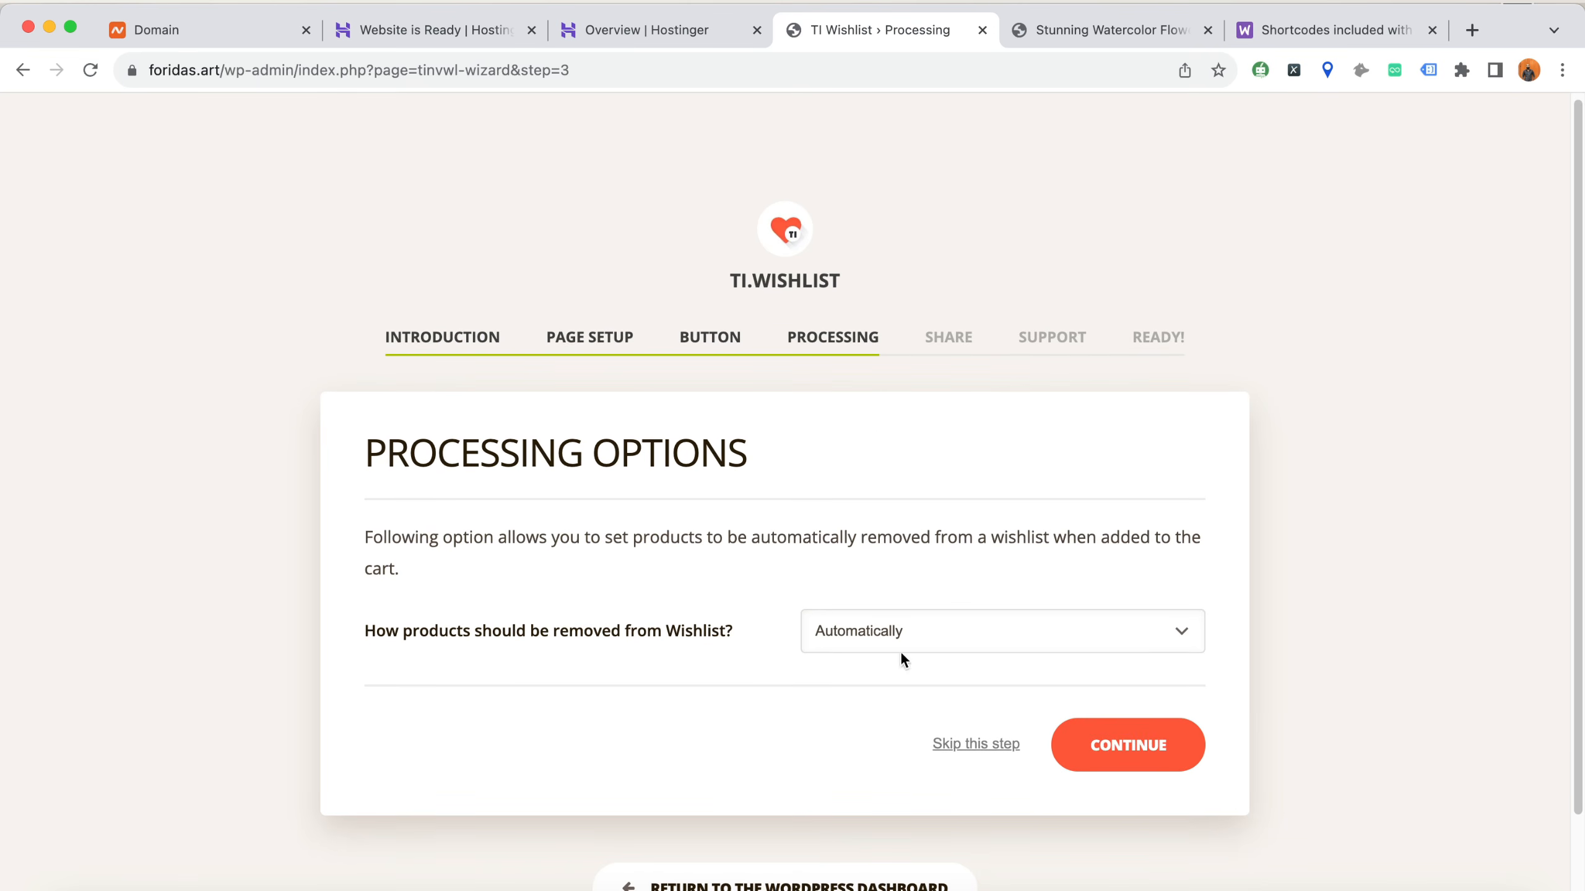
Finish the wishlist wizard with automatic product removal and support chat disabled, and return to the WordPress dashboard
{"action": "left_click", "coordinate": [1148, 760]}
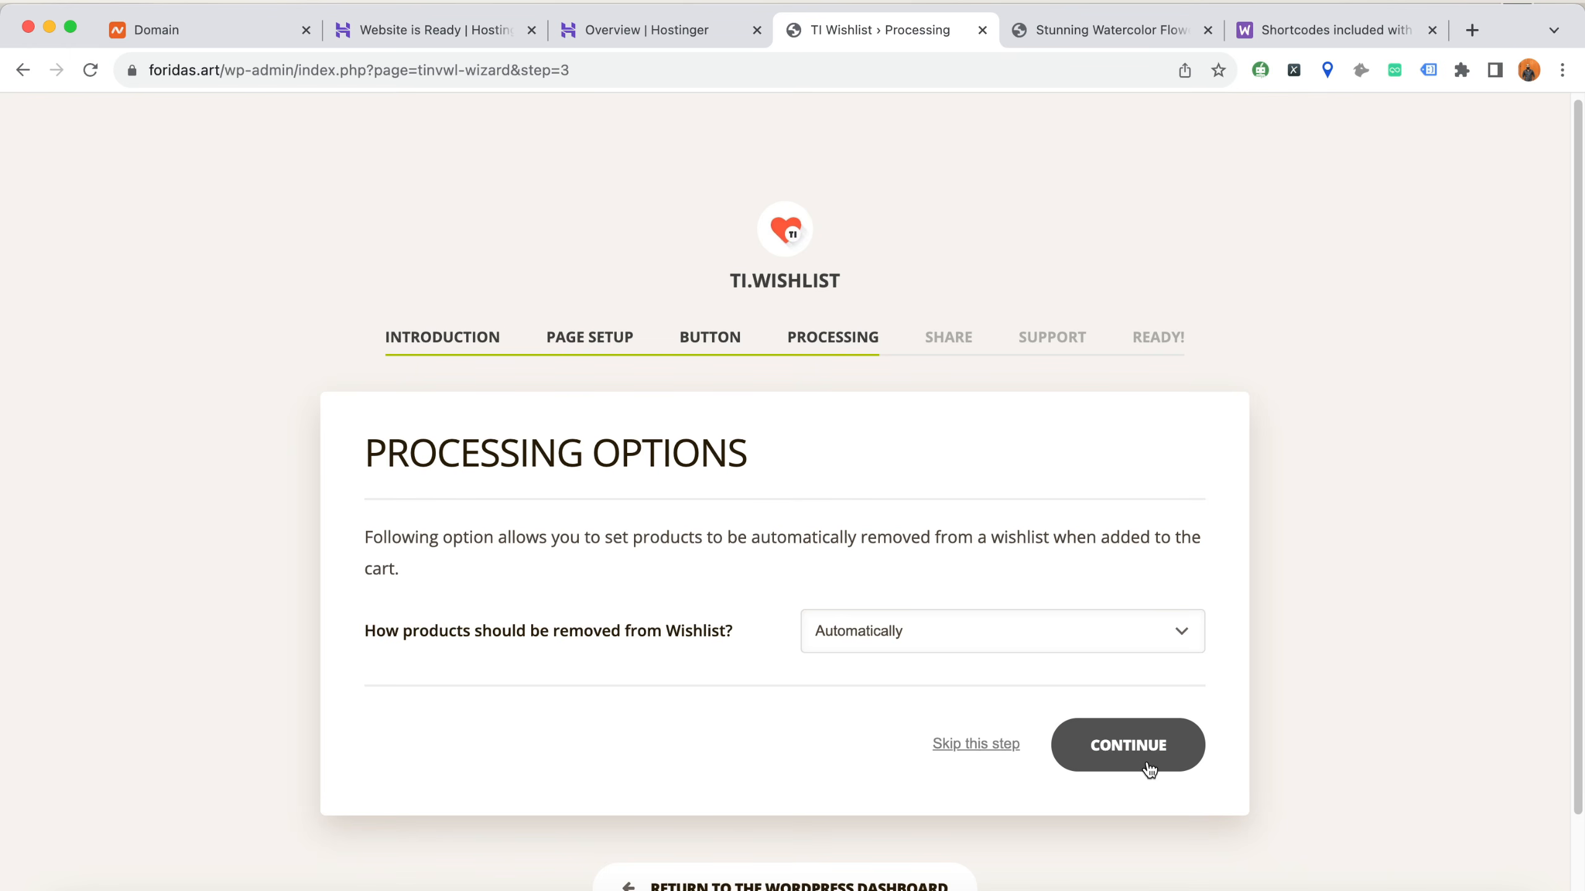
{"action": "scroll", "coordinate": [945, 517], "scroll_direction": "down", "scroll_amount": 7}
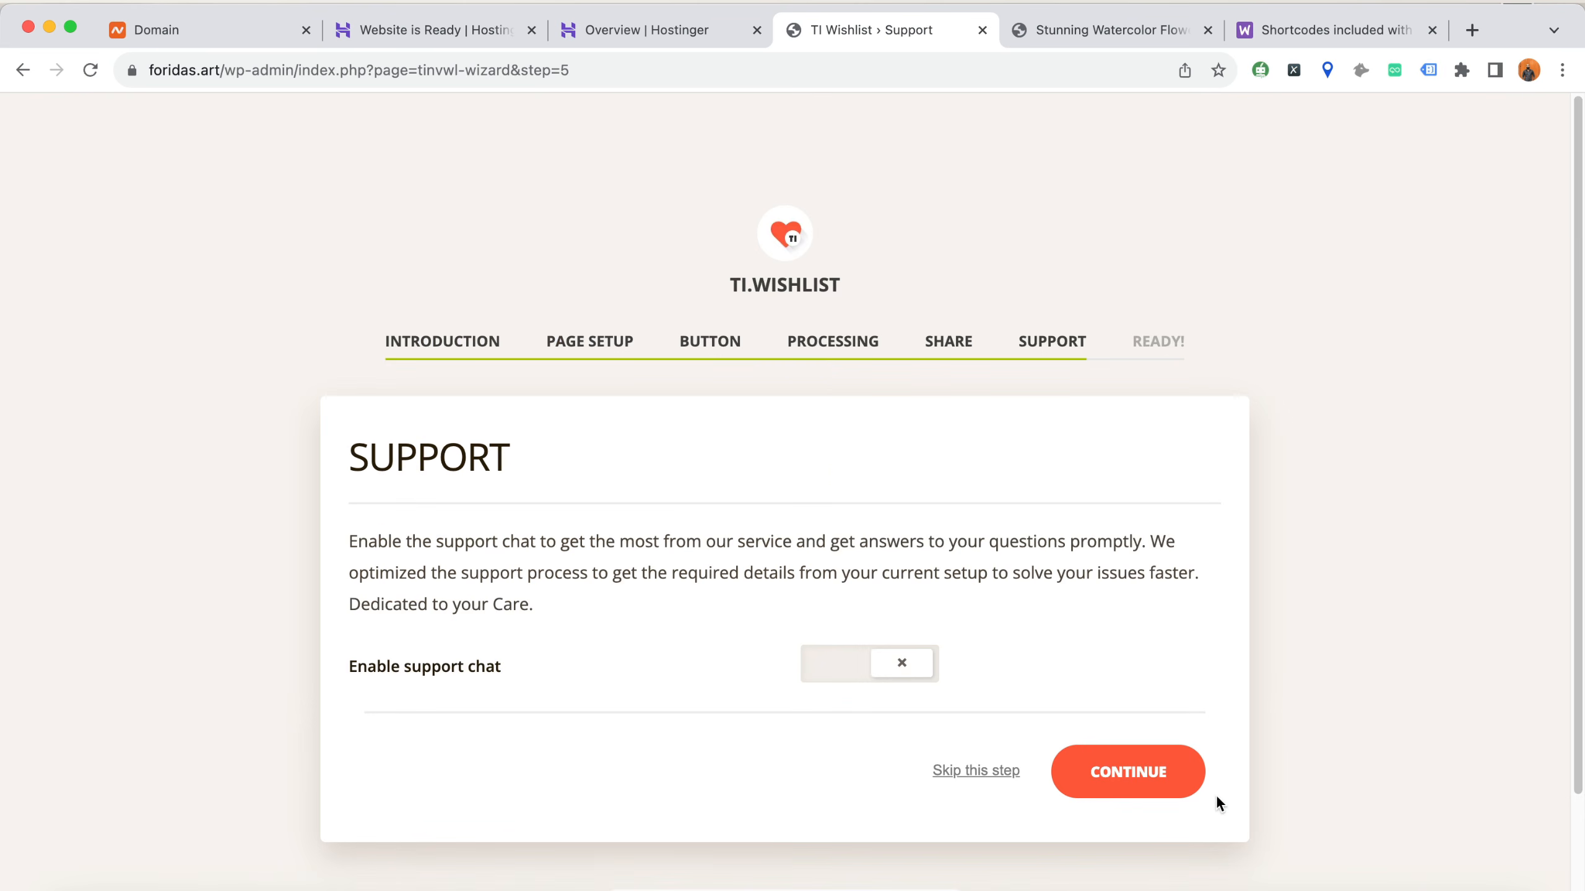
{"action": "left_click", "coordinate": [1168, 795]}
{"action": "scroll", "coordinate": [626, 632], "scroll_direction": "down", "scroll_amount": 4}
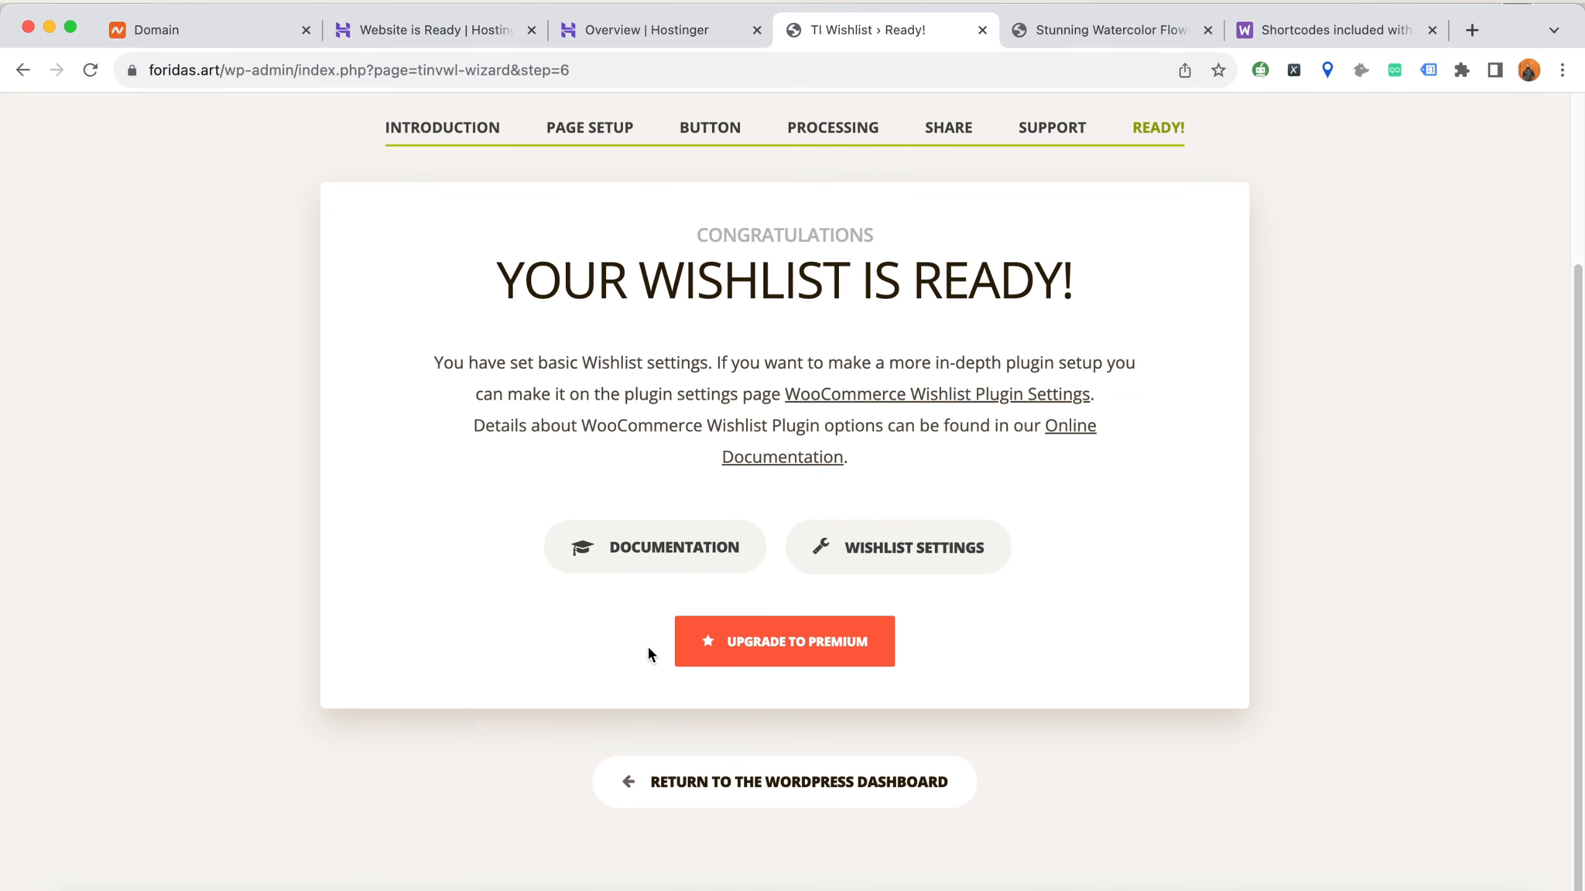
{"action": "left_click", "coordinate": [735, 793]}
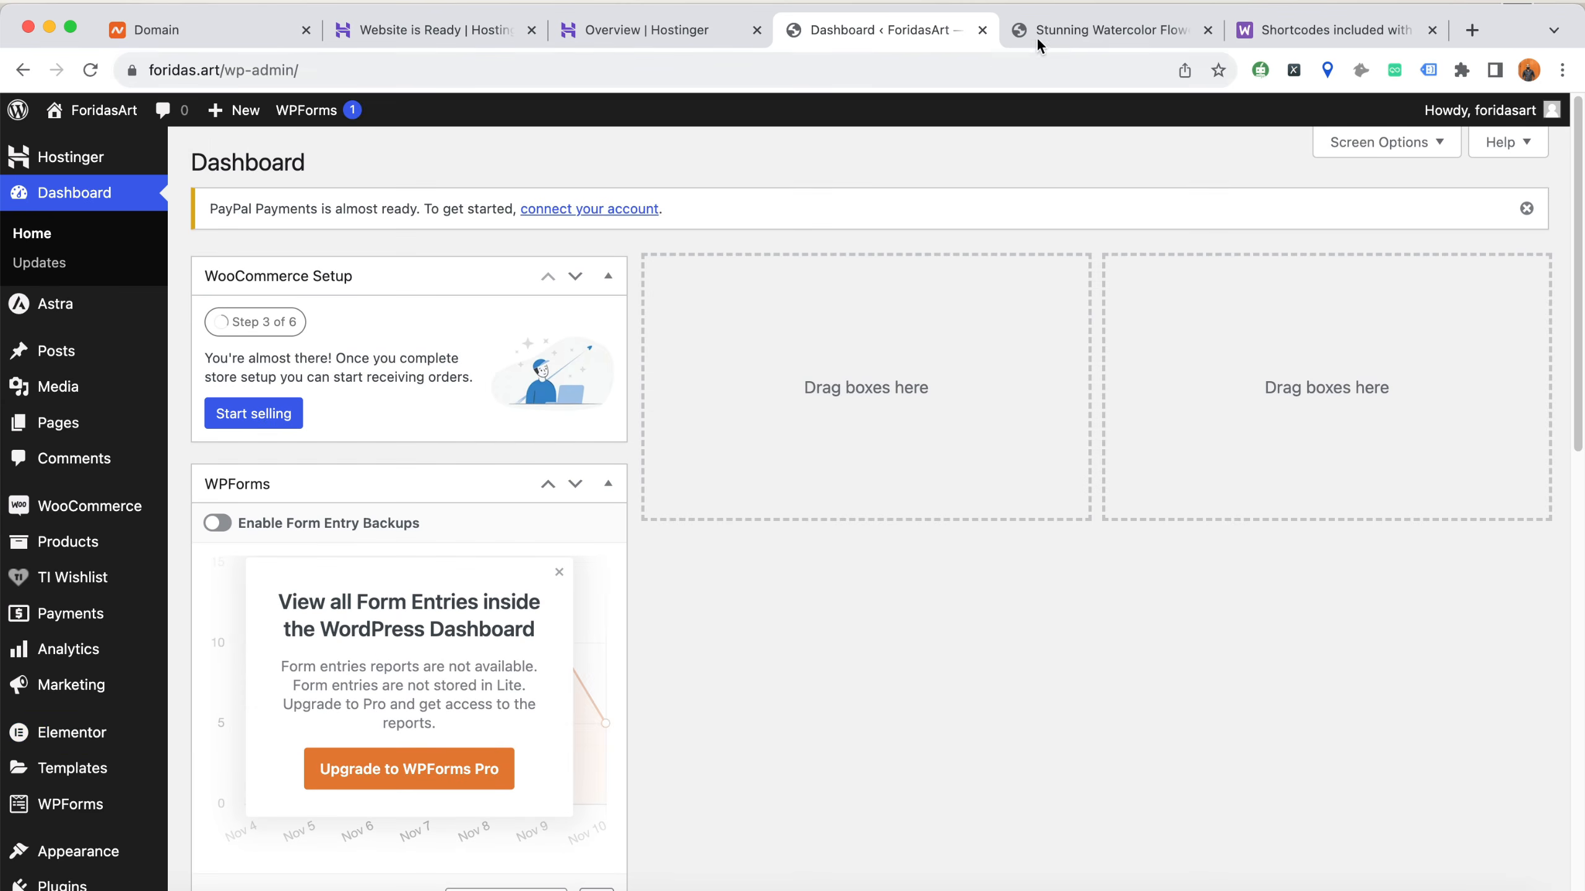
Reload the live Stunning Watercolor Flower Stickers product page and check it for the wishlist option
{"action": "left_click", "coordinate": [1043, 32]}
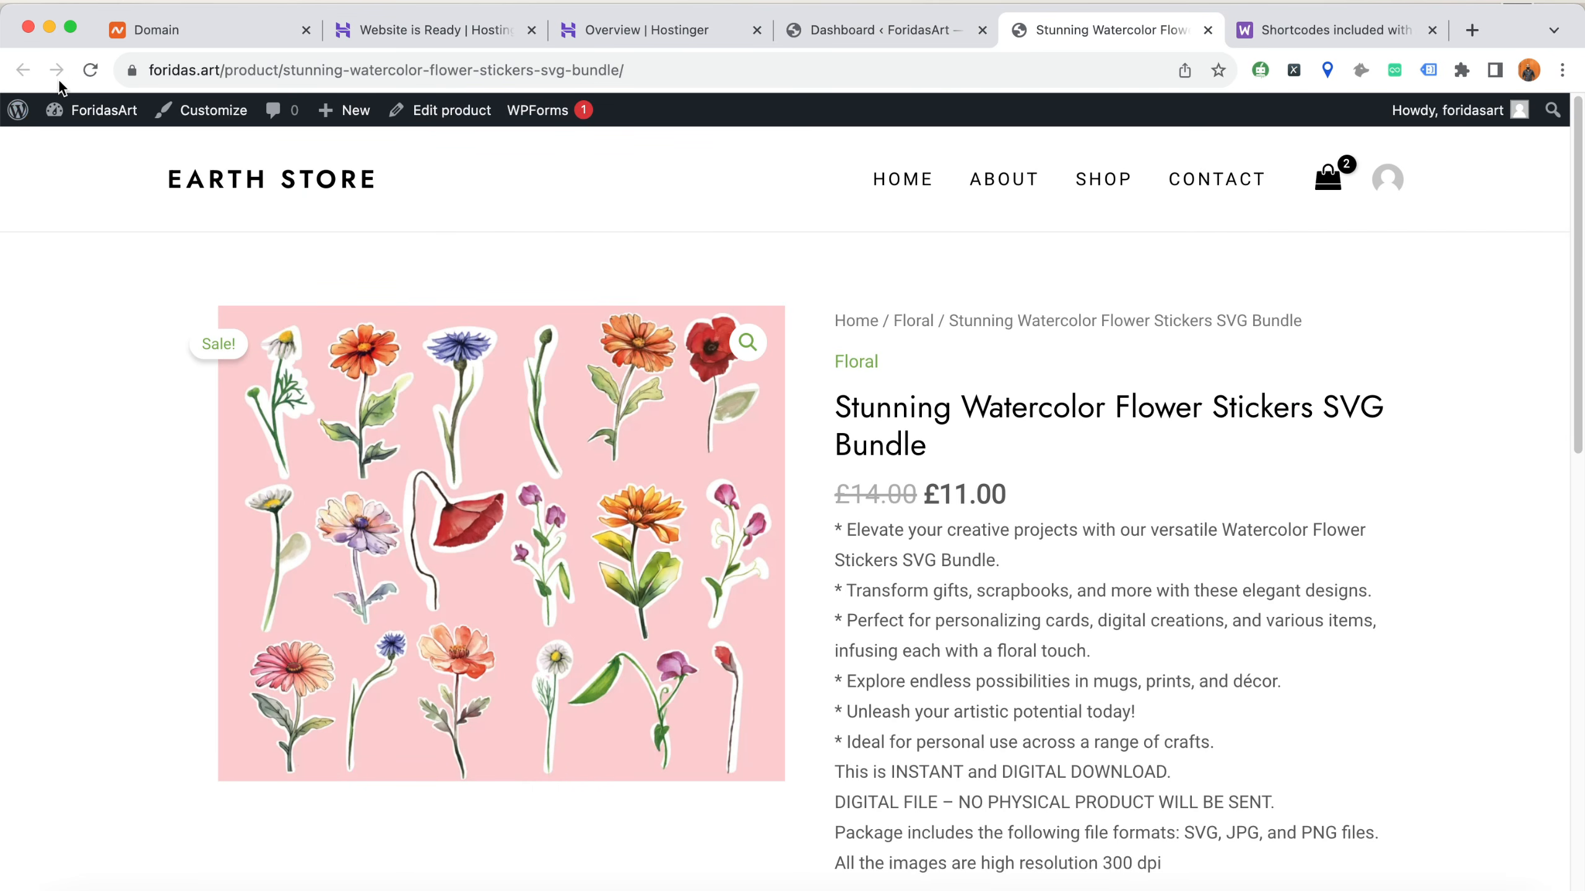
{"action": "left_click", "coordinate": [90, 70]}
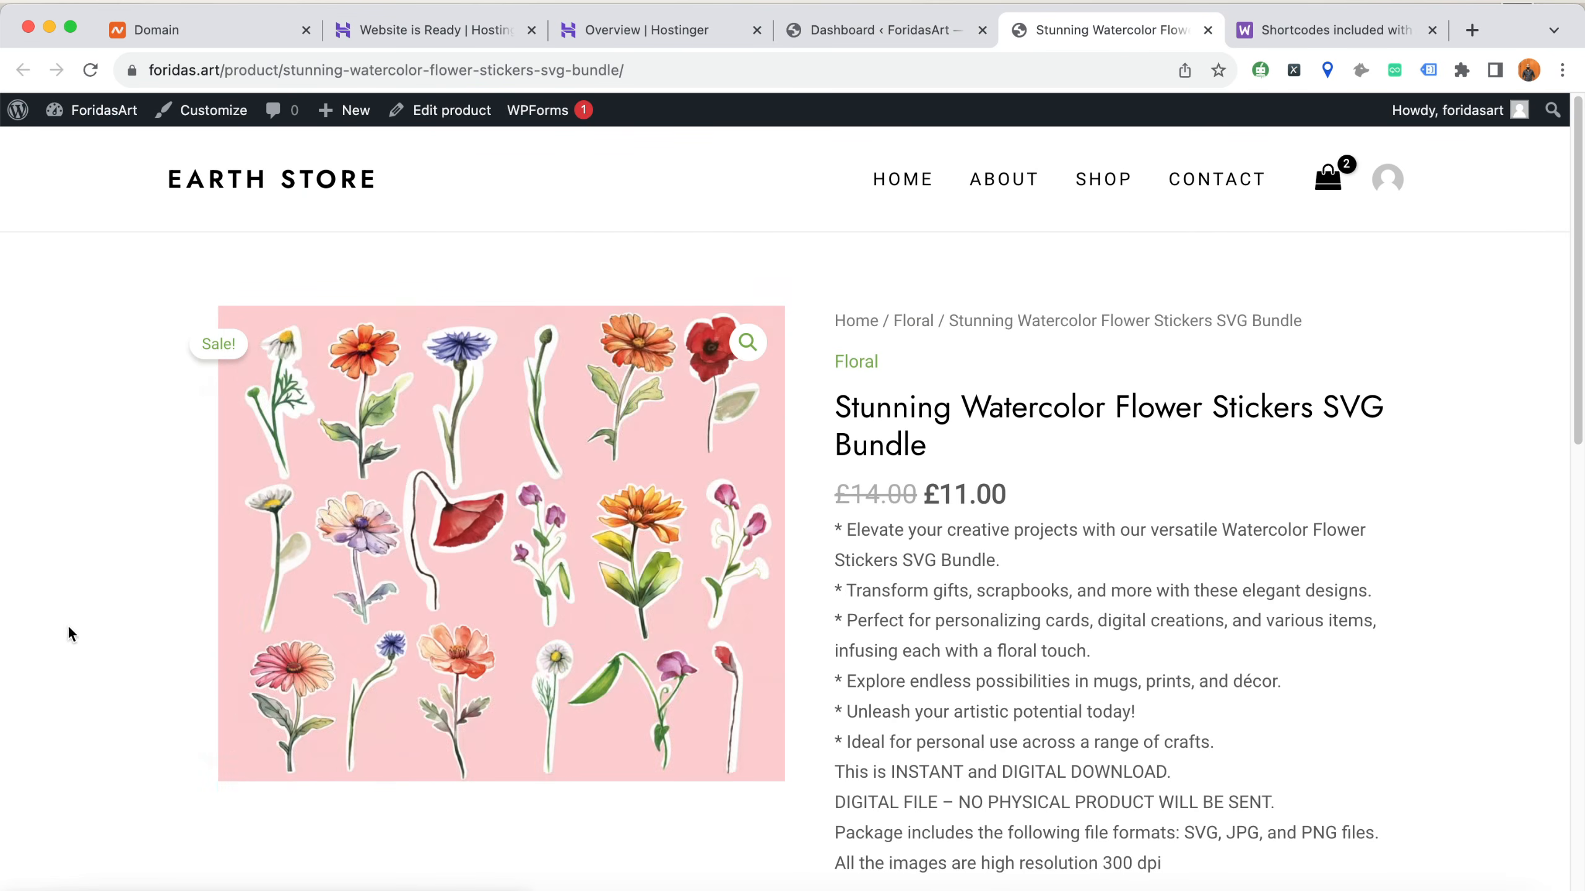
{"action": "scroll", "coordinate": [601, 590], "scroll_direction": "down", "scroll_amount": 7}
{"action": "scroll", "coordinate": [602, 584], "scroll_direction": "up", "scroll_amount": 7}
Test the wishlist by adding the flower stickers bundle from the Shop page, viewing the wishlist and removing the bundle from it
{"action": "left_click", "coordinate": [1114, 194]}
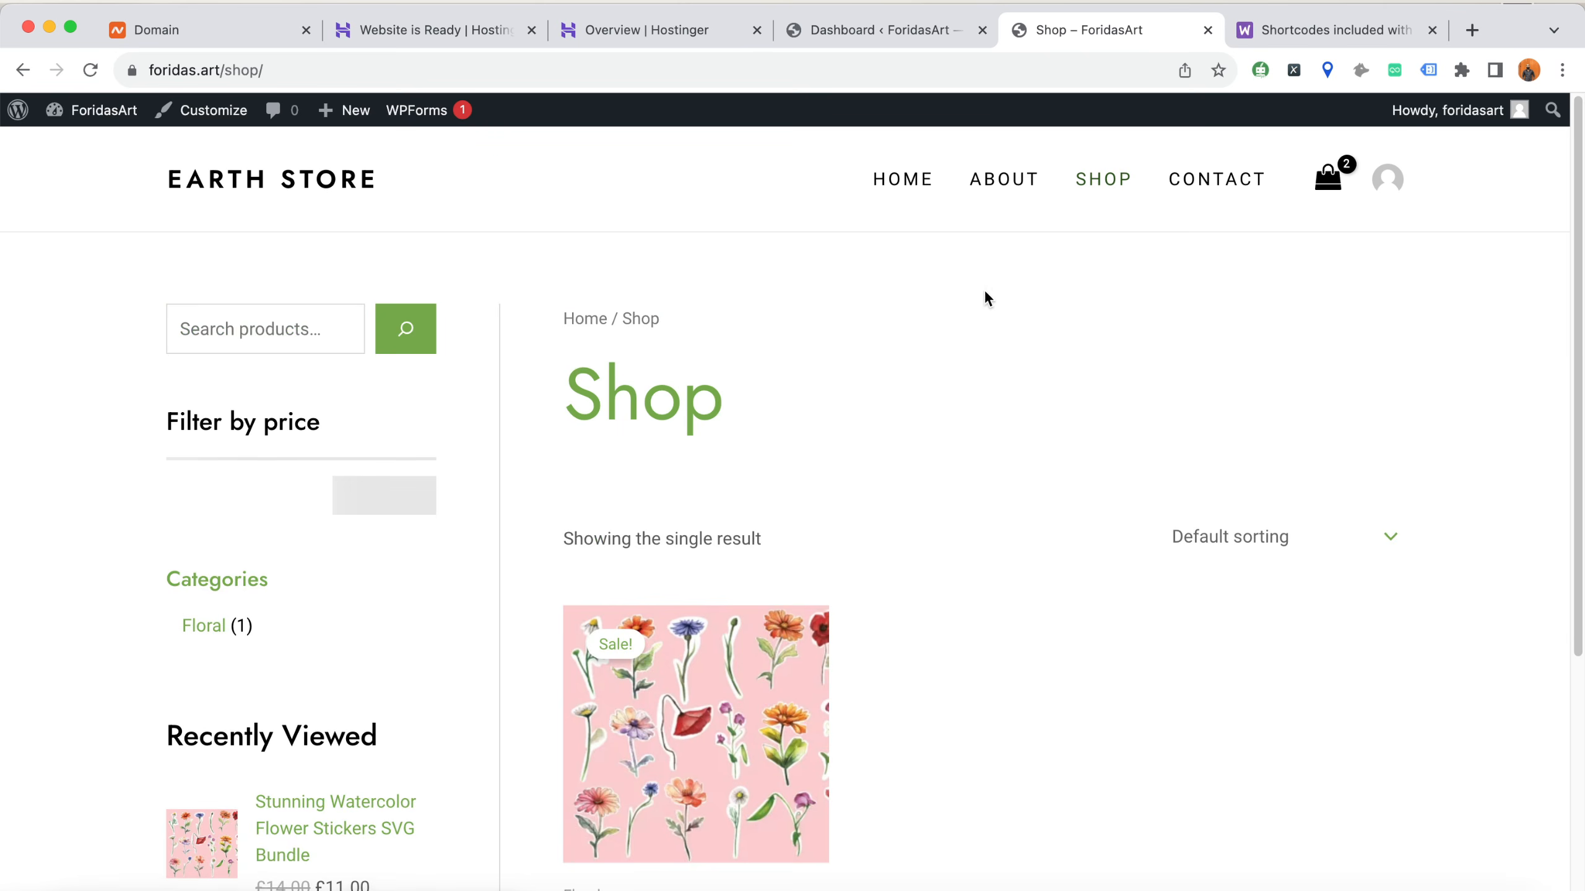
{"action": "scroll", "coordinate": [746, 488], "scroll_direction": "down", "scroll_amount": 5}
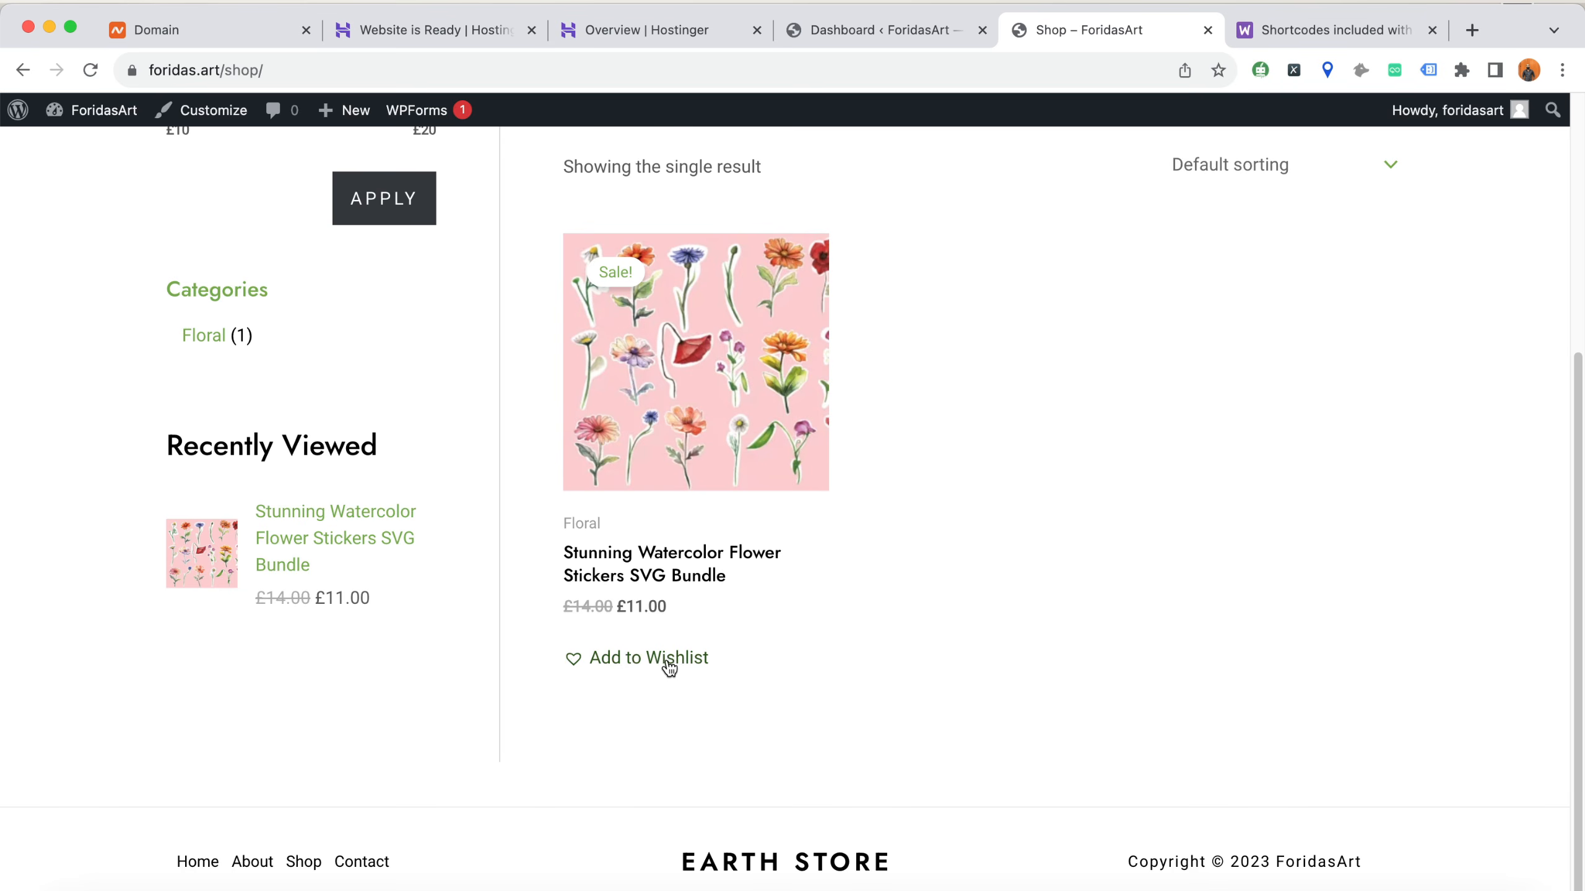
{"action": "left_click", "coordinate": [637, 668]}
{"action": "left_click", "coordinate": [824, 570]}
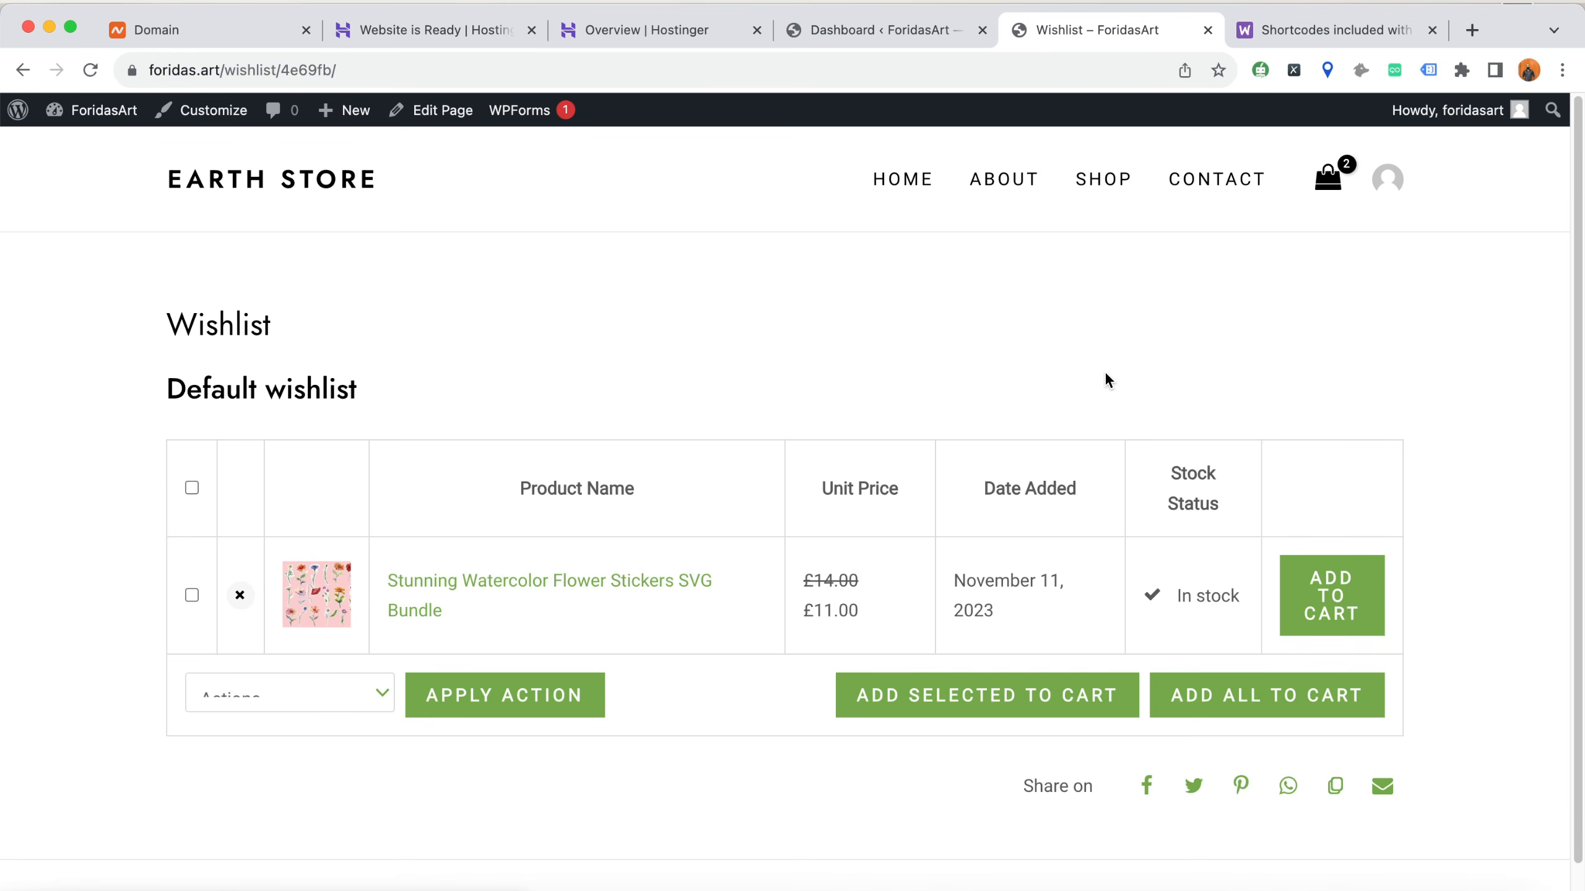
{"action": "left_click", "coordinate": [238, 598]}
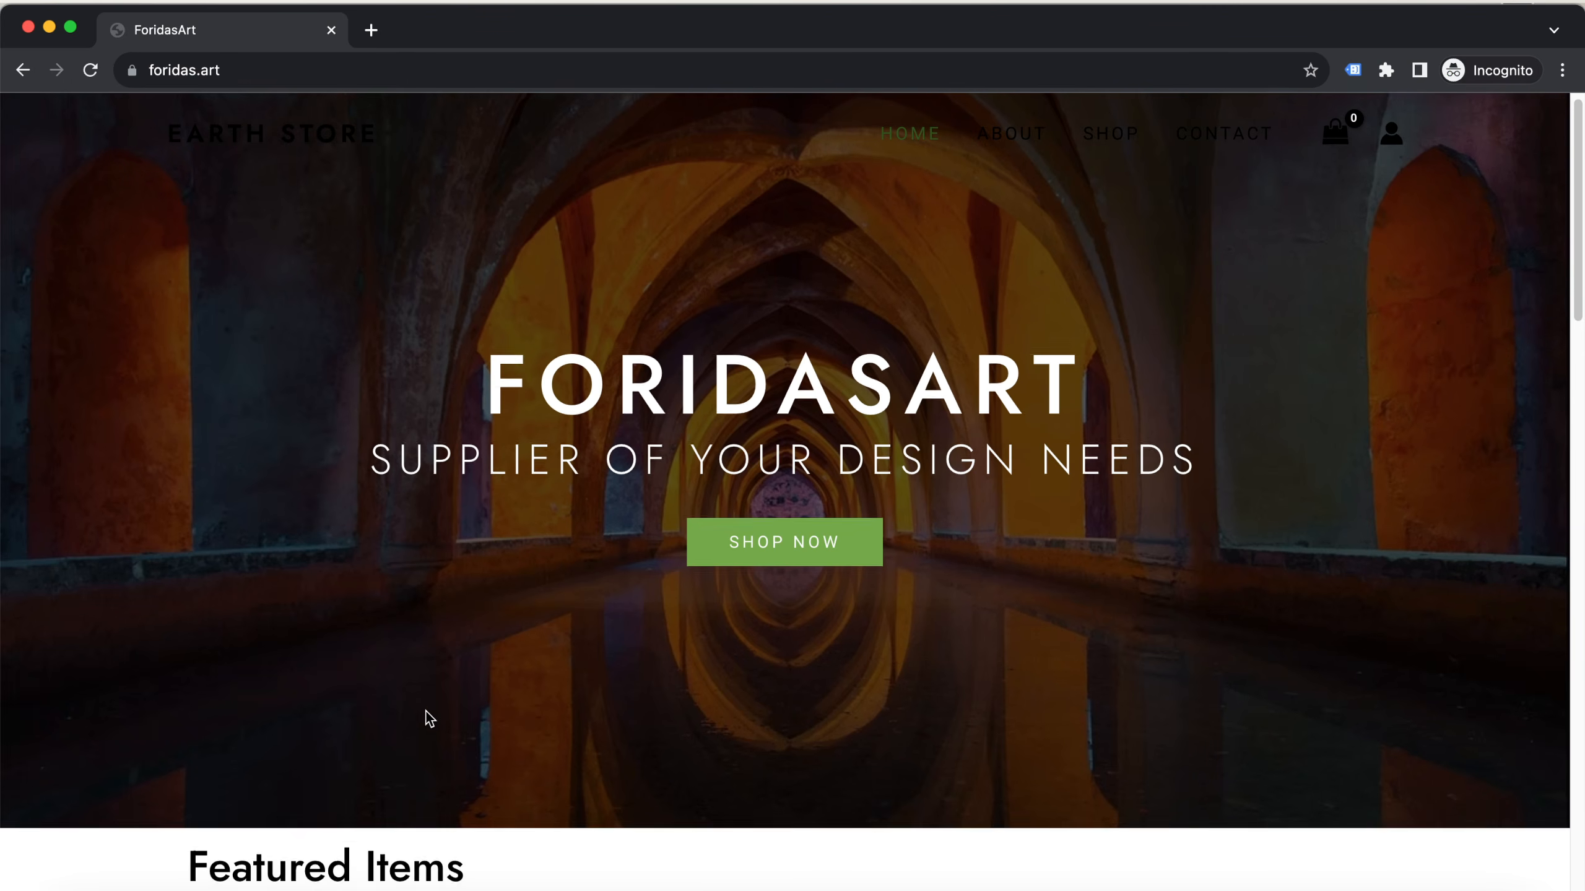
Review the live home page in an incognito window, from the hero and Featured Items through testimonials and postcard banner to the footer
{"action": "scroll", "coordinate": [113, 746], "scroll_direction": "down", "scroll_amount": 10}
{"action": "scroll", "coordinate": [63, 706], "scroll_direction": "down", "scroll_amount": 8}
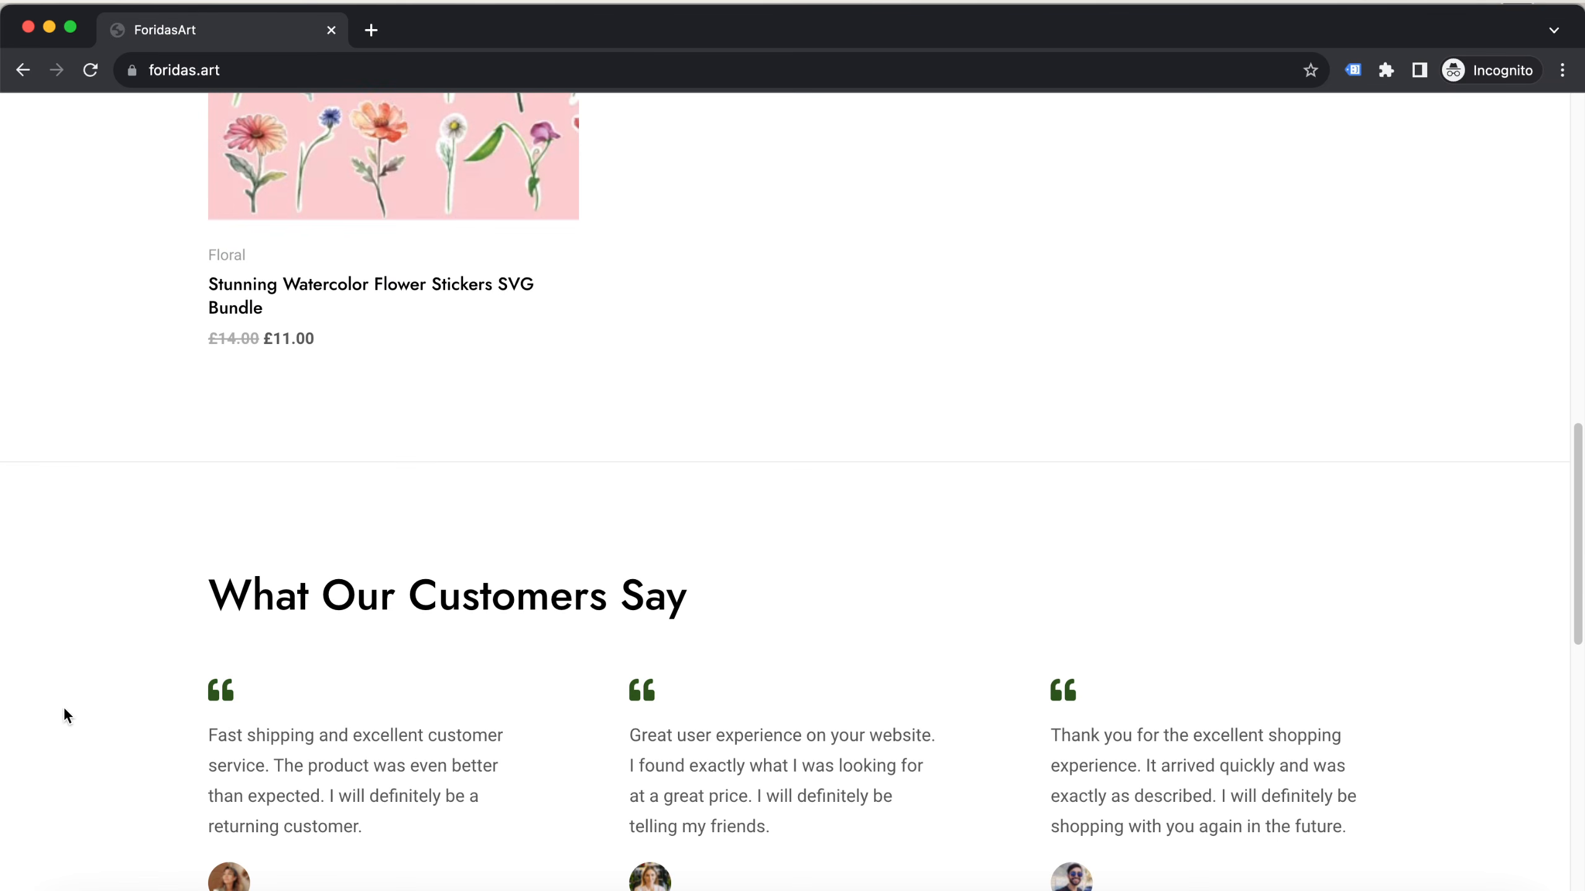
{"action": "scroll", "coordinate": [97, 665], "scroll_direction": "up", "scroll_amount": 10}
{"action": "scroll", "coordinate": [379, 641], "scroll_direction": "up", "scroll_amount": 10}
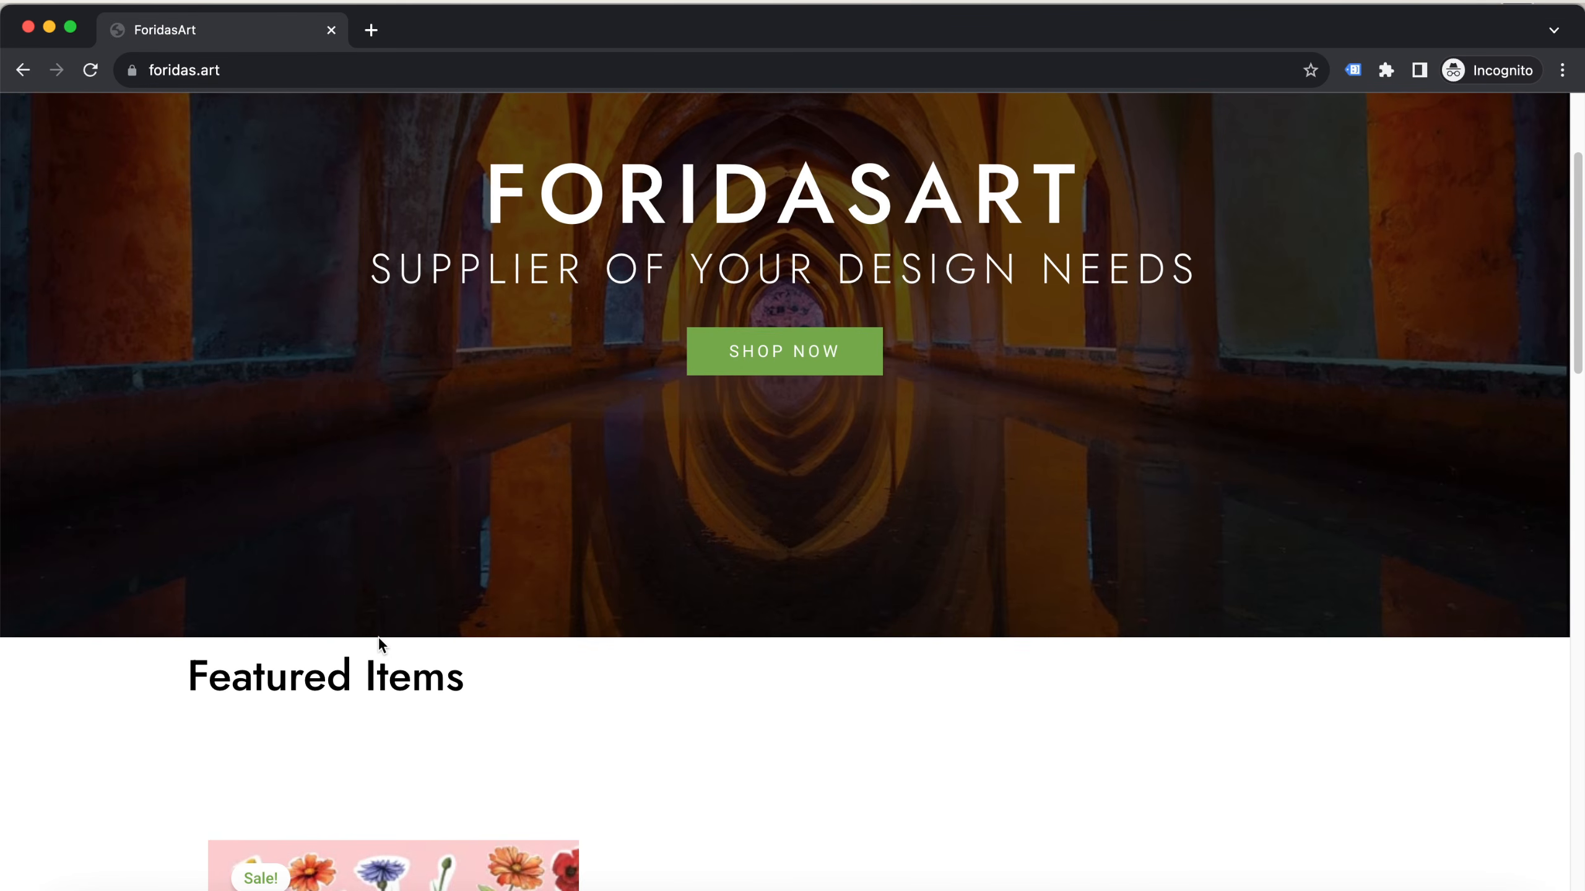
{"action": "scroll", "coordinate": [778, 547], "scroll_direction": "down", "scroll_amount": 11}
{"action": "scroll", "coordinate": [782, 556], "scroll_direction": "down", "scroll_amount": 10}
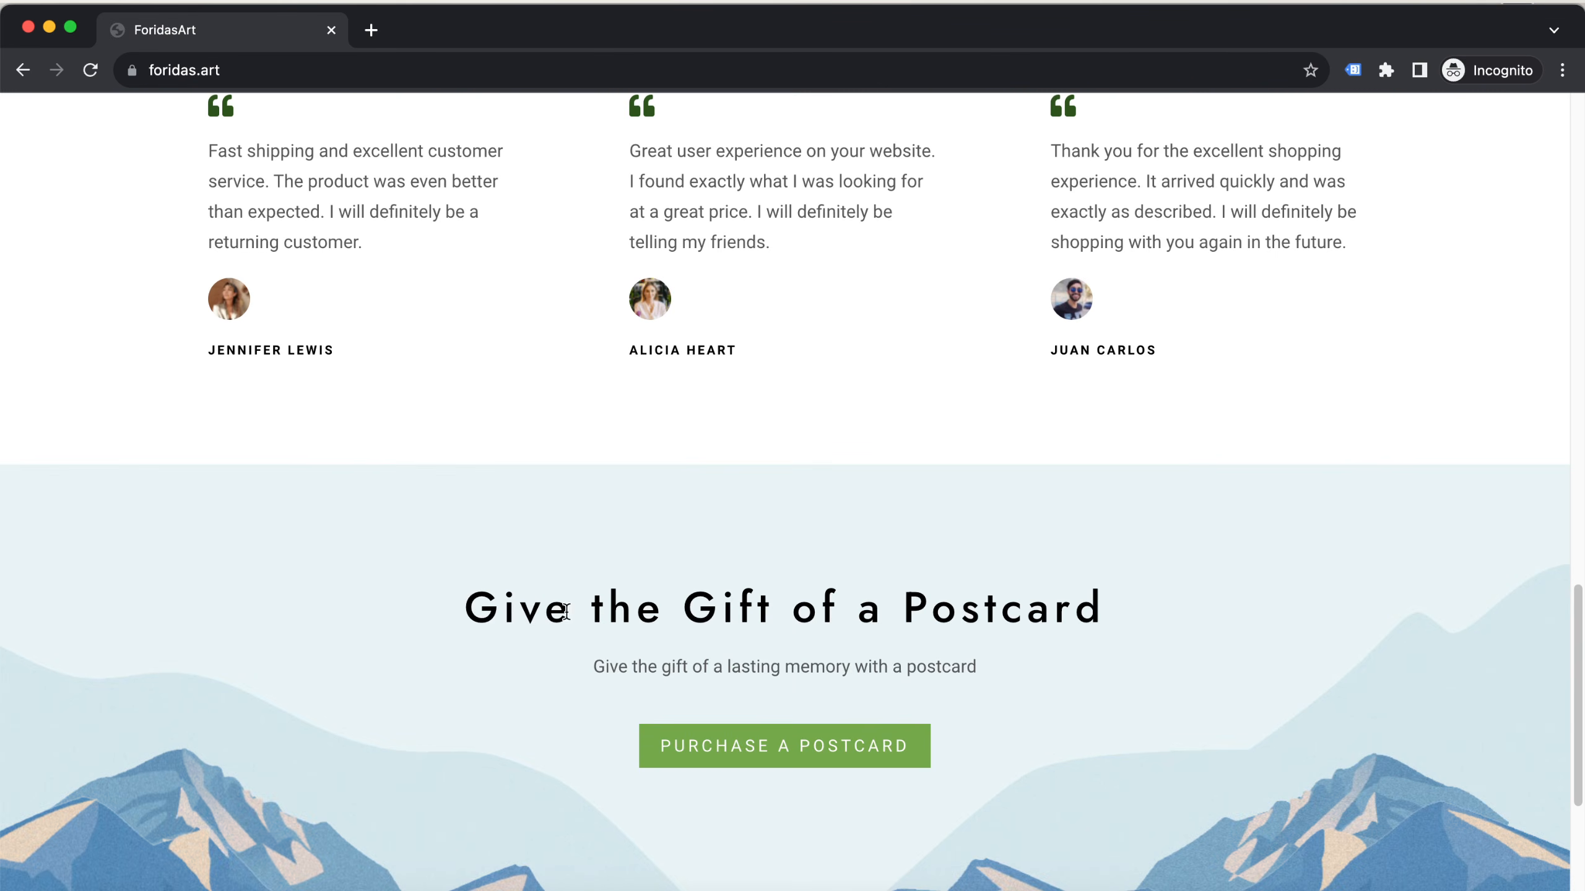
{"action": "scroll", "coordinate": [420, 551], "scroll_direction": "down", "scroll_amount": 4}
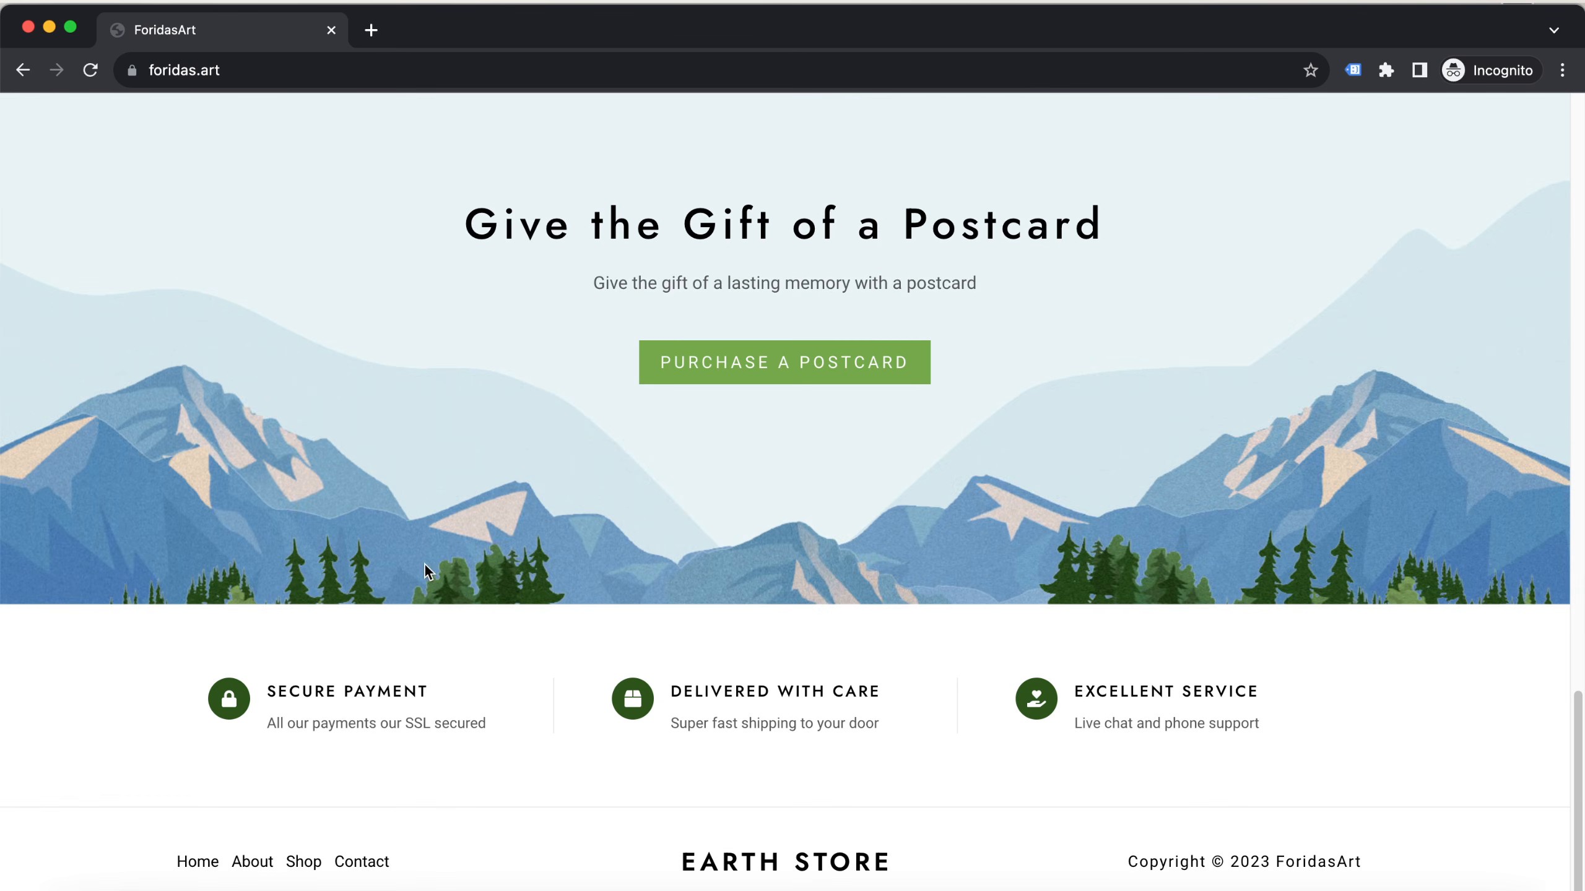
{"action": "scroll", "coordinate": [421, 569], "scroll_direction": "up", "scroll_amount": 15}
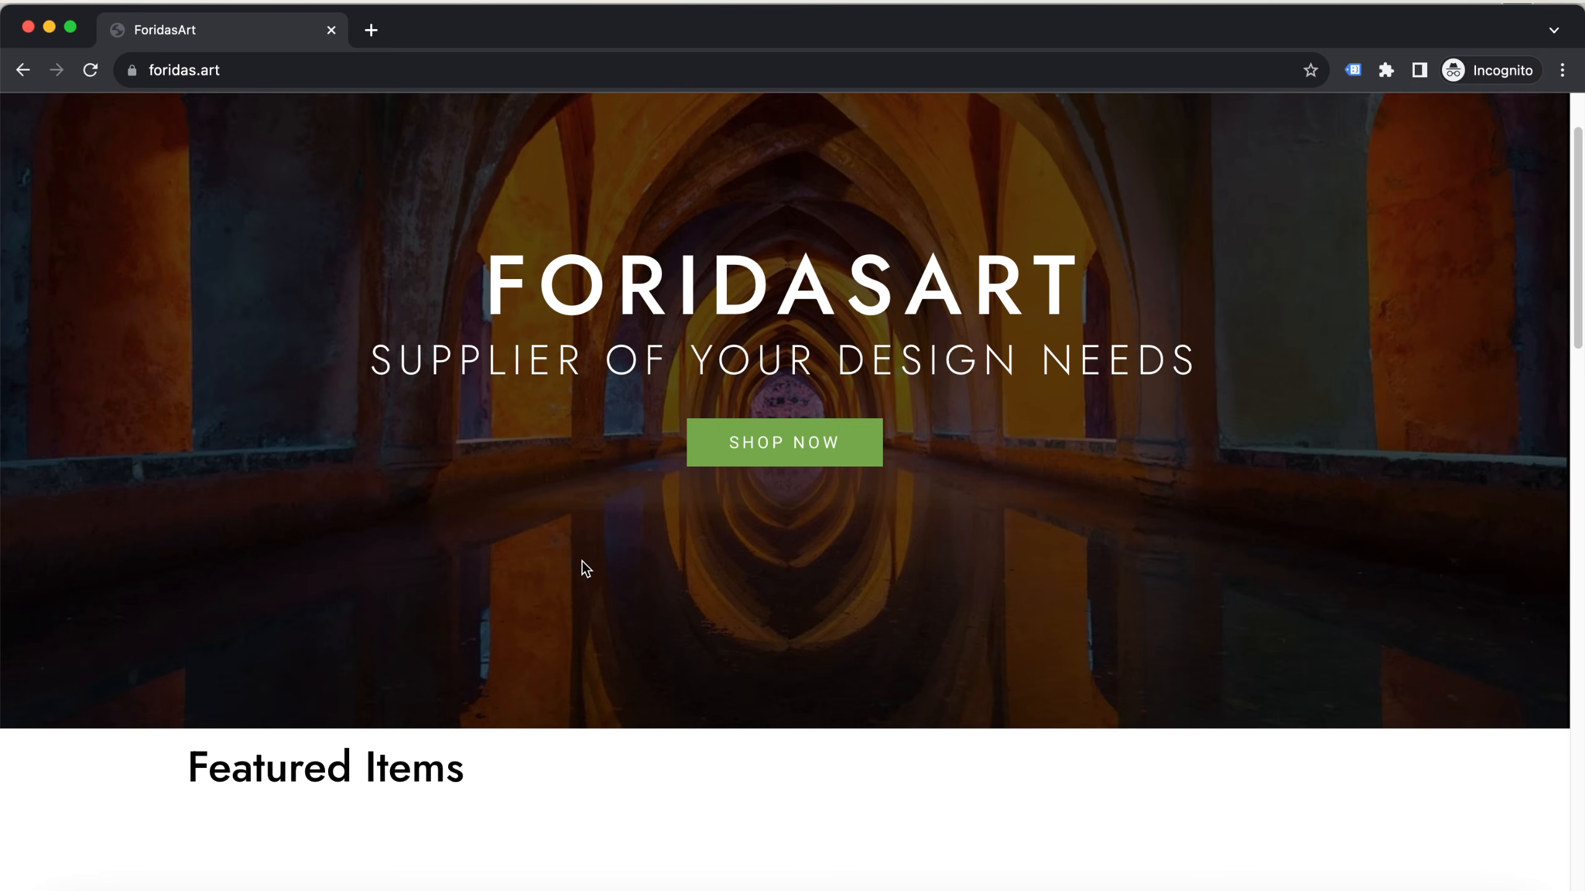
Close the incognito window and return to the WordPress dashboard
{"action": "left_click", "coordinate": [27, 26]}
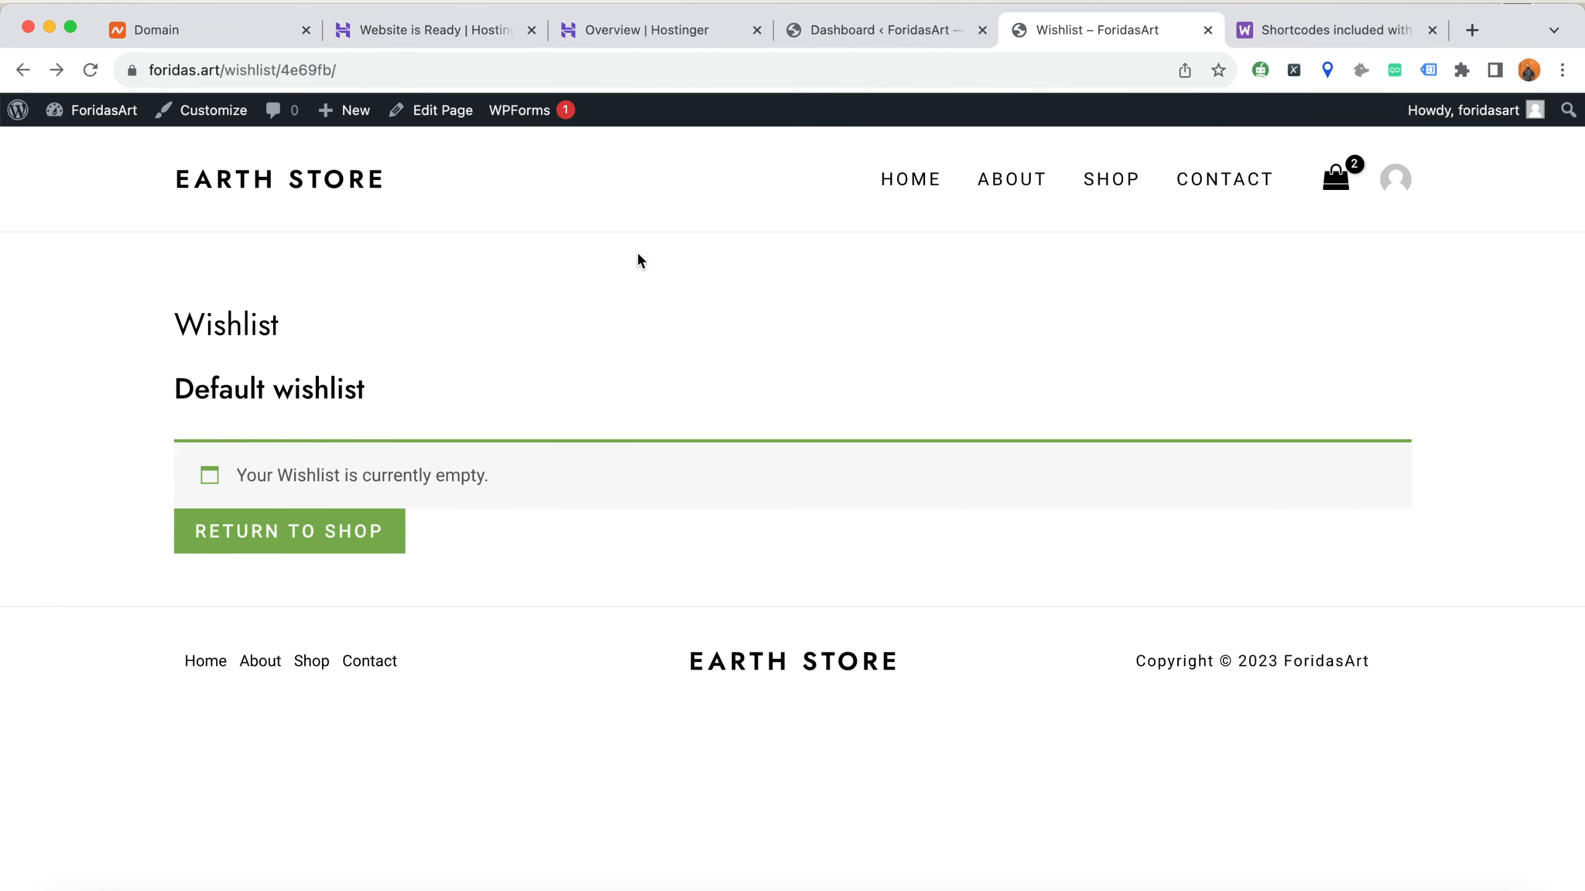
{"action": "left_click", "coordinate": [912, 39]}
{"action": "left_click", "coordinate": [1092, 30]}
{"action": "left_click", "coordinate": [882, 37]}
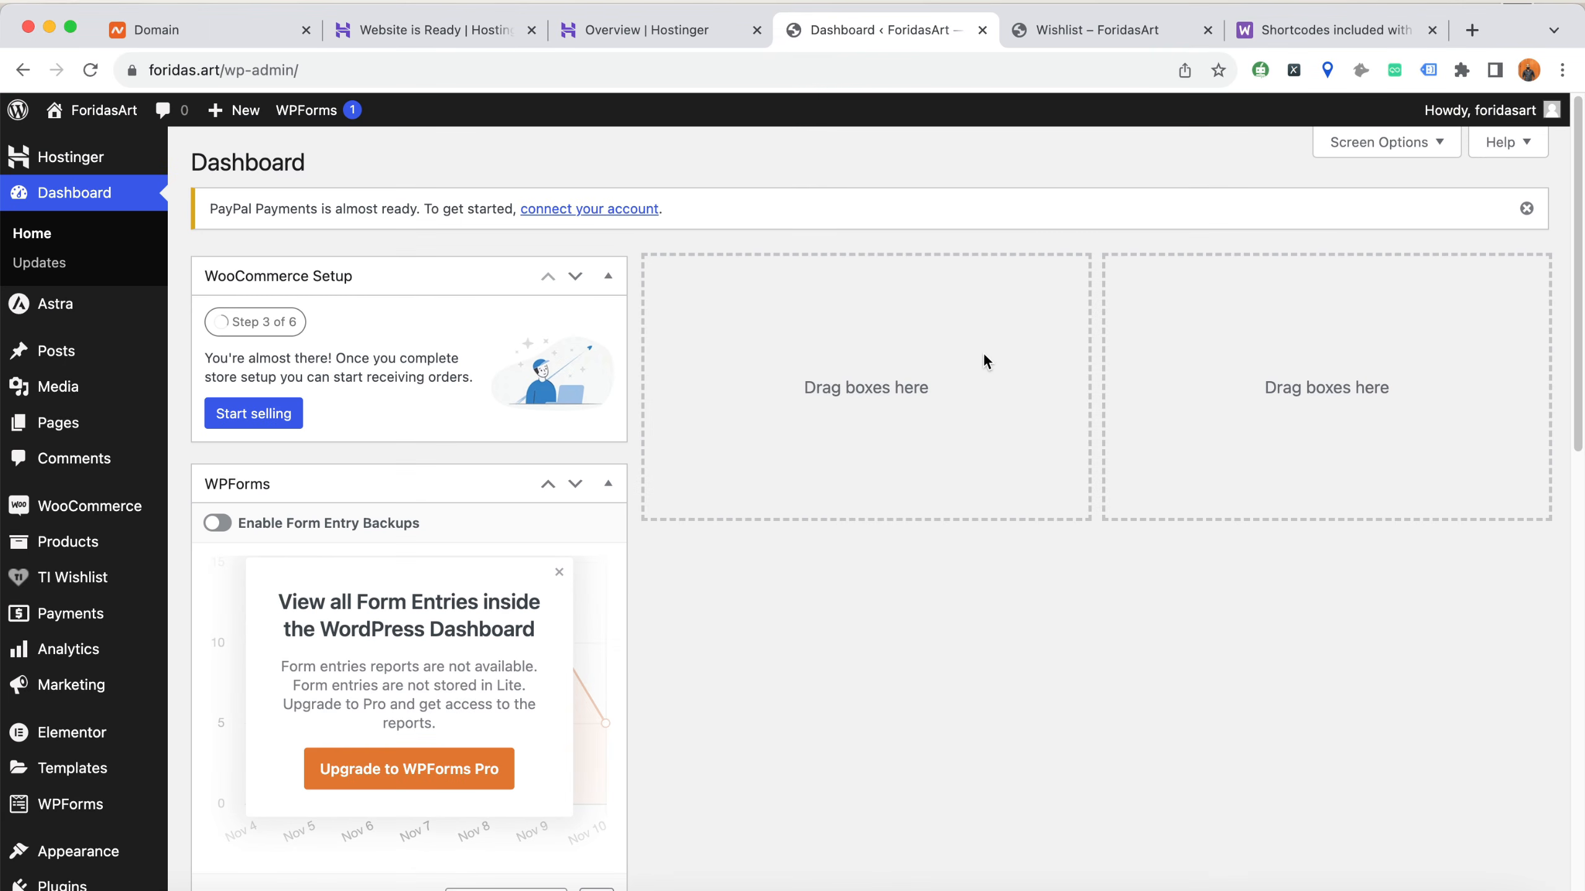